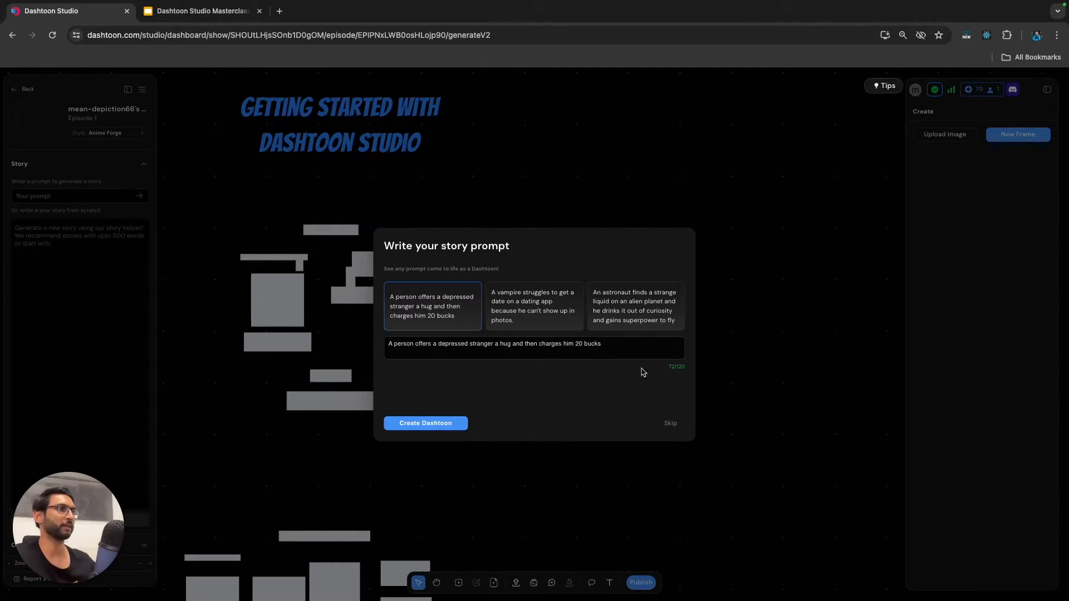
Skip the story prompt and keep Anime Forge as the comic's style.
left_click(671, 425)
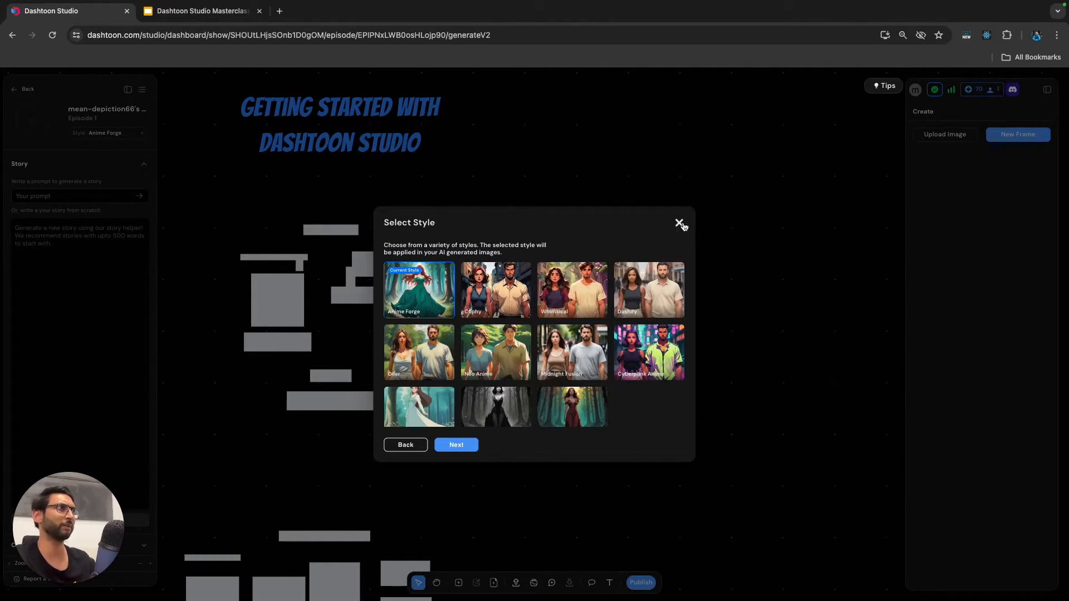
left_click(457, 445)
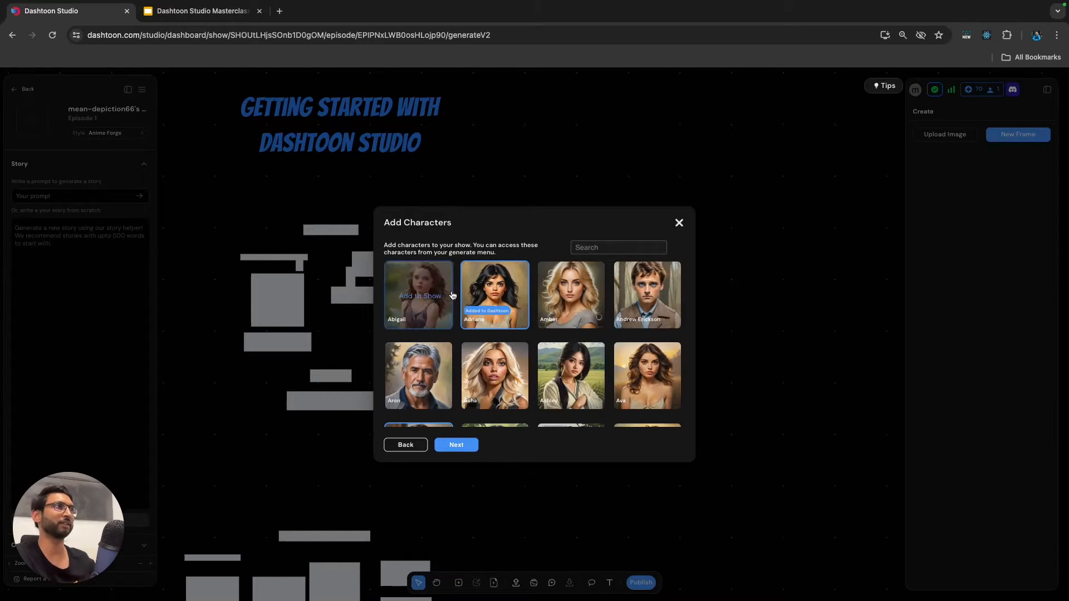
Add the character Amber to the show and remove Adriana from it.
mouse_move(451, 352)
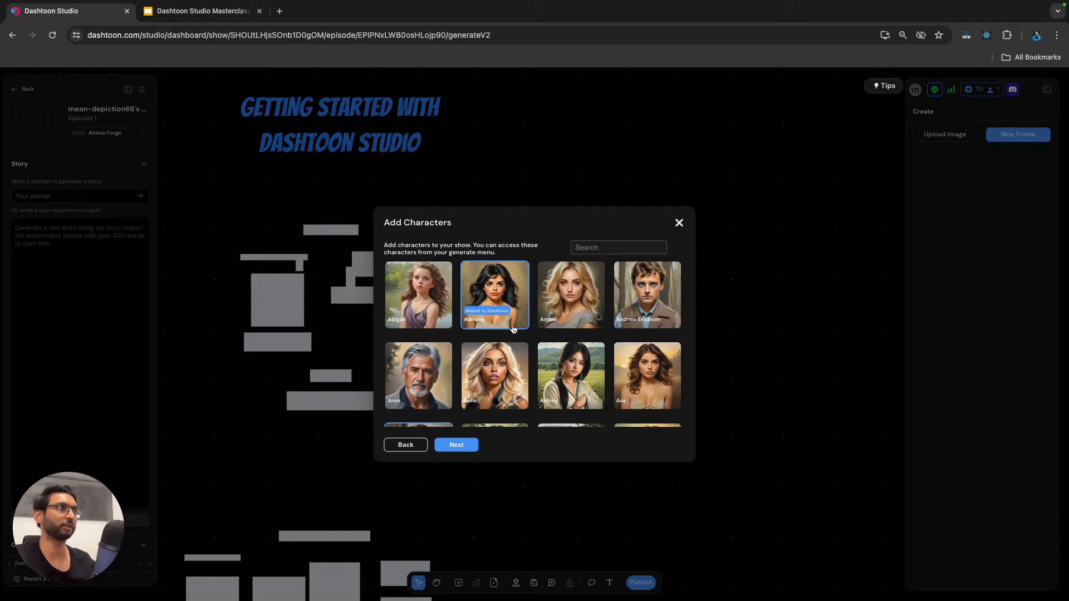
mouse_move(582, 301)
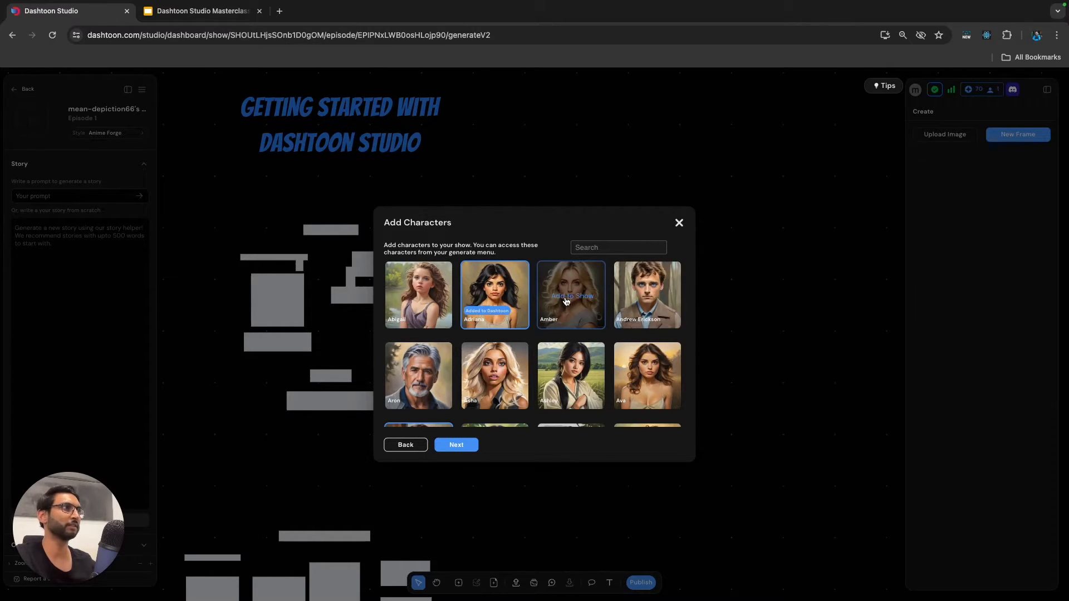
left_click(567, 299)
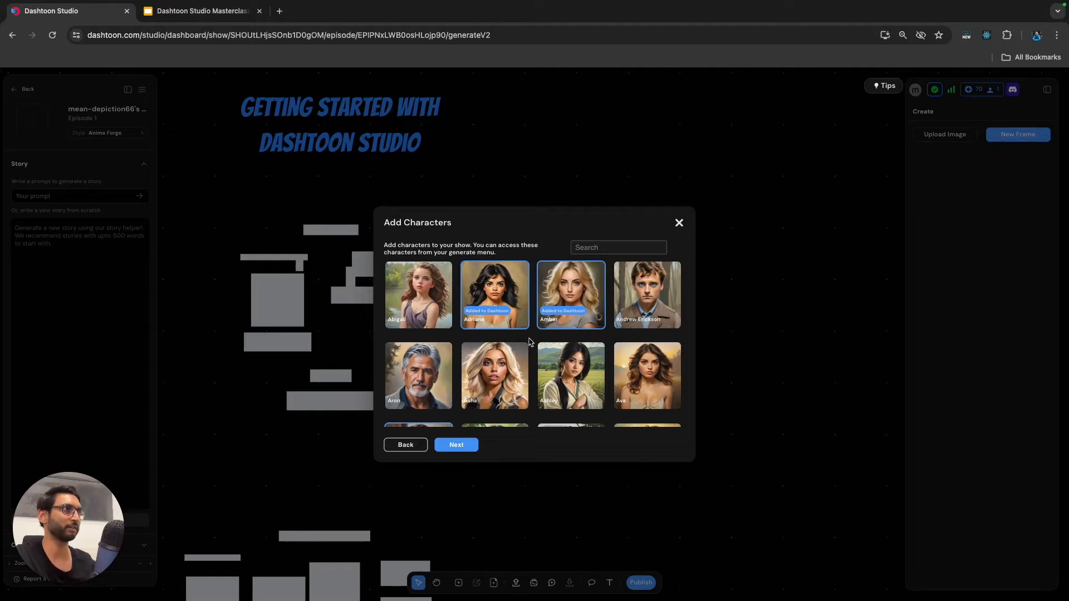
left_click(493, 299)
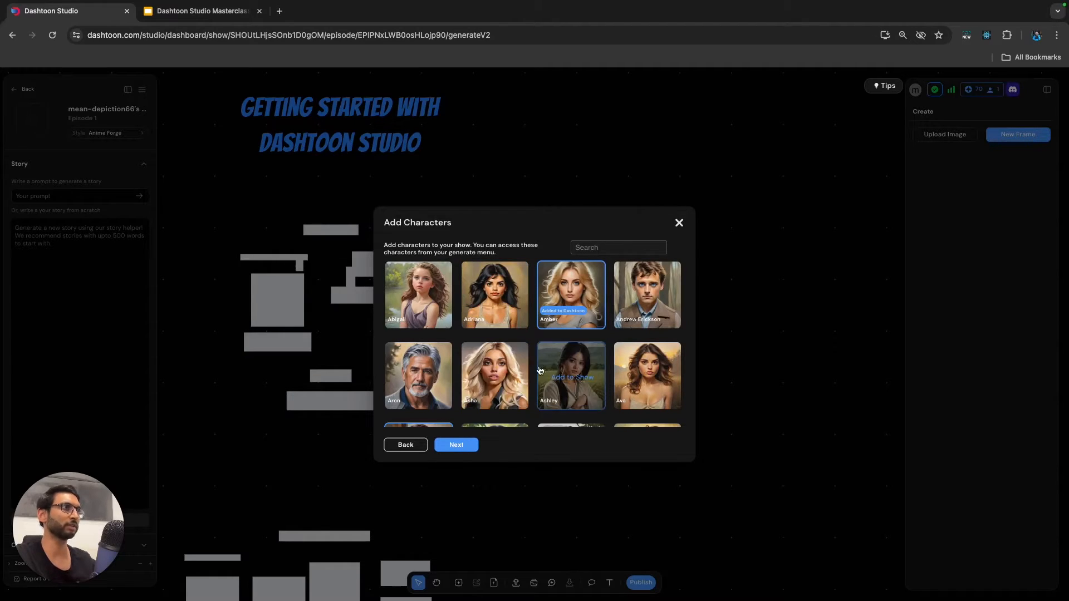
Find the character Owen in the character gallery and add him to the show.
scroll(535, 379, "down", 3)
scroll(534, 379, "down", 5)
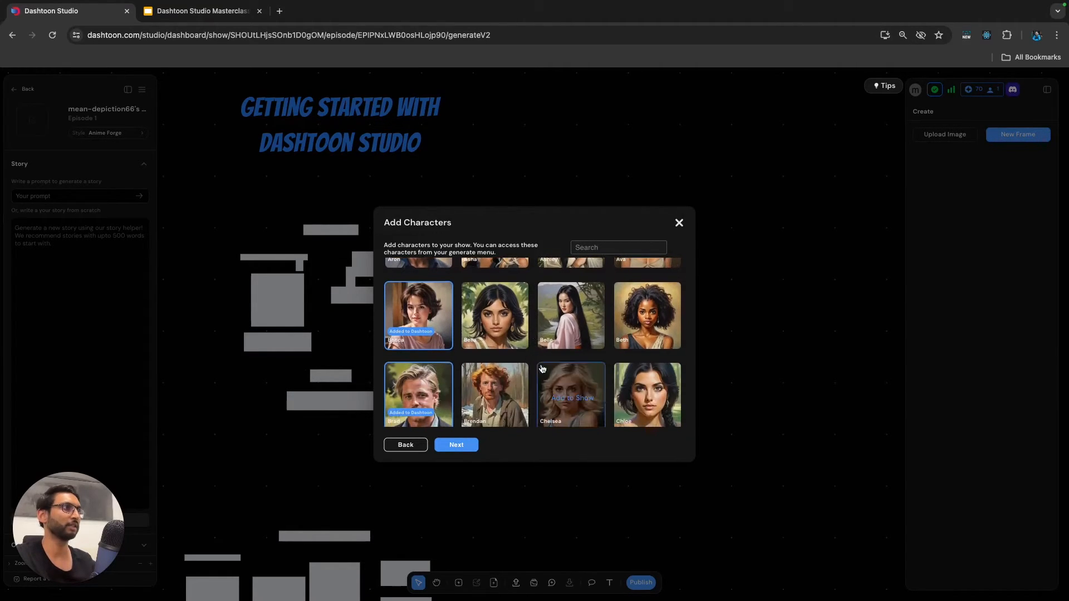
scroll(544, 369, "down", 10)
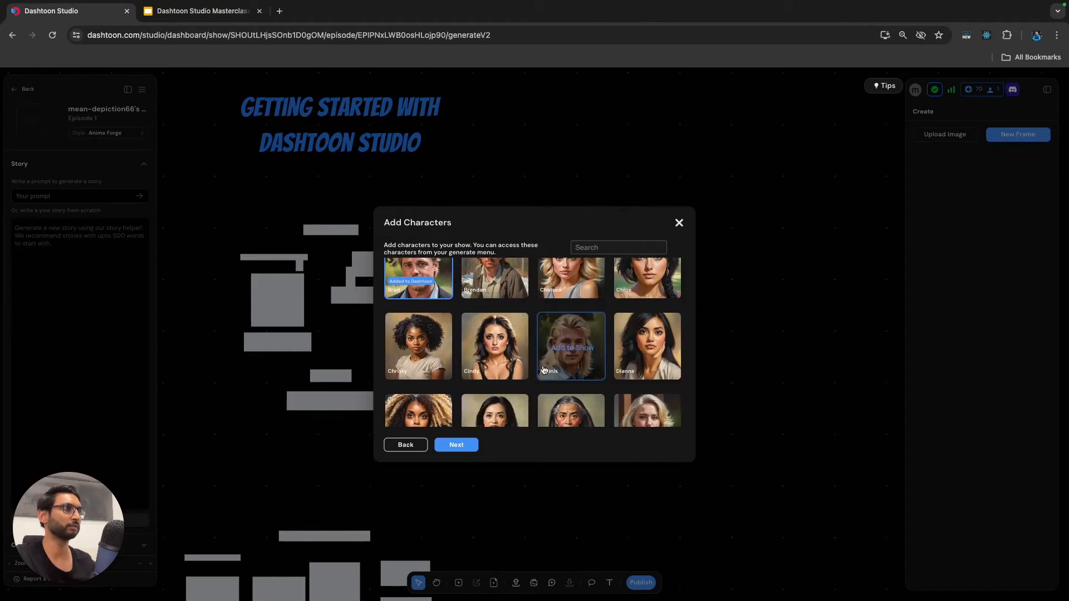
scroll(544, 368, "down", 10)
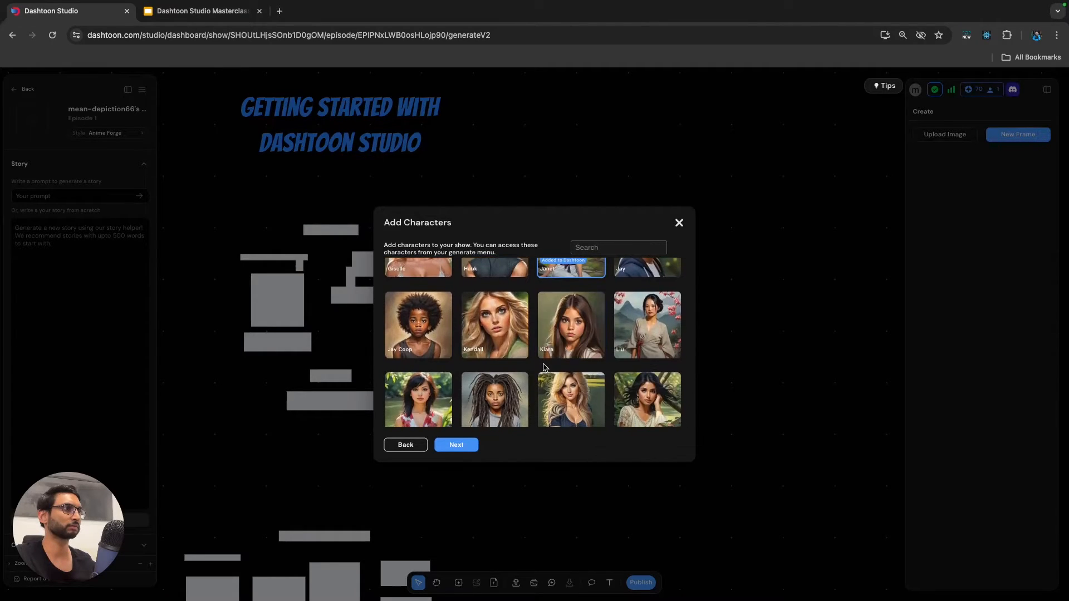
scroll(544, 368, "down", 1)
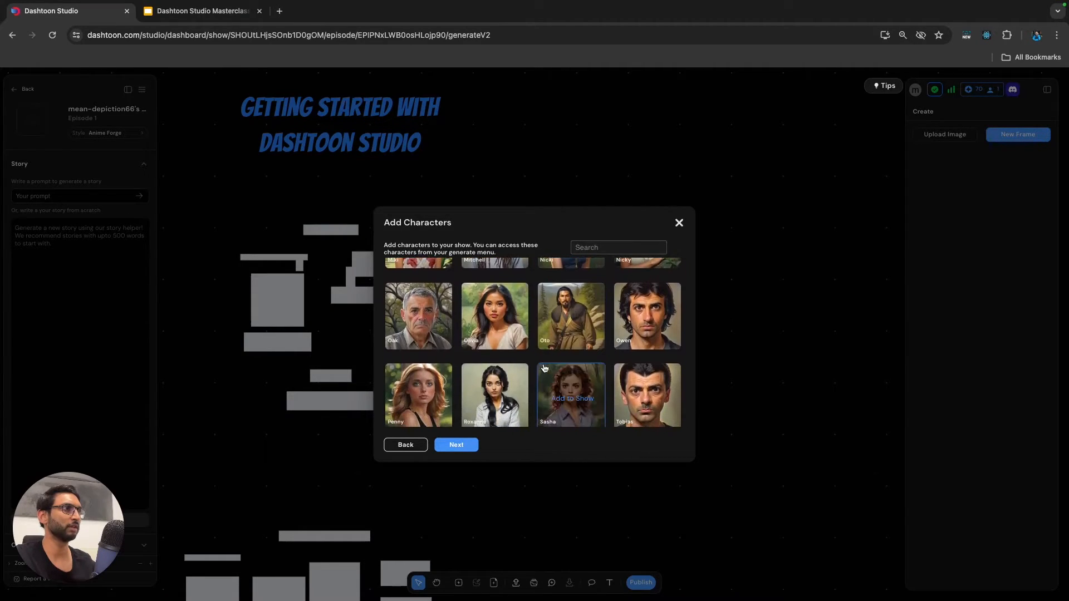
scroll(541, 370, "down", 1)
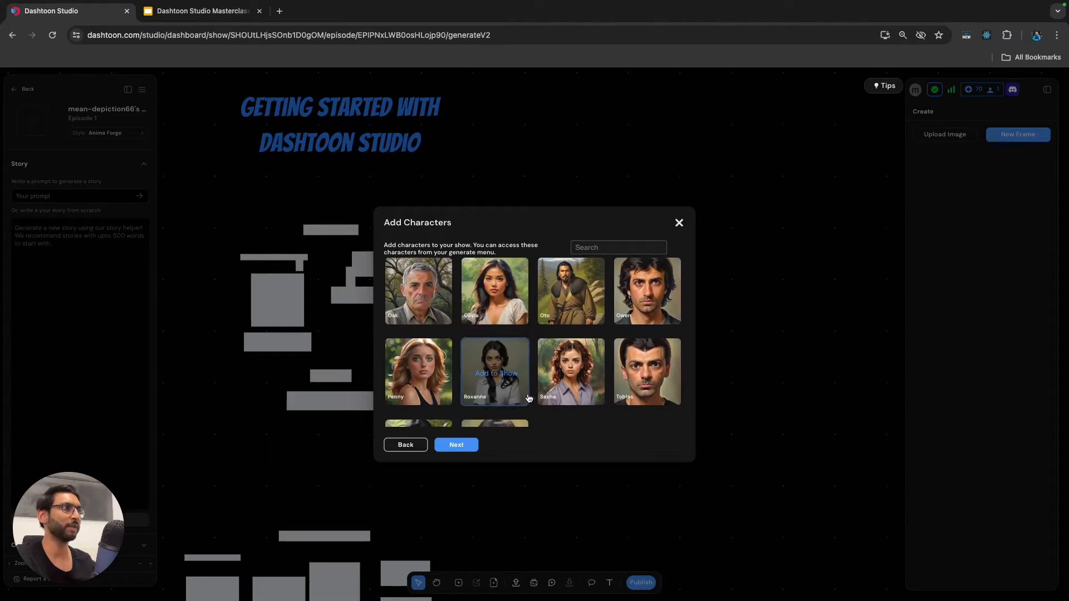
left_click(648, 297)
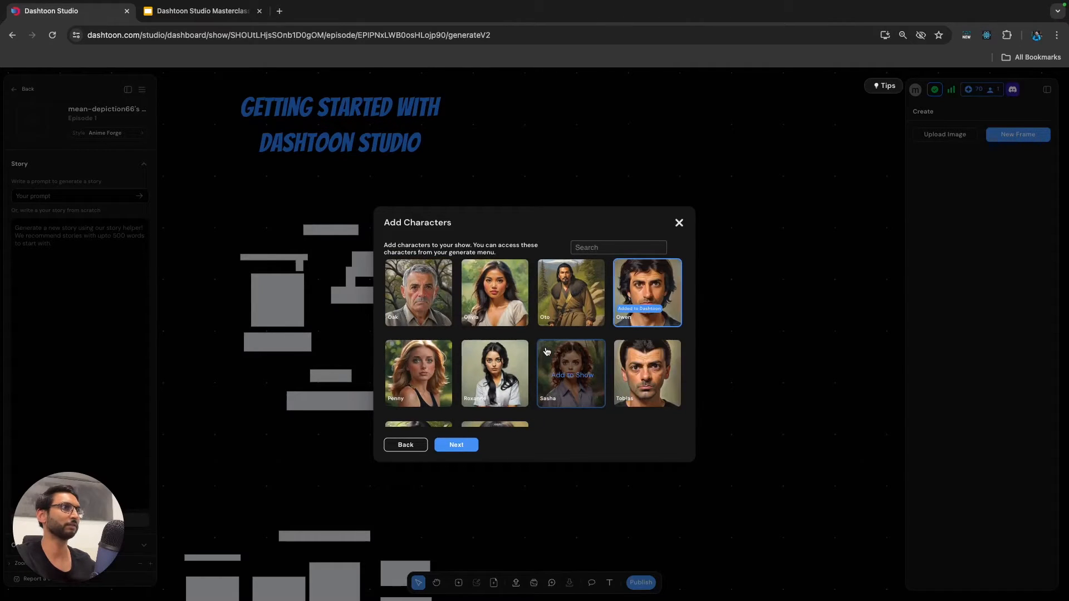
Review the rest of the character gallery and continue to the Dashtoon details with the chosen characters.
scroll(548, 354, "down", 10)
scroll(554, 355, "up", 1)
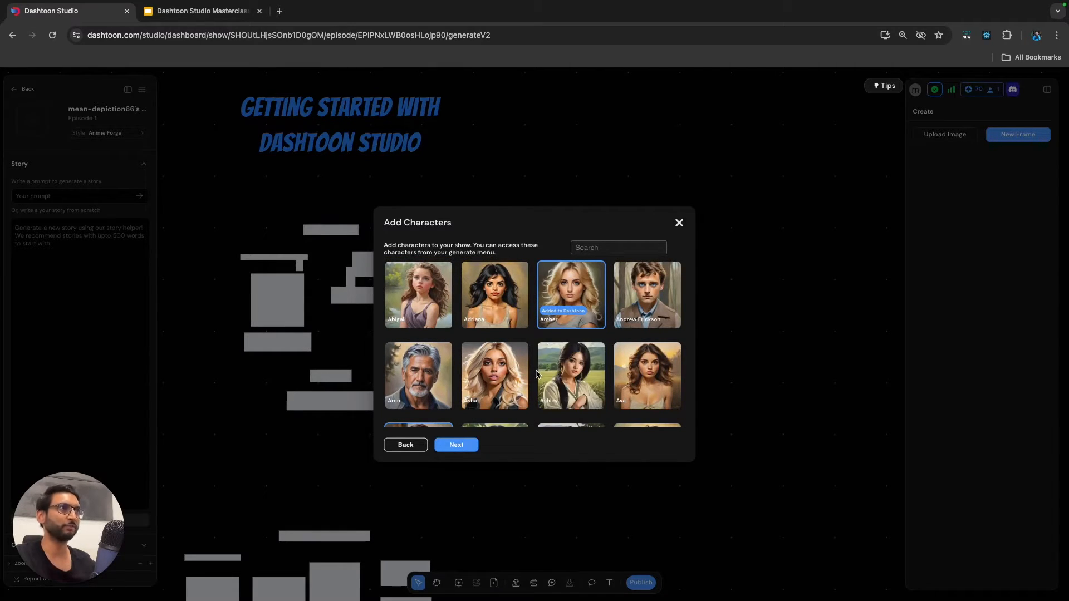
mouse_move(540, 375)
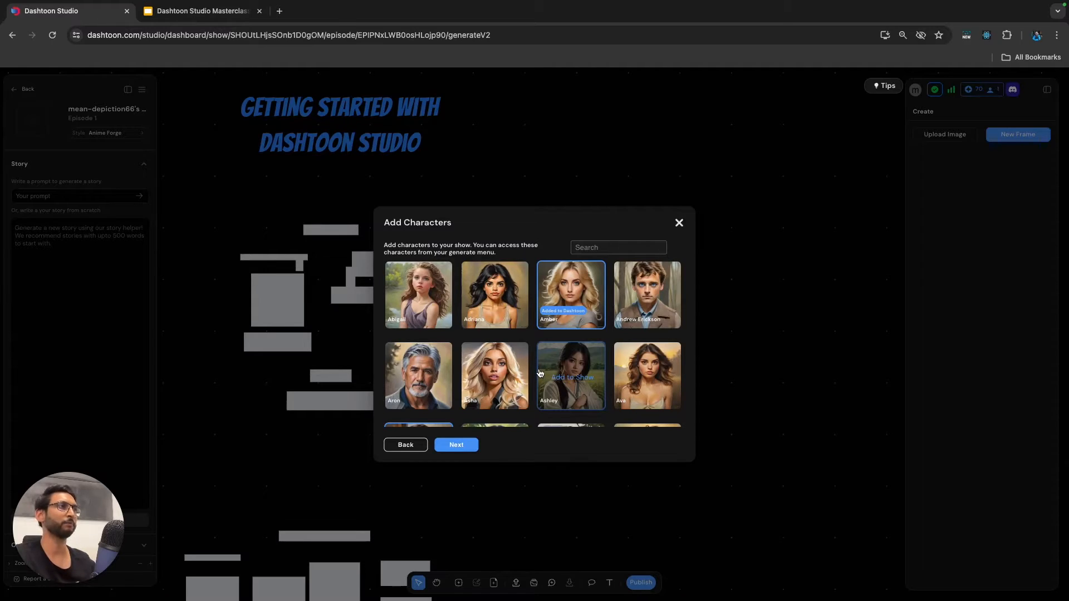
scroll(539, 374, "down", 6)
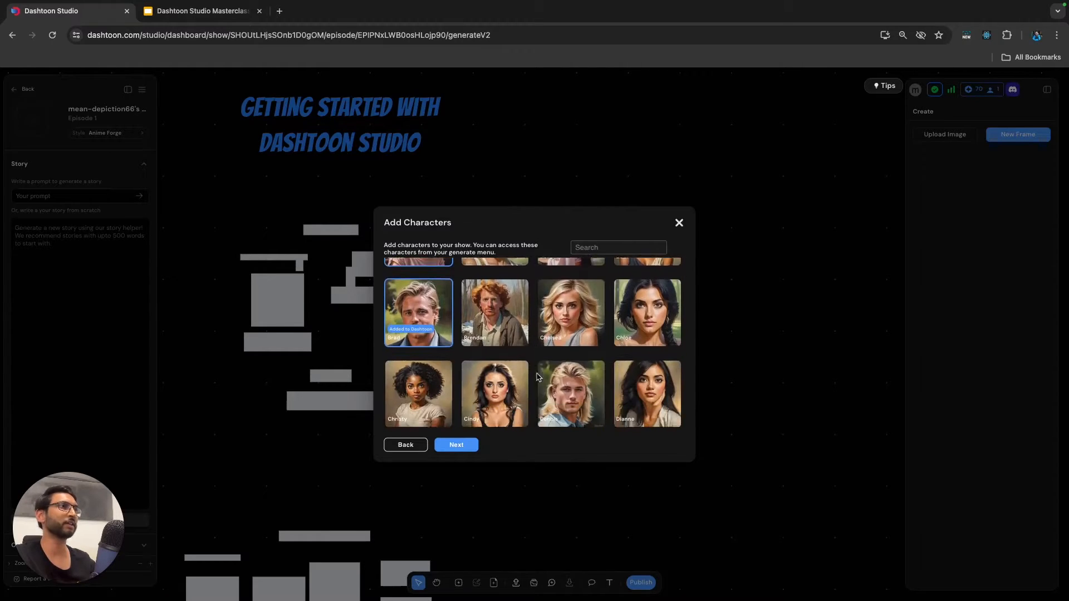
scroll(540, 377, "up", 2)
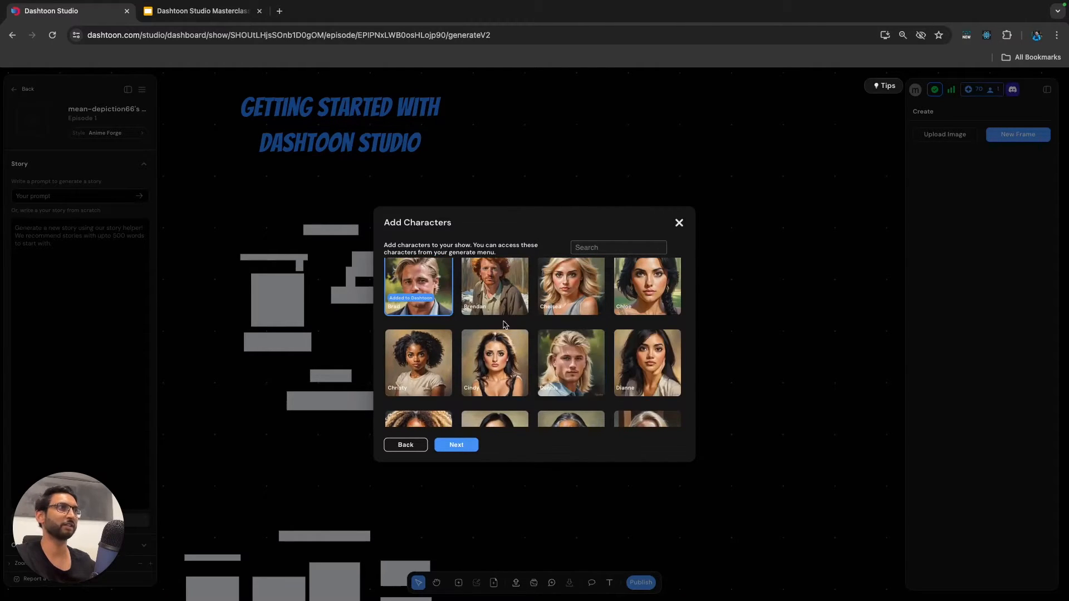
scroll(531, 346, "down", 10)
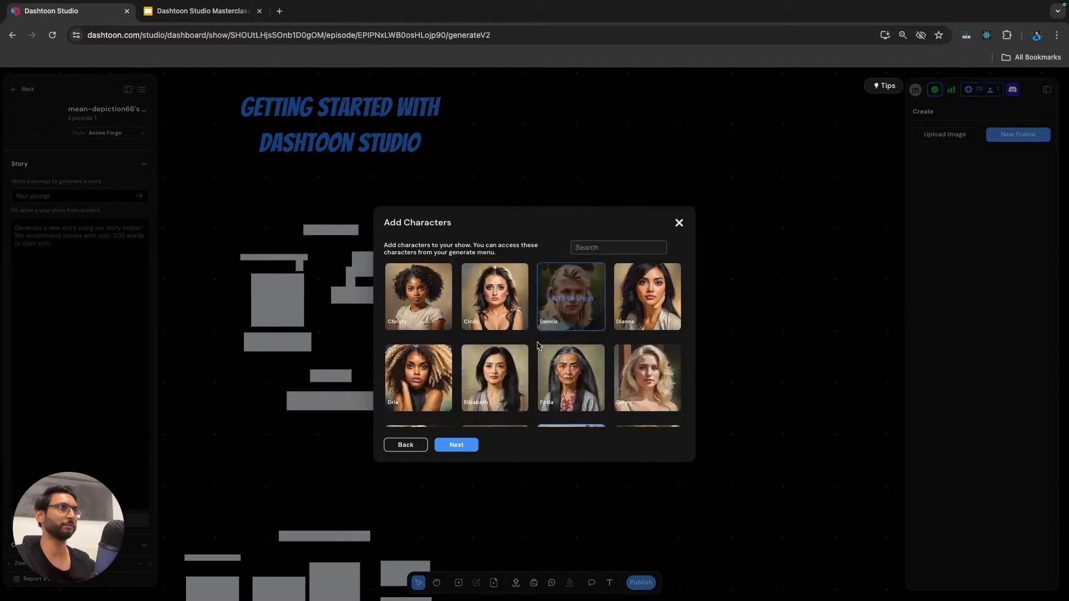
scroll(529, 353, "down", 4)
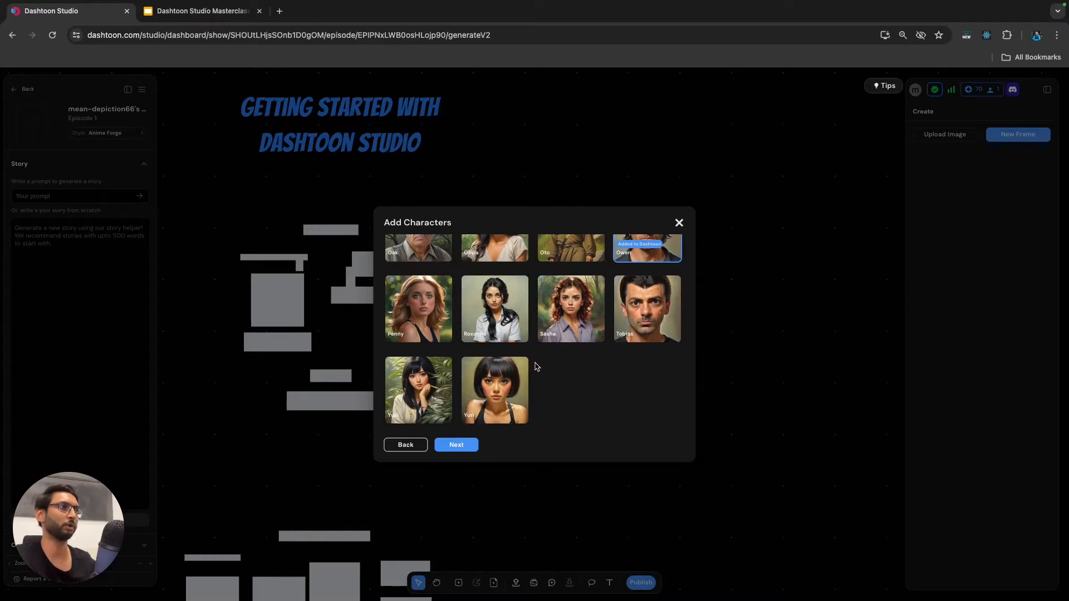
left_click(461, 448)
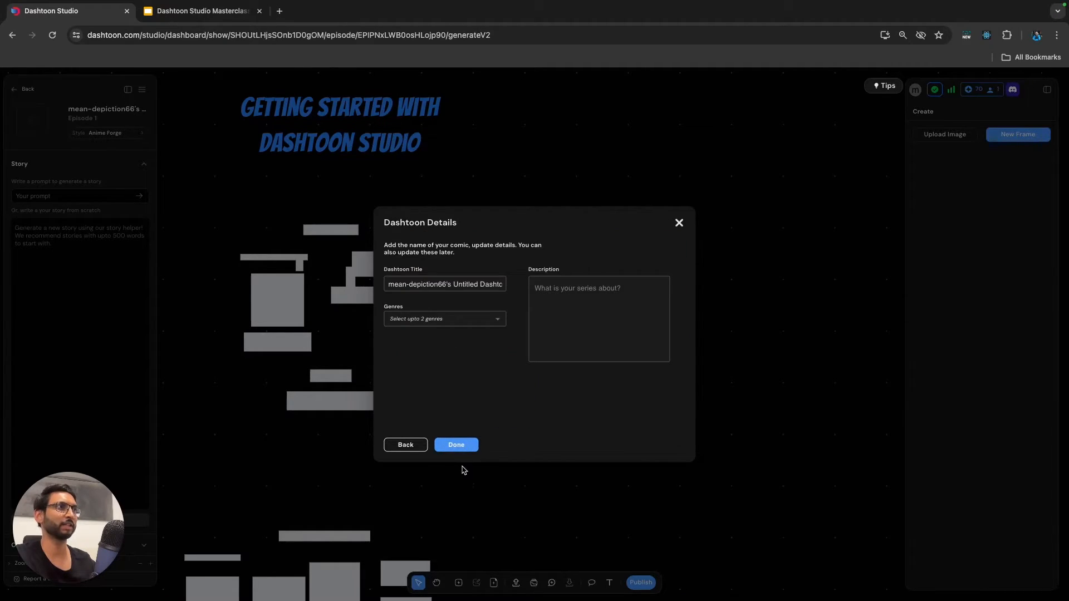
Replace the default Dashtoon title with "Kirk's Robot Adventure".
left_click(464, 286)
triple_click(472, 284)
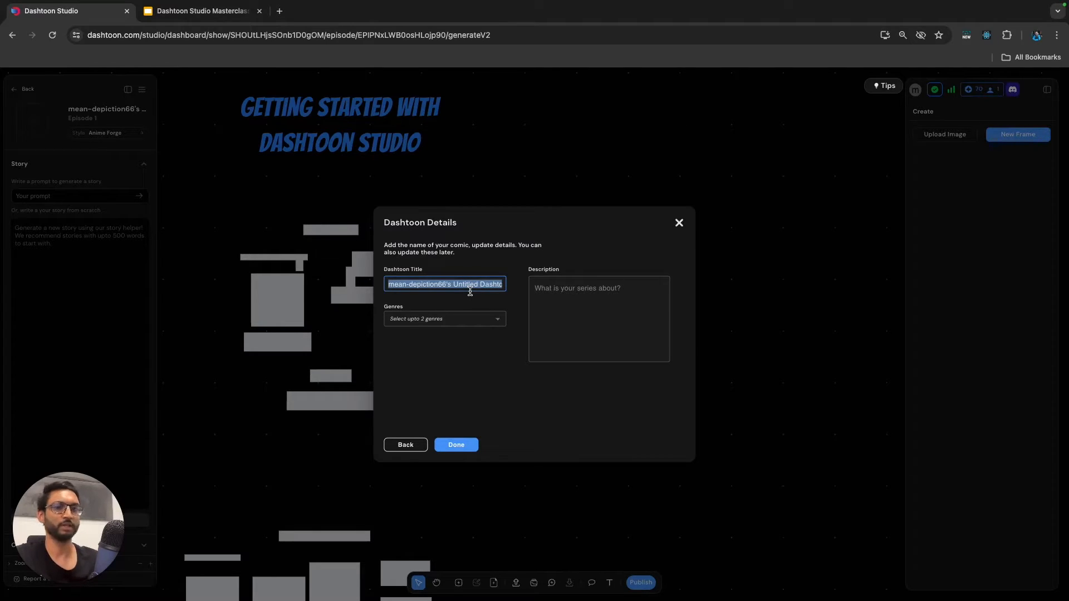
type("Kirk's Robot Adventure")
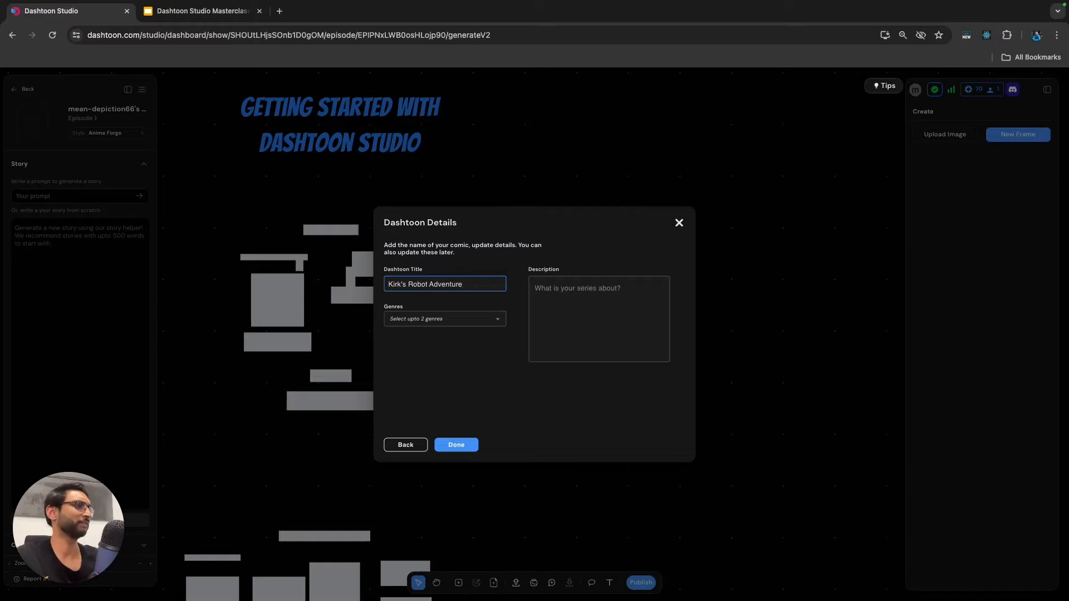
Choose Action and Romance as the comic's genres and finish the Dashtoon details.
left_click(457, 322)
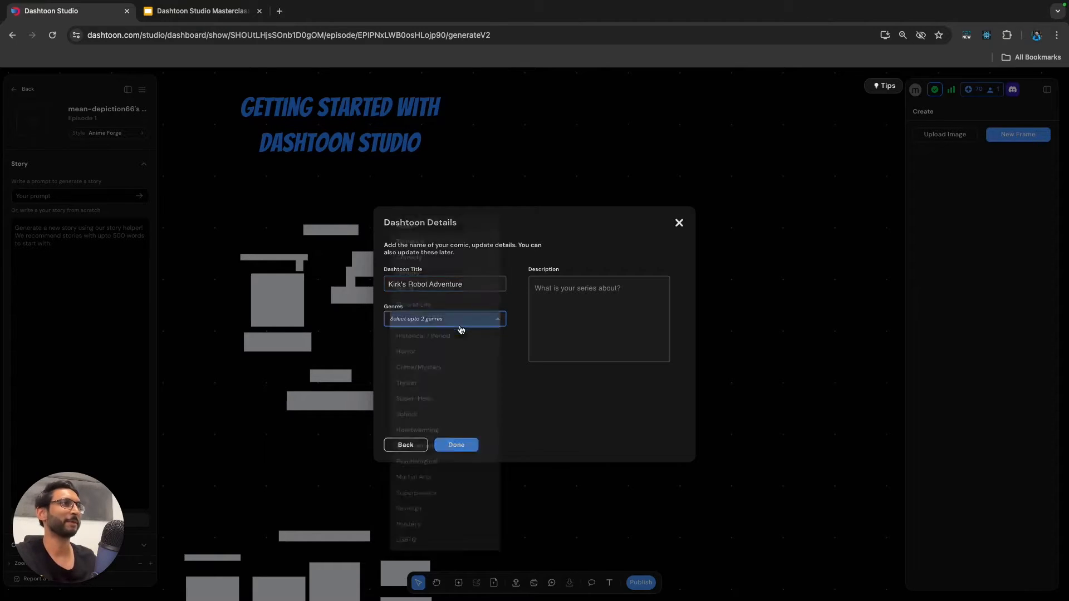
left_click(429, 209)
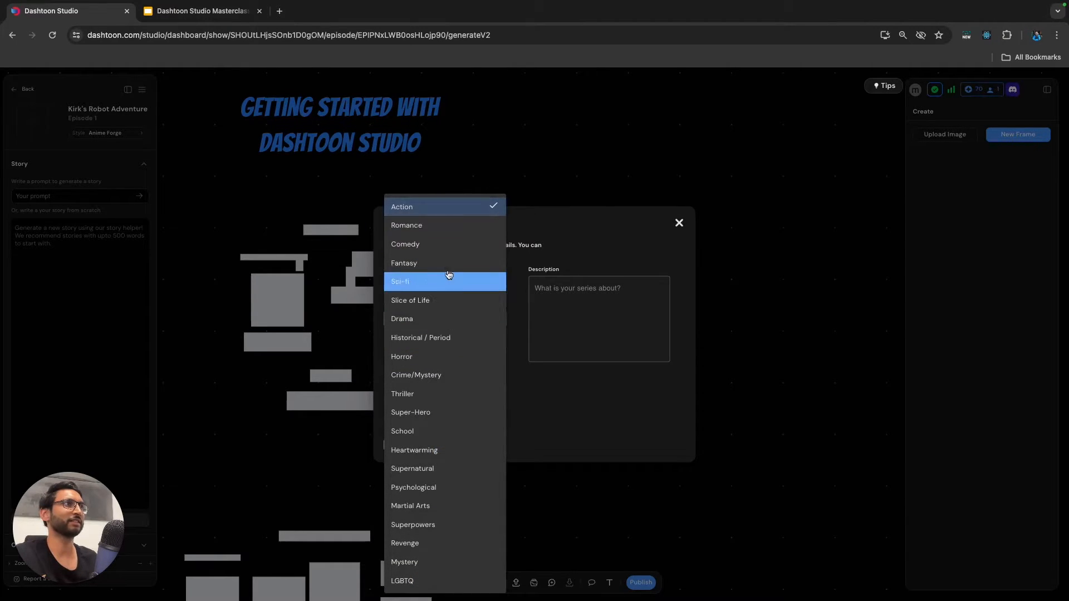
left_click(438, 227)
left_click(511, 373)
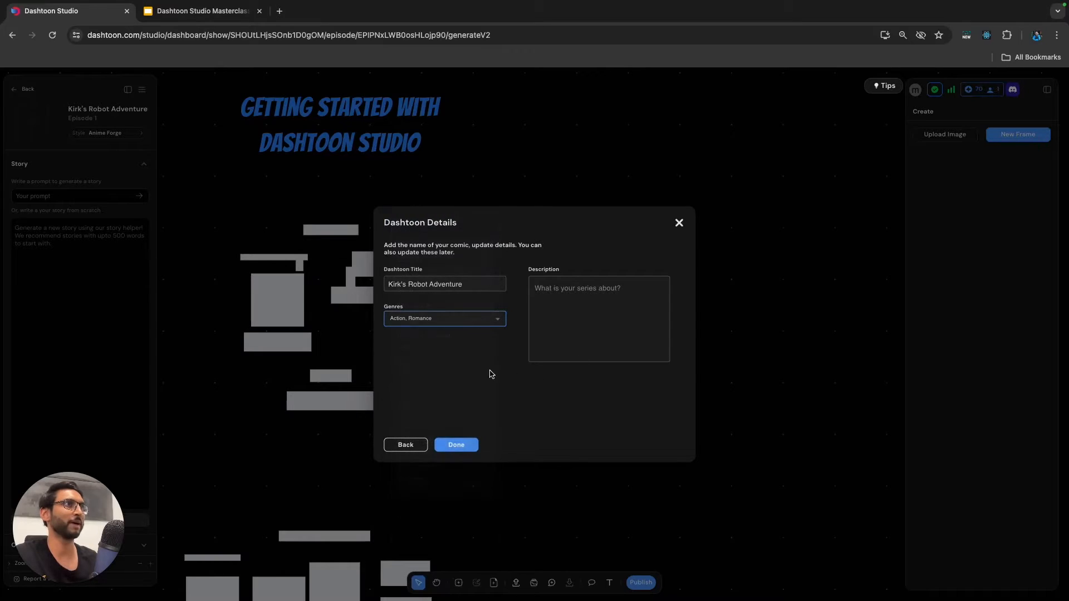
left_click(462, 445)
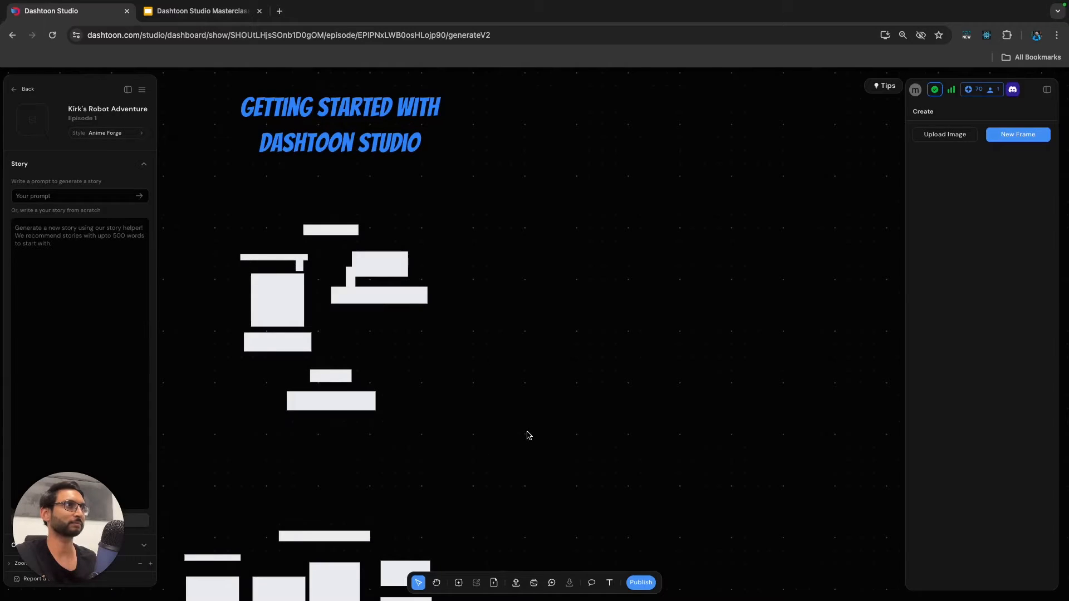
Examine the Getting Started guide on the canvas, especially its section explaining the Frame.
scroll(489, 364, "down", 3)
scroll(493, 390, "down", 5)
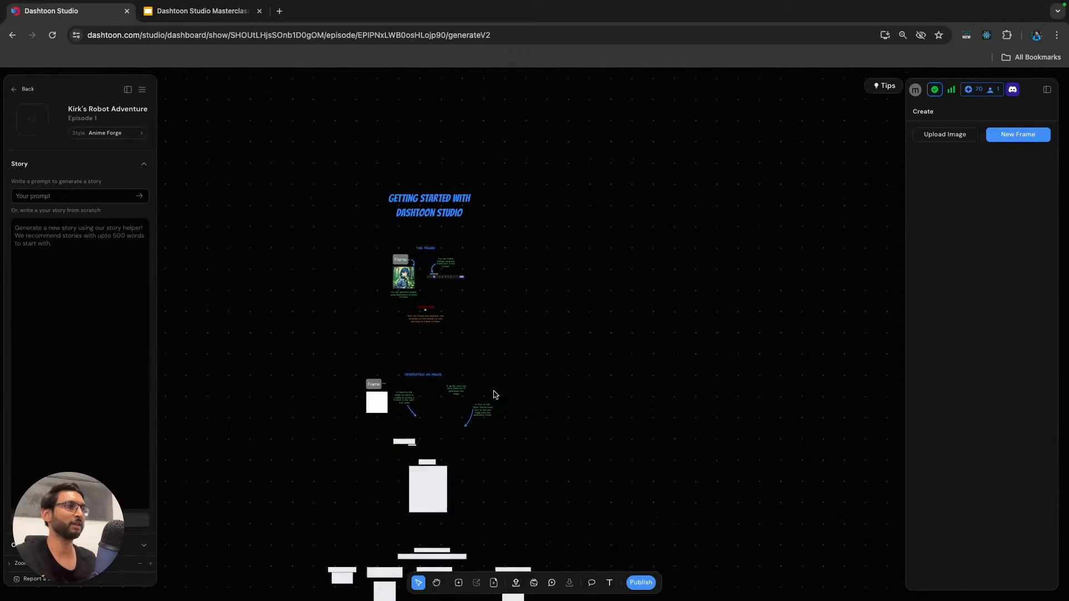
scroll(495, 357, "down", 5)
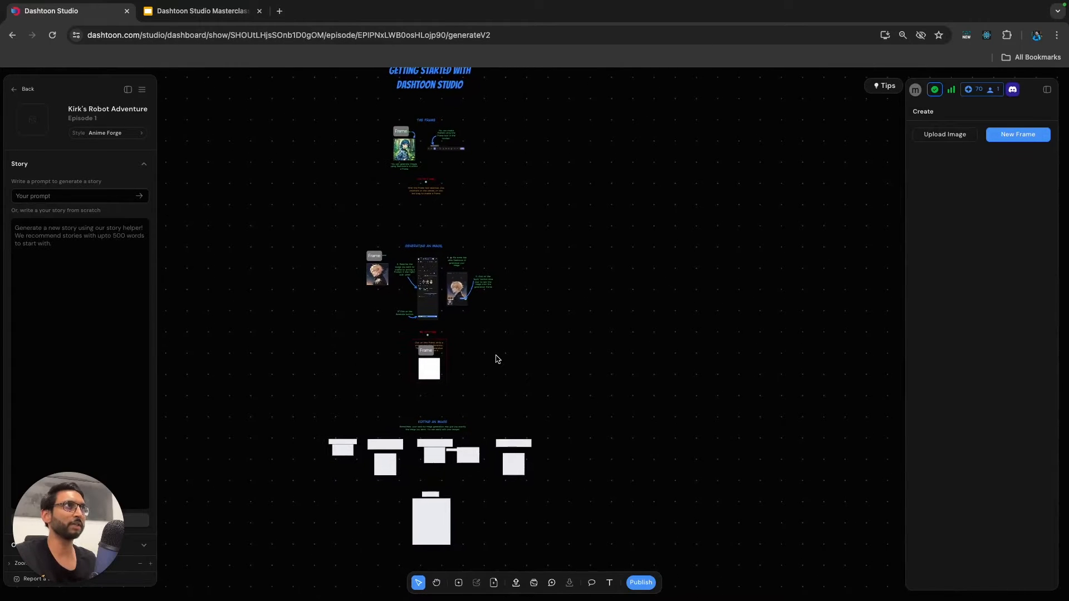
scroll(497, 357, "up", 10)
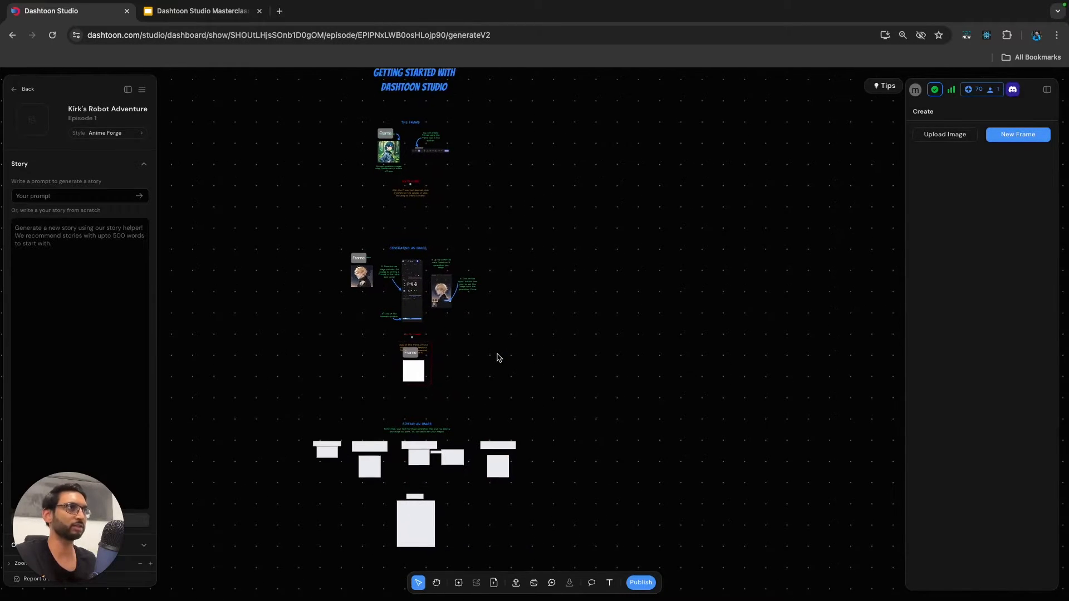
scroll(499, 358, "down", 1)
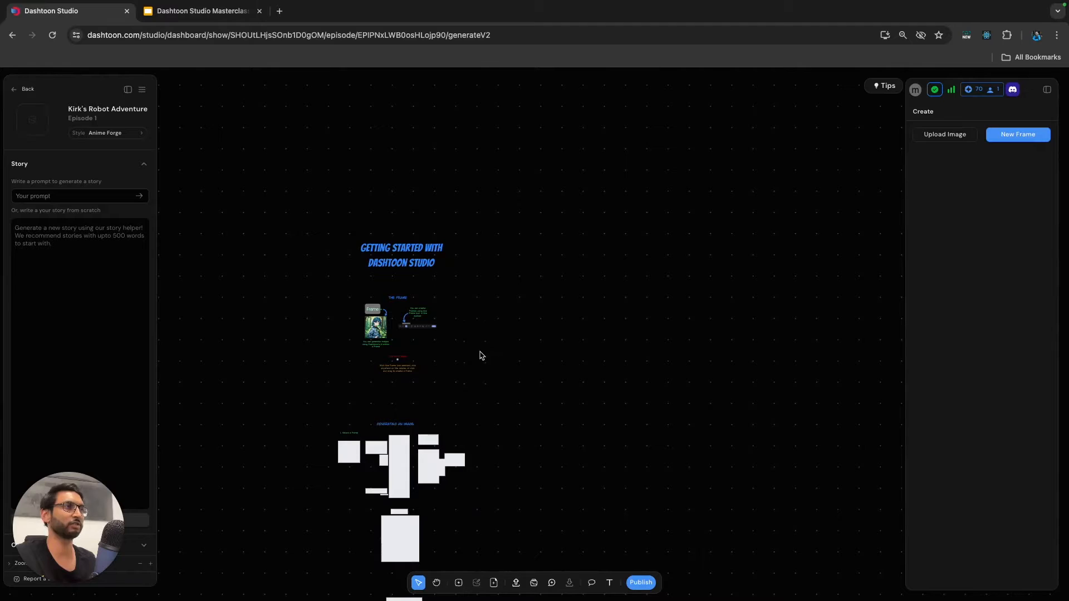
scroll(457, 329, "up", 10)
scroll(437, 322, "left", 3)
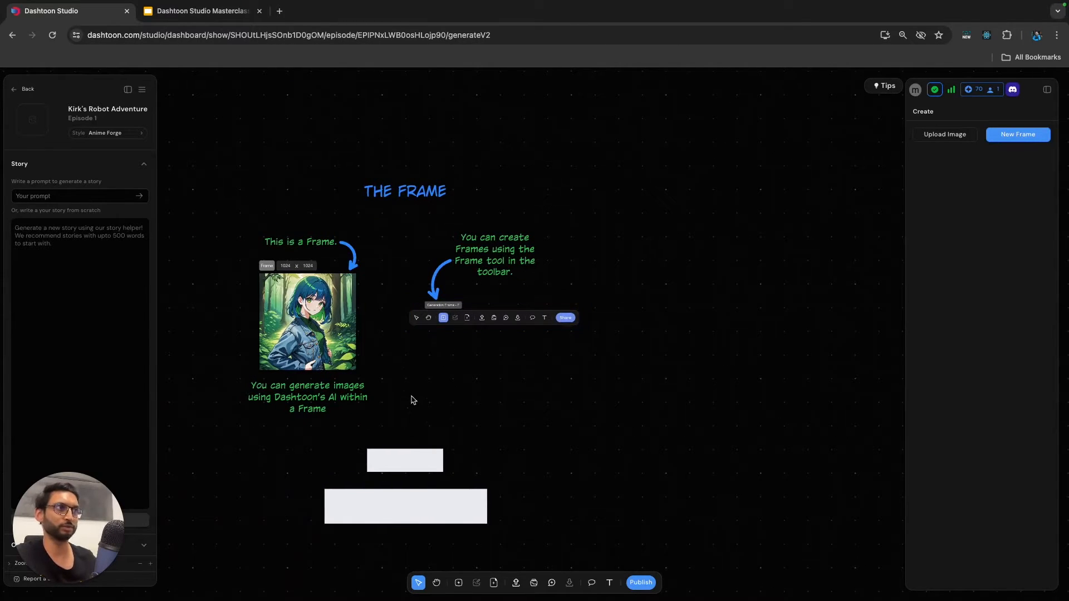
scroll(421, 390, "up", 3)
scroll(421, 390, "up", 5)
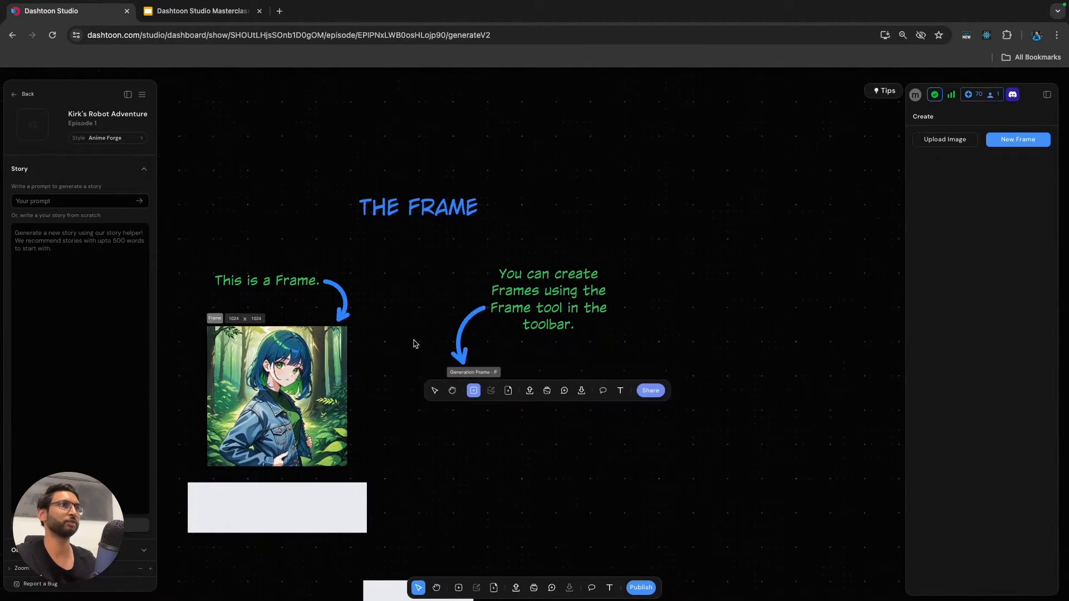
Select the entire Getting Started guide and delete it from the canvas.
scroll(350, 346, "down", 15)
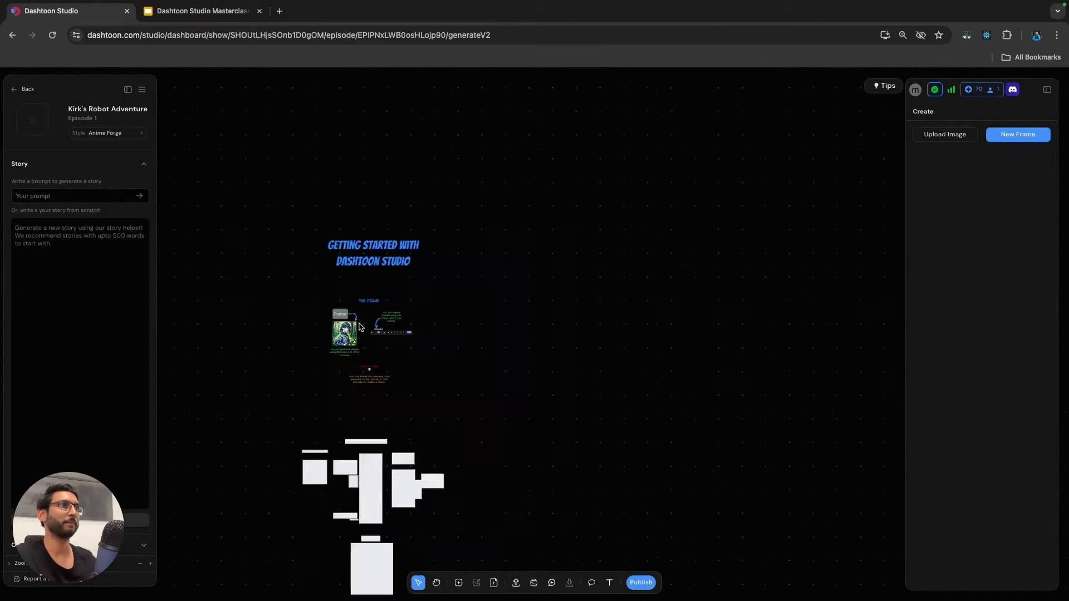
scroll(360, 329, "down", 3)
left_click_drag(304, 213, 436, 458)
key("Delete")
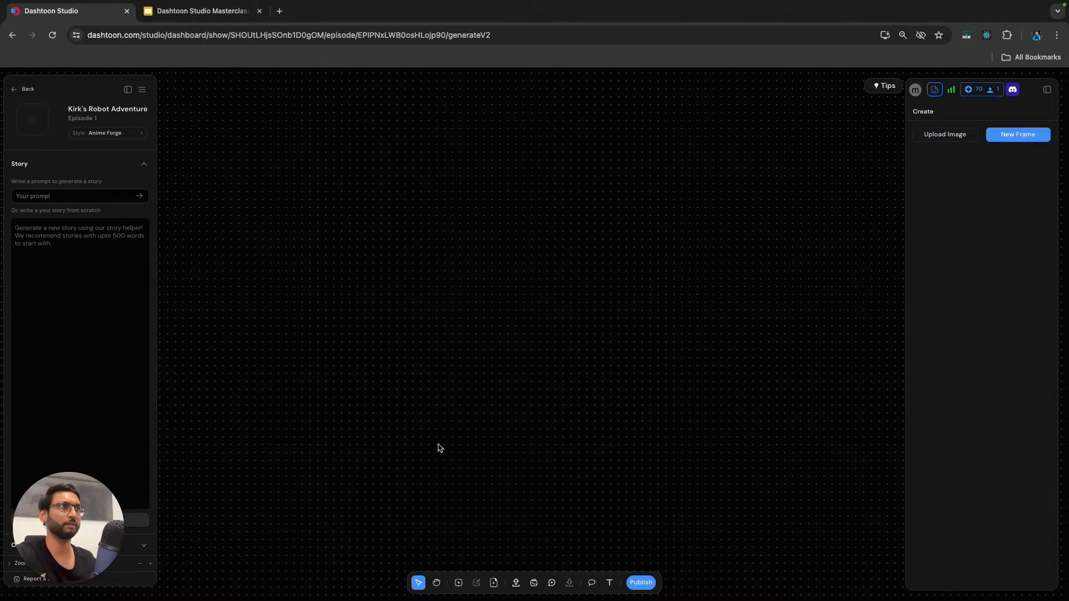
Add a page to the canvas using the blank vertical strip template, leaving it deselected.
scroll(431, 317, "up", 5)
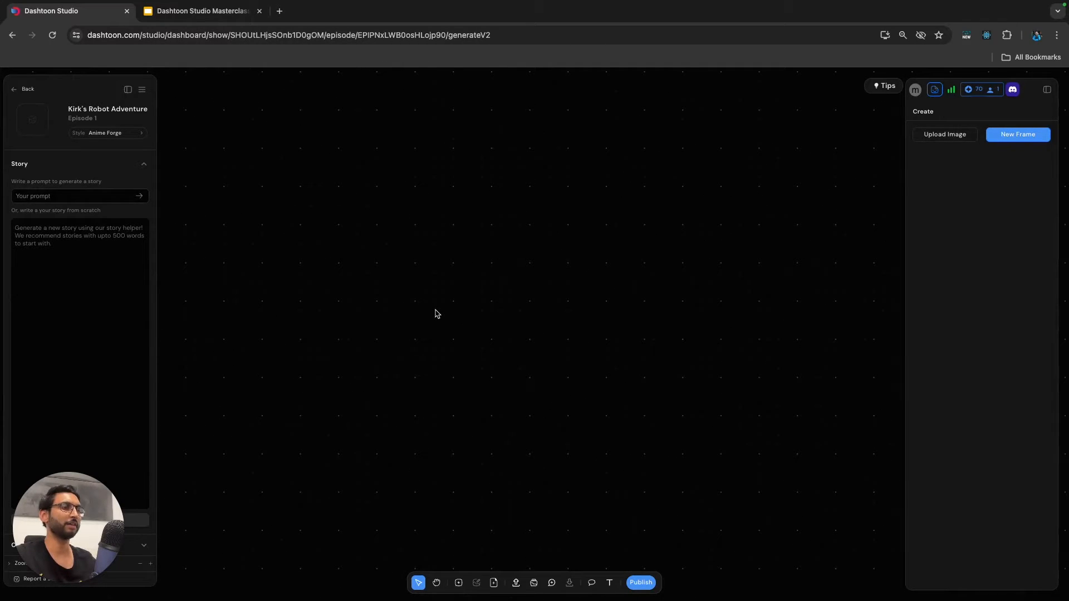
left_click(494, 583)
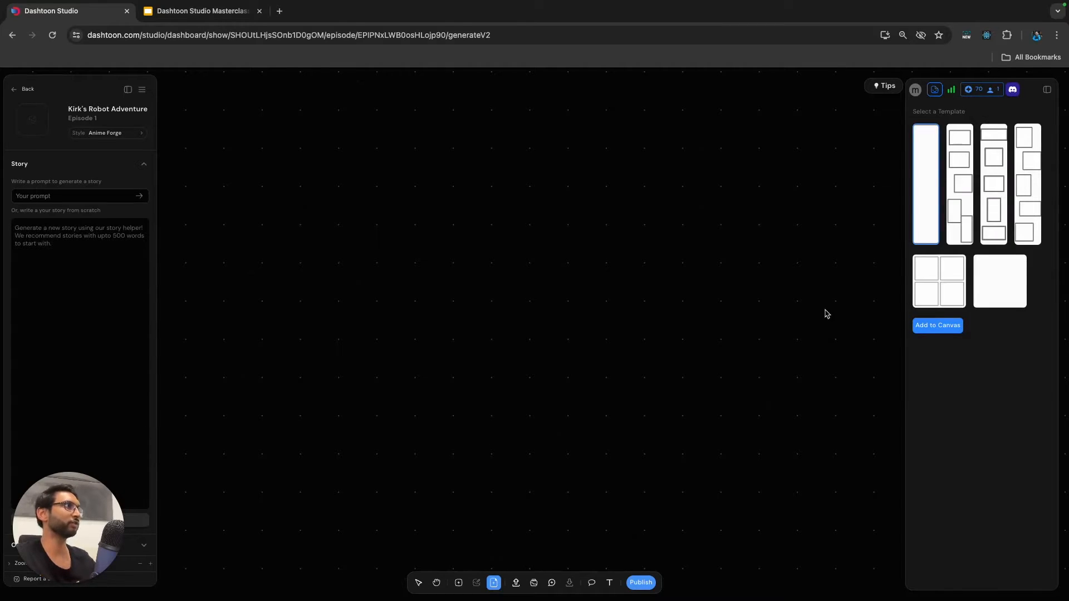
left_click(939, 326)
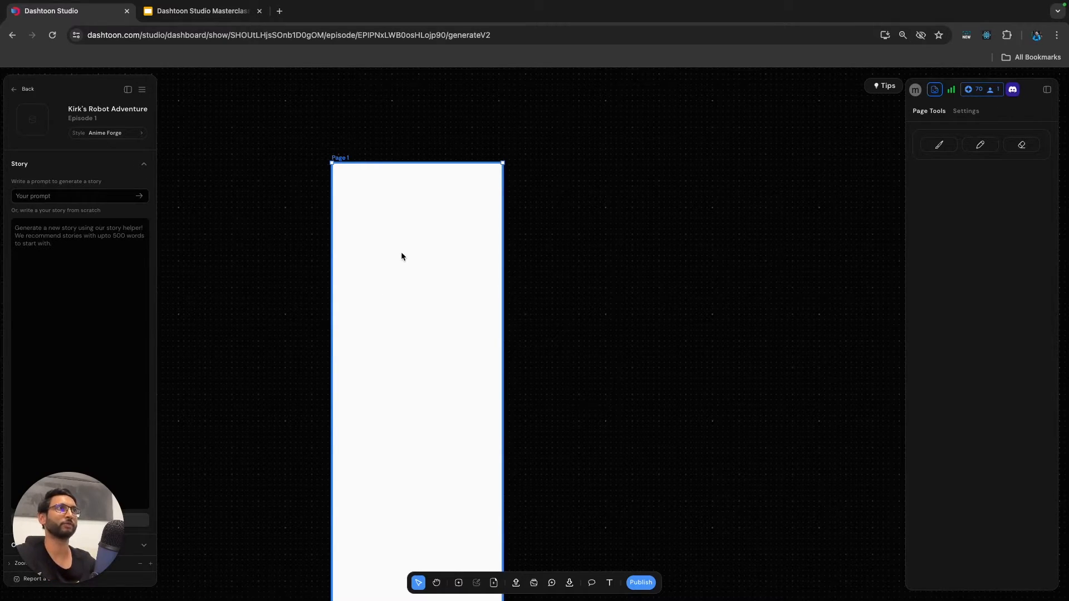
scroll(379, 275, "down", 2)
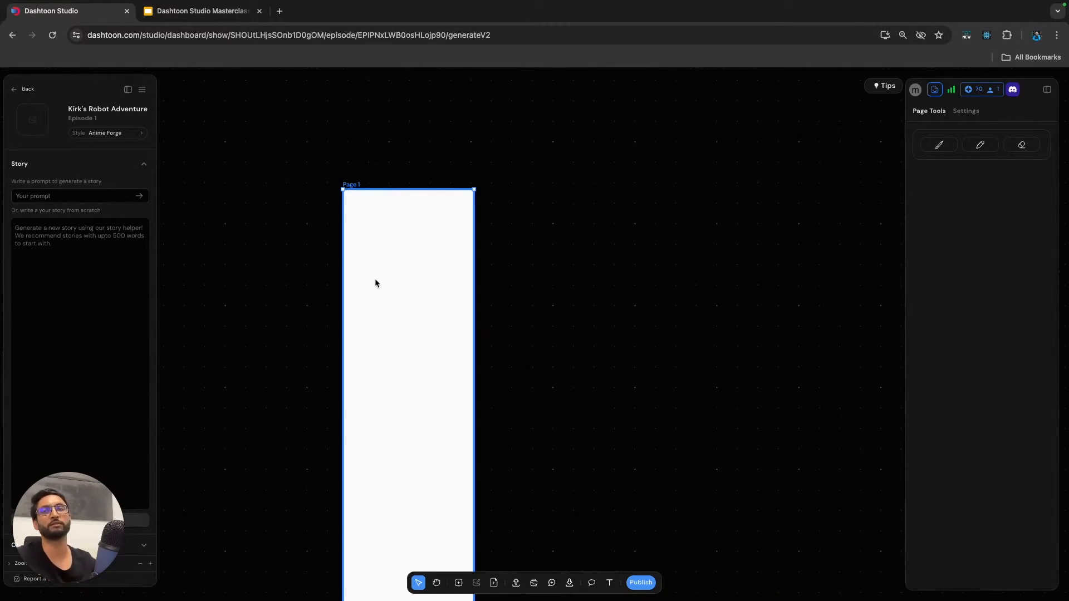
scroll(523, 290, "down", 1)
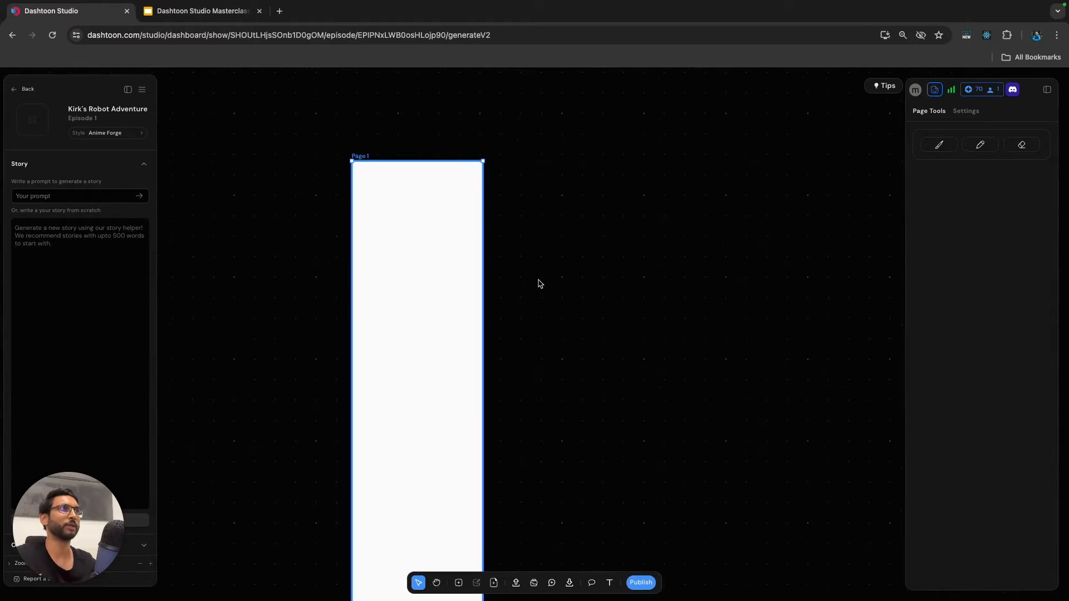
left_click(538, 287)
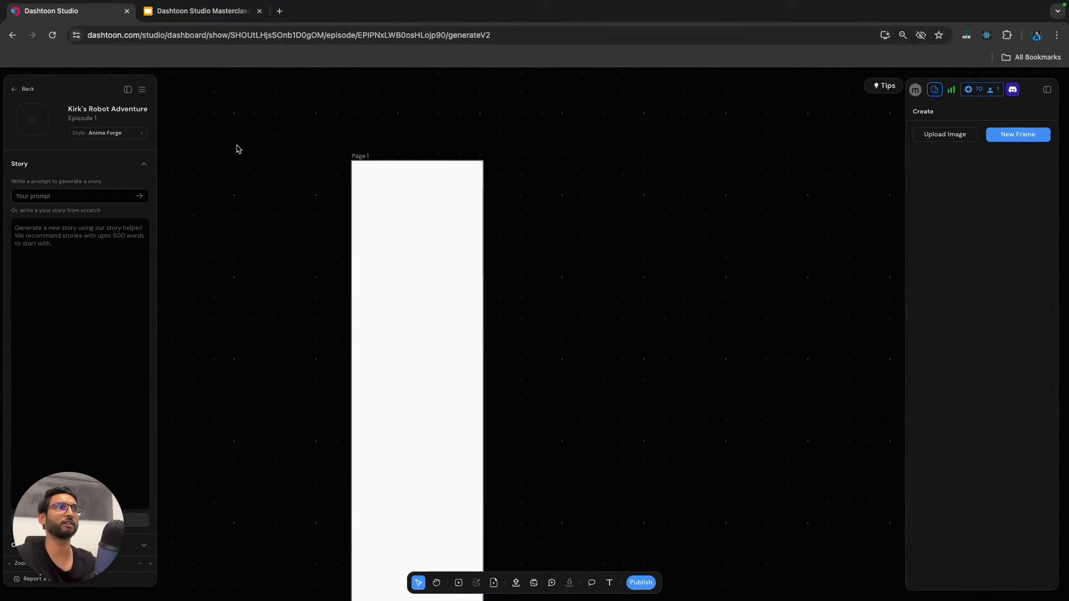
Switch to the Dashtoon Studio Masterclass 2 presentation in Google Slides and open the Panel 1 slide.
left_click(201, 11)
scroll(62, 226, "up", 2)
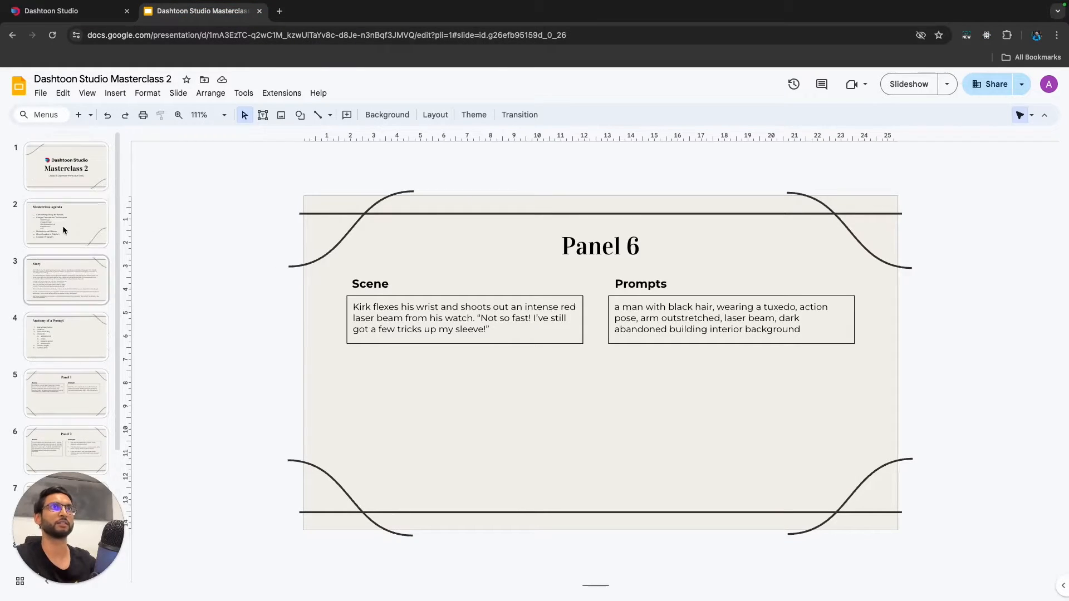
left_click(73, 231)
left_click(81, 300)
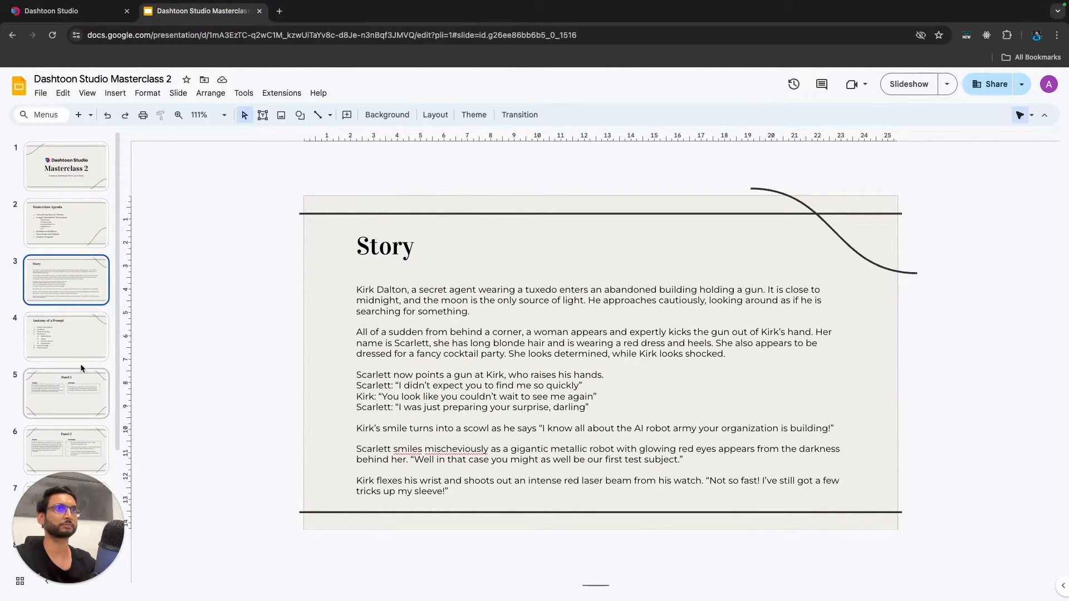
left_click(80, 406)
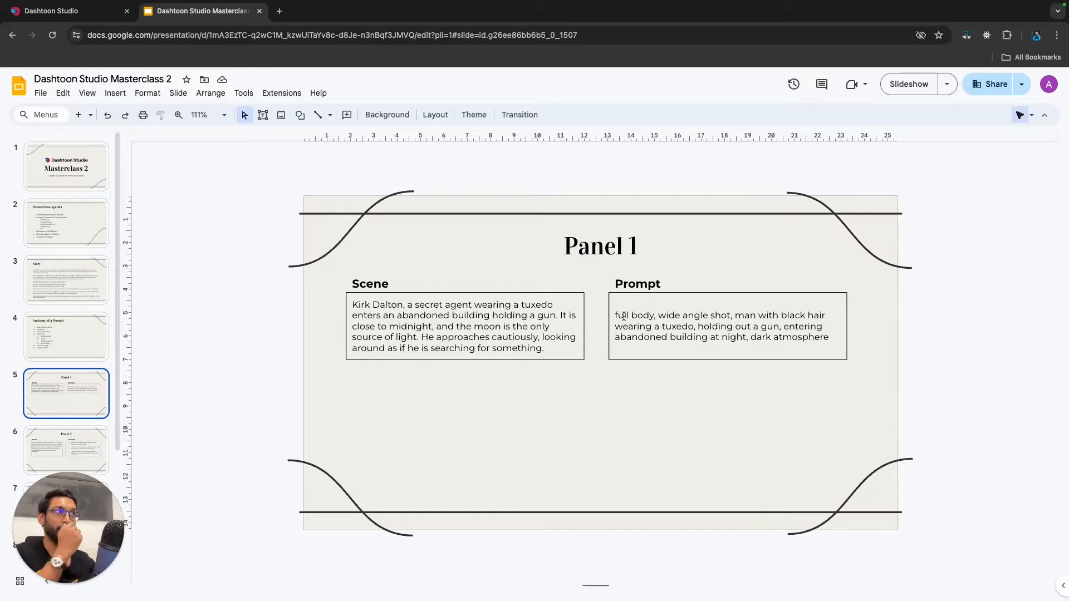
Copy the whole Panel 1 prompt text from the slide and hide the presentation's menus.
left_click(826, 338)
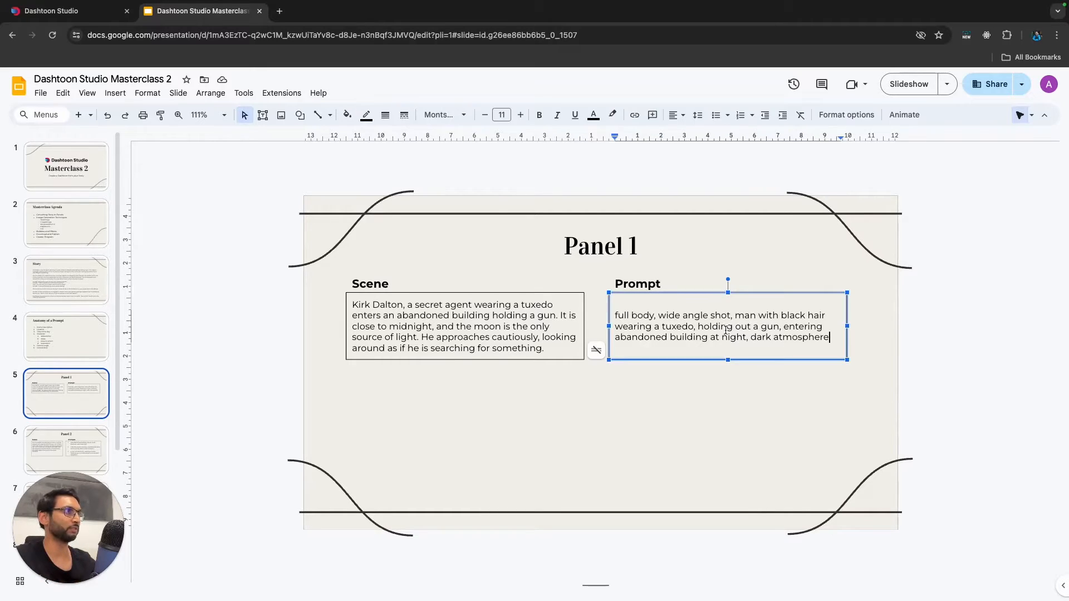
triple_click(722, 334)
key("super+c")
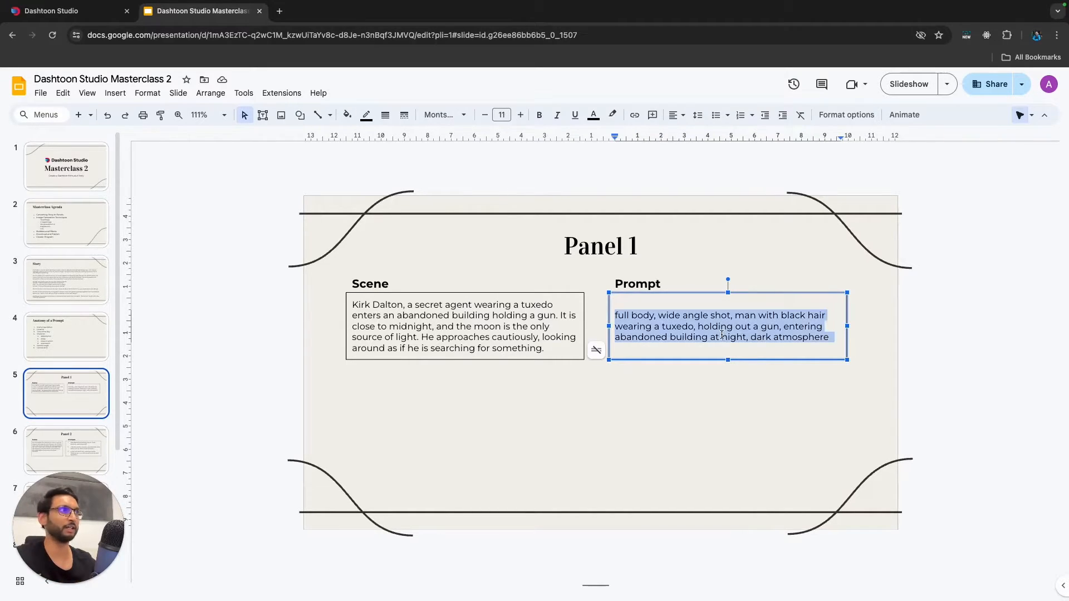
left_click(662, 413)
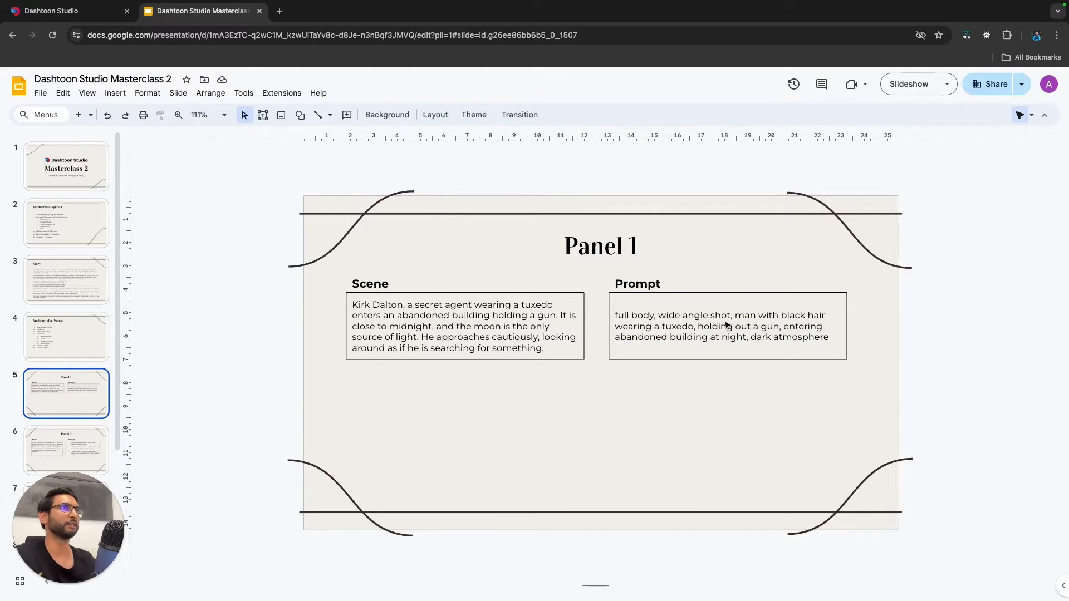
left_click(1045, 115)
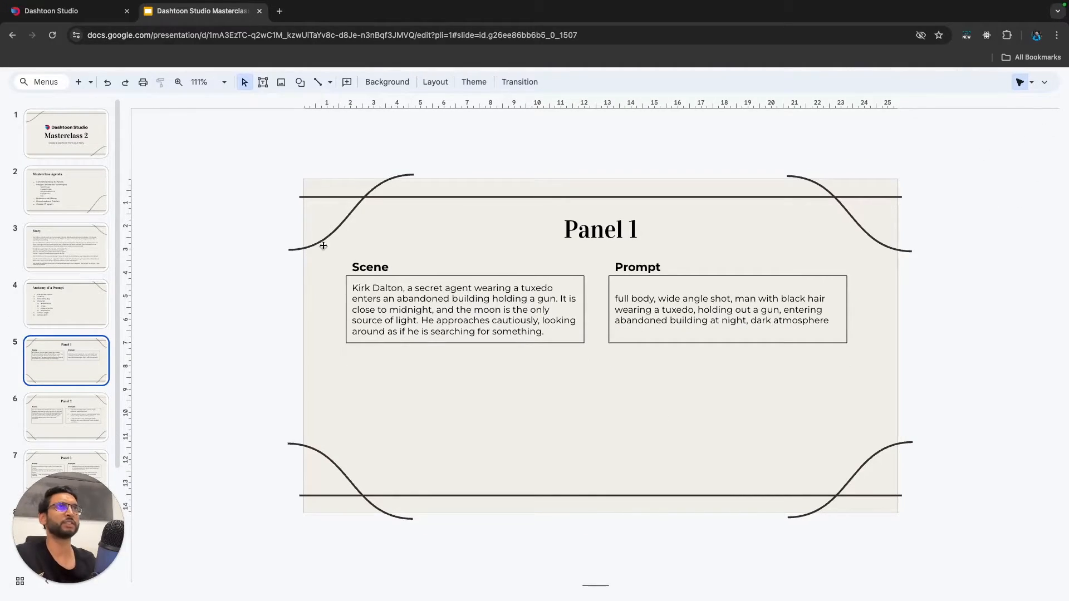
Switch back to Dashtoon Studio and draw a full-width generation frame near the top of Page 1, sized about 1600 × 1710 px.
left_click(92, 20)
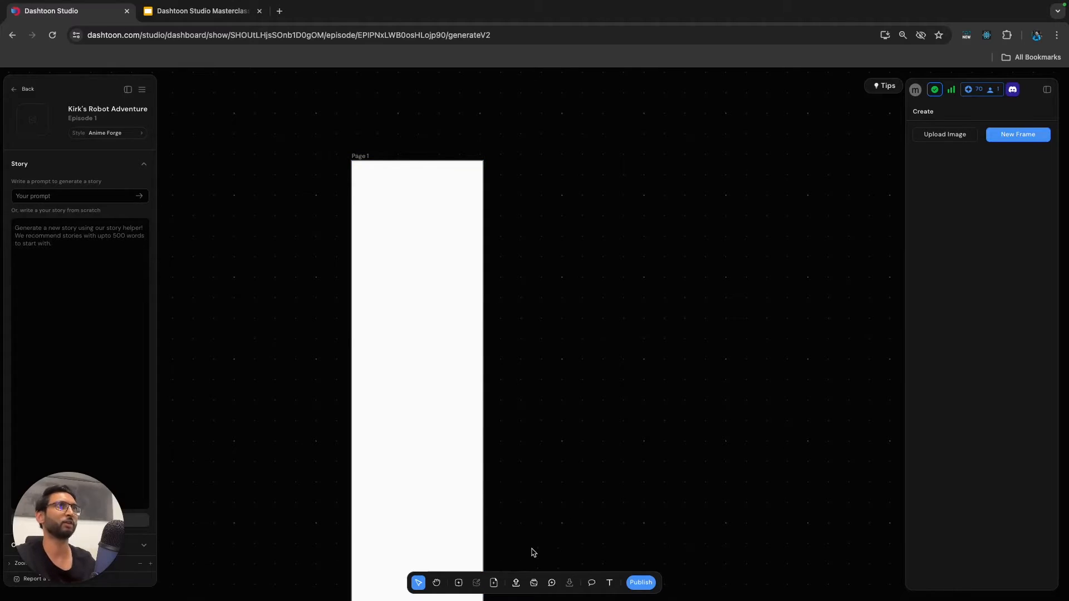
left_click(459, 583)
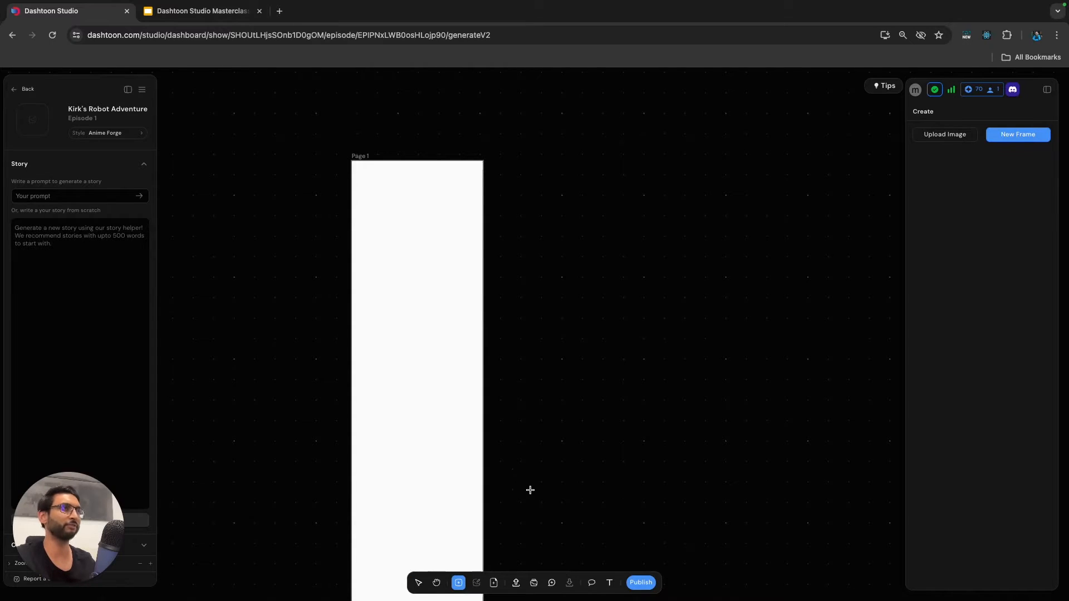
left_click_drag(352, 187, 483, 344)
left_click(352, 345)
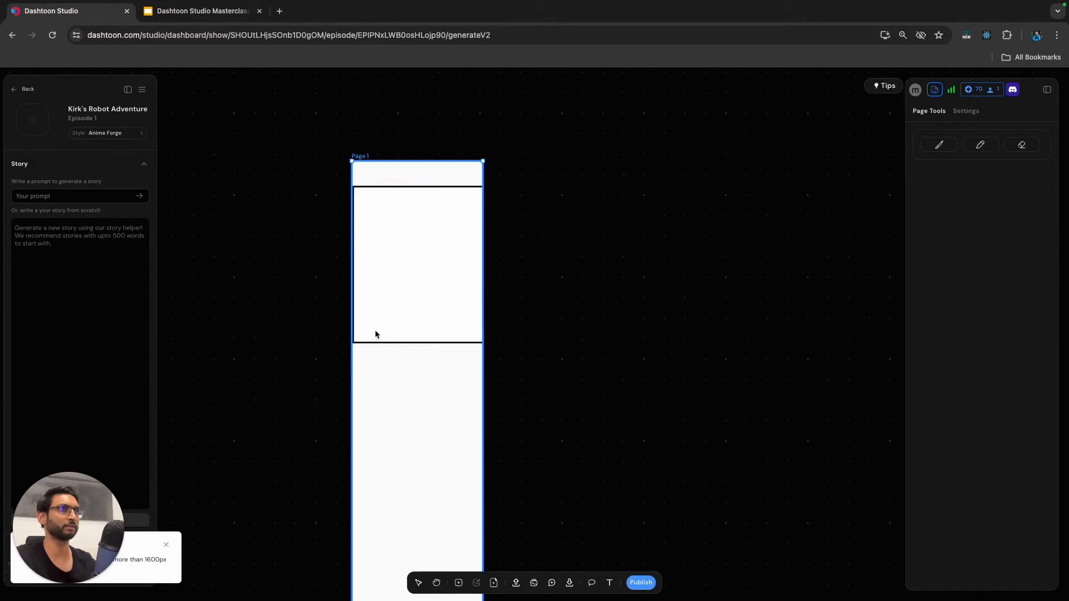
left_click(375, 334)
mouse_move(352, 342)
left_mouse_down()
mouse_move(351, 318)
mouse_move(351, 329)
left_mouse_up()
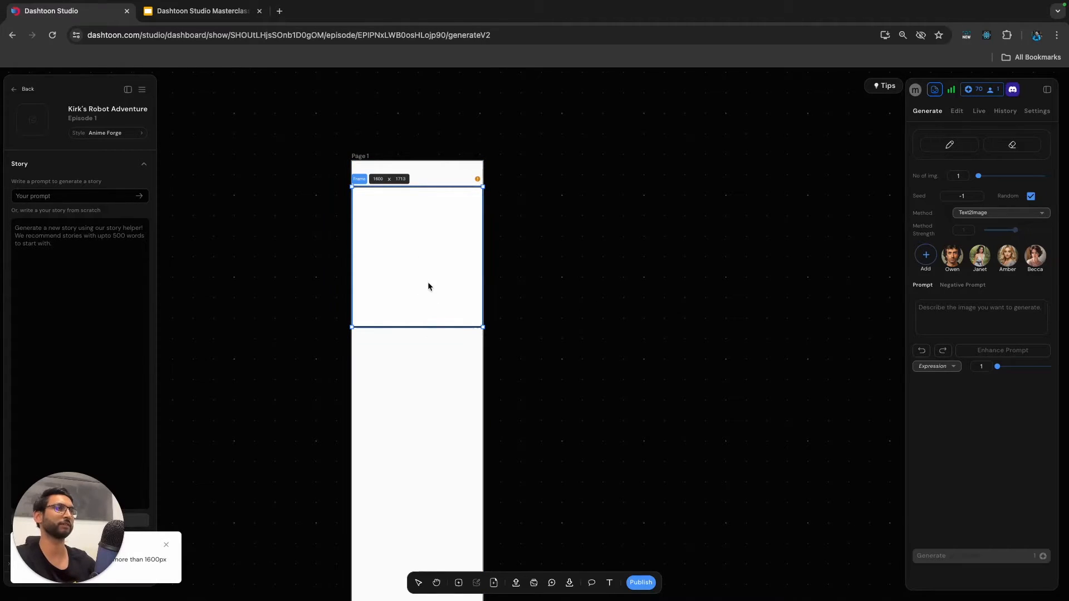
Paste the copied Panel 1 prompt as the frame's image description and add the character Owen to it.
left_click(944, 325)
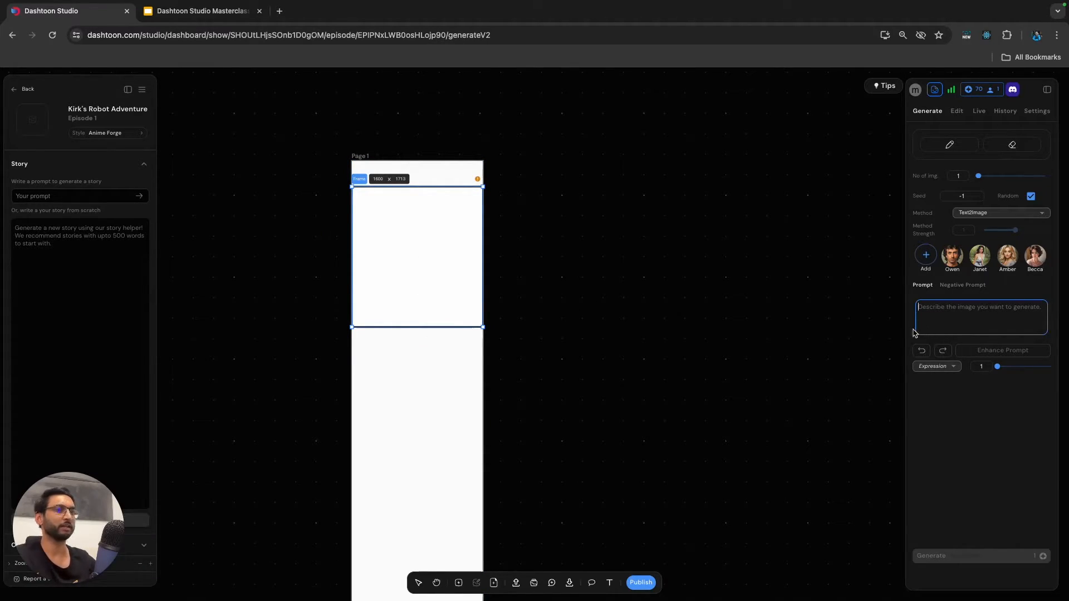
key("super+v")
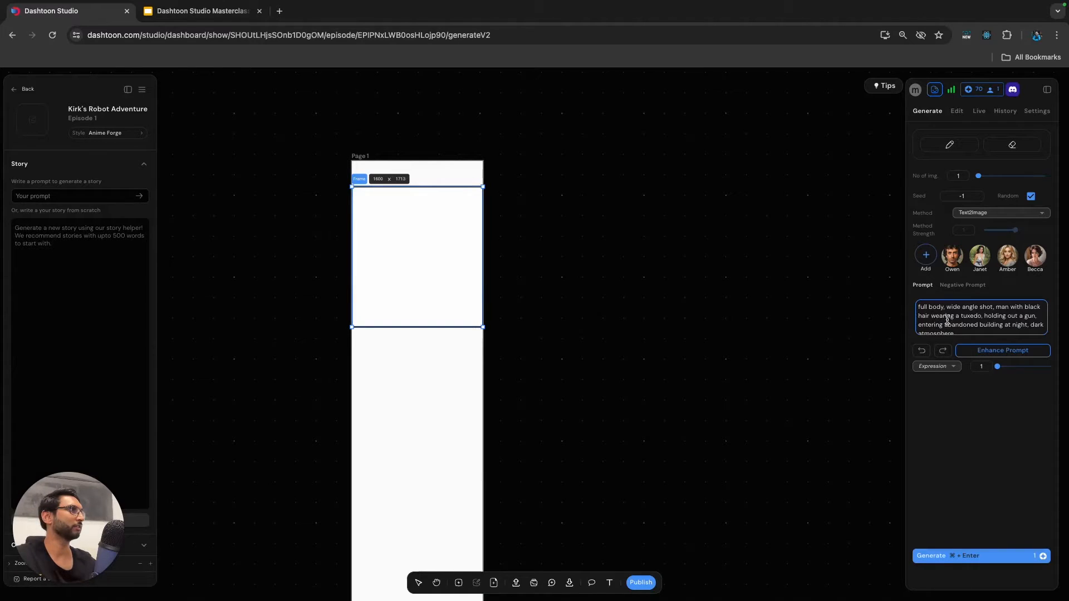
scroll(944, 326, "down", 1)
scroll(954, 321, "up", 1)
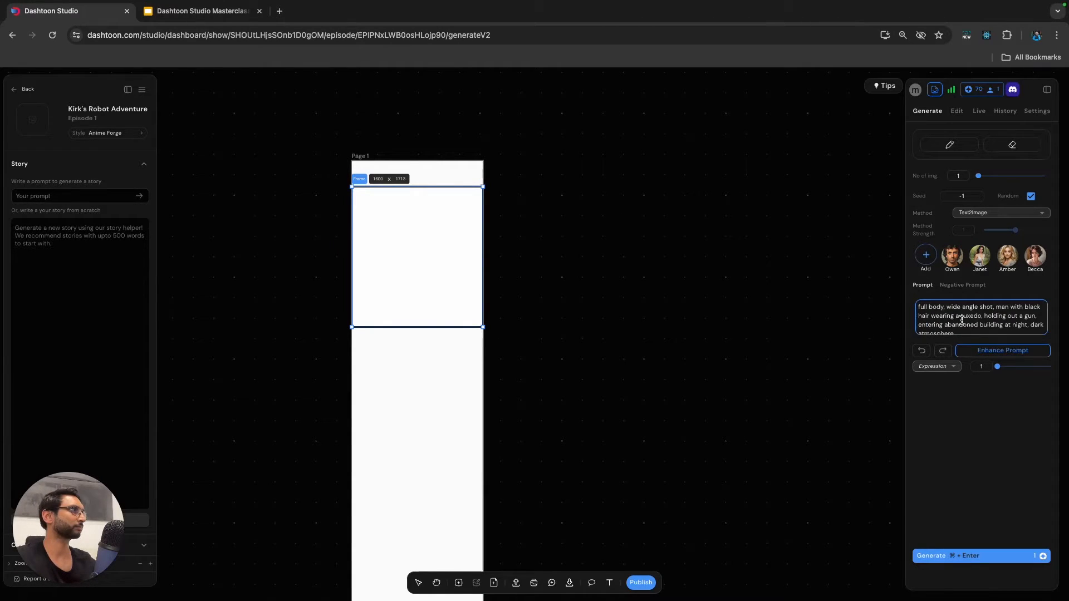
left_click(953, 257)
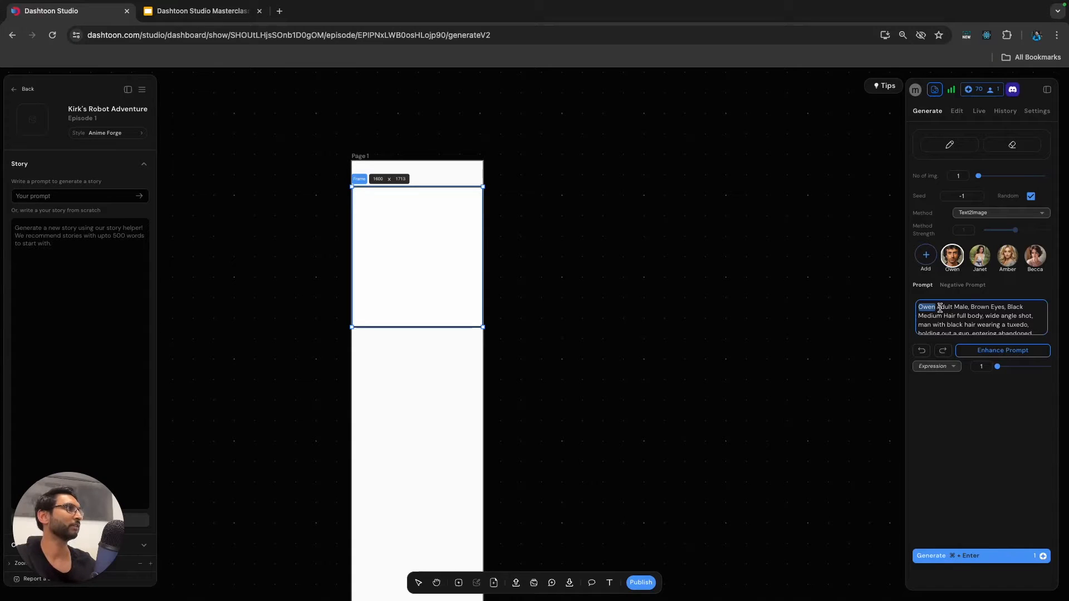
Replace "Adult Male," in Owen's prompt description with "man".
left_click_drag(944, 309, 1008, 308)
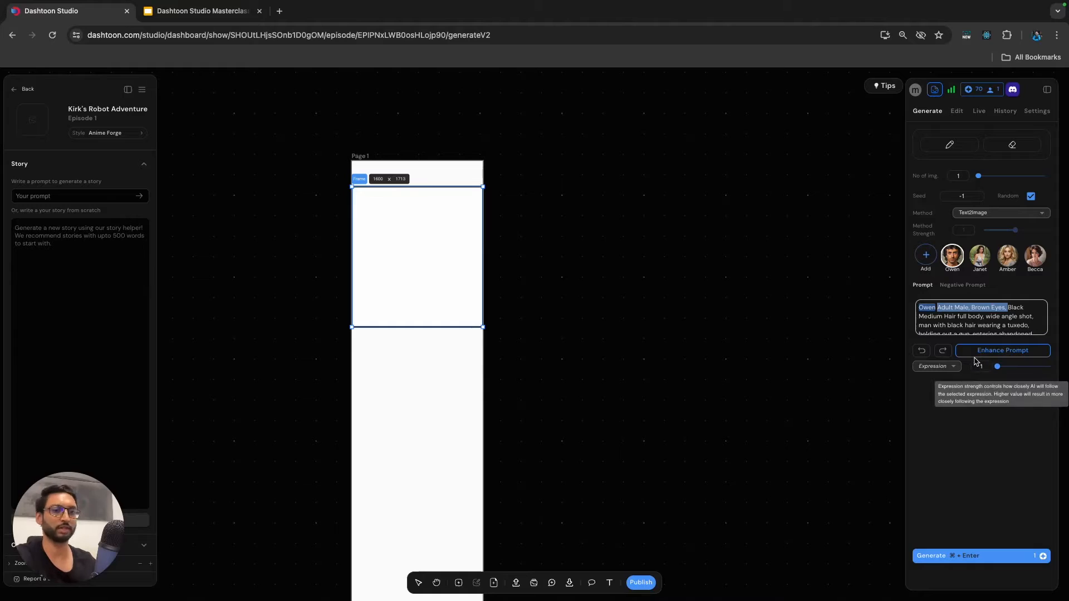
left_click(970, 307)
key("BackSpace")
key("BackSpace")
key("BackSpace")
key("BackSpace")
key("BackSpace")
key("BackSpace")
key("BackSpace")
key("BackSpace")
key("BackSpace")
key("BackSpace")
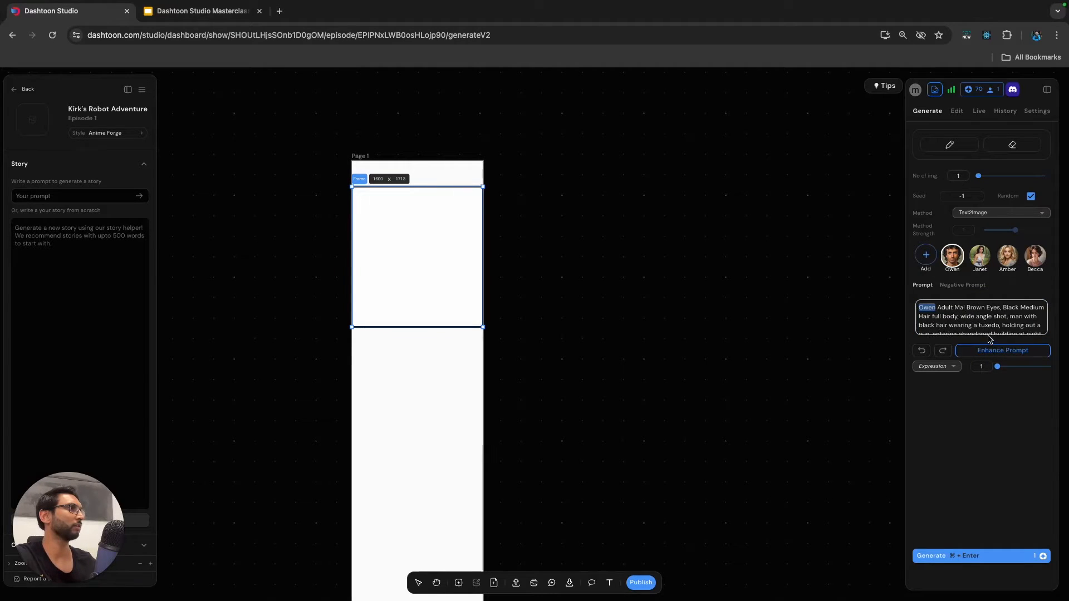
key("BackSpace")
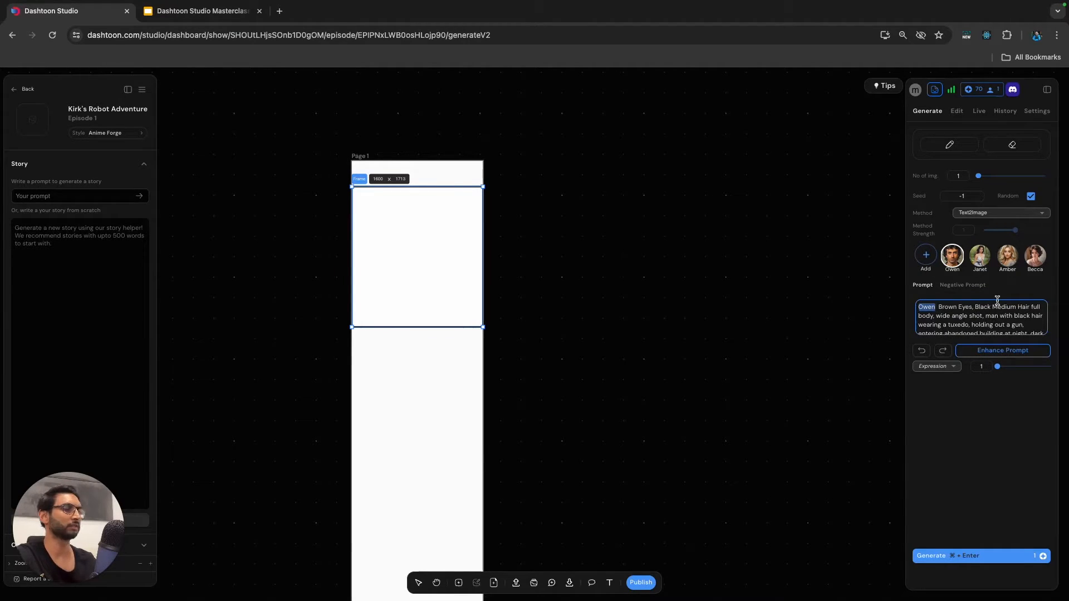
type("man")
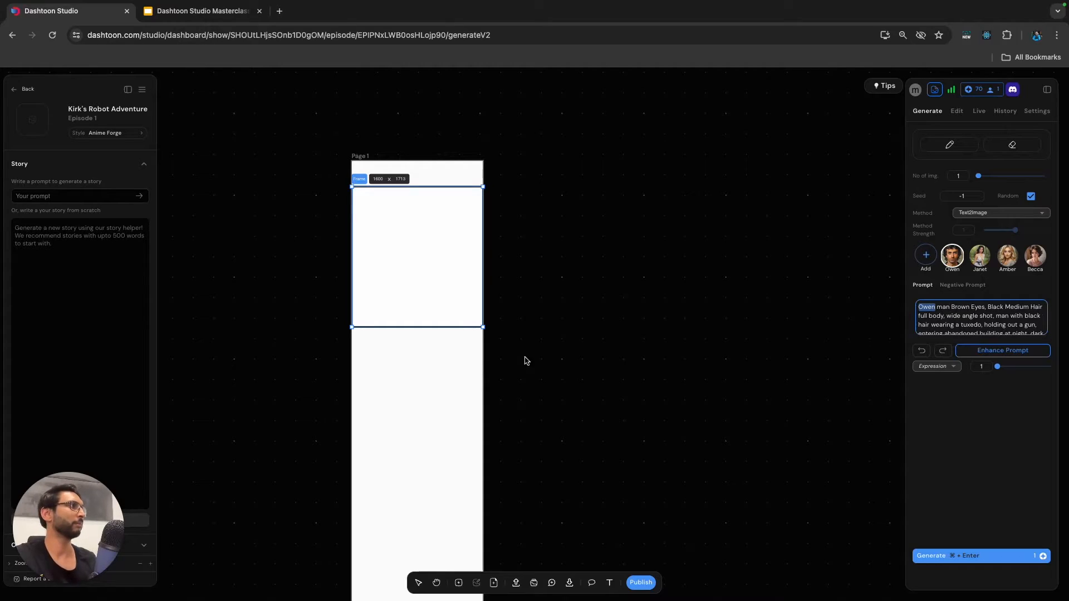
Delete "Medium" from Owen's hair description and the redundant "with black hair" after "man" in the prompt.
double_click(1017, 308)
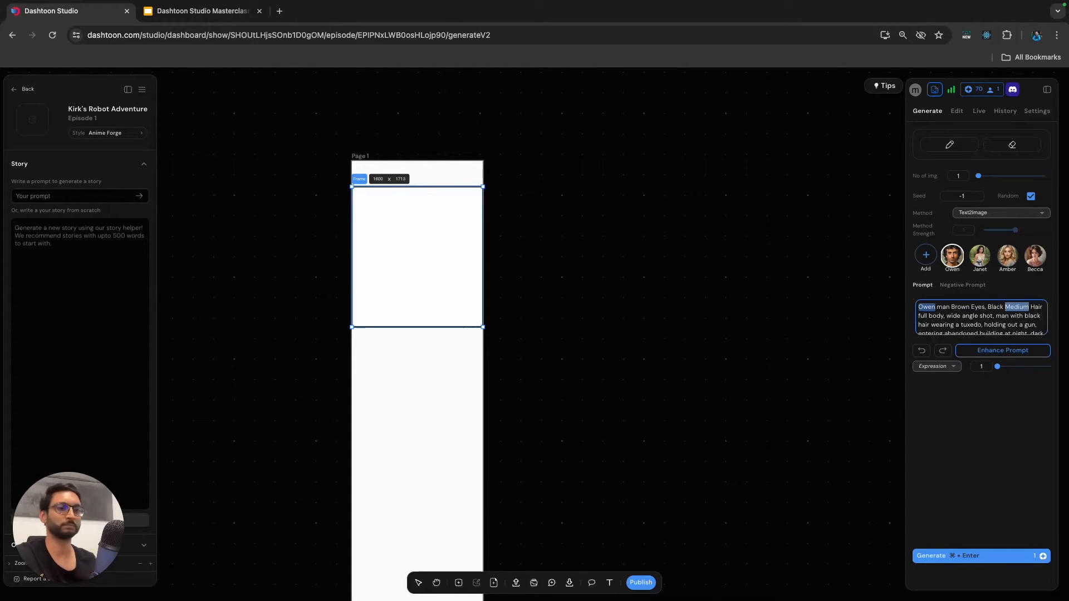
key("BackSpace")
key("BackSpace")
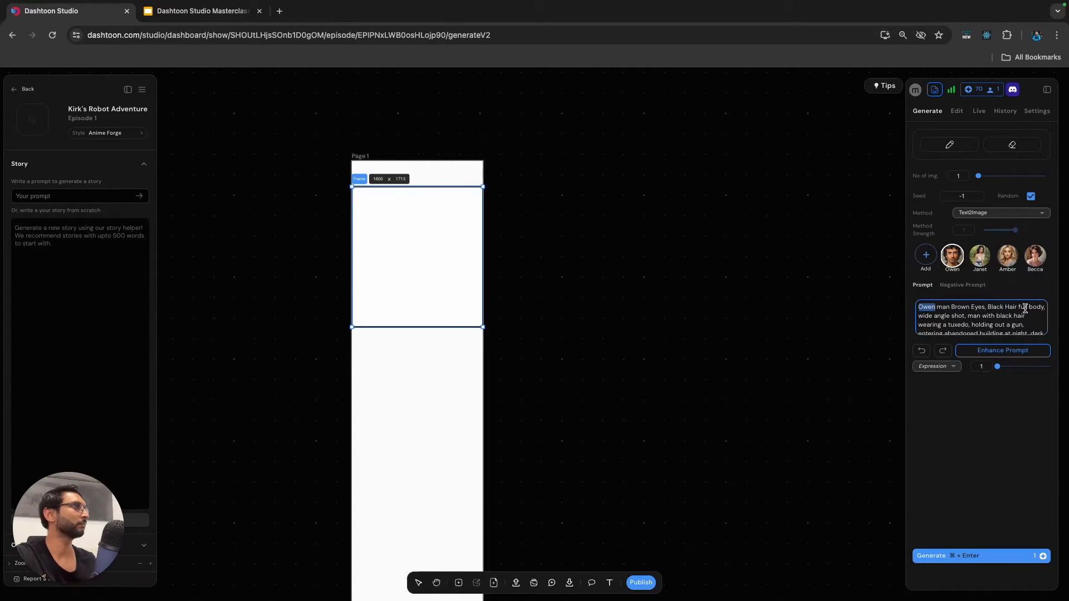
double_click(1003, 316)
key("BackSpace")
key("BackSpace")
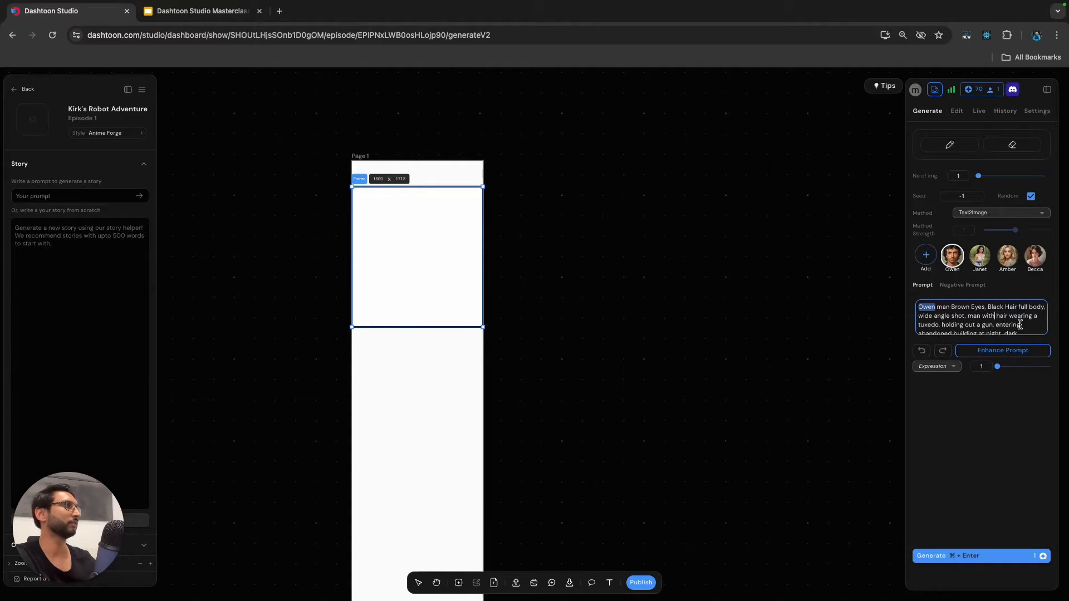
key("BackSpace")
key("BackSpace")
key("BackSpace")
key("BackSpace")
key("BackSpace")
key("BackSpace")
key("BackSpace")
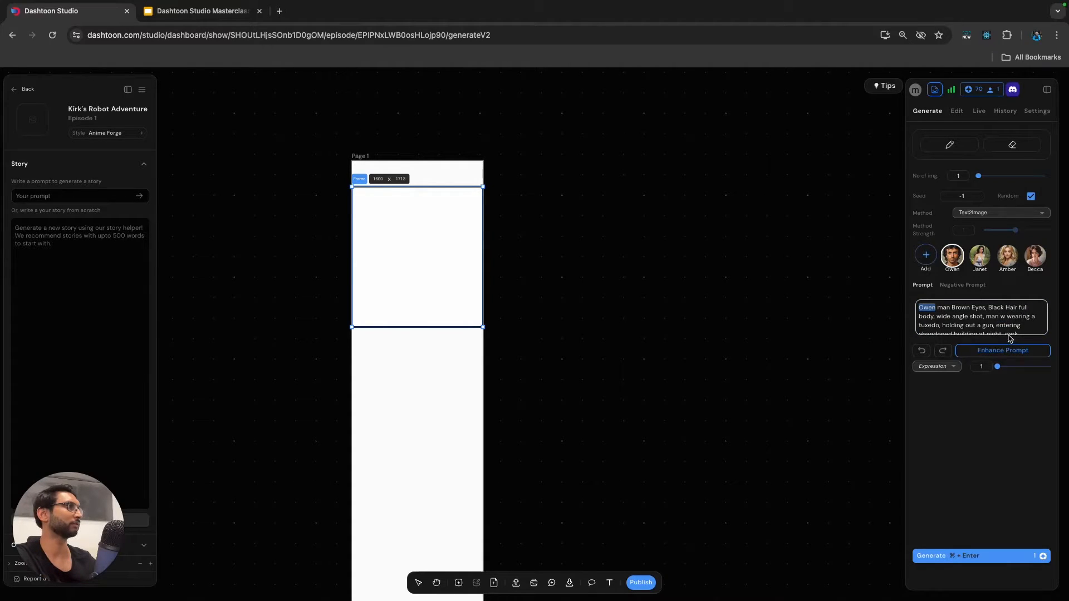
Generate one image from the edited prompt and inspect the resulting preview up close.
left_click(979, 556)
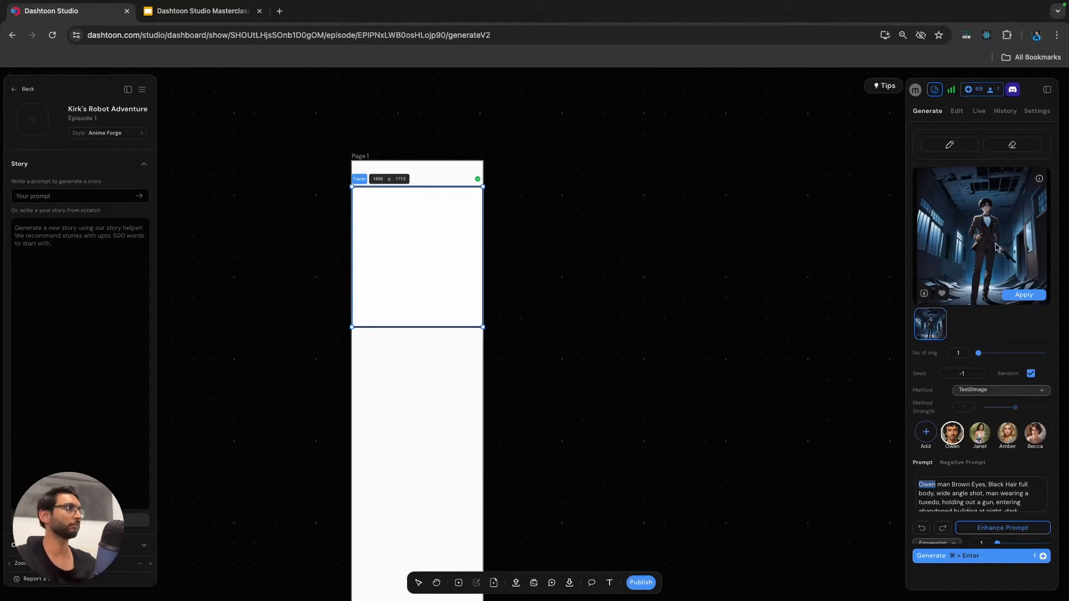
scroll(991, 244, "up", 5)
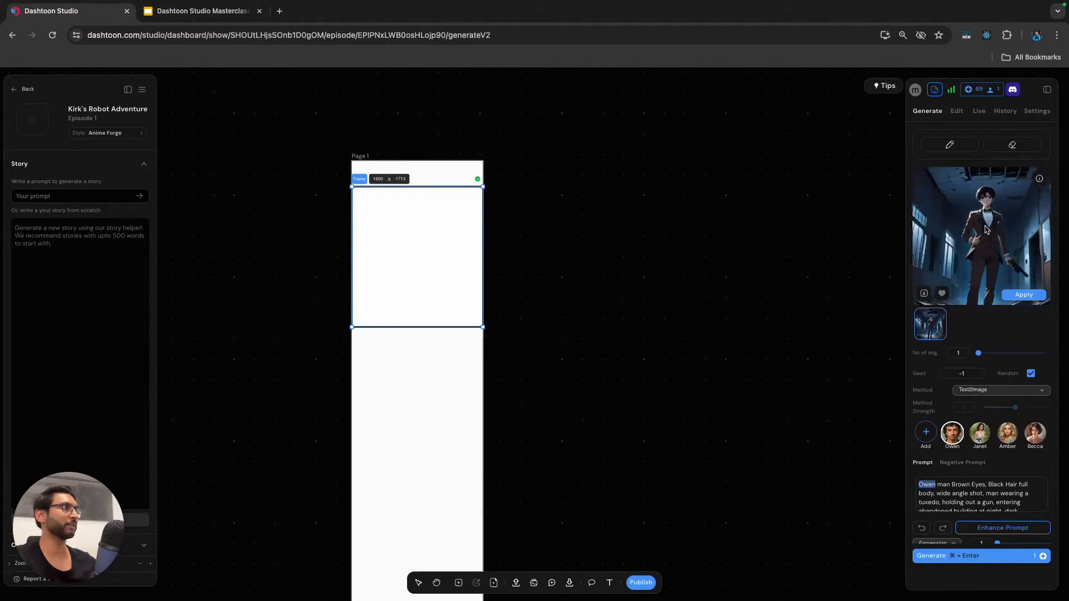
left_click_drag(989, 201, 981, 257)
scroll(981, 257, "down", 2)
scroll(980, 254, "down", 5)
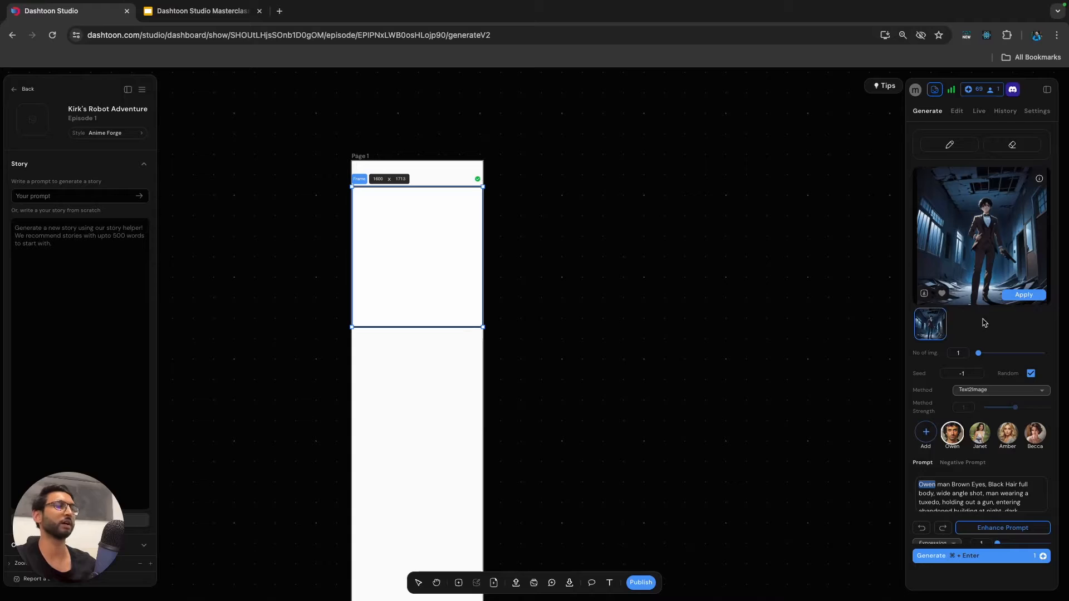
Set the number of images to 3 and generate the frame's image again with the same prompt.
scroll(996, 346, "down", 1)
left_click_drag(977, 345, 1000, 346)
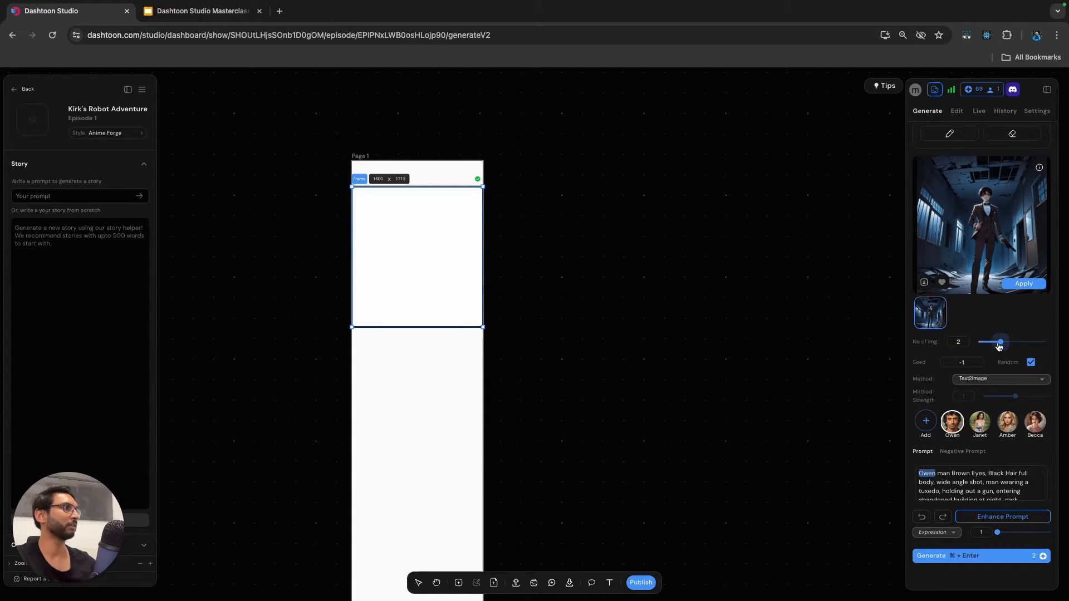
left_click_drag(1015, 347, 1018, 347)
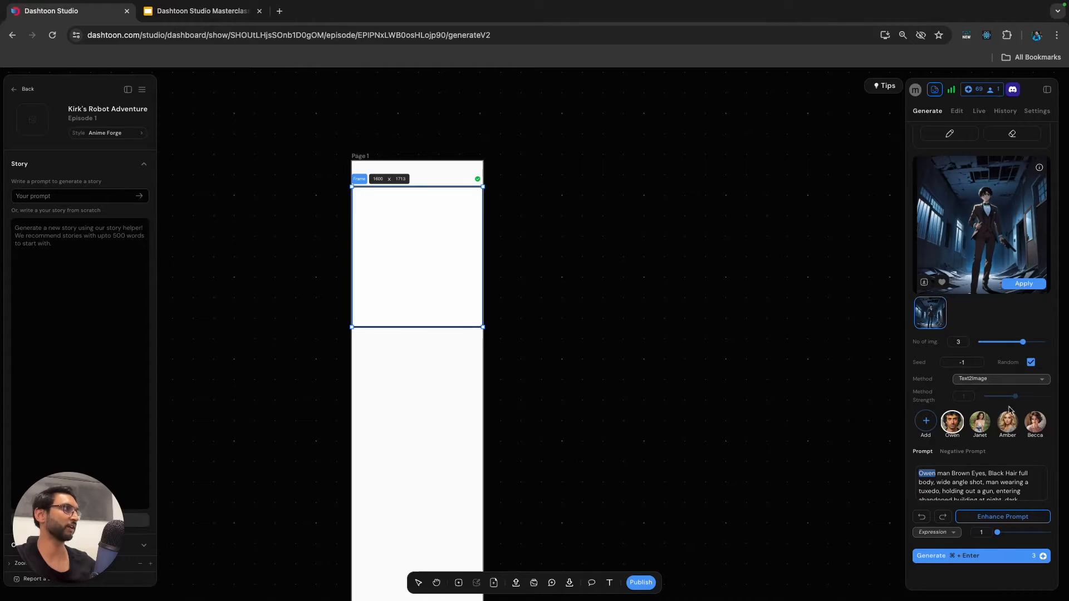
left_click(965, 558)
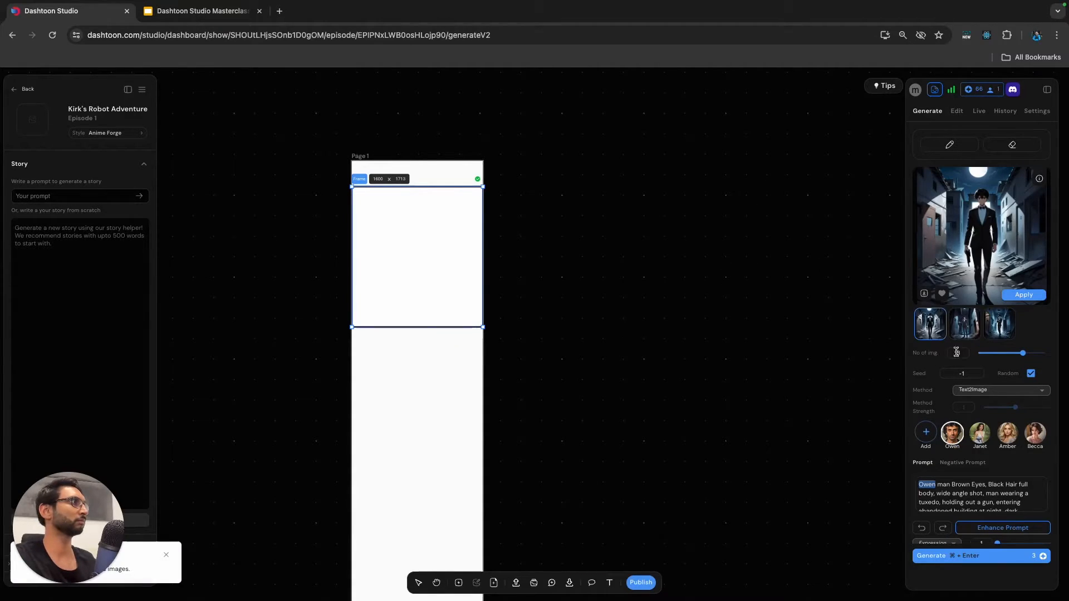
Compare the three generated images, apply the third one to the Page 1 frame, and inspect the artwork up close.
left_click(967, 332)
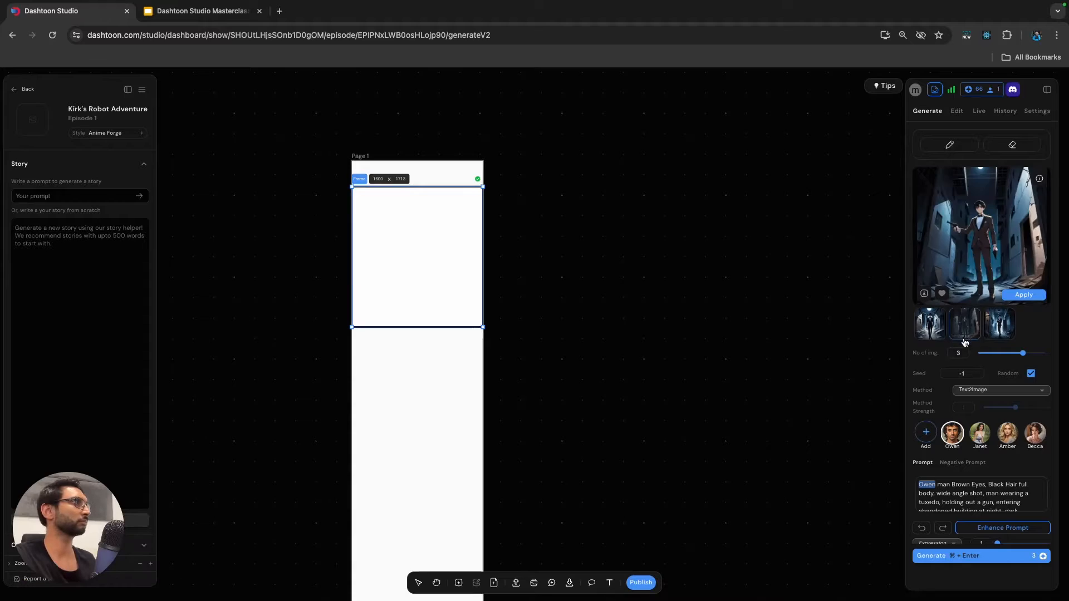
left_click(999, 337)
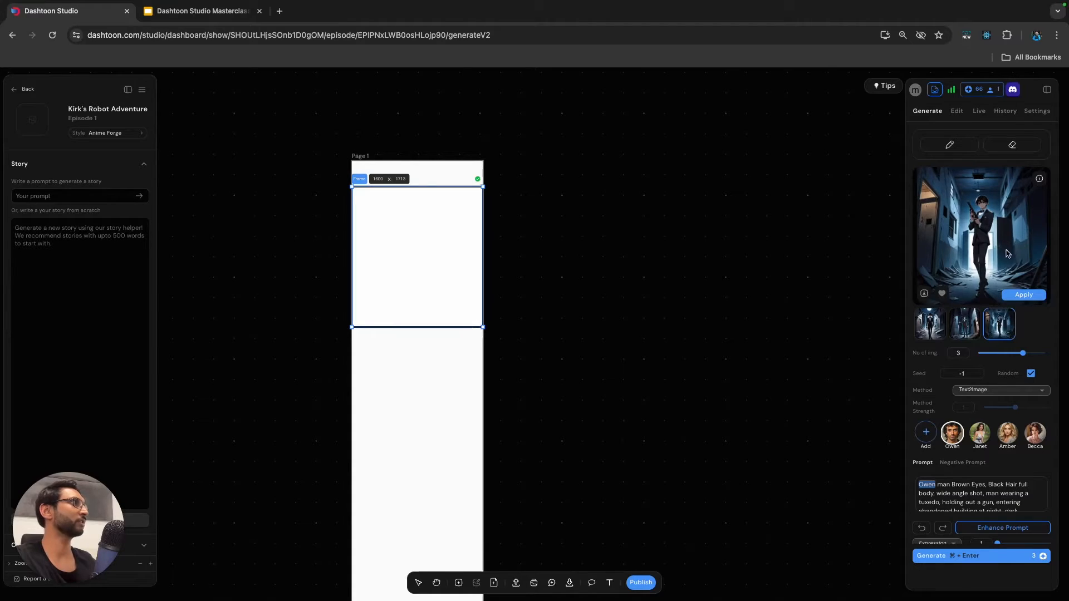
left_click(1026, 296)
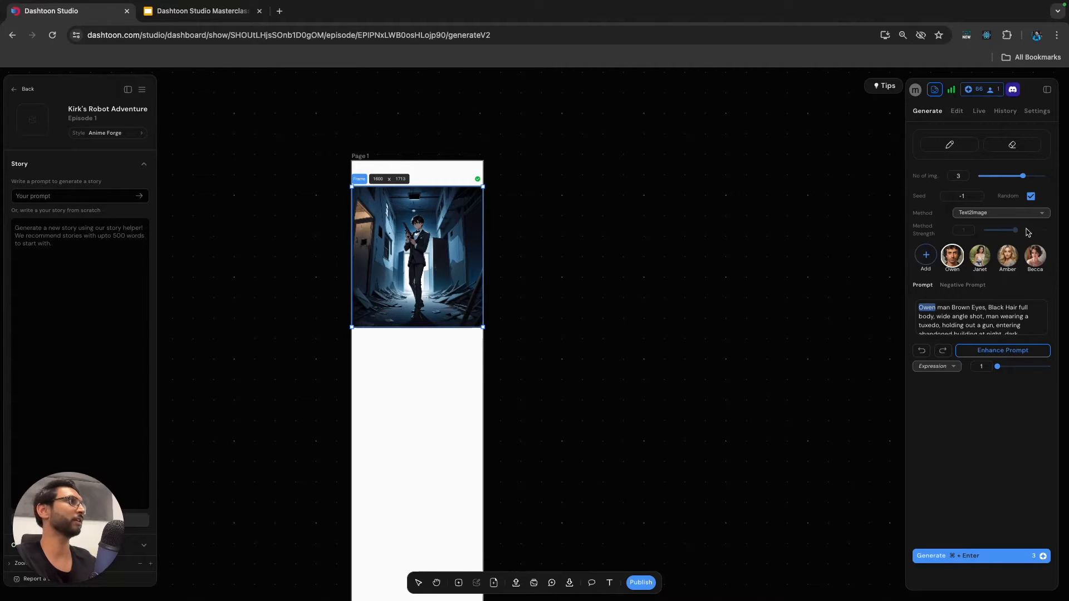
left_click(576, 276)
scroll(430, 237, "up", 5)
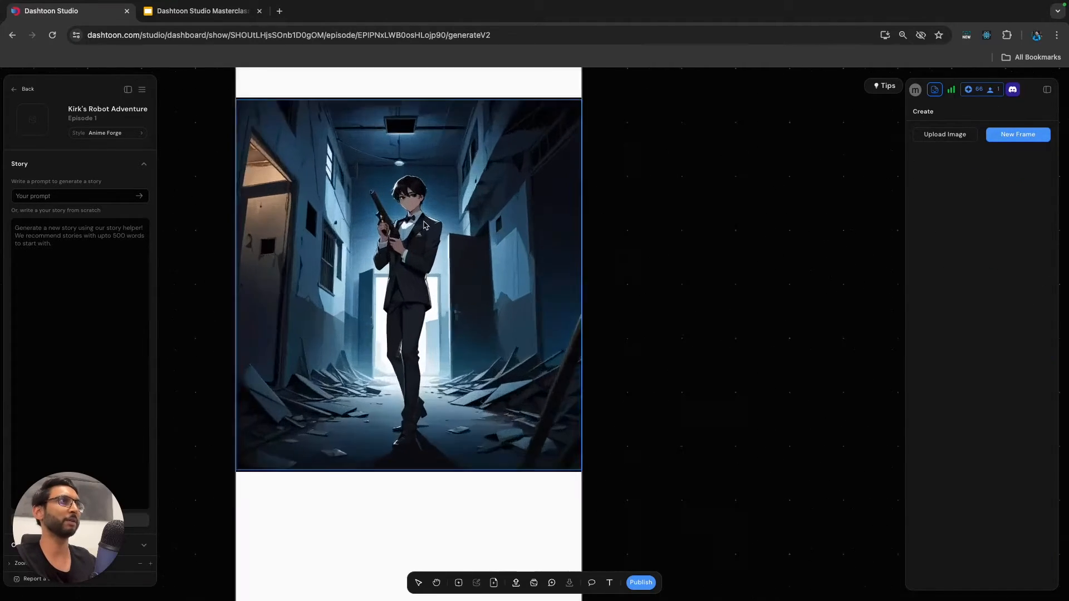
scroll(429, 236, "up", 1)
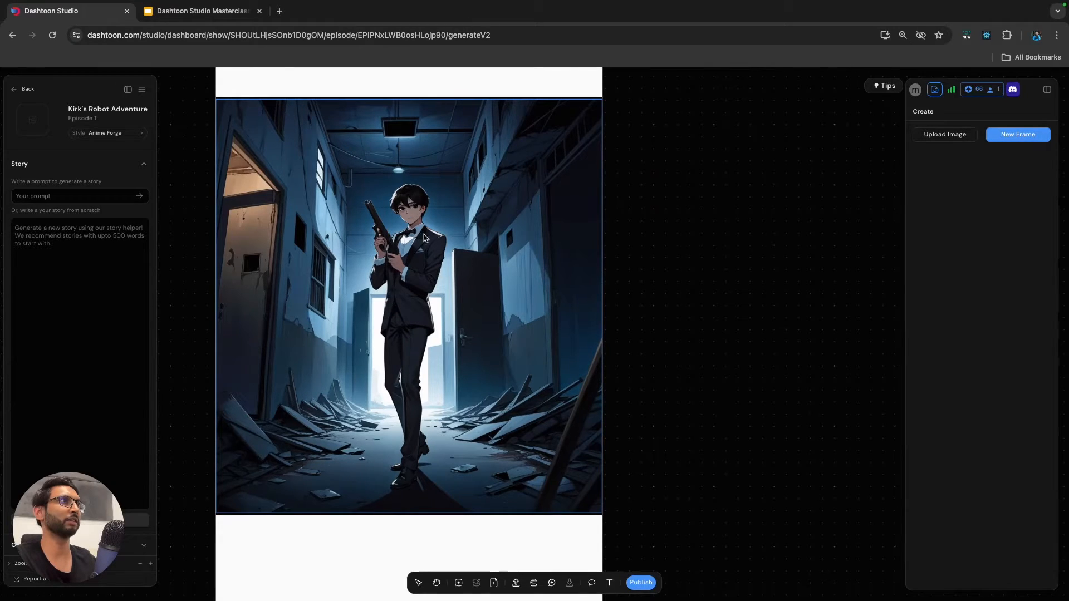
Mask the man's head in the Page 1 frame for editing, using a brush width of 20.
left_click(562, 234)
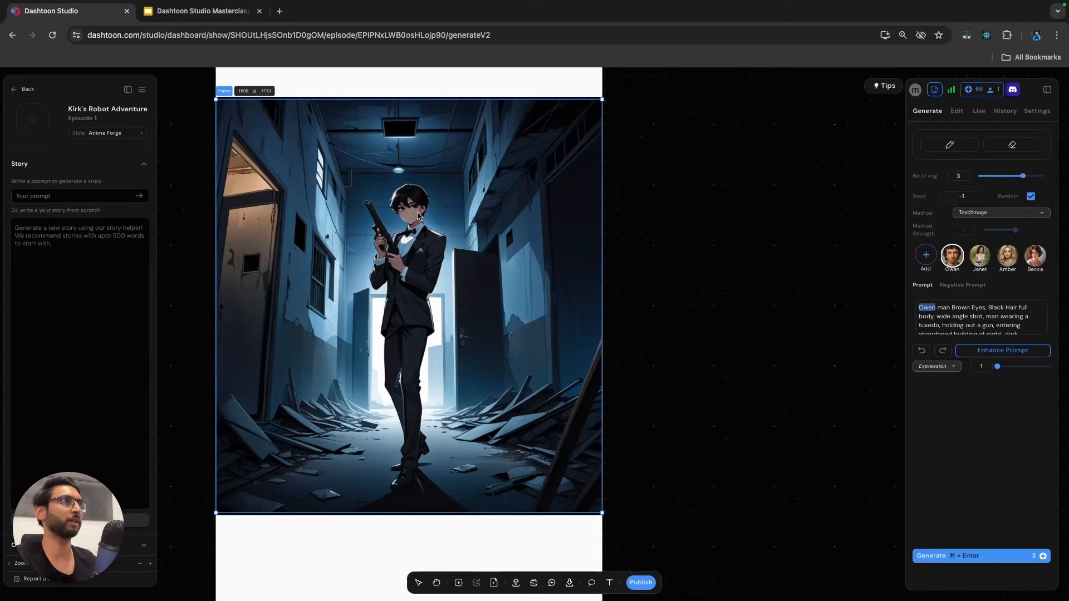
left_click(957, 111)
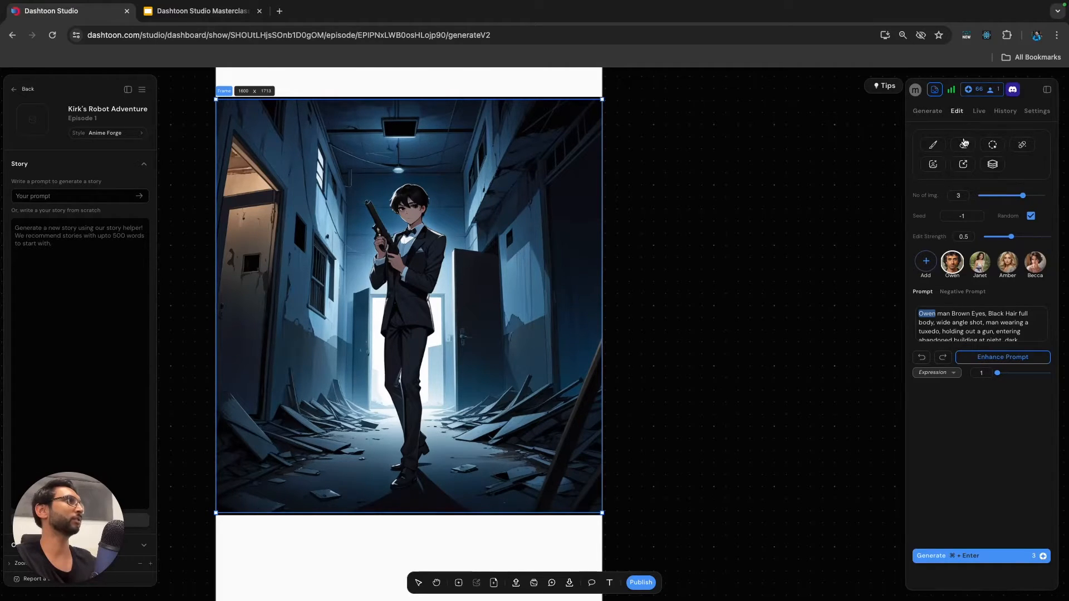
left_click(992, 145)
left_click_drag(415, 202, 411, 205)
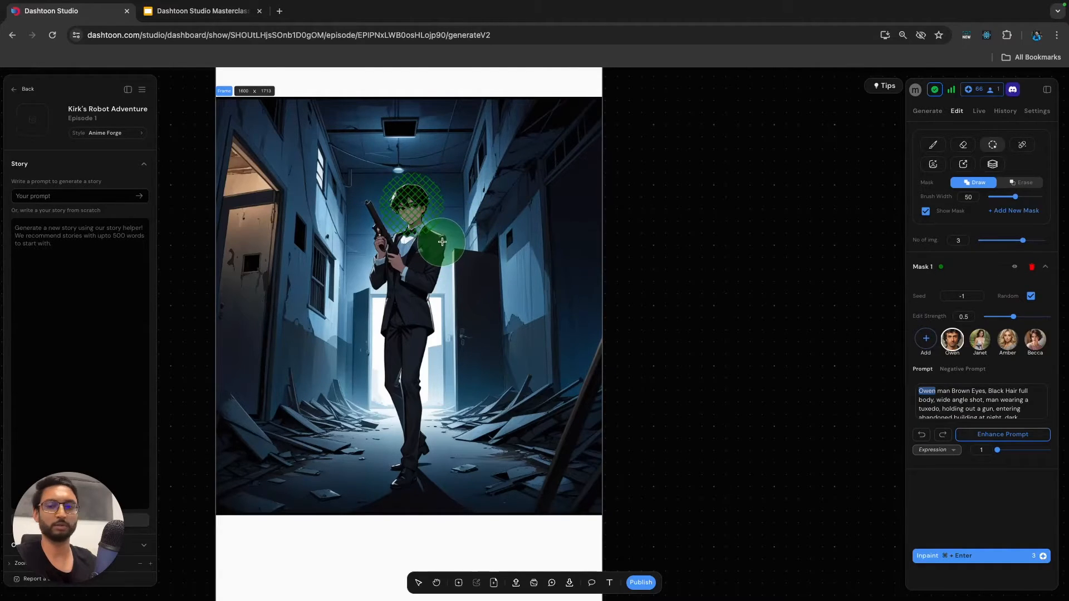
key("super+z")
left_click_drag(1015, 197, 990, 196)
mouse_move(424, 200)
left_mouse_down()
mouse_move(409, 195)
mouse_move(406, 215)
mouse_move(419, 212)
mouse_move(413, 196)
left_mouse_up()
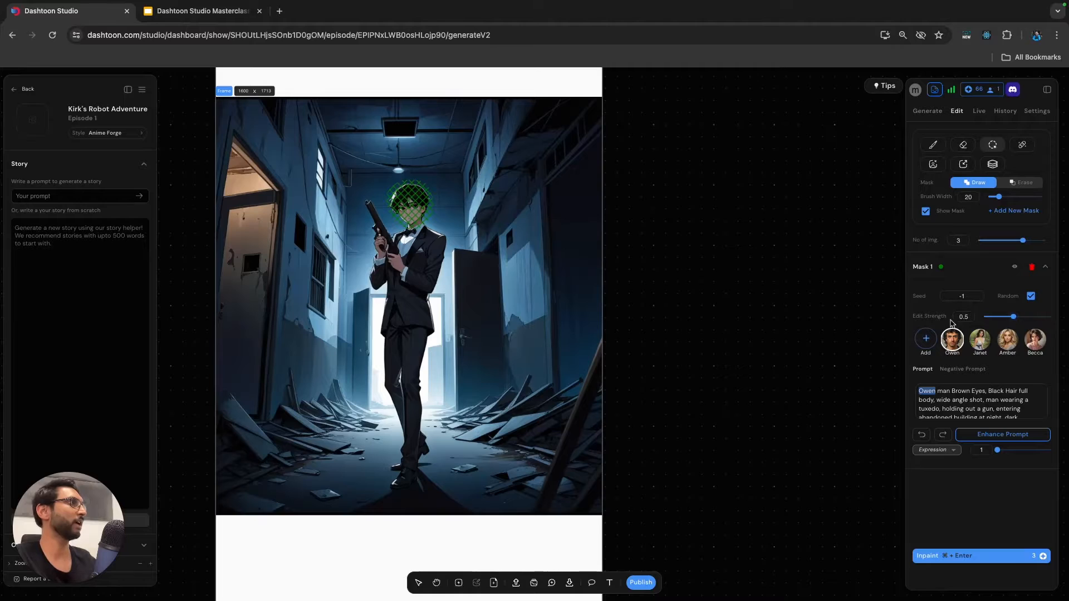
Shorten the mask prompt to "Owen man Brown Eyes, Black Hair" and inpaint the masked head.
mouse_move(925, 320)
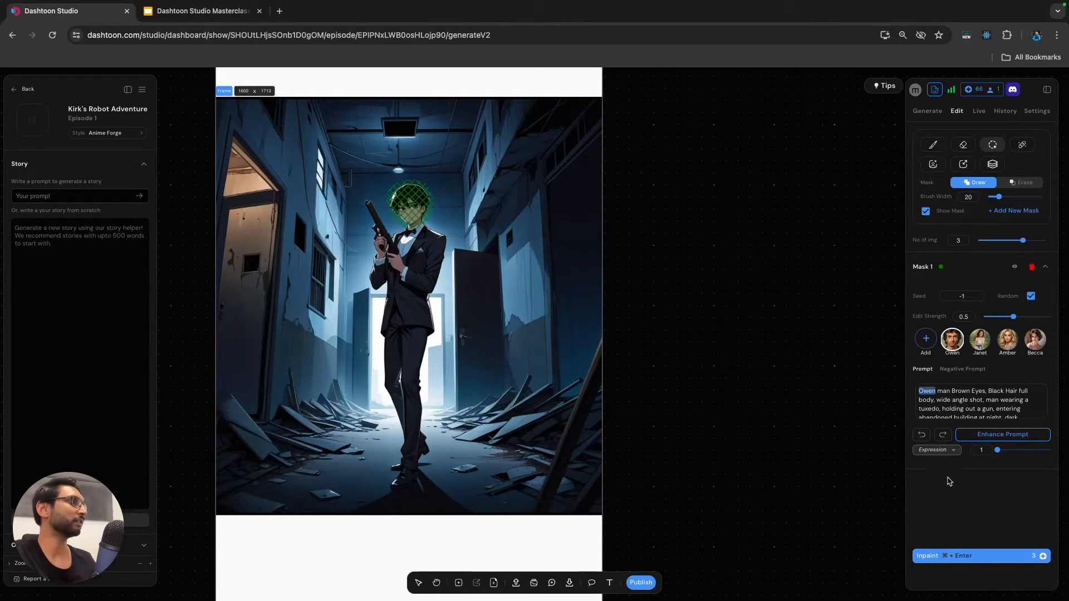
left_click(988, 402)
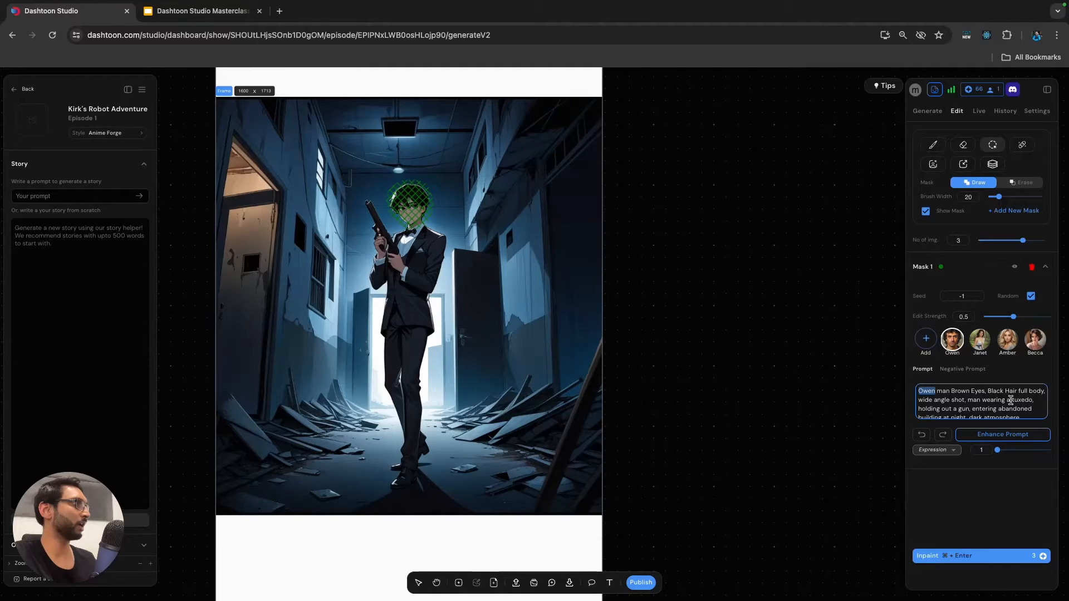
left_click_drag(1021, 391, 1035, 441)
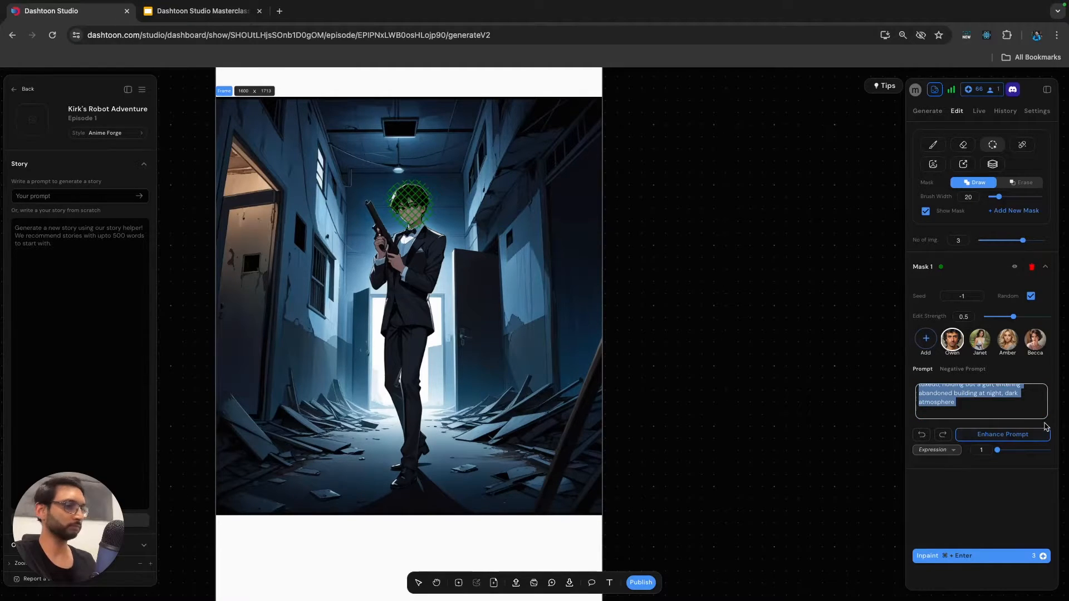
type("f")
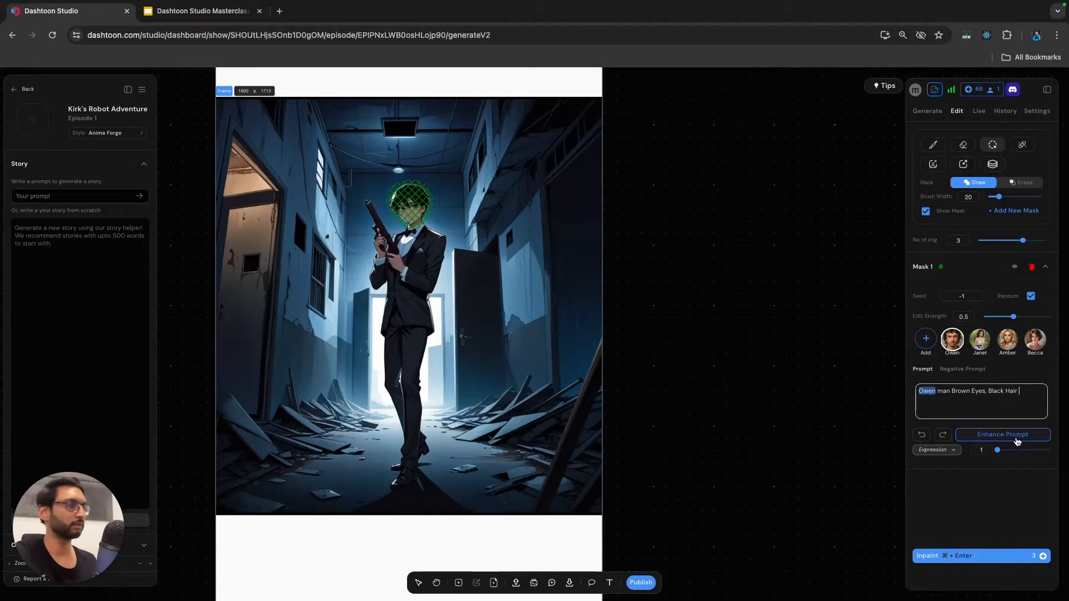
left_click(954, 557)
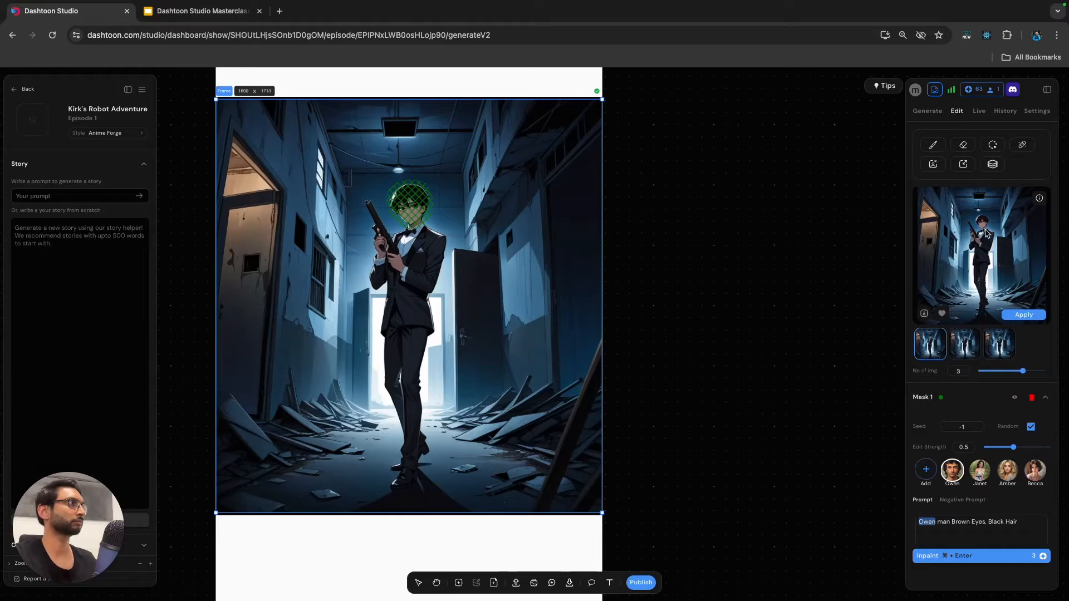
Compare the faces in the three inpainted results and apply the first one to the frame.
scroll(986, 231, "up", 5)
left_click(969, 348)
left_click(1000, 349)
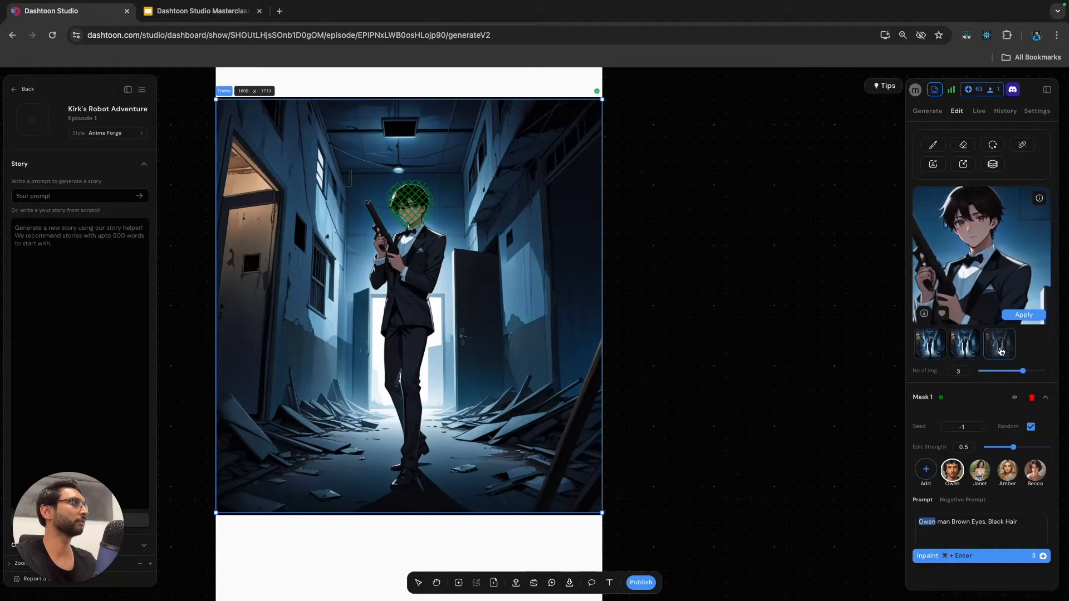
left_click(930, 344)
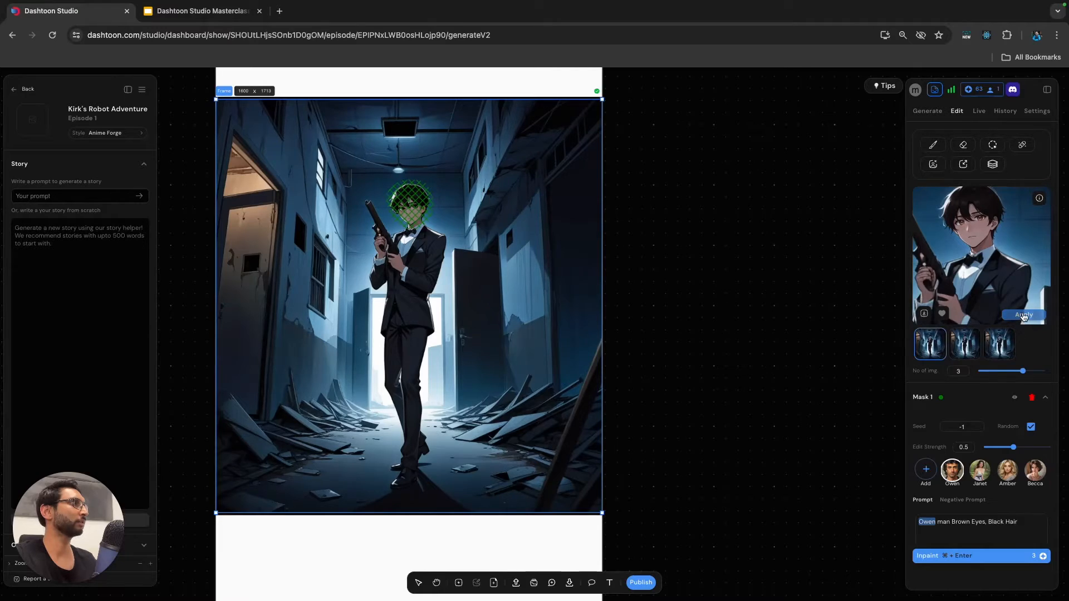
left_click(1024, 315)
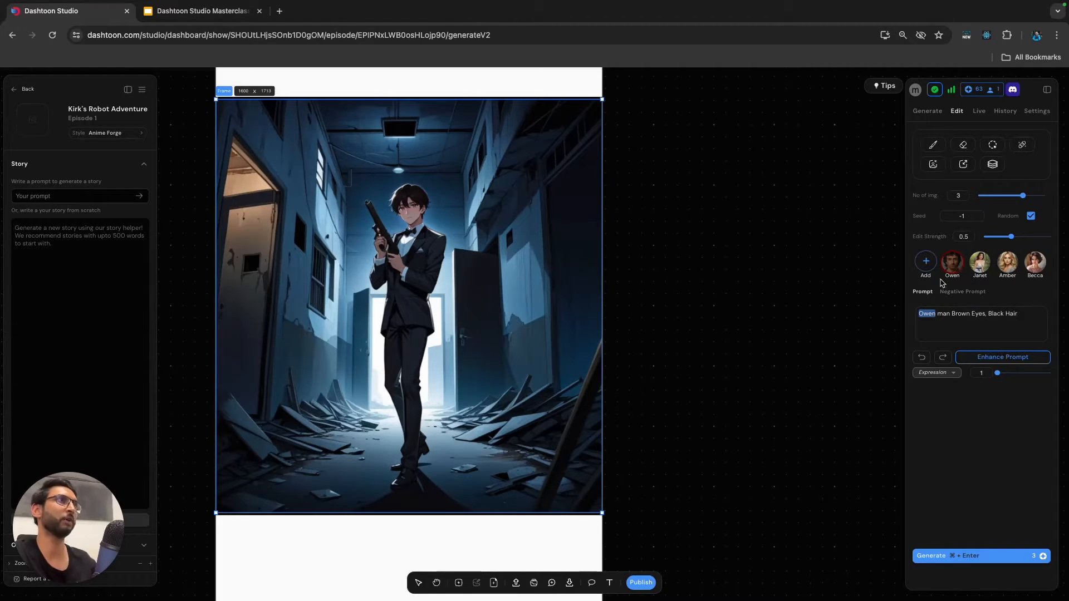
left_click(687, 300)
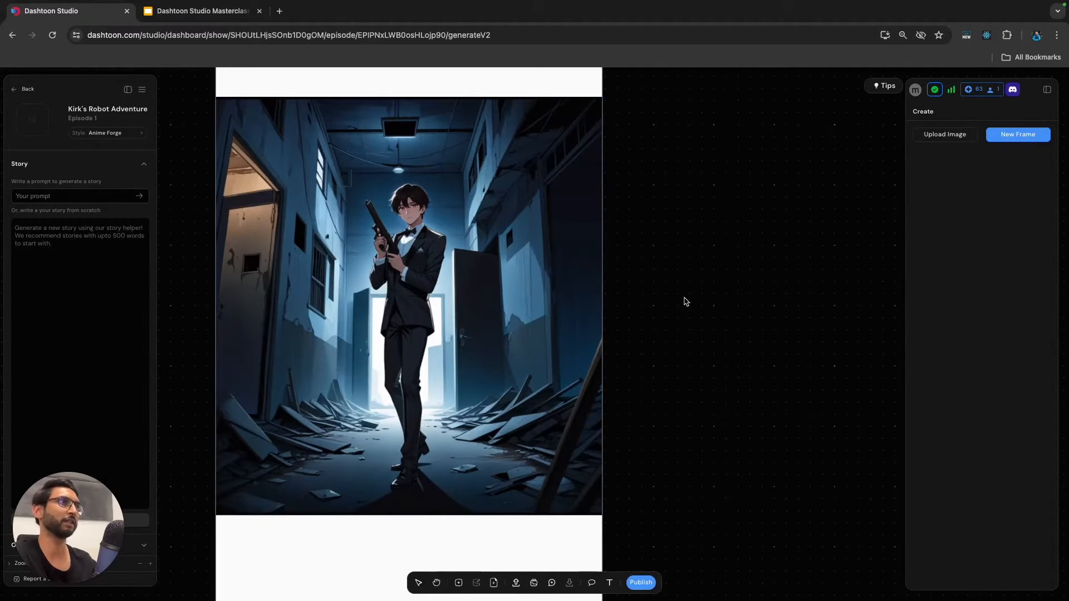
Switch to the Google Slides presentation and review the Panel 2 scene and prompts.
scroll(687, 301, "down", 4)
scroll(688, 301, "down", 2)
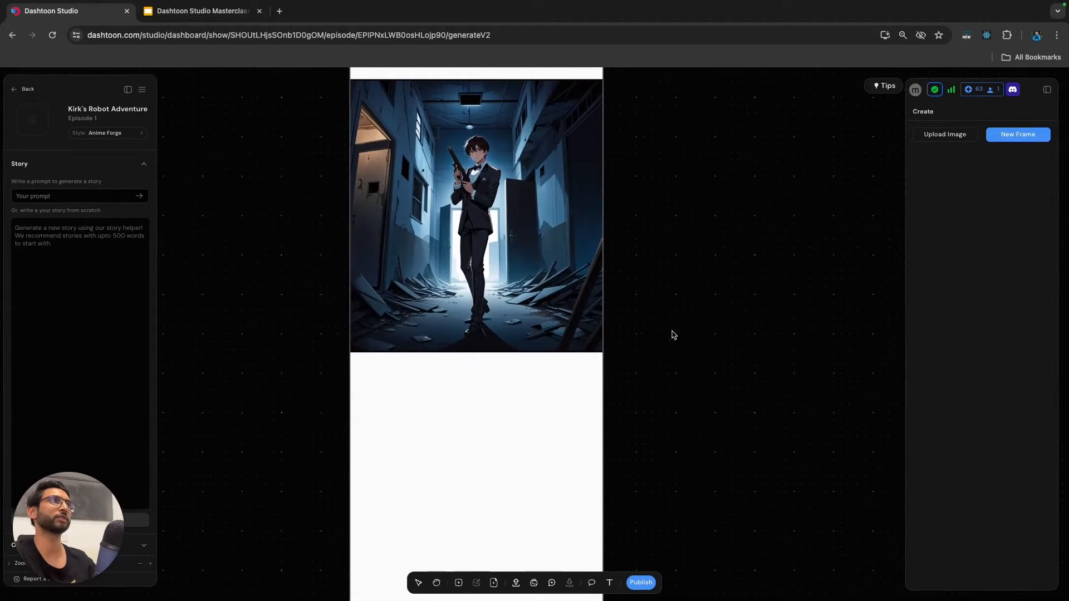
scroll(674, 325, "down", 1)
scroll(670, 327, "down", 3)
scroll(669, 327, "right", 2)
left_click(459, 324)
left_click(216, 14)
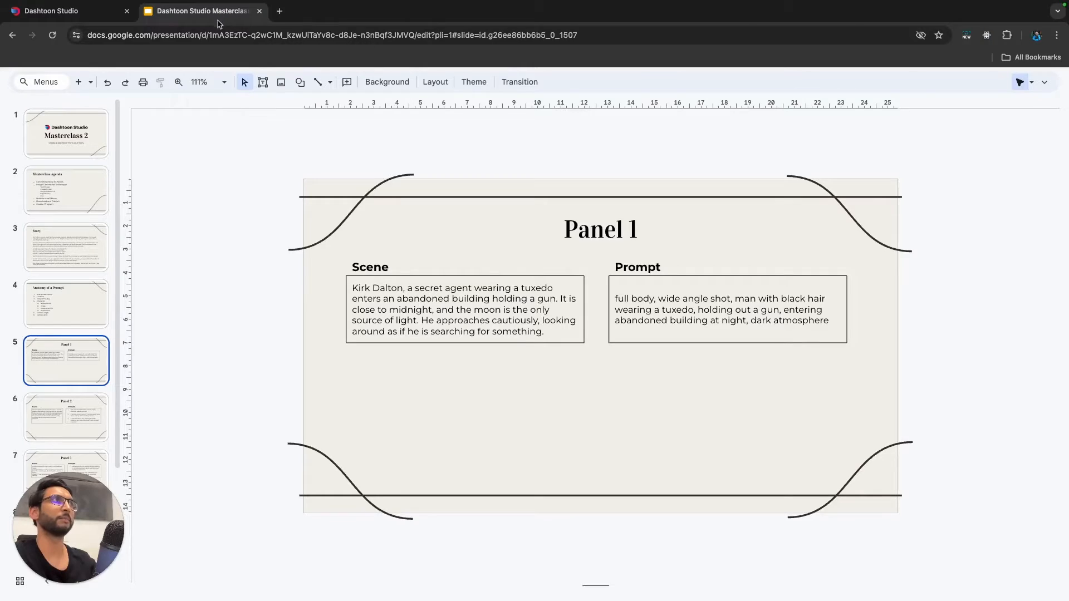
scroll(75, 362, "down", 1)
left_click(75, 360)
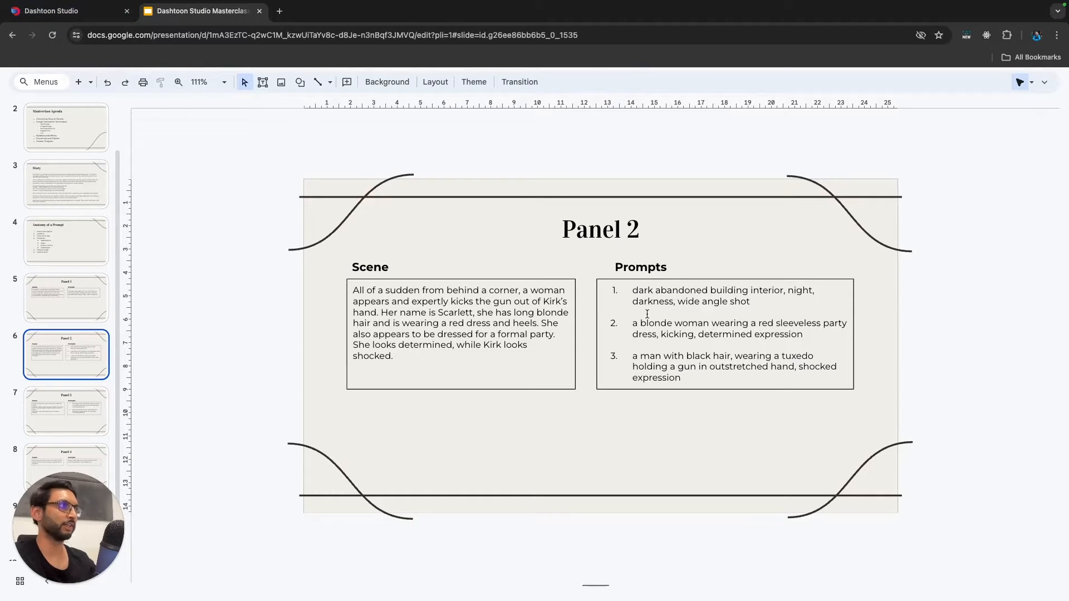
Return to Dashtoon Studio and import abandoned building2.jpeg, panel 2 kick 2.png and panel 2.png from Finder's Masterclass 2 folder beside the page.
left_click(78, 14)
scroll(714, 368, "right", 10)
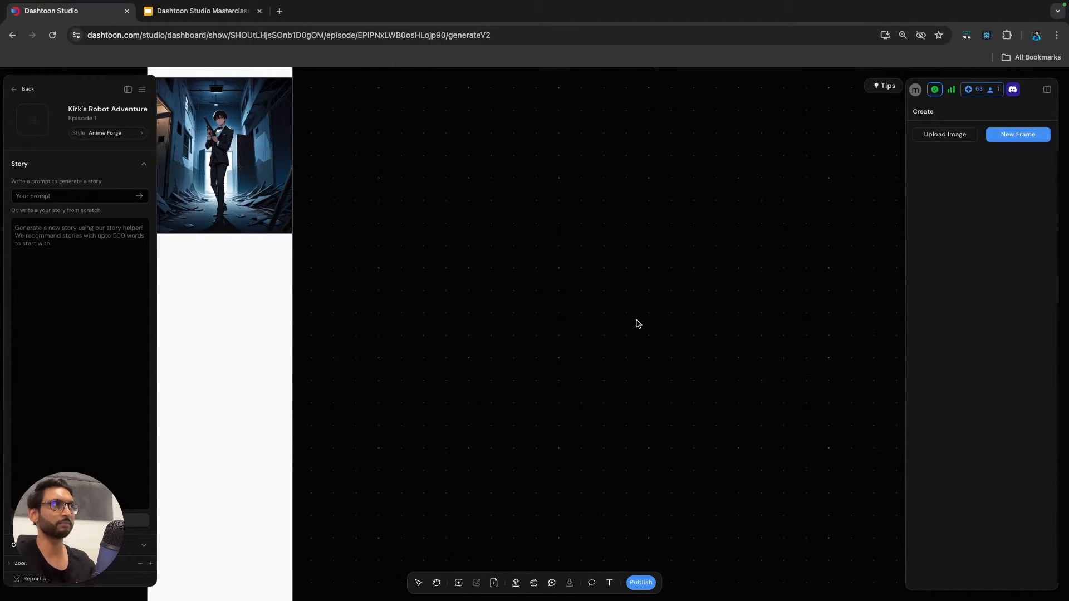
key("ctrl+Right")
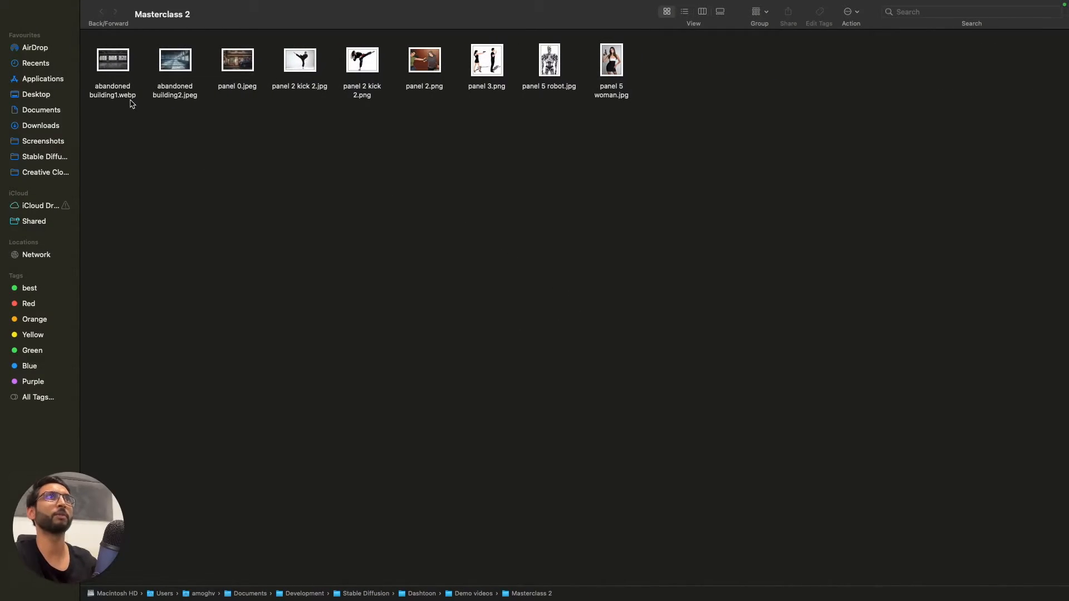
left_click(179, 65)
left_click(363, 67, "super")
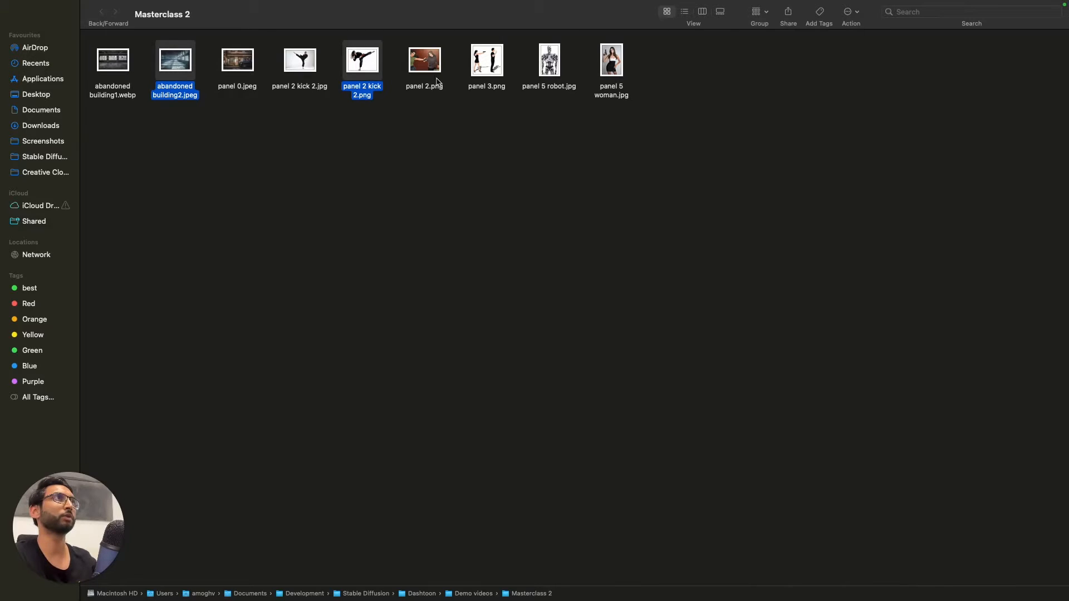
left_click(421, 75, "super")
left_click_drag(422, 75, 652, 284)
key("ctrl+Left")
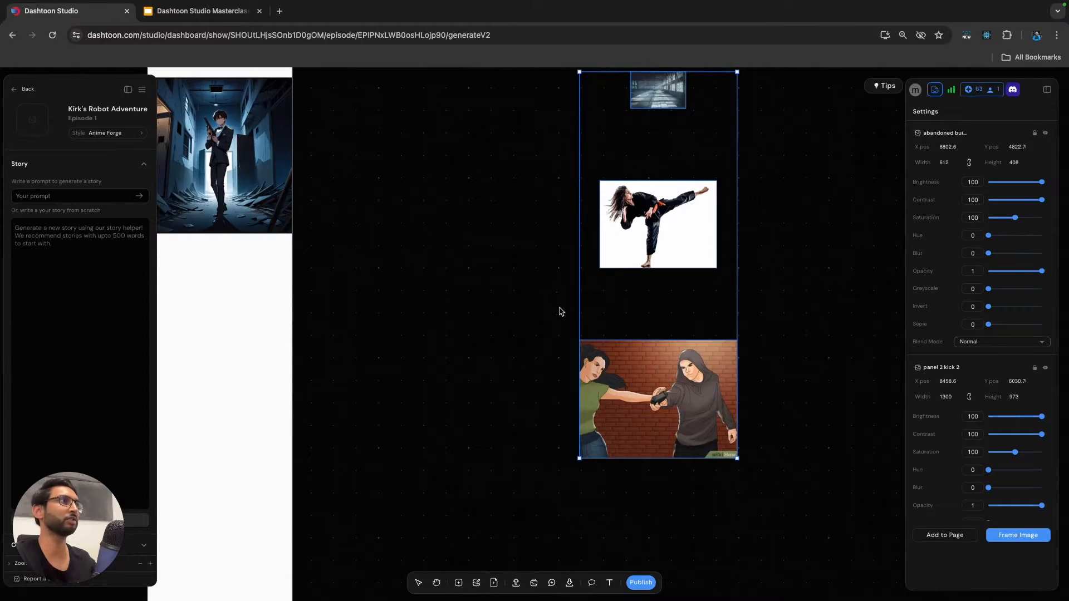
scroll(515, 299, "up", 1)
scroll(516, 298, "right", 1)
scroll(479, 298, "down", 3)
left_click(462, 306)
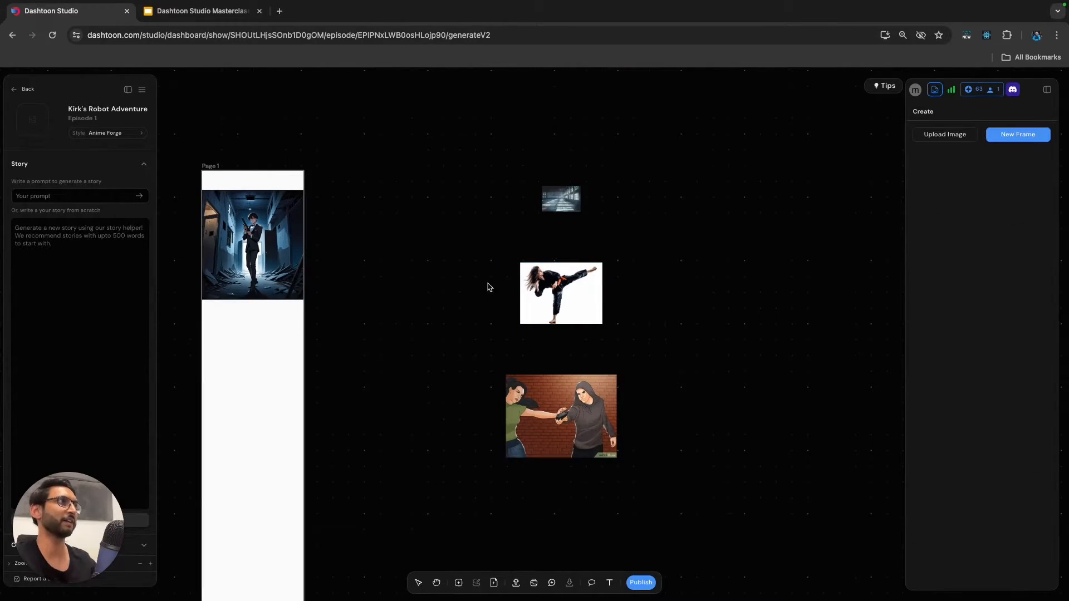
Move the abandoned building image beside Page 1's artwork, enlarge it to about 1820 × 1213 px, and dismiss the notifications.
left_click_drag(560, 201, 471, 272)
mouse_move(420, 246)
left_mouse_down()
mouse_move(411, 229)
mouse_move(414, 237)
left_mouse_up()
left_click_drag(466, 190, 473, 186)
left_click_drag(421, 220, 413, 229)
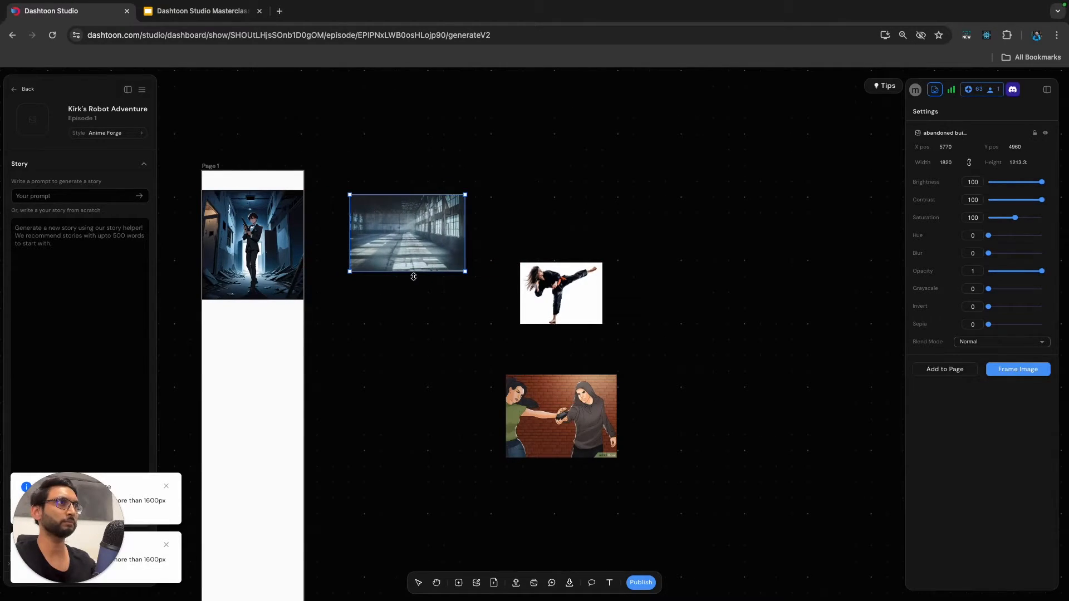
left_click(166, 486)
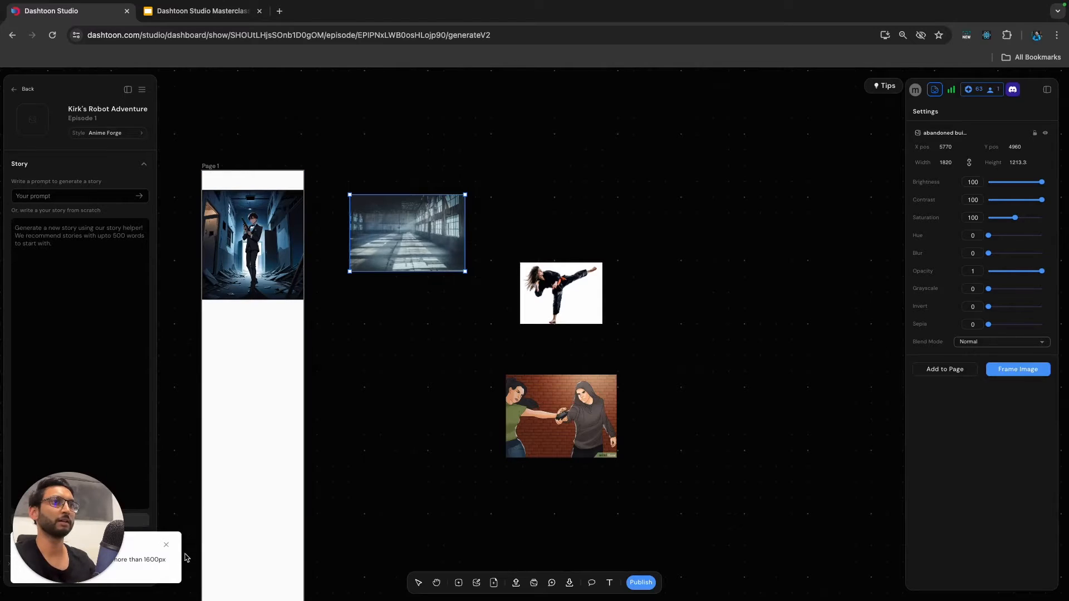
left_click(166, 547)
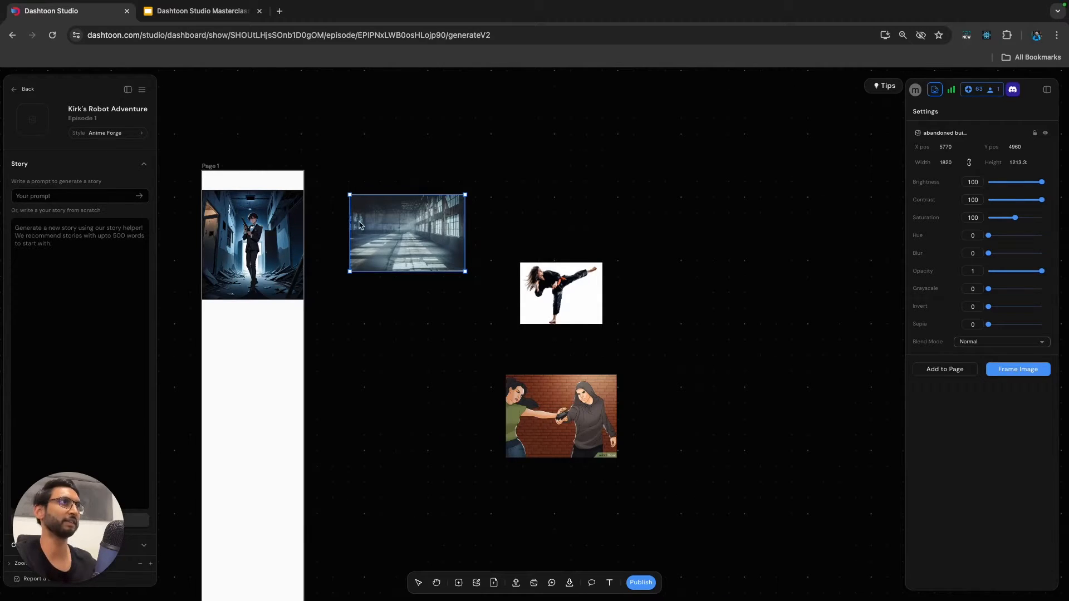
Turn the abandoned building image into a frame and shrink it to about 1606 × 1070 px.
left_click(460, 583)
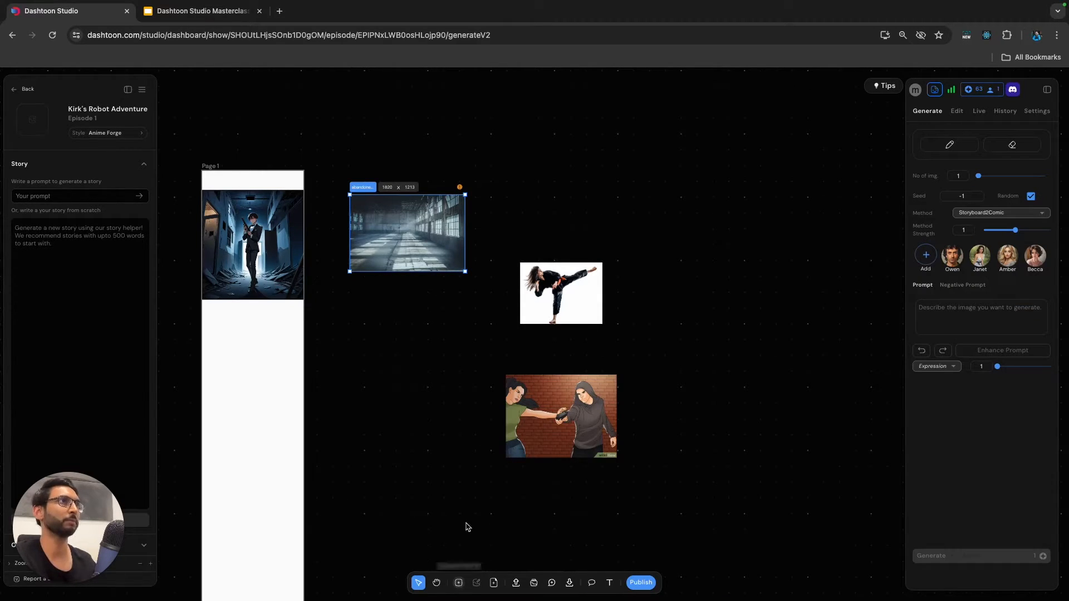
left_click_drag(463, 272, 448, 262)
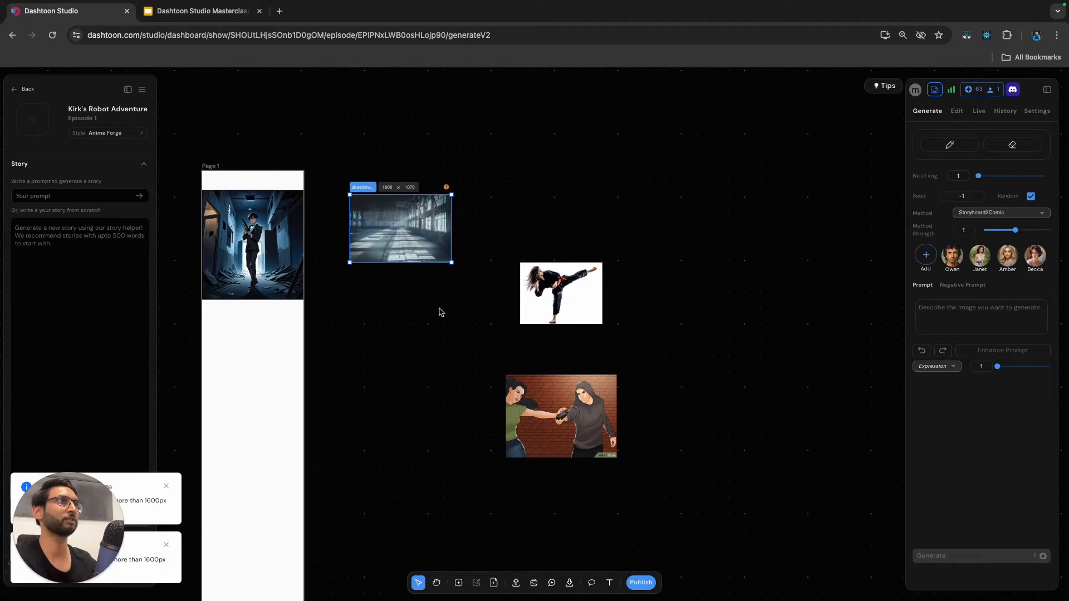
scroll(382, 195, "up", 5)
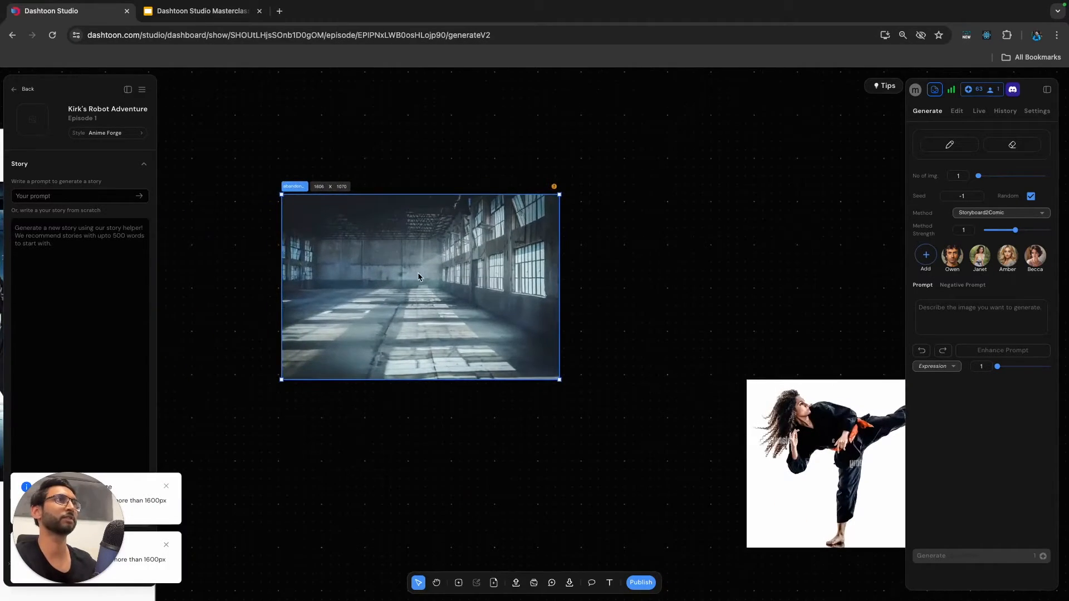
scroll(417, 274, "down", 3)
left_click(465, 418)
scroll(471, 405, "down", 1)
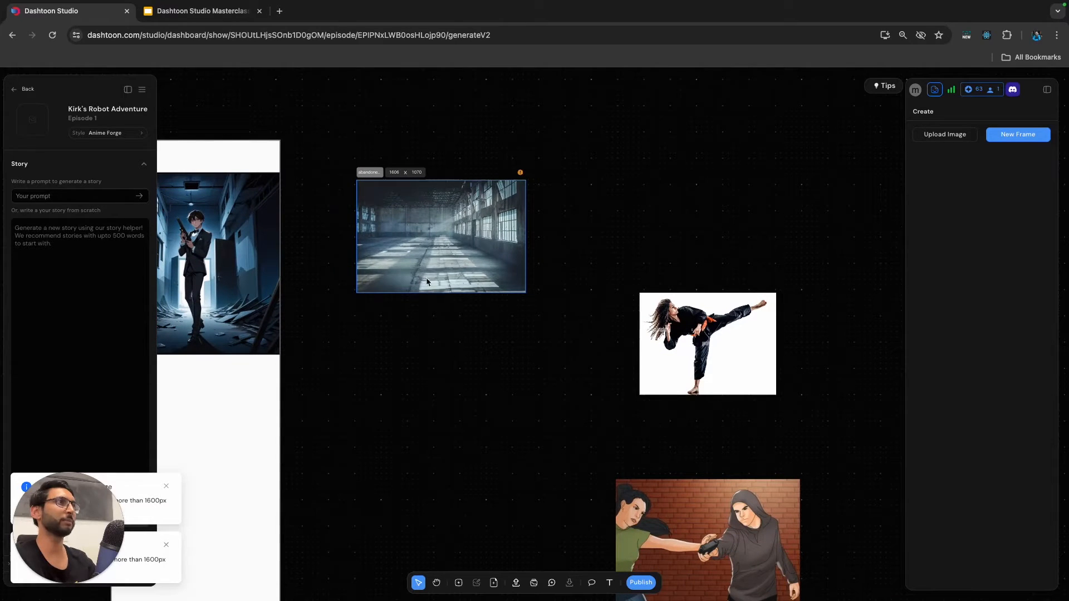
scroll(425, 294, "left", 1)
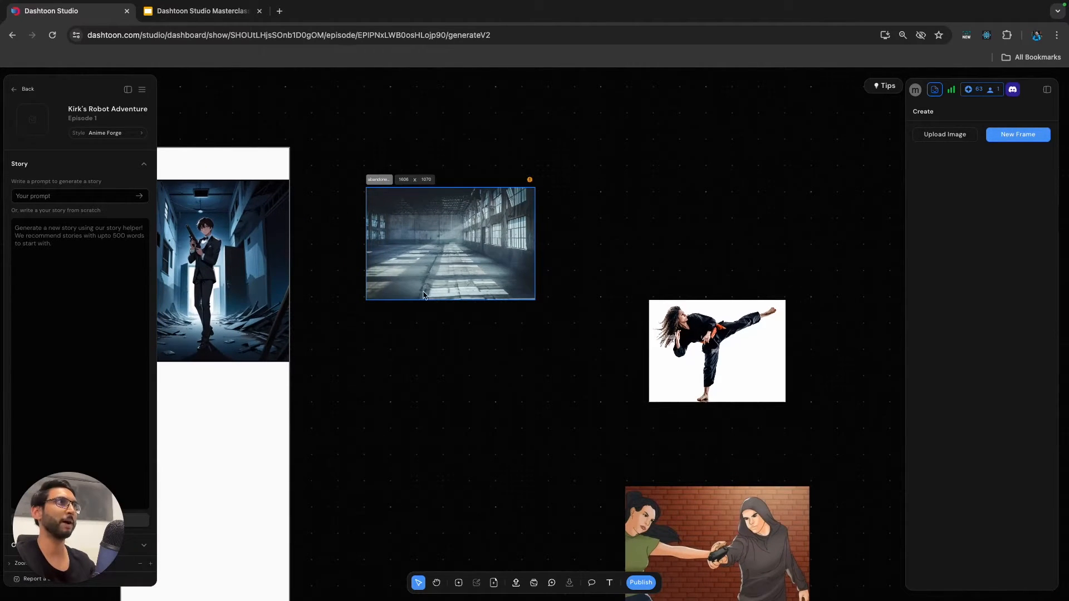
scroll(497, 258, "left", 2)
scroll(495, 259, "right", 2)
scroll(623, 341, "right", 2)
scroll(623, 341, "down", 1)
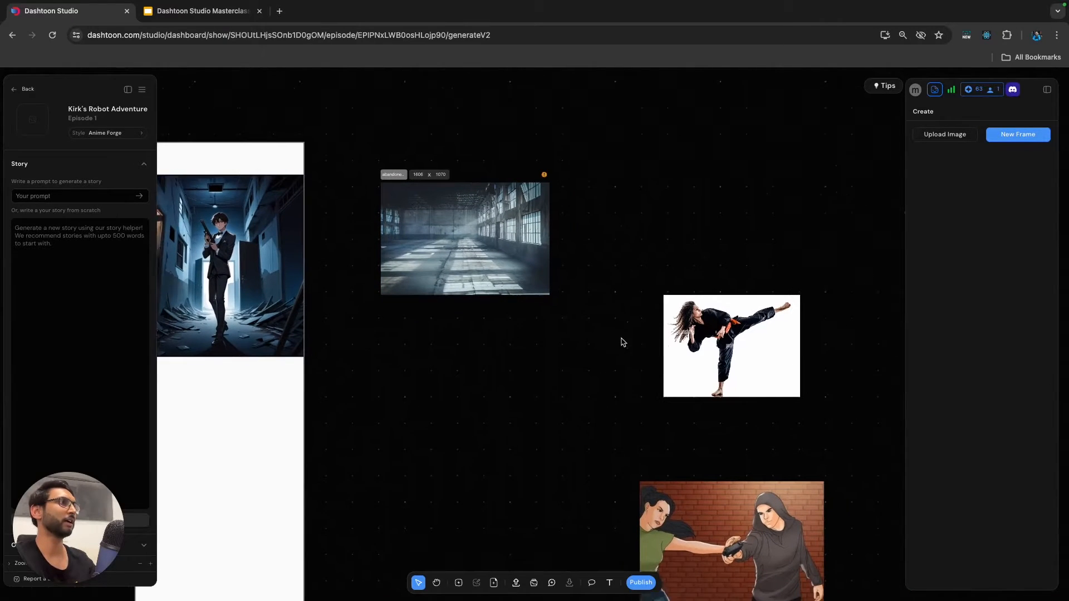
Move the panel 2 kick 2 image directly below the abandoned building frame, aligned with its edge, and turn it into a frame.
left_click(723, 332)
left_click_drag(722, 333, 440, 364)
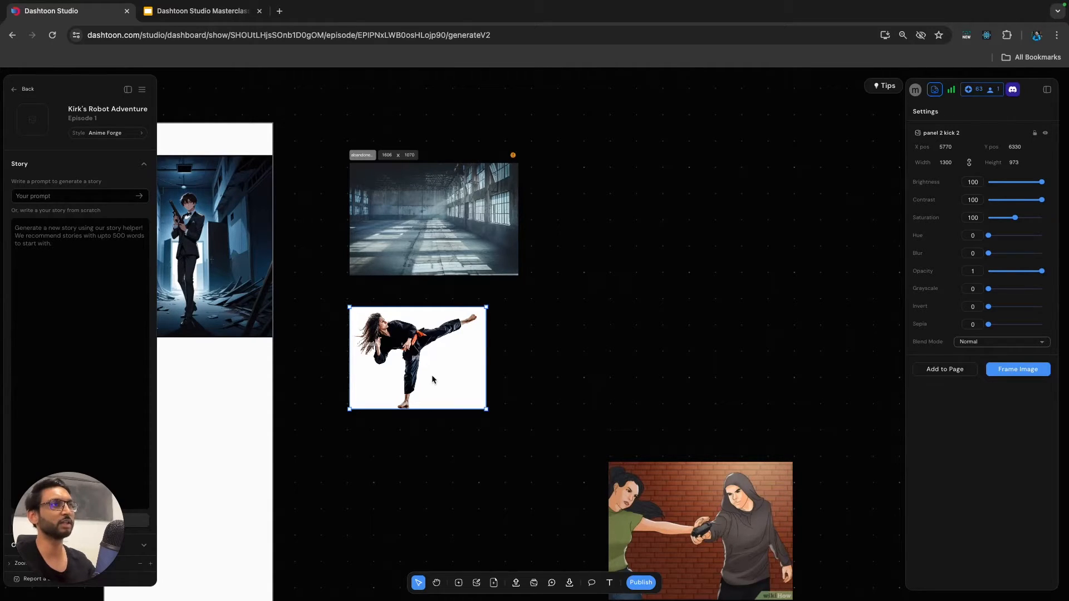
scroll(432, 358, "left", 1)
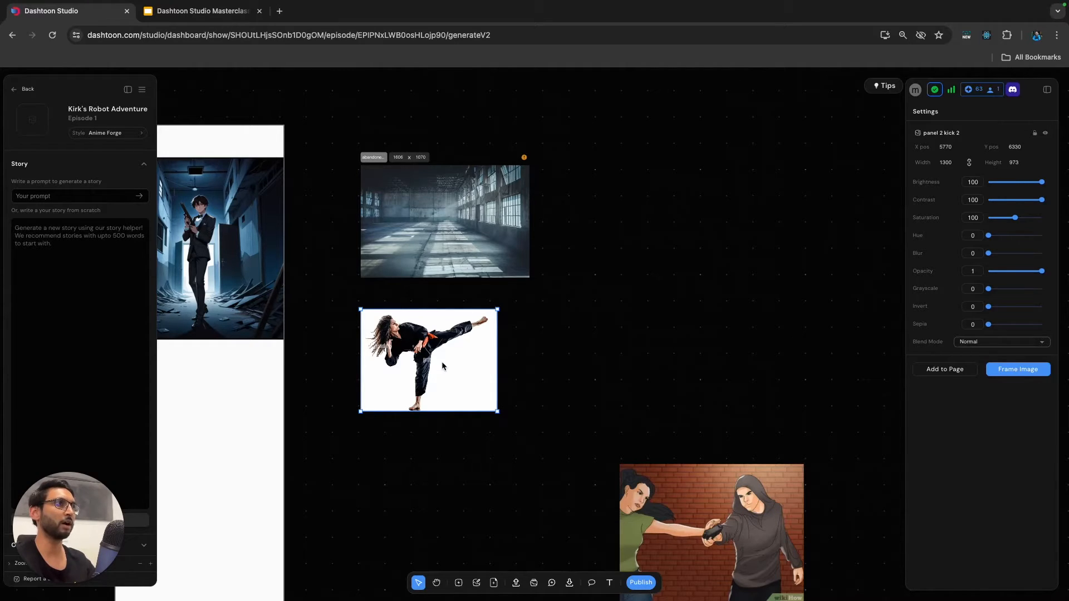
left_click(459, 582)
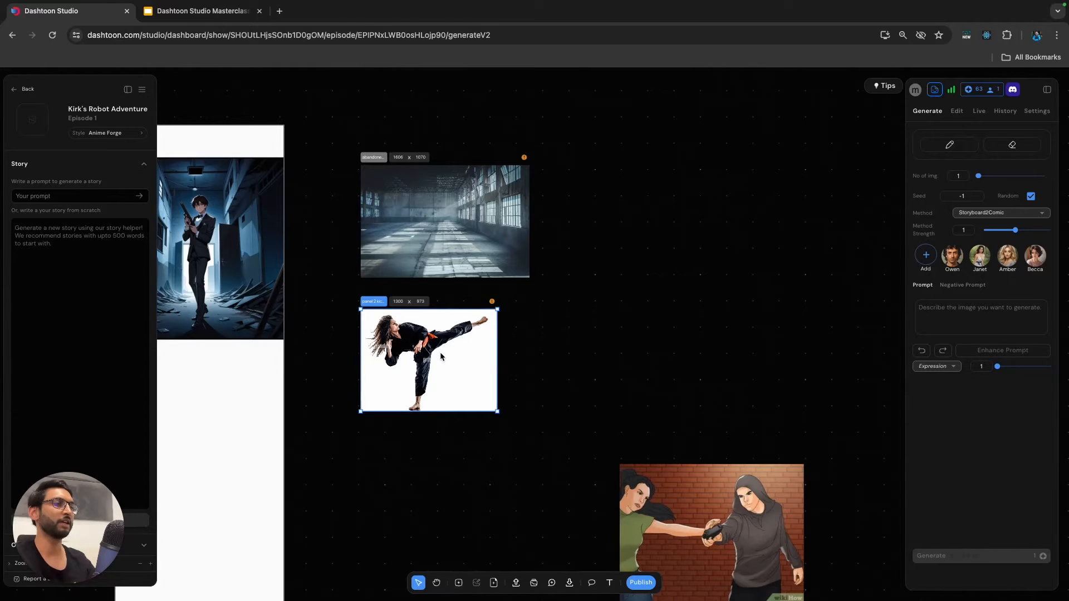
Move the panel 2 image of the hooded gunman directly below the kick frame, aligned with its edge, and turn it into a frame.
scroll(440, 357, "up", 3)
scroll(382, 338, "up", 1)
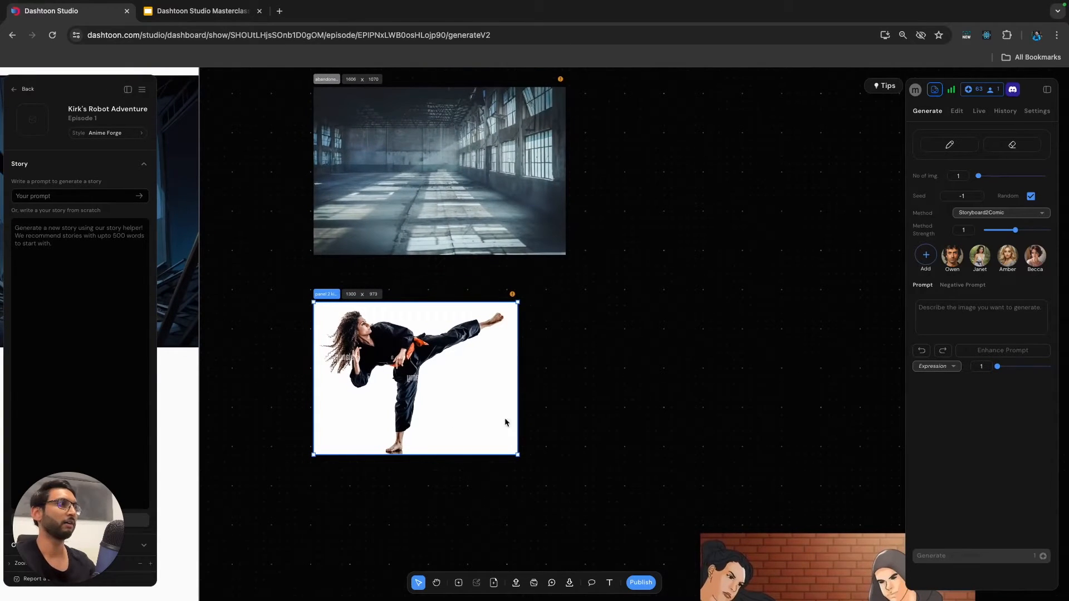
scroll(506, 423, "down", 3)
scroll(773, 474, "down", 5)
left_click_drag(790, 466, 597, 440)
left_click_drag(678, 504, 636, 475)
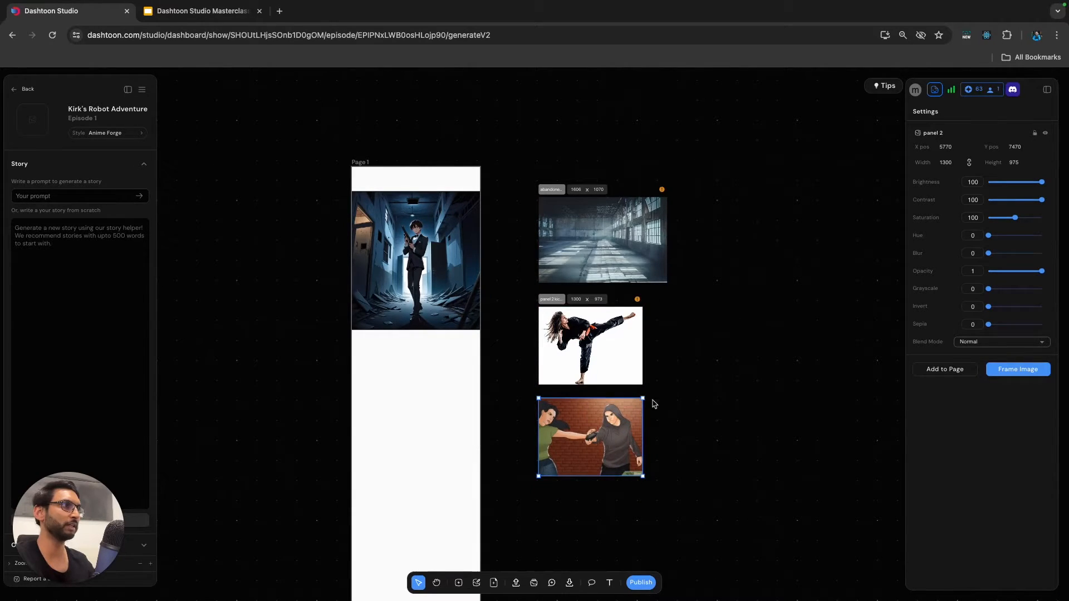
scroll(616, 432, "up", 3)
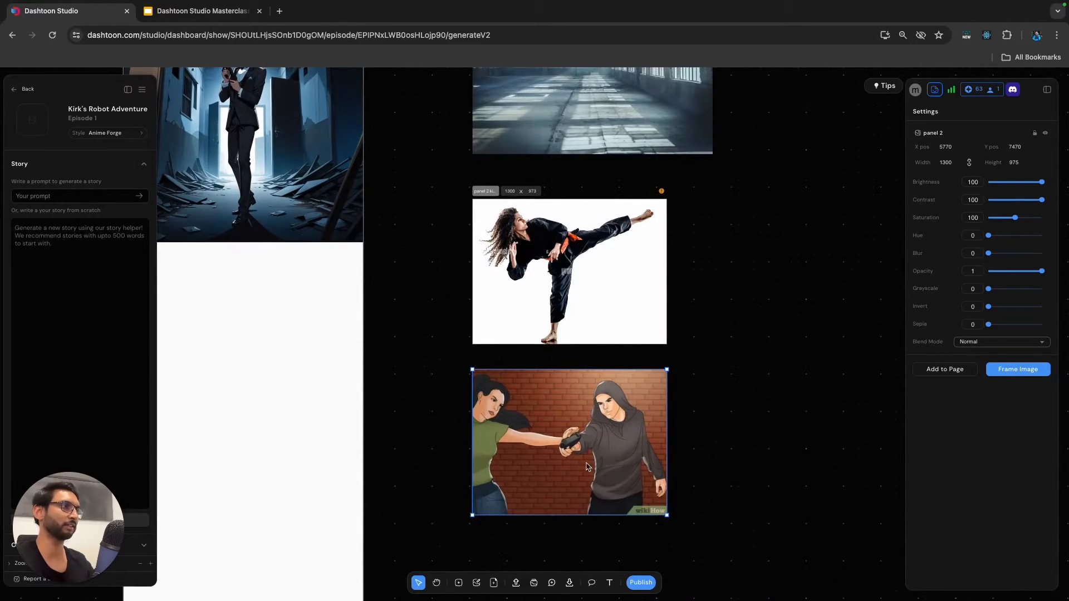
left_click(459, 583)
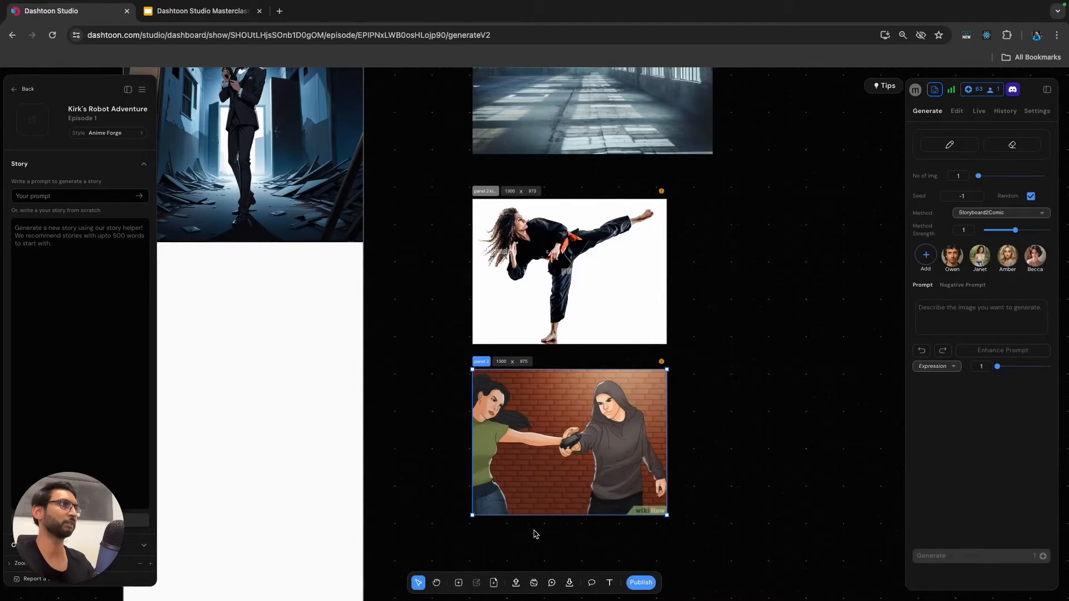
Copy the Panel 2 prompt "dark abandoned building interior, night, darkness, wide angle shot" from Google Slides into the abandoned building frame's prompt in Dashtoon Studio.
scroll(624, 282, "up", 5)
left_click(599, 215)
left_click(219, 16)
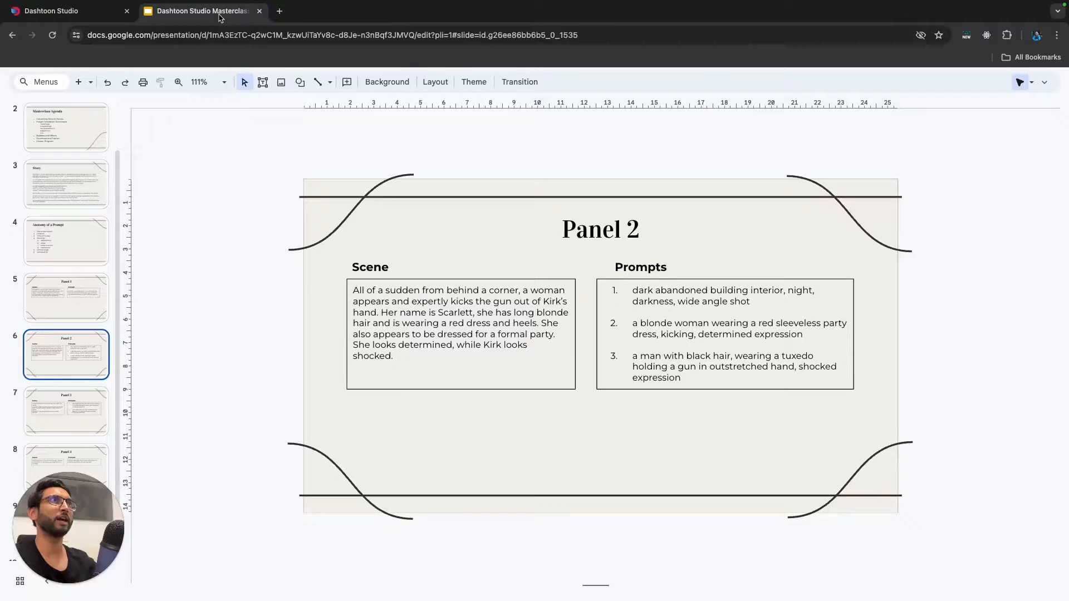
left_click(730, 305)
left_click_drag(744, 301, 650, 299)
key("super+c")
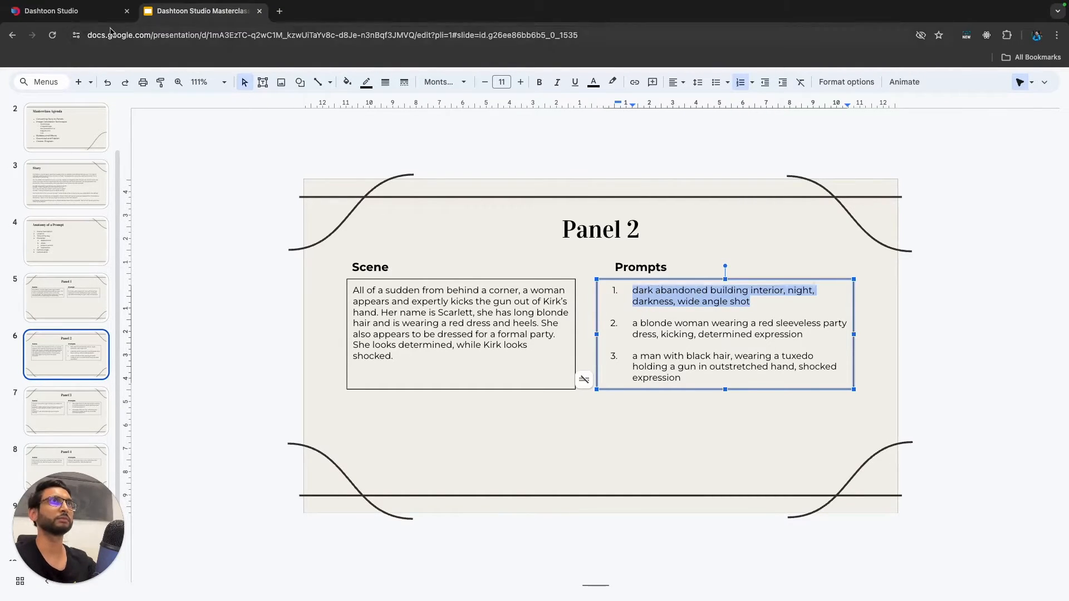
left_click(92, 14)
left_click(953, 313)
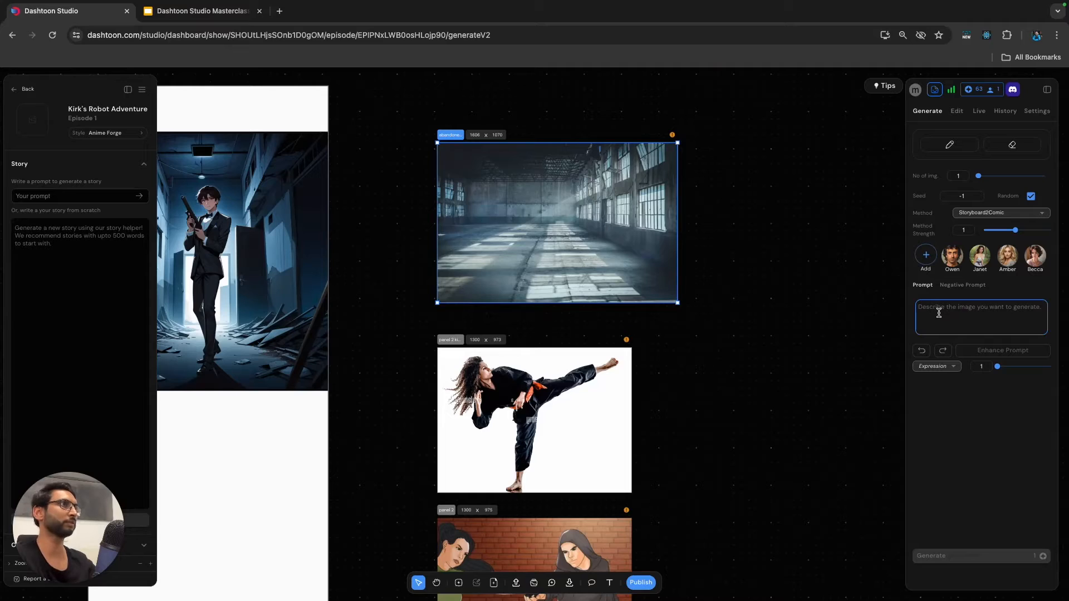
key("super+v")
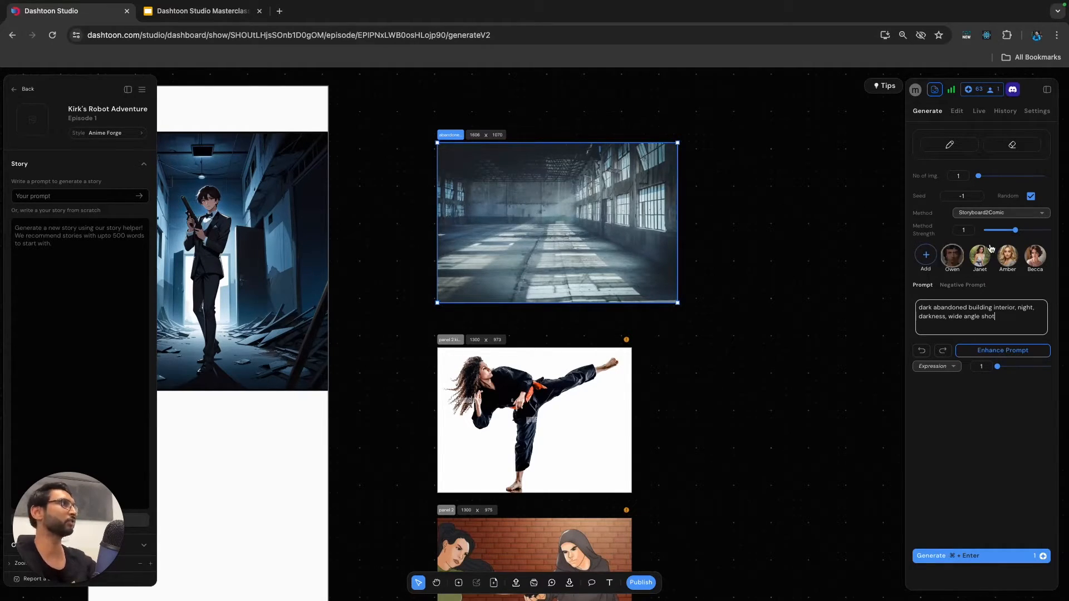
Check the available generation methods, keep Storyboard2Comic for the abandoned building frame, and set its method strength to 0.8.
left_click(985, 217)
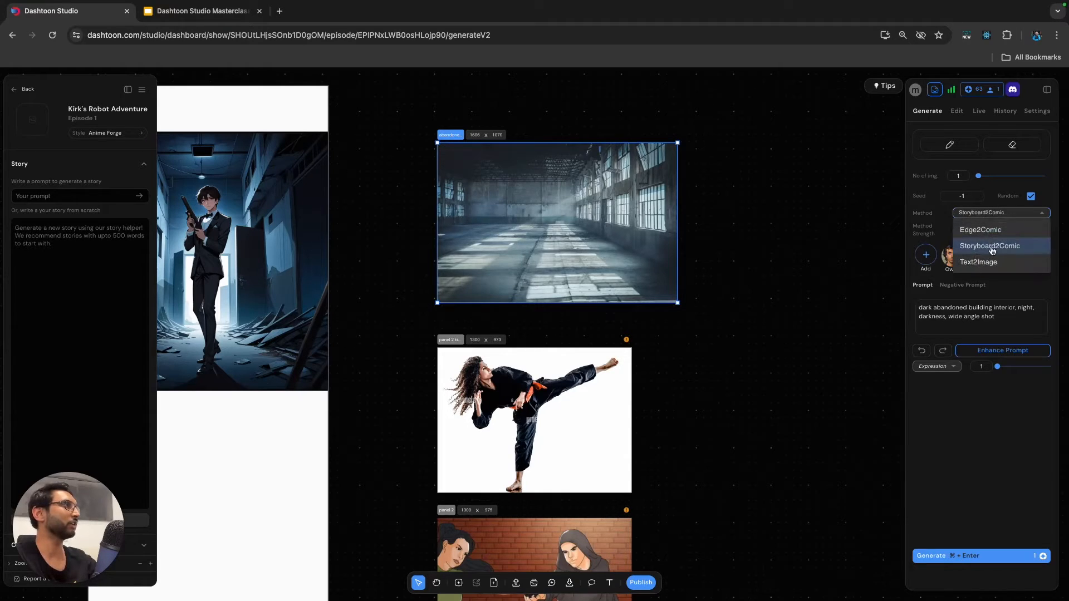
left_click(929, 232)
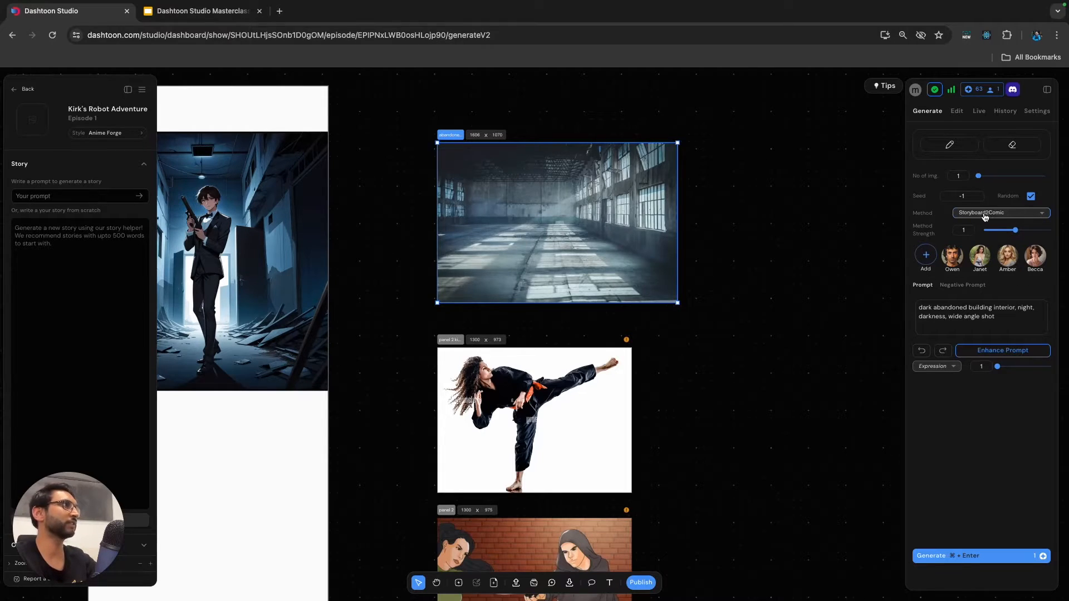
mouse_move(928, 239)
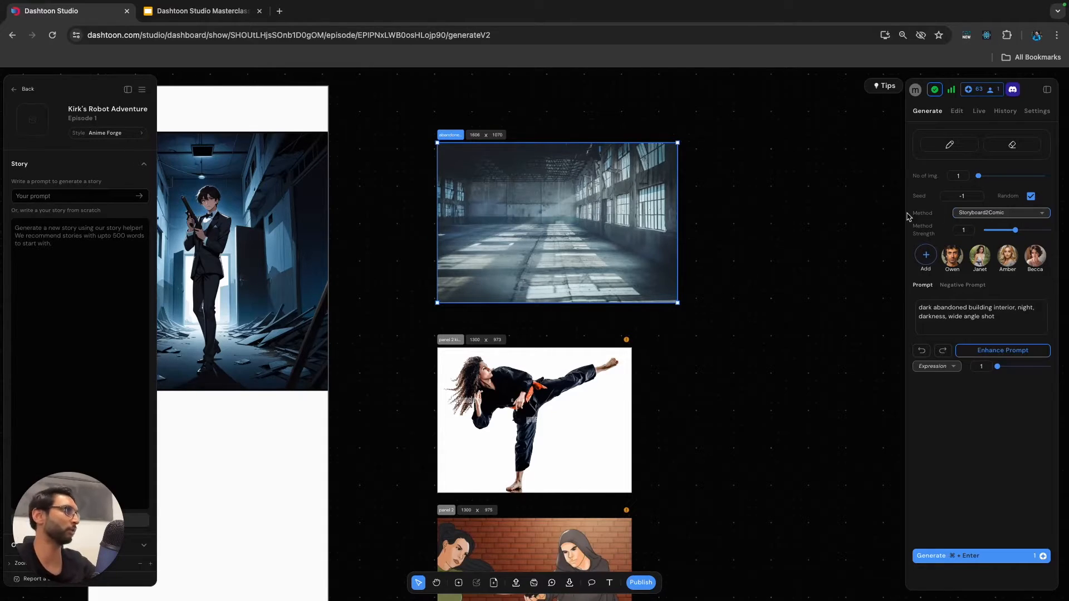
left_click_drag(1015, 231, 796, 224)
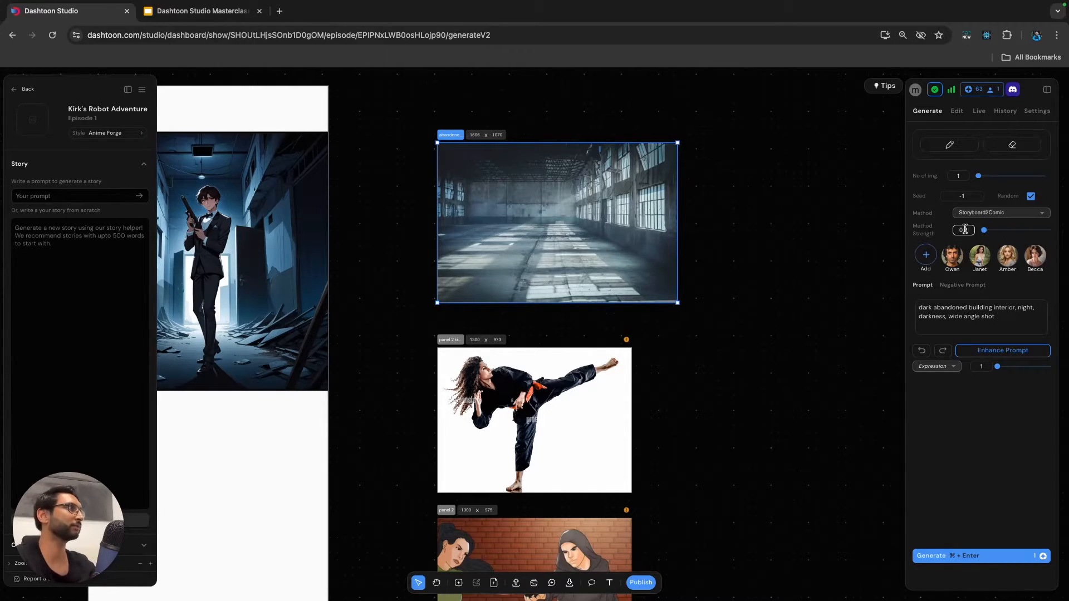
left_click_drag(984, 231, 1013, 234)
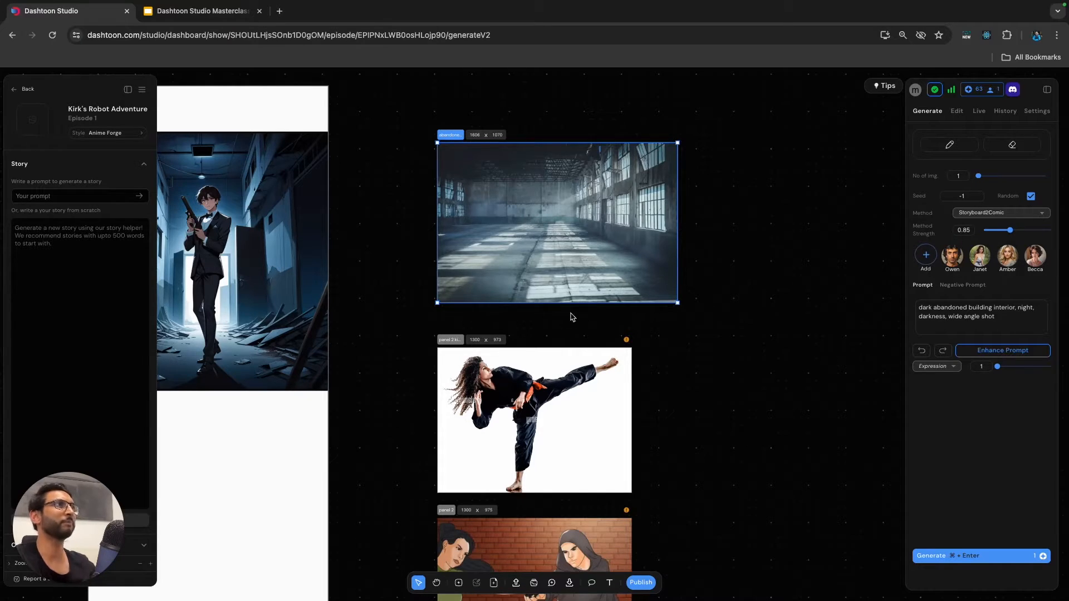
left_click_drag(1012, 235, 1009, 235)
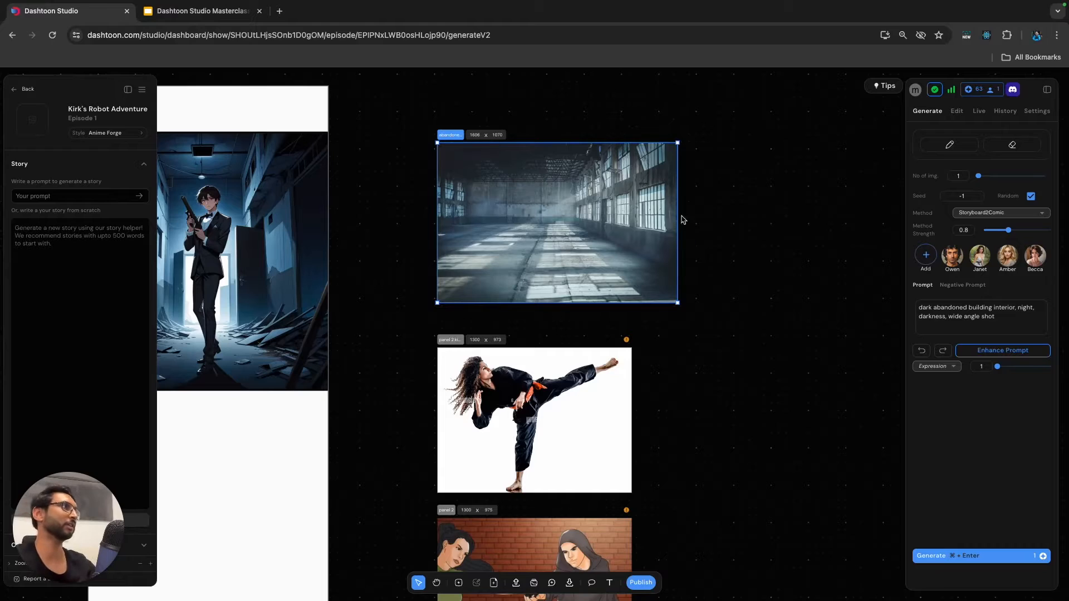
Insert "moonlight coming through windows," before "wide angle shot" in the abandoned building frame's prompt.
left_click(1009, 323)
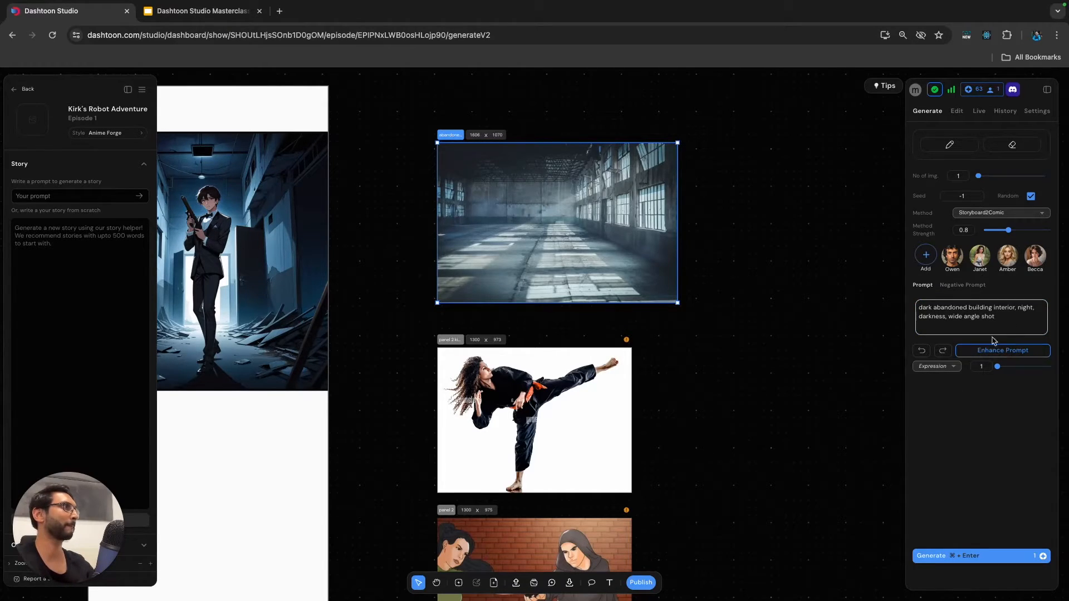
left_click(951, 320)
type("moonlight coming throu")
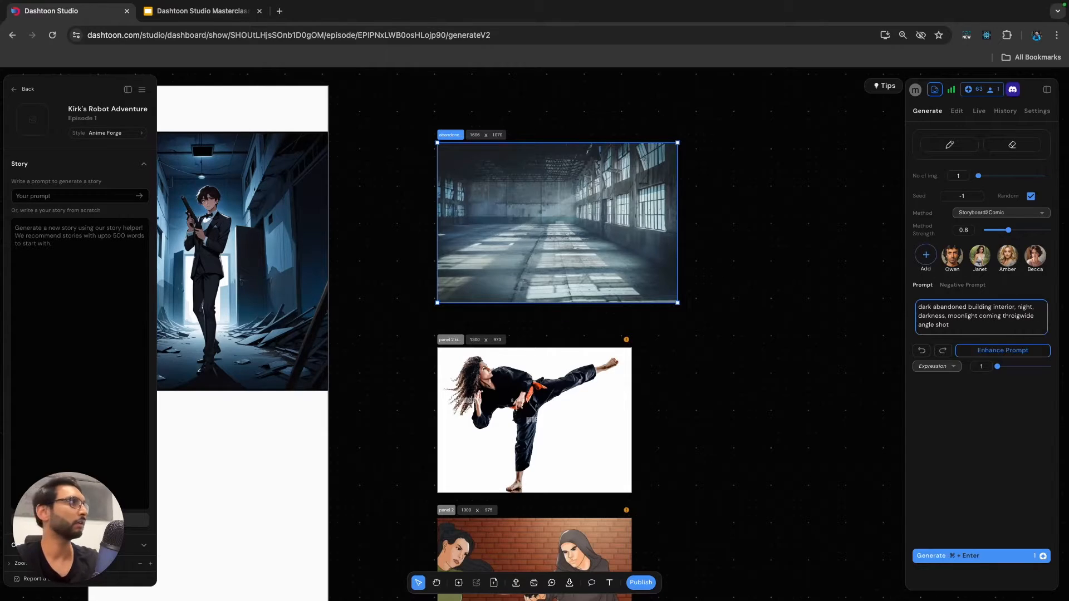
type("gh ")
type("windows")
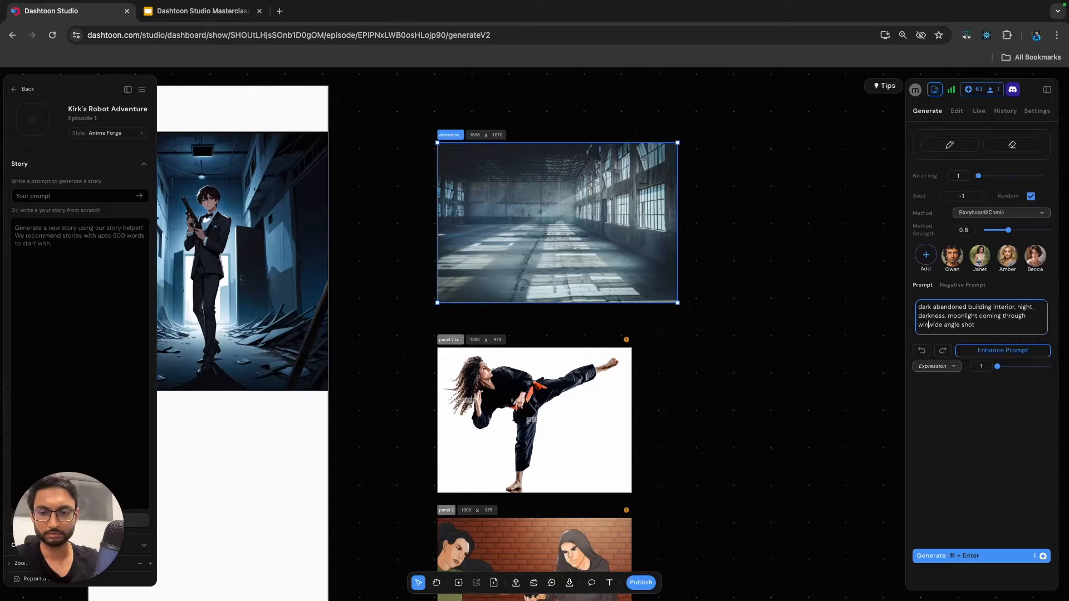
type(",")
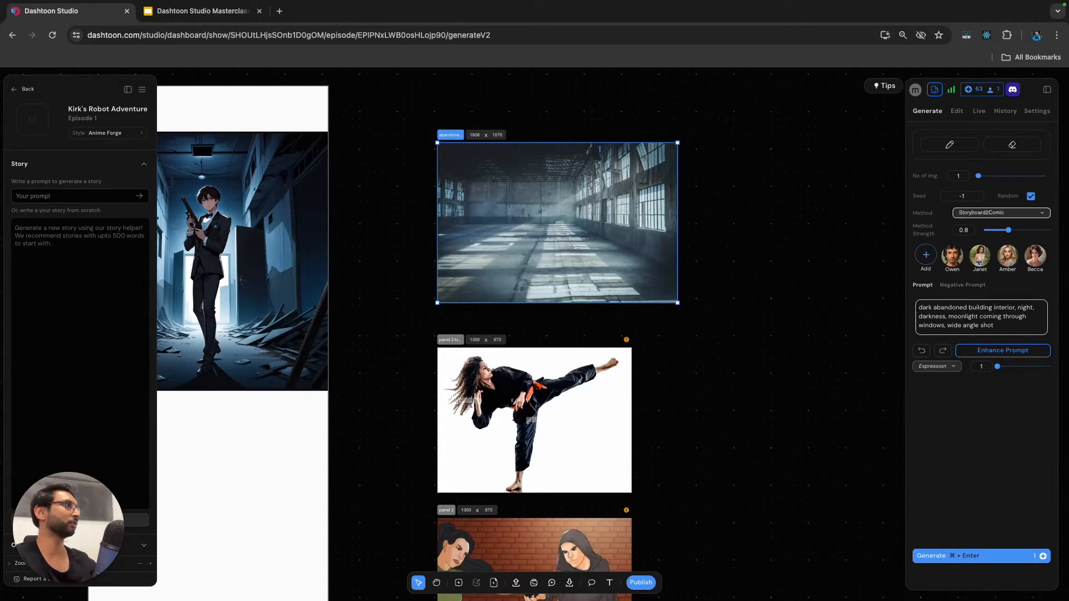
Generate the abandoned building image, apply the result to its frame, and deselect the frame.
key("super+Return")
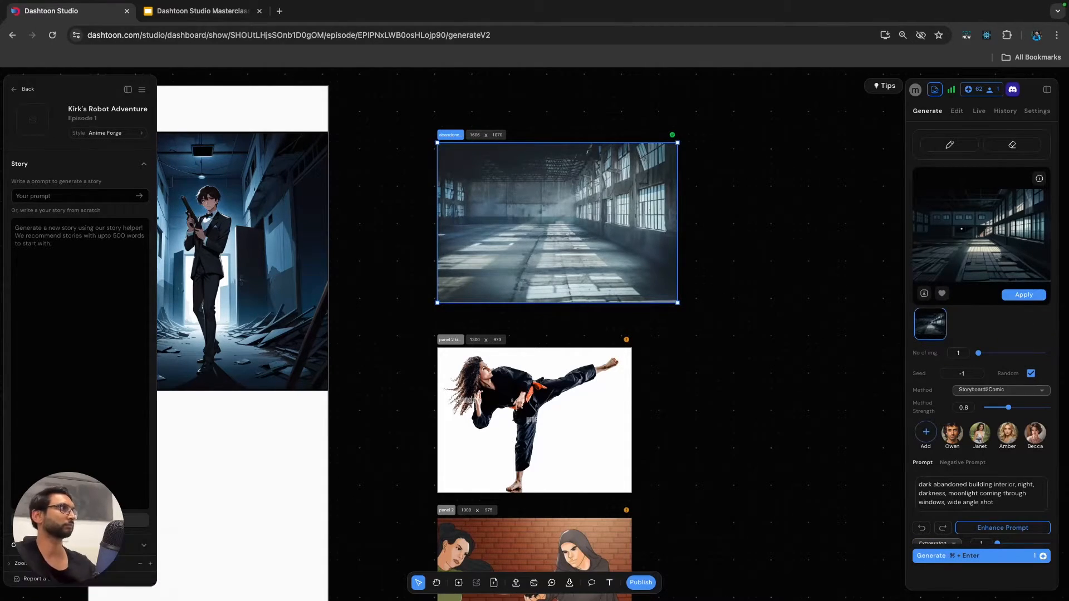
left_click(1024, 295)
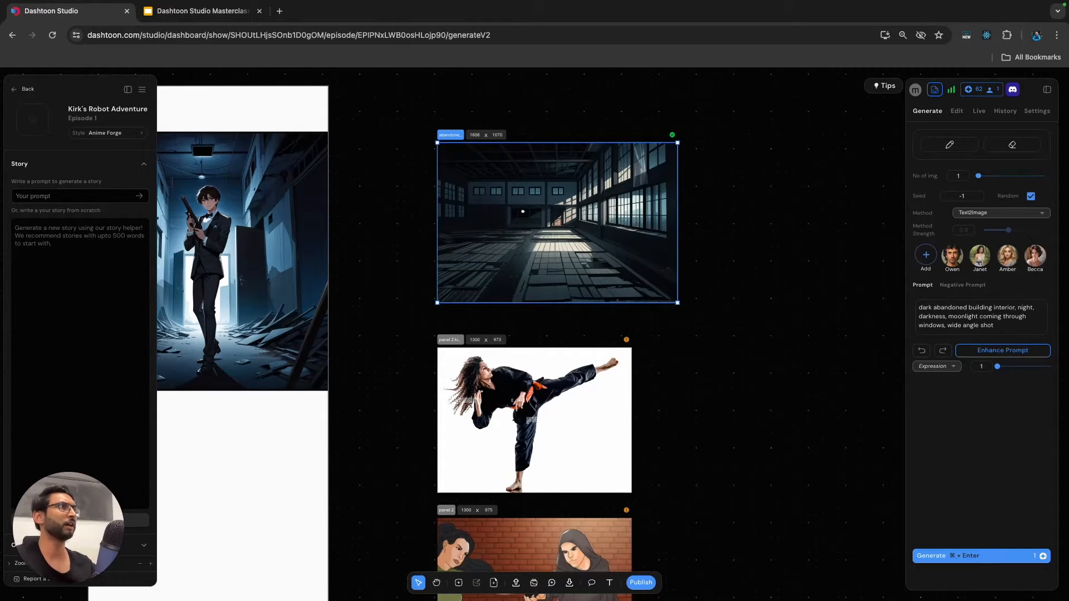
left_click(579, 311)
Paint along the trouser edges of the kicking woman with a hard white #ffffff brush, width 6, to slim the legs.
scroll(579, 311, "down", 1)
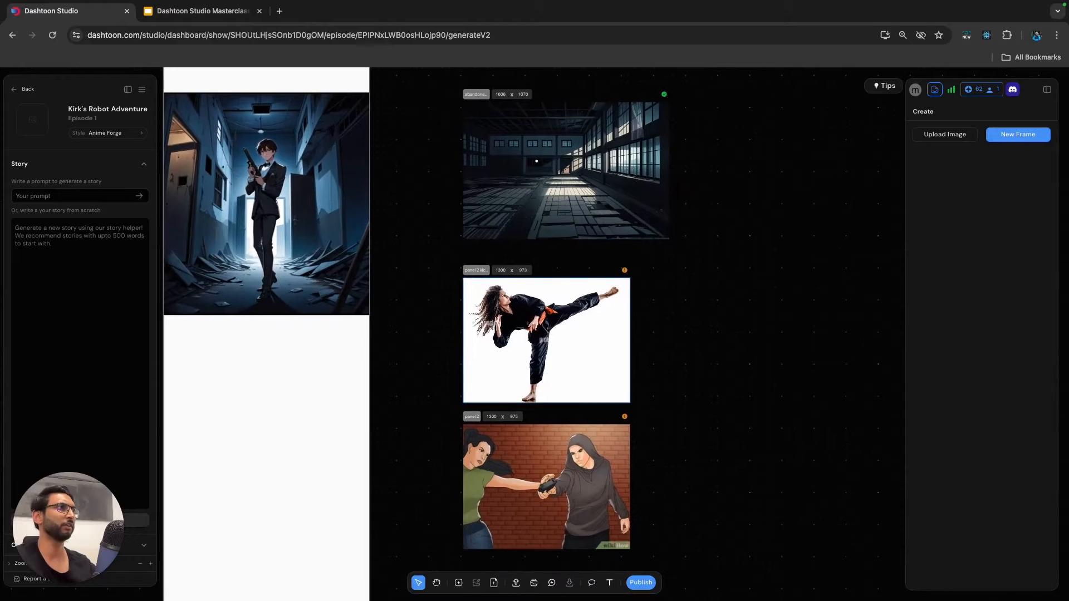
left_click(547, 341)
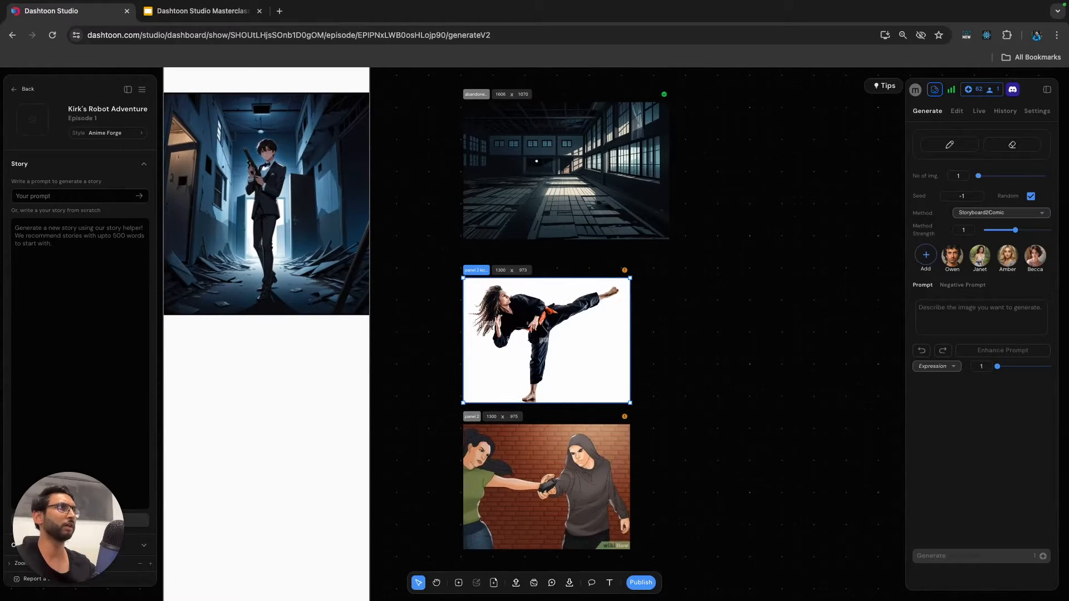
scroll(584, 354, "up", 2)
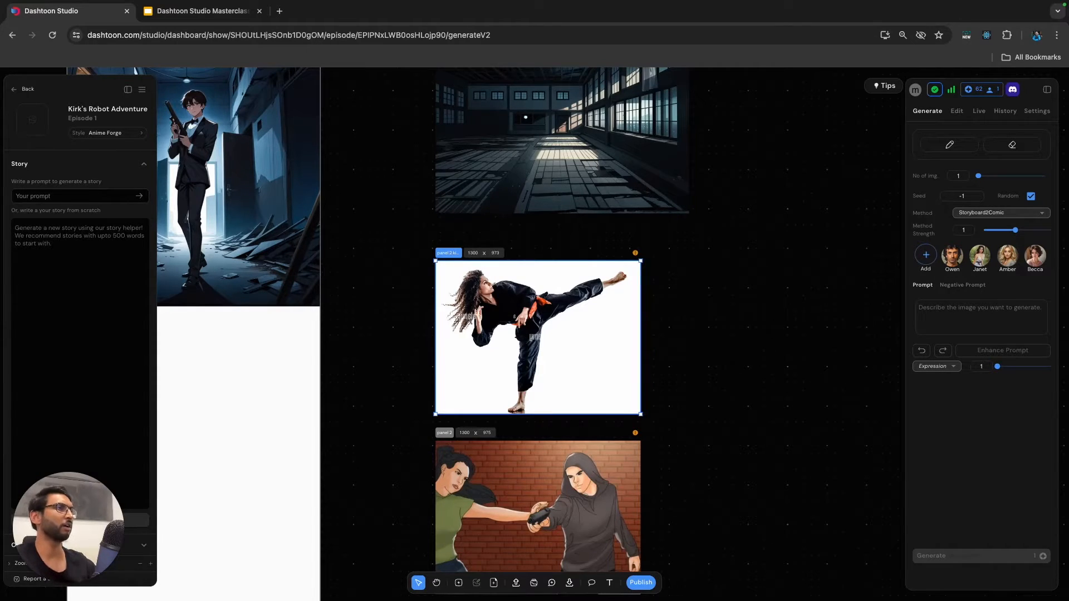
scroll(579, 336, "up", 1)
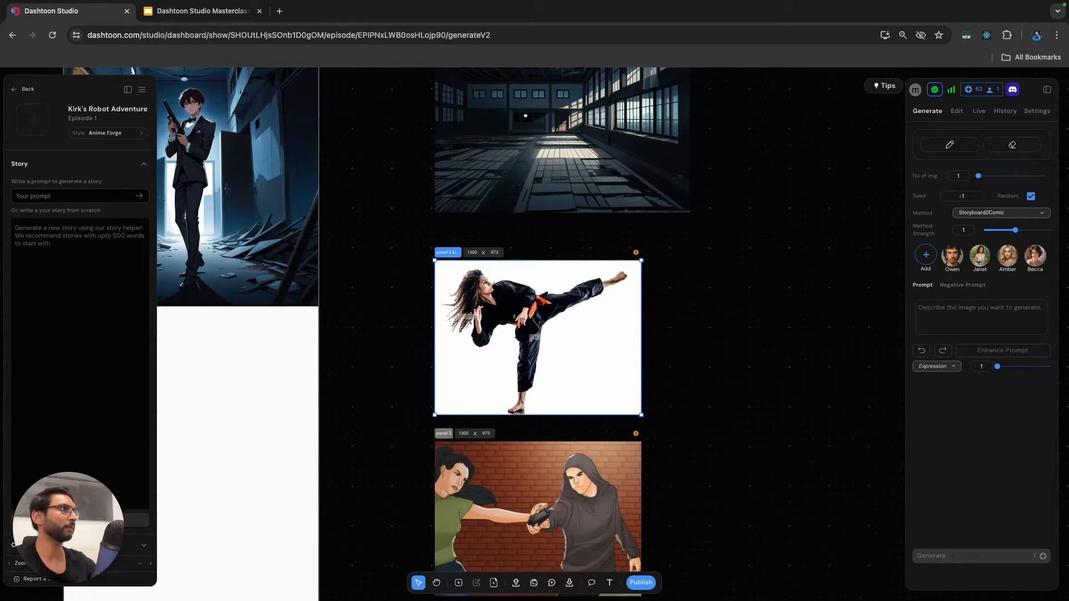
scroll(533, 362, "up", 3)
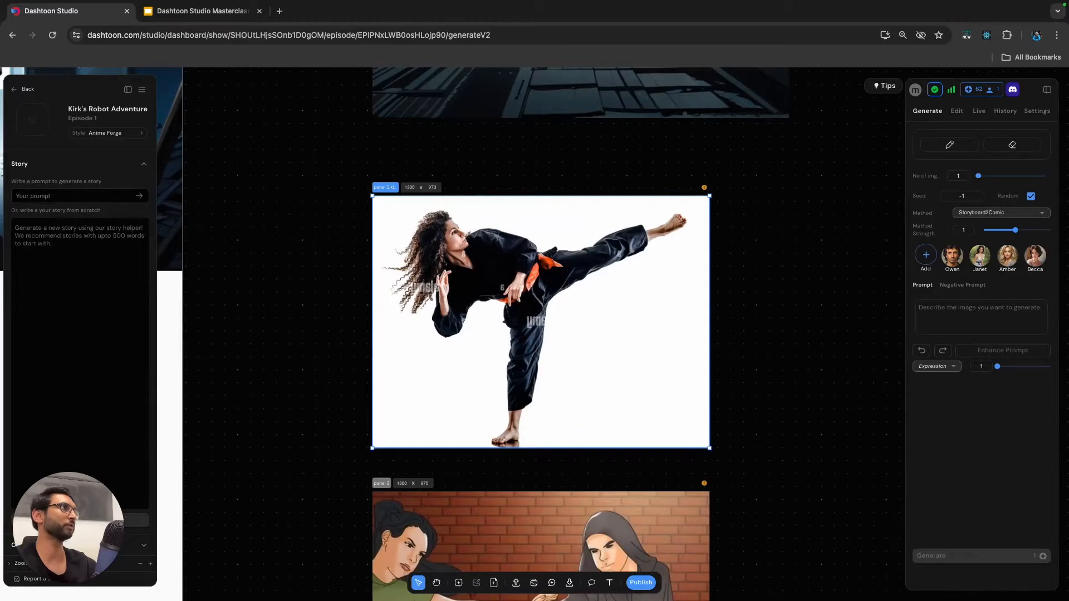
left_click(956, 111)
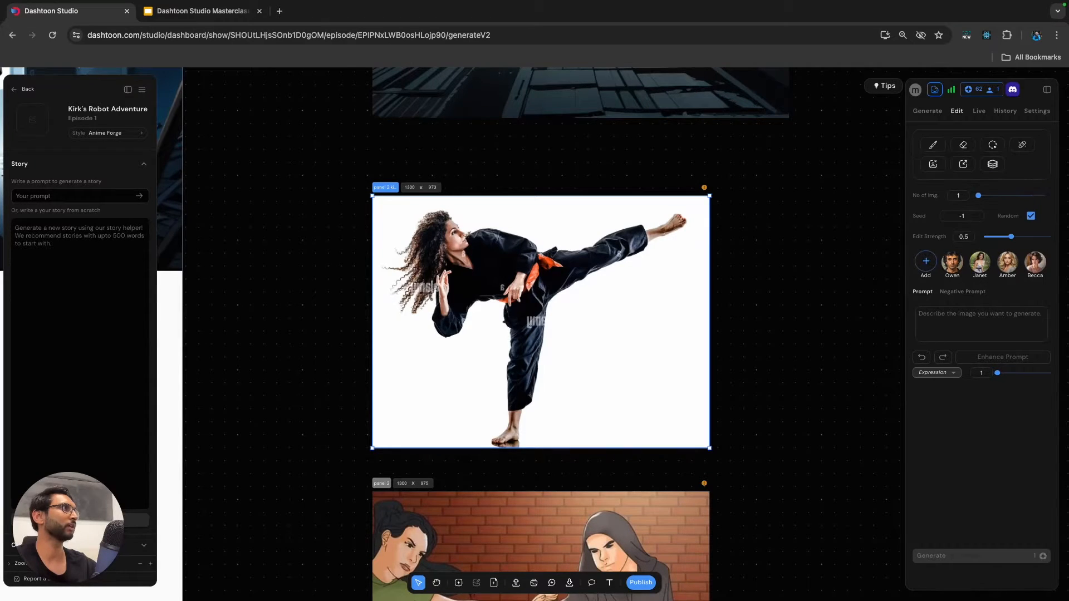
left_click(933, 144)
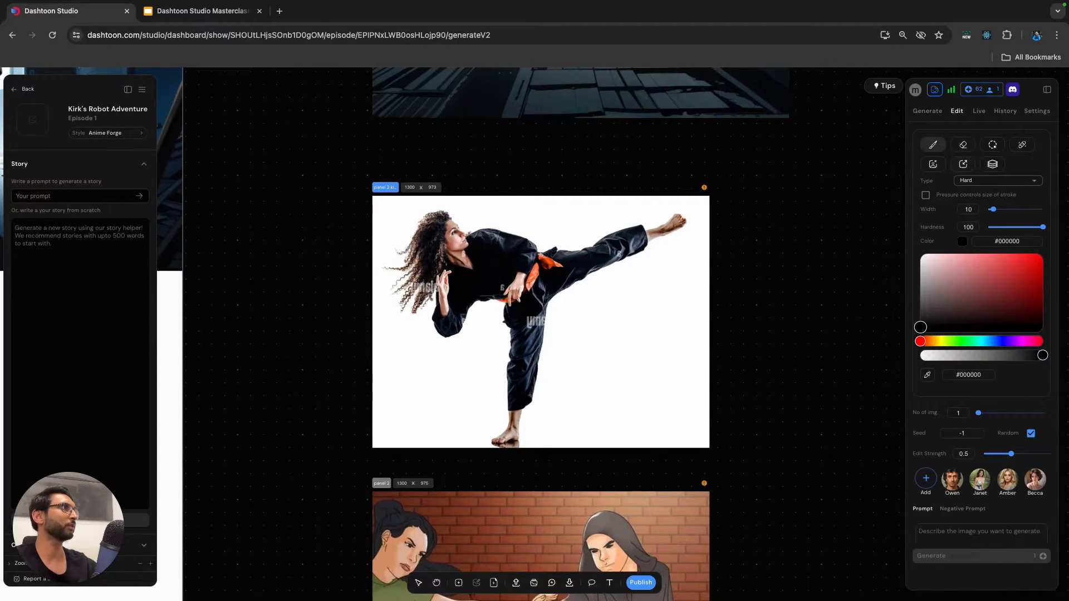
left_click_drag(920, 328, 921, 254)
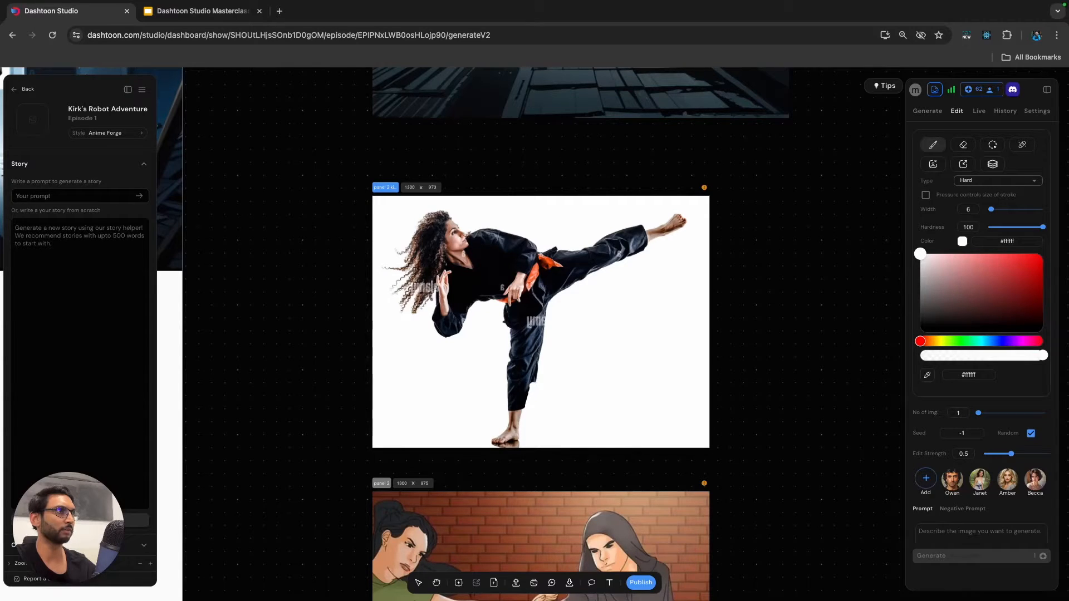
left_click_drag(539, 355, 545, 334)
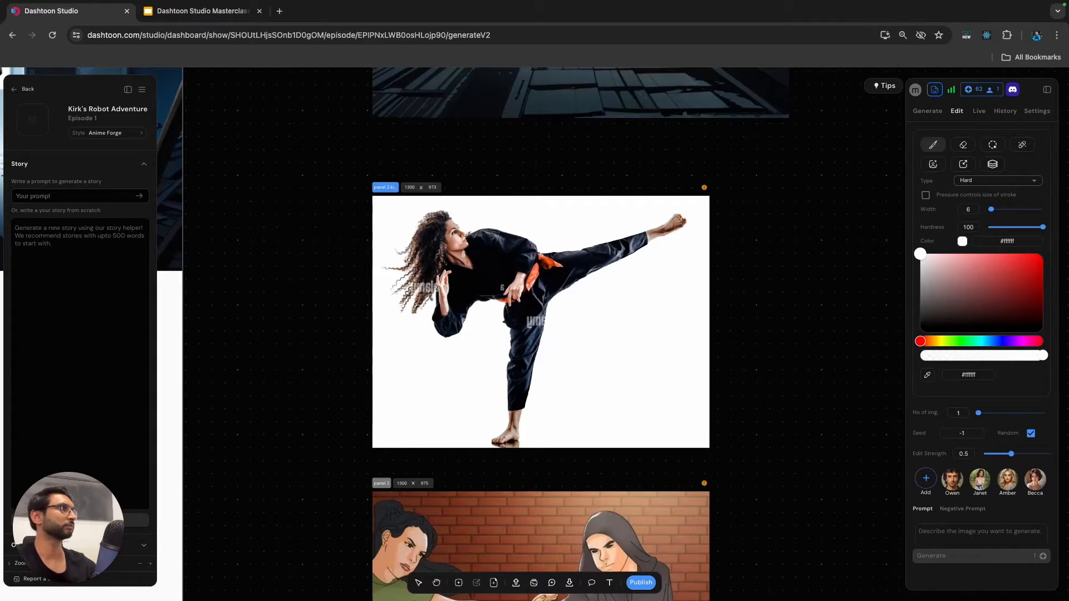
Sample the brush colour #040609 from the kicking woman's dark trousers and switch the brush type to Soft.
left_click(927, 375)
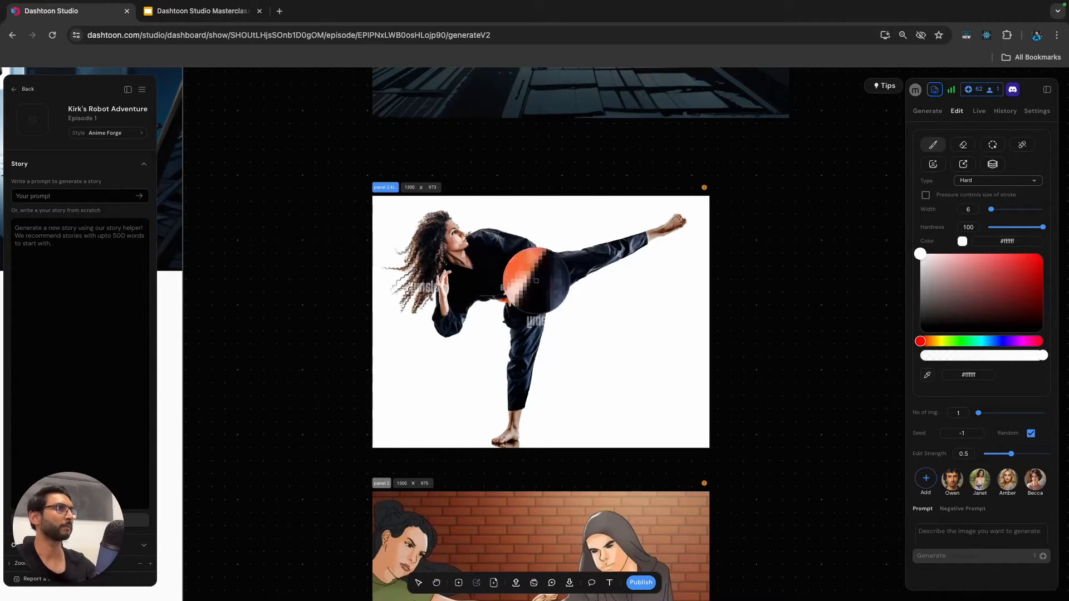
left_click(551, 279)
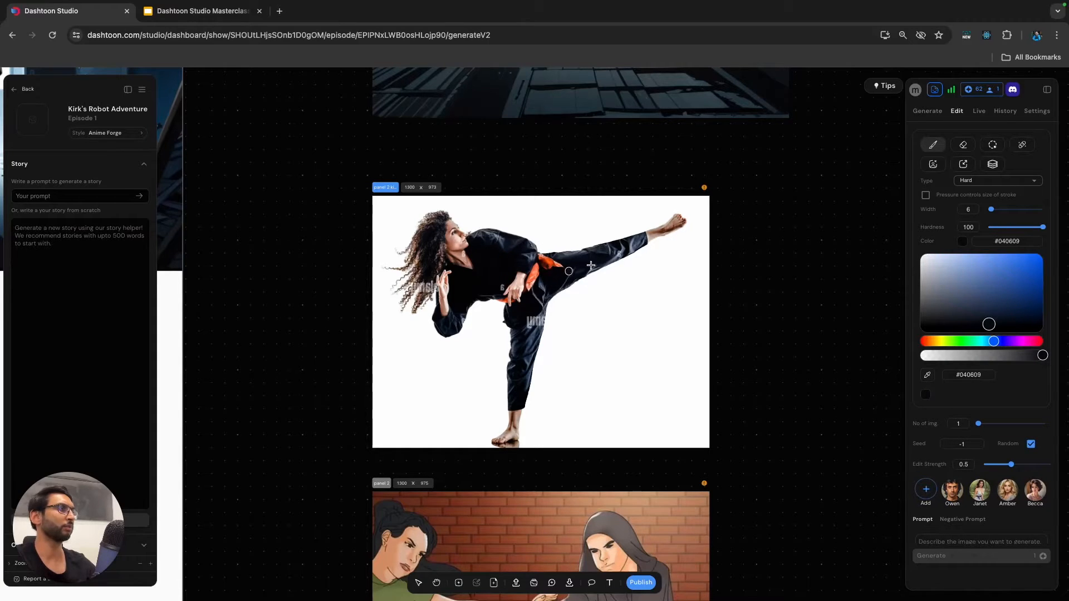
left_click(988, 183)
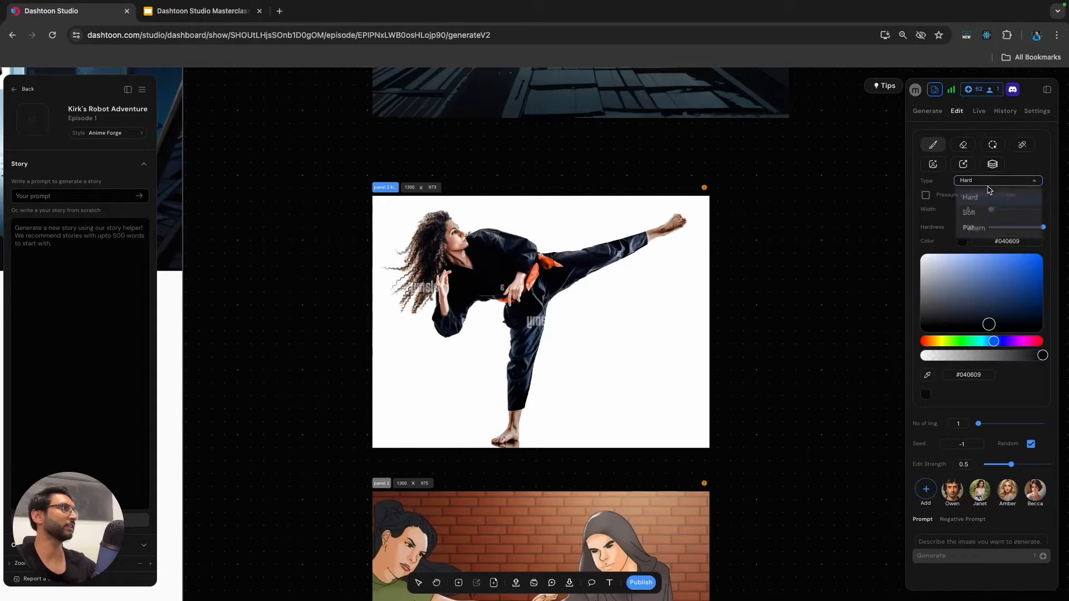
left_click(977, 219)
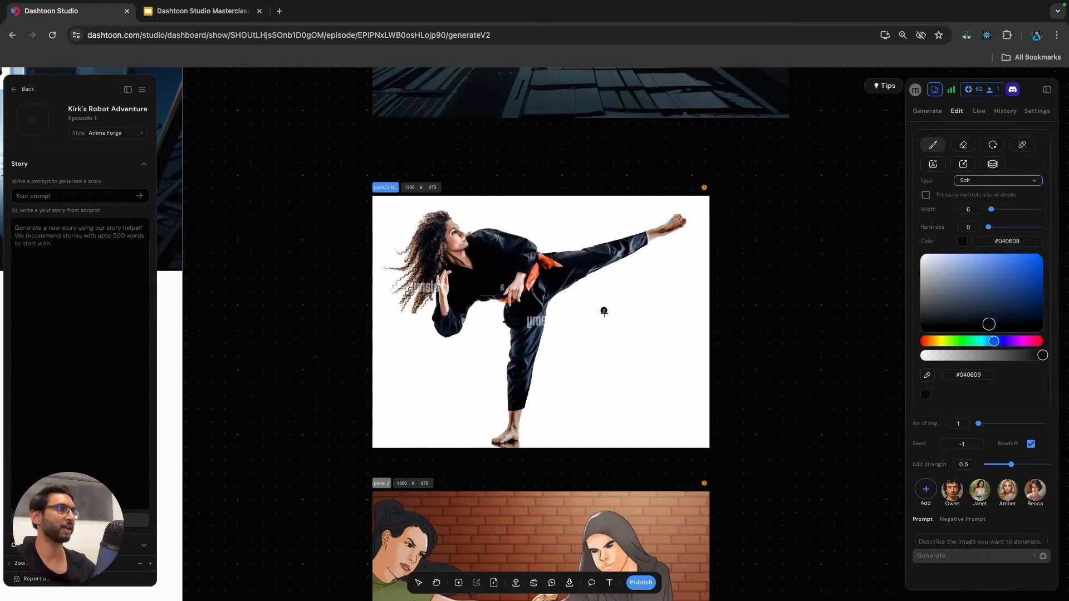
Try test strokes on the white background with the soft brush at hardness 0, 48 and 100.
mouse_move(584, 326)
left_mouse_down()
mouse_move(579, 359)
mouse_move(617, 337)
mouse_move(643, 346)
mouse_move(657, 370)
left_mouse_up()
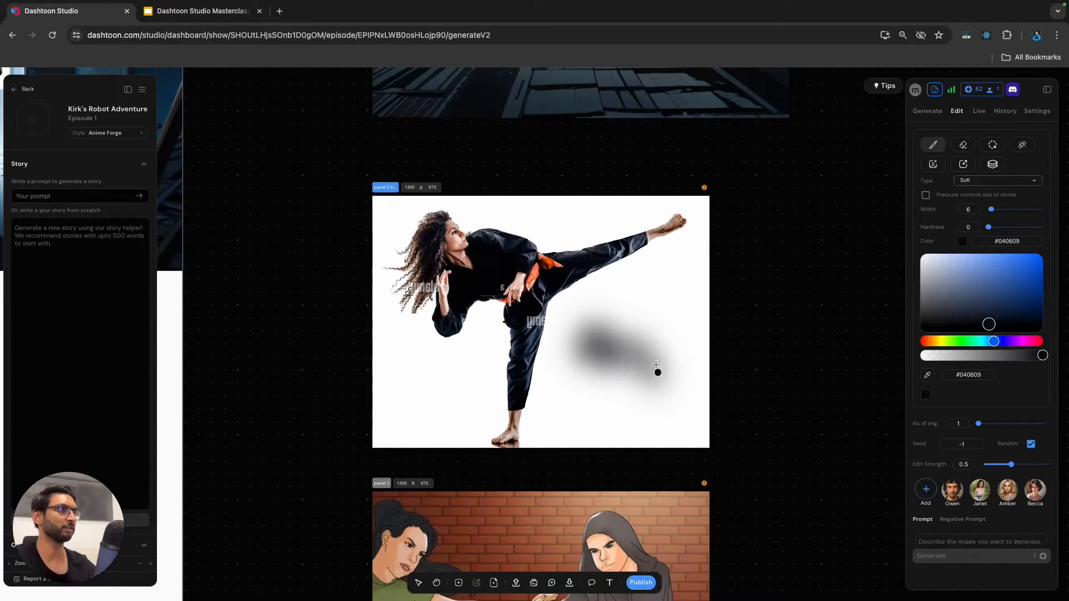
key("super+z")
mouse_move(607, 316)
left_mouse_down()
mouse_move(601, 346)
mouse_move(638, 386)
left_mouse_up()
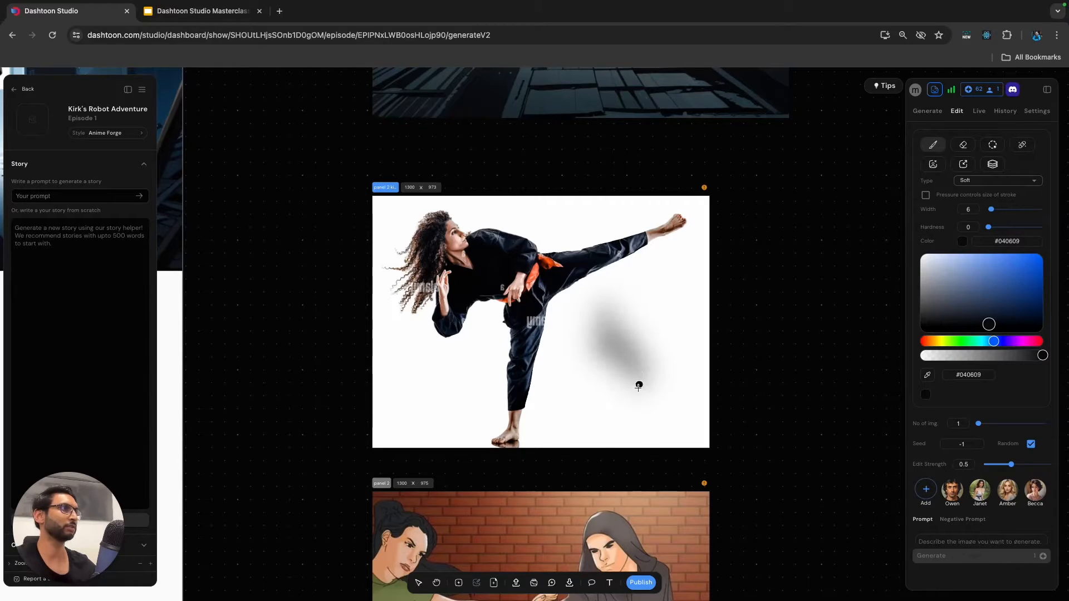
key("super+z")
left_click_drag(988, 227, 1015, 227)
left_click_drag(638, 307, 629, 383)
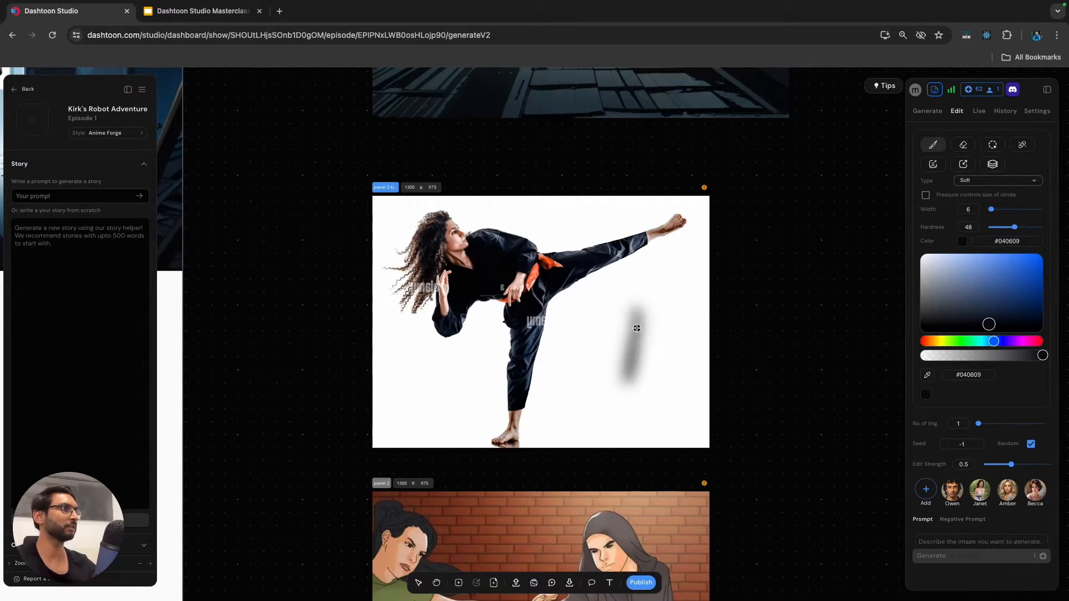
left_click_drag(676, 315, 672, 383)
left_click_drag(1016, 227, 1043, 227)
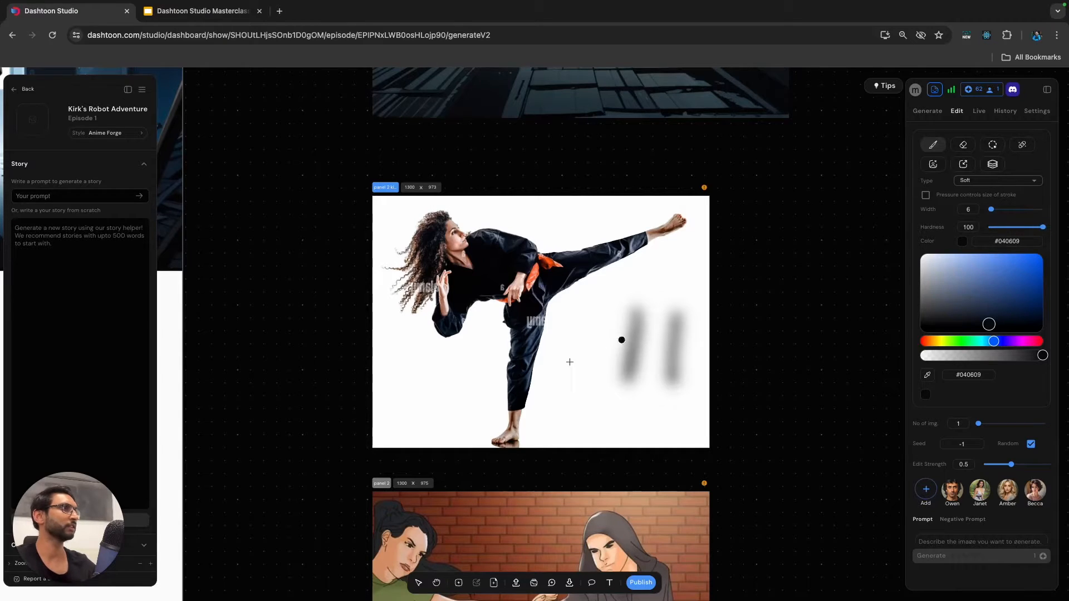
left_click_drag(569, 332, 562, 413)
Set the soft brush's hardness to 76, try it on the white background, and undo the test strokes.
left_click_drag(1043, 227, 1029, 228)
left_click_drag(592, 356, 588, 425)
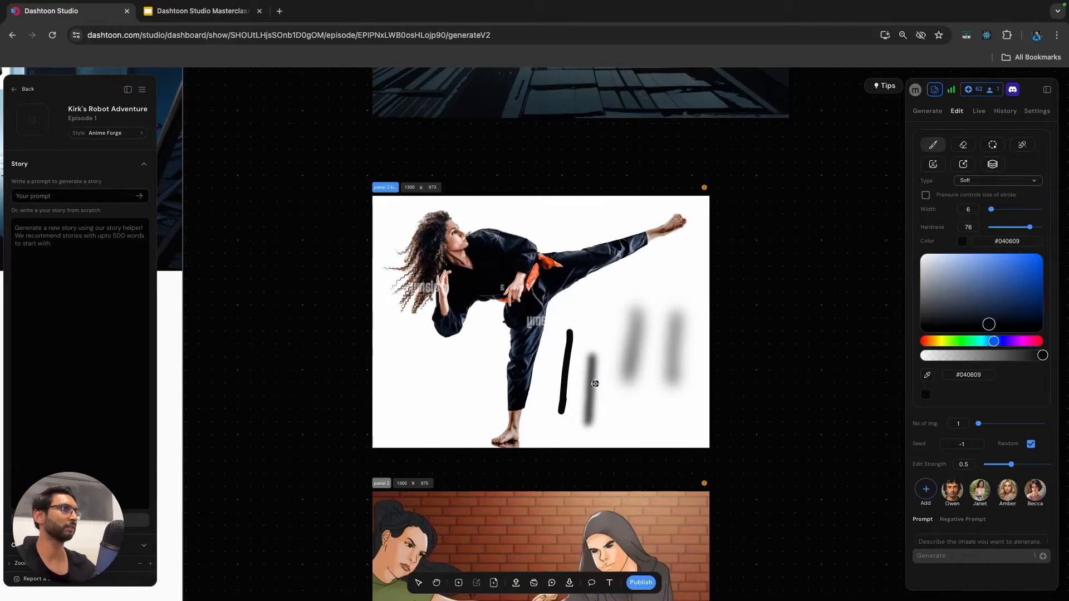
key("super+z")
key("super+z")
key("super+z")
key("super+z")
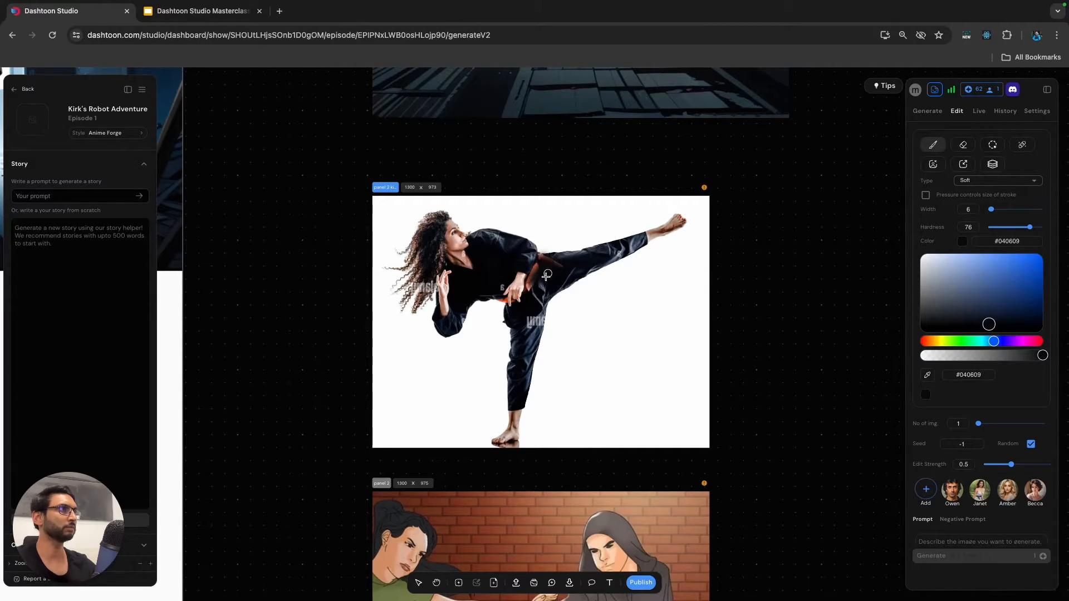
Paint over the orange belt, thigh watermark and upper-leg edges with the soft #040609 brush, raising its hardness to 94.
left_click_drag(538, 265, 554, 265)
mouse_move(529, 321)
left_mouse_down()
mouse_move(530, 348)
mouse_move(536, 326)
left_mouse_up()
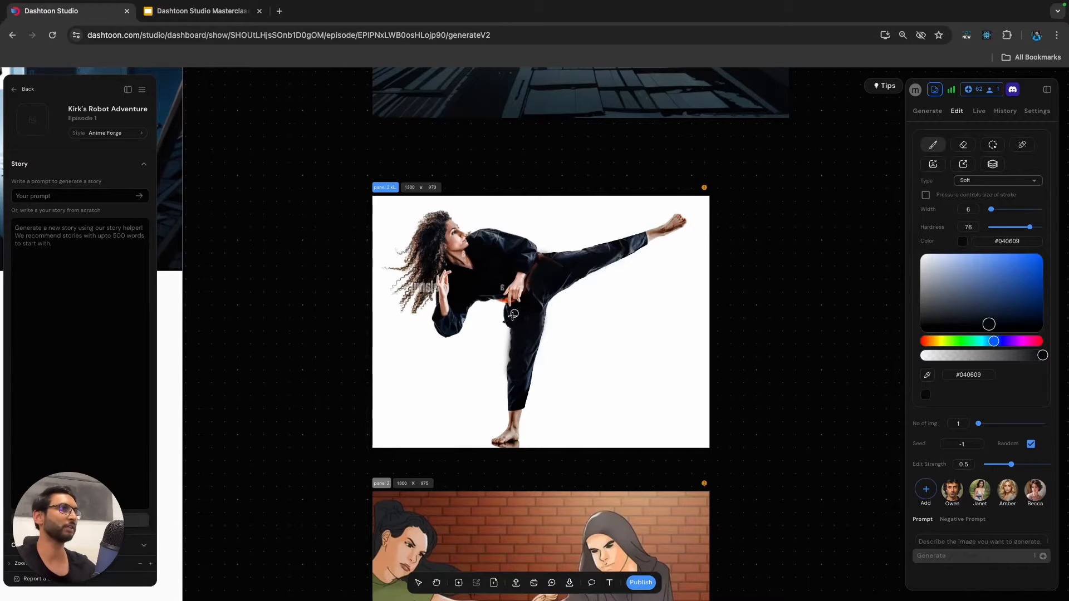
left_click_drag(1030, 227, 1040, 227)
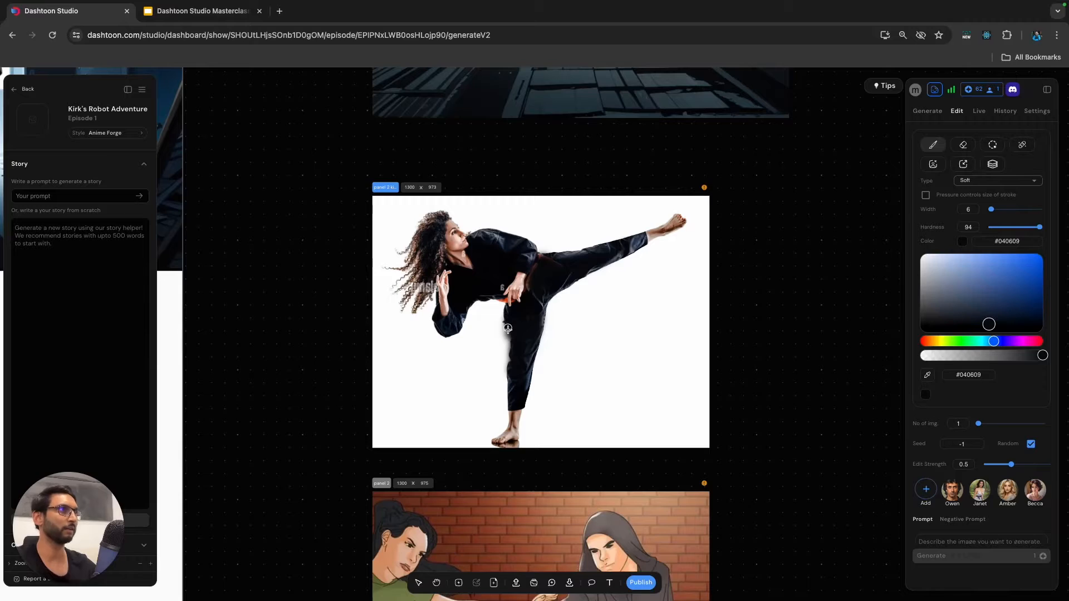
mouse_move(522, 332)
left_mouse_down()
mouse_move(582, 259)
mouse_move(556, 257)
mouse_move(582, 250)
mouse_move(579, 266)
mouse_move(570, 256)
left_mouse_up()
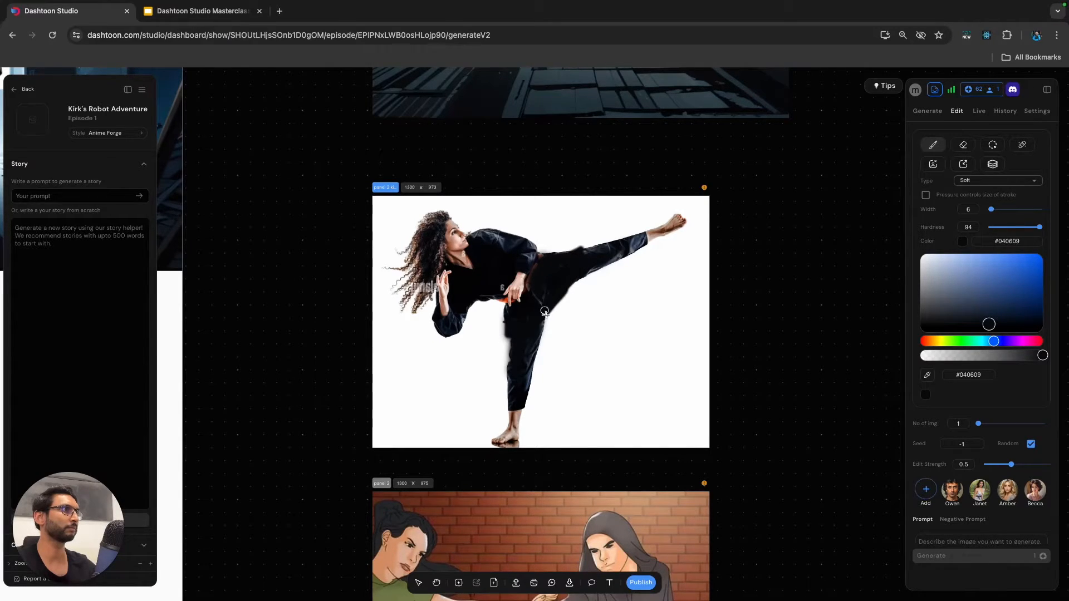
left_click(990, 244)
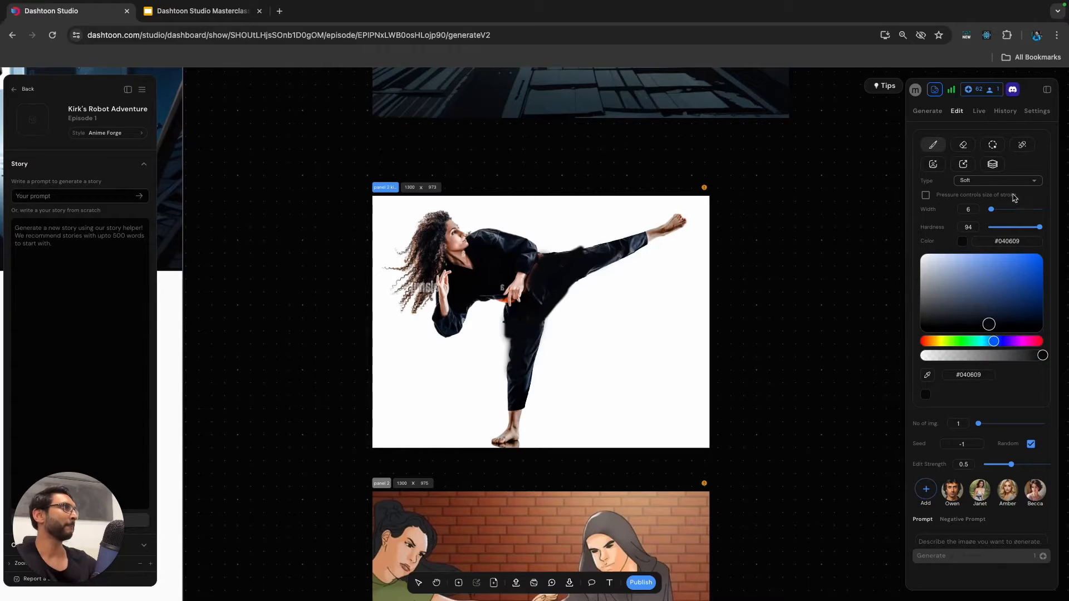
Keep Storyboard2Comic as the kick frame's generation method and set its method strength to 0.7.
left_click(930, 116)
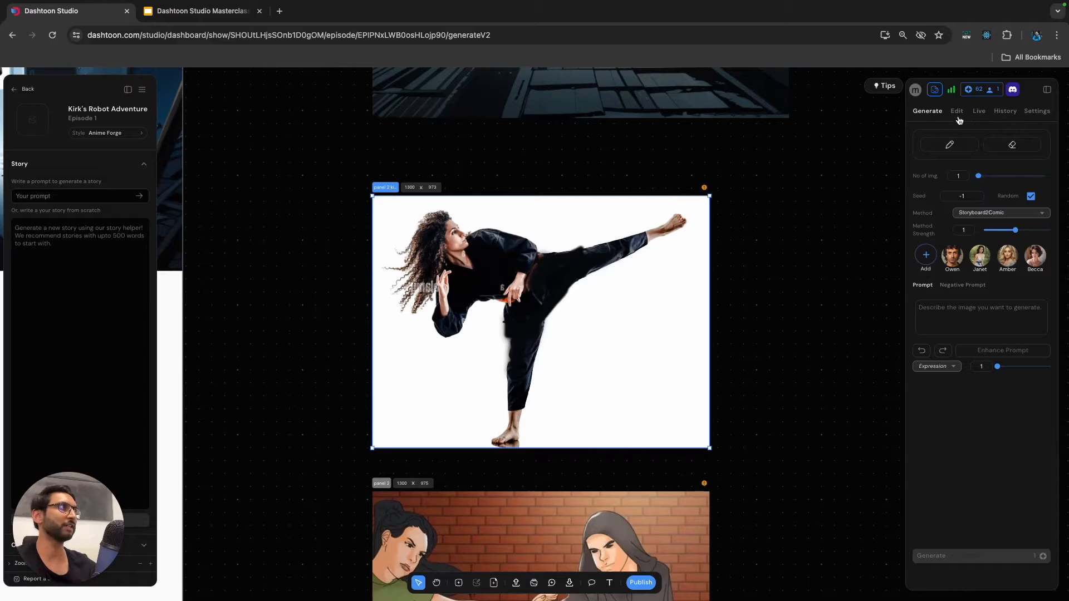
left_click(985, 213)
left_click(992, 215)
left_click_drag(1012, 234, 1005, 236)
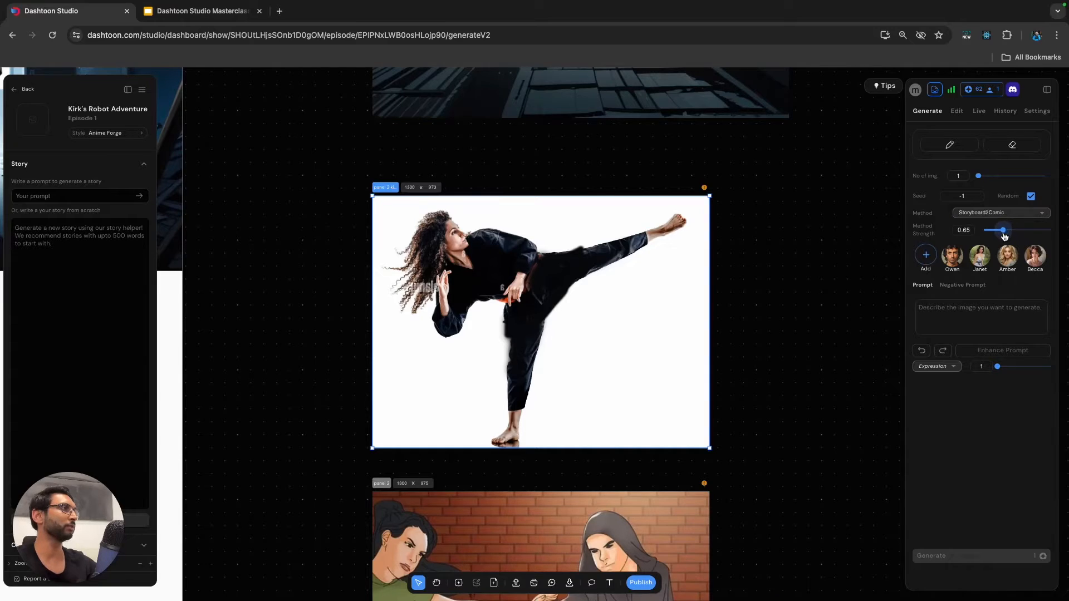
Switch to the Google Slides deck and copy the second prompt, about the blonde woman, from the Panel 2 slide.
left_click(950, 317)
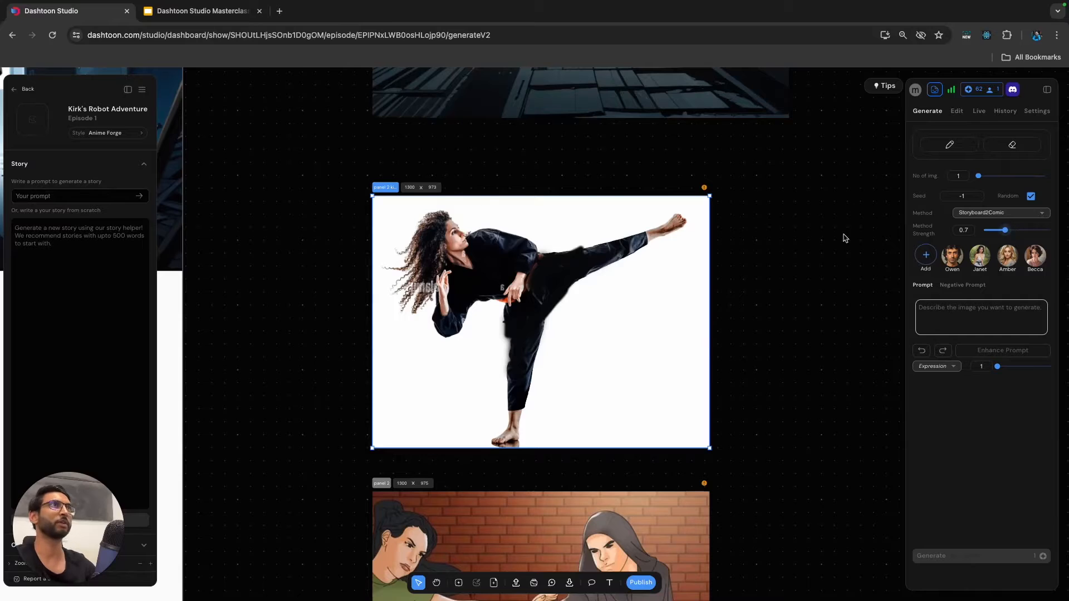
left_click(216, 16)
left_click(633, 344)
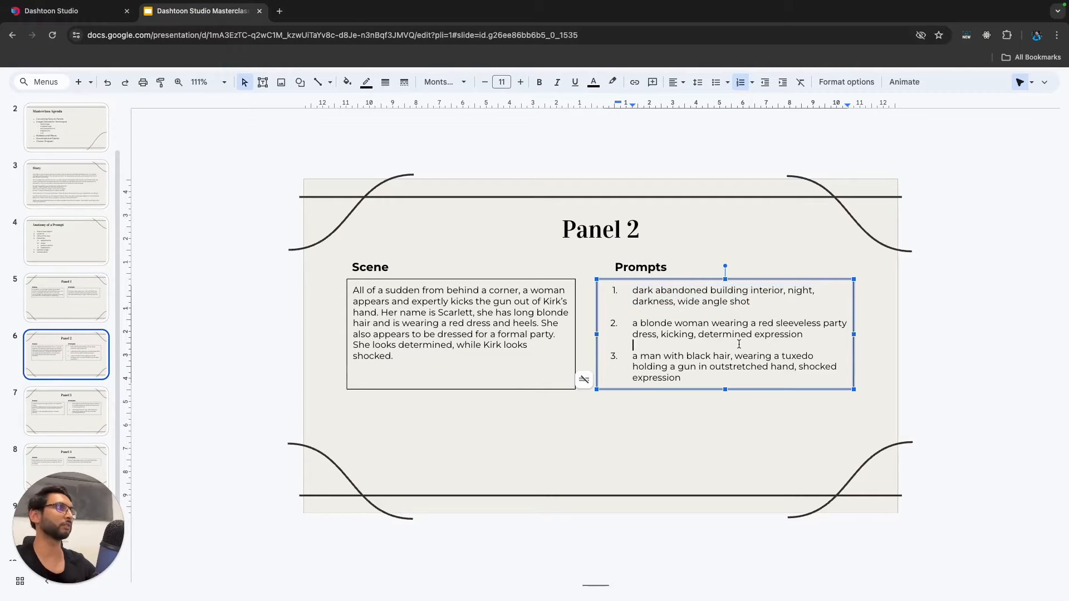
left_click_drag(804, 334, 632, 327)
key("super+c")
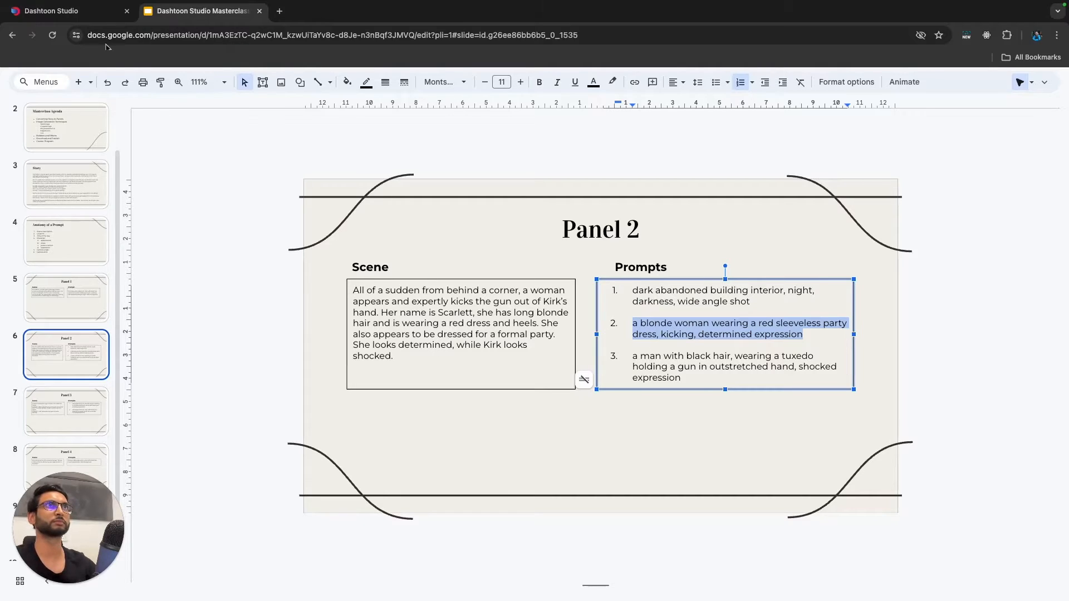
Return to Dashtoon Studio, paste the blonde woman prompt into the kick frame, and generate one image.
left_click(103, 13)
left_click(969, 327)
key("super+v")
left_click(974, 556)
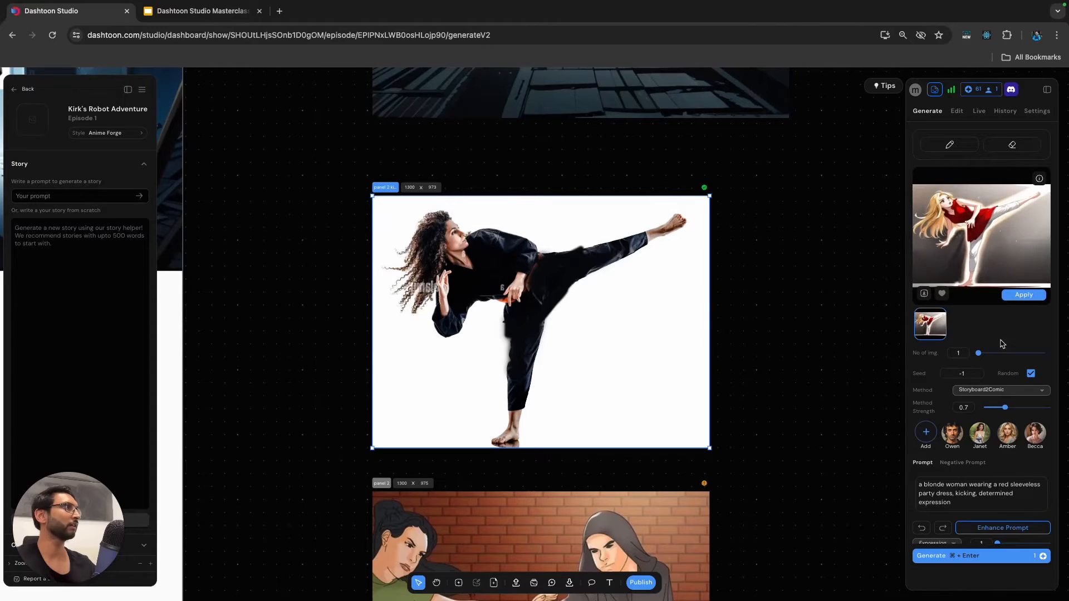
Add "and heels" after "party dress" and ", plain white background" at the prompt's end, and set method strength to 0.5.
scroll(991, 337, "down", 1)
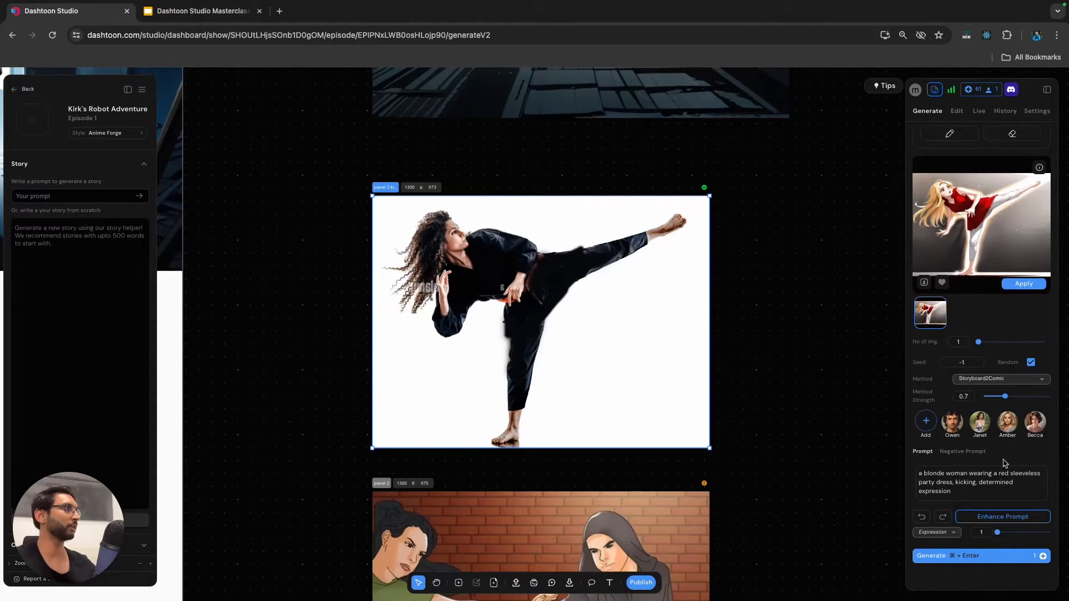
left_click(979, 492)
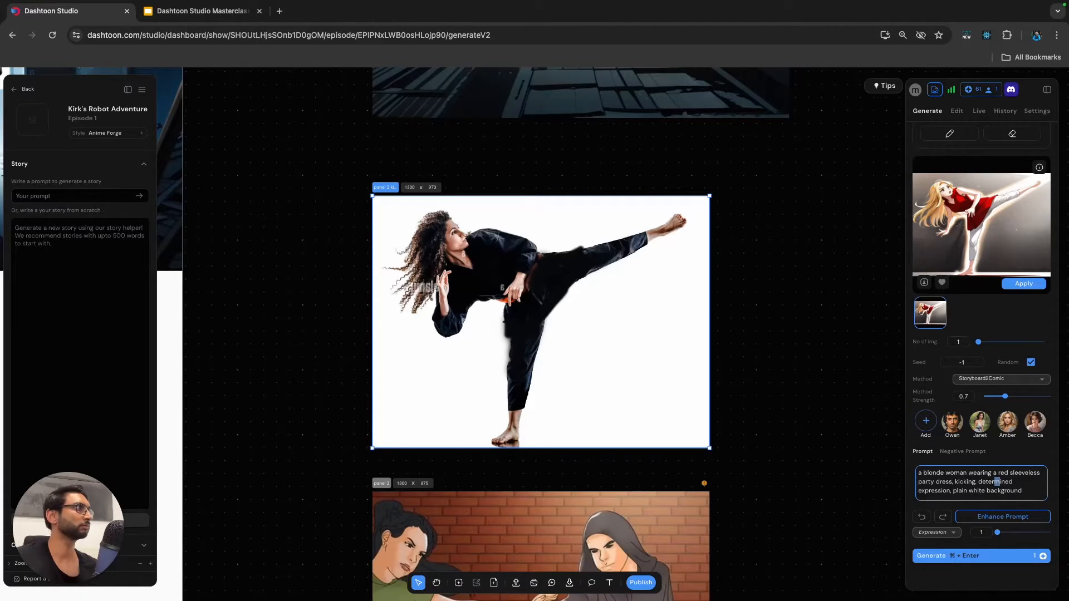
left_click_drag(1006, 397, 998, 396)
left_click(1005, 483)
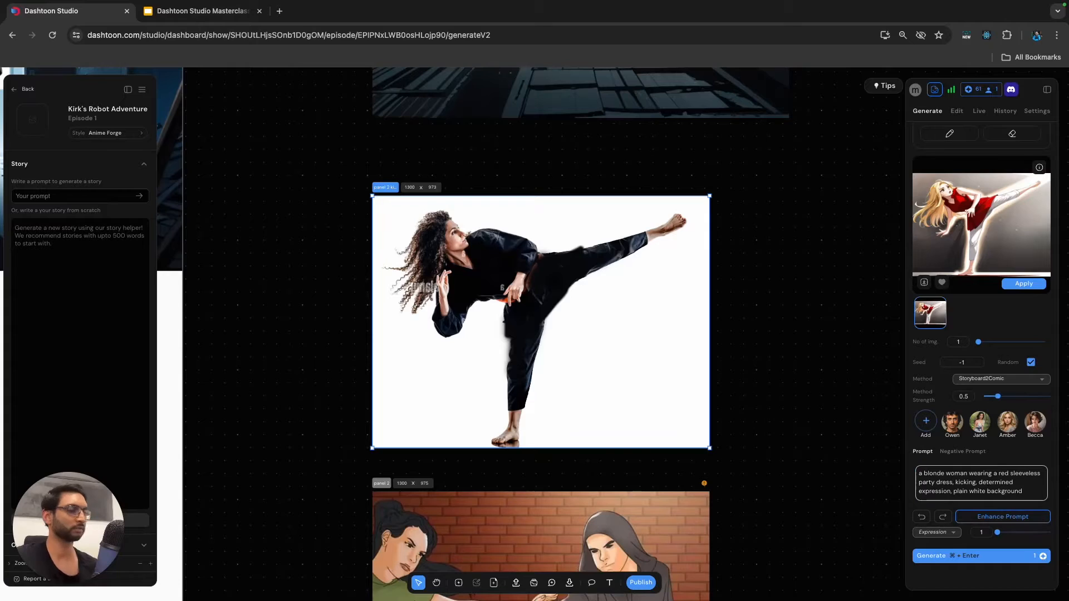
type("and heels")
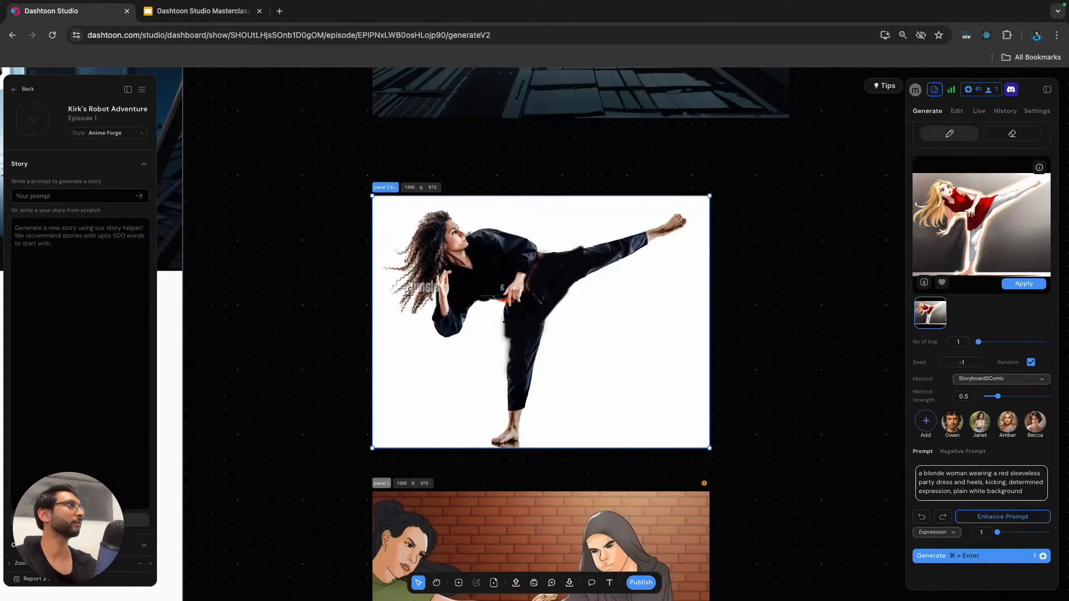
Activate the editing brush for the kick reference and set its colour to #070707 and width to 3.
left_click(956, 111)
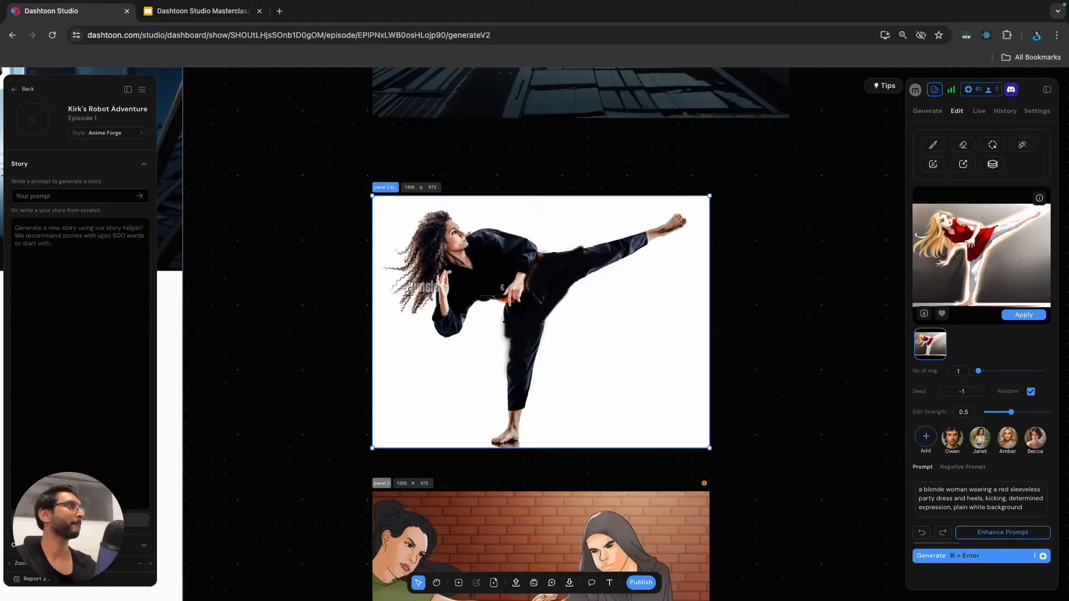
left_click(933, 145)
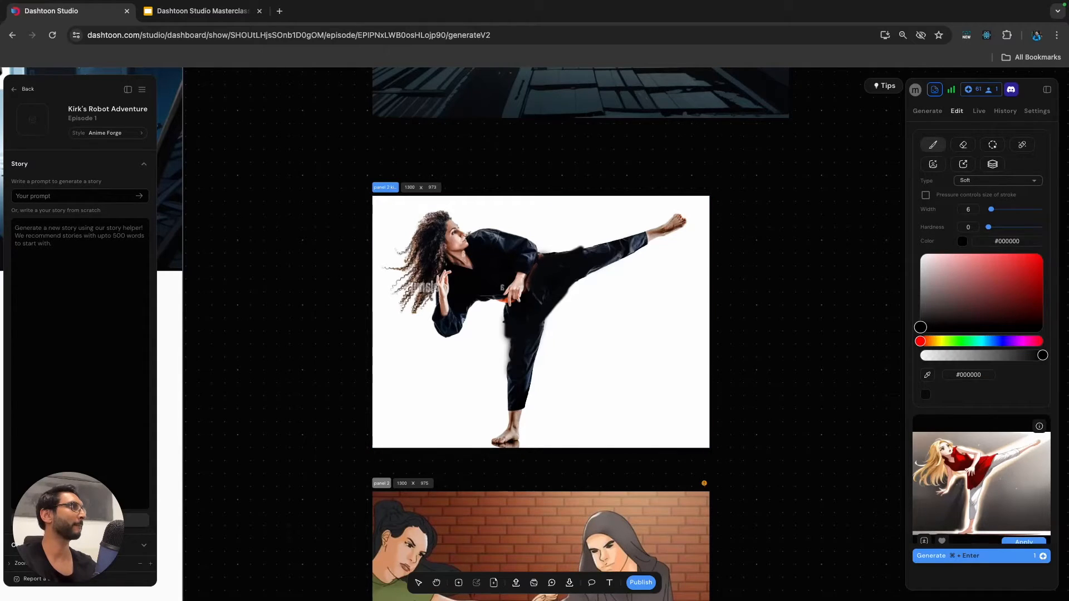
left_click_drag(921, 327, 920, 326)
left_click_drag(992, 209, 989, 209)
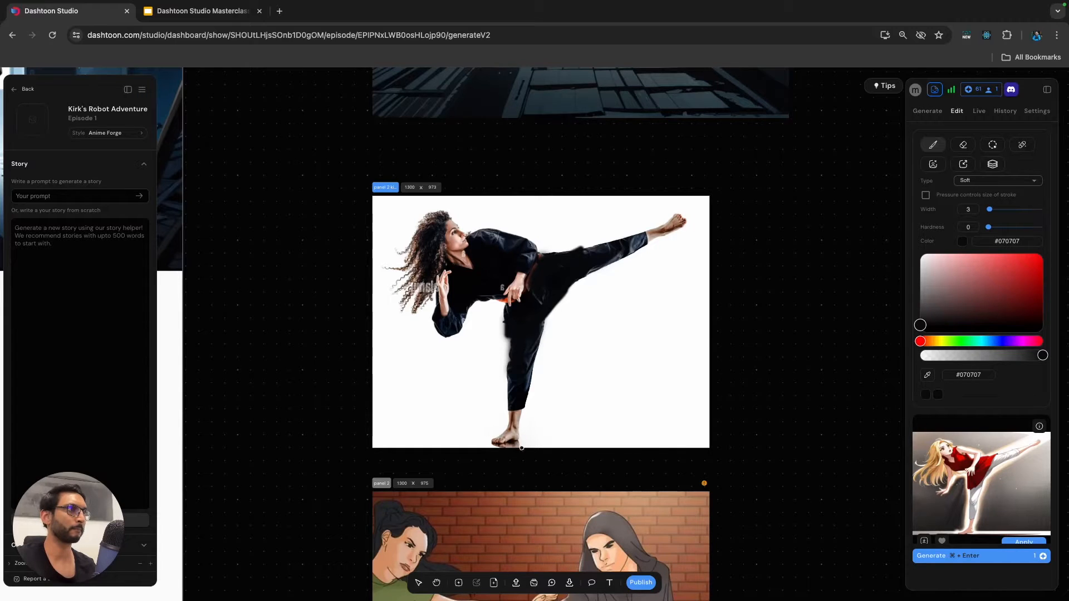
Try a soft brush stroke on the white area beside the standing leg and undo it.
scroll(511, 445, "up", 5)
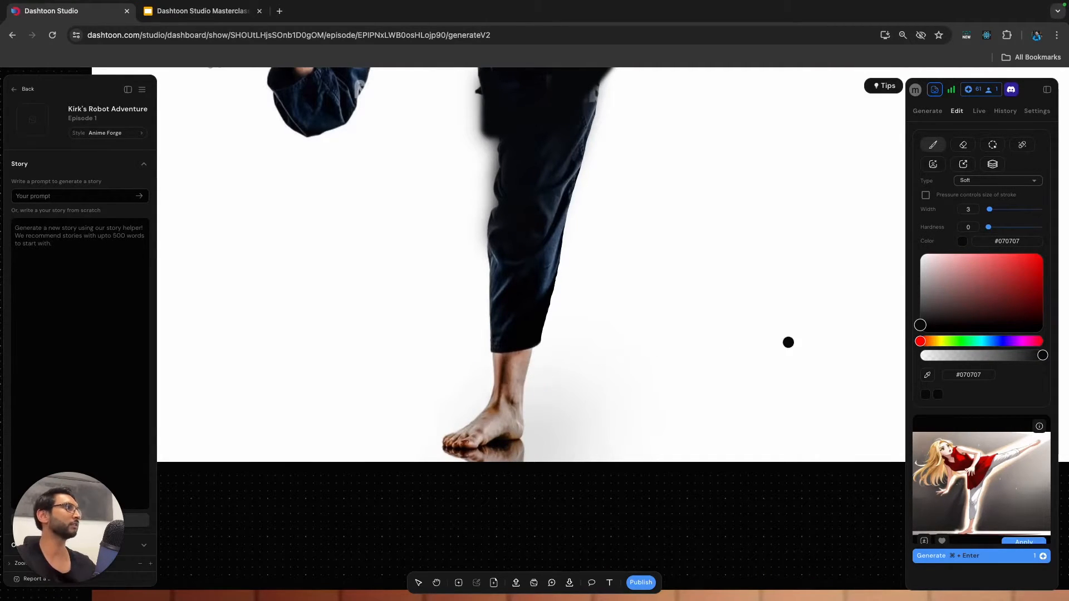
left_click_drag(711, 229, 625, 285)
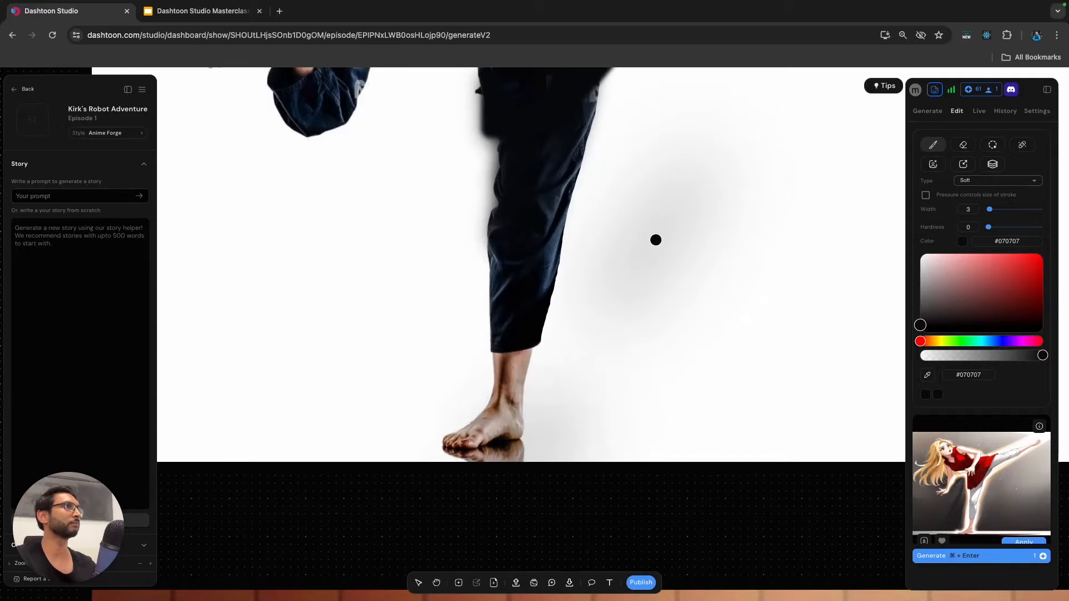
key("super+z")
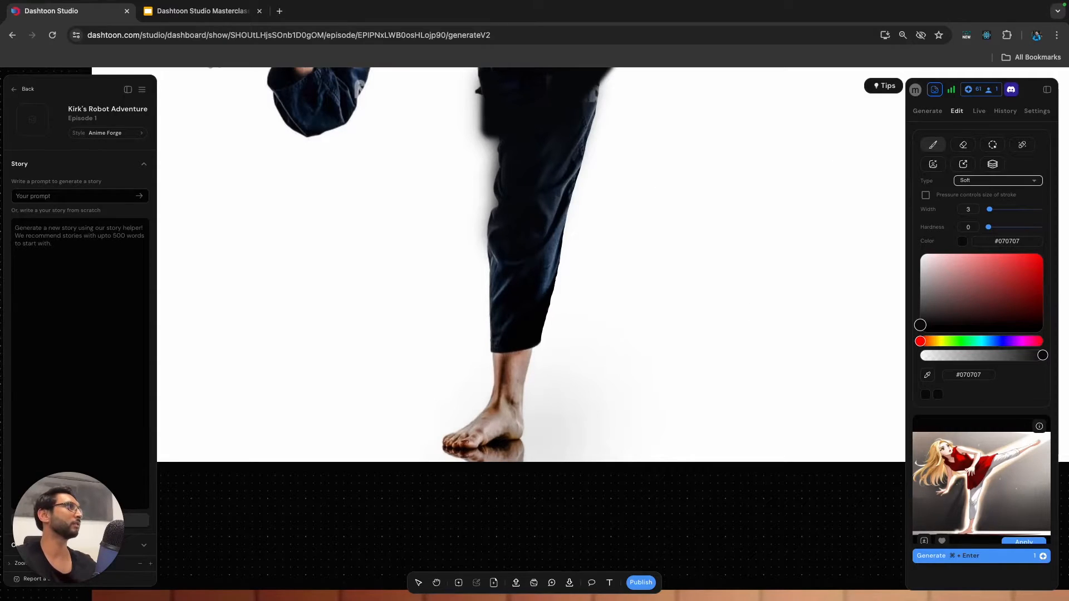
Switch the brush to Hard with width 1 and outline a heeled shoe around the standing foot in #070707.
left_click(998, 181)
left_click(969, 198)
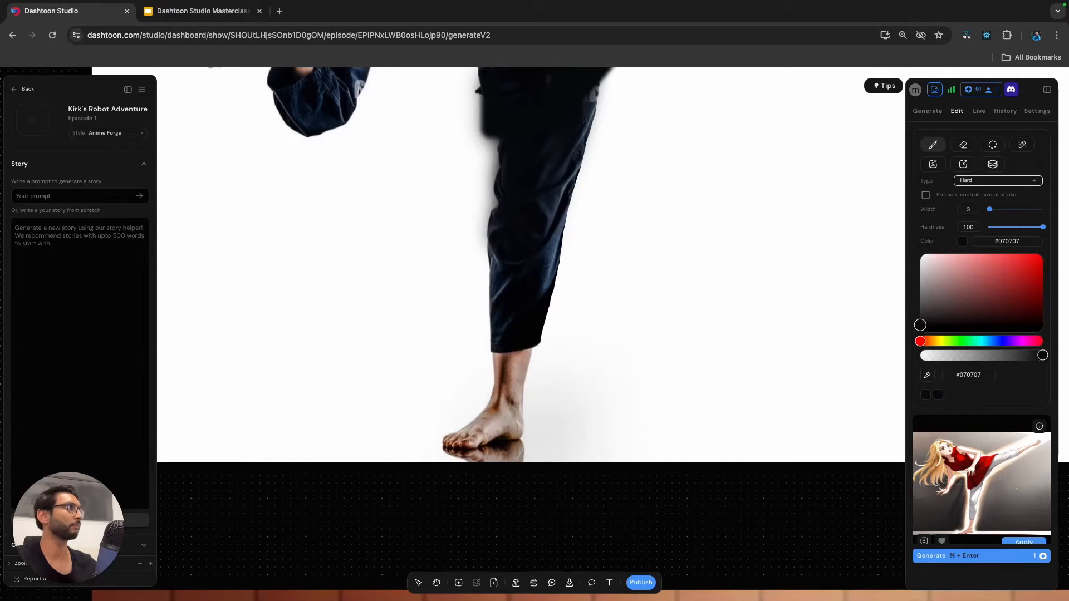
left_click_drag(990, 209, 987, 209)
mouse_move(468, 425)
left_mouse_down()
mouse_move(444, 442)
mouse_move(486, 442)
left_mouse_up()
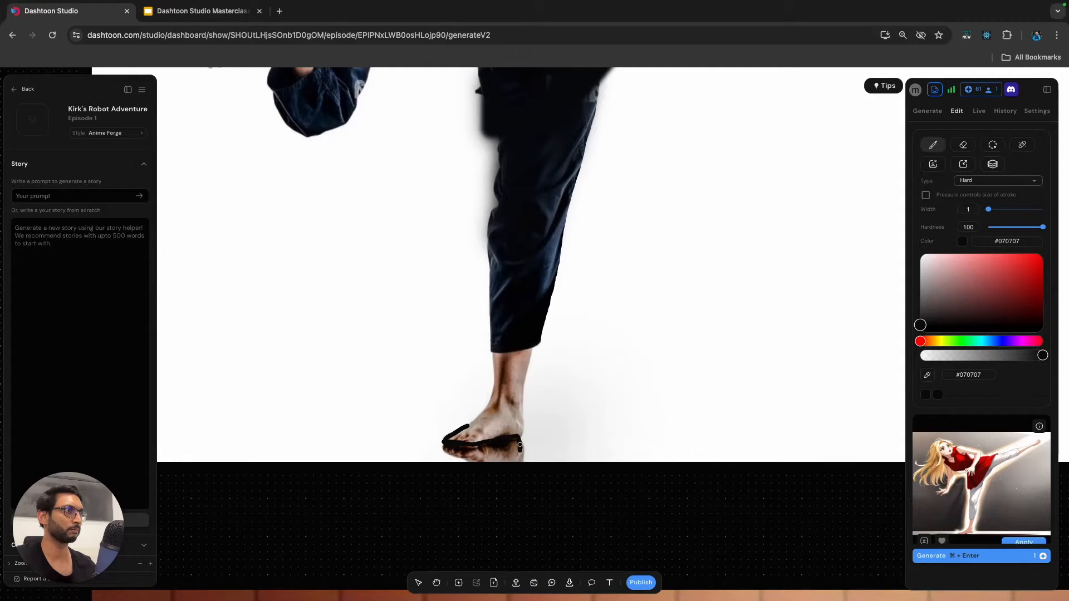
key("super+z")
left_click_drag(507, 432, 523, 425)
left_click_drag(495, 421, 521, 411)
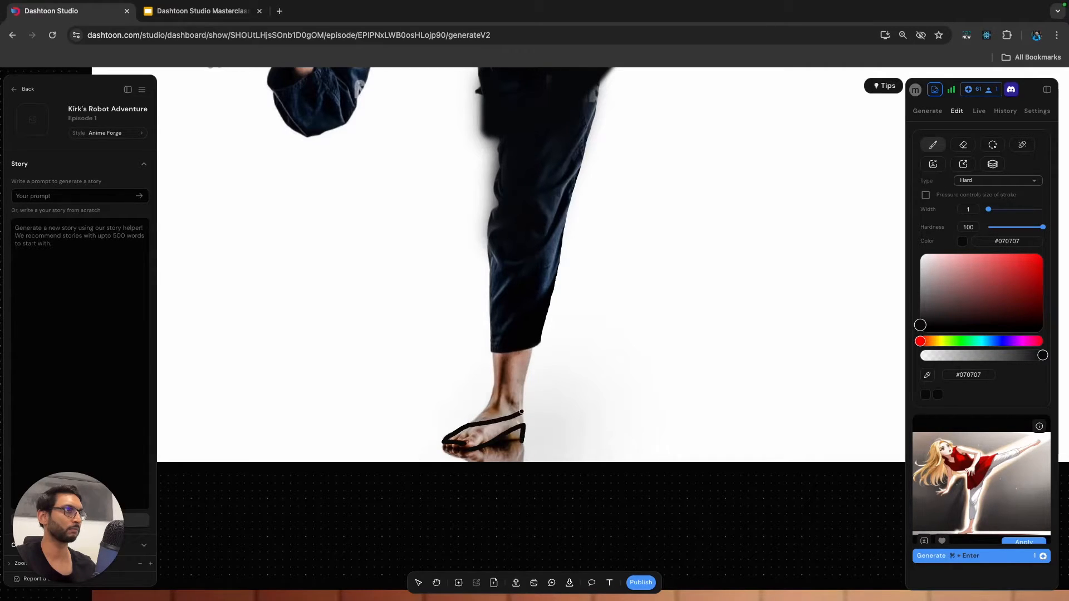
Fill the inside of the standing foot's shoe outline with solid #070707, undoing and redoing a stroke.
mouse_move(448, 445)
left_mouse_down()
mouse_move(494, 434)
mouse_move(449, 438)
mouse_move(521, 419)
left_mouse_up()
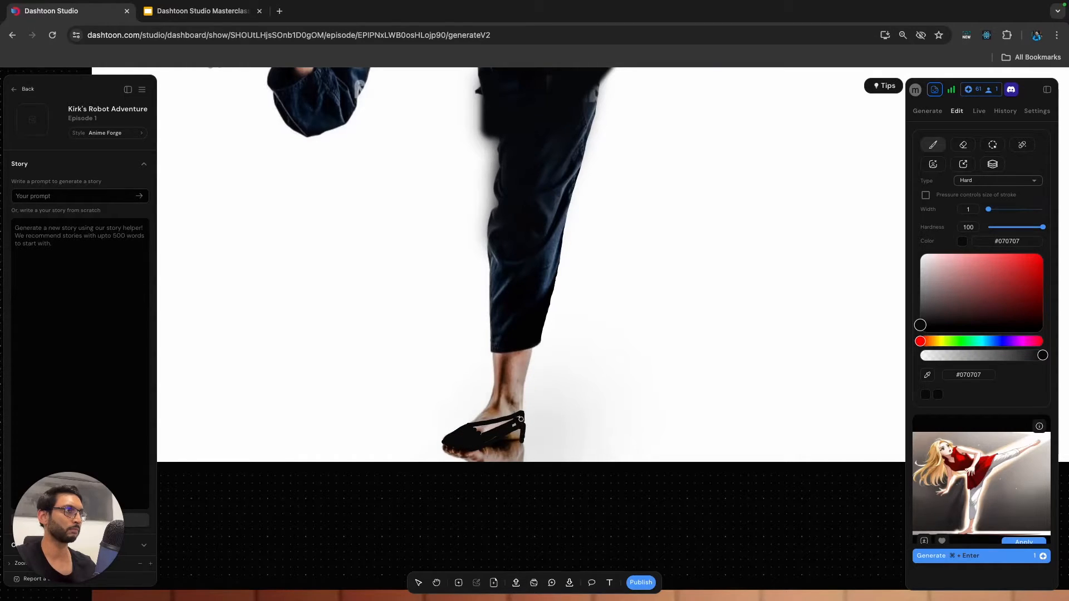
key("super+z")
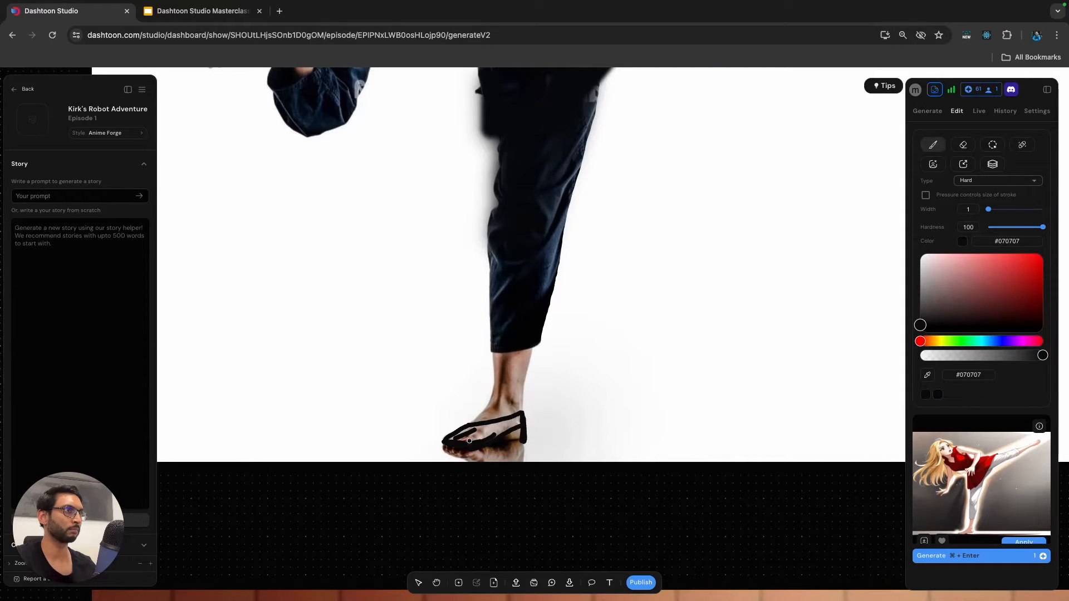
mouse_move(481, 427)
left_mouse_down()
mouse_move(510, 422)
mouse_move(463, 443)
mouse_move(482, 433)
left_mouse_up()
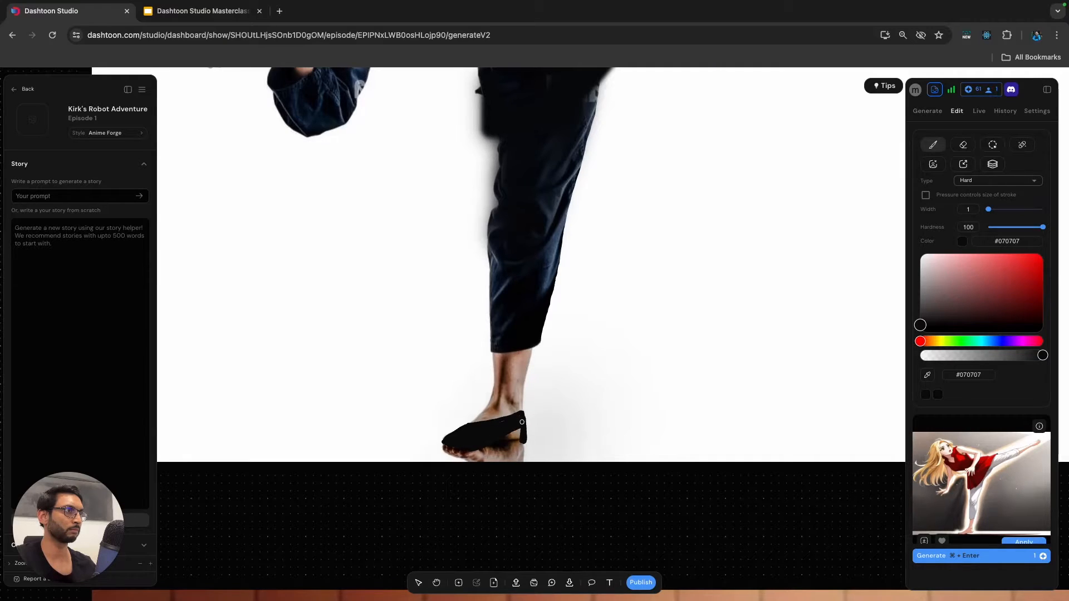
Paint out the foot's reflection beneath the shoe in #ffffff and sample the floor's #e9e9e9 near the heel.
left_click(921, 254)
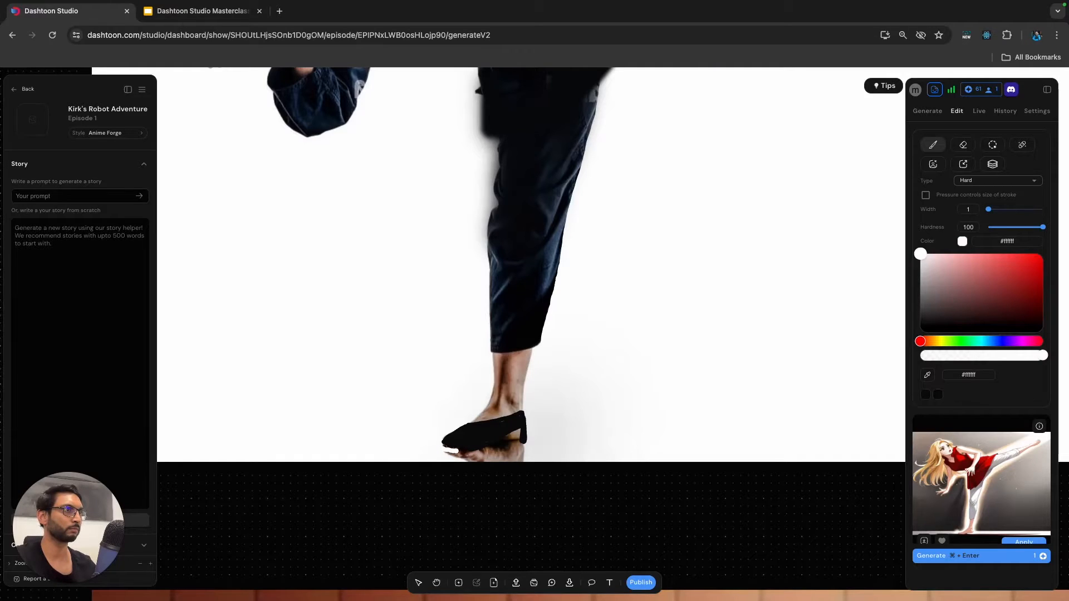
mouse_move(497, 447)
left_mouse_down()
mouse_move(517, 441)
mouse_move(530, 454)
mouse_move(468, 464)
mouse_move(445, 454)
mouse_move(515, 449)
left_mouse_up()
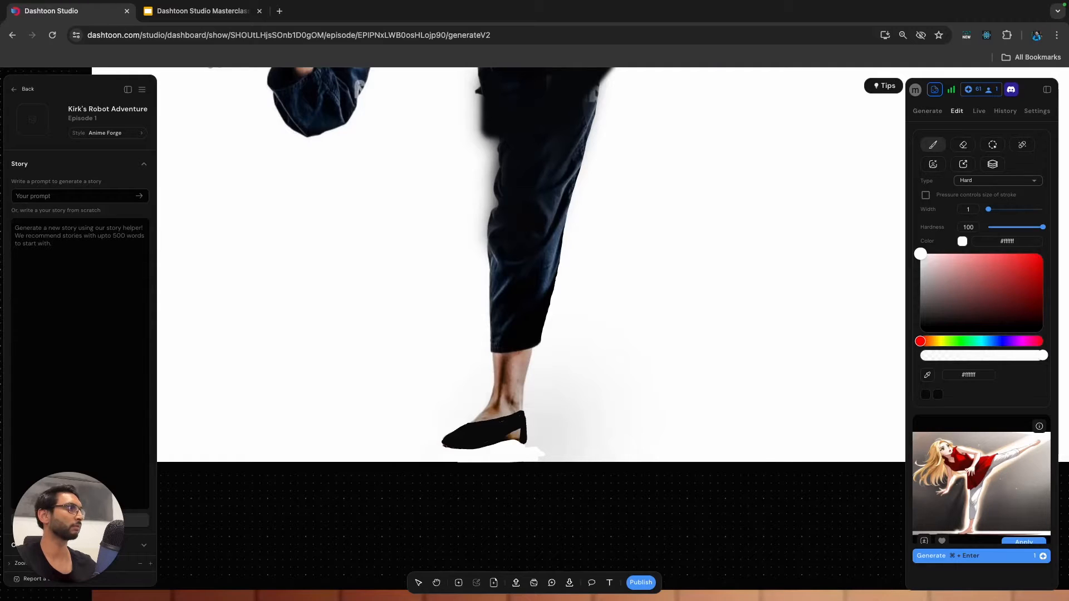
left_click(535, 449)
left_click_drag(525, 457, 543, 449)
Try blending the floor under the heel with a Soft #e9e9e9 brush at hardness 77, and leave the brush.
left_click(997, 180)
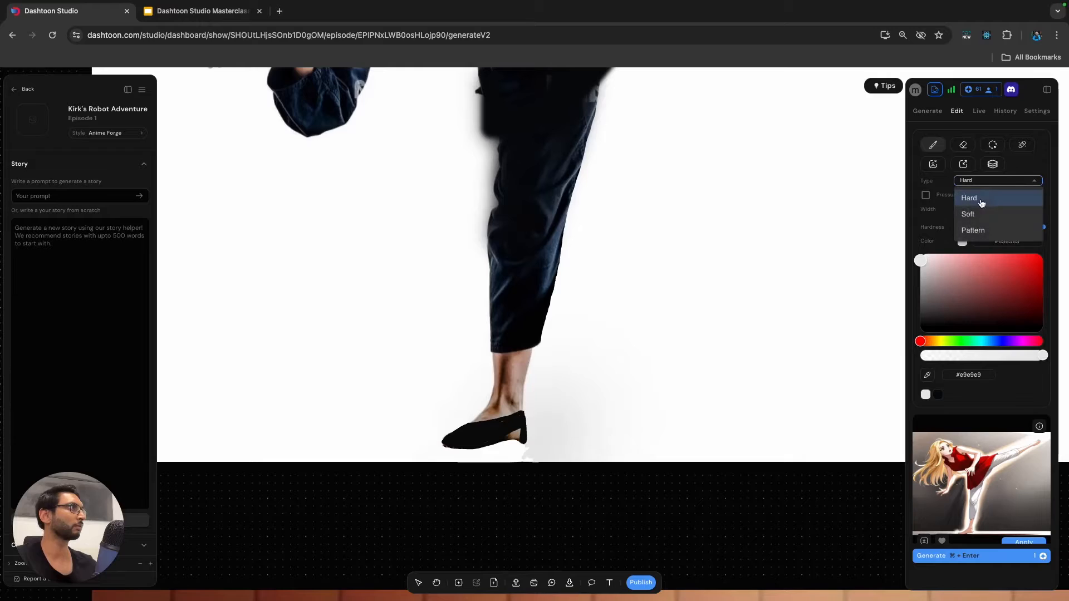
left_click(995, 213)
left_click_drag(989, 228, 1031, 228)
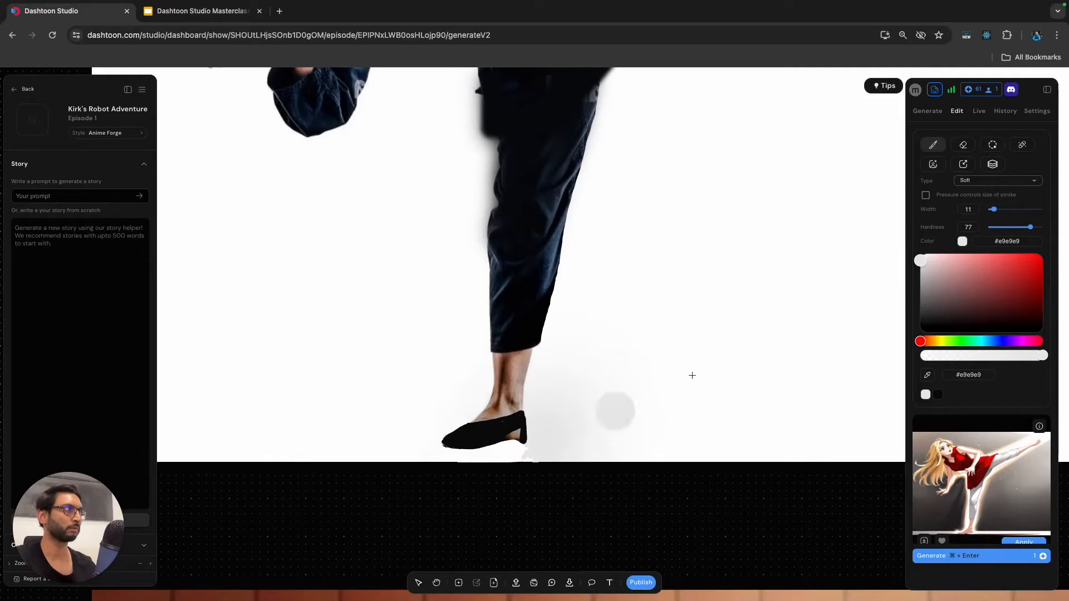
left_click_drag(993, 210, 988, 210)
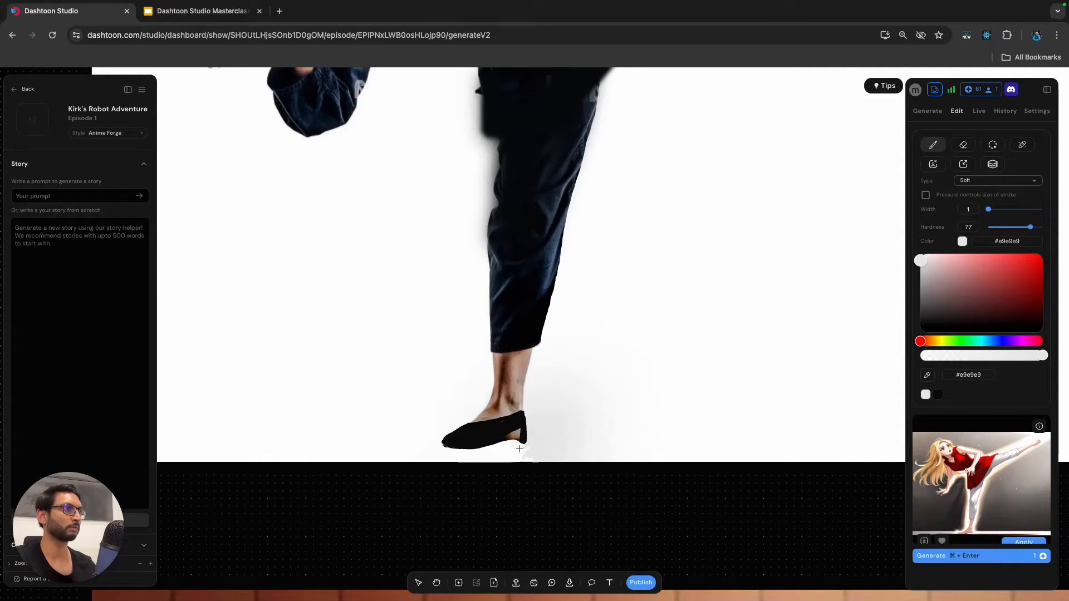
left_click_drag(989, 209, 993, 210)
key("Escape")
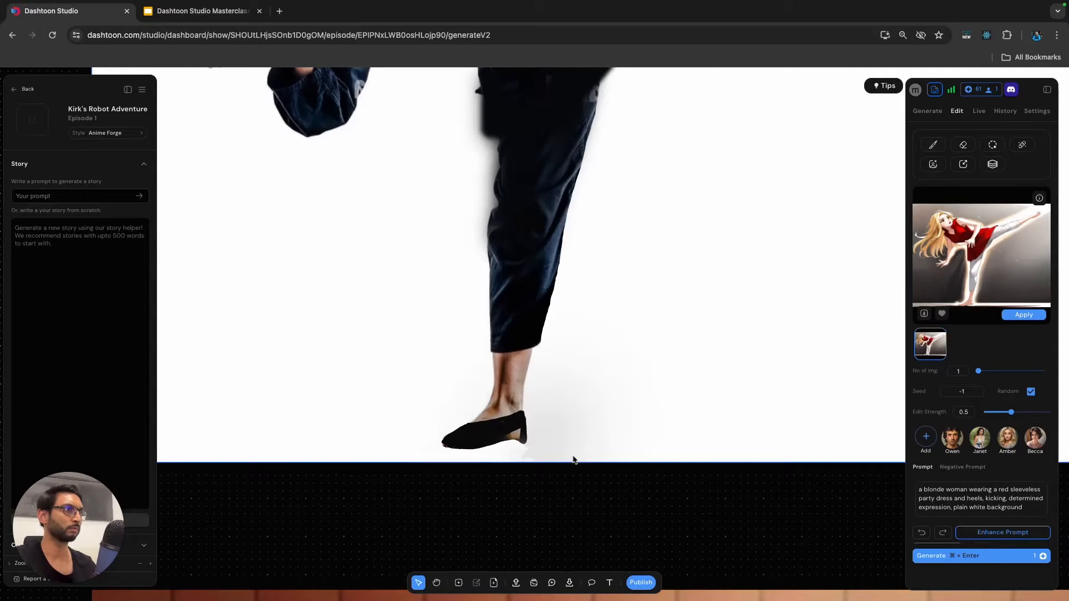
left_click(548, 446)
key("Delete")
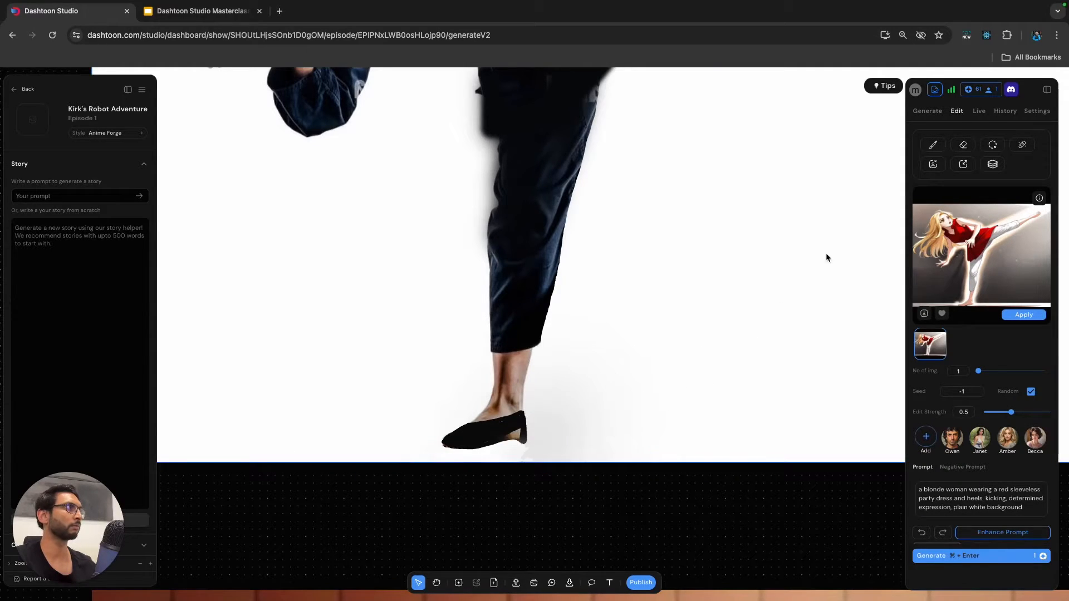
Reactivate the brush and paint out the skin between sole and heel with a Hard #e7e7e7 brush of width 1.
left_click(934, 145)
left_click(926, 395)
left_click_drag(996, 213, 989, 212)
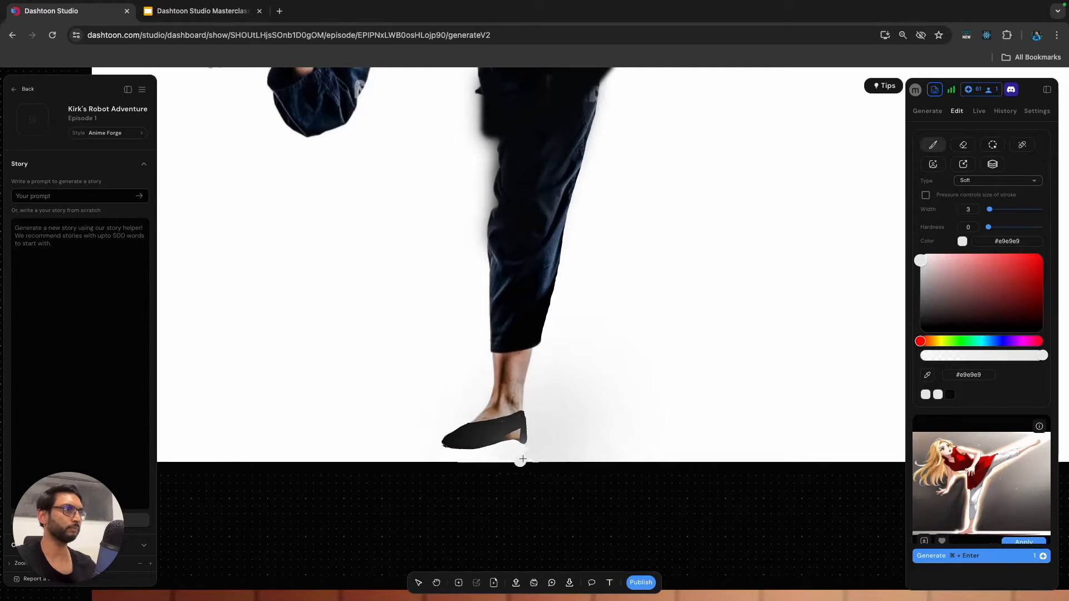
scroll(575, 437, "down", 3)
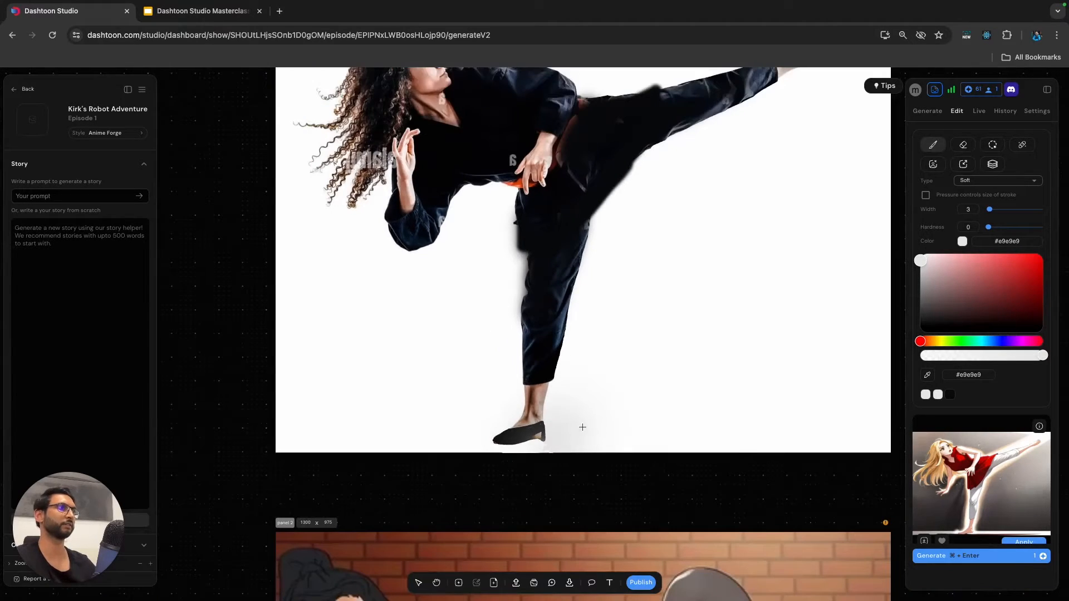
left_click(996, 181)
left_click(969, 196)
scroll(542, 447, "up", 3)
scroll(542, 448, "up", 3)
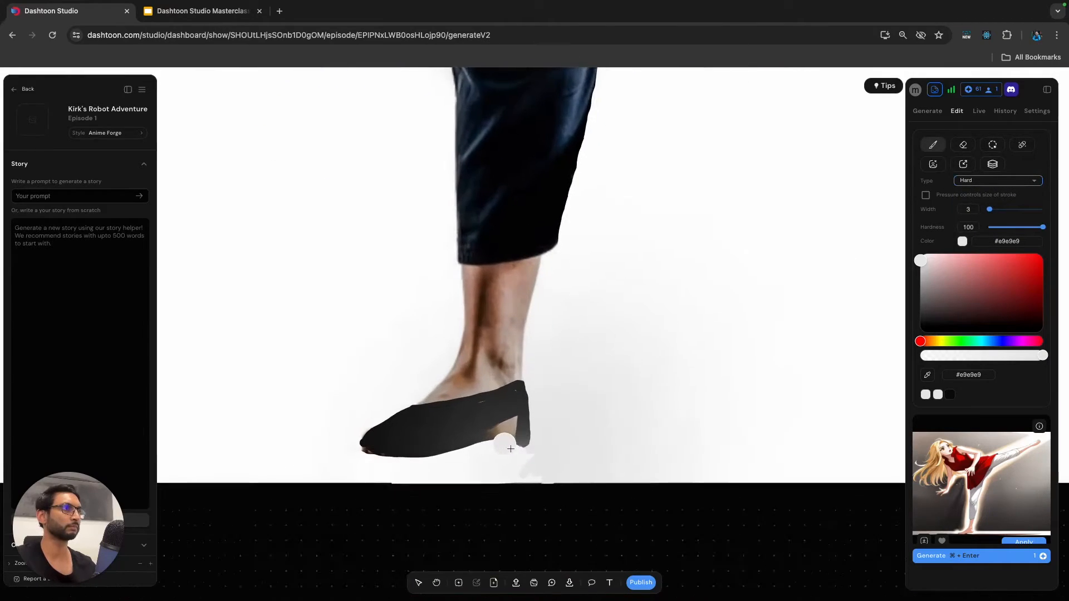
left_click(925, 393)
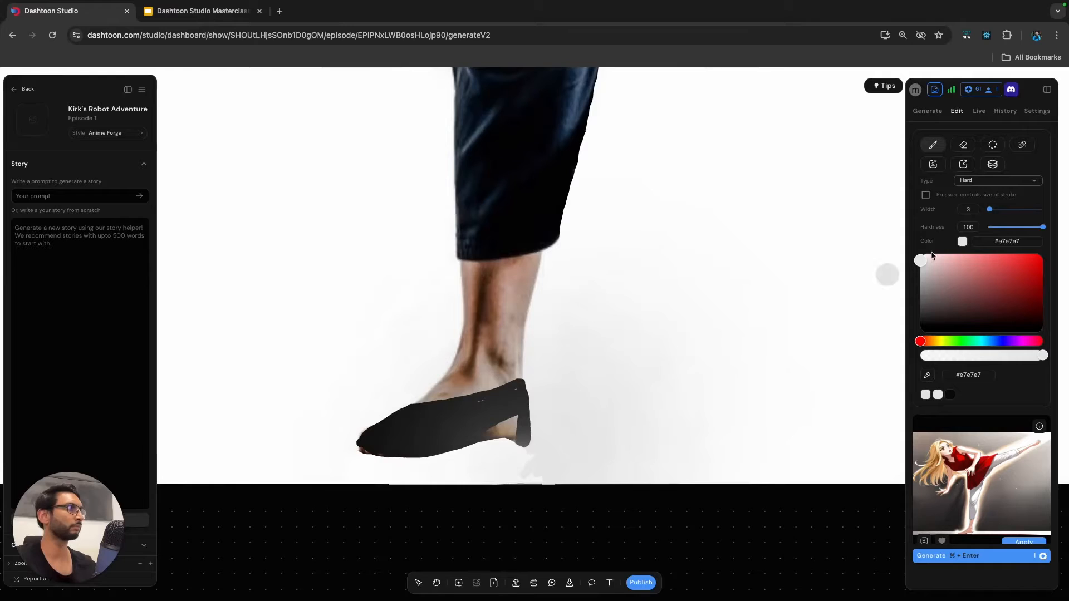
left_click_drag(990, 209, 988, 209)
mouse_move(478, 443)
left_mouse_down()
mouse_move(515, 418)
mouse_move(510, 448)
mouse_move(493, 437)
mouse_move(504, 445)
left_mouse_up()
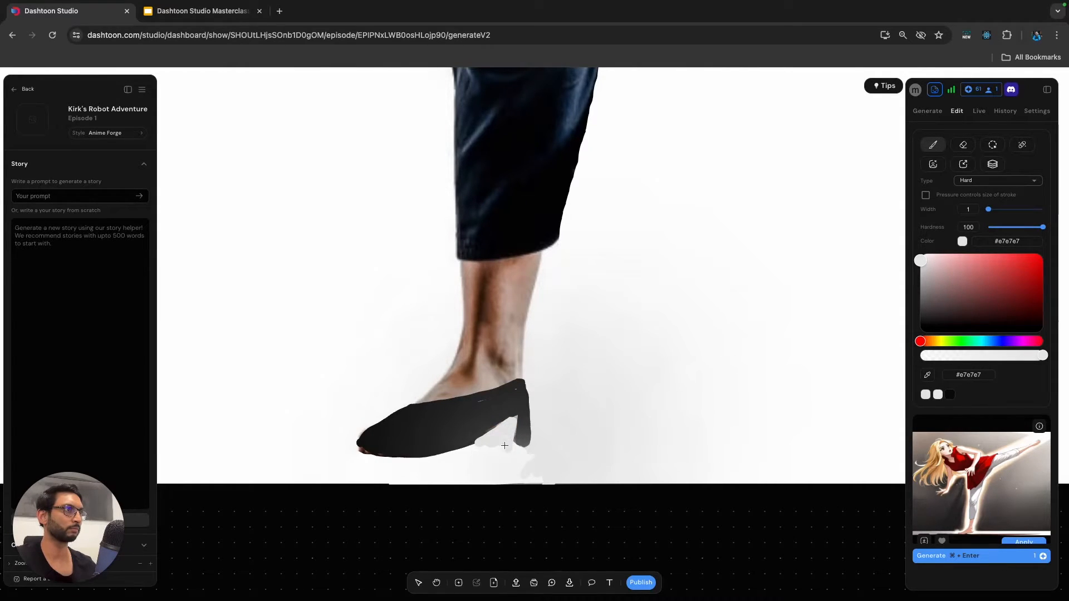
Paint a #2a2a2a shoe over the raised foot and cover the skin protruding around it with #ffffff.
scroll(628, 378, "down", 10)
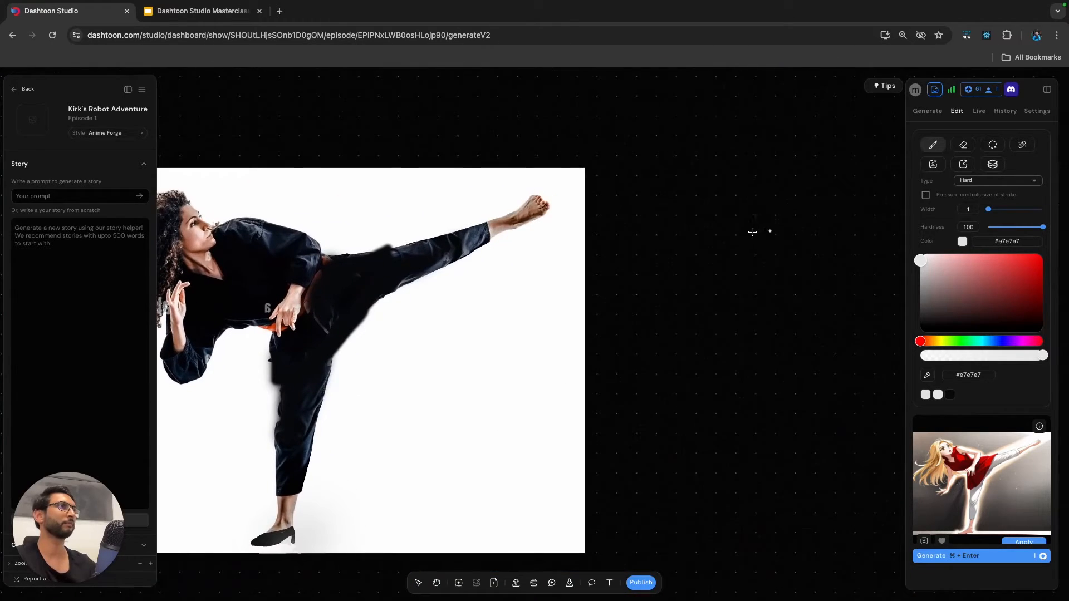
left_click_drag(921, 260, 921, 315)
scroll(544, 187, "up", 5)
right_click(491, 218)
key("Escape")
mouse_move(574, 219)
left_mouse_down()
mouse_move(504, 268)
mouse_move(557, 241)
mouse_move(577, 216)
mouse_move(537, 214)
left_mouse_up()
mouse_move(468, 235)
left_mouse_down()
mouse_move(550, 196)
mouse_move(573, 198)
mouse_move(583, 215)
mouse_move(565, 222)
left_mouse_up()
mouse_move(471, 236)
left_mouse_down()
mouse_move(494, 261)
mouse_move(487, 279)
mouse_move(498, 274)
mouse_move(480, 284)
mouse_move(505, 269)
mouse_move(475, 236)
mouse_move(536, 207)
mouse_move(481, 237)
mouse_move(506, 255)
mouse_move(531, 249)
mouse_move(557, 237)
mouse_move(574, 212)
mouse_move(567, 202)
mouse_move(531, 210)
mouse_move(493, 236)
mouse_move(505, 252)
mouse_move(498, 243)
mouse_move(518, 223)
mouse_move(534, 234)
mouse_move(519, 247)
mouse_move(539, 237)
mouse_move(510, 239)
mouse_move(539, 212)
mouse_move(572, 209)
mouse_move(535, 244)
mouse_move(522, 235)
mouse_move(535, 220)
mouse_move(518, 236)
mouse_move(515, 225)
mouse_move(573, 203)
left_mouse_up()
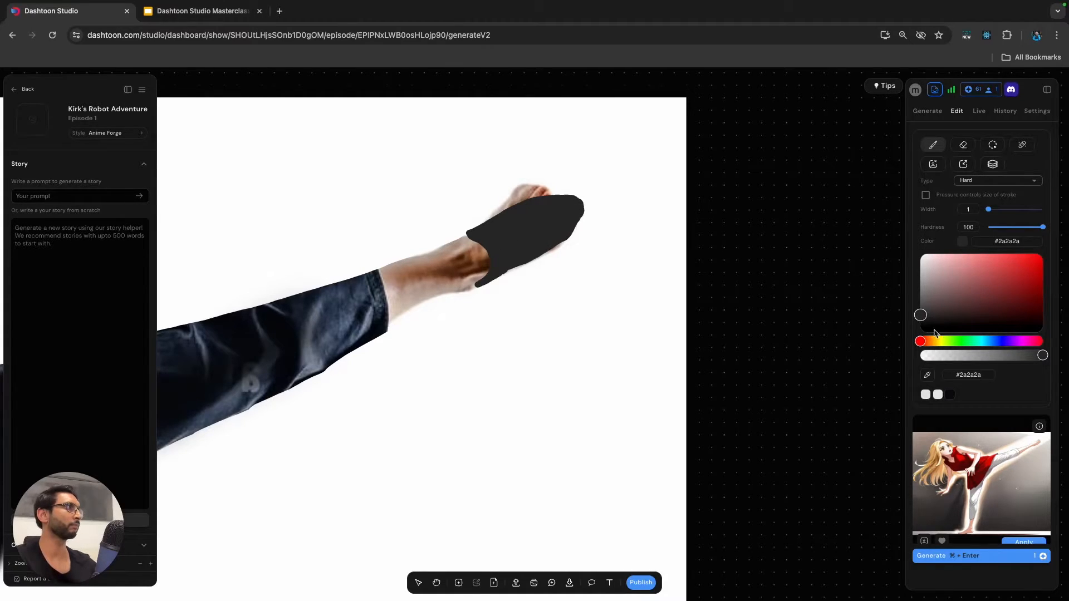
left_click(921, 254)
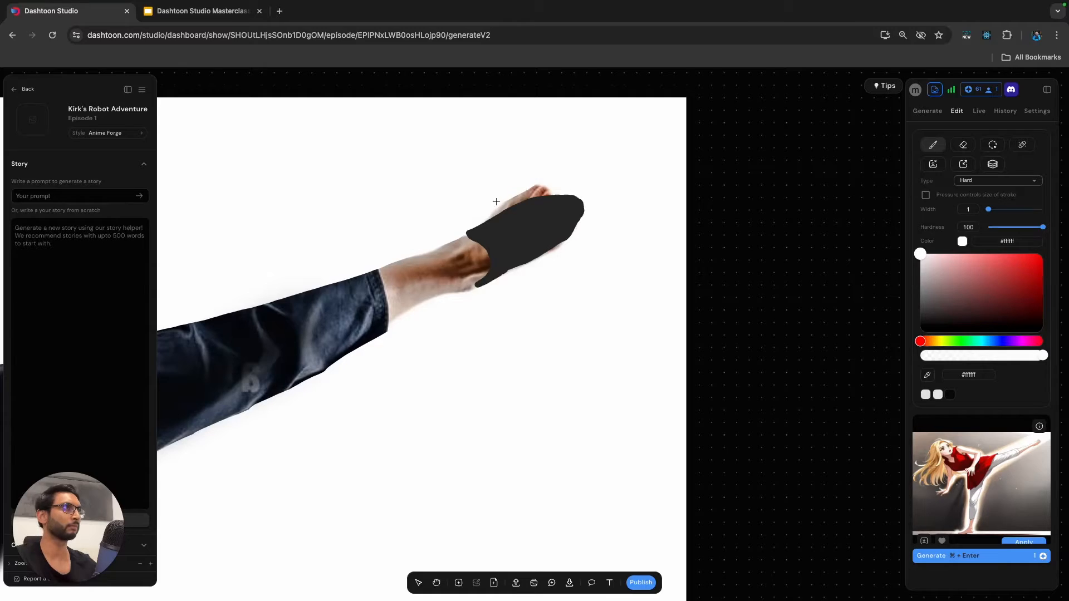
mouse_move(540, 190)
left_mouse_down()
mouse_move(532, 194)
mouse_move(573, 207)
left_mouse_up()
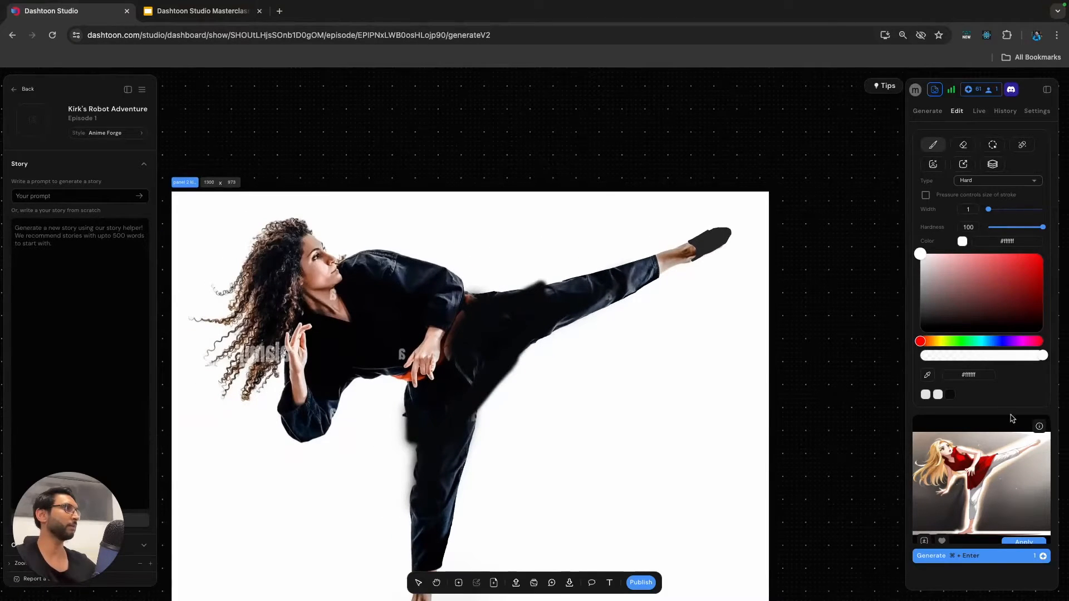
Generate one image from the retouched kick reference using Storyboard2Comic at strength 0.5, and apply the result to the frame.
scroll(985, 407, "down", 1)
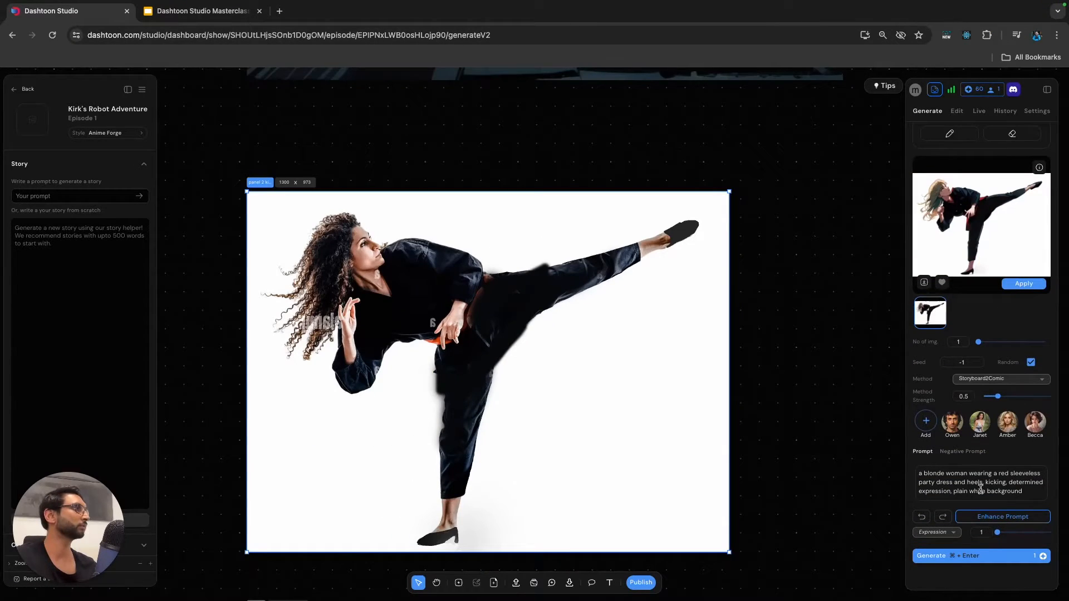
key("super+Return")
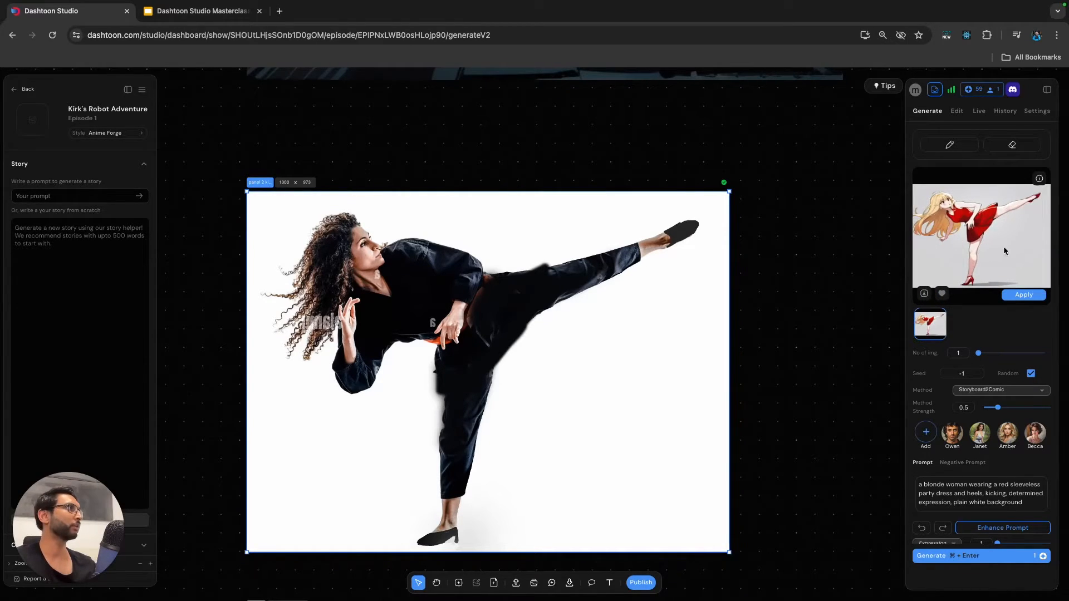
left_click(1022, 298)
scroll(476, 301, "down", 3)
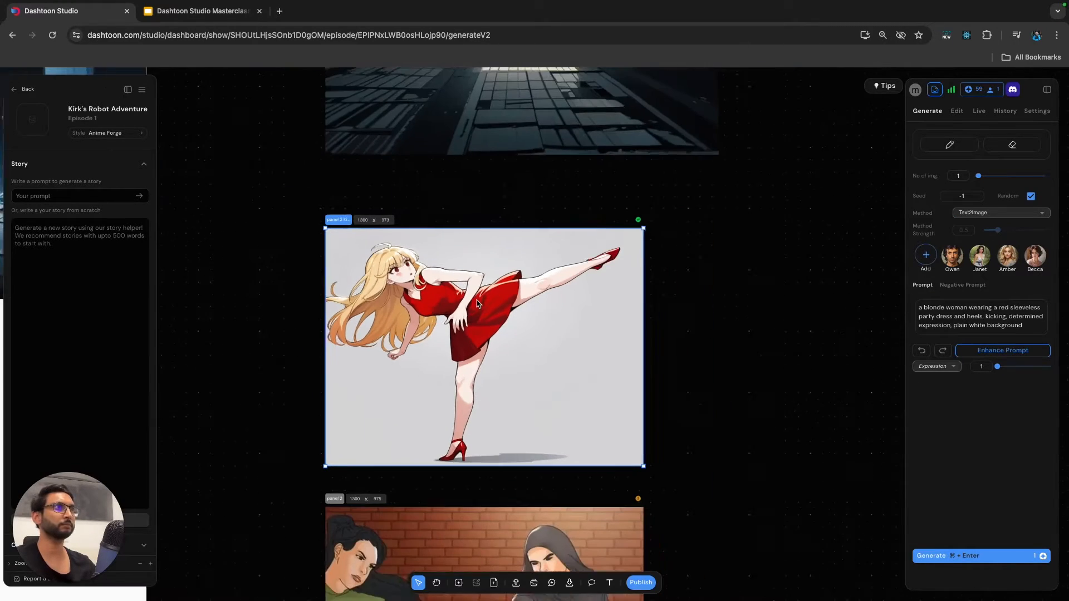
scroll(477, 302, "up", 2)
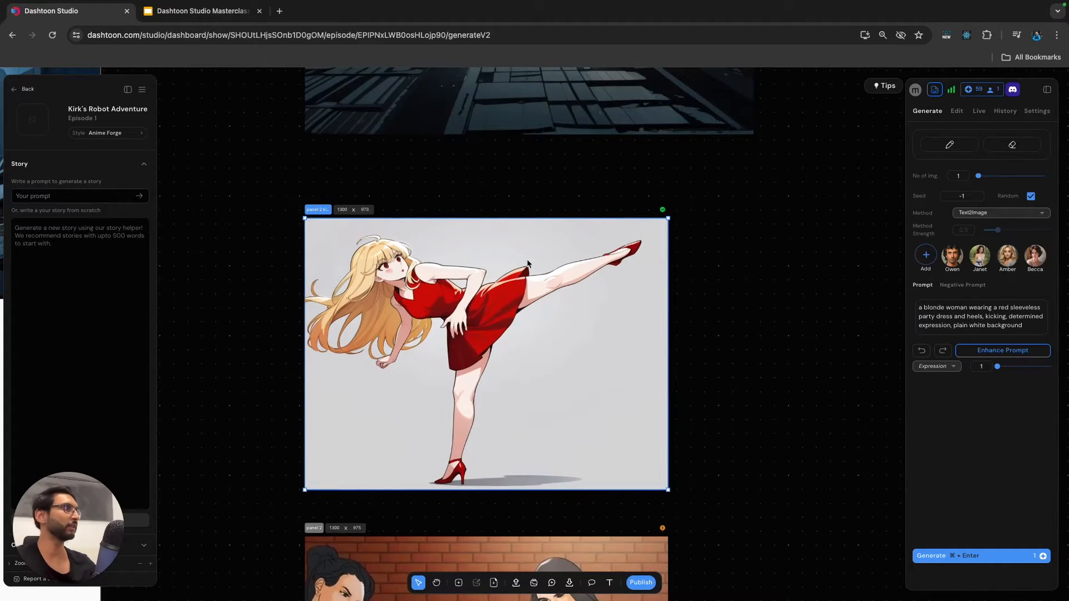
Clear the frame's prompt, add the character Amber, and switch to the image editing tools.
triple_click(958, 320)
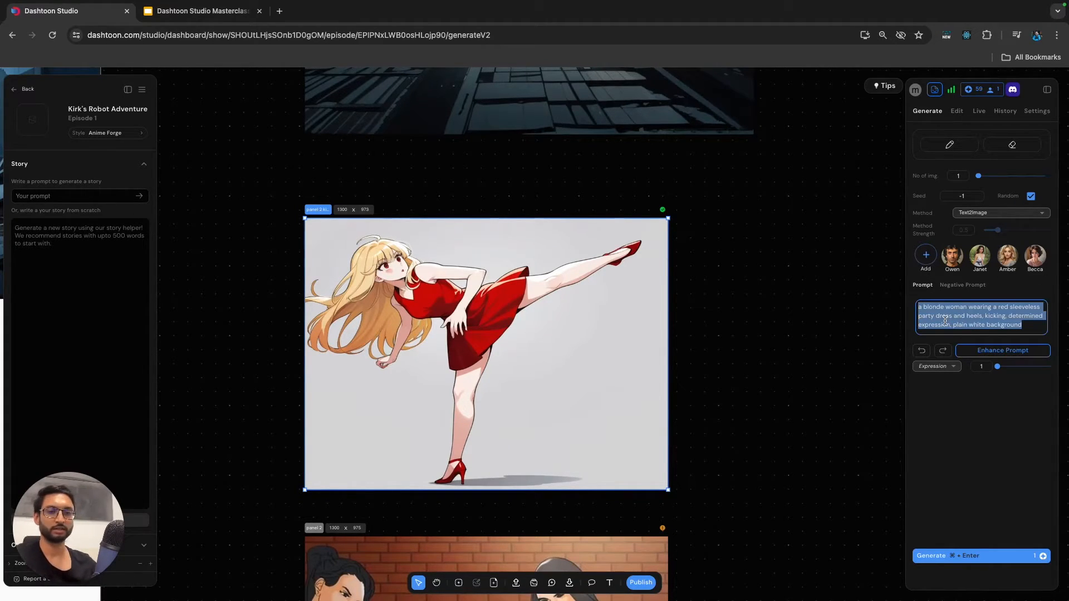
key("BackSpace")
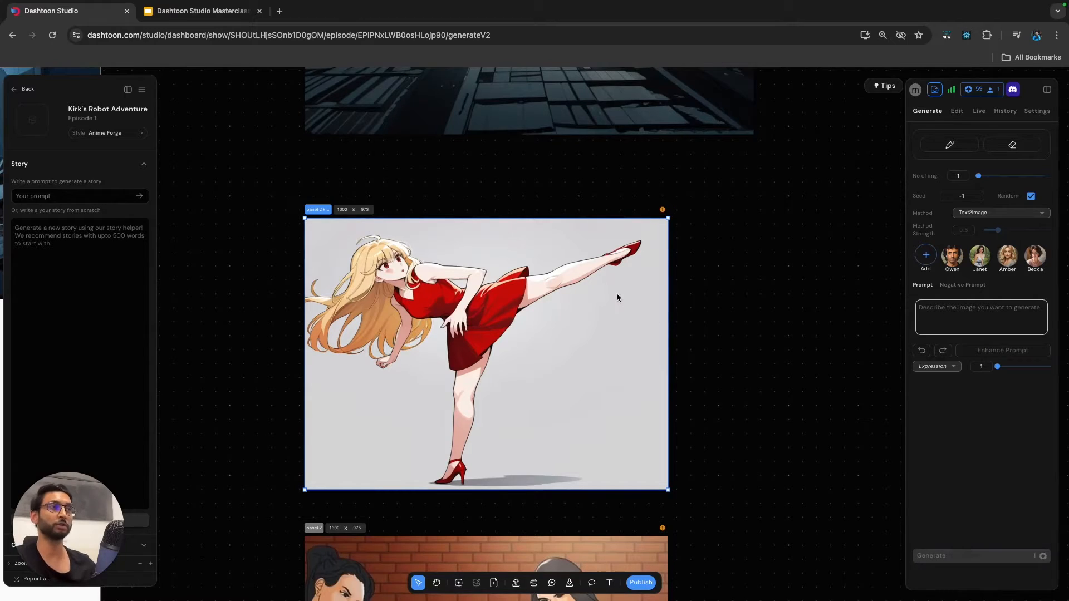
left_click(1007, 256)
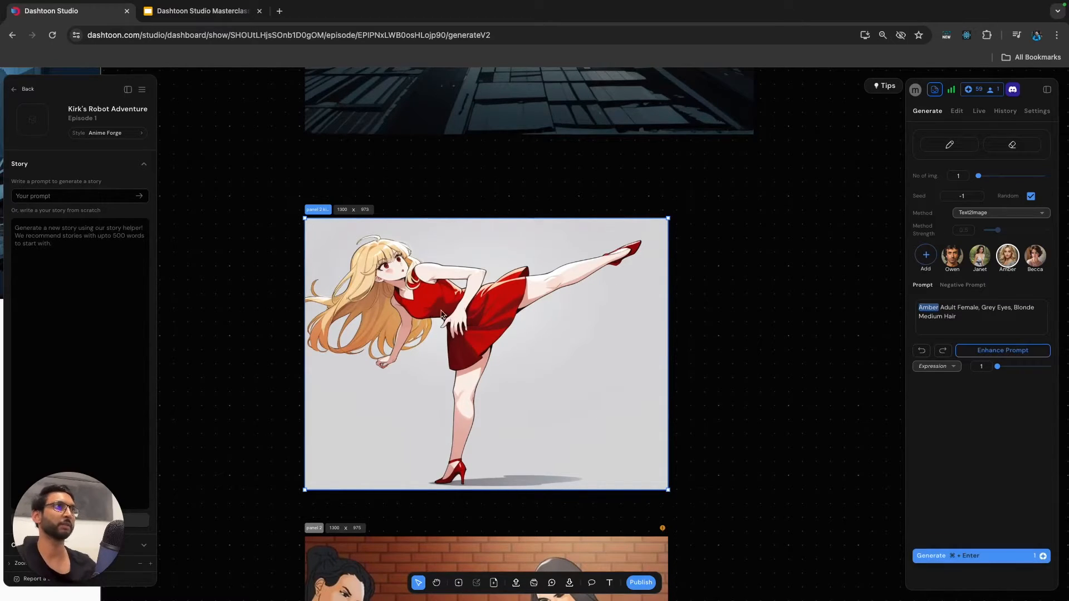
left_click(956, 111)
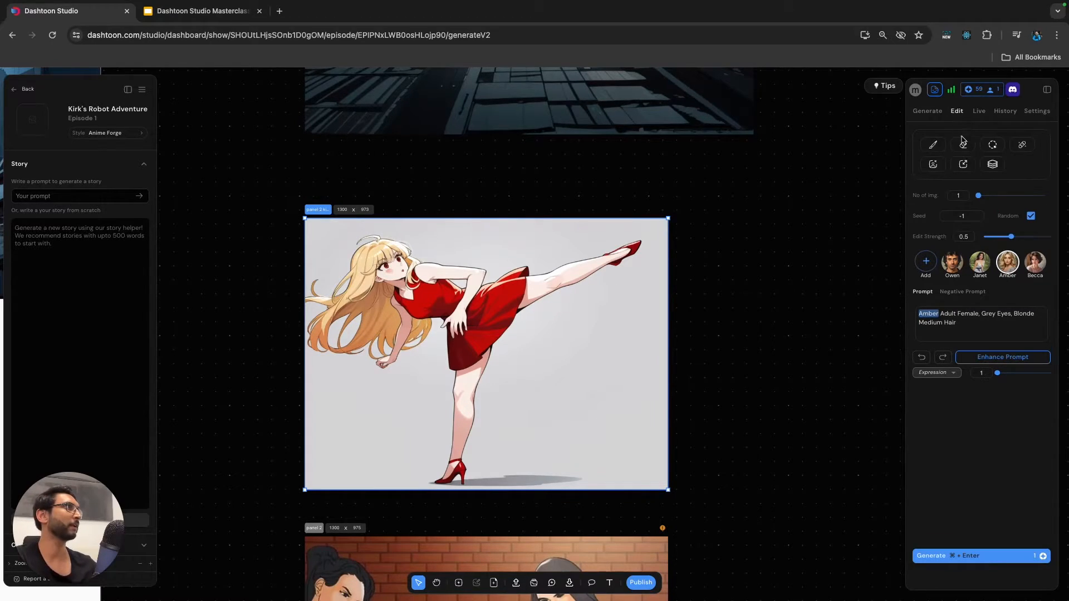
Try masking the woman's face for inpainting with brush width 20 and undo the mask.
left_click(993, 145)
mouse_move(396, 262)
left_mouse_down()
mouse_move(404, 270)
mouse_move(385, 277)
mouse_move(359, 261)
mouse_move(393, 244)
mouse_move(384, 272)
mouse_move(400, 264)
left_mouse_up()
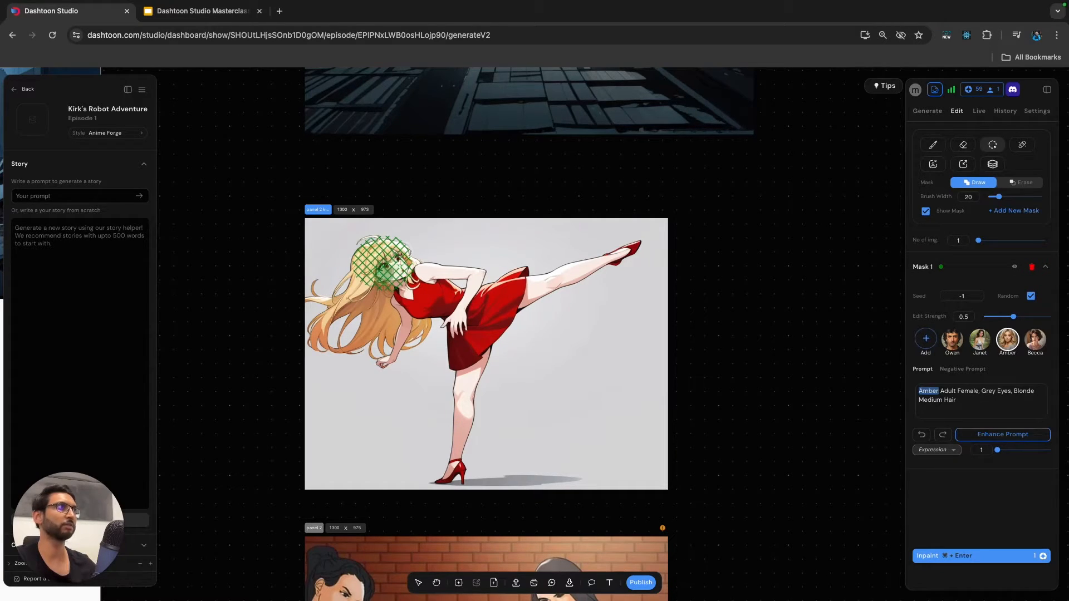
key("super+z")
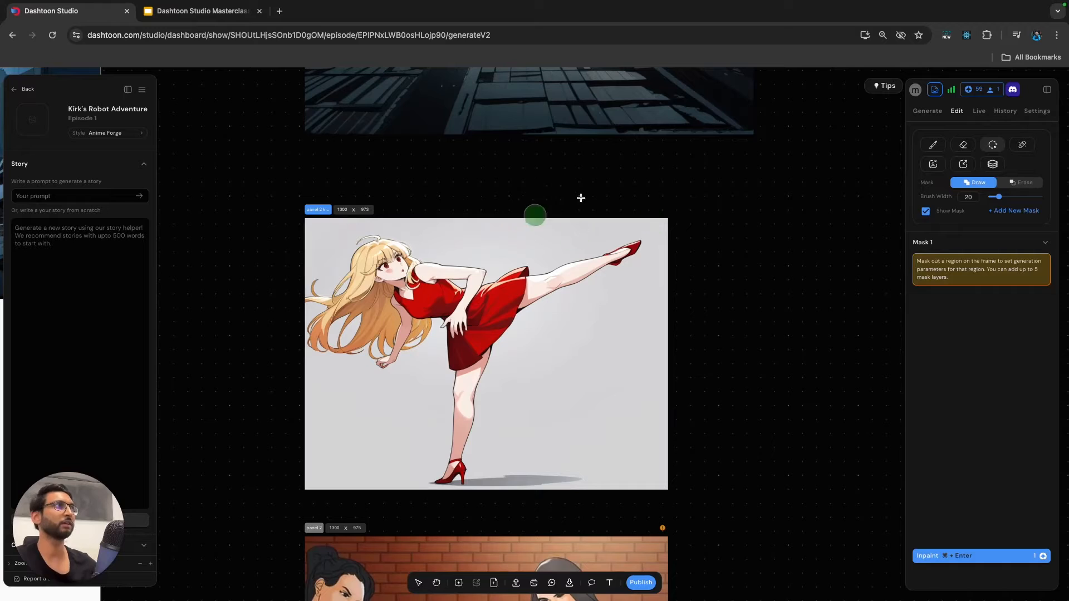
Magic-erase the stray hair strands above the woman's head with a brush width of 10.
left_click(1023, 145)
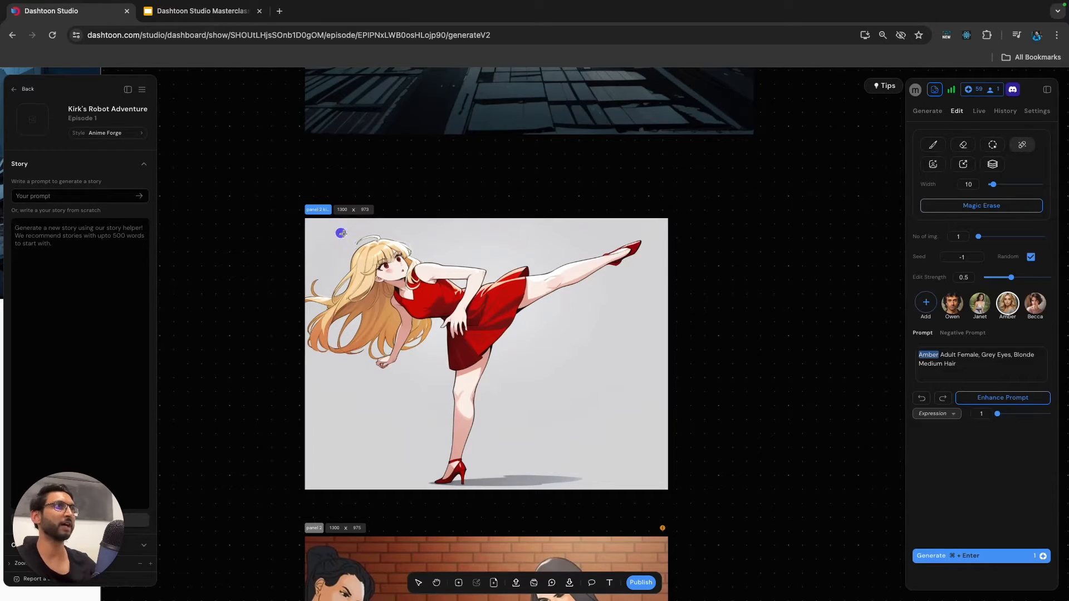
scroll(357, 234, "up", 3)
mouse_move(356, 243)
left_mouse_down()
mouse_move(396, 232)
mouse_move(359, 262)
left_mouse_up()
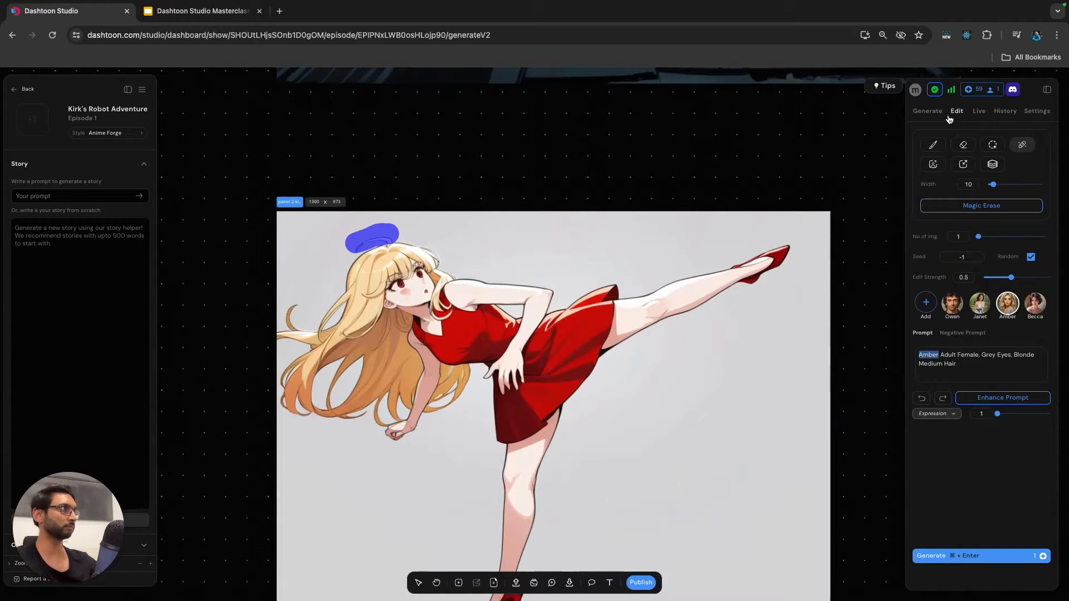
left_click(980, 209)
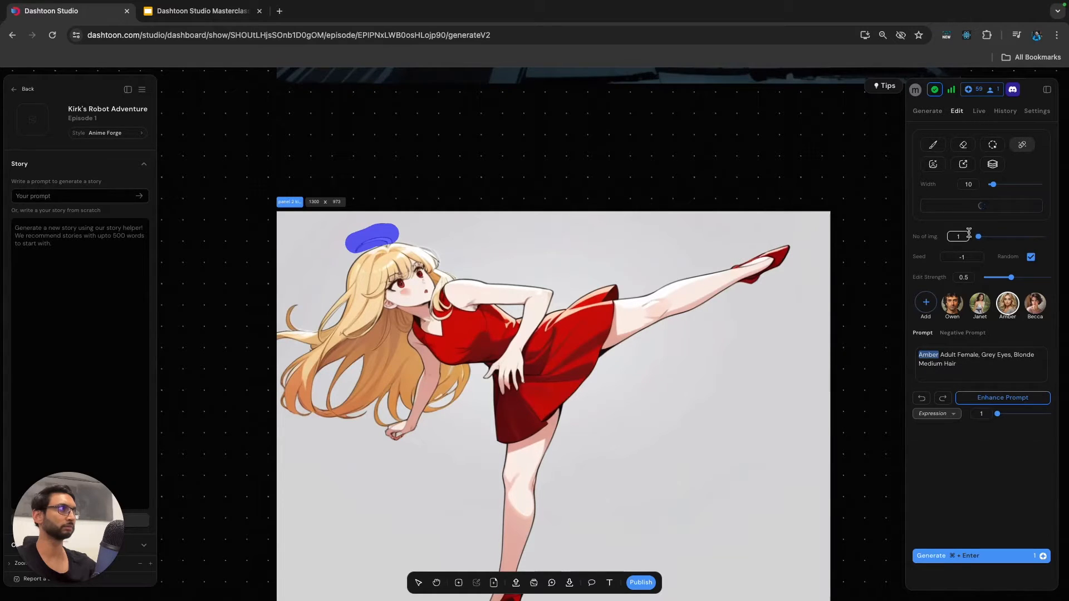
Apply the magic-erase result and paint an inpainting mask over the woman's face with brush width 20.
left_click(1023, 356)
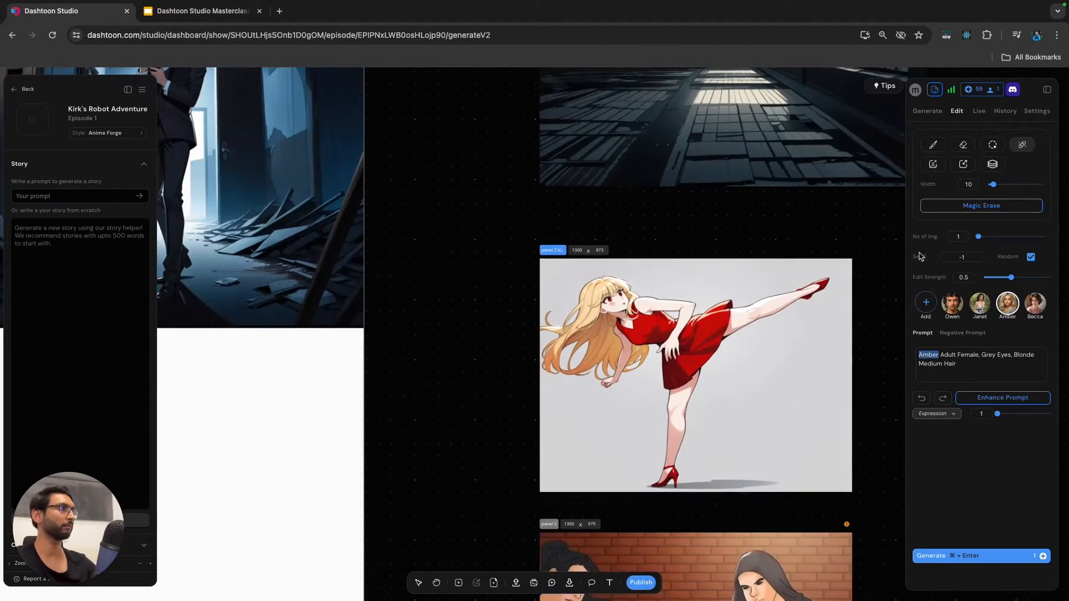
left_click(993, 144)
mouse_move(602, 293)
left_mouse_down()
mouse_move(621, 306)
mouse_move(612, 286)
mouse_move(626, 287)
left_mouse_up()
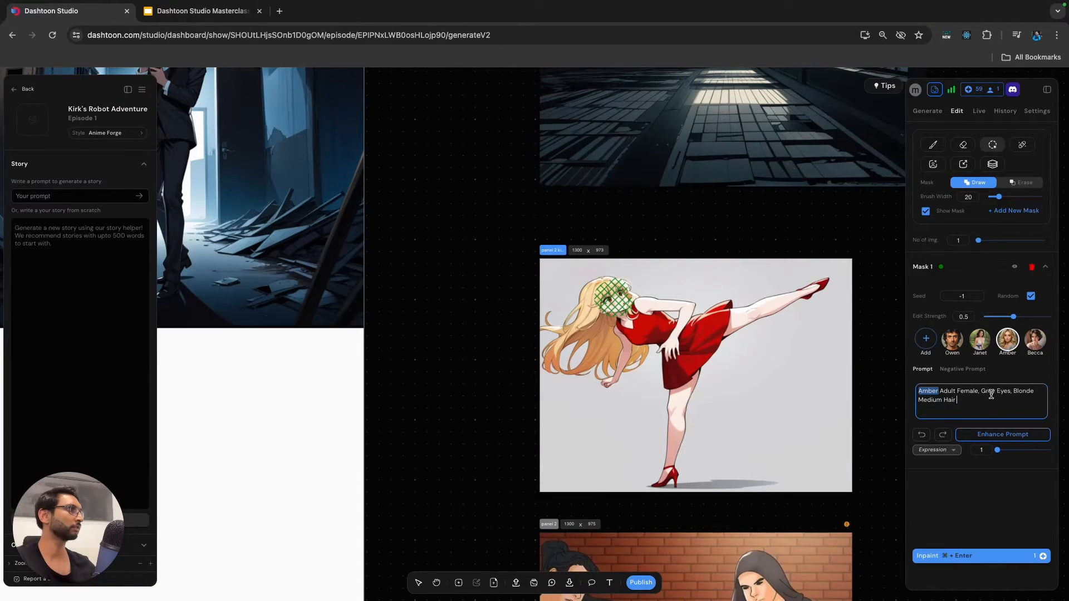
Remove "Grey Eyes" from the mask prompt, leaving "Amber Adult Female, Blonde Medium Hair", and inpaint the face.
scroll(638, 304, "up", 5)
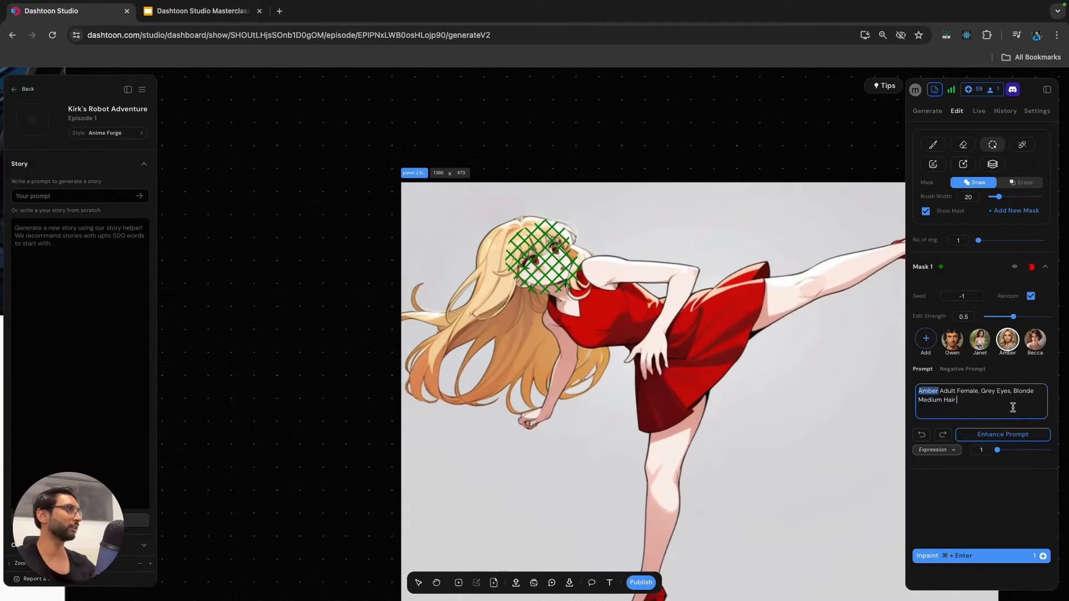
double_click(989, 392)
key("BackSpace")
key("BackSpace")
double_click(989, 392)
key("BackSpace")
key("BackSpace")
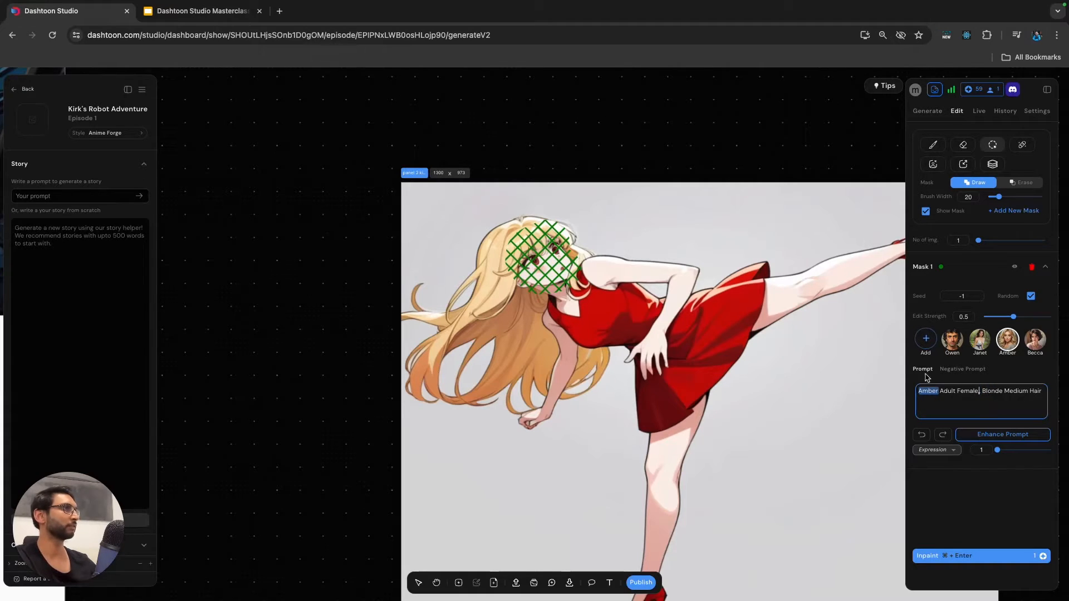
key("BackSpace")
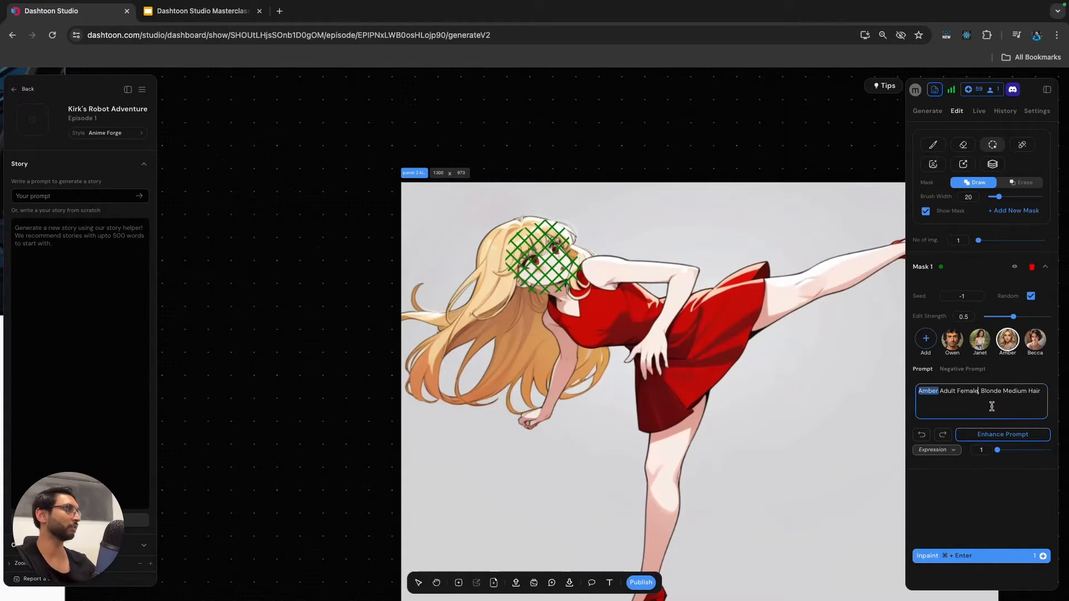
type(",")
left_click(950, 392)
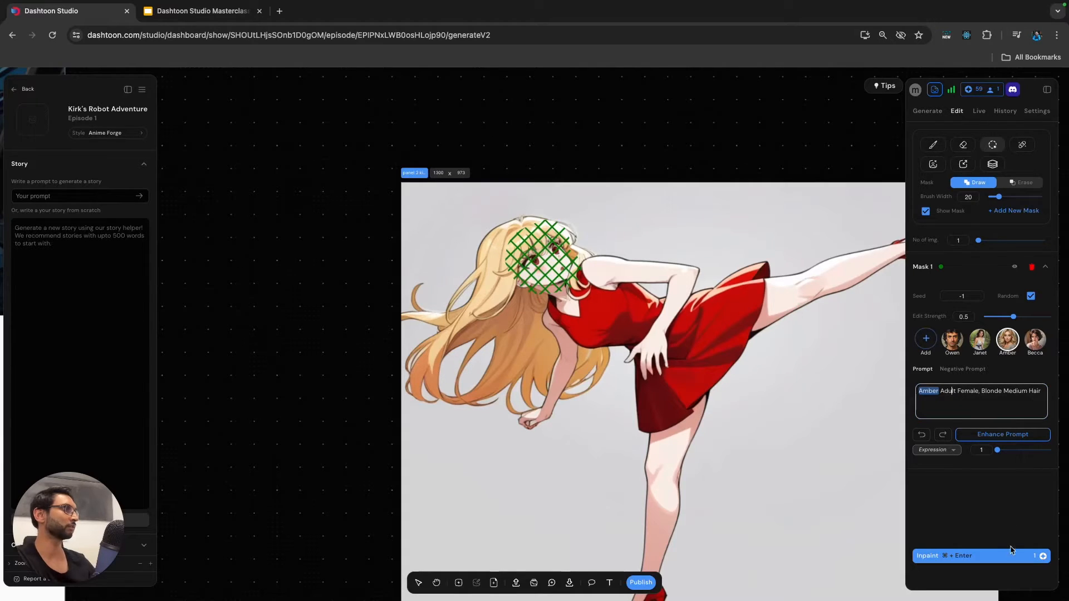
left_click(995, 557)
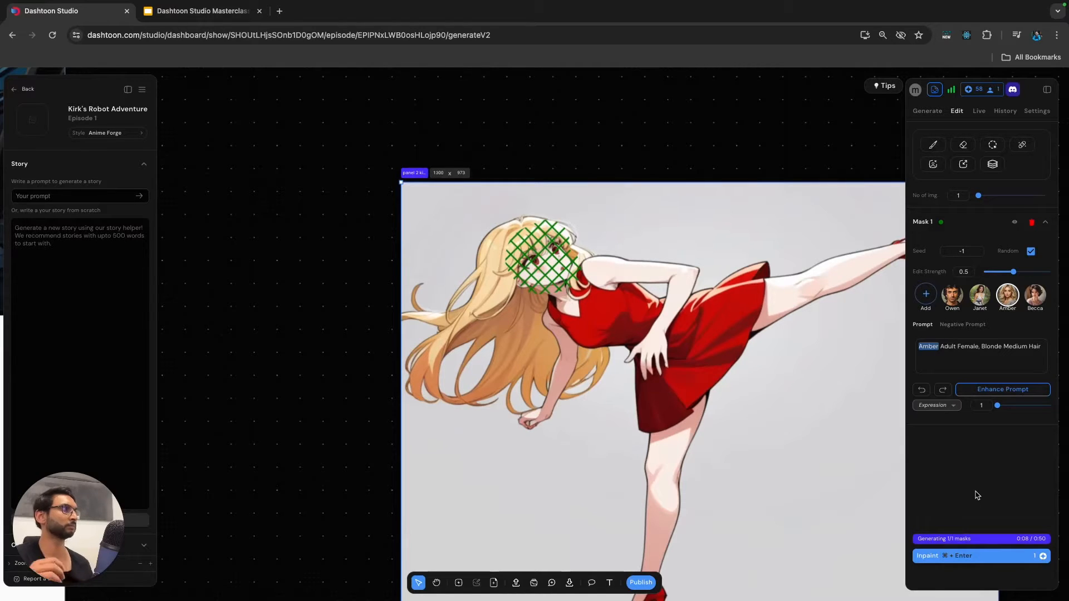
Consult the Panel 2 prompts in the Google Slides deck, append "determined expression" to the mask prompt in Dashtoon Studio, and inpaint again.
left_click(200, 11)
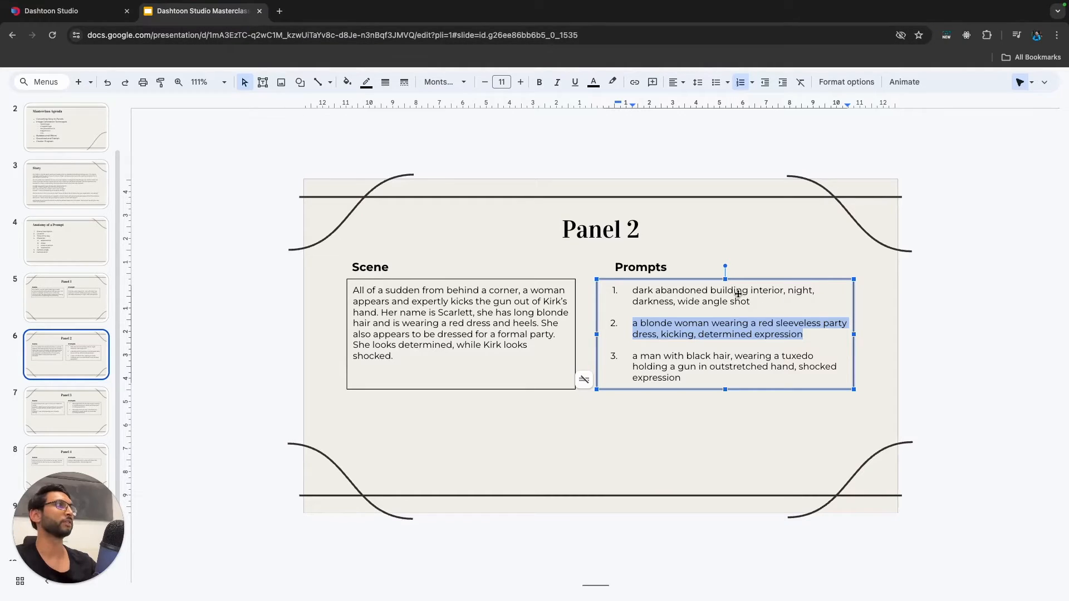
left_click(51, 11)
left_click(1043, 348)
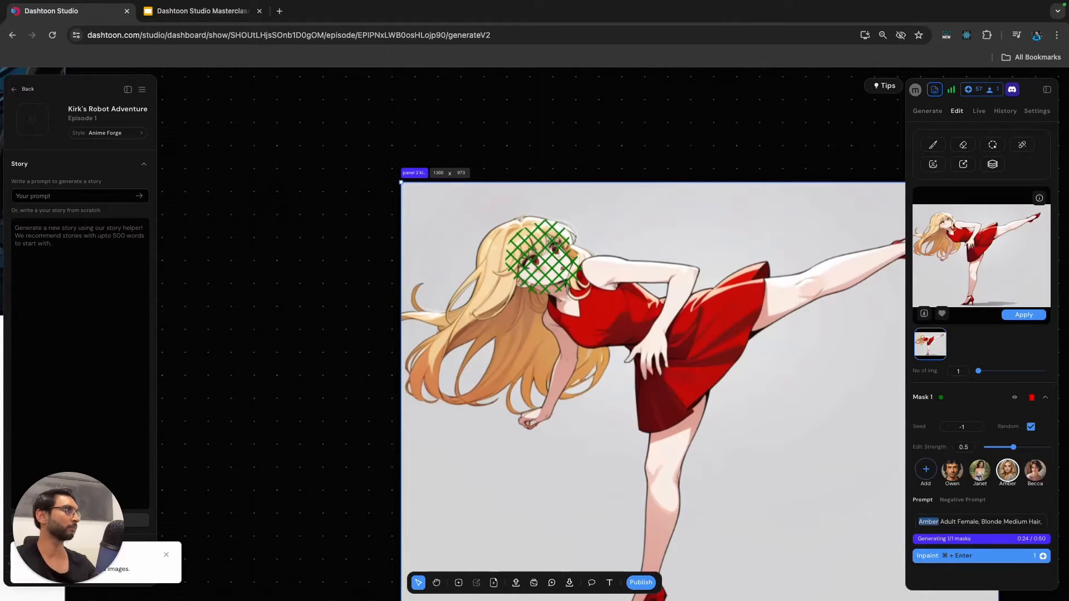
Examine the woman's inpainted face, eyes and expression closely in the result preview.
scroll(946, 221, "up", 5)
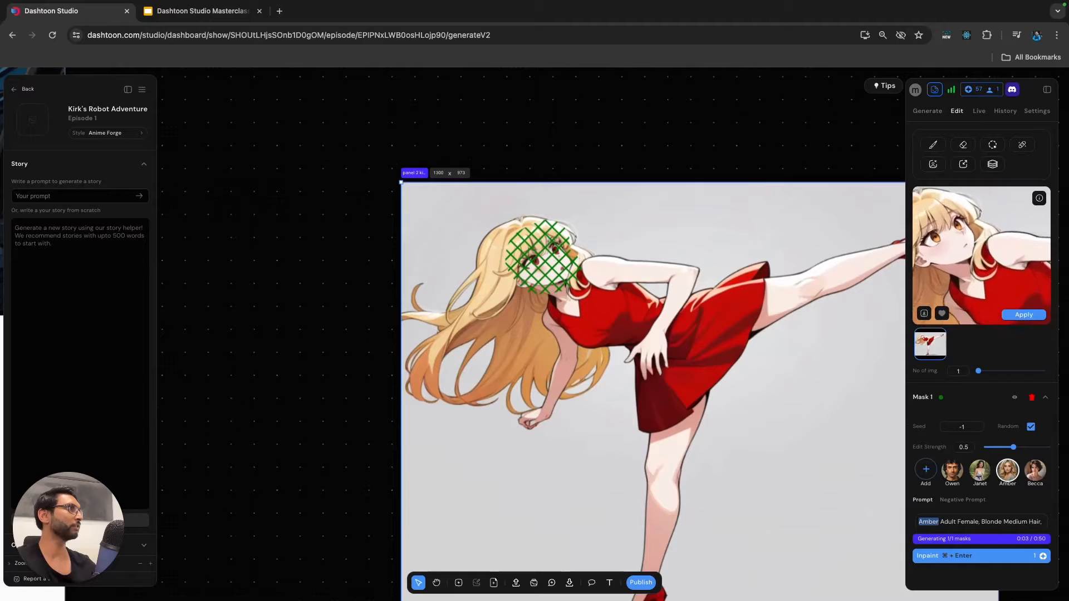
scroll(982, 256, "down", 5)
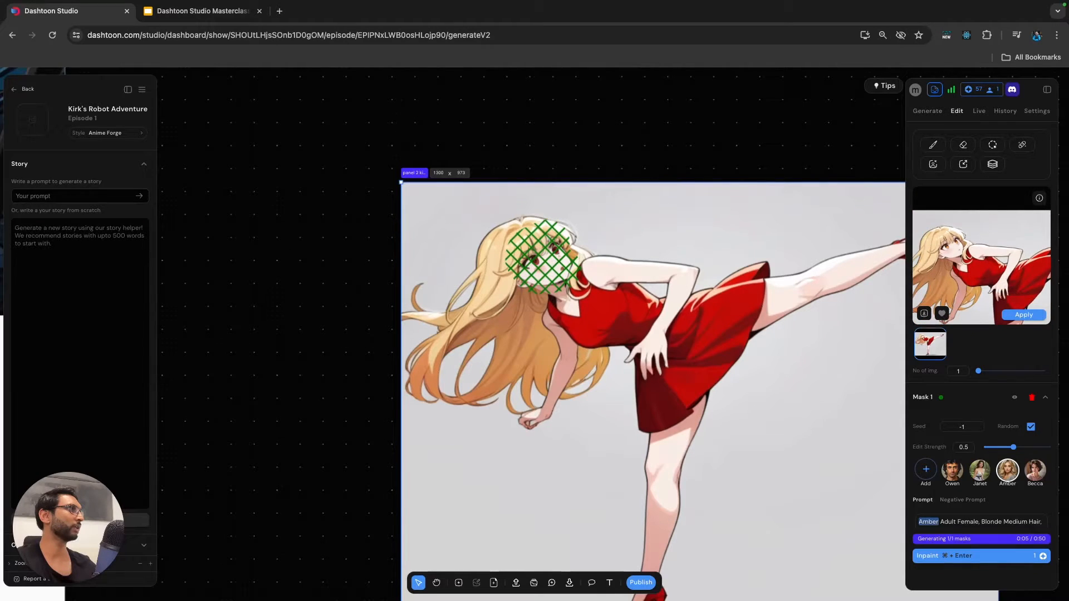
scroll(981, 256, "up", 5)
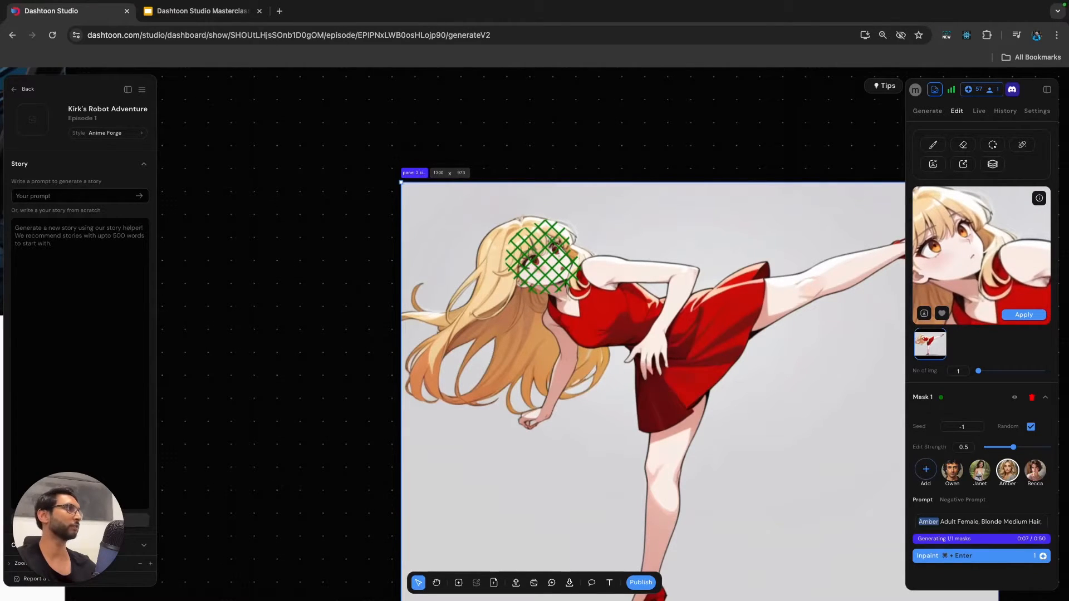
scroll(981, 255, "down", 5)
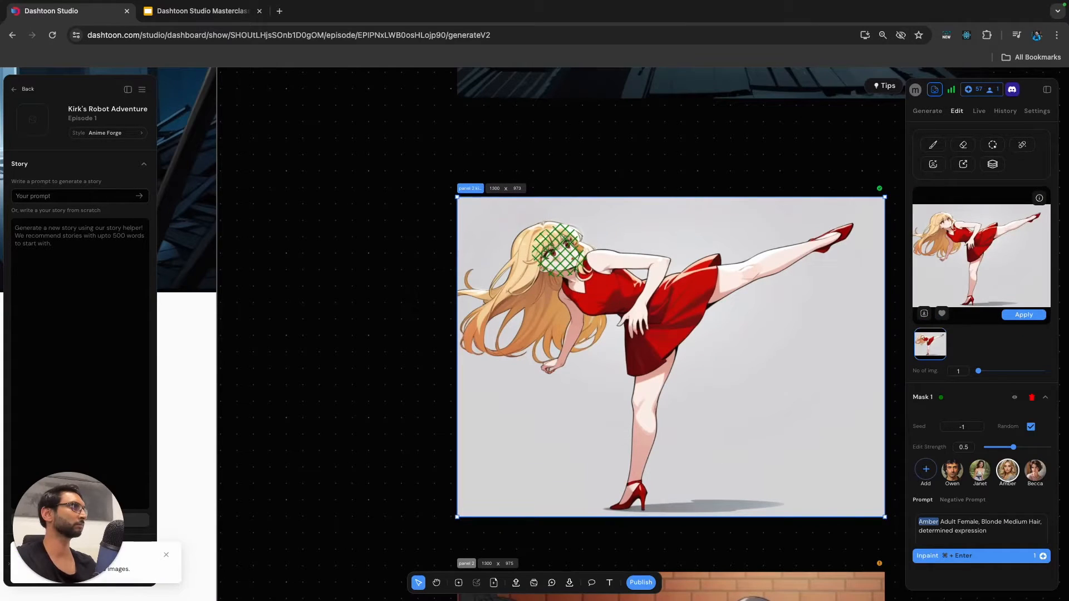
scroll(981, 256, "up", 6)
scroll(981, 255, "down", 3)
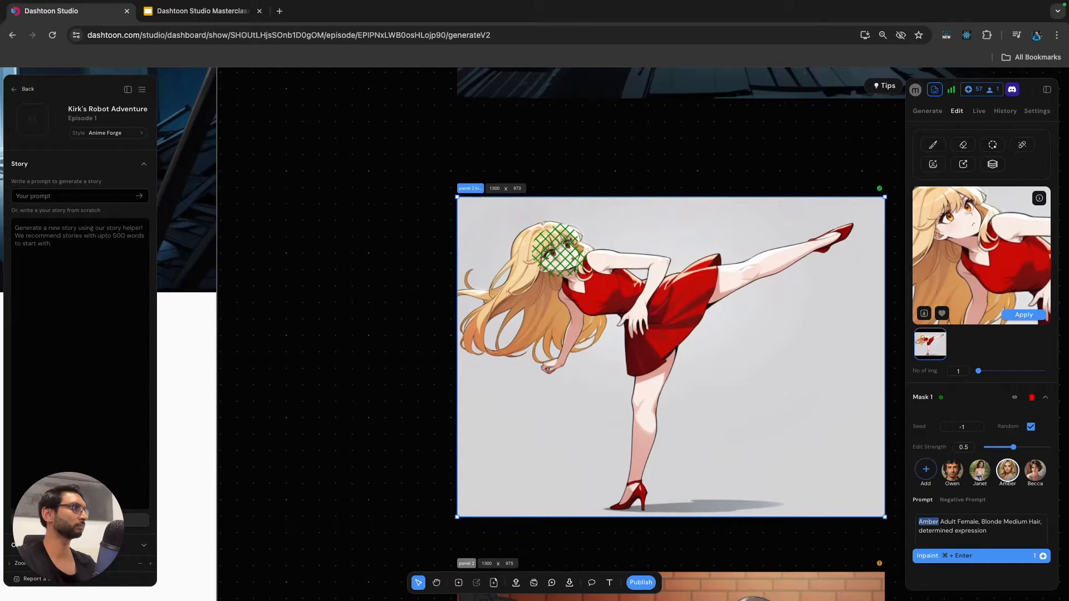
scroll(981, 338, "down", 2)
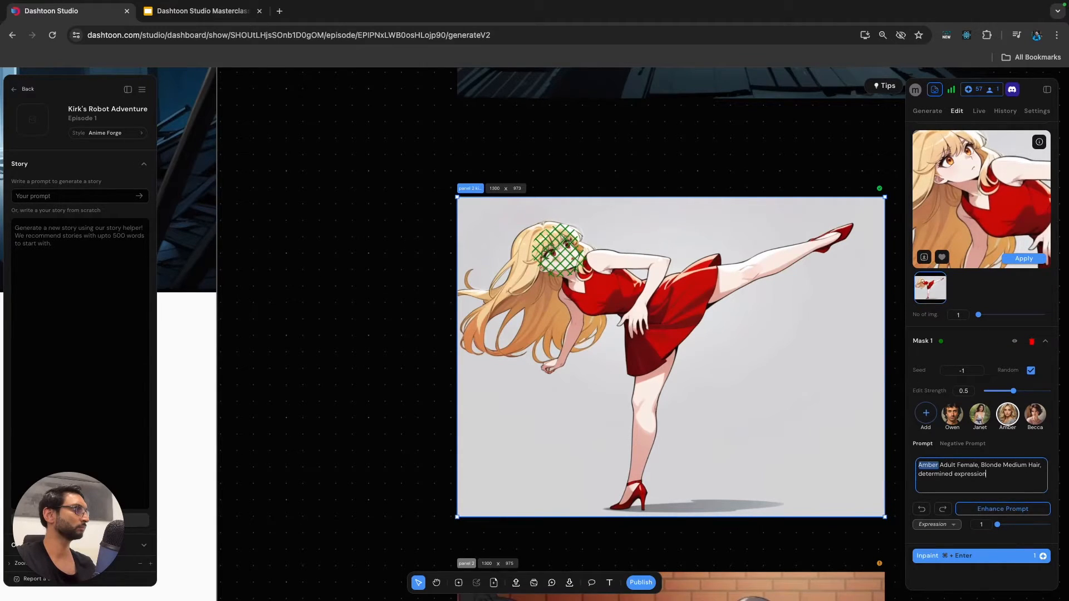
scroll(981, 338, "up", 1)
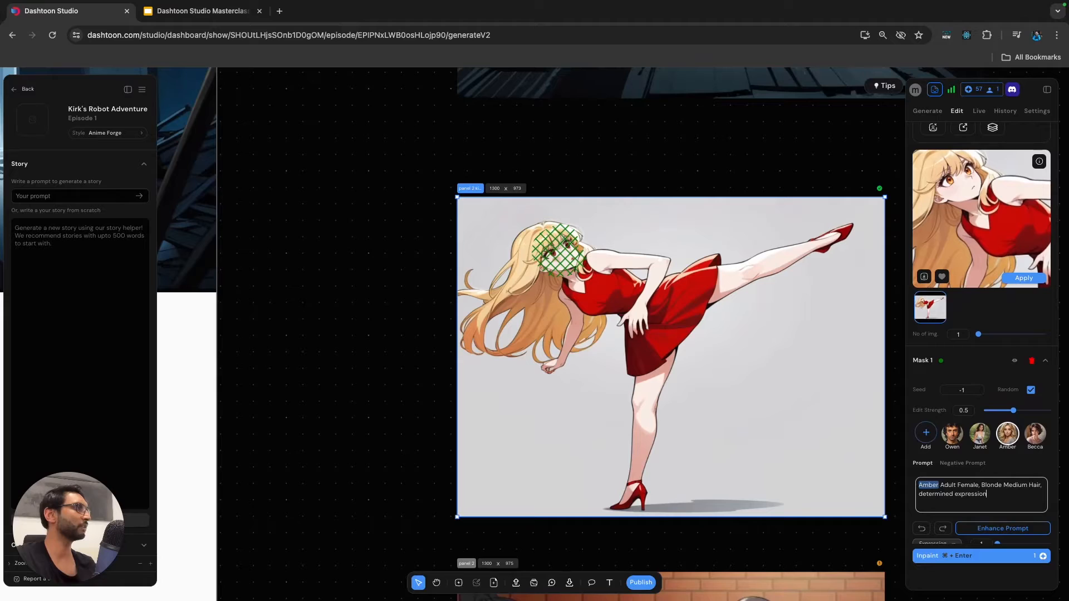
Reword the end of the mask prompt as "(determined, stern expression:1.2)" and inpaint the face again.
scroll(981, 334, "down", 1)
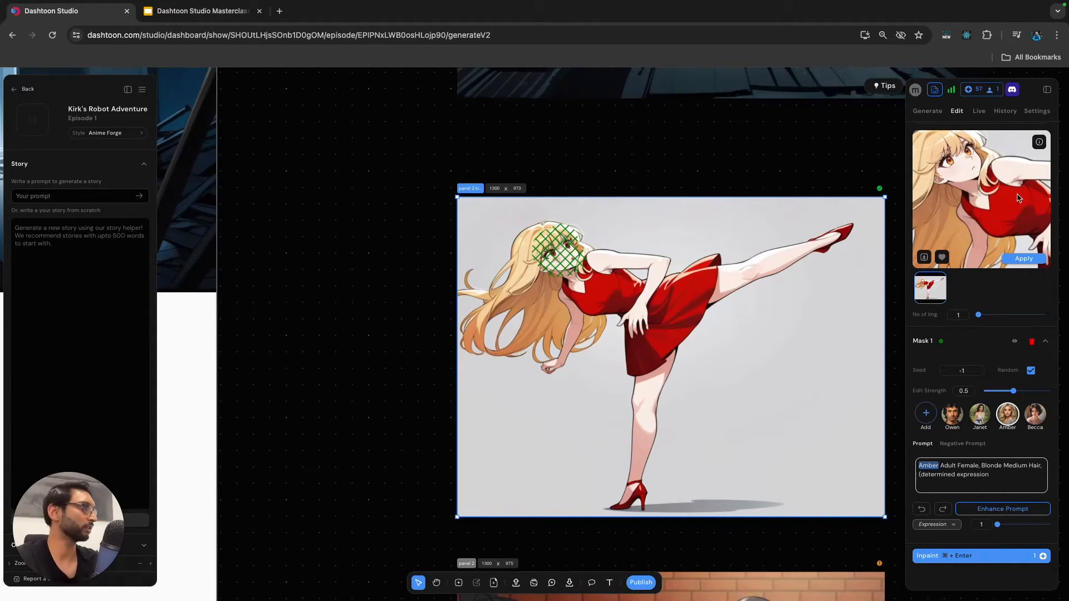
type("(")
left_click(1011, 475)
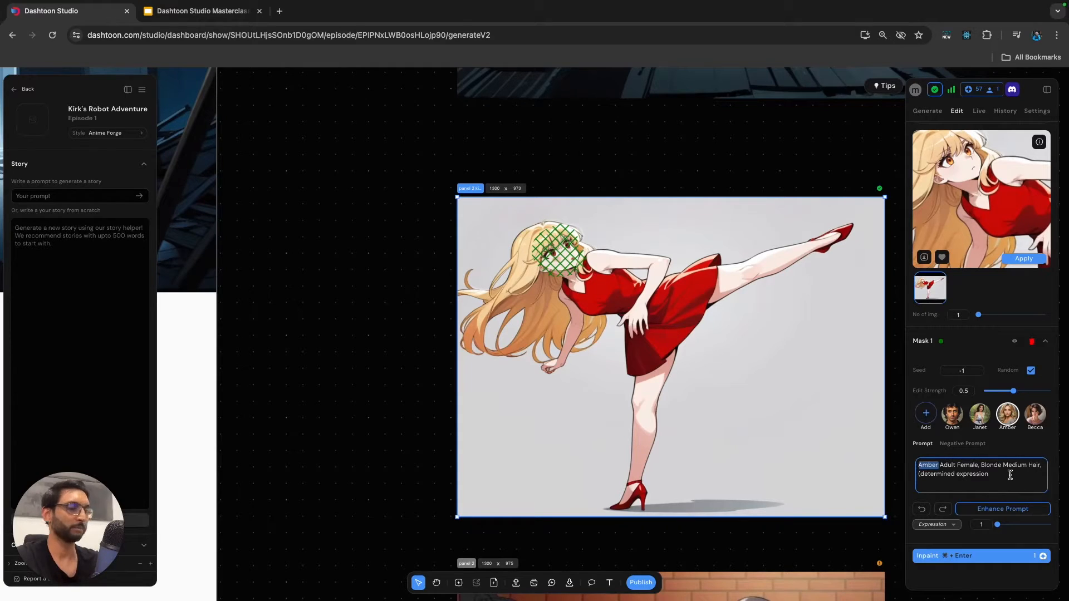
type(")")
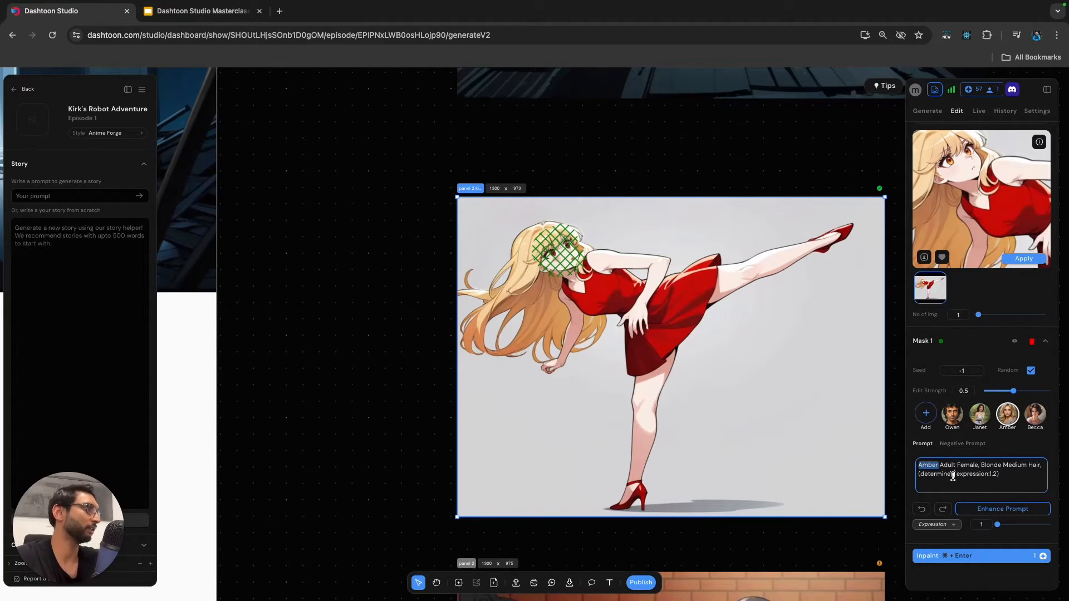
type(", stern")
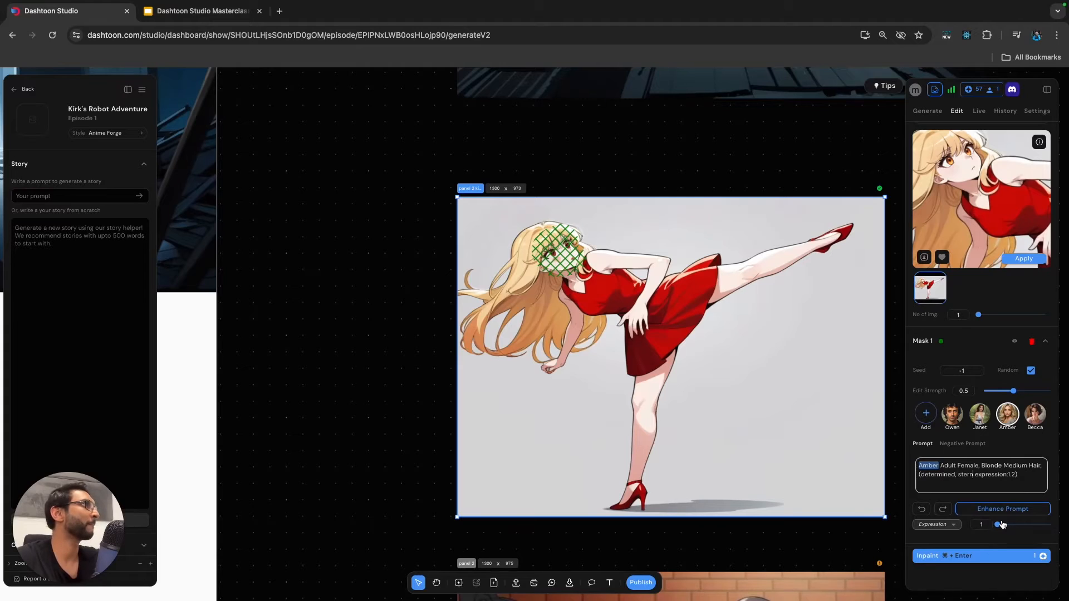
left_click(986, 557)
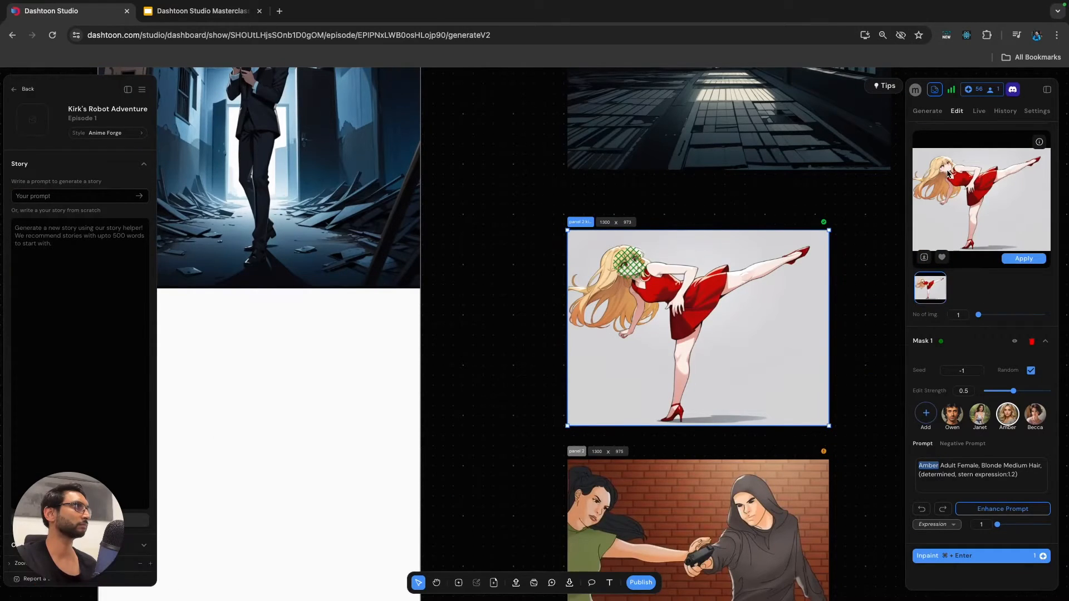
Inspect the woman's face in the new inpainting result and apply it to the frame.
scroll(948, 174, "up", 5)
left_click_drag(947, 182, 990, 97)
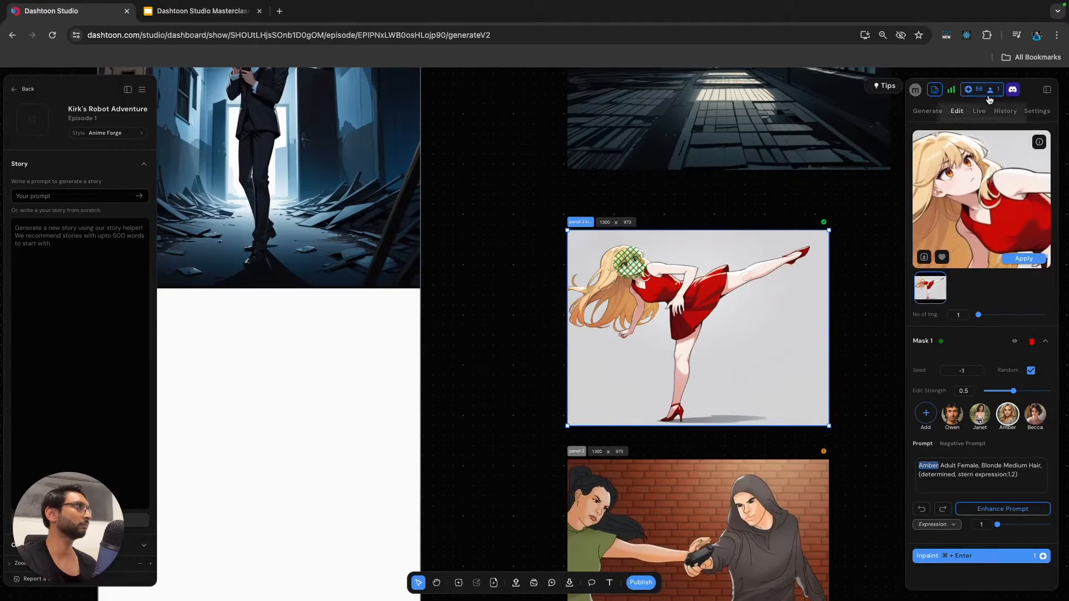
left_click(1014, 258)
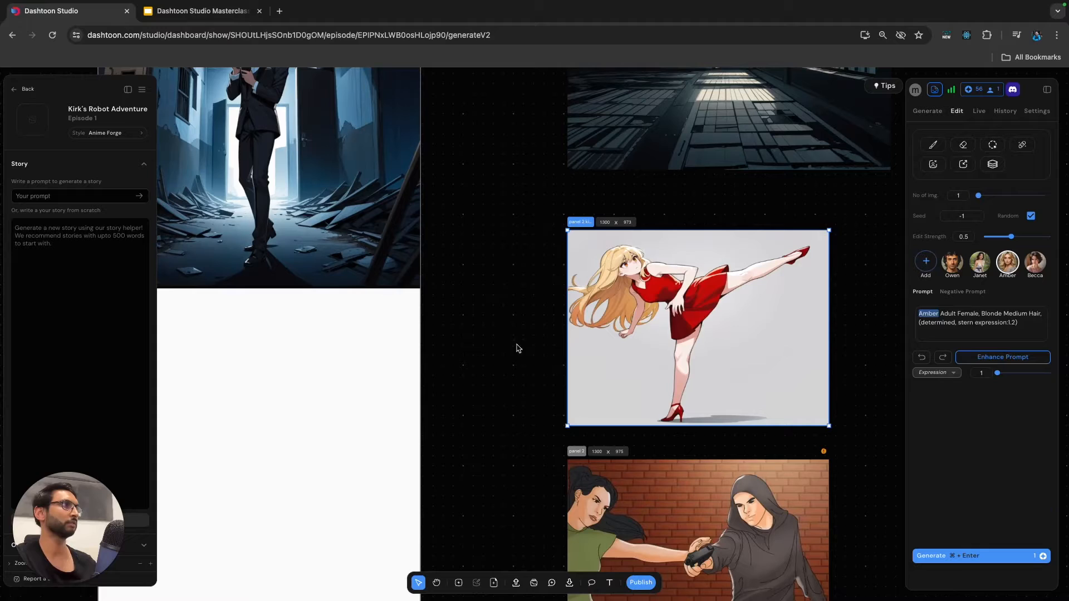
Remove the grey background behind the kicking woman and apply the cutout to the frame.
scroll(581, 225, "right", 3)
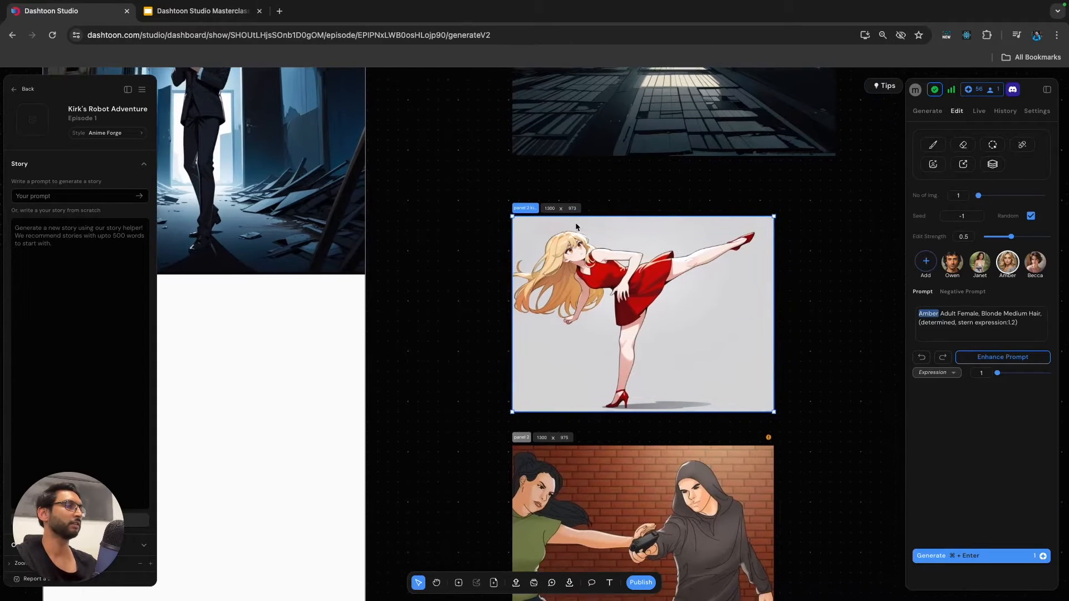
left_click(934, 165)
left_click(964, 186)
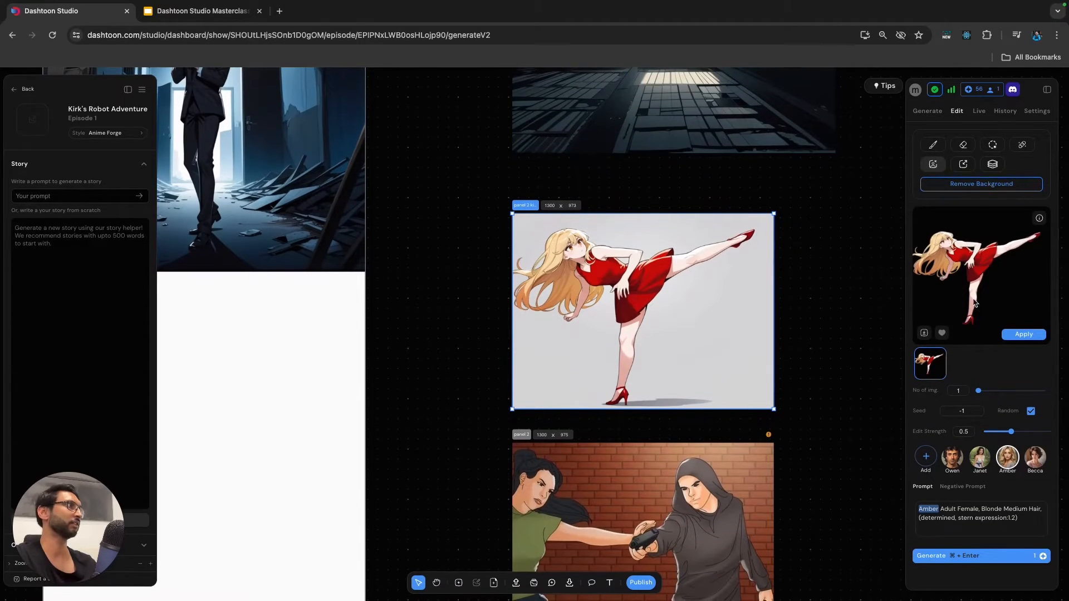
left_click(1023, 334)
Pull the kicking woman's cutout out of its frame and place it on the empty canvas beside it.
scroll(657, 318, "down", 3)
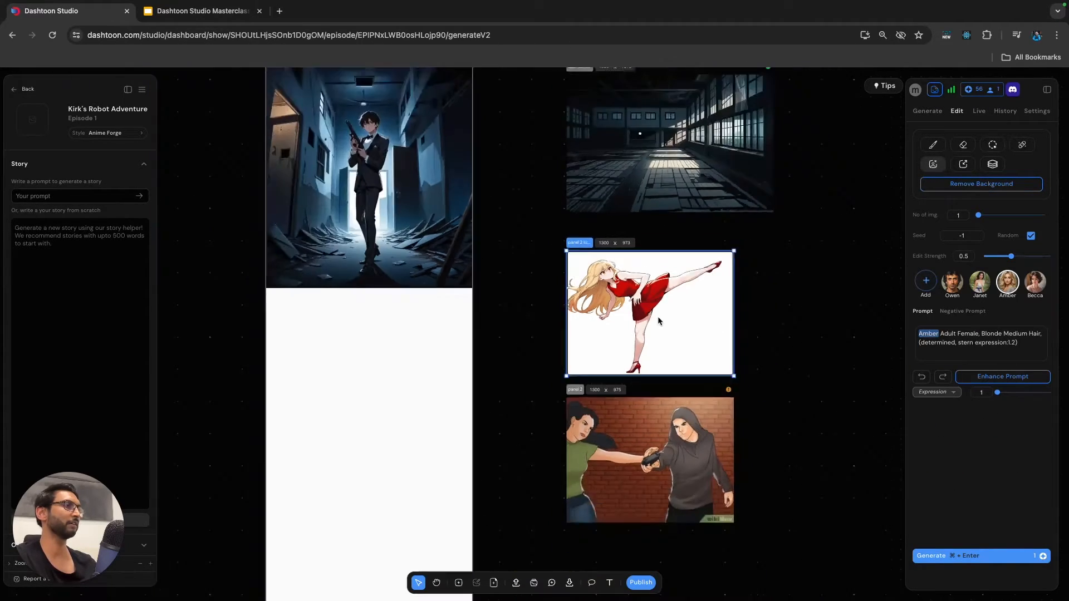
scroll(658, 319, "down", 3)
scroll(652, 287, "up", 3)
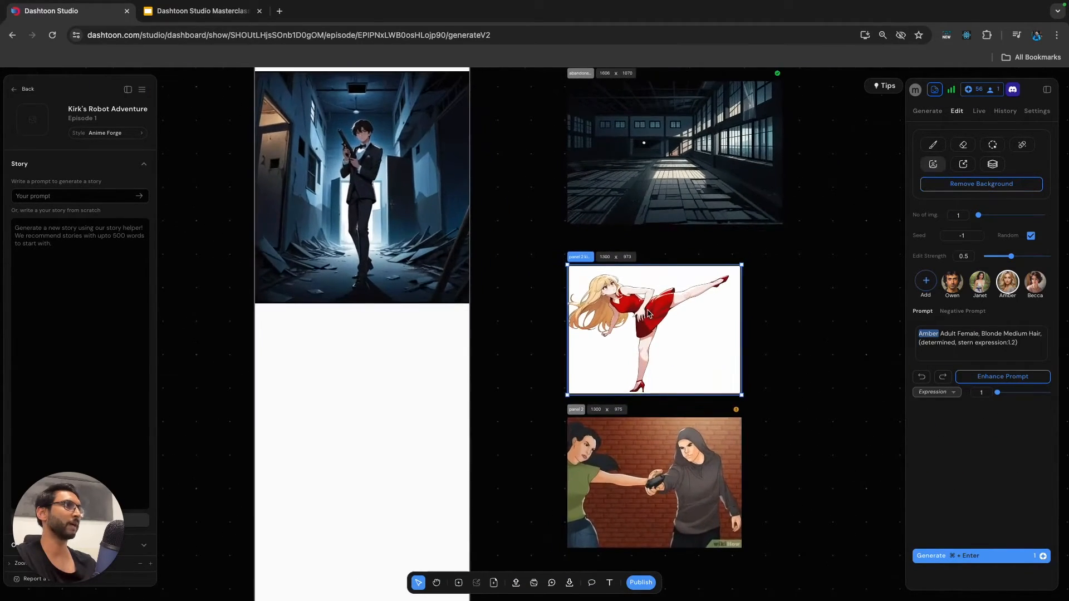
left_click_drag(644, 320, 645, 323)
double_click(650, 319)
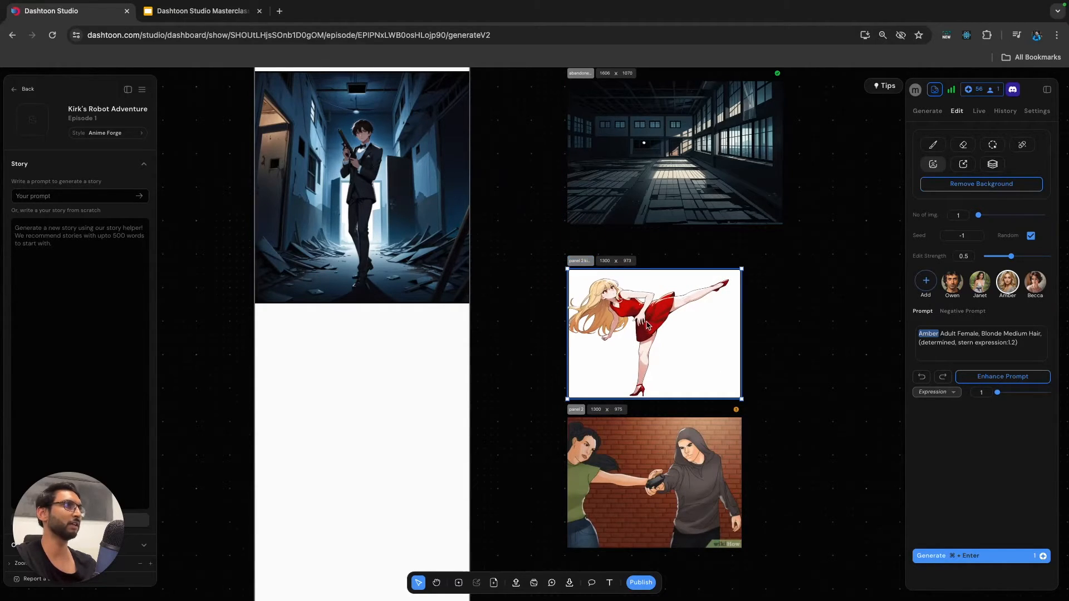
left_click_drag(645, 323, 852, 311)
scroll(786, 308, "right", 3)
scroll(784, 308, "left", 2)
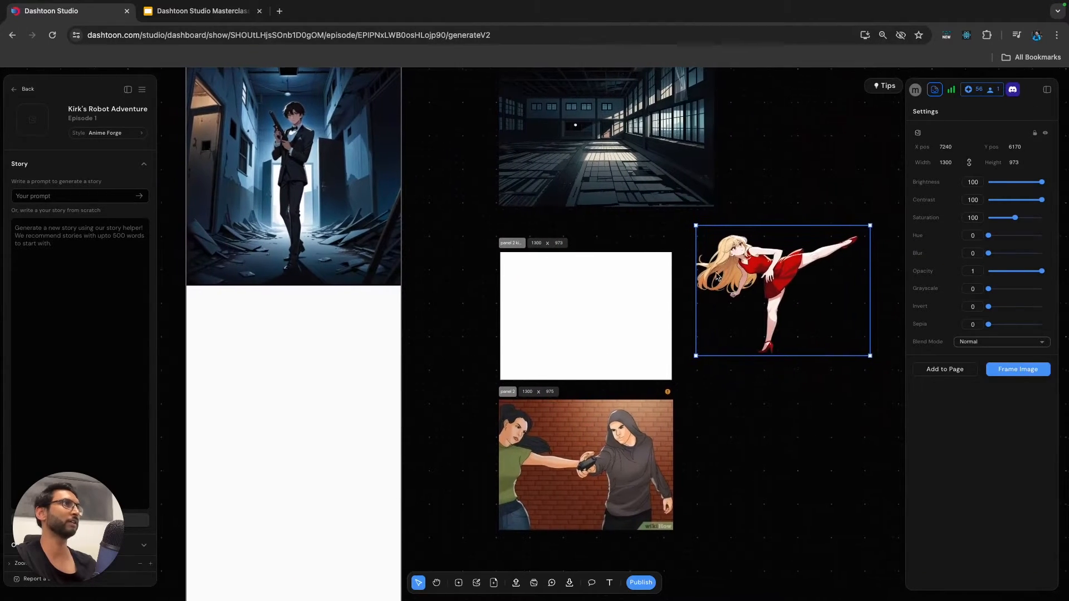
Segment the Panel 2 reference image of the hooded man pointing a gun.
scroll(724, 323, "down", 3)
left_click(601, 350)
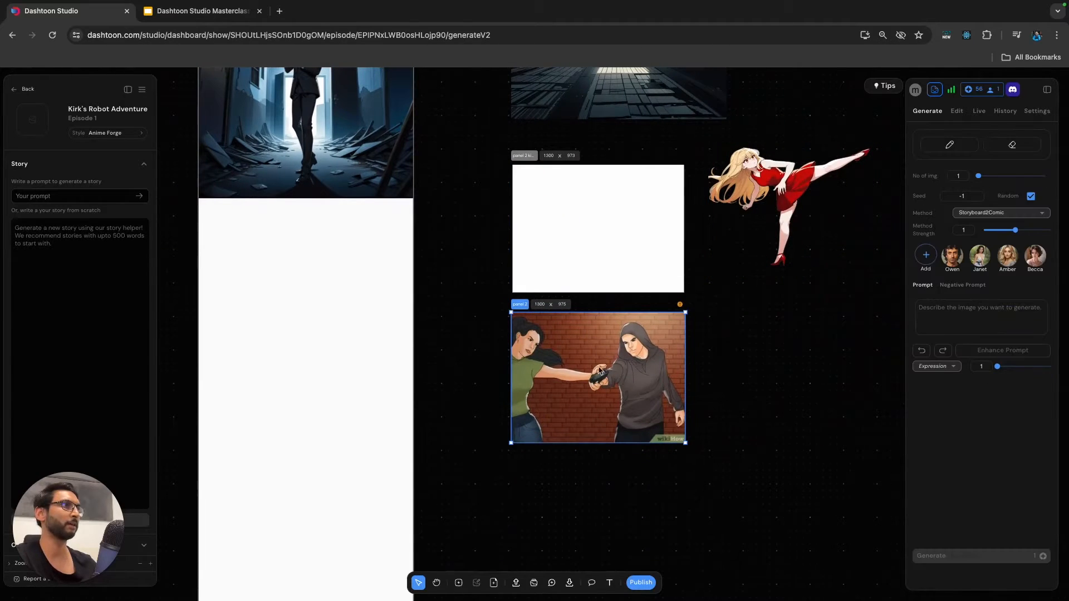
scroll(607, 353, "up", 3)
scroll(616, 355, "down", 1)
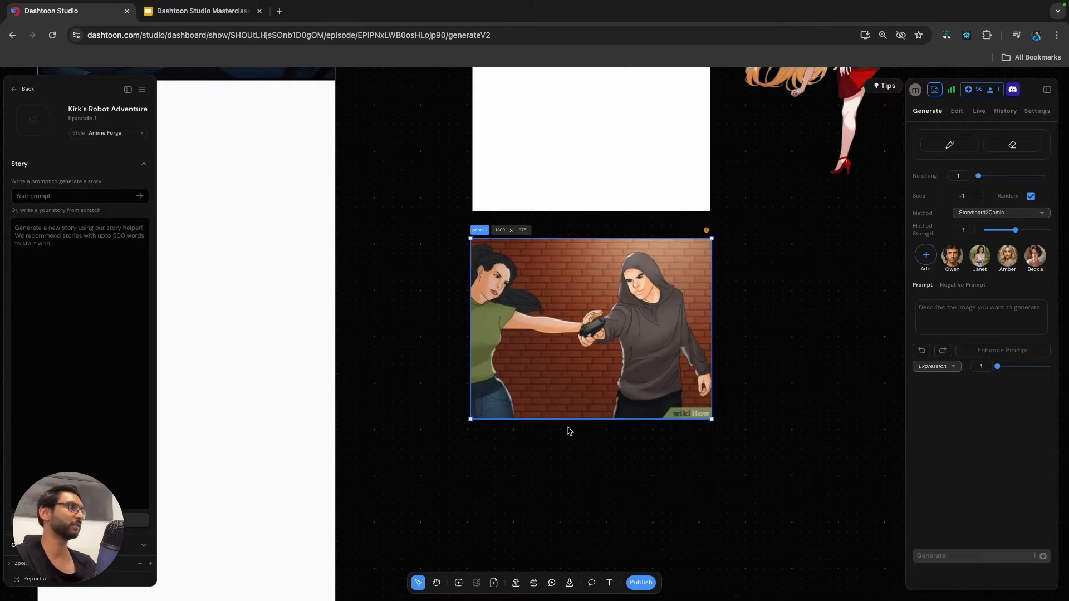
left_click(956, 112)
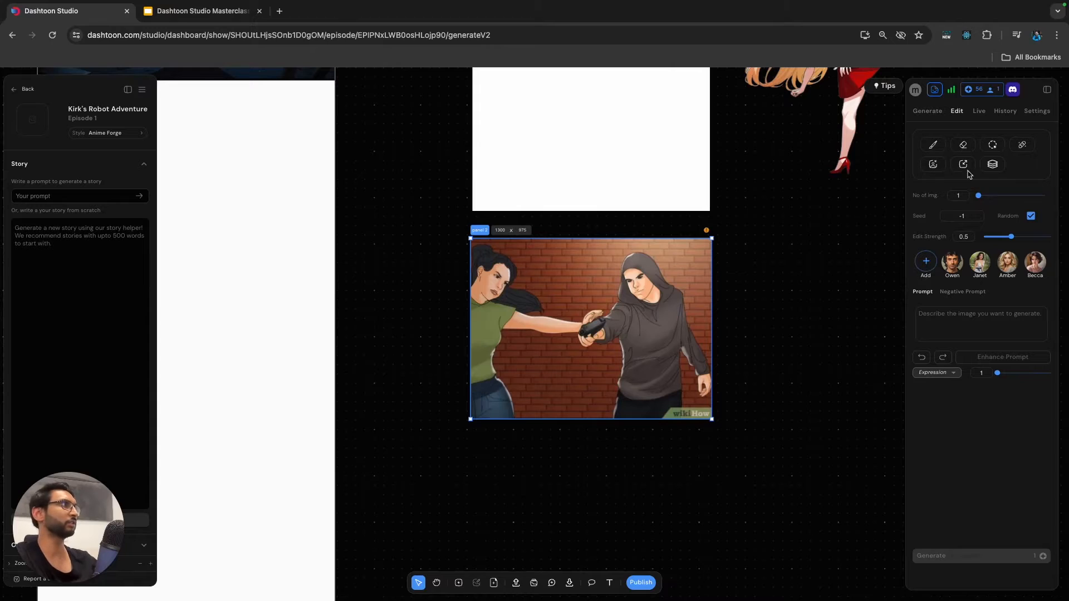
left_click(993, 165)
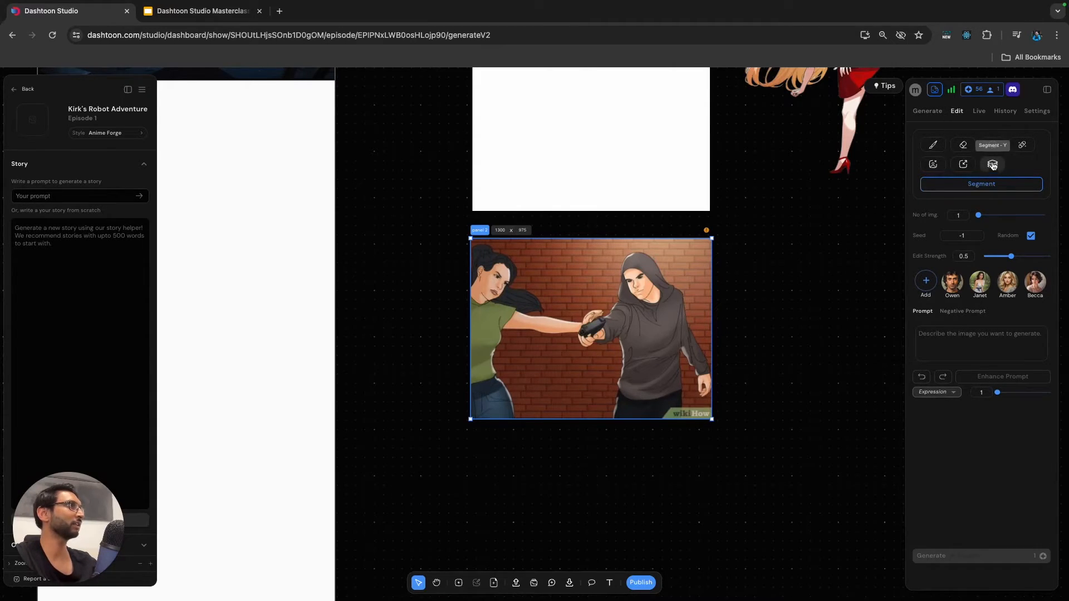
left_click(982, 185)
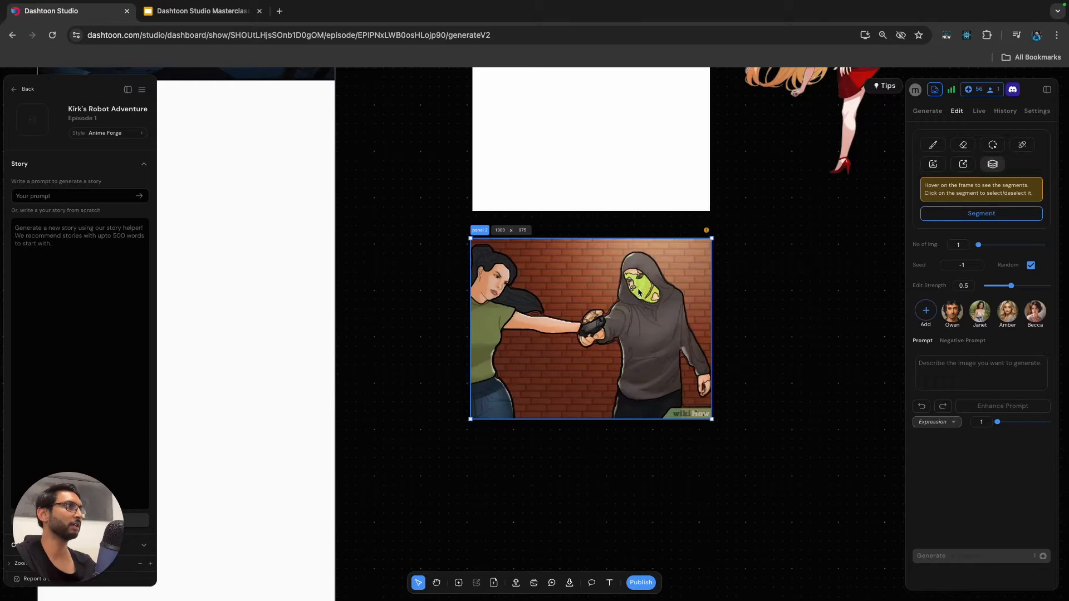
Select all segments of the hooded man, including his face, hoodie, trousers, both hands and the gun.
left_click(659, 331)
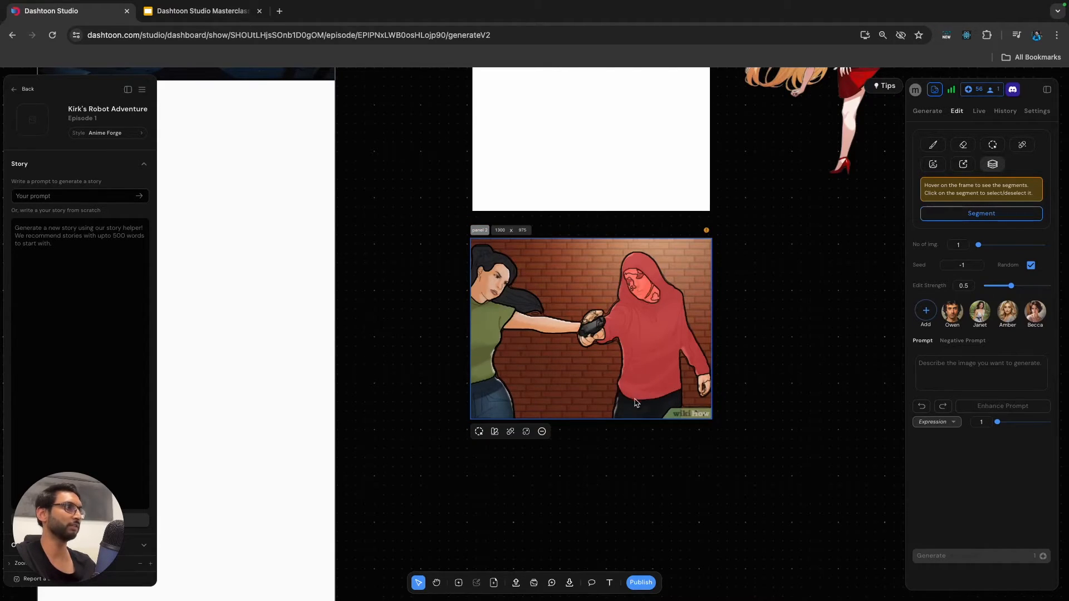
left_click(638, 403)
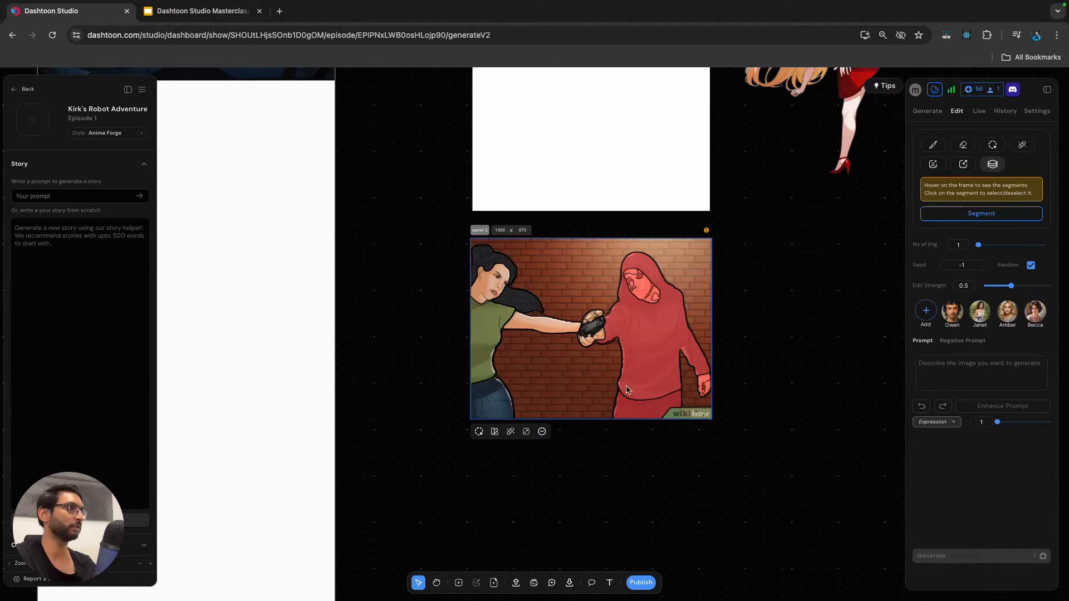
left_click(595, 332)
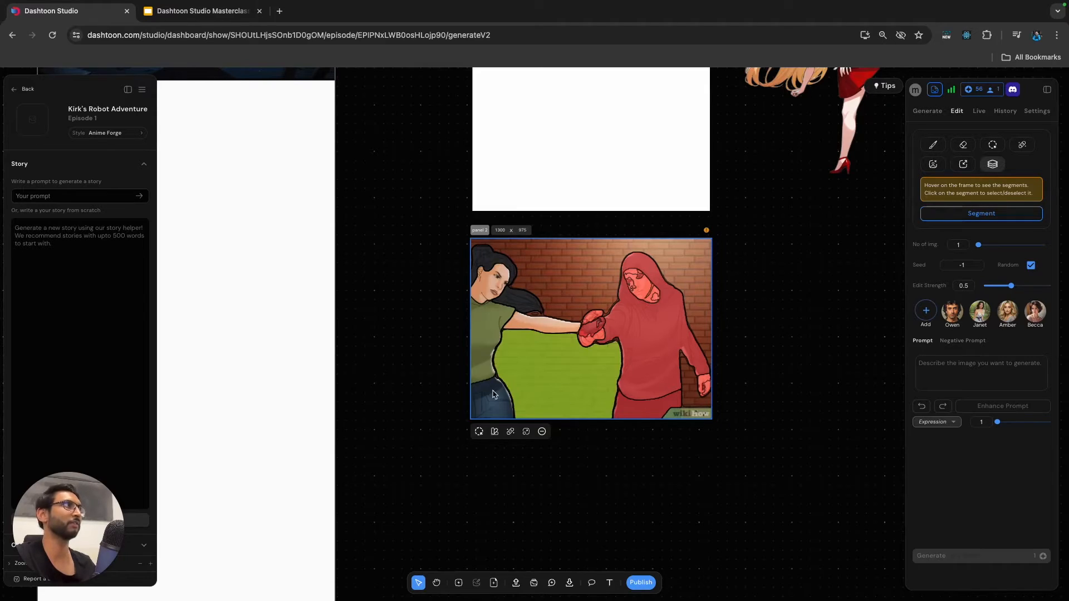
left_click(479, 432)
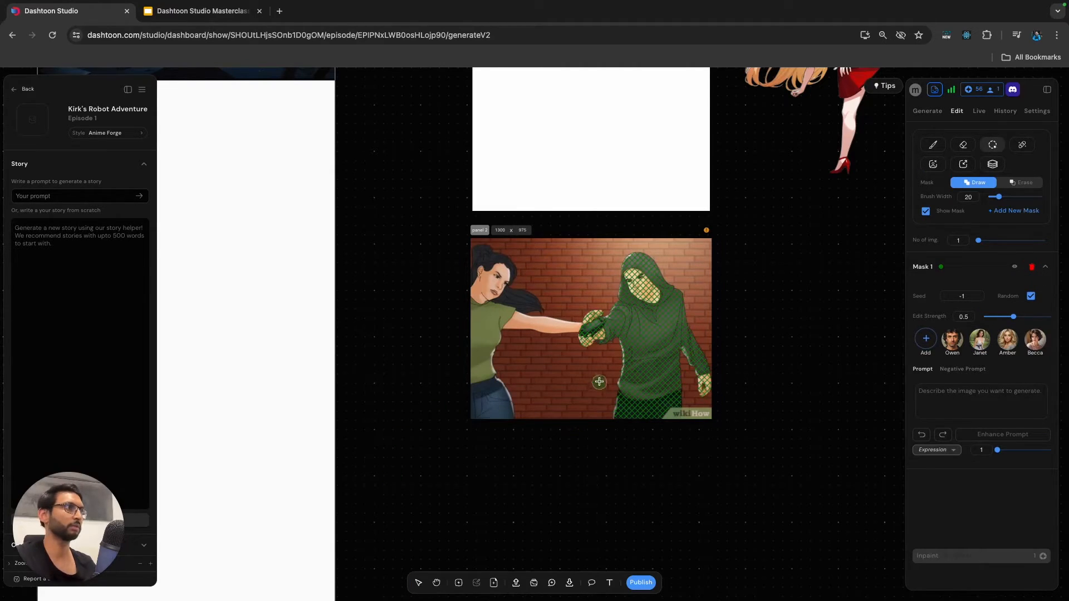
left_click(488, 229)
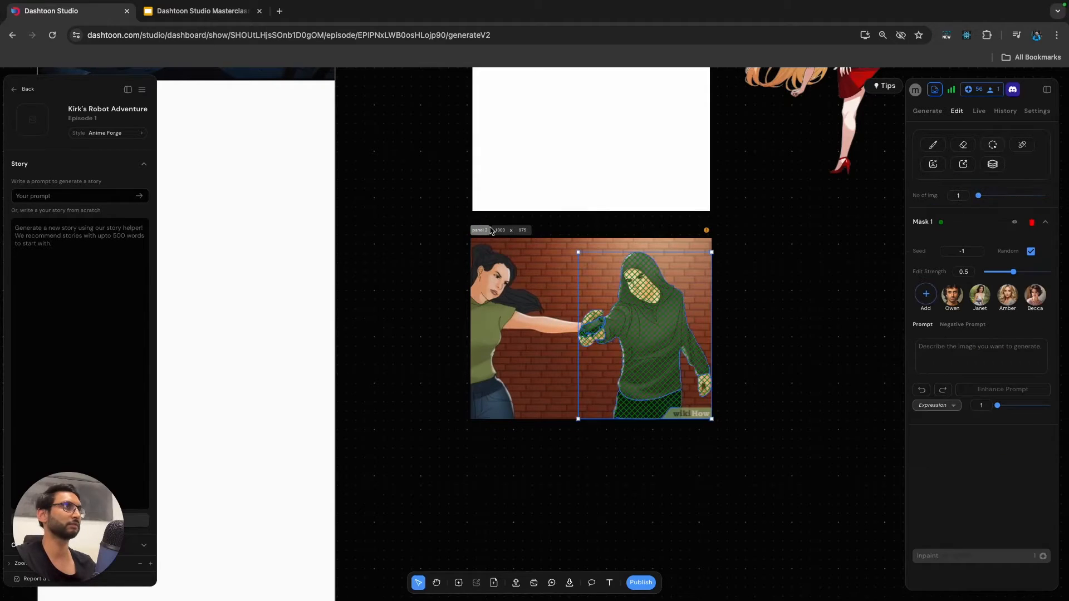
left_click(488, 229)
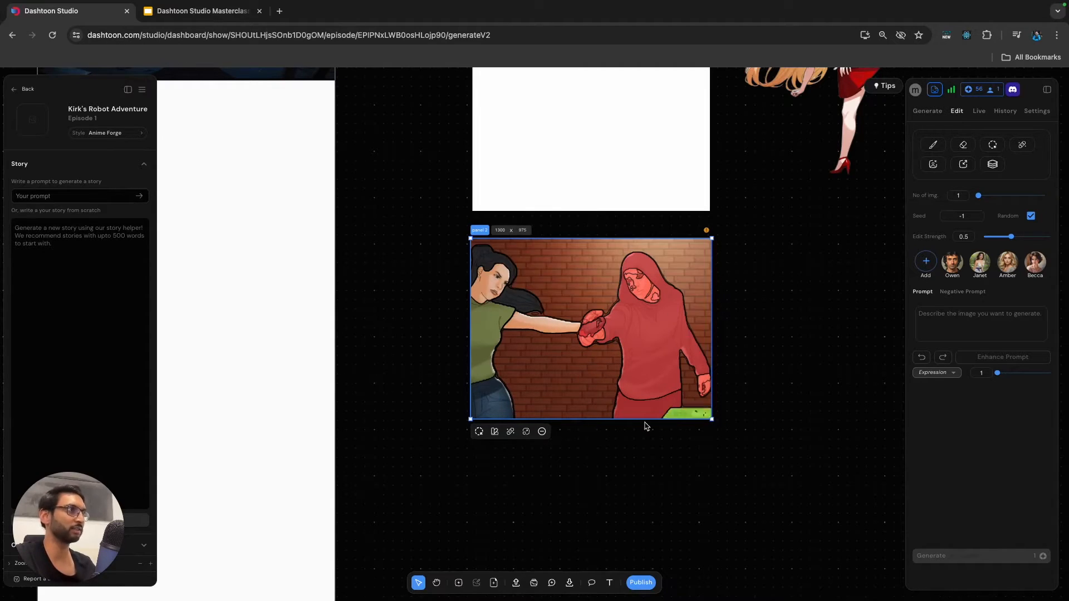
Extract the hooded man's selected segments as a separate image and place it on the empty canvas beside the reference.
left_click(525, 433)
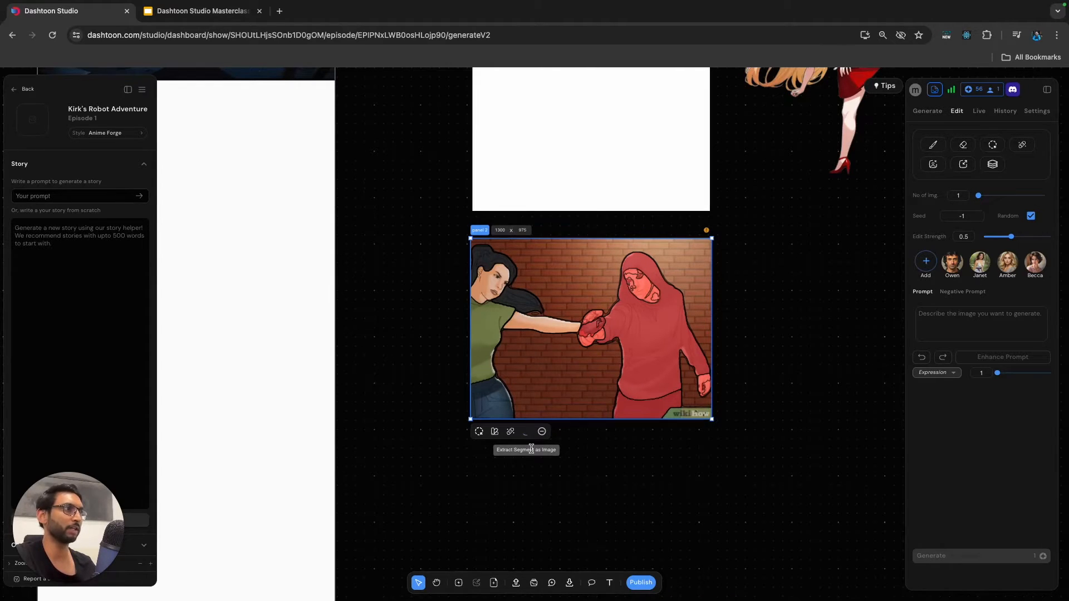
scroll(640, 335, "down", 3)
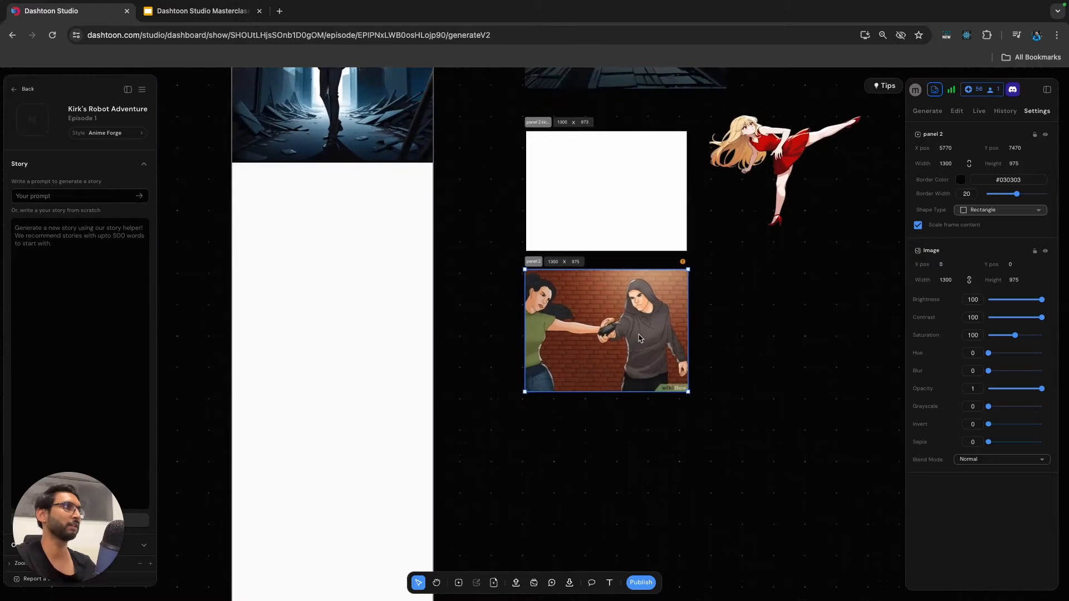
left_click_drag(815, 326, 652, 341)
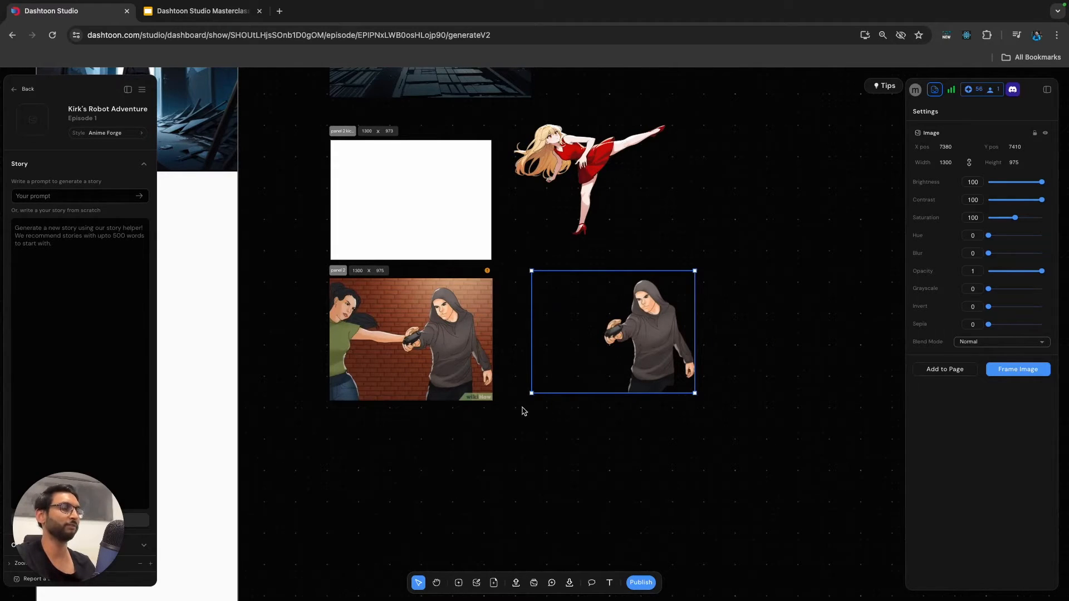
Put the hooded man's cutout into its own generation frame.
left_click(460, 584)
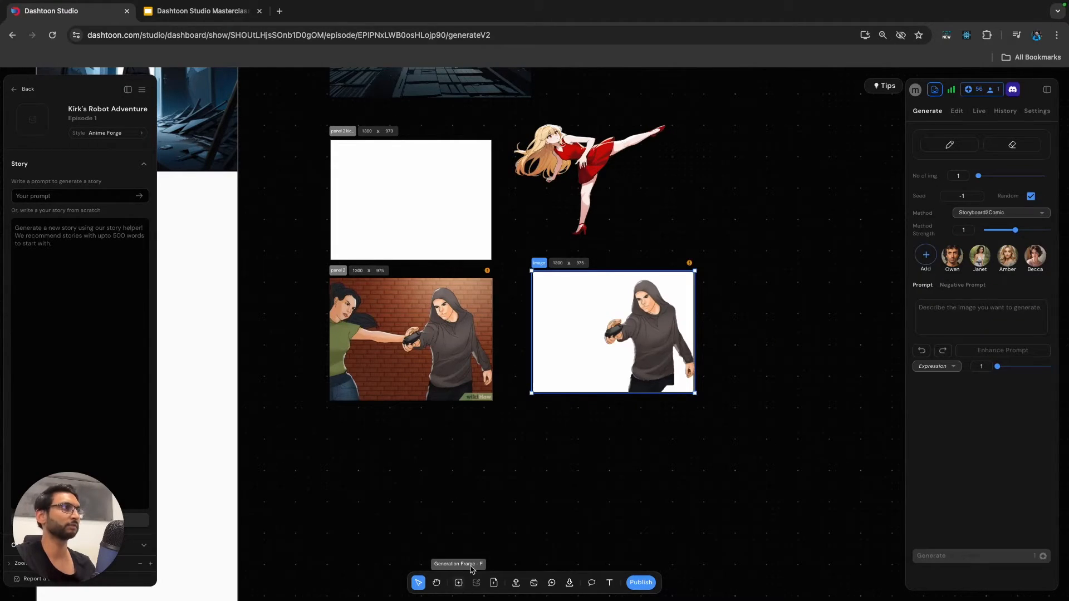
scroll(635, 331, "up", 3)
scroll(640, 333, "up", 2)
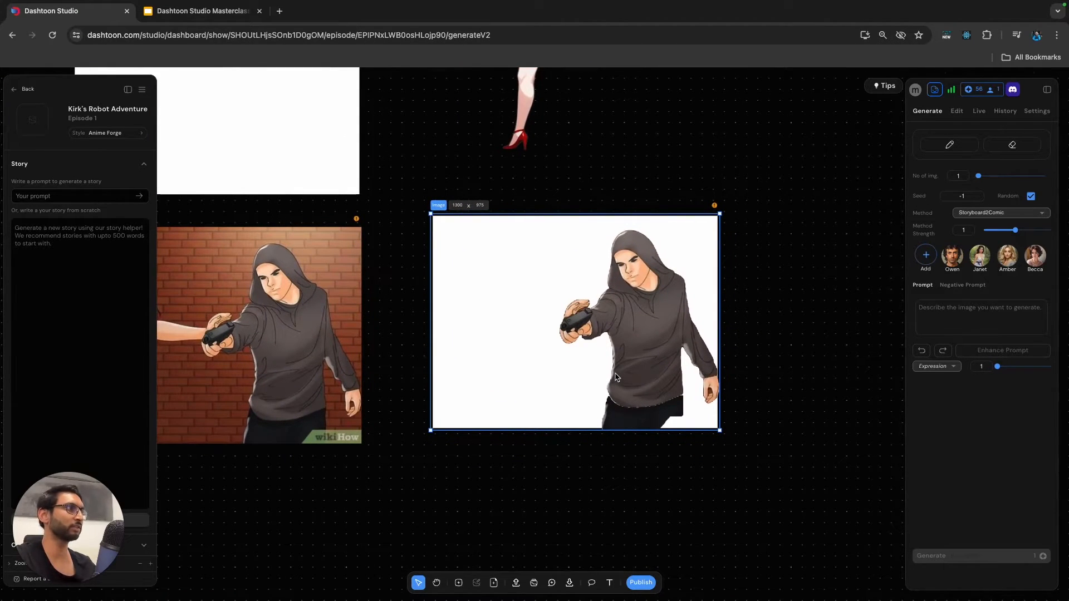
scroll(617, 380, "down", 1)
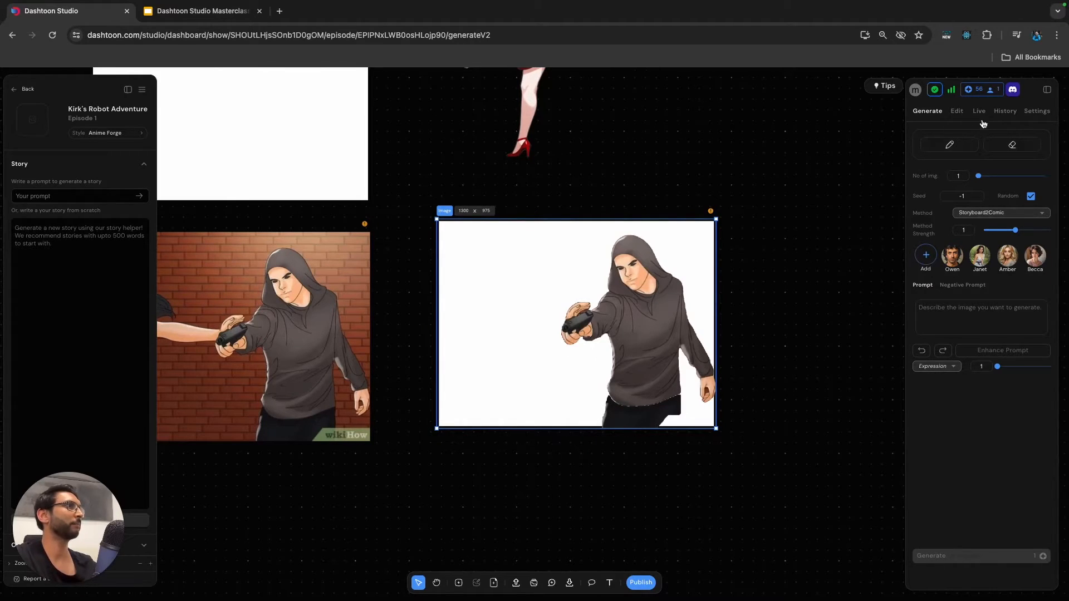
Paint over the brown background remnant above the gun with a hard white #ffffff brush, width 5.
left_click(957, 114)
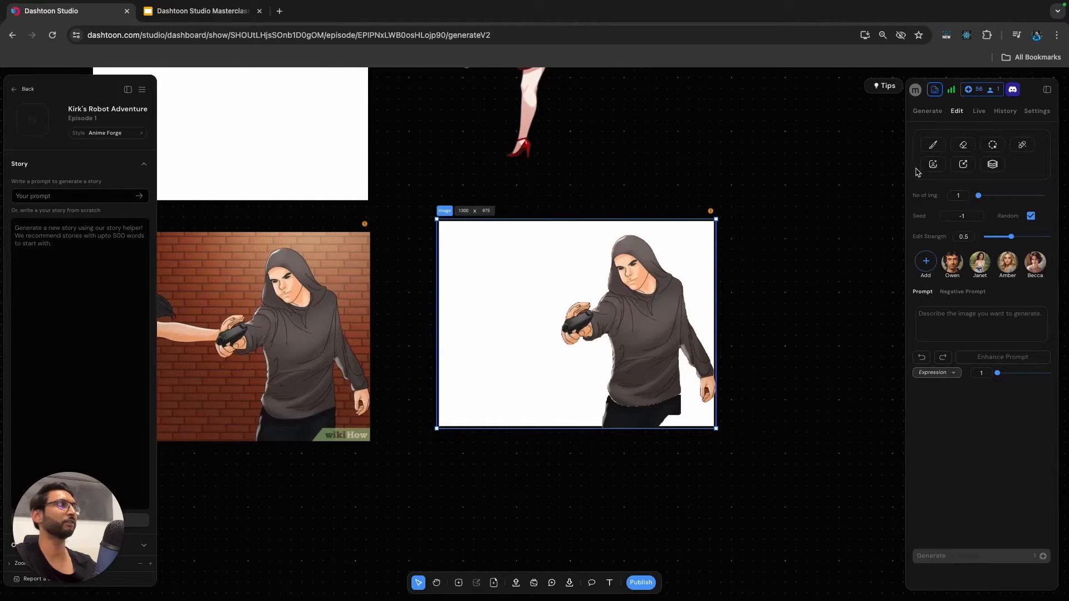
left_click(933, 146)
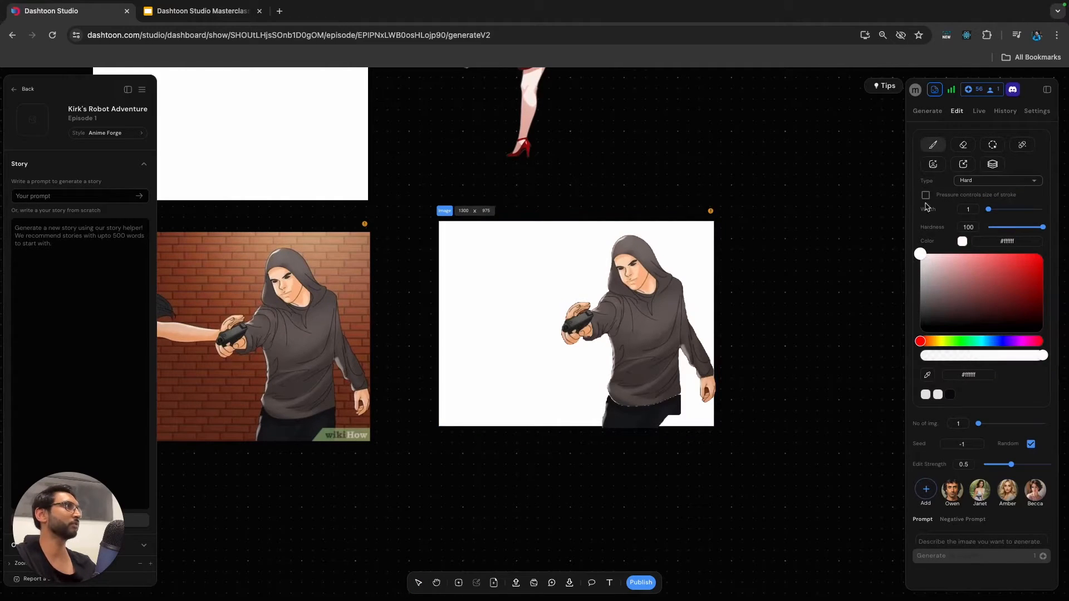
left_click(929, 376)
left_click(577, 306)
left_click_drag(988, 209, 993, 209)
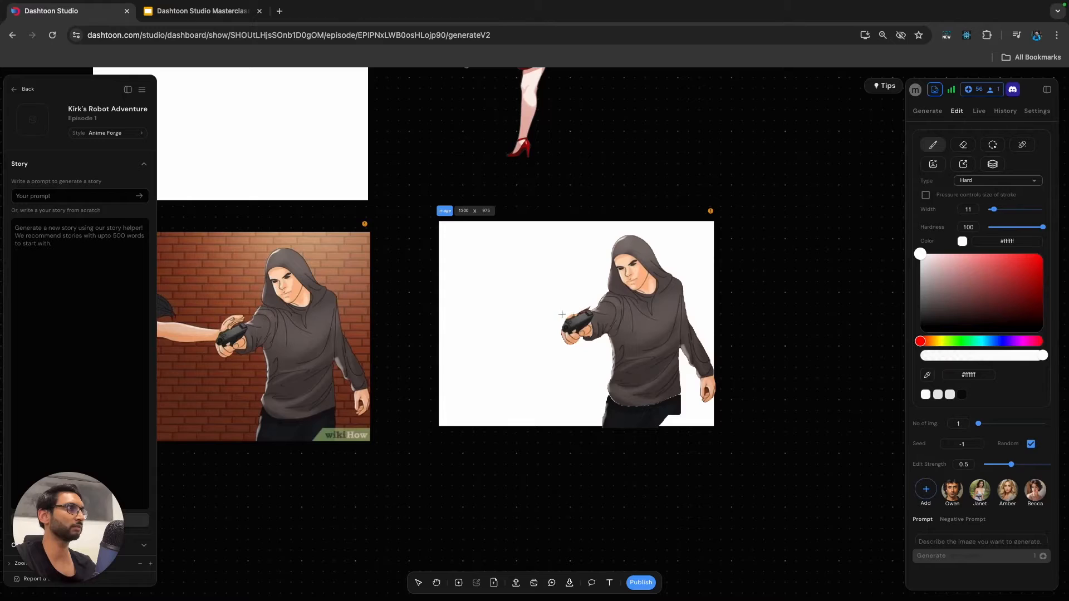
scroll(576, 306, "up", 5)
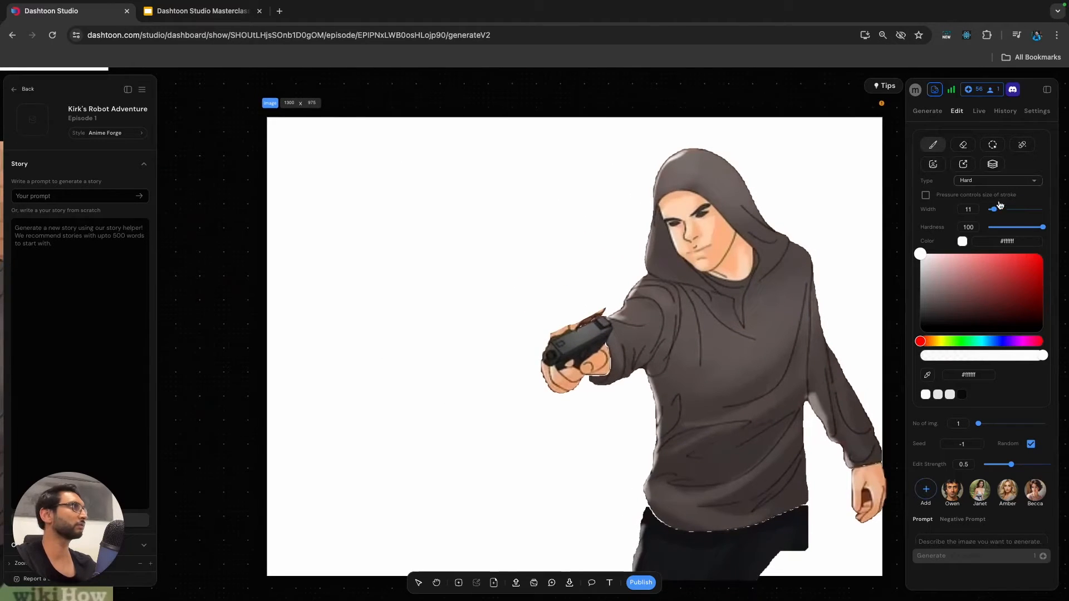
left_click_drag(994, 209, 988, 209)
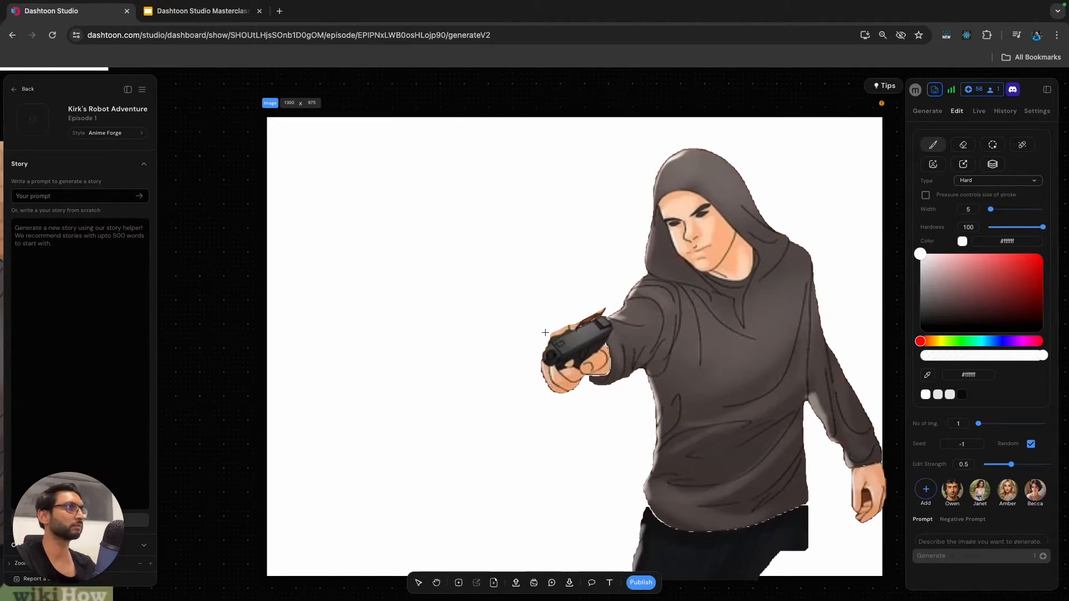
mouse_move(563, 326)
left_mouse_down()
mouse_move(602, 308)
mouse_move(544, 336)
left_mouse_up()
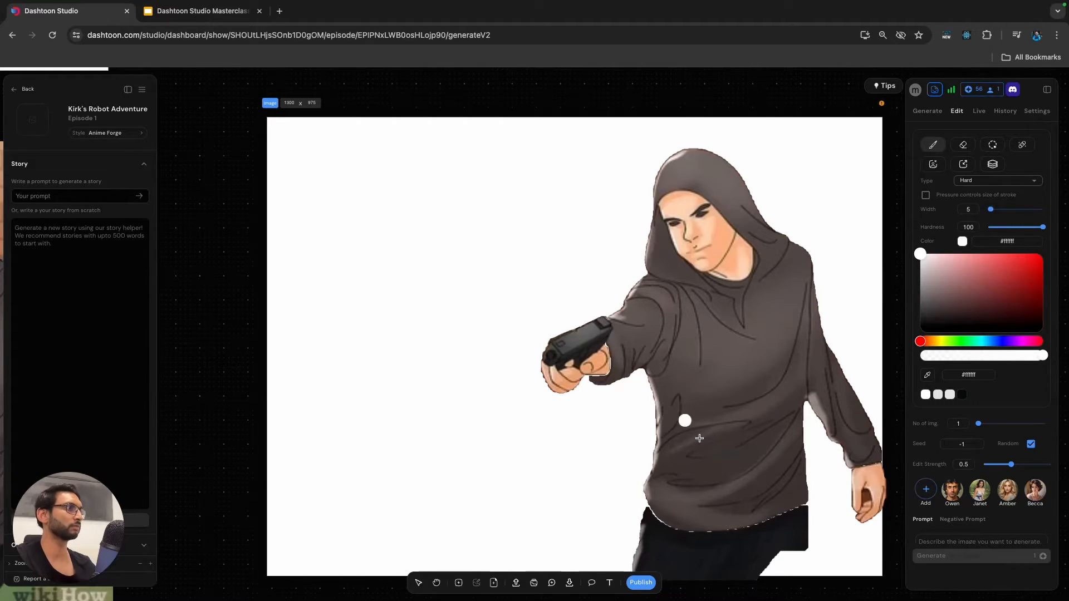
Sample the trousers' dark colour #161819 and paint in the missing corner of the man's trouser leg.
scroll(687, 420, "down", 3)
left_click(927, 375)
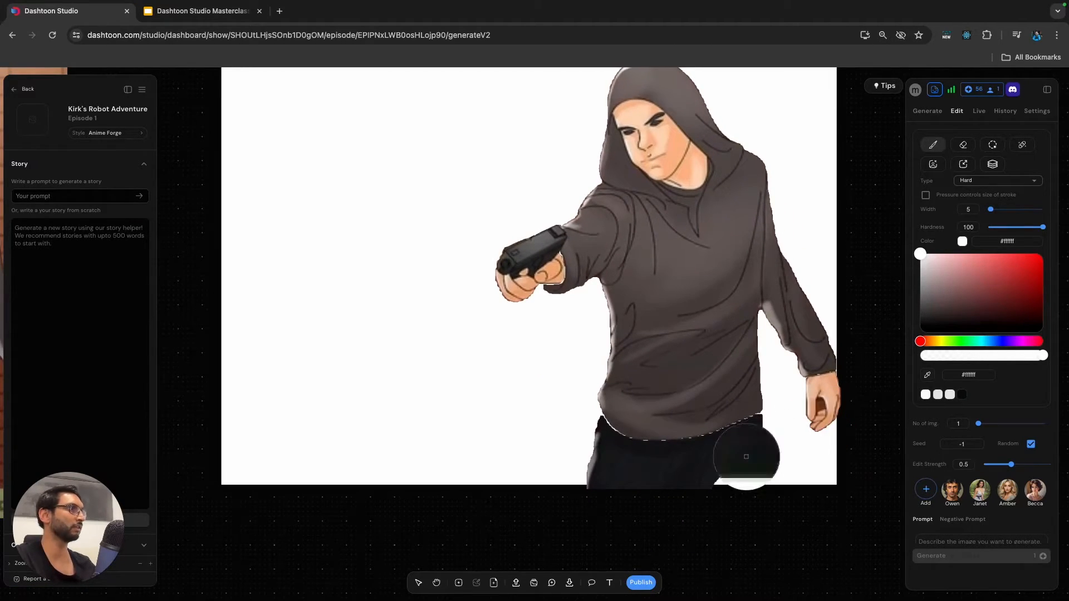
left_click(748, 446)
mouse_move(753, 443)
left_mouse_down()
mouse_move(750, 488)
mouse_move(754, 476)
mouse_move(737, 485)
mouse_move(720, 465)
left_mouse_up()
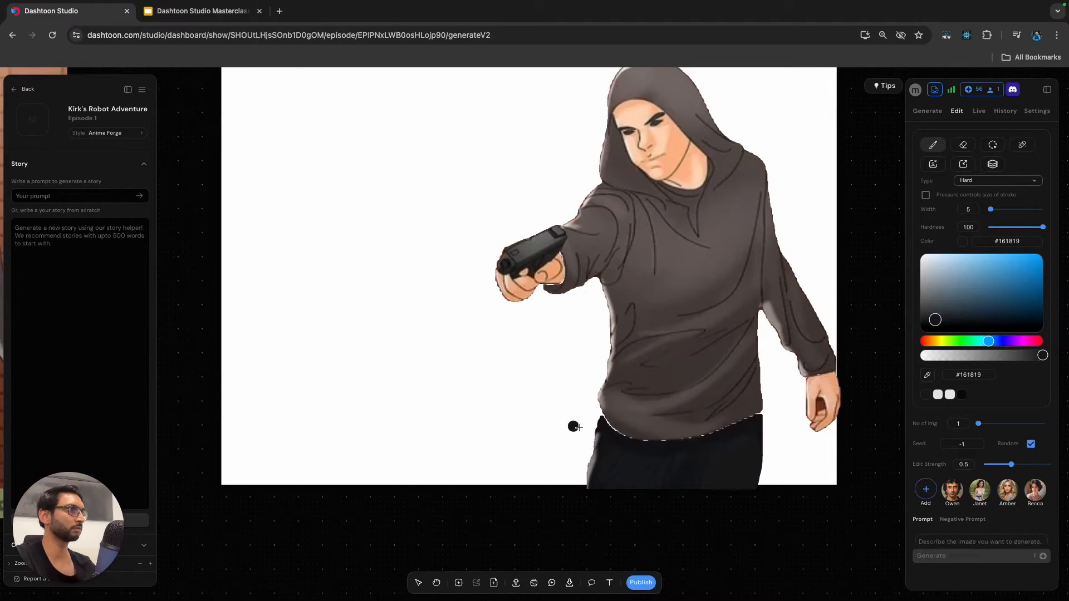
Reduce the brush width to 1 and paint the white gap between the hoodie's hem and the trousers in #161819.
left_click_drag(990, 210, 987, 210)
left_click_drag(599, 406, 597, 410)
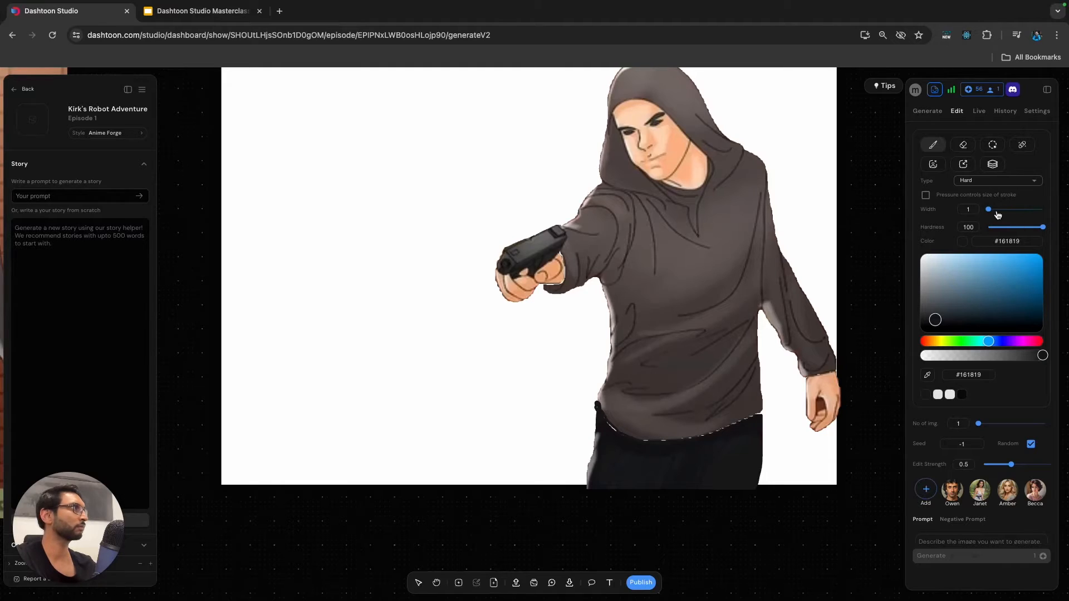
left_click_drag(991, 210, 989, 210)
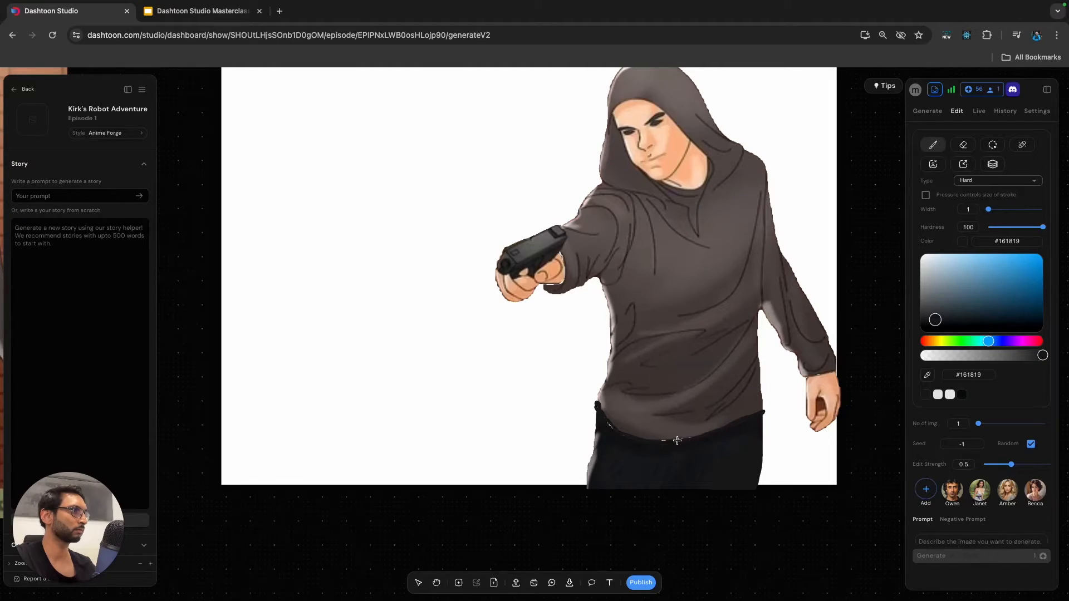
scroll(672, 412, "down", 3)
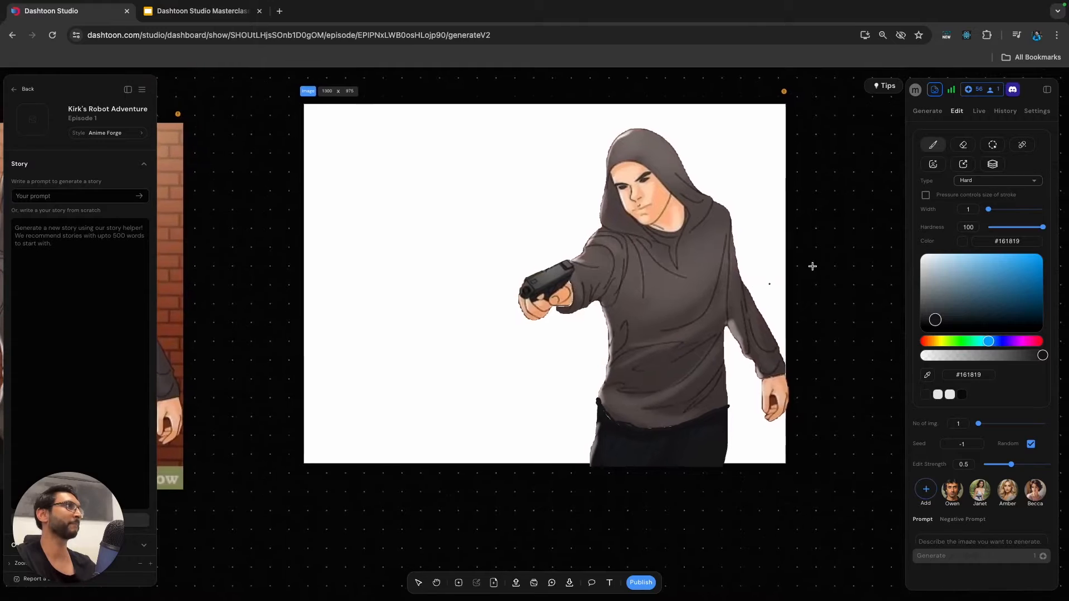
Trim the hood beside the man's cheek on the gun-arm side using a white #ffffff brush, width 3.
left_click_drag(943, 293, 885, 227)
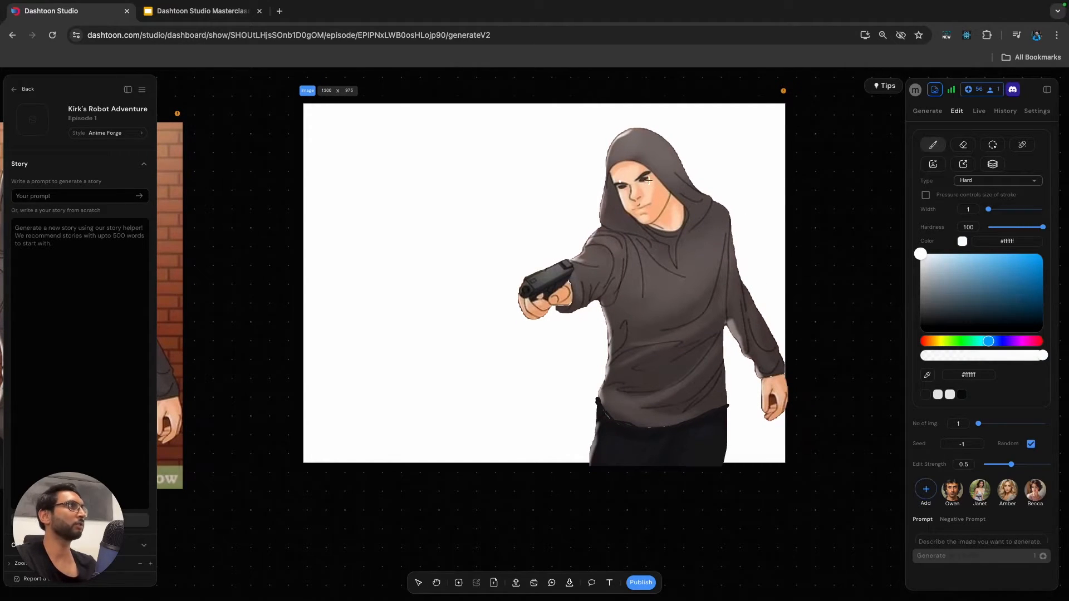
double_click(973, 210)
type("2")
left_click(933, 215)
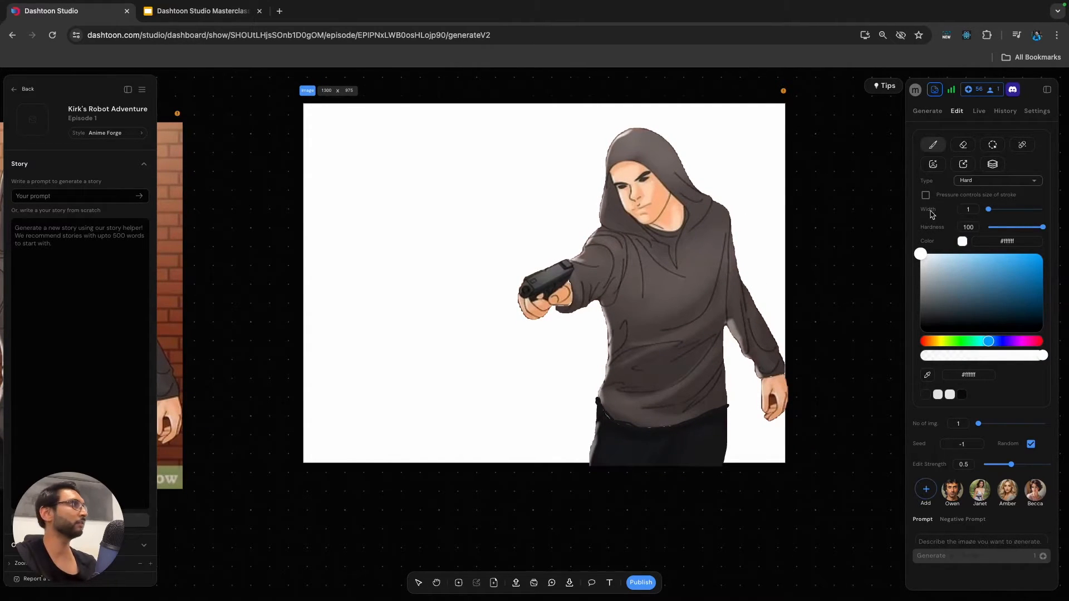
key("]")
left_click_drag(605, 188, 612, 210)
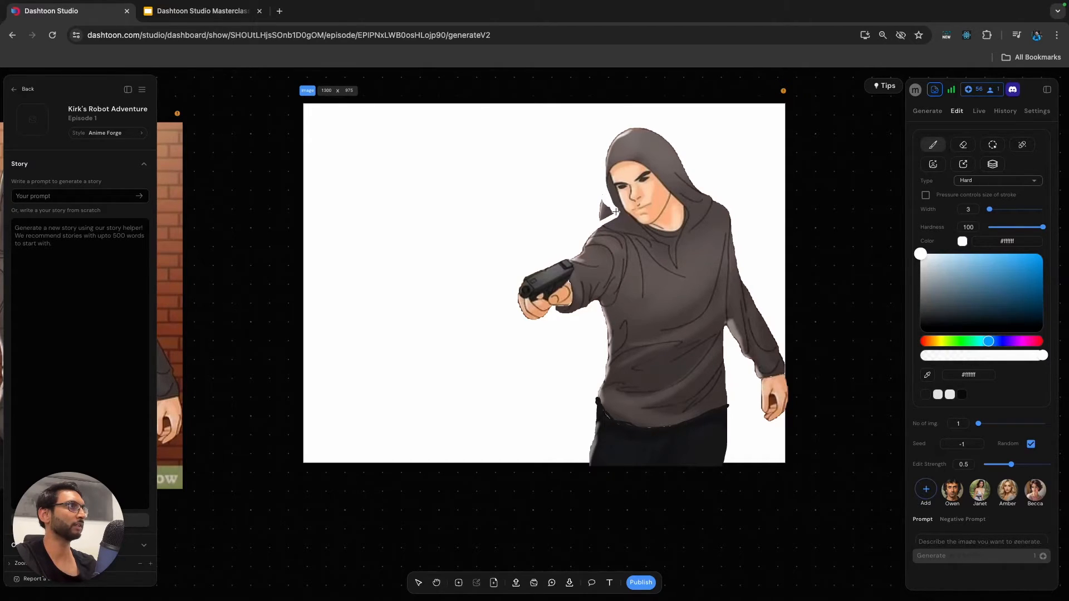
mouse_move(621, 217)
left_mouse_down()
mouse_move(602, 208)
mouse_move(610, 212)
left_mouse_up()
Trim the hood's outer edge where it meets the far shoulder with a white brush, width 4, undoing the stroke that cuts too deep.
mouse_move(684, 161)
left_mouse_down()
mouse_move(681, 191)
mouse_move(716, 201)
left_mouse_up()
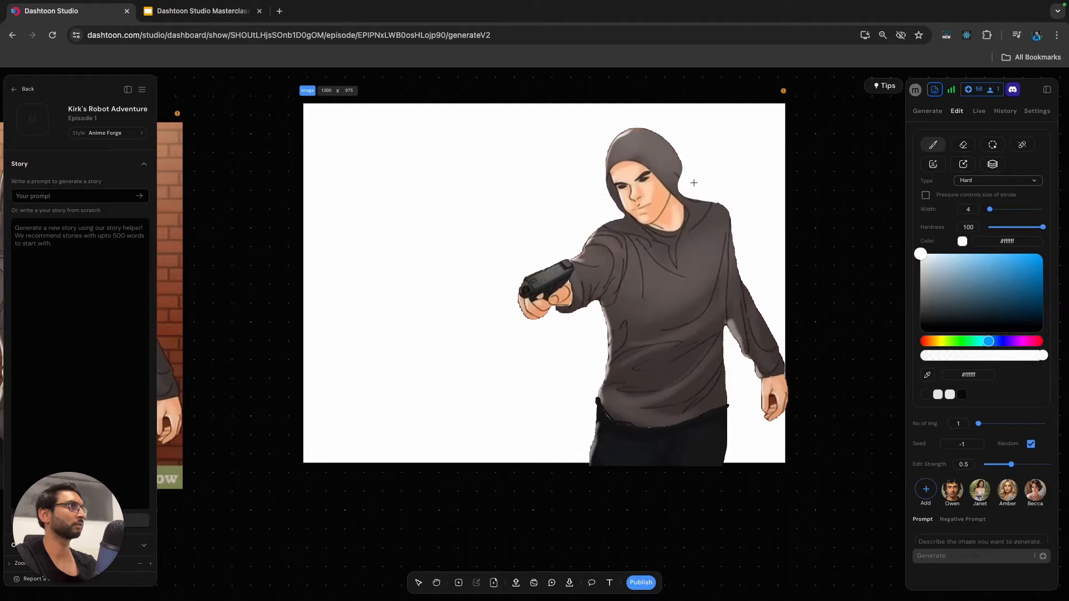
left_click_drag(684, 186, 680, 160)
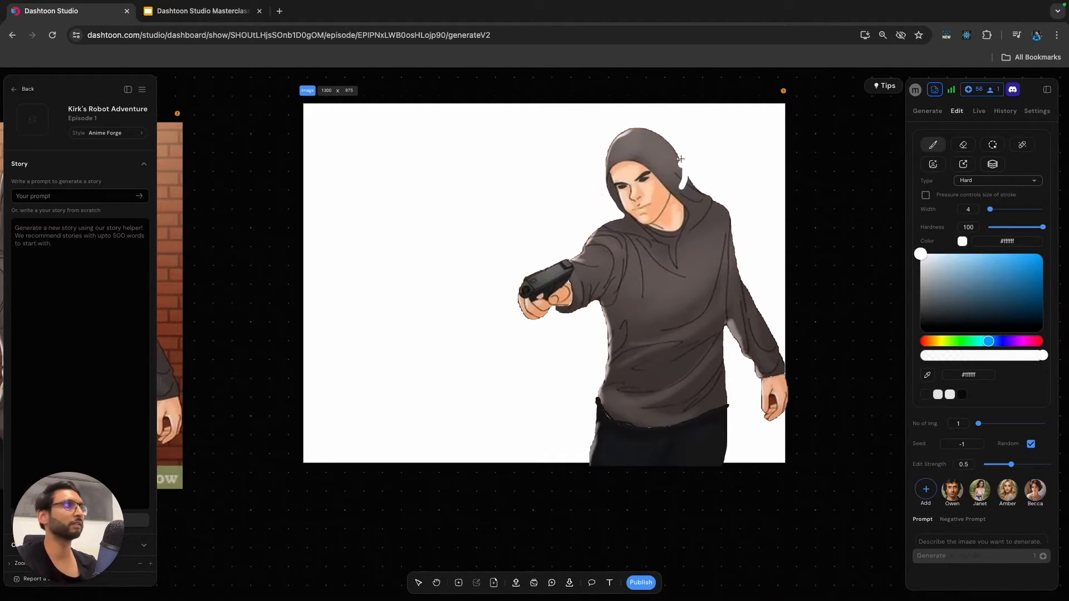
key("ctrl+z")
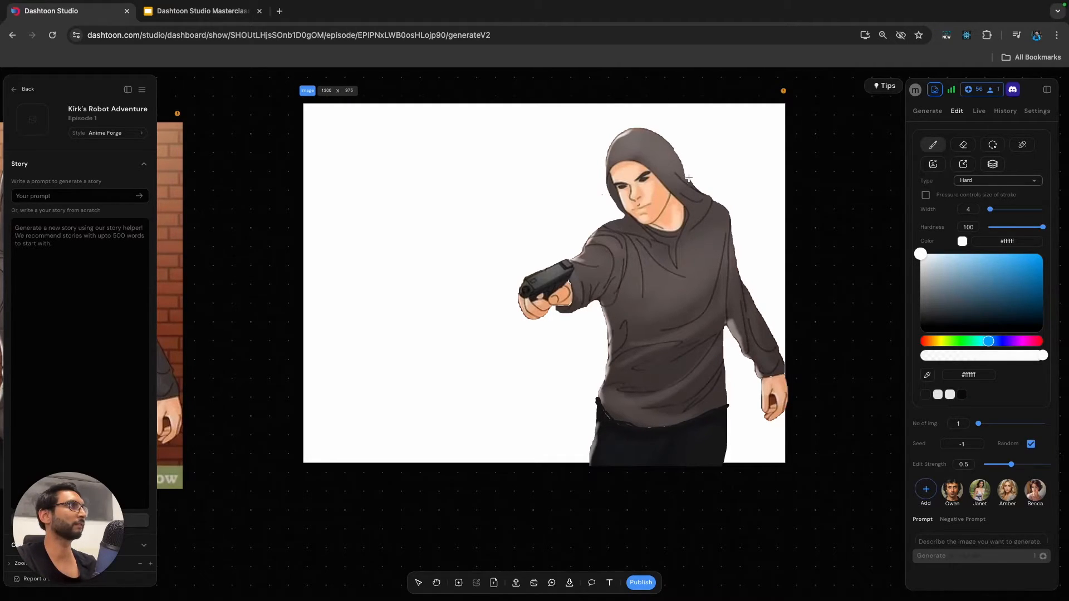
left_click_drag(695, 193, 720, 201)
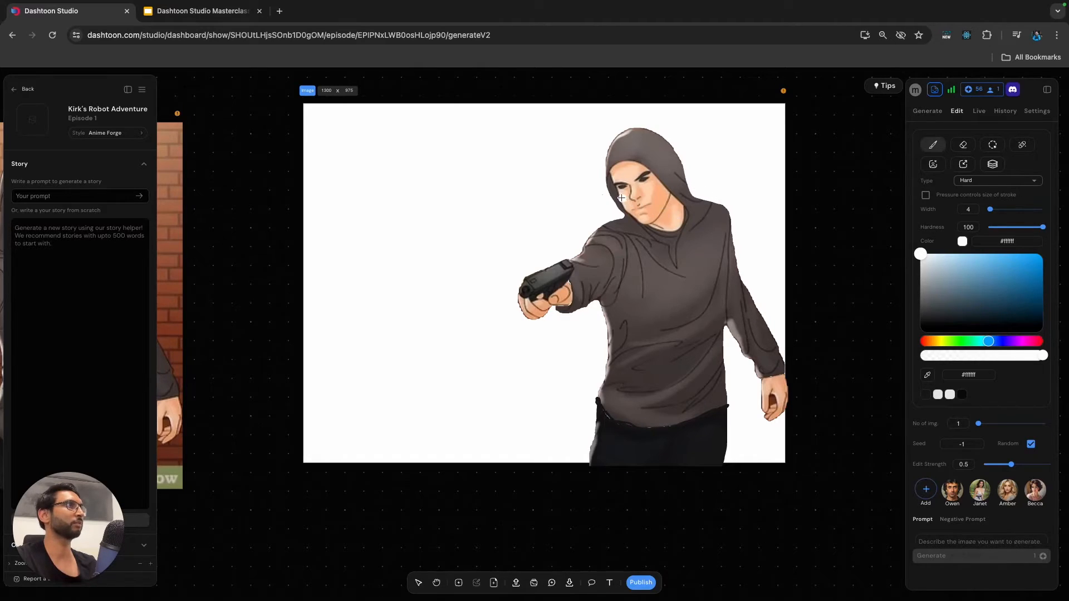
Paint over the man's hood in semi-transparent near-black #0a0a0ac7 with the hard width-4 brush, shaping it into dark hair around the face.
left_click(928, 377)
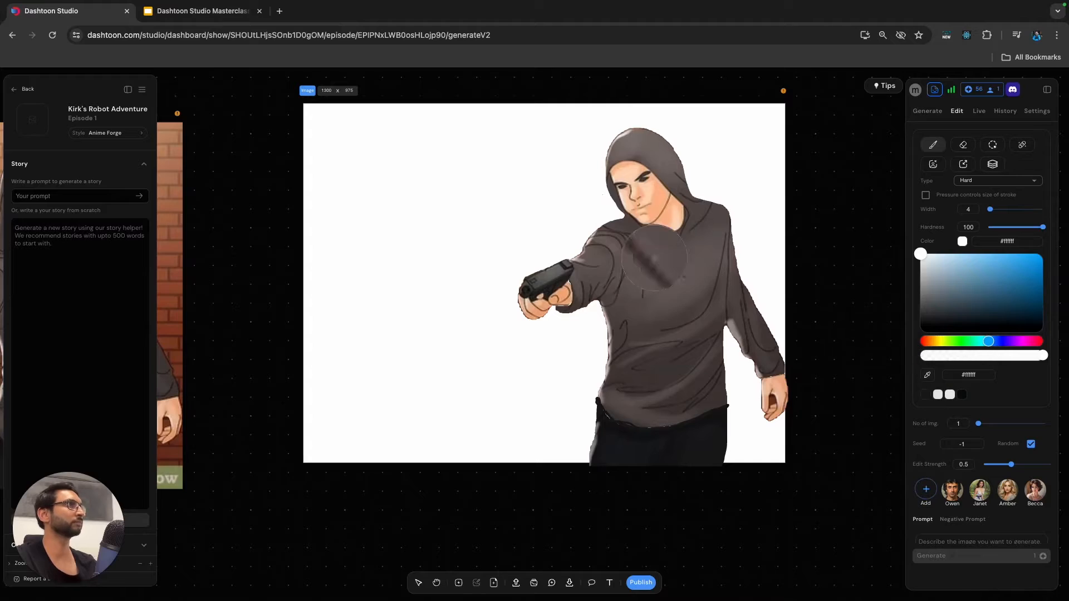
left_click(936, 324)
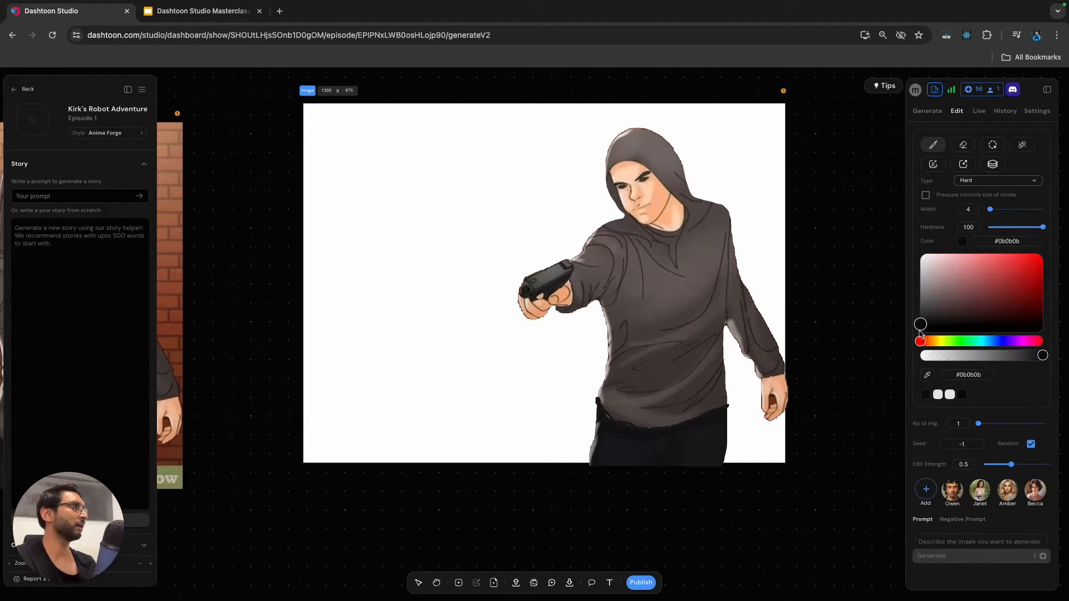
left_click(1017, 355)
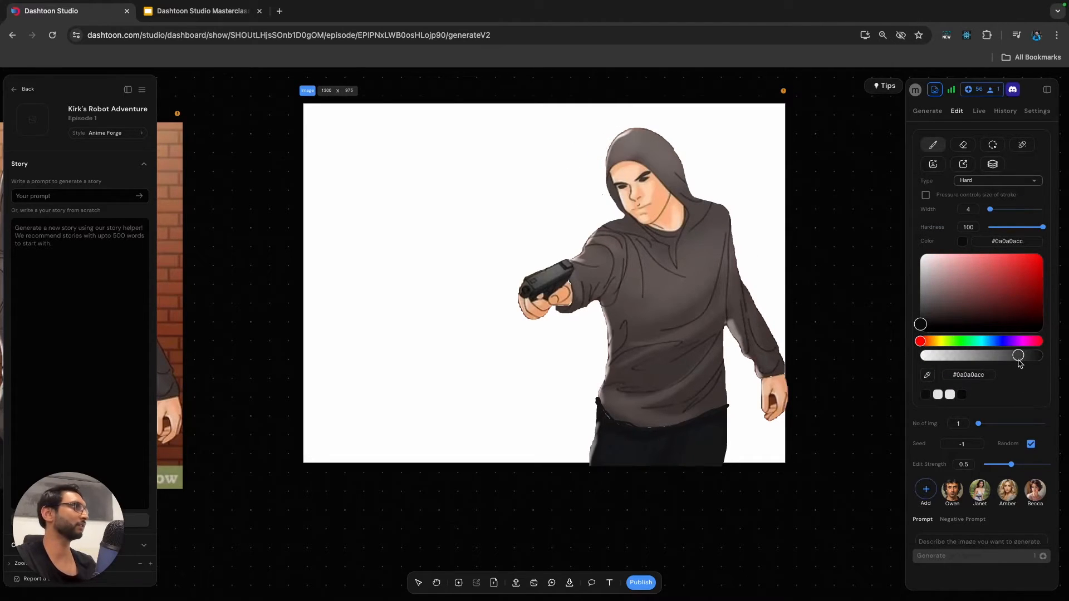
mouse_move(609, 155)
left_mouse_down()
mouse_move(636, 163)
mouse_move(678, 175)
mouse_move(678, 161)
mouse_move(683, 171)
mouse_move(678, 184)
mouse_move(650, 167)
mouse_move(661, 181)
mouse_move(646, 155)
mouse_move(657, 154)
mouse_move(629, 141)
mouse_move(613, 151)
mouse_move(625, 134)
mouse_move(656, 135)
mouse_move(679, 163)
mouse_move(662, 157)
mouse_move(664, 174)
mouse_move(605, 179)
mouse_move(615, 201)
left_mouse_up()
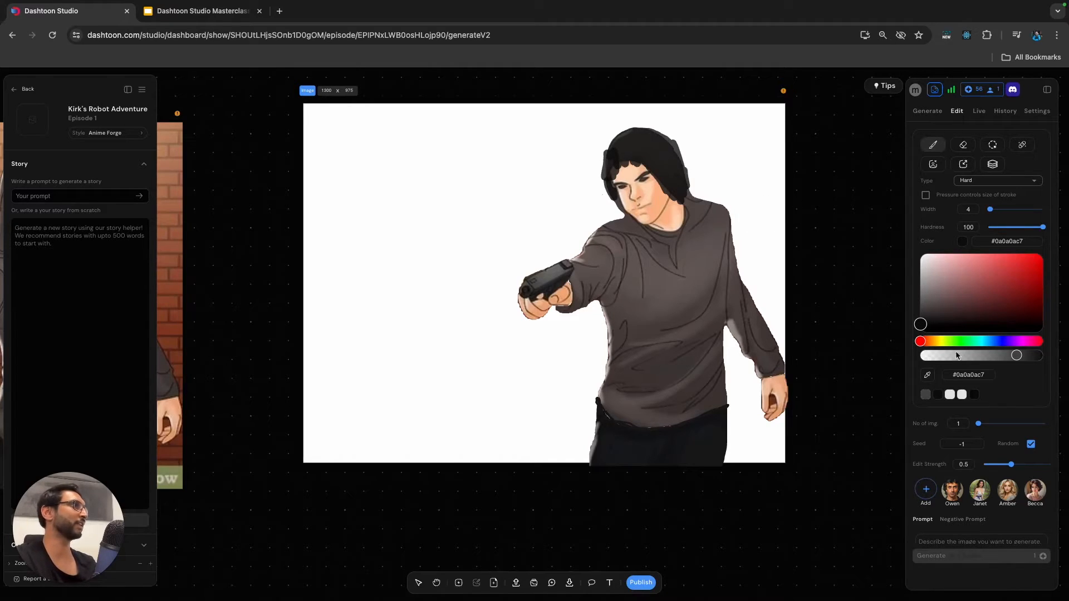
Sample the gun's dark grey #2b2b2b and paint a longer barrel onto the front of the pistol with the hard width-4 brush.
left_click(928, 376)
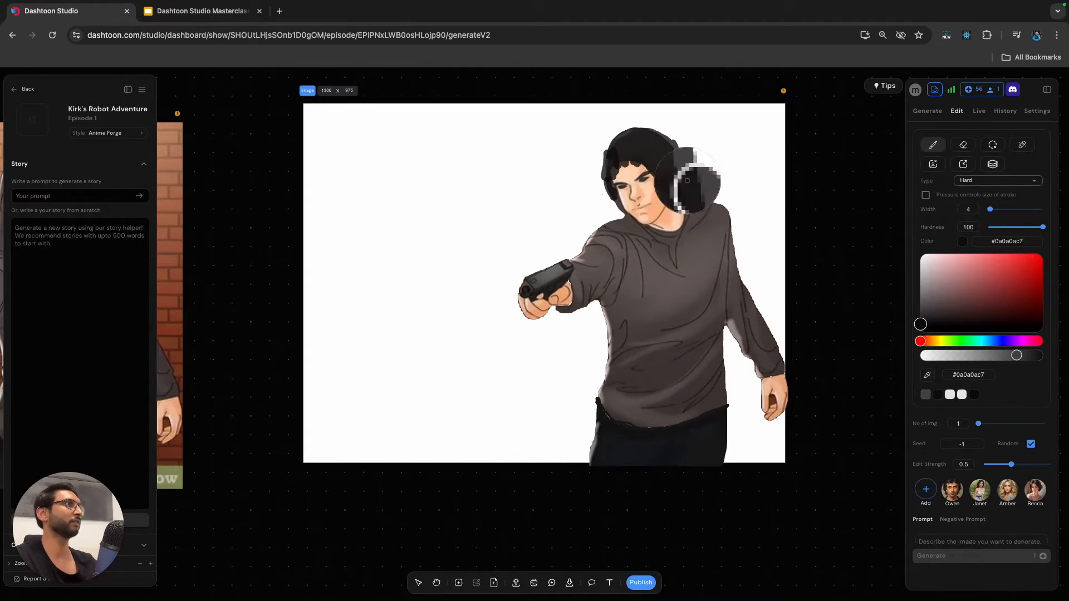
left_click(655, 182)
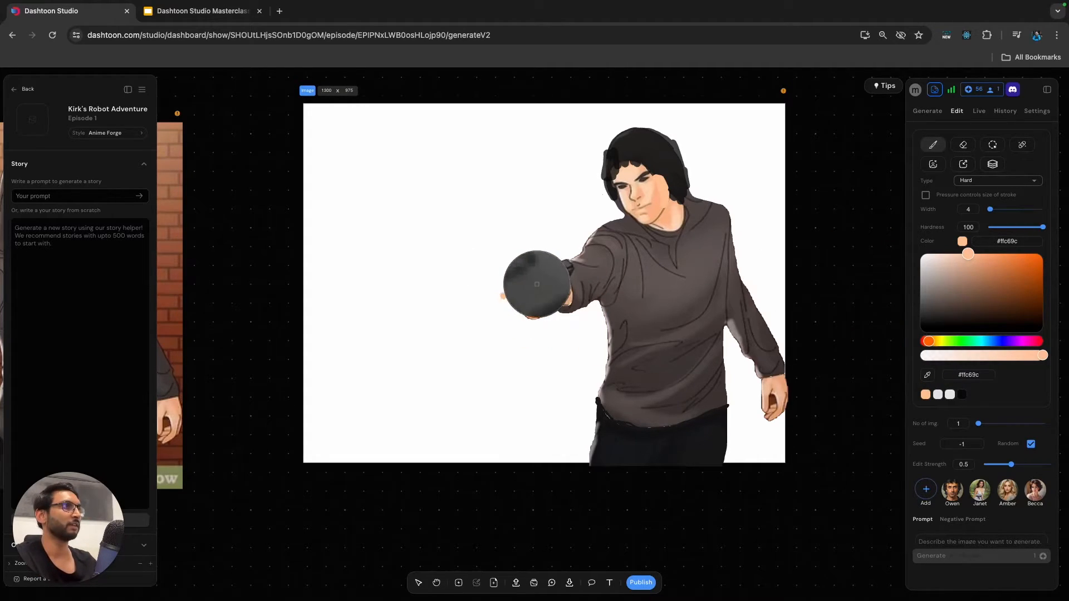
left_click(510, 287)
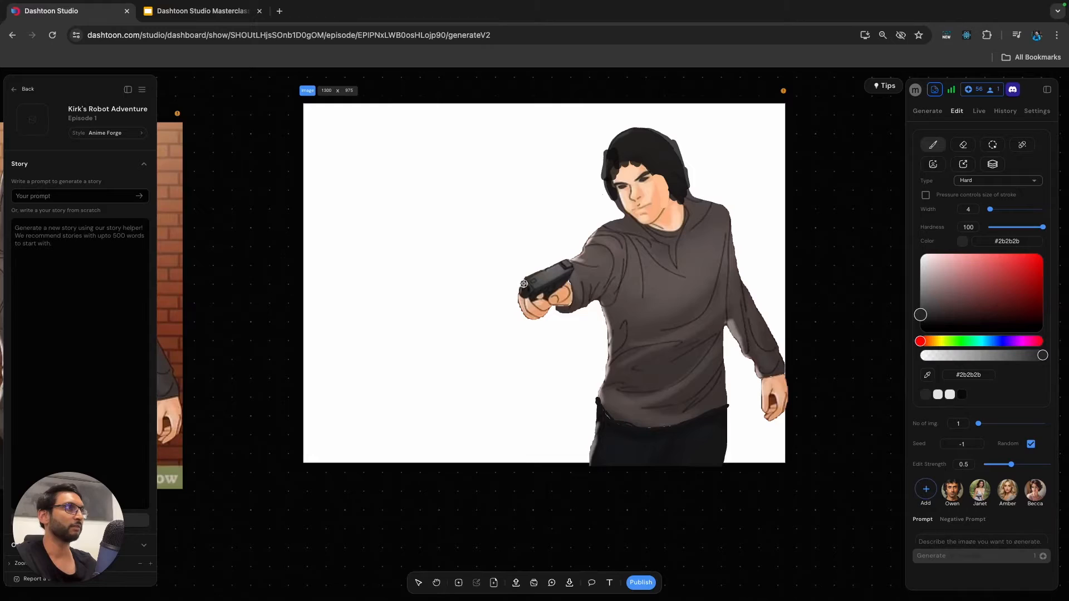
left_click_drag(524, 282, 491, 302)
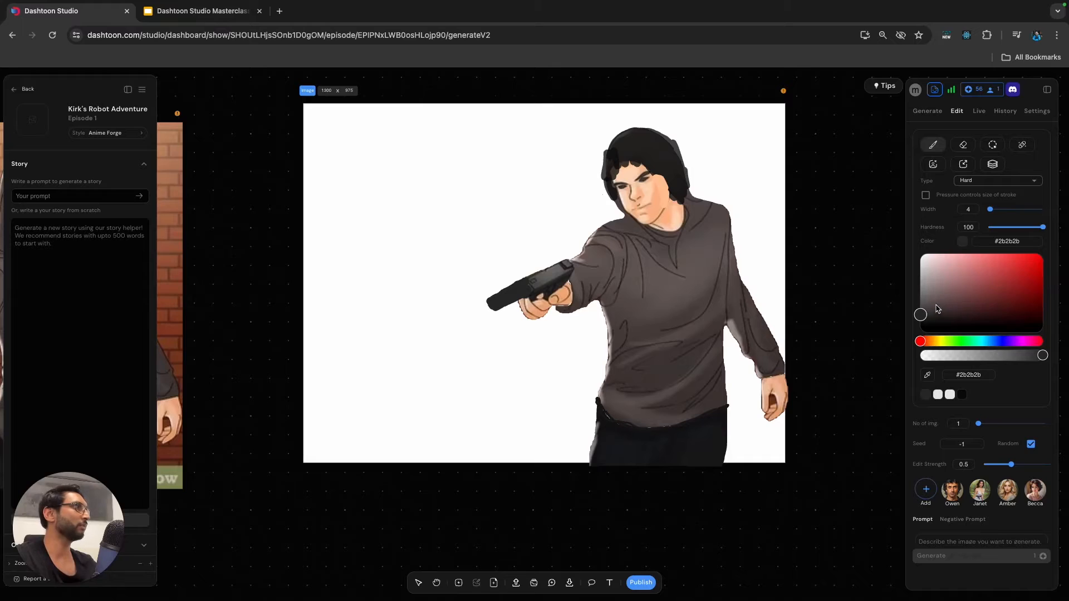
Darken the man's hoodie and sleeves into a black jacket using a soft brush in #0d0d0db3, finishing at width 12 and hardness 24.
left_click_drag(1027, 356, 1006, 356)
left_click(991, 181)
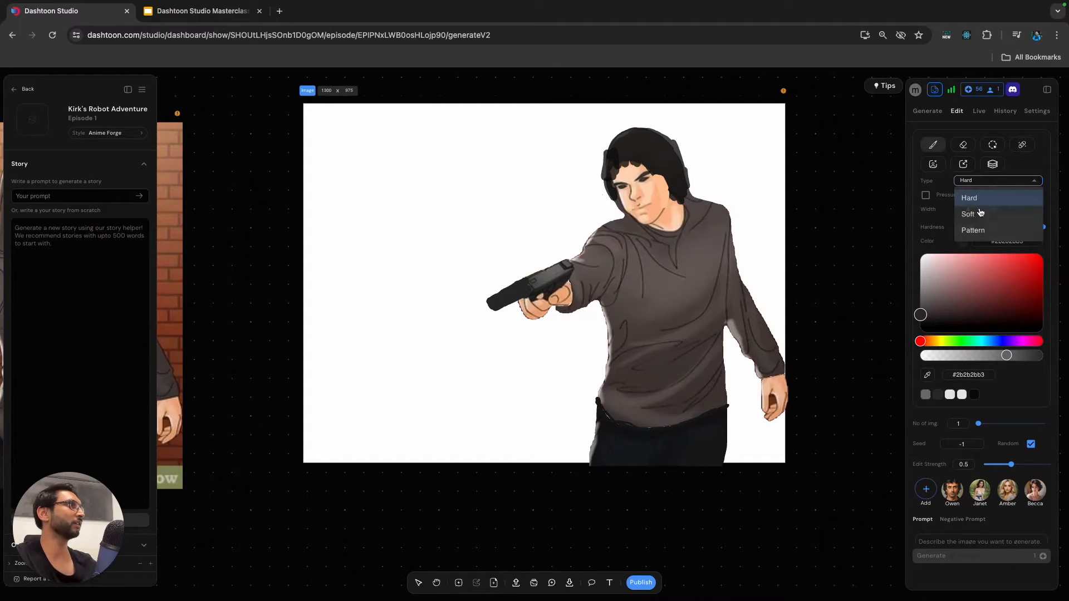
left_click(981, 214)
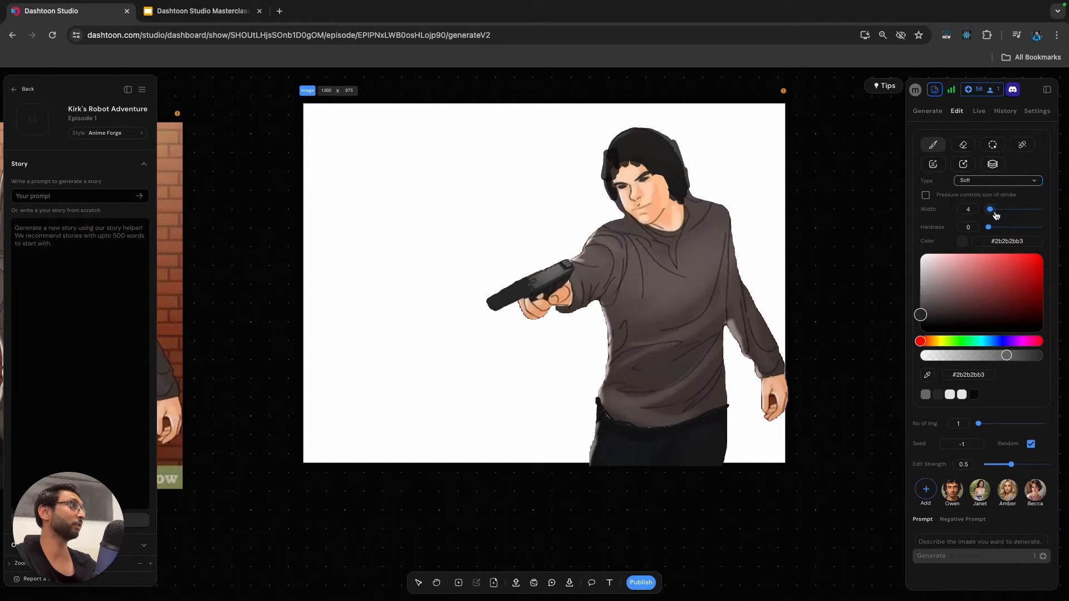
mouse_move(991, 210)
left_mouse_down()
mouse_move(1012, 228)
mouse_move(1000, 209)
left_mouse_up()
left_click(922, 323)
mouse_move(626, 270)
left_mouse_down()
mouse_move(639, 337)
mouse_move(622, 276)
mouse_move(643, 328)
mouse_move(642, 379)
mouse_move(623, 398)
mouse_move(634, 386)
mouse_move(656, 395)
mouse_move(672, 377)
mouse_move(685, 391)
mouse_move(710, 264)
mouse_move(702, 245)
mouse_move(681, 270)
mouse_move(650, 256)
mouse_move(595, 271)
mouse_move(623, 248)
mouse_move(637, 262)
mouse_move(673, 345)
mouse_move(630, 414)
mouse_move(696, 329)
left_mouse_up()
left_click_drag(999, 210, 995, 210)
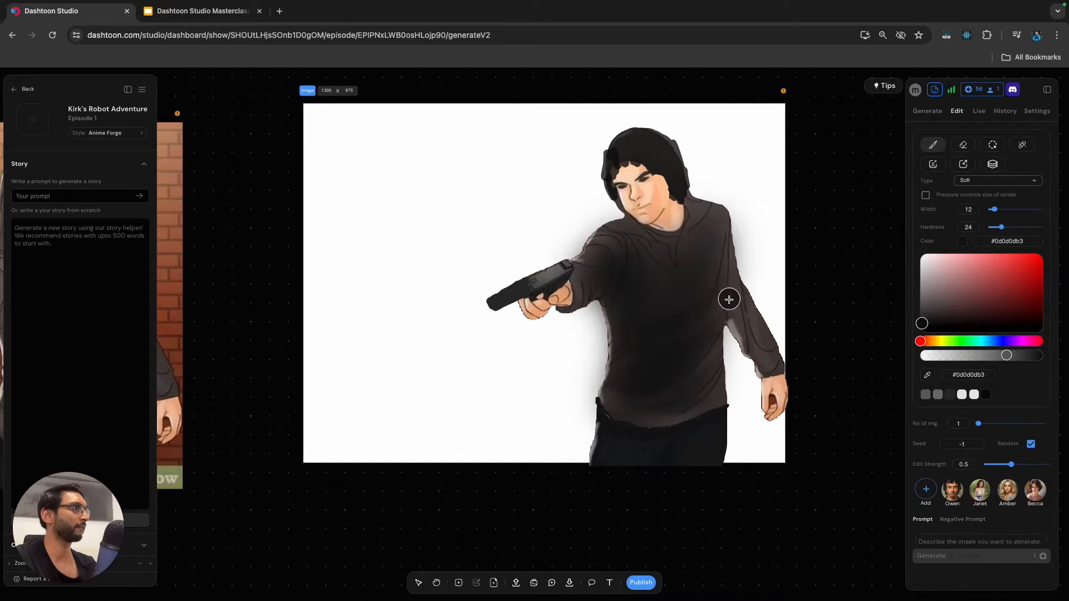
mouse_move(733, 306)
left_mouse_down()
mouse_move(720, 277)
mouse_move(753, 346)
mouse_move(747, 332)
mouse_move(767, 353)
mouse_move(710, 252)
mouse_move(665, 240)
mouse_move(689, 250)
mouse_move(678, 393)
mouse_move(706, 395)
mouse_move(627, 421)
mouse_move(676, 354)
mouse_move(715, 257)
mouse_move(709, 244)
mouse_move(713, 271)
mouse_move(726, 273)
mouse_move(738, 312)
mouse_move(768, 339)
mouse_move(617, 237)
mouse_move(649, 294)
mouse_move(605, 290)
mouse_move(597, 282)
mouse_move(638, 266)
mouse_move(695, 280)
mouse_move(687, 376)
mouse_move(730, 256)
mouse_move(674, 260)
mouse_move(657, 243)
mouse_move(644, 252)
mouse_move(686, 332)
left_mouse_up()
Paint a white shirt front down the jacket's chest with a soft #f1f1f1b3 brush at hardness 82, undoing the first, overly blurred stroke.
left_click_drag(950, 271, 920, 258)
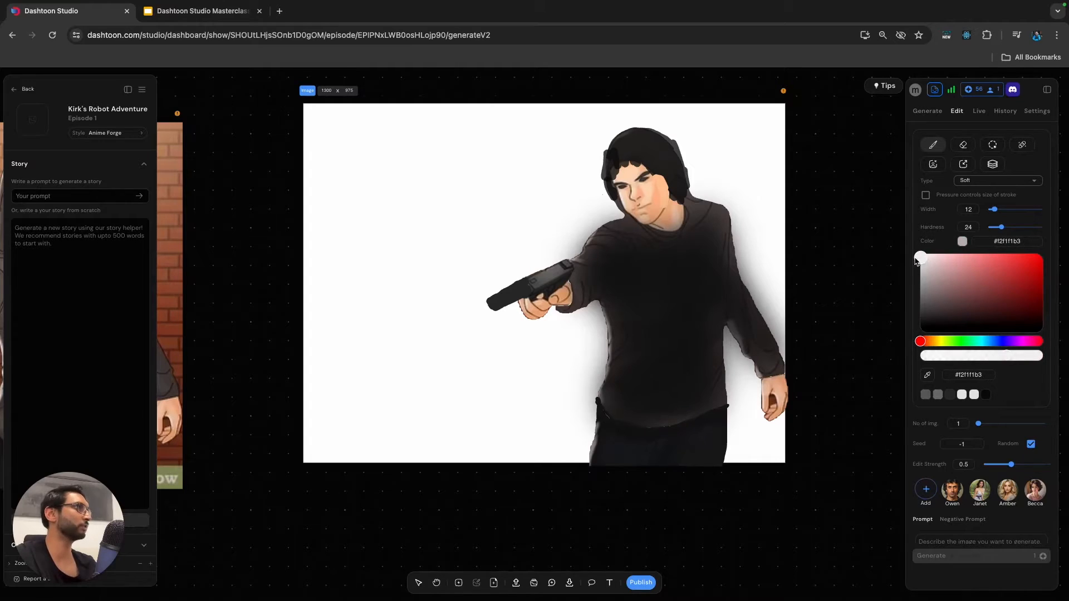
mouse_move(662, 239)
left_mouse_down()
mouse_move(671, 274)
mouse_move(669, 252)
mouse_move(706, 245)
left_mouse_up()
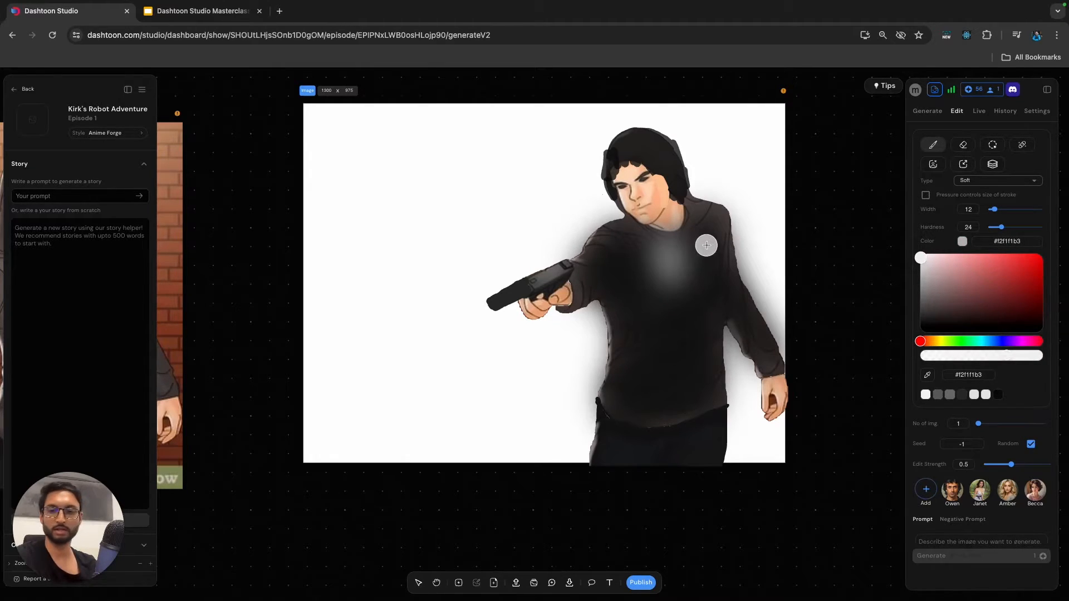
key("ctrl+z")
left_click_drag(1009, 229, 1034, 228)
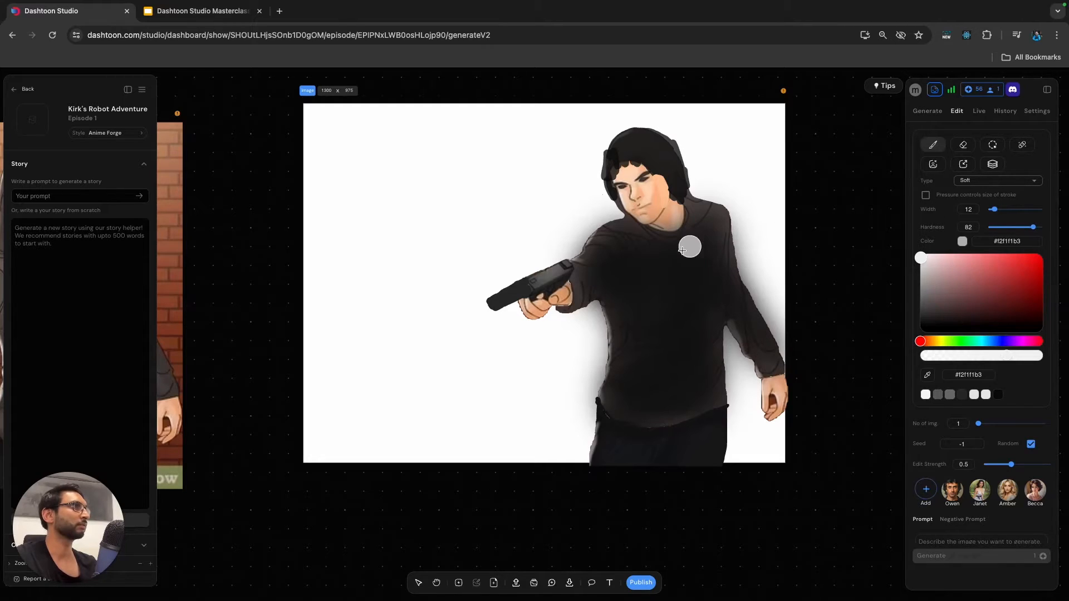
left_click_drag(661, 236, 671, 293)
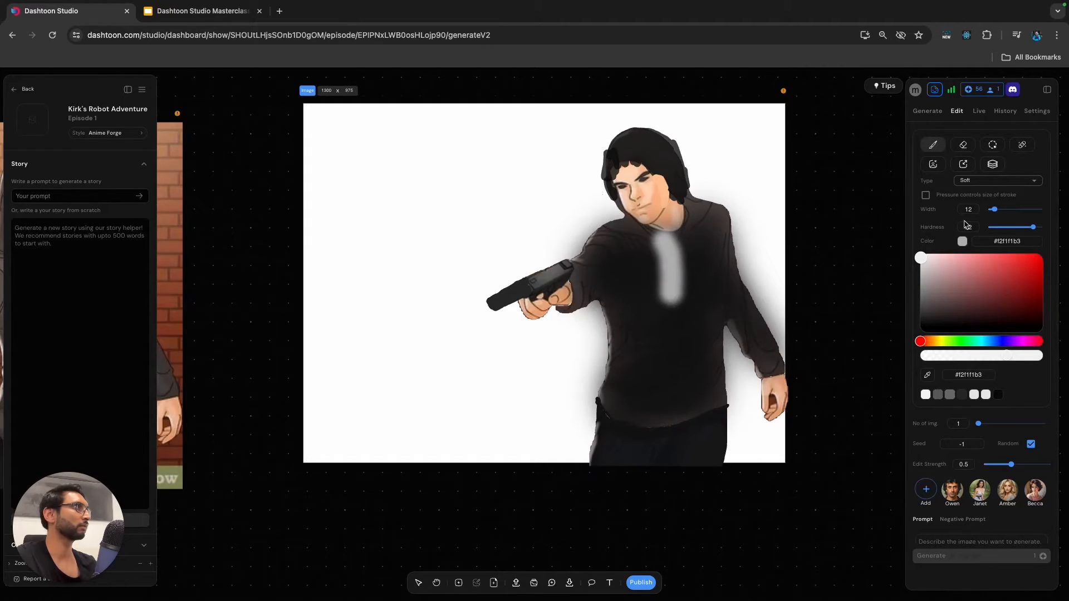
left_click_drag(993, 213, 992, 212)
mouse_move(656, 236)
left_mouse_down()
mouse_move(674, 319)
mouse_move(685, 231)
mouse_move(678, 287)
mouse_move(667, 243)
mouse_move(679, 234)
mouse_move(678, 301)
mouse_move(657, 252)
mouse_move(675, 319)
mouse_move(684, 259)
mouse_move(674, 244)
mouse_move(680, 298)
mouse_move(655, 245)
mouse_move(677, 340)
left_mouse_up()
Draw and fill a black bow tie at the shirt's collar with a hard width-1 brush in #000000b3.
left_click(975, 180)
left_click(981, 198)
left_click_drag(997, 214, 987, 212)
scroll(659, 244, "up", 3)
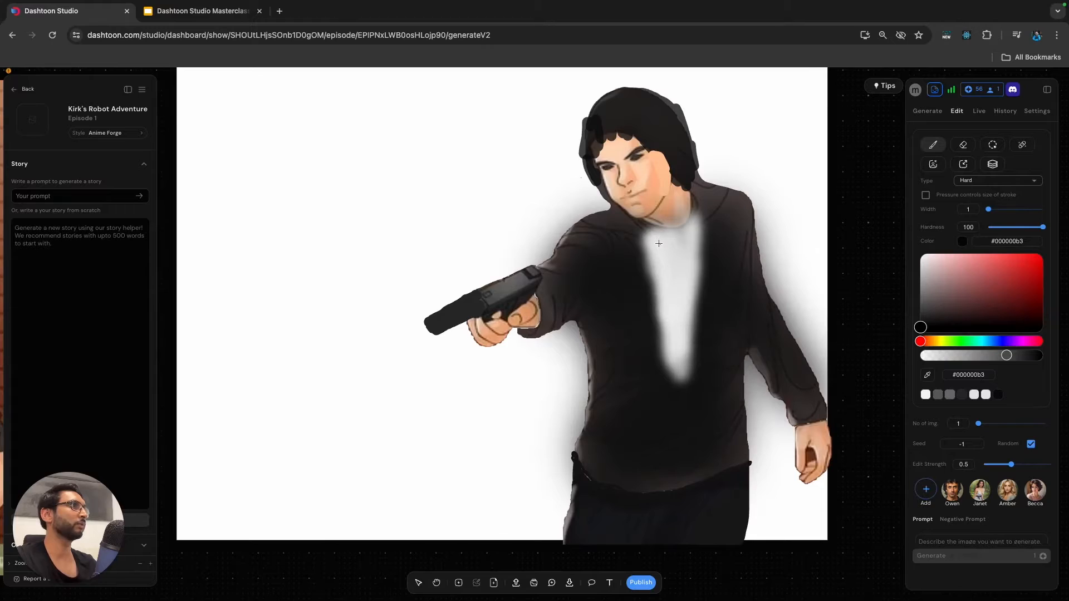
mouse_move(660, 237)
left_mouse_down()
mouse_move(666, 254)
mouse_move(692, 230)
mouse_move(668, 253)
mouse_move(696, 238)
left_mouse_up()
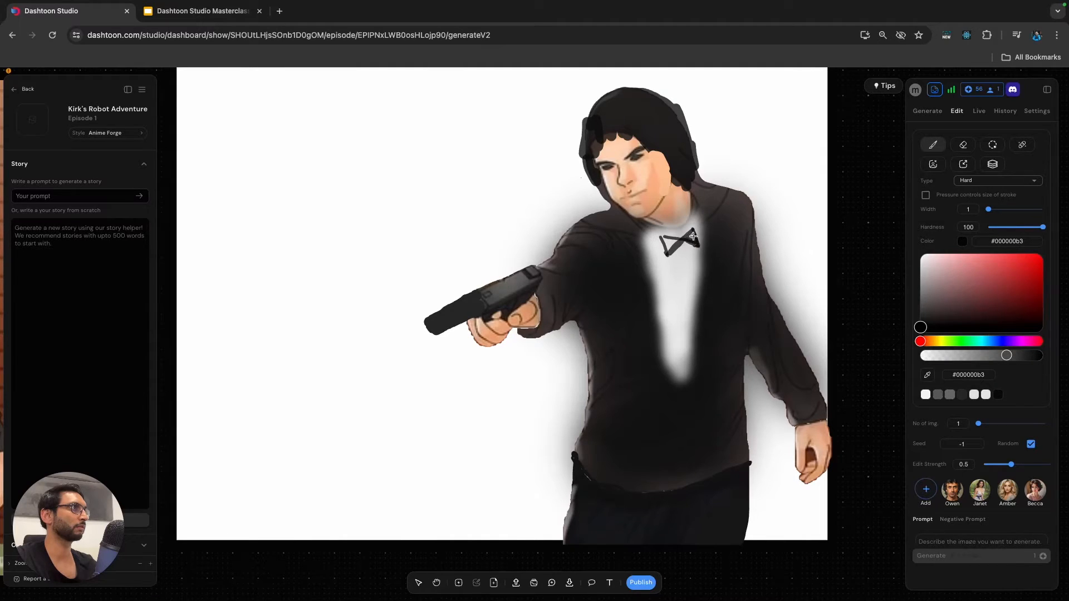
mouse_move(666, 242)
left_mouse_down()
mouse_move(694, 239)
mouse_move(674, 246)
left_mouse_up()
Extend the white shirt front down towards the waist in #efe9e9b3, setting the brush hardness to 70.
left_click(922, 259)
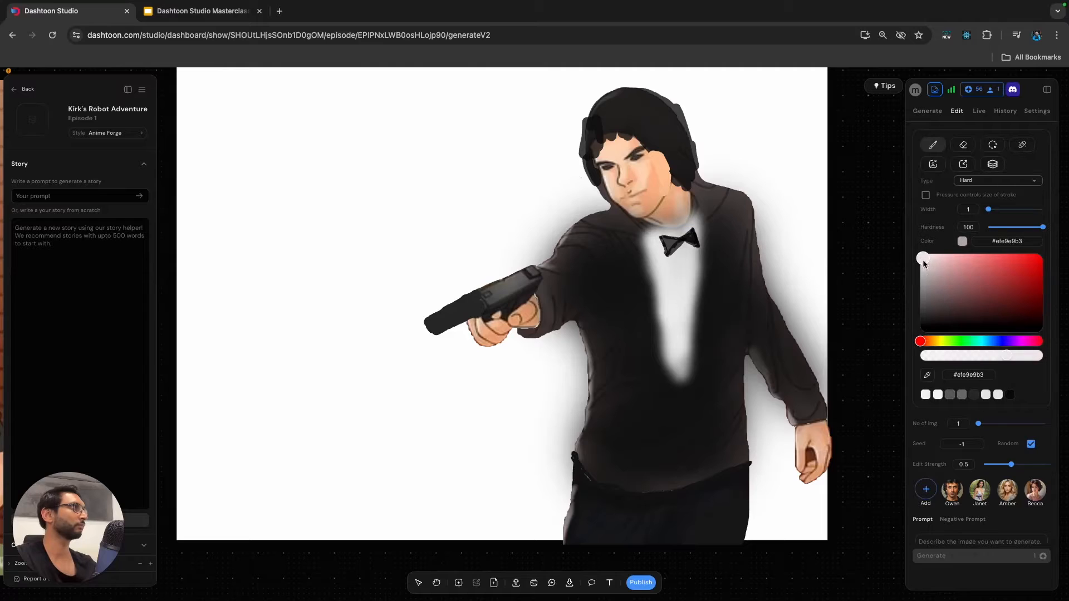
left_click_drag(1042, 228, 1026, 227)
mouse_move(669, 372)
left_mouse_down()
mouse_move(677, 406)
mouse_move(686, 360)
left_mouse_up()
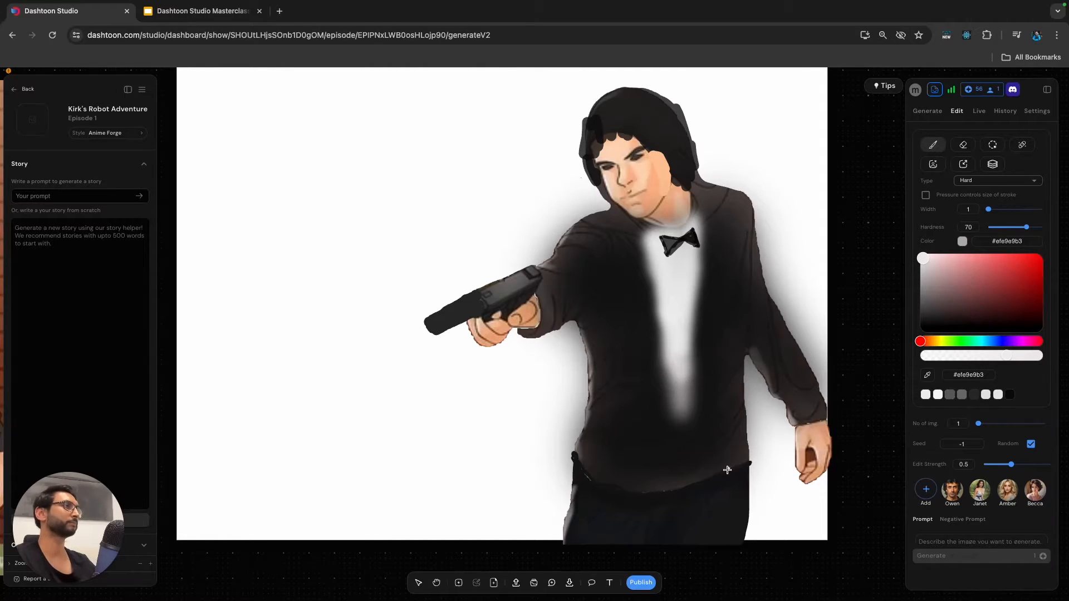
scroll(727, 470, "down", 5)
scroll(853, 414, "down", 1)
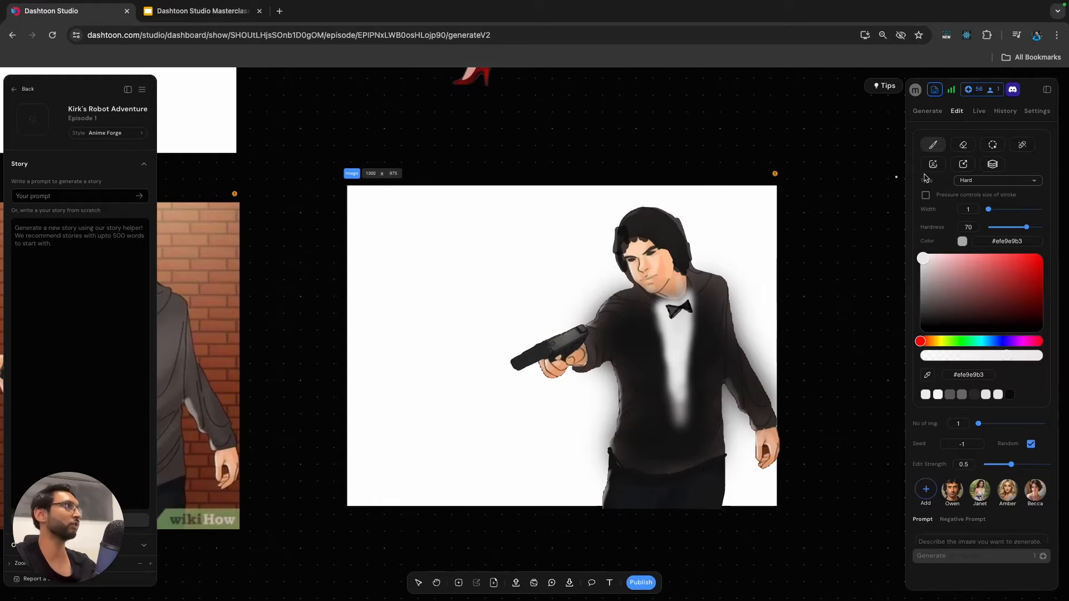
scroll(728, 232, "down", 3)
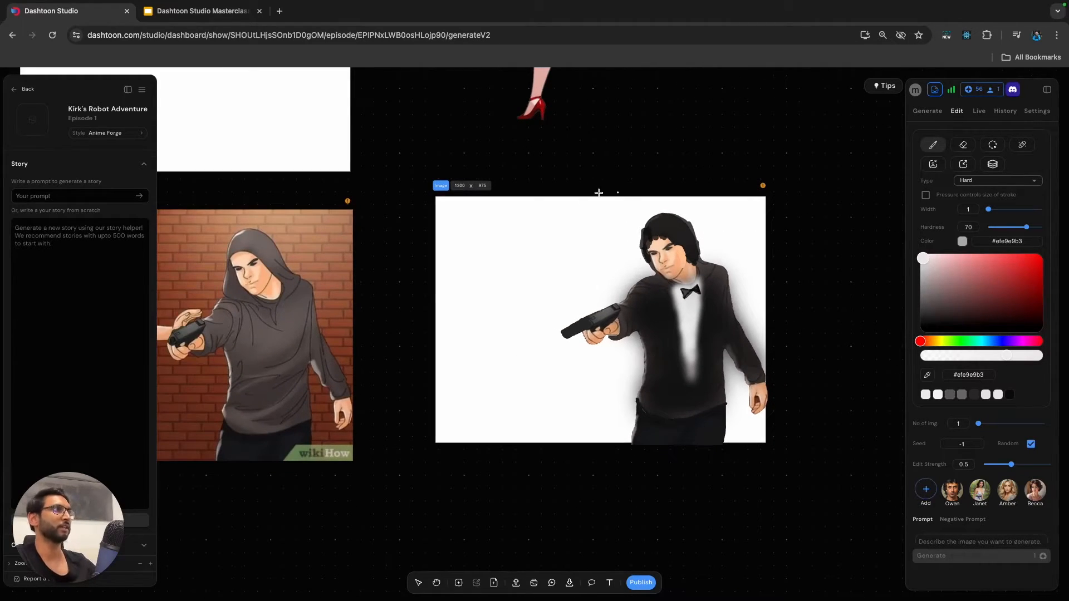
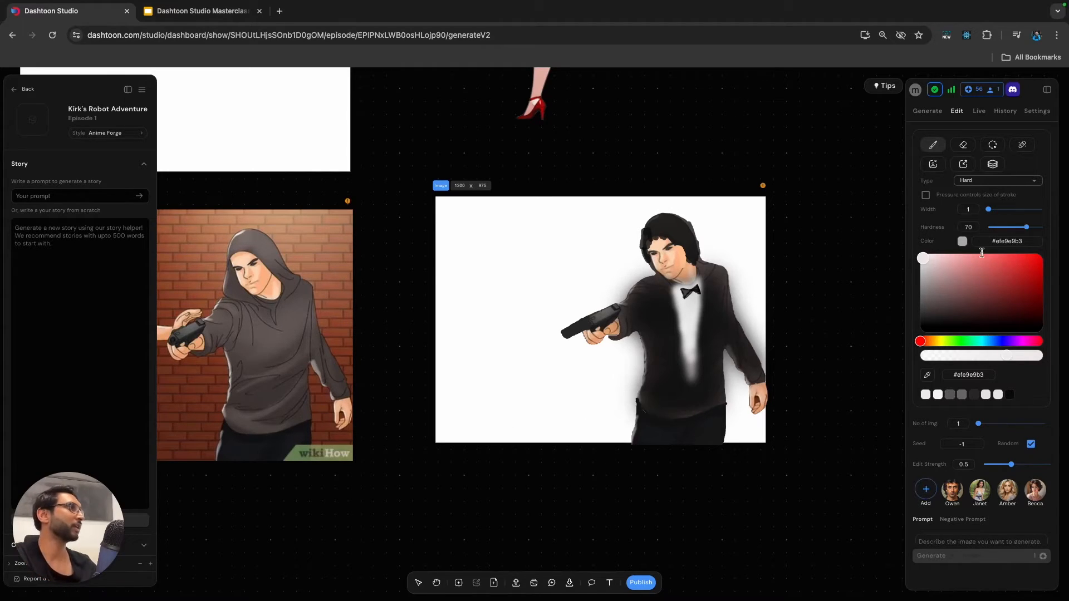
Add the Owen character to the image prompt and shorten its description to "man, Brown Eyes, Black Hair".
scroll(982, 252, "down", 3)
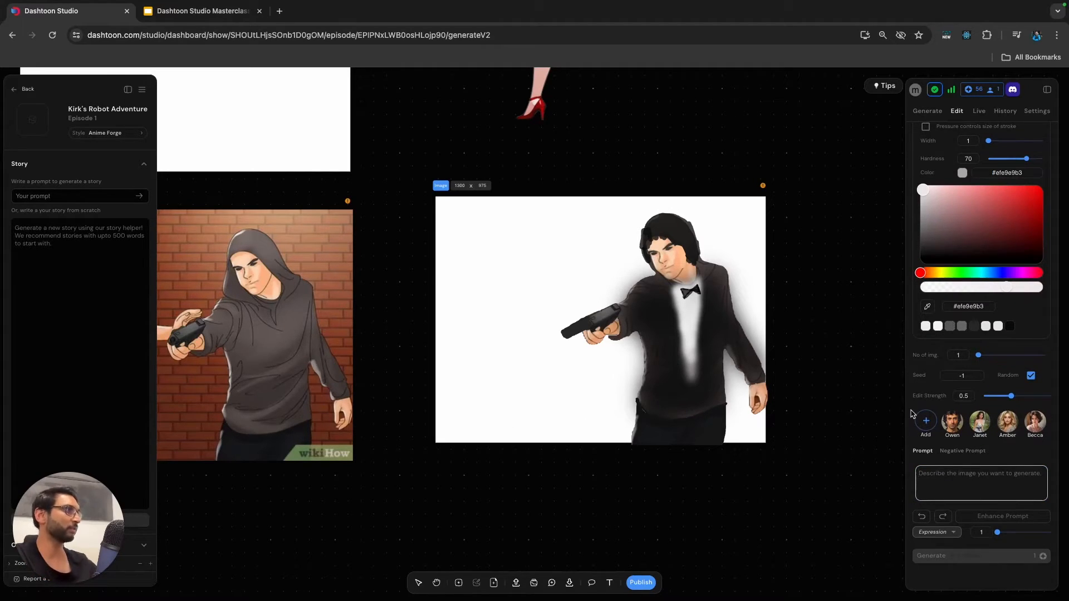
left_click(953, 422)
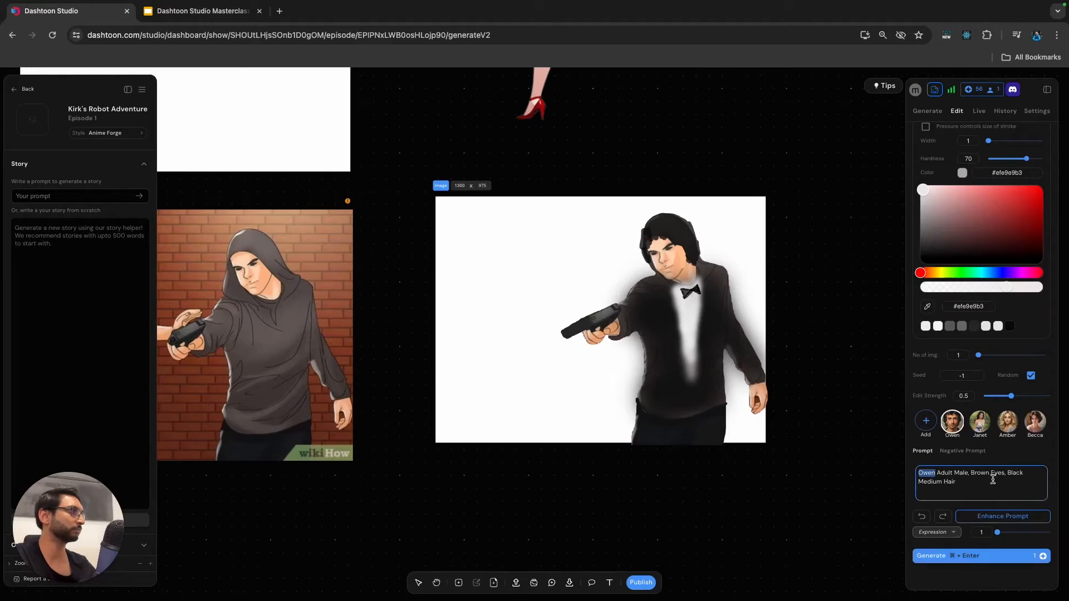
left_click_drag(938, 472, 1000, 493)
left_click(814, 417)
double_click(954, 472)
key("BackSpace")
key("BackSpace")
key("BackSpace")
key("BackSpace")
key("BackSpace")
key("BackSpace")
key("BackSpace")
key("BackSpace")
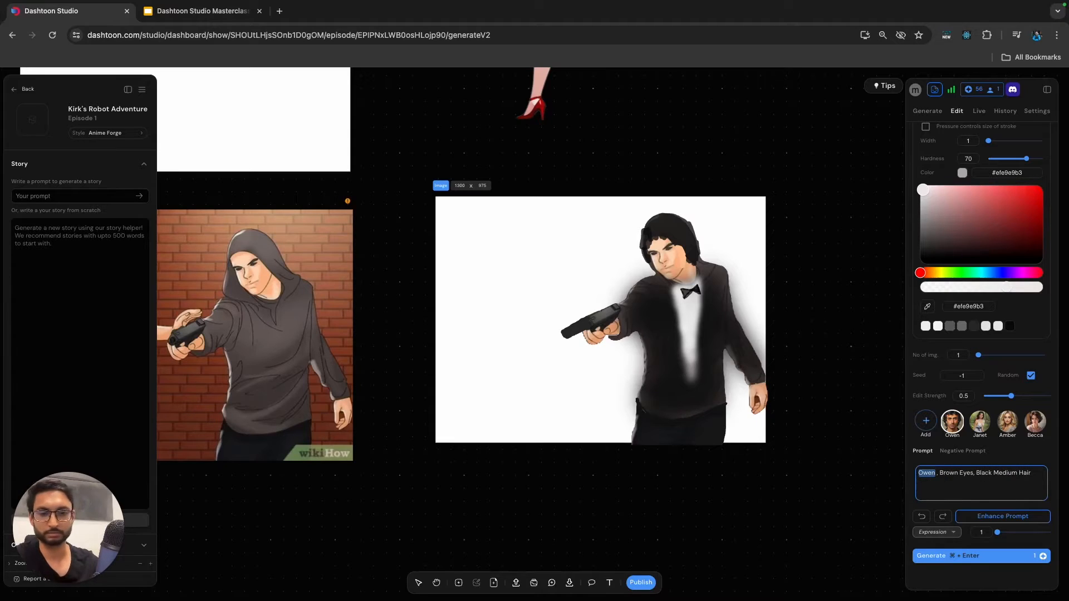
type("man")
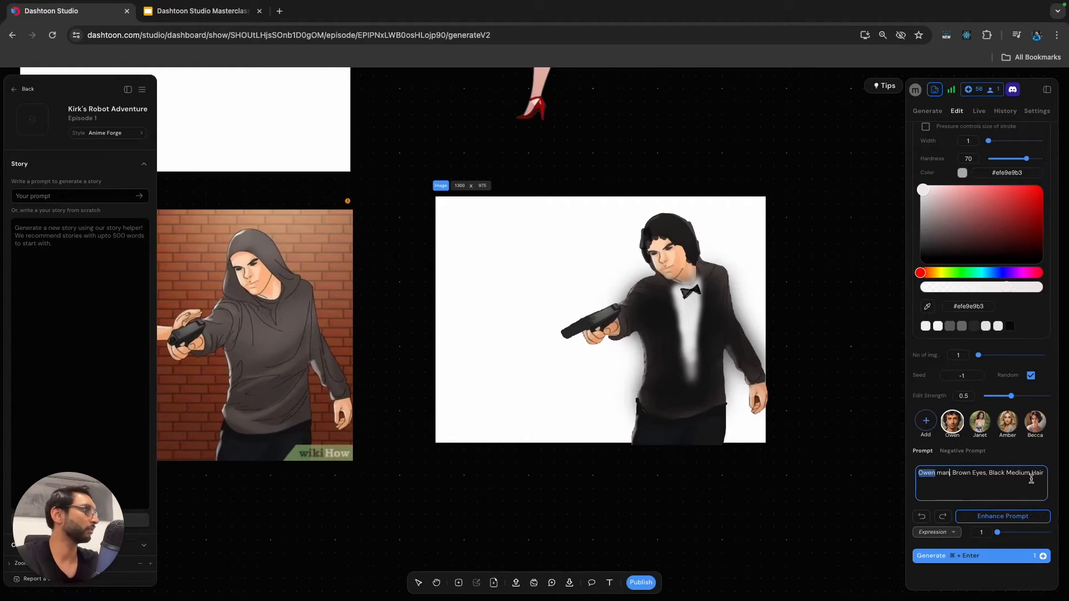
double_click(1012, 473)
key("BackSpace")
key("BackSpace")
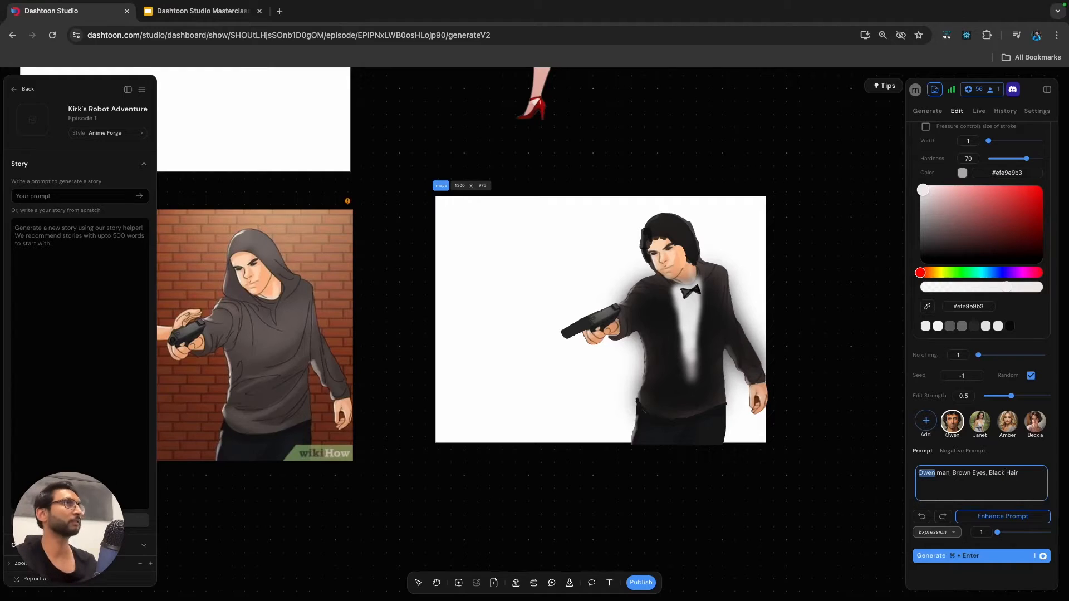
Copy "wearing a tuxedo holding a gun in outstretched hand, shocked expression" from the Panel 2 slide into the end of the Dashtoon Studio prompt.
left_click(200, 11)
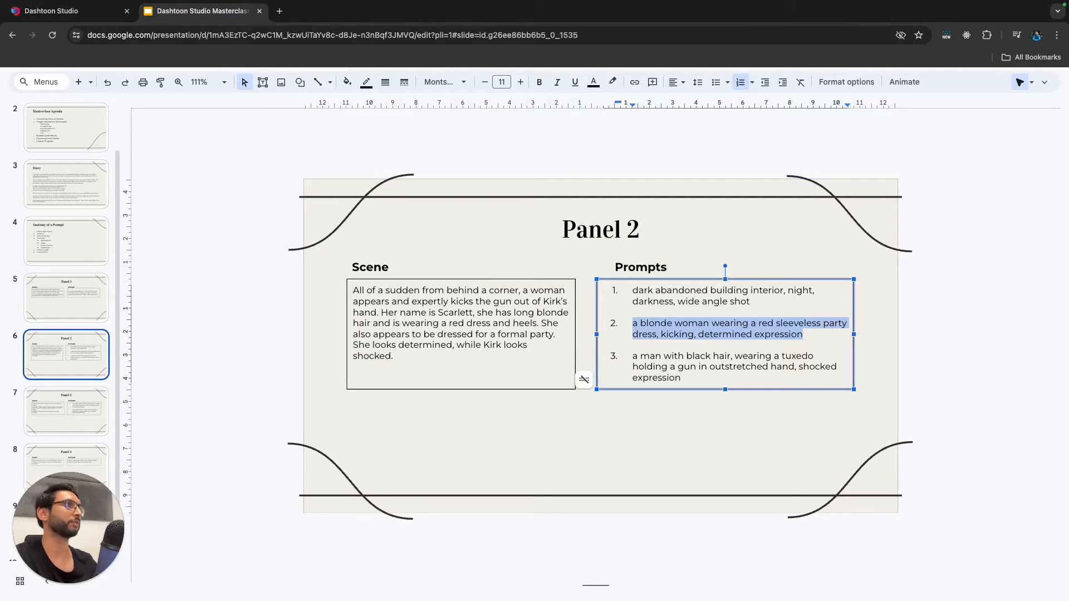
left_click(710, 367)
key("shift+Down")
key("shift+Down")
key("super+c")
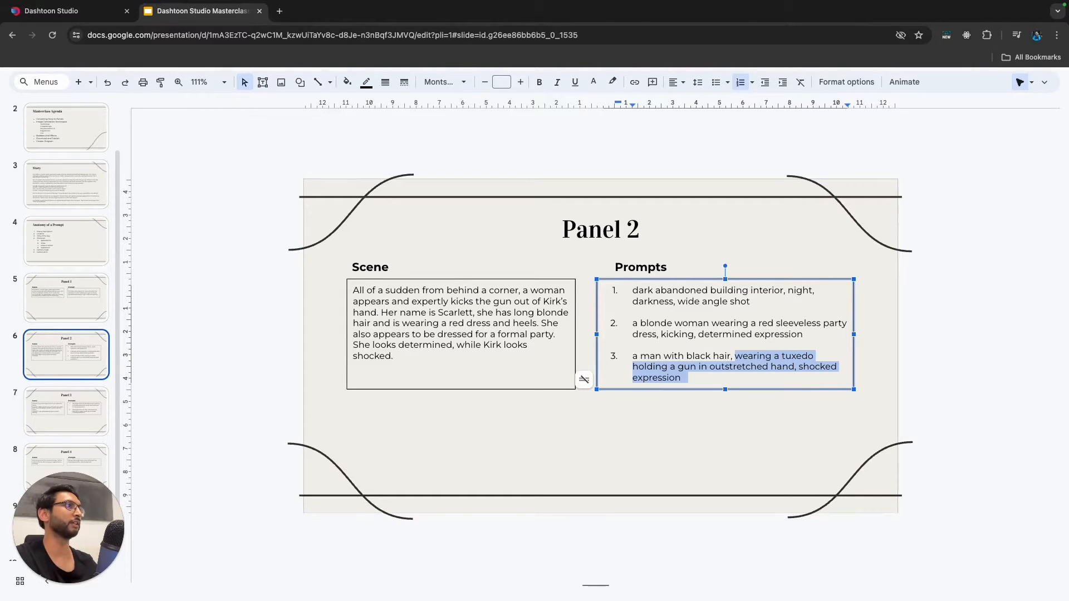
left_click(73, 10)
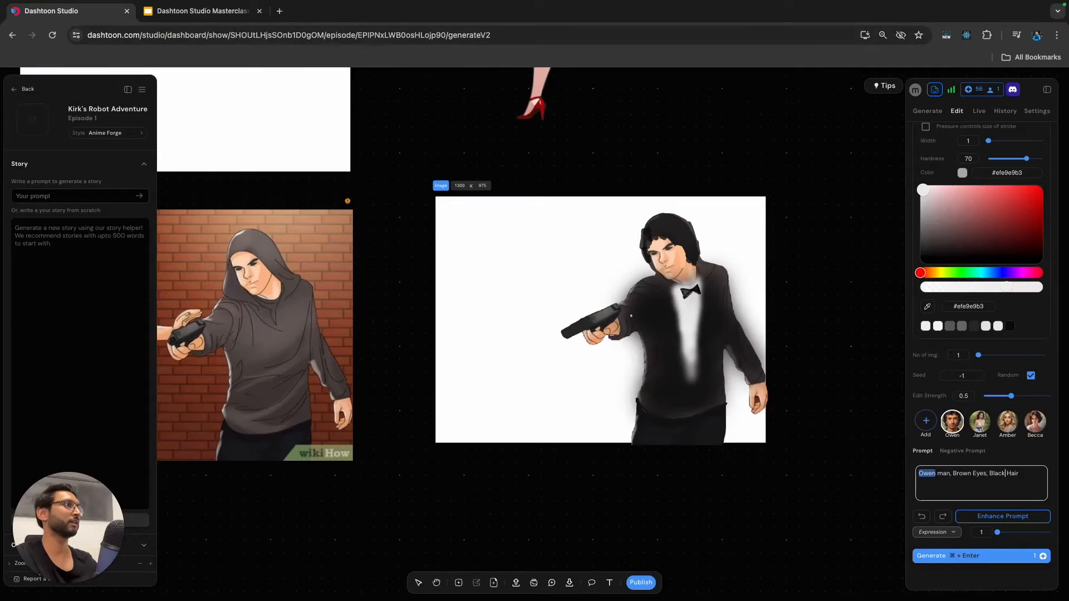
key("super+v")
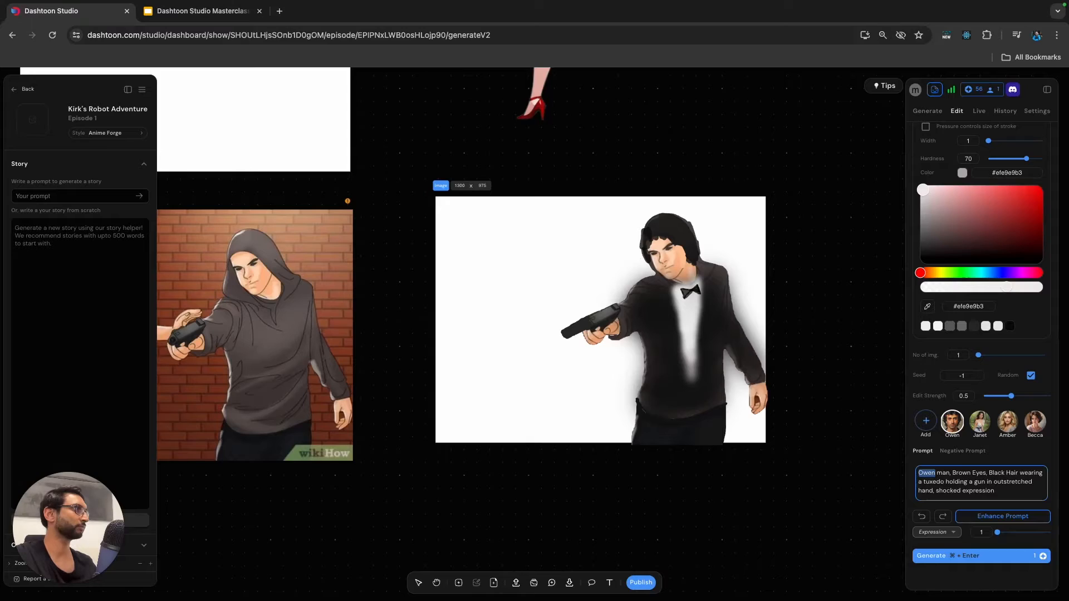
Add ", plain white background" to the prompt and generate a version of the painted man.
key("super+Return")
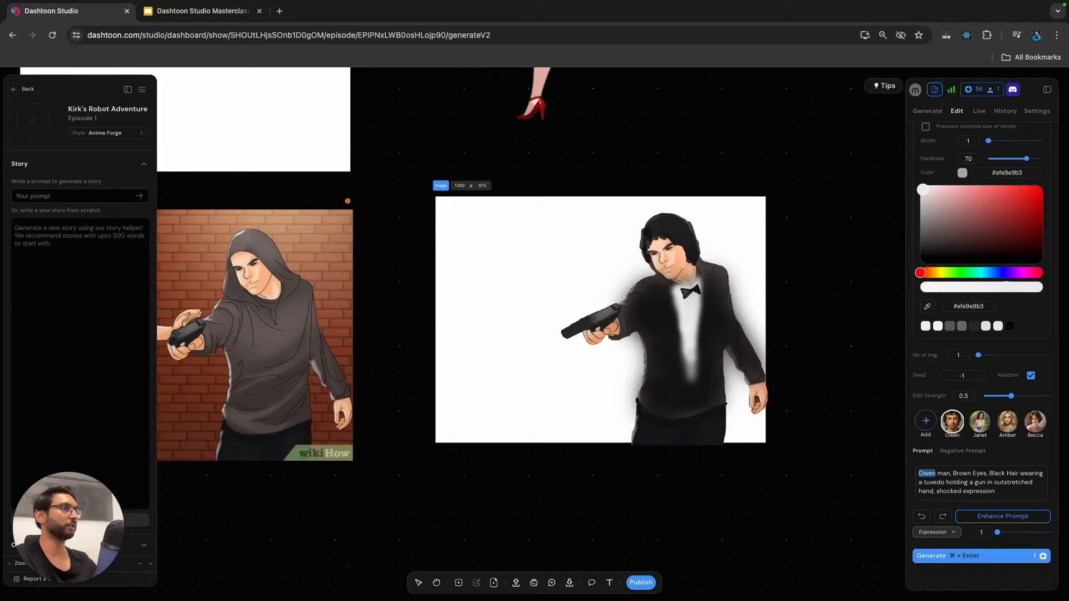
key("v")
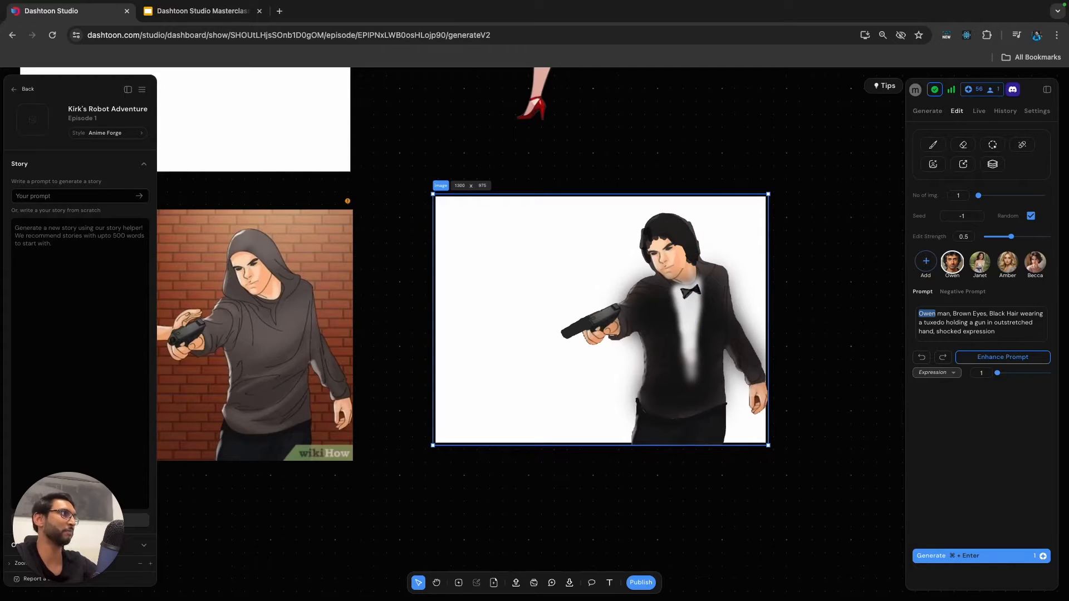
left_click(996, 332)
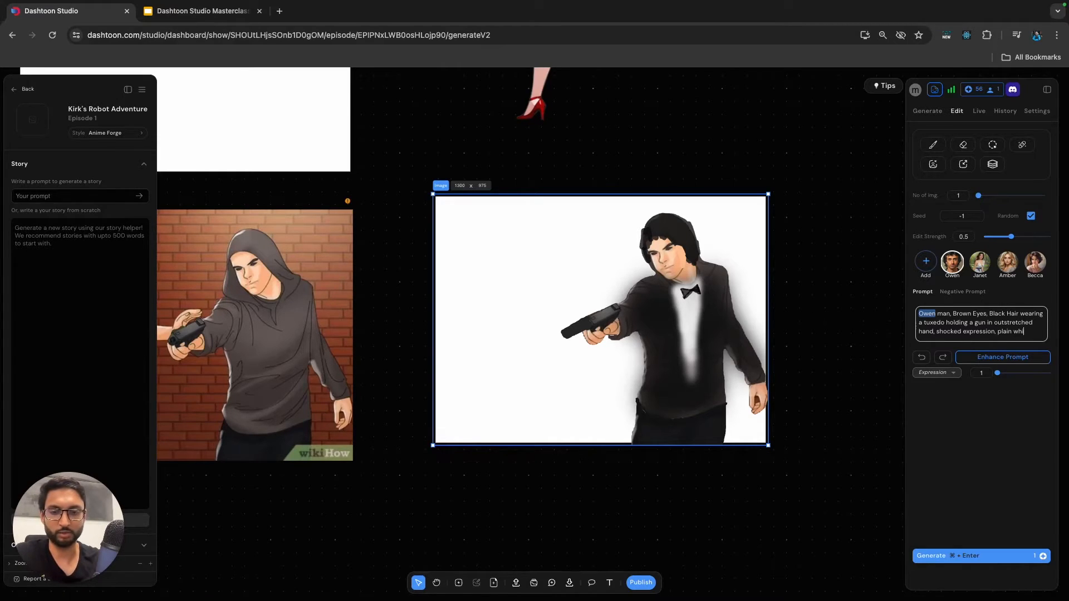
type("background")
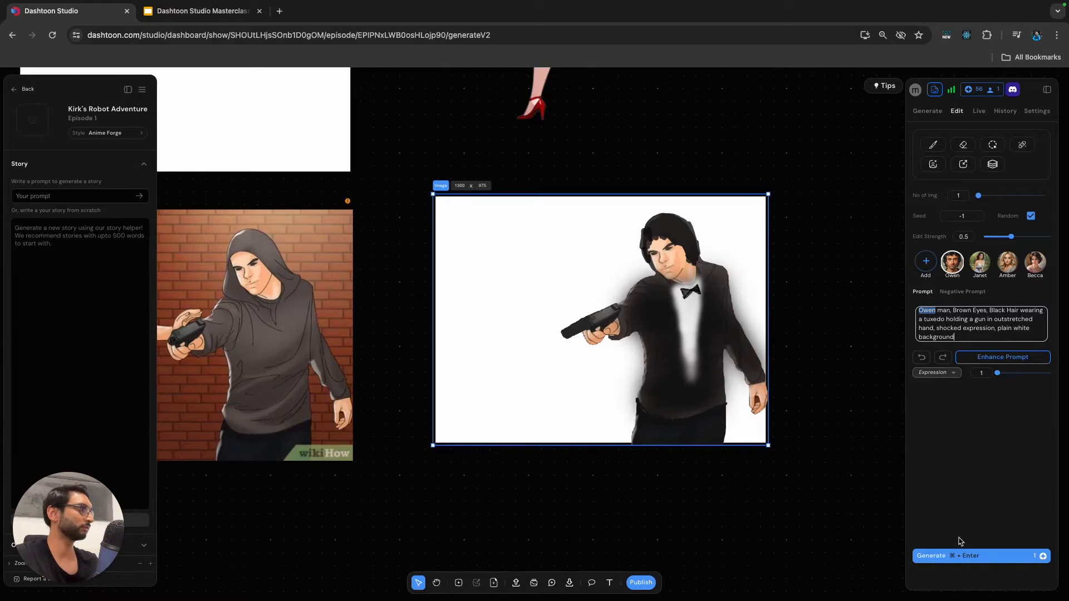
left_click(950, 557)
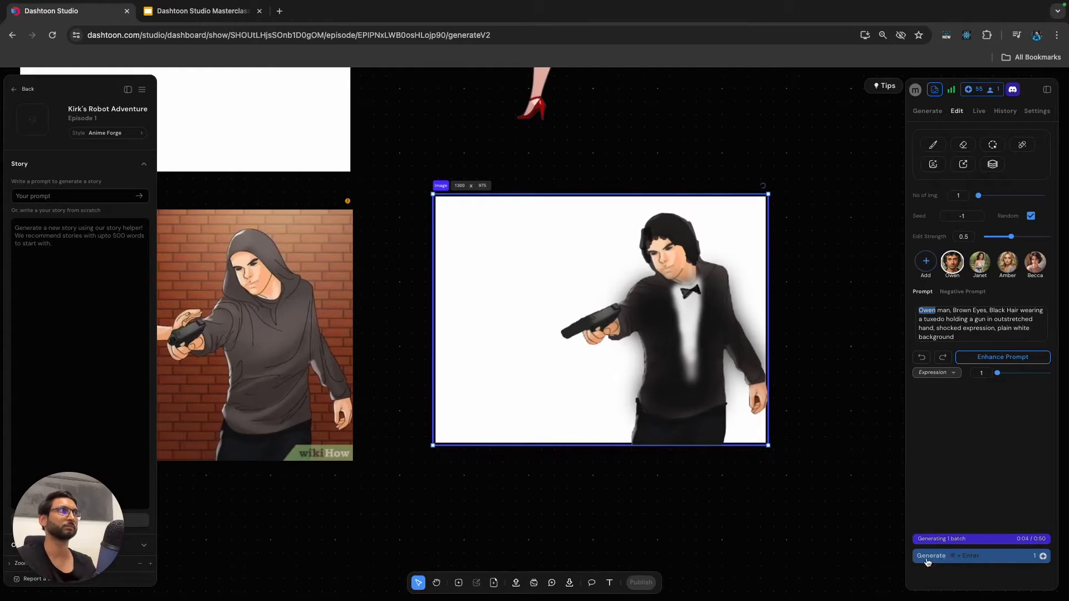
Paint out the grey halo beside the front of the jacket and trousers with a hard #ffffff brush at width 8.
scroll(837, 563, "down", 1)
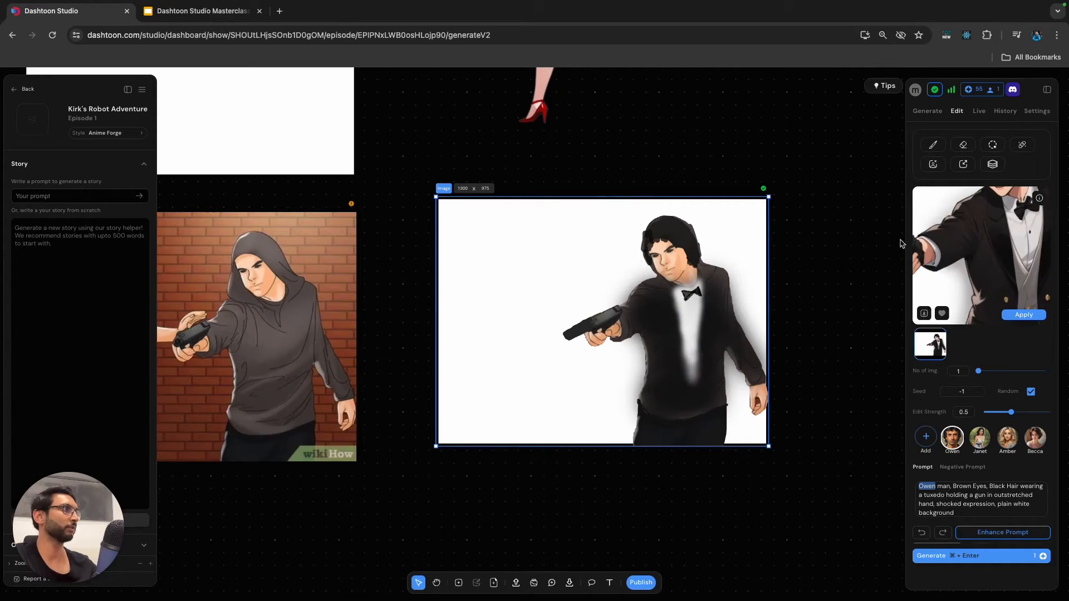
scroll(899, 255, "down", 3)
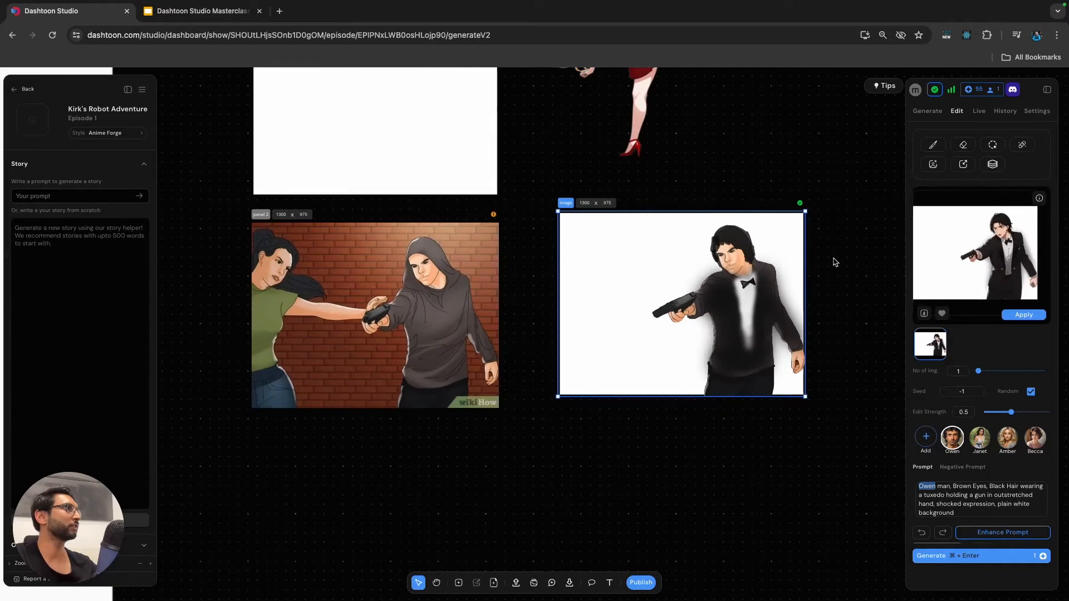
scroll(833, 262, "right", 2)
scroll(833, 263, "up", 1)
left_click(935, 147)
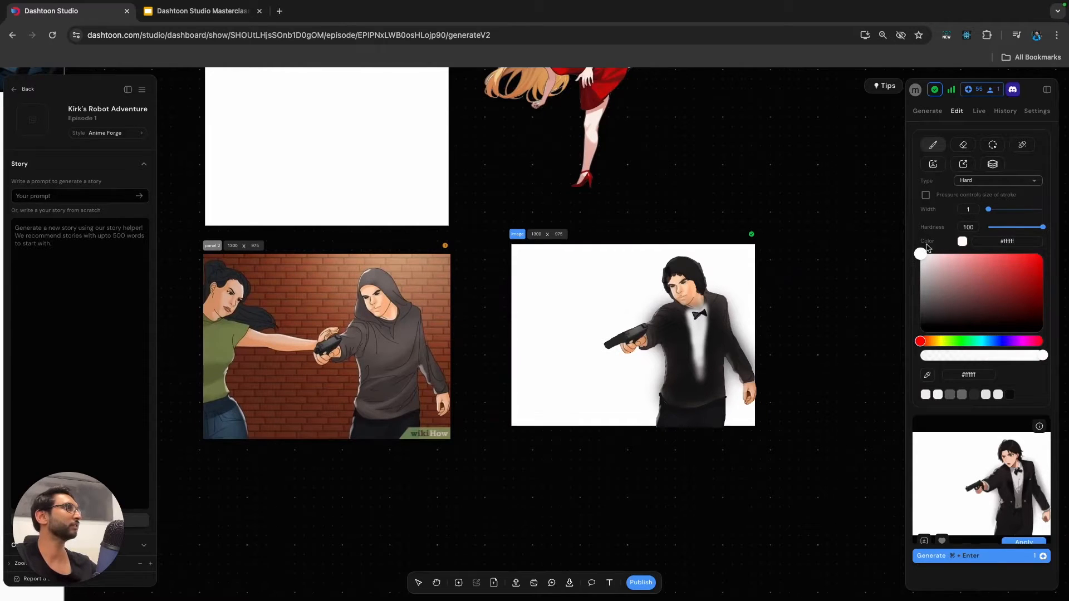
scroll(657, 353, "up", 3)
left_click_drag(658, 342, 657, 353)
left_click_drag(988, 210, 994, 212)
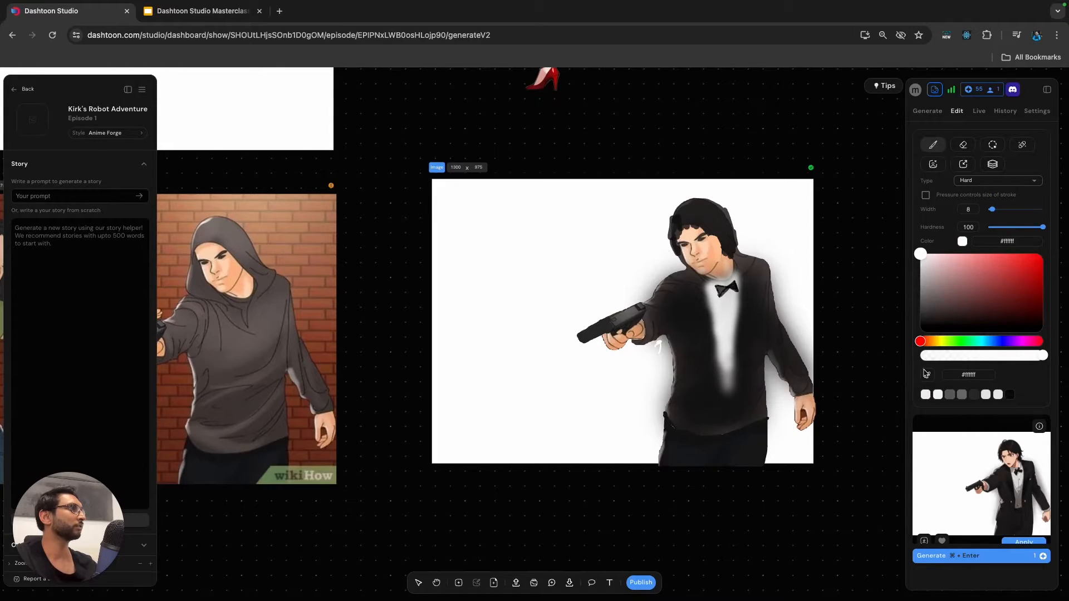
mouse_move(664, 390)
left_mouse_down()
mouse_move(662, 340)
mouse_move(668, 368)
mouse_move(659, 411)
mouse_move(658, 358)
mouse_move(656, 437)
left_mouse_up()
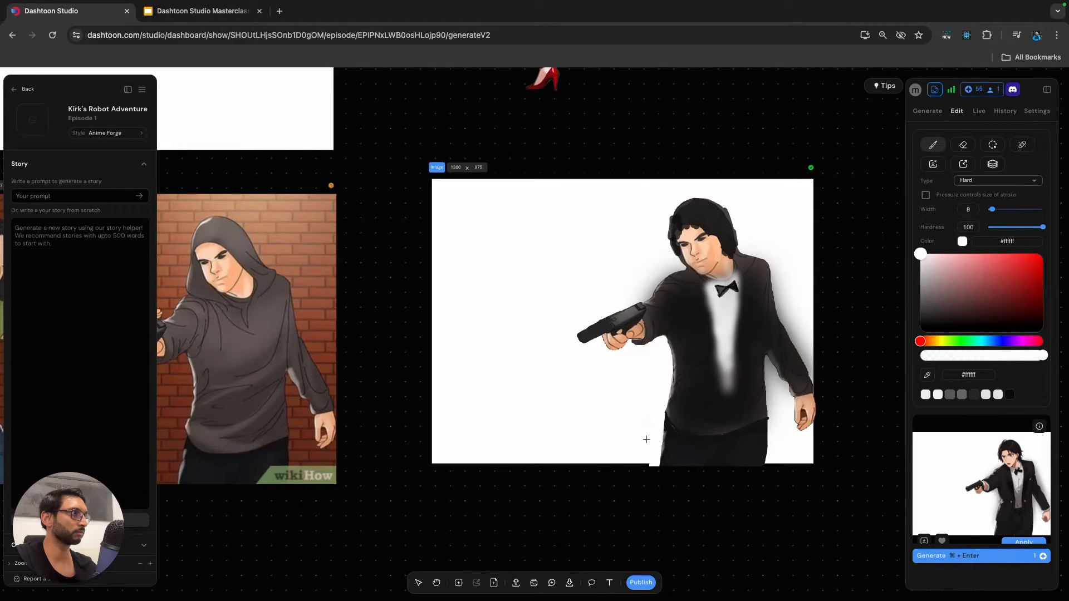
Clean the grey haze between the jacket and the lowered arm in white, reducing the brush width to 2.
mouse_move(774, 384)
left_mouse_down()
mouse_move(775, 402)
mouse_move(780, 393)
left_mouse_up()
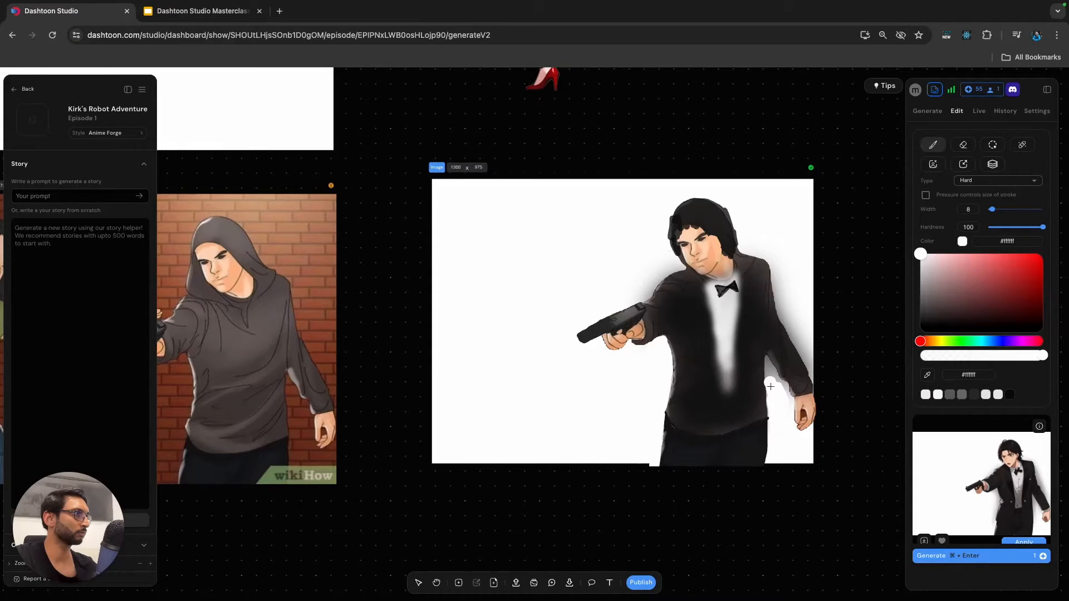
key("bracketleft")
key("bracketleft")
key("bracketleft")
key("bracketleft")
key("bracketleft")
key("bracketleft")
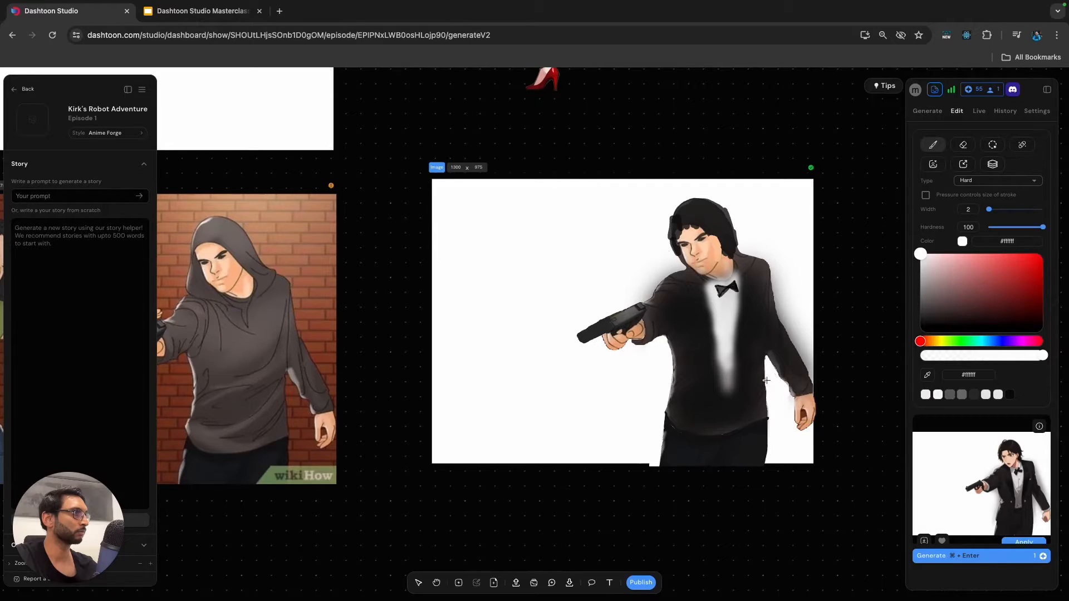
Paint out the halo behind the lowered arm and above the gun arm's shoulder at widths 8 to 9, finishing with the brush width at 1.
left_click(990, 209)
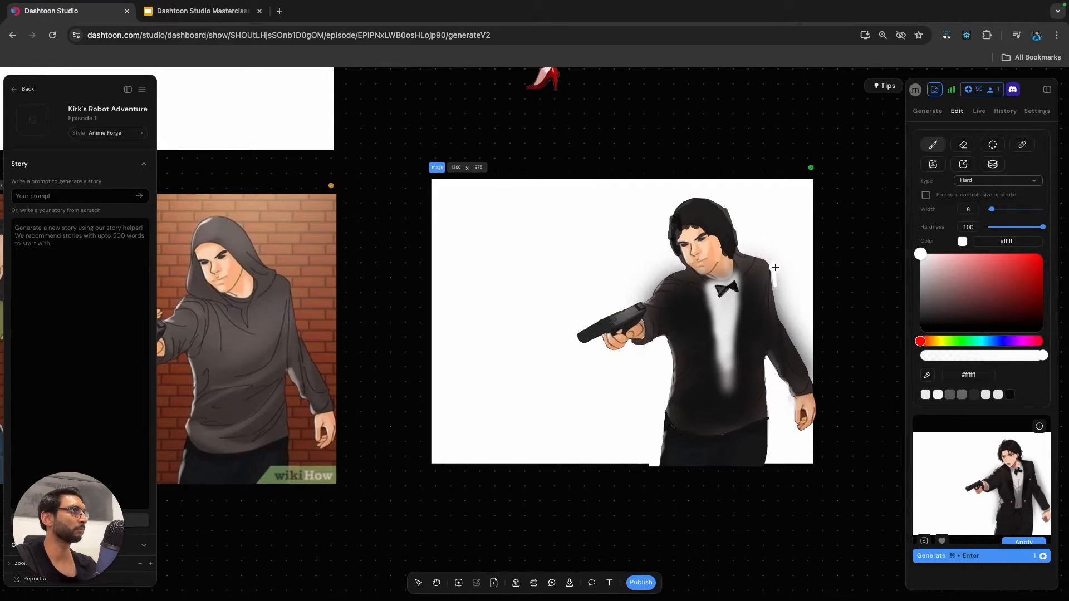
mouse_move(777, 271)
left_mouse_down()
mouse_move(816, 381)
mouse_move(775, 252)
mouse_move(784, 309)
mouse_move(785, 287)
mouse_move(810, 351)
left_mouse_up()
left_click(816, 363)
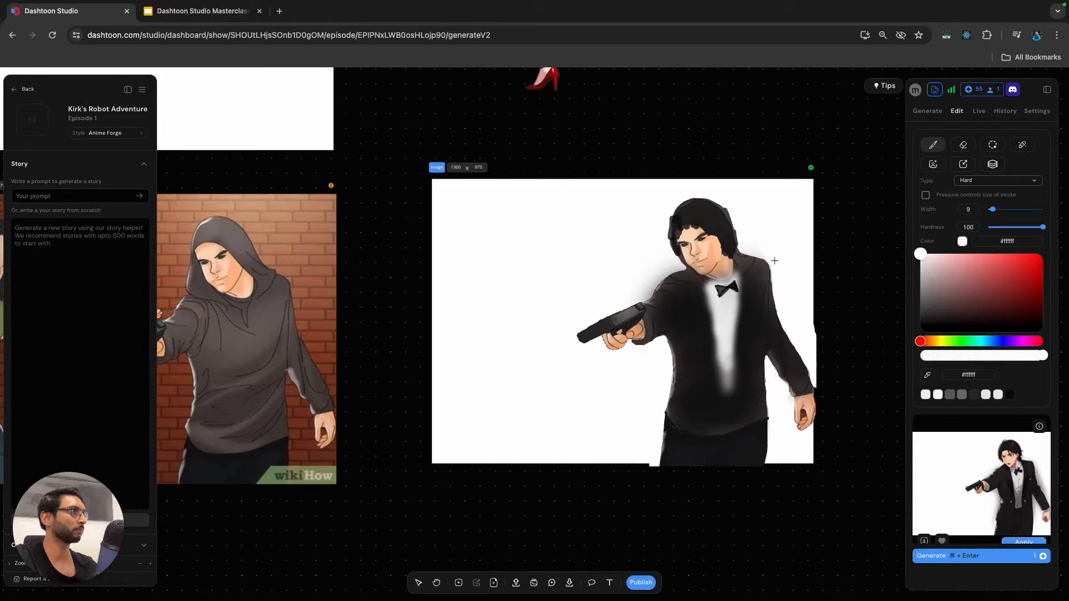
mouse_move(650, 262)
left_mouse_down()
mouse_move(642, 295)
mouse_move(678, 265)
mouse_move(644, 293)
left_mouse_up()
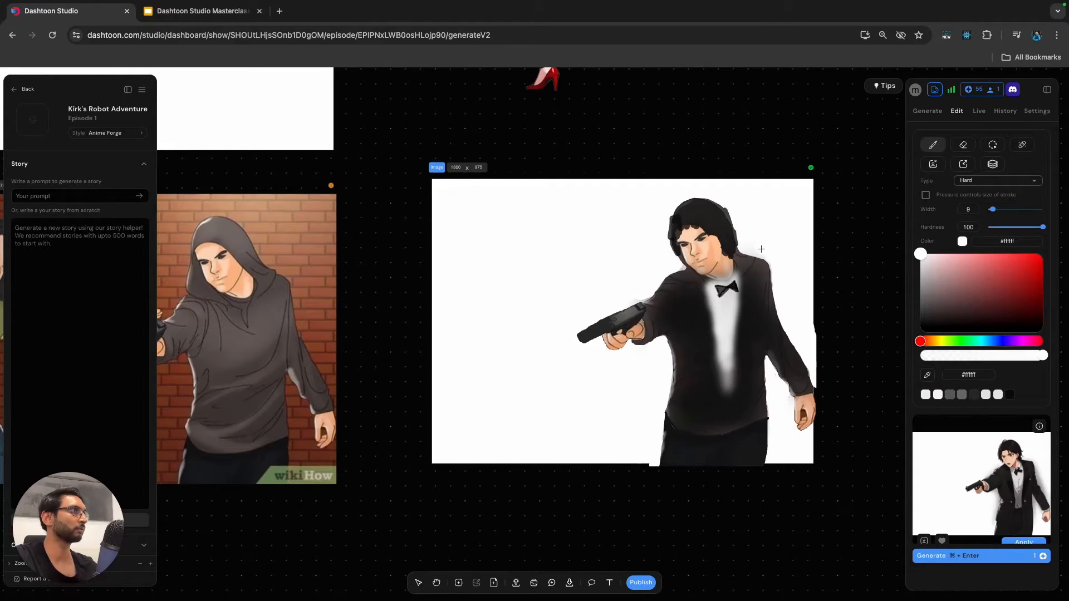
left_click_drag(993, 210, 986, 210)
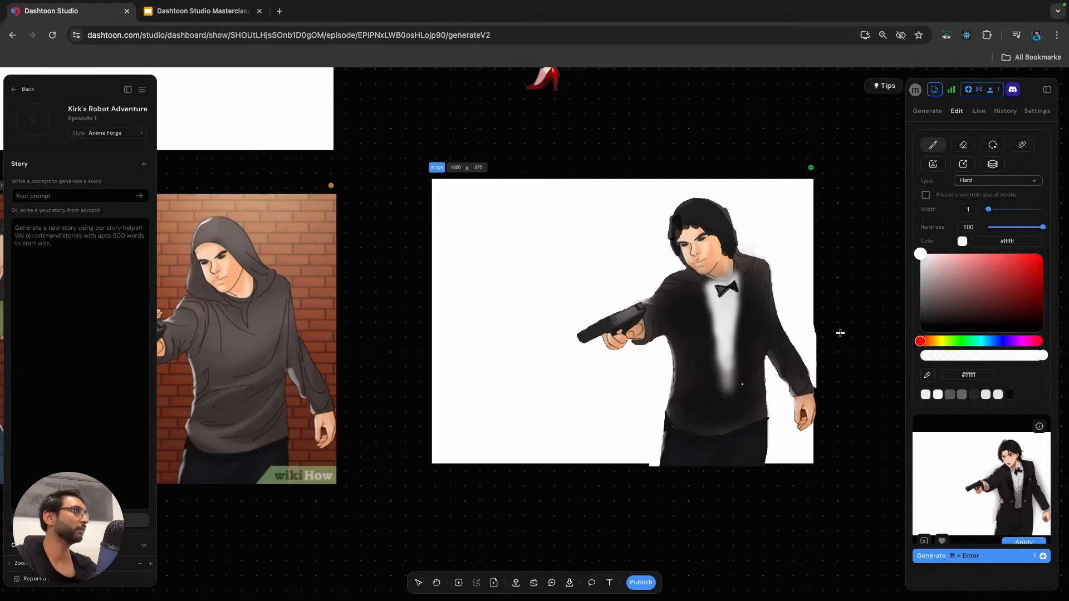
Regenerate the cleaned-up man, lower the edit strength to 0.4, and undo applying the generated result.
scroll(972, 462, "down", 3)
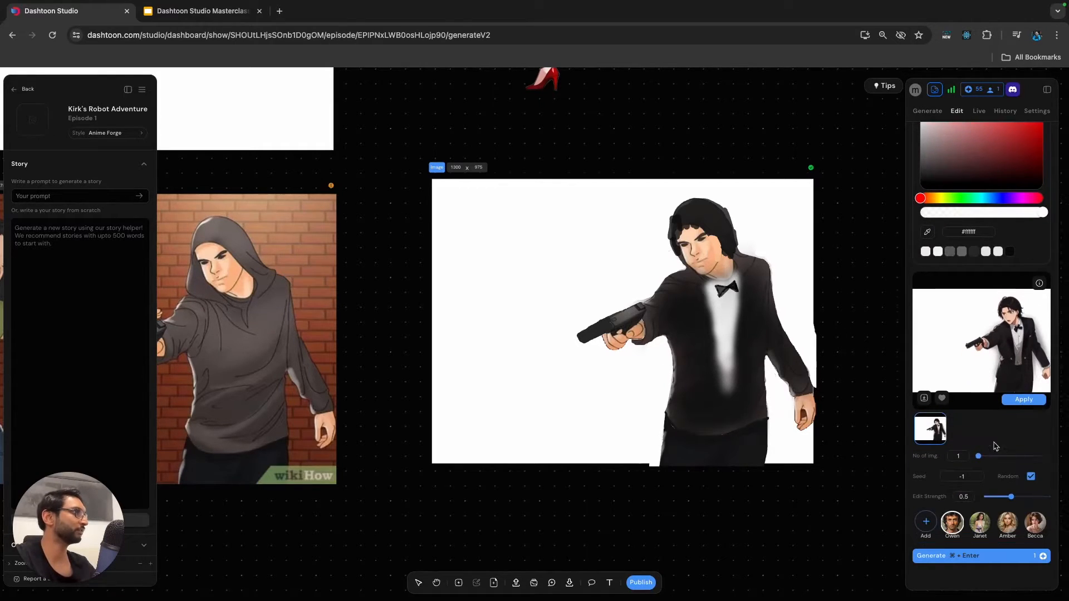
left_click(989, 552)
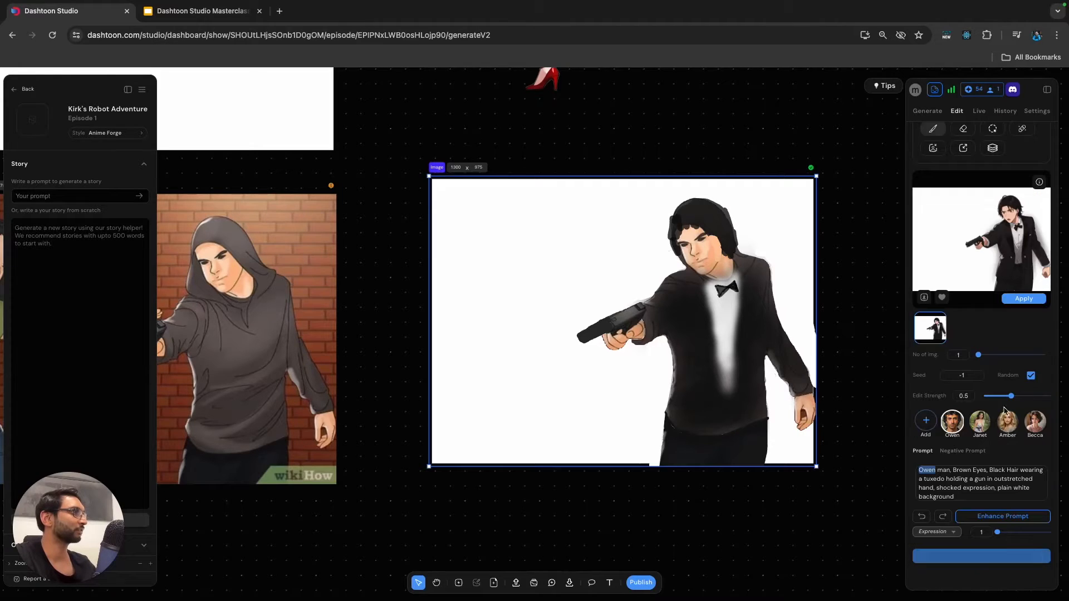
left_click_drag(1011, 396, 1004, 396)
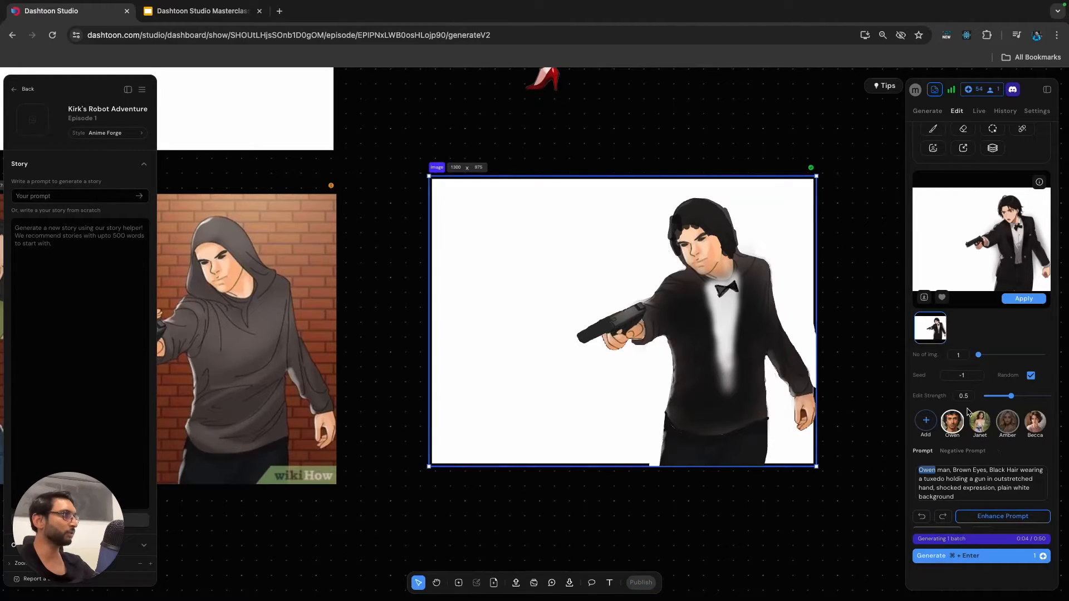
left_click(992, 487)
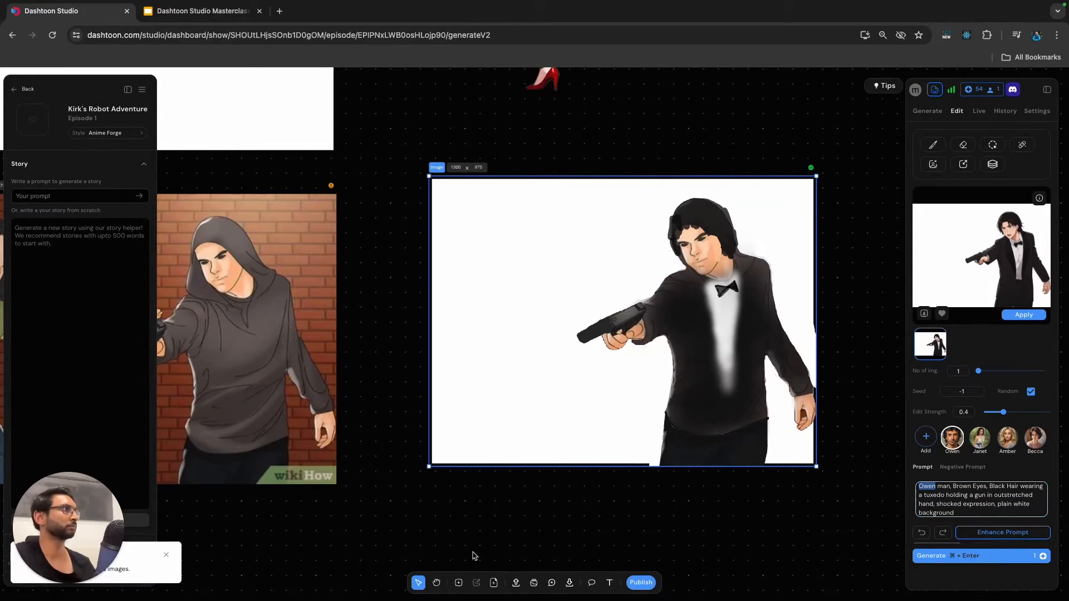
left_click(1030, 315)
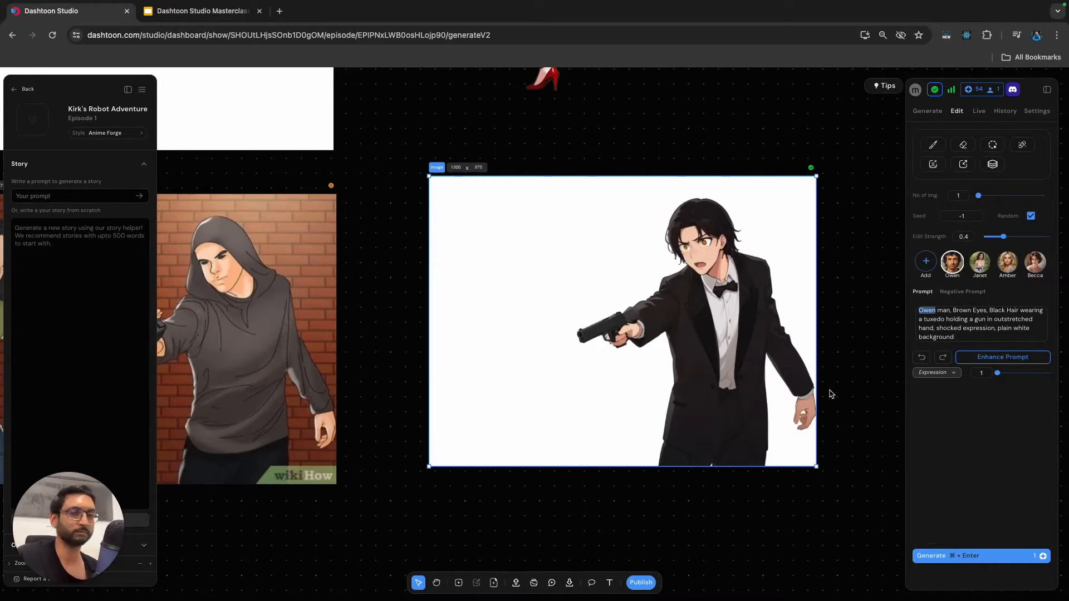
key("super+z")
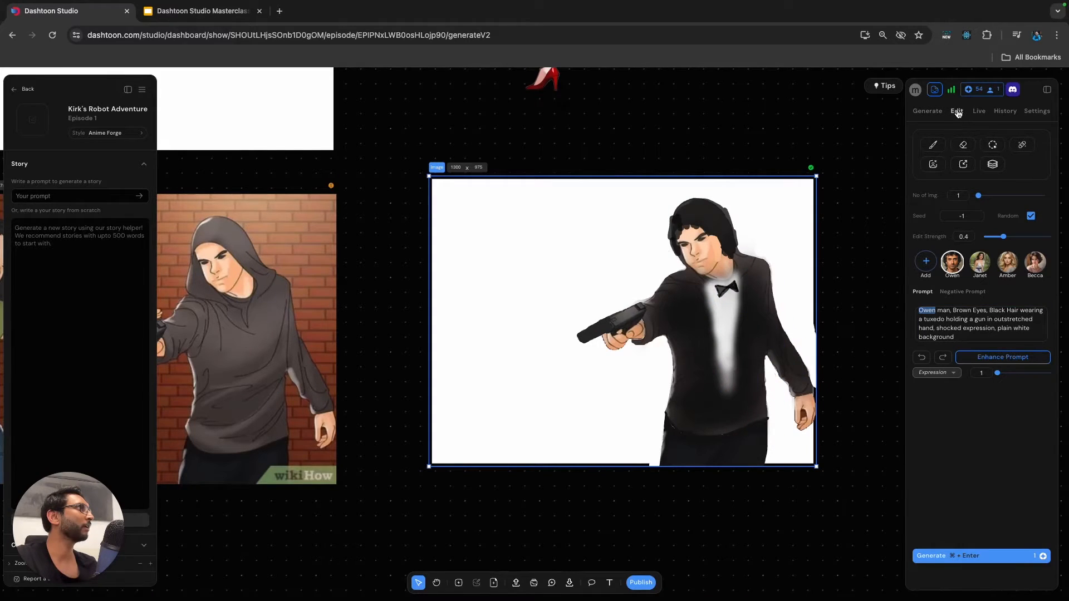
Set the edit strength to 0.5, regenerate the man in the tuxedo and apply the result to the image.
left_click_drag(1006, 239, 1011, 238)
left_click(989, 555)
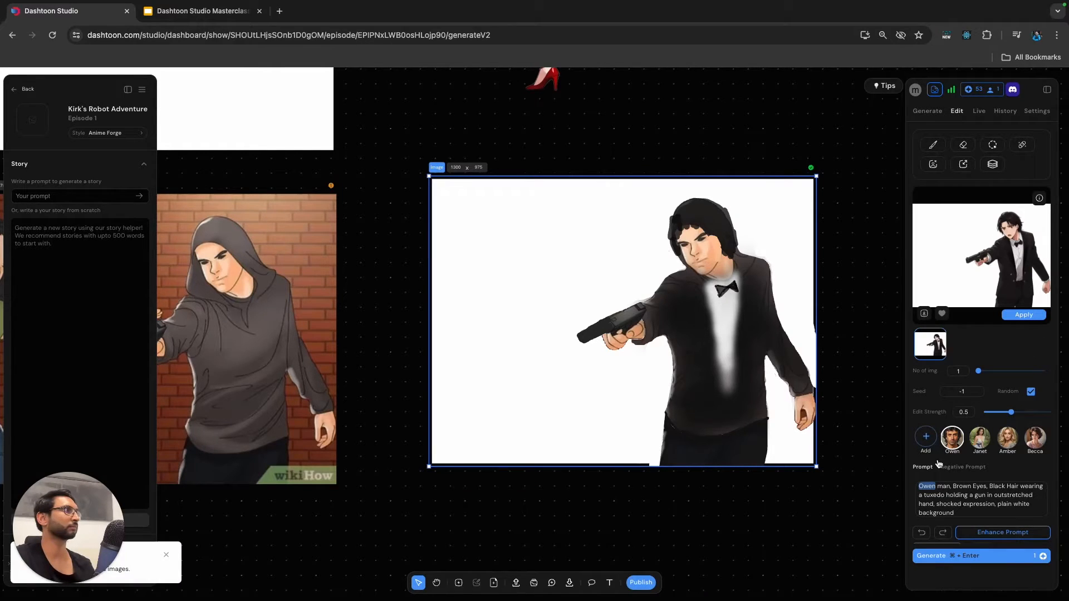
left_click(1024, 315)
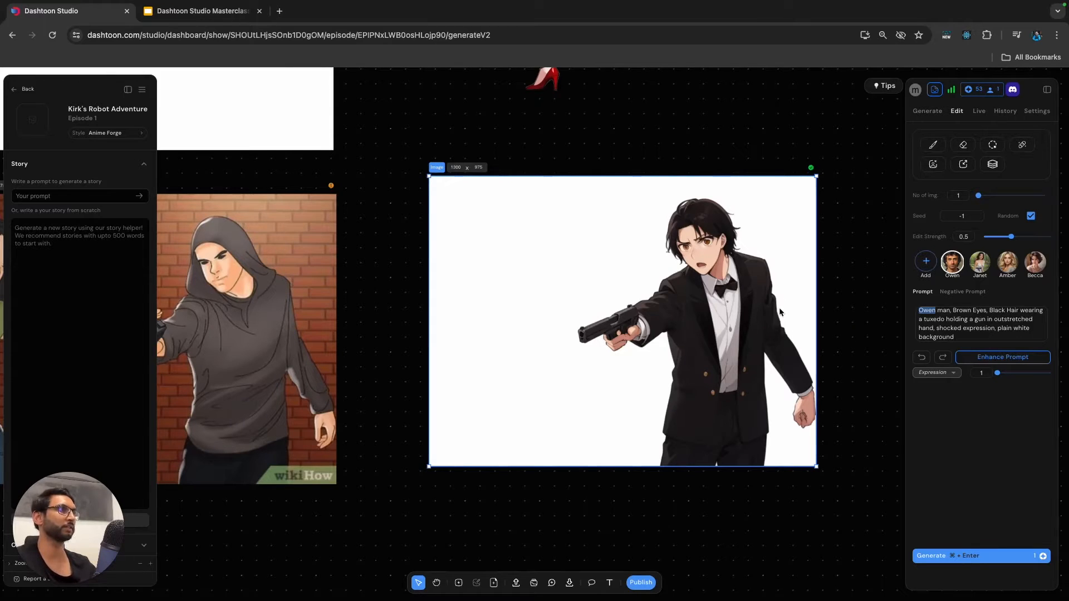
scroll(651, 345, "down", 5)
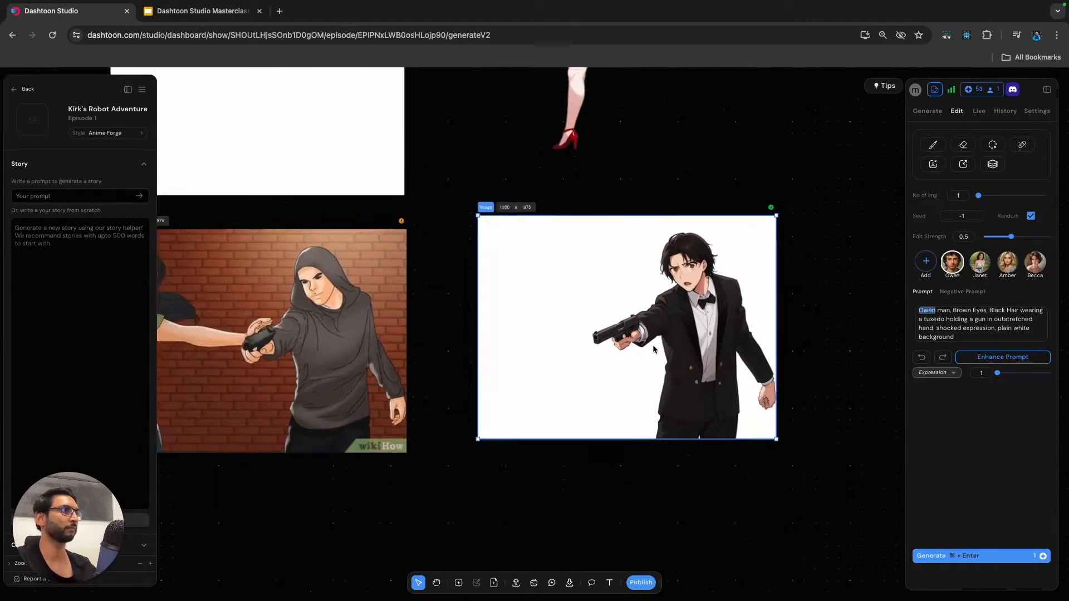
scroll(814, 306, "down", 3)
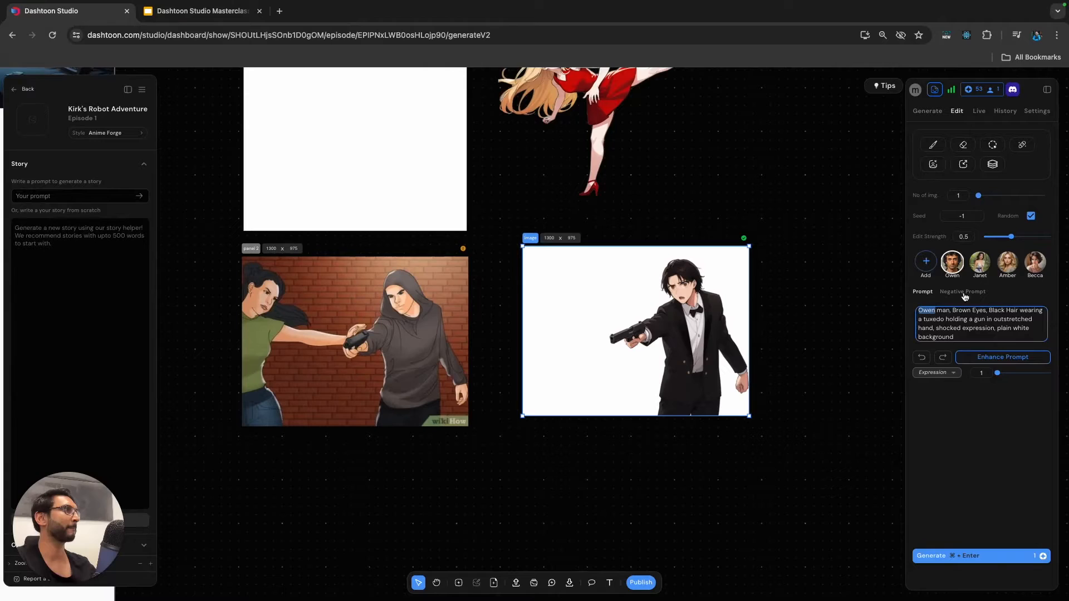
Remove the background from the tuxedo man's image, apply the cutout, and move it out of its frame.
left_click(933, 164)
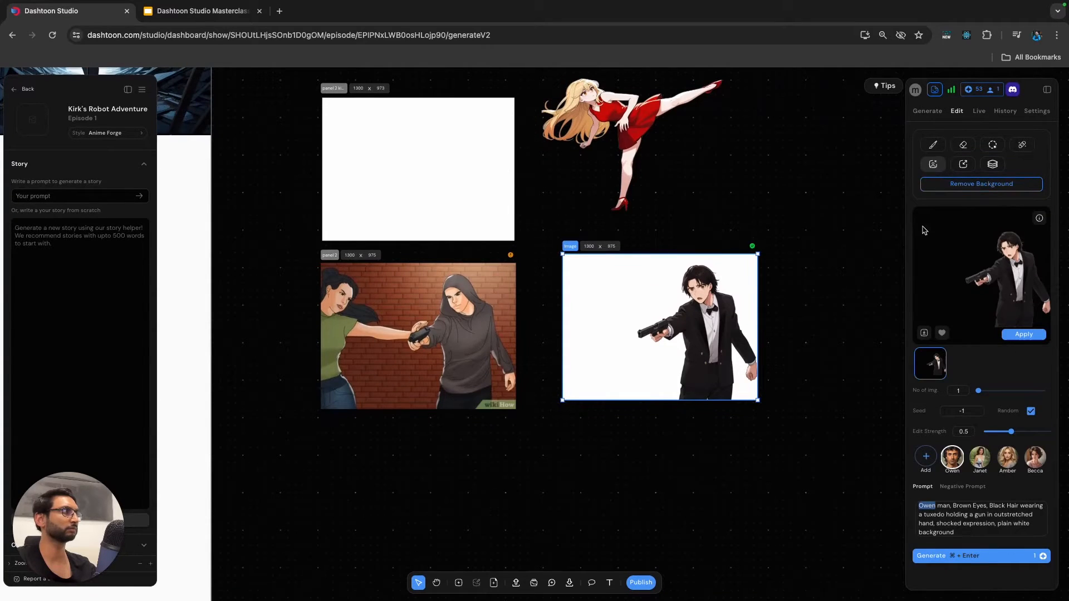
left_click(1018, 333)
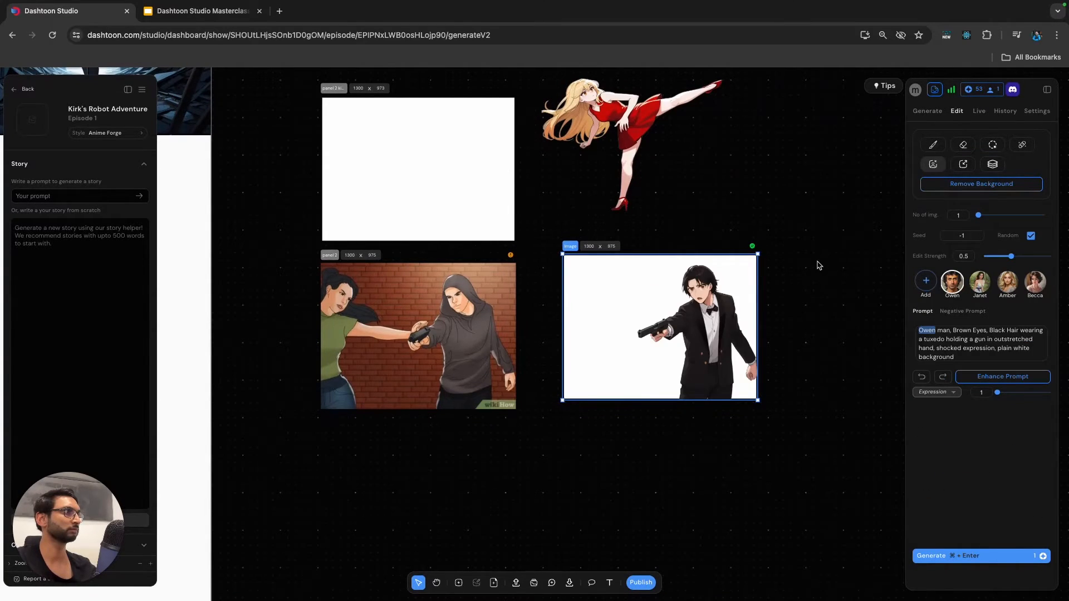
scroll(819, 266, "up", 3)
left_click_drag(681, 326, 836, 174)
Place the kicking woman in the red dress inside the abandoned building frame and scale her down to fit.
scroll(799, 213, "up", 2)
scroll(800, 213, "down", 3)
scroll(780, 206, "up", 2)
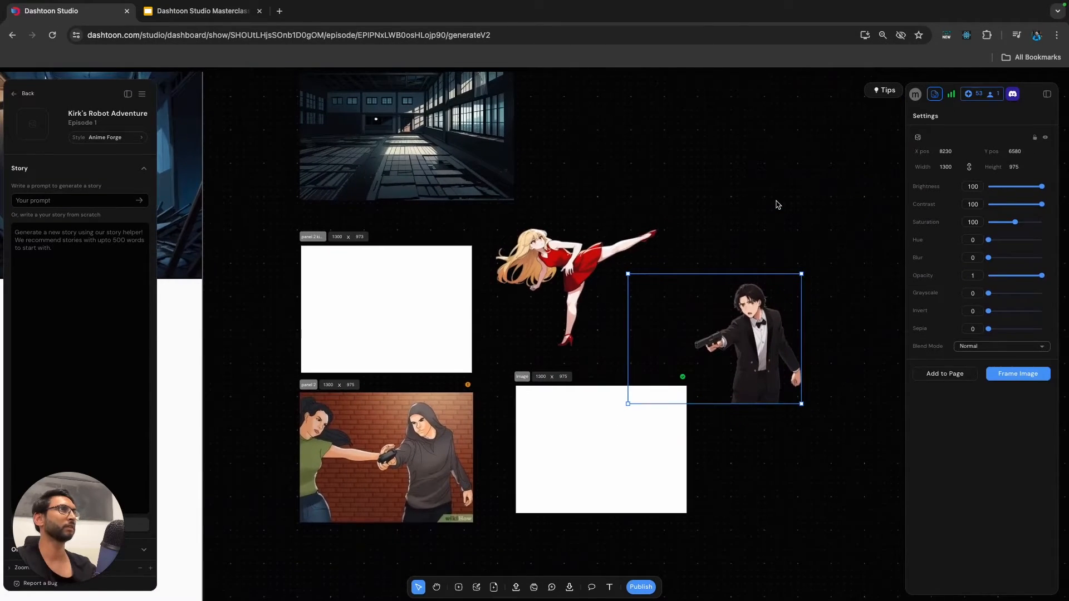
scroll(764, 212, "up", 3)
scroll(654, 286, "up", 3)
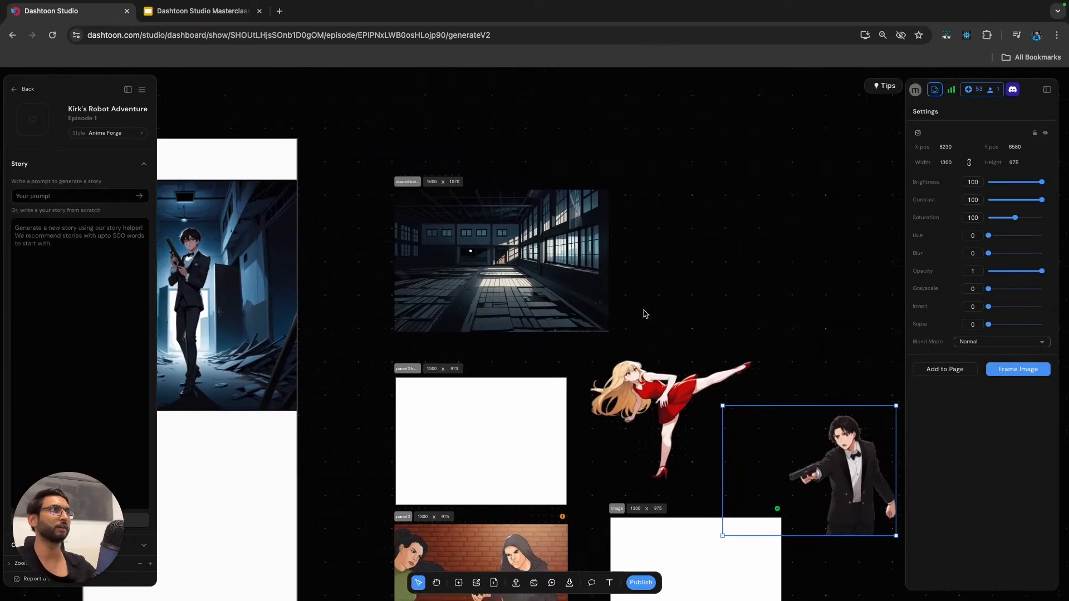
left_click(676, 403)
left_click_drag(676, 402, 497, 244)
left_click_drag(596, 201, 529, 257)
left_click_drag(477, 284, 460, 294)
Place the tuxedo man inside the abandoned building frame facing the woman and scale him down slightly.
left_click_drag(862, 460, 565, 291)
left_click_drag(569, 289, 573, 285)
left_click_drag(606, 228, 594, 236)
left_click_drag(551, 289, 546, 275)
left_click(693, 245)
left_click(453, 290)
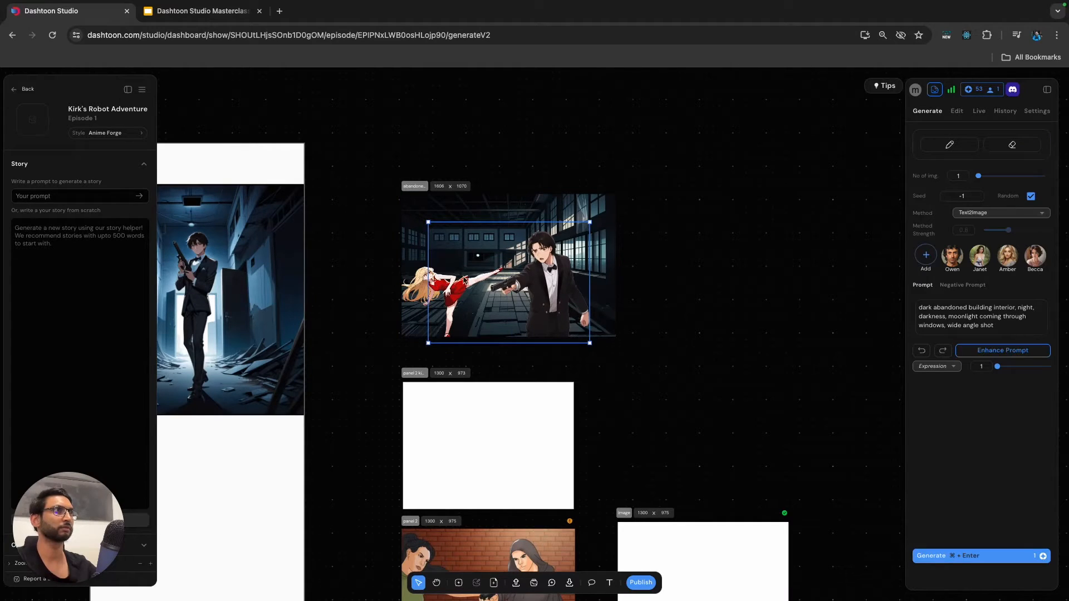
Spread the two figures apart, with the man at the right side of the scene and the woman at its lower left.
left_click(421, 288)
scroll(497, 266, "up", 5)
left_click_drag(519, 258, 559, 240)
mouse_move(479, 276)
left_mouse_down()
mouse_move(464, 283)
mouse_move(489, 275)
left_mouse_up()
left_click_drag(385, 282, 391, 301)
scroll(581, 282, "up", 3)
scroll(580, 283, "down", 5)
scroll(635, 282, "down", 5)
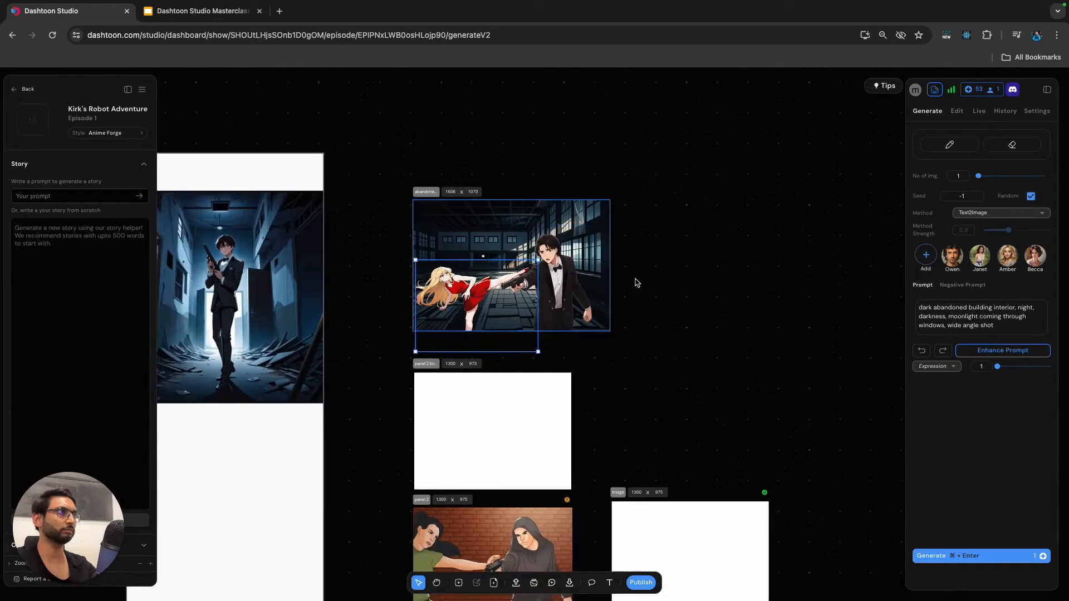
Enlarge the kicking woman and position her so her raised foot reaches the man's gun.
left_click(464, 278)
left_click_drag(463, 278, 482, 272)
left_click(322, 271)
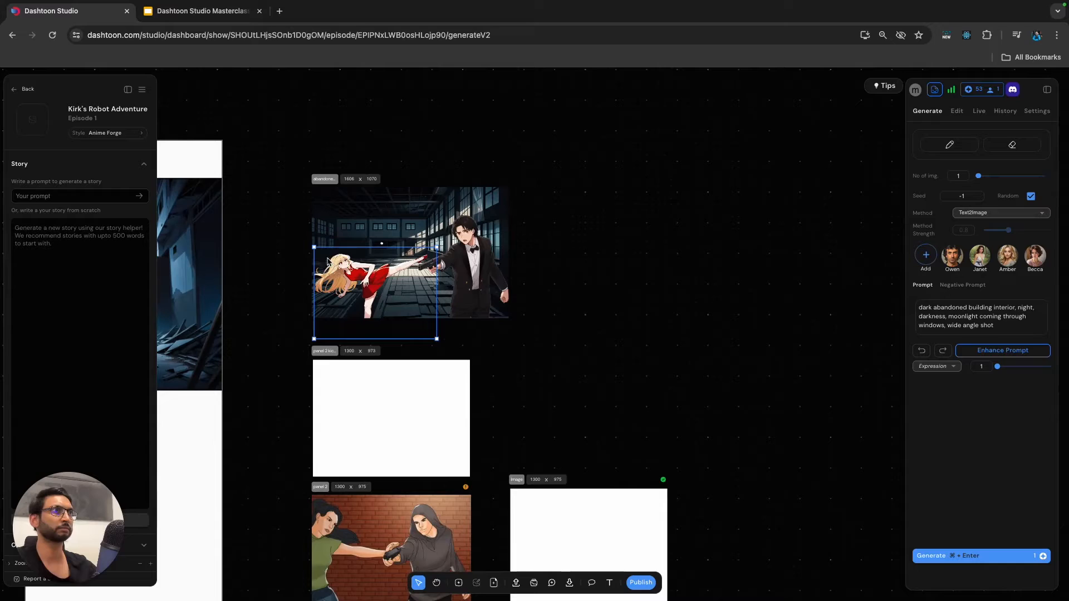
left_click_drag(314, 247, 295, 227)
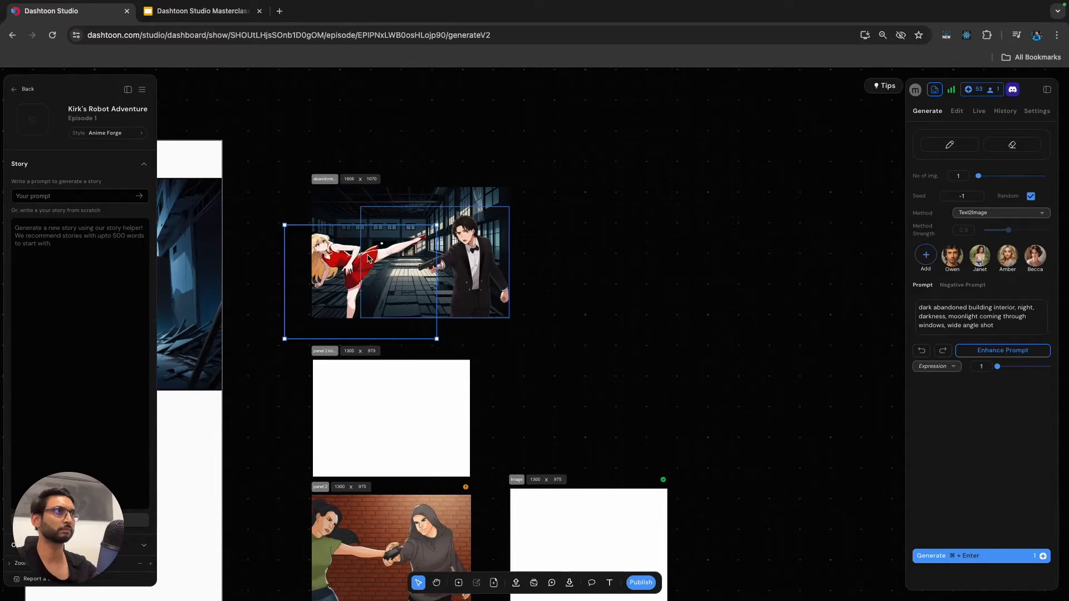
left_click_drag(342, 258, 353, 282)
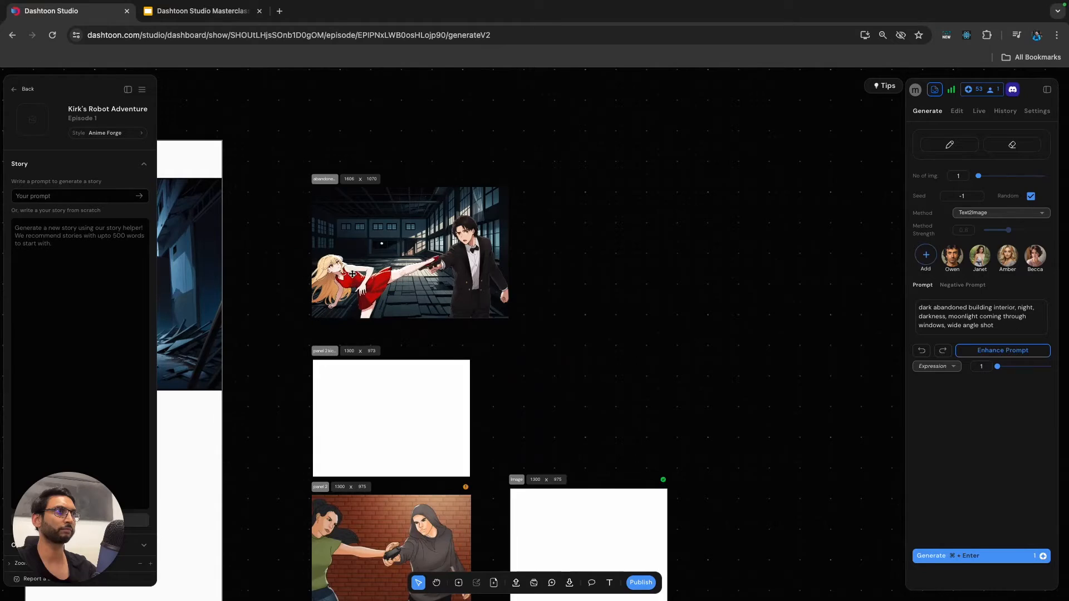
left_click_drag(299, 246, 281, 231)
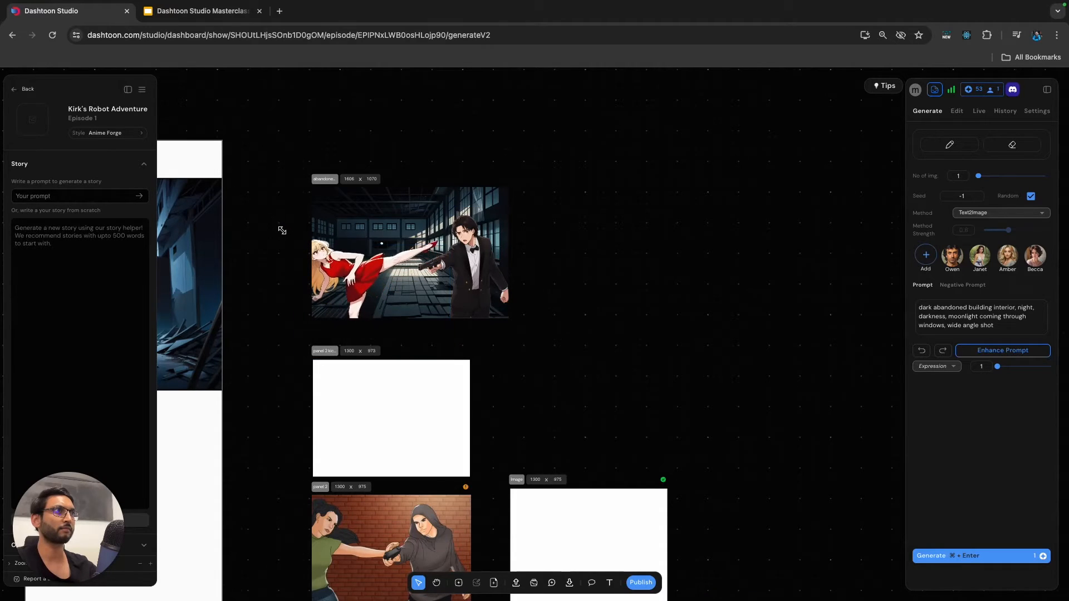
left_click_drag(341, 265, 350, 267)
Bring the tuxedo man to the front of the layer order in the abandoned building frame.
left_click(569, 261)
left_click(491, 252)
left_click(493, 194)
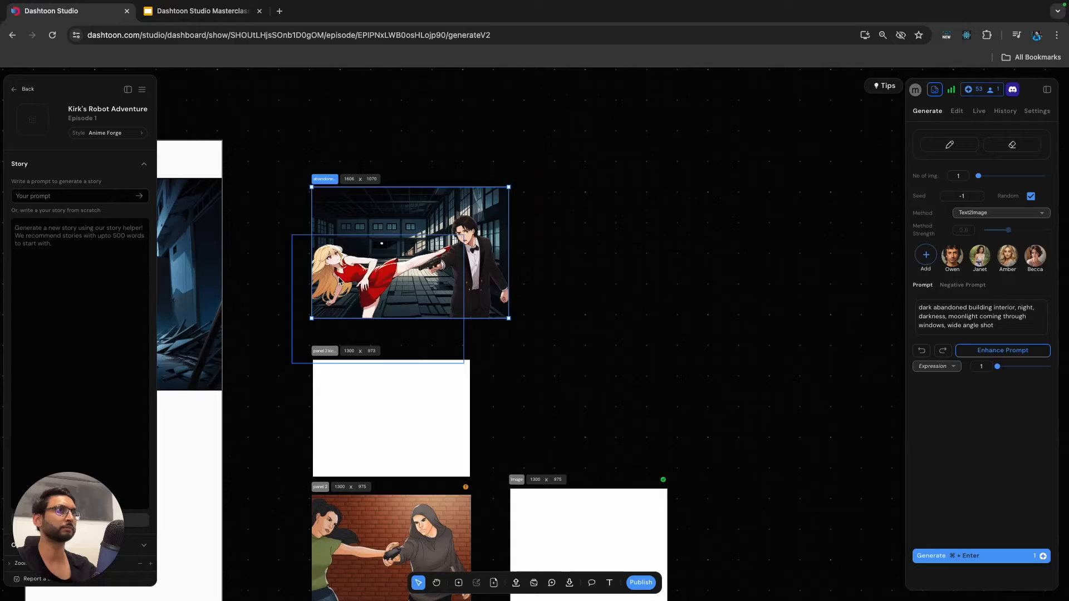
left_click(477, 268)
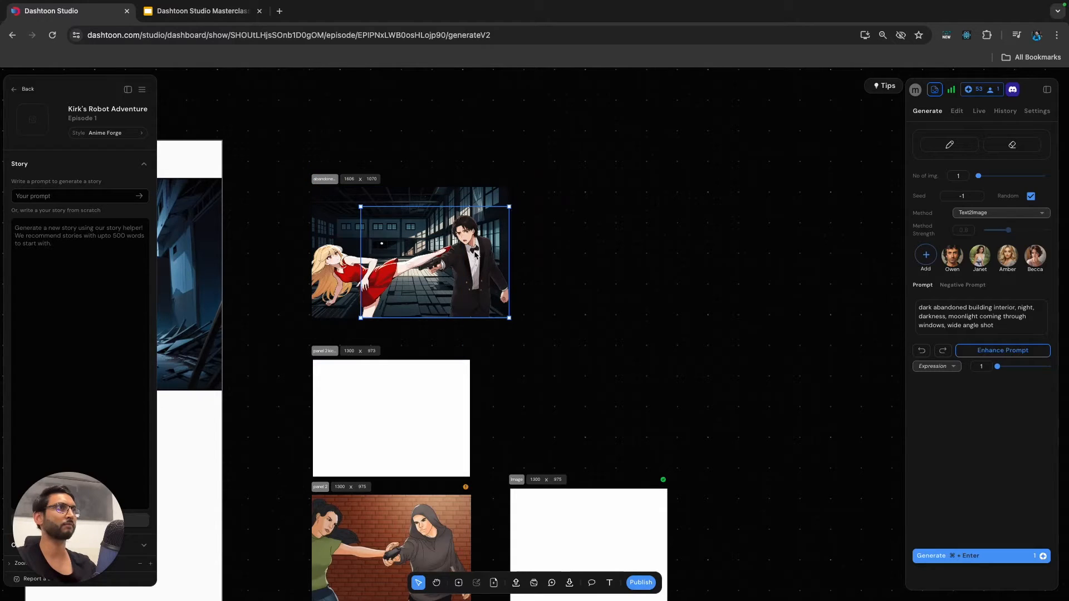
right_click(479, 259)
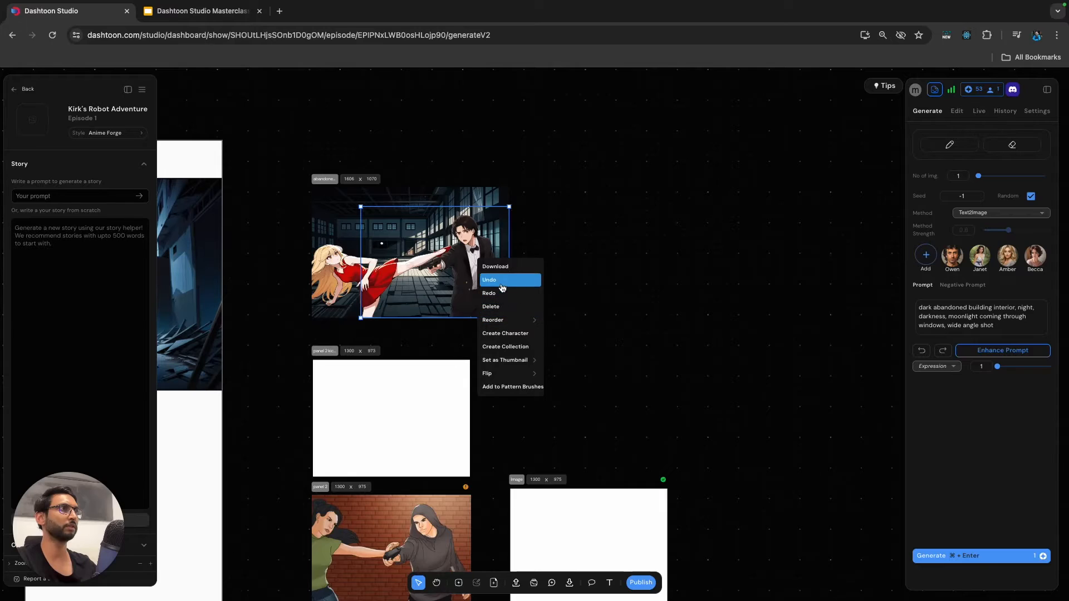
mouse_move(519, 325)
left_click(564, 320)
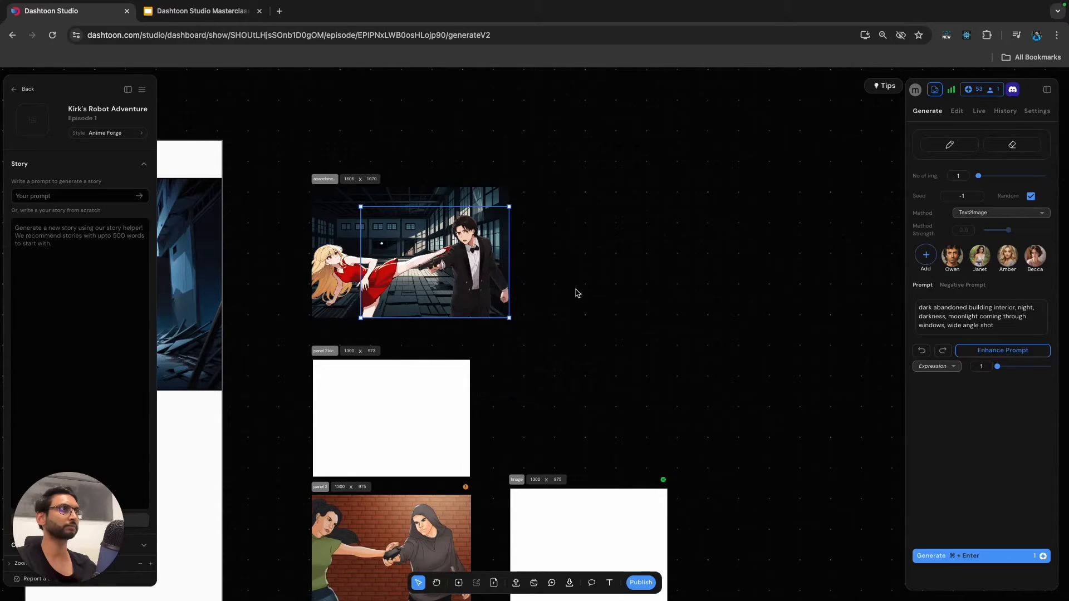
Enlarge both figures slightly and adjust their positions so the woman's kicking foot meets the gun.
left_click(471, 277)
left_click_drag(474, 277, 483, 264)
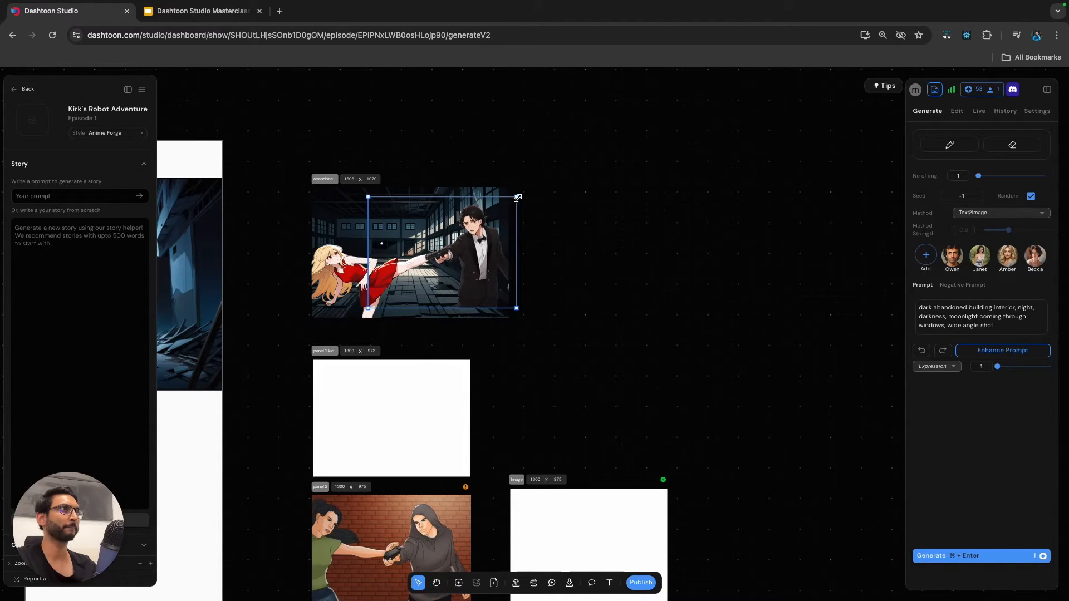
left_click(350, 283)
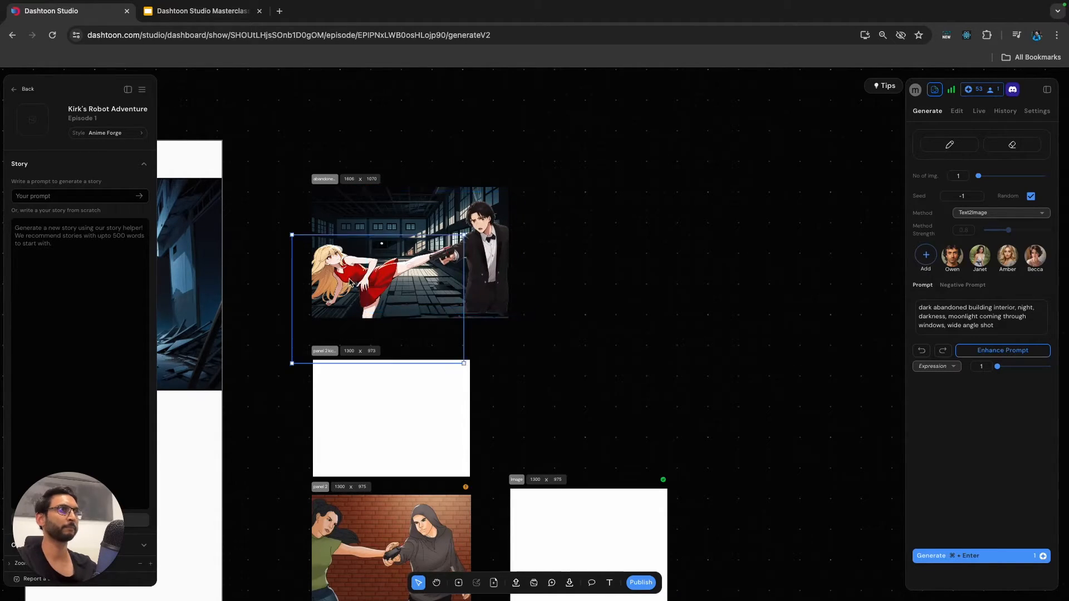
left_click_drag(292, 235, 288, 232)
left_click_drag(337, 282, 331, 286)
left_click_drag(483, 264, 481, 269)
left_click_drag(527, 198, 531, 194)
left_click_drag(477, 250, 466, 245)
left_click_drag(340, 285, 334, 288)
Turn off Scale frame content and widen the abandoned building frame to a width of about 1756.
left_click(320, 180)
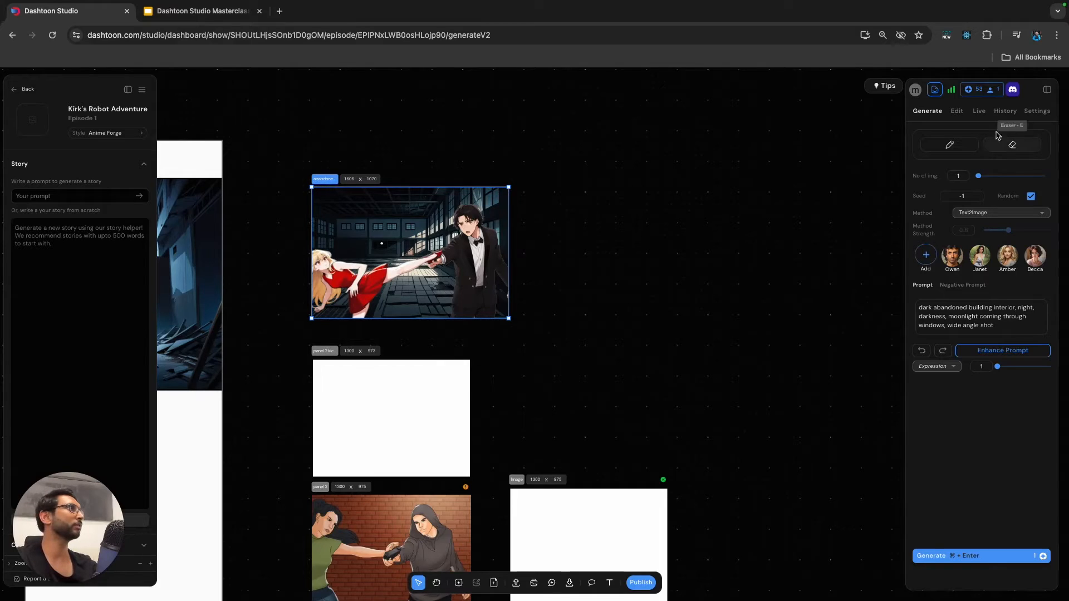
left_click(1037, 111)
left_click(919, 226)
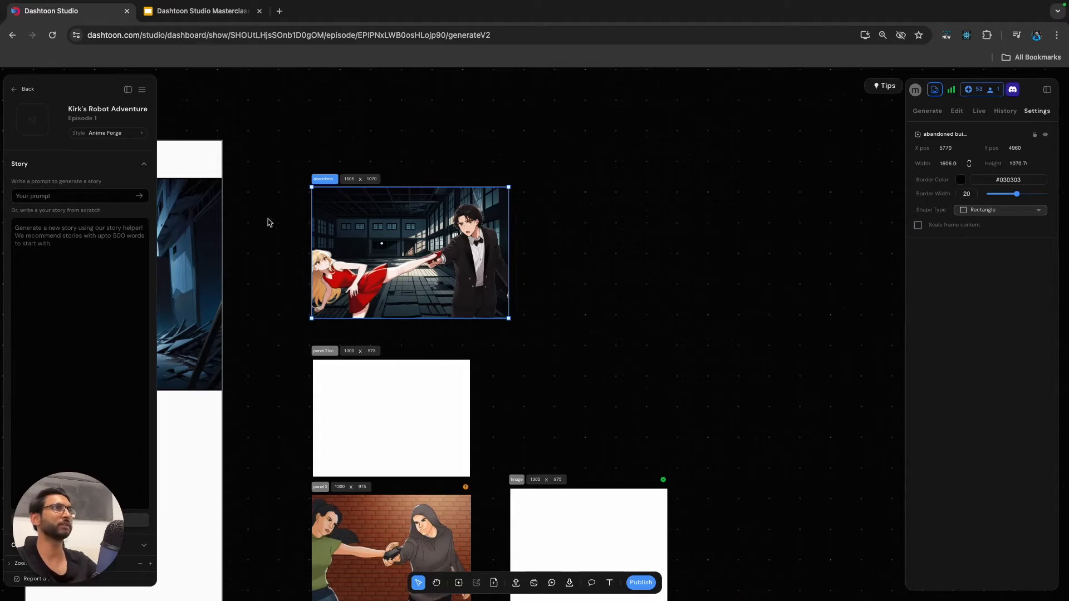
left_click_drag(311, 211, 293, 212)
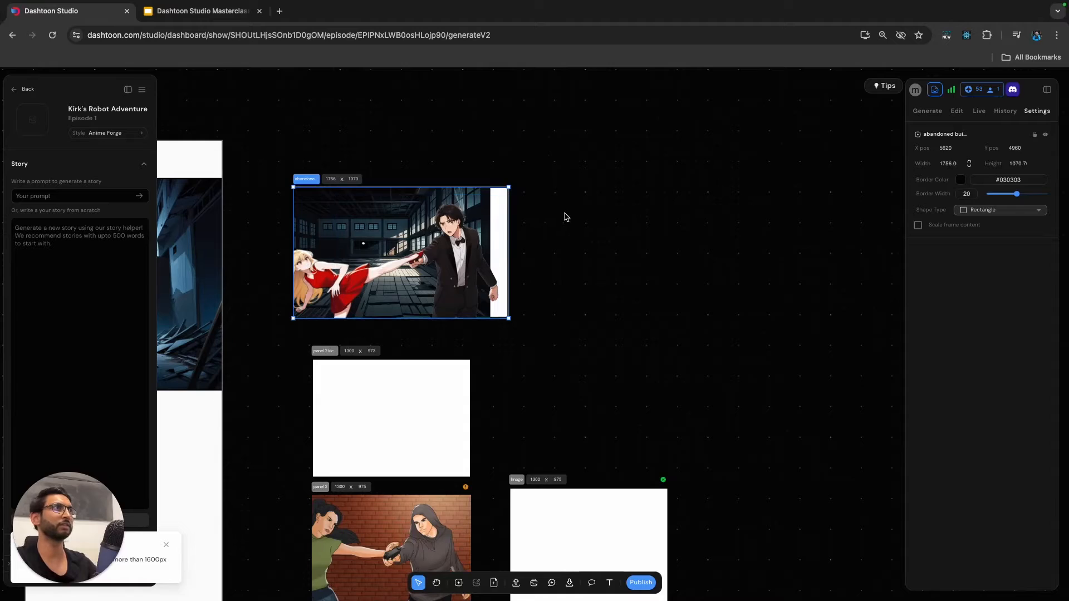
left_click(564, 218)
Shift both figures right in the widened frame, the woman to X position -160 and the man to 500.
left_click(326, 215)
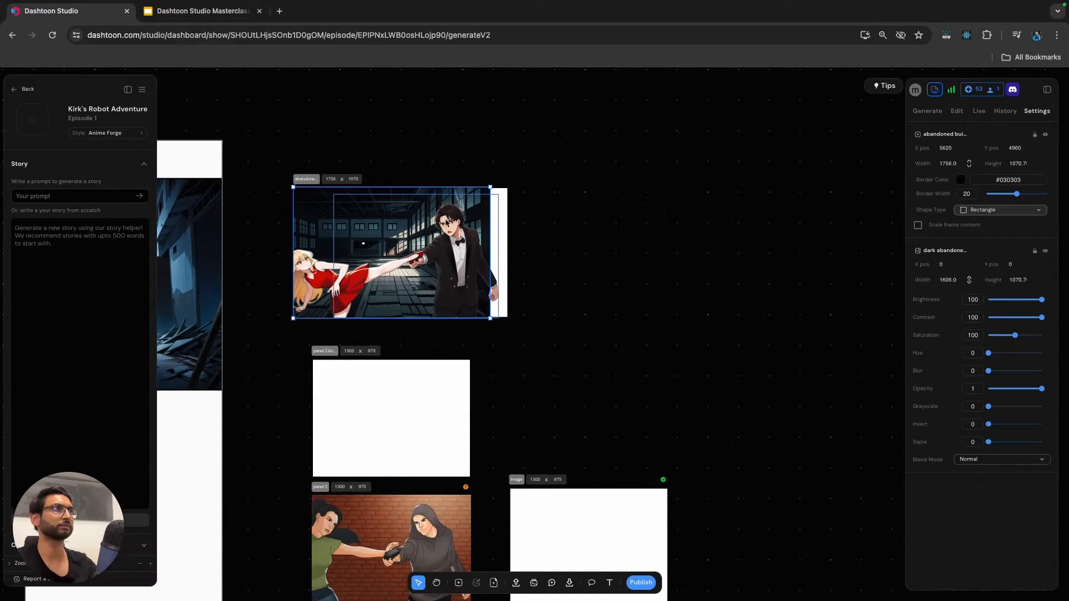
left_click(362, 287)
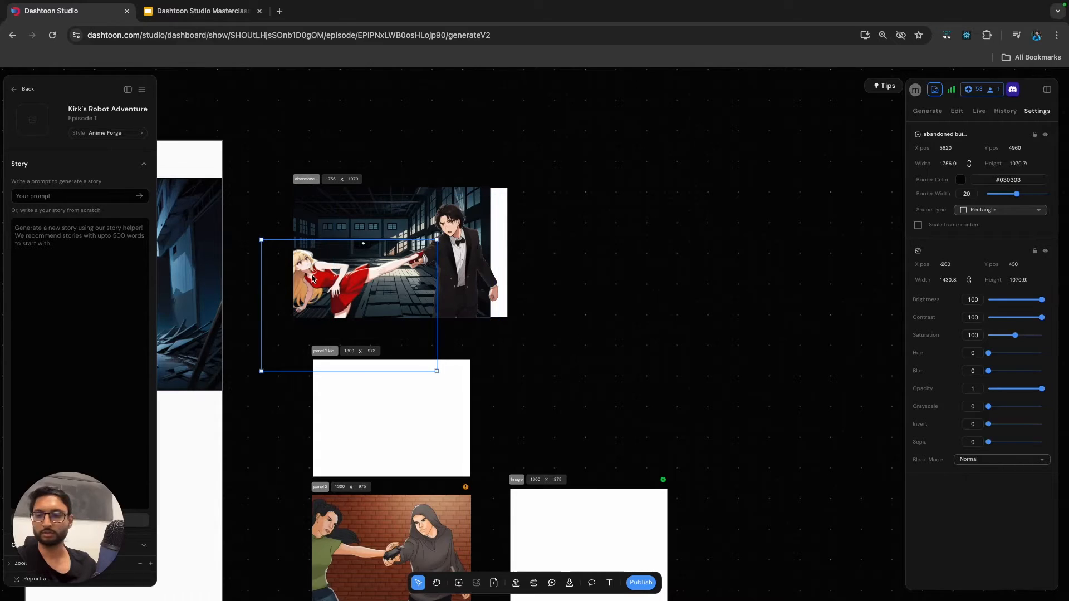
left_click(467, 292)
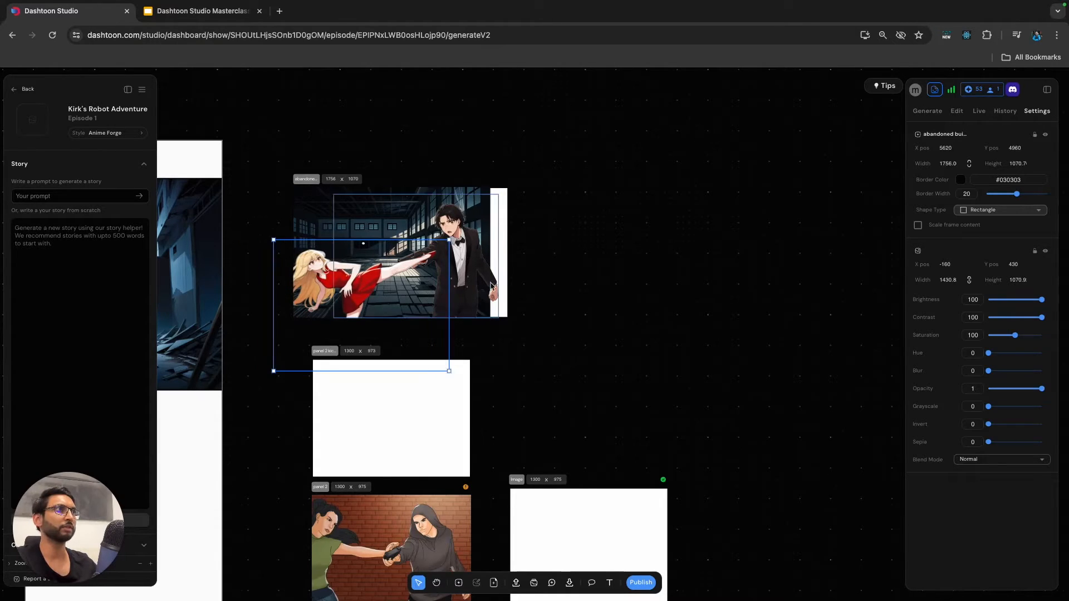
left_click_drag(471, 282, 500, 282)
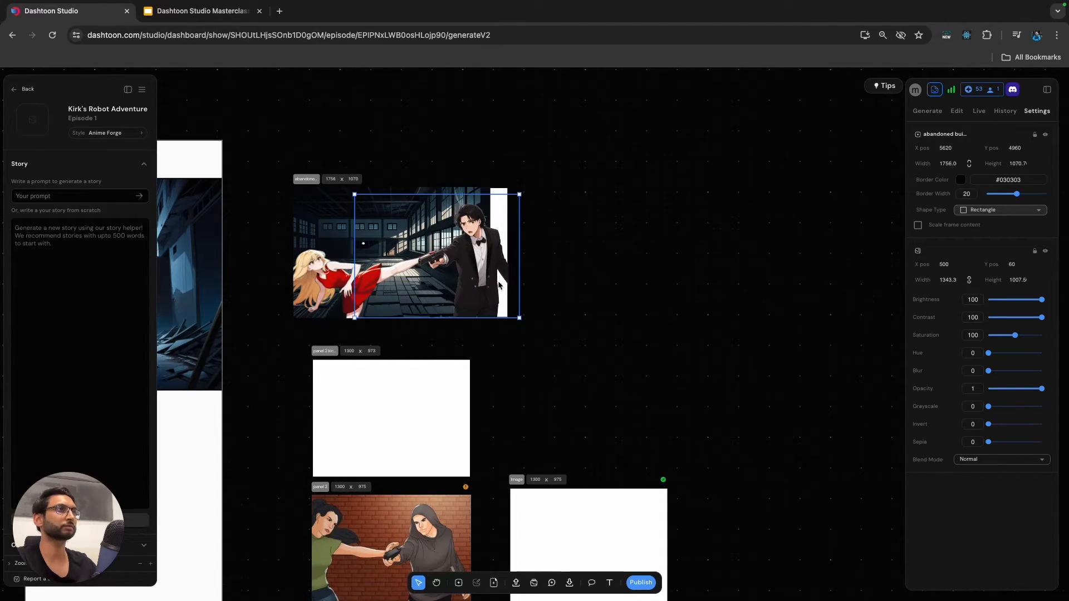
left_click(575, 277)
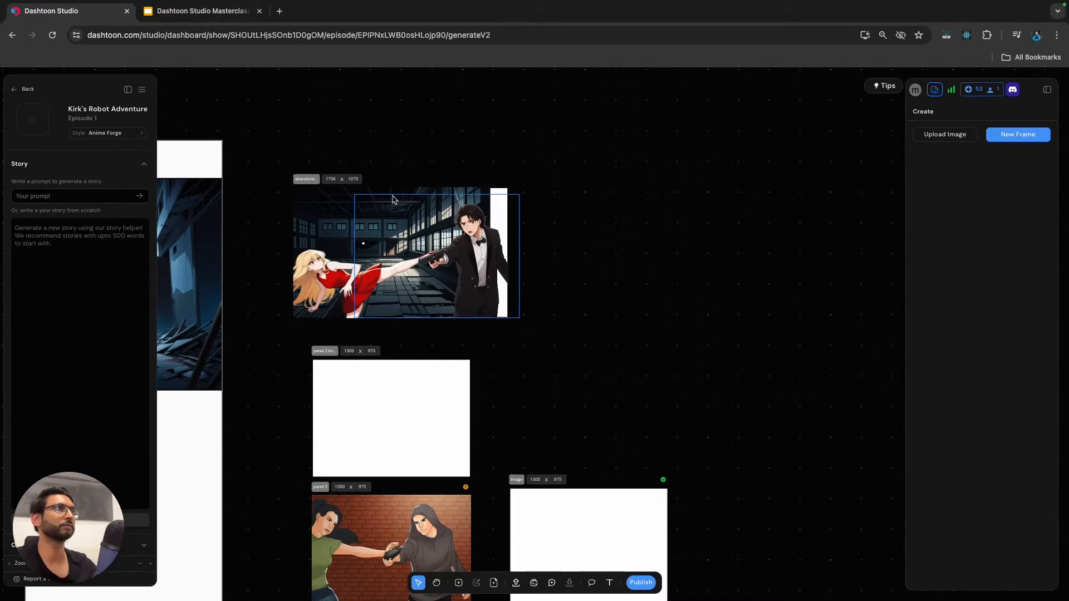
Start the paint brush on the abandoned building frame and choose a dark colour sampled from the background beside the white strip.
left_click(497, 228)
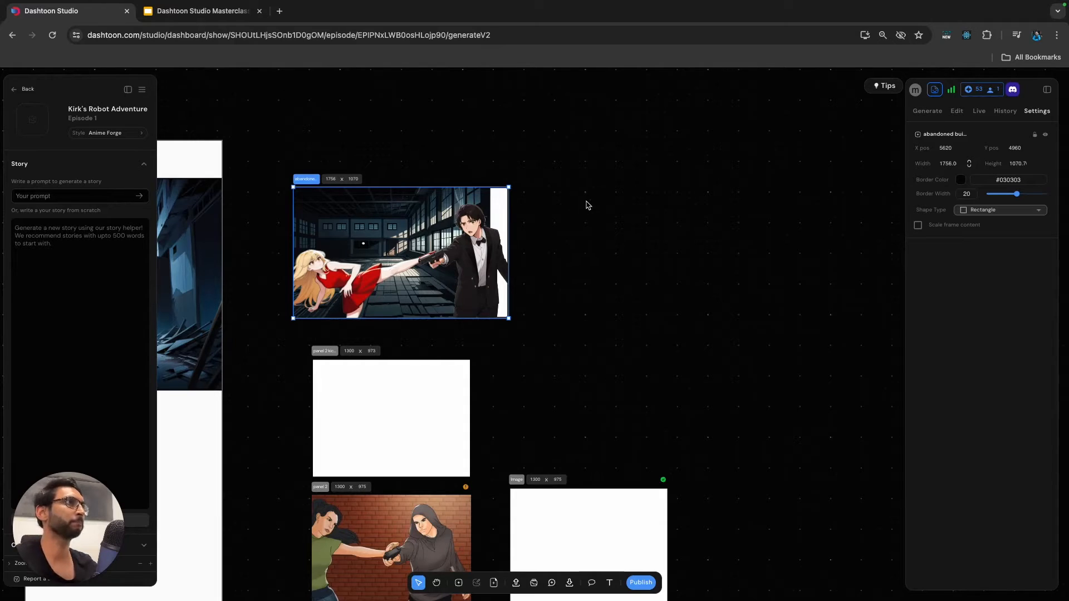
left_click(928, 111)
left_click(957, 111)
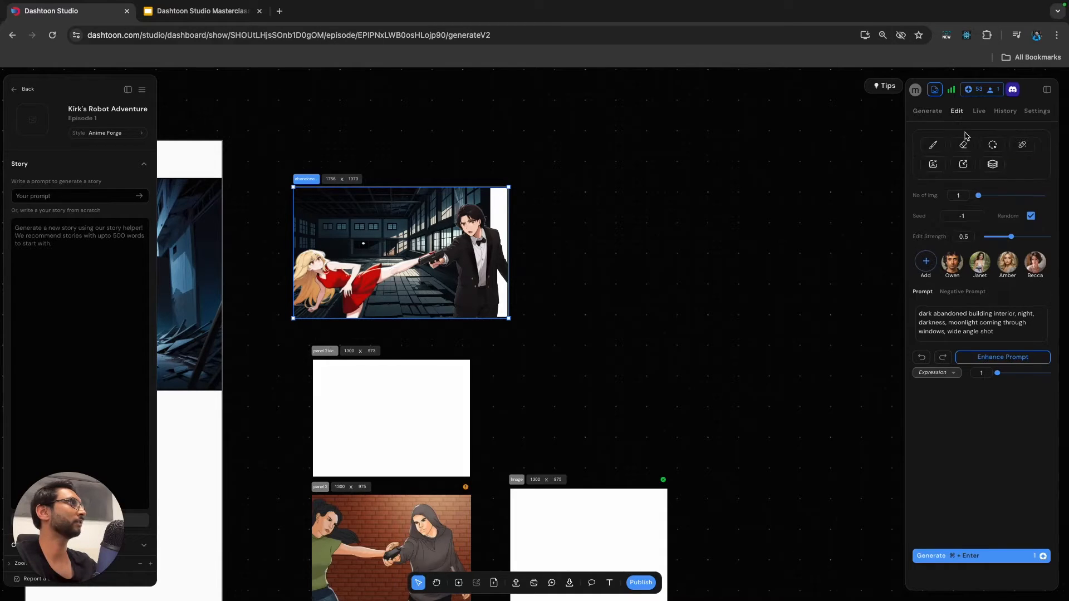
left_click(938, 147)
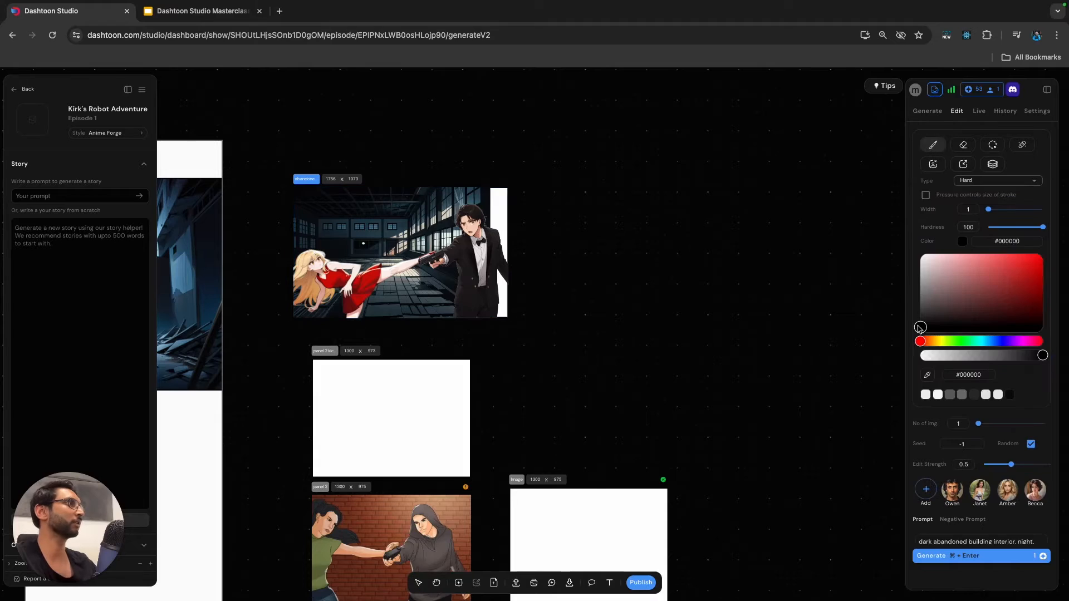
left_click(927, 378)
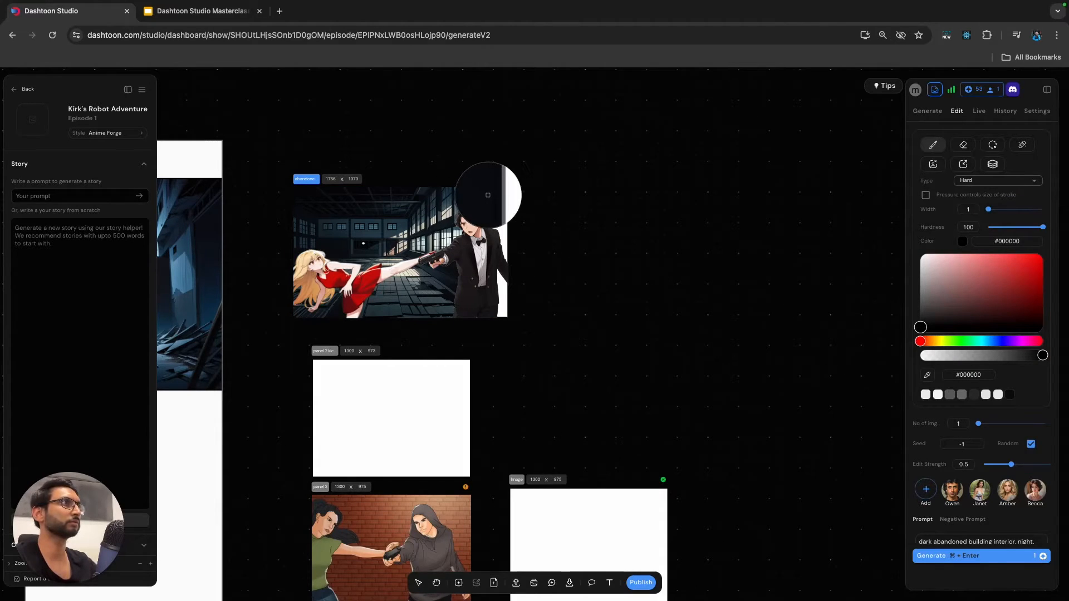
left_click(490, 193)
scroll(490, 193, "up", 5)
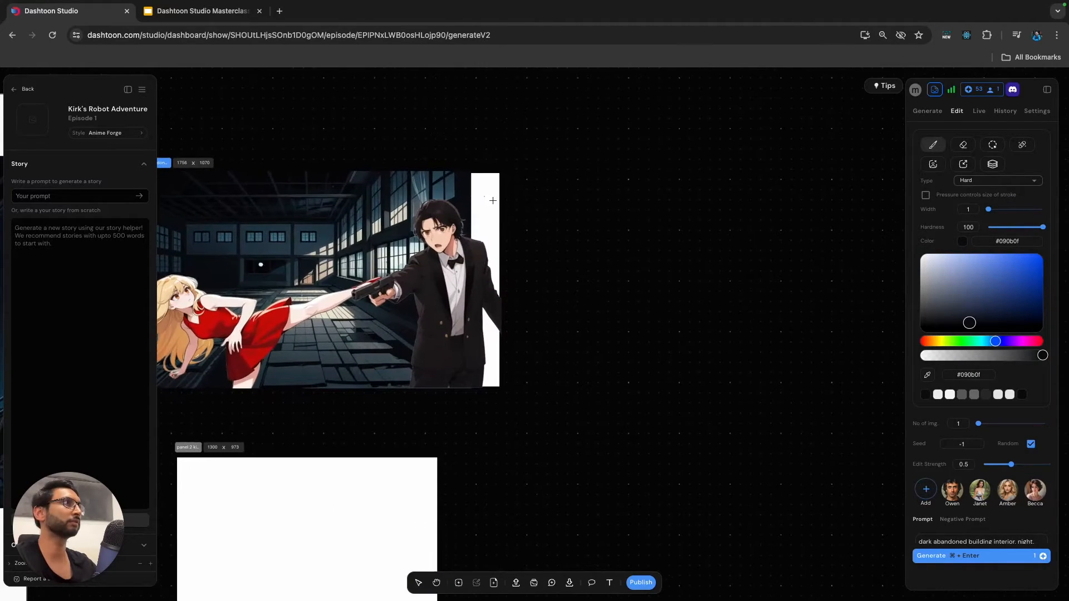
left_click_drag(970, 323, 927, 314)
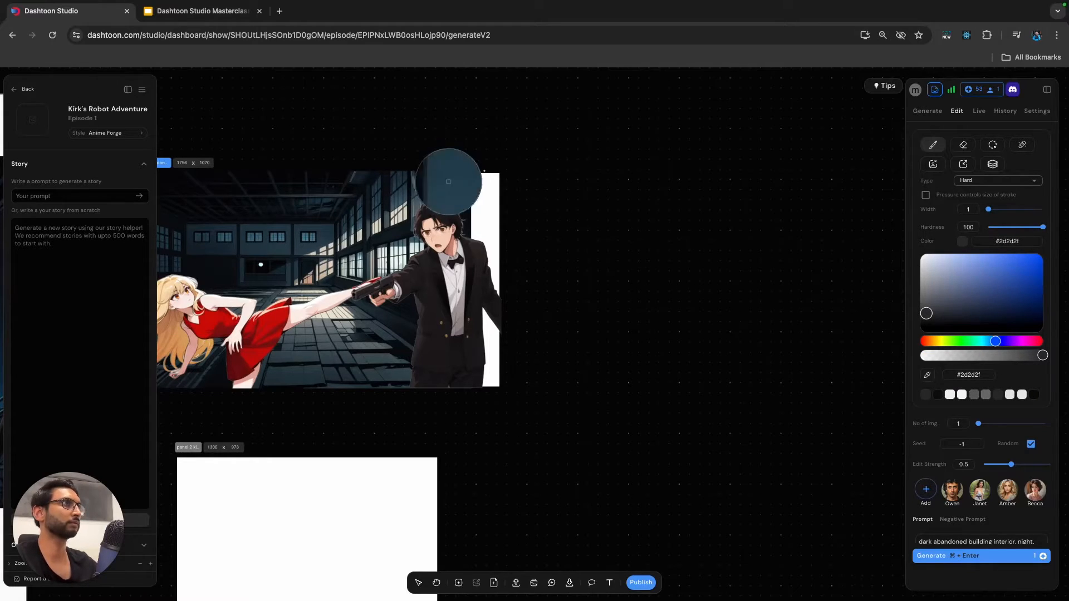
Paint over the white strip in #080a0f with a Soft brush, width 23 and hardness 64.
left_click(990, 182)
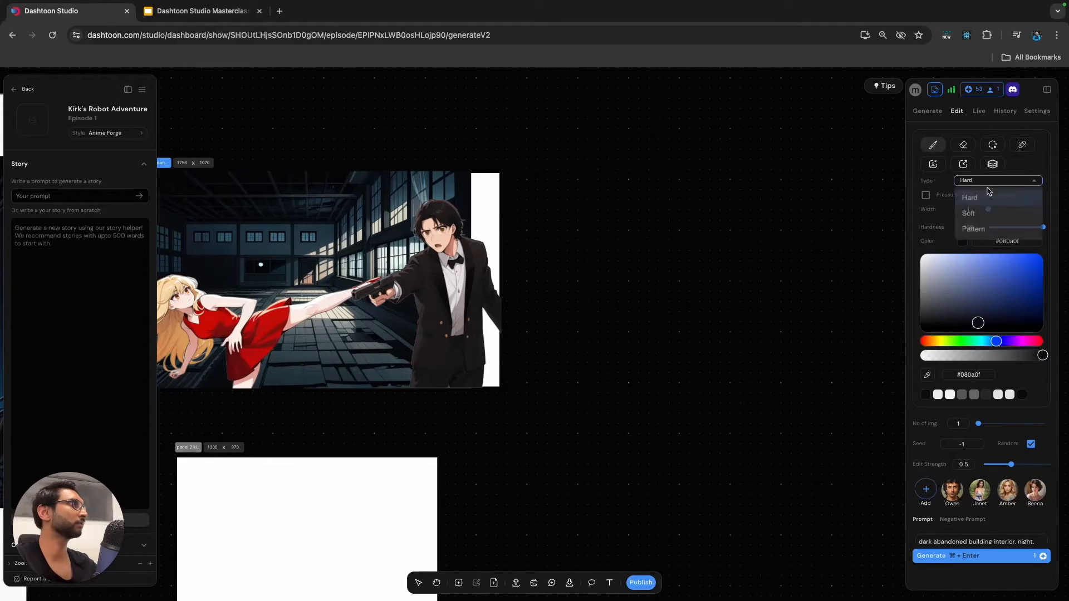
left_click(969, 214)
mouse_move(995, 228)
left_mouse_down()
mouse_move(1014, 228)
mouse_move(1001, 209)
left_mouse_up()
mouse_move(502, 175)
left_mouse_down()
mouse_move(480, 186)
mouse_move(488, 207)
mouse_move(479, 221)
mouse_move(492, 233)
mouse_move(495, 184)
mouse_move(485, 354)
mouse_move(470, 203)
mouse_move(478, 387)
mouse_move(488, 331)
mouse_move(493, 394)
mouse_move(493, 247)
mouse_move(500, 406)
left_mouse_up()
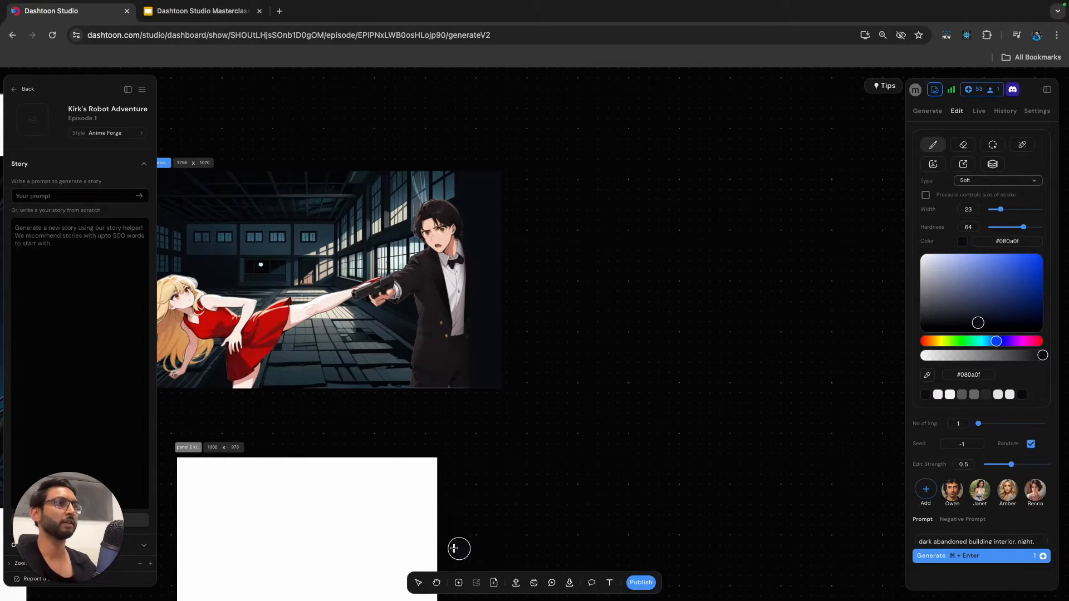
Send the dark painted stroke to the back, behind the tuxedo man.
left_click(418, 583)
left_click(494, 223)
left_click(489, 219)
right_click(489, 214)
mouse_move(503, 261)
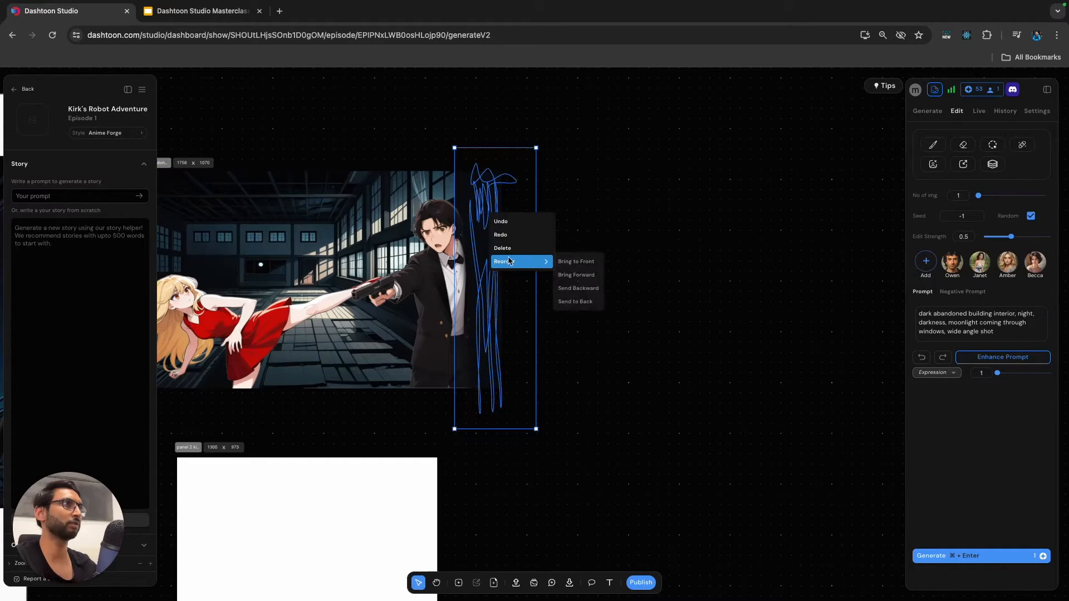
left_click(584, 301)
left_click(600, 264)
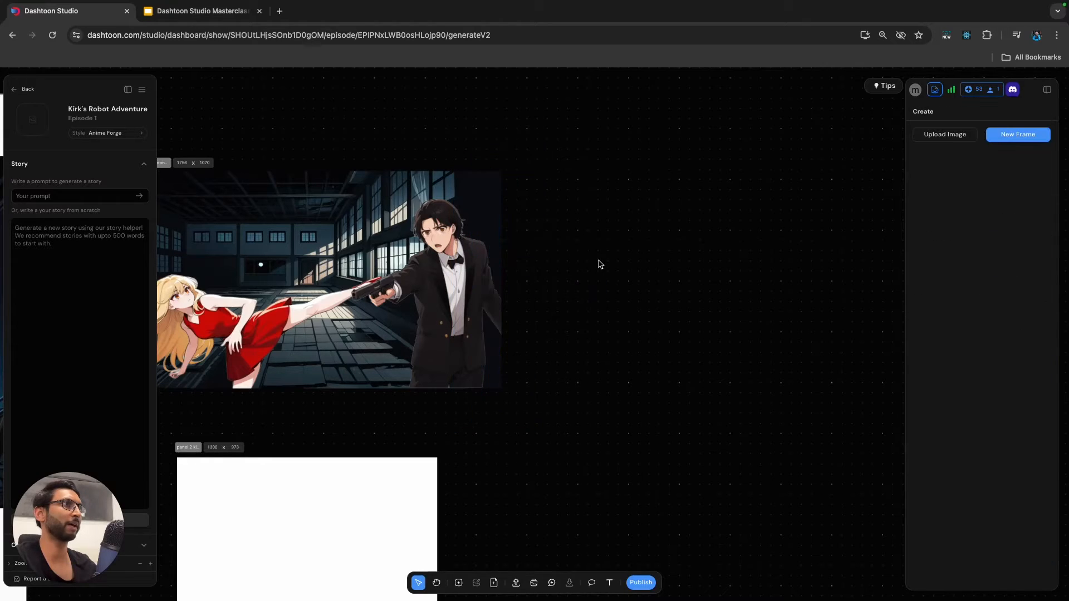
scroll(591, 278, "down", 2)
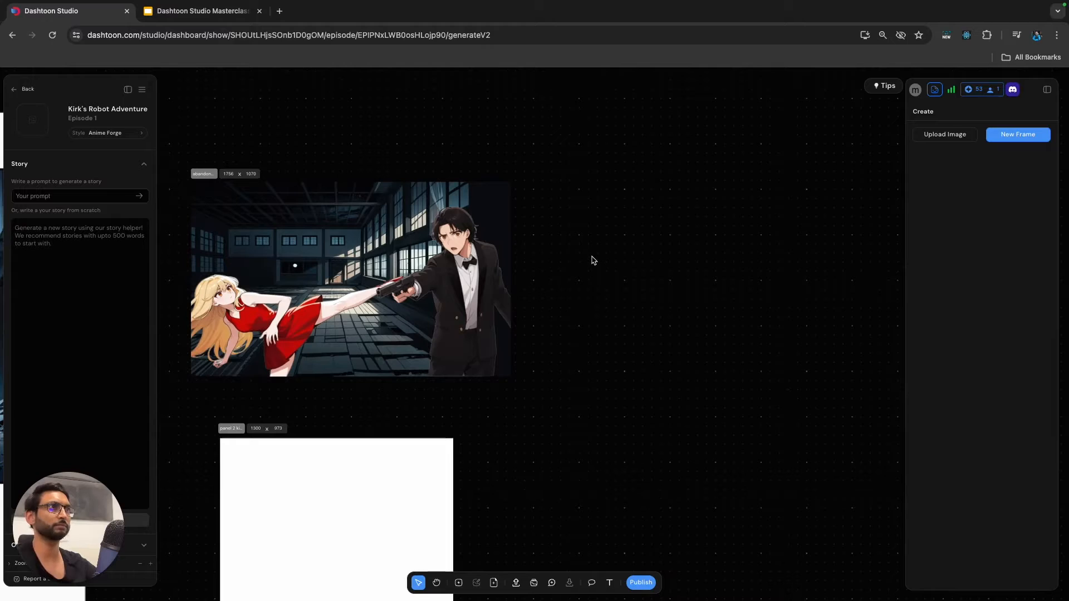
Select the abandoned building composite frame and set its image edit strength to 0.15.
scroll(598, 262, "down", 3)
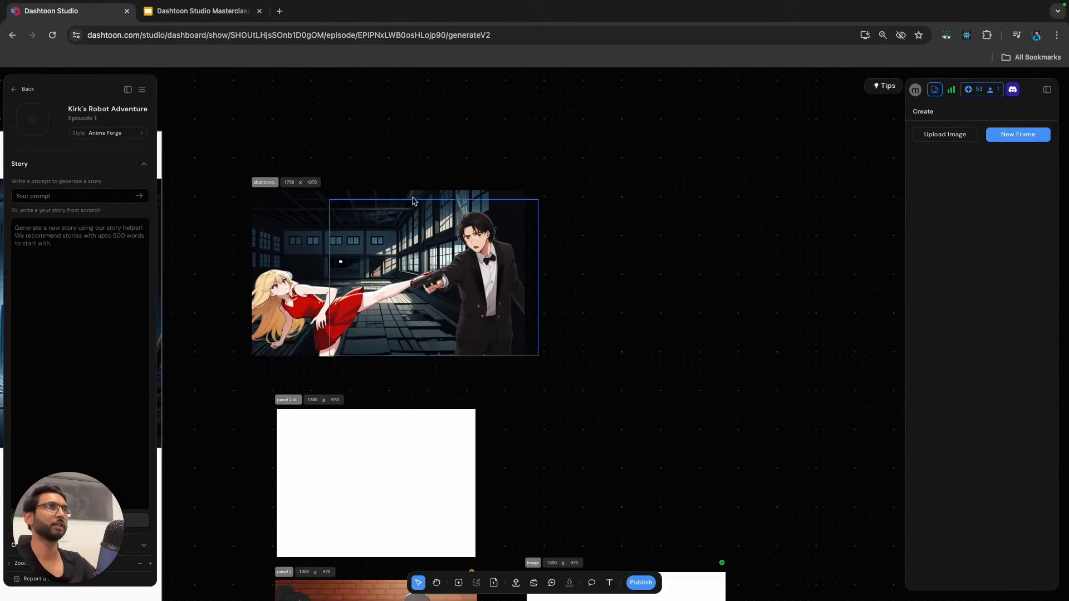
left_click(263, 183)
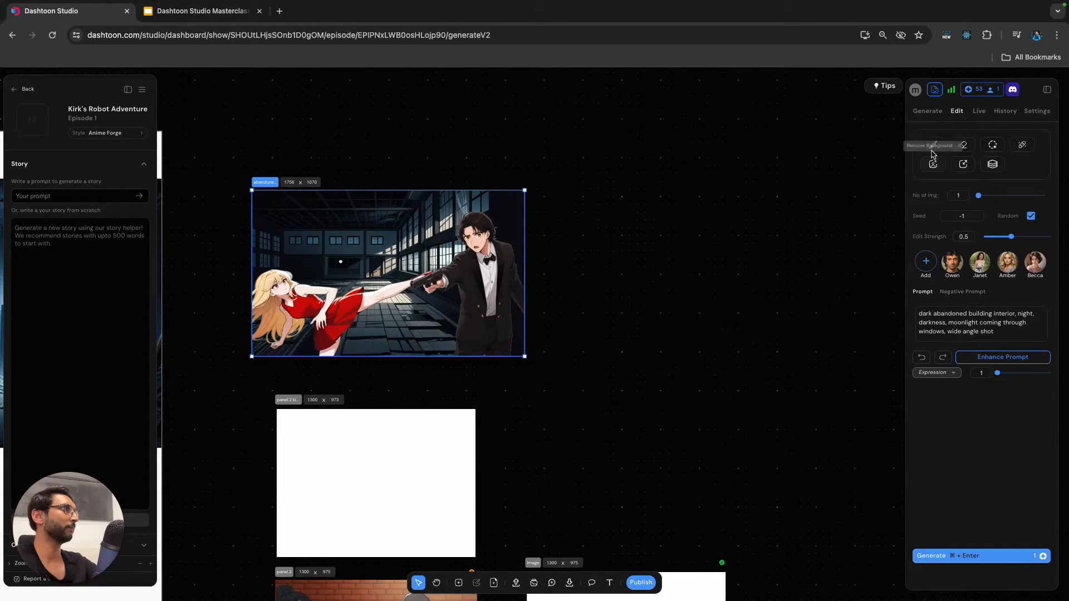
left_click_drag(1011, 238, 987, 241)
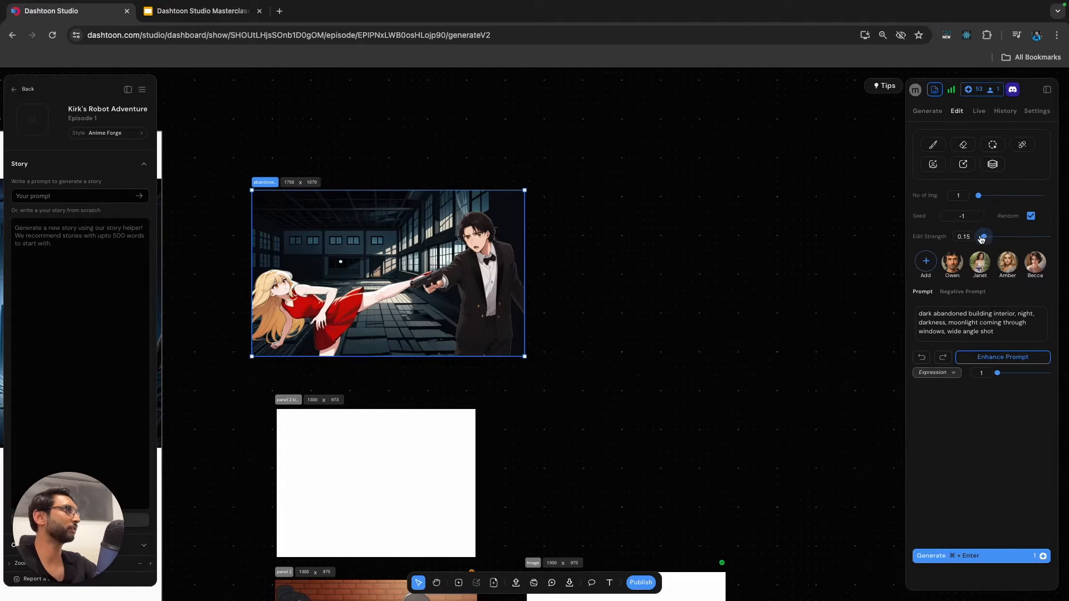
Replace the prompt's ending after "darkness," with "blonde woman wearing a red dress, kicking. a man with black hair wearing a tuxedo holding a gun, looking shocked".
left_click(953, 323)
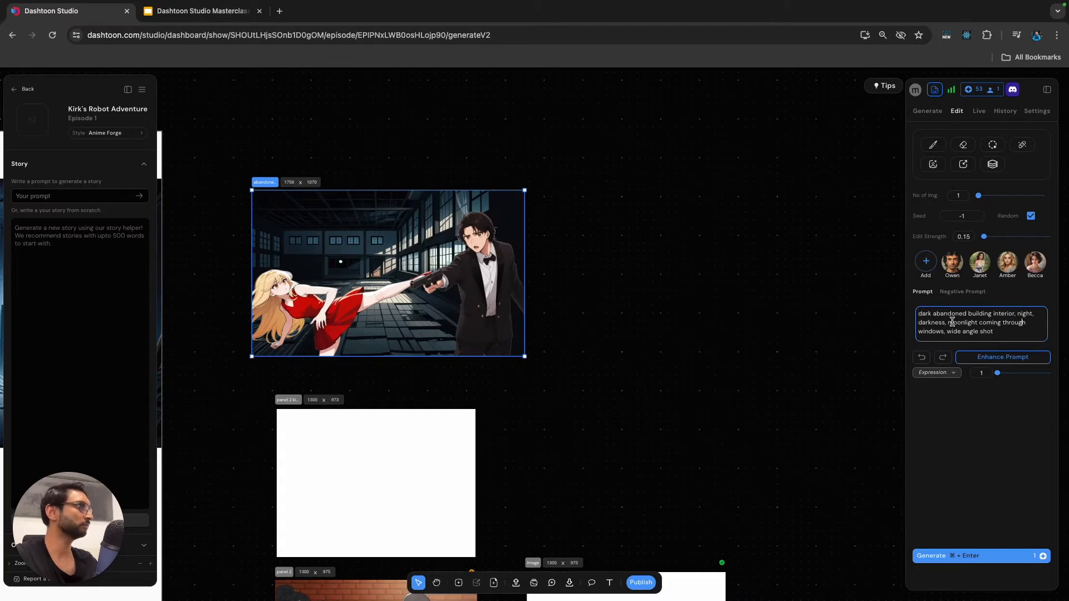
left_click_drag(949, 322, 996, 332)
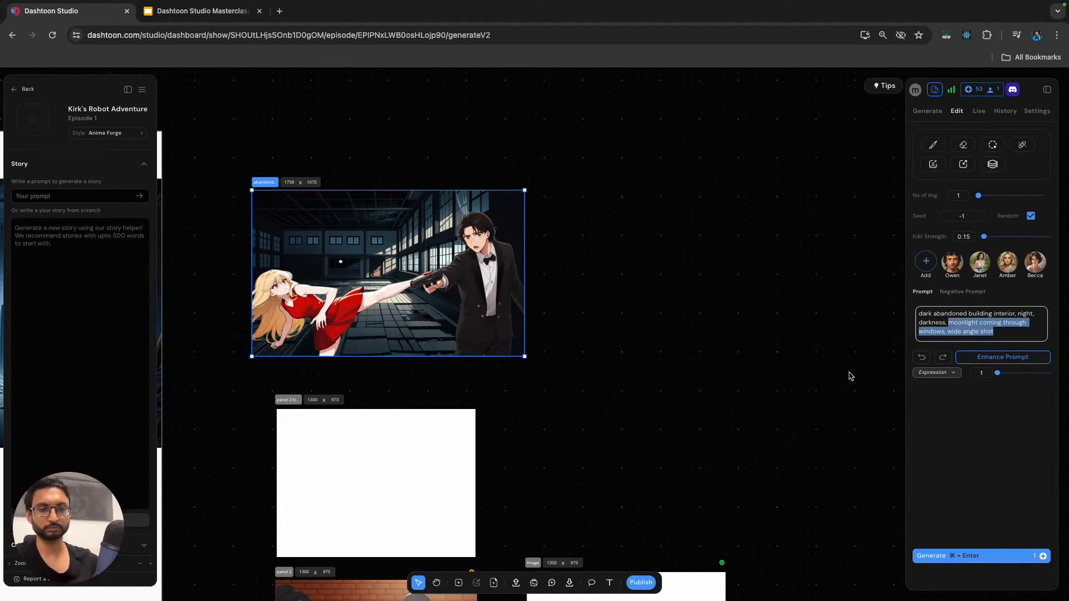
key("BackSpace")
type("blonde go")
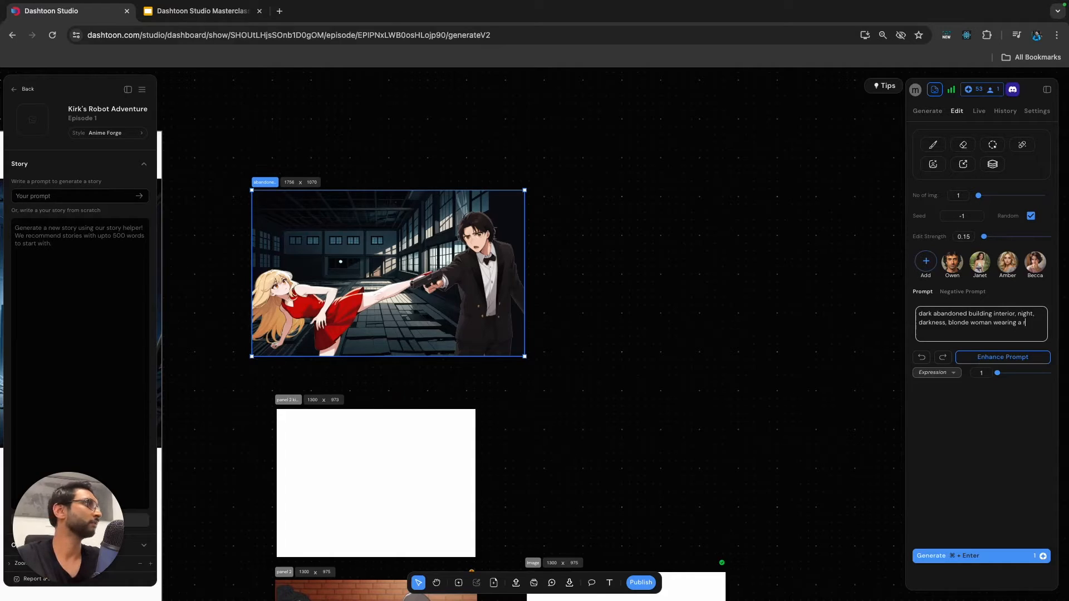
type("ss")
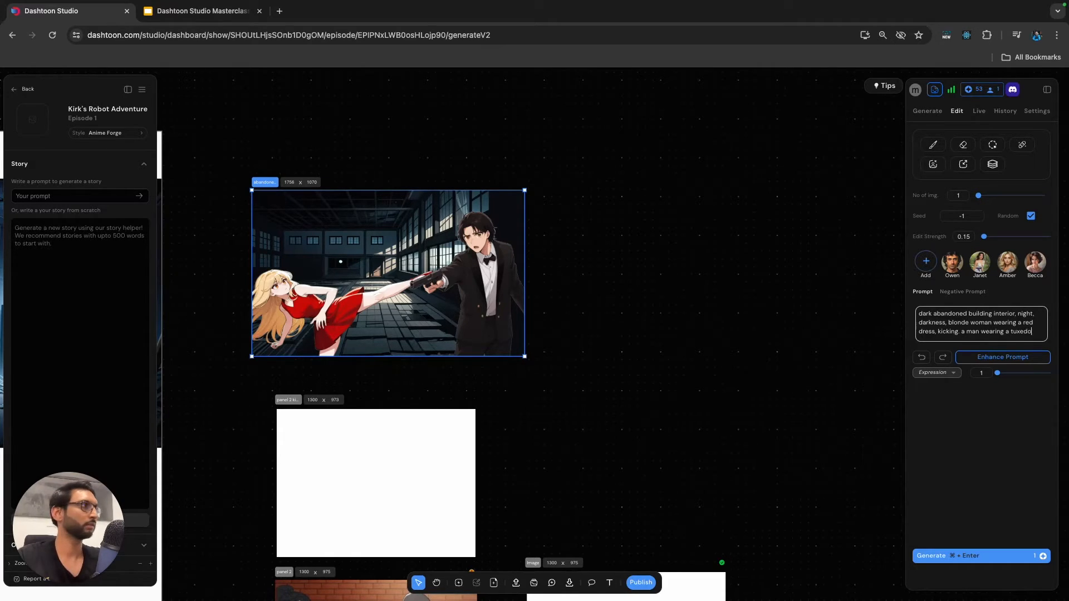
type("lding a gun, looking shocked")
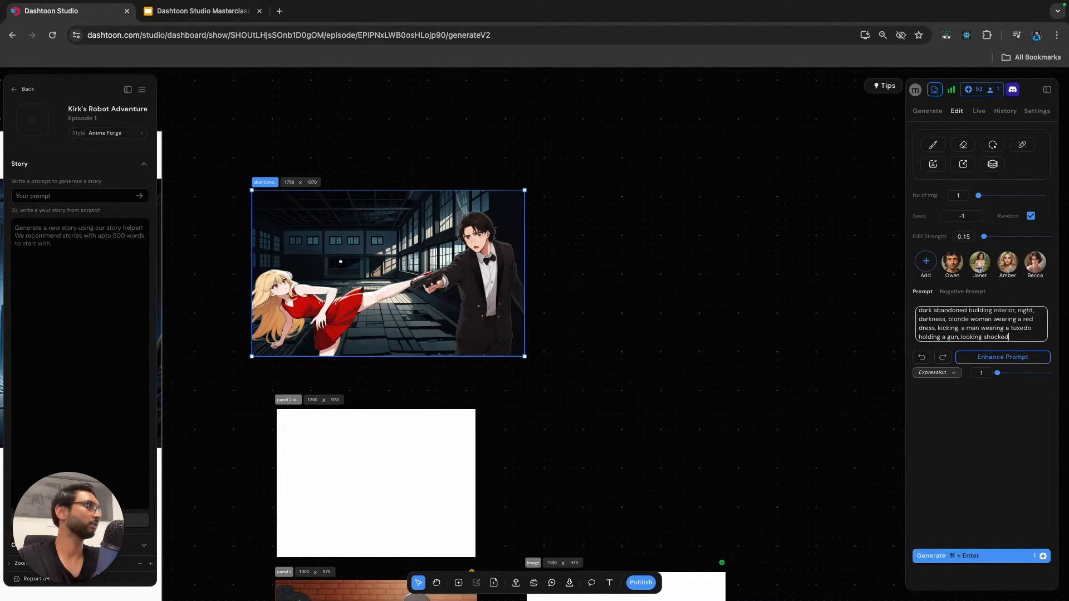
left_click(1013, 332)
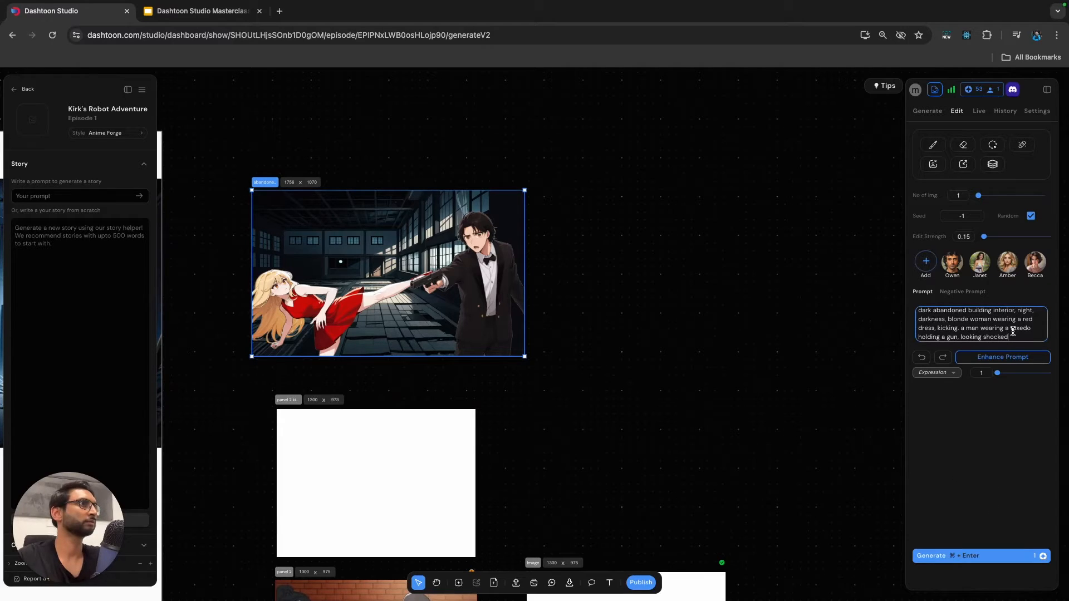
type("with black hair wearing")
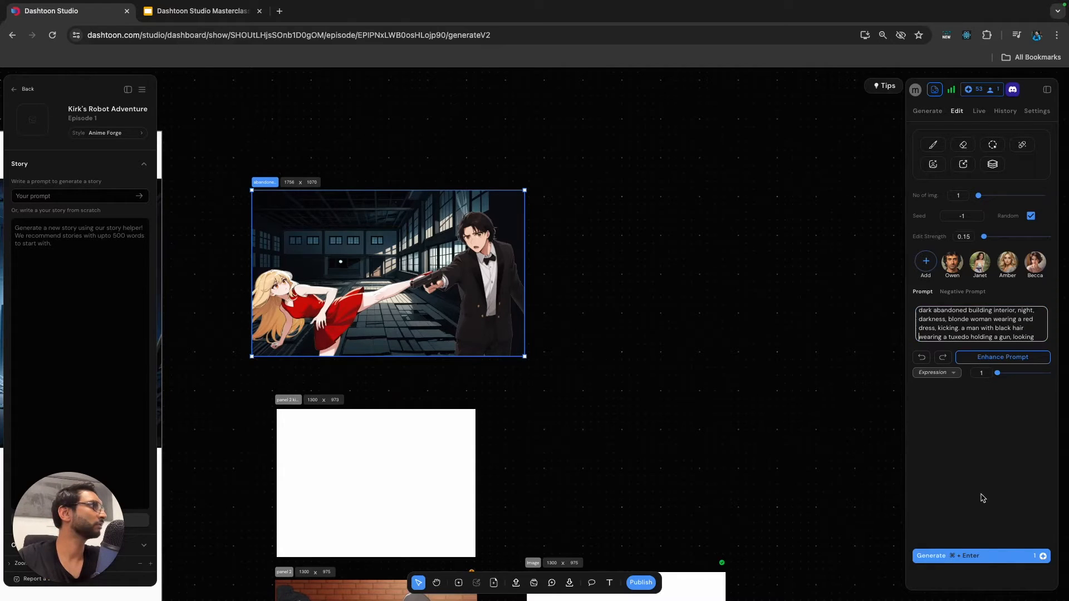
Generate one edited image from the revised prompt and apply it to the abandoned building frame.
left_click(956, 557)
left_click(957, 560)
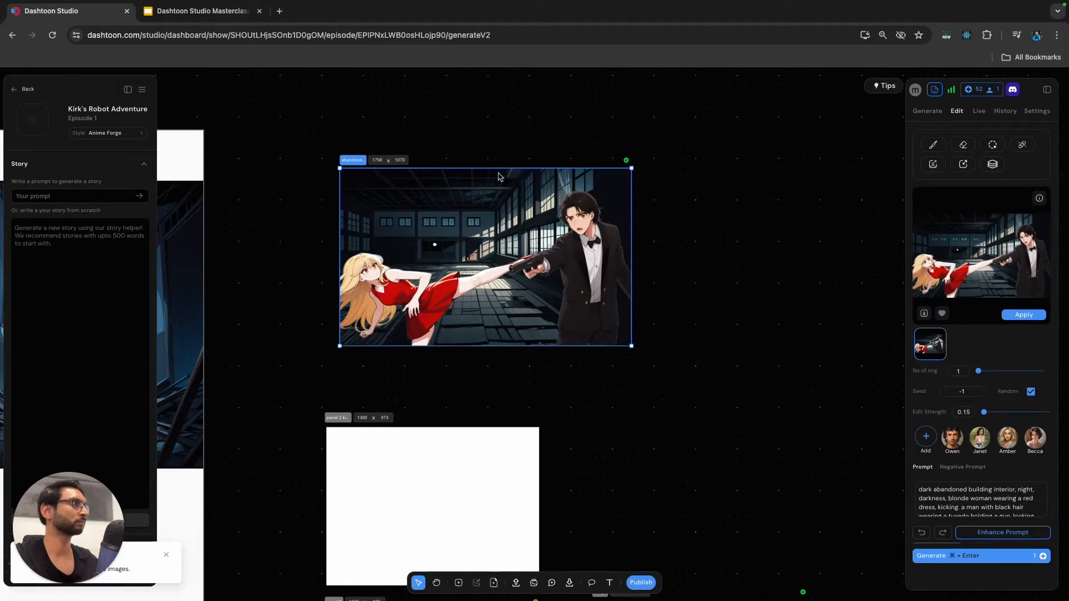
left_click(1024, 314)
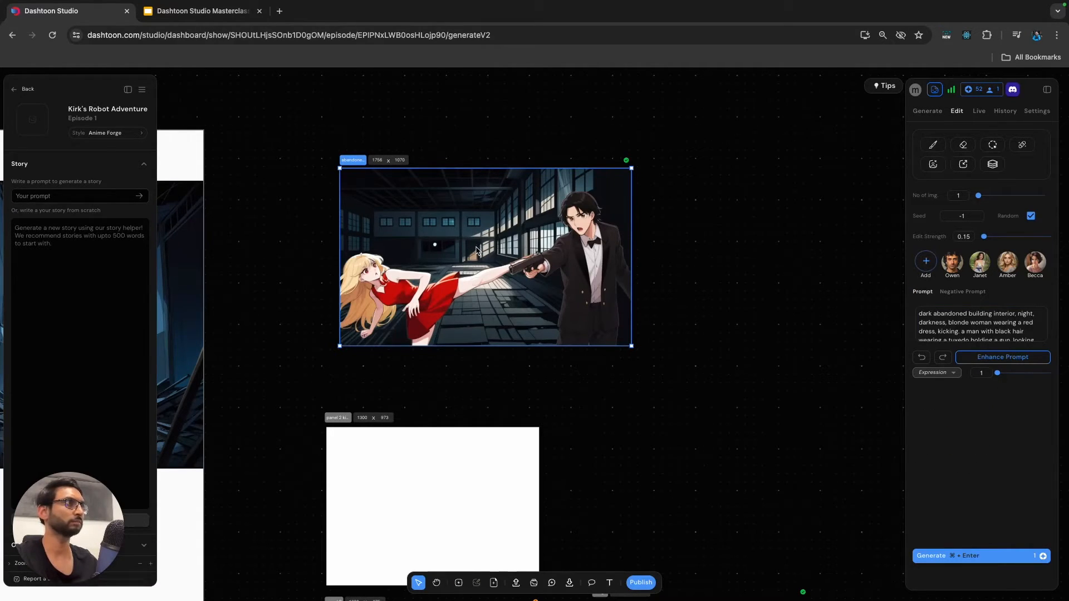
Inspect the edited composite up close and undo applying it to the frame.
scroll(477, 250, "up", 3)
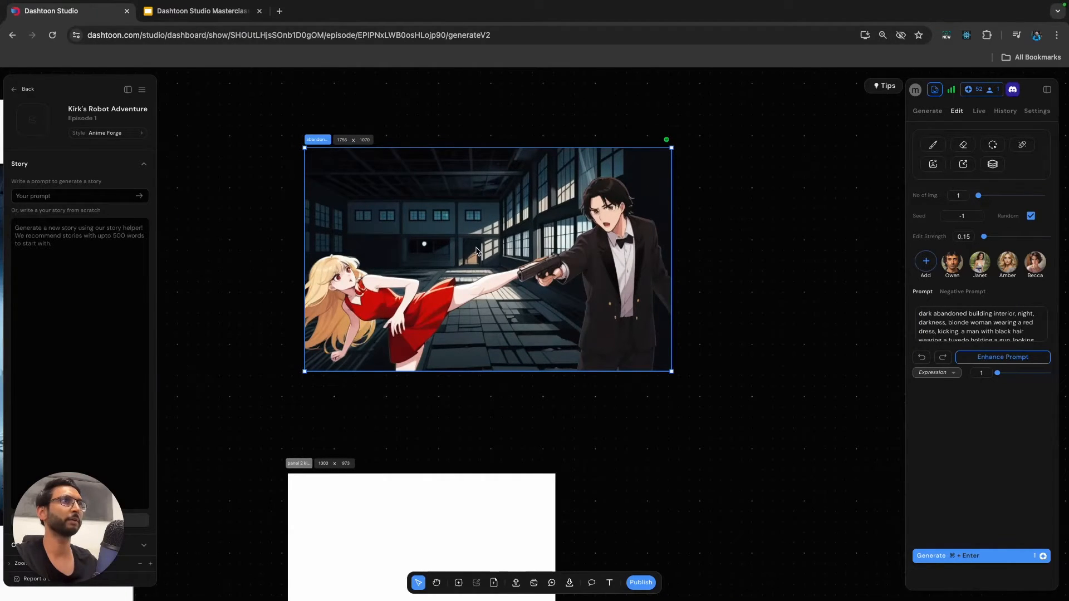
scroll(477, 250, "down", 2)
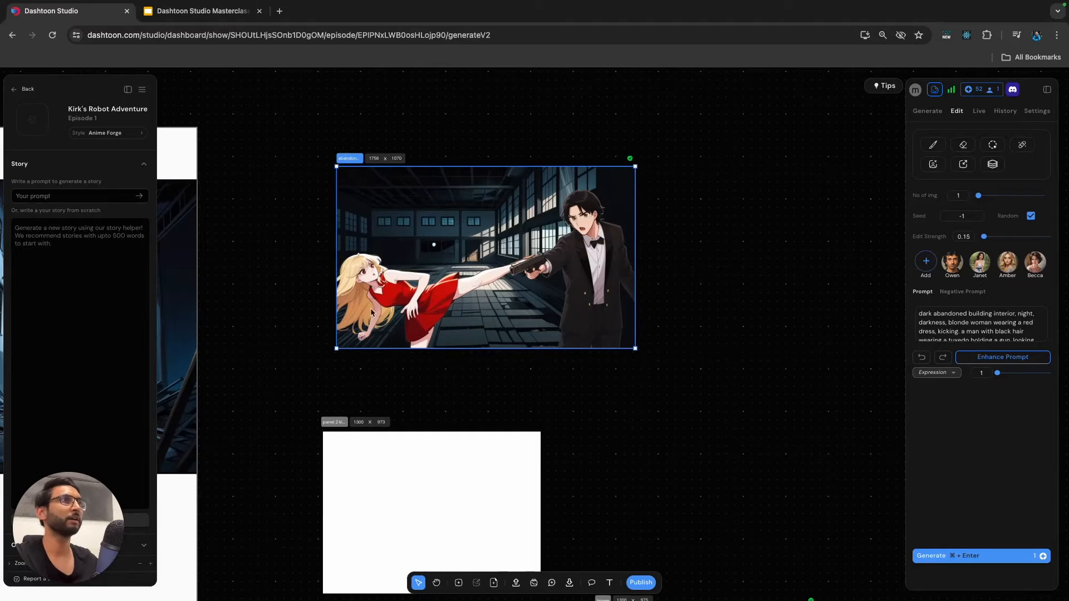
key("super+z")
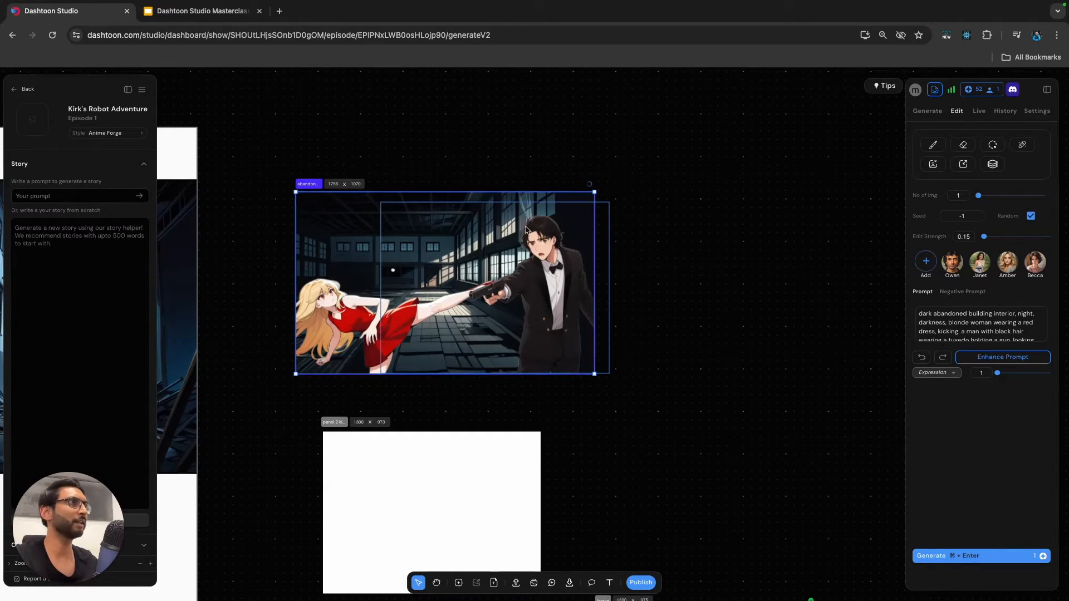
left_click(429, 162)
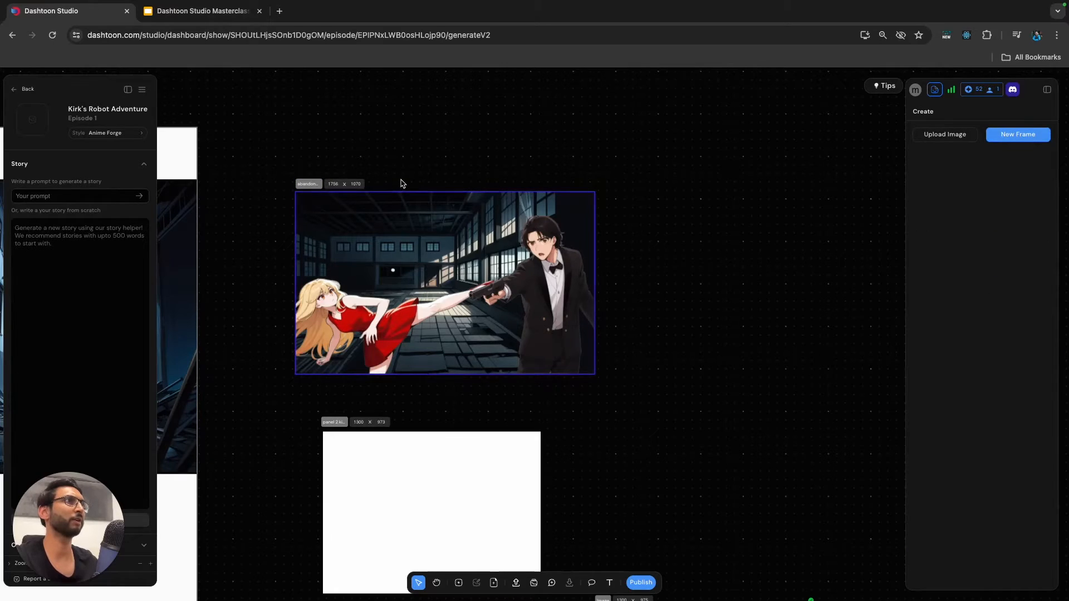
Nudge the abandoned building frame slightly to the right and duplicate it beside the original.
scroll(401, 181, "down", 3)
left_click(355, 181)
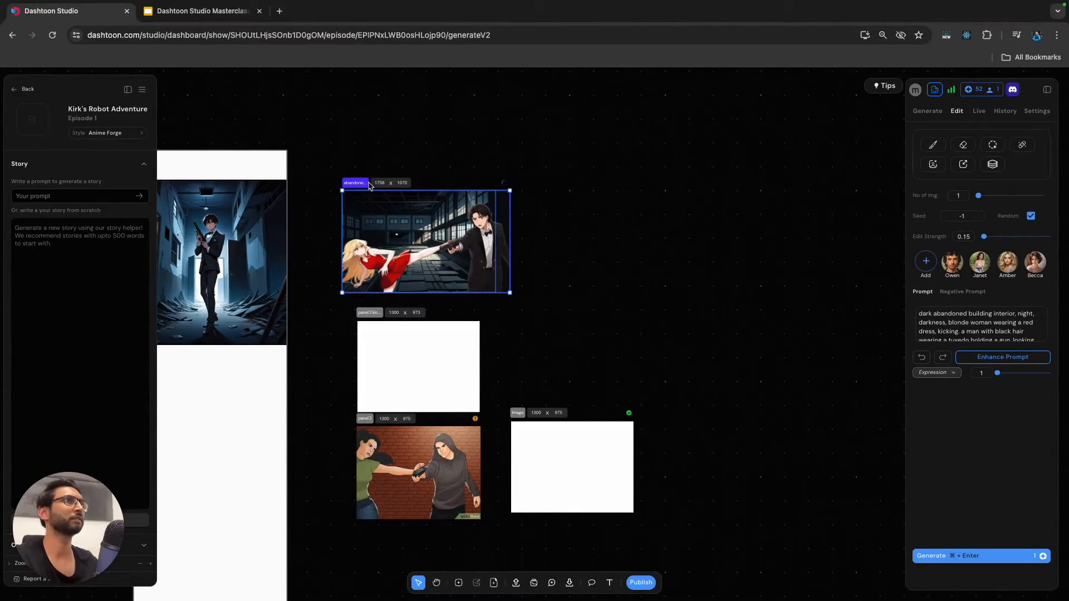
left_click_drag(369, 184, 381, 187)
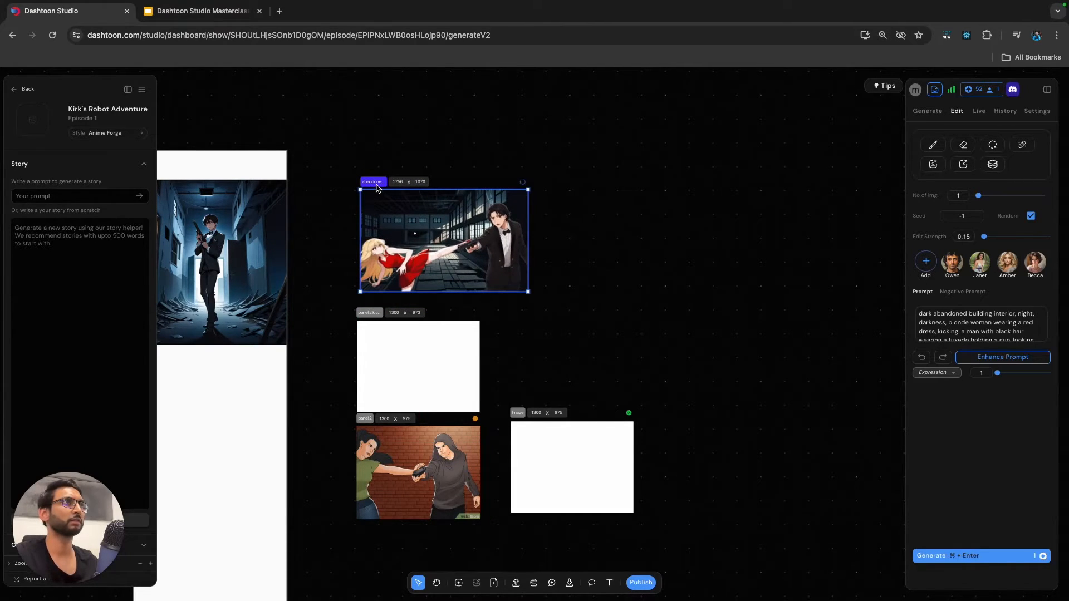
key("super+d")
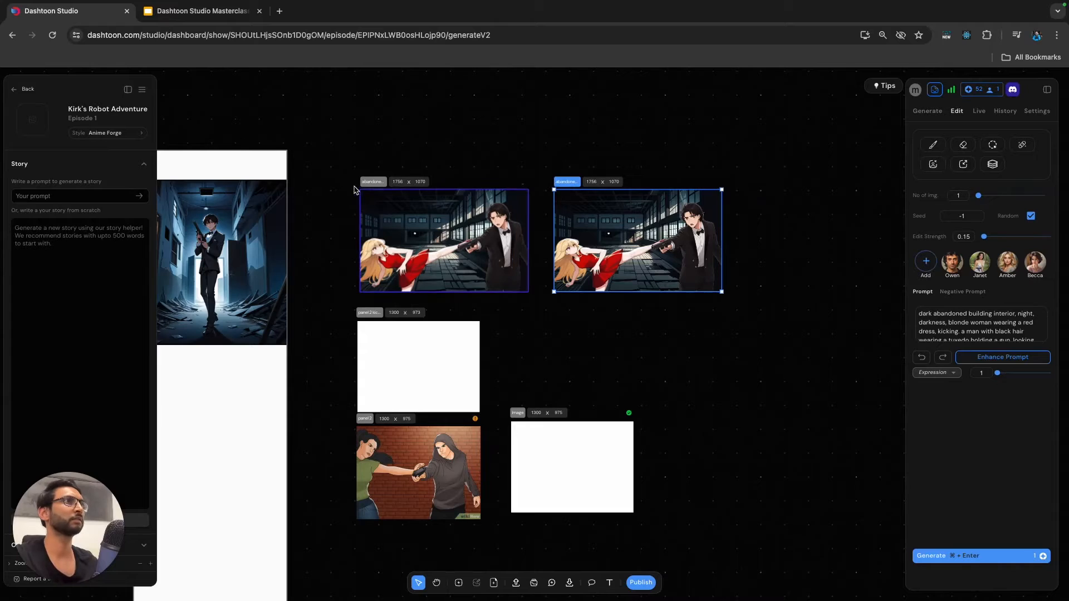
Apply the 0.15-strength image from the original frame's generation history and compare it side by side with the duplicate.
left_click(375, 186)
left_click(1005, 110)
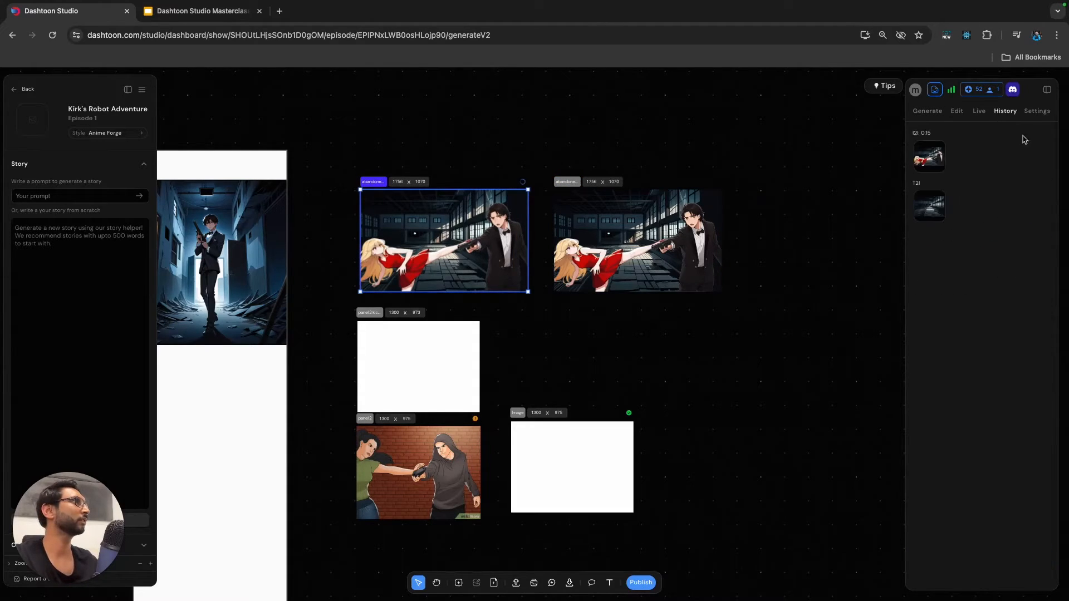
left_click(929, 157)
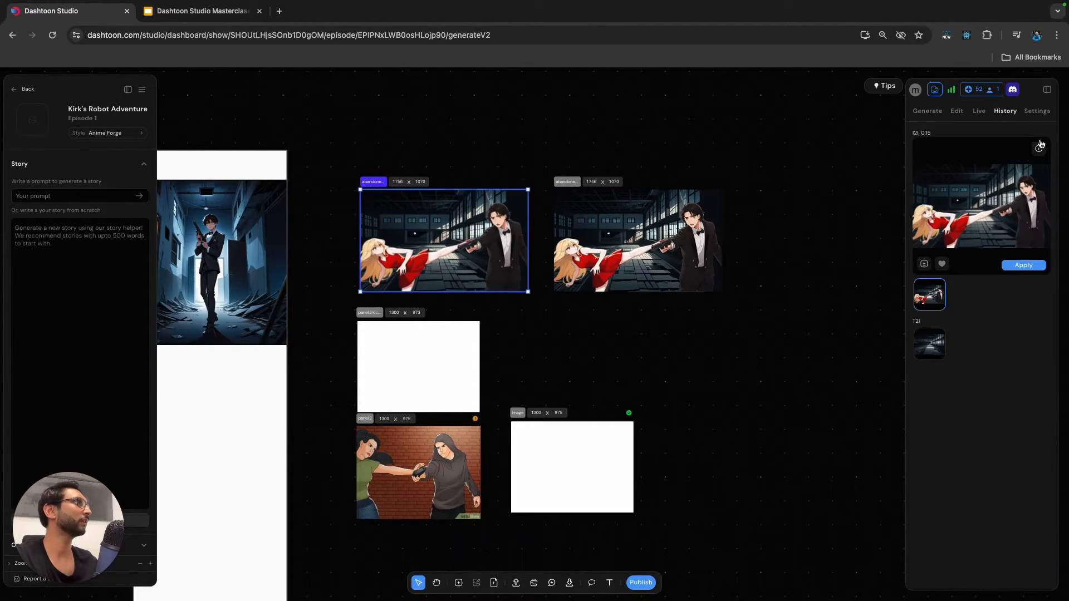
left_click(1020, 265)
scroll(452, 230, "up", 5)
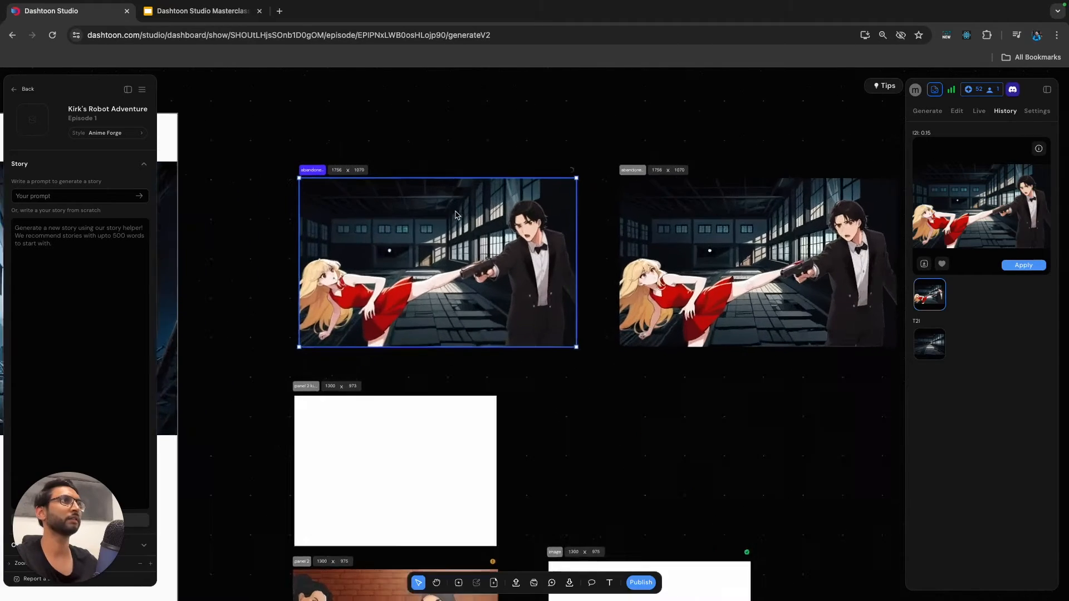
scroll(445, 273, "right", 3)
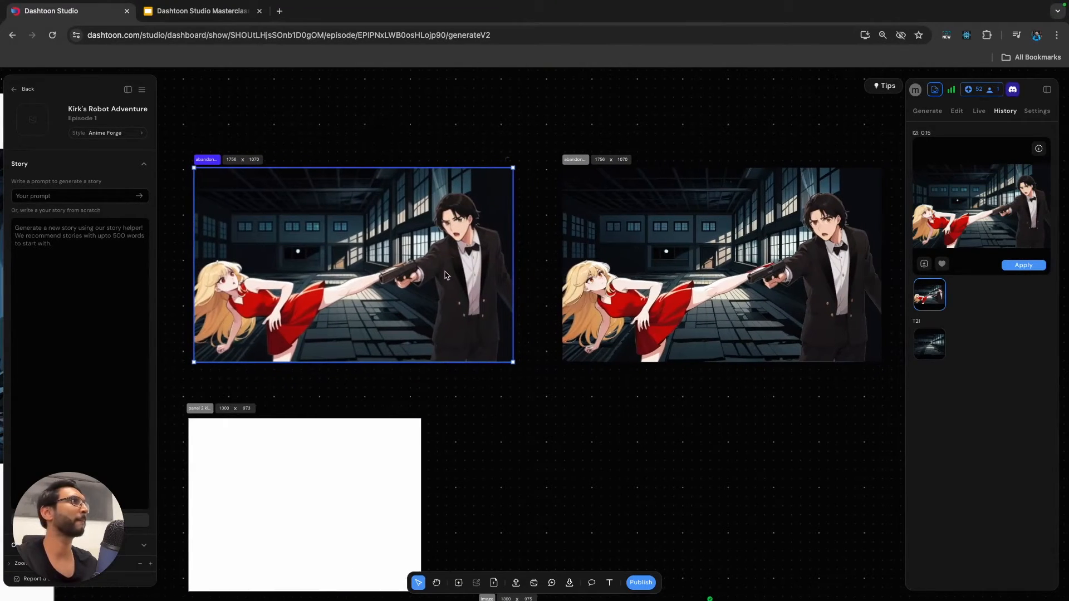
scroll(445, 274, "left", 1)
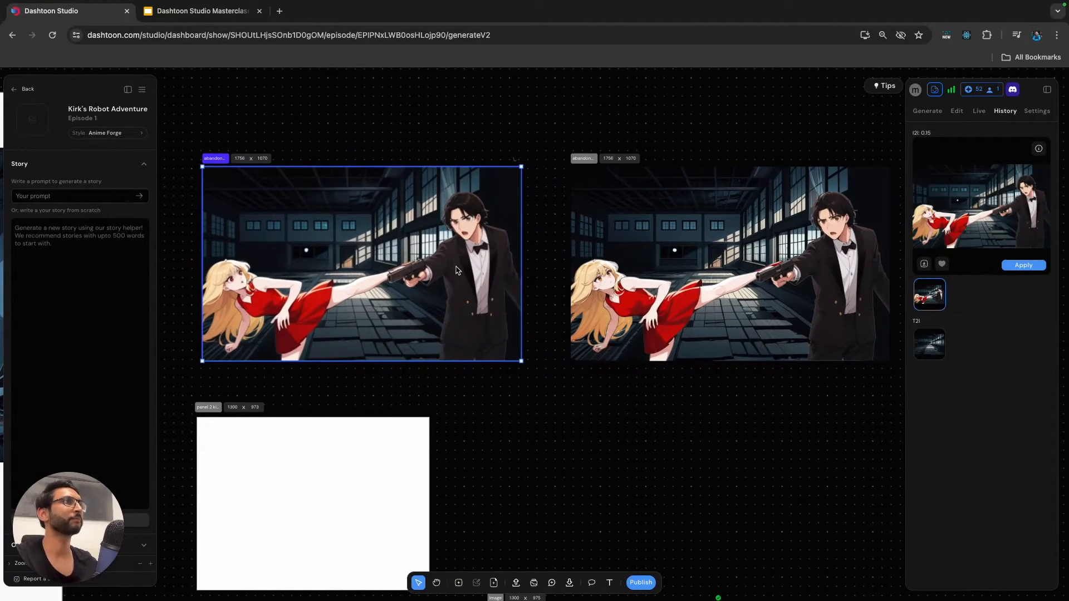
scroll(559, 198, "down", 5)
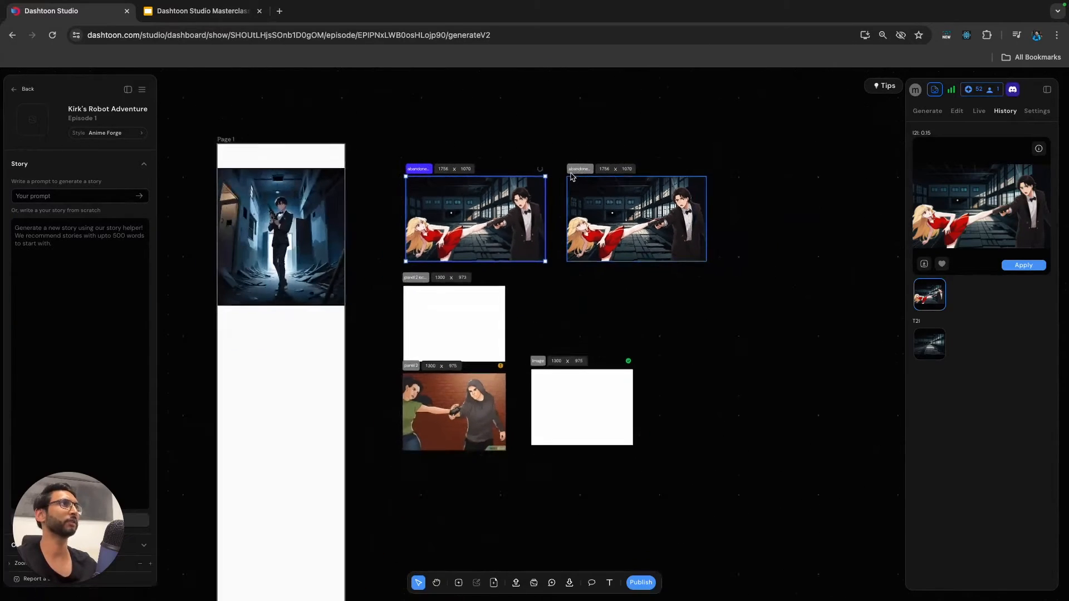
Place the duplicated frame on Page 1 below the first panel, and undo a trial corner resize.
left_click(580, 169)
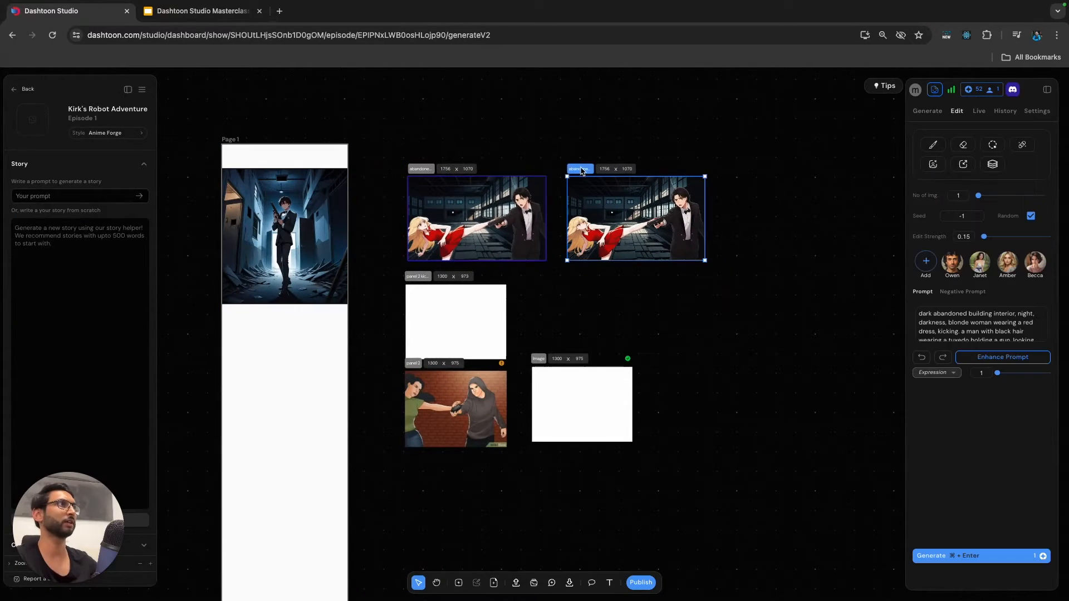
left_click_drag(657, 220, 312, 379)
mouse_move(359, 419)
left_mouse_down()
mouse_move(350, 415)
mouse_move(355, 424)
left_mouse_up()
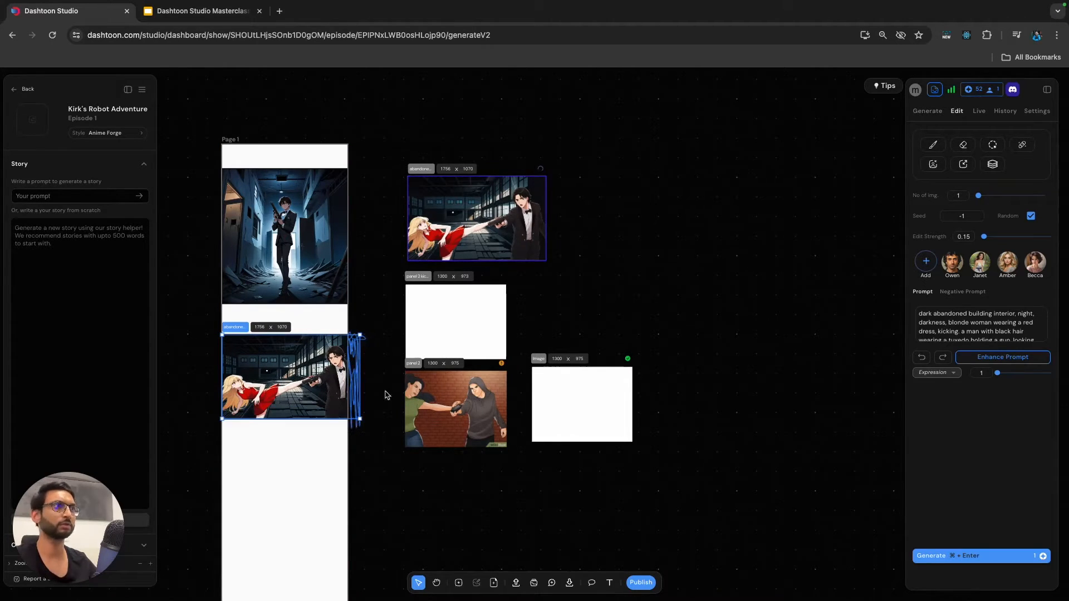
key("super+z")
Enable Scale frame content for the placed frame and shrink it to fit the width of Page 1.
left_click(1035, 111)
left_click(918, 225)
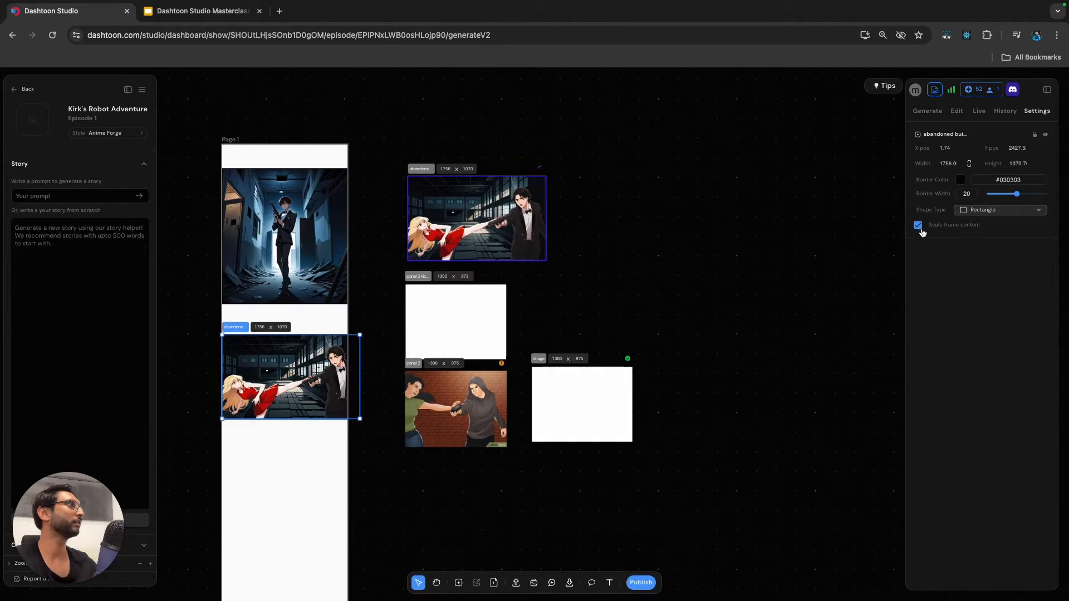
left_click_drag(360, 419, 346, 414)
left_click(368, 450)
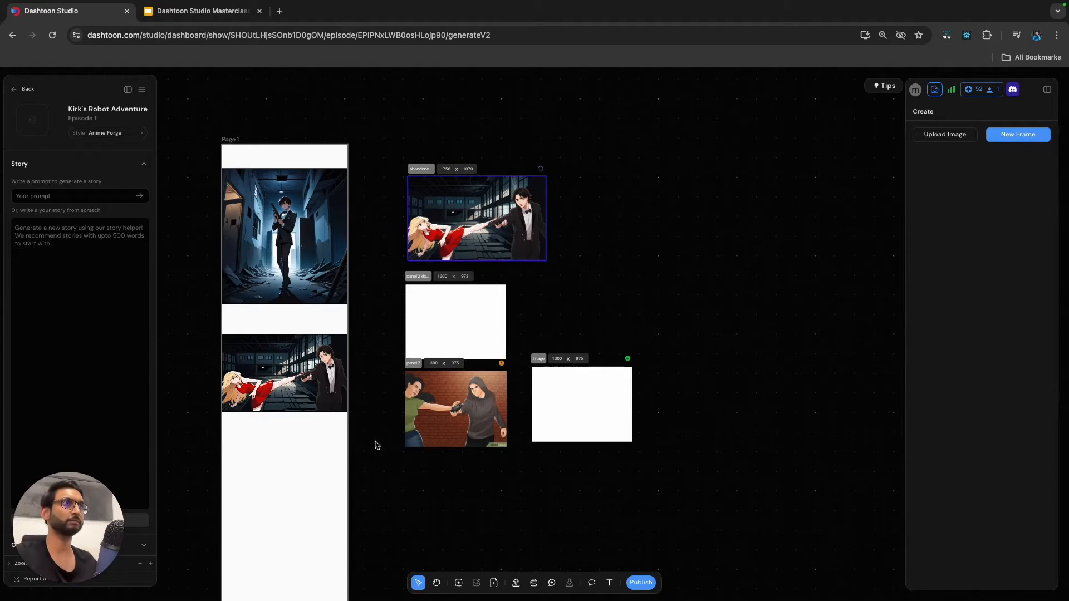
Delete the four leftover working frames beside Page 1, including the original composite and the Panel 2 reference images.
scroll(379, 451, "down", 3)
scroll(381, 393, "down", 1)
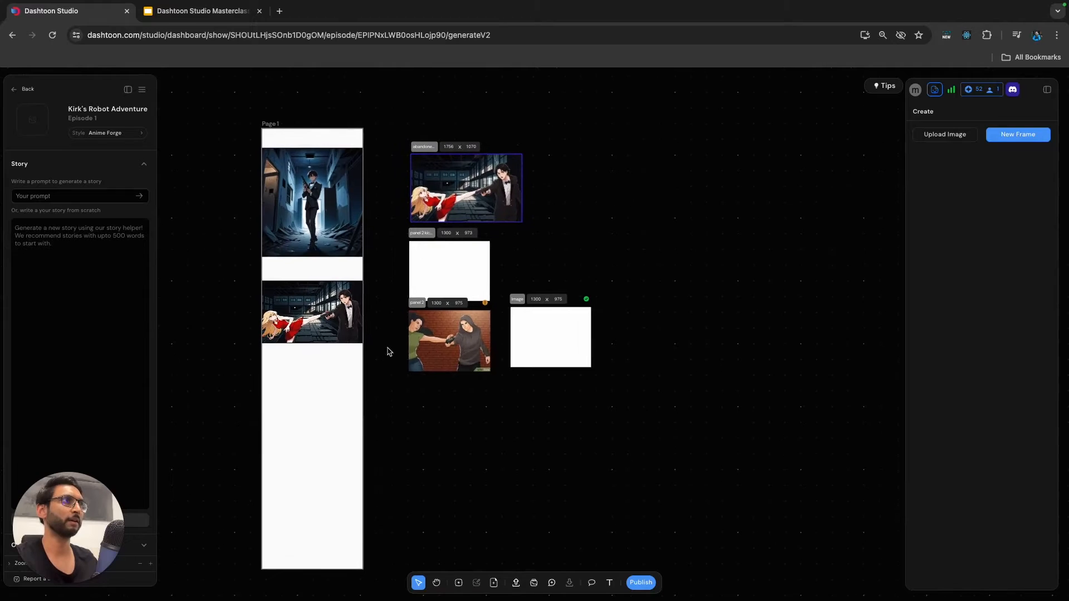
left_click_drag(404, 127, 644, 470)
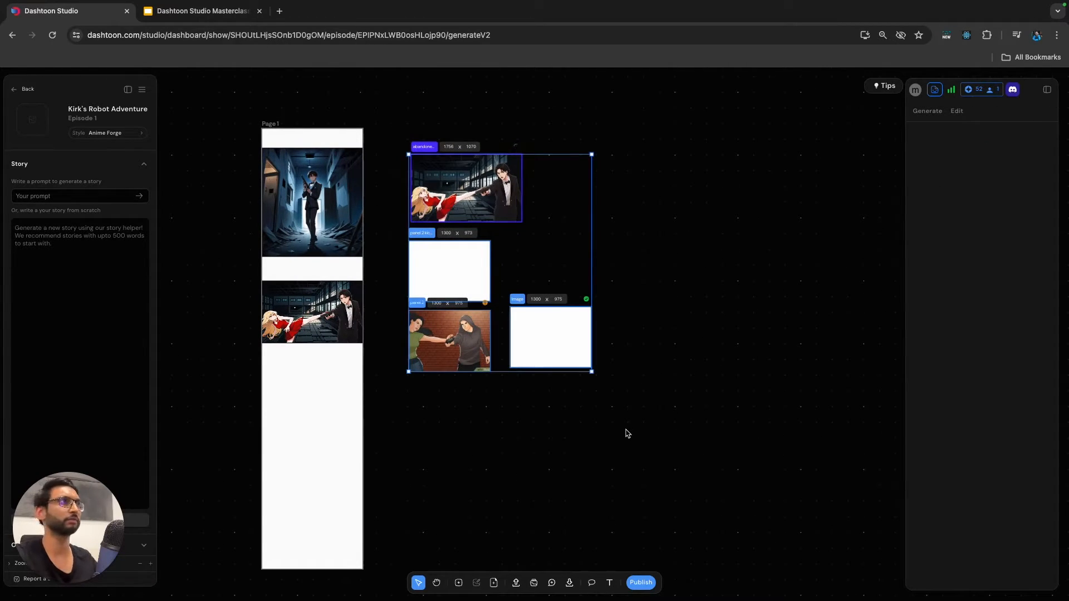
key("Delete")
scroll(497, 261, "down", 2)
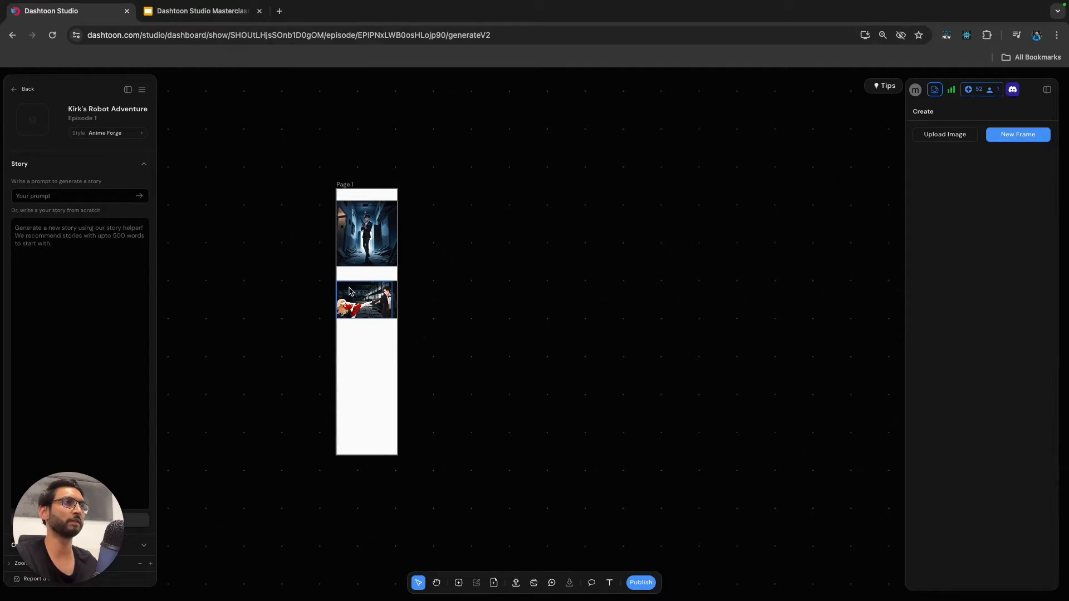
Switch to the Dashtoon Studio Masterclass deck in Google Slides and open the slide after Panel 2.
left_click(200, 10)
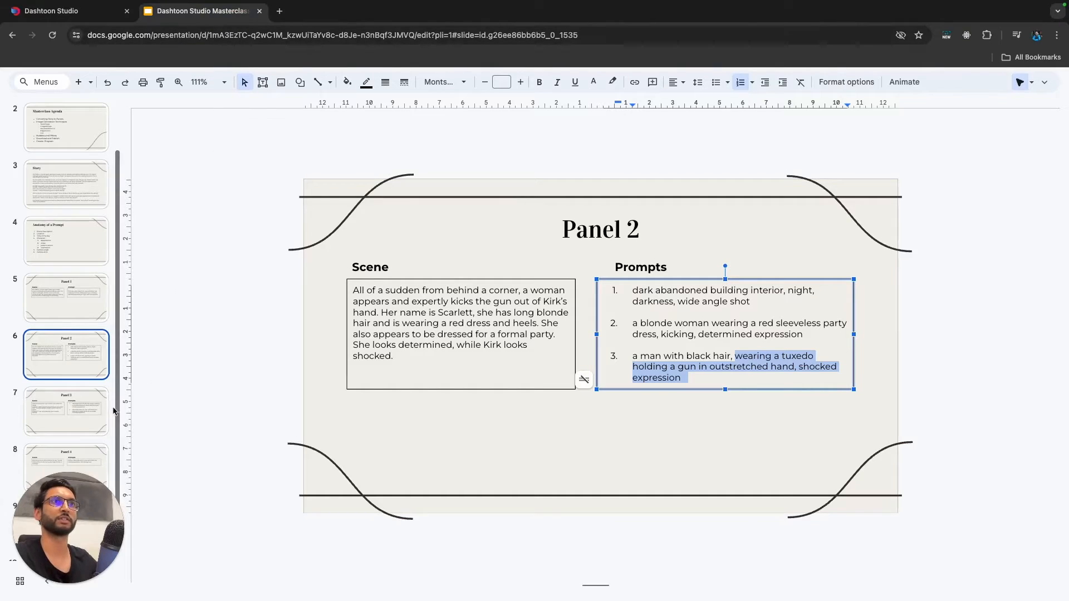
scroll(71, 366, "down", 2)
left_click(71, 367)
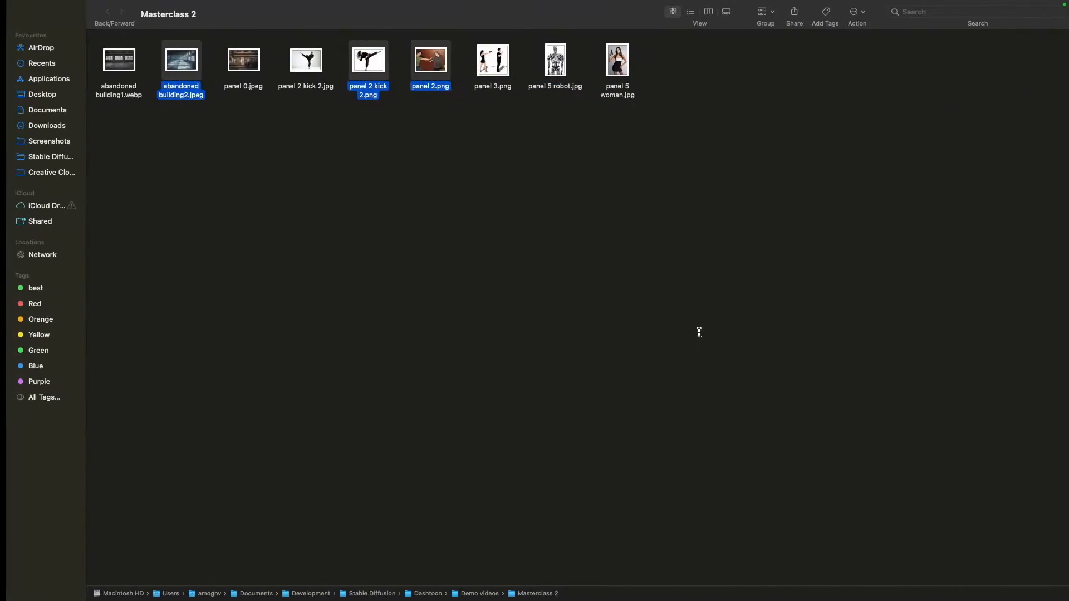
Import panel 3.png from the Masterclass 2 folder onto the Dashtoon Studio canvas beside Page 1.
left_click(476, 161)
left_click(487, 73)
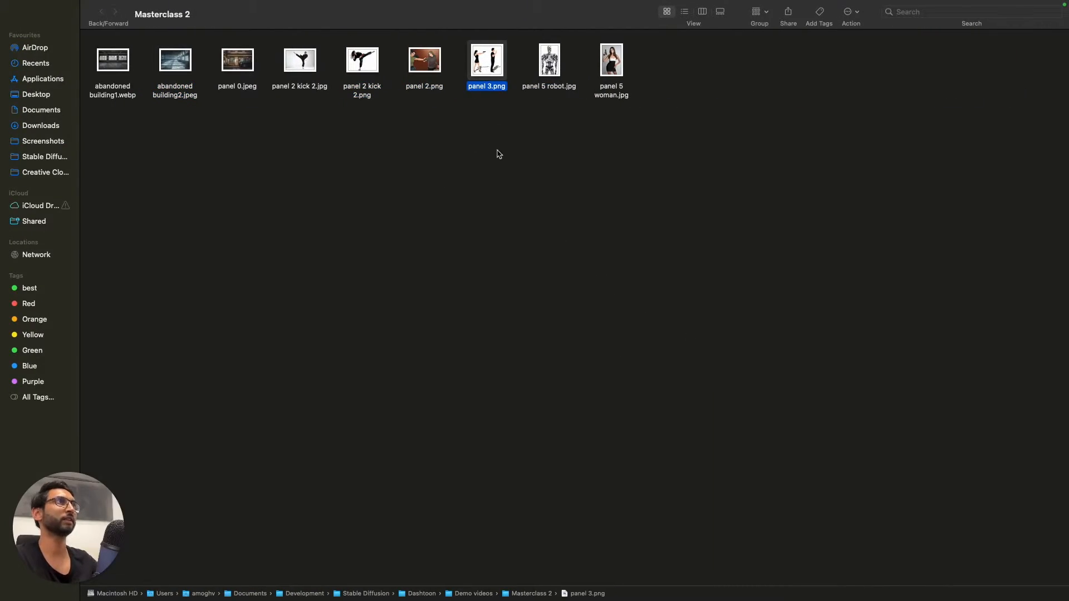
mouse_move(490, 72)
left_mouse_down()
mouse_move(507, 251)
mouse_move(483, 243)
mouse_move(526, 129)
mouse_move(496, 84)
left_mouse_up()
key("ctrl+Left")
key("ctrl+Right")
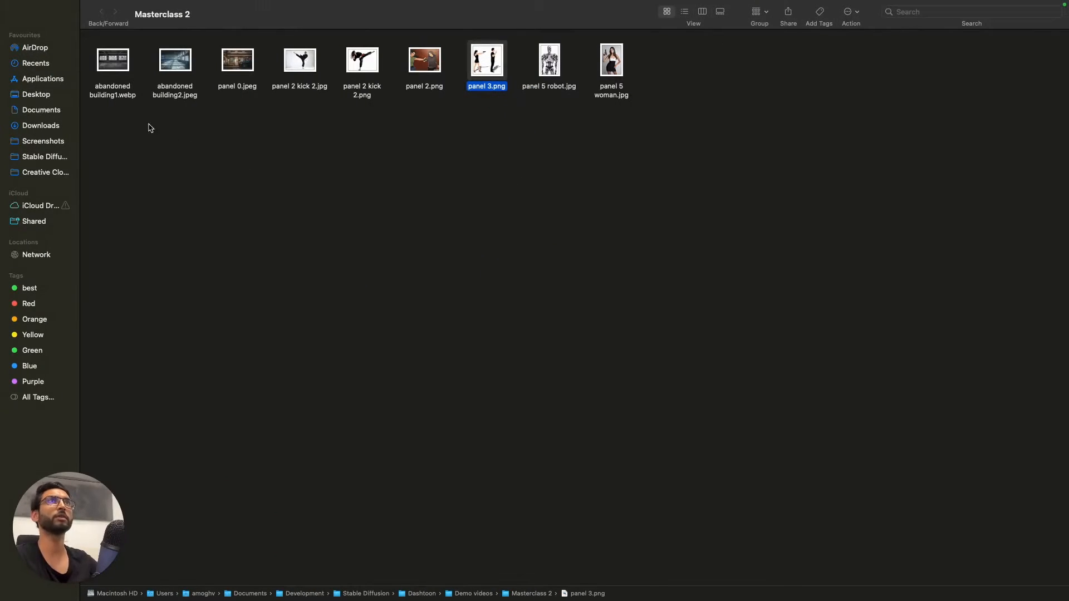
key("ctrl+Left")
left_click(62, 11)
key("ctrl+Right")
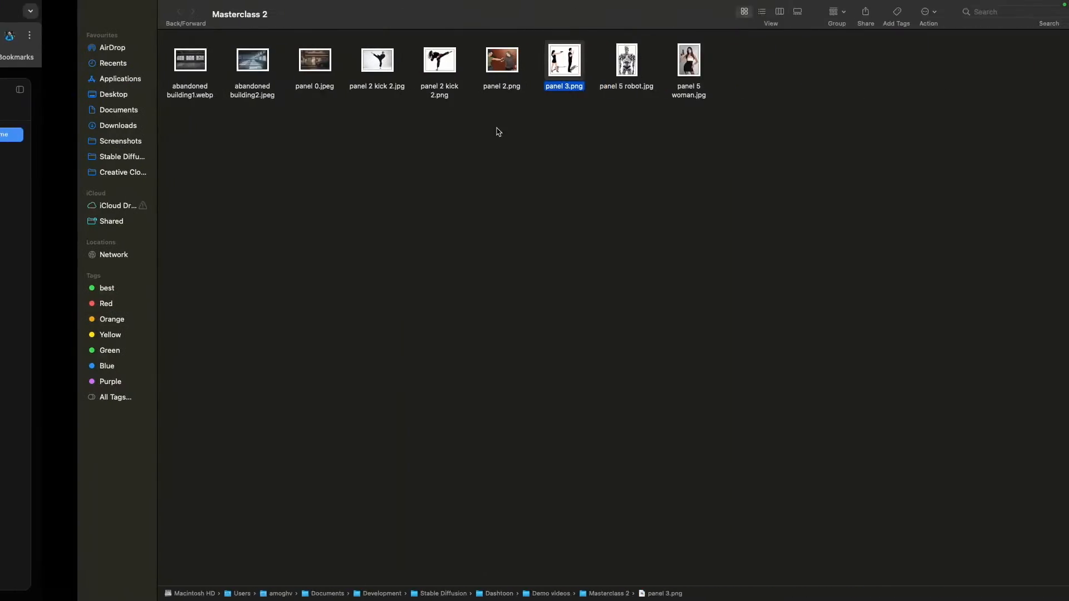
left_click_drag(485, 71, 553, 322)
key("ctrl+Left")
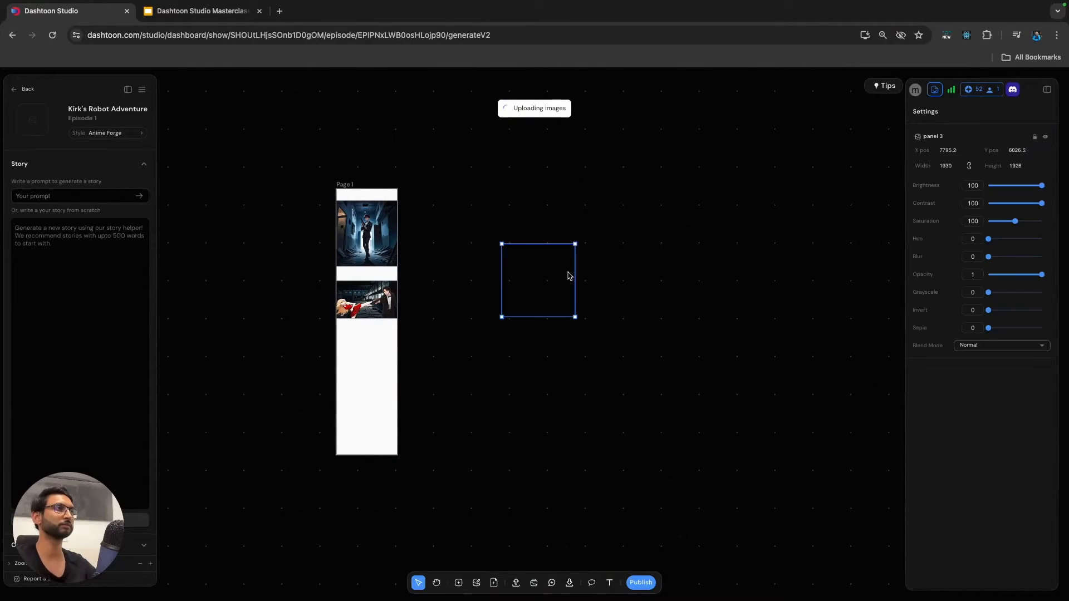
Reposition the imported panel 3 image beside Page 1 and place a duplicate of it to its right.
scroll(552, 281, "up", 5)
left_click_drag(528, 295, 531, 364)
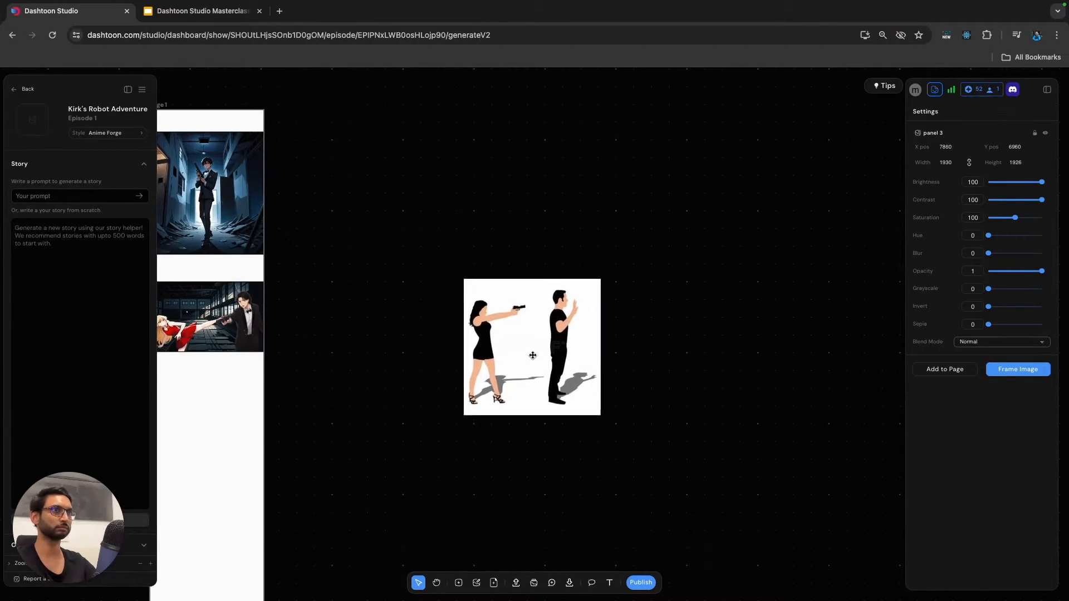
scroll(533, 353, "left", 2)
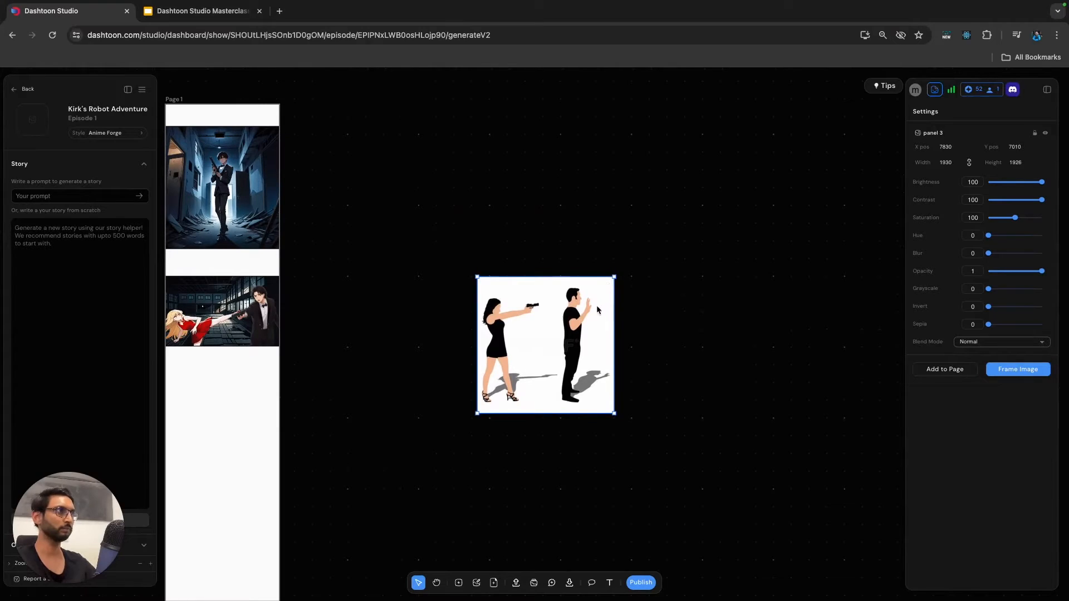
left_click_drag(579, 346, 719, 345)
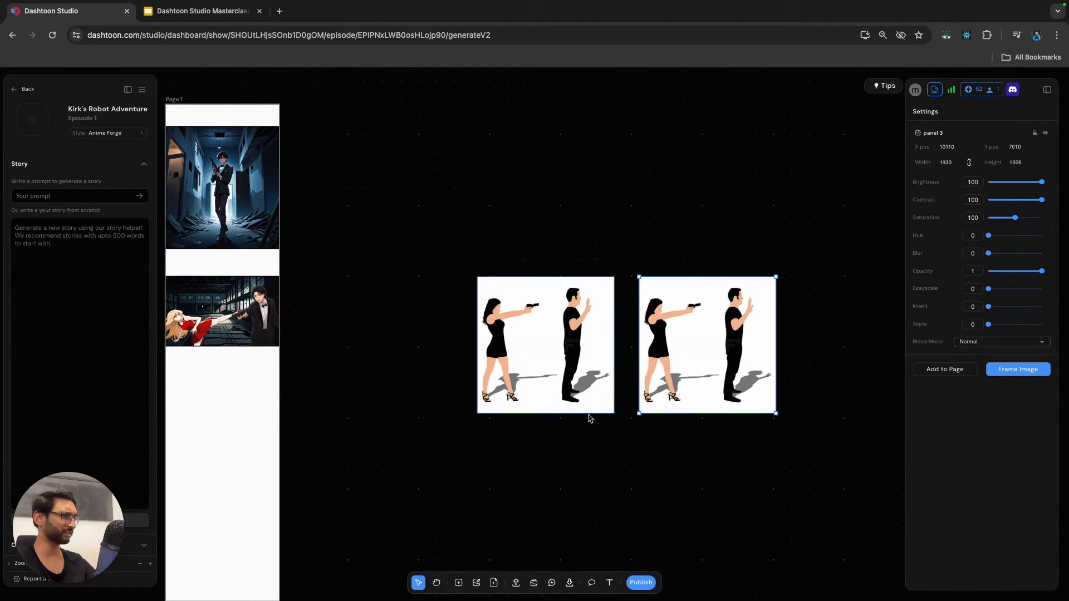
Crop the original panel 3 image to only the woman with the gun, about 1162 px wide.
left_click(573, 372)
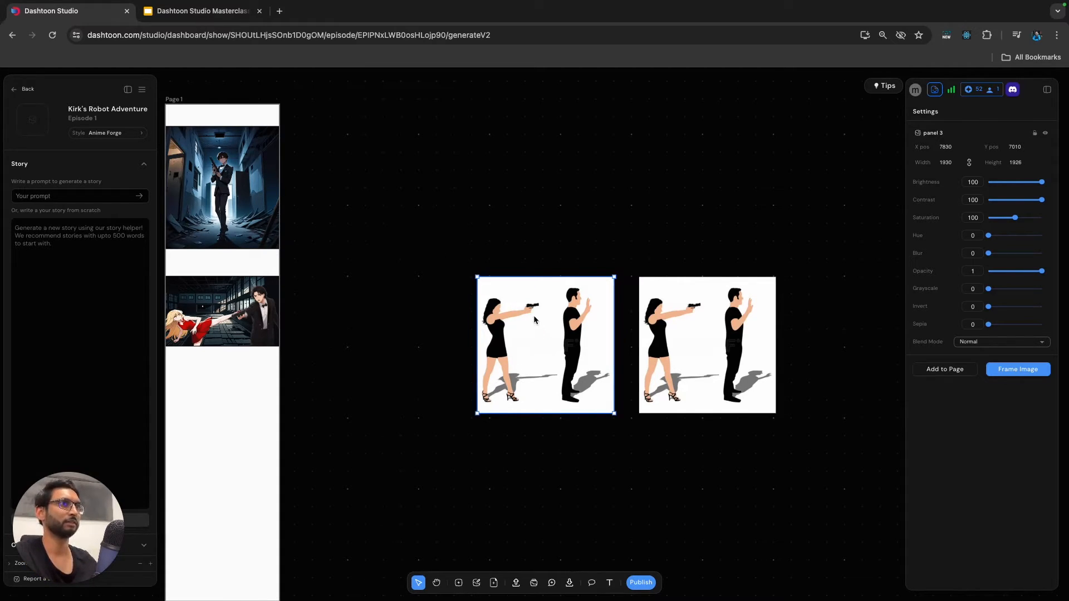
double_click(544, 363)
left_click_drag(615, 346, 561, 357)
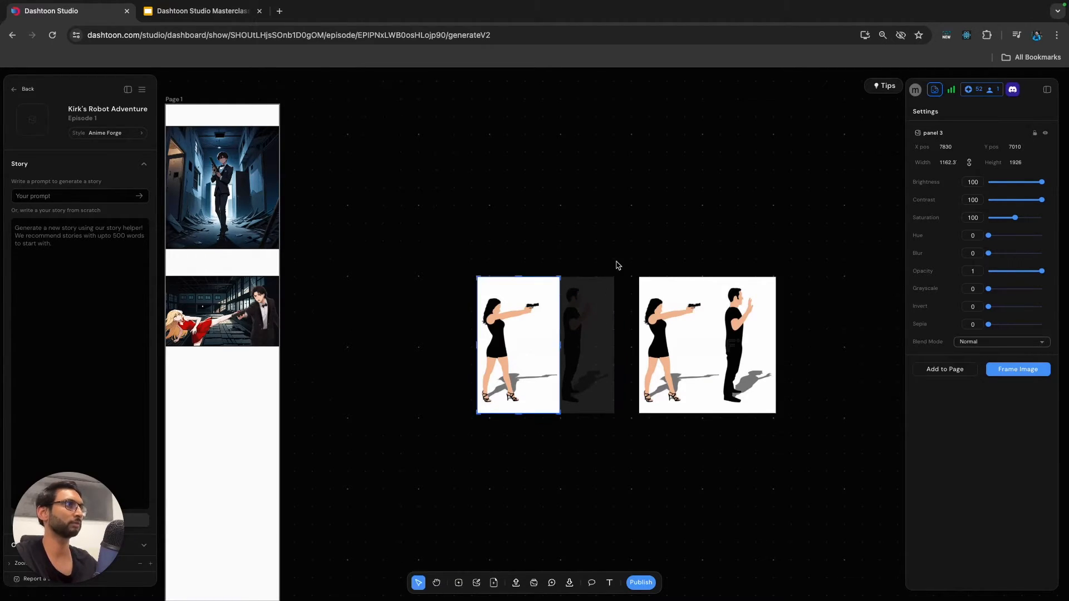
left_click(621, 237)
Crop the duplicate panel 3 image to only the man with raised hands, about 783 px wide.
left_click(713, 343)
double_click(708, 355)
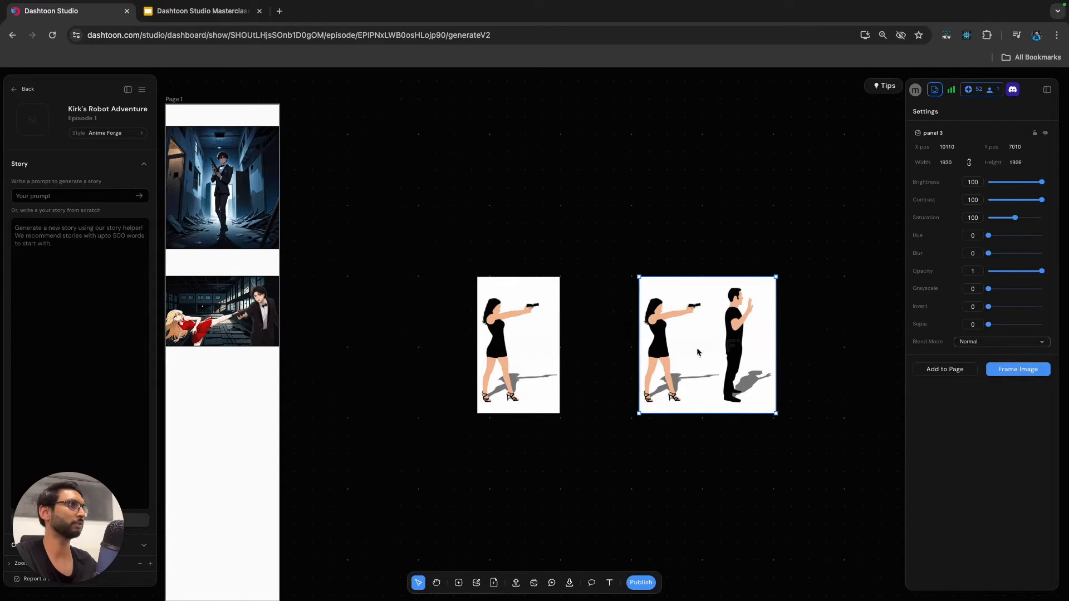
left_click_drag(639, 347, 722, 346)
left_click(806, 351)
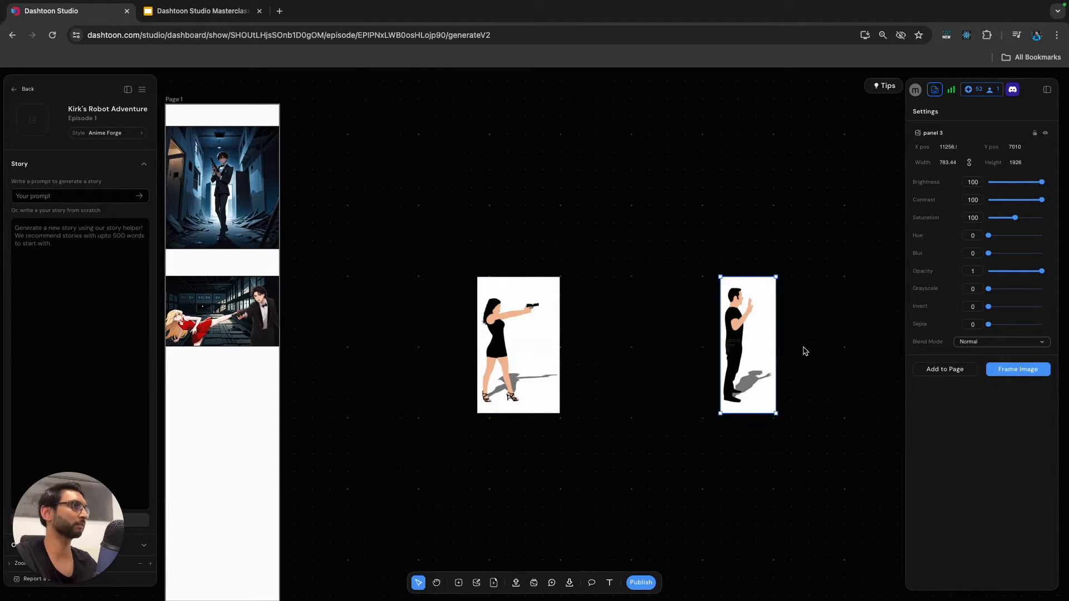
Try to flip the cropped man image horizontally, and undo both the flip and the crop.
right_click(746, 333)
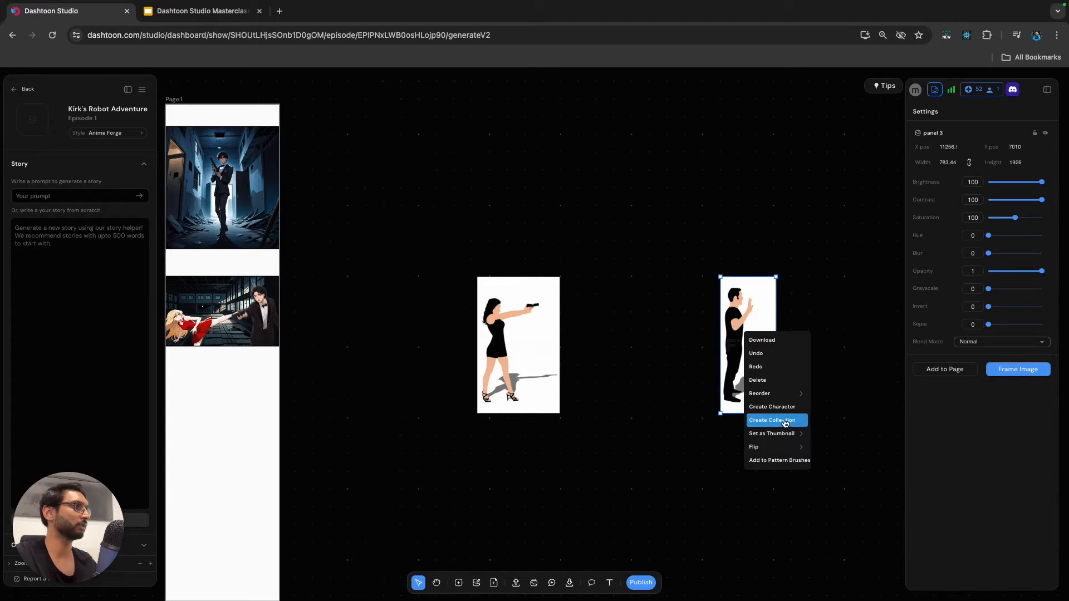
mouse_move(781, 449)
left_click(831, 448)
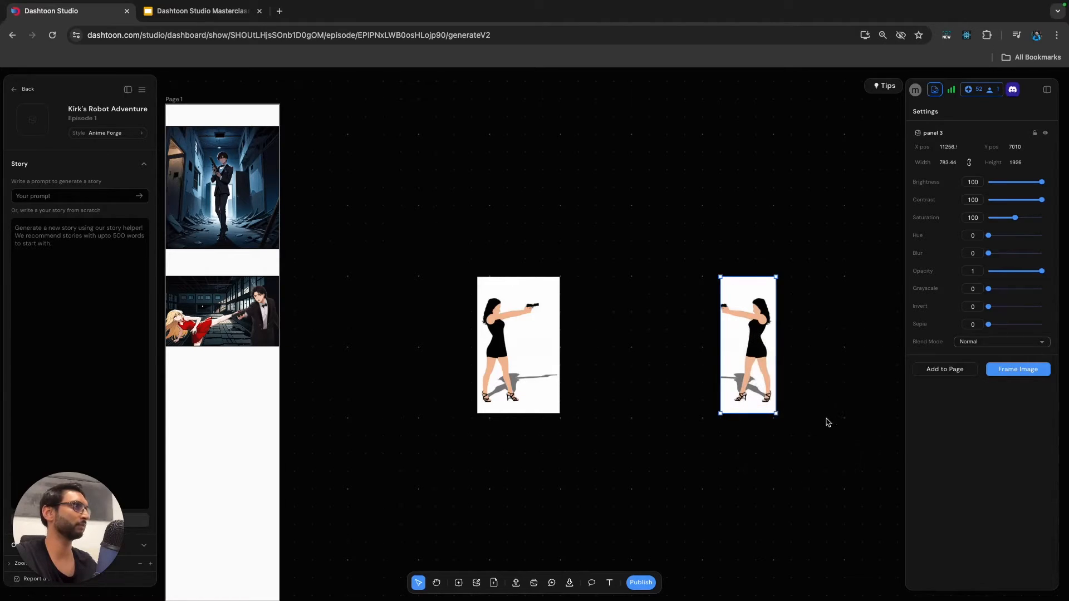
left_click(816, 427)
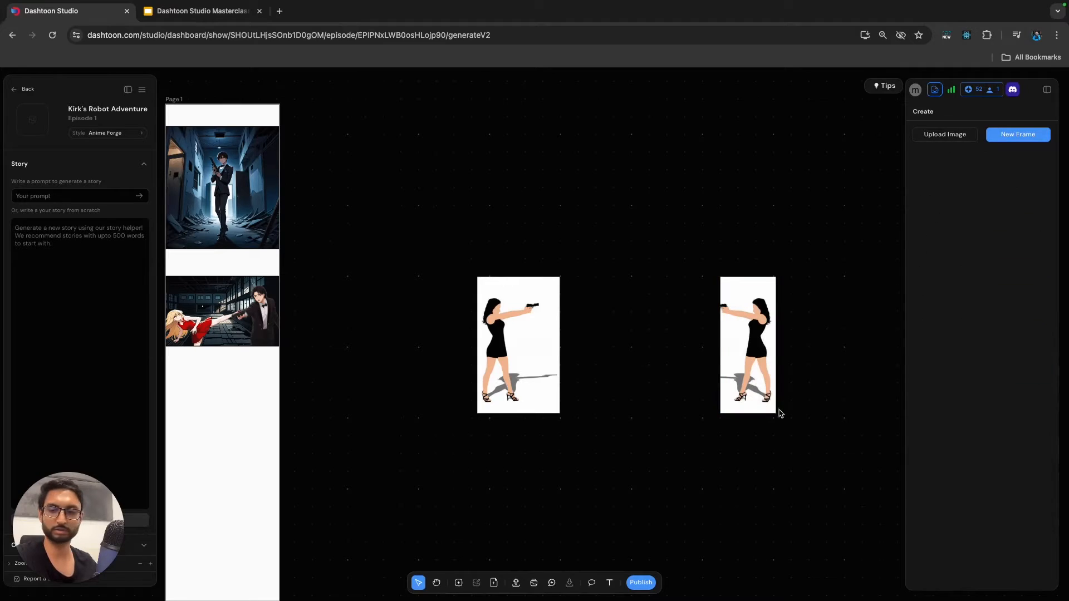
left_click(764, 386)
key("super+z")
key("super+z")
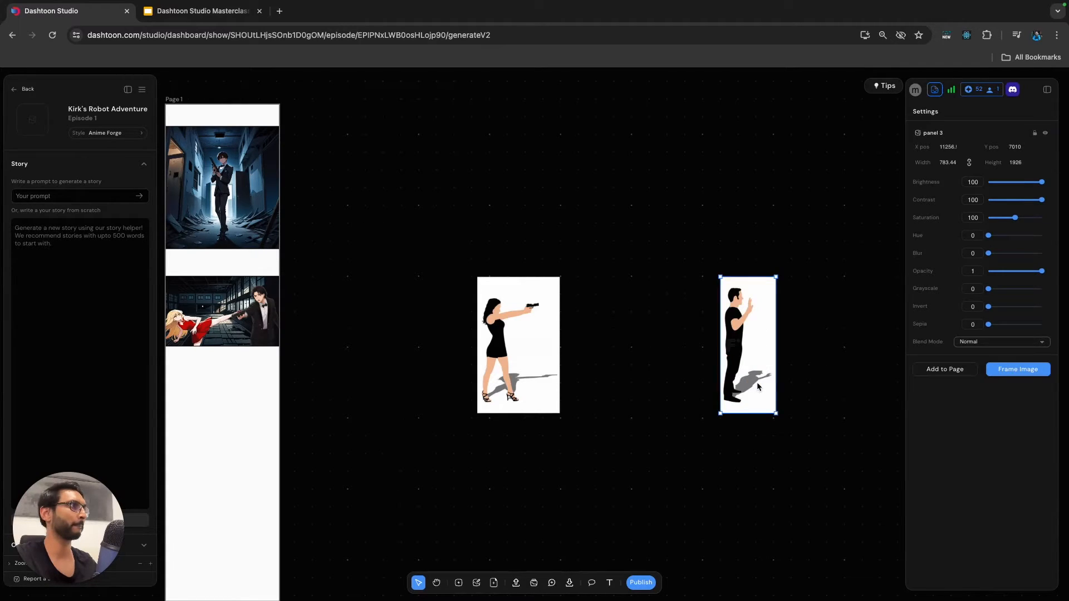
Flip the uncropped duplicate horizontally and crop it to only the man, about 782 px wide.
right_click(735, 362)
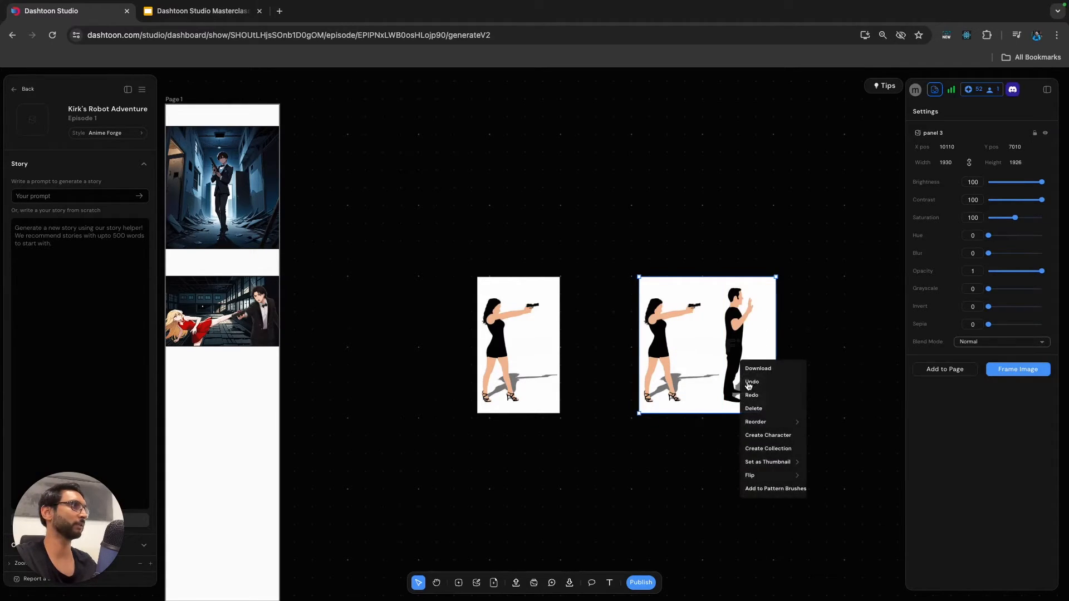
left_click(829, 473)
left_click(741, 363)
left_click_drag(776, 348, 695, 359)
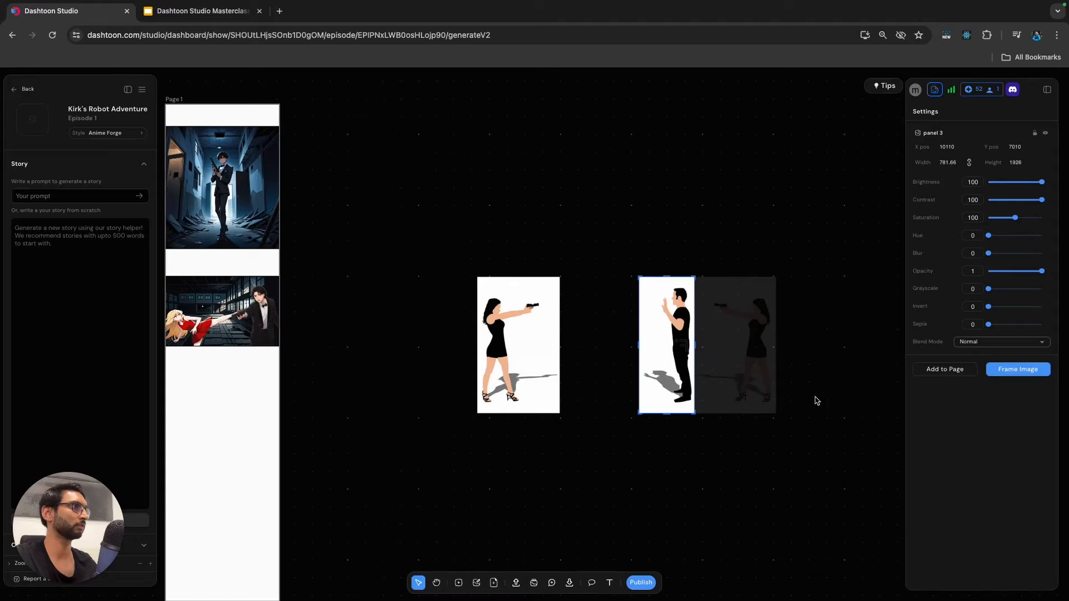
Convert the cropped woman and man images into separate frames.
left_click(521, 351)
left_click(459, 585)
left_click(672, 365)
key("f")
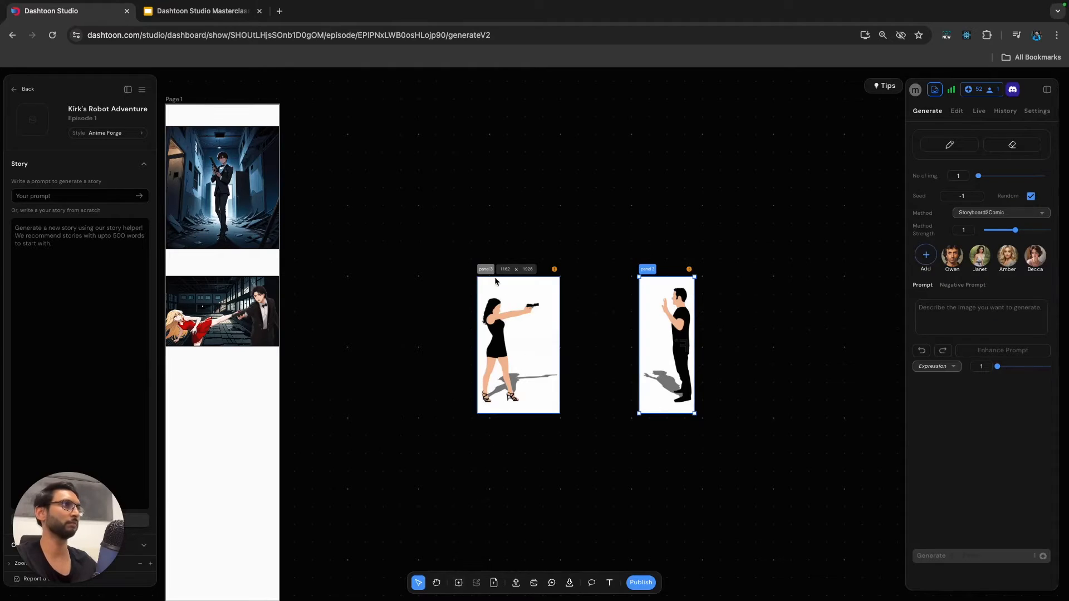
Copy the first Panel 3 prompt from the Google Slides deck into the woman frame's prompt and append "plain white background".
left_click(484, 271)
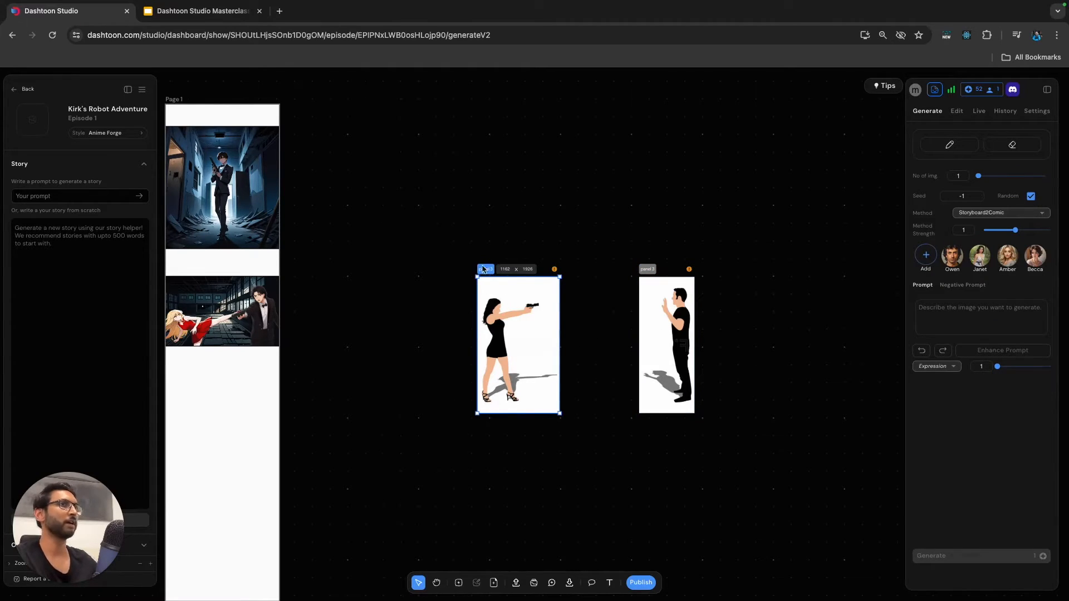
left_click(987, 316)
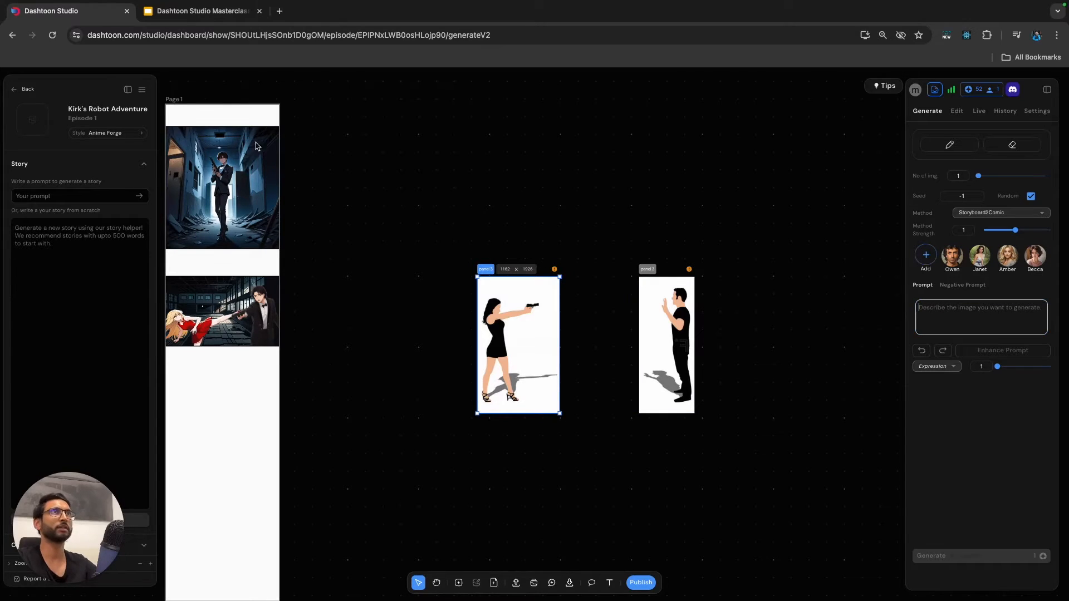
left_click(206, 12)
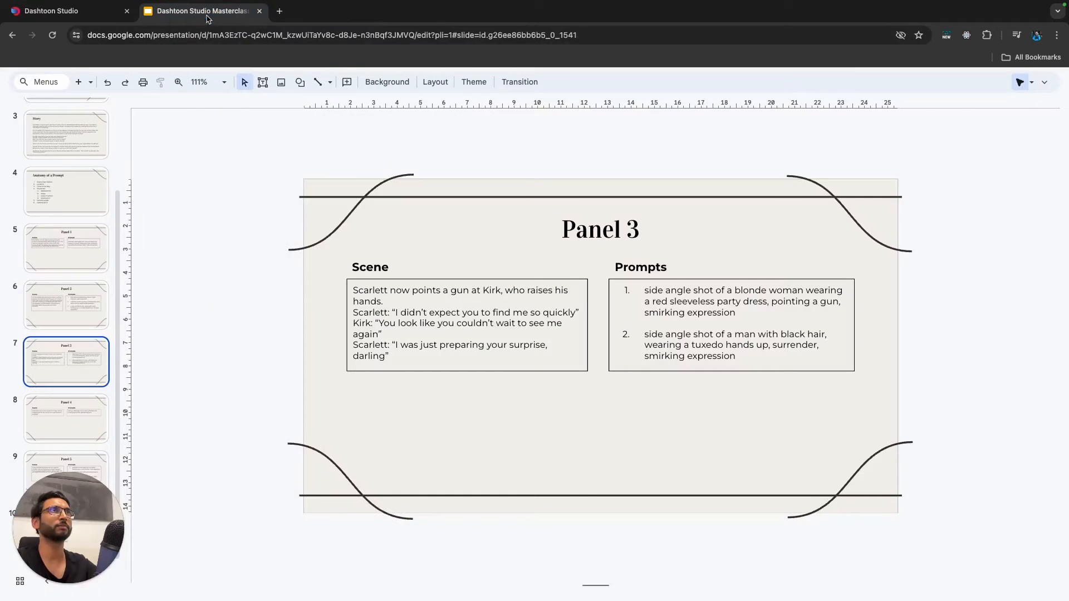
left_click(750, 315)
left_click_drag(736, 313, 648, 289)
key("super+c")
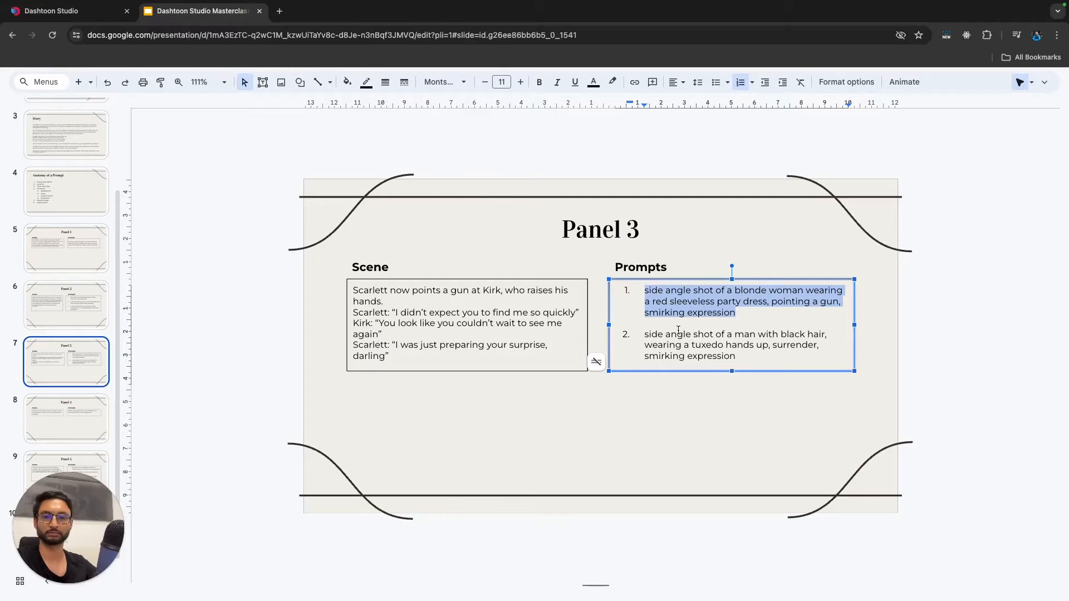
left_click(72, 11)
left_click(960, 314)
key("super+v")
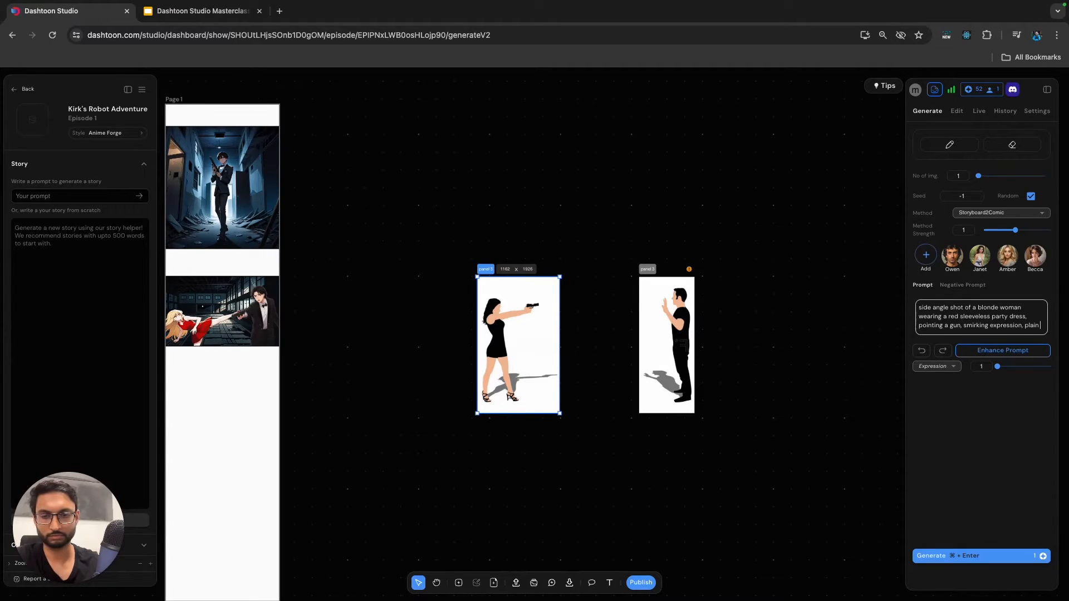
type("white background")
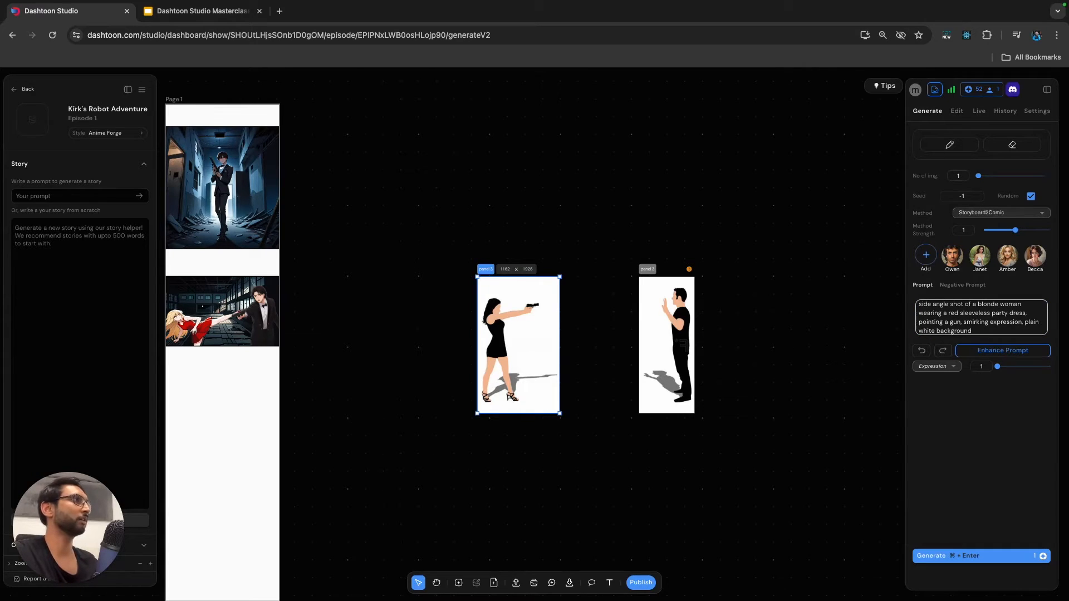
Set the woman frame's method strength to 0.8 and generate its image with Storyboard2Comic.
scroll(510, 304, "up", 5)
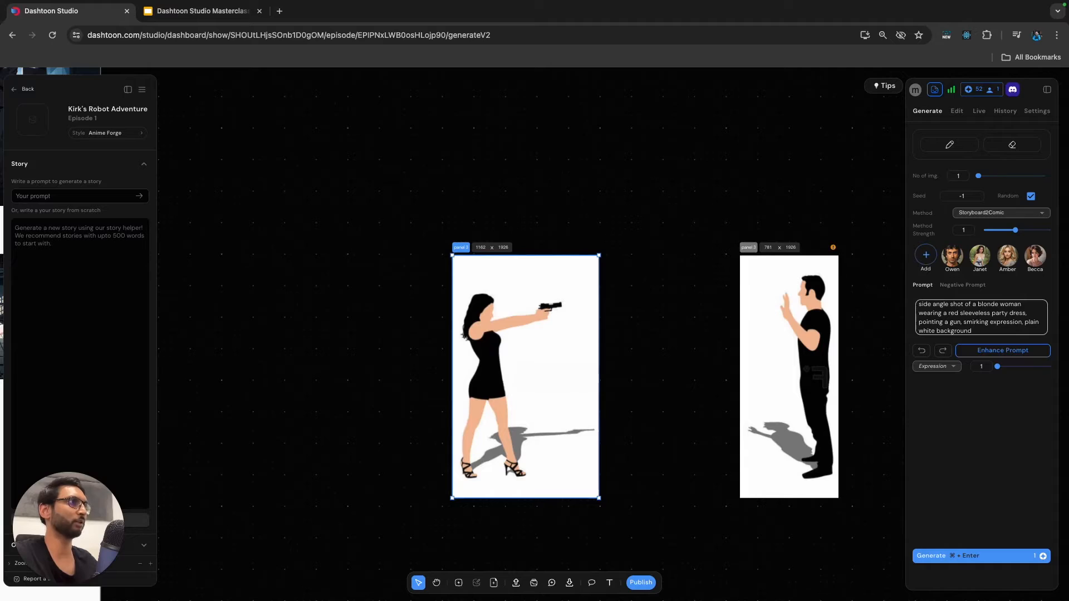
left_click_drag(1015, 230, 1003, 230)
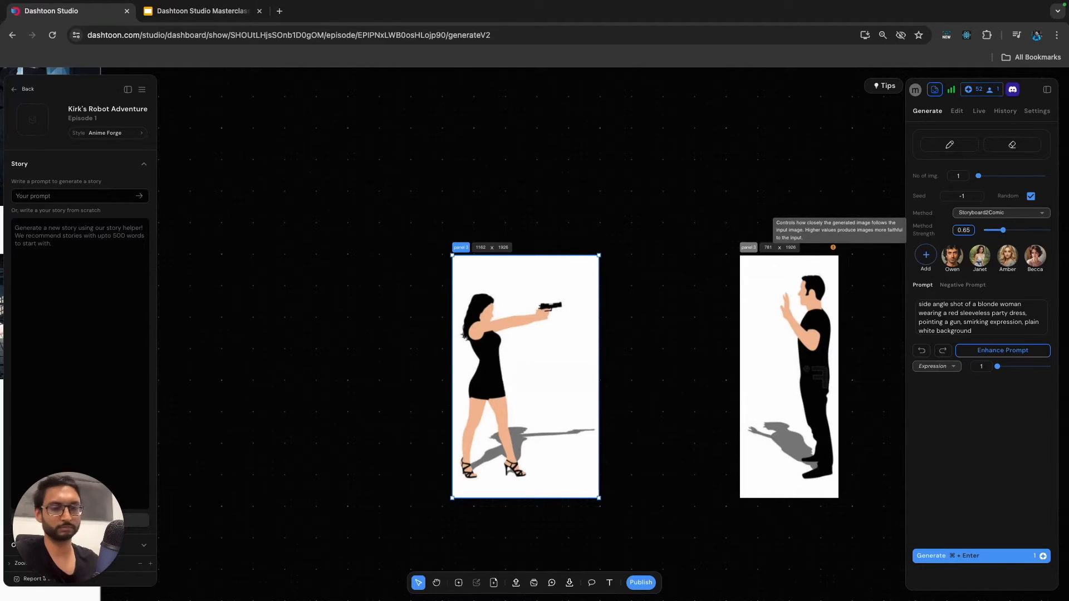
key("BackSpace")
key("BackSpace")
type("8")
left_click(984, 323)
key("super+Return")
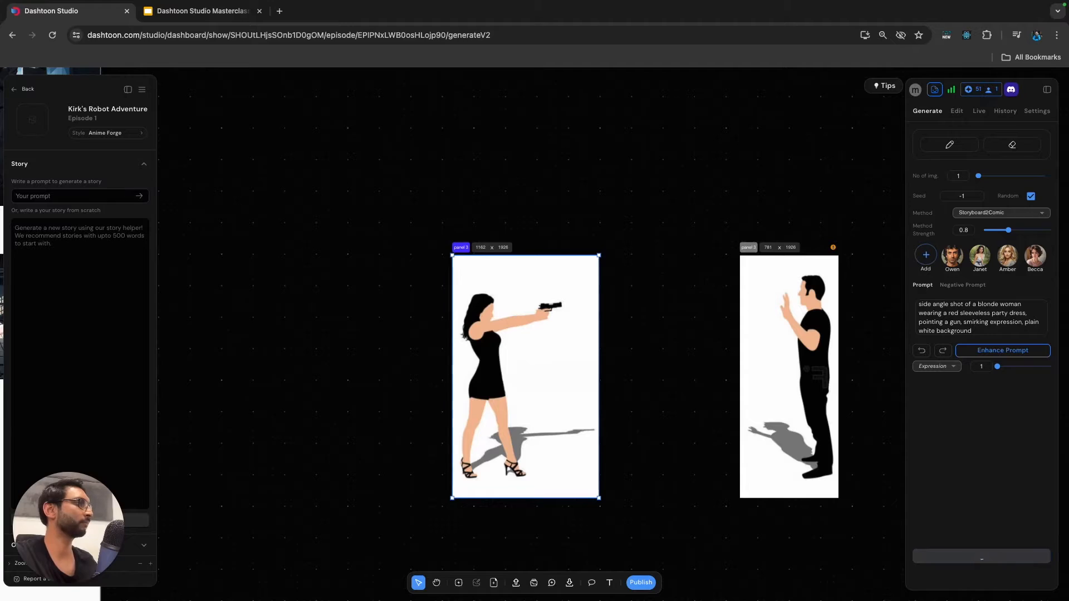
Copy the second Panel 3 prompt, describing the man in a tuxedo, from the Google Slides deck into the man frame's prompt.
left_click(201, 11)
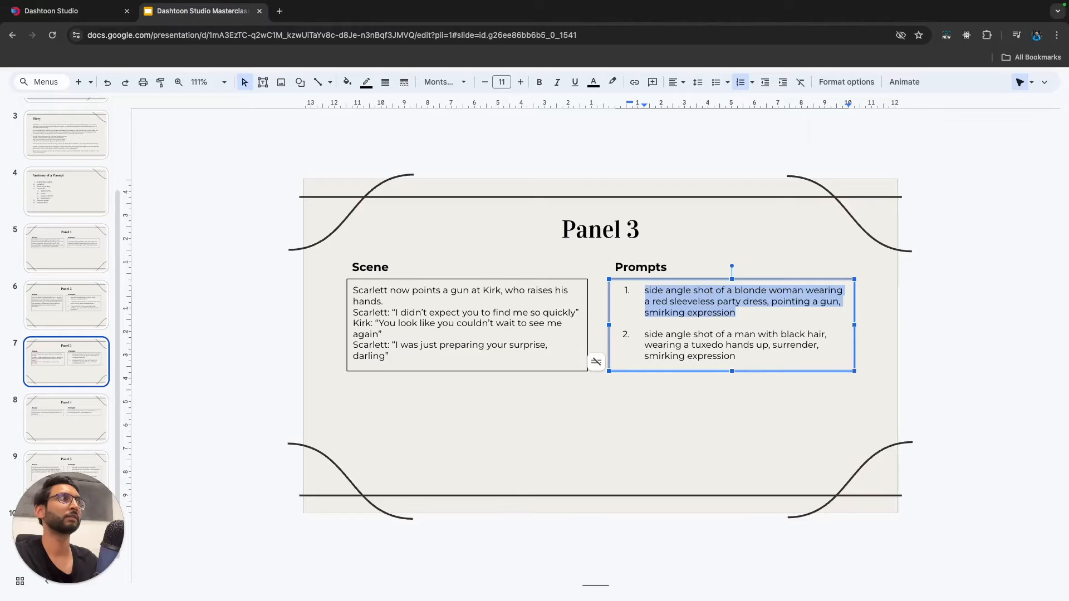
double_click(739, 358)
left_click_drag(738, 359, 693, 345)
left_click(721, 356)
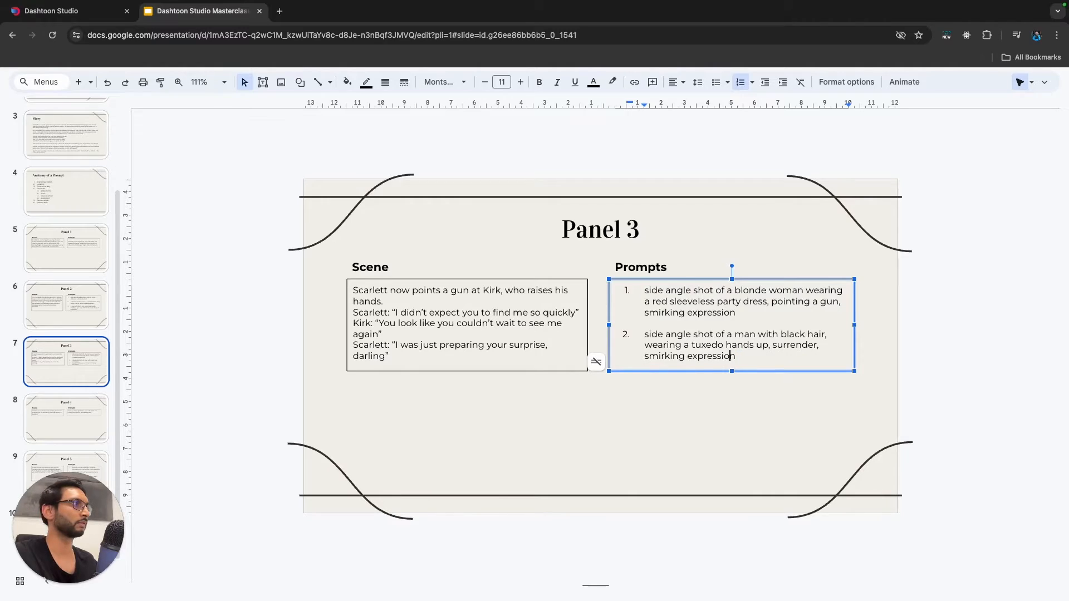
left_click_drag(737, 359, 649, 335)
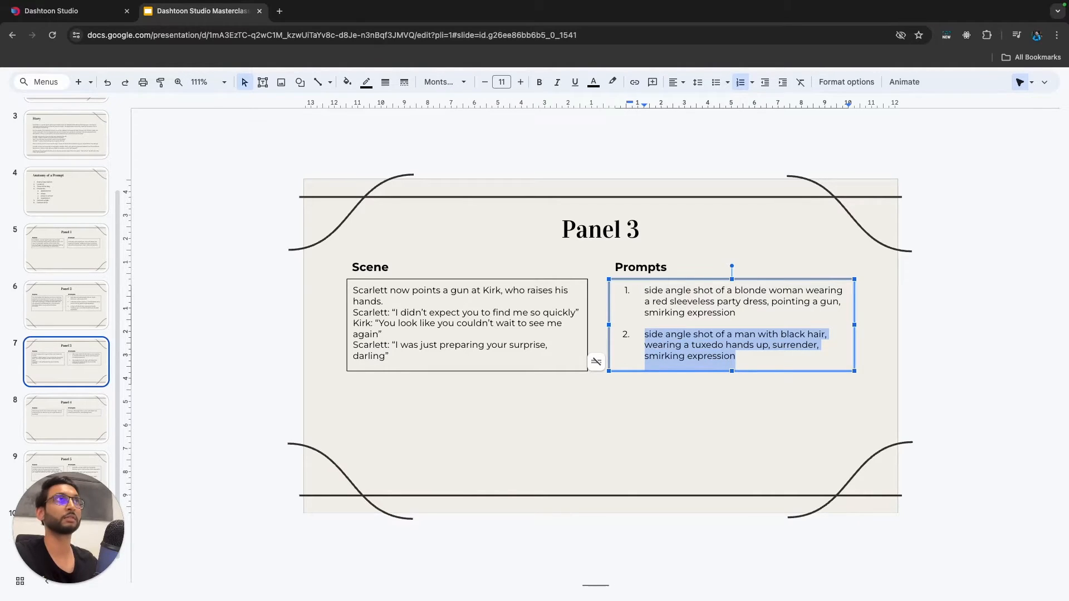
left_click(67, 11)
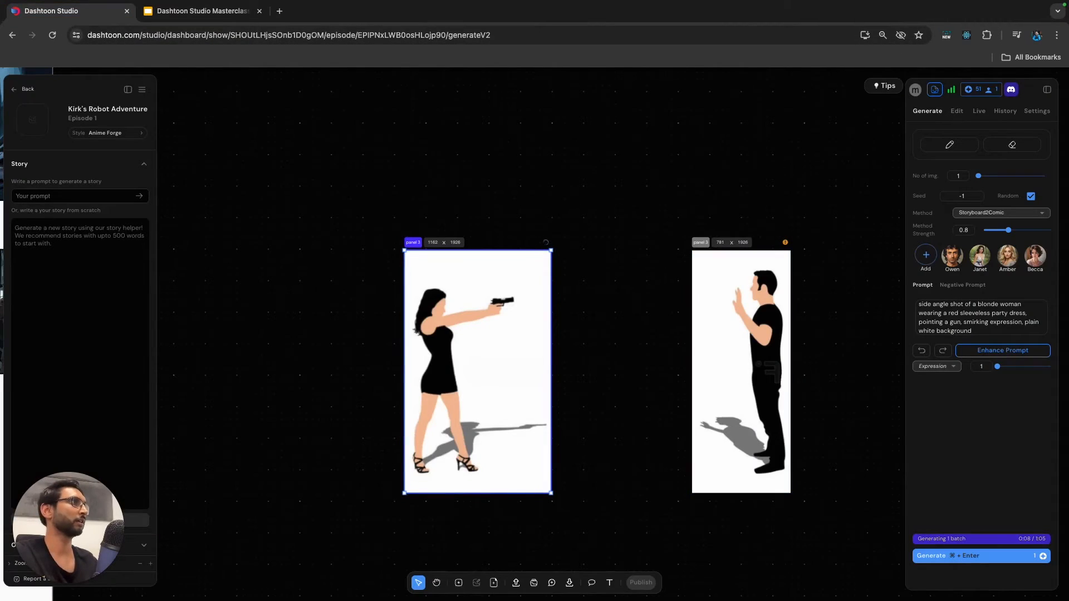
left_click(741, 371)
left_click(981, 318)
type("side angle shot of a man with black hair, wearing a tuxedo hands up, surrender, smirking expression")
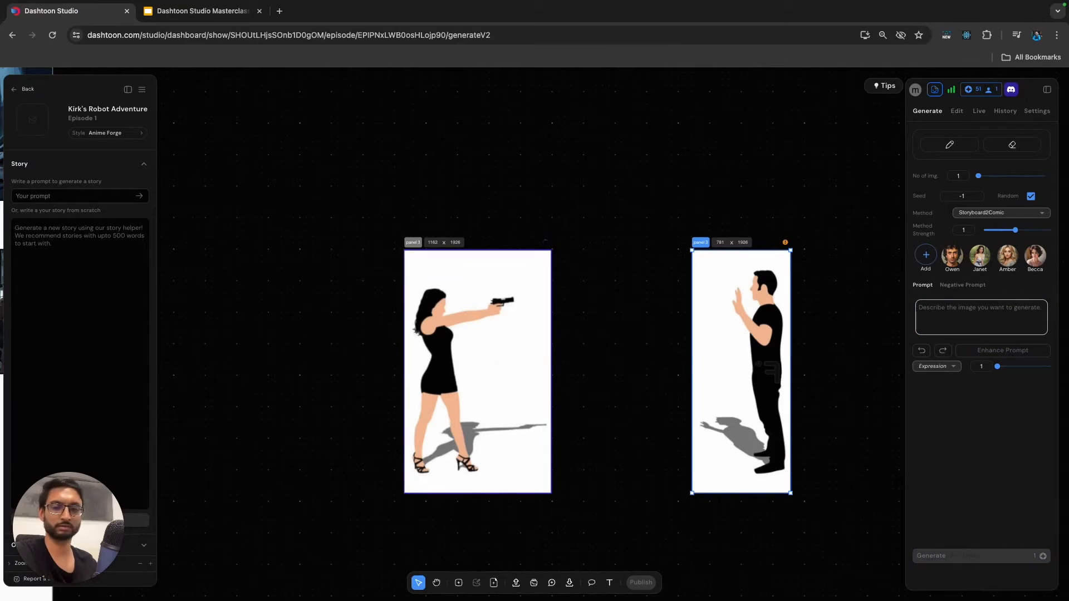
Set the man frame's method strength to 0.8, append "plain white background" to its prompt, and generate the image.
left_click_drag(1015, 230, 1008, 230)
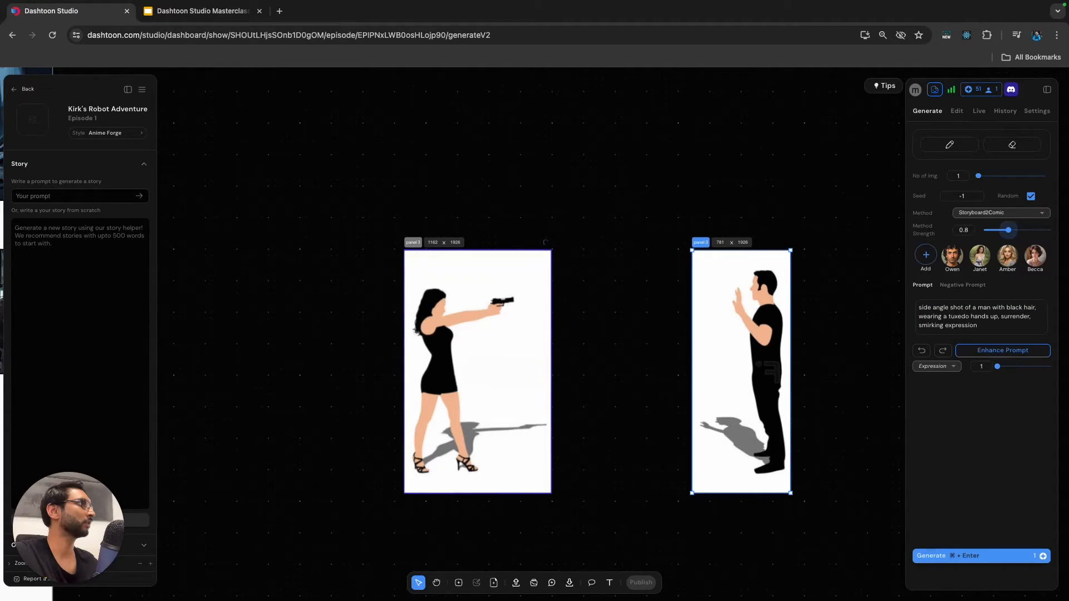
left_click(981, 325)
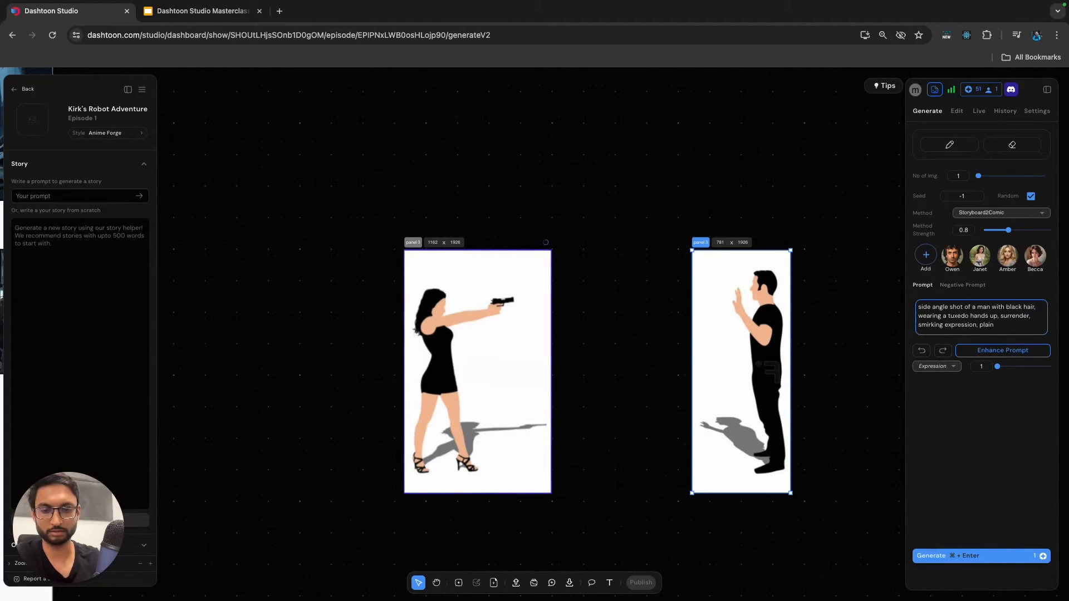
type(", plain white backgroun")
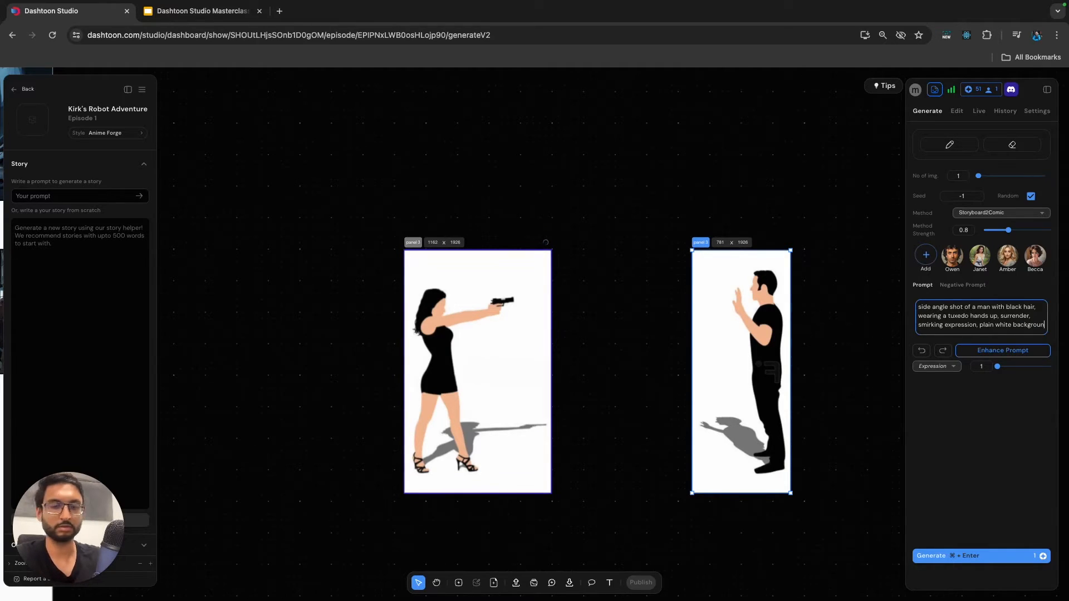
type("d")
key("super+Return")
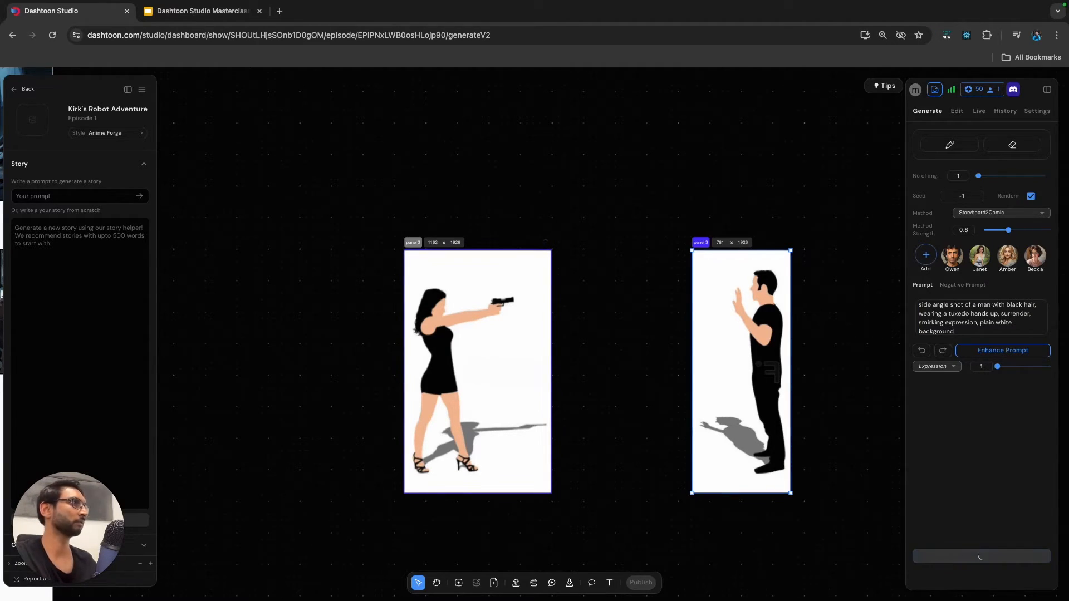
Copy the dark abandoned warehouse background image from the page's second panel and paste it as a separate image.
scroll(611, 271, "down", 4)
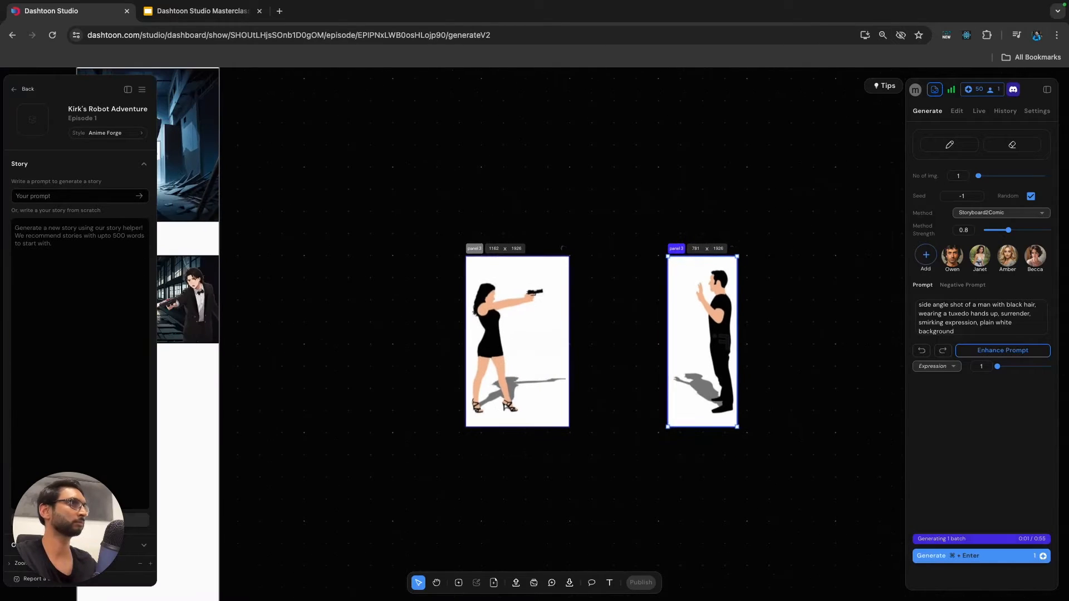
left_click(618, 238)
scroll(618, 239, "down", 4)
scroll(618, 239, "left", 1)
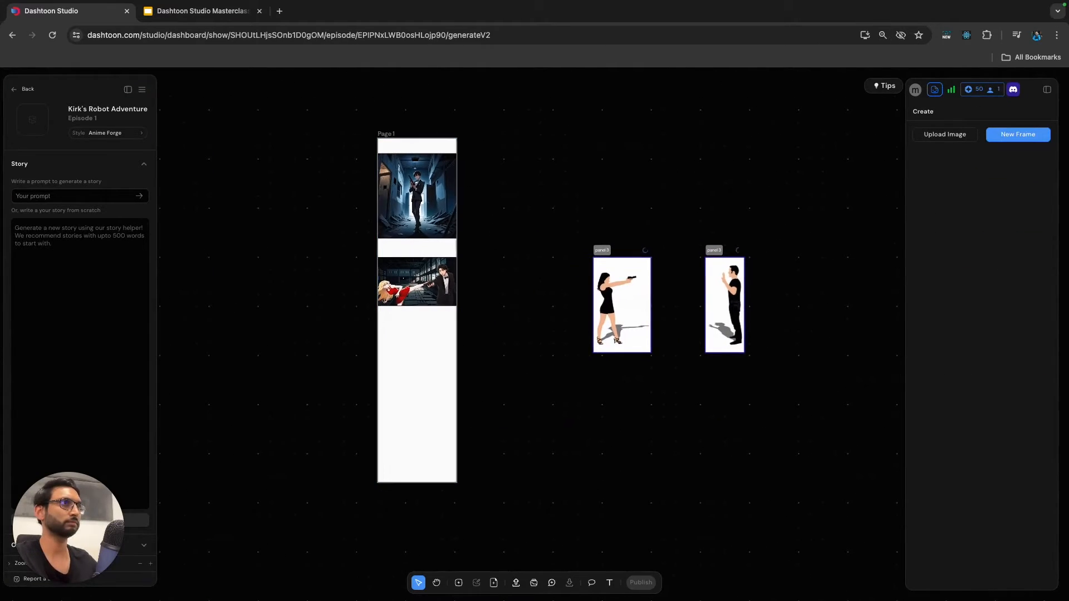
left_click(392, 269)
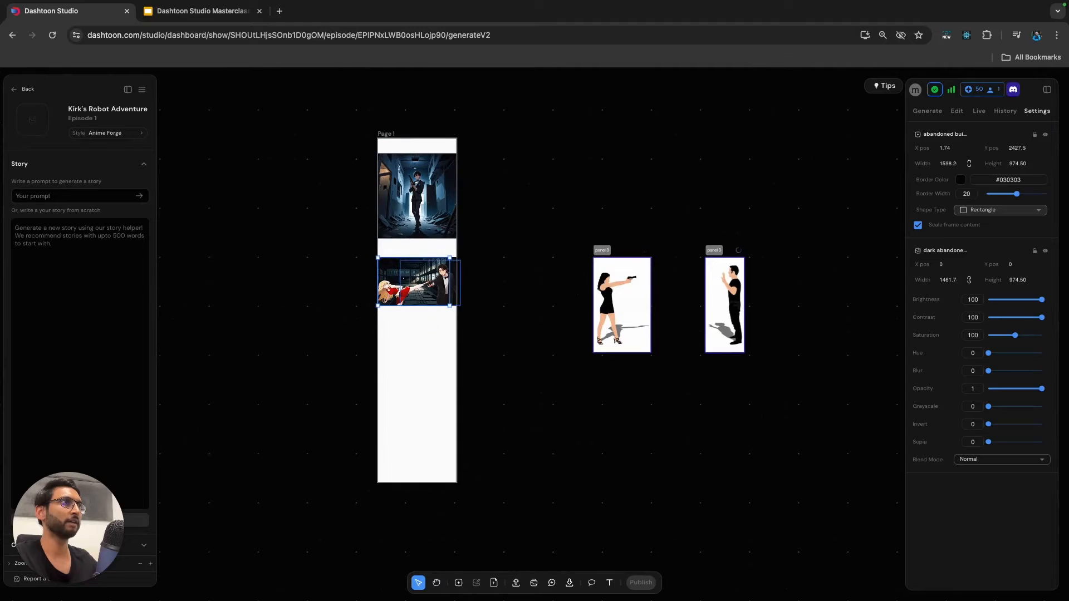
scroll(459, 261, "up", 5)
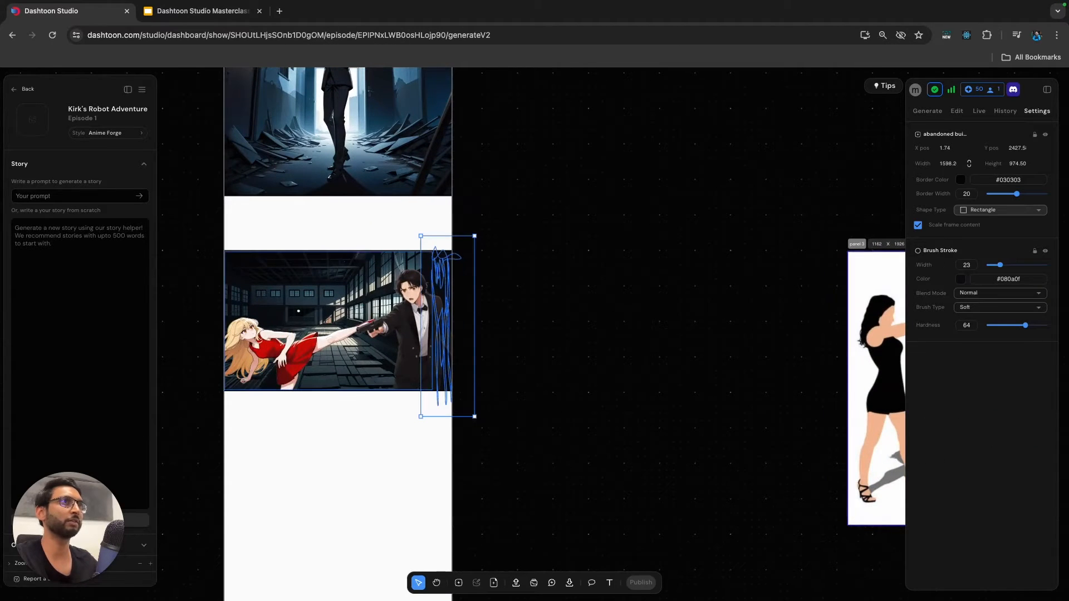
left_click(442, 266)
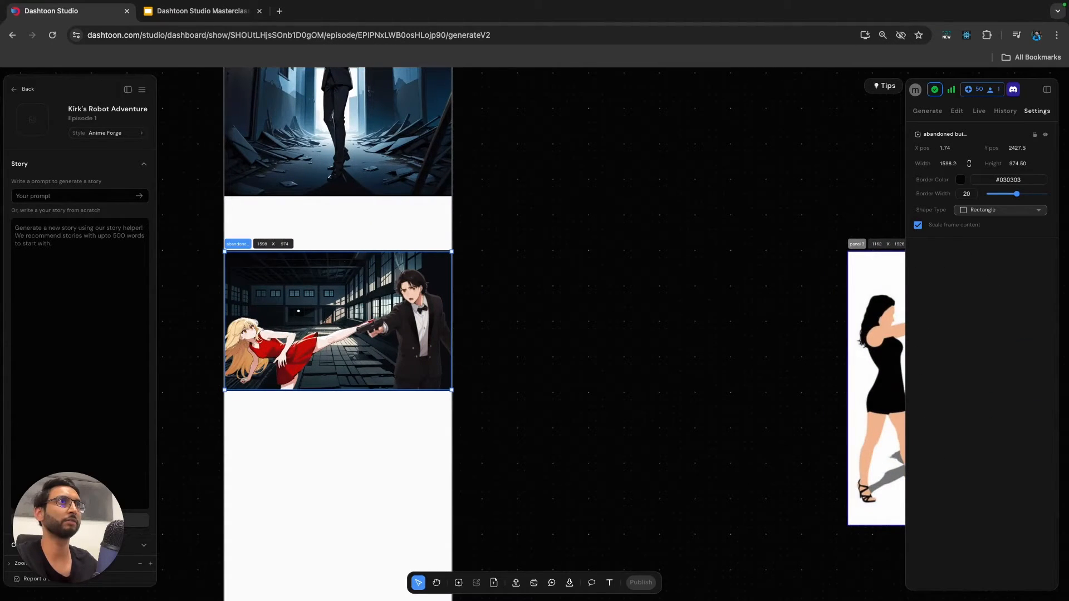
left_click(1005, 111)
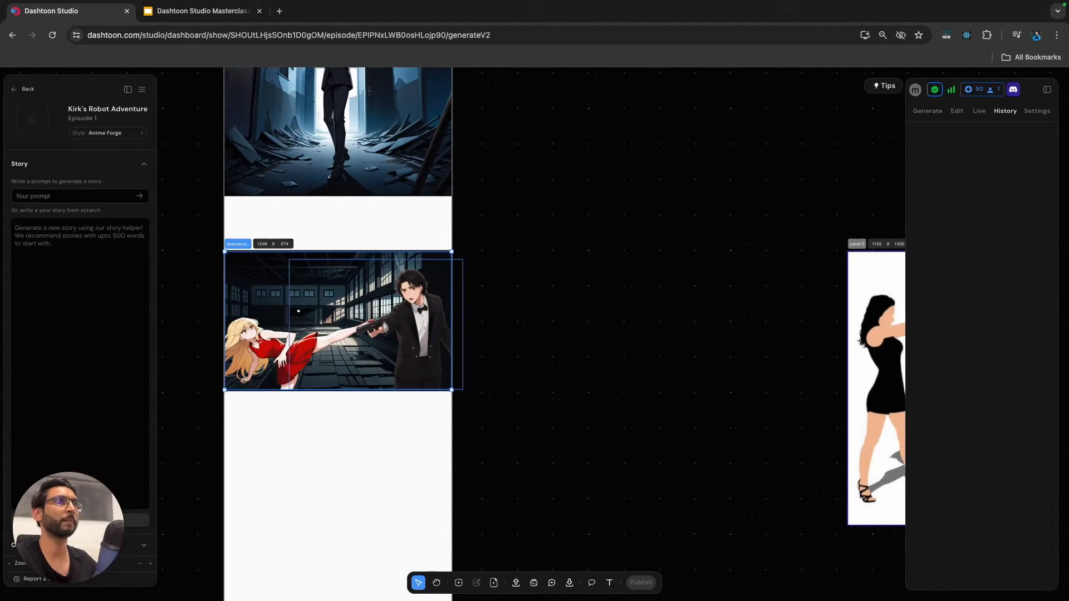
left_click(368, 270)
scroll(474, 334, "down", 1)
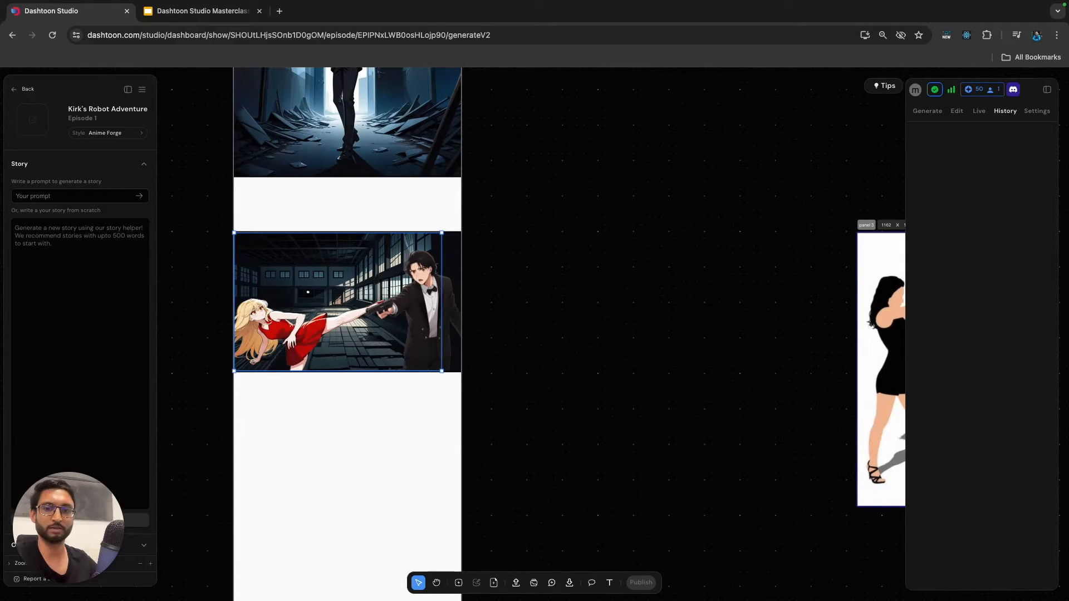
key("super+c")
key("super+v")
key("super+z")
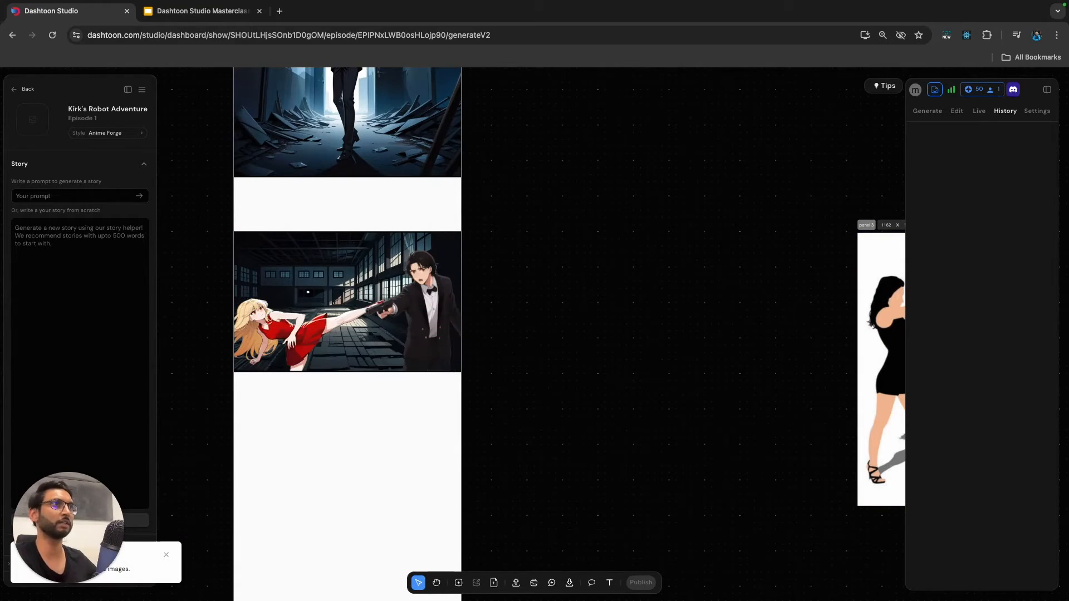
key("super+v")
Enlarge the pasted warehouse background to about 2340 × 1560 and place it on the canvas beside the comic page.
scroll(356, 334, "down", 4)
scroll(412, 417, "down", 1)
left_click_drag(458, 467, 526, 513)
left_click_drag(412, 435, 413, 427)
scroll(413, 428, "down", 1)
scroll(412, 427, "left", 1)
left_click_drag(559, 461, 613, 497)
left_click_drag(446, 423, 746, 352)
left_click(652, 401)
scroll(747, 352, "right", 2)
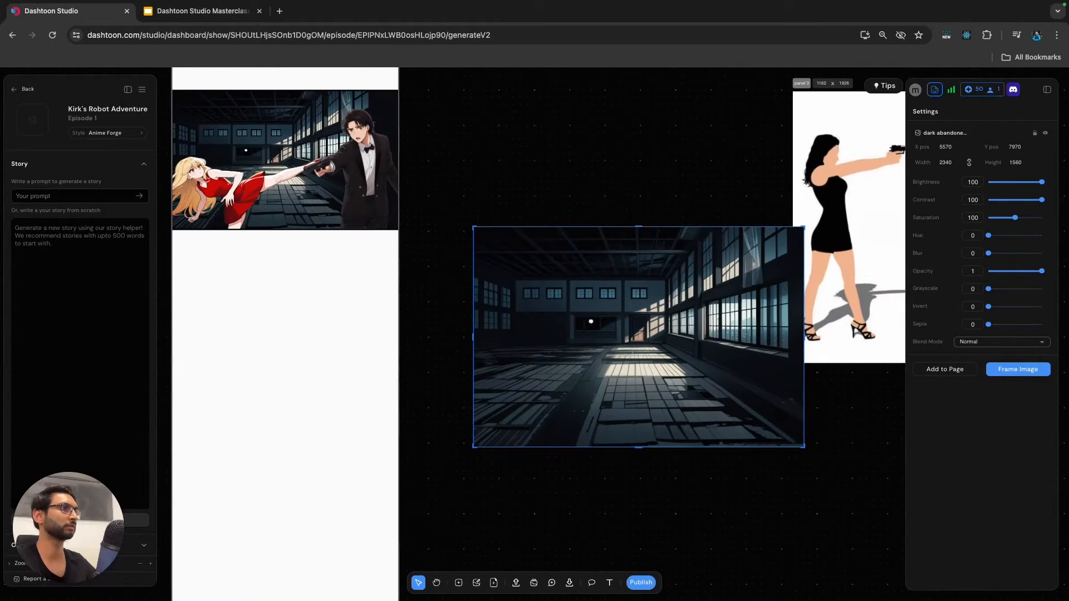
Keep the warehouse background at its full 2340 width and move it clear of the woman frame.
left_click_drag(804, 337, 753, 337)
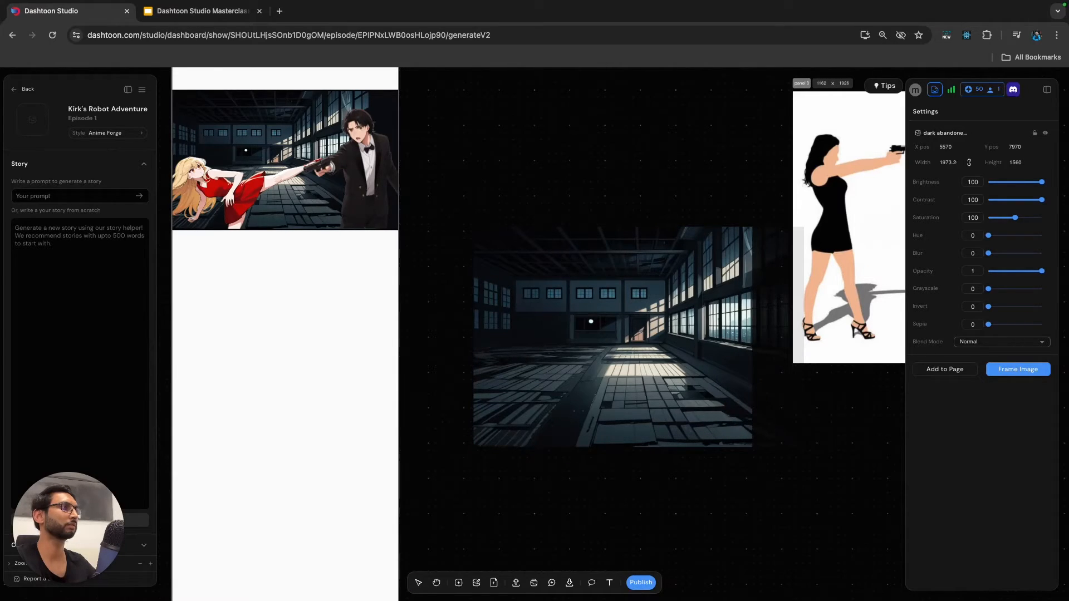
left_click_drag(752, 337, 804, 337)
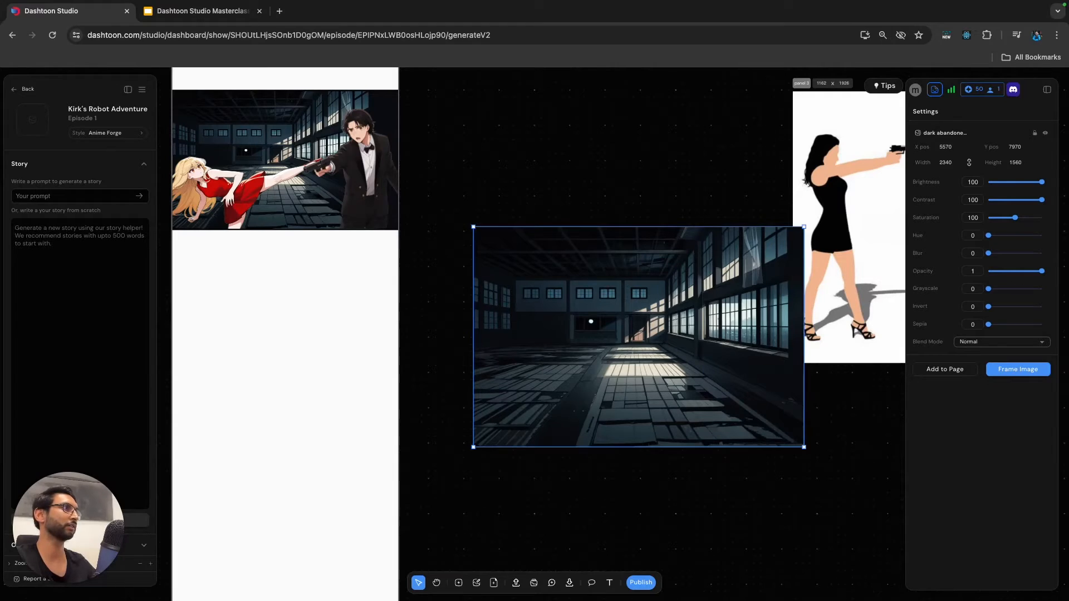
scroll(652, 356, "right", 2)
scroll(651, 357, "down", 3)
scroll(602, 350, "right", 3)
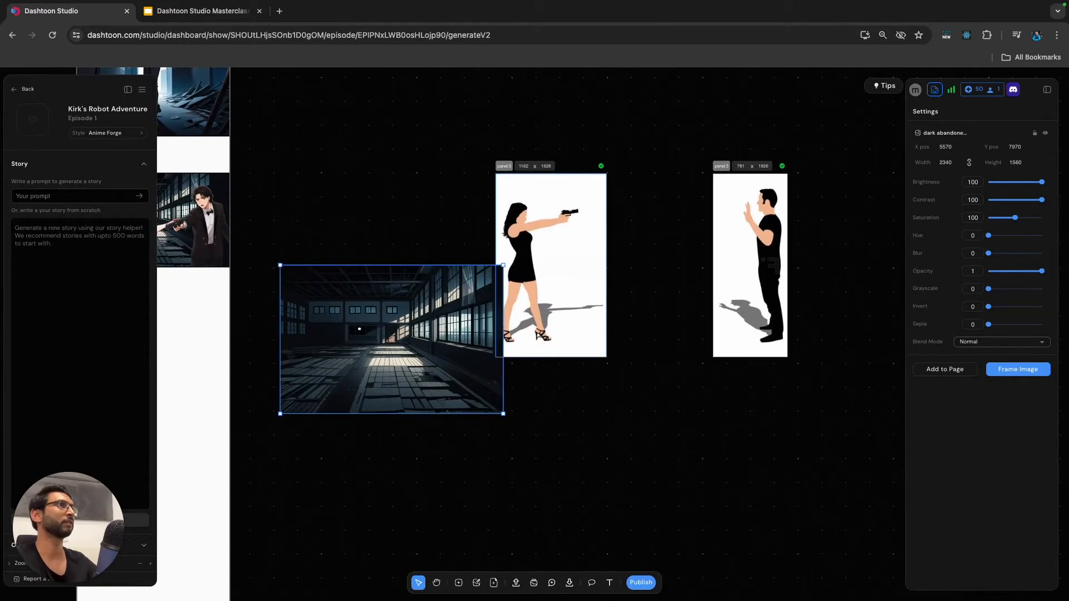
left_click_drag(418, 334, 392, 397)
Check the woman frame's generated result, and apply the generated tuxedo image to the man frame.
left_click(549, 279)
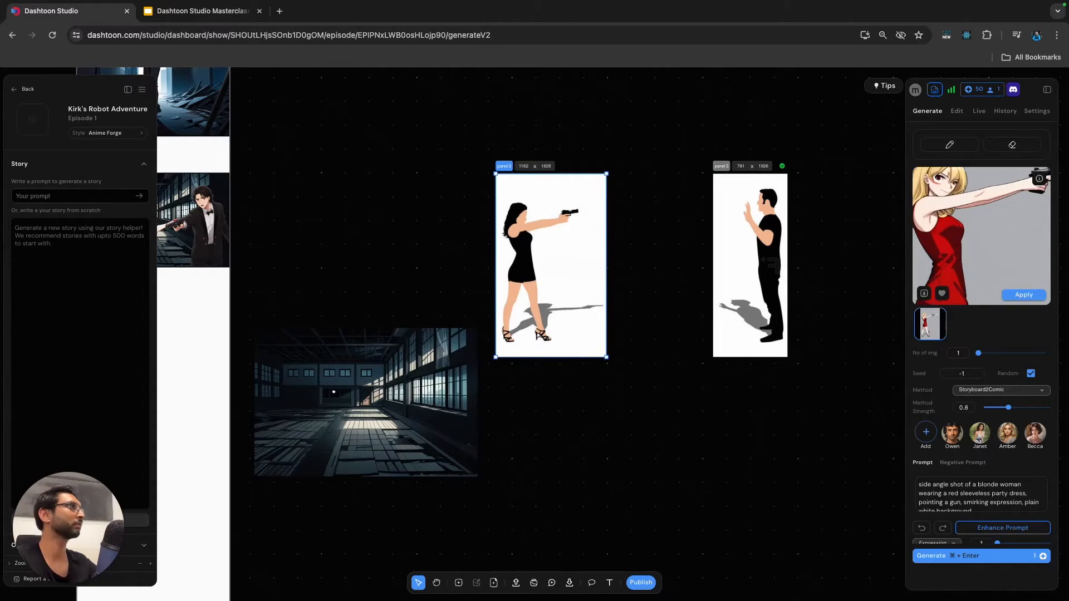
left_click(751, 268)
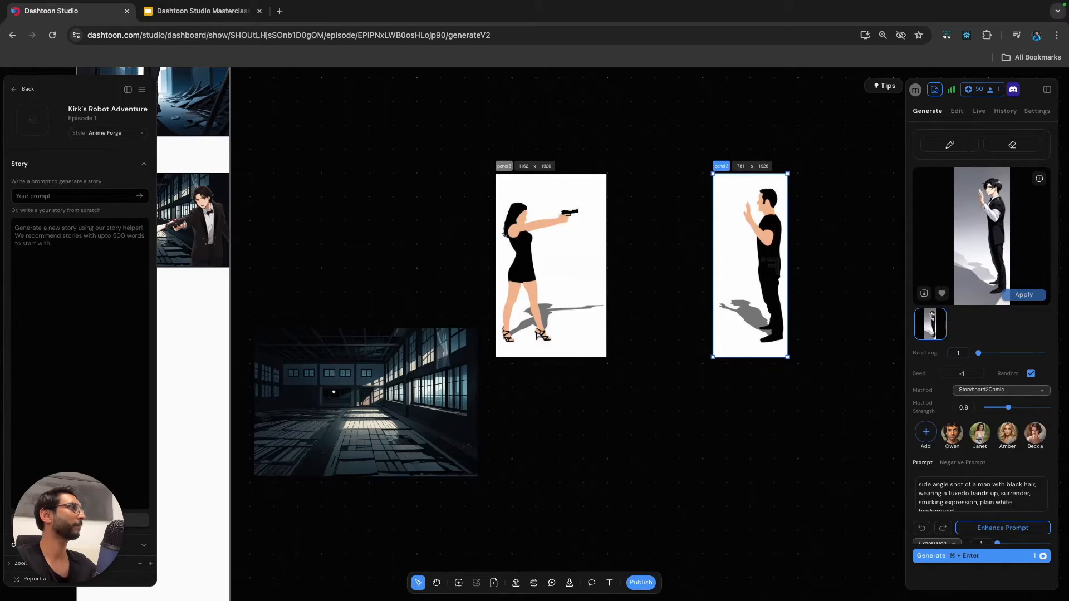
left_click(1025, 295)
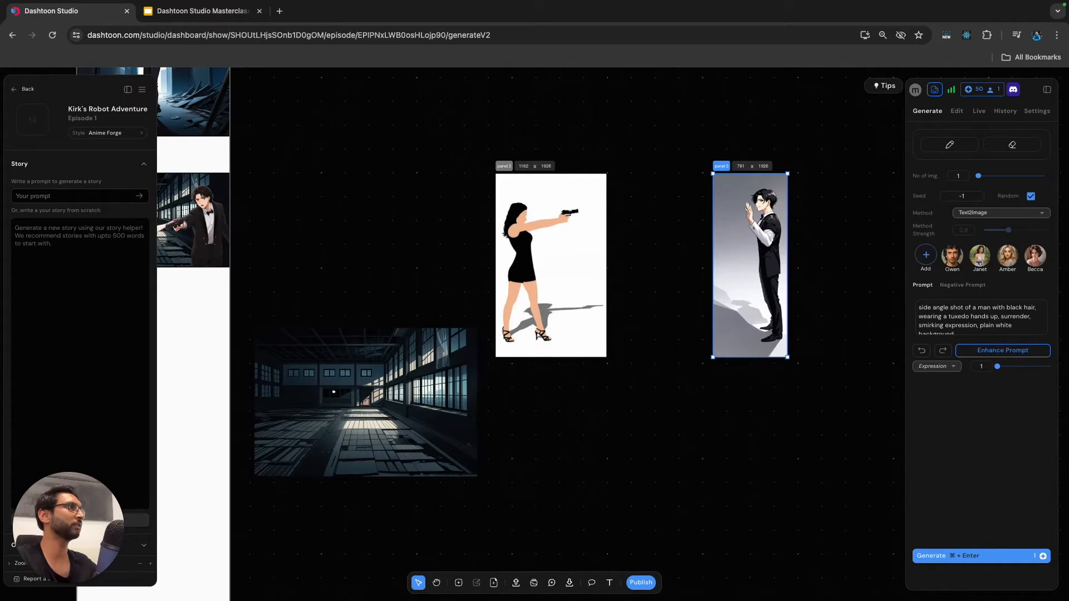
scroll(769, 208, "up", 5)
scroll(773, 214, "down", 4)
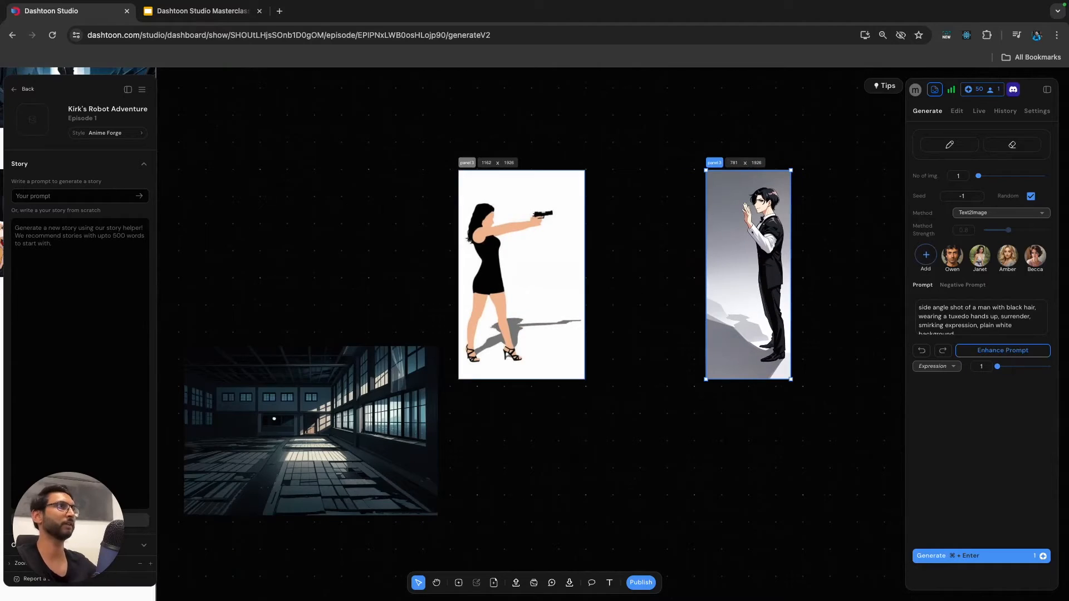
Review the woman frame's generated image and append "looking away from viewer" to its prompt.
left_click(526, 261)
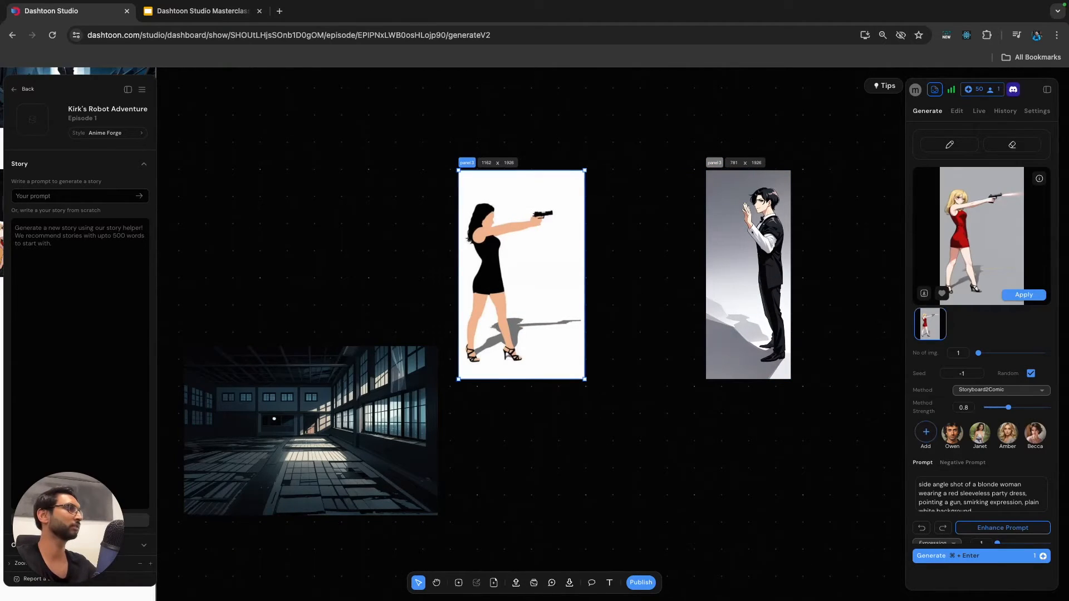
scroll(483, 244, "up", 3)
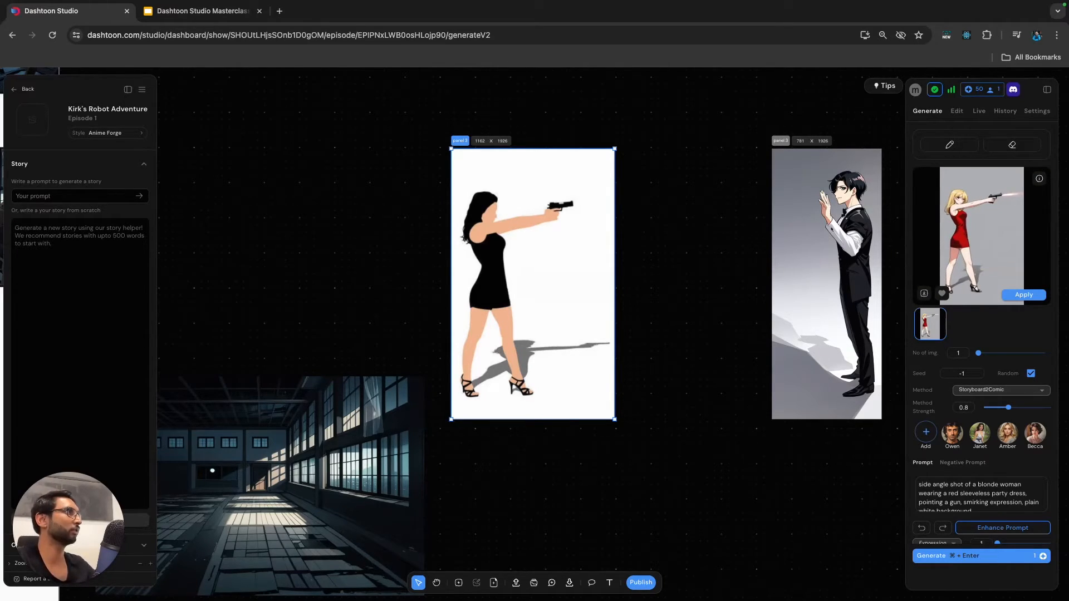
scroll(981, 334, "down", 1)
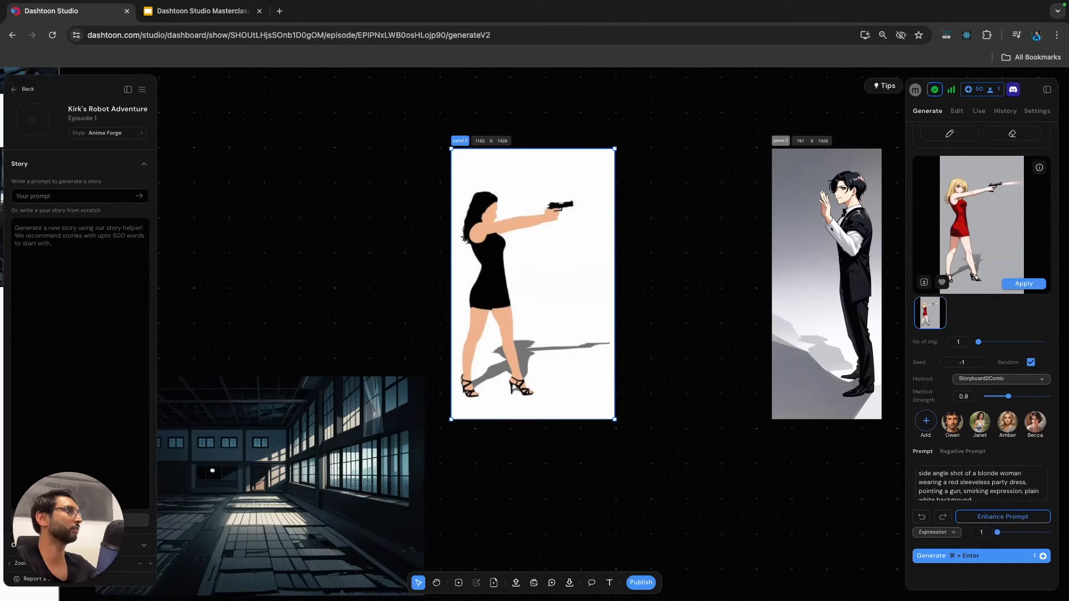
scroll(1019, 281, "down", 1)
scroll(1019, 281, "up", 1)
left_click(954, 491)
scroll(953, 491, "down", 1)
scroll(954, 487, "up", 1)
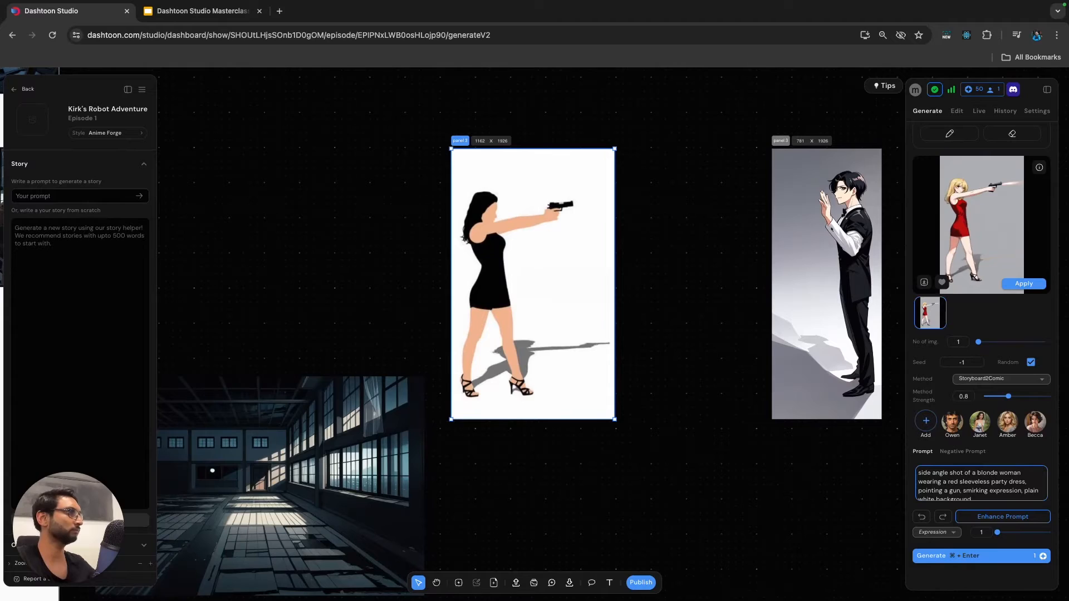
scroll(943, 482, "down", 1)
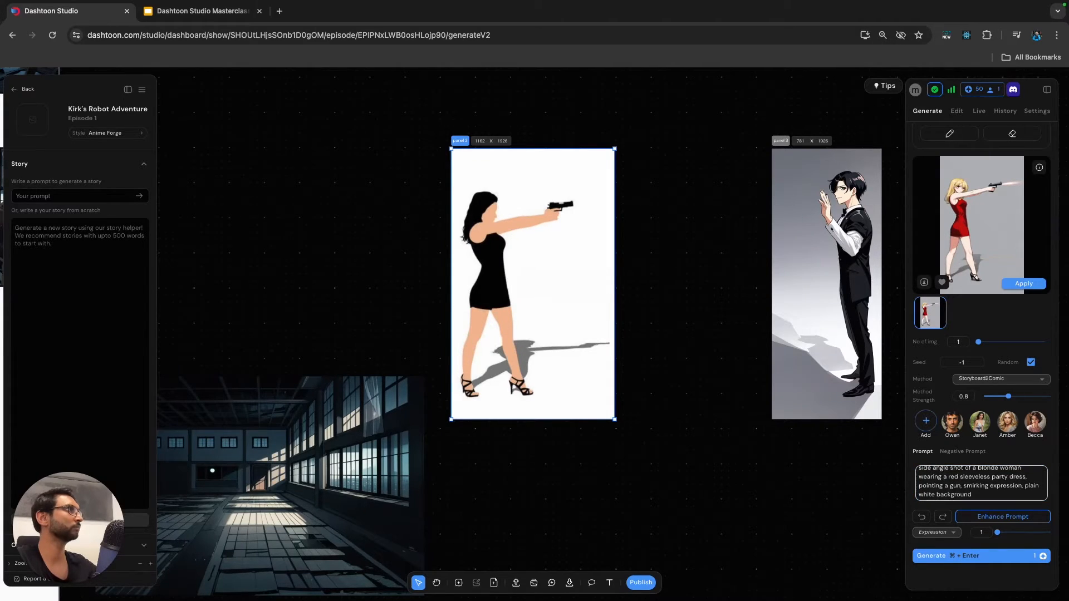
mouse_move(970, 220)
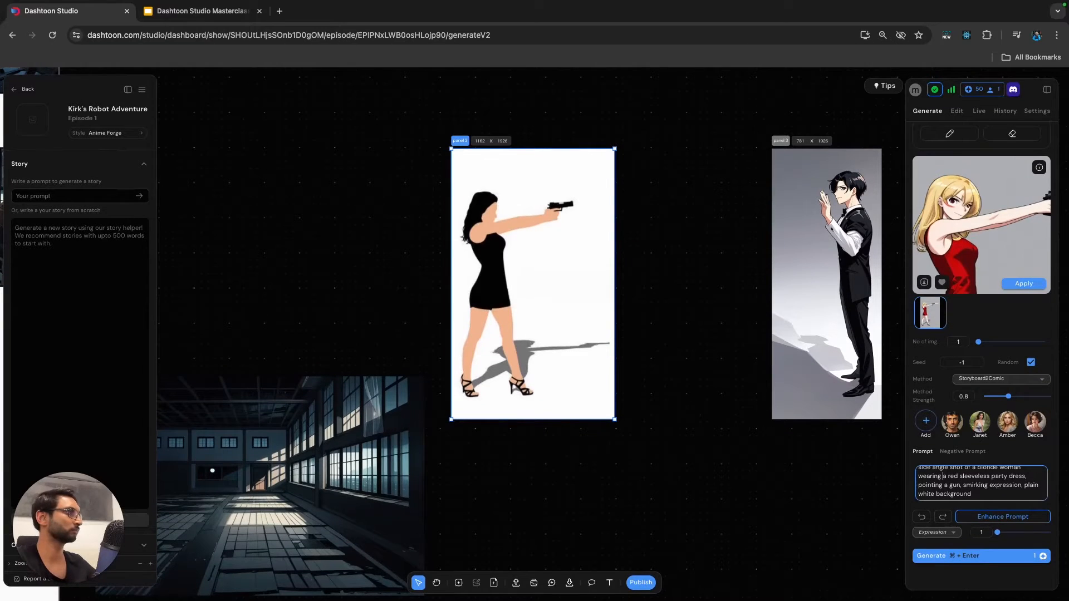
left_click(972, 494)
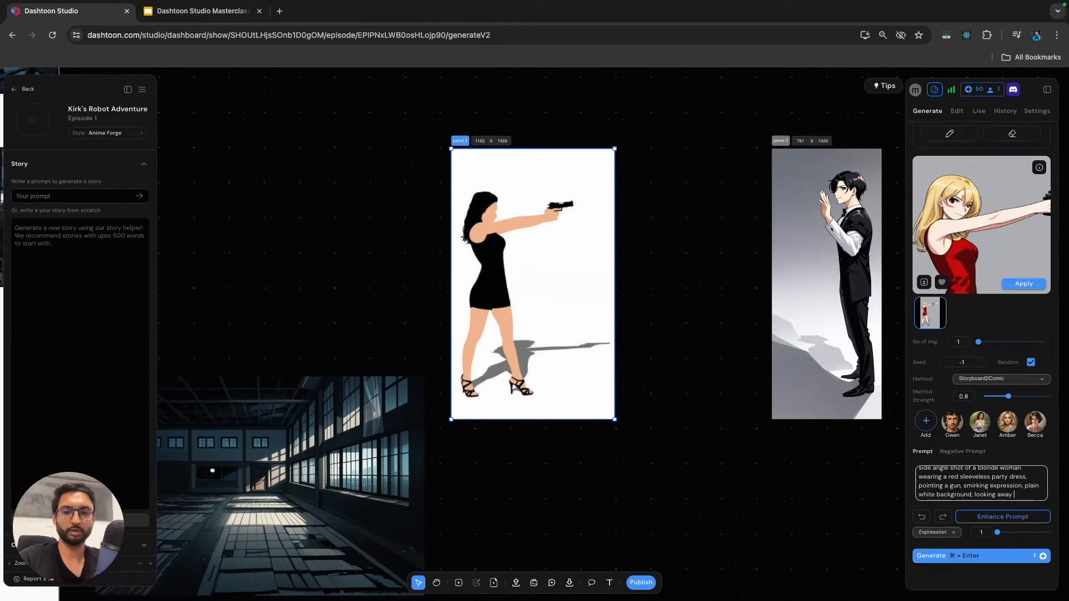
type(", looking away from viewer")
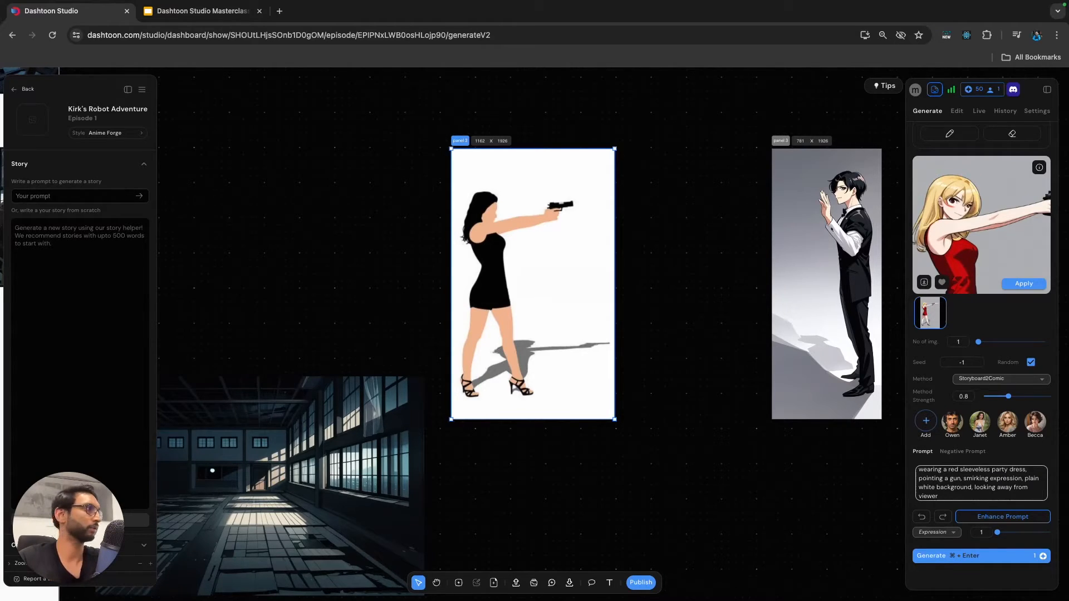
Emphasize "side angle shot" in the woman frame's prompt by enclosing the phrase in double parentheses.
scroll(938, 475, "up", 2)
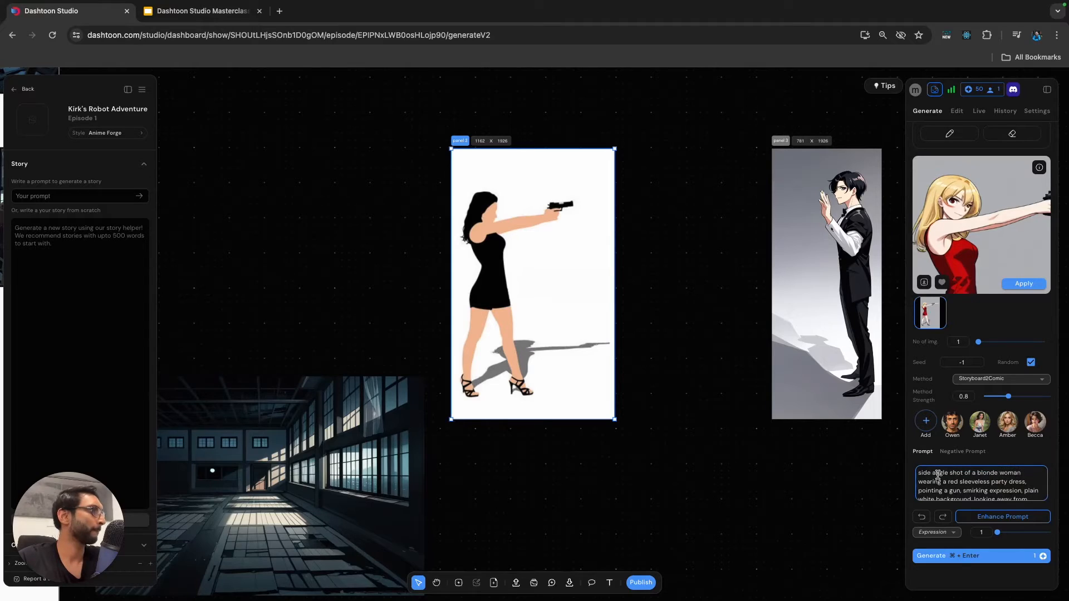
left_click(919, 475)
type("((")
left_click(970, 474)
type("))")
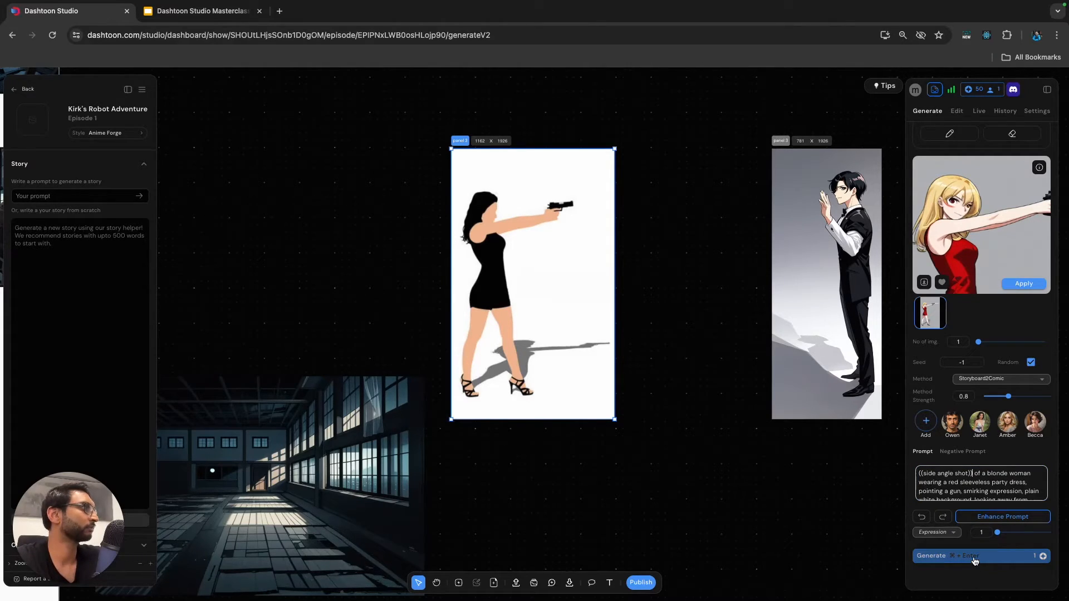
Set the woman frame's method strength to 0.85 and generate a new image with Storyboard2Comic.
left_click_drag(1015, 397, 1011, 397)
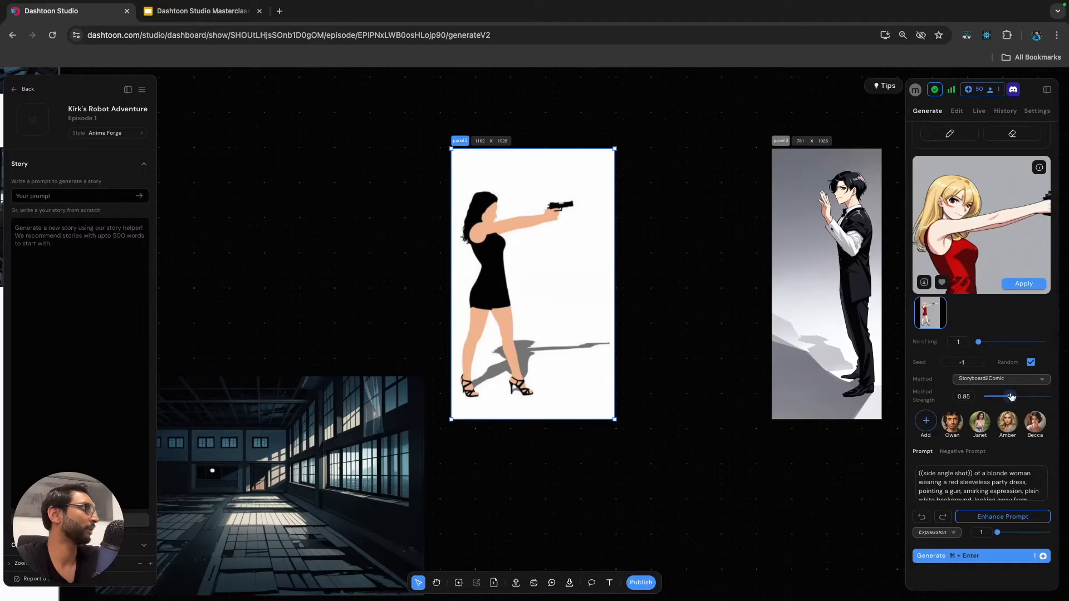
left_click(962, 557)
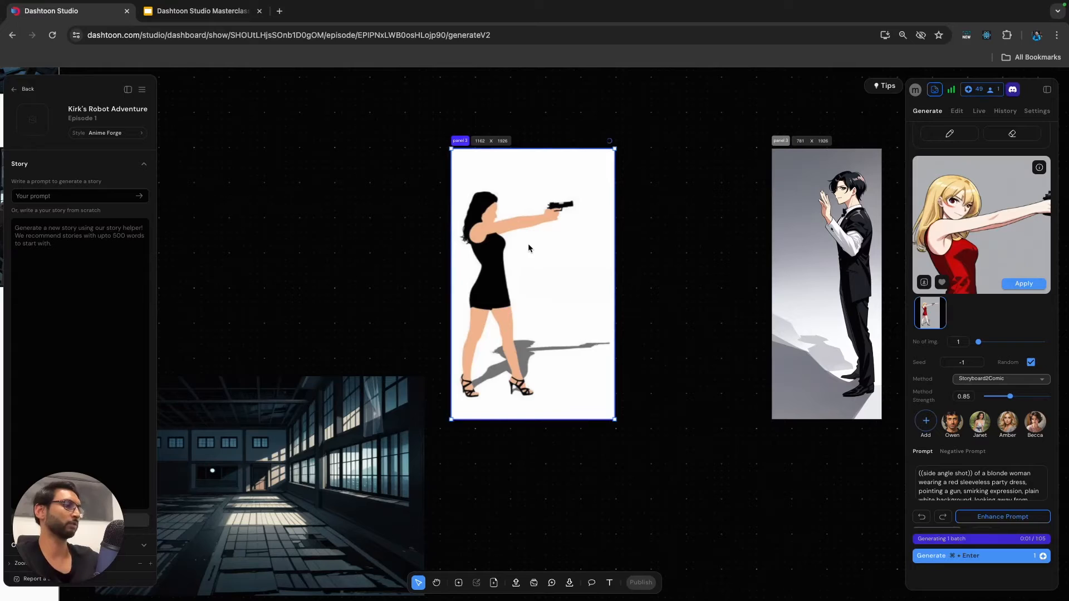
Open the man frame for brush editing and sample the dark jacket colour #15161c as the brush colour.
scroll(695, 278, "right", 5)
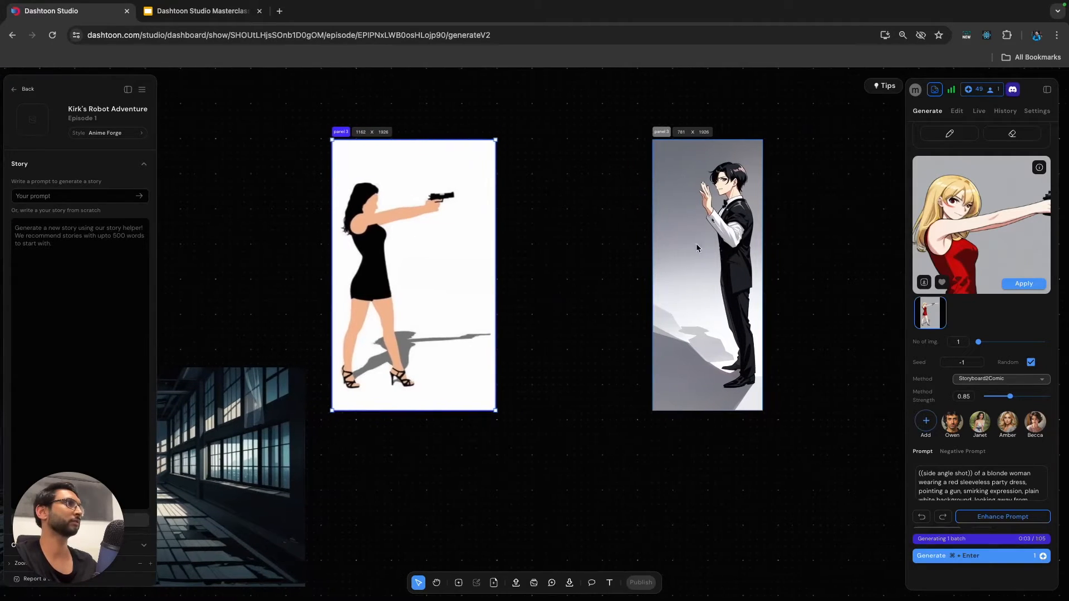
left_click(731, 252)
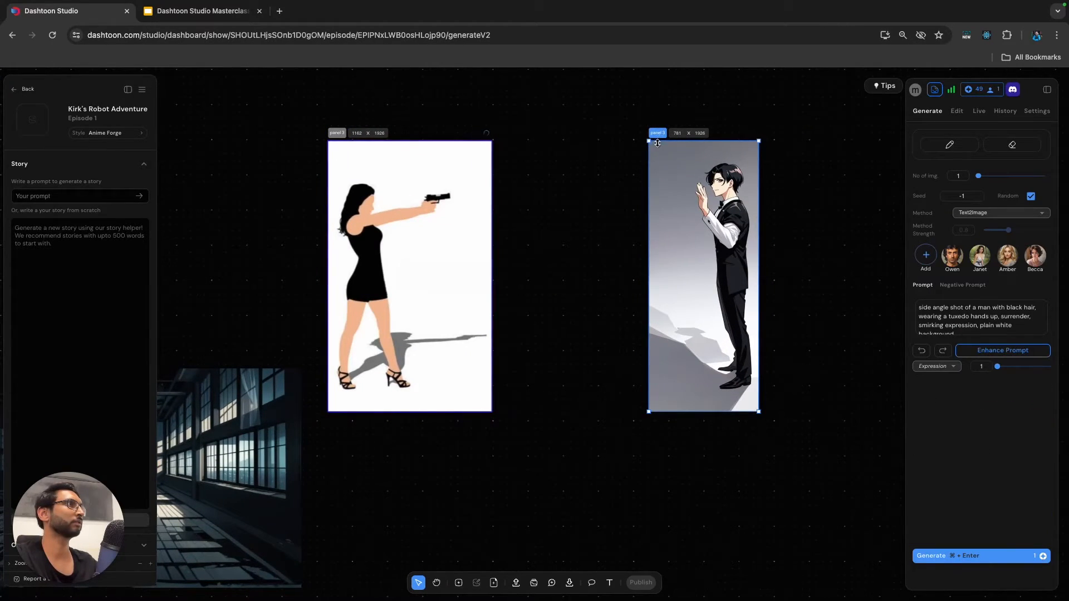
scroll(662, 148, "up", 4)
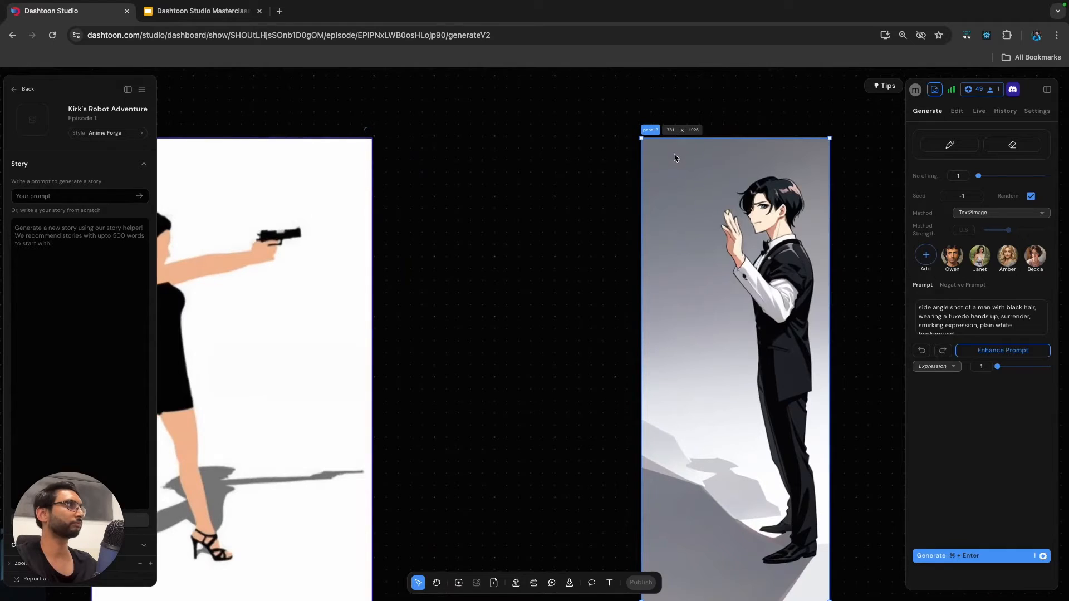
scroll(672, 158, "down", 2)
scroll(855, 272, "right", 2)
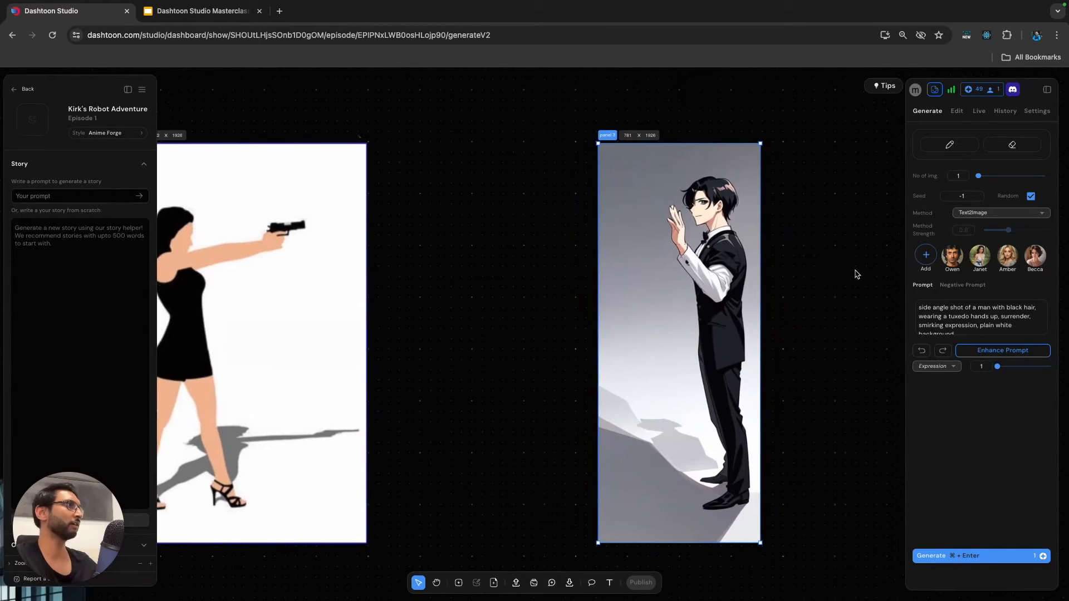
left_click(958, 112)
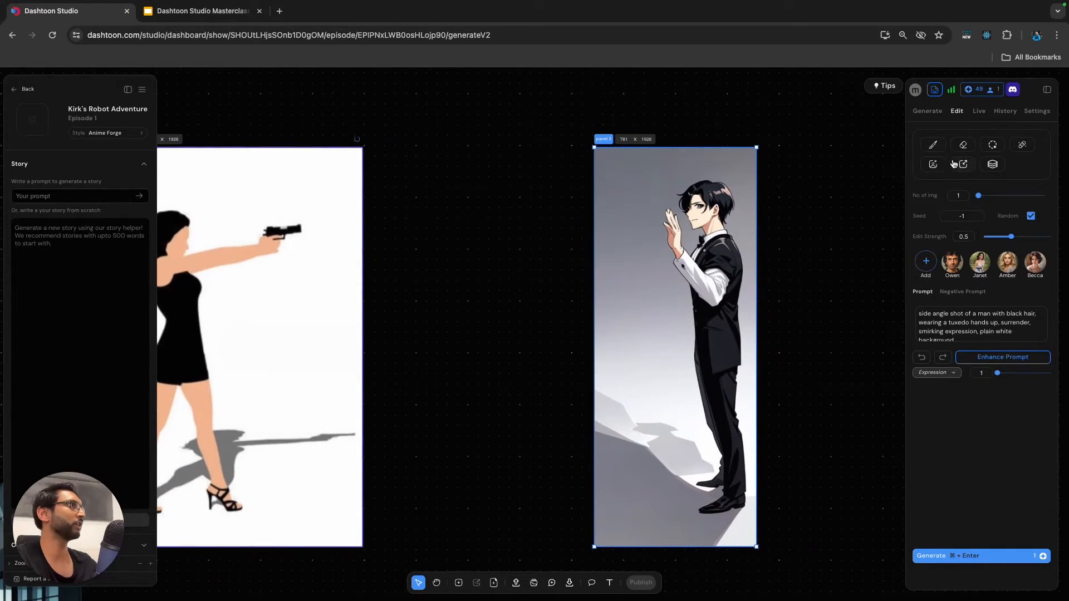
left_click(933, 145)
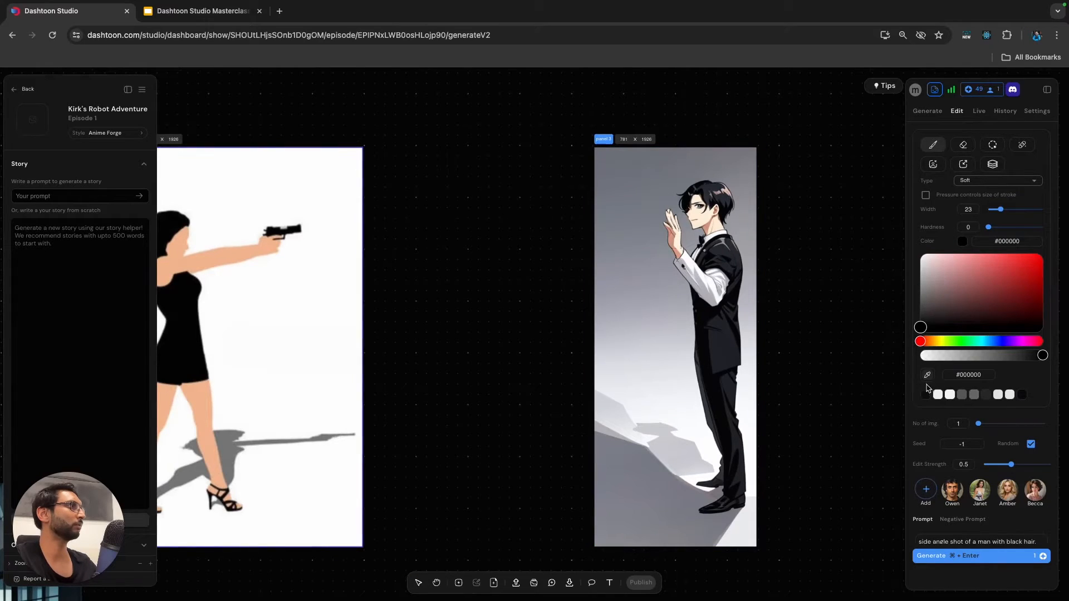
left_click(738, 315)
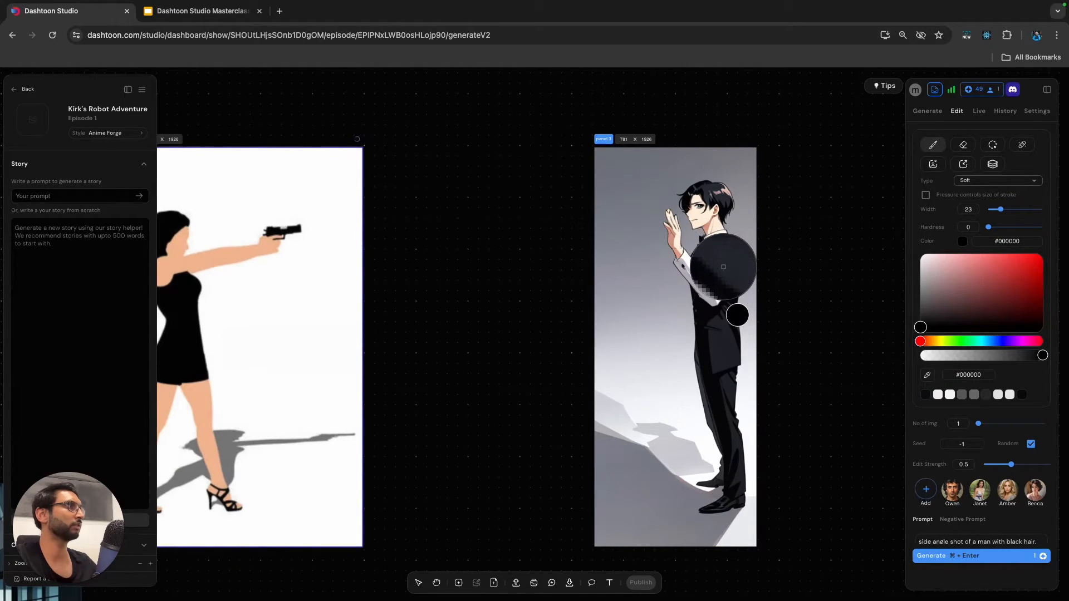
left_click(724, 271)
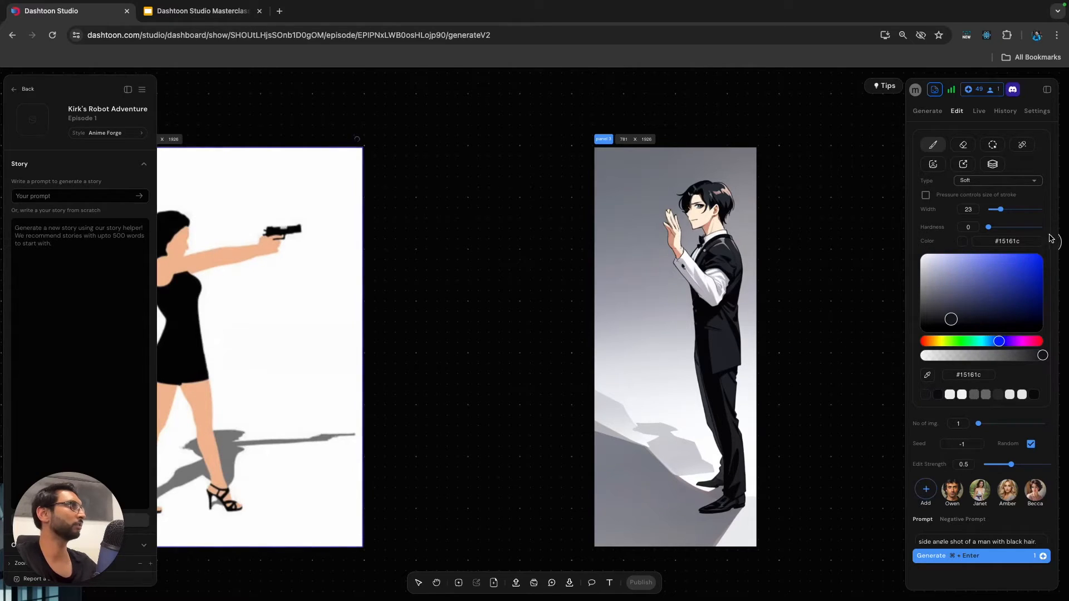
Set the brush to the Hard type with width 7 and lower its colour opacity to #15161cd9.
left_click_drag(1001, 210, 993, 212)
left_click(1025, 355)
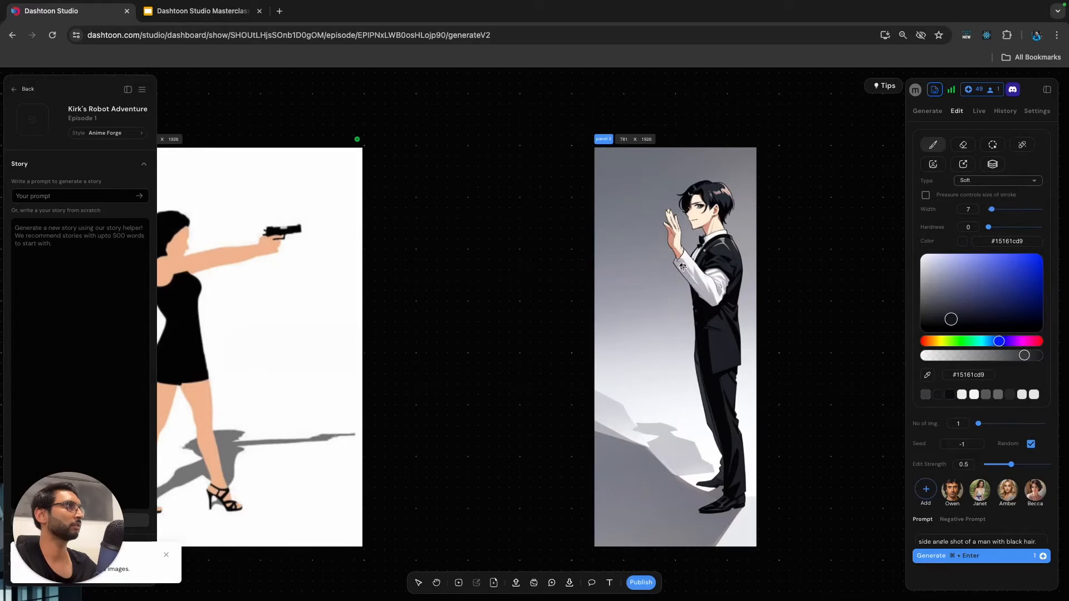
left_click(997, 181)
left_click(971, 196)
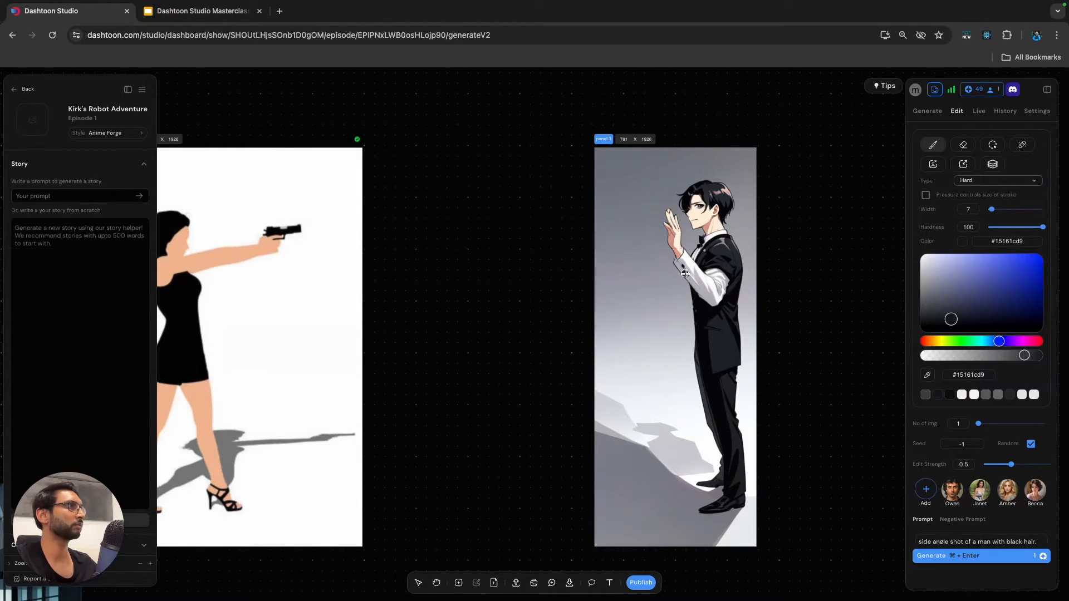
Paint over the man's white sleeve with the dark jacket colour, undoing the first stroke and leaving the cuff white.
mouse_move(703, 295)
left_mouse_down()
mouse_move(725, 283)
mouse_move(715, 272)
mouse_move(717, 284)
mouse_move(677, 266)
mouse_move(687, 257)
mouse_move(684, 272)
left_mouse_up()
key("super+z")
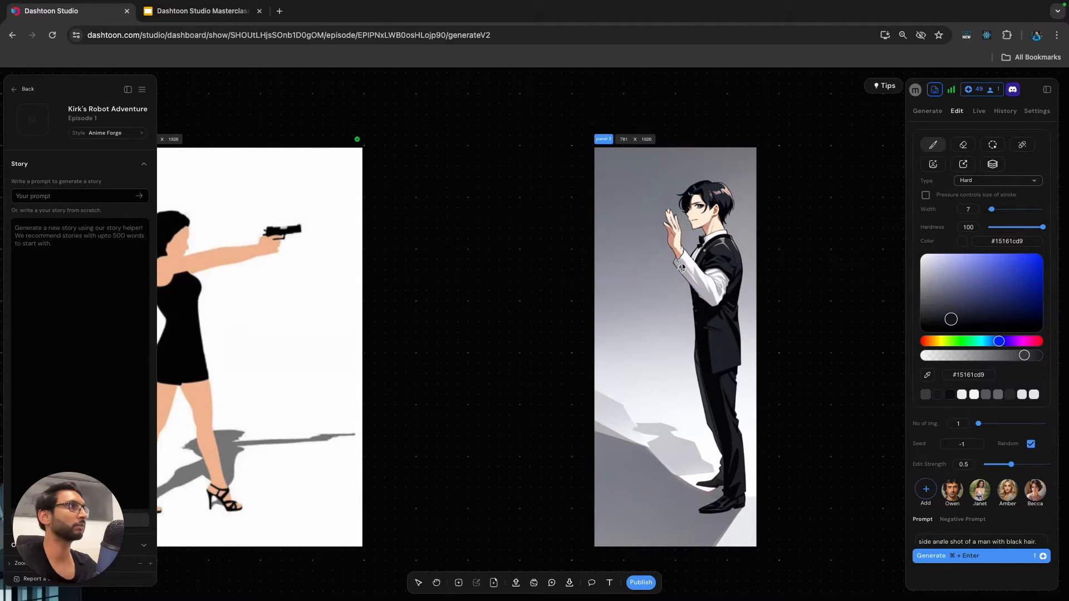
mouse_move(713, 303)
left_mouse_down()
mouse_move(726, 283)
mouse_move(717, 299)
mouse_move(701, 294)
mouse_move(717, 297)
mouse_move(701, 272)
left_mouse_up()
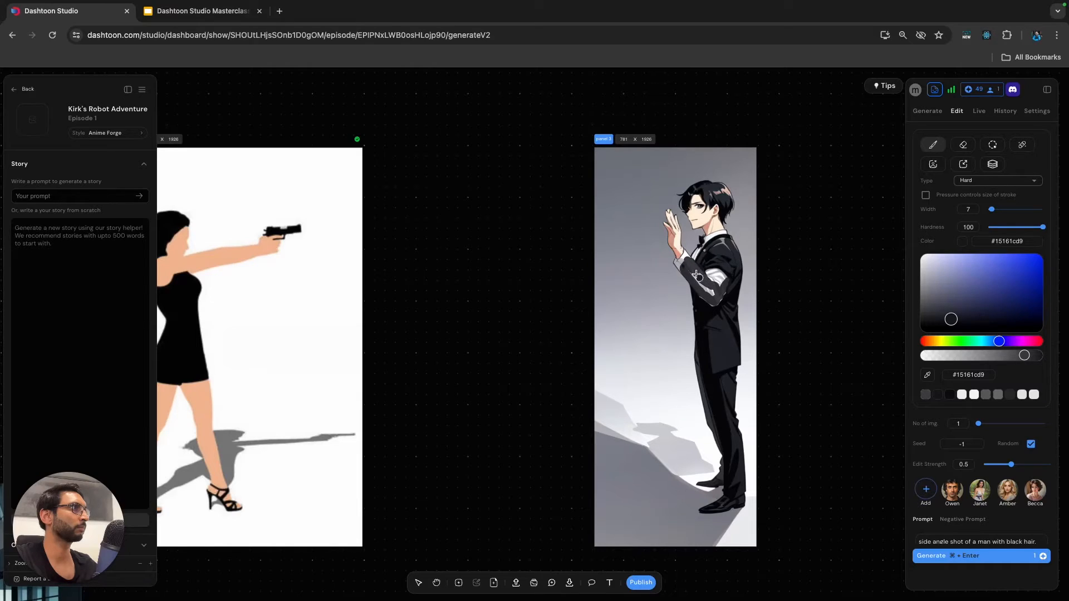
mouse_move(699, 282)
left_mouse_down()
mouse_move(716, 295)
mouse_move(707, 273)
mouse_move(724, 282)
mouse_move(717, 274)
mouse_move(721, 291)
left_mouse_up()
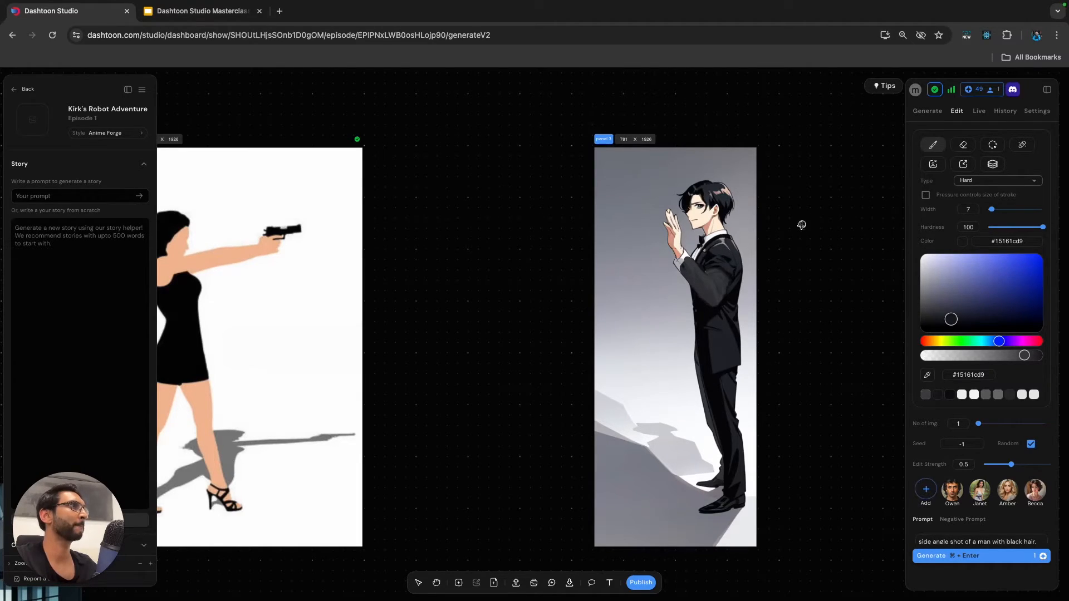
Sample the skin shade #d49f8c, set the brush width to 1, and paint over the man's raised fingers and palm, undoing the stray stroke.
scroll(799, 225, "up", 3)
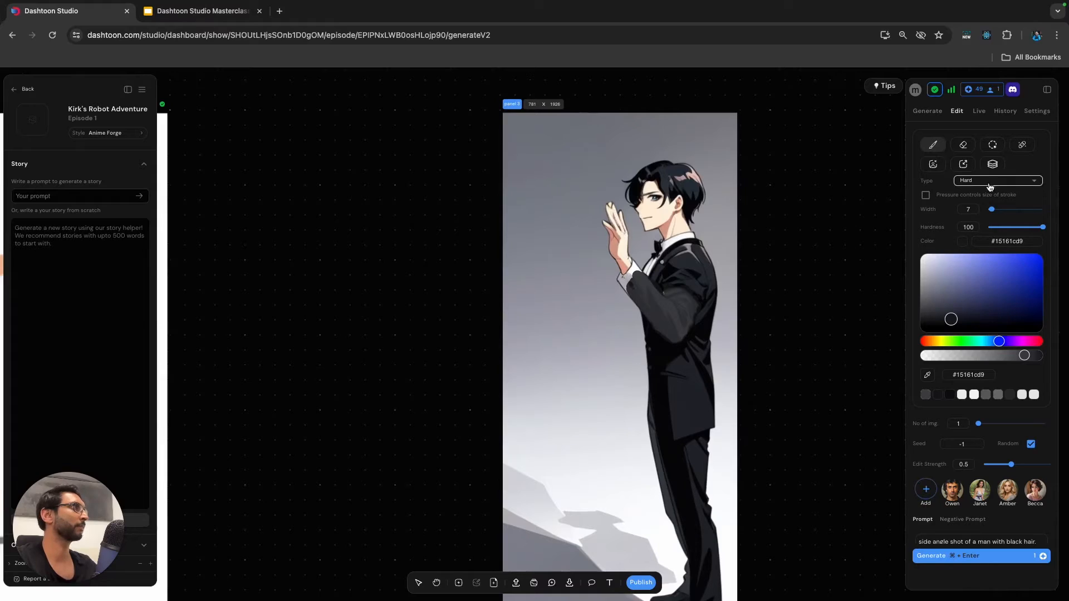
left_click(928, 376)
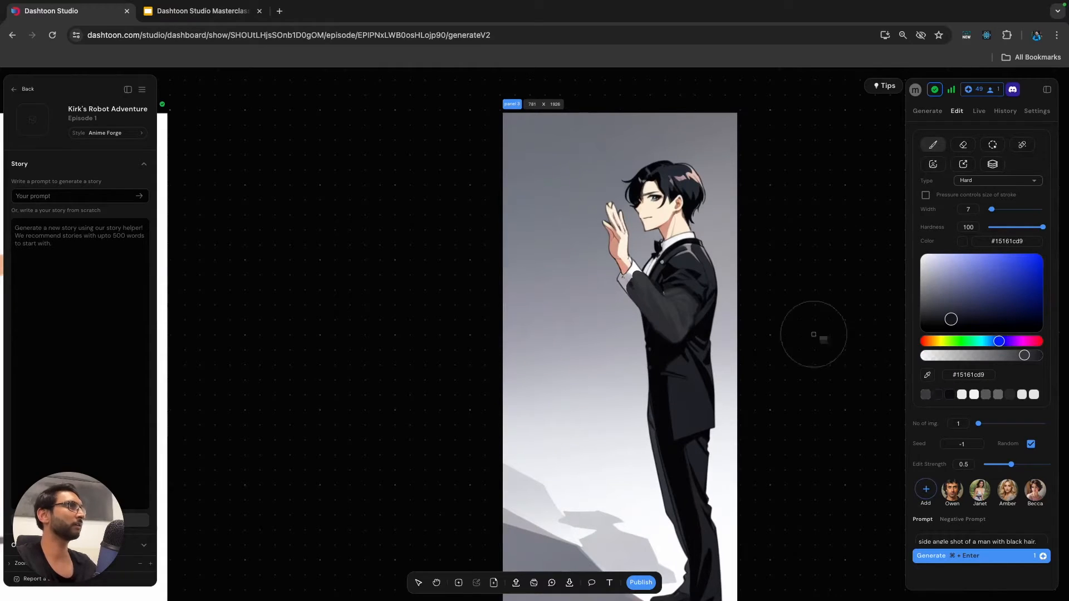
left_click(613, 245)
left_click_drag(989, 209, 986, 208)
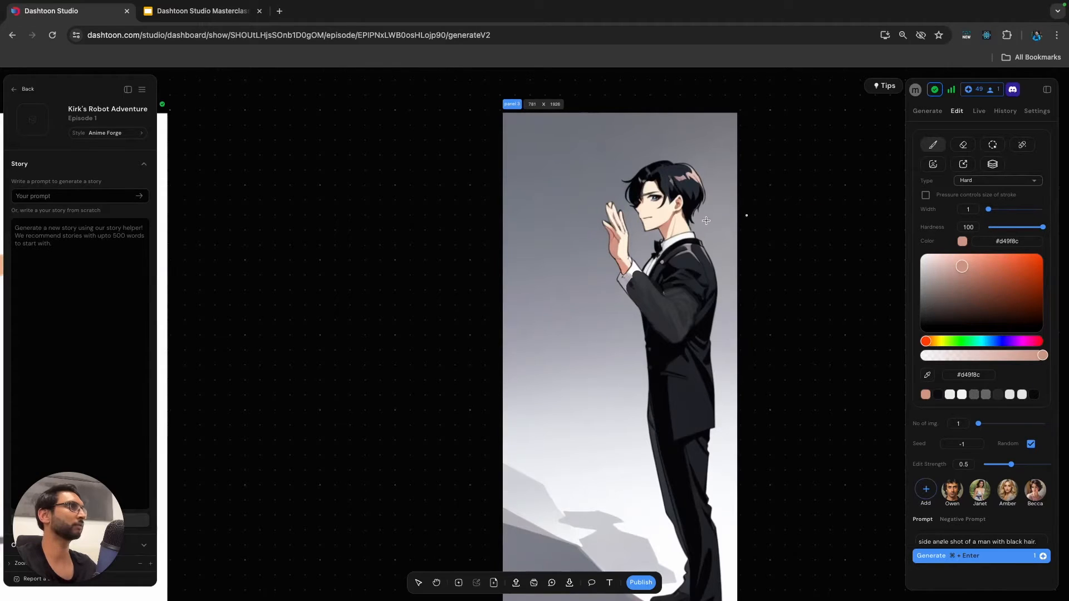
scroll(616, 228, "up", 3)
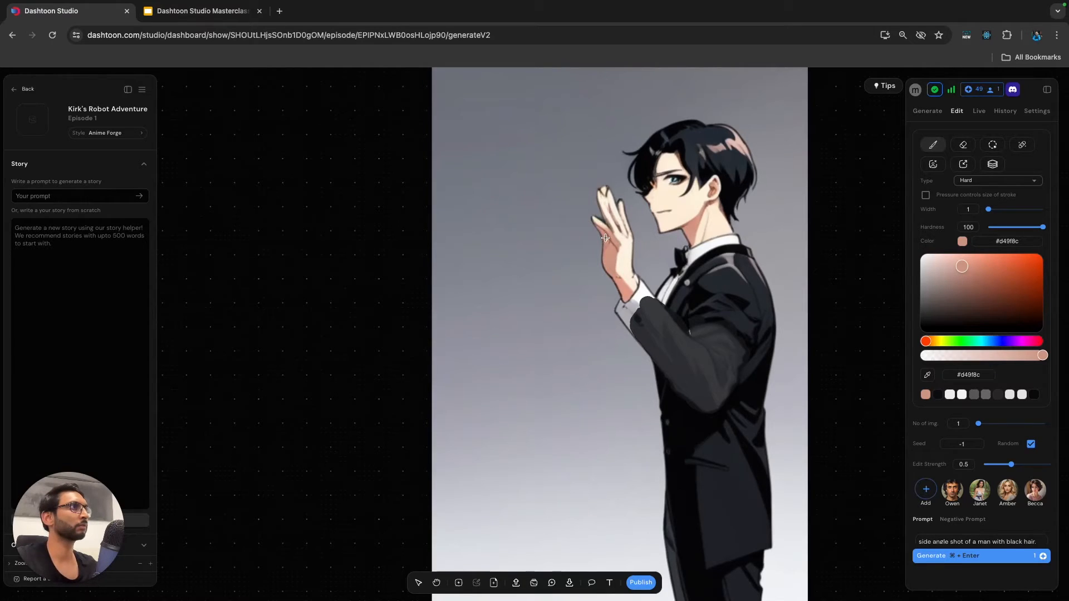
left_click_drag(600, 227, 566, 170)
key("super+z")
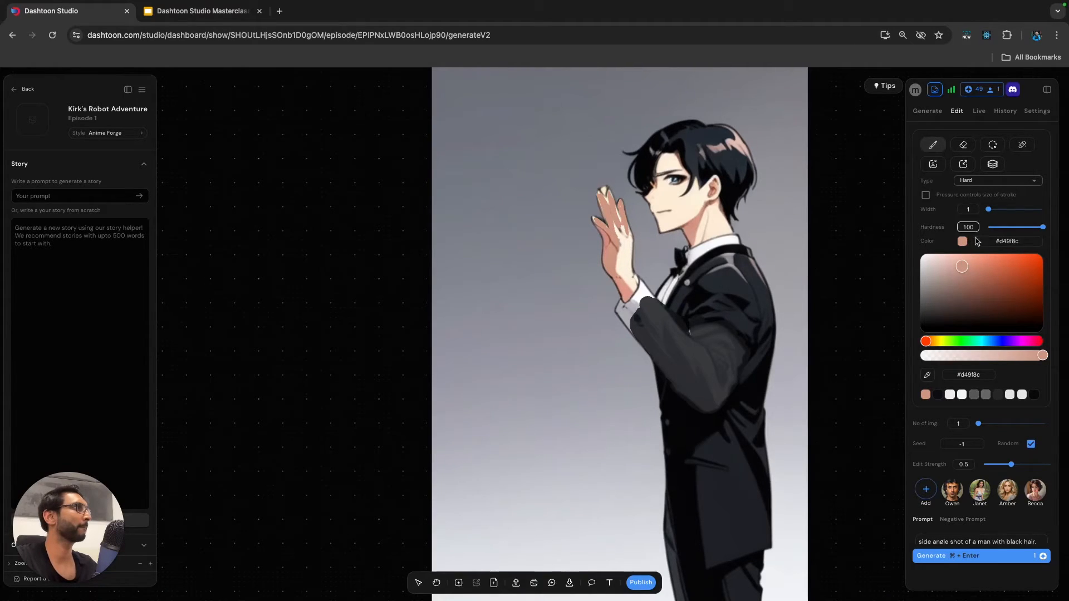
Outline the man's raised fingers with a semi-transparent dark grey brush, #414141bf, replacing the #040404 attempt.
left_click(920, 324)
left_click_drag(919, 325, 920, 327)
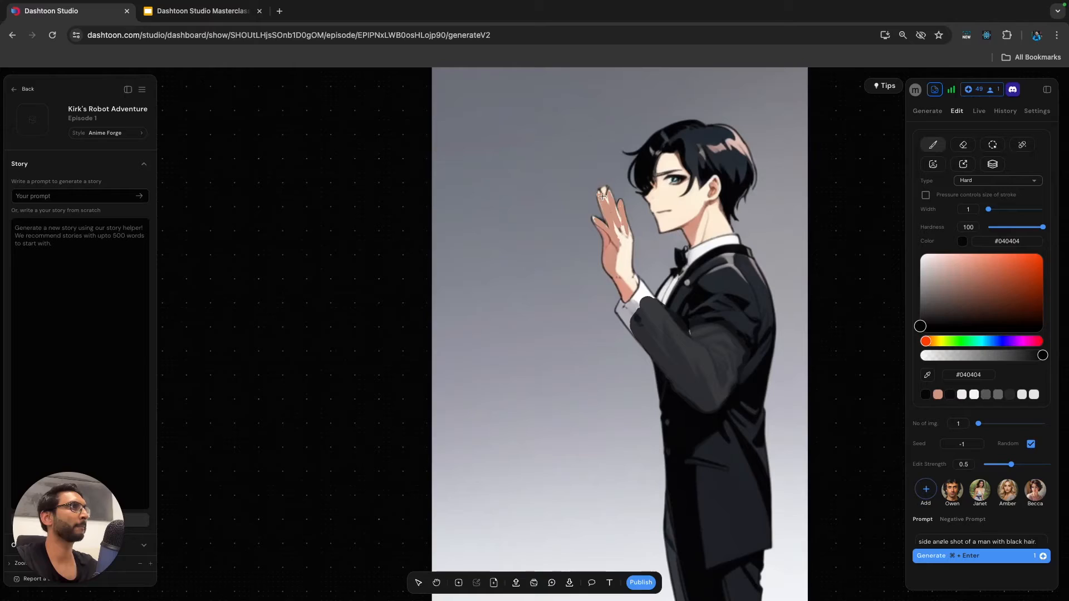
left_click_drag(601, 190, 597, 194)
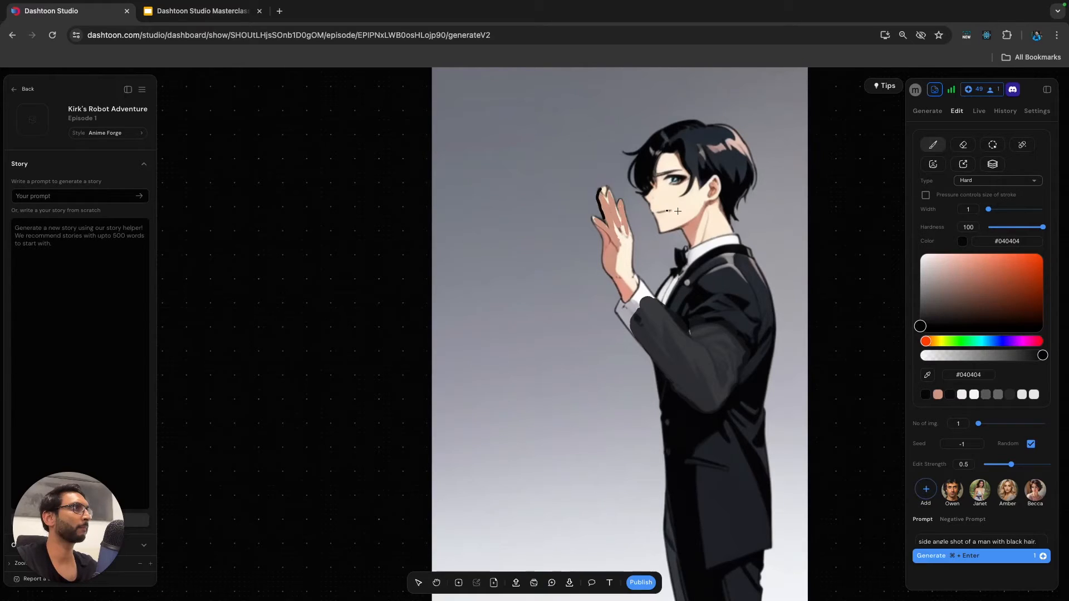
left_click(920, 310)
left_click_drag(1042, 355, 1013, 355)
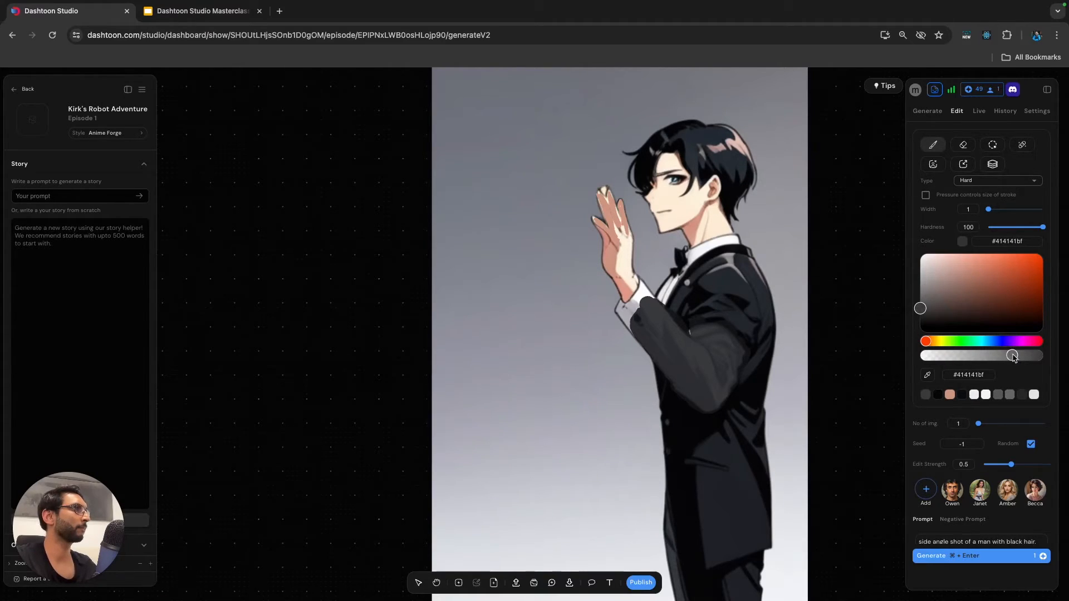
left_click_drag(600, 190, 605, 222)
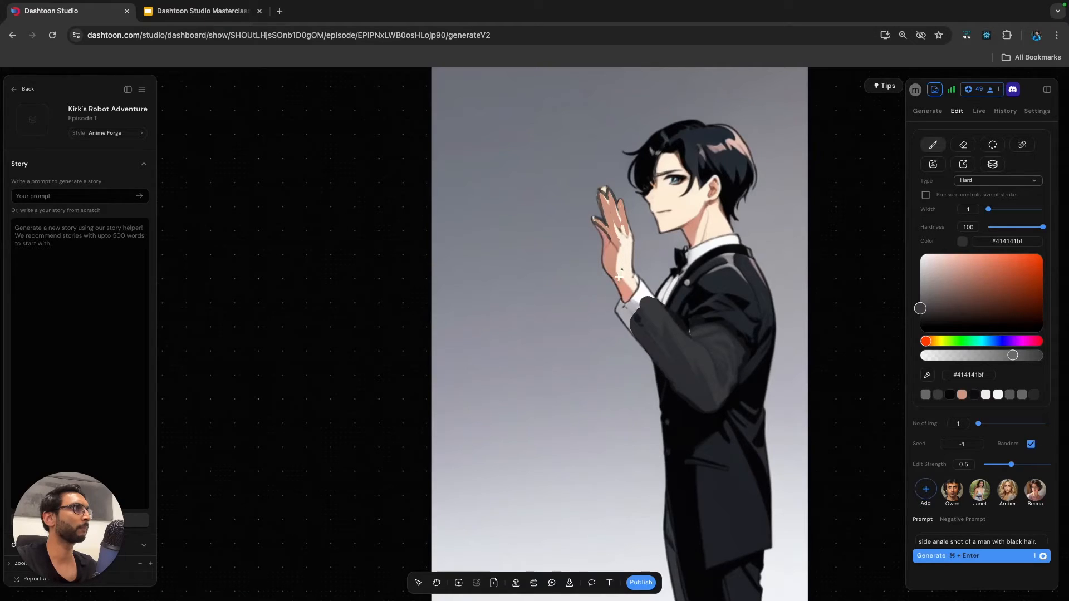
Sample the background grey #8a909a beside the hand, and redraw the palm's outer edge in #080a0f, undoing the stray stroke.
left_click(596, 255)
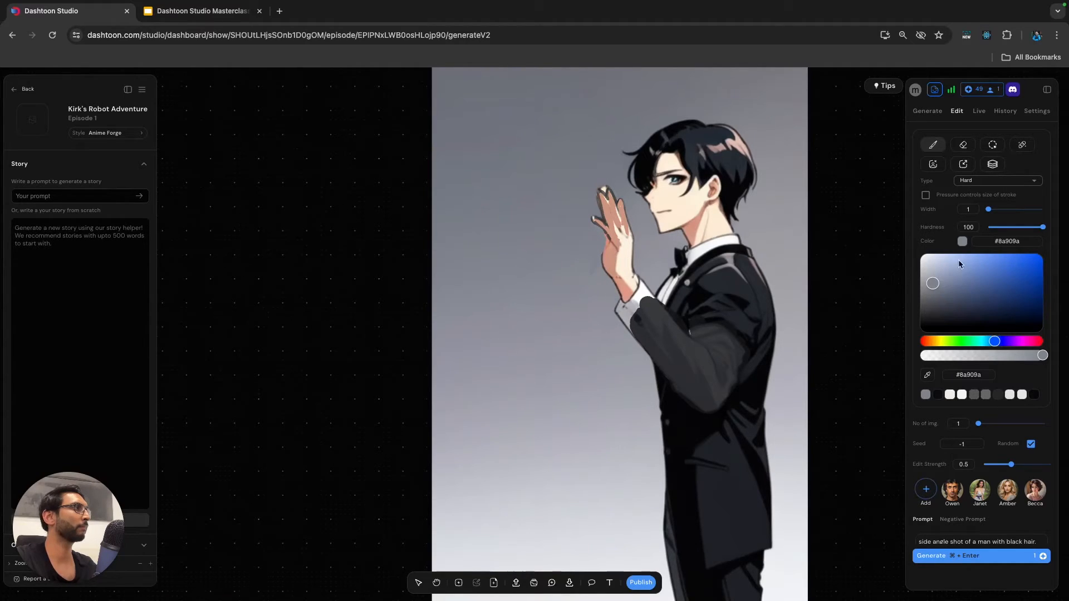
left_click(929, 376)
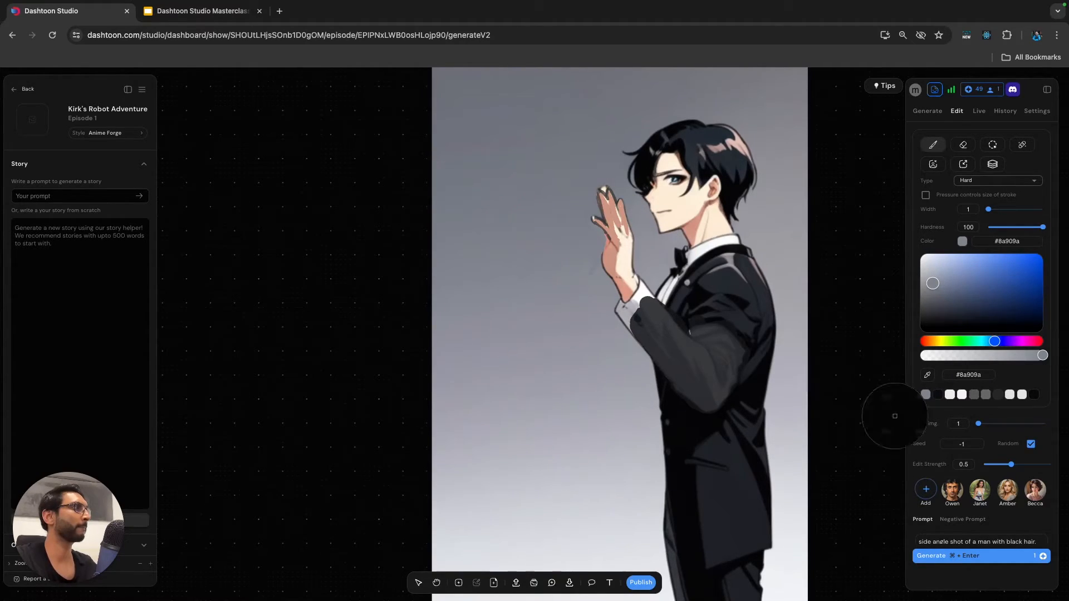
key("Escape")
left_click(939, 396)
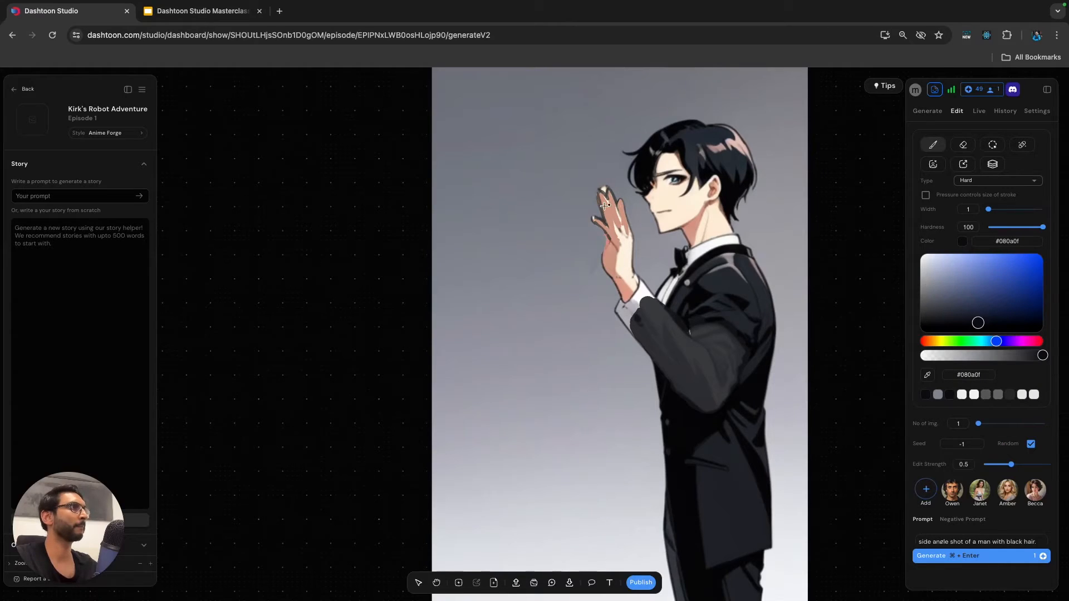
left_click_drag(606, 240, 601, 268)
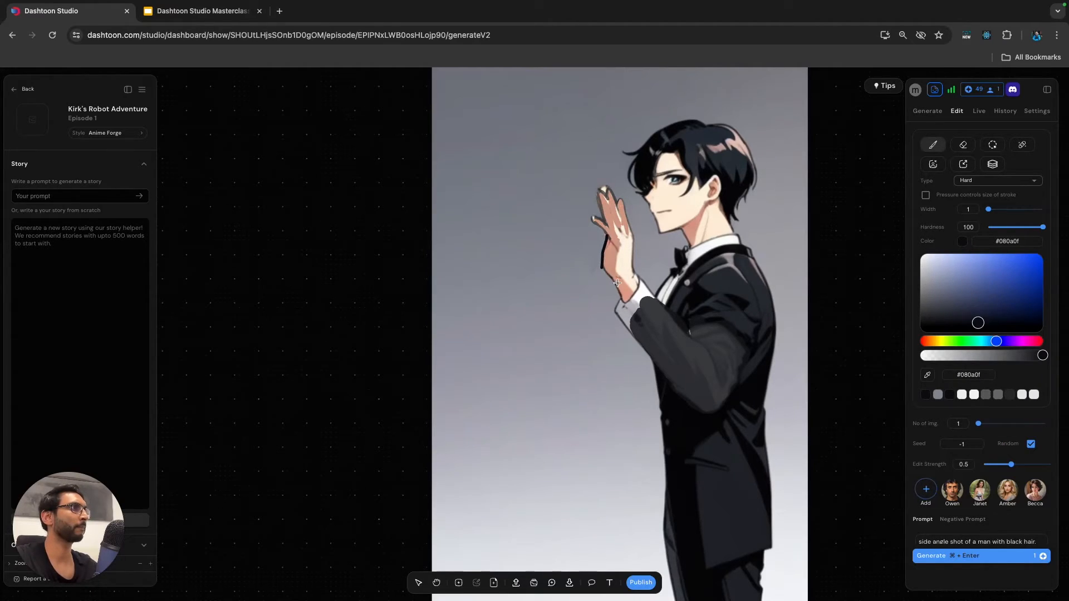
key("super+z")
Sample the background grey #81848f for retouching the fingertips, and pick the pale skin colour #fdf3e0 from the man's face.
key("i")
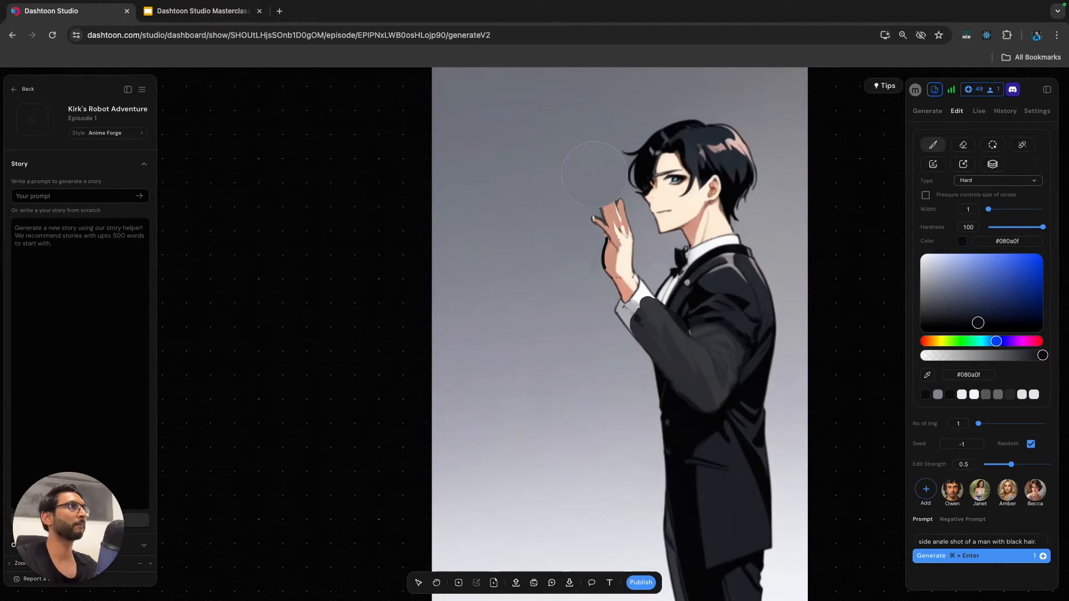
left_click(594, 175)
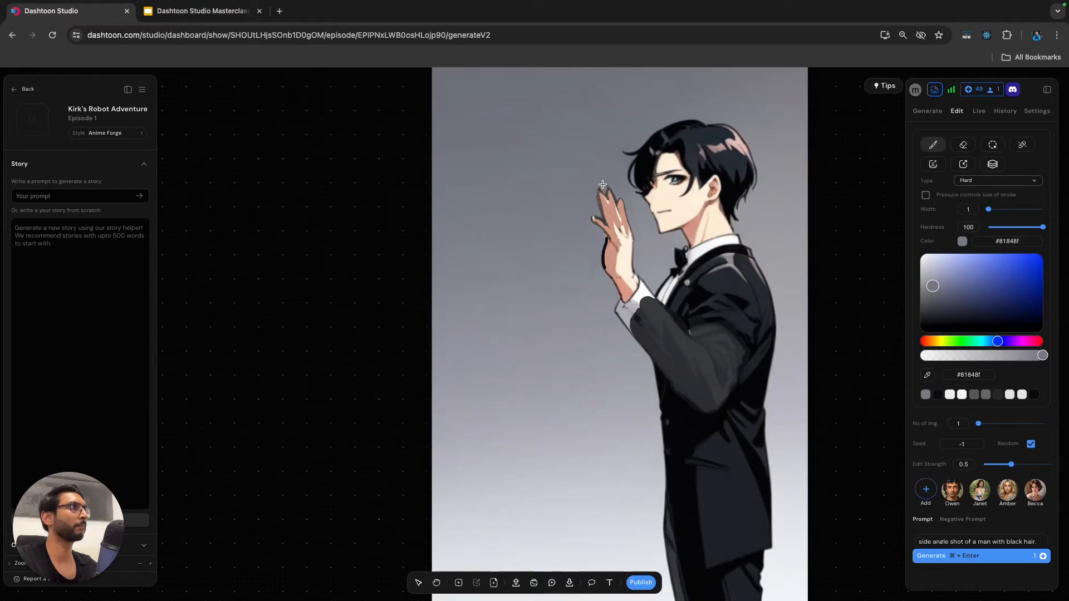
scroll(658, 212, "down", 3)
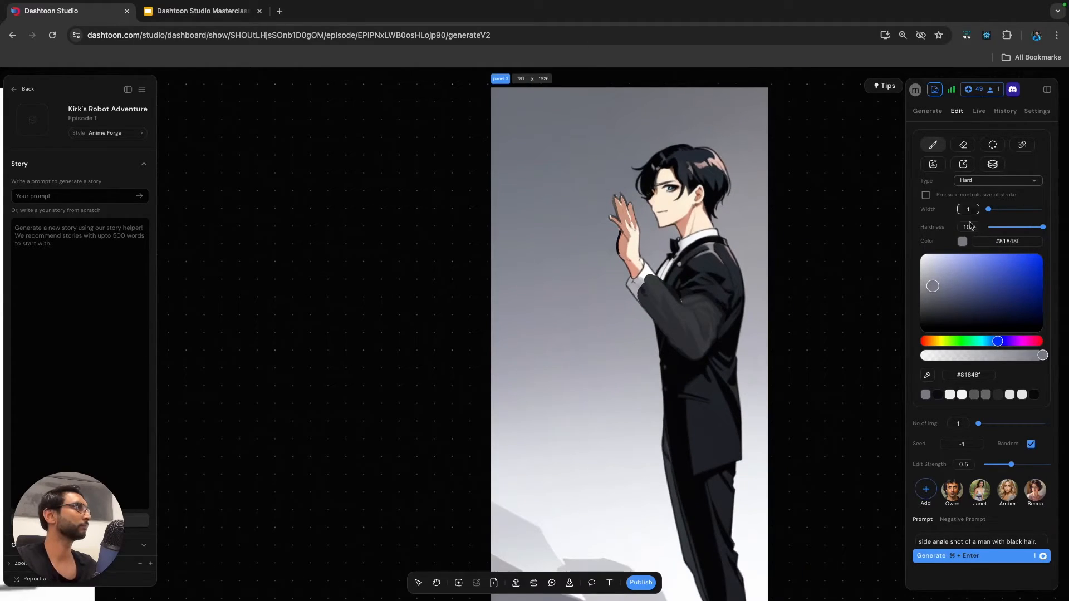
left_click(927, 375)
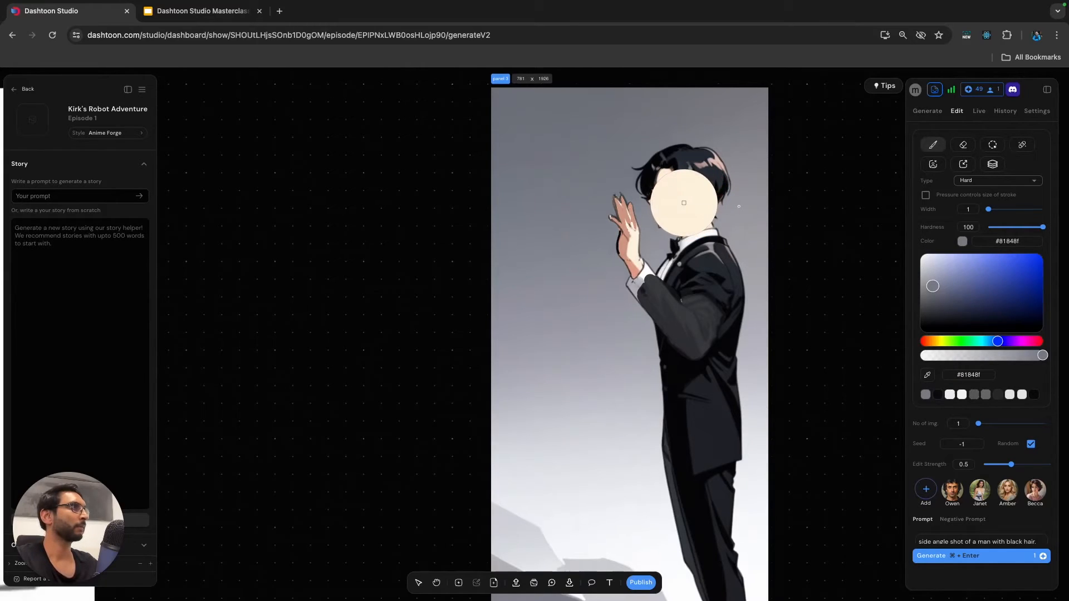
left_click(679, 197)
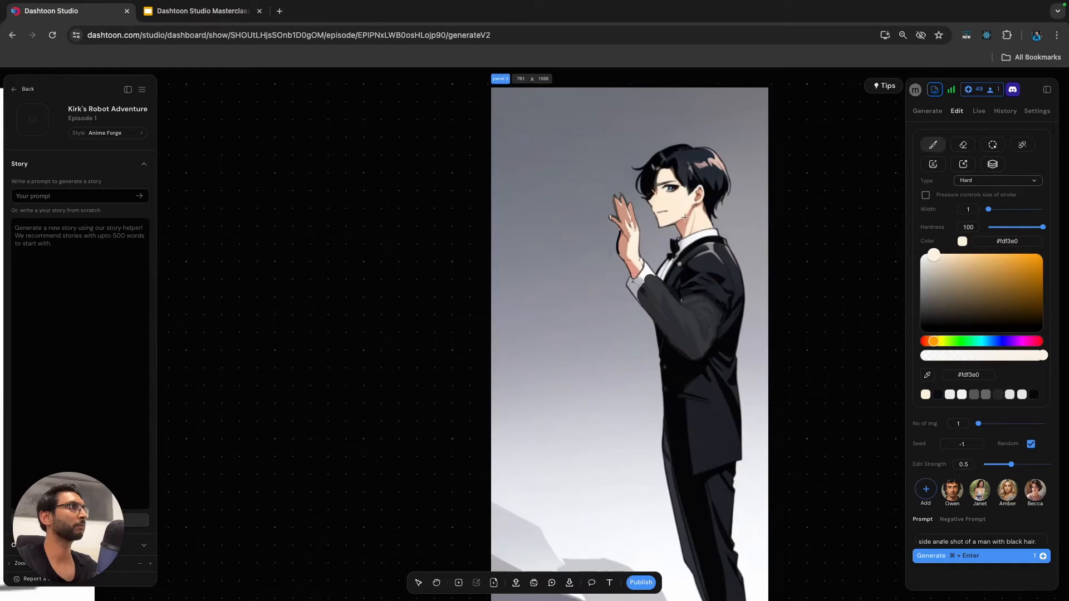
scroll(704, 218, "down", 3)
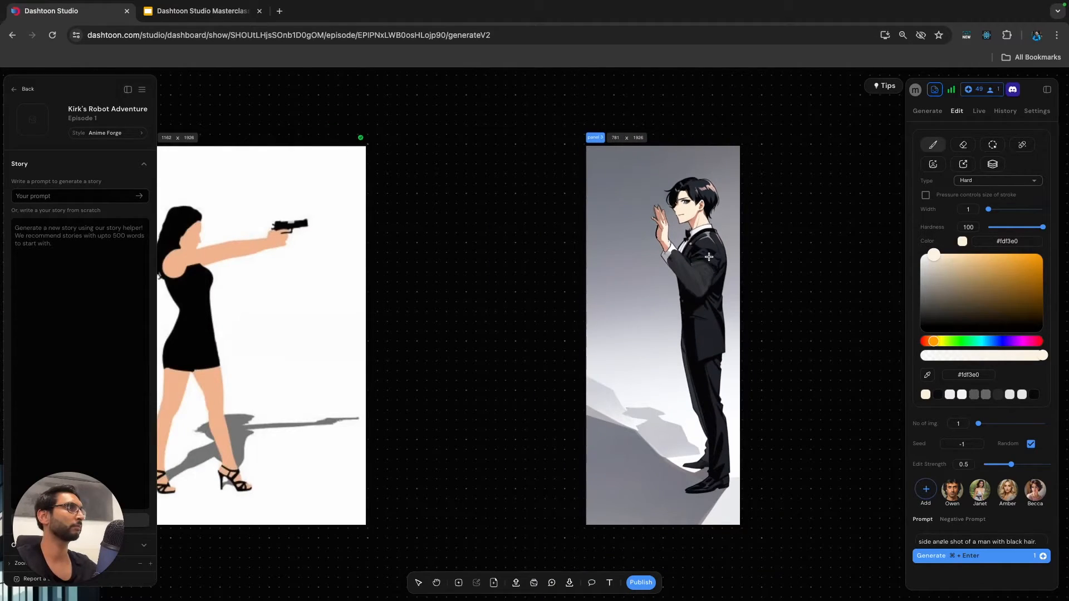
Mask the man's whole figure for inpainting with a mask brush width of 37, and check the mask's prompt.
left_click(992, 146)
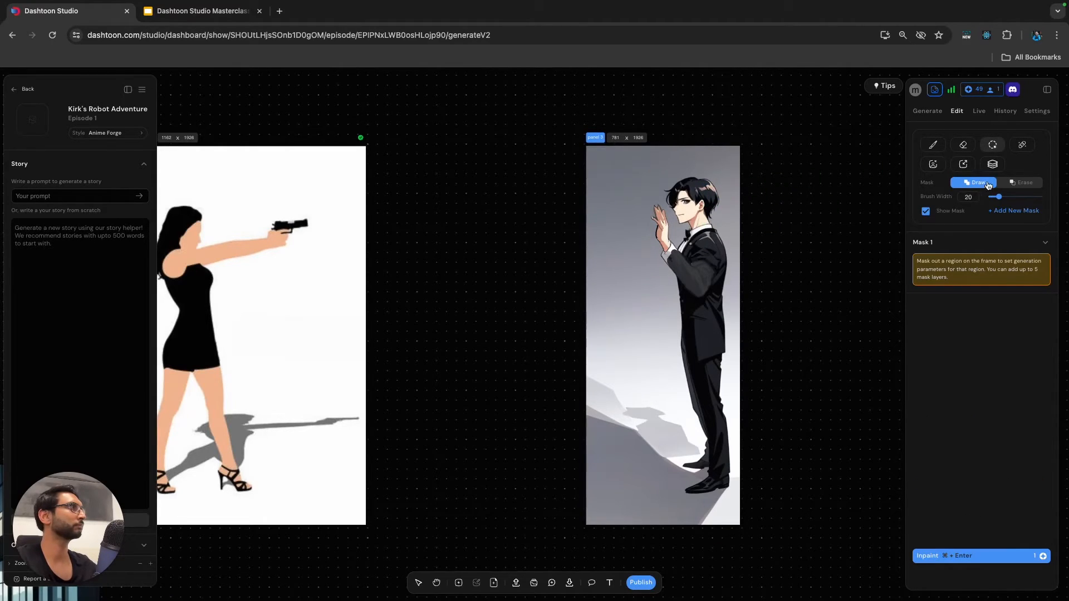
left_click_drag(999, 197, 1009, 198)
mouse_move(708, 196)
left_mouse_down()
mouse_move(690, 187)
mouse_move(666, 211)
mouse_move(689, 307)
mouse_move(705, 462)
mouse_move(696, 473)
mouse_move(710, 478)
mouse_move(711, 261)
mouse_move(696, 208)
mouse_move(706, 409)
mouse_move(698, 488)
mouse_move(699, 467)
left_mouse_up()
left_click(978, 412)
scroll(983, 410, "down", 1)
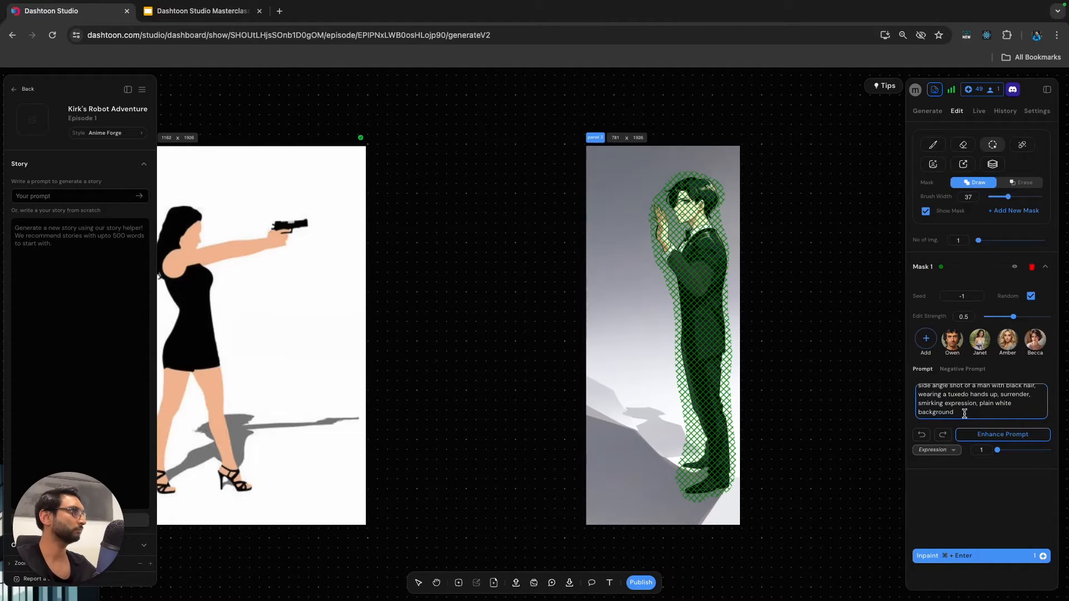
scroll(986, 403, "up", 1)
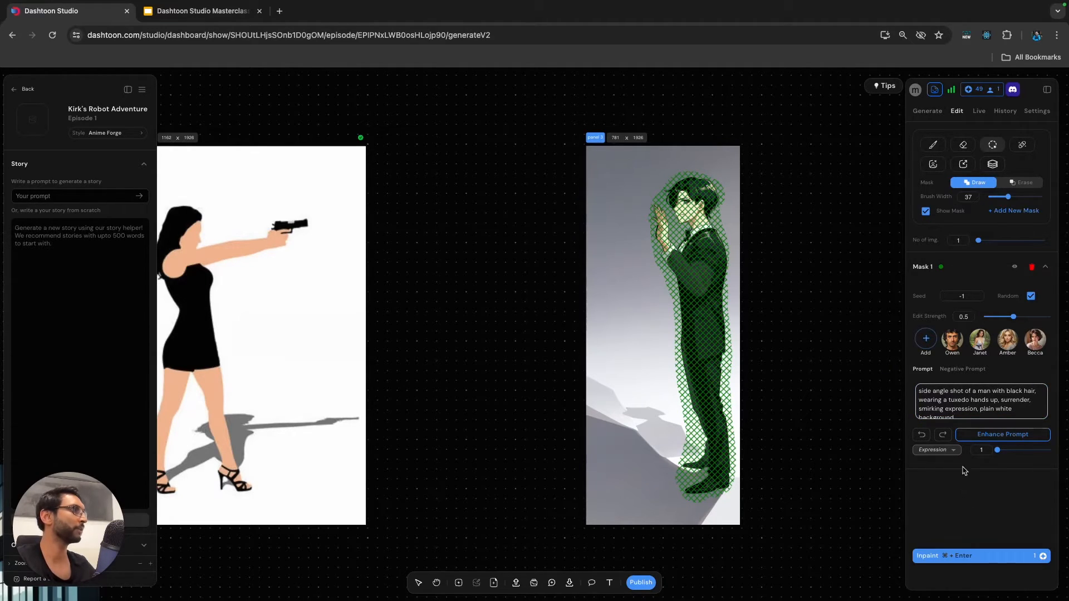
Run the inpaint on the man's masked figure with the current prompt.
left_click(978, 555)
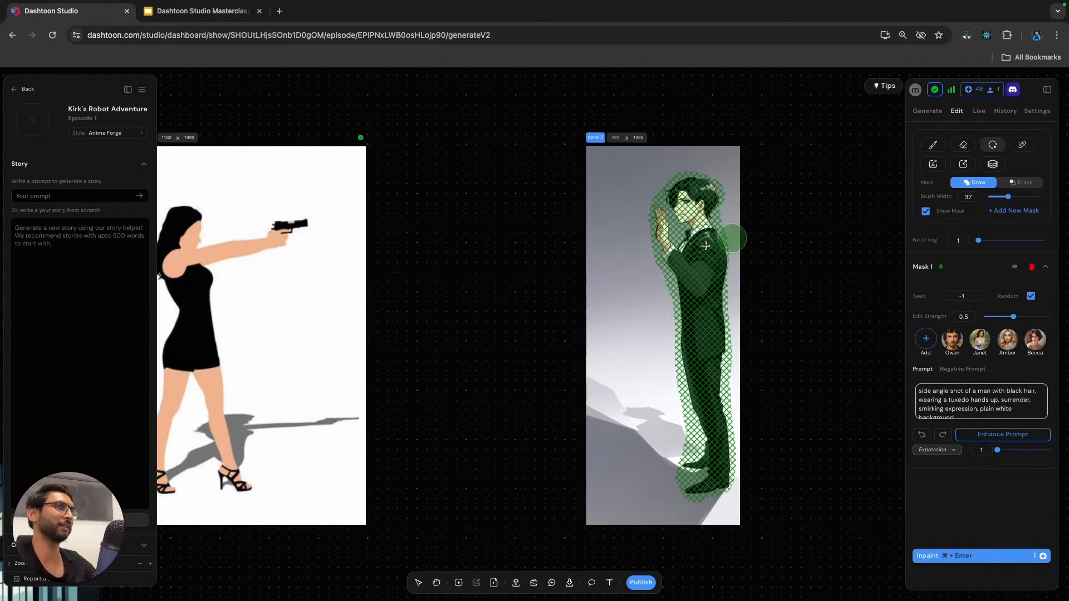
left_click(990, 554)
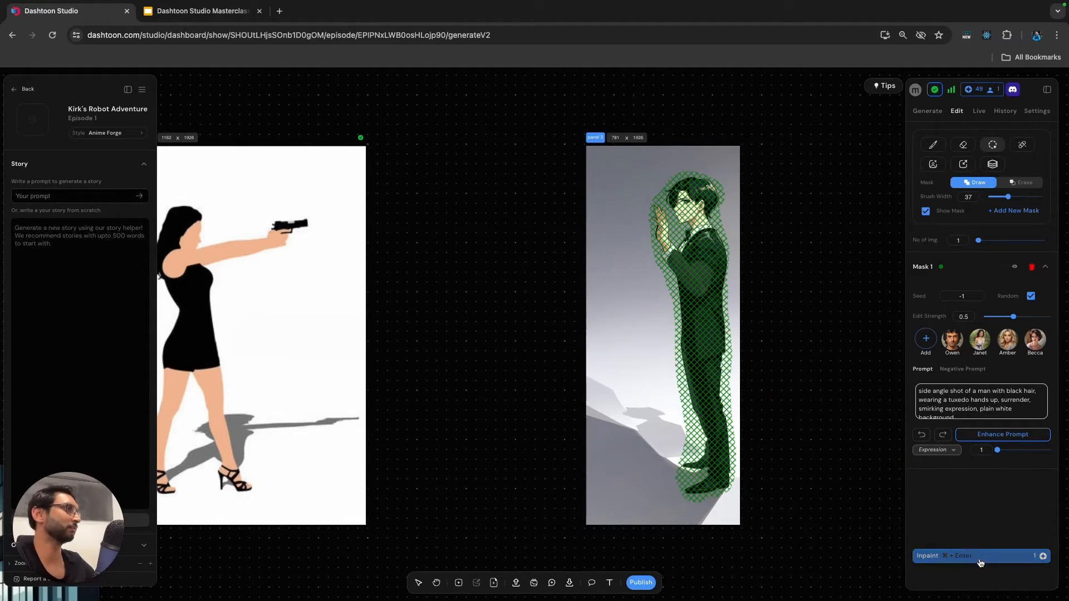
left_click(979, 555)
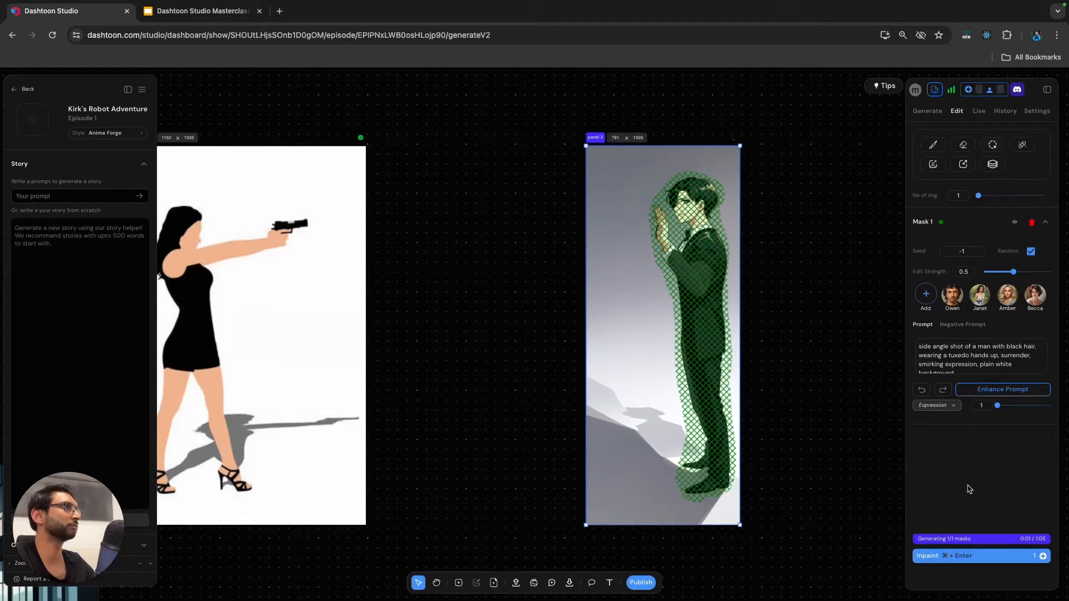
Review the generated blonde woman in the red dress and apply it to the frame with the black-dress silhouette.
scroll(440, 291, "left", 1)
left_click(473, 258)
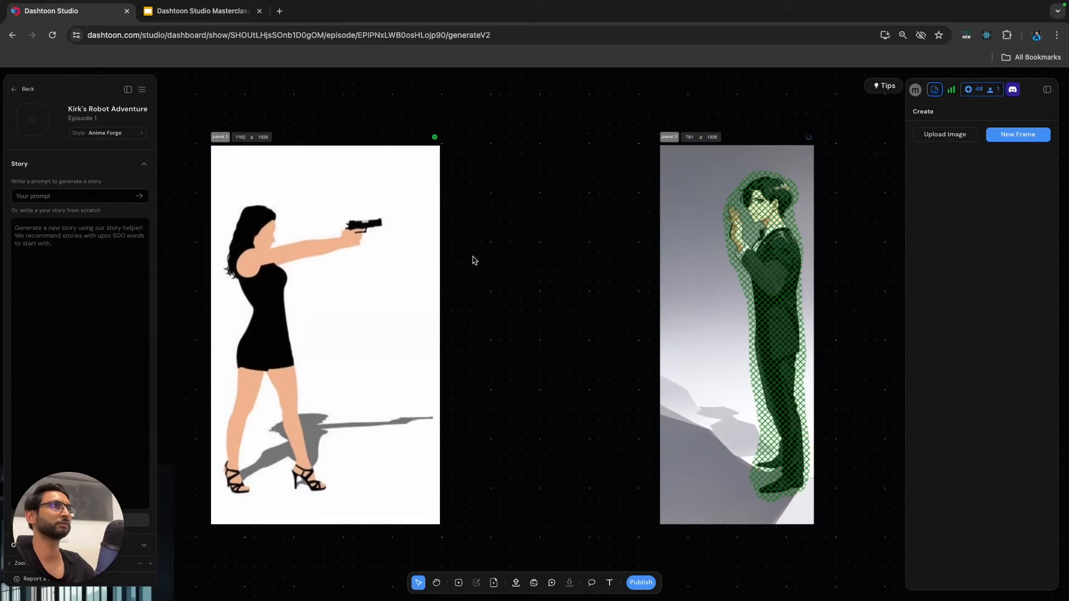
left_click(220, 138)
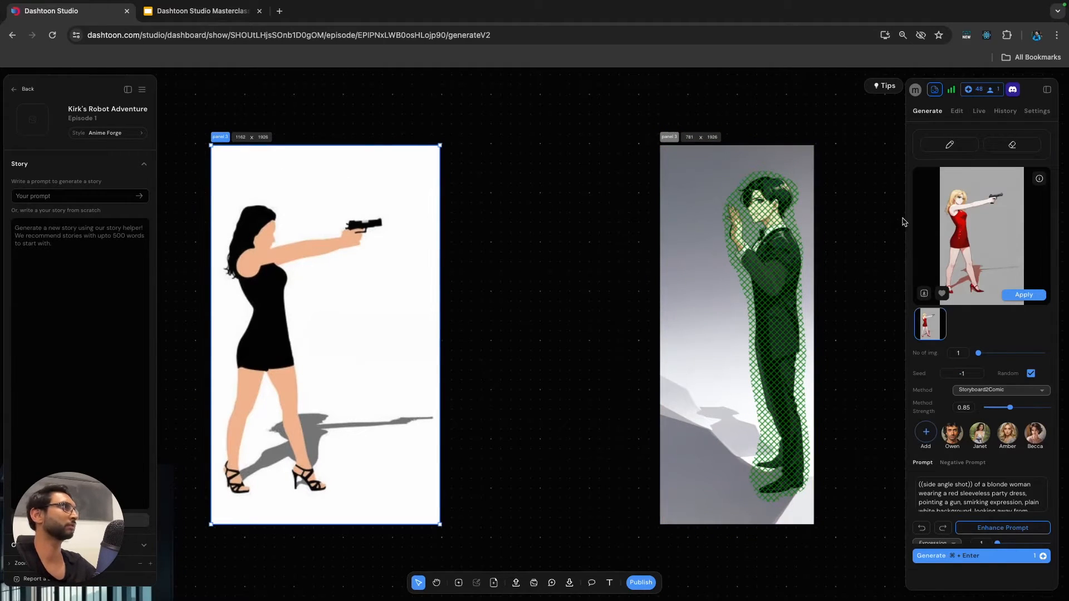
mouse_move(966, 256)
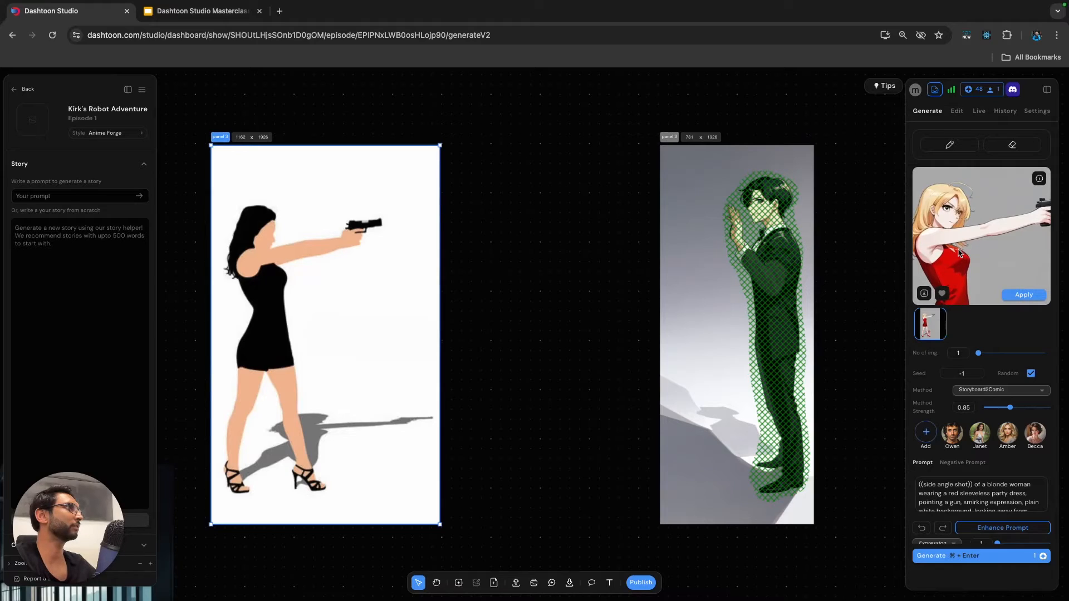
left_click(1025, 296)
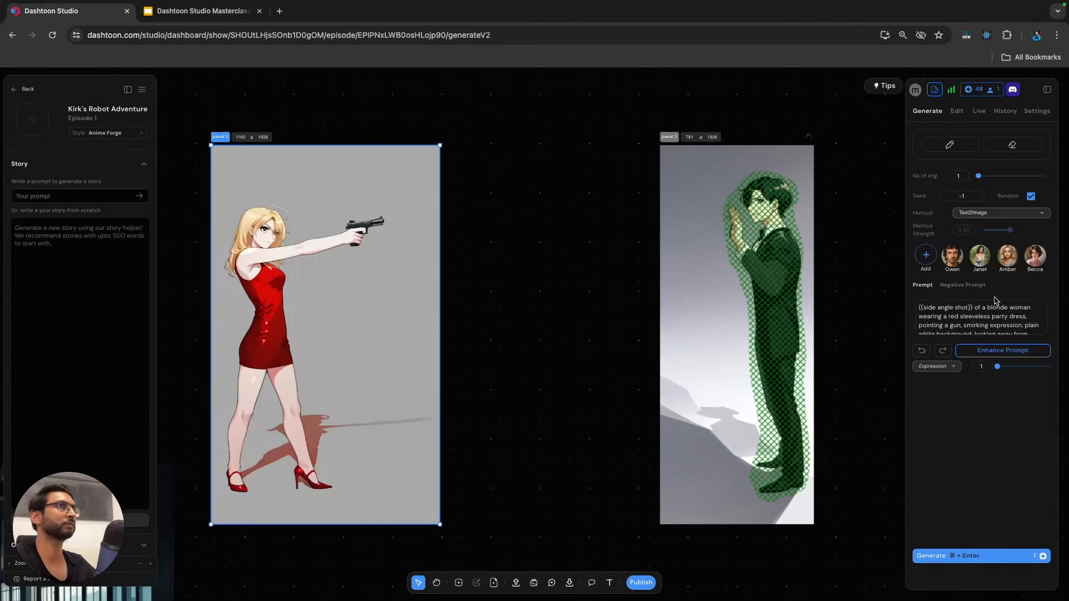
Mask the blonde woman's face for inpainting.
scroll(477, 265, "left", 5)
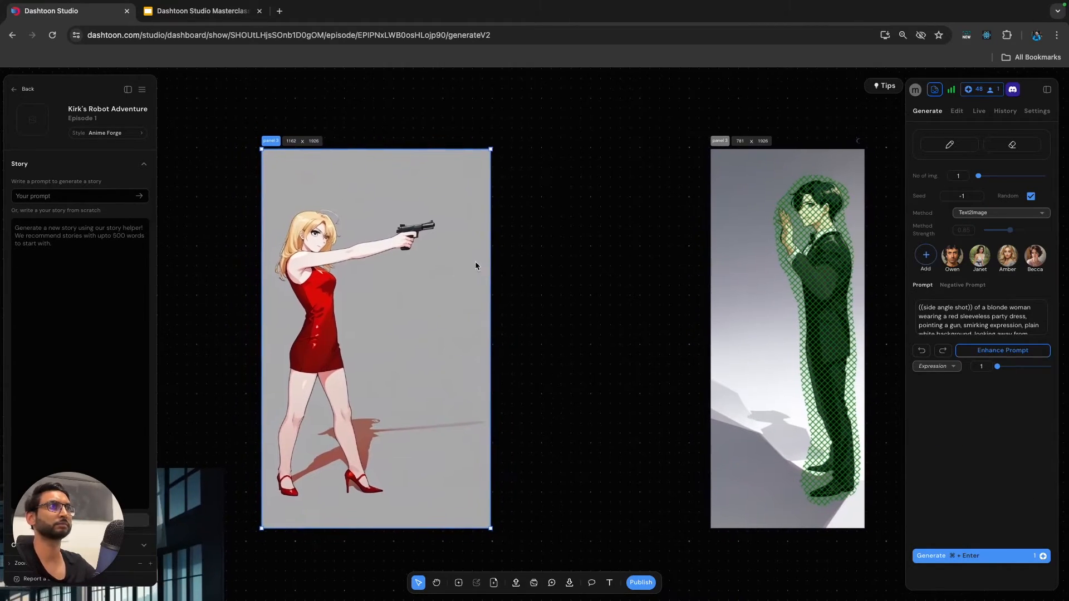
scroll(324, 241, "up", 3)
scroll(324, 240, "up", 2)
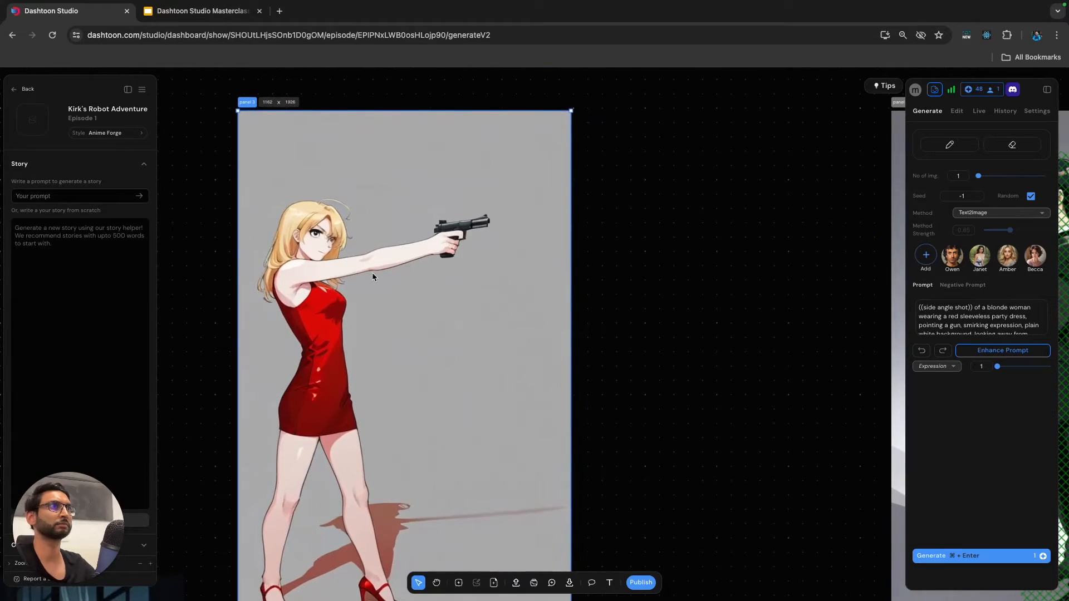
left_click(957, 111)
left_click(994, 142)
mouse_move(300, 240)
left_mouse_down()
mouse_move(328, 234)
mouse_move(309, 223)
mouse_move(331, 220)
mouse_move(334, 237)
mouse_move(323, 234)
left_mouse_up()
Remove the side angle shot, party dress and gun wording from the face mask's prompt, leaving "a blonde woman, smirking expression" at the start.
left_click(1034, 412)
left_click_drag(982, 391, 866, 371)
left_click(982, 393)
left_click_drag(981, 392, 898, 385)
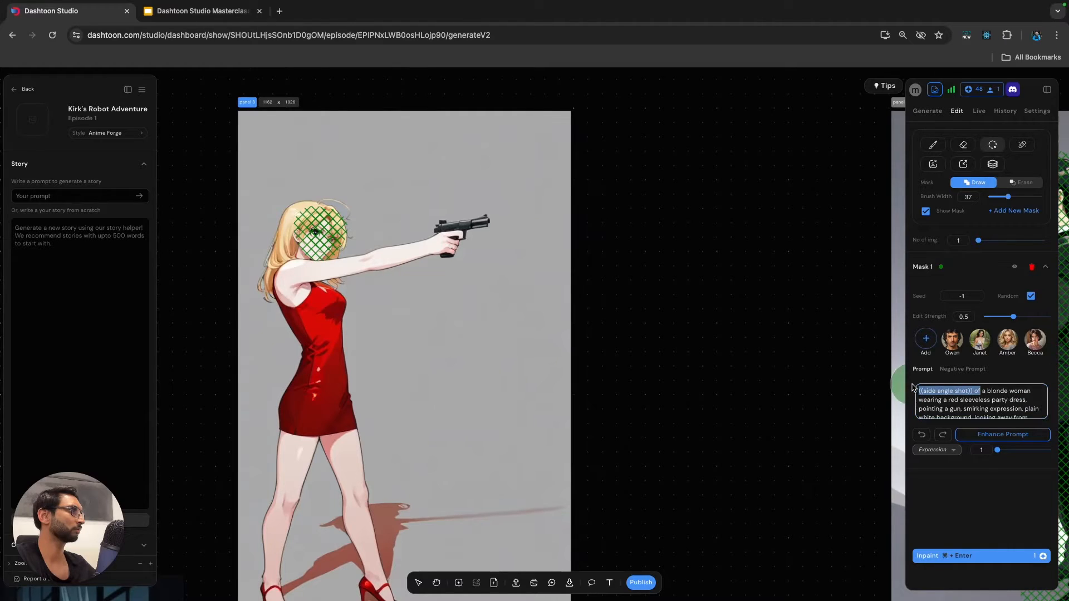
key("BackSpace")
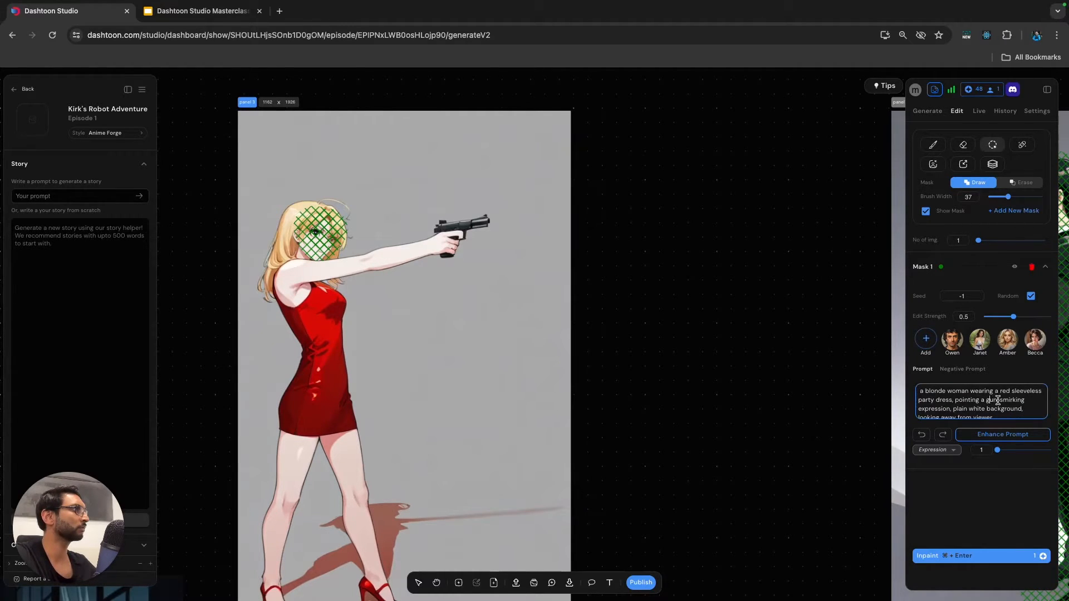
left_click_drag(998, 400, 974, 391)
key("BackSpace")
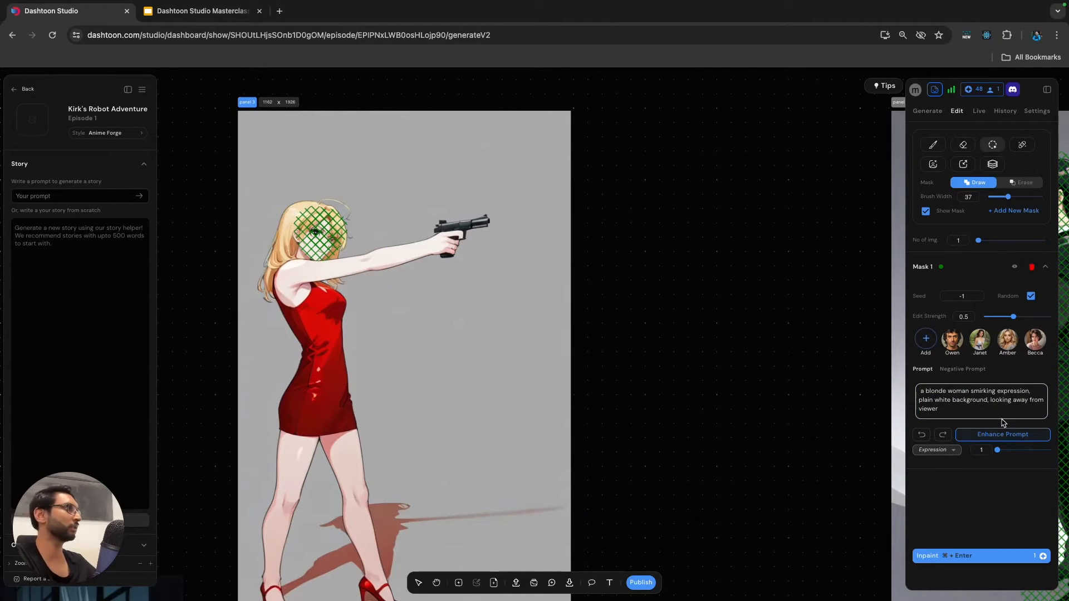
type(",")
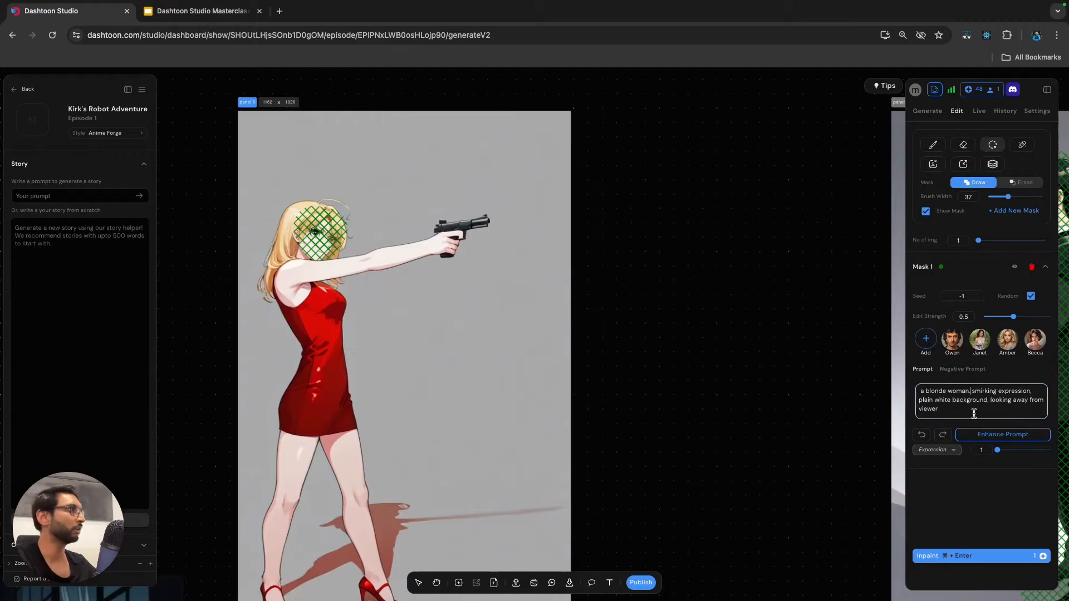
Delete "plain white background" from the woman's prompt, keeping "looking away from viewer", and inpaint her masked face.
left_click(972, 411)
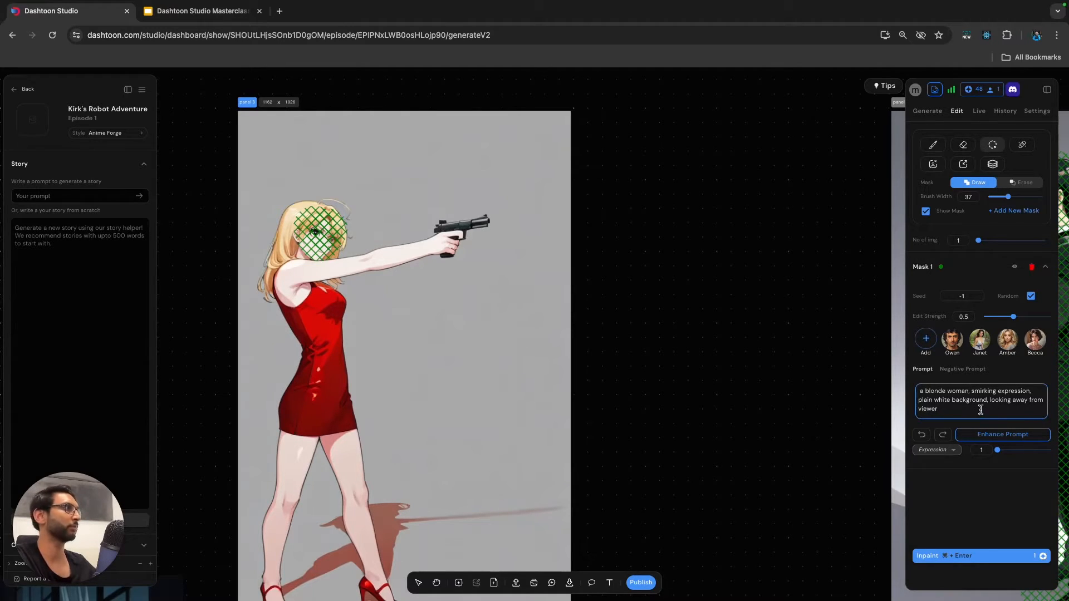
left_click_drag(987, 405, 898, 401)
key("BackSpace")
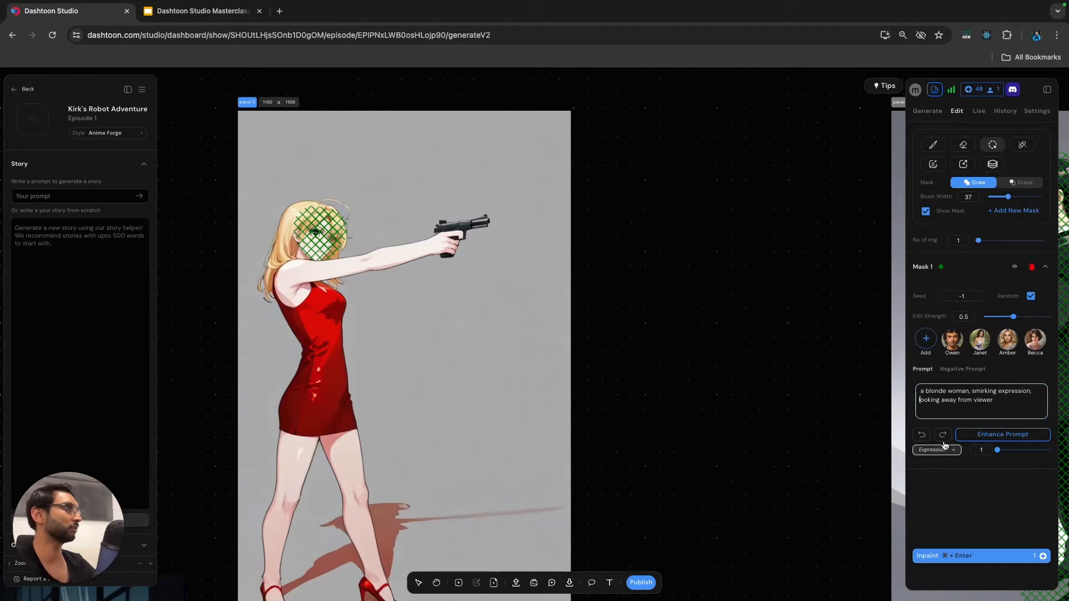
key("BackSpace")
key("BackSpace")
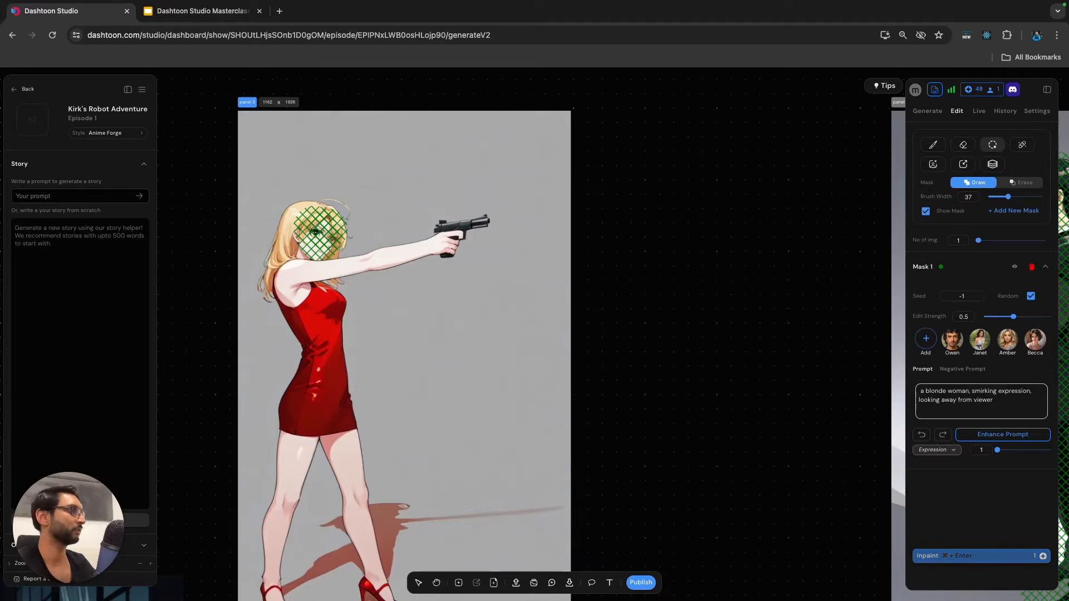
left_click(946, 556)
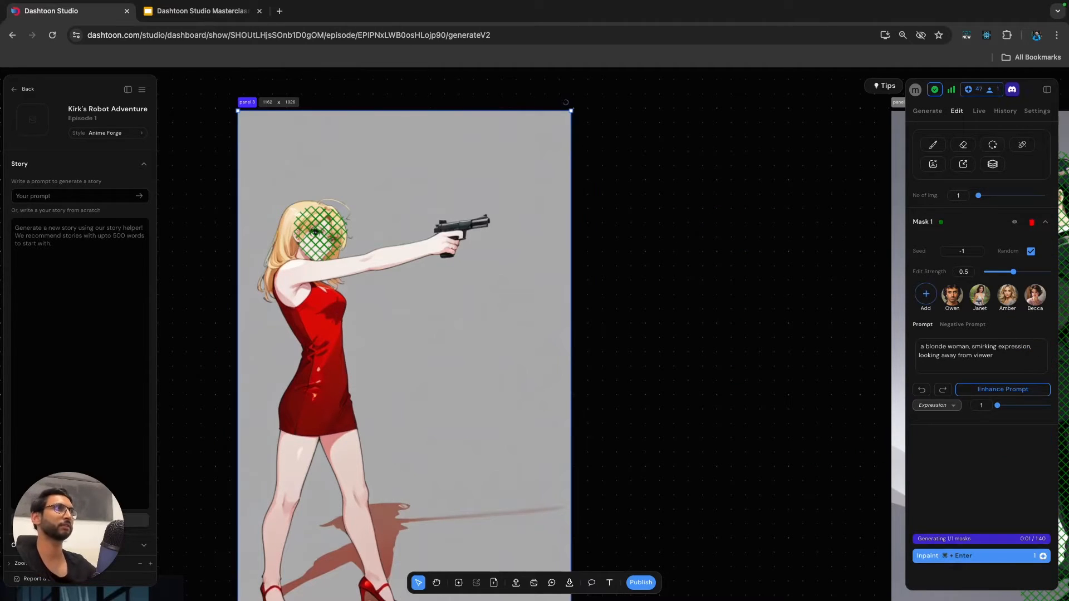
Emphasize "((side angle shot))" in the man's mask prompt, append "looking away from viewer", and inpaint his figure again.
scroll(715, 246, "down", 5)
scroll(715, 256, "right", 2)
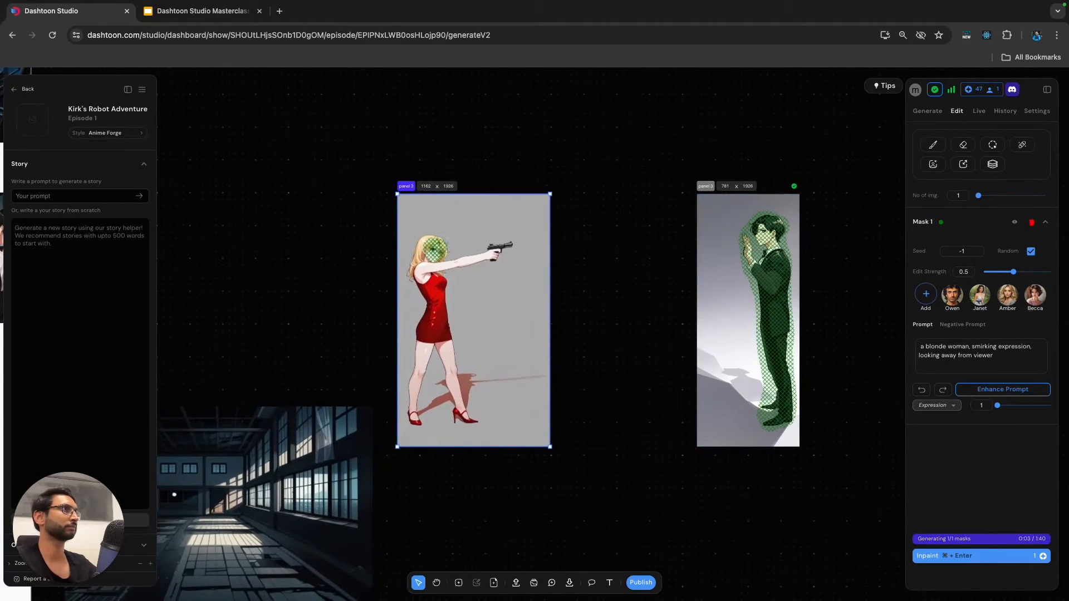
left_click(748, 301)
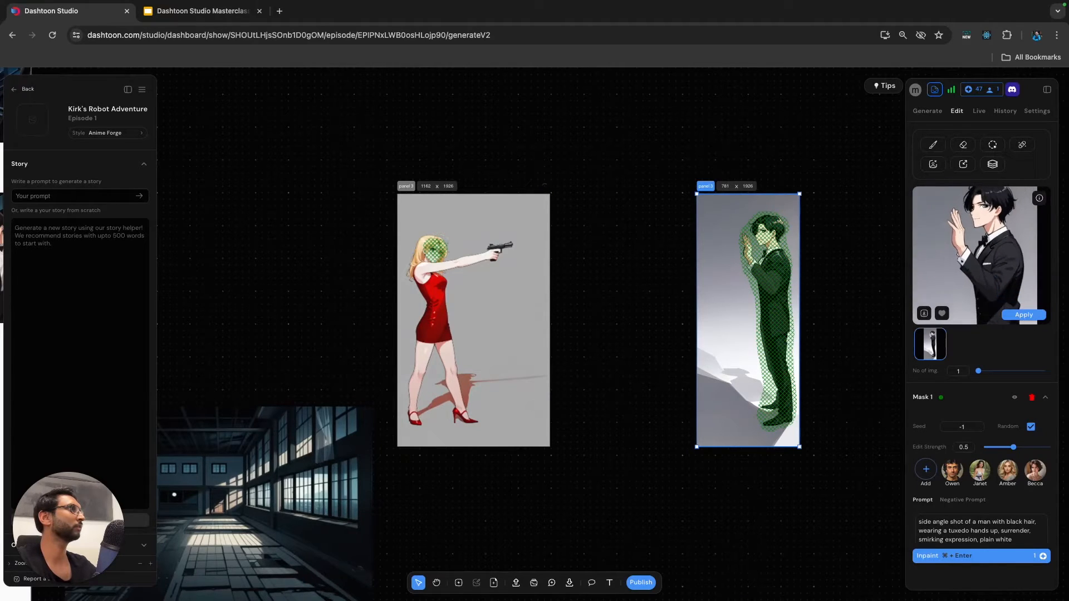
scroll(779, 225, "up", 5)
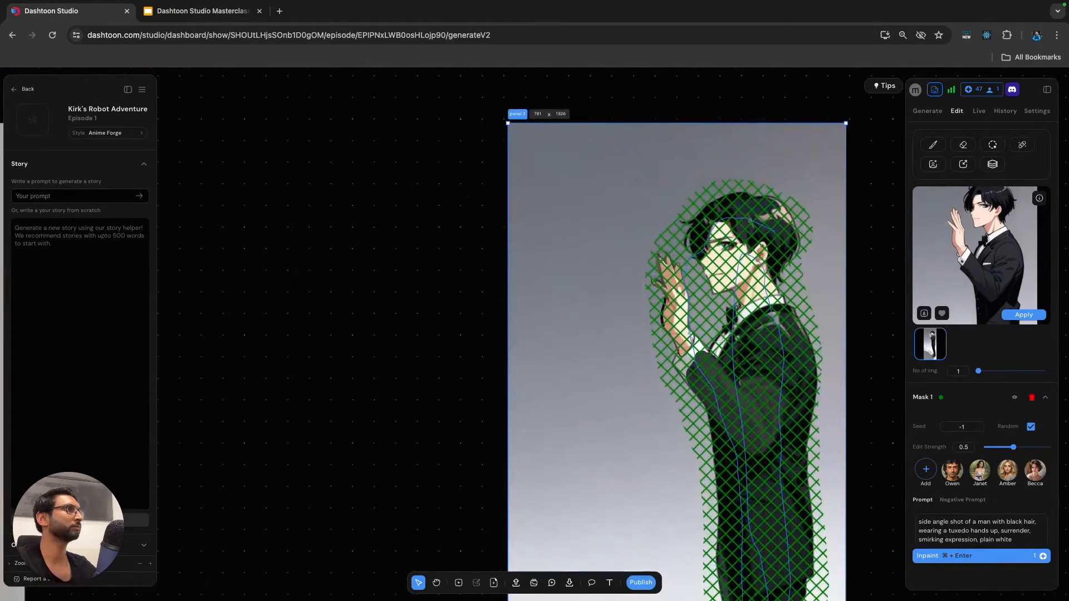
scroll(981, 530, "down", 1)
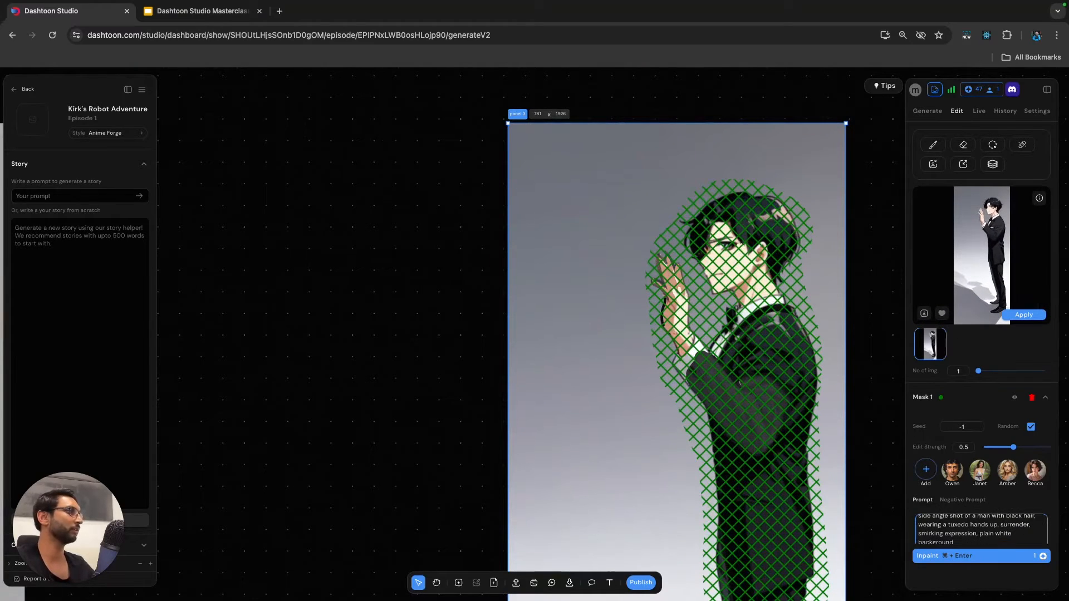
scroll(982, 529, "down", 2)
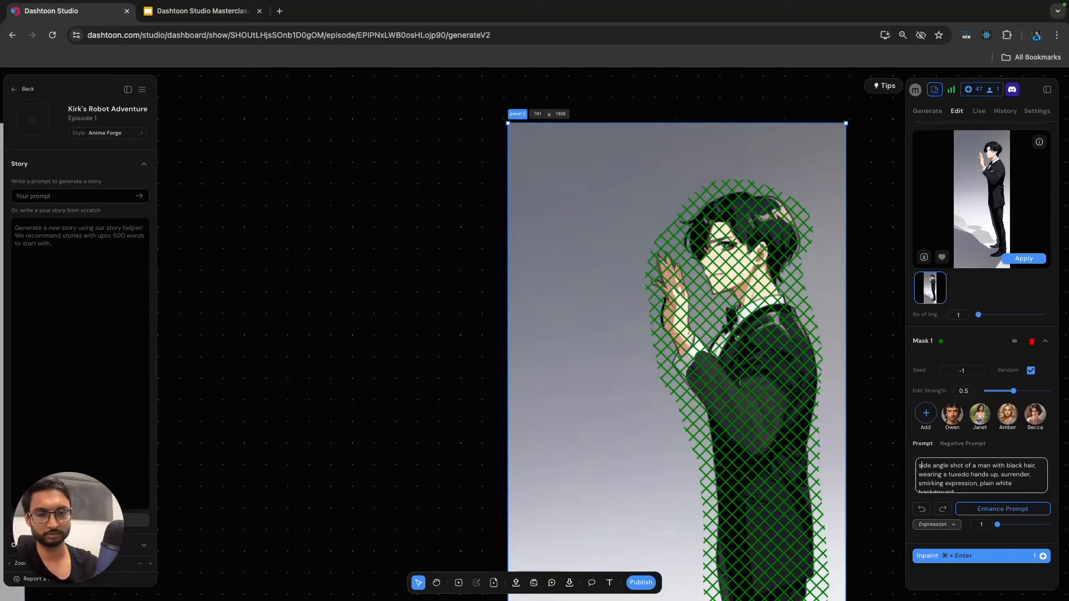
type("((")
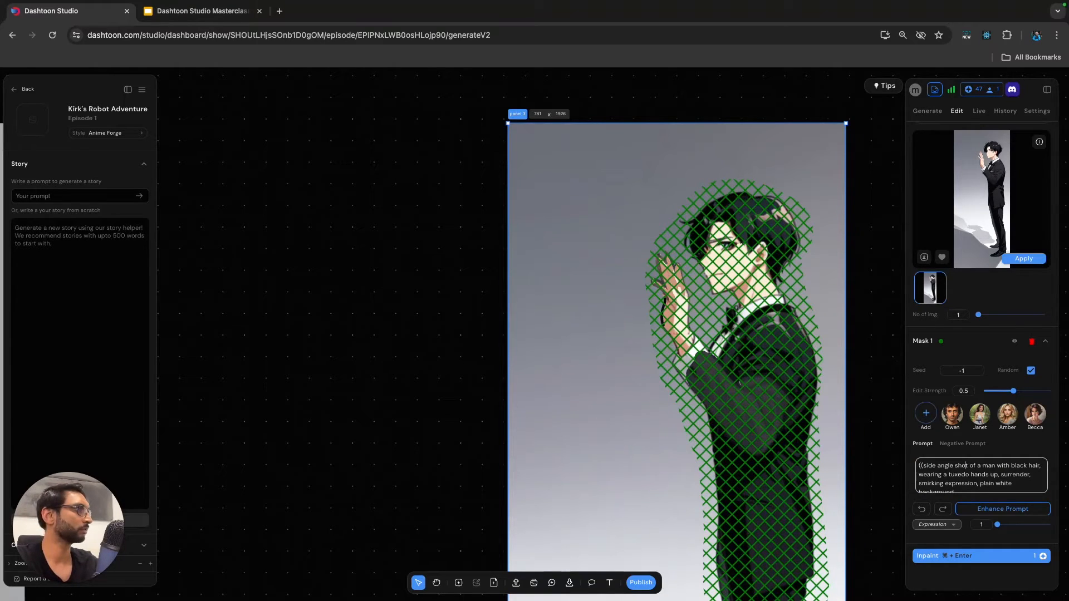
type("))")
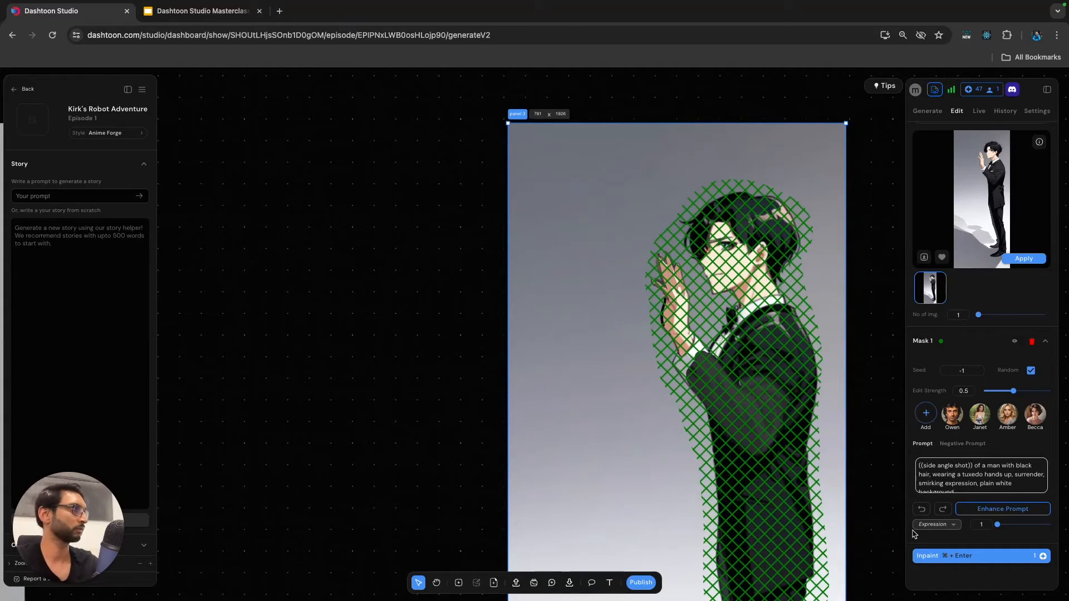
left_click(966, 492)
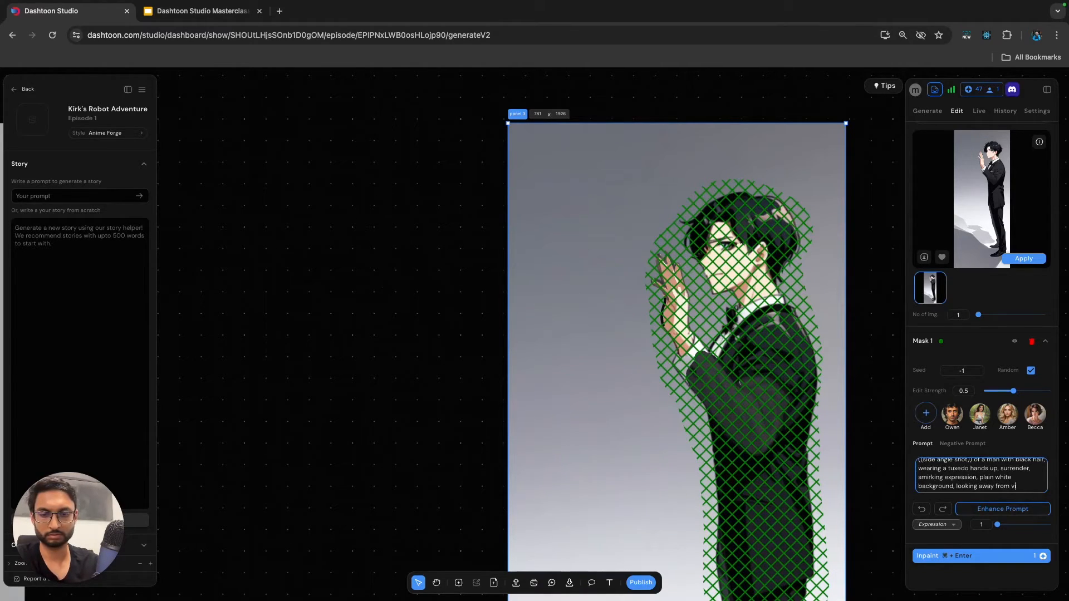
key("super+Return")
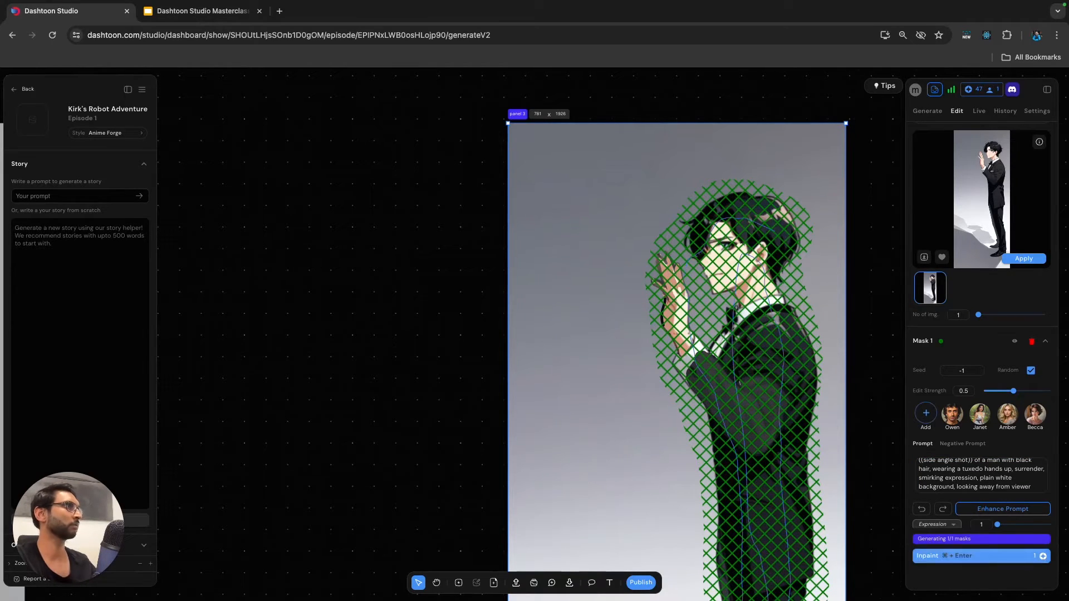
Apply the inpainted face result to the blonde woman's image.
scroll(363, 293, "down", 5)
scroll(363, 293, "left", 4)
scroll(363, 292, "left", 2)
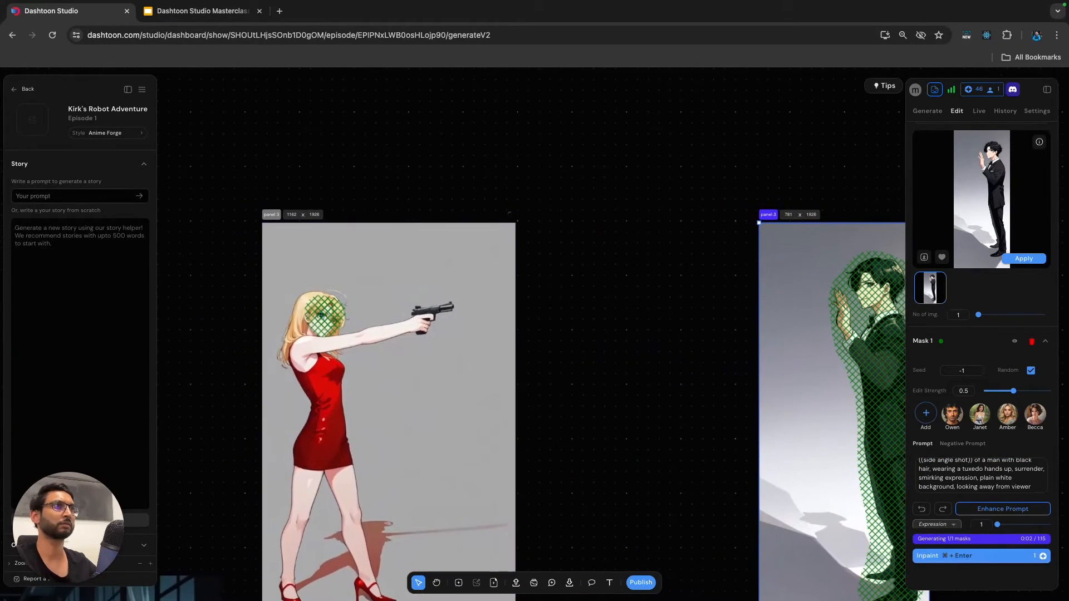
left_click(363, 292)
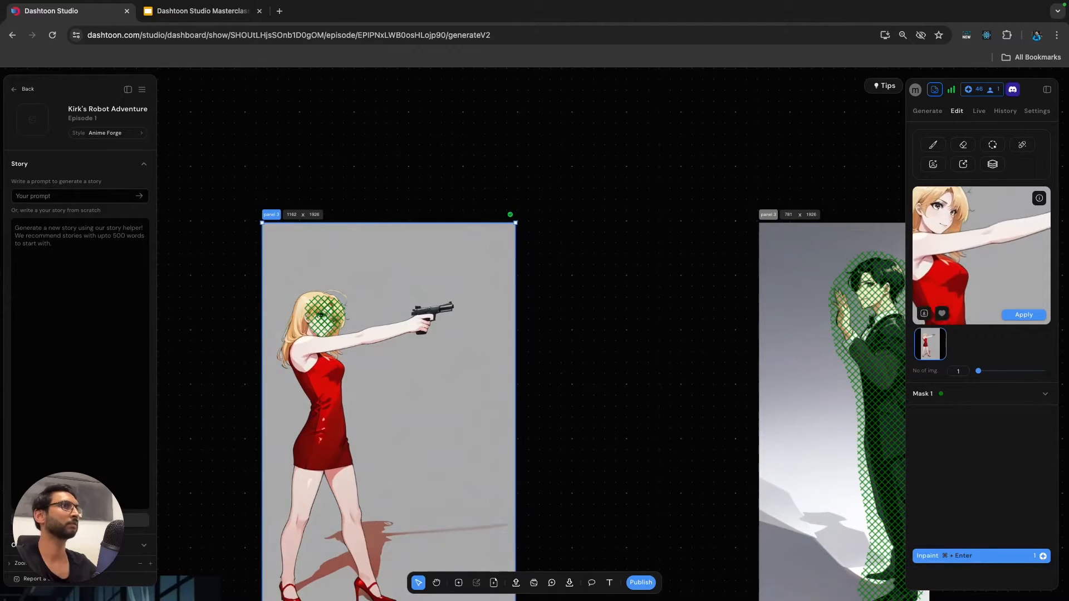
left_click(1024, 315)
Select the blonde woman's image and open the background removal tool for it.
scroll(615, 310, "down", 3)
left_click(615, 310)
scroll(615, 310, "down", 2)
left_click(501, 317)
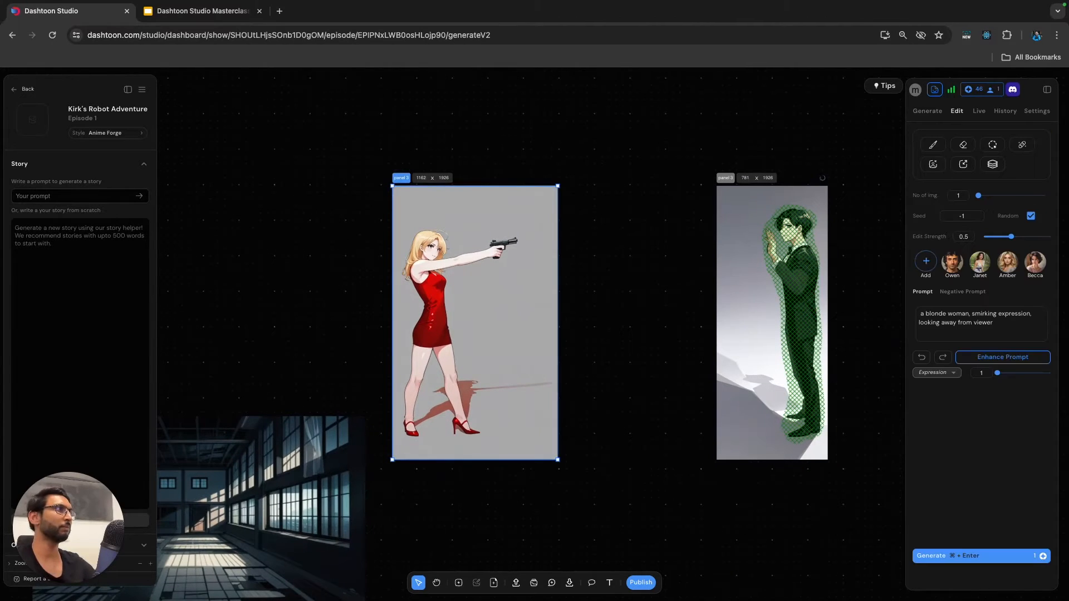
left_click(934, 164)
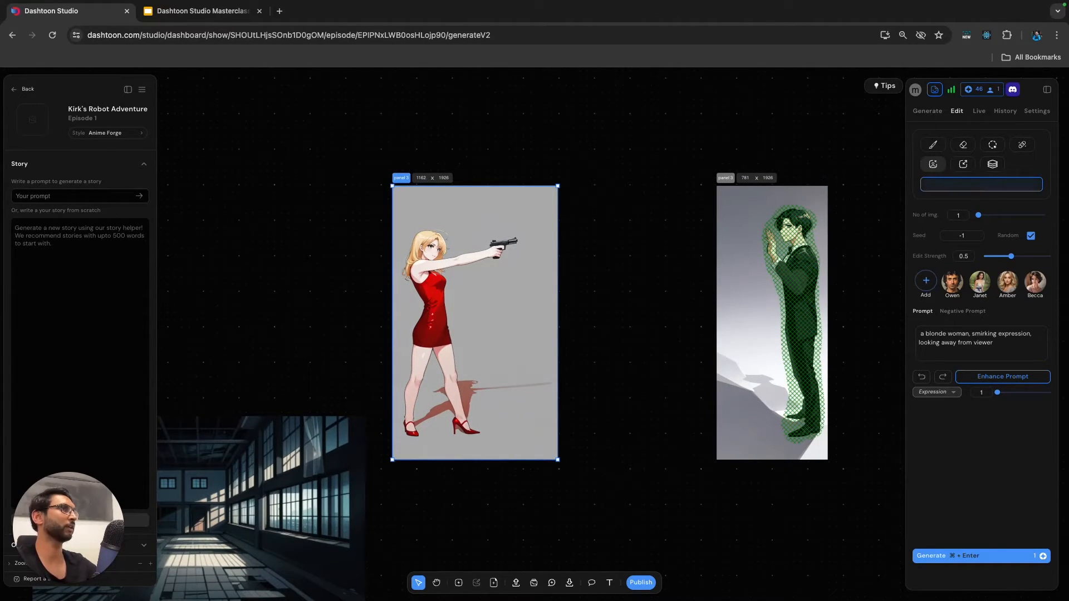
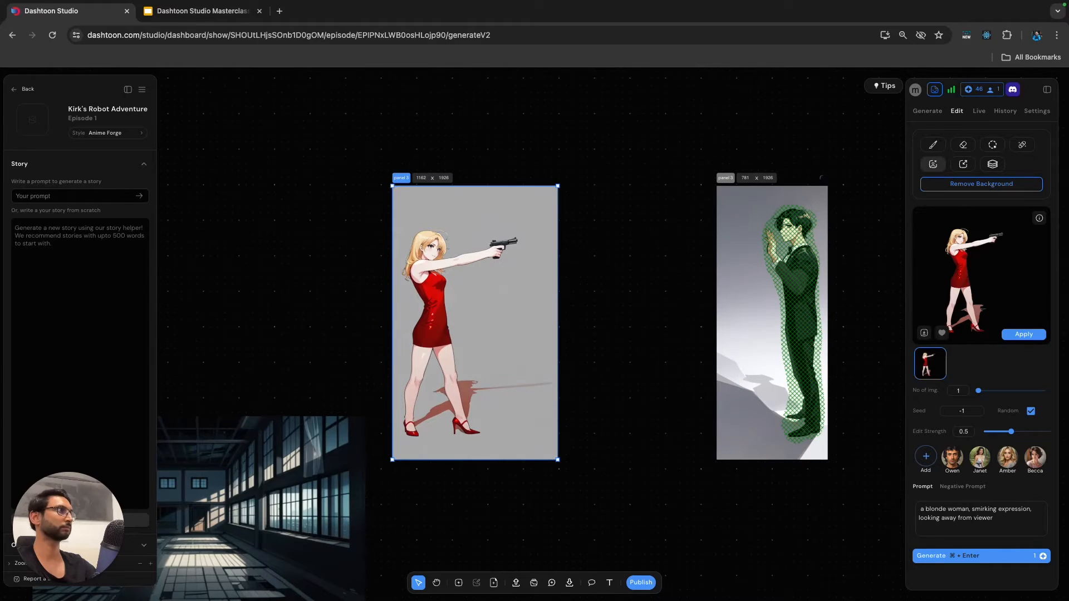
Paint over the cast shadow beside the woman with a 24-wide hard brush in the sampled background grey #b3b3b3.
left_click(1023, 335)
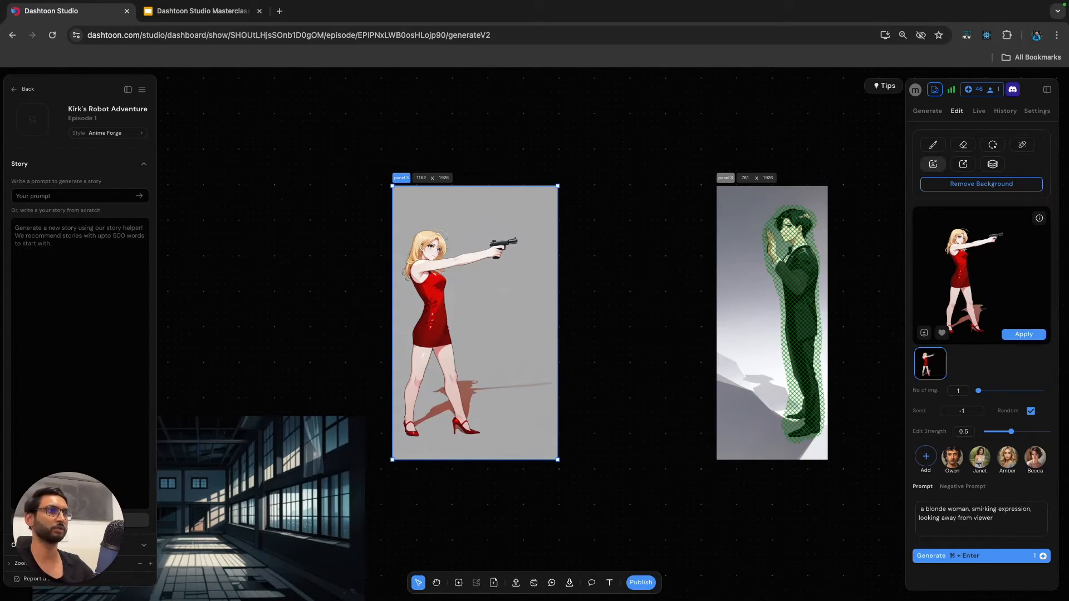
left_click(409, 496)
scroll(409, 496, "left", 4)
scroll(410, 496, "right", 4)
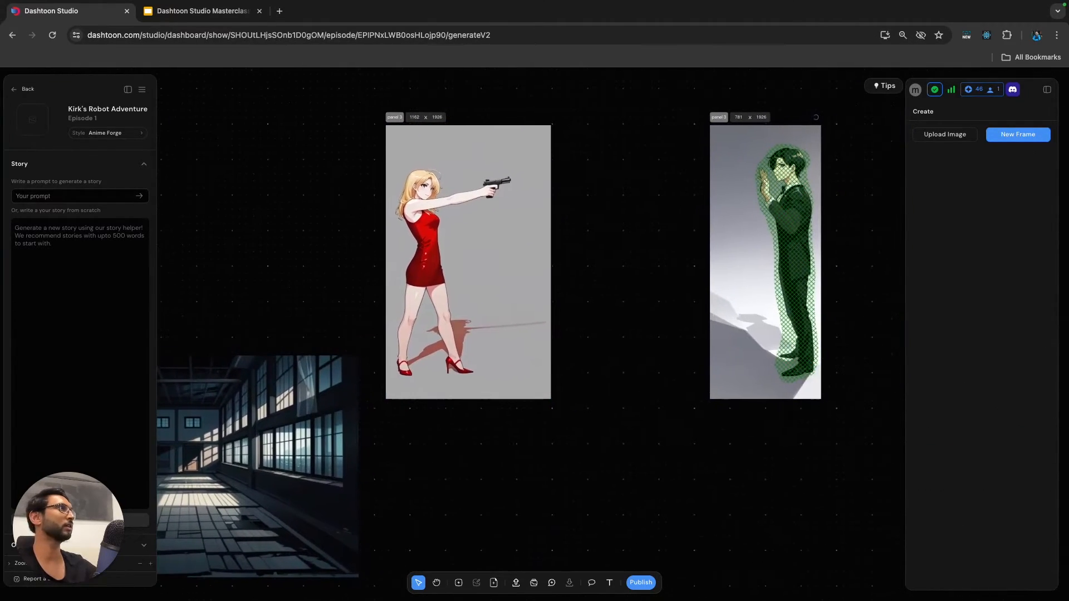
left_click(473, 273)
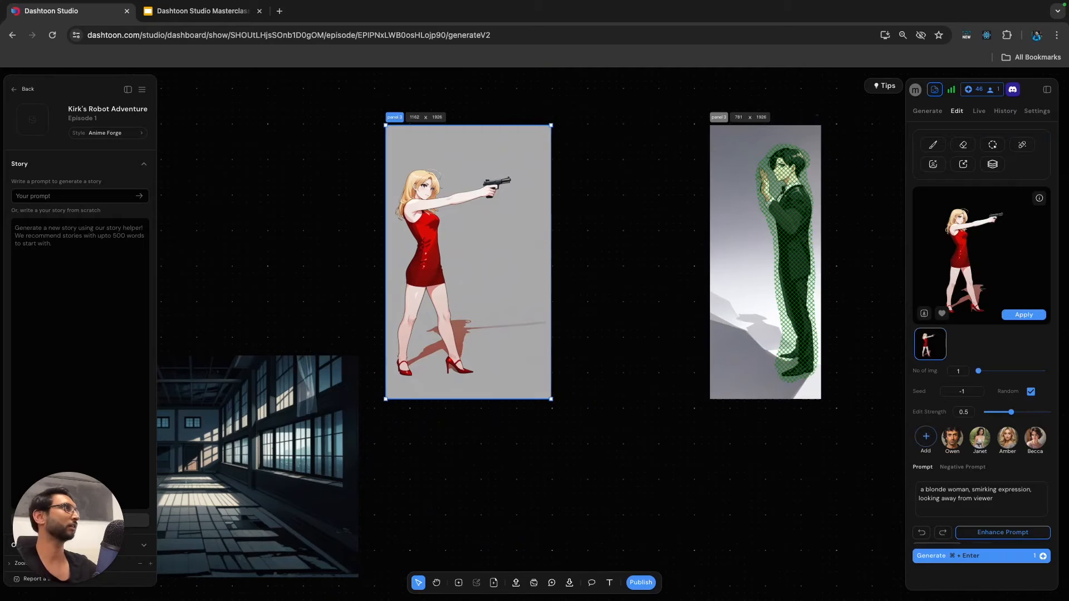
left_click(934, 145)
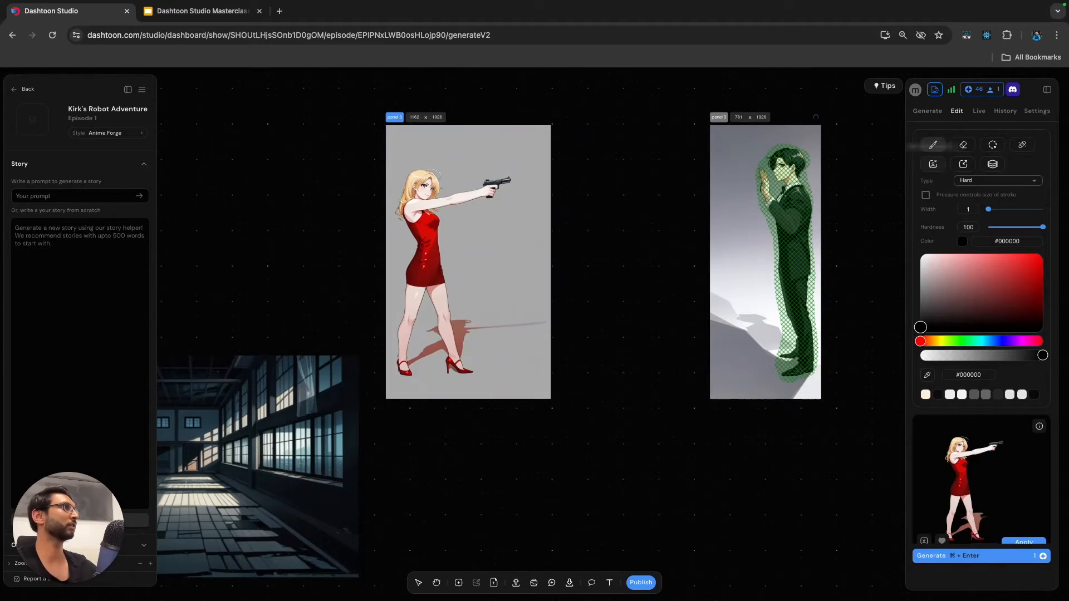
left_click(927, 375)
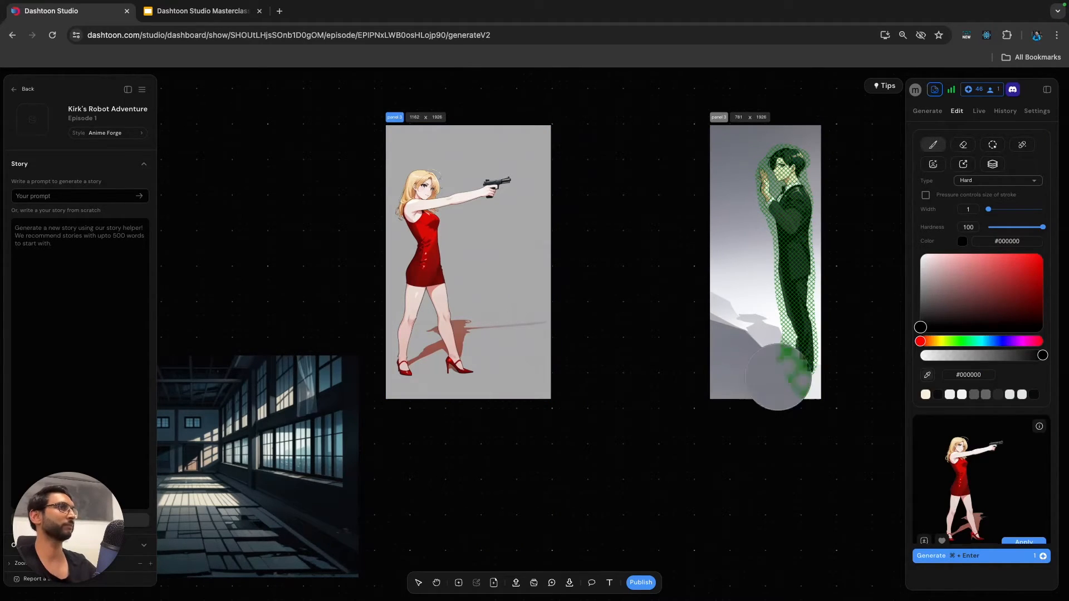
left_click(483, 344)
left_click_drag(989, 210, 1001, 209)
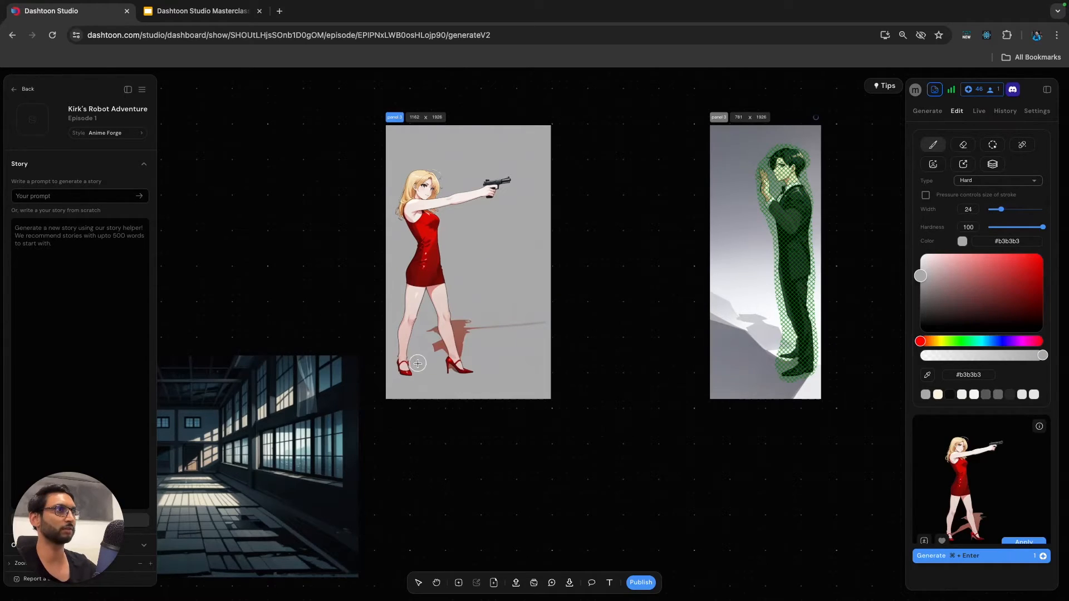
mouse_move(431, 355)
left_mouse_down()
mouse_move(428, 328)
mouse_move(433, 346)
mouse_move(470, 336)
left_mouse_up()
scroll(469, 334, "up", 5)
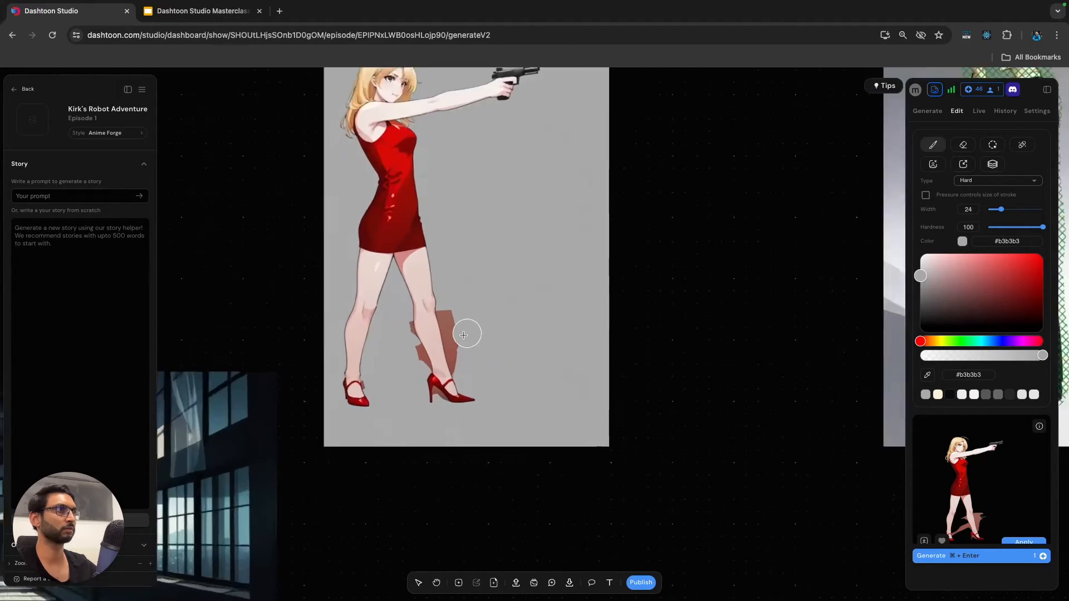
Reduce the brush width to 5 and paint out the remaining shadow around the woman's legs and shoes.
key("bracketleft")
key("bracketleft")
key("bracketleft")
key("bracketleft")
key("bracketleft")
key("bracketleft")
key("bracketleft")
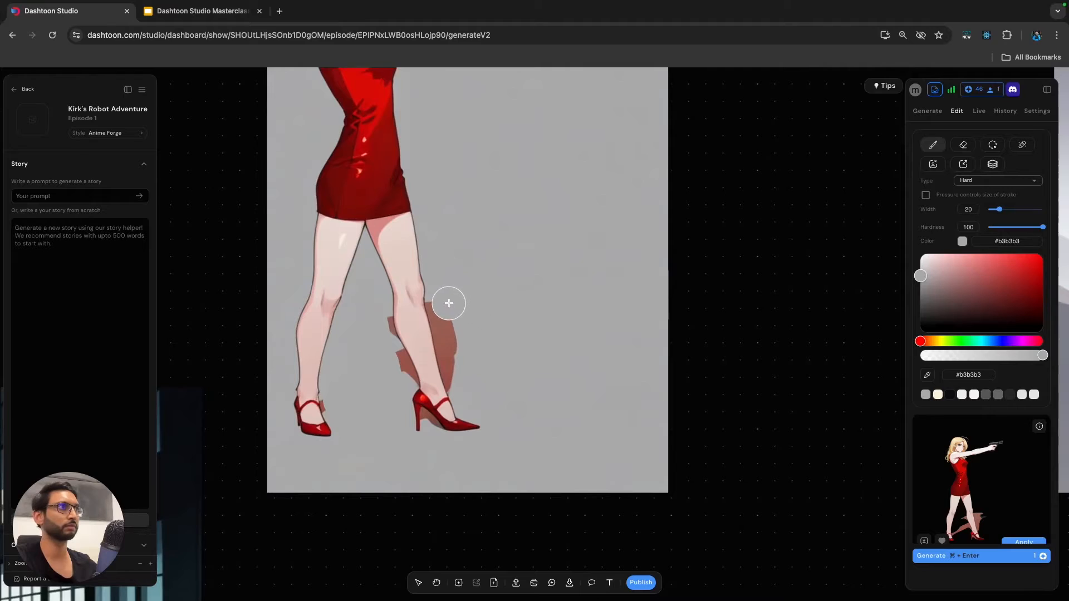
key("bracketleft")
key("bracketleft")
key("bracketleft")
key("bracketleft")
key("bracketleft")
key("bracketleft")
key("bracketleft")
key("bracketleft")
key("bracketleft")
key("bracketleft")
key("bracketleft")
key("bracketleft")
left_click_drag(436, 304, 433, 299)
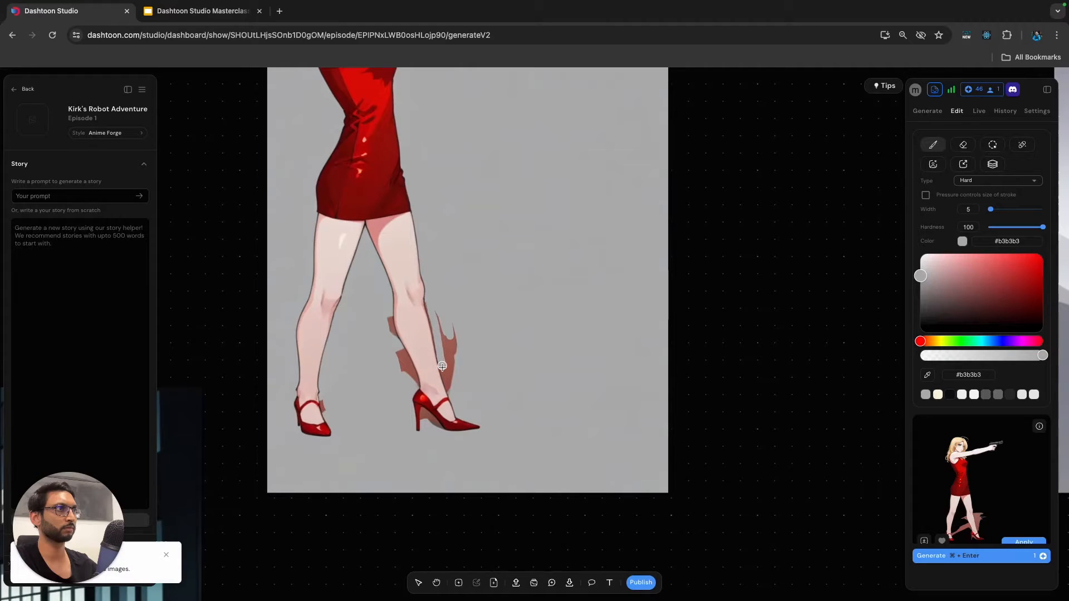
mouse_move(446, 381)
left_mouse_down()
mouse_move(435, 306)
mouse_move(461, 338)
mouse_move(455, 356)
mouse_move(445, 333)
left_mouse_up()
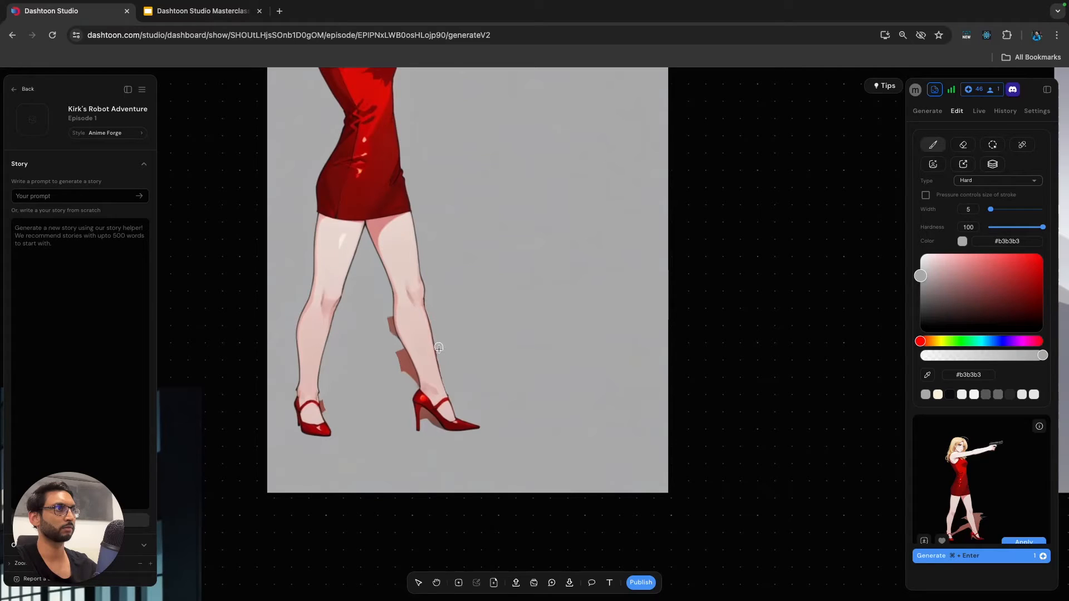
left_click_drag(379, 319, 389, 331)
mouse_move(403, 354)
left_mouse_down()
mouse_move(415, 385)
mouse_move(401, 359)
left_mouse_up()
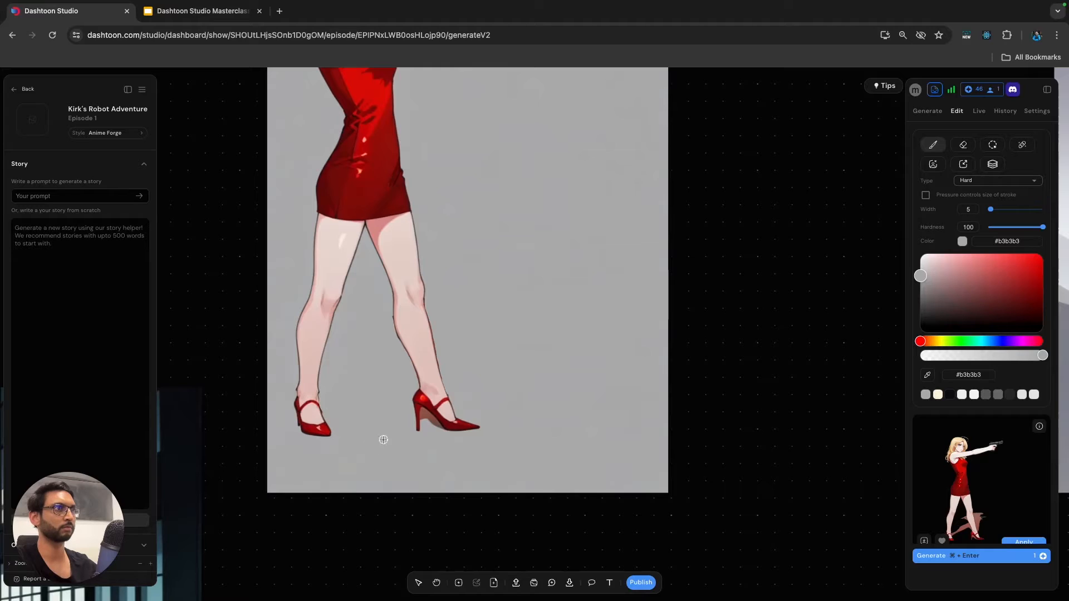
Remove the background of the retouched blonde woman's image and apply the result.
scroll(382, 405, "down", 5)
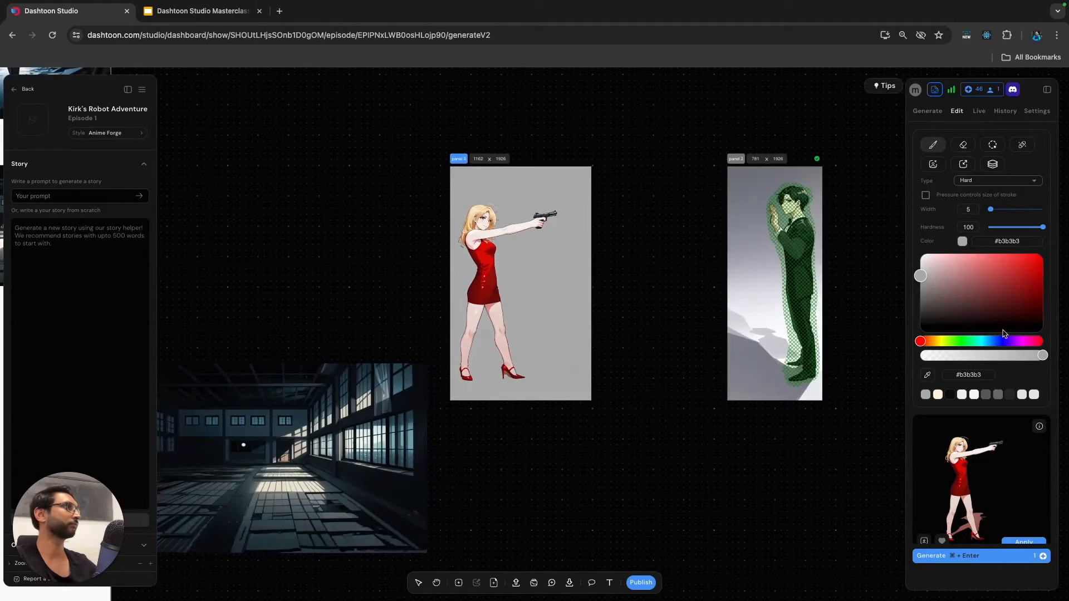
left_click(933, 165)
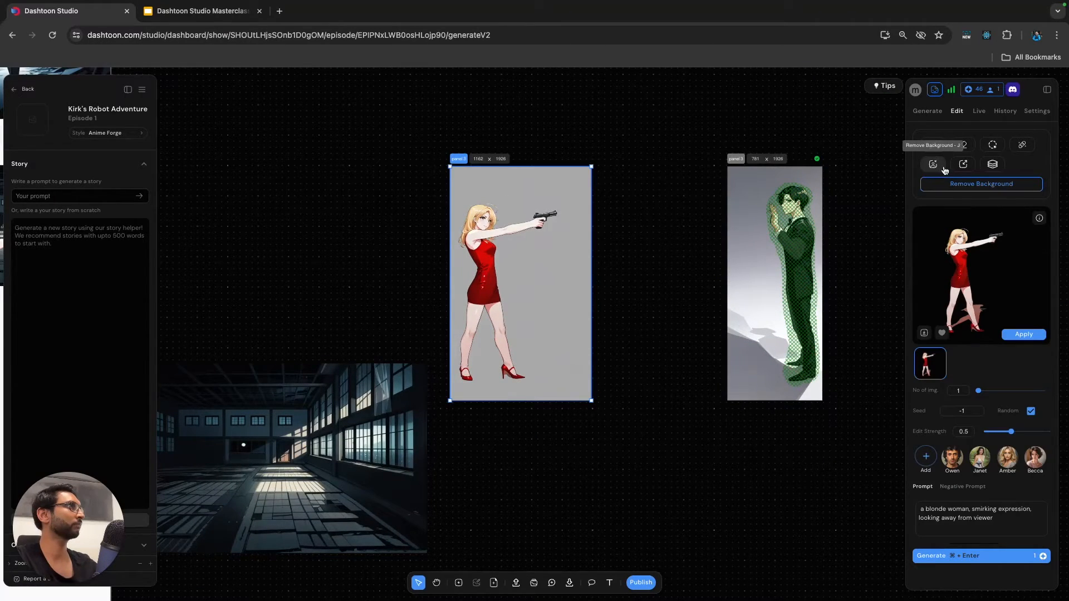
left_click(974, 188)
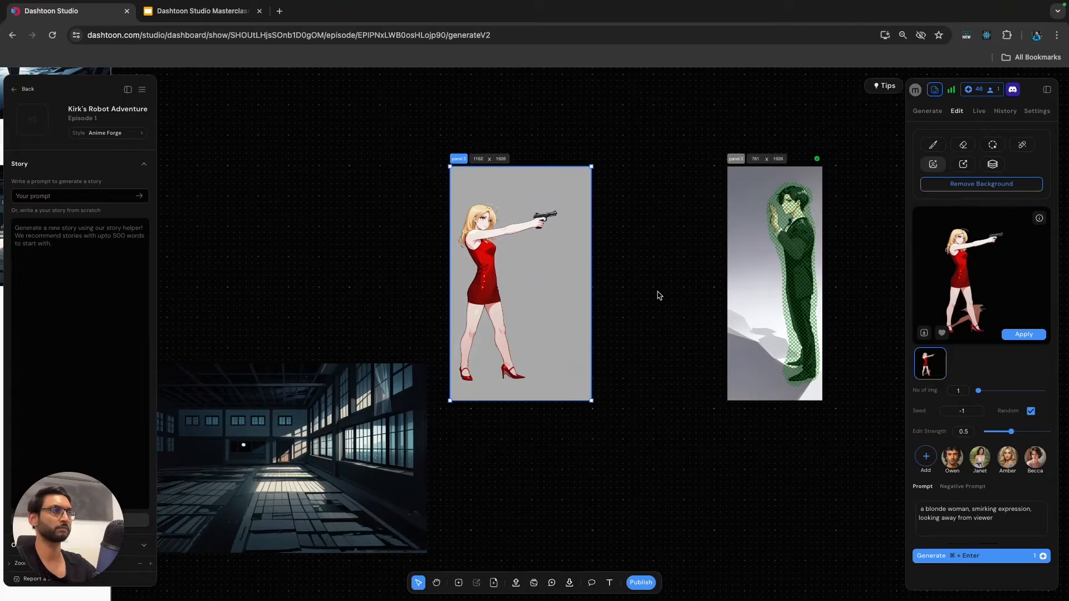
left_click(1012, 335)
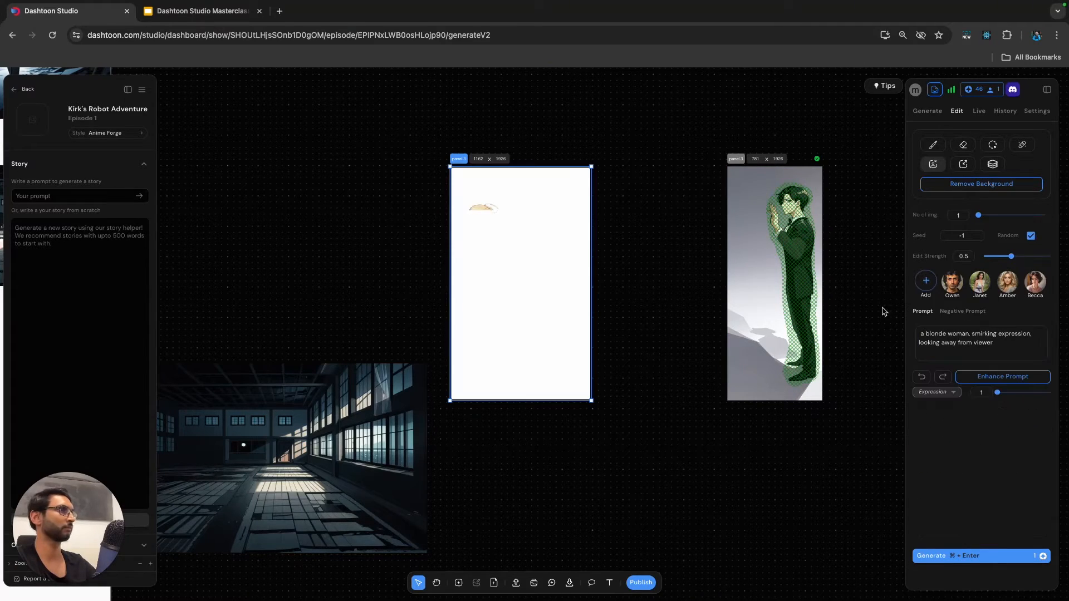
Apply the inpainted result to the image of the man in the tuxedo.
scroll(671, 314, "left", 2)
scroll(668, 318, "down", 2)
left_click(754, 192)
scroll(994, 208, "up", 5)
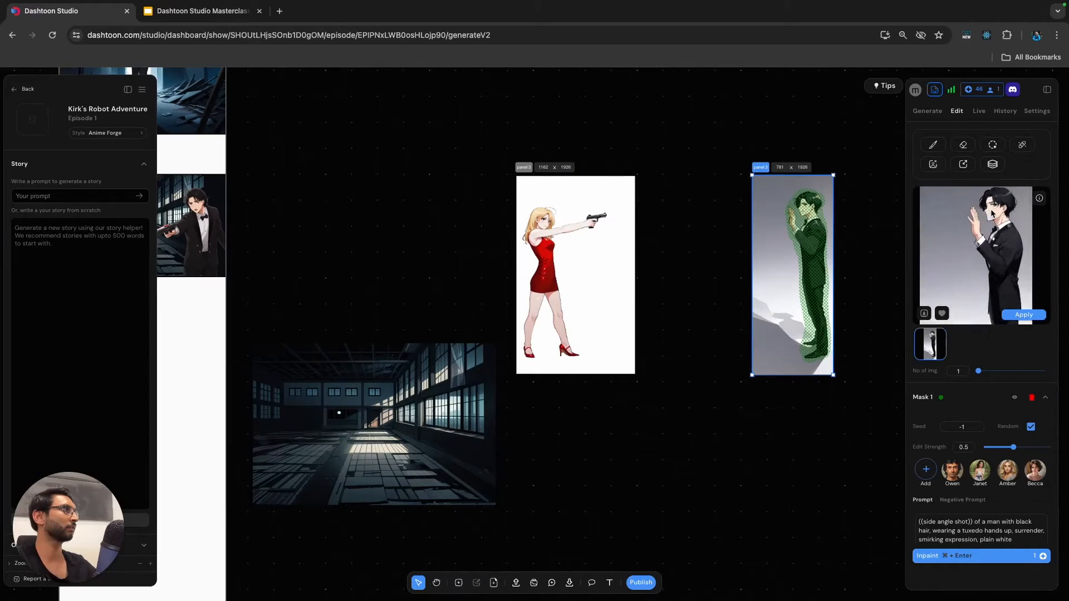
left_click(1016, 315)
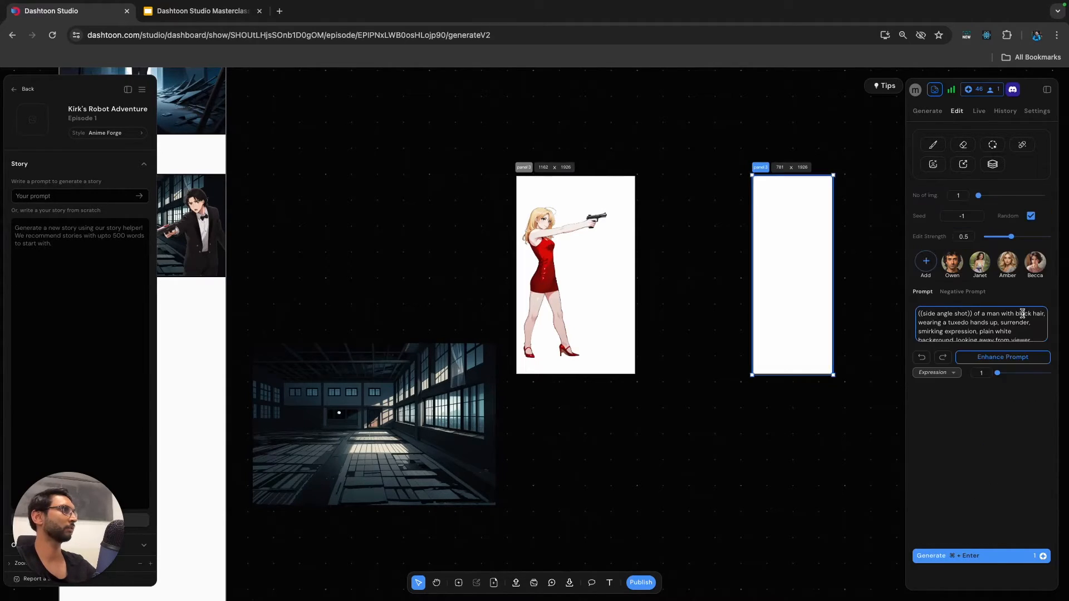
Segment the man's image, select every segment of his figure from hair to shoes, and extract them as a separate cutout.
scroll(724, 238, "down", 3)
left_click(707, 238)
left_click(761, 186)
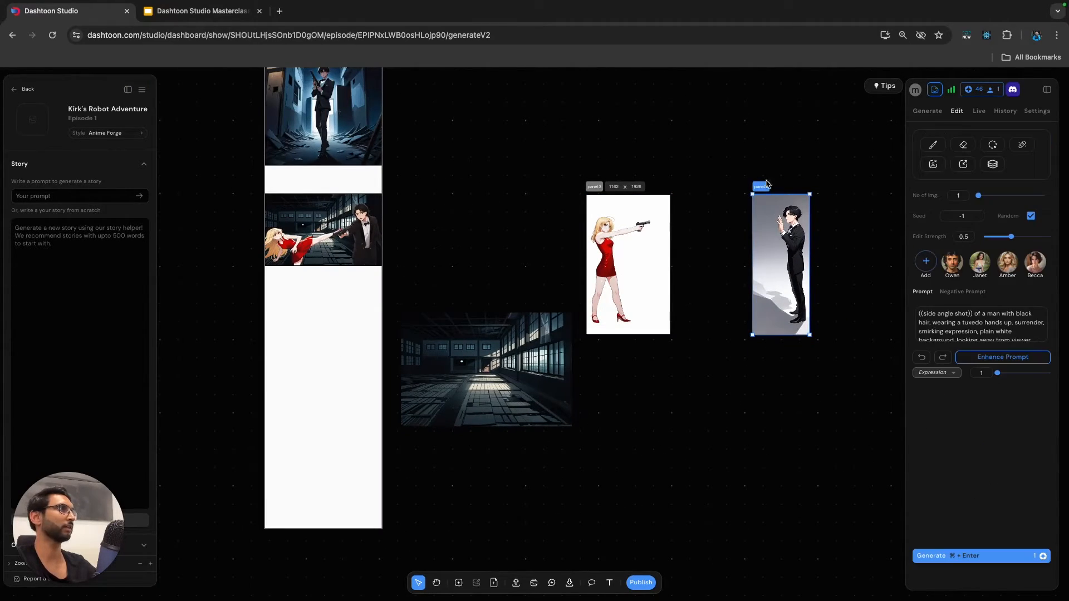
scroll(787, 267, "right", 2)
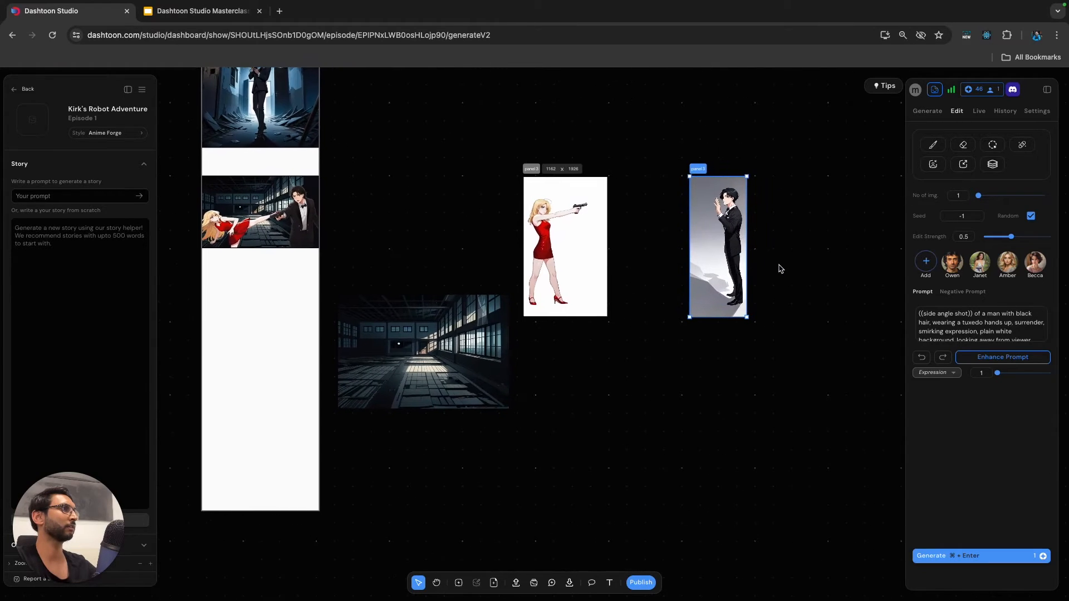
left_click(992, 166)
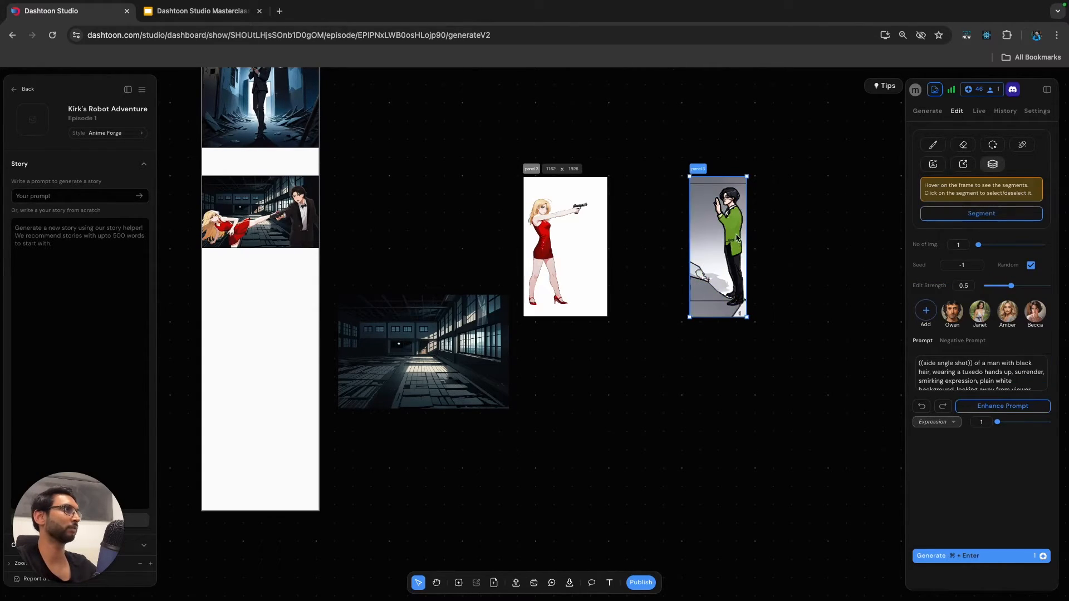
scroll(732, 224, "up", 6)
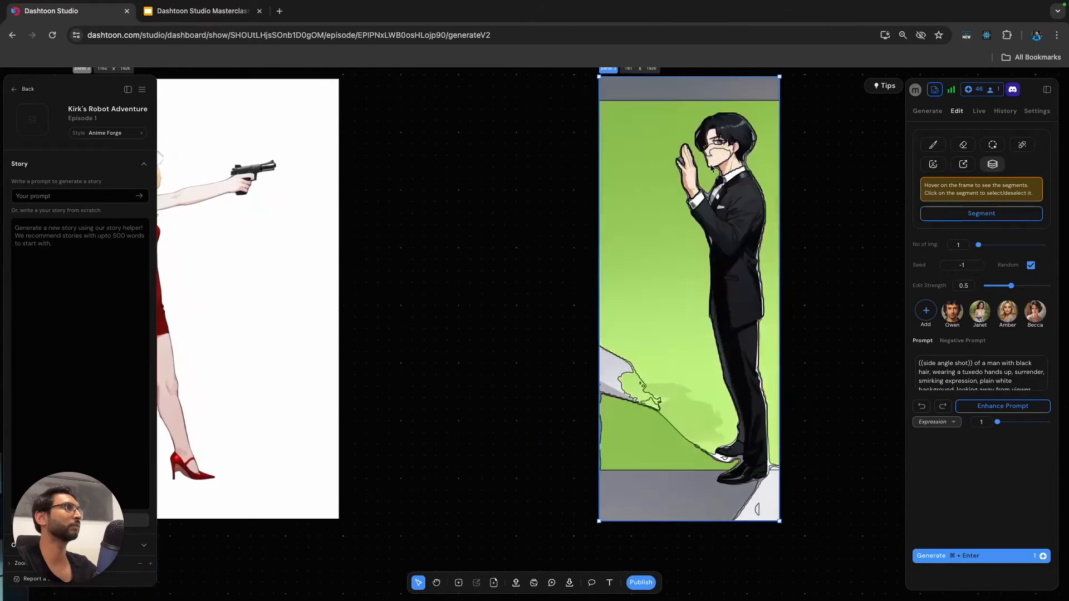
left_click(726, 127)
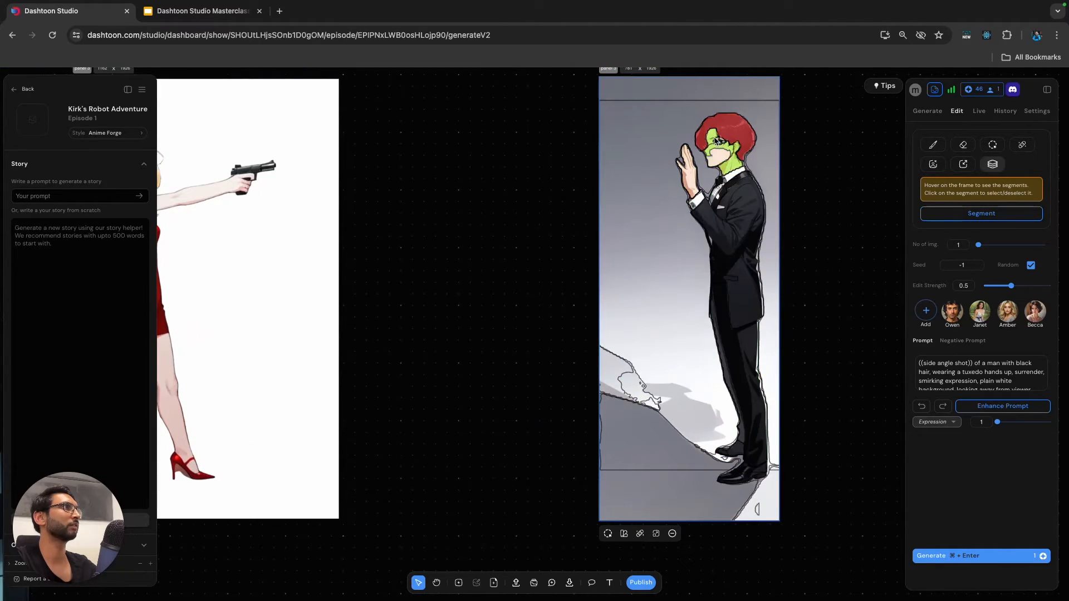
left_click(726, 157)
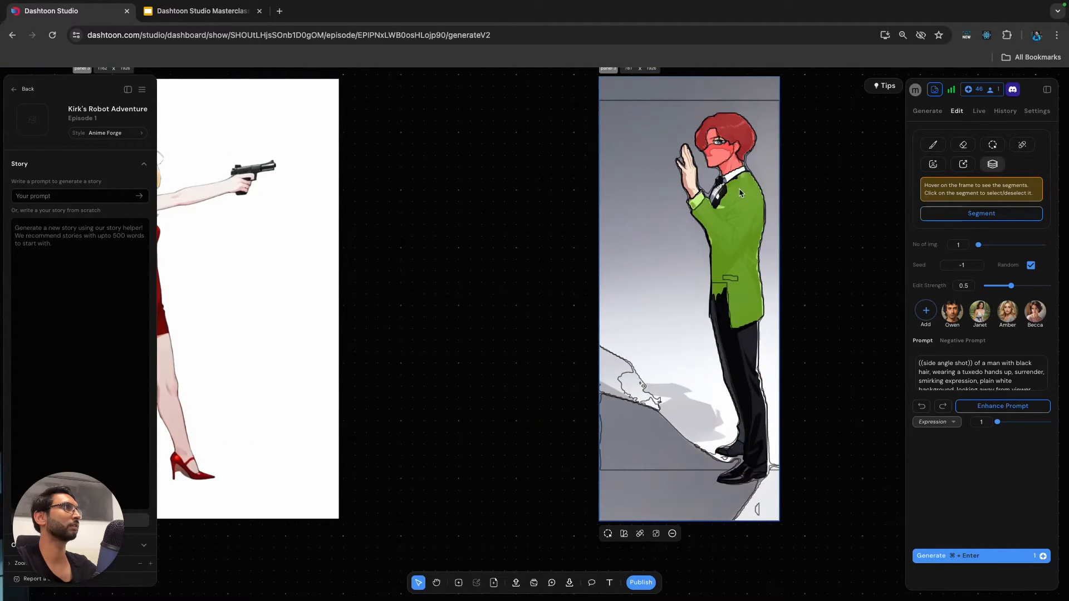
left_click(720, 139)
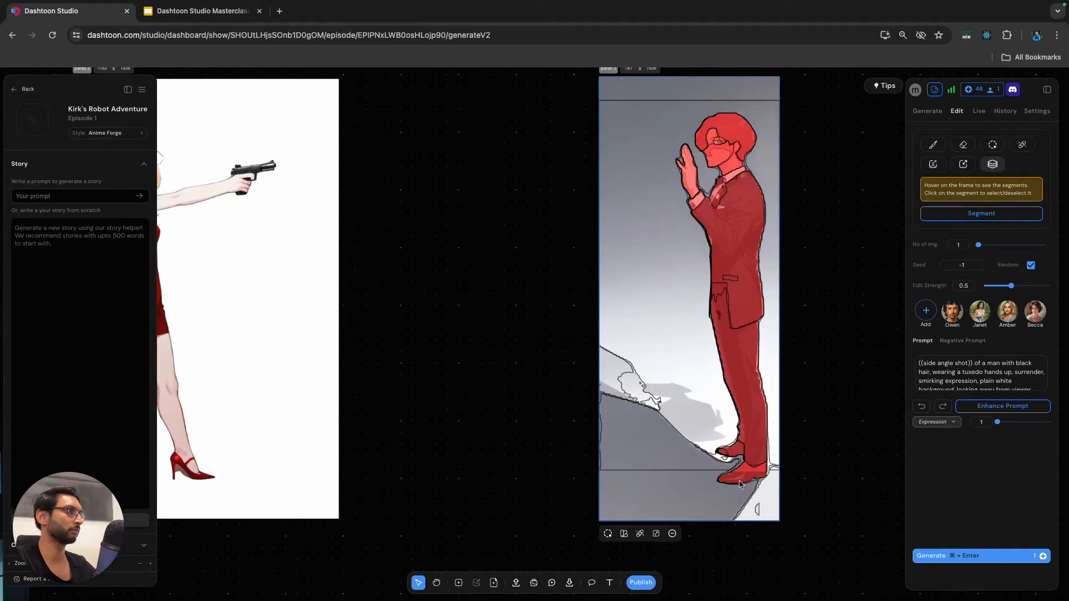
scroll(758, 459, "down", 3)
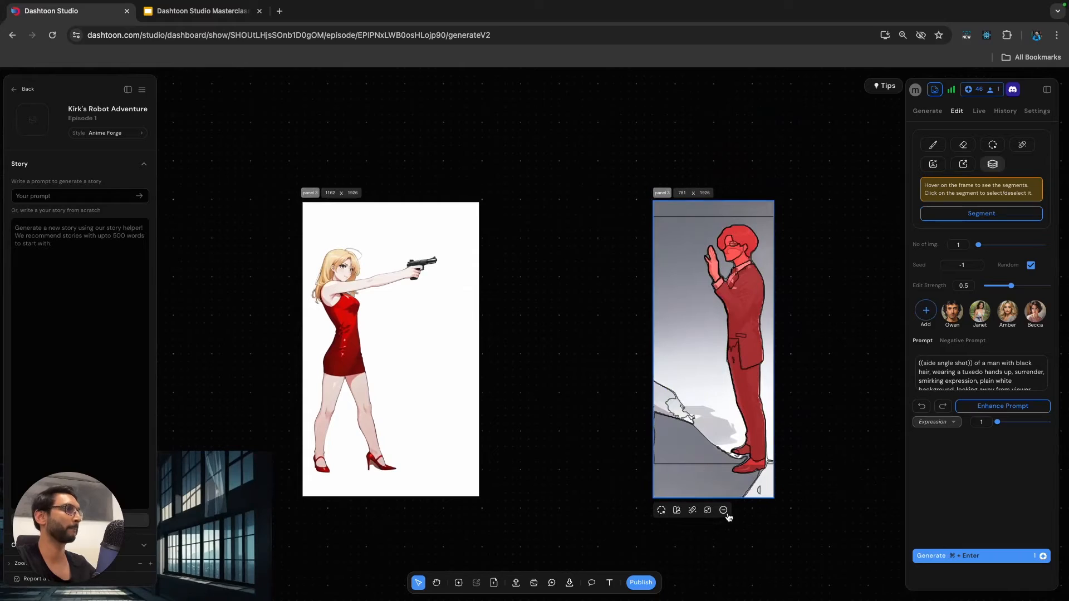
left_click(708, 510)
Try the man's segmented cutout on the warehouse background at a height of about 1440, and delete that cutout.
scroll(736, 512, "down", 3)
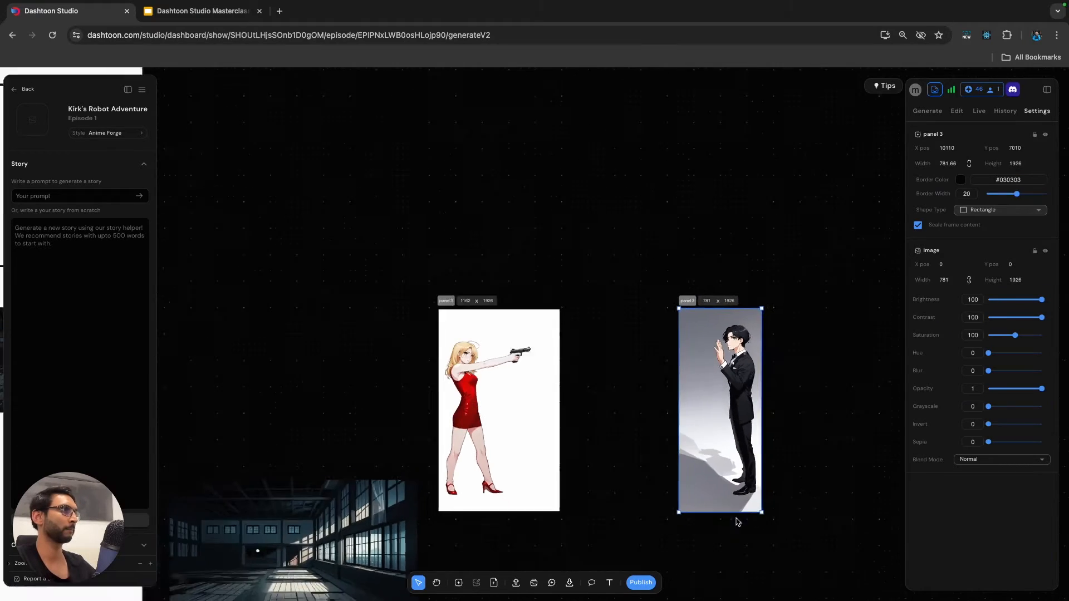
left_click_drag(739, 419, 535, 507)
scroll(640, 448, "down", 3)
scroll(563, 440, "up", 3)
left_click_drag(565, 356, 529, 413)
left_click_drag(536, 471, 513, 456)
scroll(523, 449, "up", 3)
scroll(523, 455, "up", 3)
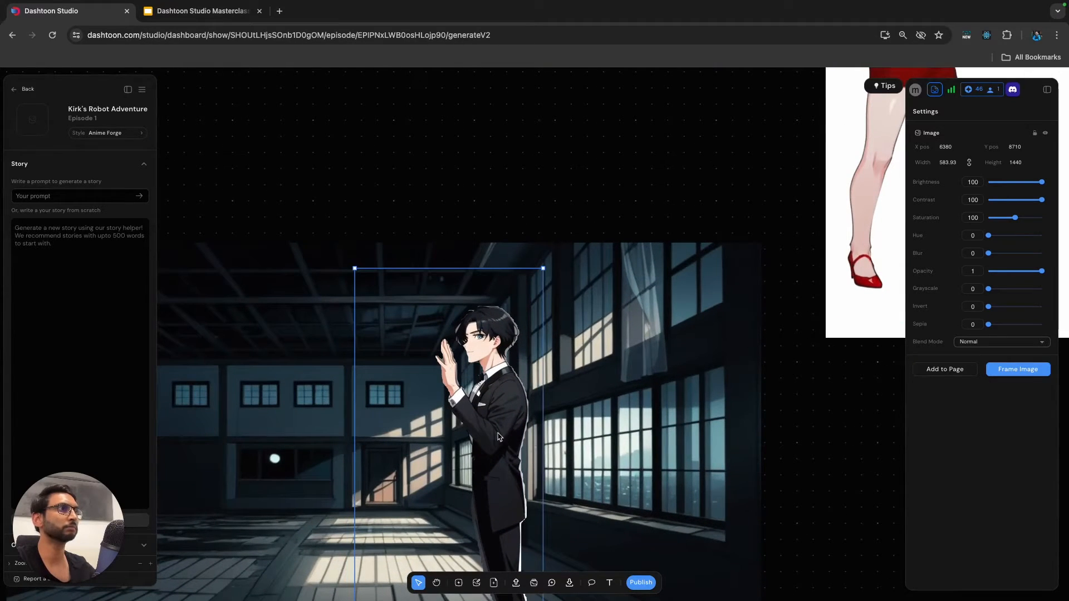
scroll(459, 369, "up", 5)
scroll(471, 376, "down", 8)
left_click_drag(493, 348, 499, 113)
key("Delete")
Remove the background of the man's framed image with the background removal tool and apply the result.
scroll(535, 280, "down", 3)
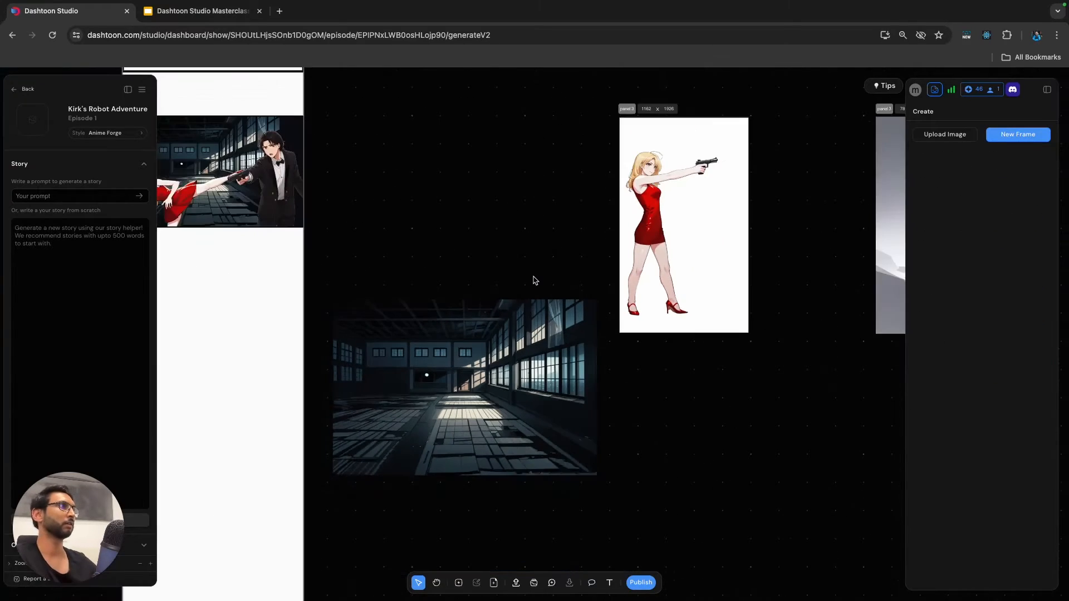
scroll(536, 280, "right", 6)
left_click(521, 126)
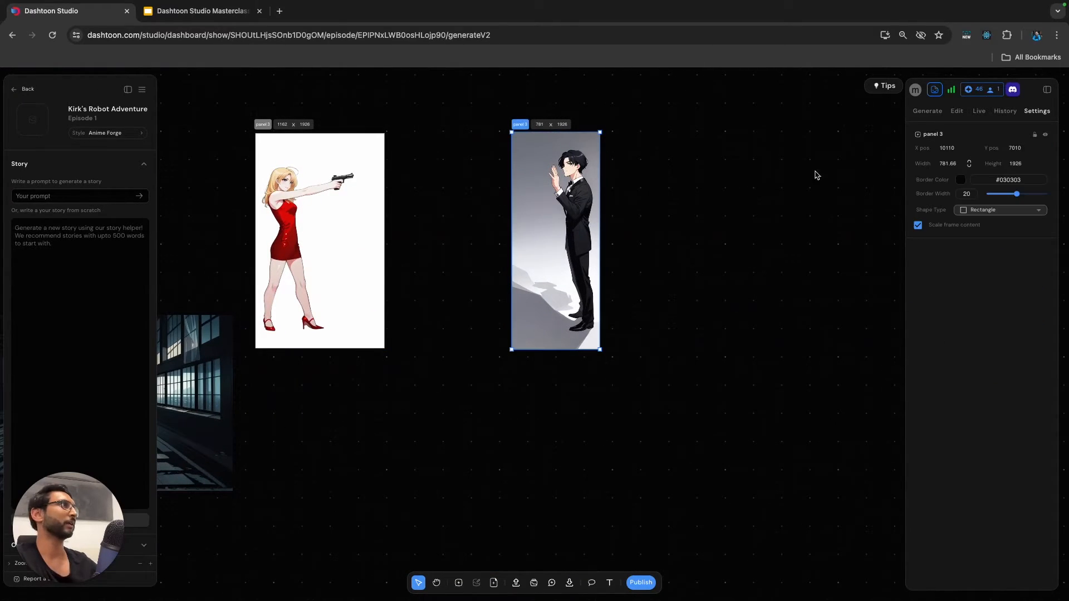
left_click(957, 113)
left_click(936, 166)
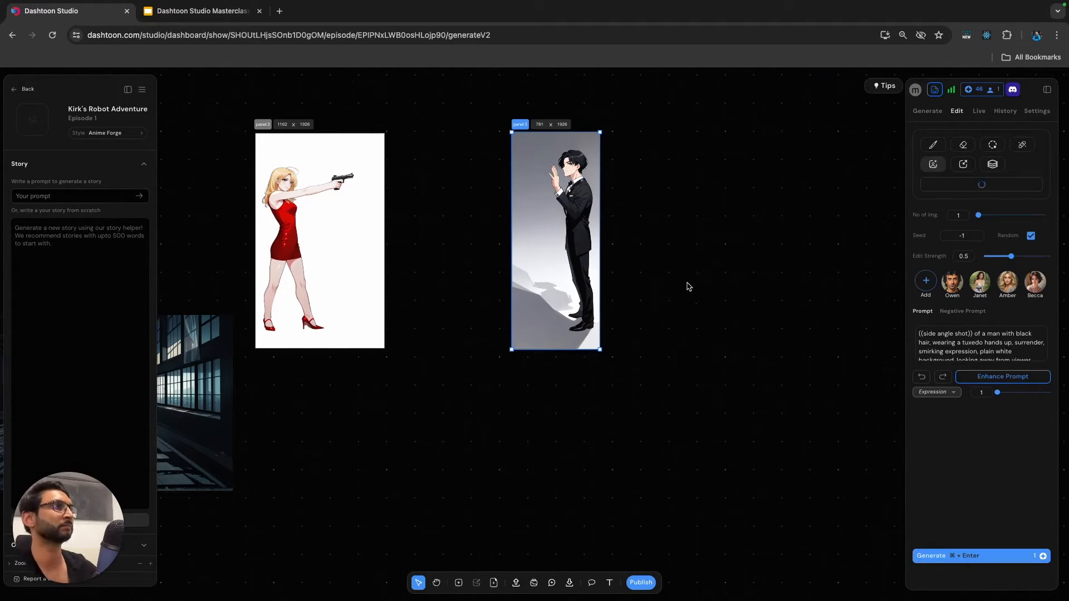
left_click(1023, 333)
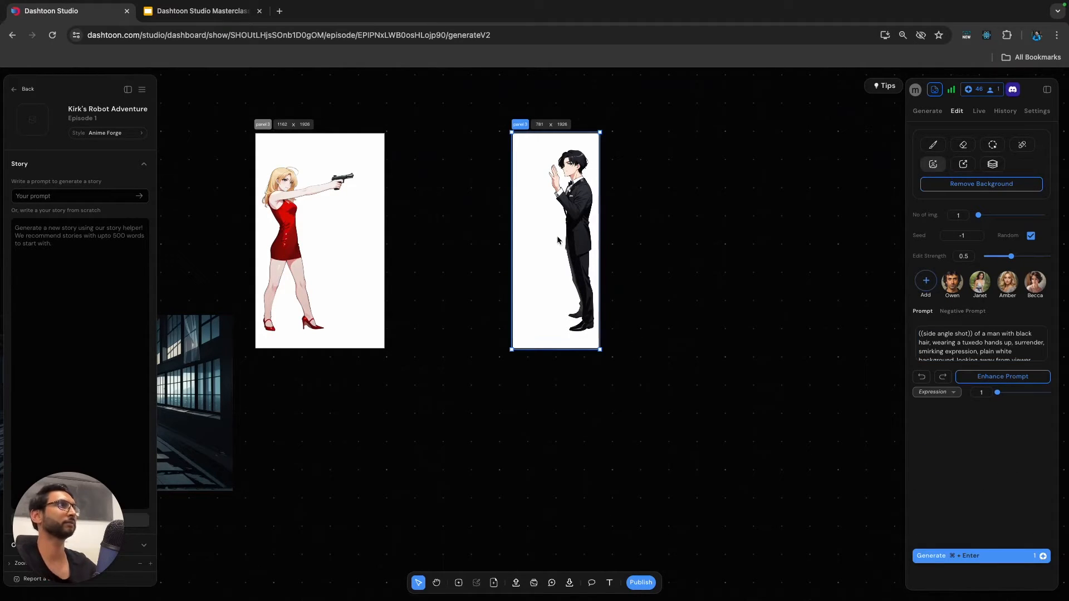
Move the man's cutout out of its frame onto the middle of the warehouse background and scale it down.
left_click_drag(560, 240, 361, 447)
scroll(399, 434, "left", 2)
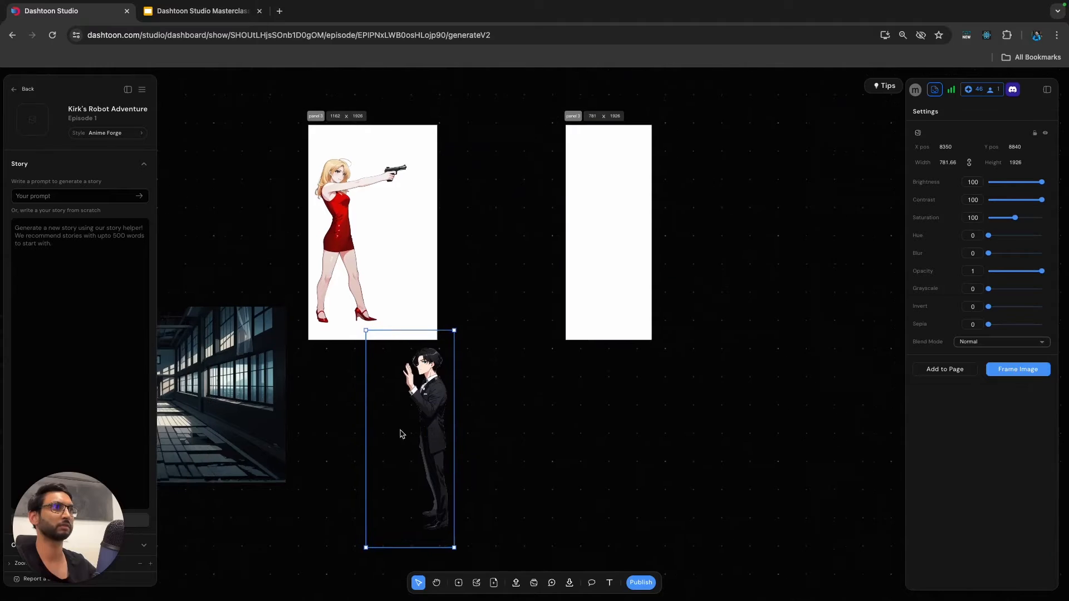
scroll(399, 435, "left", 3)
left_click_drag(490, 424, 250, 357)
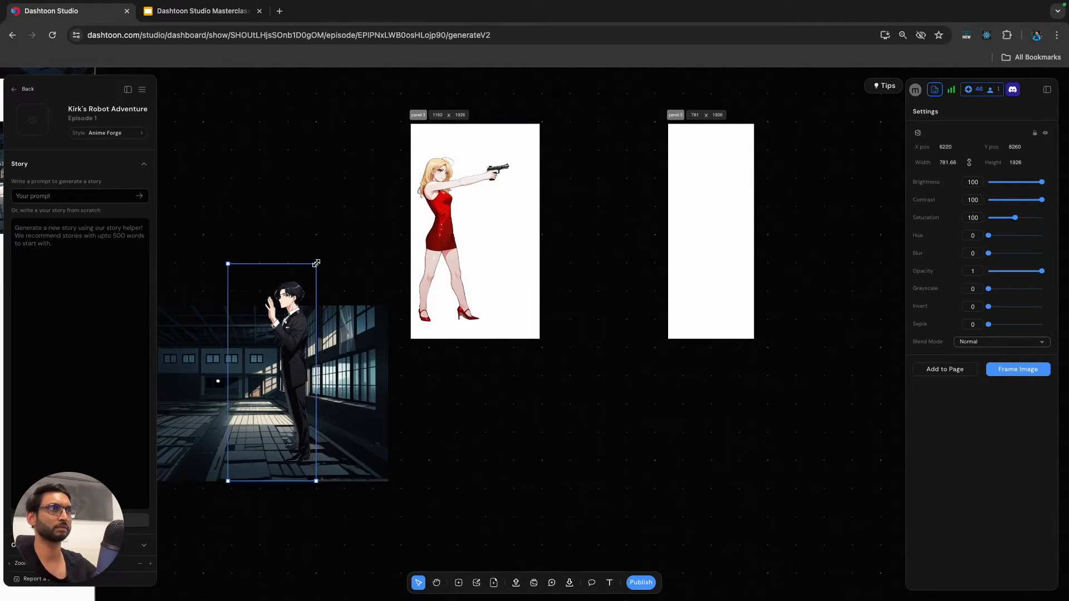
left_click_drag(317, 264, 285, 339)
left_click_drag(273, 383, 276, 366)
Move the blonde woman's cutout out of its frame onto the warehouse background, left of the man with her gun towards him.
left_click(451, 242)
left_click_drag(447, 247, 419, 259)
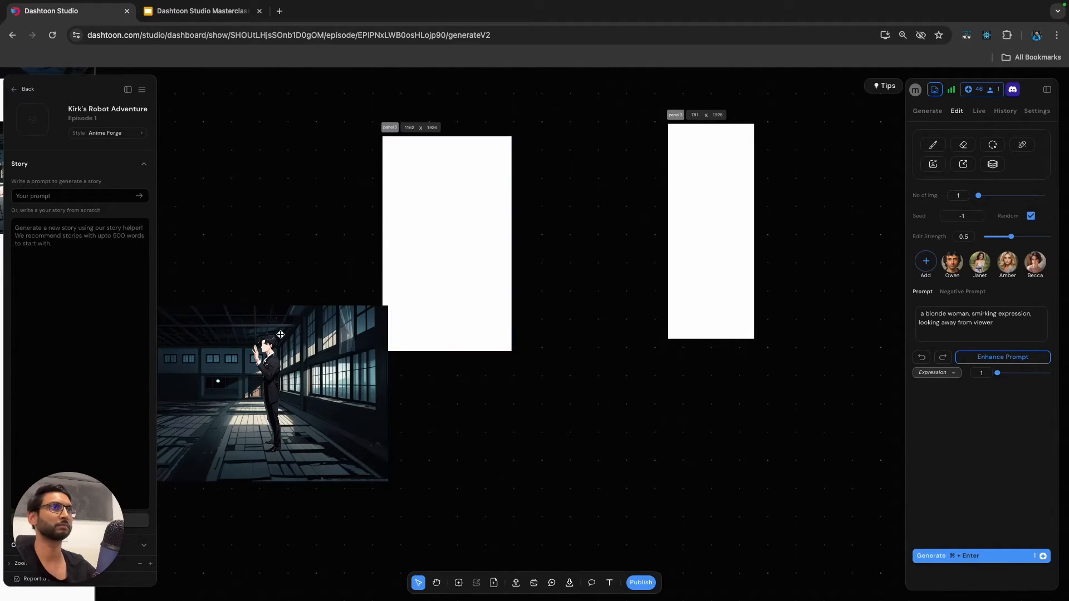
left_click_drag(281, 334, 215, 381)
scroll(236, 386, "left", 2)
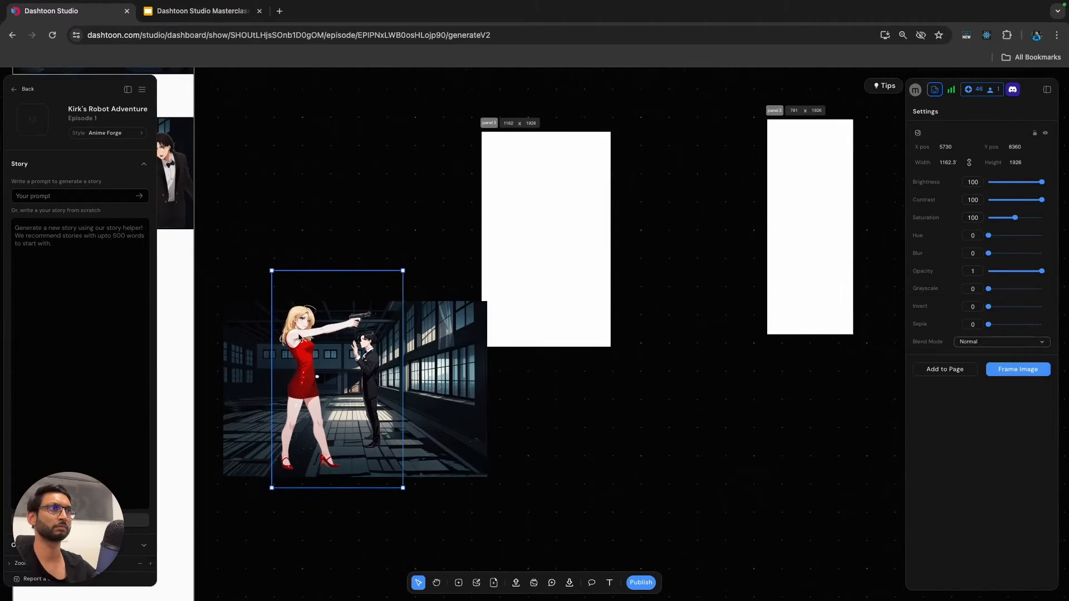
Scale the blonde woman's cutout down to about 600 wide by 994 high and place it on the left side of the warehouse floor.
scroll(300, 338, "down", 2)
left_click_drag(387, 277, 340, 339)
mouse_move(291, 399)
left_mouse_down()
mouse_move(286, 373)
mouse_move(284, 387)
left_mouse_up()
scroll(287, 375, "up", 4)
scroll(298, 378, "down", 2)
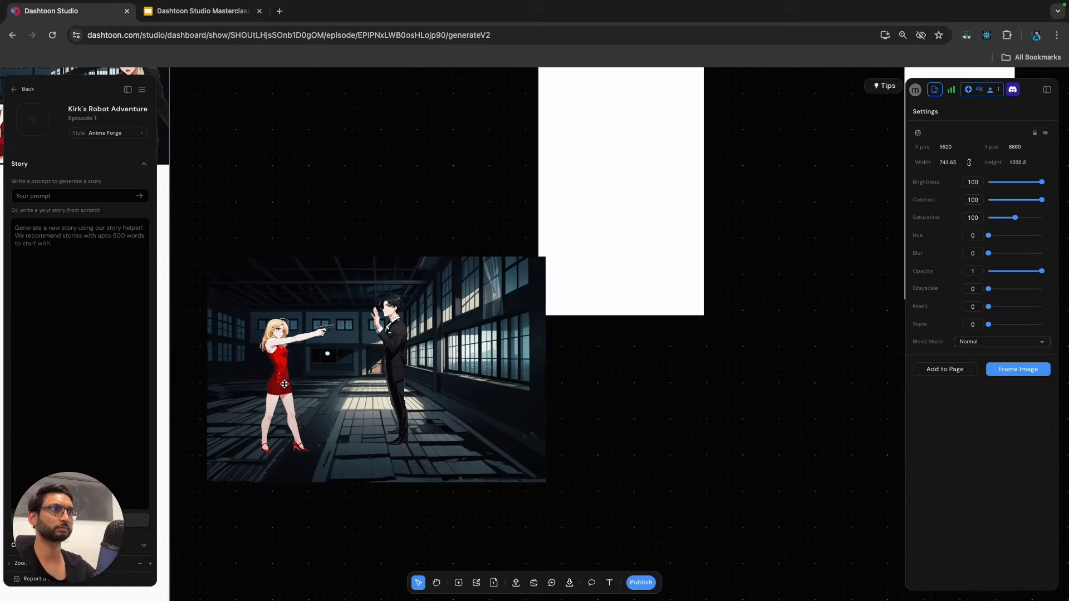
left_click_drag(360, 290, 331, 327)
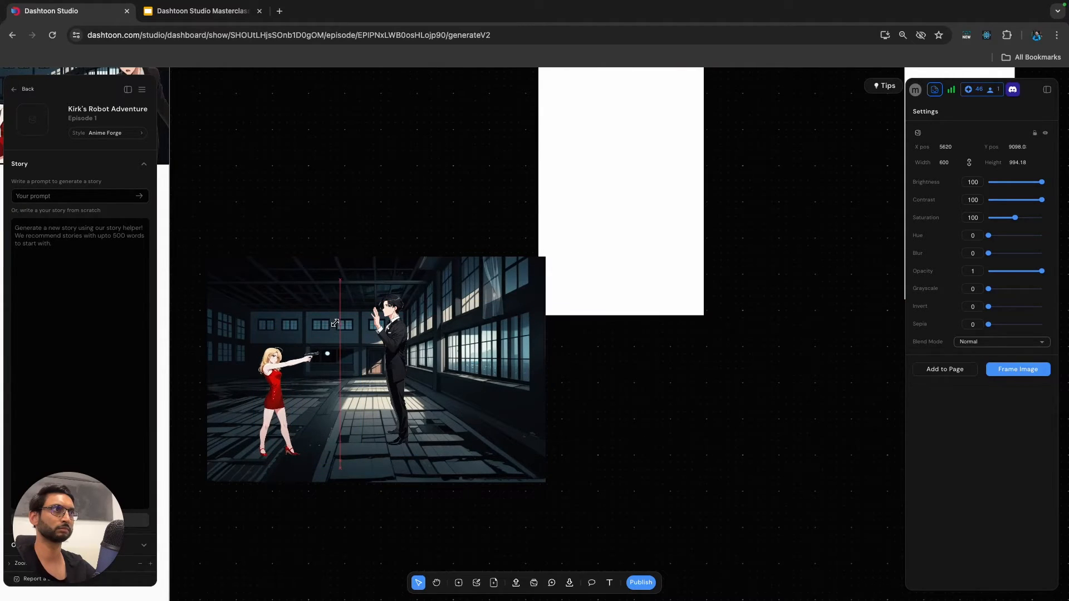
Scale the man's cutout down to about 1026 high and the woman's to about 932, and move the man further away from her gun.
left_click(410, 292)
left_click_drag(414, 281, 399, 318)
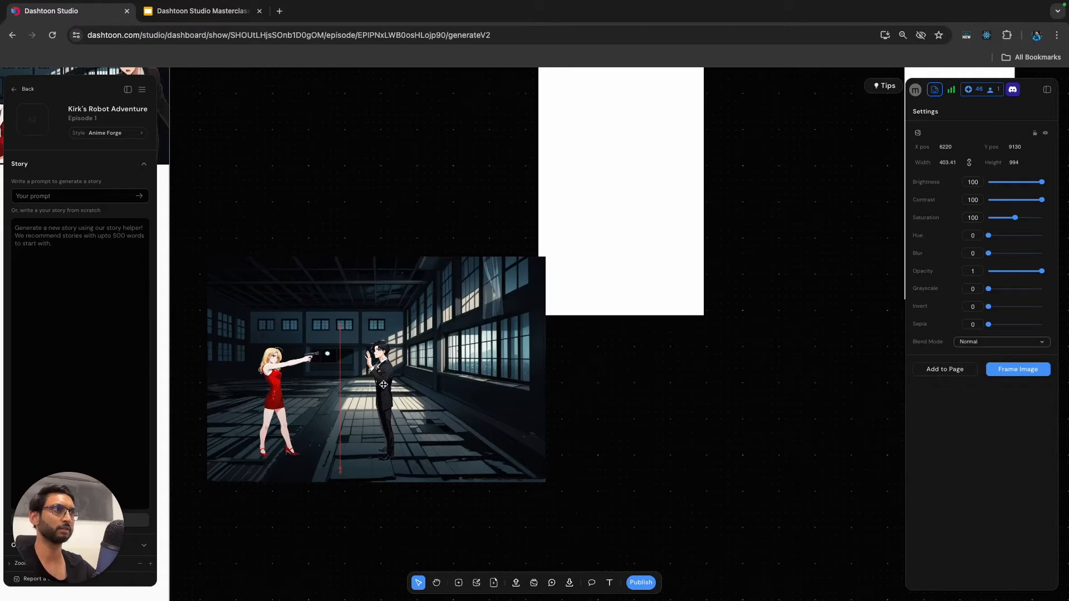
left_click_drag(399, 330, 335, 333)
left_click(290, 387)
left_click_drag(387, 383, 401, 385)
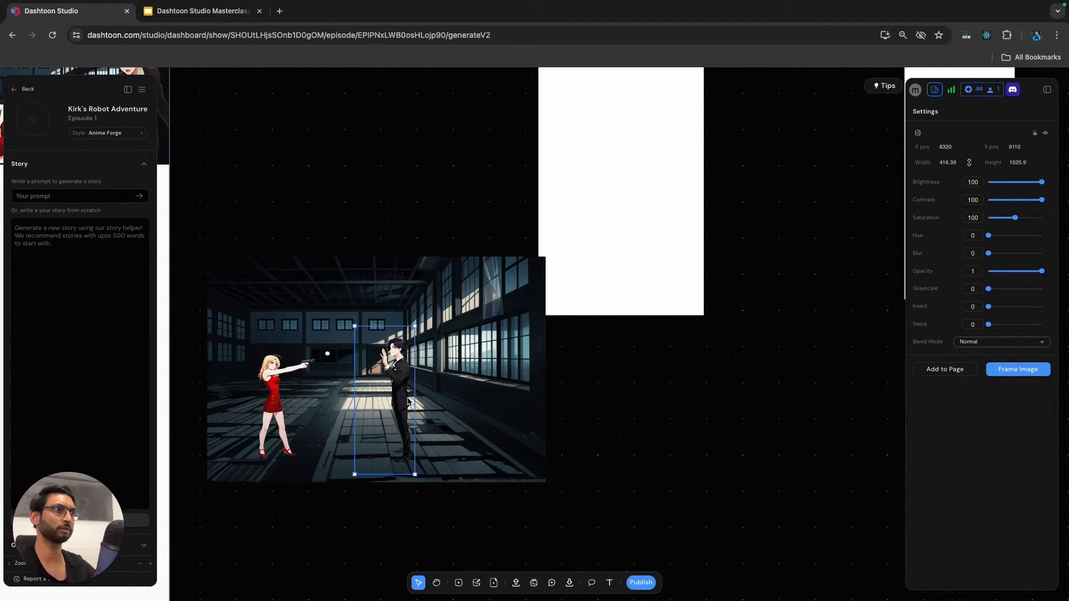
left_click(646, 393)
scroll(613, 374, "down", 3)
left_click_drag(479, 373, 484, 373)
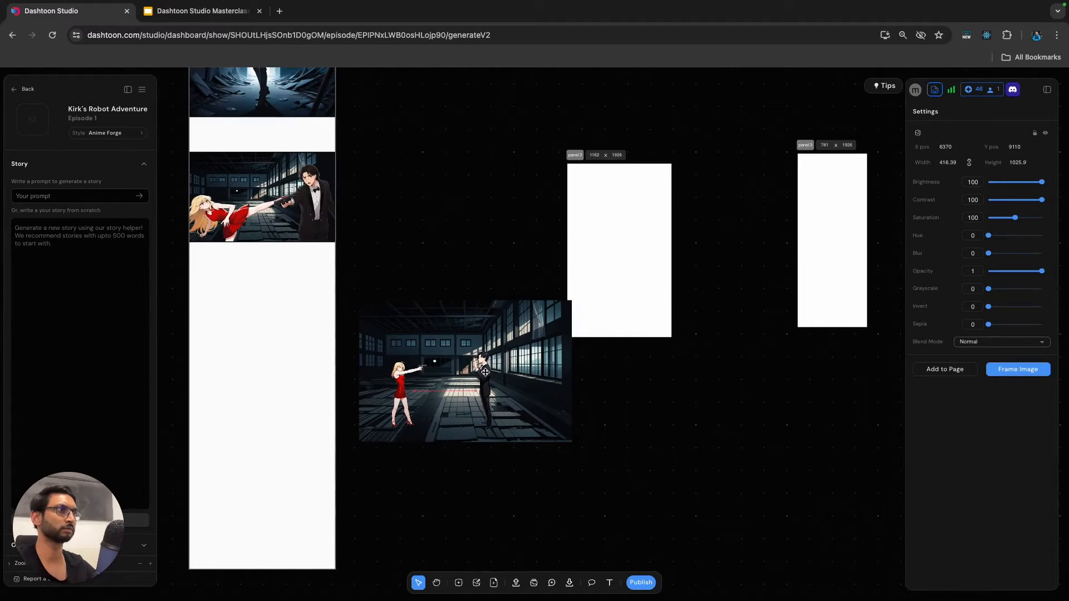
Crop the right side of the warehouse background to a width of about 1624, just past the man.
left_click(646, 406)
scroll(629, 402, "left", 2)
scroll(629, 402, "up", 1)
left_click(495, 344)
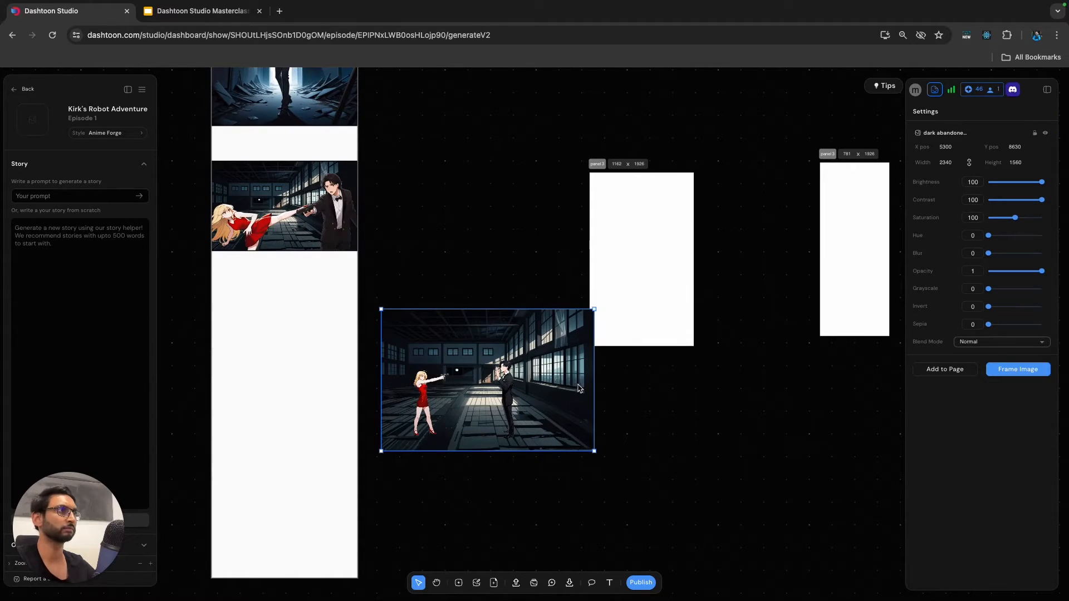
left_click_drag(595, 385, 528, 388)
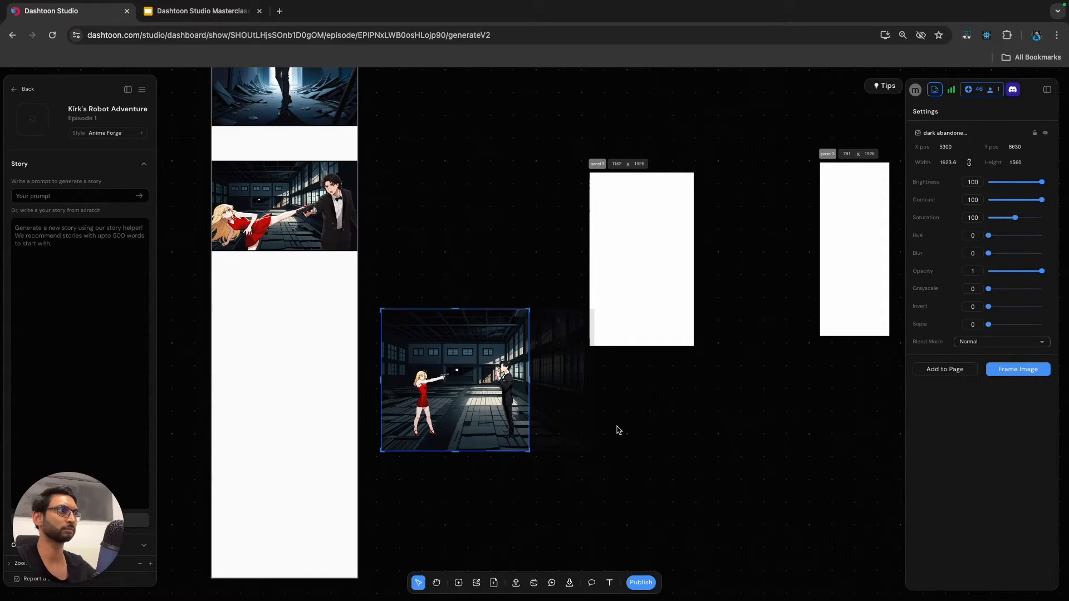
Select the woman's and the man's cutouts together and move them lower on the warehouse floor.
left_click(424, 397)
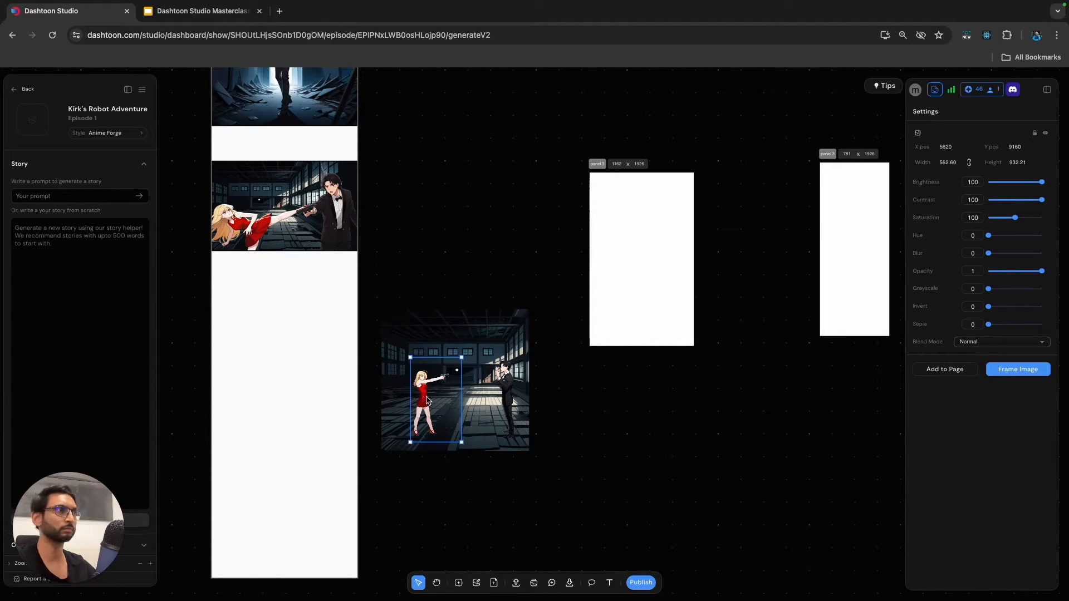
left_click(496, 384, "shift")
left_click_drag(424, 395, 424, 400)
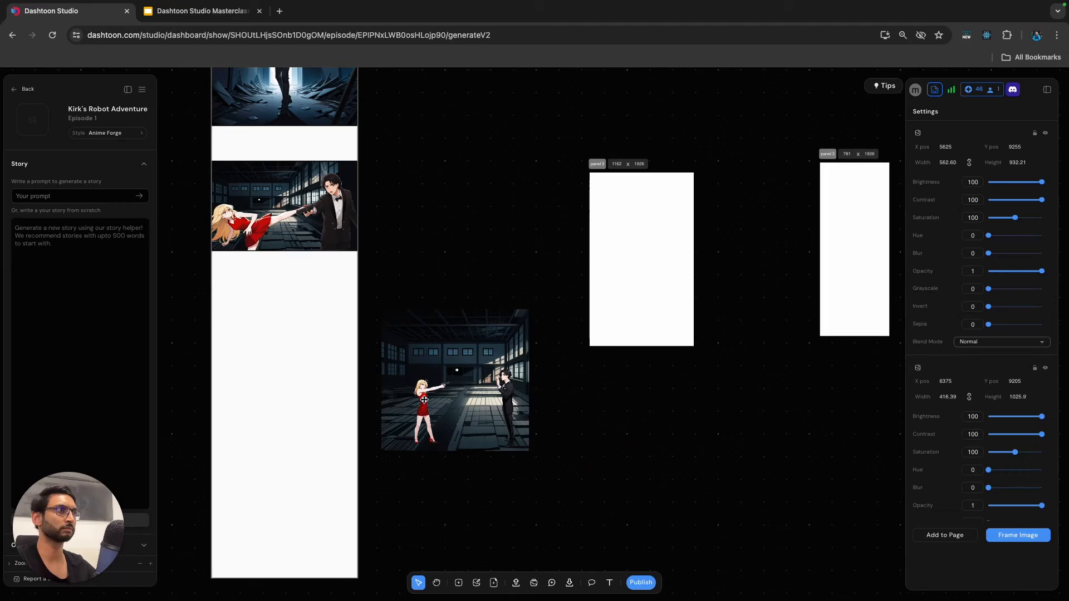
left_click(644, 405)
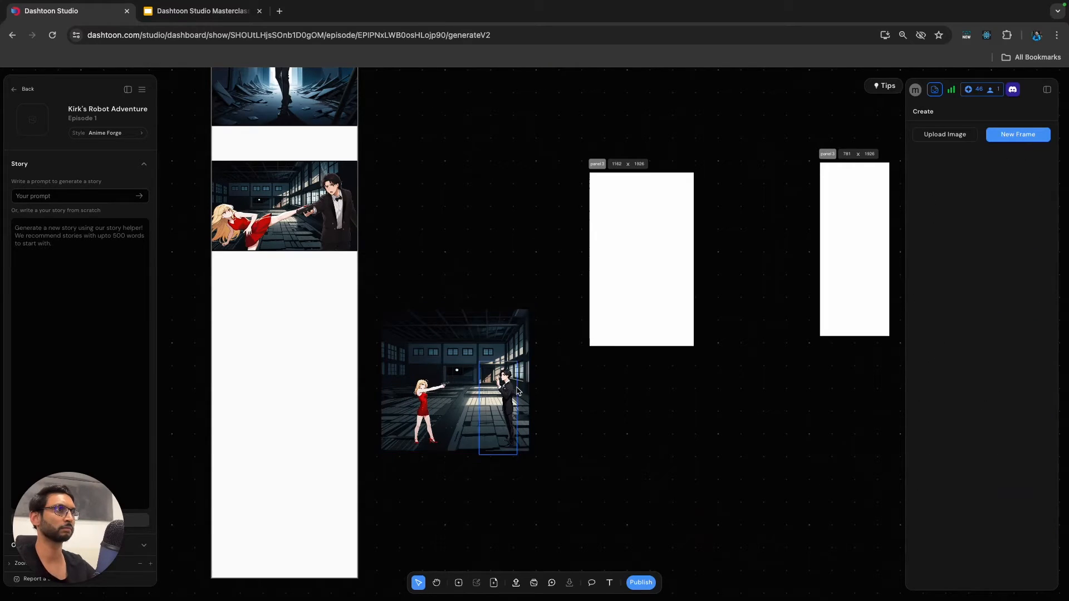
Try to turn the warehouse background into a generation frame beneath the cutouts, and undo it.
scroll(518, 393, "up", 3)
scroll(517, 390, "up", 2)
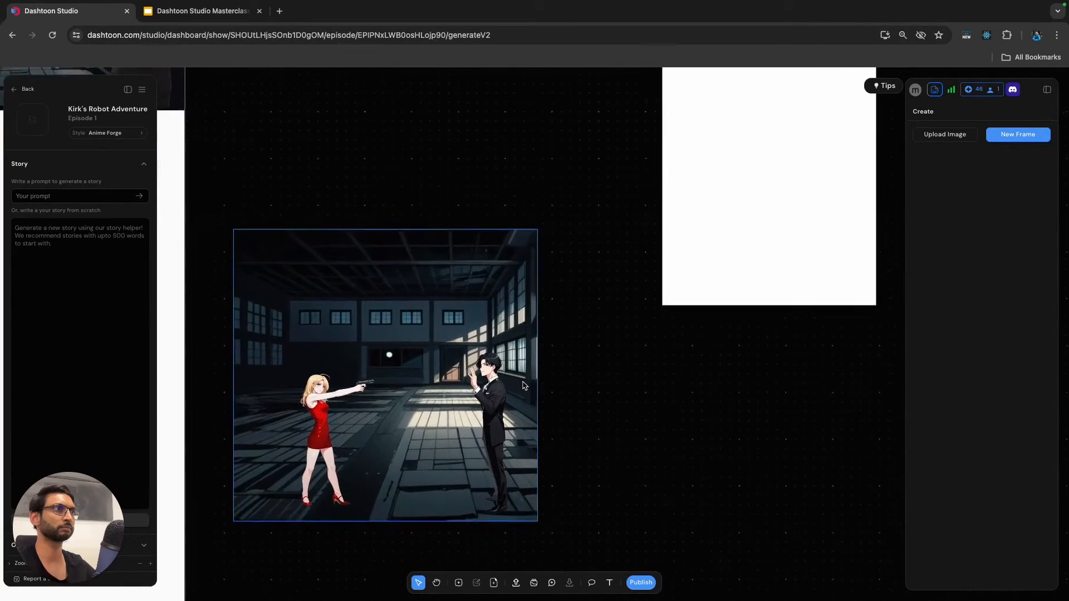
scroll(519, 382, "down", 4)
scroll(521, 369, "left", 3)
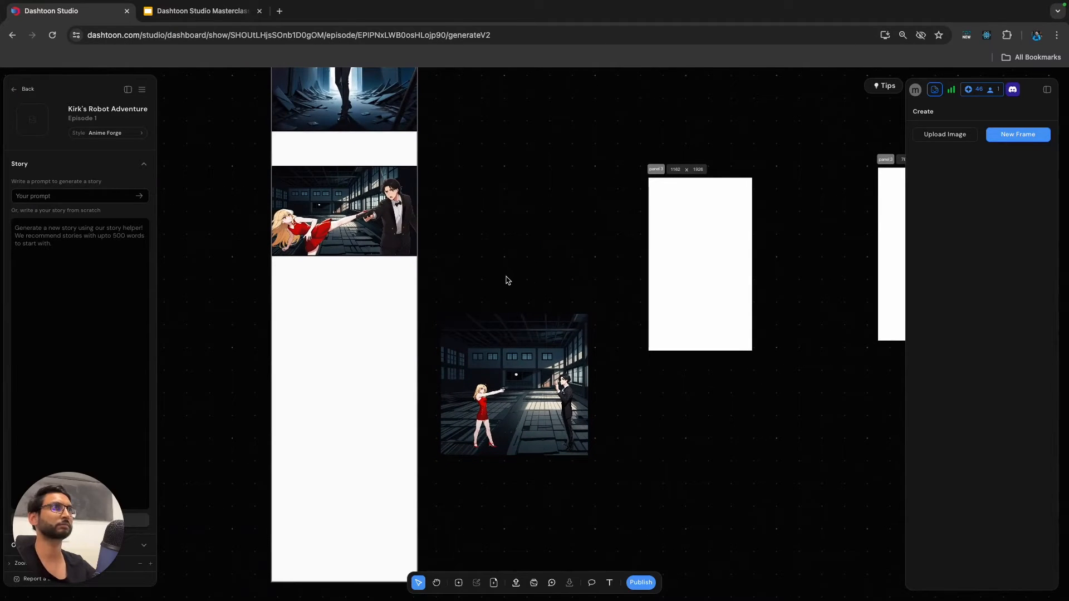
scroll(521, 320, "up", 3)
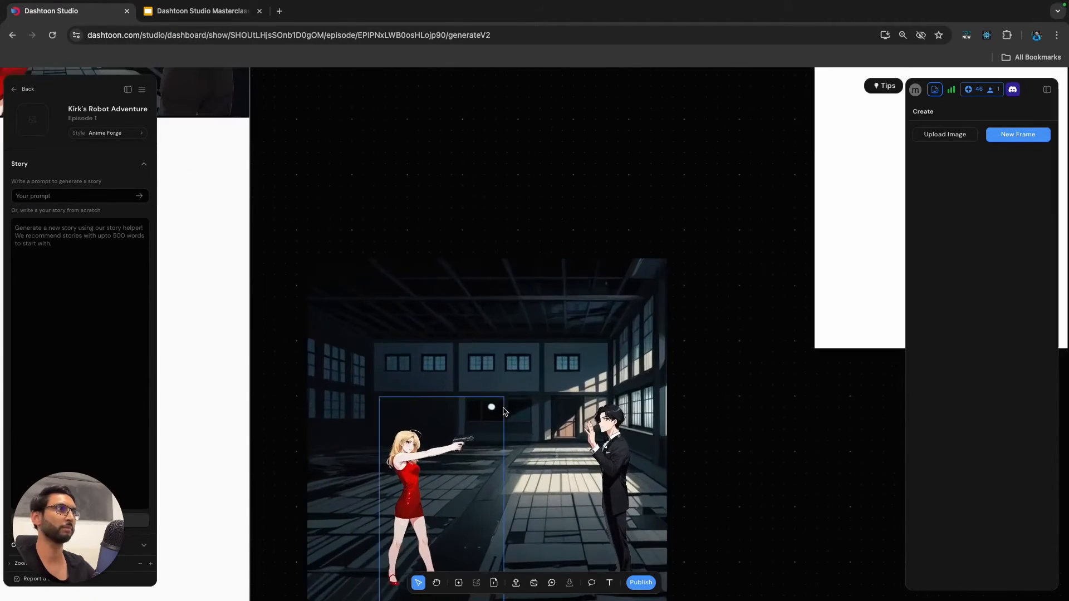
scroll(487, 374, "up", 2)
left_click(487, 374)
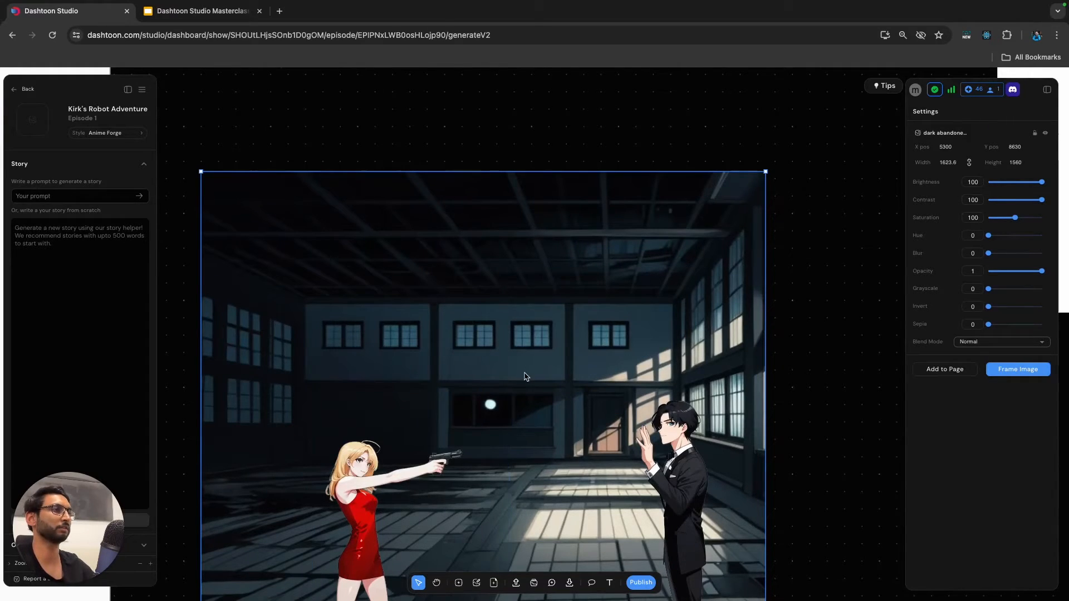
scroll(519, 377, "down", 2)
scroll(497, 403, "down", 2)
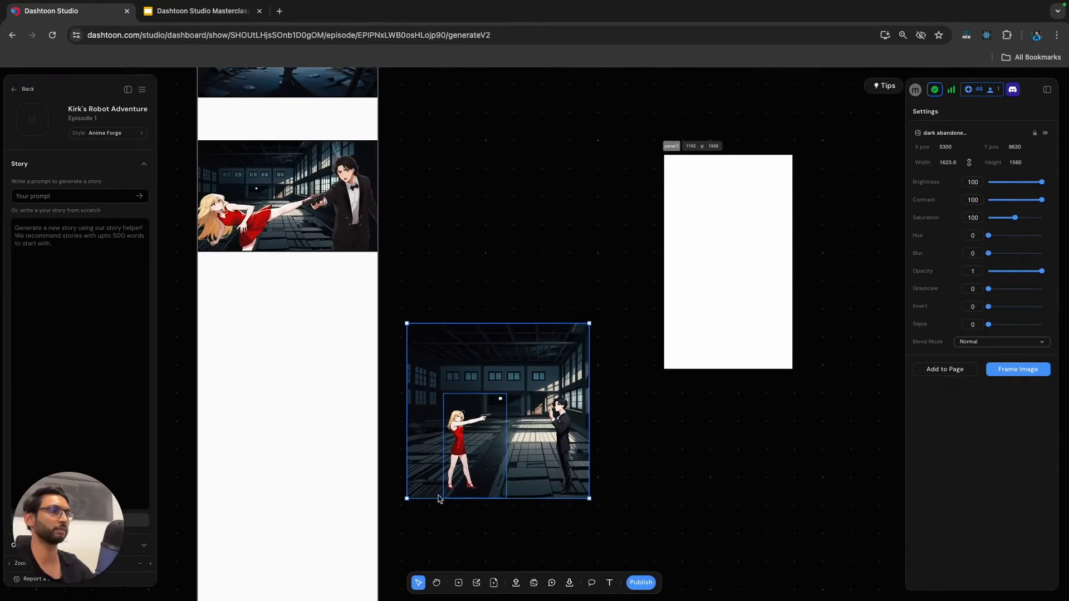
left_click(460, 585)
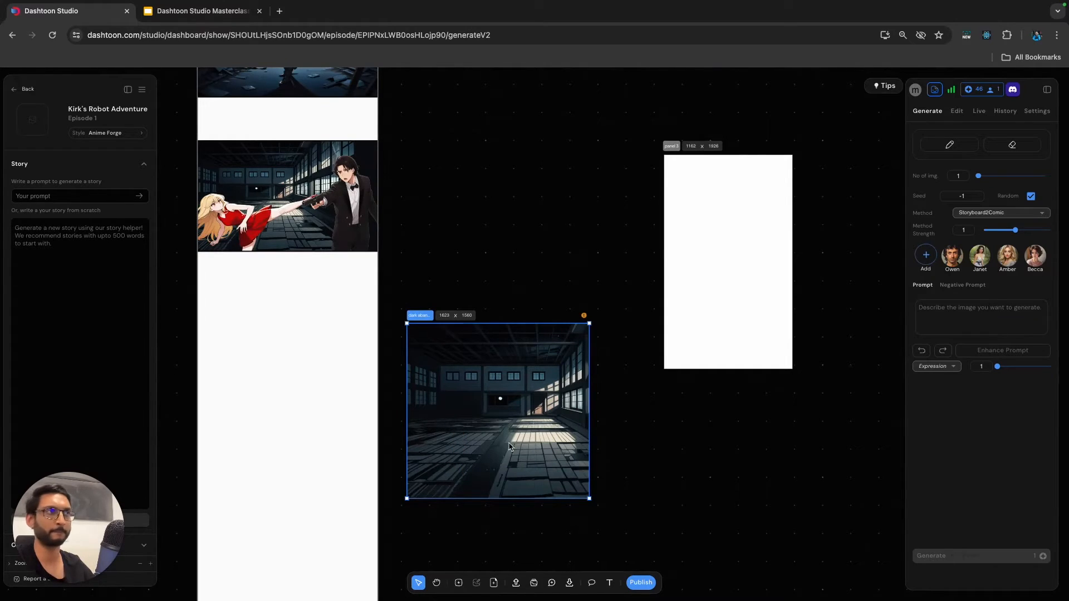
key("ctrl+z")
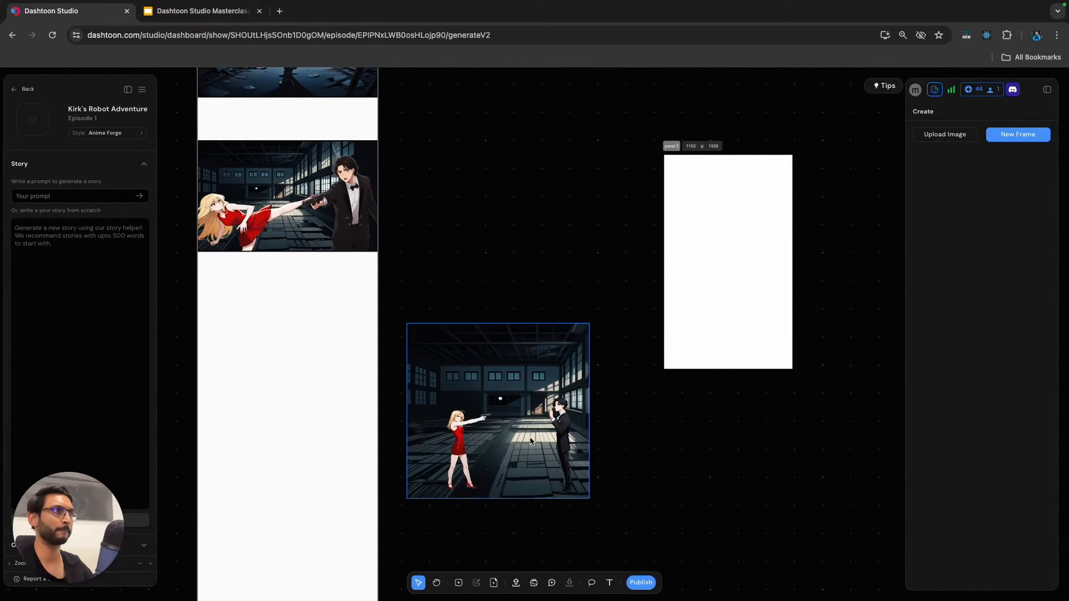
Move the warehouse background up, clear of both cutouts, and turn it into a generation frame.
left_click(502, 383)
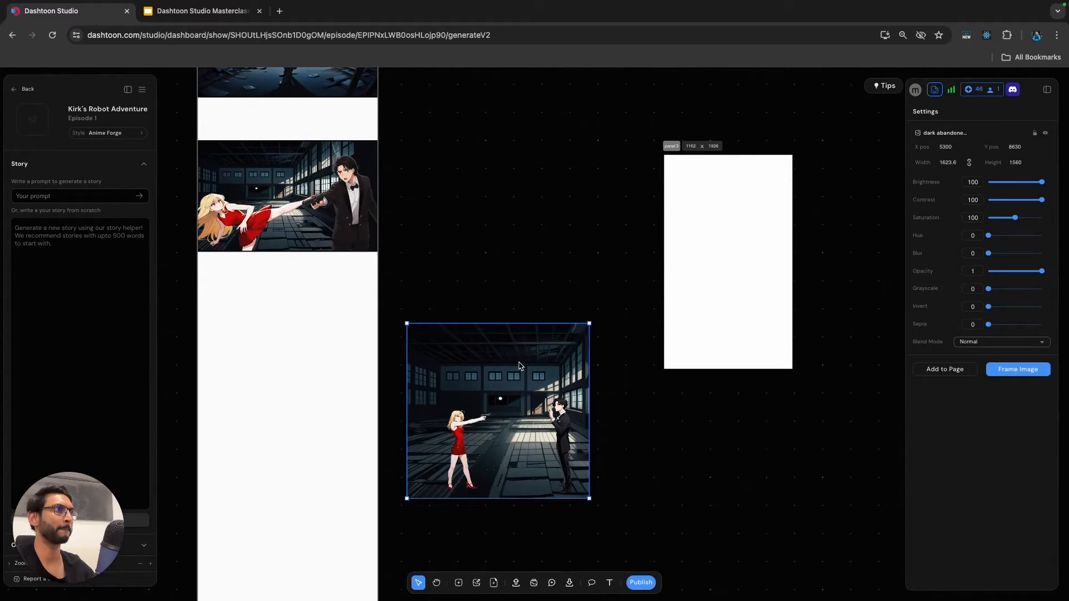
left_click_drag(515, 375, 531, 221)
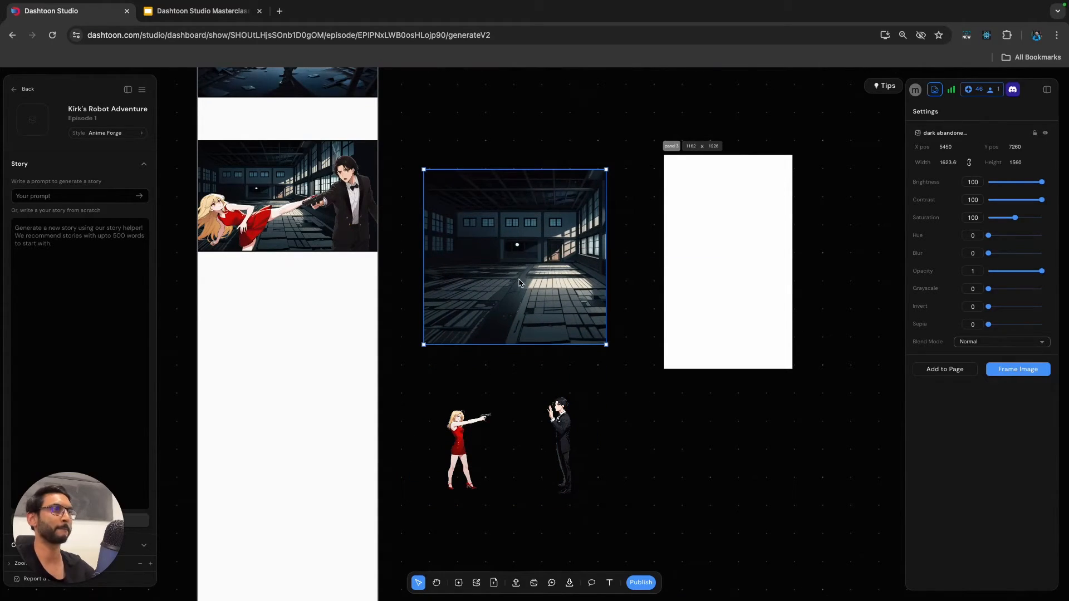
left_click(460, 584)
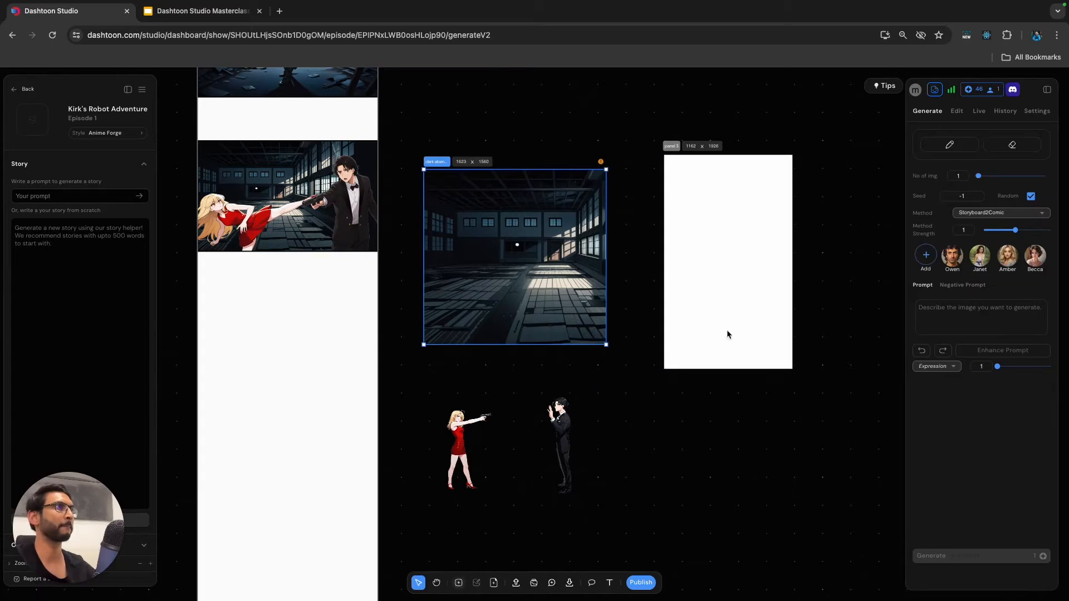
Sample the dark window colour #050603 and paint over the white spot in the warehouse's back window with the hard brush at width 5.
left_click(957, 112)
left_click(928, 148)
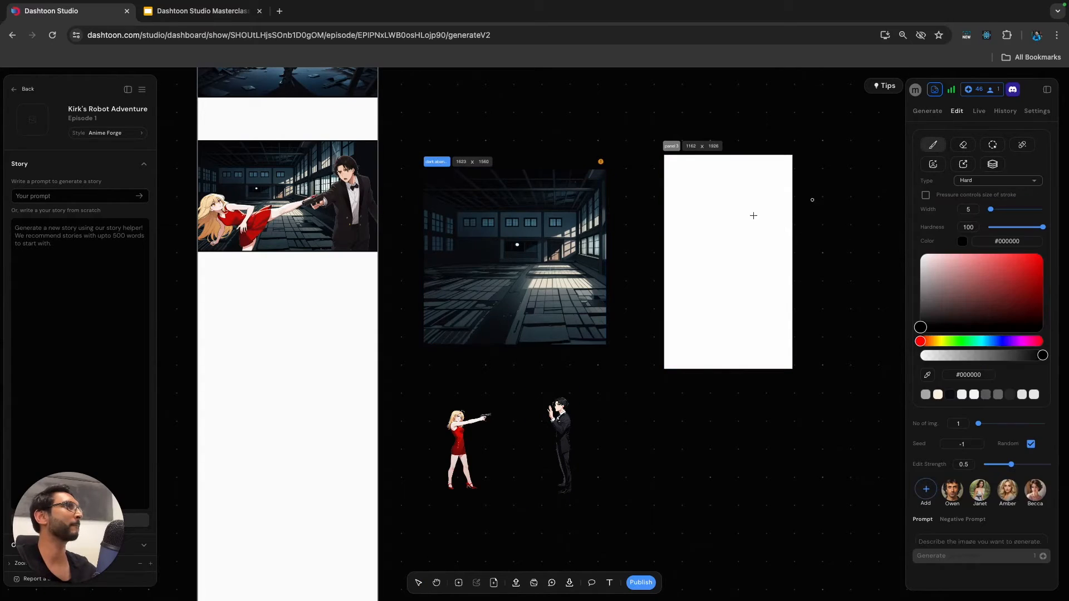
key("i")
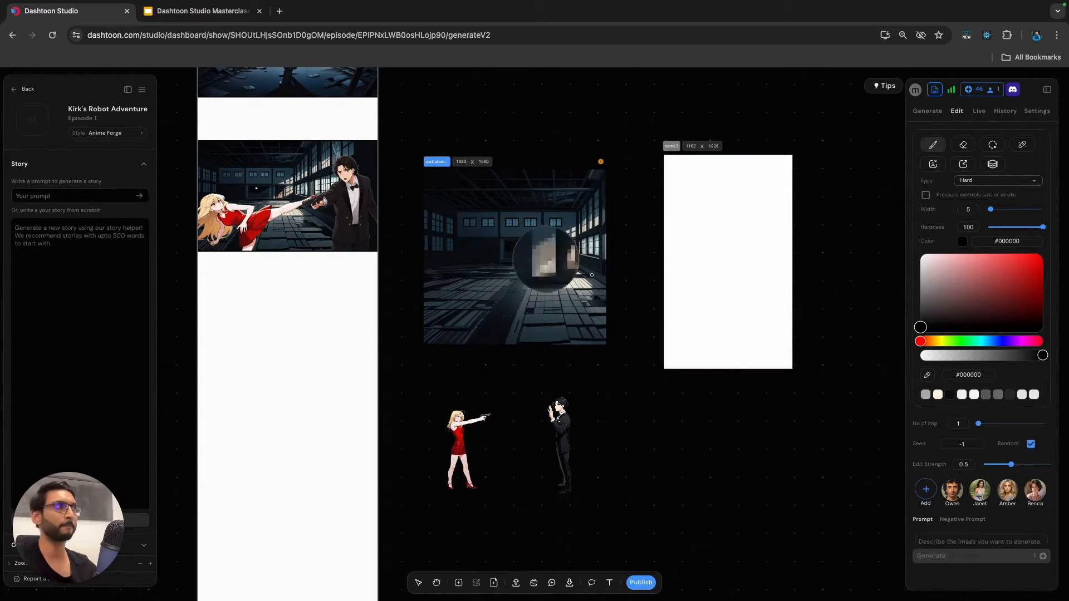
left_click(514, 242)
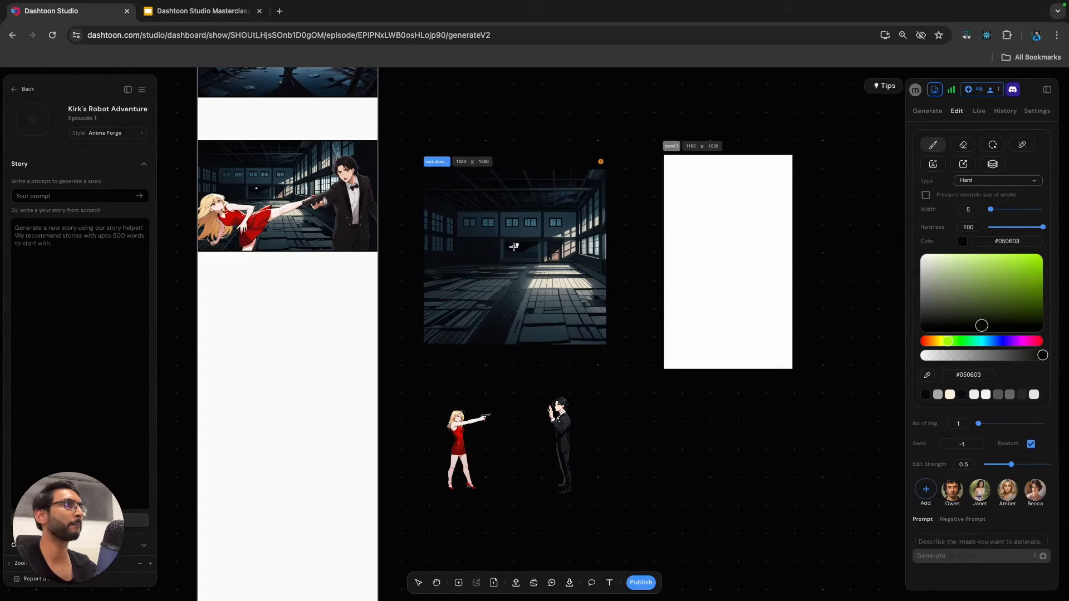
scroll(513, 246, "up", 10)
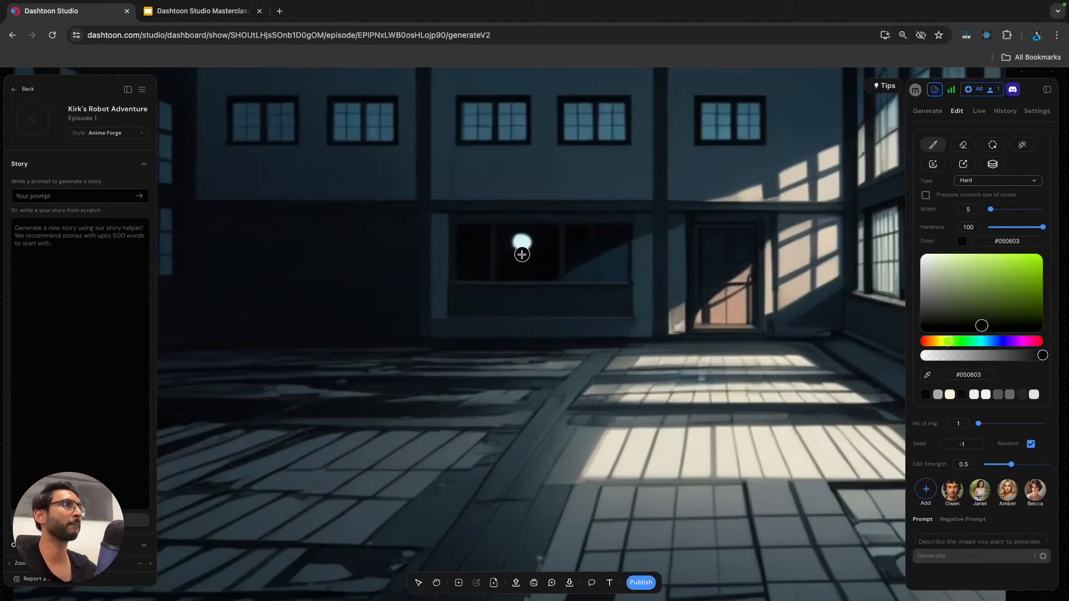
mouse_move(525, 252)
left_mouse_down()
mouse_move(521, 240)
mouse_move(513, 246)
left_mouse_up()
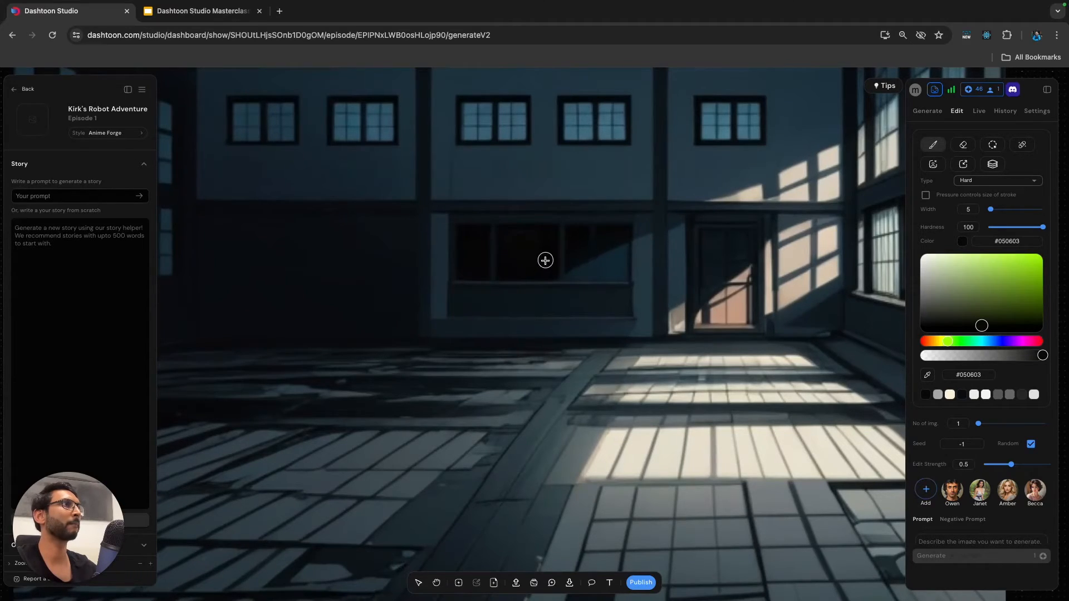
scroll(546, 260, "down", 5)
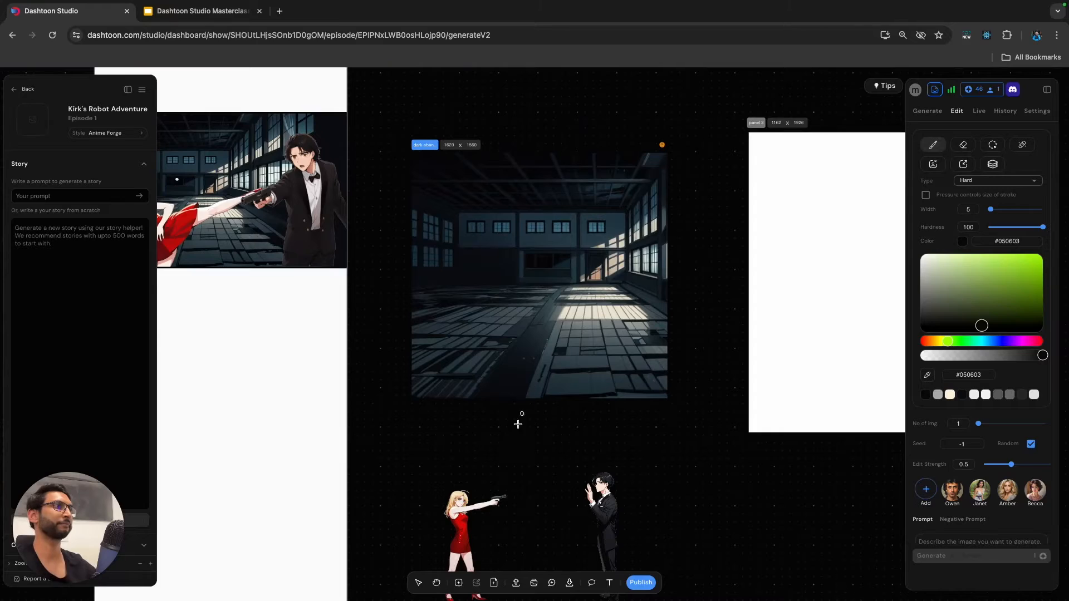
Move the woman's and the man's cutouts back onto the framed warehouse background, facing each other on opposite sides.
key("Escape")
mouse_move(477, 513)
left_mouse_down()
mouse_move(478, 336)
mouse_move(505, 272)
left_mouse_up()
left_click_drag(606, 507, 597, 272)
left_click_drag(502, 304, 490, 301)
left_click_drag(602, 297, 603, 297)
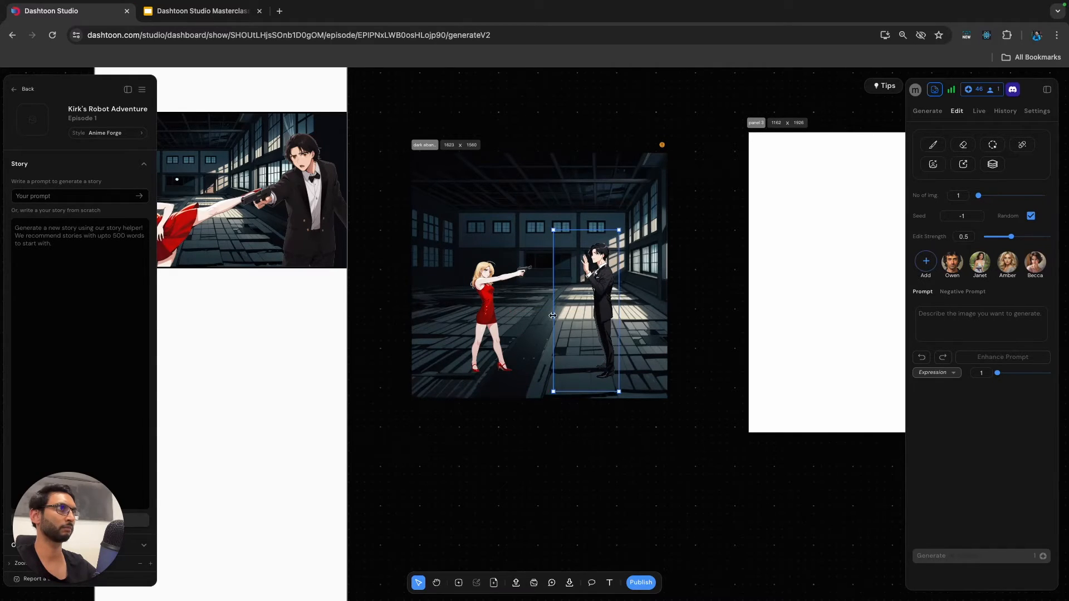
left_click(527, 432)
Nudge the woman's cutout slightly lower on the warehouse floor and the man's slightly down and to the right.
scroll(525, 423, "down", 5)
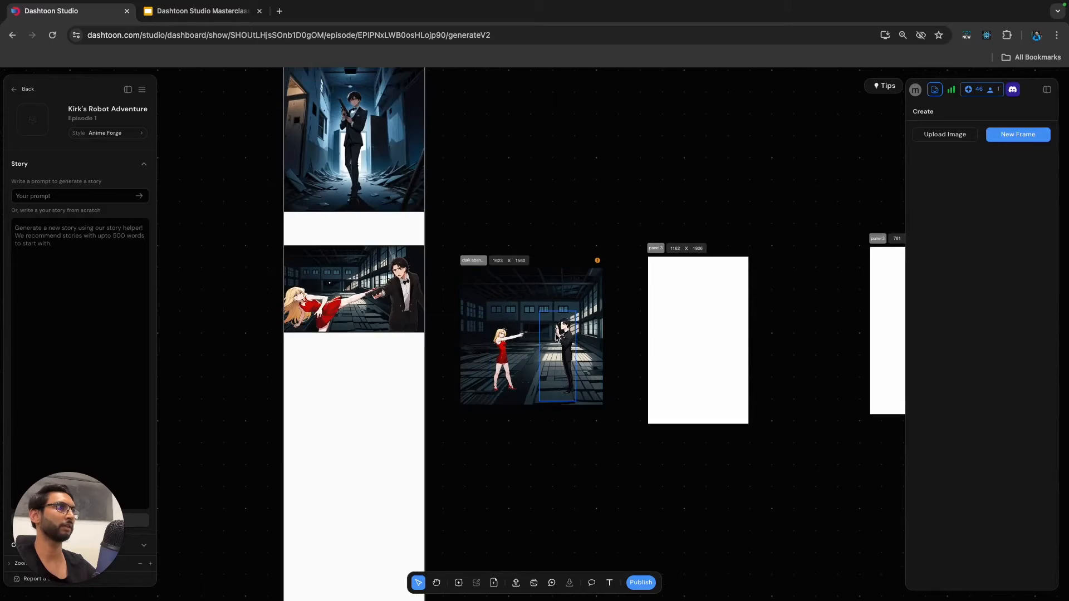
scroll(551, 348, "up", 2)
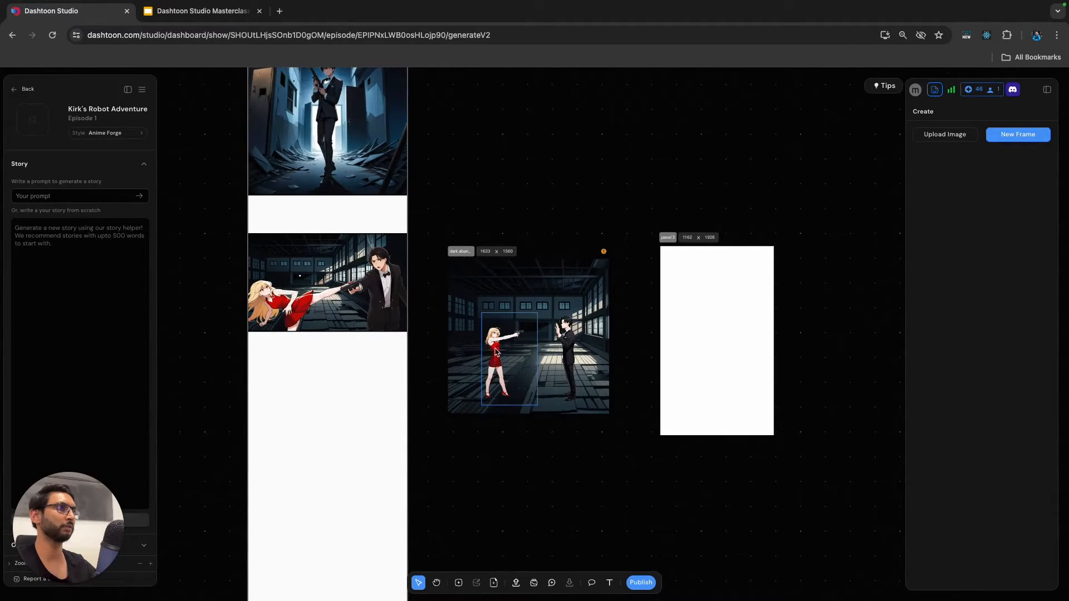
left_click(495, 359)
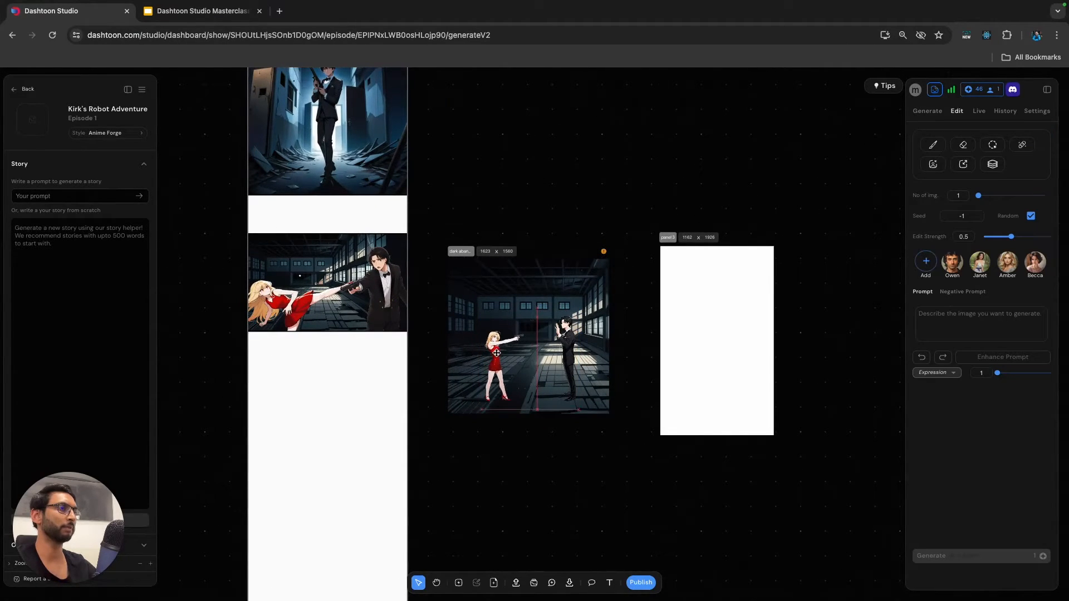
left_click_drag(569, 346, 573, 352)
Move the finished warehouse composition with both characters onto Page 1, below the second comic panel.
left_click(564, 450)
scroll(553, 425, "down", 2)
left_click_drag(489, 293, 342, 379)
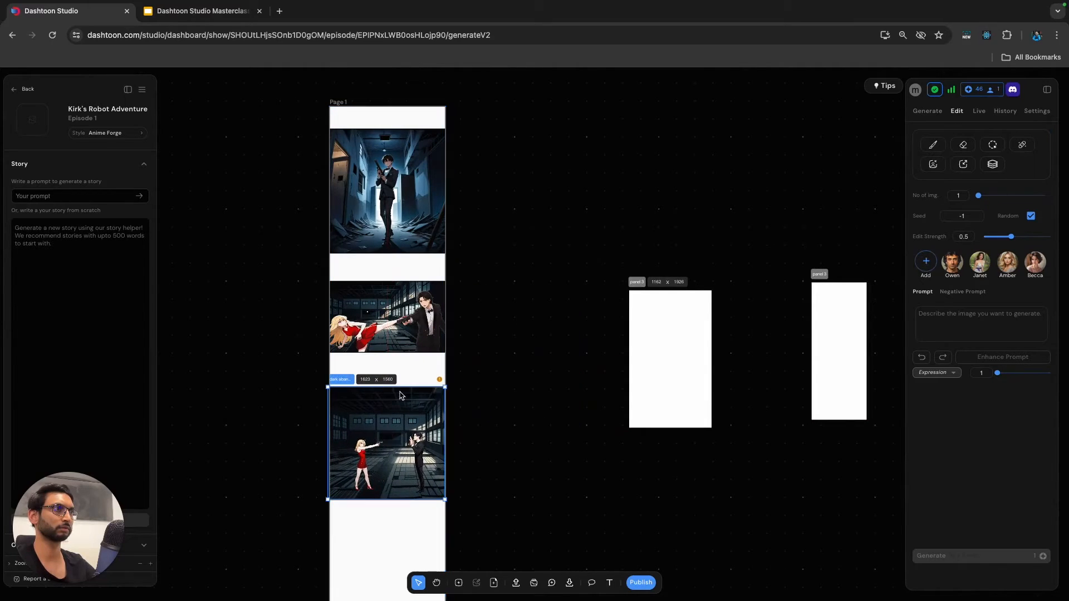
left_click(505, 391)
scroll(479, 367, "down", 2)
Copy the prompt "close up, side angle shot, a man with black hair, scowling expression, dark background" from the Panel 4 slide and return to Dashtoon Studio.
left_click(203, 12)
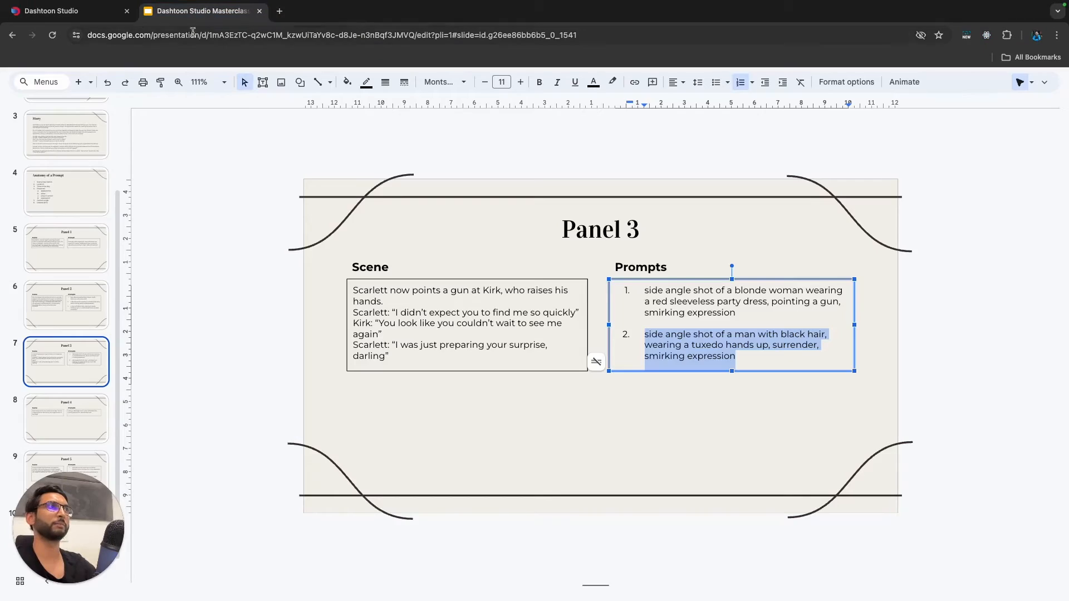
left_click(103, 396)
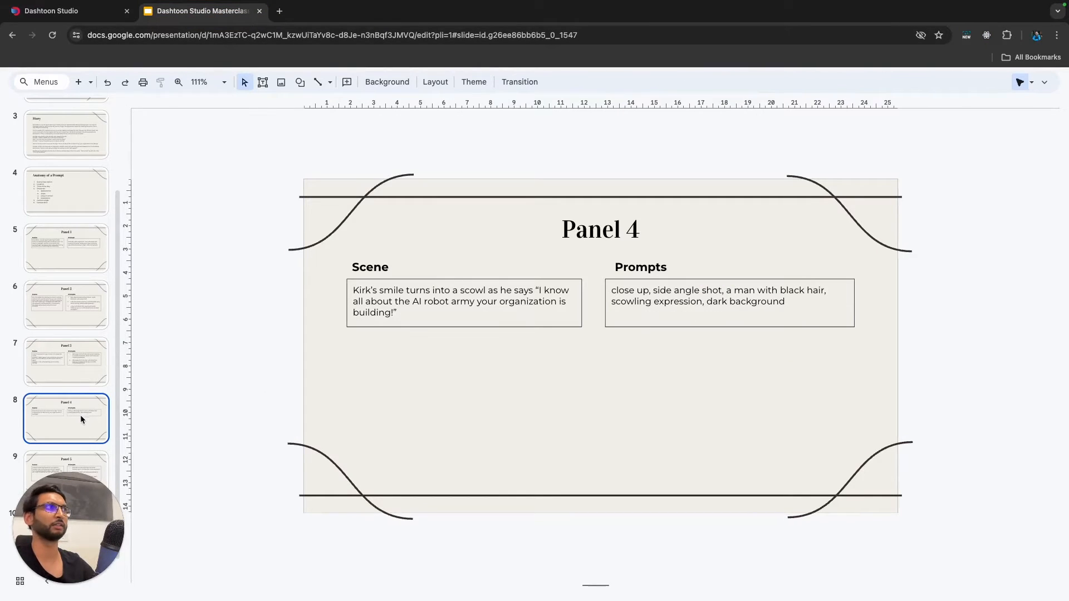
left_click(775, 302)
left_click_drag(788, 303, 608, 292)
key("super+c")
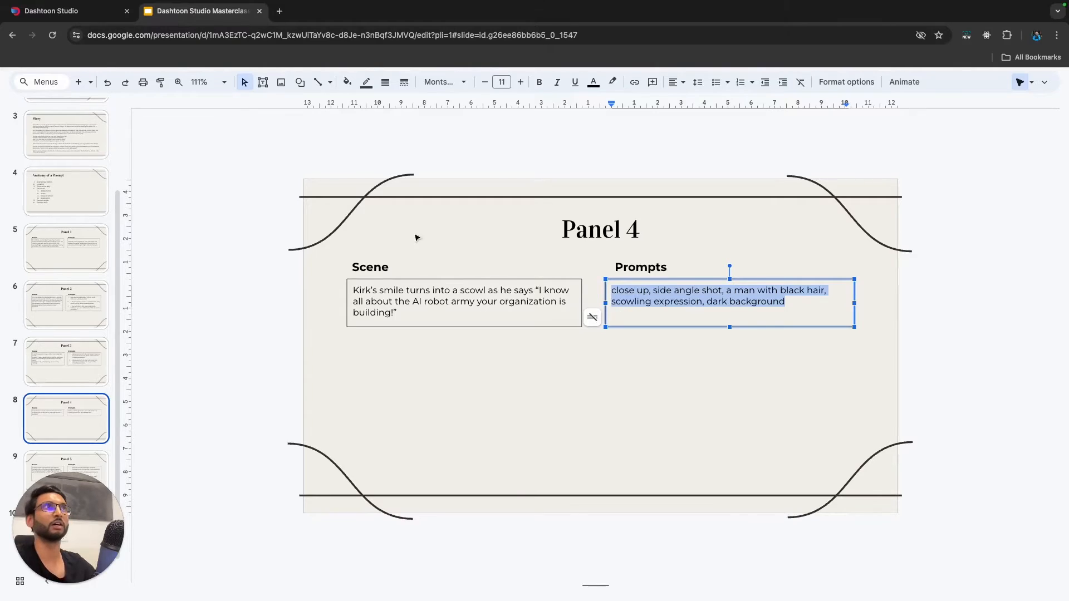
left_click(67, 10)
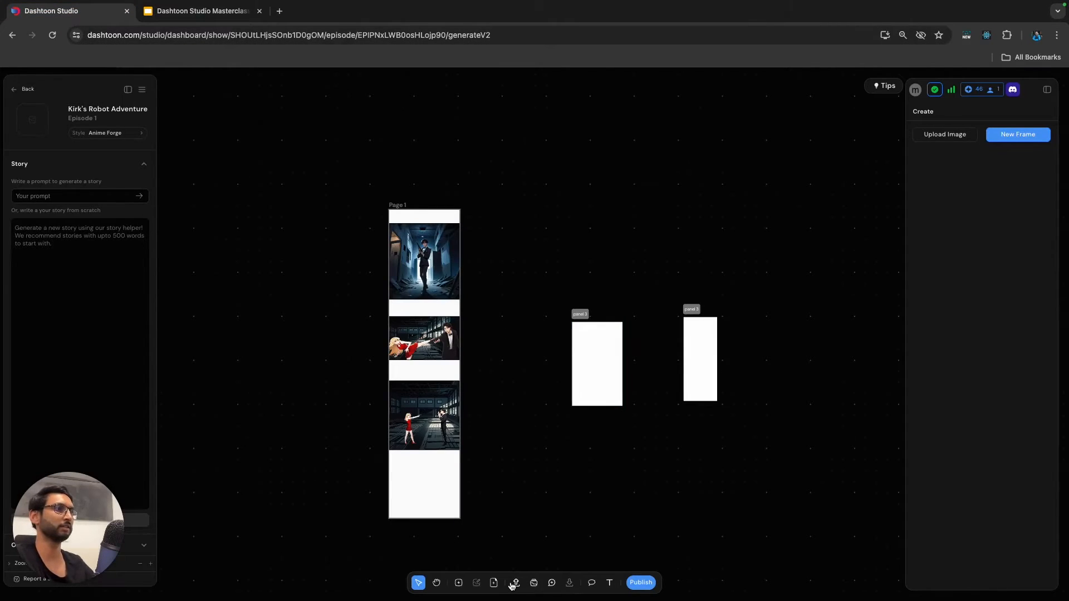
Create a new frame below the blank panel frames, fill in the copied Panel 4 prompt and add the Owen character to it.
scroll(599, 458, "down", 3)
left_click(458, 582)
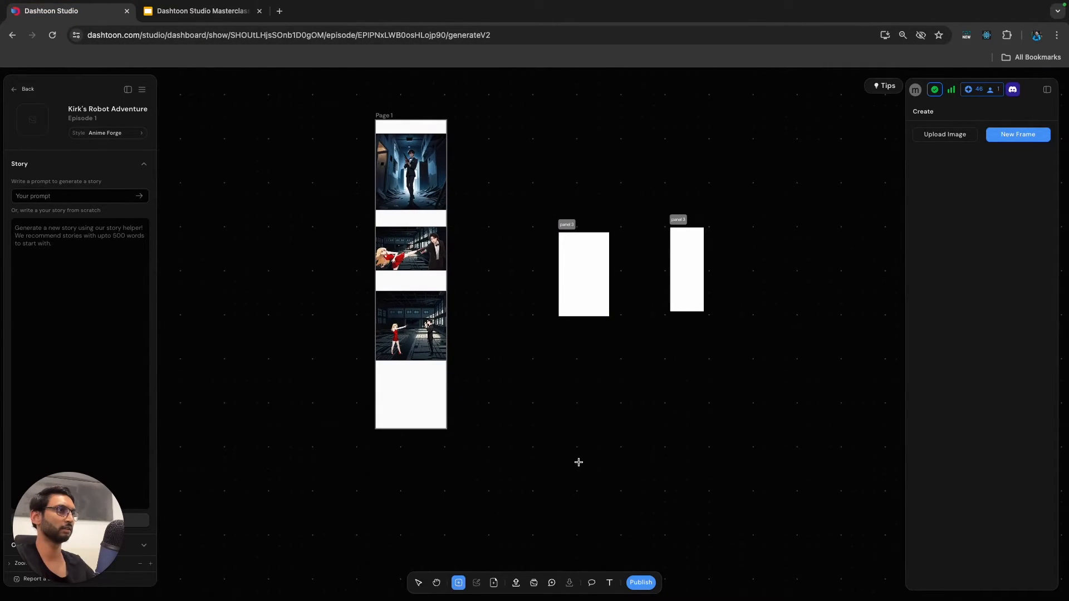
left_click(578, 462)
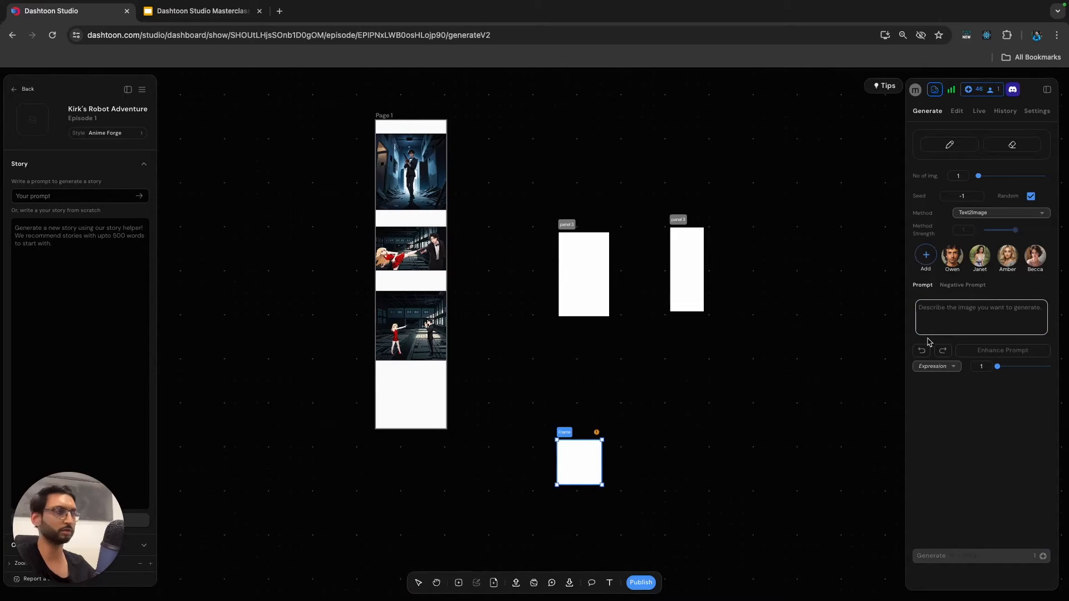
key("super+v")
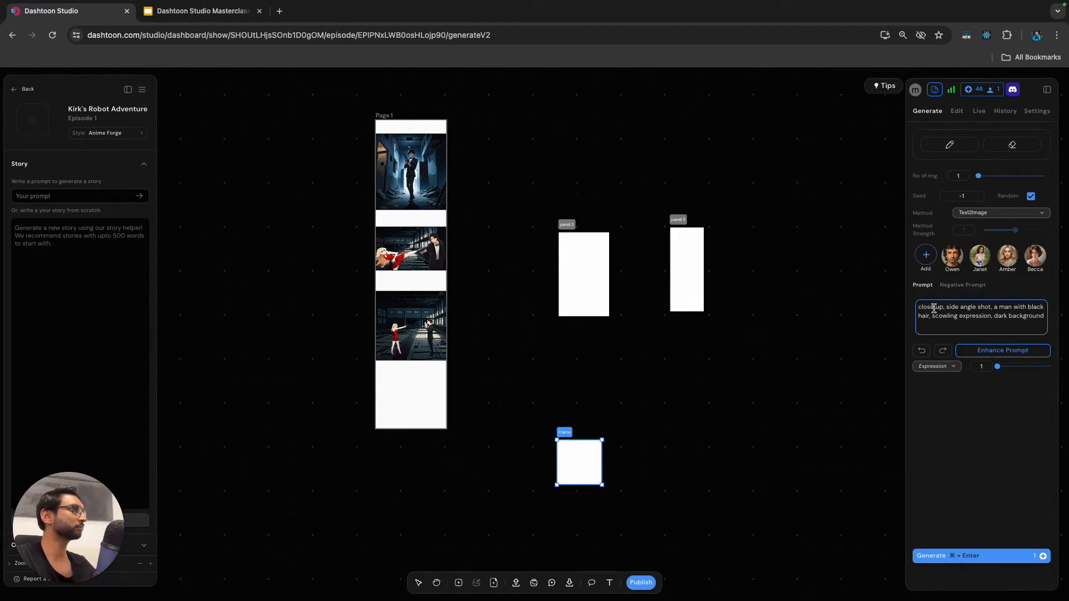
left_click(953, 255)
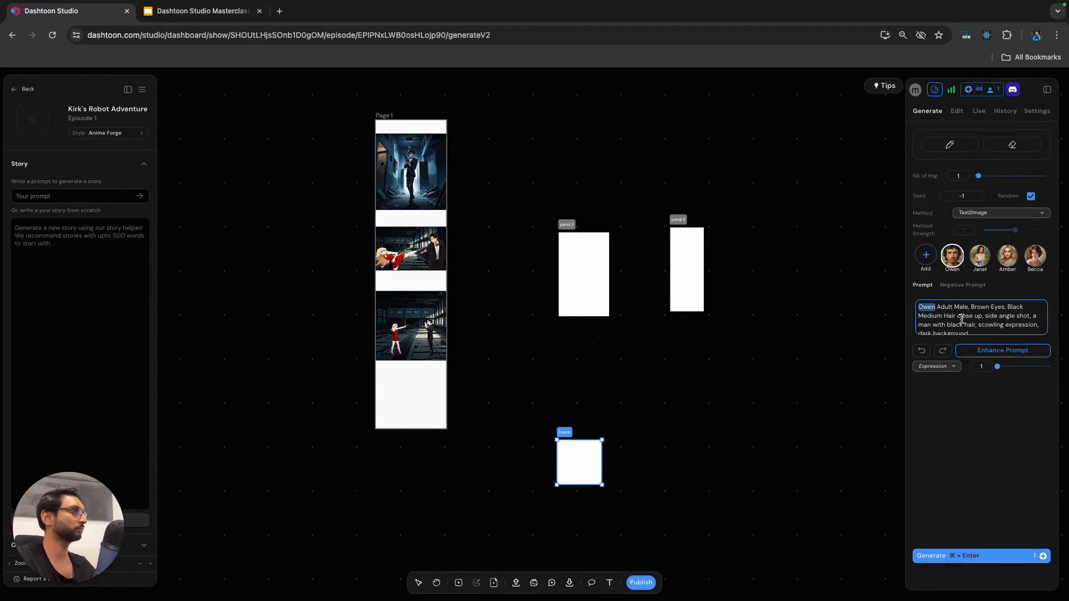
Trim the prompt to "Owen man, Brown Eyes, Black Hair close up, side angle shot, scowling expression, dark background".
left_click_drag(939, 307, 971, 309)
key("BackSpace")
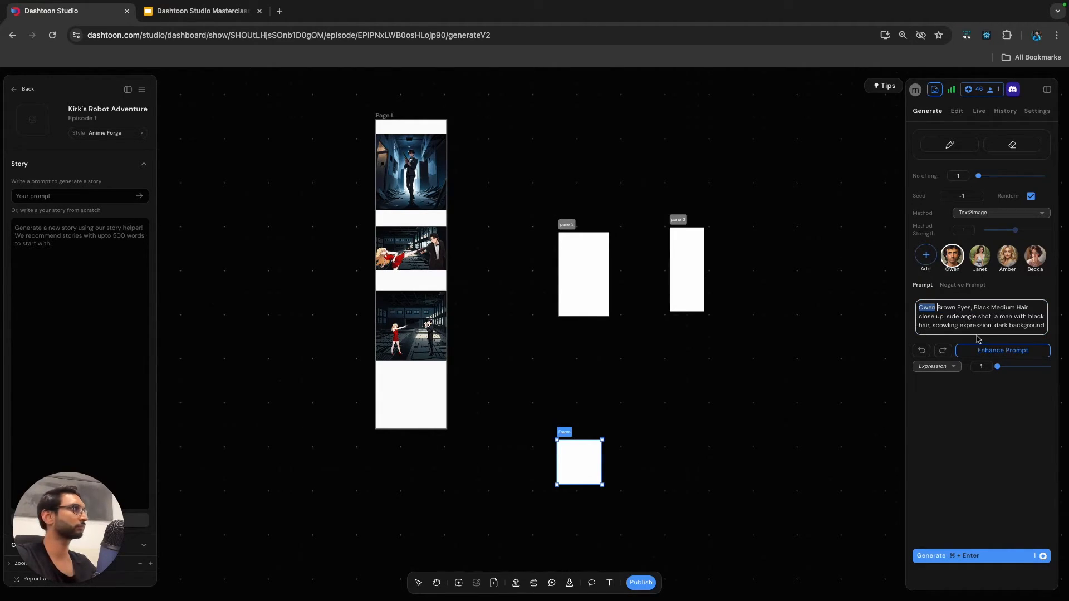
type("man,")
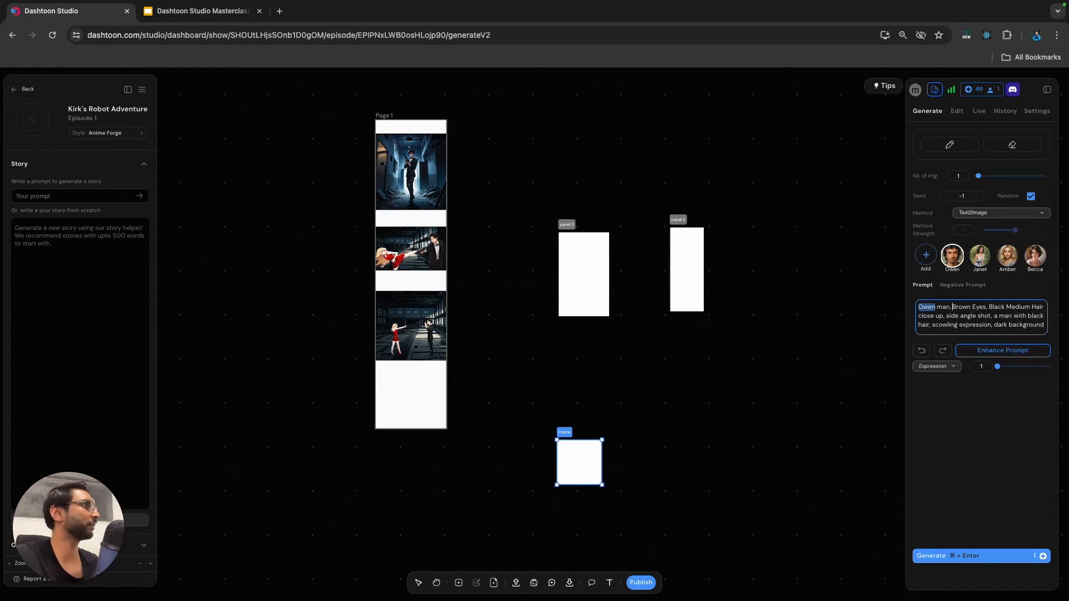
double_click(1021, 307)
key("BackSpace")
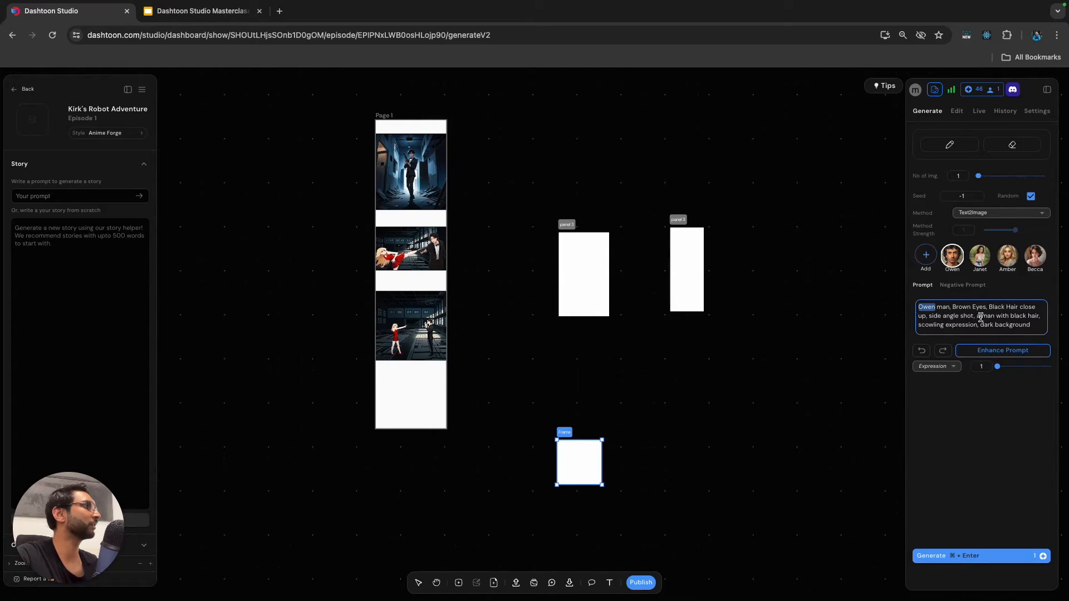
left_click_drag(977, 316, 1041, 316)
key("BackSpace")
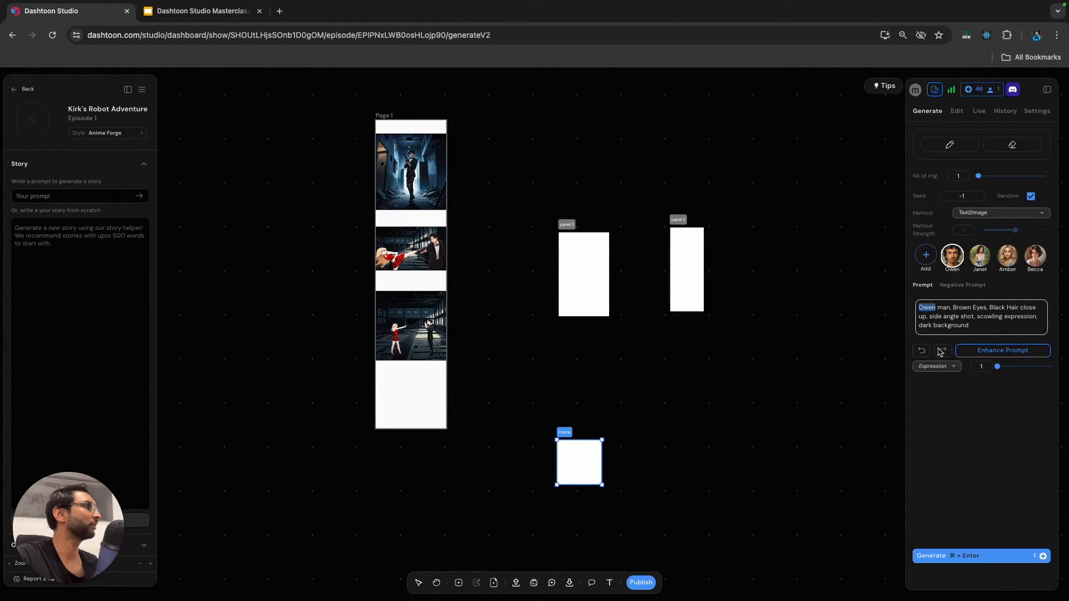
left_click(970, 331)
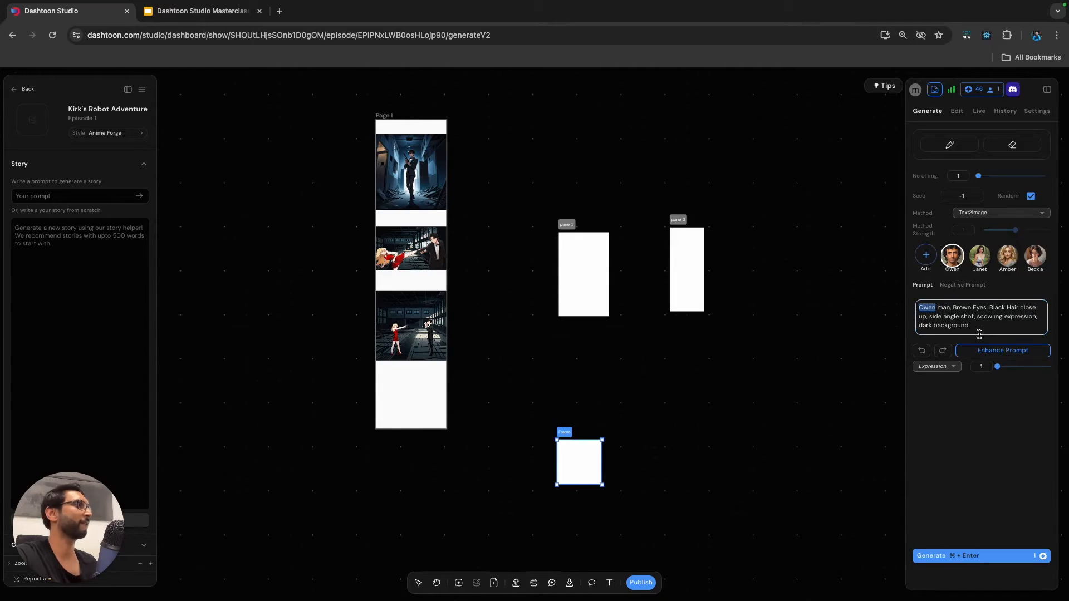
Generate one image of the scowling man from the trimmed prompt.
left_click(982, 557)
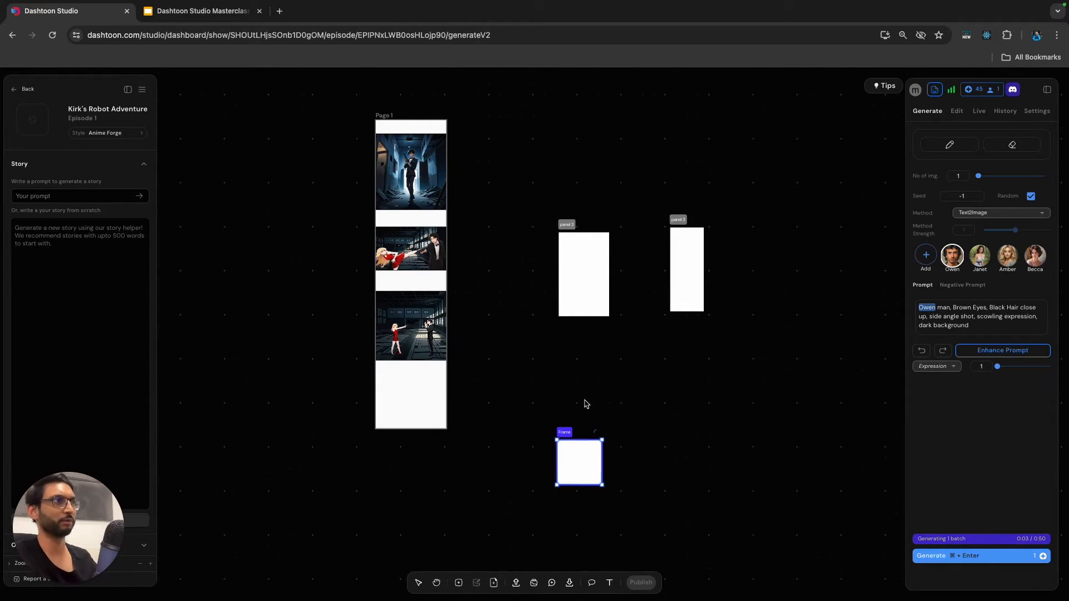
scroll(630, 389, "down", 3)
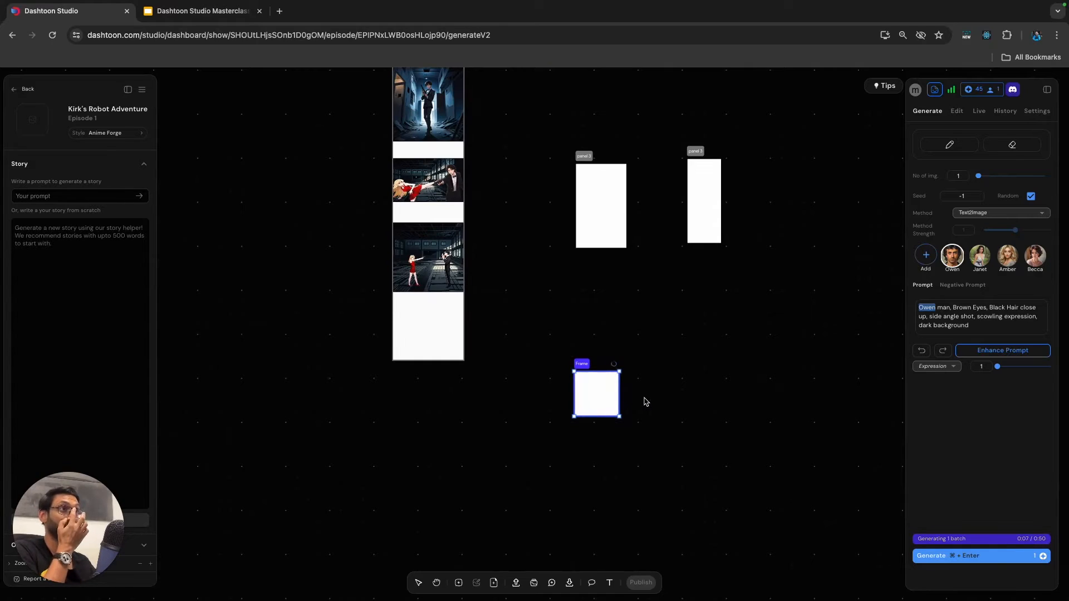
scroll(532, 448, "up", 3)
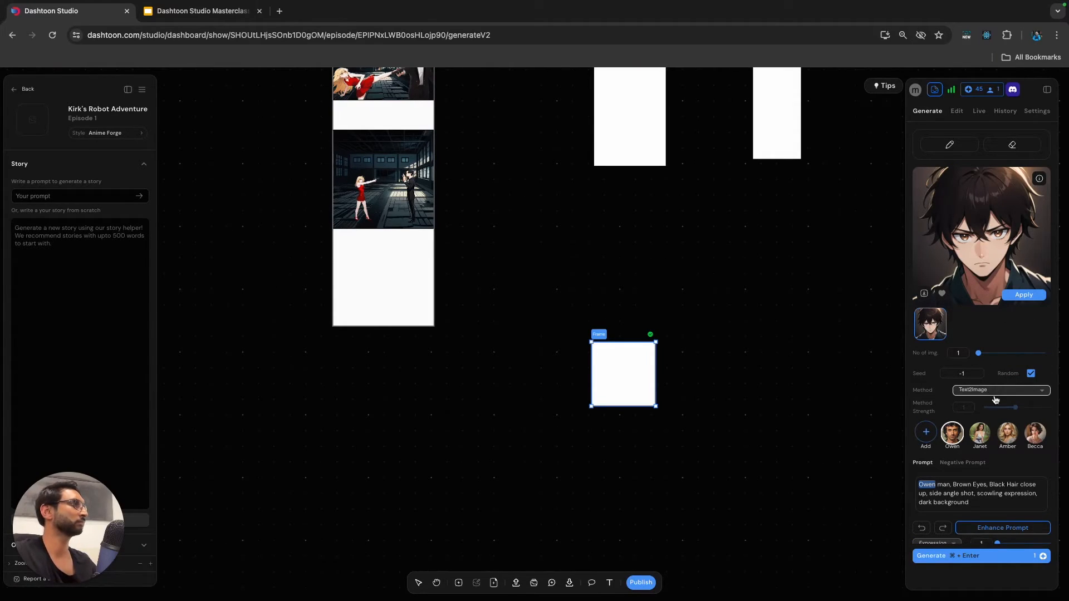
Insert "wearing a tuxedo," before "scowling expression" in the prompt and widen the frame to about 1342 × 1024.
scroll(992, 492, "down", 1)
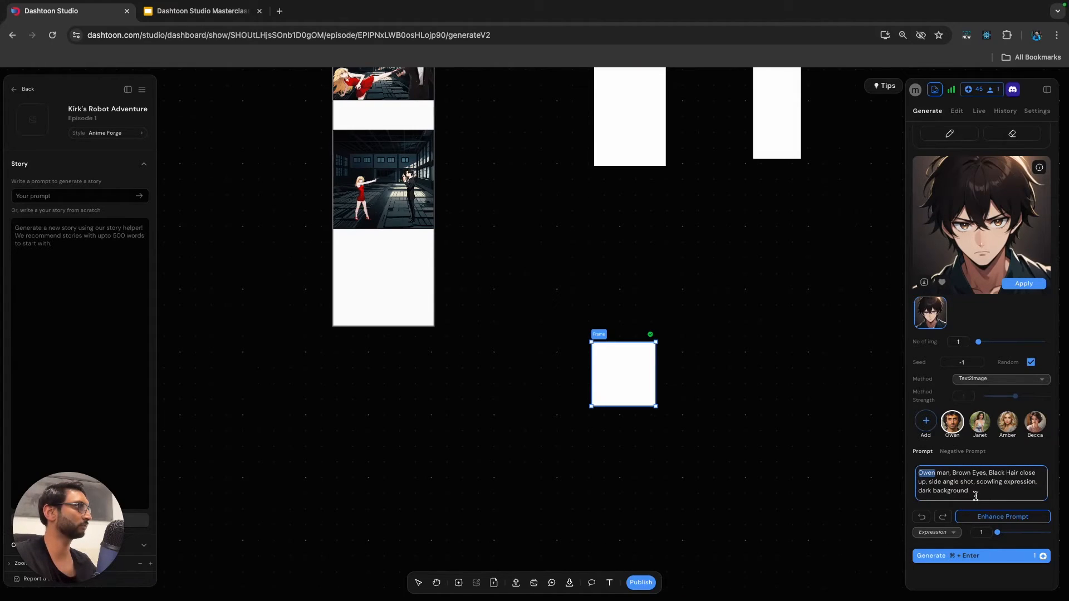
type("wear")
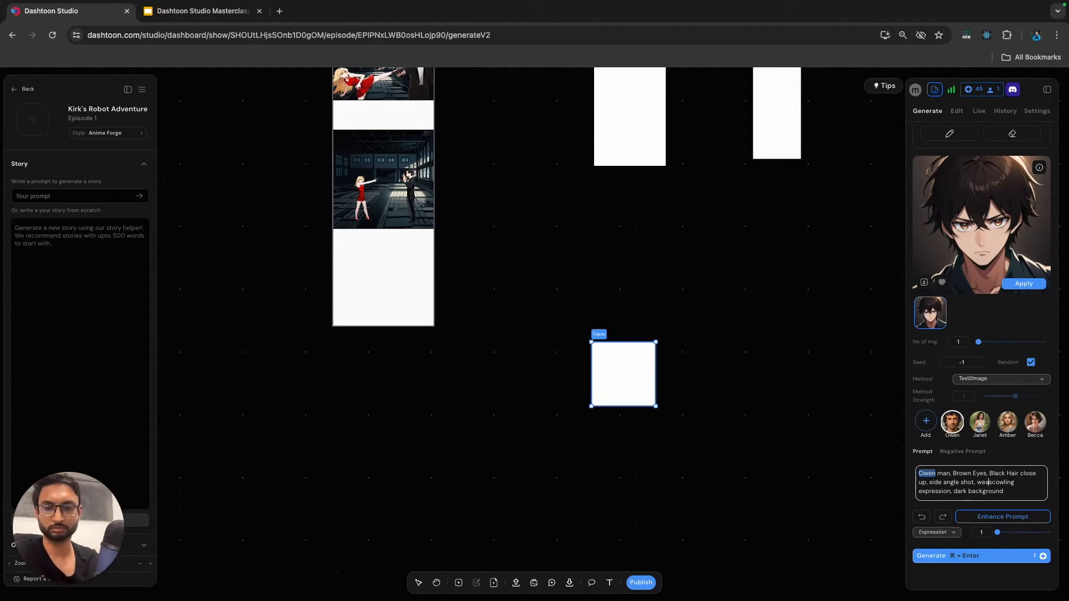
type("ing a tuxed")
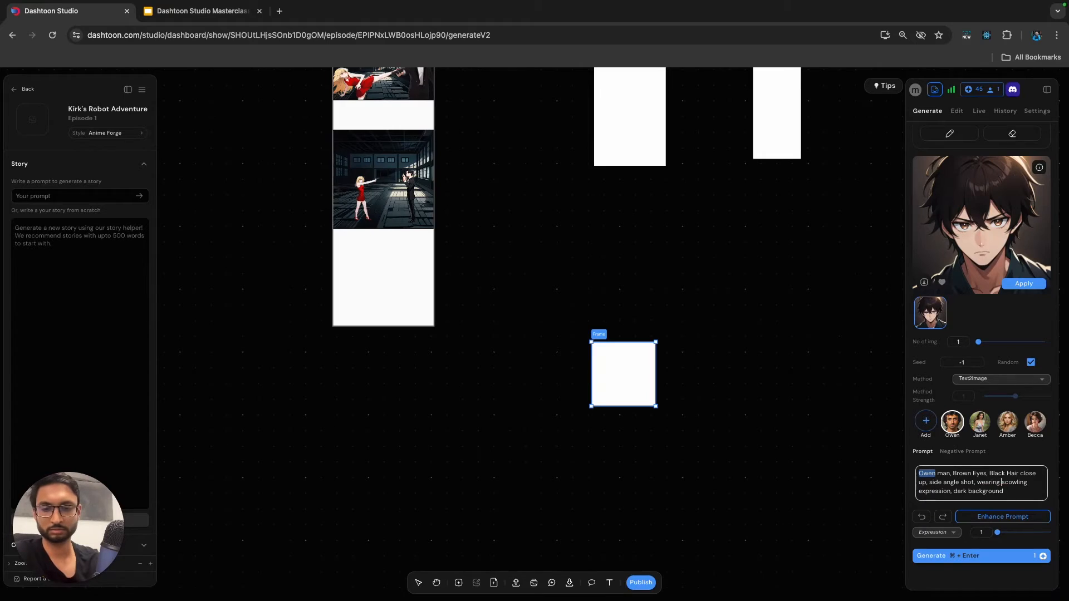
type("o")
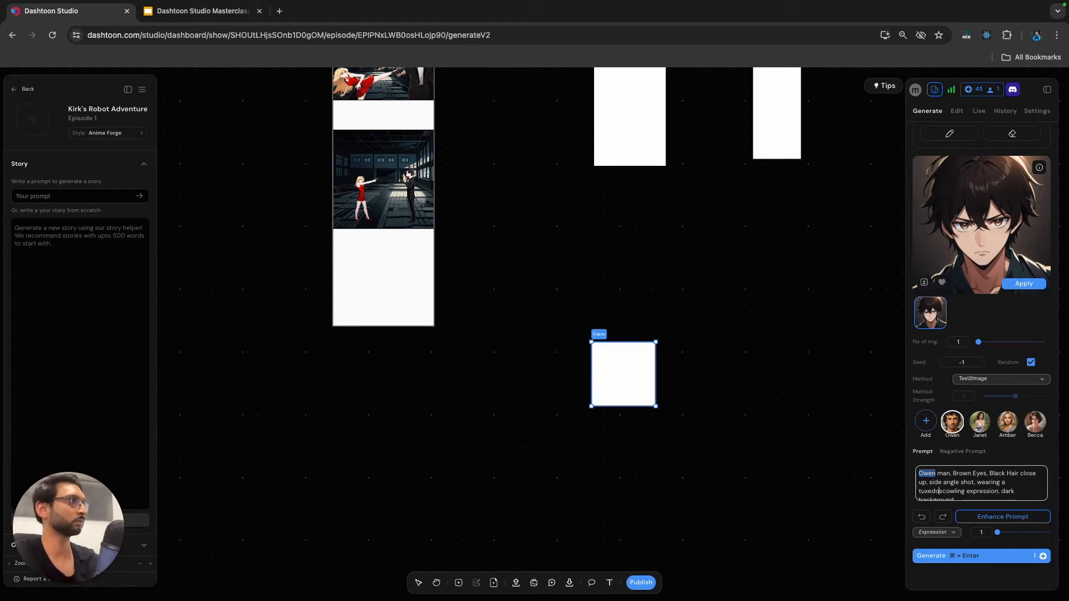
left_click_drag(656, 374, 676, 374)
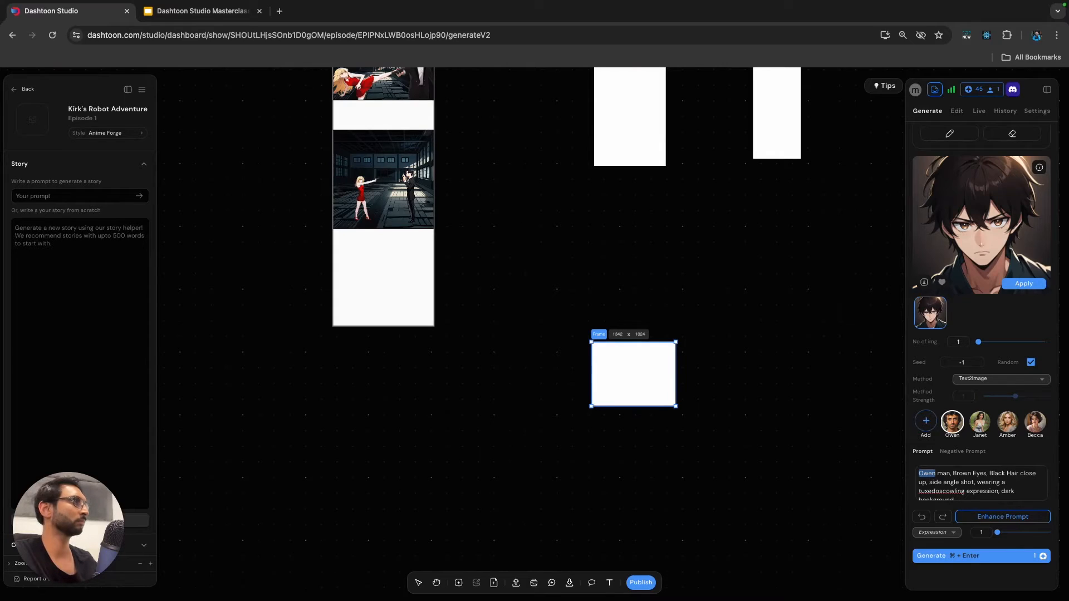
left_click(966, 490)
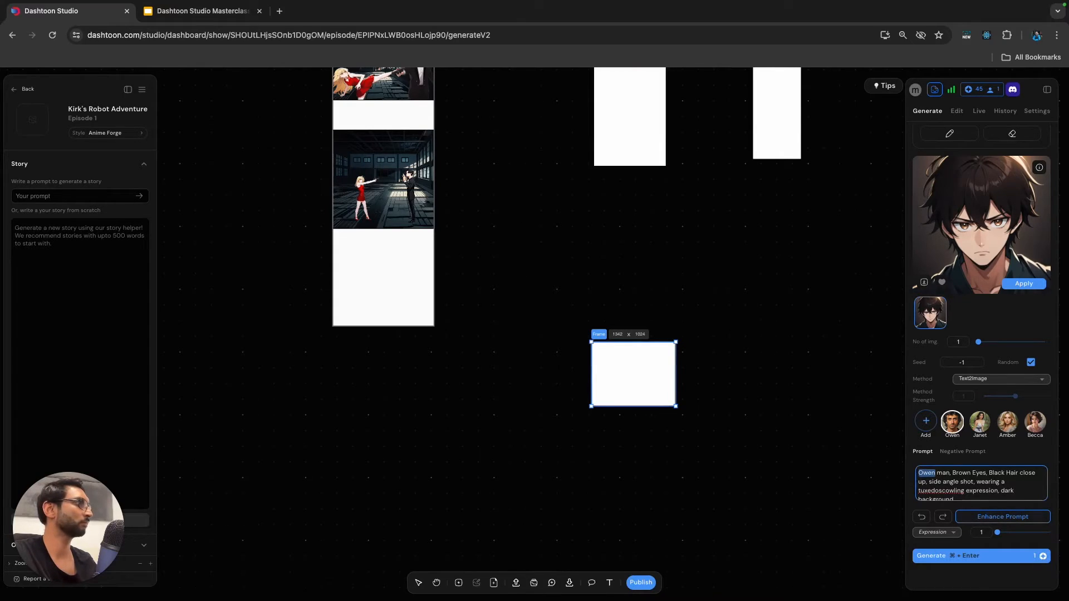
left_click(946, 491)
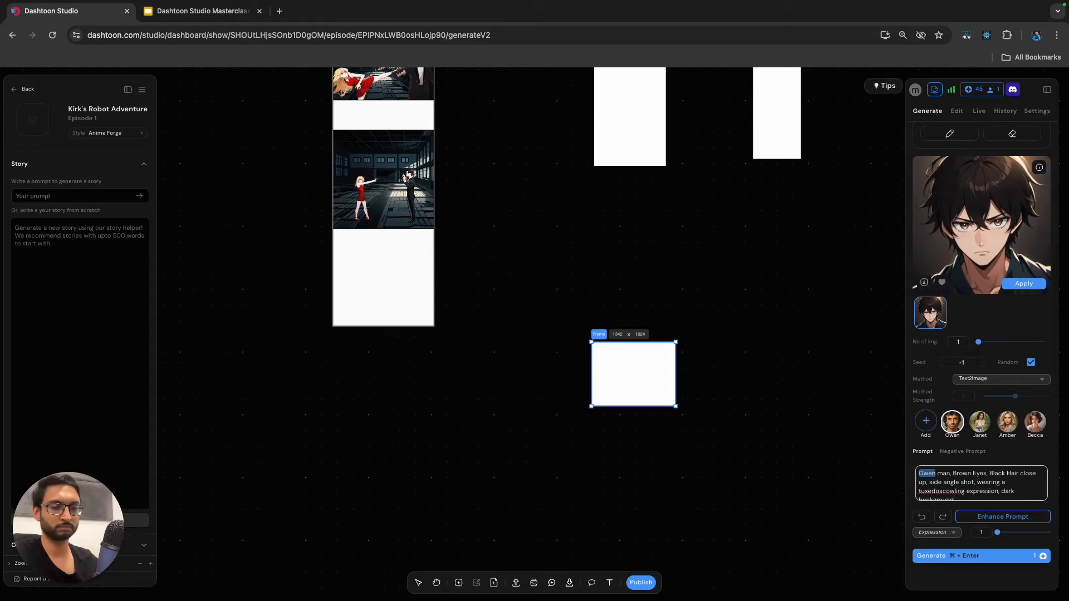
type(",")
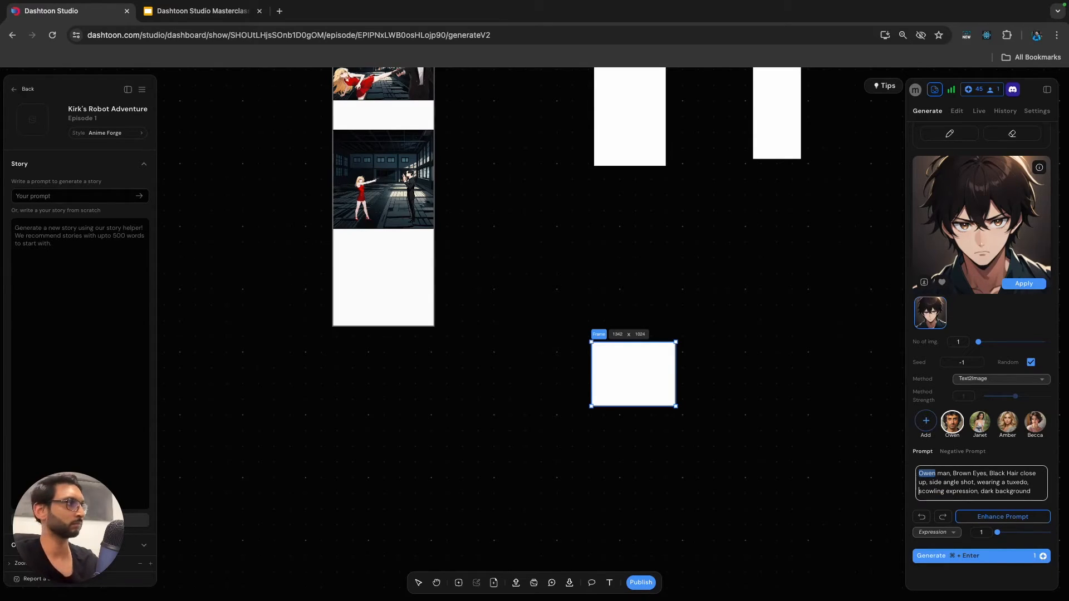
Generate the tuxedo close-up and apply the resulting side-profile image to the frame.
key("super+Return")
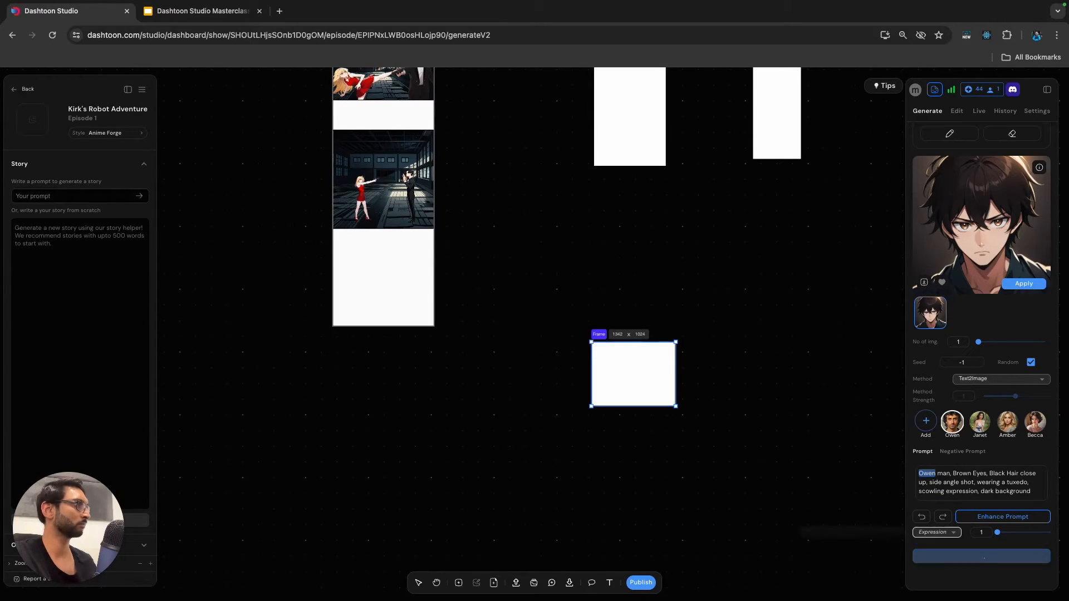
scroll(570, 312, "down", 1)
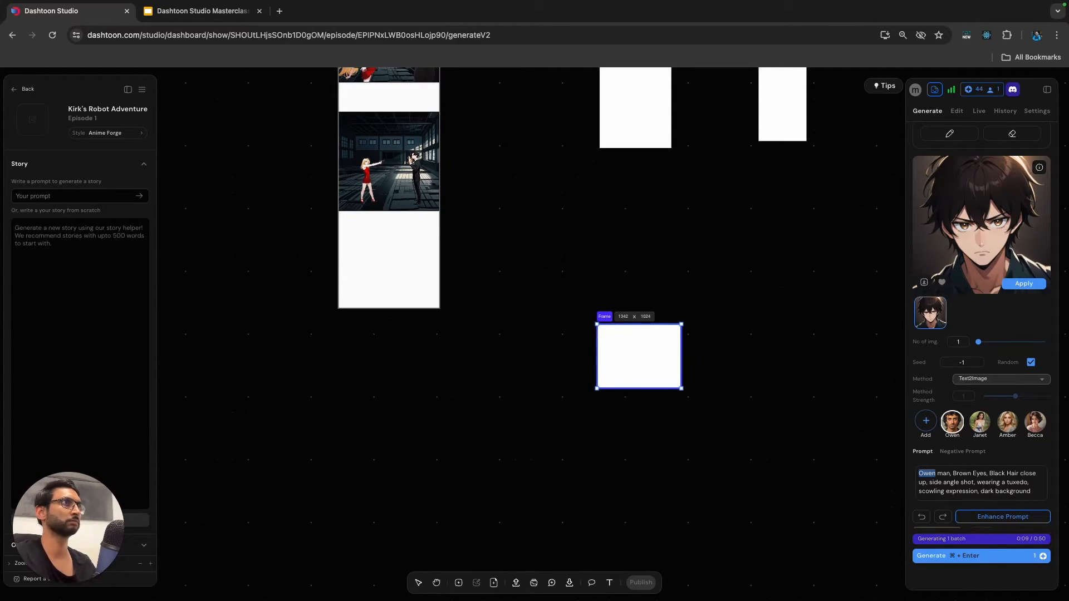
scroll(753, 388, "up", 3)
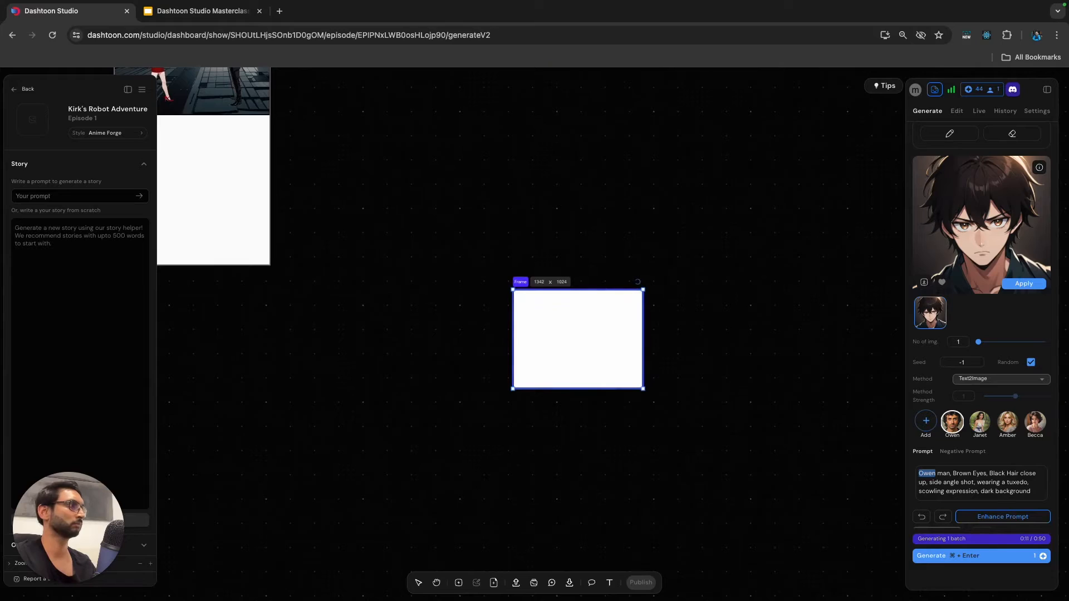
scroll(987, 484, "down", 1)
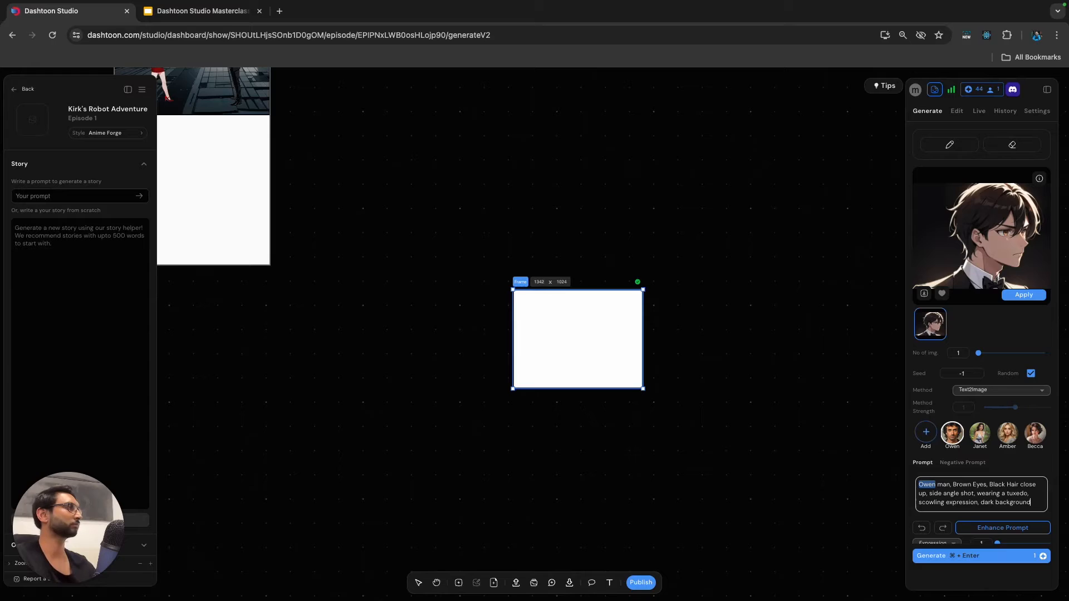
left_click(1024, 295)
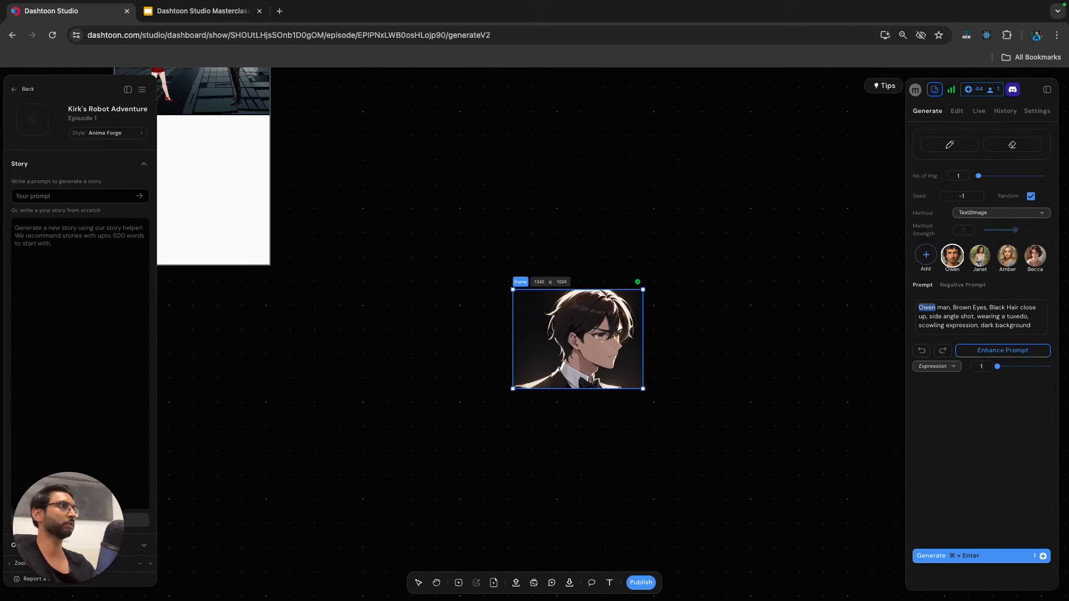
Try the tuxedo close-up frame in the empty space below the third panel on Page 1, and move it back off the page.
left_click(686, 437)
scroll(686, 438, "down", 2)
scroll(668, 367, "left", 2)
left_click_drag(670, 367, 366, 261)
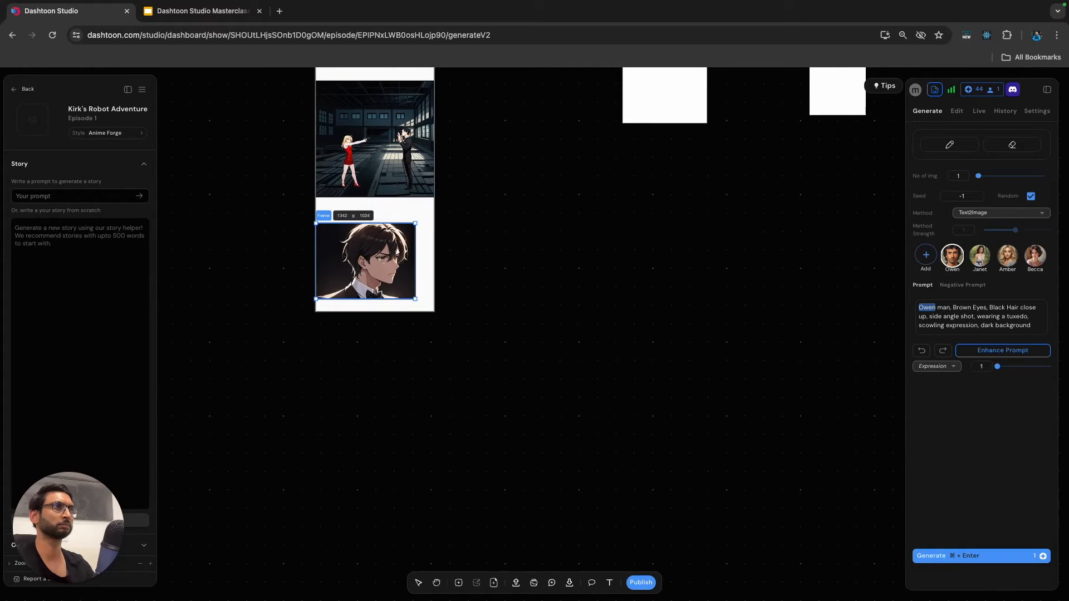
key("Escape")
left_click_drag(375, 292, 576, 310)
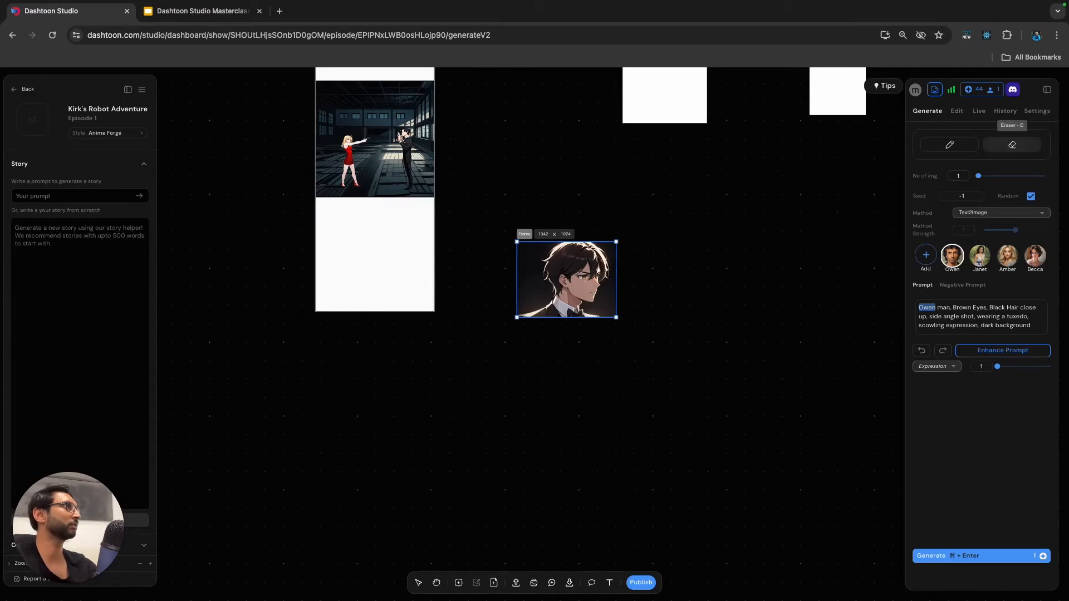
Extend the close-up frame leftward to about 1542 × 1024 and position its image toward the right edge, leaving a blank strip beside it.
left_click(1037, 111)
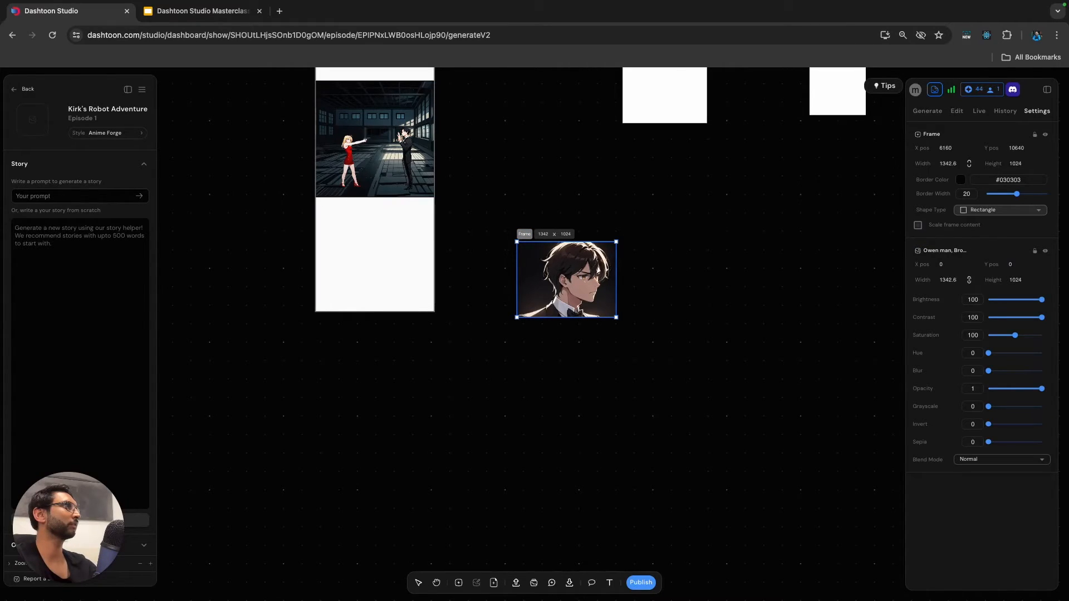
left_click(724, 267)
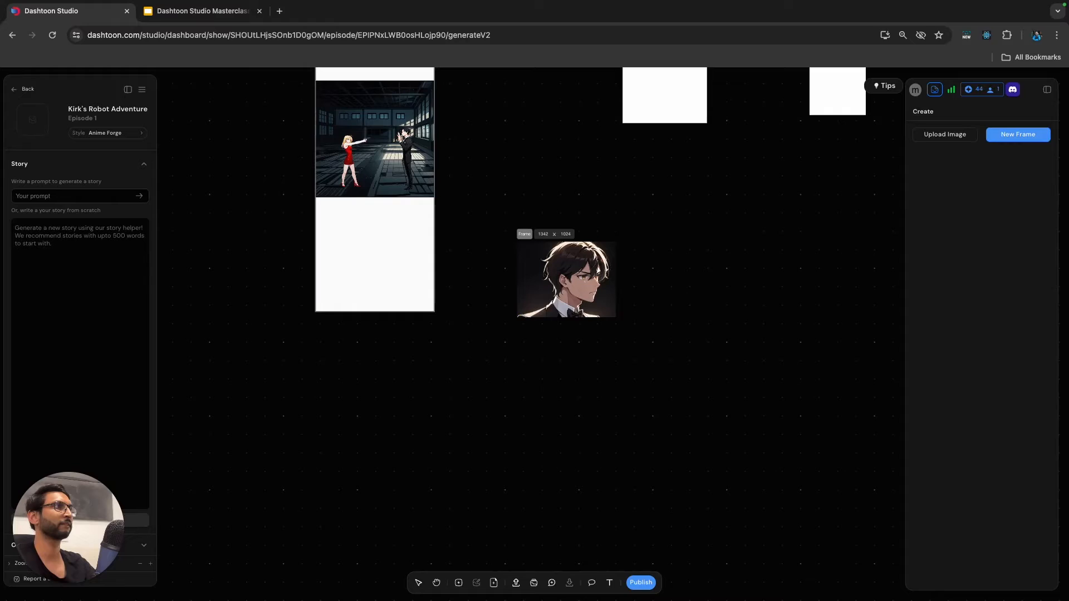
left_click(566, 280)
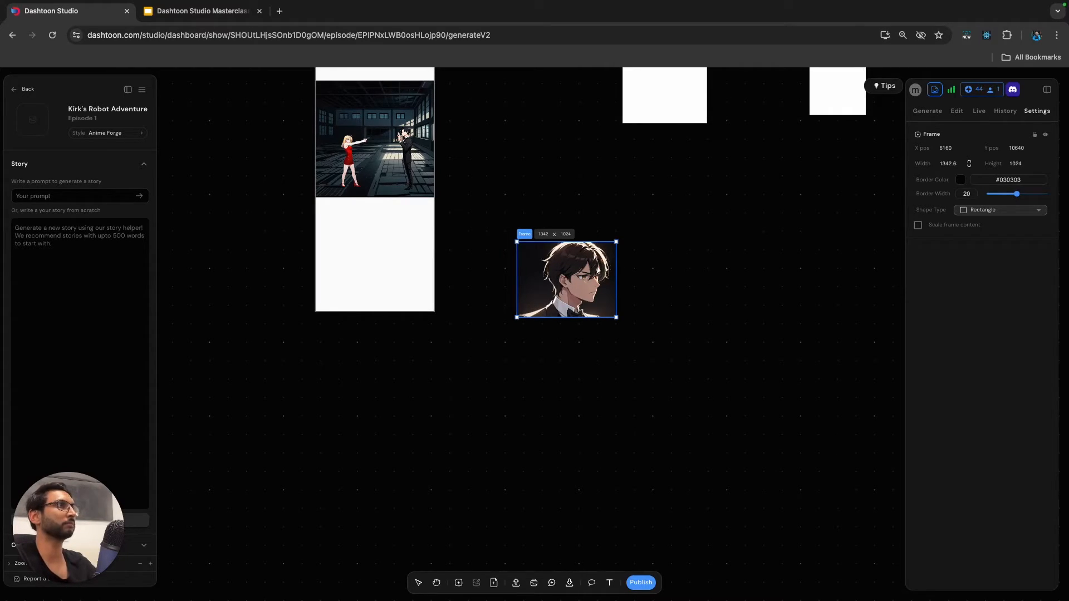
left_click_drag(517, 279, 573, 279)
double_click(557, 280)
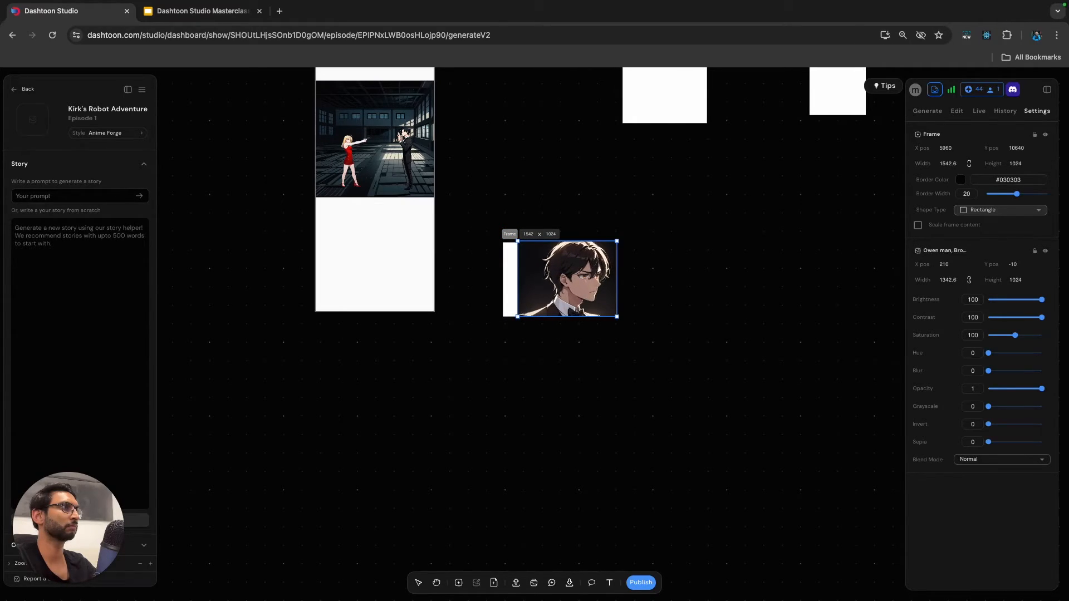
scroll(539, 327, "up", 3)
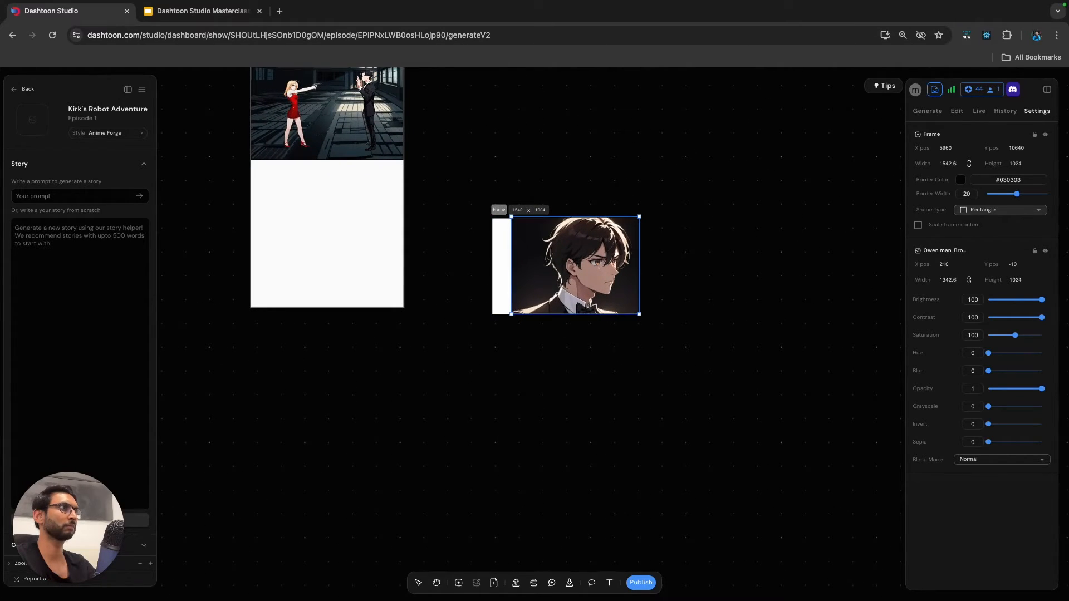
Select the close-up frame and set up a soft brush with width 34 and hardness 21 for painting on it.
left_click(502, 267)
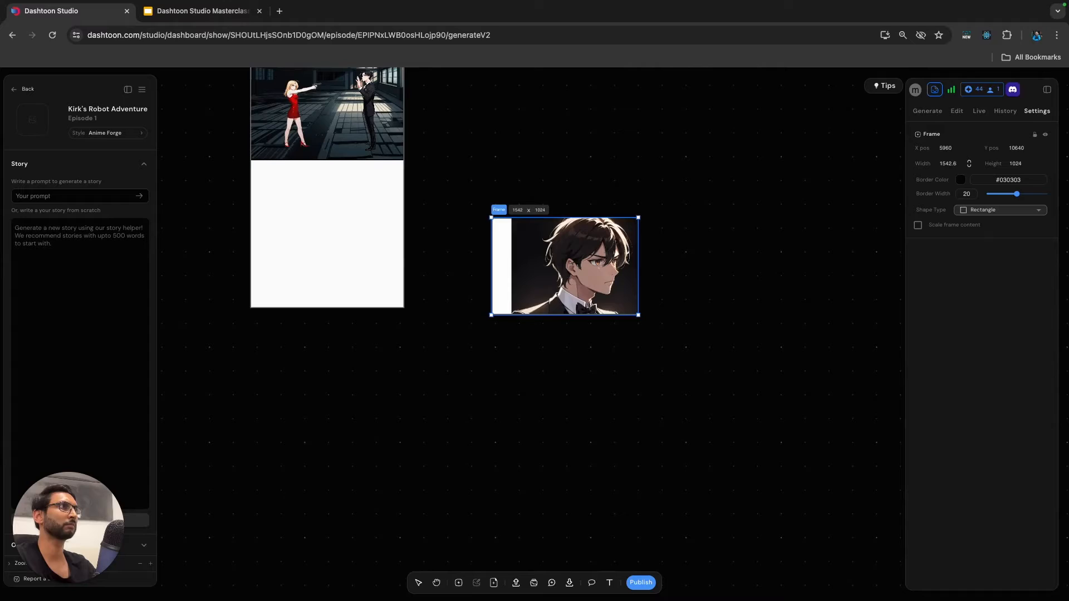
scroll(551, 259, "up", 2)
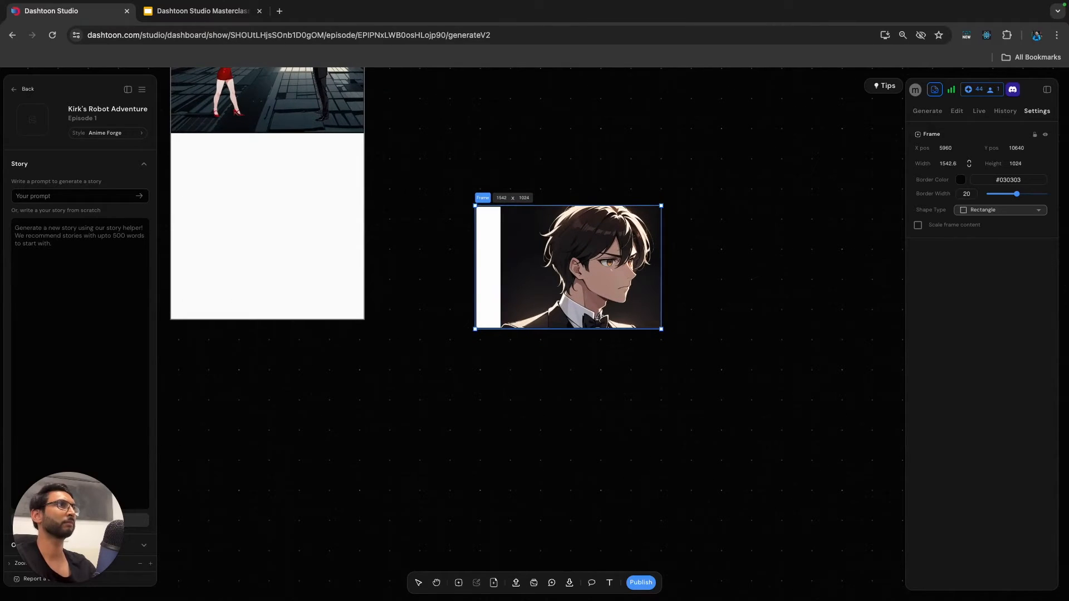
left_click(956, 112)
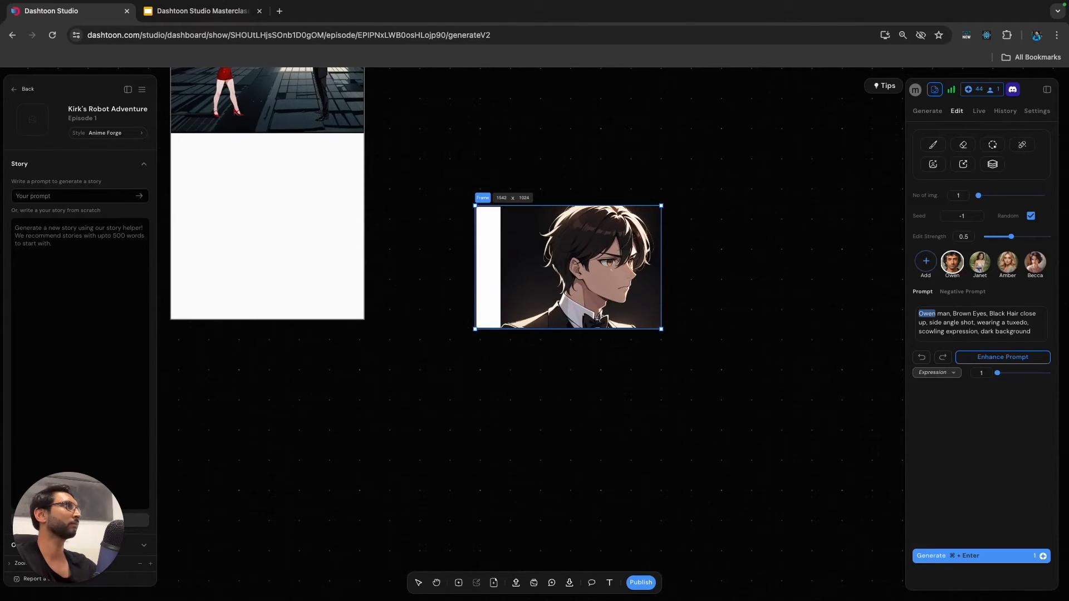
left_click(933, 145)
left_click(998, 181)
left_click(970, 213)
mouse_move(991, 210)
left_mouse_down()
mouse_move(1007, 209)
mouse_move(1000, 228)
left_mouse_up()
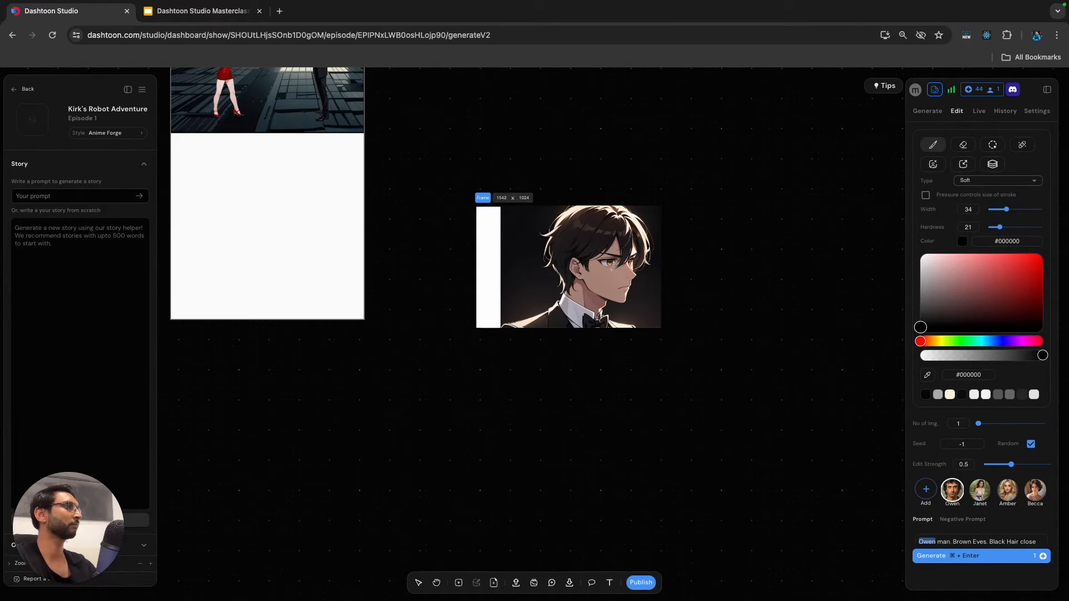
Paint the upper part of the blank strip with background color #0d0b0e sampled from the image, and enable pressure-controlled stroke size.
left_click(927, 375)
left_click(508, 225)
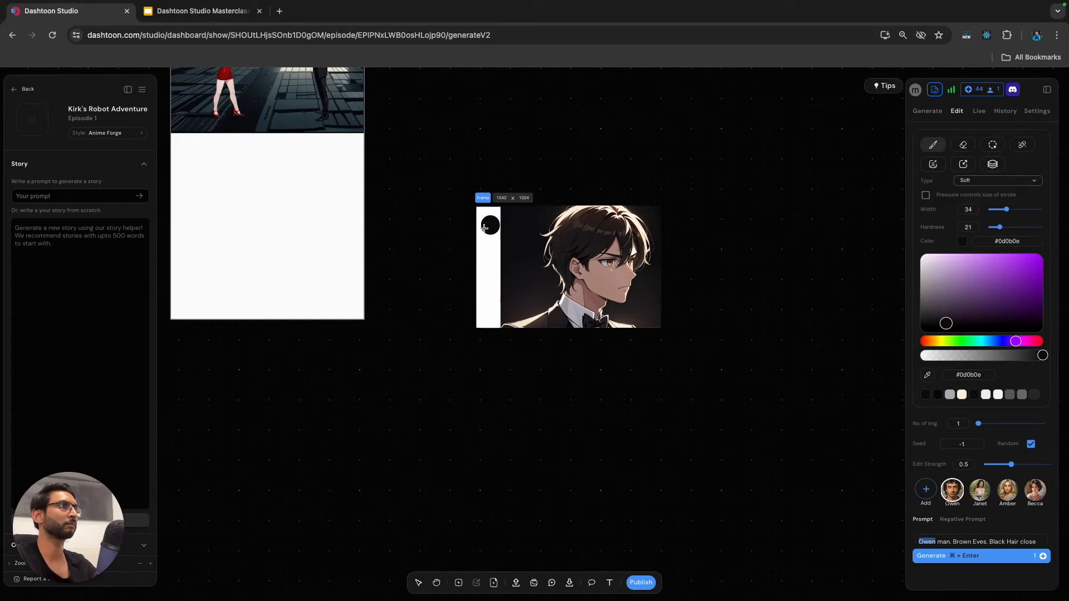
mouse_move(481, 220)
left_mouse_down()
mouse_move(497, 209)
mouse_move(489, 270)
mouse_move(481, 221)
mouse_move(480, 284)
left_mouse_up()
left_click(927, 196)
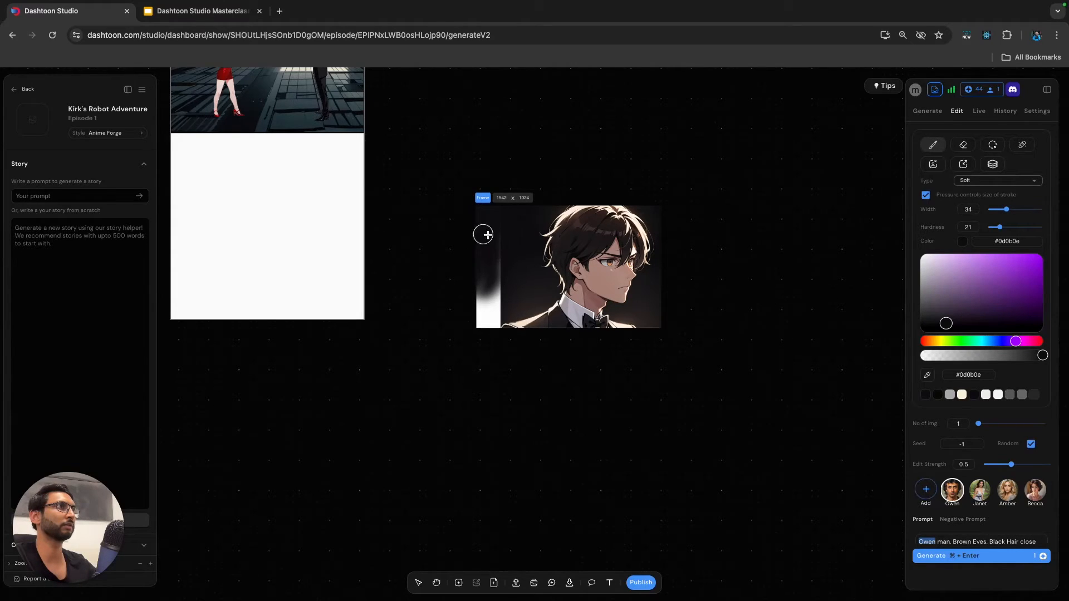
Sample the lighter background tone #221e1d near the shoulder and paint over the remaining white lower part of the strip.
left_click(926, 379)
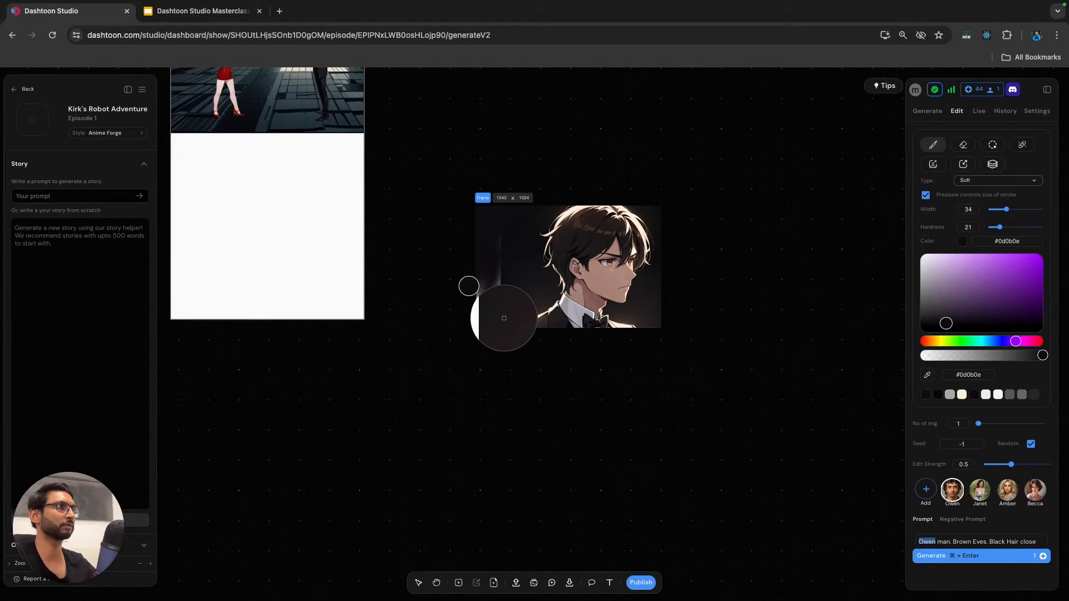
left_click(489, 314)
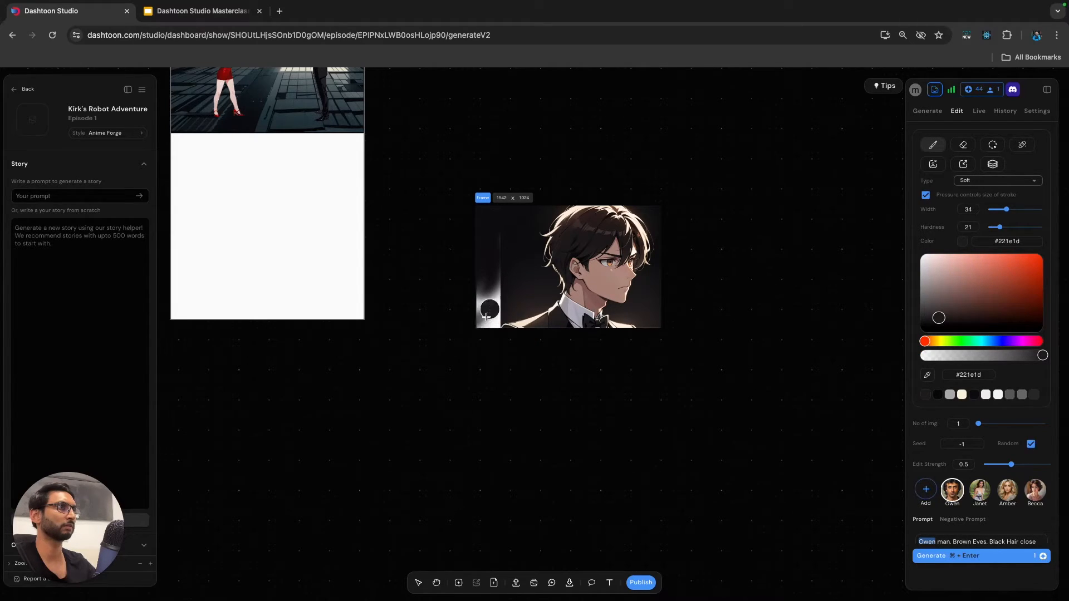
mouse_move(486, 327)
left_mouse_down()
mouse_move(472, 306)
mouse_move(483, 316)
mouse_move(495, 273)
left_mouse_up()
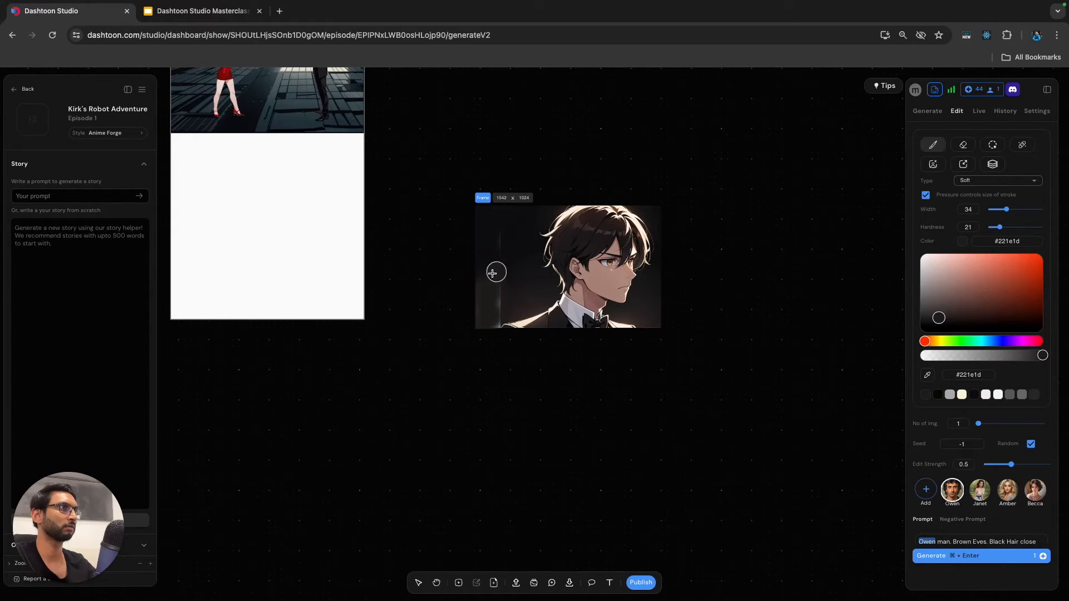
Paint over the lower part of the seam beside the shoulder using a width 3, hardness 35 brush in #2e2625.
scroll(486, 315, "up", 5)
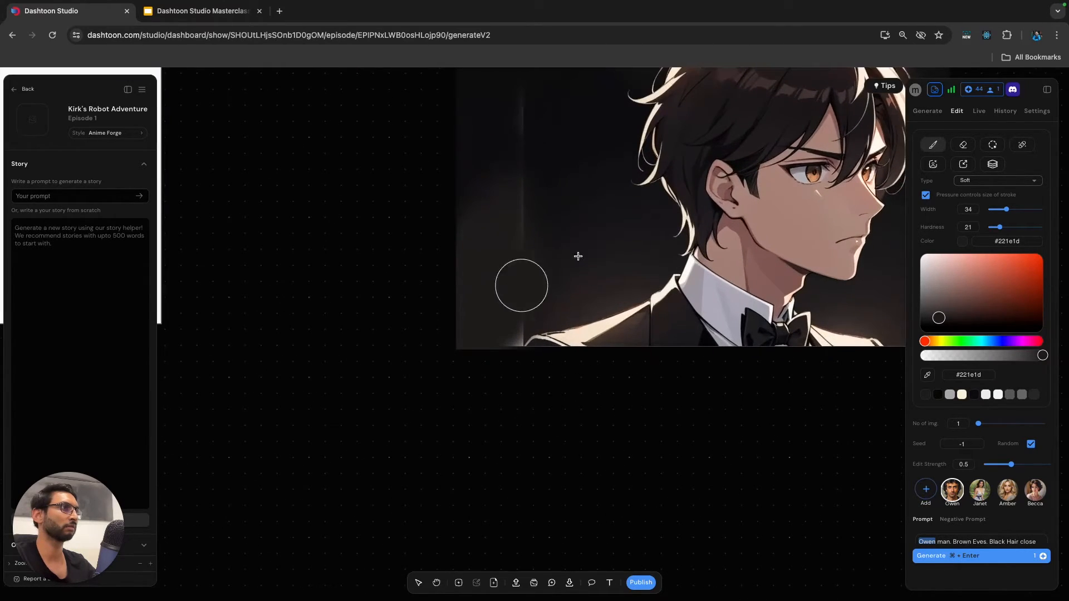
left_click_drag(1006, 210, 989, 210)
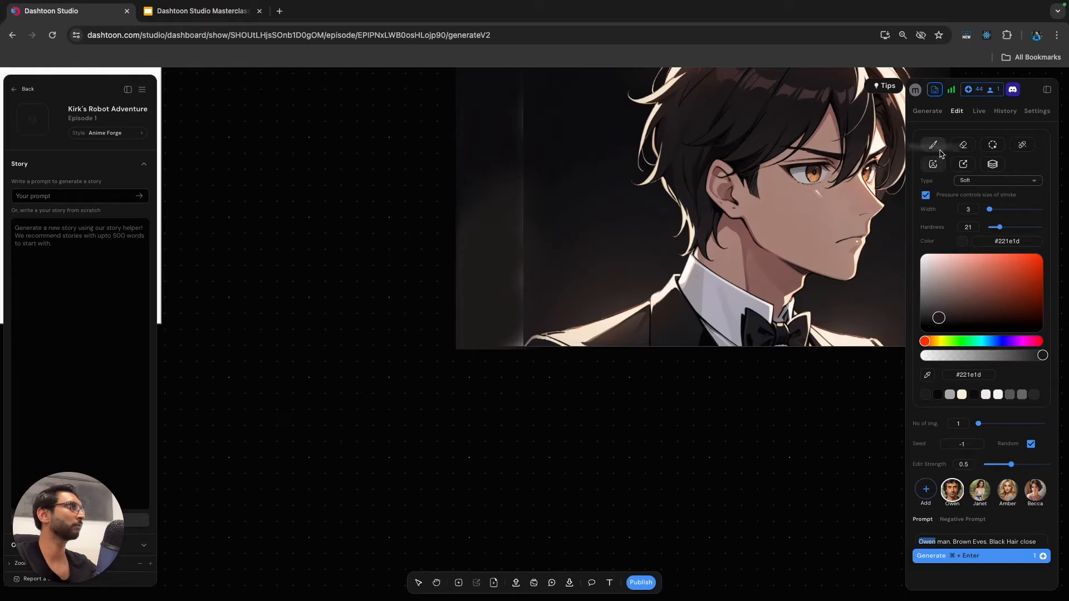
left_click(927, 394)
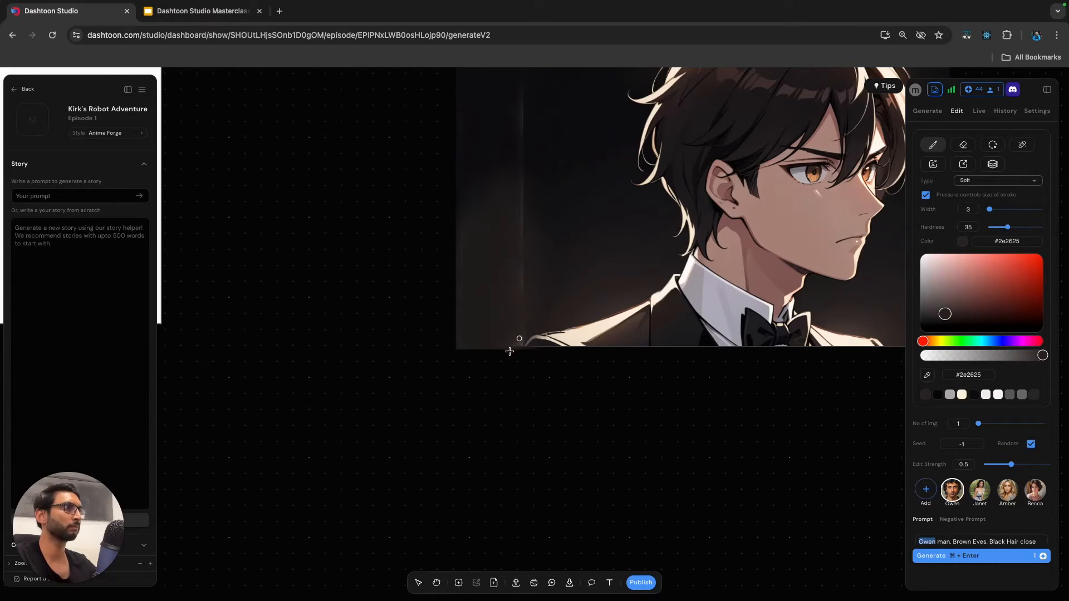
mouse_move(505, 334)
left_mouse_down()
mouse_move(518, 333)
mouse_move(520, 261)
mouse_move(510, 203)
mouse_move(514, 220)
left_mouse_up()
Increase the brush width to 10 and blend the upper part of the seam with #2e2625.
scroll(514, 217, "down", 3)
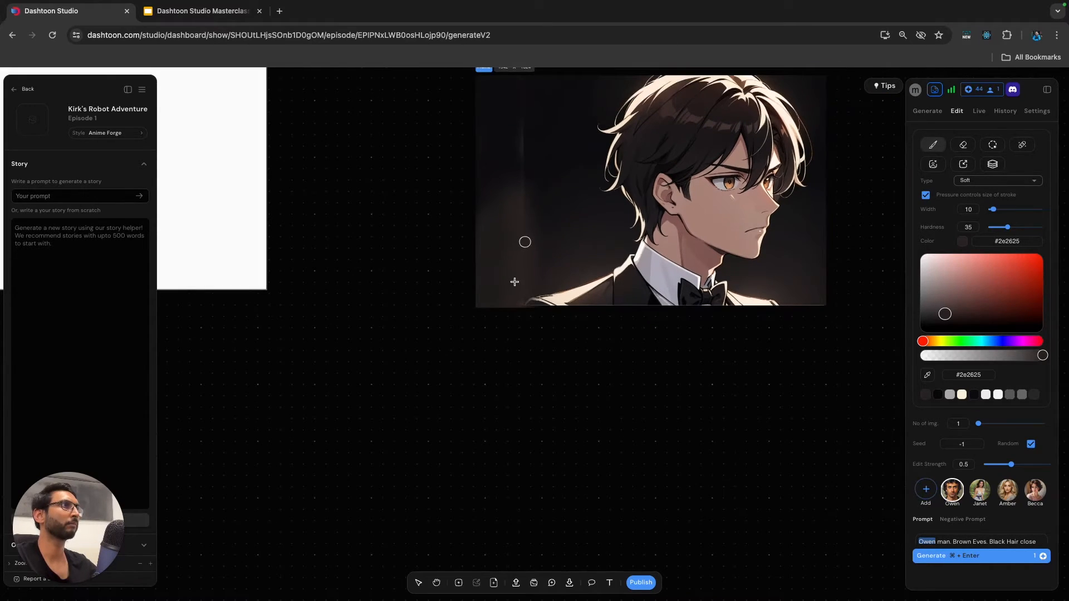
left_click_drag(522, 160, 518, 127)
scroll(522, 225, "up", 1)
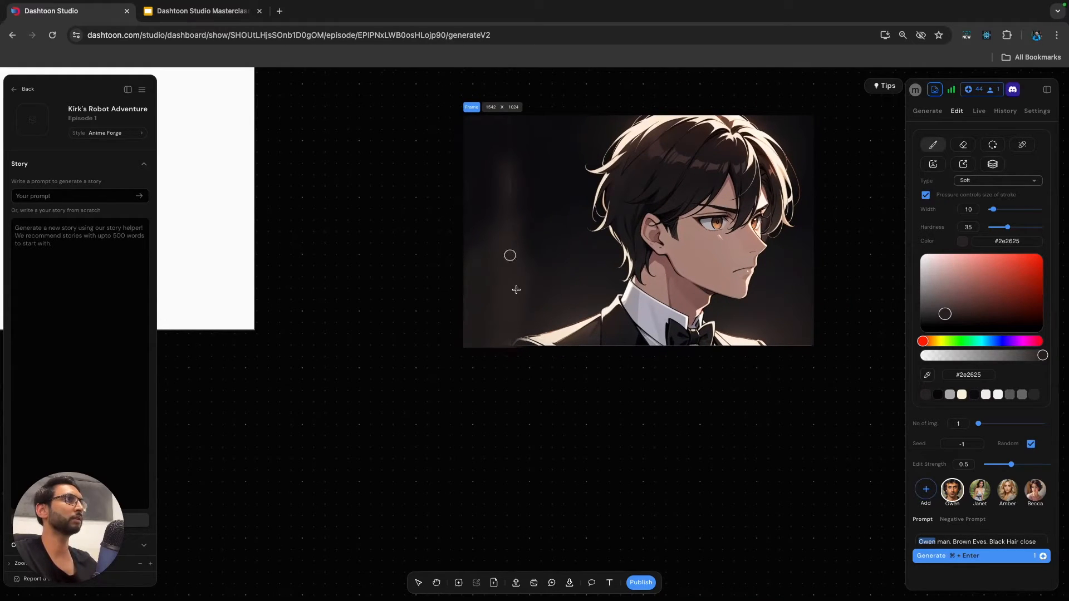
scroll(516, 290, "up", 1)
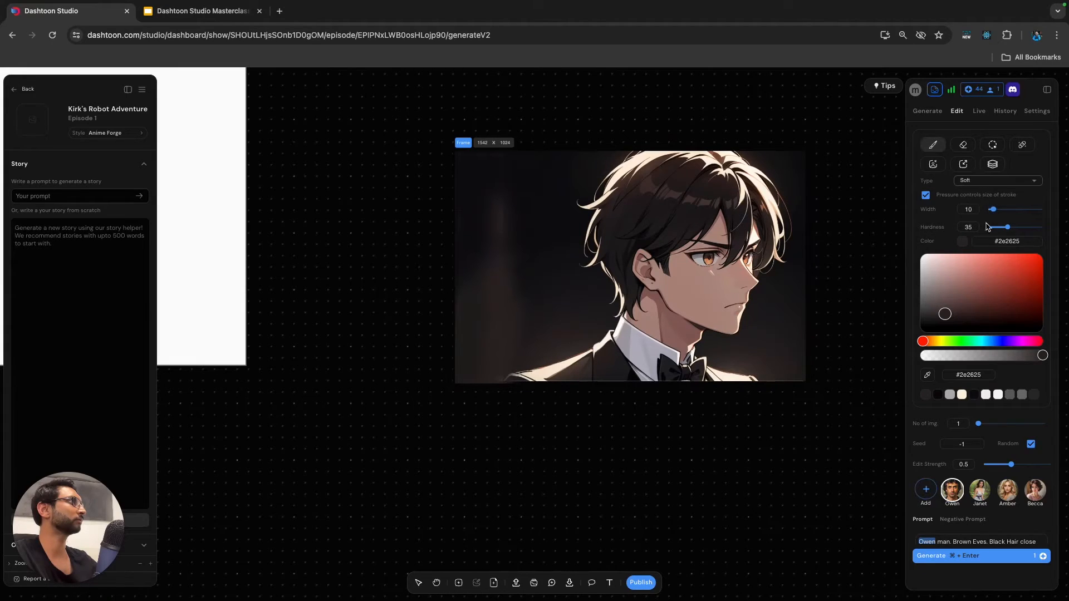
Cover the brownish streak along the seam using background color #0d0b0e sampled from the image and a brush width of 21.
left_click(939, 395)
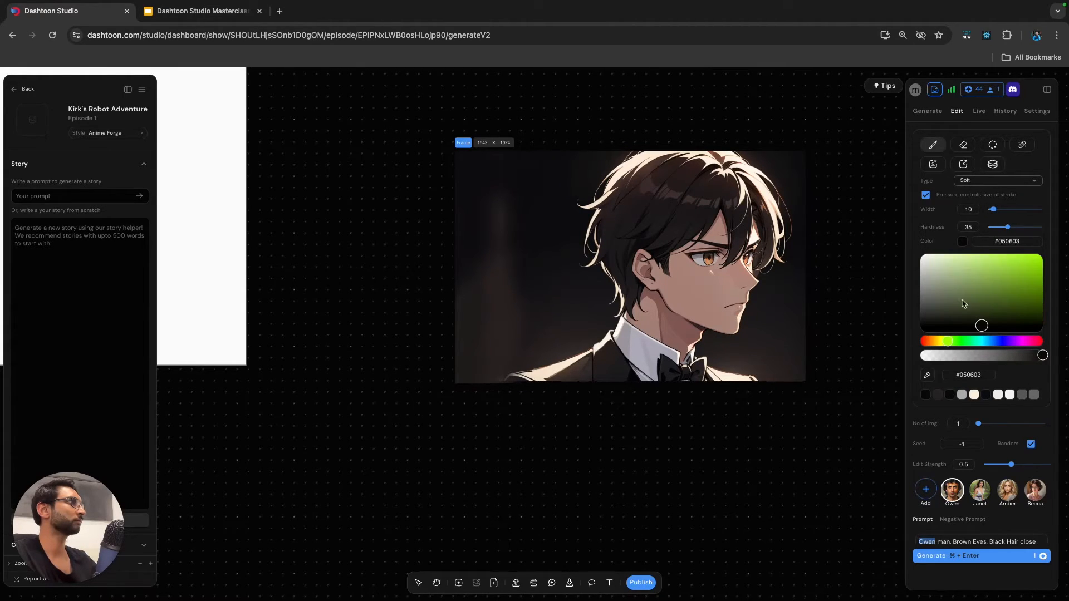
left_click(928, 377)
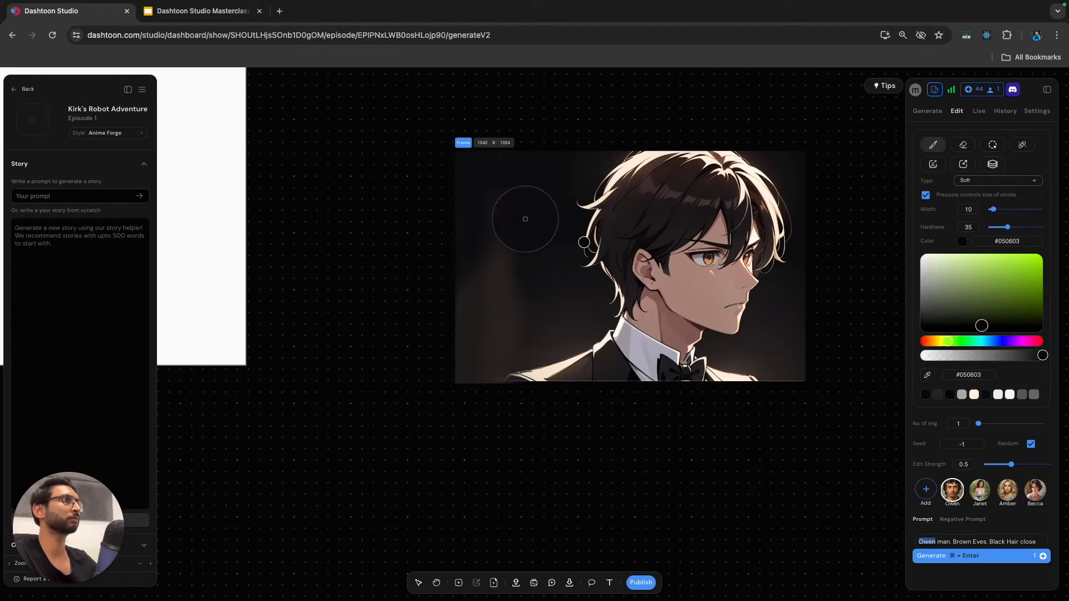
left_click(490, 235)
left_click_drag(1001, 211, 1002, 211)
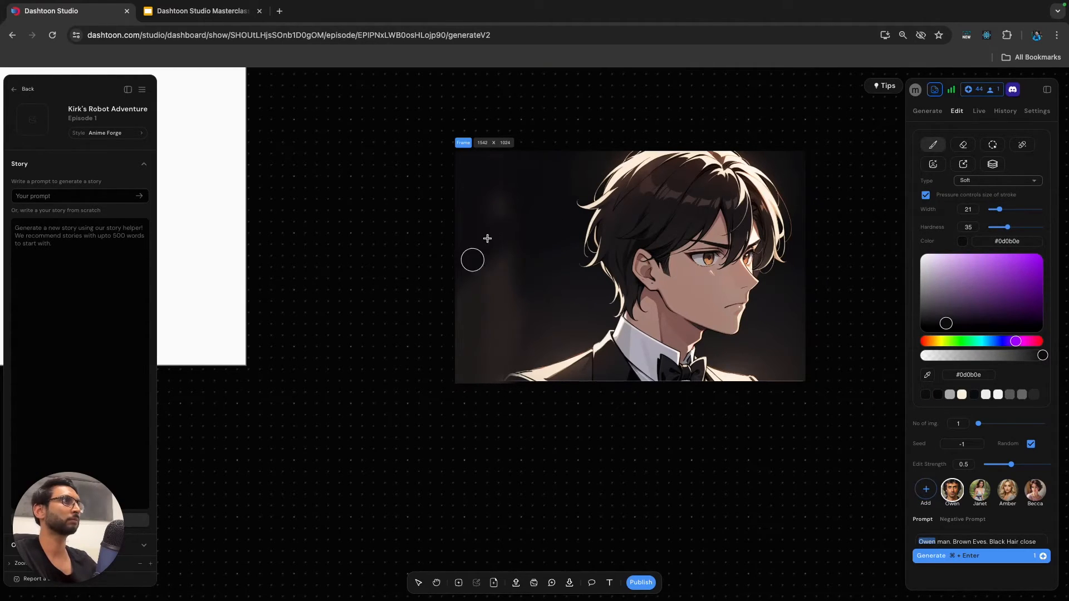
mouse_move(490, 268)
left_mouse_down()
mouse_move(486, 368)
mouse_move(471, 410)
mouse_move(486, 312)
mouse_move(474, 309)
mouse_move(515, 234)
mouse_move(459, 368)
mouse_move(499, 353)
mouse_move(505, 273)
mouse_move(458, 382)
mouse_move(510, 324)
left_mouse_up()
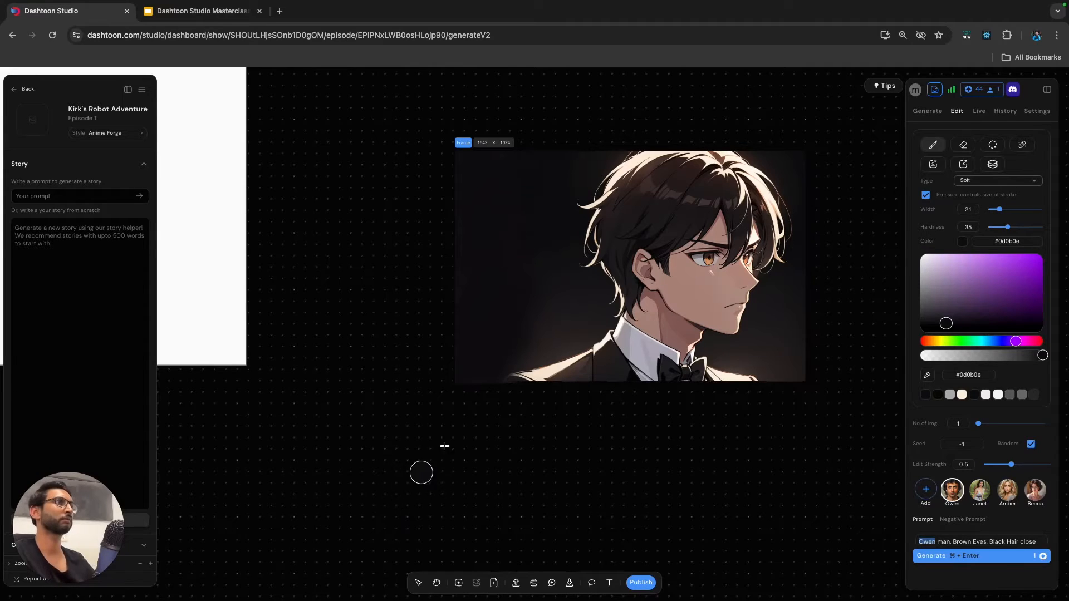
Blend the area above the shoulder with a sampled dark brown at about half opacity (#29212180), and leave the brush tool.
scroll(451, 437, "down", 2)
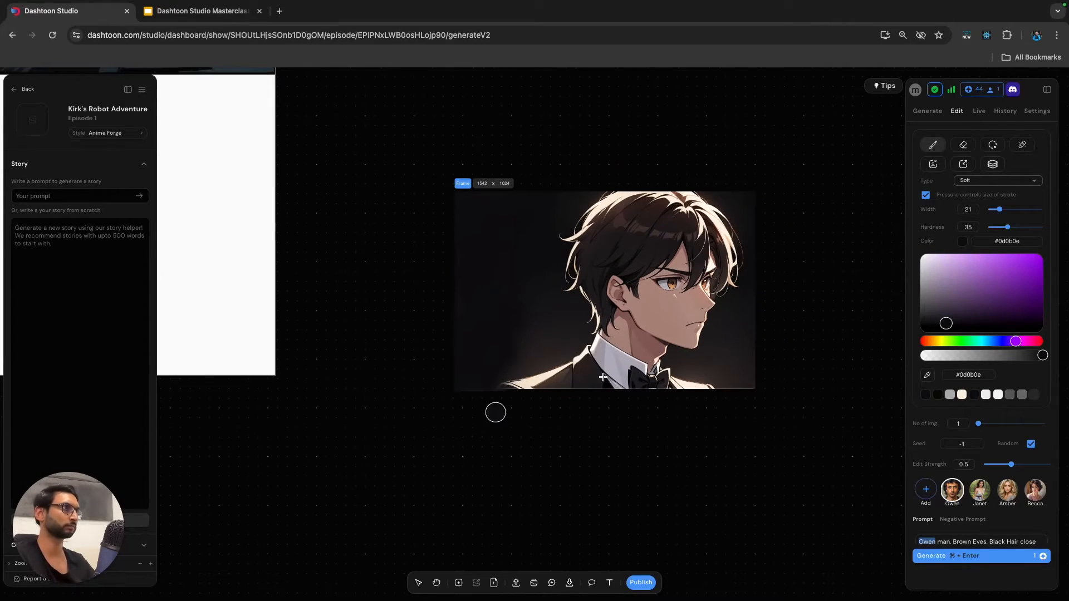
left_click(928, 376)
left_click(532, 354)
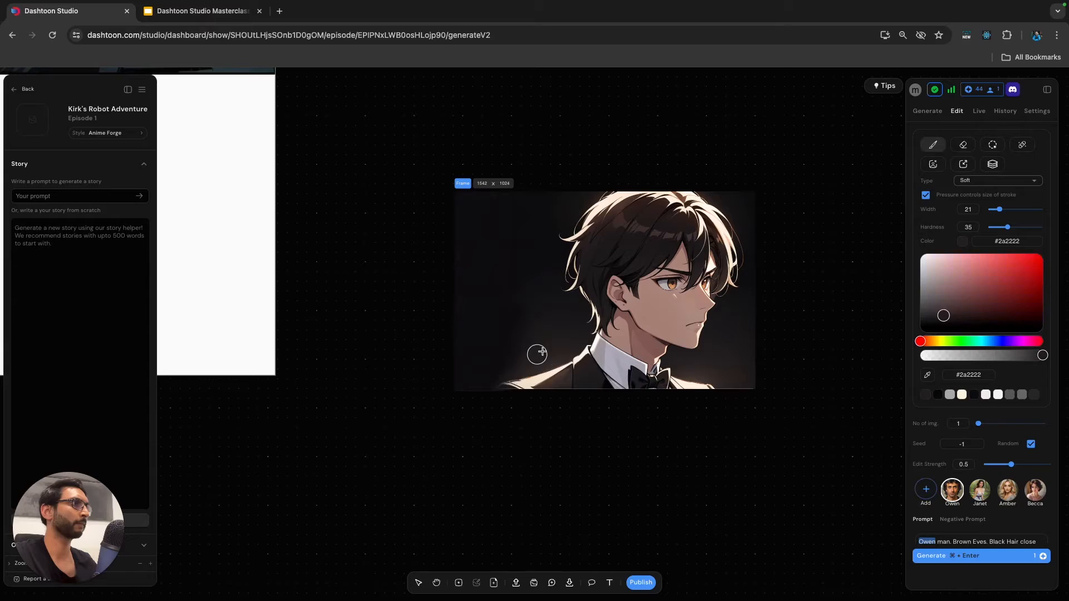
left_click_drag(1042, 356, 982, 358)
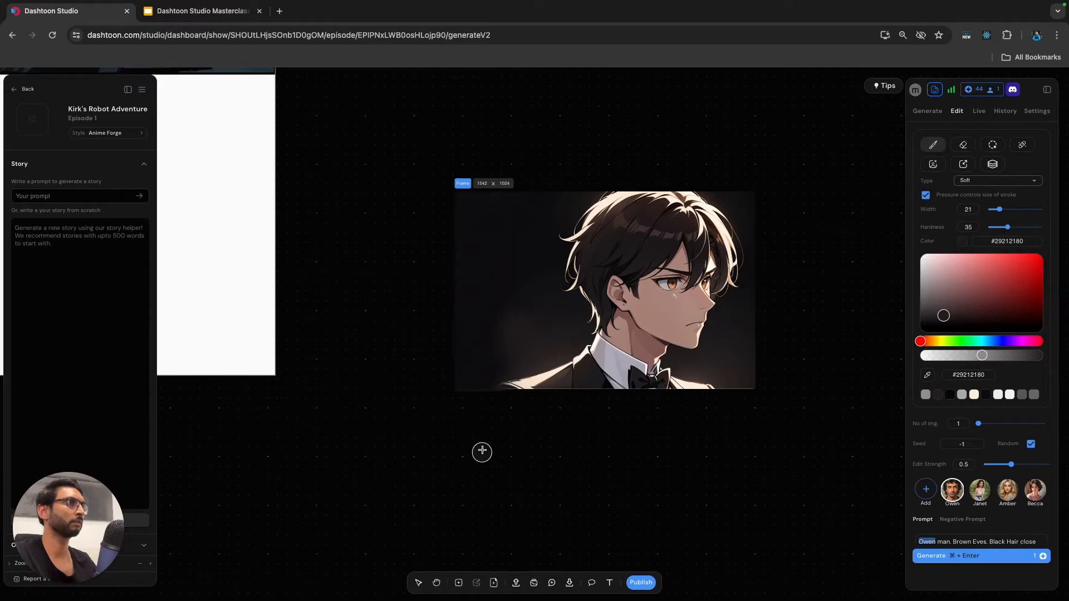
scroll(495, 484, "down", 2)
key("v")
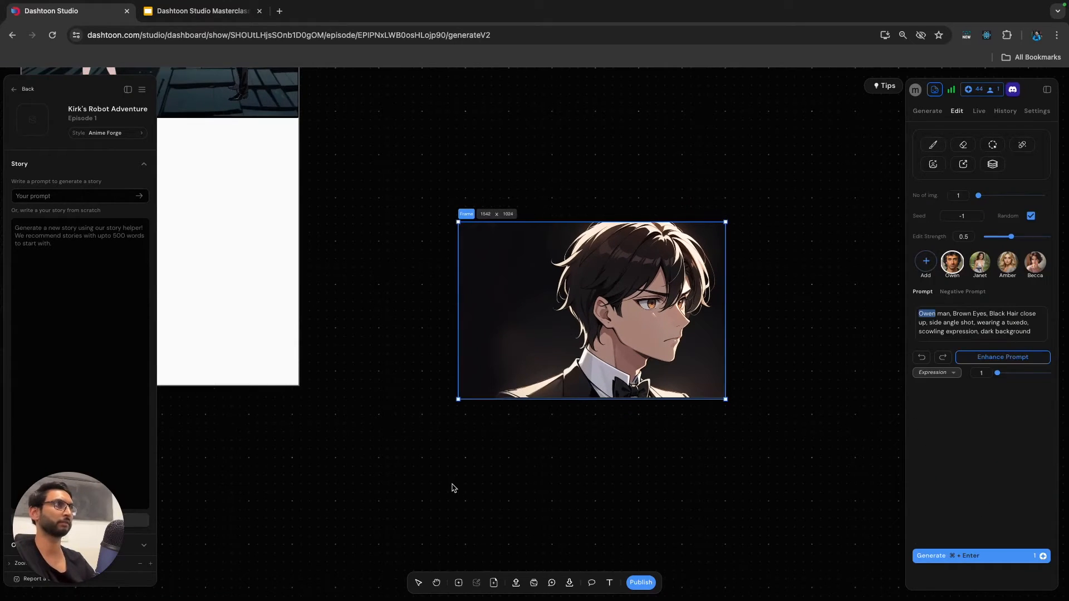
Move the close-up frame into the empty space below the third panel on Page 1, aligned with the page's left edge.
left_click(454, 490)
left_click(466, 214)
scroll(471, 215, "down", 2)
scroll(488, 207, "left", 2)
left_click_drag(493, 224, 267, 219)
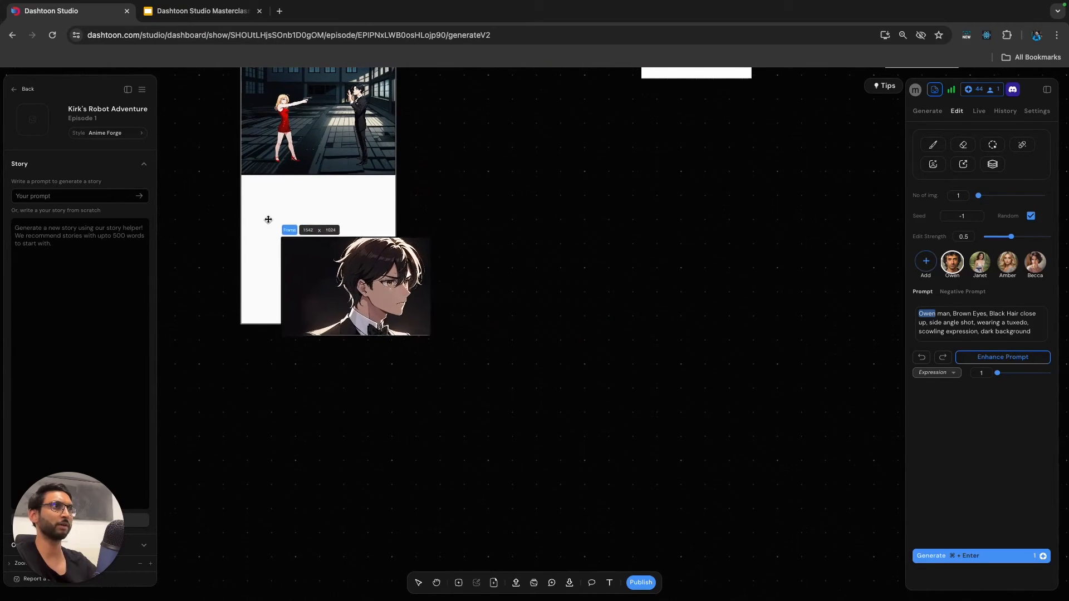
left_click_drag(266, 218, 249, 200)
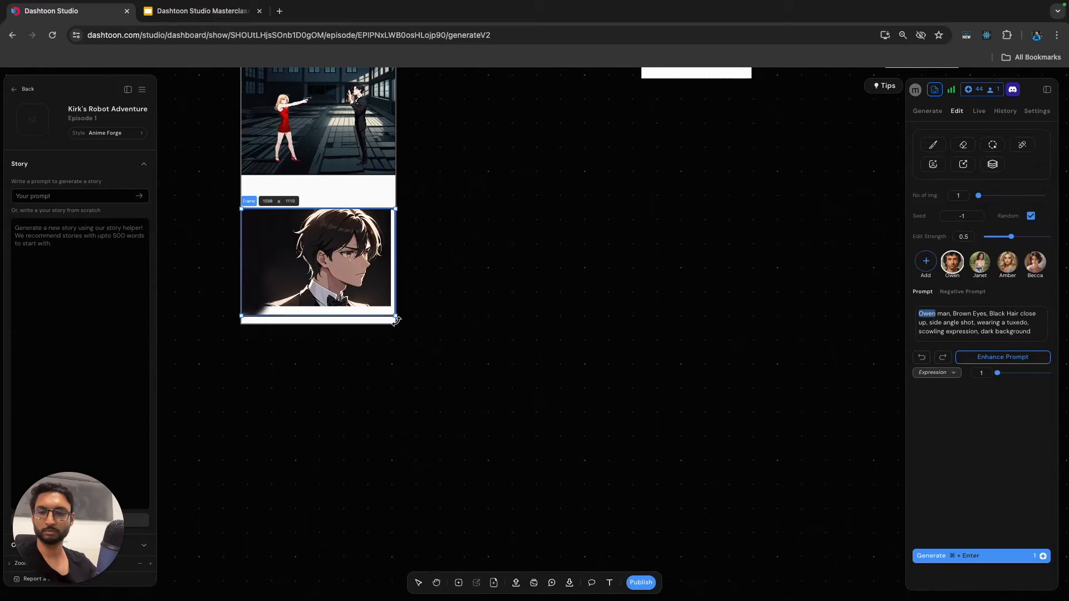
Enable scaling of frame content, enlarge the close-up frame to about 1598 × 1060, and shift it slightly right and down on Page 1.
left_click(1034, 113)
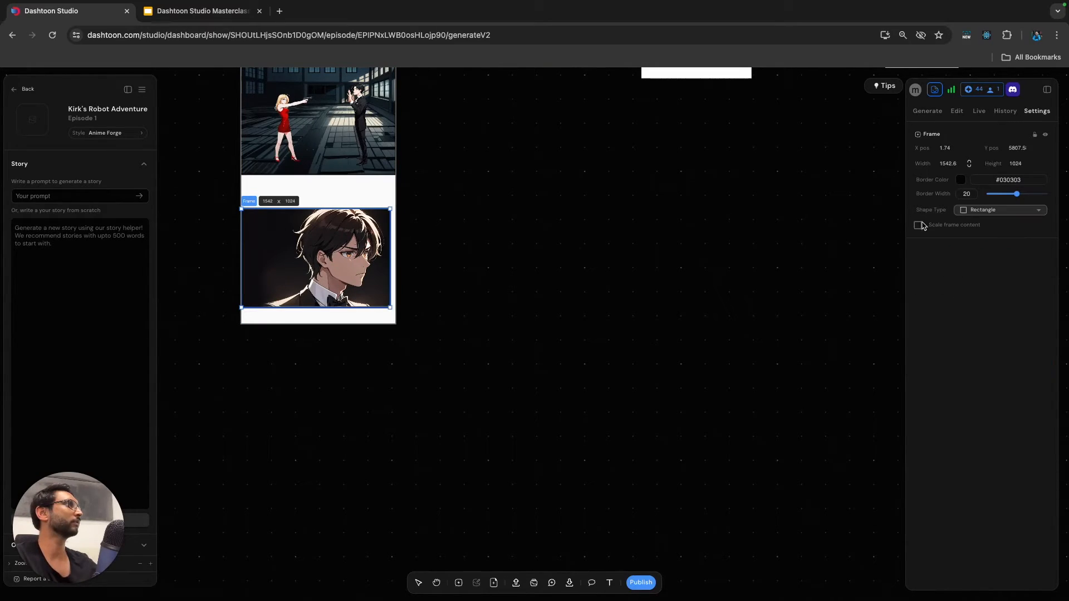
left_click_drag(391, 309, 394, 310)
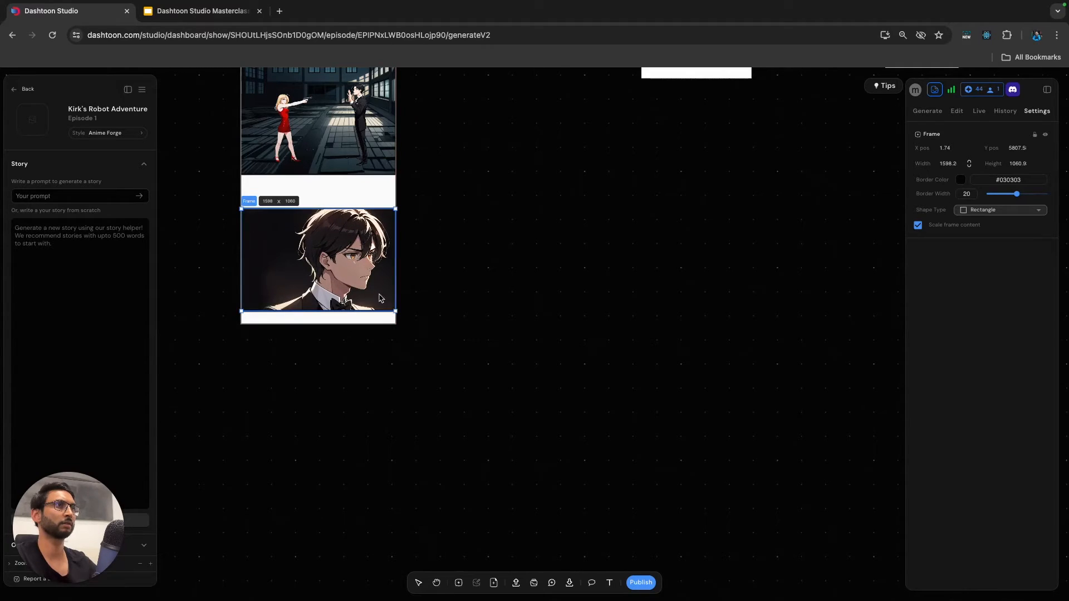
left_click_drag(251, 203, 256, 205)
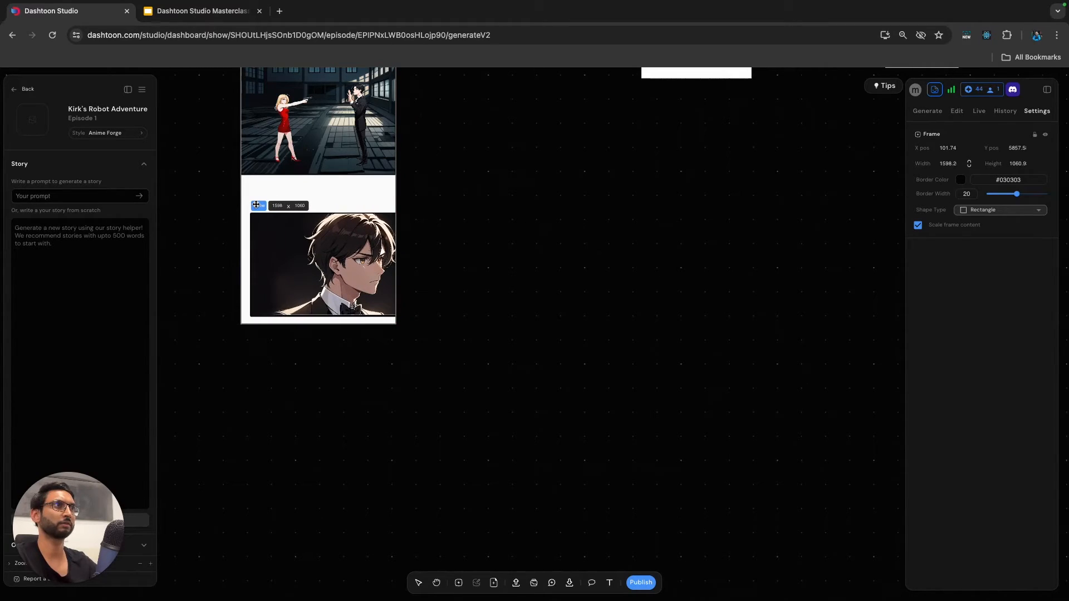
left_click(611, 277)
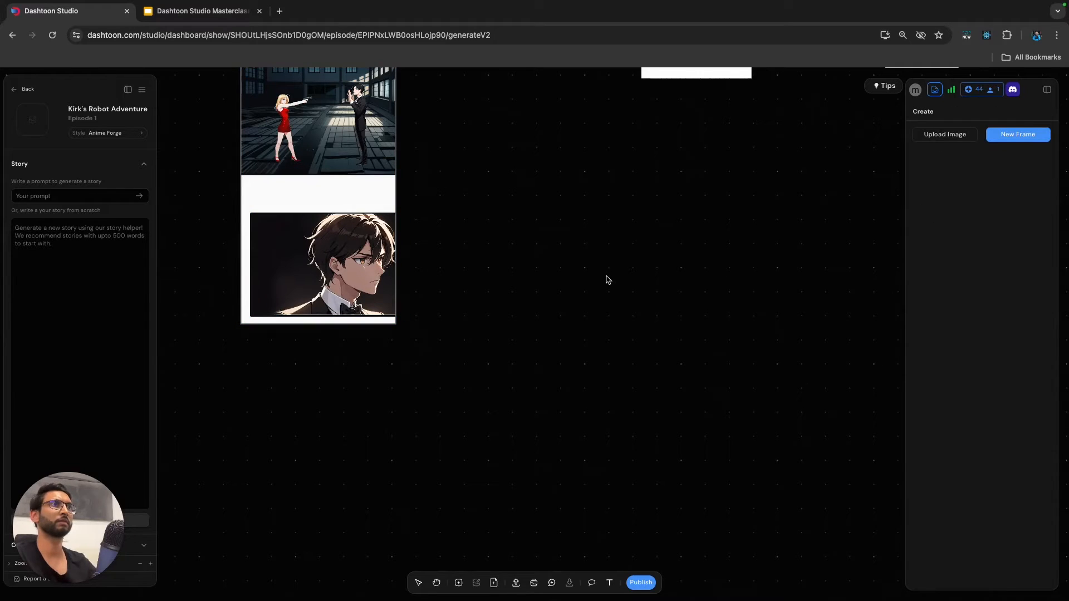
scroll(526, 319, "down", 5)
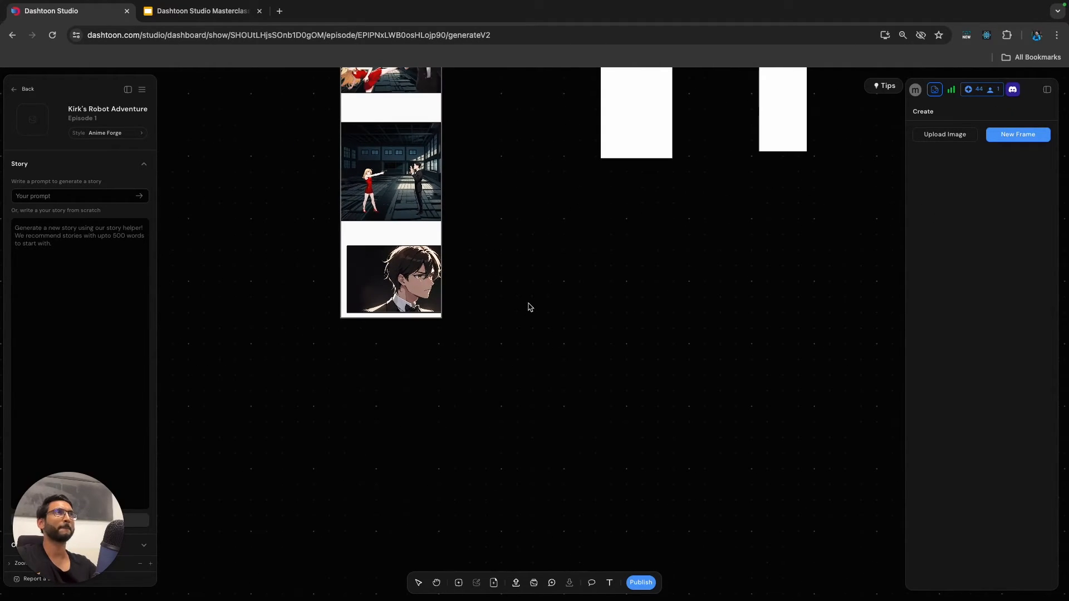
Review the Panel 5 scene and prompts in the Google Slides deck, and return to Dashtoon Studio.
left_click(203, 12)
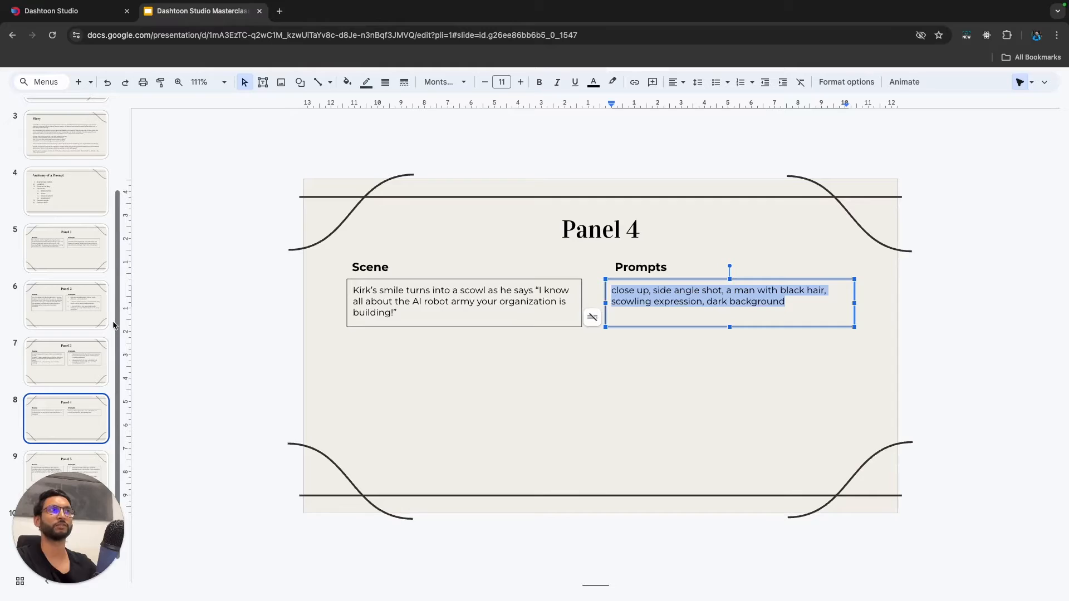
left_click(84, 465)
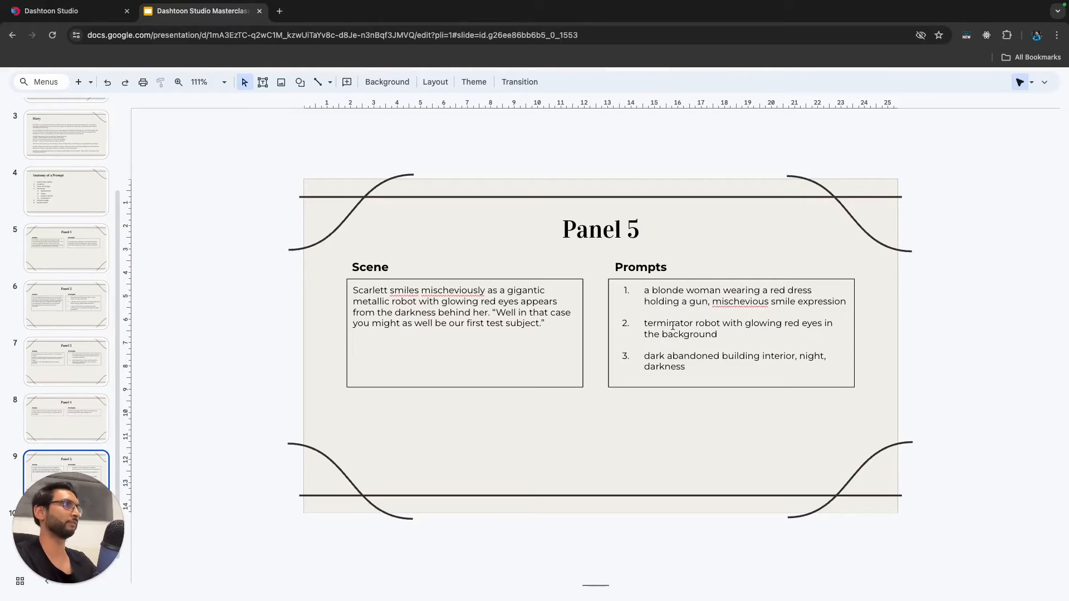
left_click(89, 13)
Bring "panel 5 robot.jpg" and "panel 5 woman.jpg" from the Masterclass 2 folder onto the canvas beside Page 1.
key("ctrl+Right")
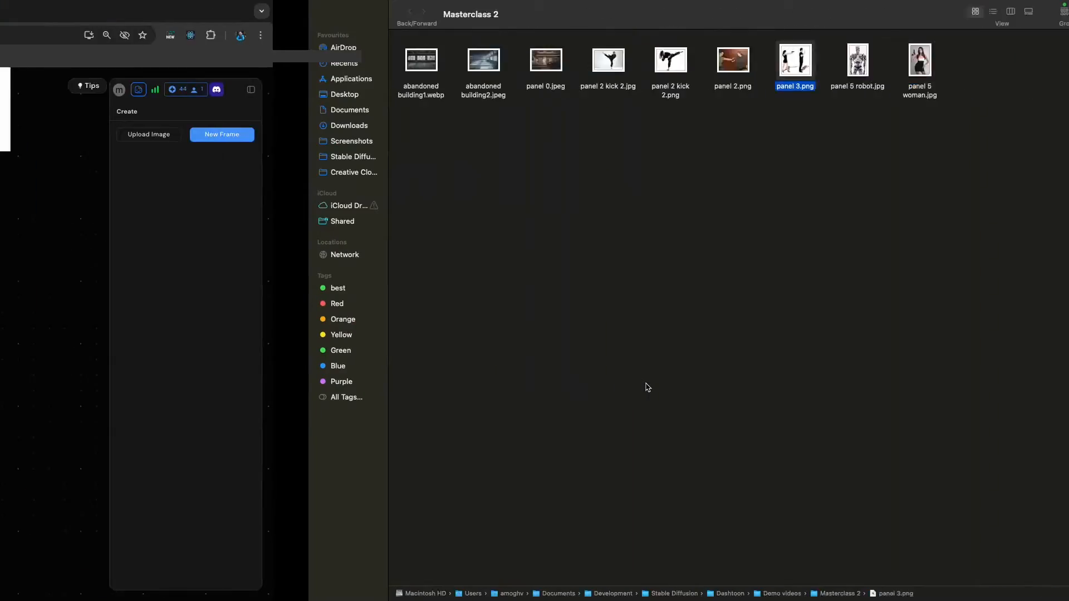
left_click(614, 65)
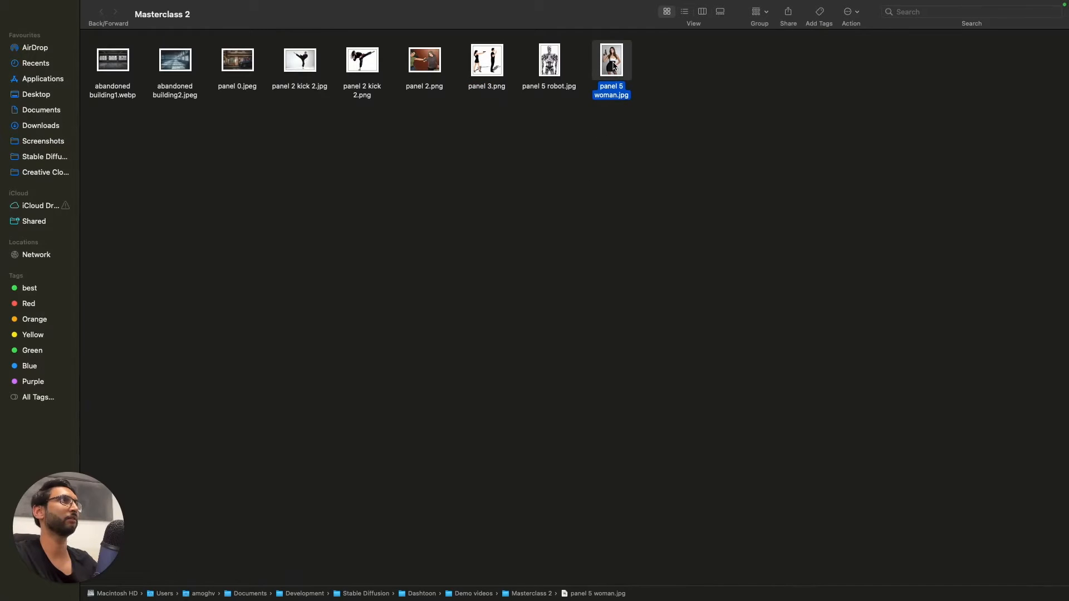
left_click(550, 61, "super")
left_click_drag(612, 67, 614, 344)
key("ctrl+Left")
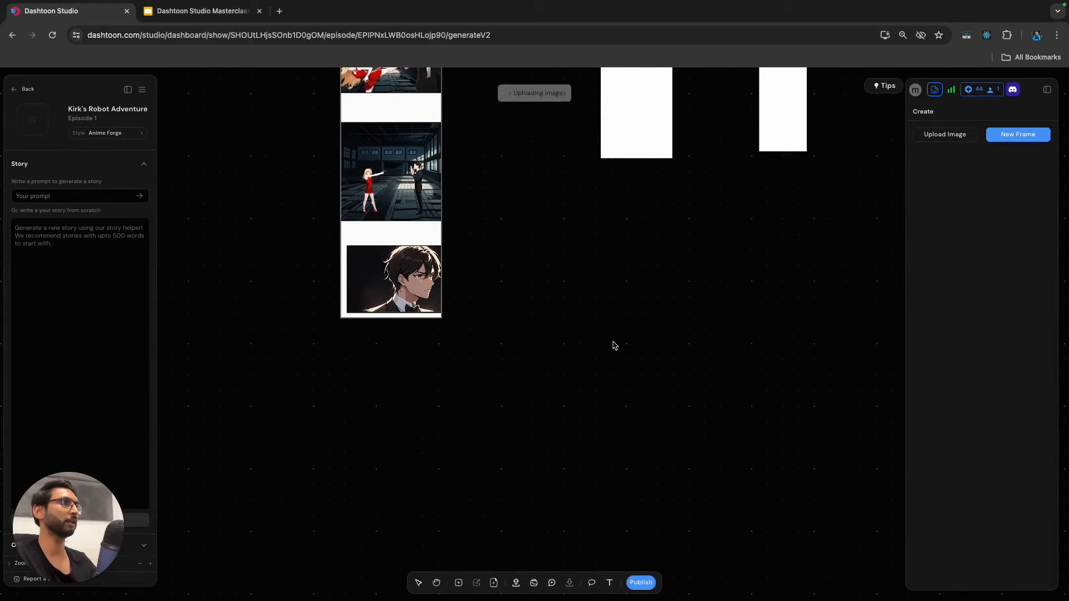
Move the "panel 5 woman" image down and right, clear of the robot image's edge.
left_click(702, 321)
left_click_drag(632, 367, 682, 352)
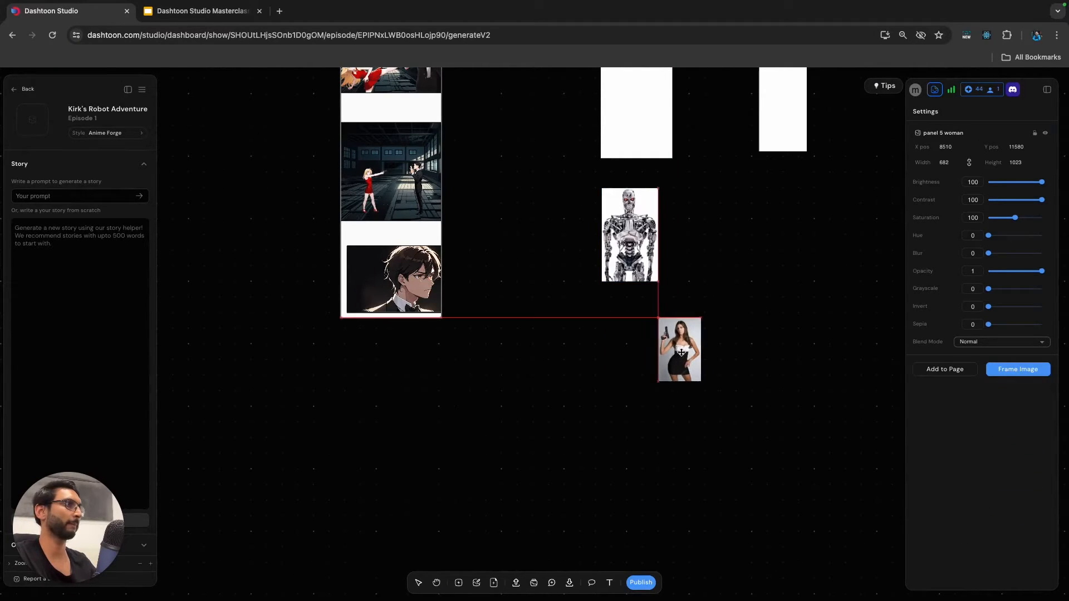
scroll(689, 351, "up", 3)
scroll(737, 357, "up", 5)
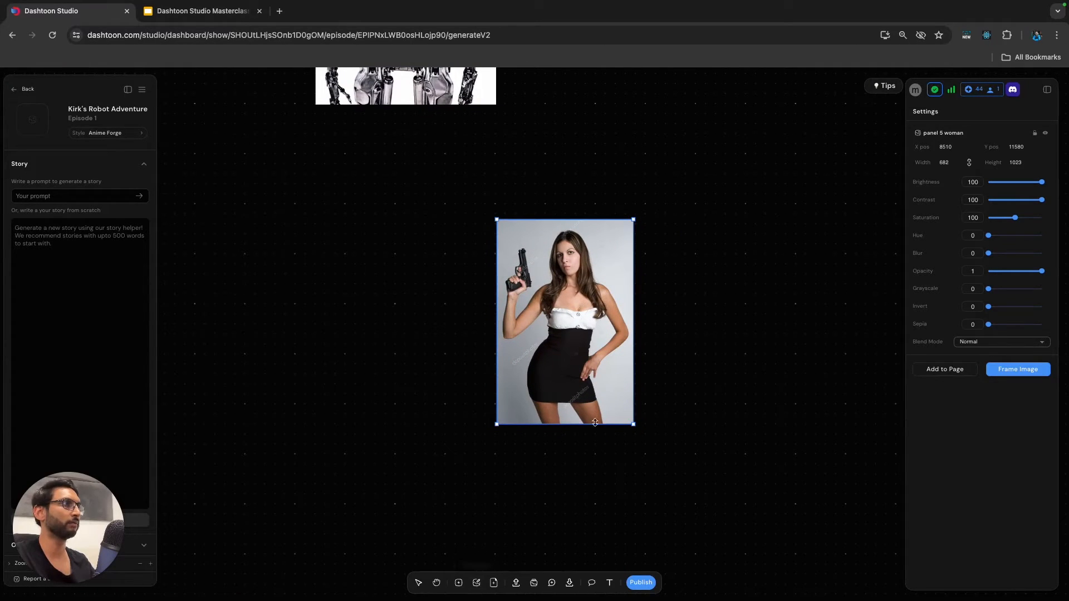
Place the woman image in its own 682 × 1023 generation frame and shift the frame slightly up and left.
scroll(587, 426, "up", 3)
scroll(558, 463, "down", 5)
key("ctrl+Right")
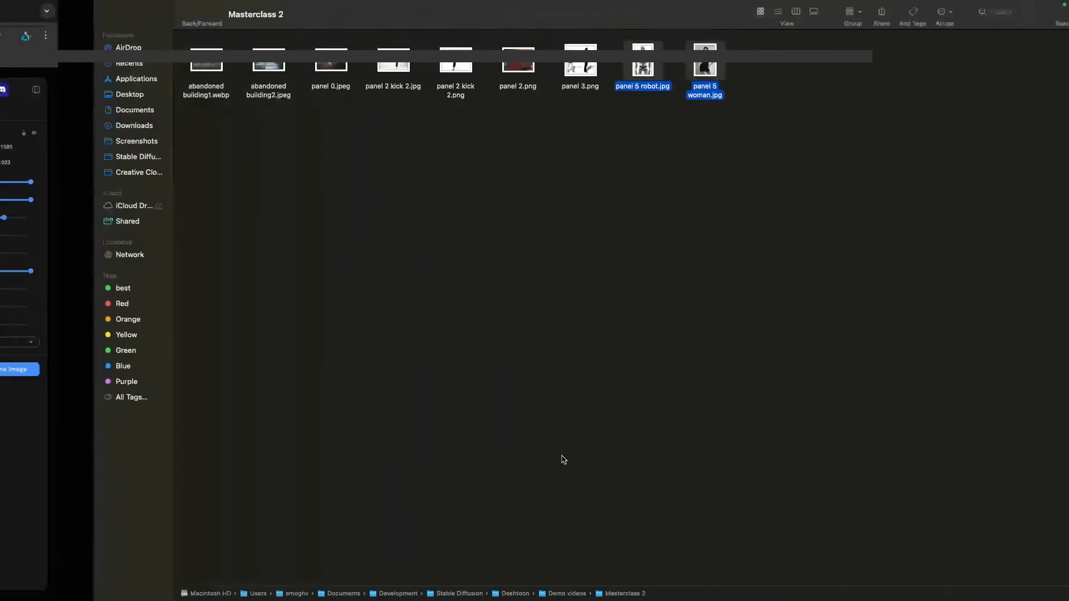
key("ctrl+Left")
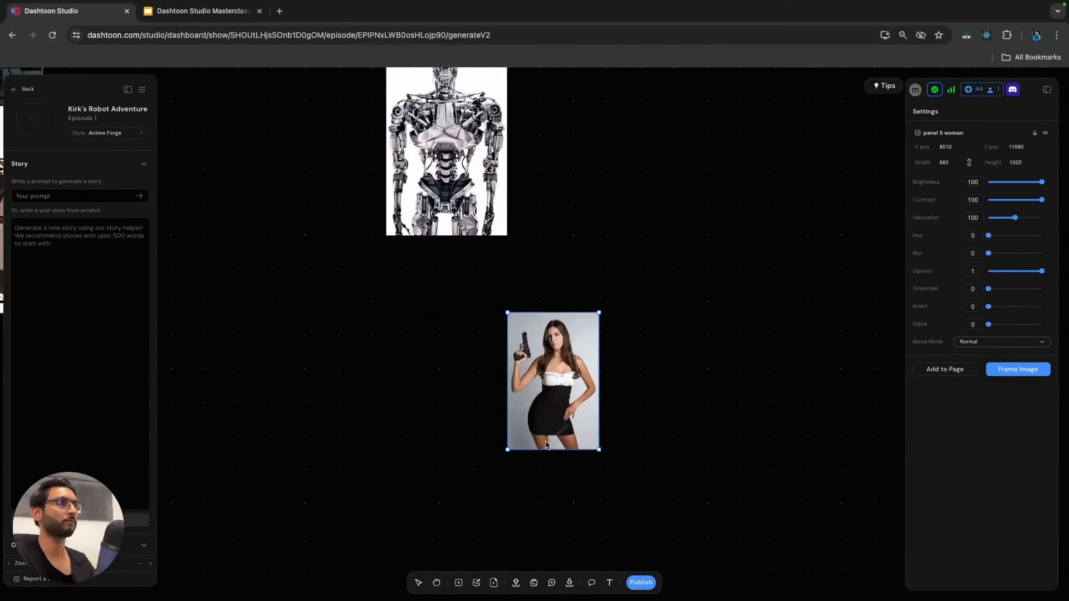
left_click(458, 583)
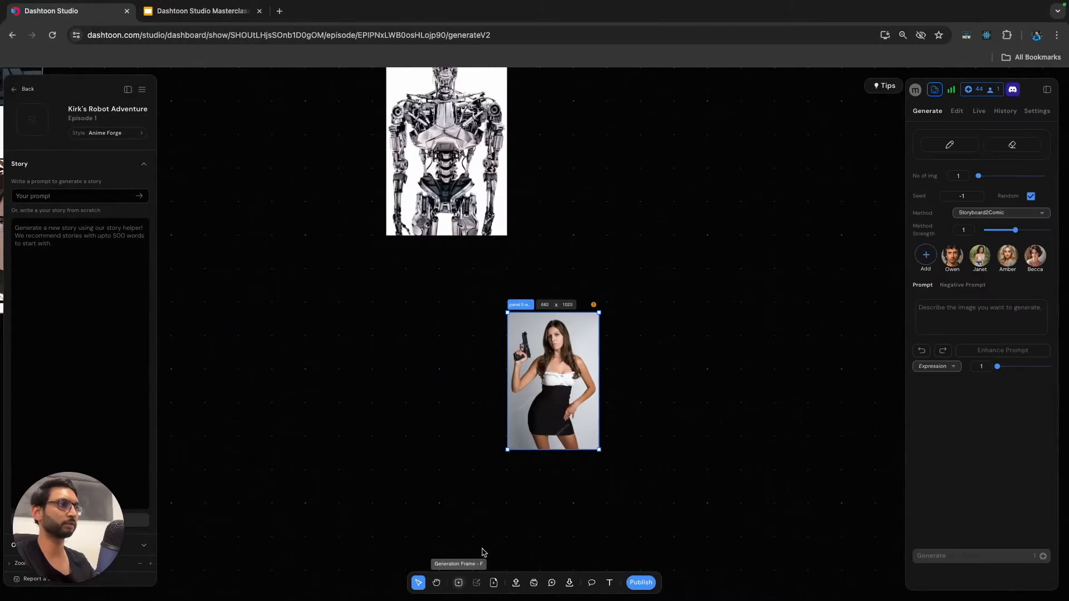
mouse_move(516, 311)
left_mouse_down()
mouse_move(531, 295)
mouse_move(505, 301)
left_mouse_up()
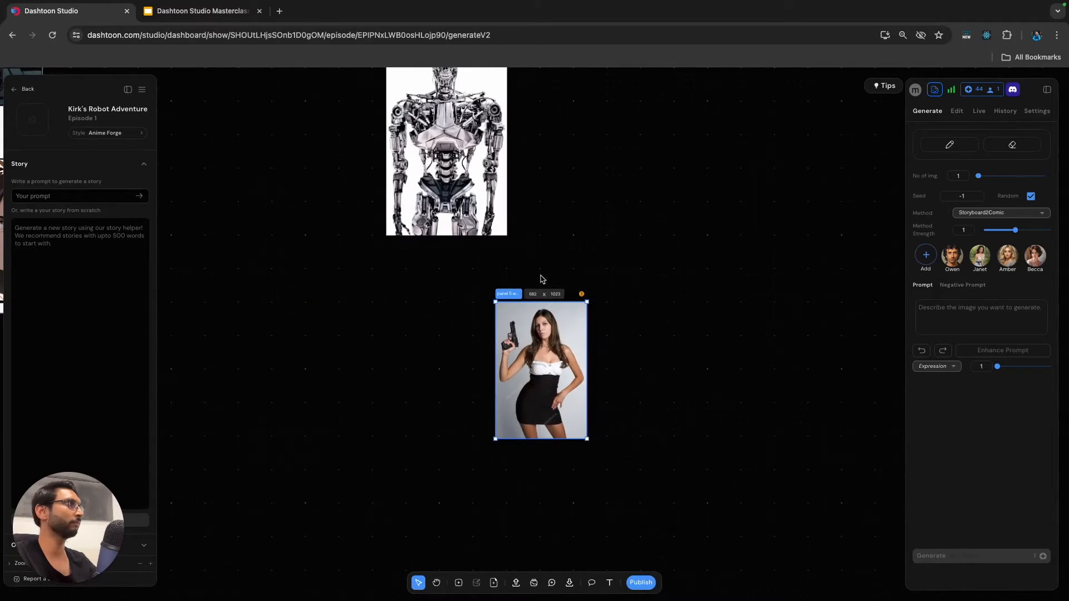
Mask the stock-photo watermarks on the woman's skirt and the surrounding lower background with the Magic Erase brush at width 7.
left_click(958, 112)
left_click(1020, 146)
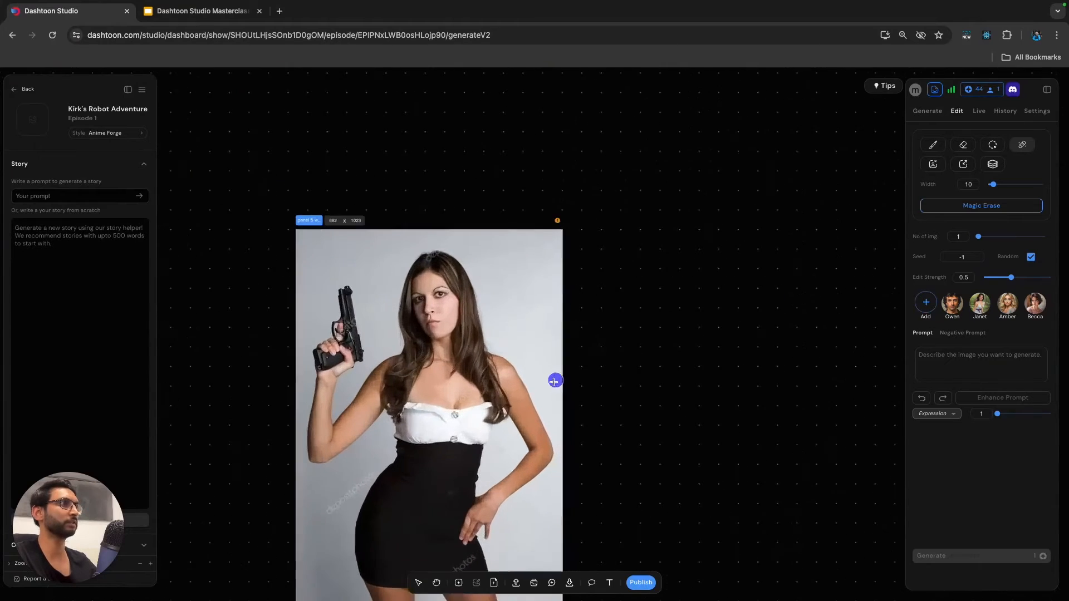
left_click_drag(392, 369, 321, 431)
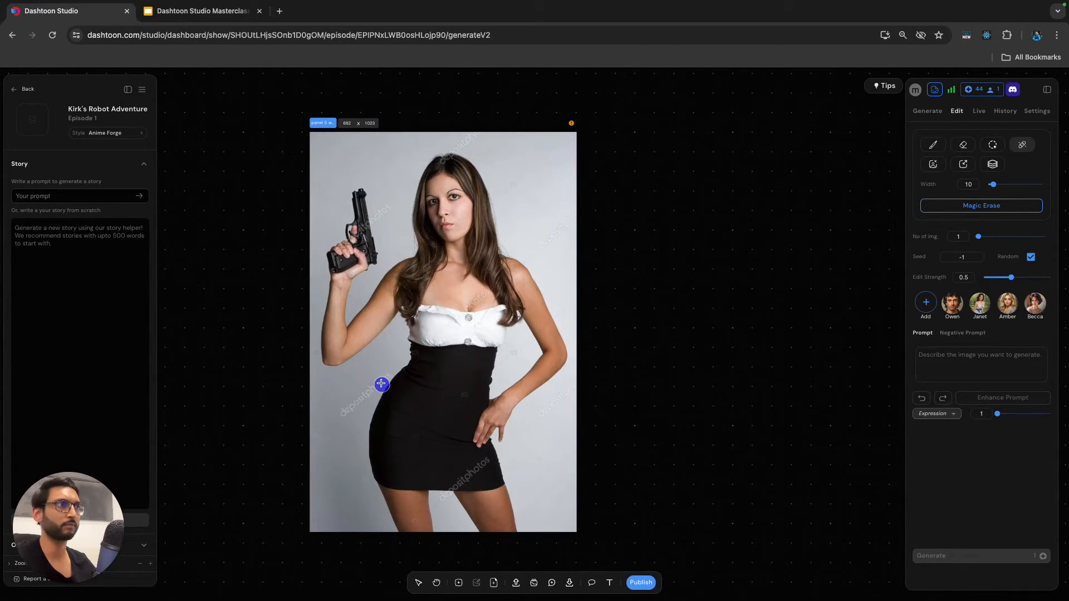
left_click_drag(388, 372, 355, 404)
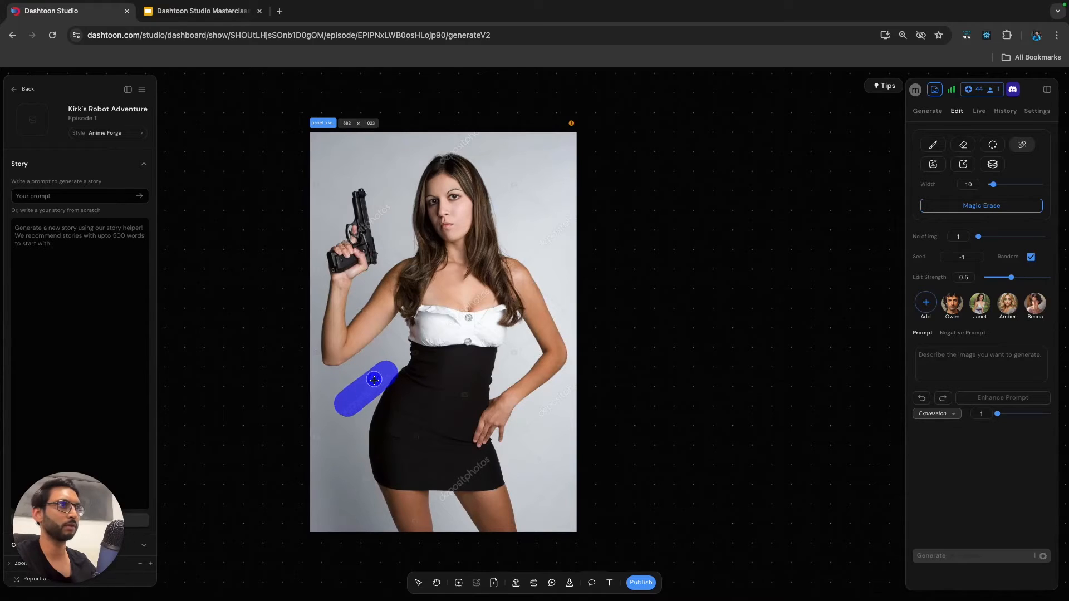
key("super+z")
mouse_move(386, 374)
left_mouse_down()
mouse_move(314, 429)
mouse_move(367, 487)
mouse_move(341, 533)
mouse_move(321, 535)
mouse_move(318, 502)
left_mouse_up()
mouse_move(454, 484)
left_mouse_down()
mouse_move(483, 457)
mouse_move(458, 488)
left_mouse_up()
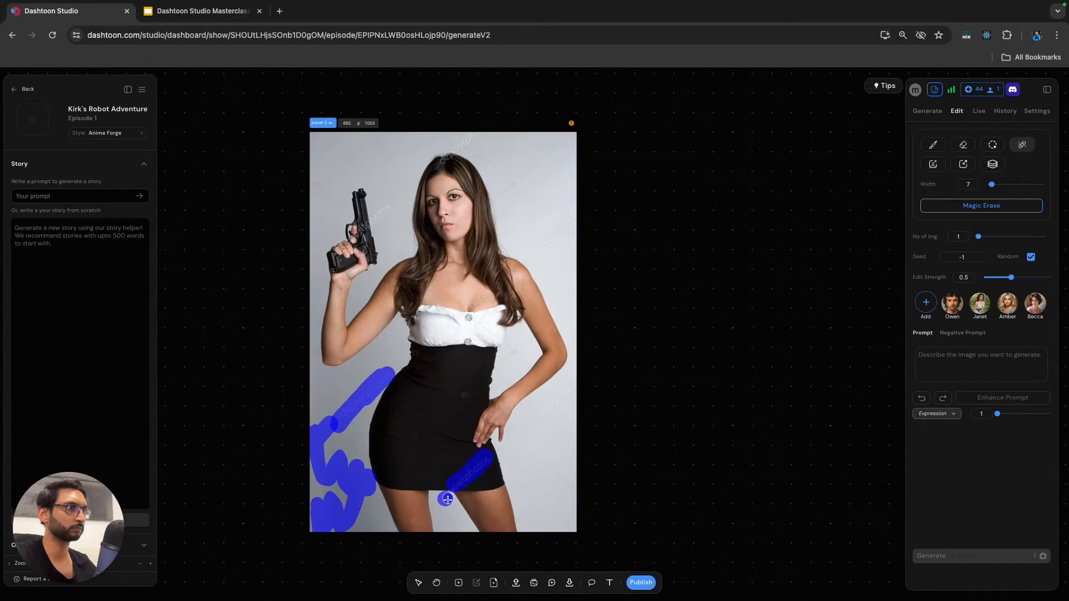
left_click_drag(532, 505, 575, 470)
left_click_drag(519, 441, 585, 481)
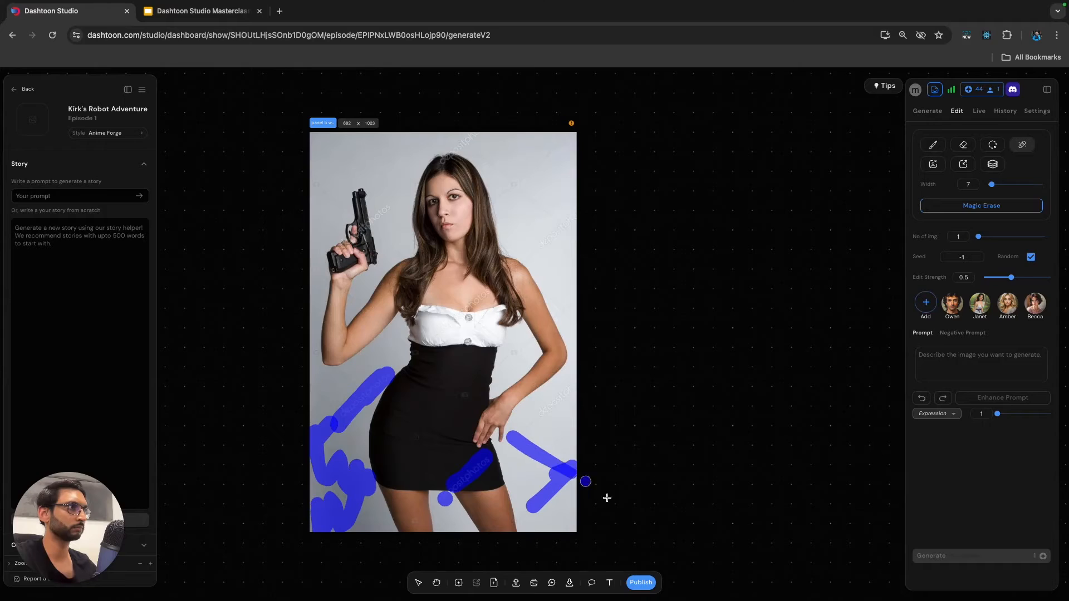
Mask the remaining watermarks around her arms, chest, gun and the upper background, and run Magic Erase on all masked areas.
left_click_drag(538, 396, 576, 381)
left_click_drag(516, 345, 516, 361)
left_click_drag(471, 303, 484, 293)
left_click_drag(376, 221, 390, 210)
left_click_drag(326, 523, 334, 518)
mouse_move(564, 222)
left_mouse_down()
mouse_move(539, 249)
mouse_move(576, 216)
left_mouse_up()
mouse_move(450, 148)
left_mouse_down()
mouse_move(483, 127)
mouse_move(490, 134)
left_mouse_up()
left_click(983, 206)
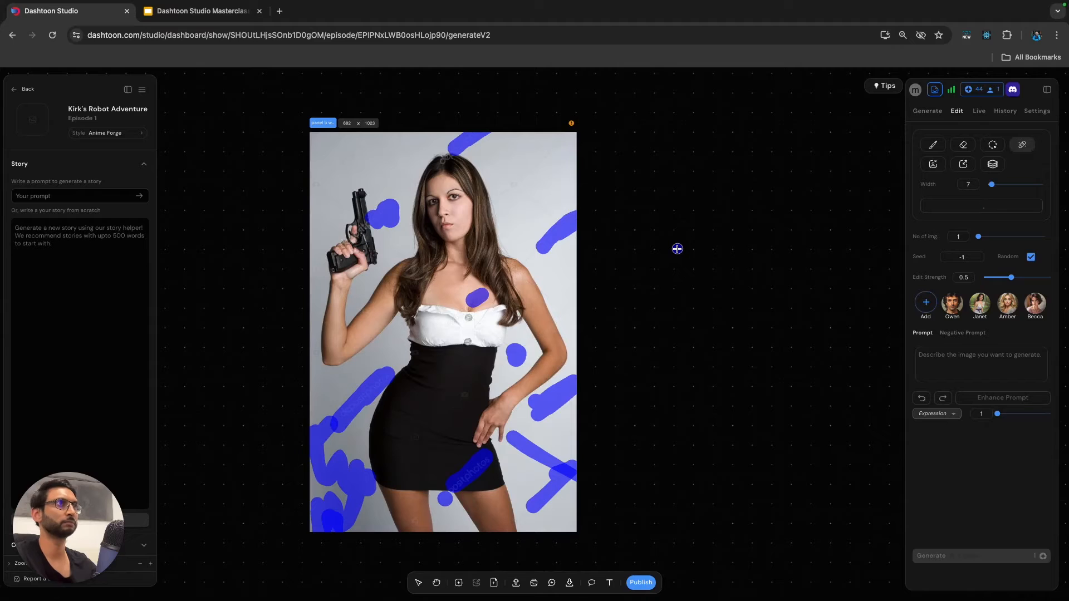
Examine the woman image for leftover watermarks and compare it with the robot reference and the finished panels on Page 1.
scroll(665, 292, "down", 5)
scroll(628, 301, "up", 2)
scroll(356, 309, "up", 3)
scroll(368, 305, "down", 3)
left_click(1024, 315)
scroll(367, 345, "left", 5)
scroll(370, 347, "up", 2)
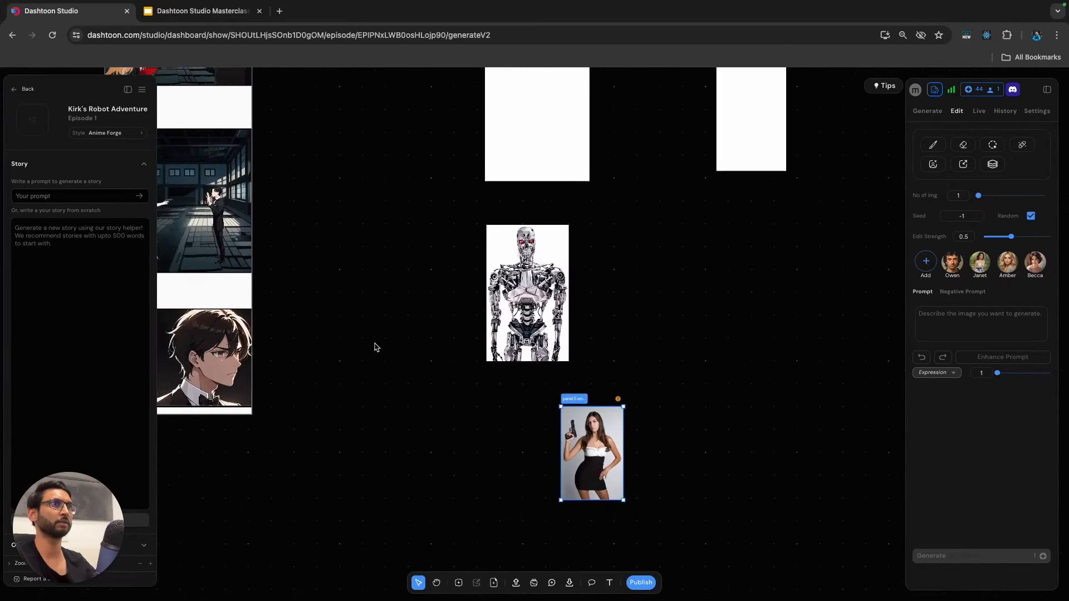
scroll(373, 350, "down", 3)
scroll(370, 349, "right", 4)
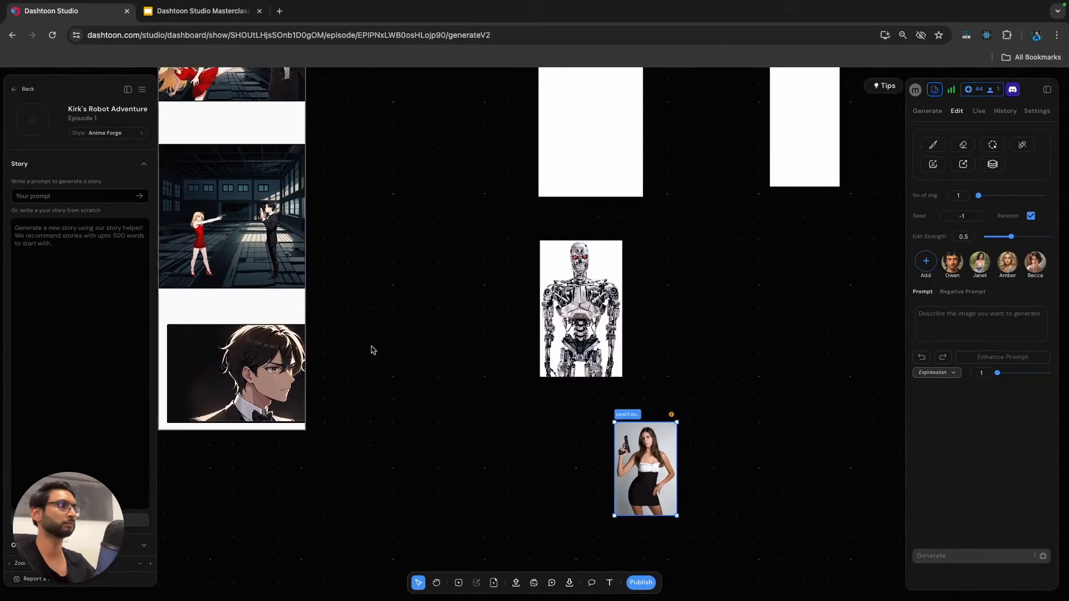
scroll(604, 374, "up", 5)
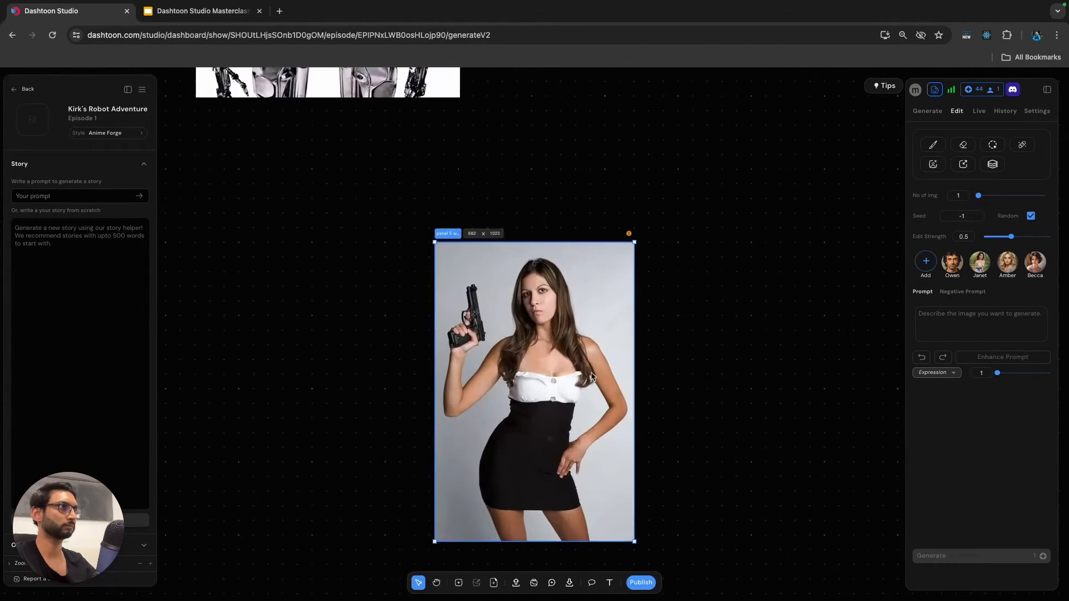
scroll(589, 377, "up", 2)
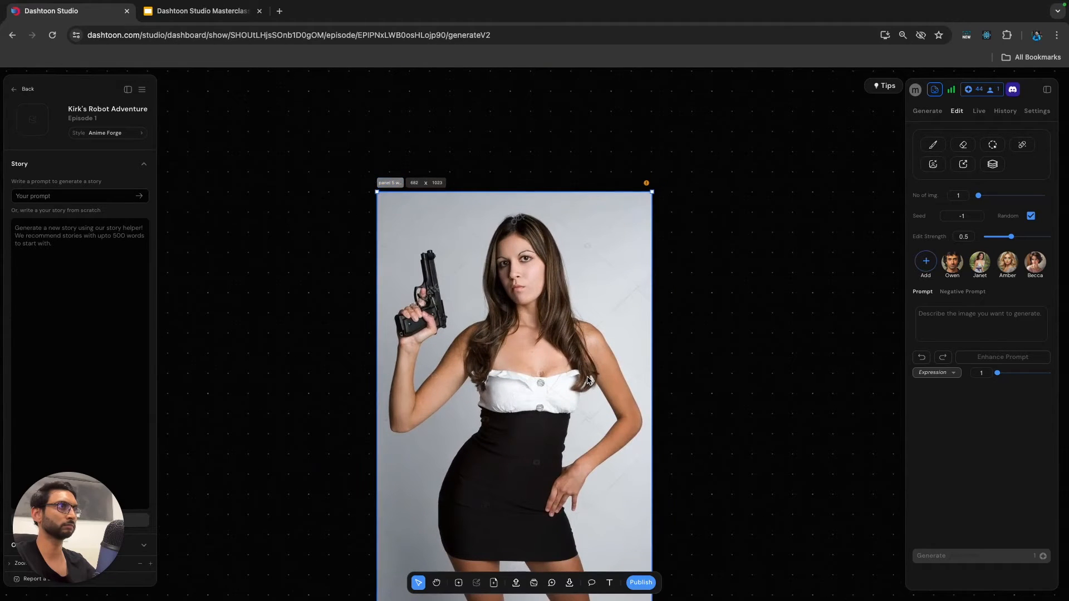
scroll(589, 380, "down", 1)
scroll(588, 379, "right", 1)
scroll(586, 380, "down", 2)
scroll(584, 378, "down", 1)
scroll(584, 378, "right", 1)
scroll(580, 368, "down", 1)
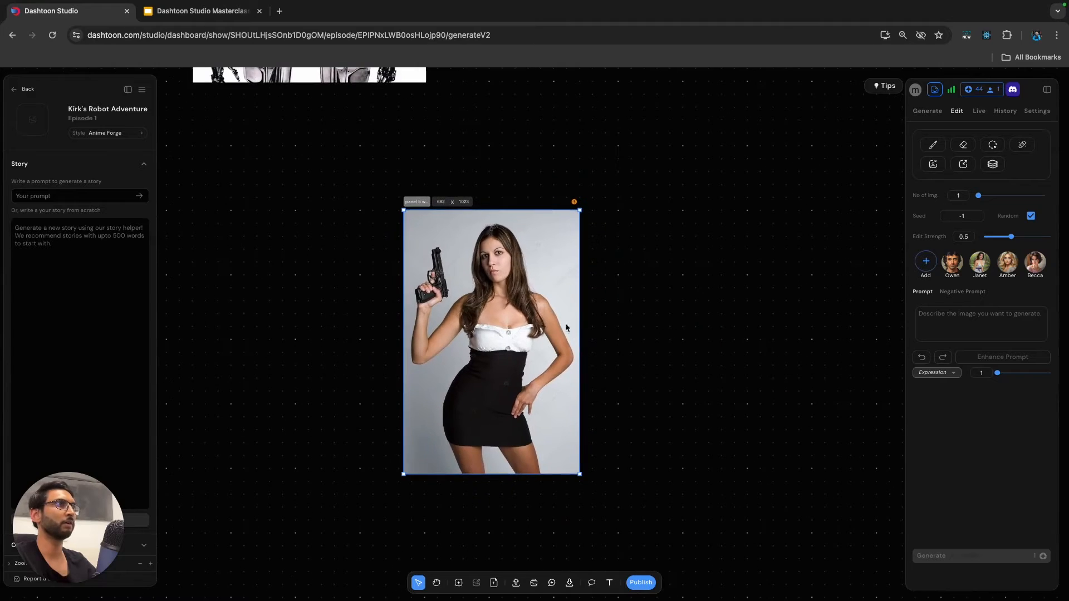
scroll(452, 238, "down", 1)
scroll(452, 238, "right", 1)
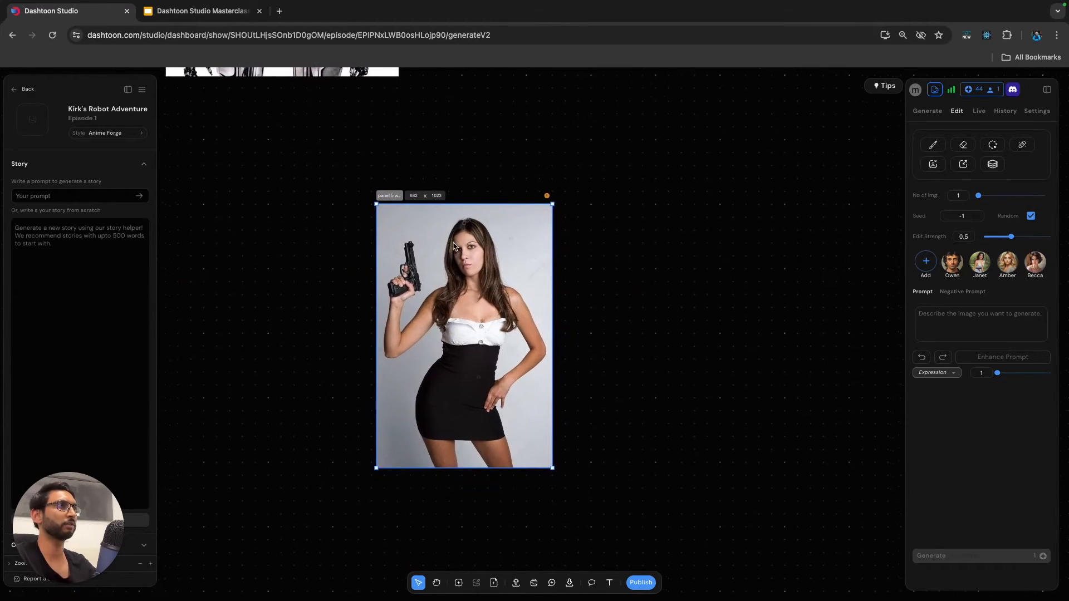
Duplicate the woman frame and place the copy directly to the right of the original.
left_click(387, 197)
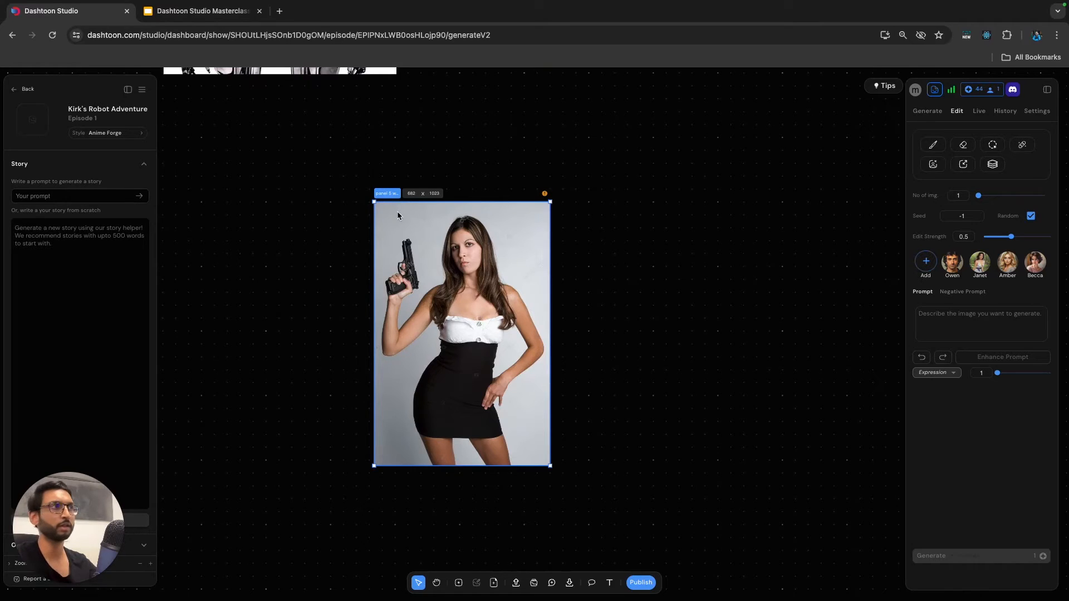
key("super+v")
left_click_drag(565, 196, 577, 194)
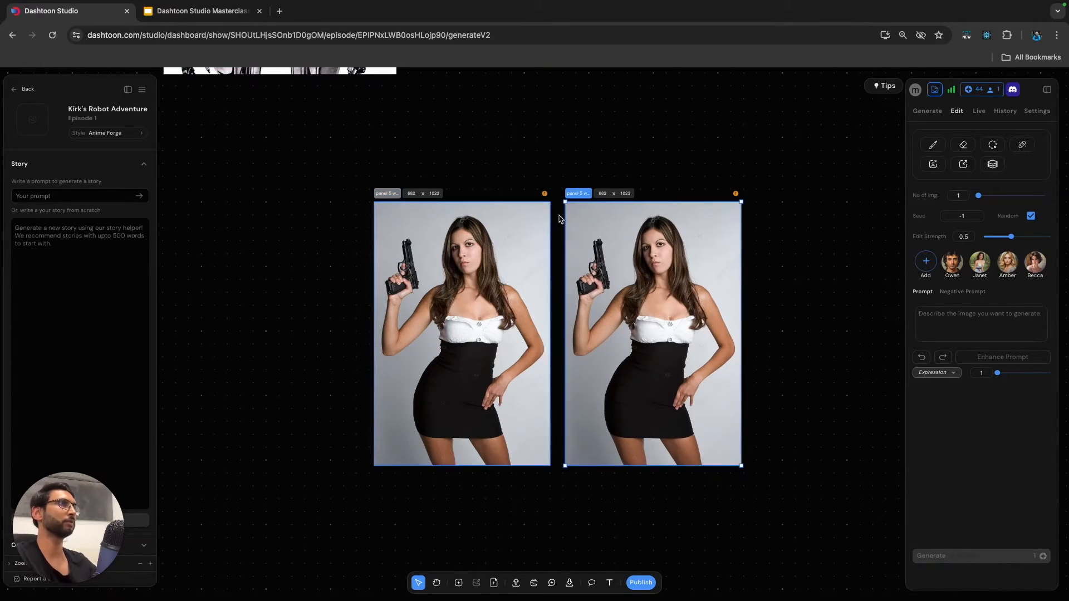
Activate the Brush for the copied woman frame and sample the red #de0b06 from the blonde woman's dress in Page 1's third panel.
left_click(933, 145)
scroll(676, 382, "down", 5)
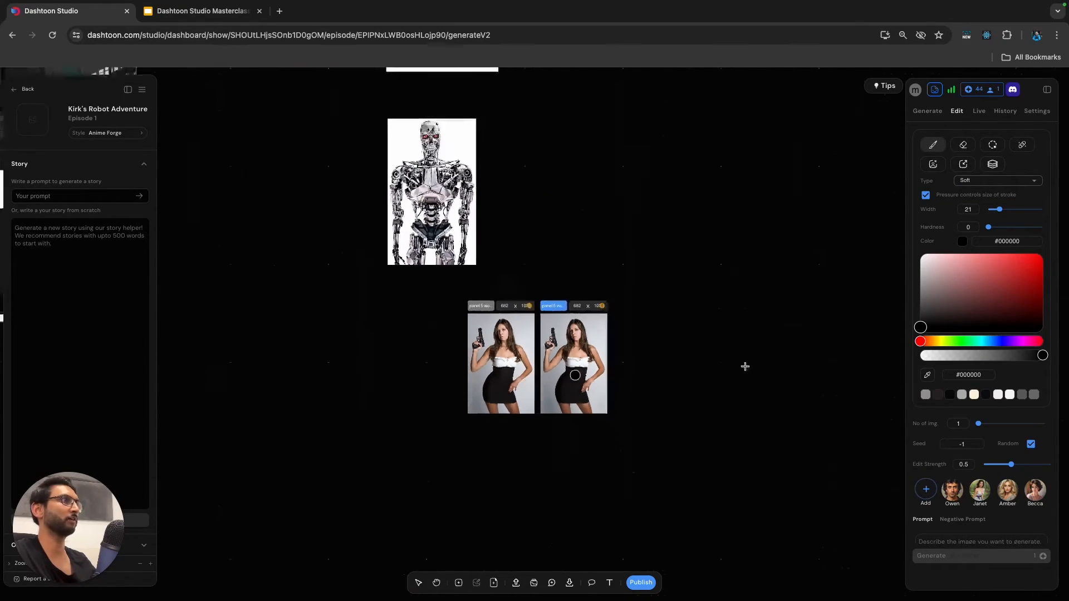
scroll(362, 316, "up", 10)
scroll(362, 315, "left", 10)
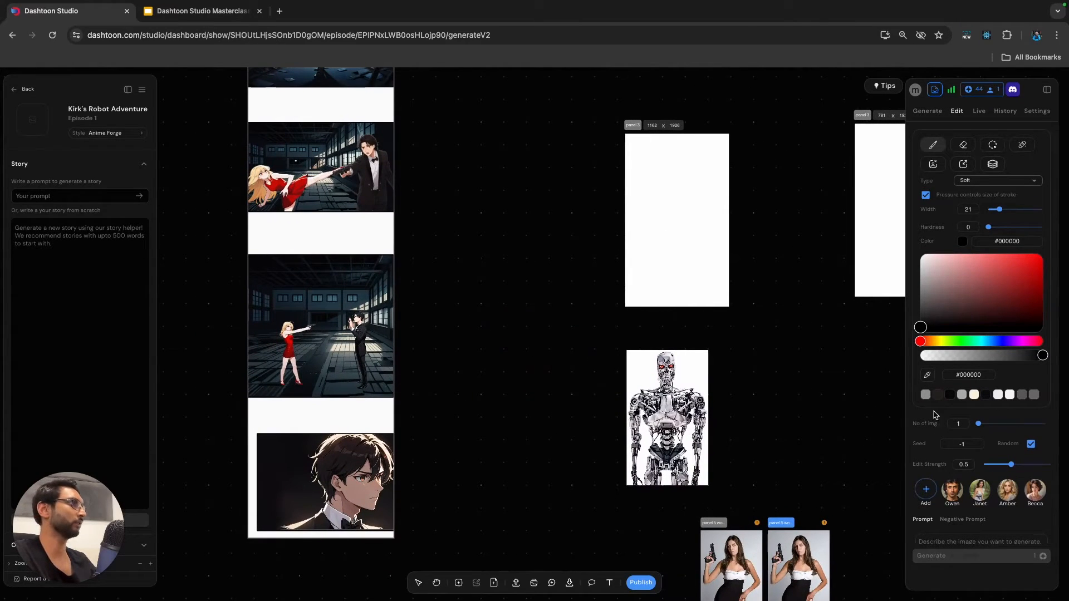
left_click(928, 377)
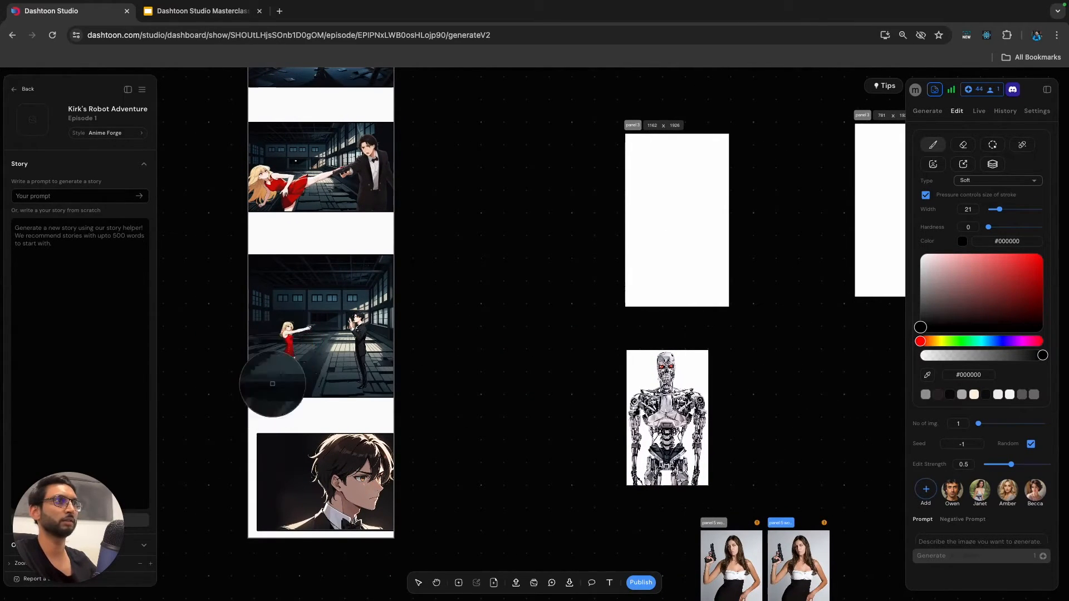
left_click(291, 341)
scroll(787, 442, "down", 5)
scroll(788, 442, "right", 3)
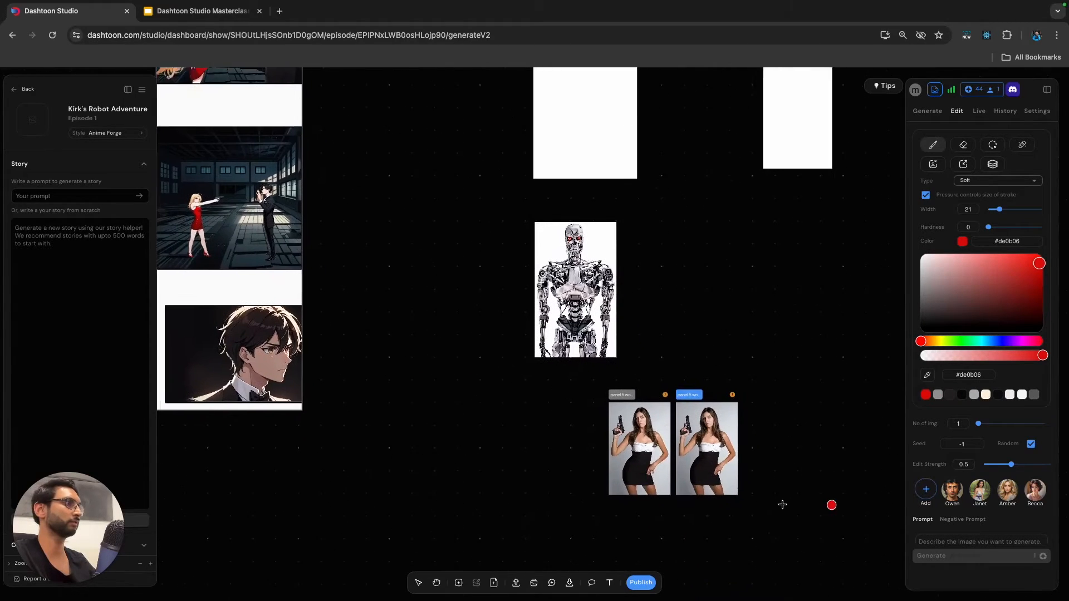
Set the brush type to Hard with hardness 100 and lower the red's opacity, giving #de0a07d6.
scroll(704, 415, "up", 5)
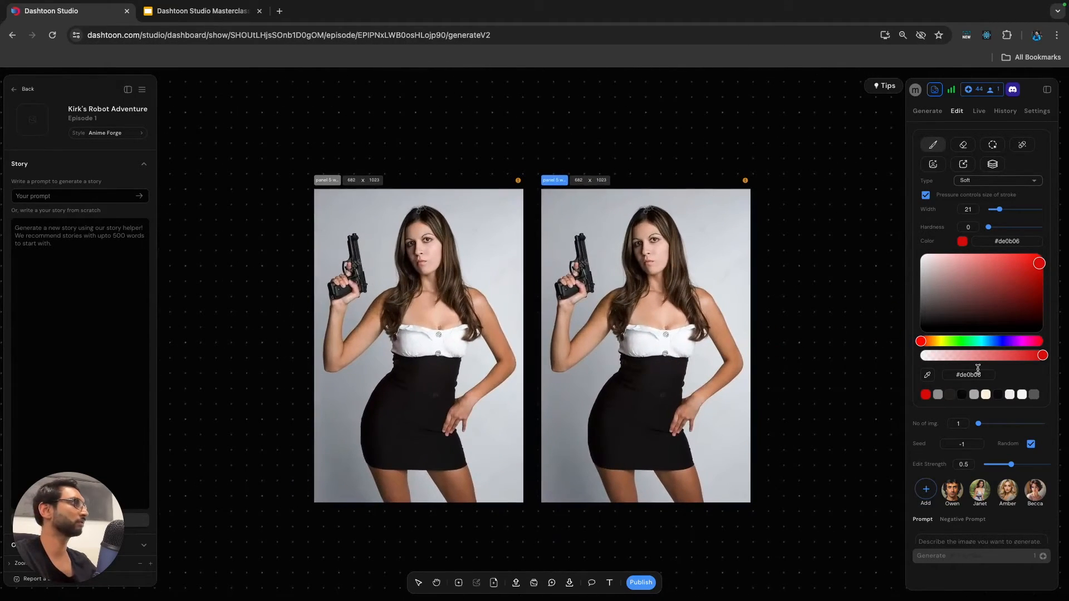
left_click(997, 180)
left_click(981, 203)
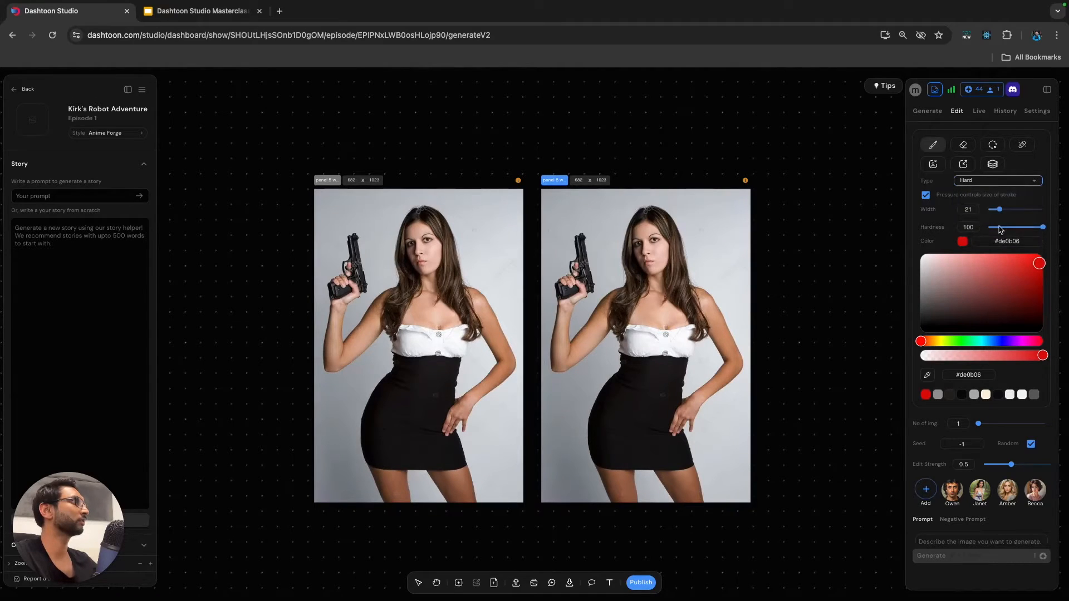
left_click_drag(1038, 230, 1045, 229)
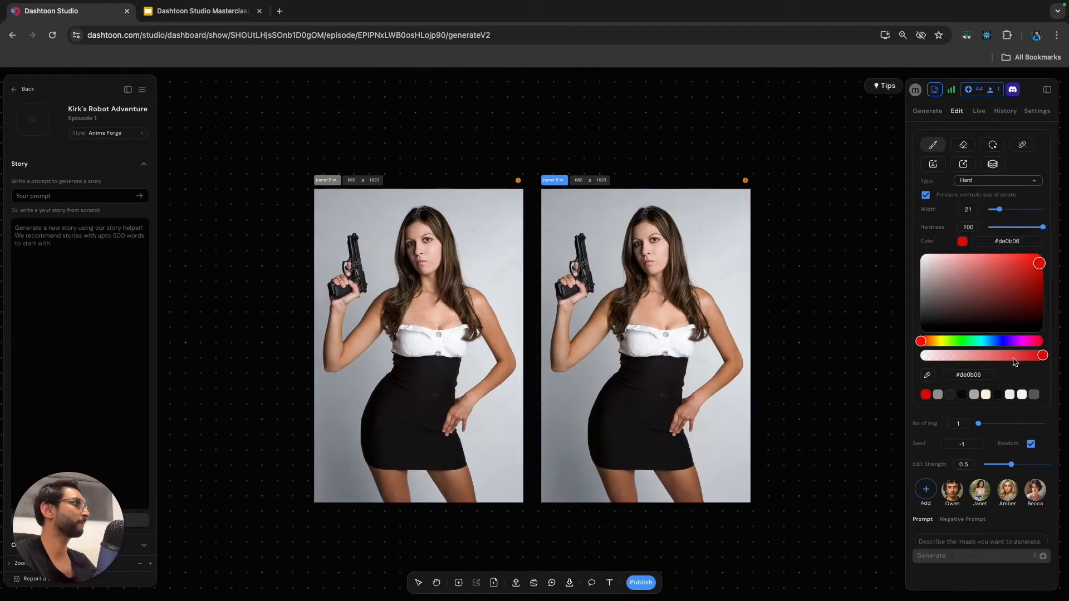
left_click_drag(1039, 355, 1023, 355)
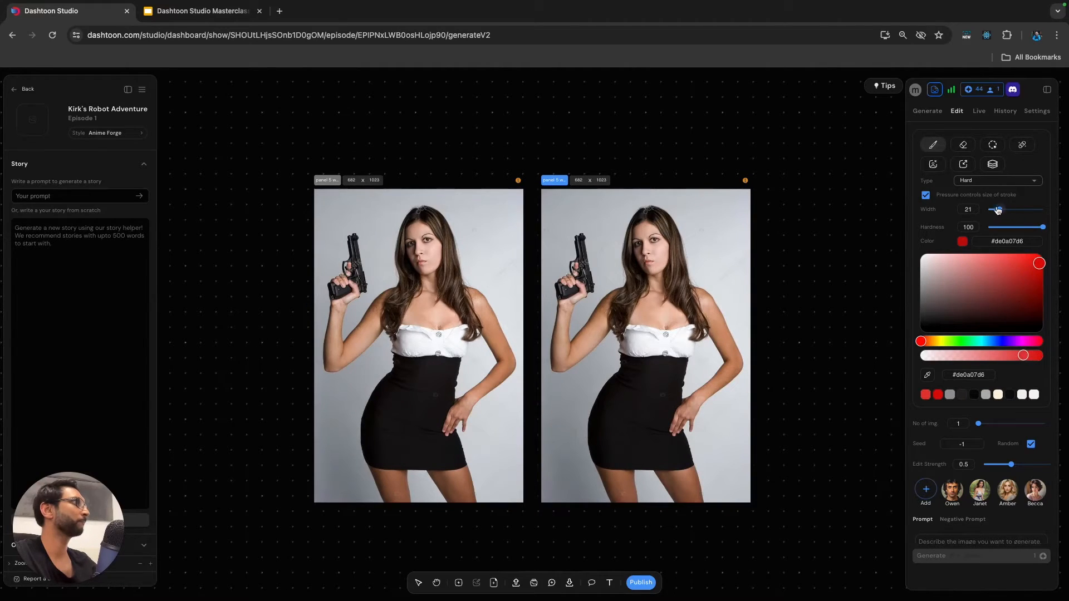
Paint the black skirt in the copied woman frame evenly red with the brush at width 8.
mouse_move(623, 370)
left_mouse_down()
mouse_move(597, 419)
mouse_move(603, 460)
mouse_move(685, 460)
mouse_move(659, 432)
mouse_move(679, 362)
mouse_move(634, 361)
mouse_move(673, 361)
mouse_move(635, 370)
mouse_move(607, 420)
mouse_move(610, 447)
mouse_move(649, 451)
mouse_move(662, 380)
mouse_move(654, 373)
mouse_move(634, 394)
mouse_move(622, 414)
mouse_move(631, 432)
mouse_move(617, 416)
mouse_move(645, 390)
mouse_move(652, 449)
mouse_move(607, 443)
mouse_move(603, 426)
mouse_move(624, 412)
mouse_move(633, 446)
mouse_move(591, 419)
mouse_move(616, 403)
left_mouse_up()
key("super+z")
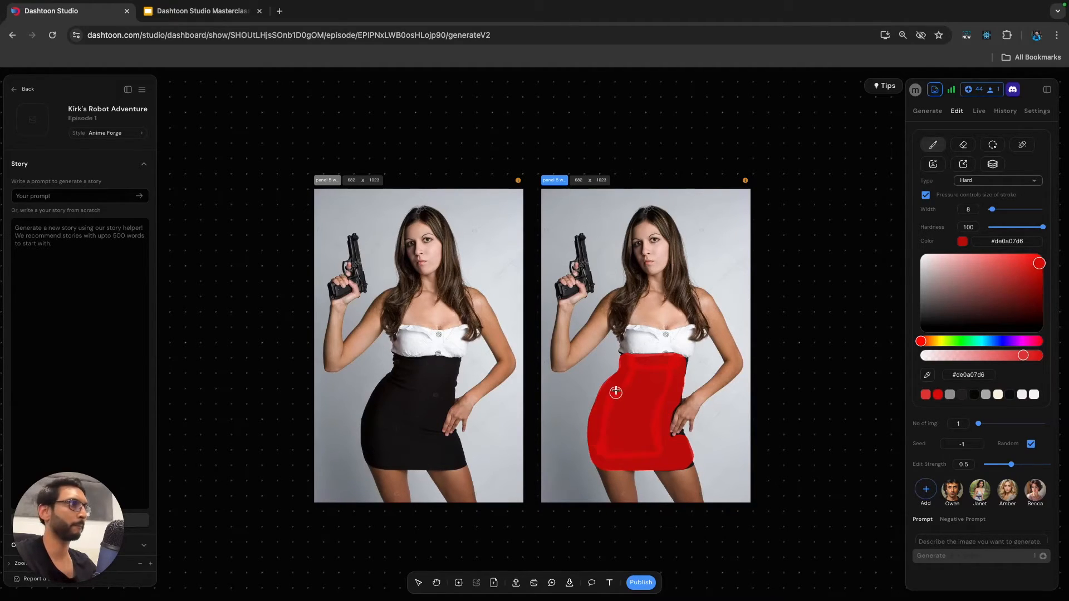
mouse_move(609, 395)
left_mouse_down()
mouse_move(605, 456)
mouse_move(655, 458)
left_mouse_up()
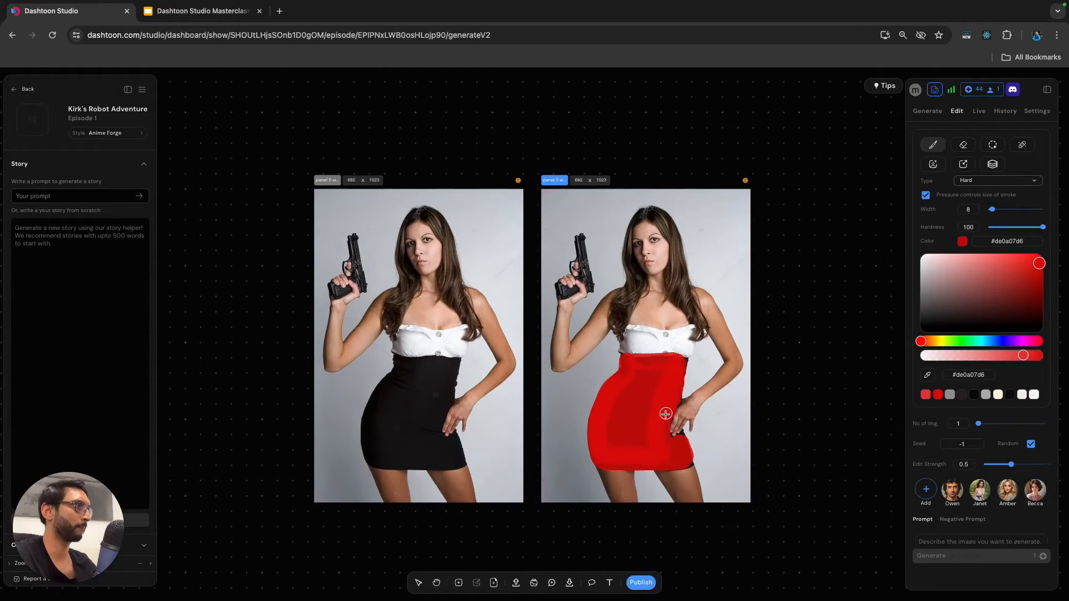
mouse_move(651, 397)
left_mouse_down()
mouse_move(633, 445)
mouse_move(644, 446)
mouse_move(624, 443)
mouse_move(610, 412)
left_mouse_up()
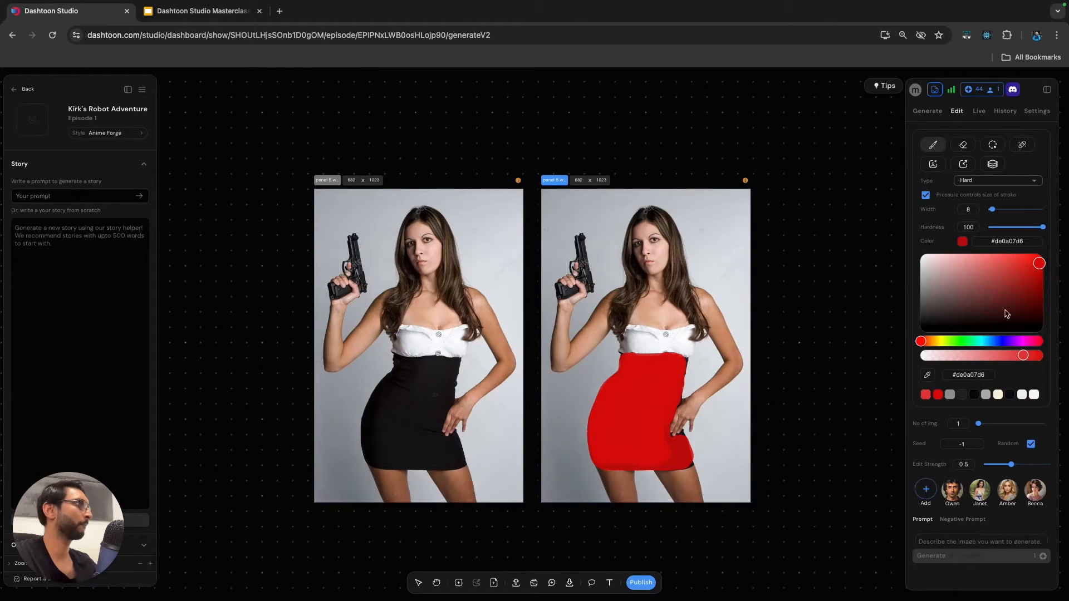
Paint the copy's white top in the more transparent red #de0a07c7 and add two shoulder straps with the brush at width 3.
left_click_drag(1018, 358, 1016, 358)
mouse_move(629, 336)
left_mouse_down()
mouse_move(627, 349)
mouse_move(630, 334)
mouse_move(684, 335)
mouse_move(686, 357)
mouse_move(630, 349)
mouse_move(675, 344)
mouse_move(626, 337)
mouse_move(687, 334)
left_mouse_up()
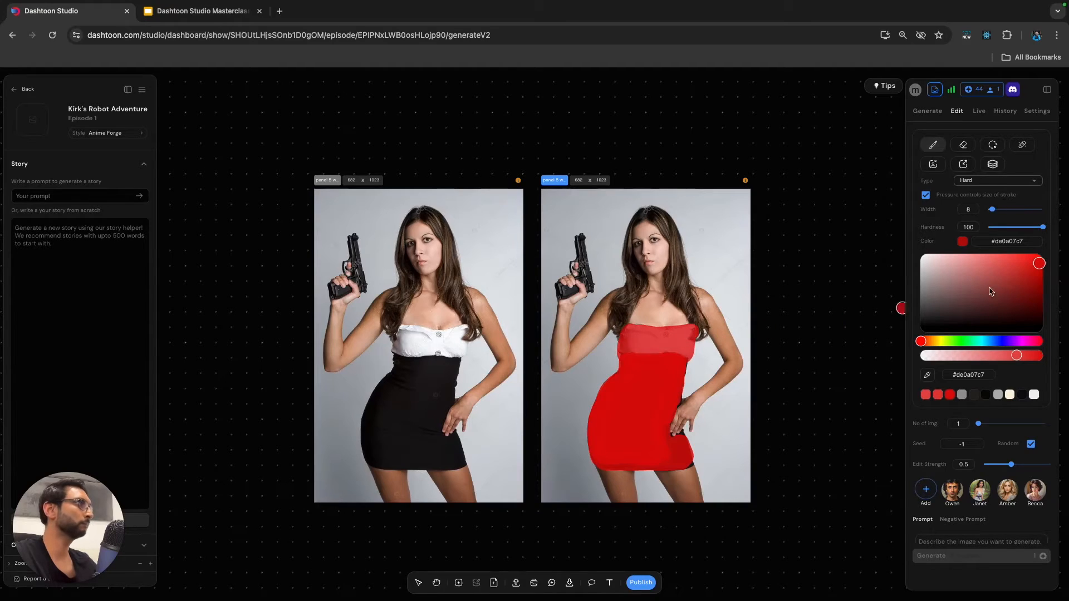
left_click_drag(992, 212, 989, 210)
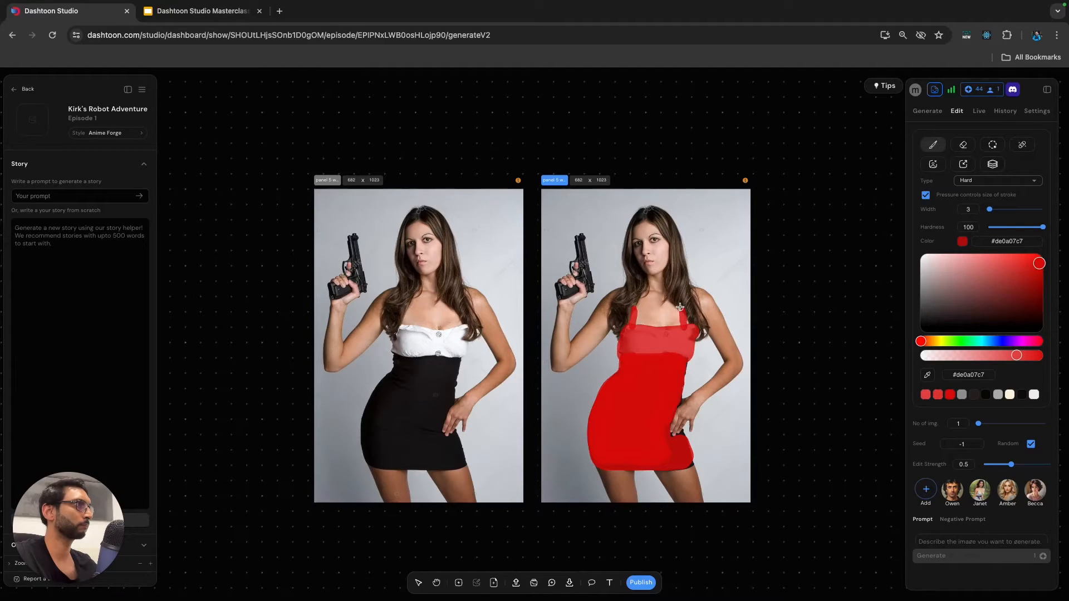
Sample the pale blonde #f7e1bb from the hair of the red-dressed woman in the comic page's dark warehouse panel.
left_click(938, 341)
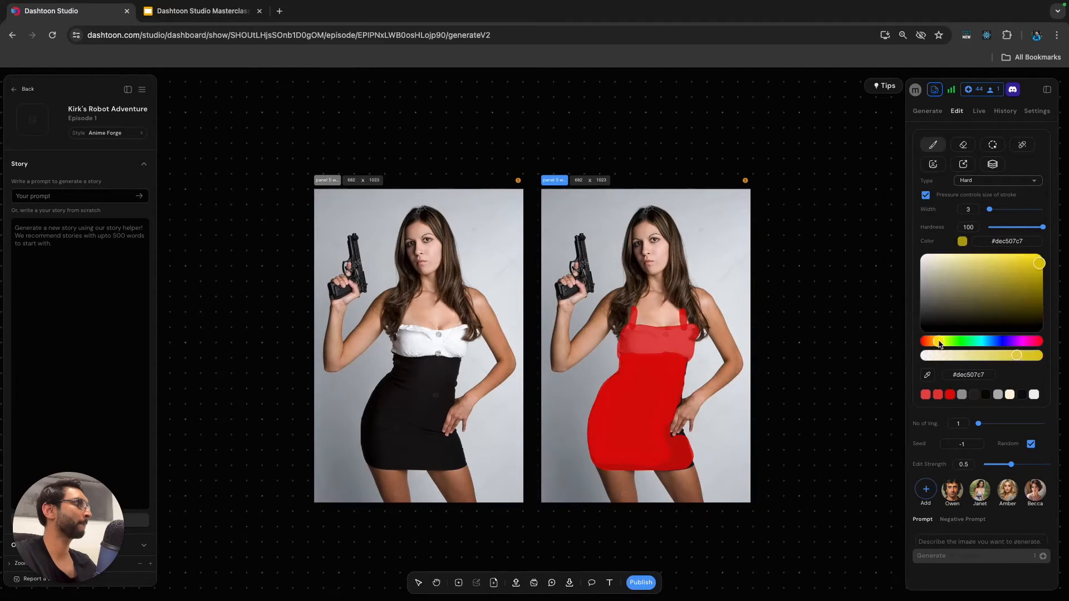
left_click(1009, 280)
scroll(546, 372, "down", 5)
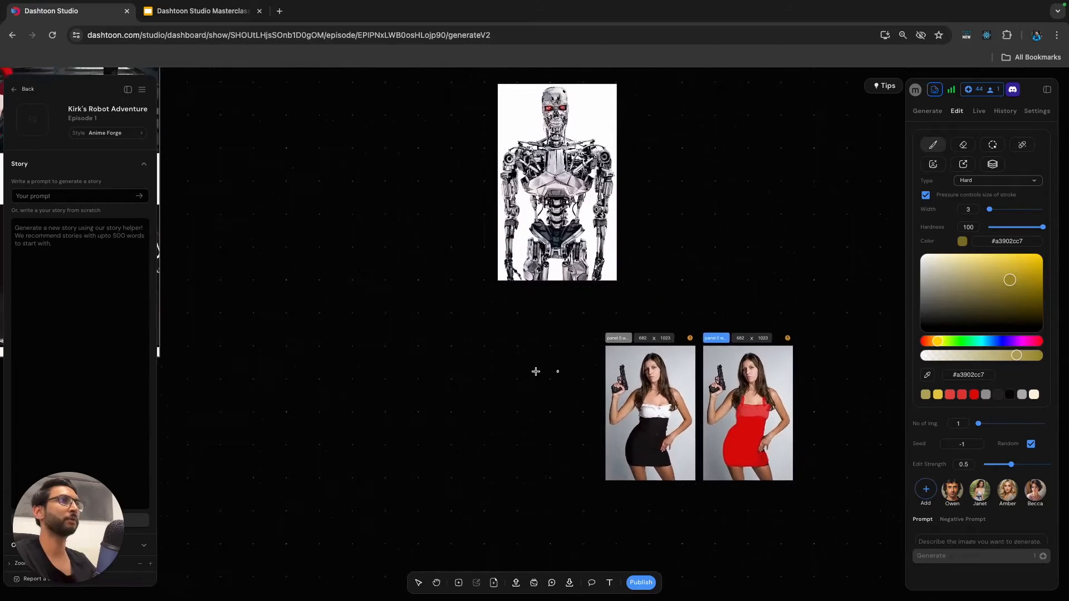
scroll(444, 351, "left", 4)
scroll(583, 324, "down", 2)
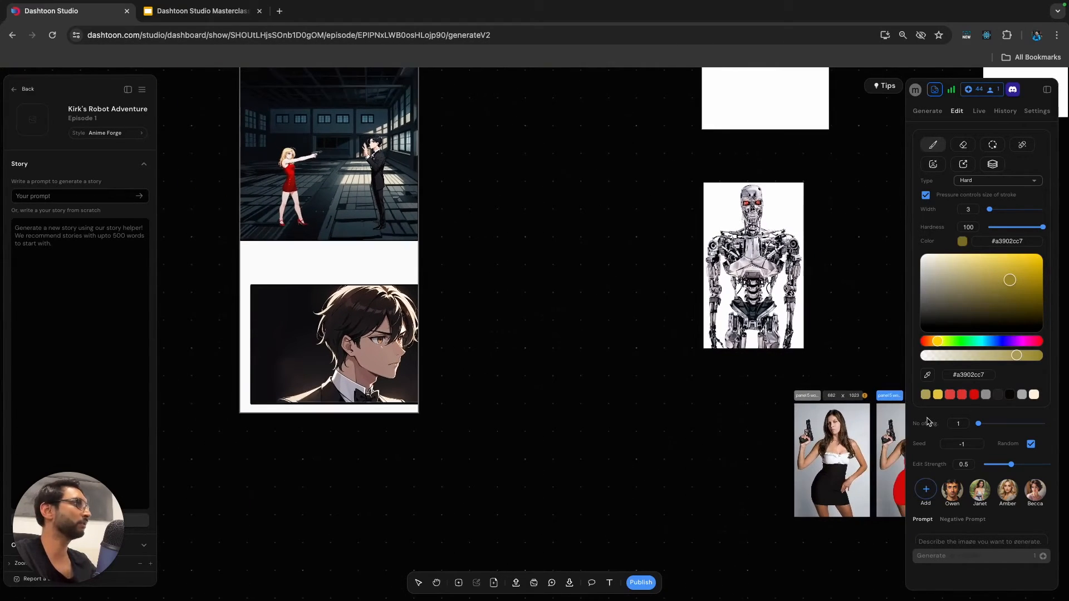
left_click_drag(276, 147, 288, 149)
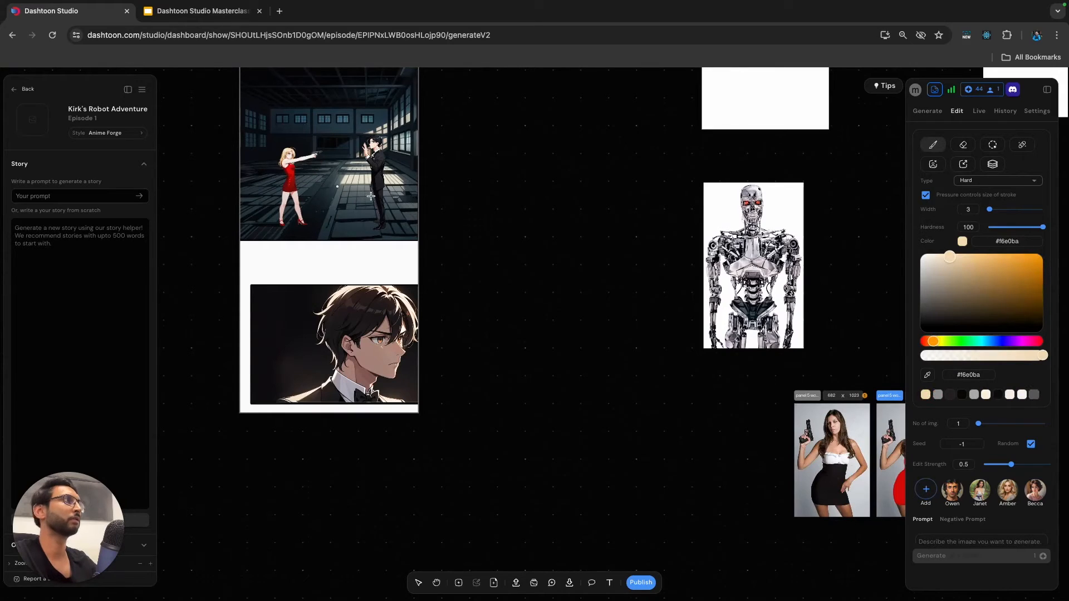
scroll(557, 295, "right", 3)
left_click(929, 377)
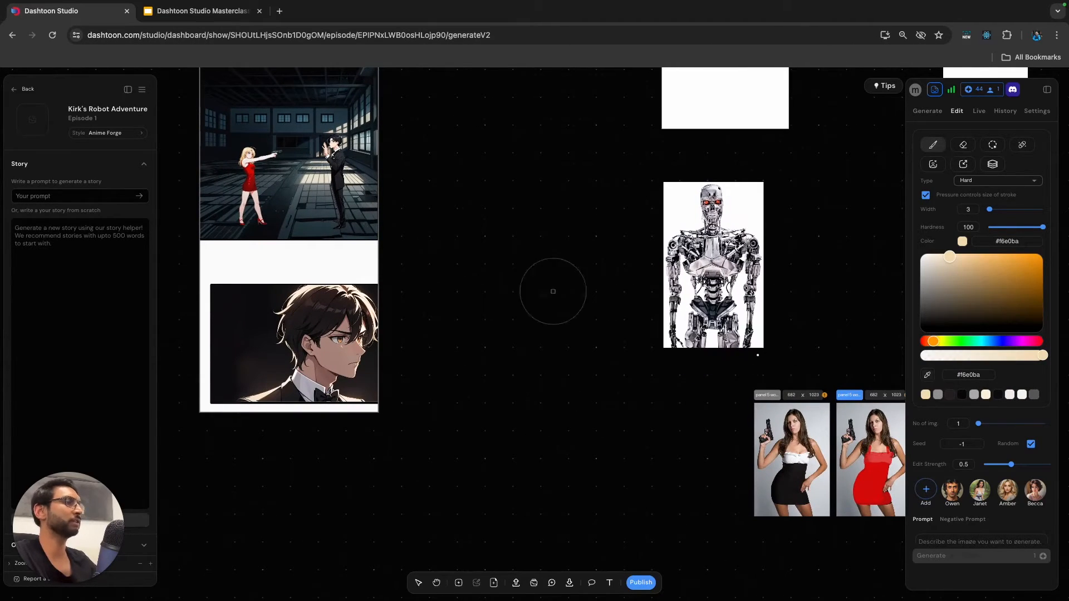
left_click(247, 148)
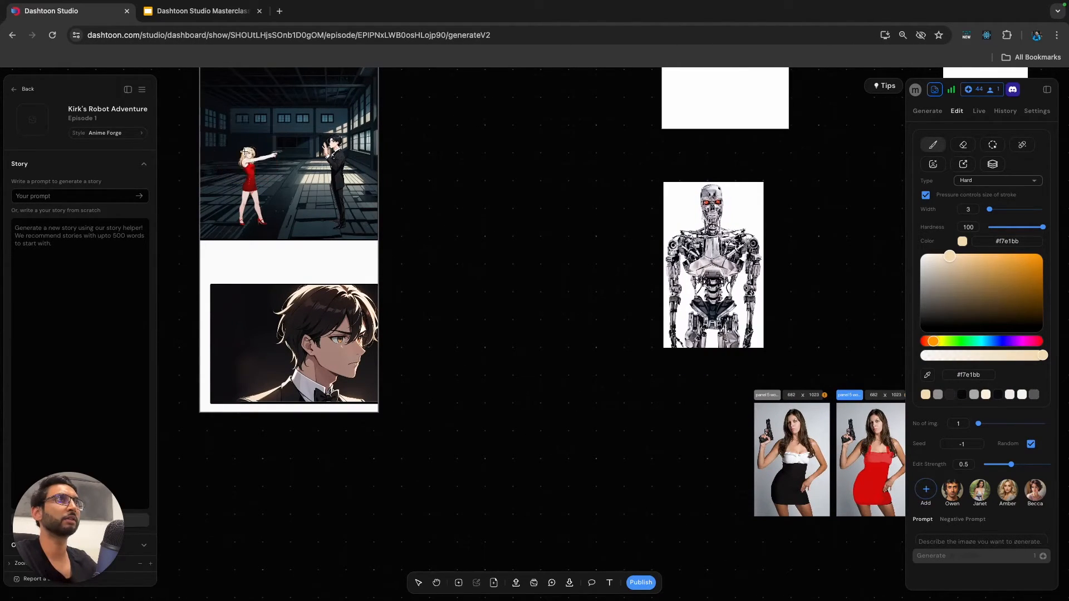
Lower the blonde's opacity, giving #f7e2bcd1, and paint over the copied woman's brown hair with the brush at width 3.
scroll(515, 271, "right", 5)
scroll(703, 418, "up", 5)
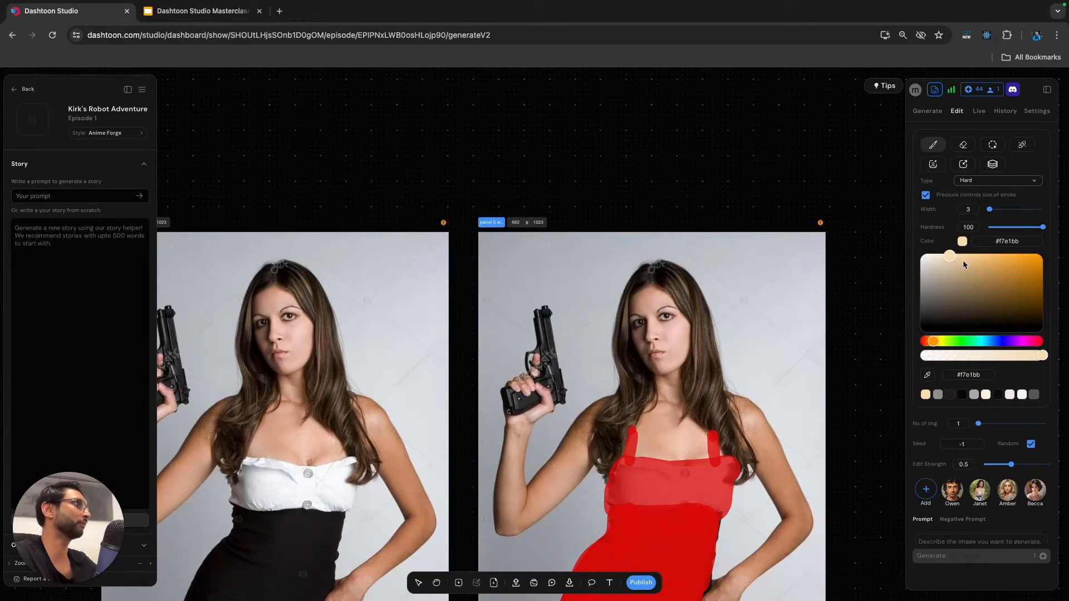
left_click_drag(1030, 357, 1020, 357)
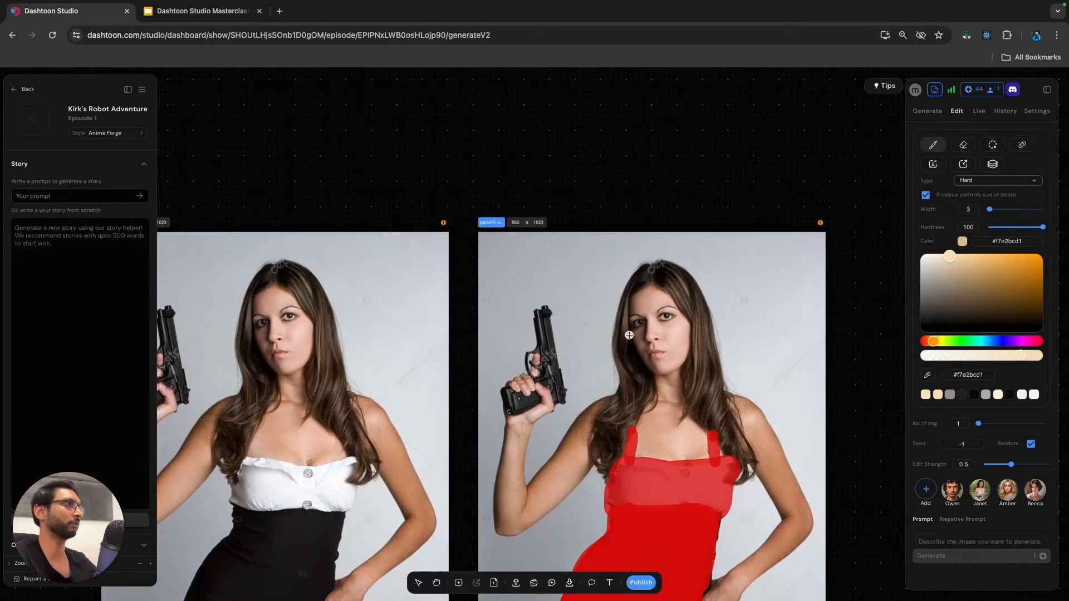
left_click_drag(627, 332, 622, 355)
key("ctrl+z")
mouse_move(621, 337)
left_mouse_down()
mouse_move(626, 388)
mouse_move(596, 430)
mouse_move(602, 472)
mouse_move(642, 403)
mouse_move(605, 452)
mouse_move(638, 387)
mouse_move(626, 337)
mouse_move(619, 409)
mouse_move(630, 376)
left_mouse_up()
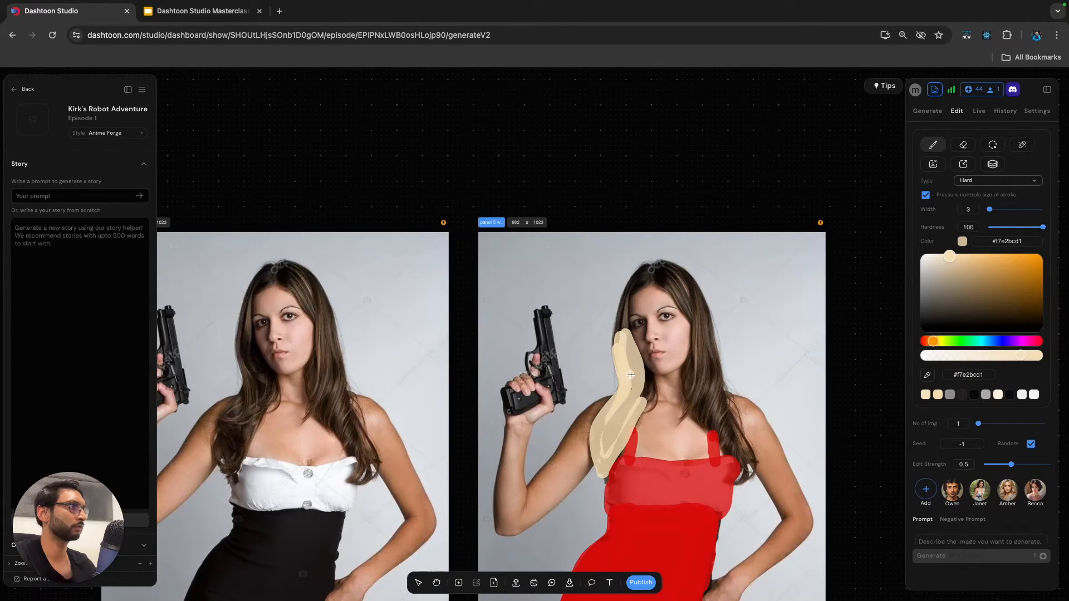
mouse_move(623, 310)
left_mouse_down()
mouse_move(645, 271)
mouse_move(646, 281)
mouse_move(656, 267)
mouse_move(668, 277)
mouse_move(658, 279)
mouse_move(685, 313)
mouse_move(694, 357)
mouse_move(683, 419)
left_mouse_up()
mouse_move(694, 374)
left_mouse_down()
mouse_move(705, 425)
mouse_move(710, 411)
left_mouse_up()
mouse_move(678, 275)
left_mouse_down()
mouse_move(686, 306)
mouse_move(660, 265)
mouse_move(698, 300)
mouse_move(739, 466)
left_mouse_up()
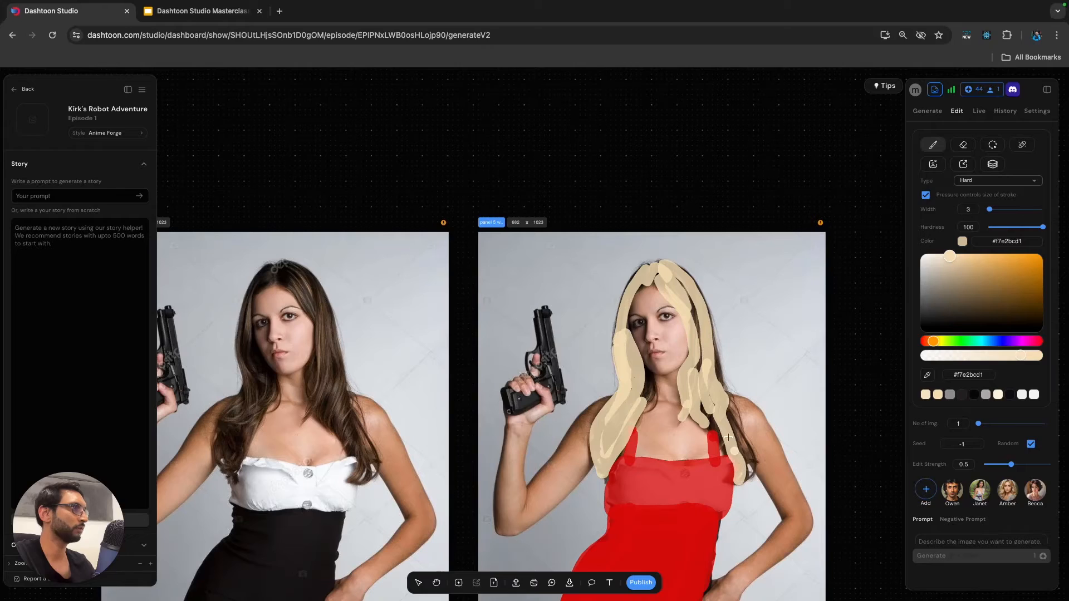
left_click_drag(700, 405, 723, 448)
mouse_move(679, 283)
left_mouse_down()
mouse_move(702, 324)
mouse_move(699, 365)
mouse_move(717, 384)
mouse_move(697, 294)
left_mouse_up()
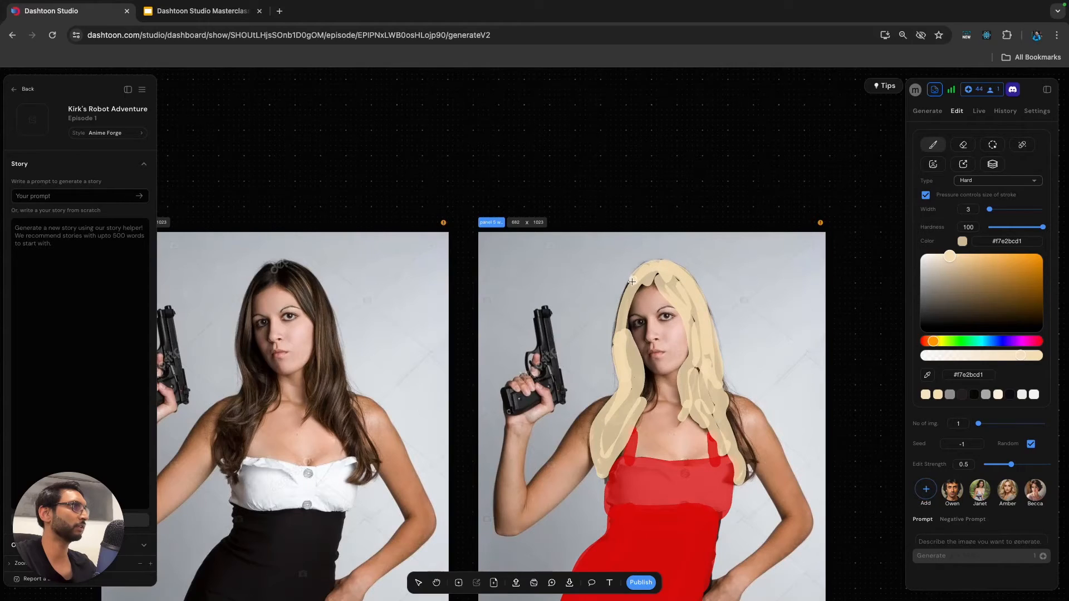
left_click_drag(649, 284, 642, 286)
Extend the blonde hair with finer strands beside the neck and over the shoulder using the brush at width 1.
left_click_drag(989, 210, 984, 210)
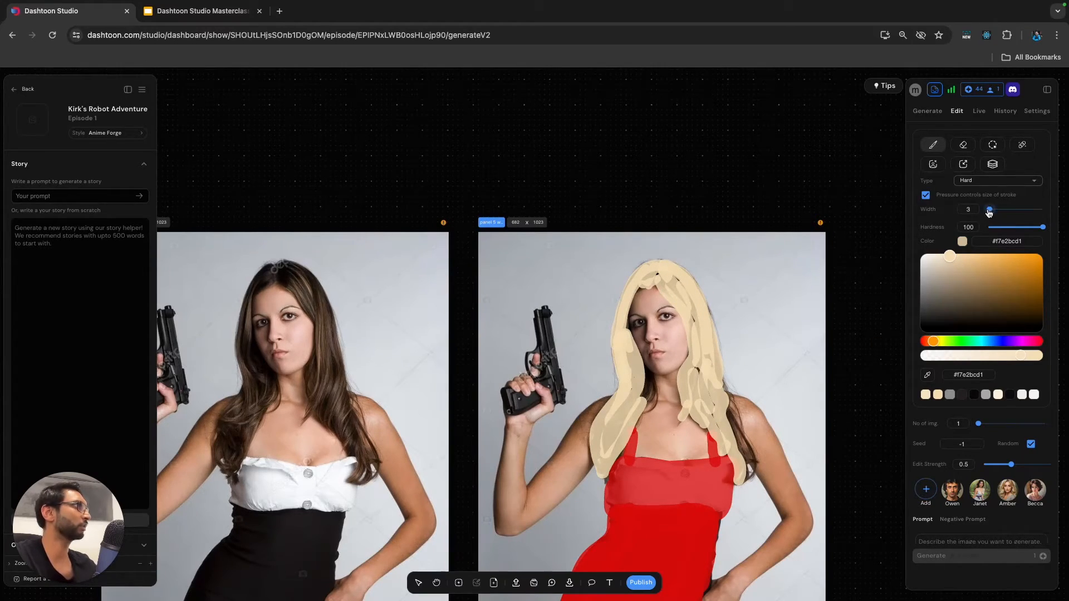
mouse_move(643, 365)
left_mouse_down()
mouse_move(643, 401)
mouse_move(653, 382)
mouse_move(647, 418)
mouse_move(653, 383)
mouse_move(658, 397)
left_mouse_up()
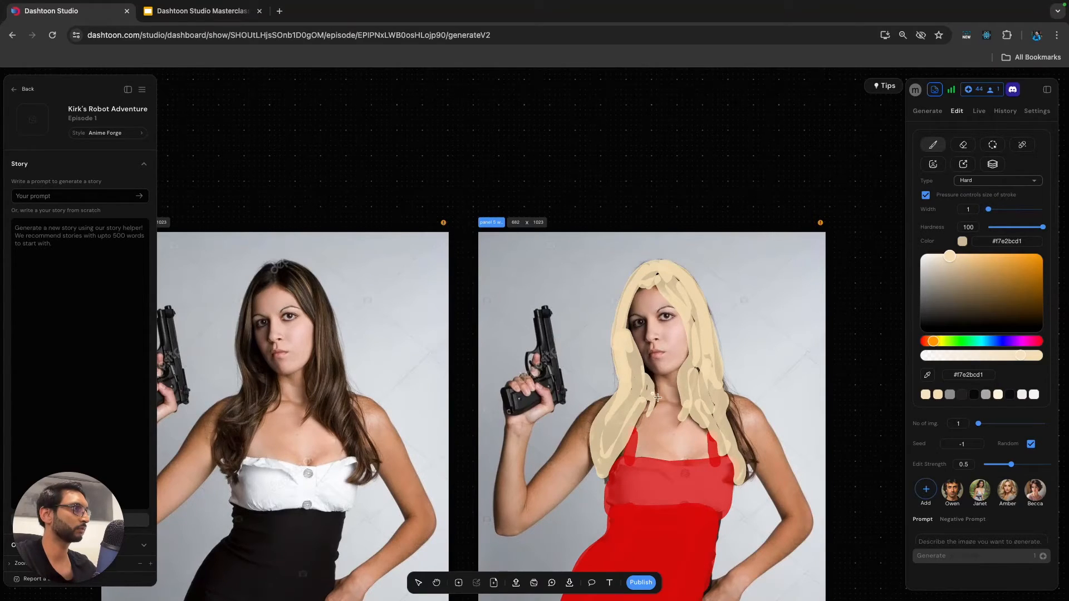
mouse_move(720, 381)
left_mouse_down()
mouse_move(751, 472)
mouse_move(739, 432)
left_mouse_up()
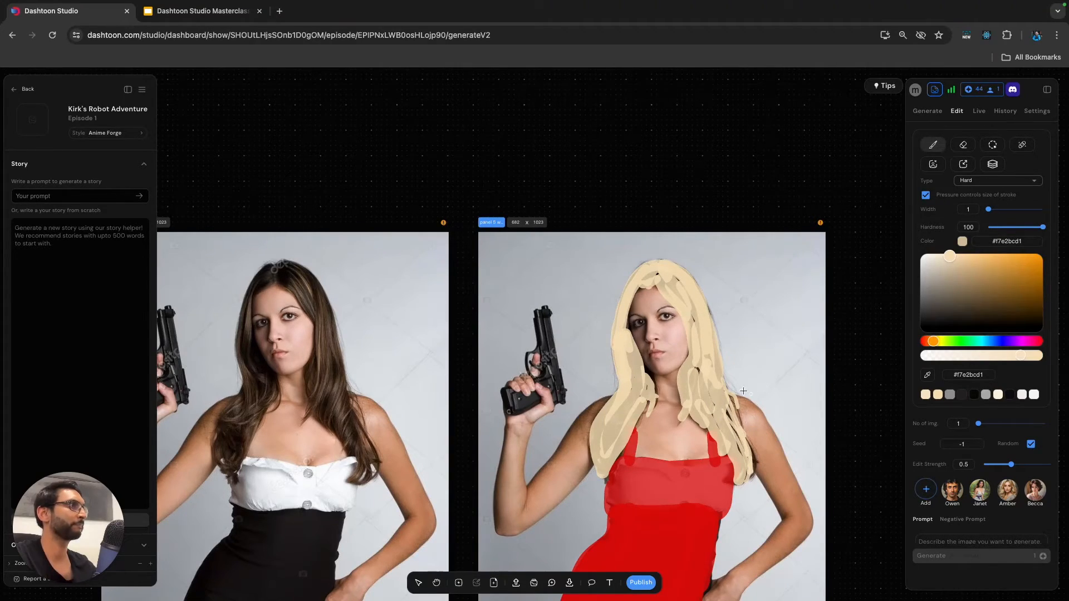
Paint a shadow along the copied woman's jawline in the sampled brown #875948de, and sample the skin tone #bc8d6f from her neck.
left_click(649, 371)
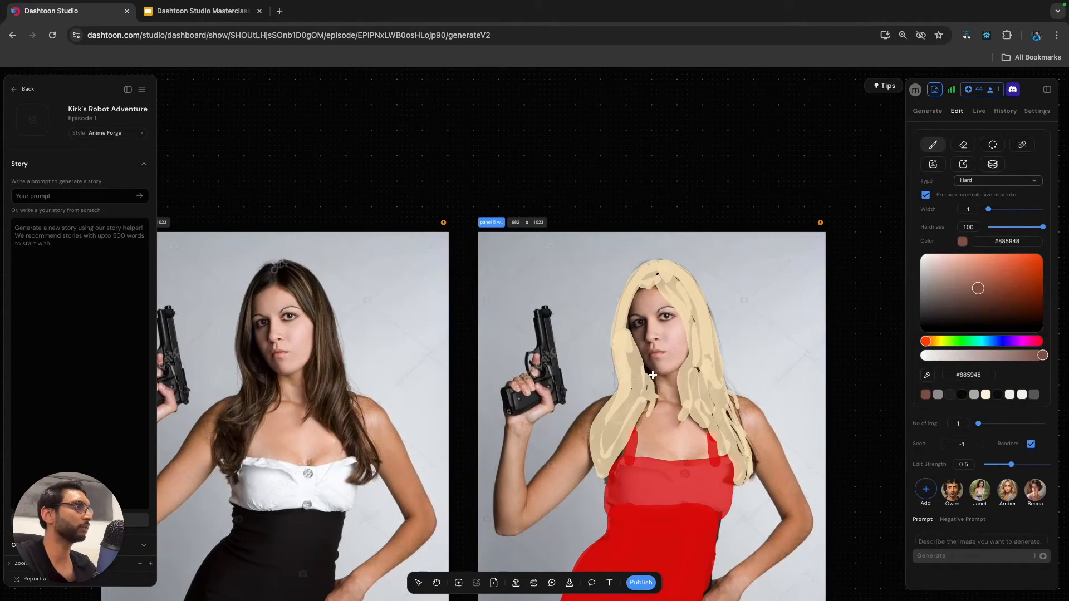
mouse_move(658, 371)
left_mouse_down()
mouse_move(686, 355)
mouse_move(644, 371)
left_mouse_up()
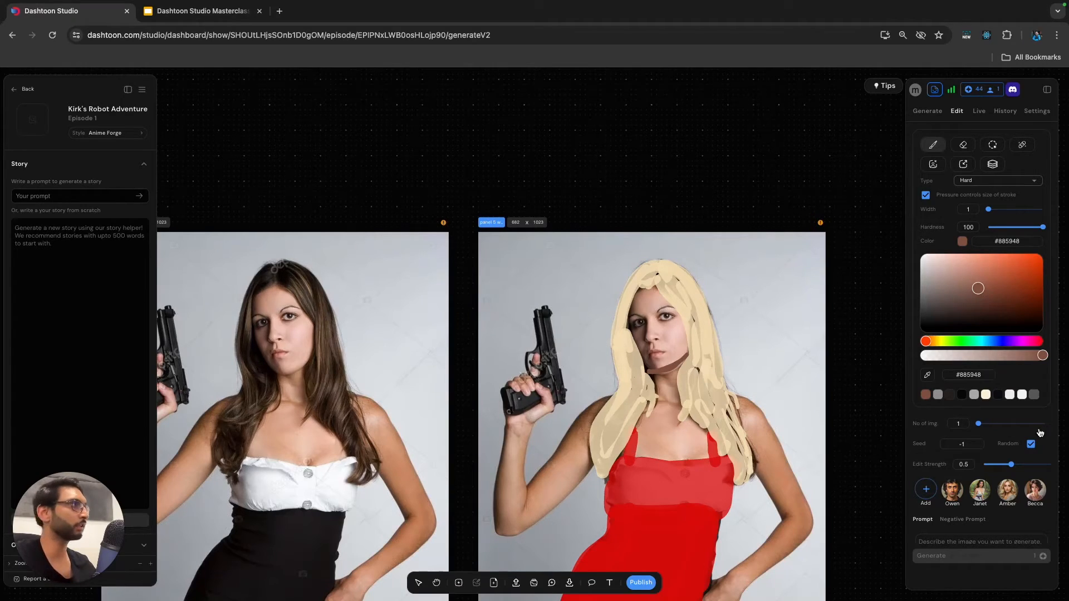
left_click_drag(1039, 356, 1027, 356)
key("ctrl+z")
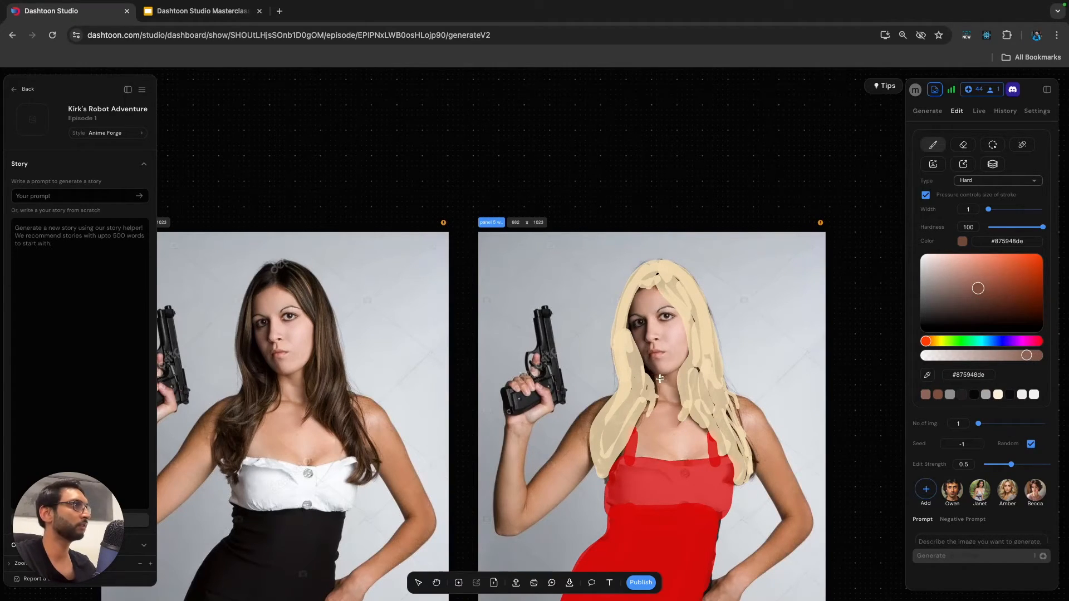
left_click_drag(646, 371, 691, 352)
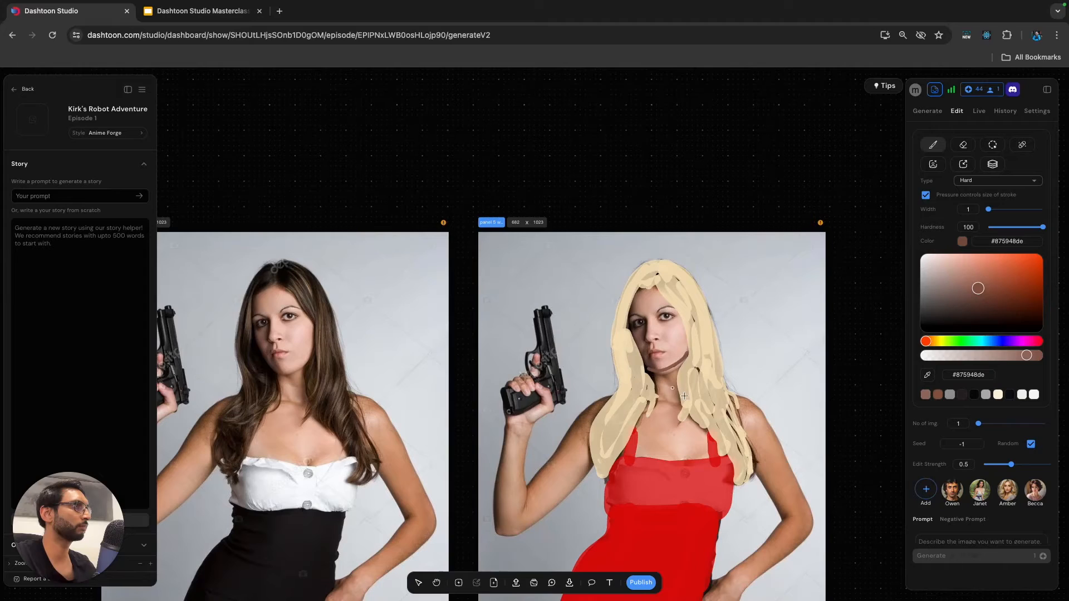
left_click(928, 375)
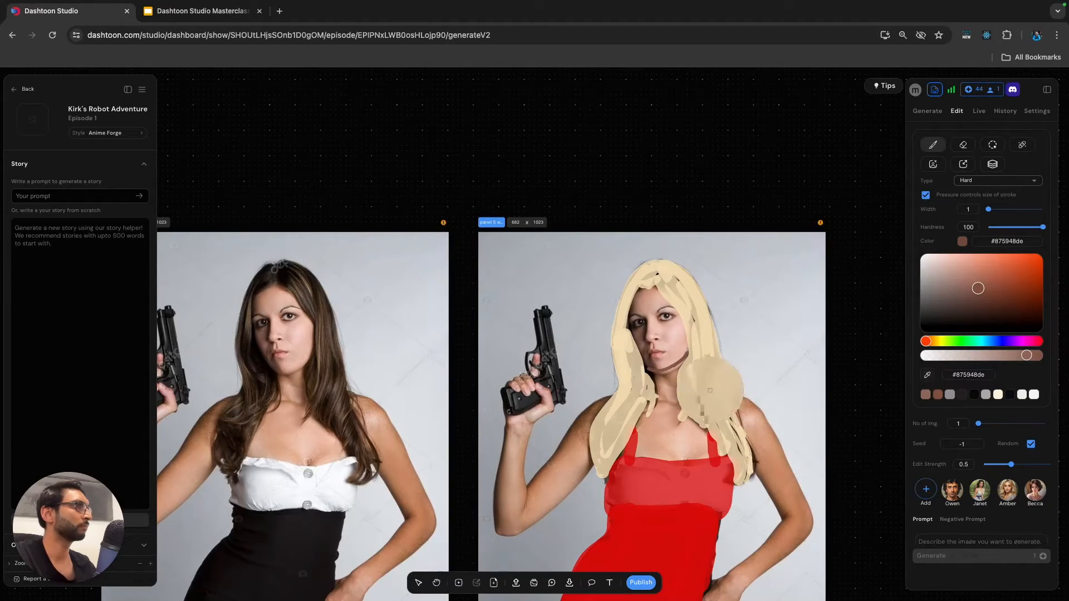
left_click(671, 376)
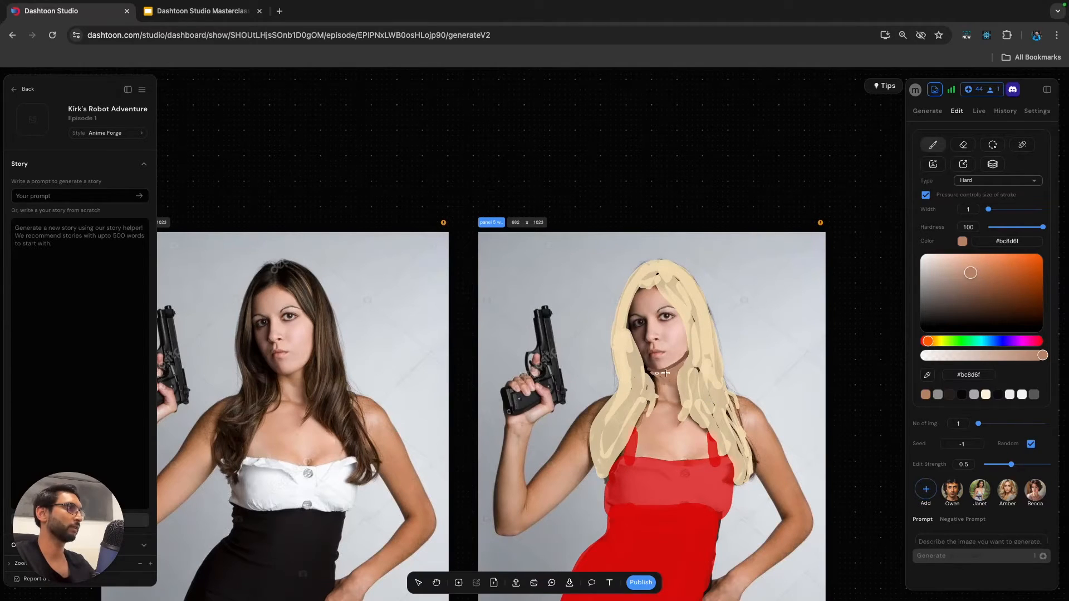
Switch to the Google Slides deck and copy Panel 5's first prompt, "a blonde woman wearing a red dress holding a gun, mischevious smile expression".
scroll(657, 379, "down", 5)
scroll(724, 440, "down", 2)
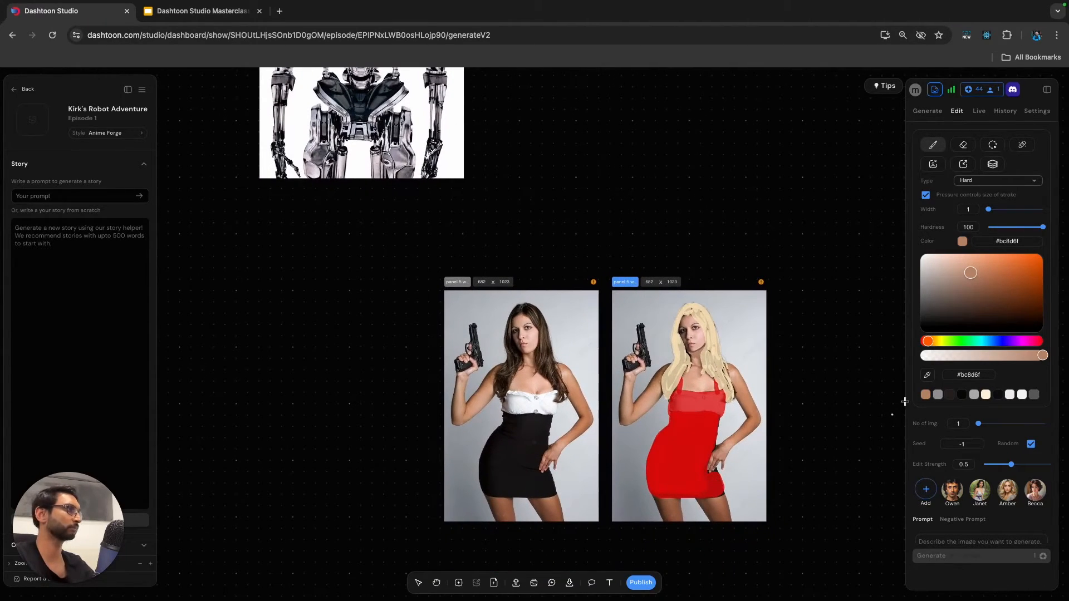
scroll(961, 297, "down", 2)
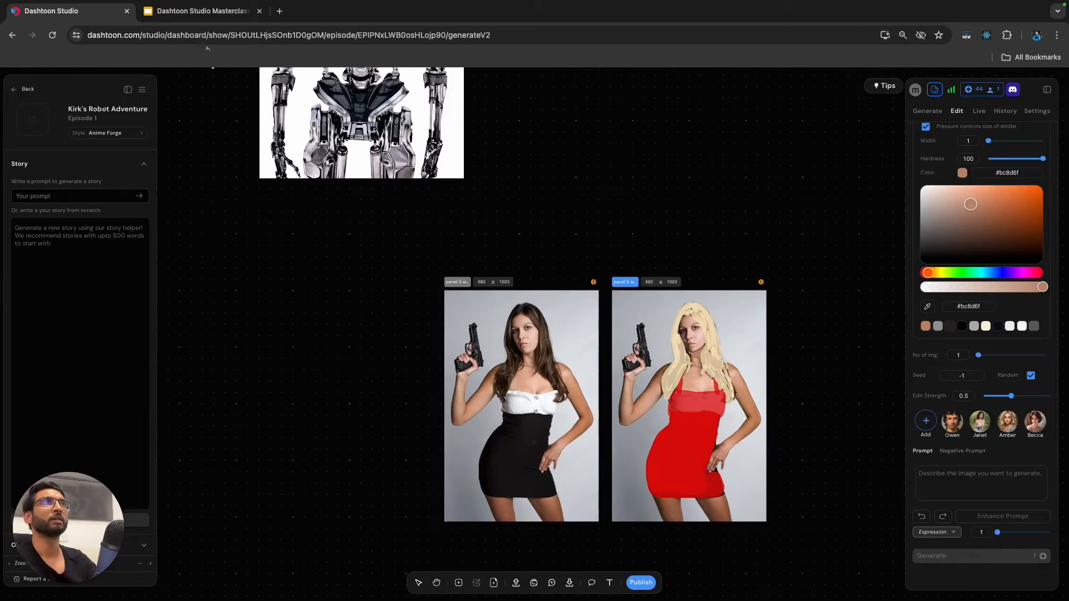
left_click(220, 12)
left_click(767, 303)
left_click(835, 303)
left_click_drag(846, 304, 645, 293)
key("super+c")
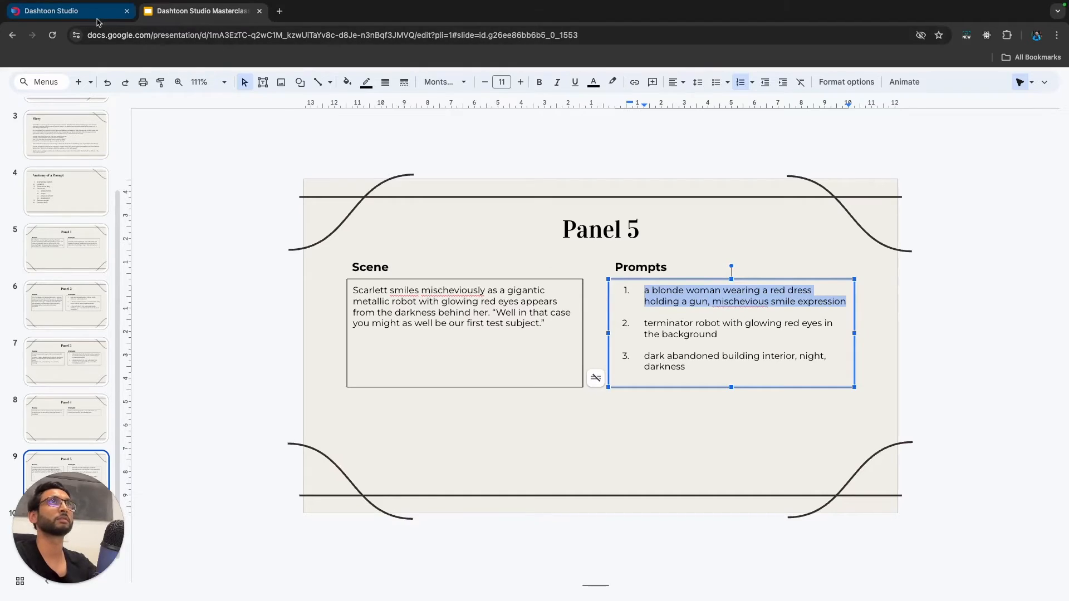
Back in Dashtoon Studio, paste the prompt for the painted copy, add ", plain white background", and generate one image at edit strength 0.5.
left_click(67, 11)
left_click(985, 500)
key("super+v")
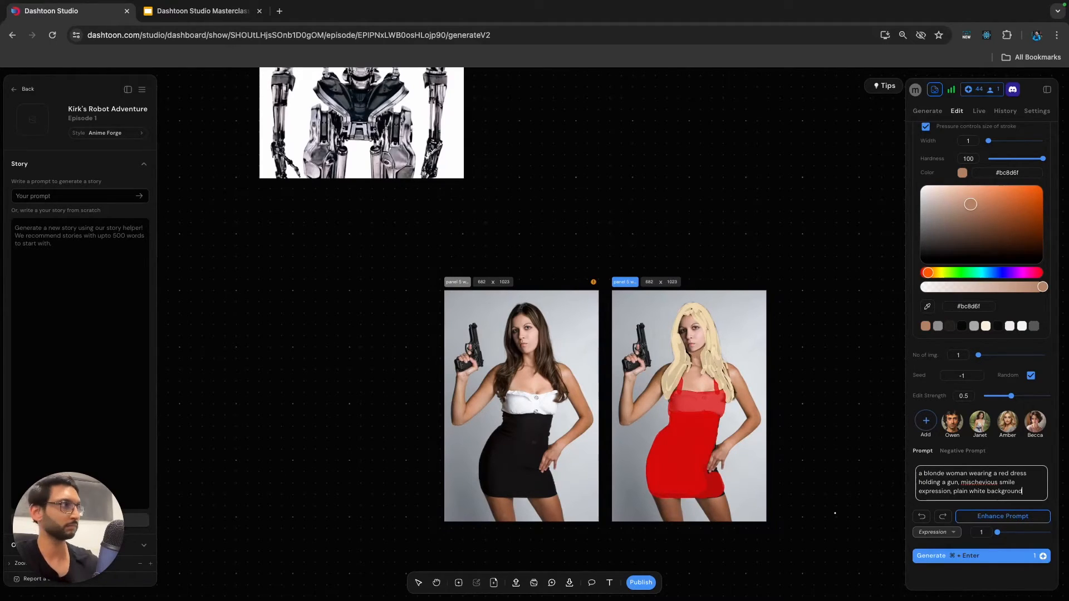
key("super+a")
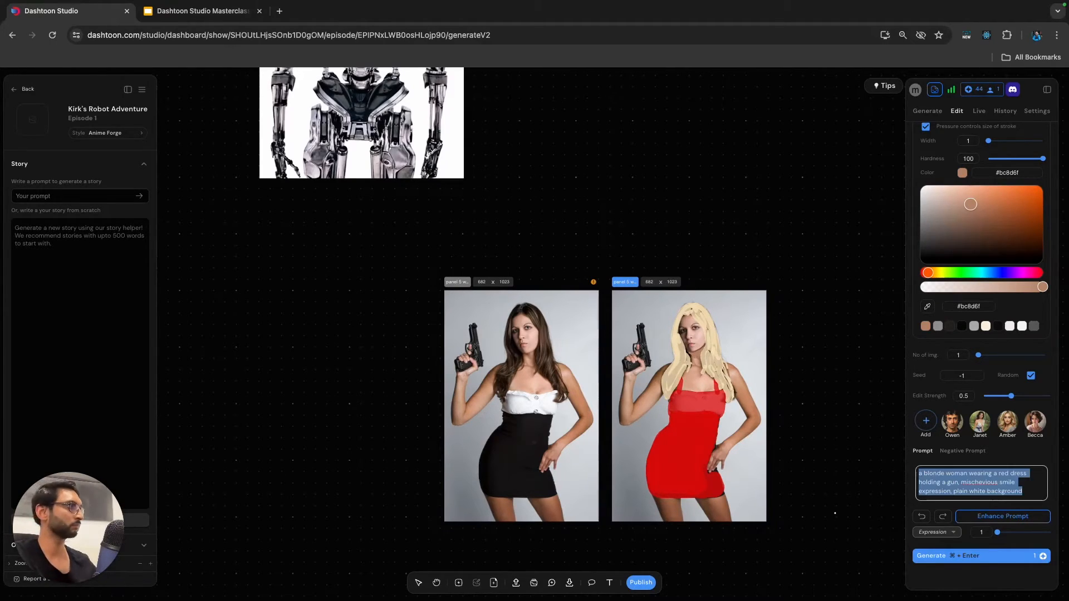
left_click(581, 389)
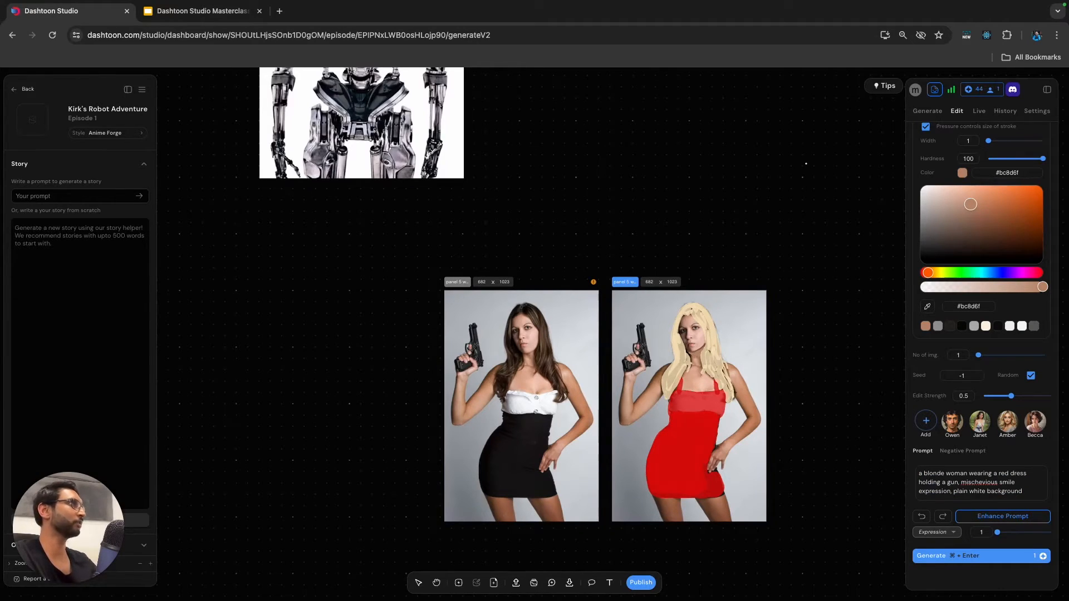
key("super+Return")
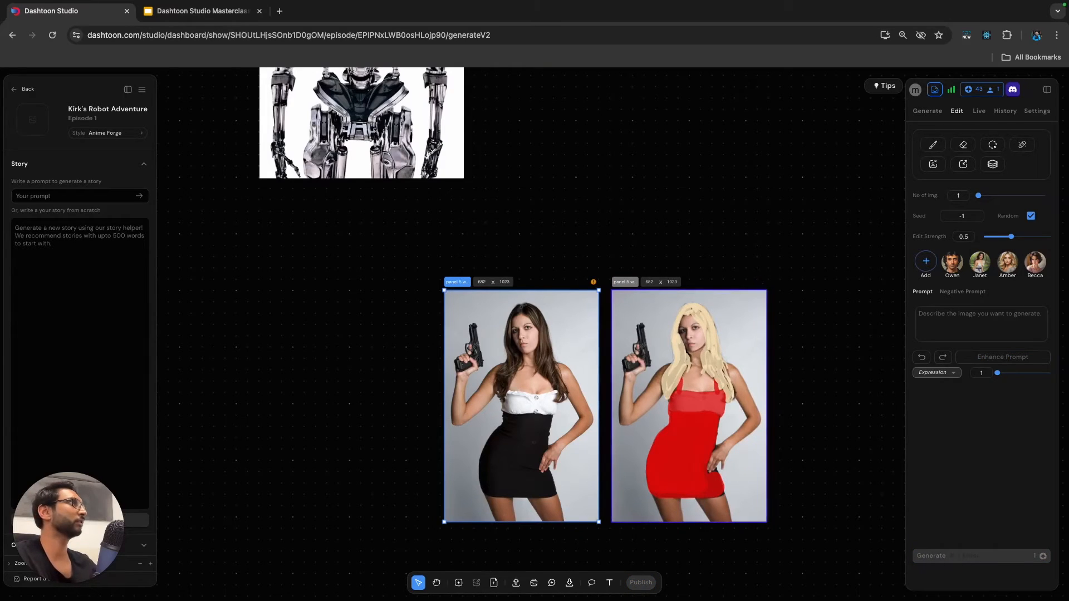
Set the generation method for the original, unpainted woman frame to Edge2Comic.
left_click(928, 111)
left_click(1002, 214)
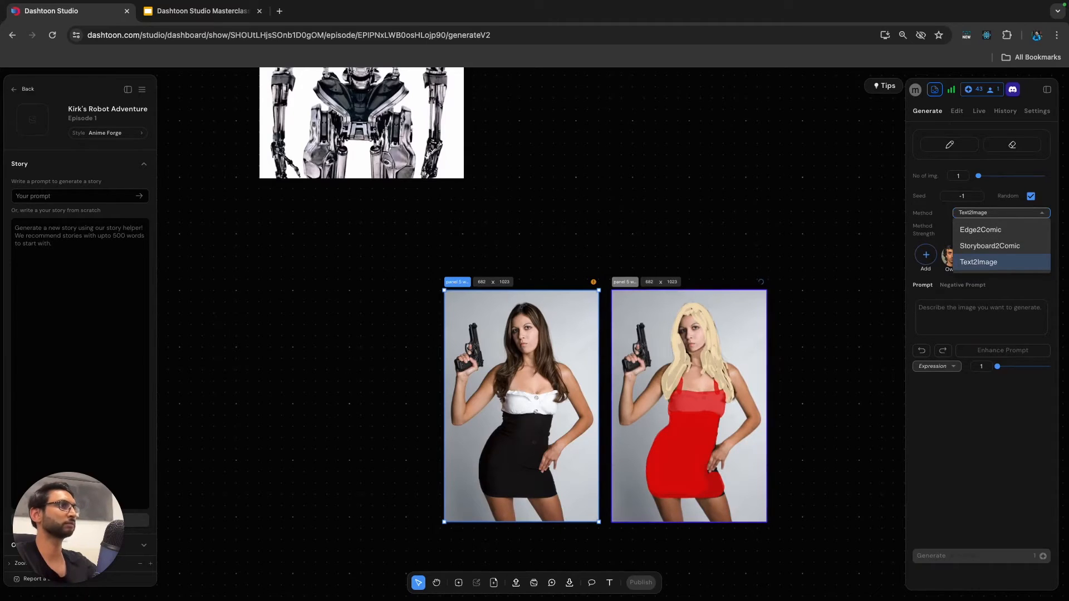
left_click(981, 230)
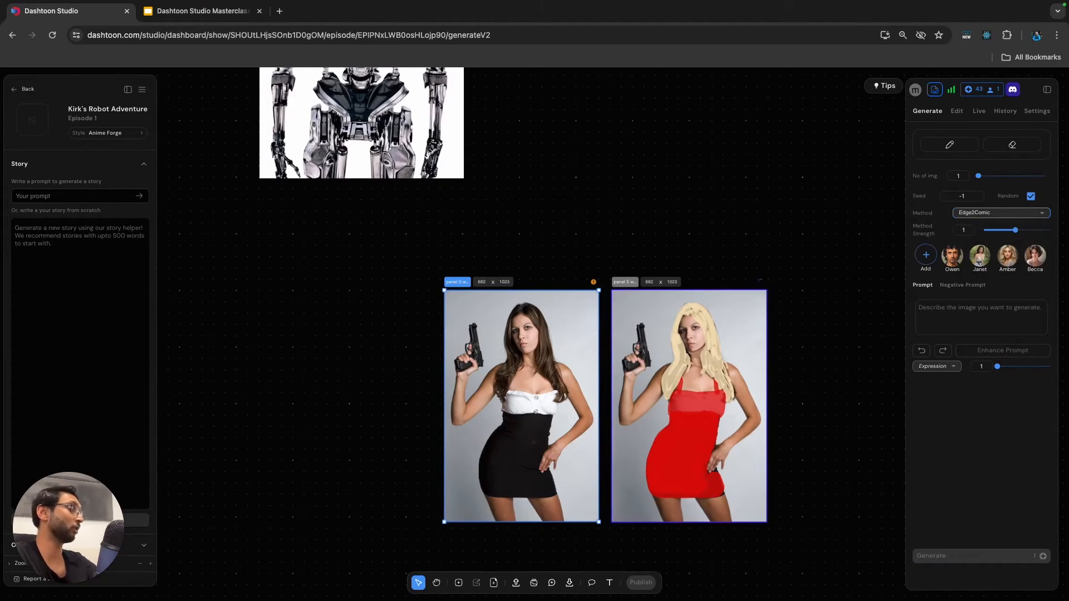
scroll(561, 384, "up", 3)
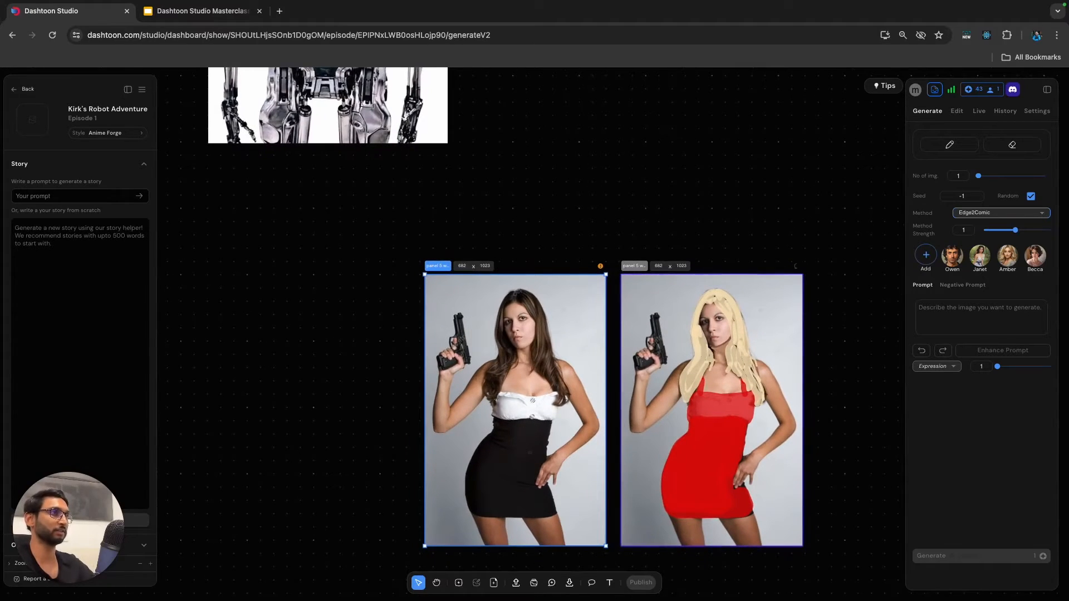
scroll(507, 307, "down", 1)
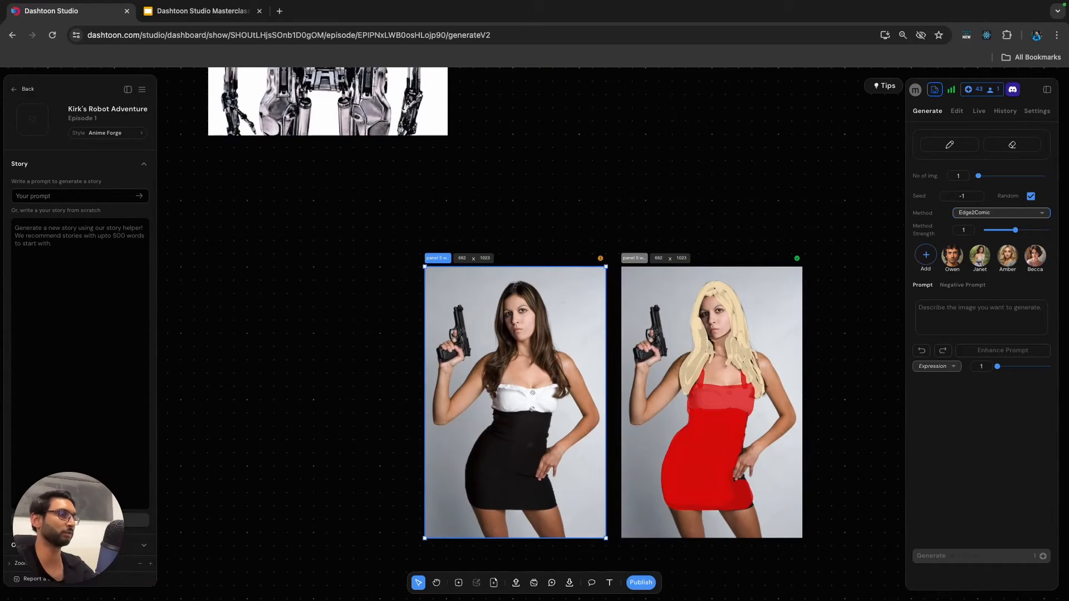
Mark the two buttons on the original woman's white top with Magic Erase at width 7 and run the erase.
left_click(957, 111)
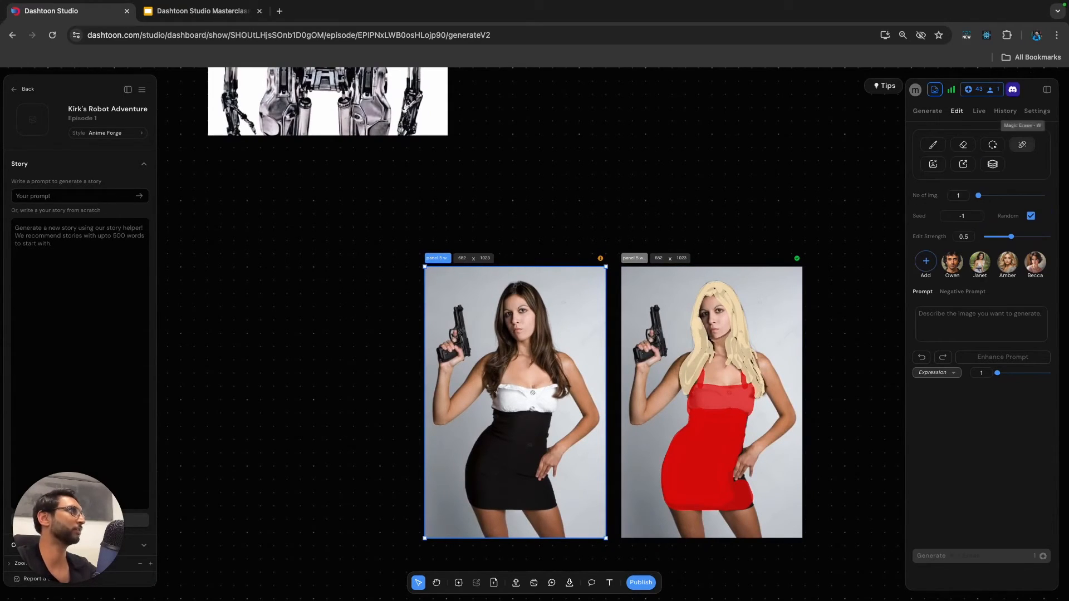
left_click(1023, 145)
scroll(533, 407, "up", 5)
left_click(533, 408)
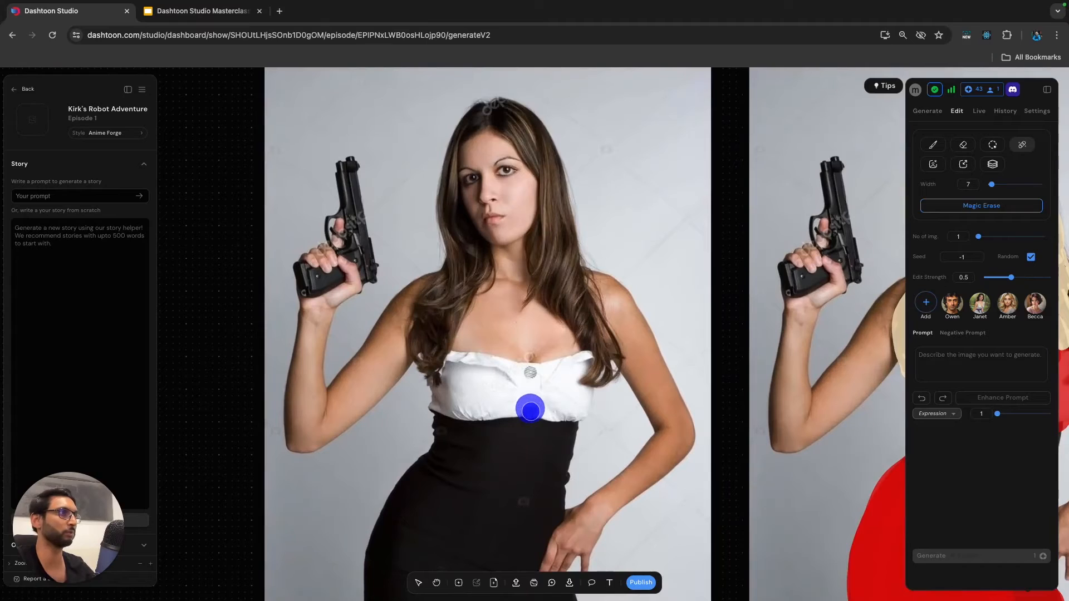
left_click(532, 378)
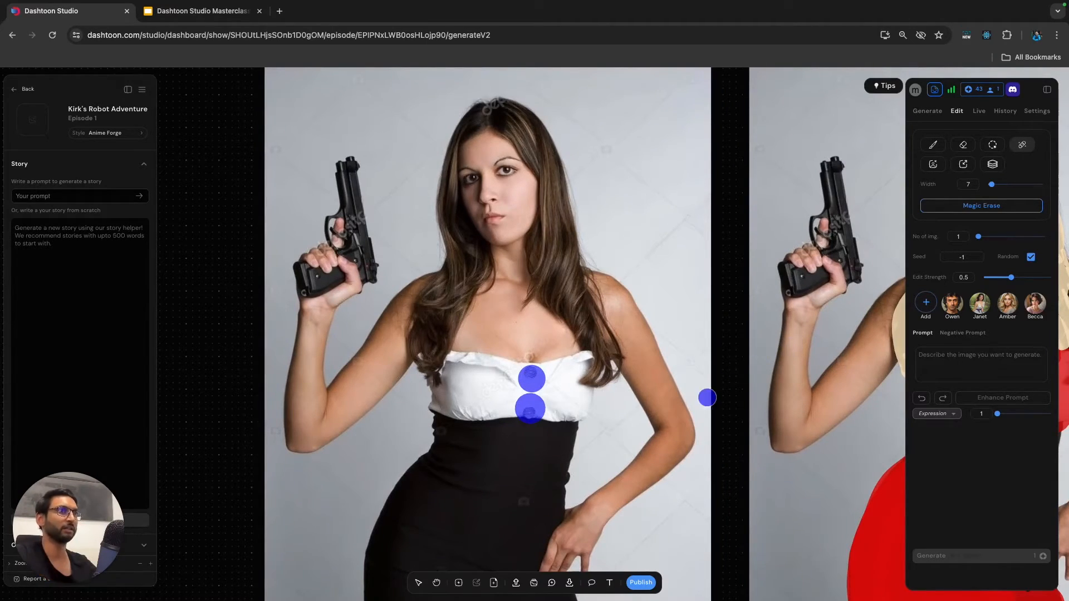
left_click(982, 206)
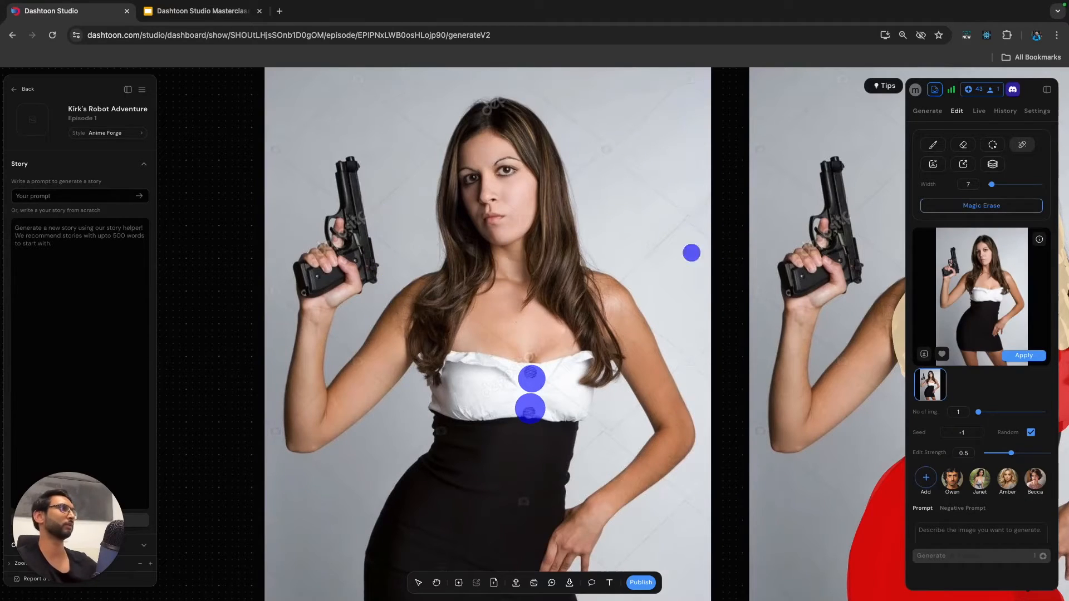
Apply the Magic Erase result to the original woman frame and set its generation method to Edge2Comic at method strength 1.05.
left_click(1028, 356)
scroll(579, 399, "down", 5)
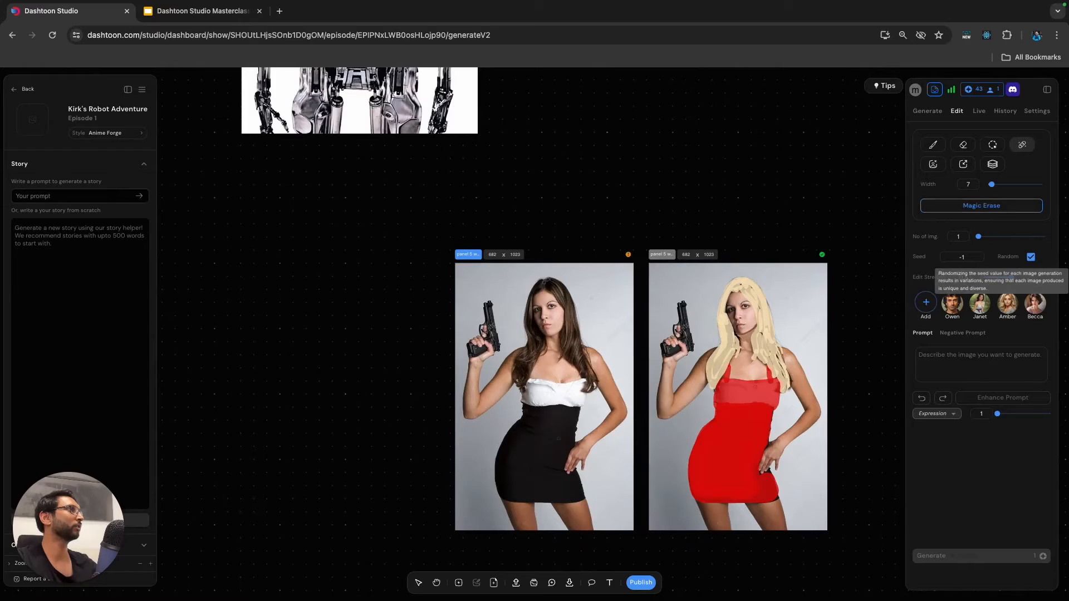
left_click(928, 111)
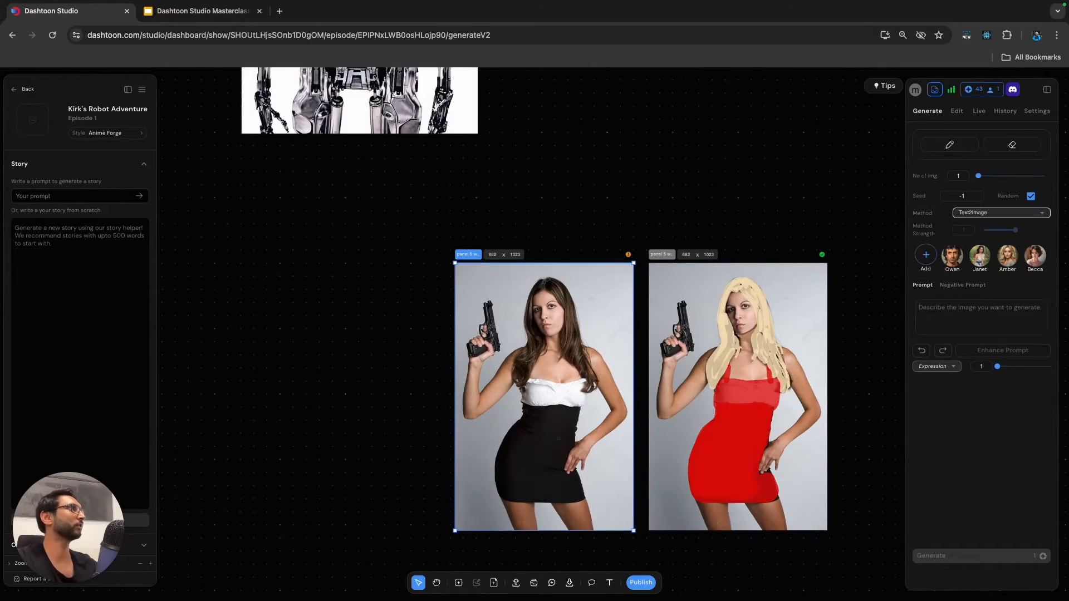
left_click(1002, 213)
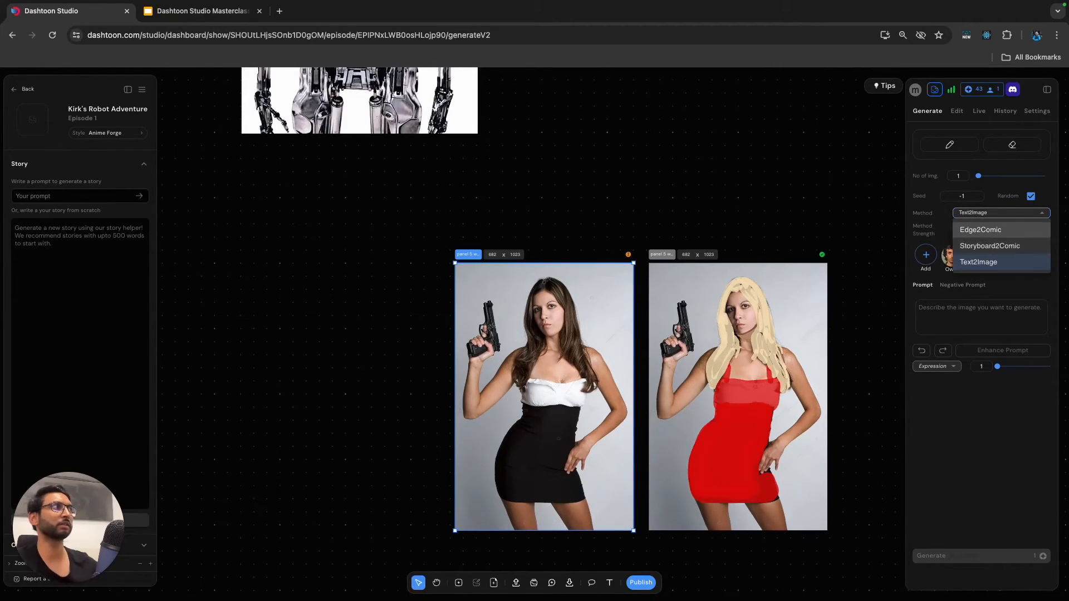
left_click(981, 230)
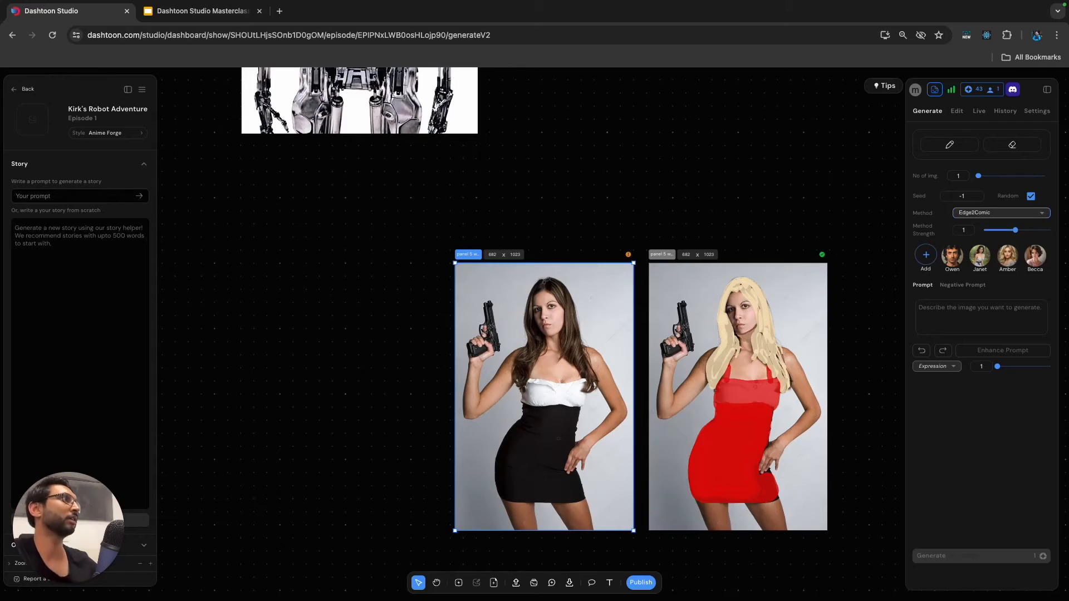
left_click_drag(1016, 230, 1014, 230)
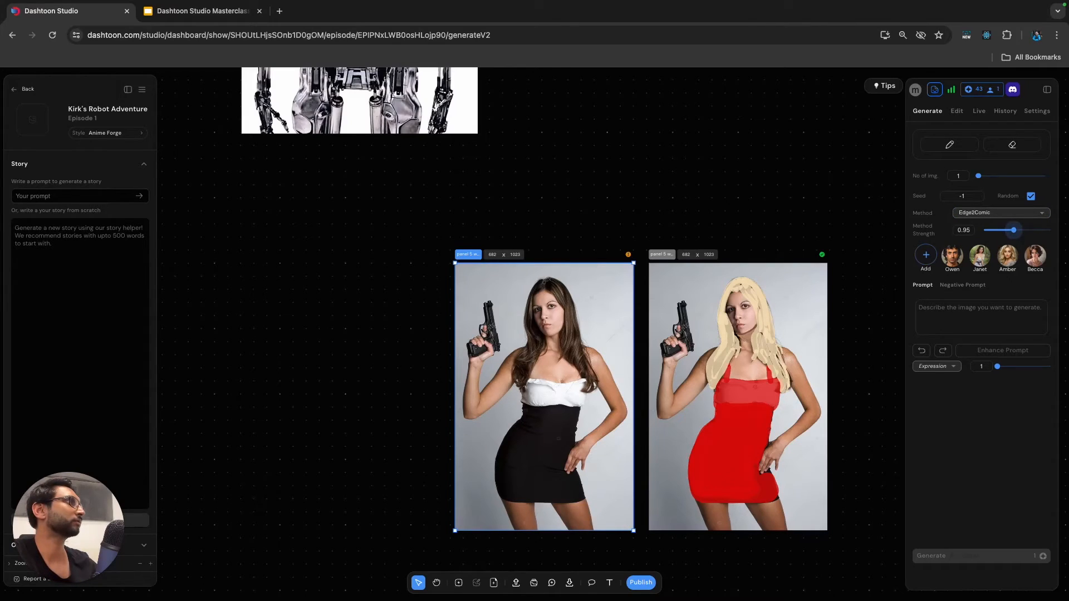
left_click_drag(1014, 230, 1017, 230)
Copy the full prompt from the painted woman frame into the prompt of the original woman frame.
left_click(982, 317)
left_click(737, 397)
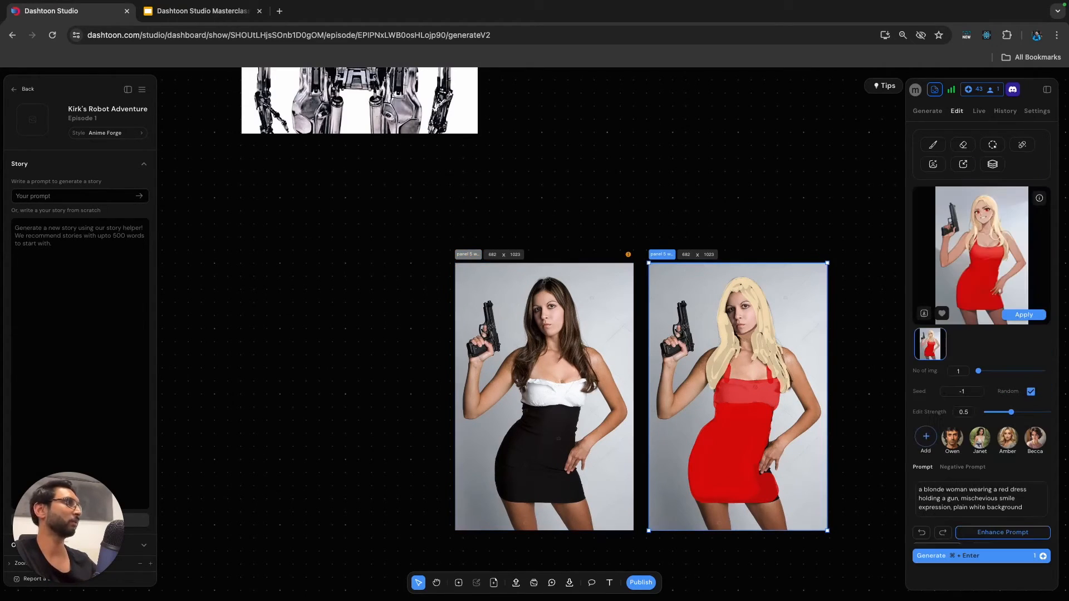
scroll(980, 438, "down", 1)
left_click(996, 491)
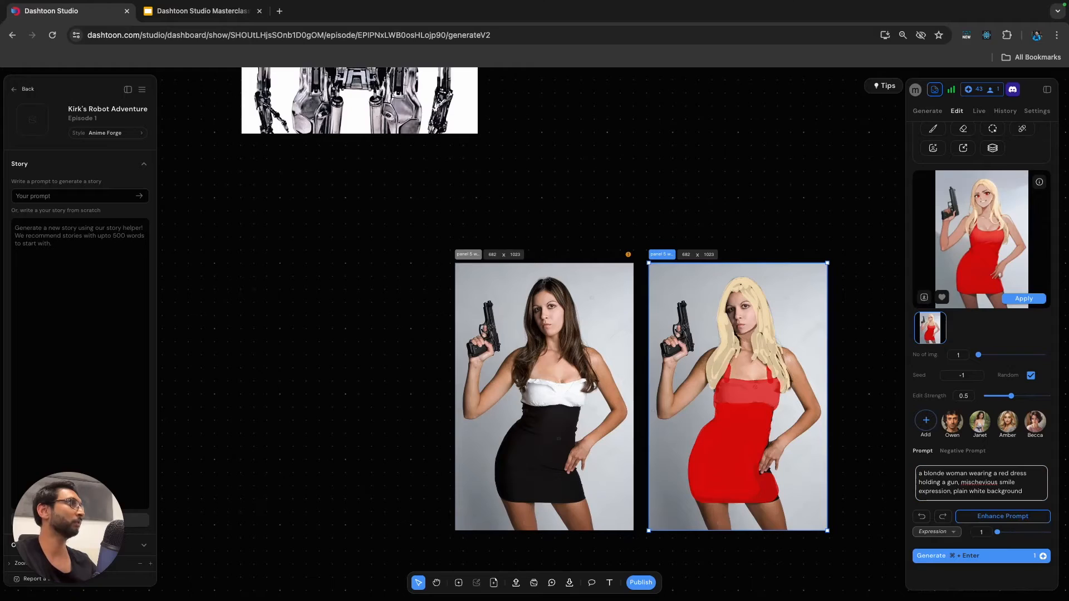
key("super+a")
key("super+c")
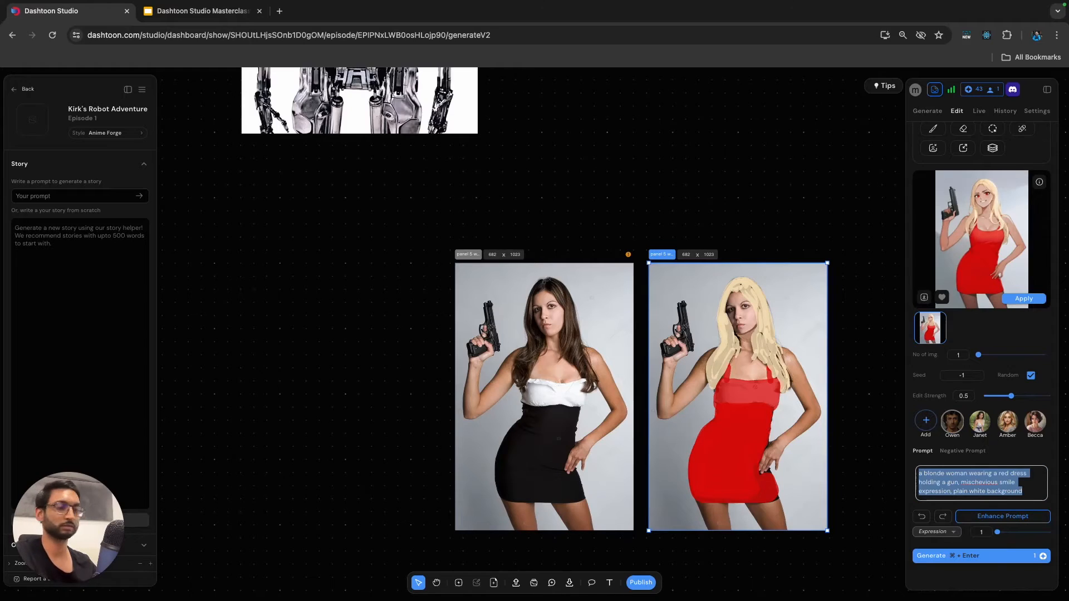
left_click(544, 397)
left_click(981, 317)
key("super+v")
Generate one image for the original woman frame at method strength 1.05, and another at strength 1.
left_click(981, 556)
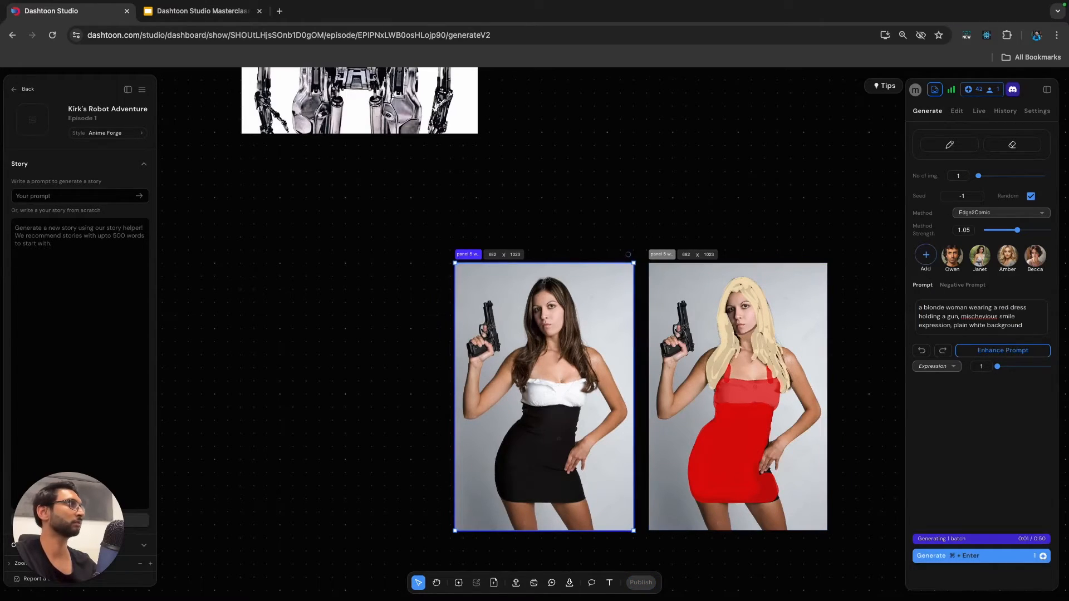
left_click_drag(1017, 230, 1016, 230)
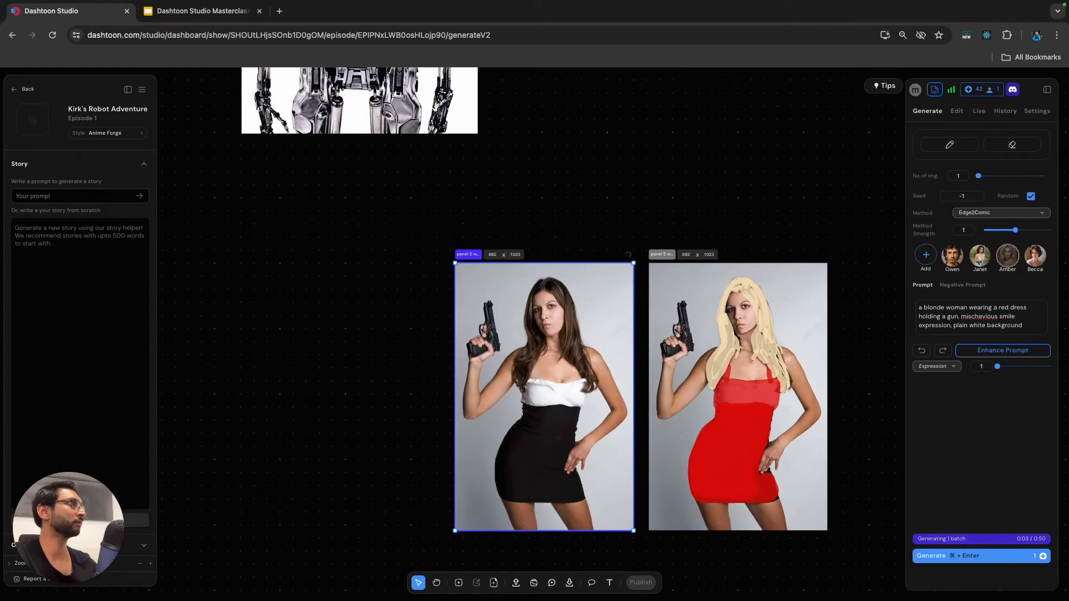
left_click(991, 556)
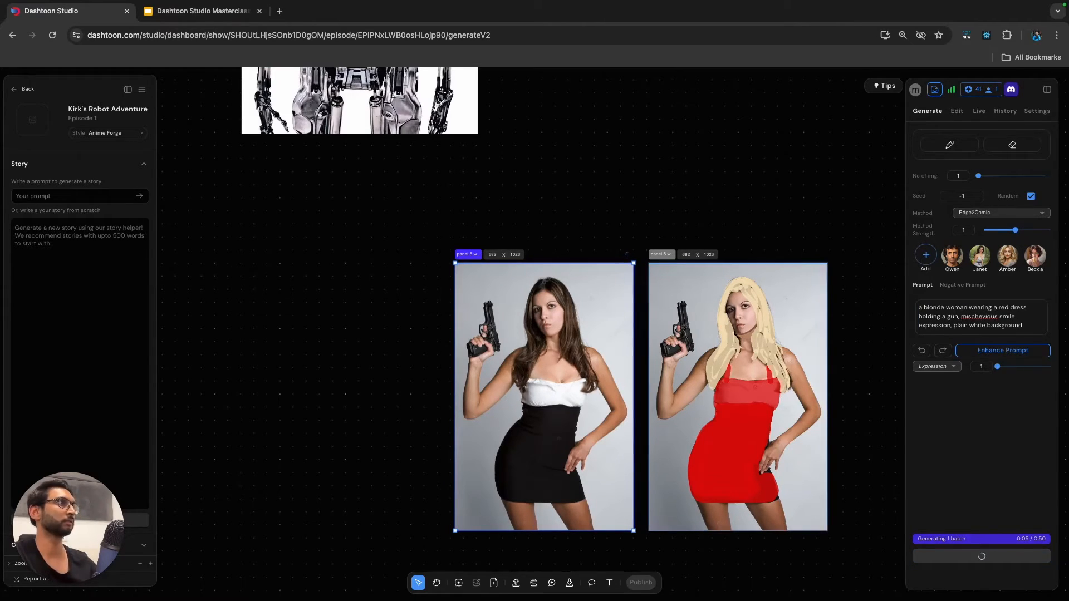
Apply the generated blonde image to the painted copy, and remove its background.
left_click(1024, 315)
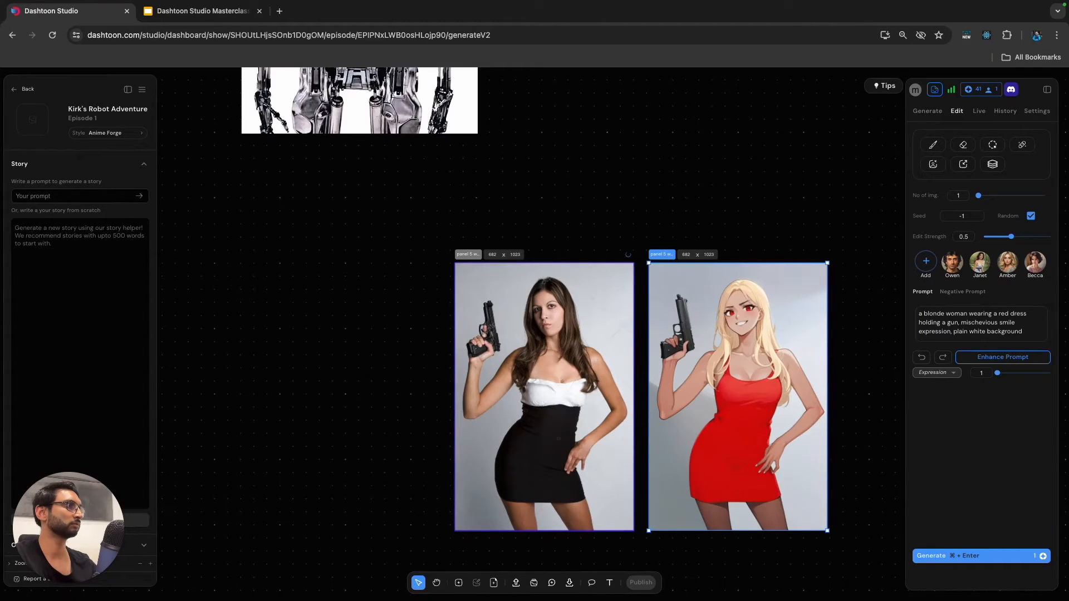
scroll(797, 221, "down", 1)
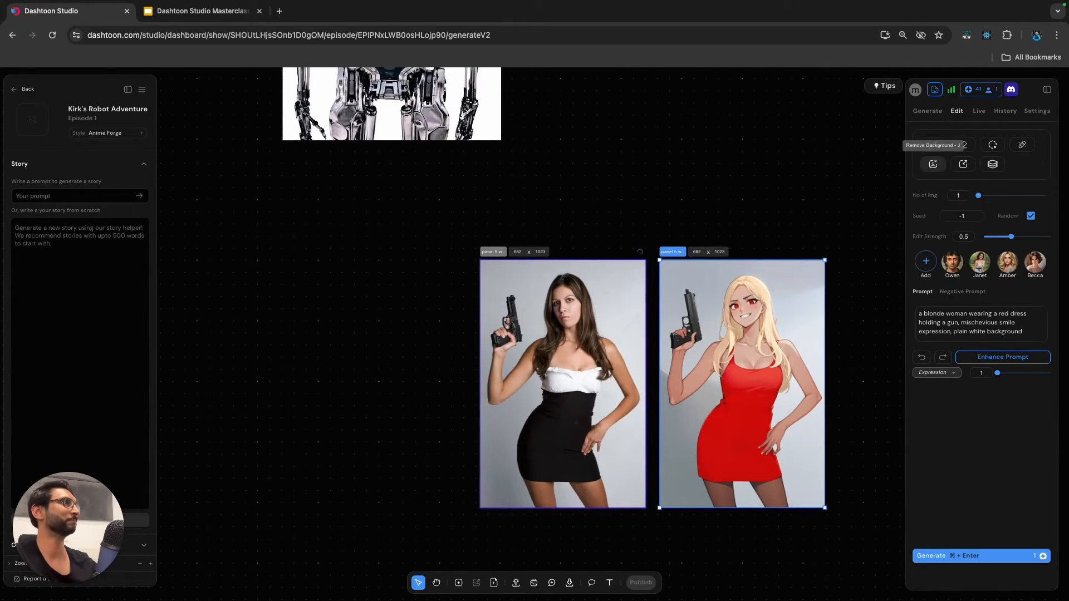
left_click(934, 165)
left_click(981, 185)
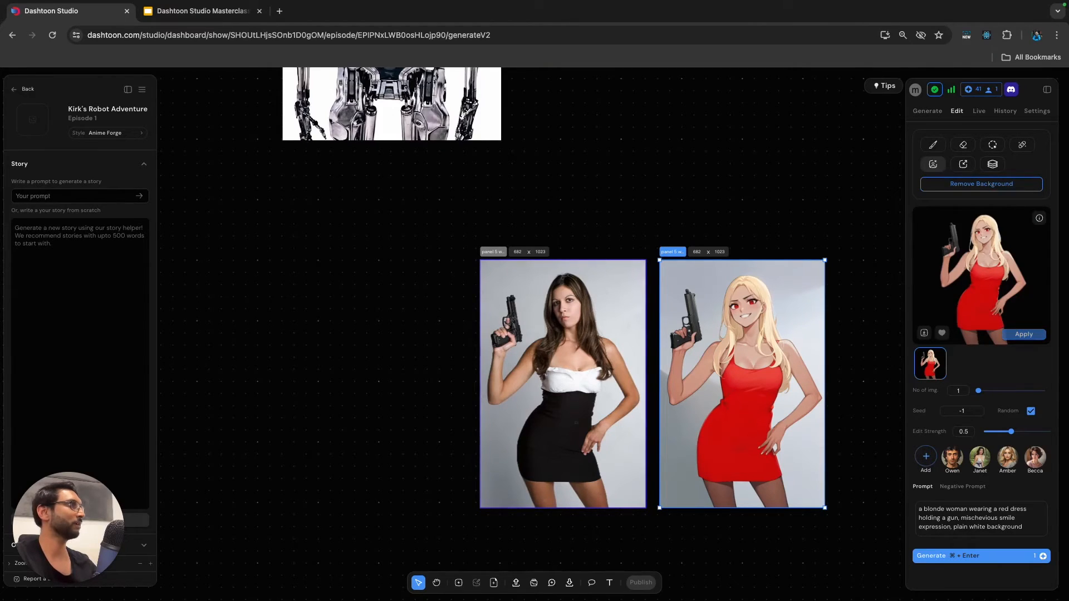
left_click(1024, 335)
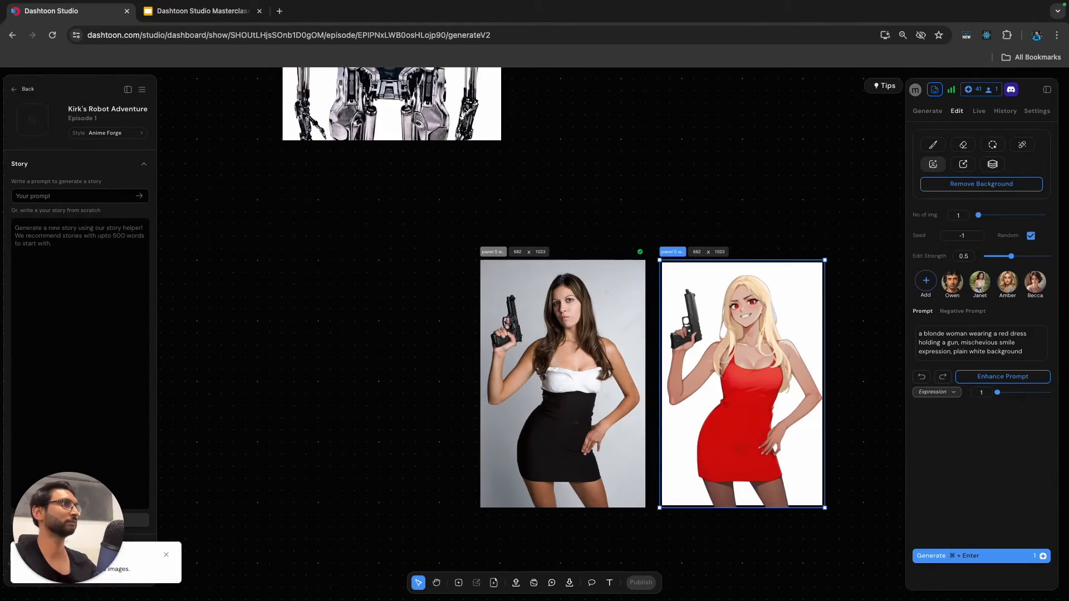
Generate the original woman frame again at Edge2Comic method strength 0.7 and apply the result.
left_click(563, 384)
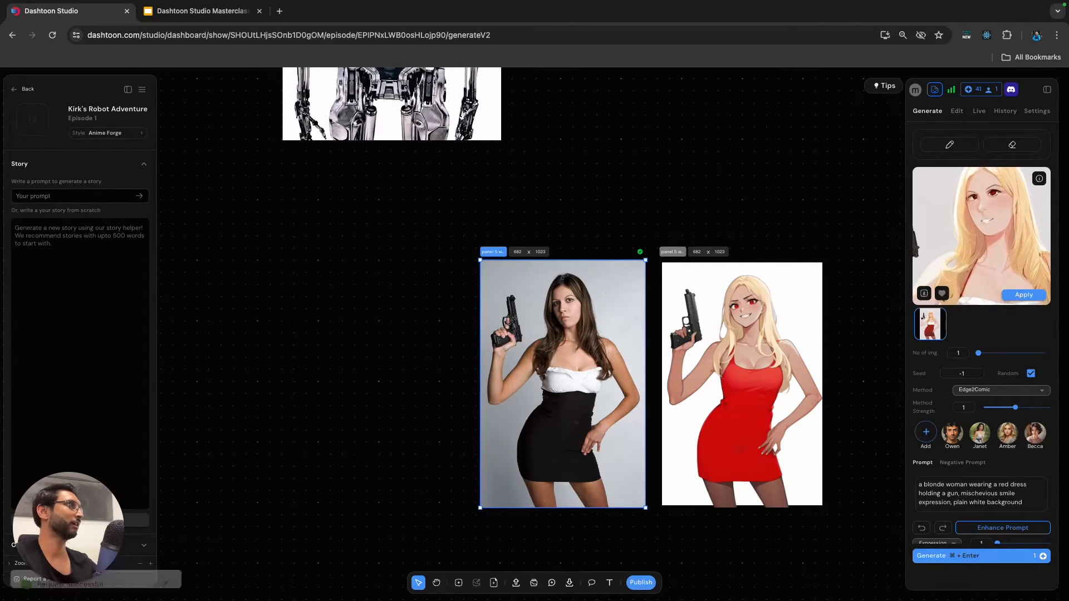
left_click_drag(1016, 408, 1006, 408)
left_click(946, 555)
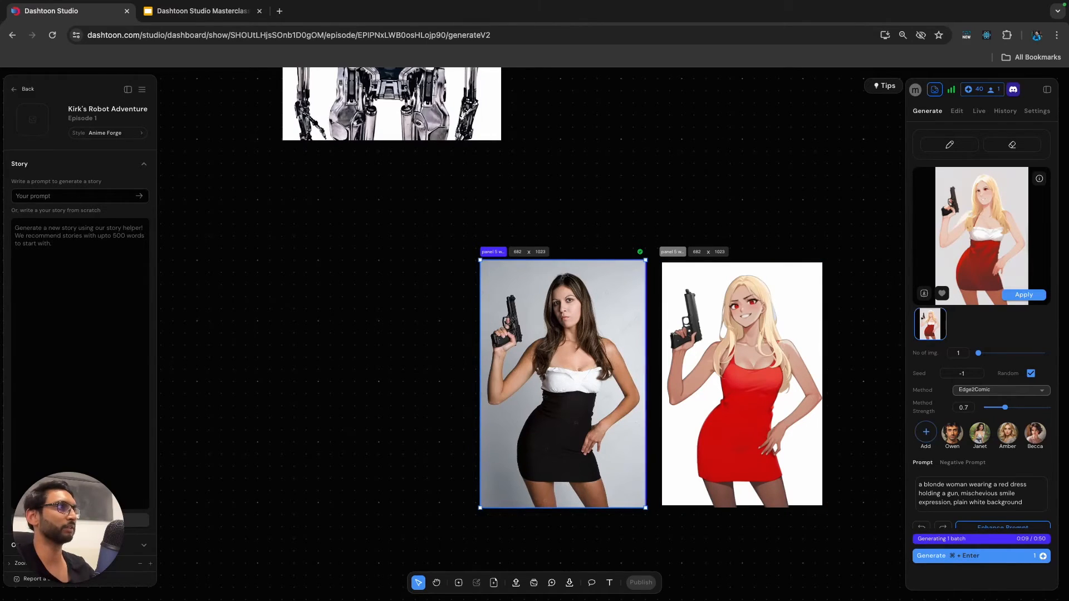
scroll(559, 332, "up", 2)
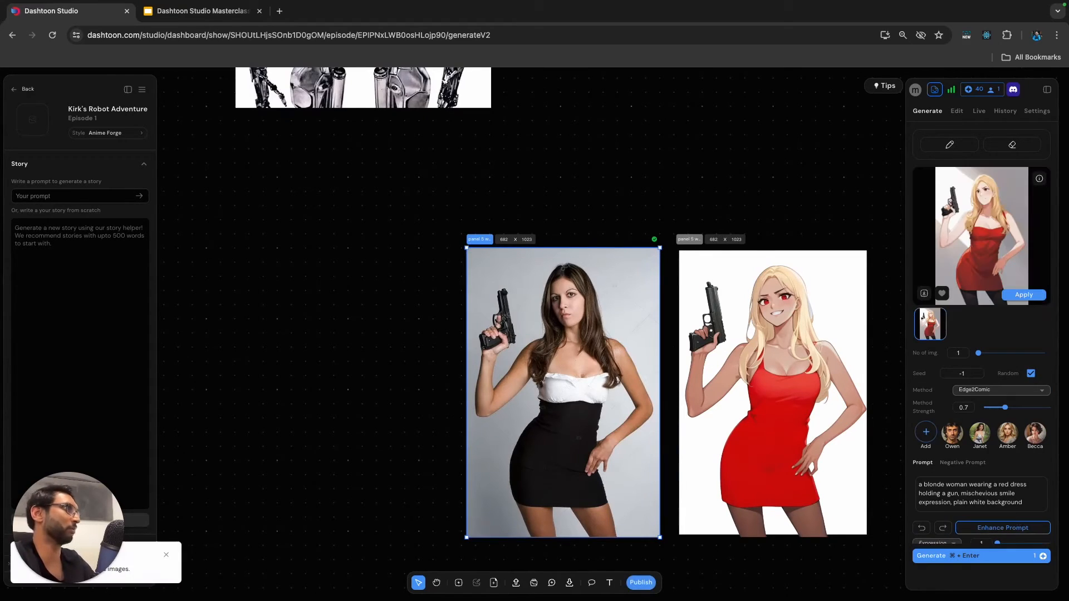
left_click(1024, 294)
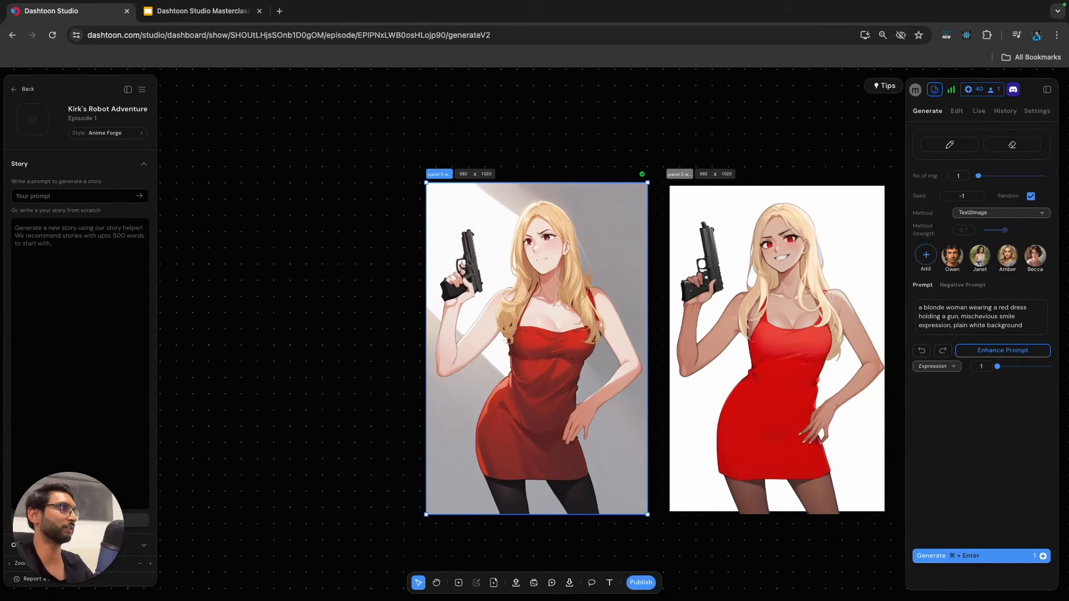
Move the cut-out blonde woman out of her white frame to the empty canvas beside the robot, at about X 5720, Y 10260.
scroll(510, 490, "down", 5)
scroll(510, 490, "down", 1)
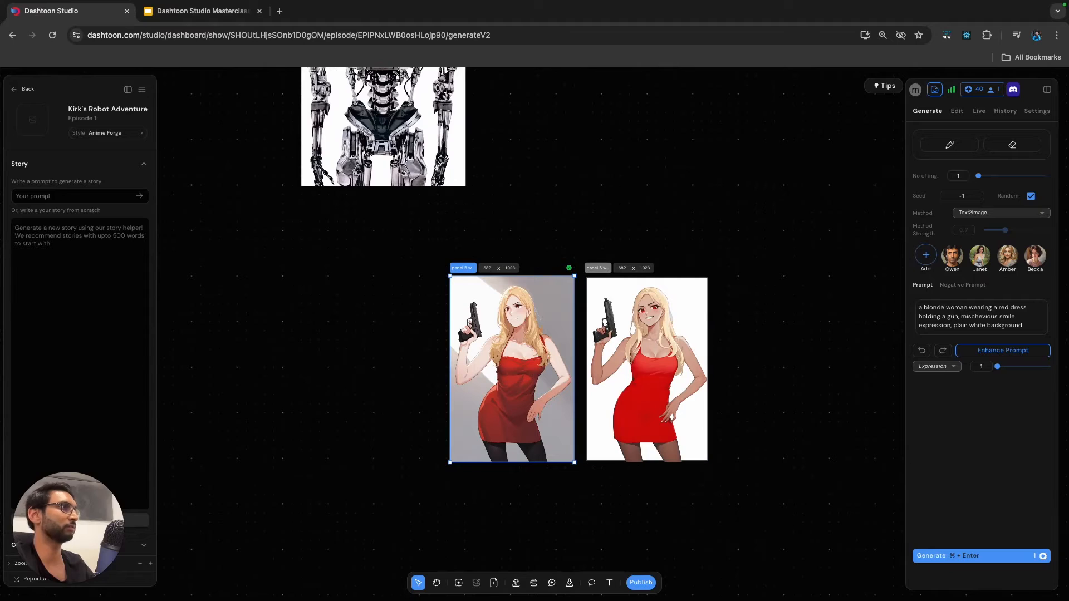
scroll(636, 329, "down", 4)
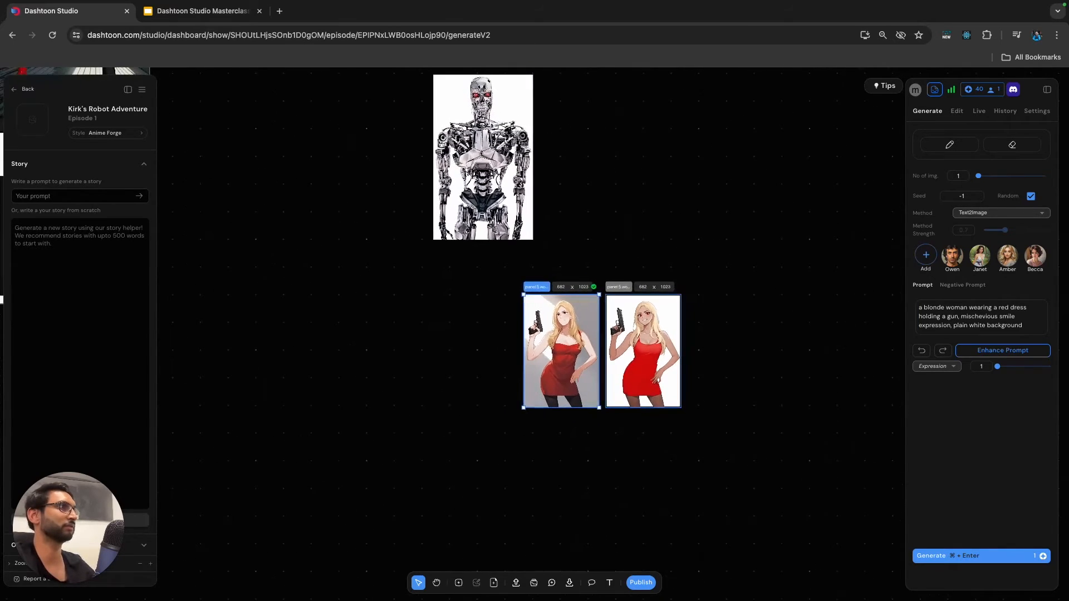
left_click(636, 328)
left_click_drag(636, 329, 252, 193)
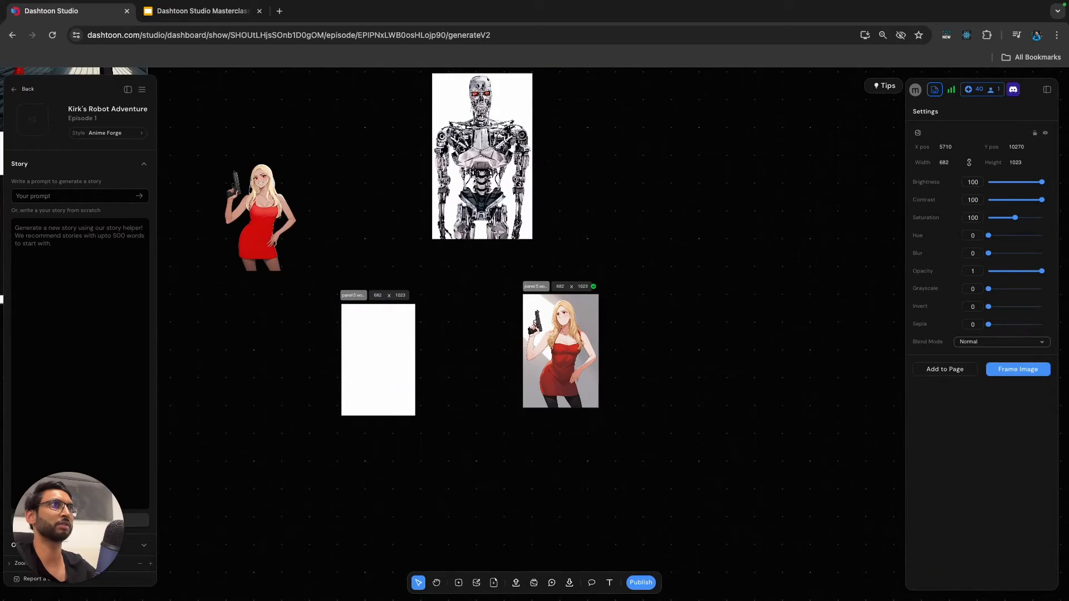
left_click_drag(252, 193, 253, 192)
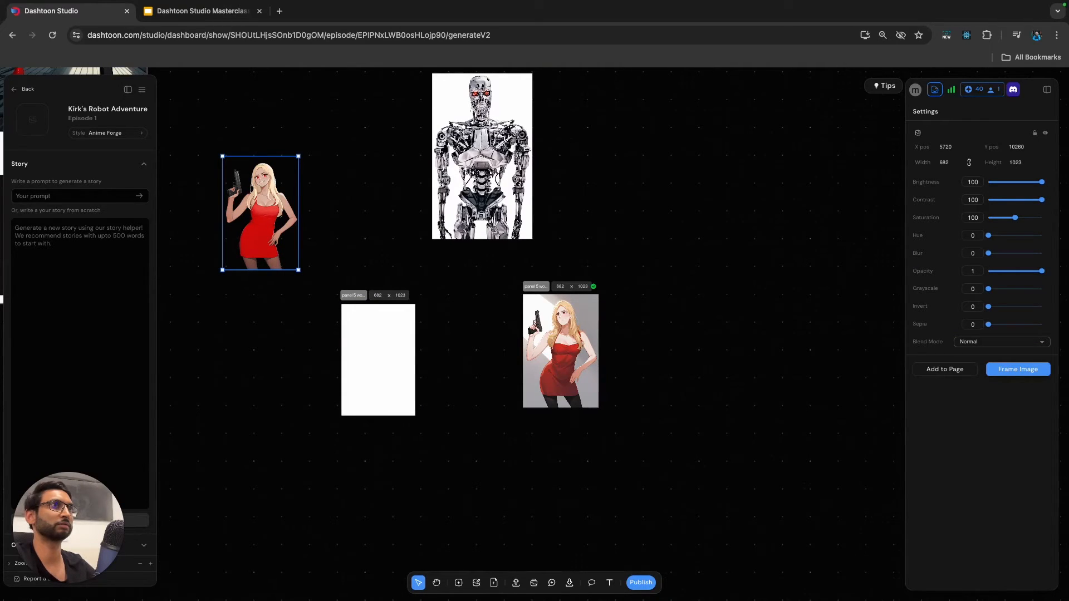
Put the robot image in a frame and set its generation method to Edge2Comic at method strength 0.9.
left_click(482, 162)
scroll(482, 161, "up", 1)
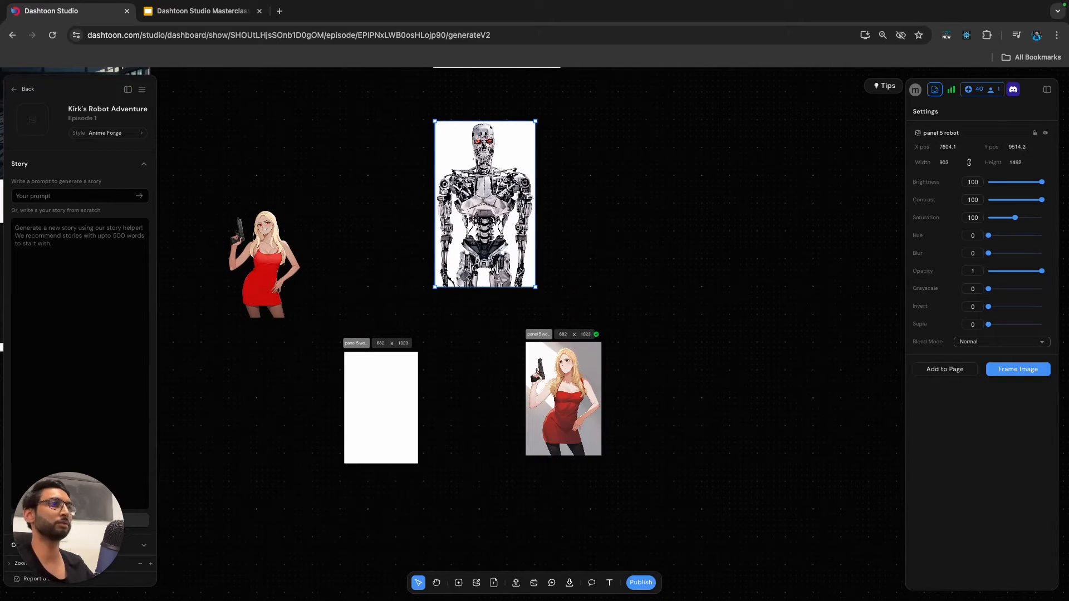
left_click(459, 583)
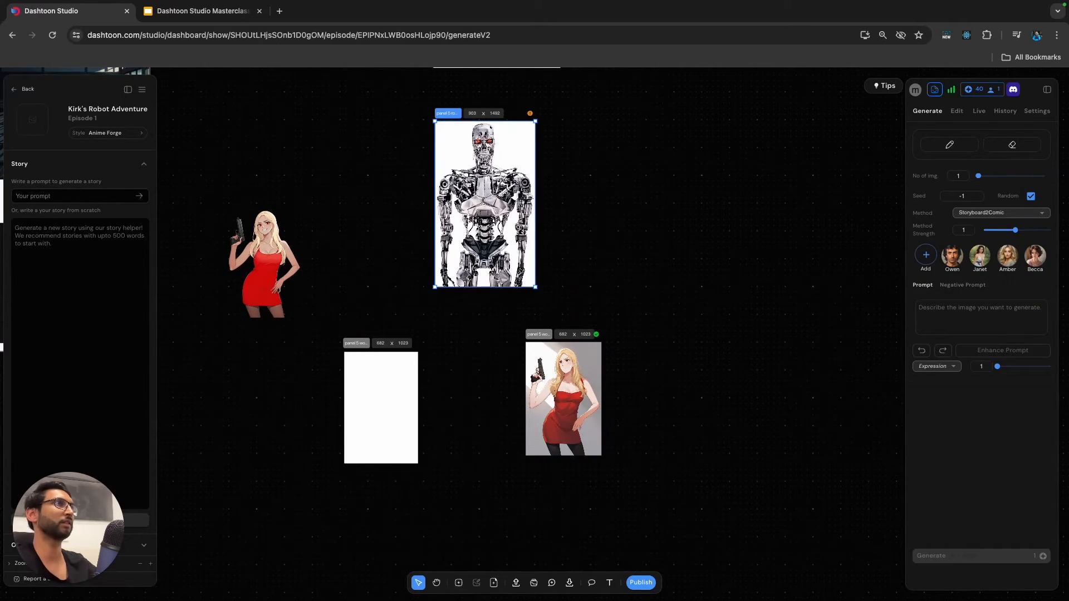
left_click(996, 213)
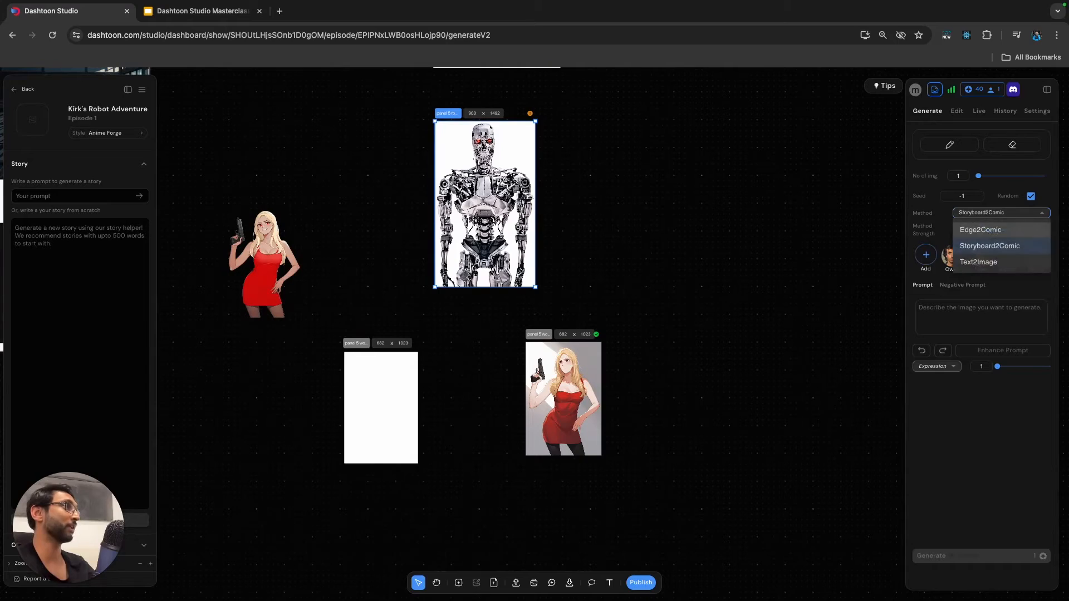
left_click(962, 229)
left_click_drag(1015, 230, 1014, 230)
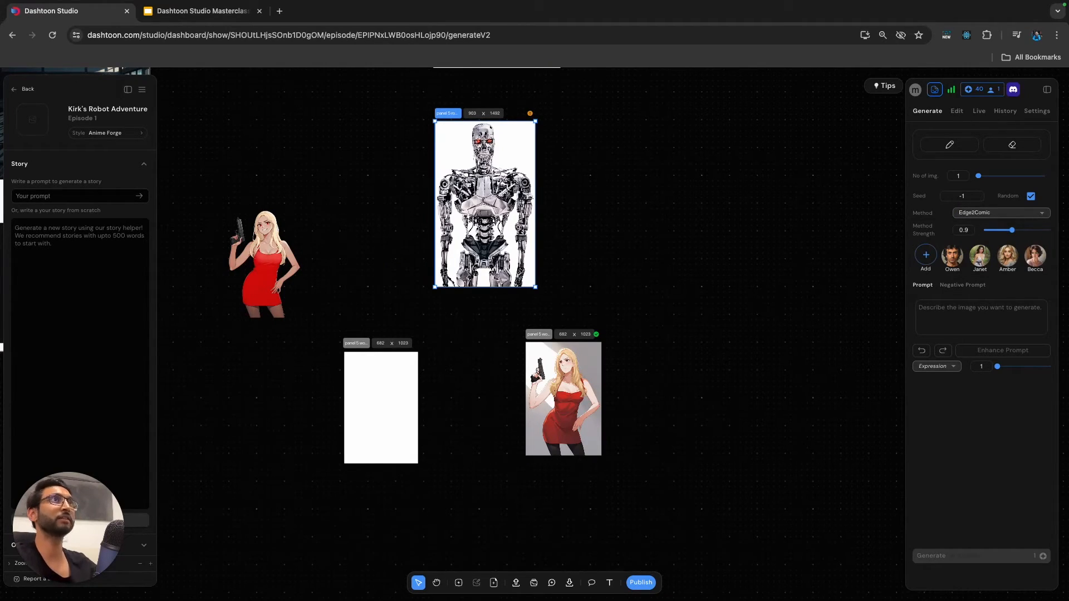
Copy "terminator robot with glowing red eyes" from Panel 5's prompts in Google Slides and paste it as the robot frame's prompt in Dashtoon Studio.
left_click(201, 10)
left_click(646, 346)
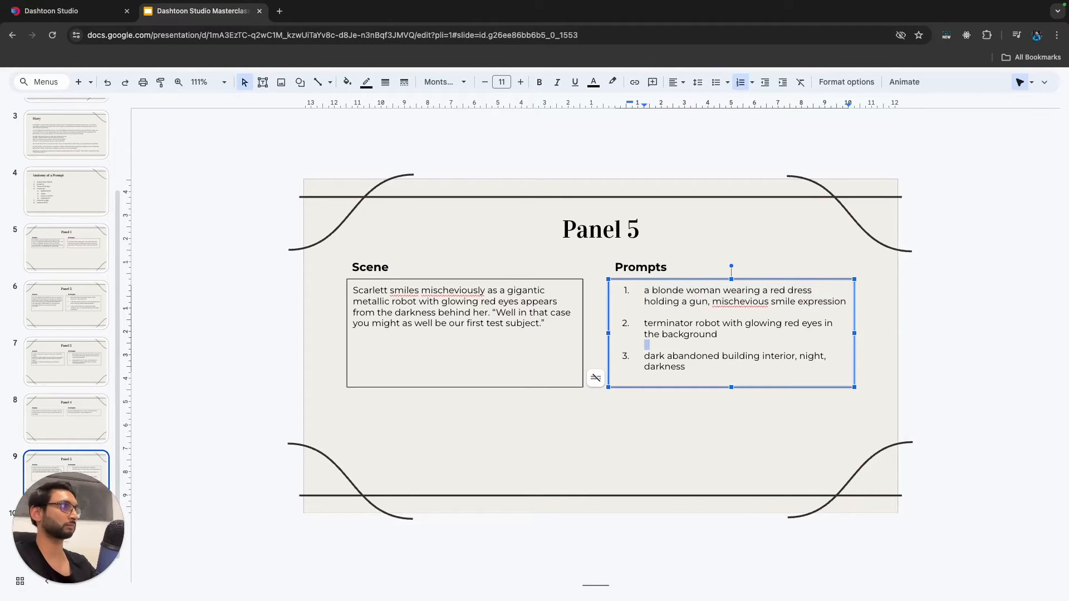
left_click_drag(820, 323, 647, 323)
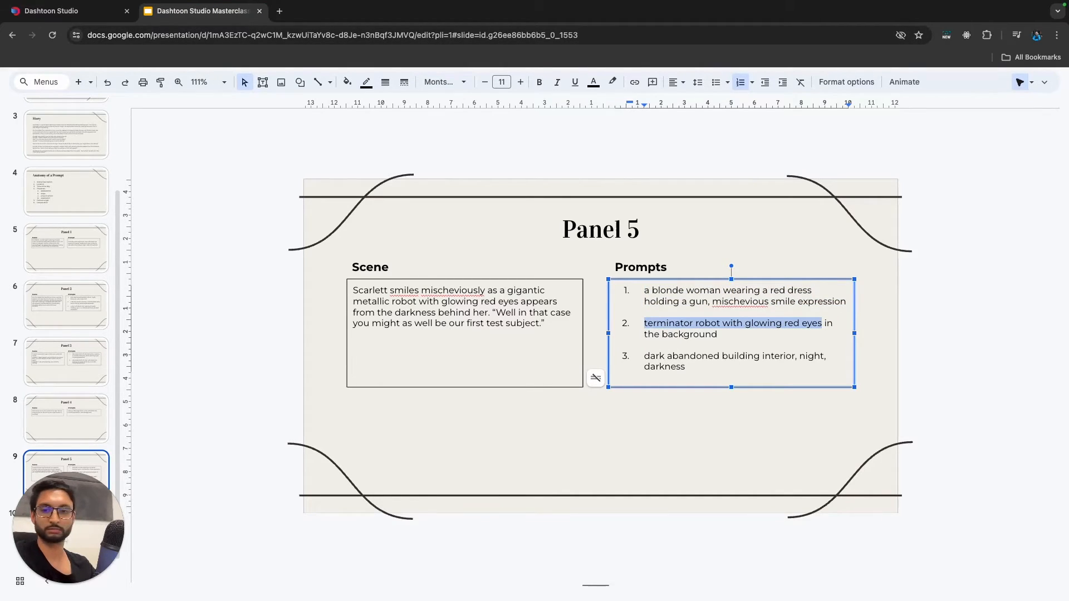
left_click(92, 11)
left_click(985, 310)
type("terminator robot with glowing red eyes")
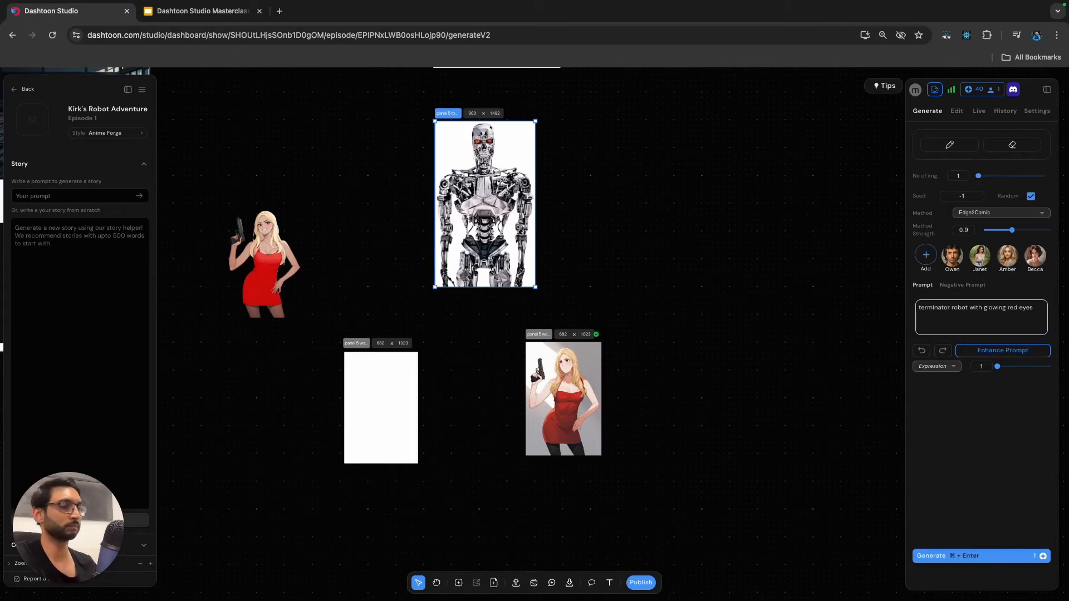
Change the robot prompt to "terminator robot, steel body, glowing red eyes" and generate one image.
left_click(969, 308)
type(", steel")
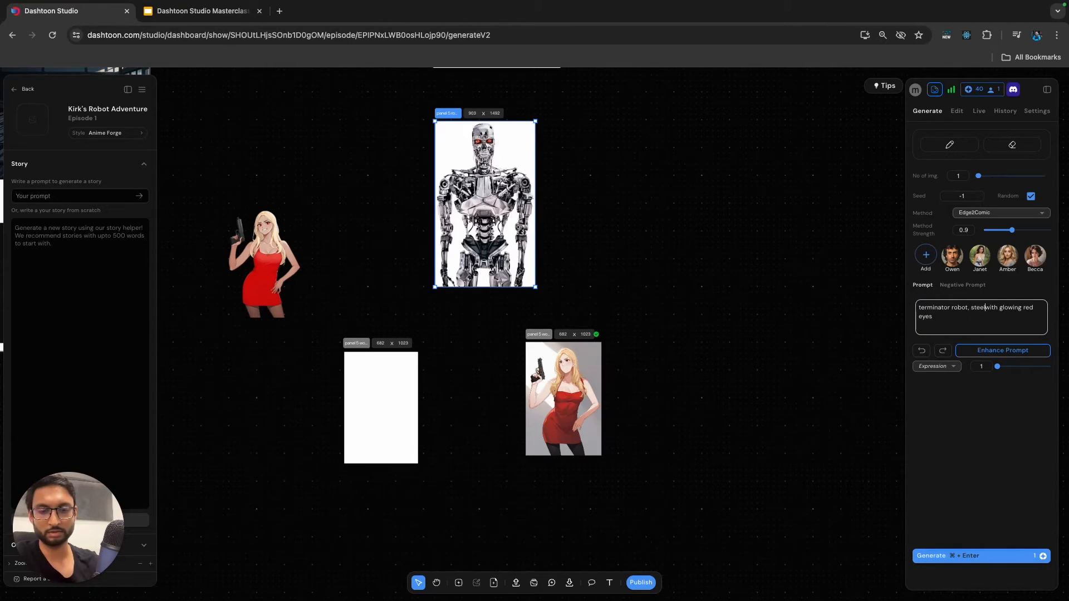
type(" body")
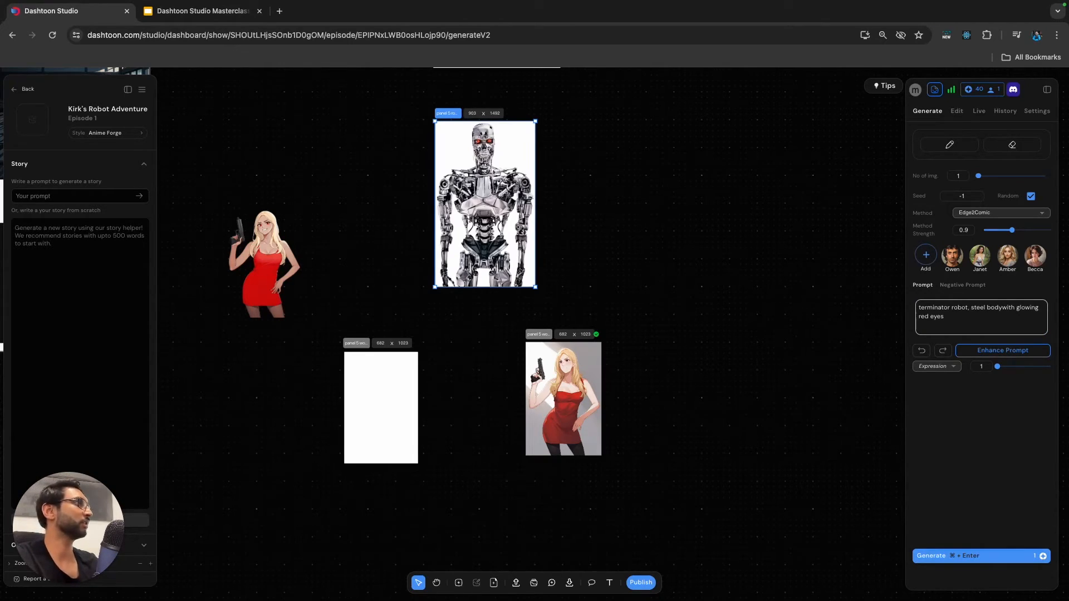
type(",")
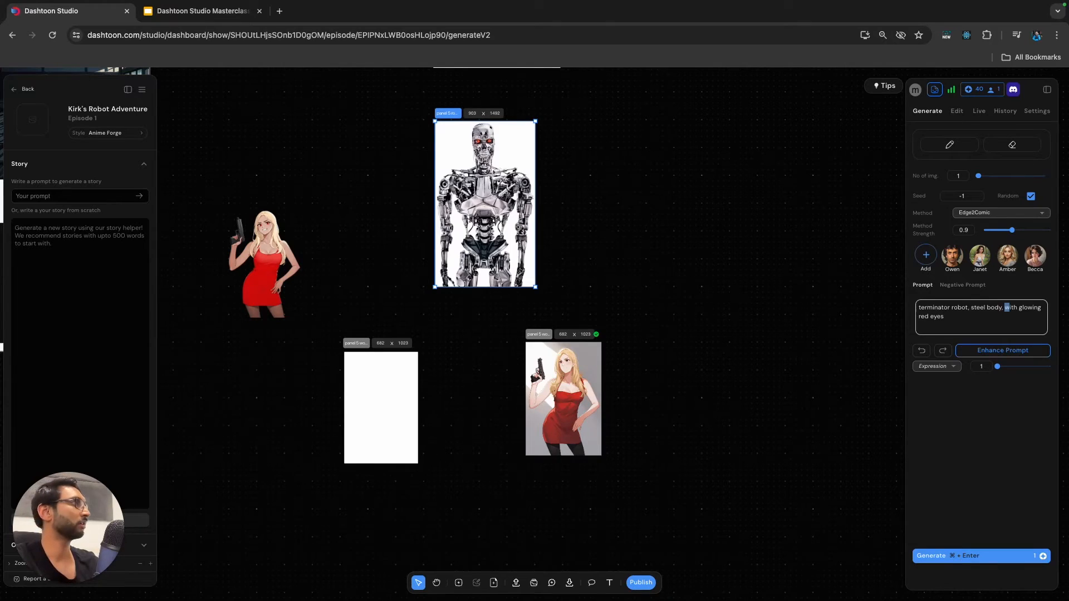
key("BackSpace")
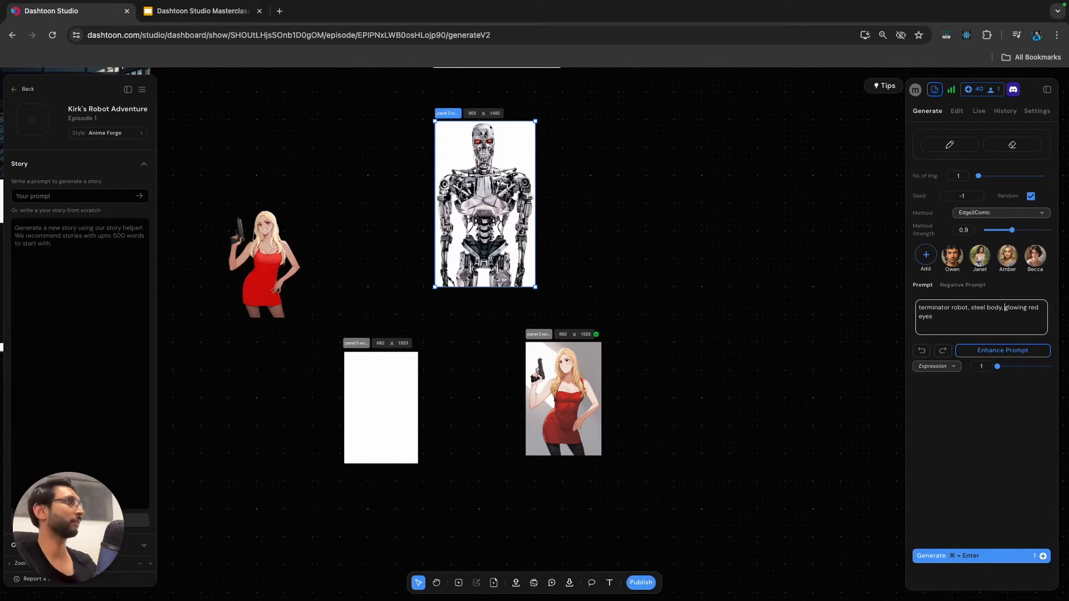
key("super+Return")
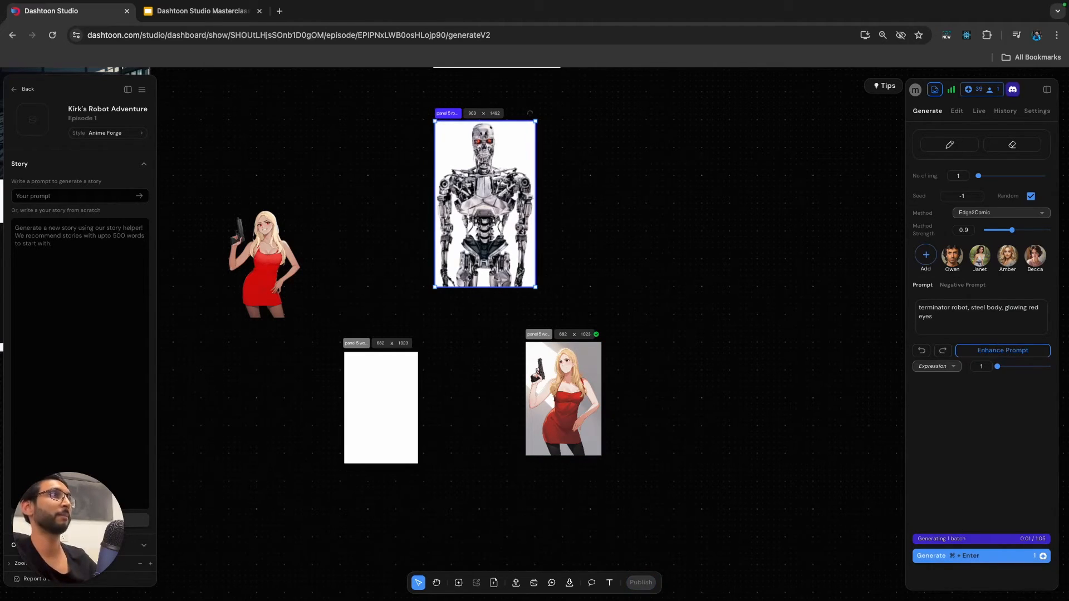
scroll(525, 184, "up", 3)
key("Escape")
scroll(524, 184, "up", 1)
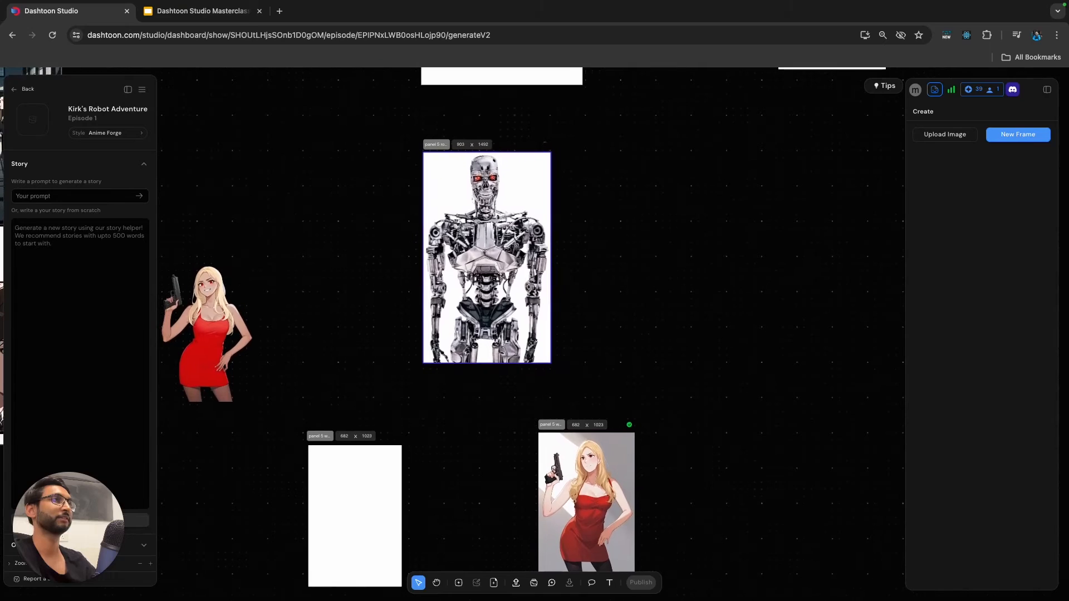
left_click(488, 250)
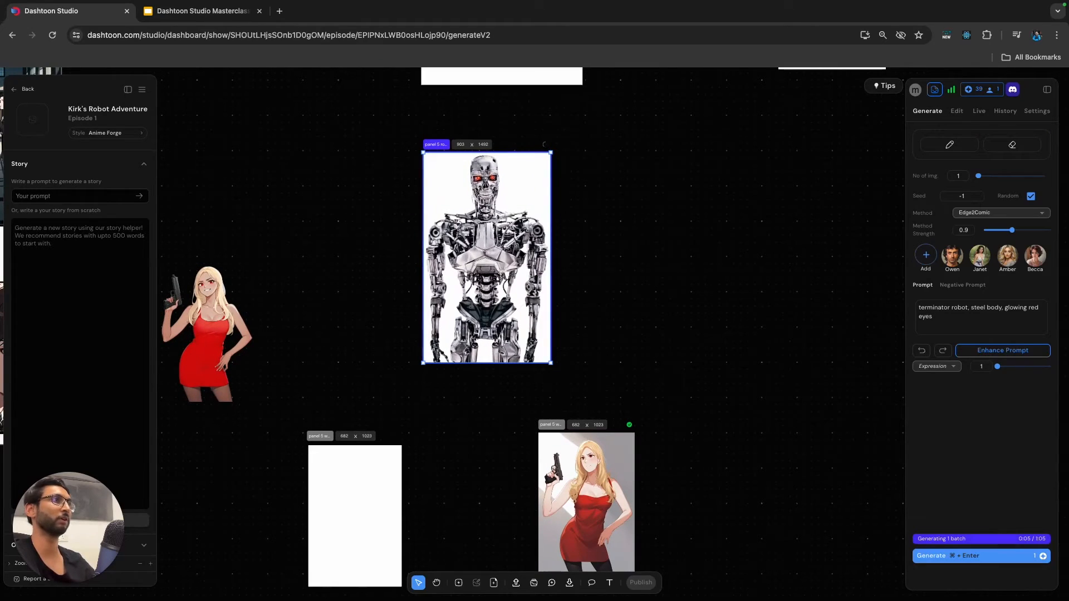
scroll(487, 251, "left", 1)
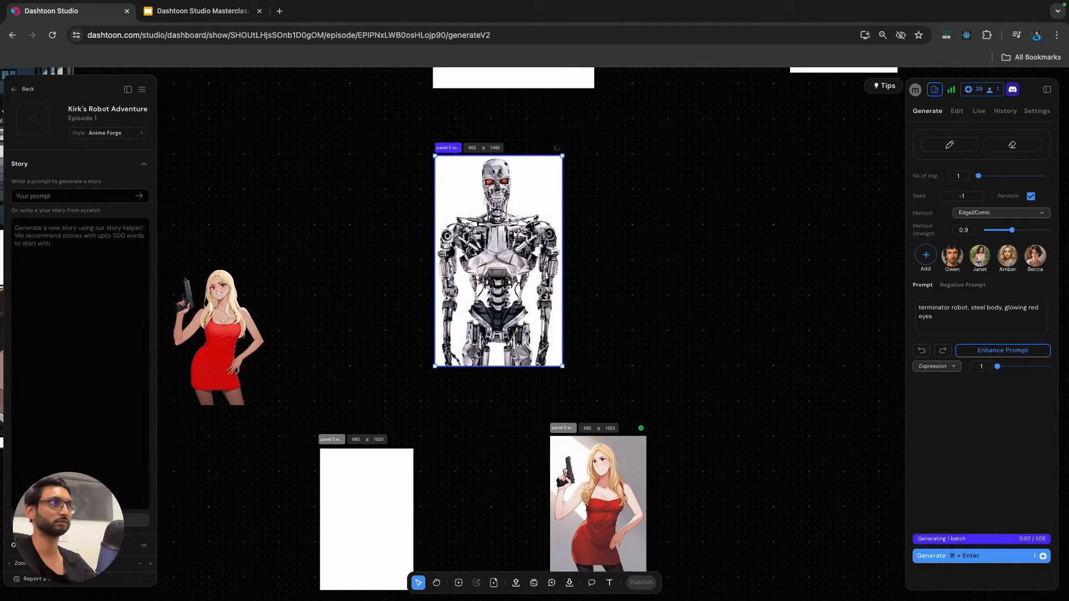
scroll(501, 256, "left", 1)
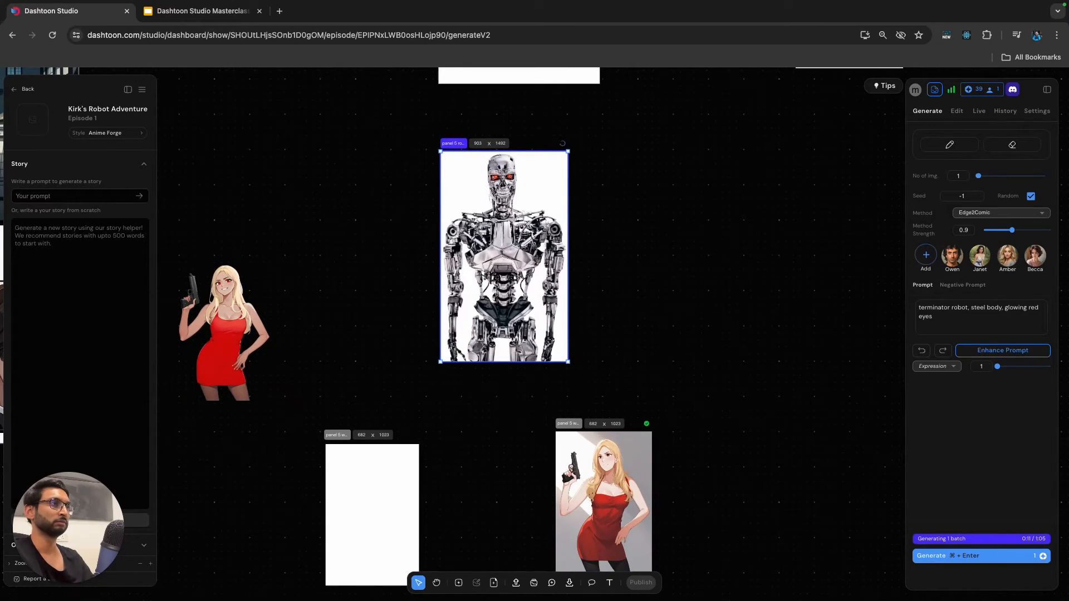
Extend the comic page downward to make room for another panel below the dark-haired man's profile.
scroll(504, 445, "down", 2)
scroll(504, 445, "left", 1)
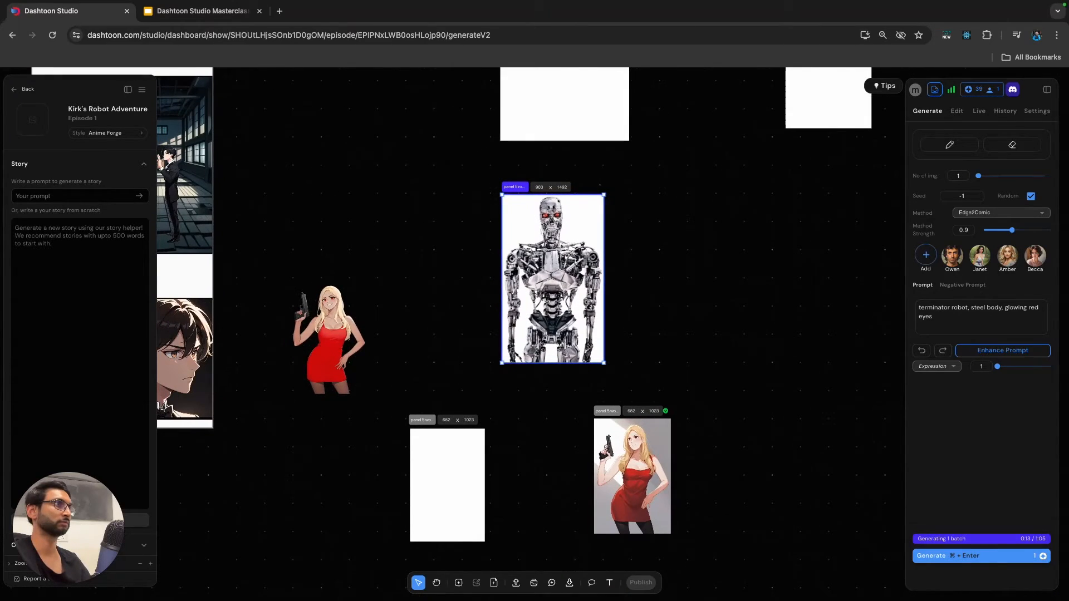
scroll(535, 300, "left", 5)
scroll(535, 300, "down", 3)
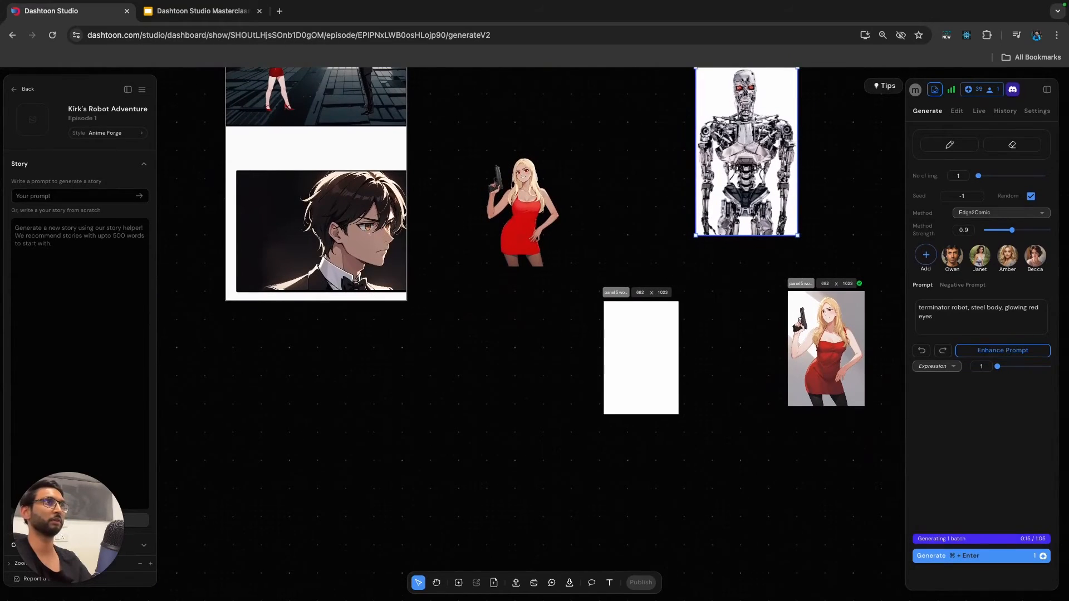
scroll(407, 467, "down", 5)
scroll(407, 467, "down", 2)
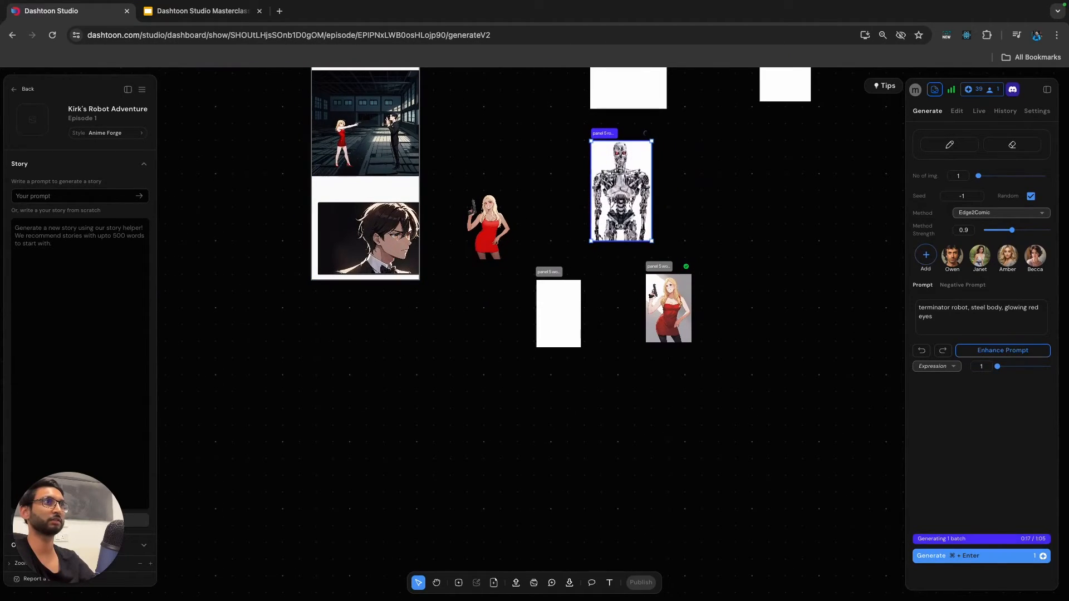
left_click(366, 190)
left_click_drag(365, 279, 366, 475)
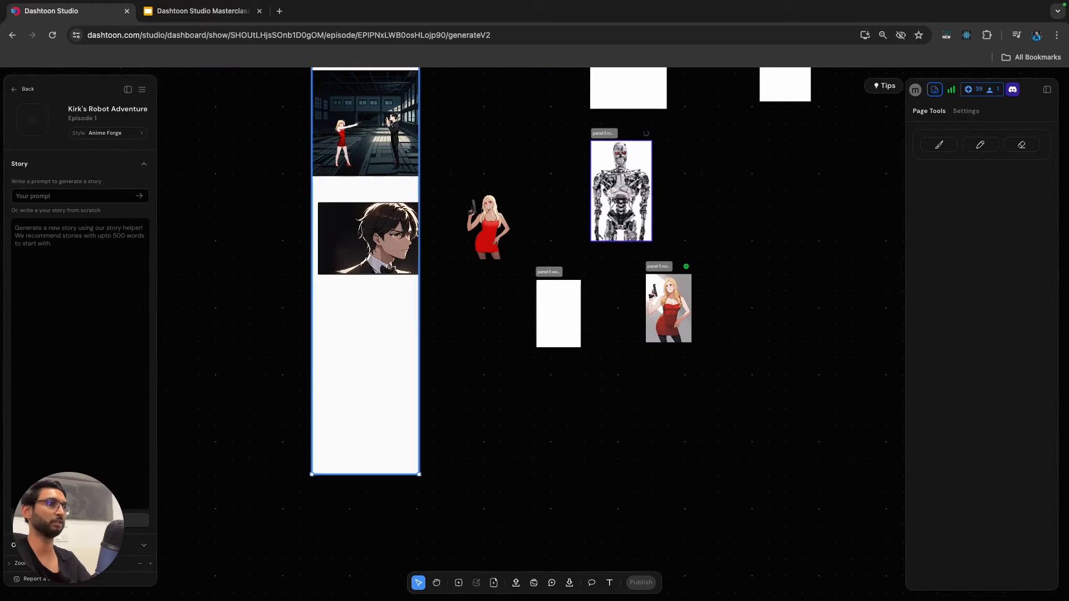
Draw a new frame about 1610 × 1940 across the full page width at the page's lower end and nudge it slightly upward.
left_click(459, 583)
left_click_drag(311, 345, 419, 475)
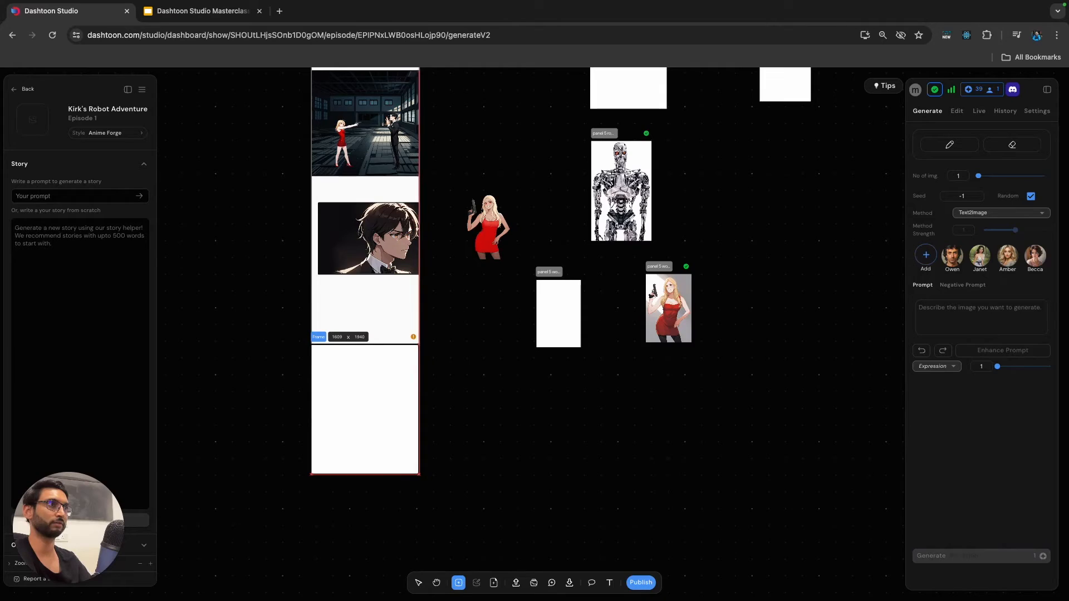
left_click_drag(365, 410, 365, 407)
left_click(483, 356)
Change the robot frame's prompt to "terminator robot, steel body, glowing red eyes dark background" and generate one image.
scroll(577, 273, "up", 1)
left_click(601, 238)
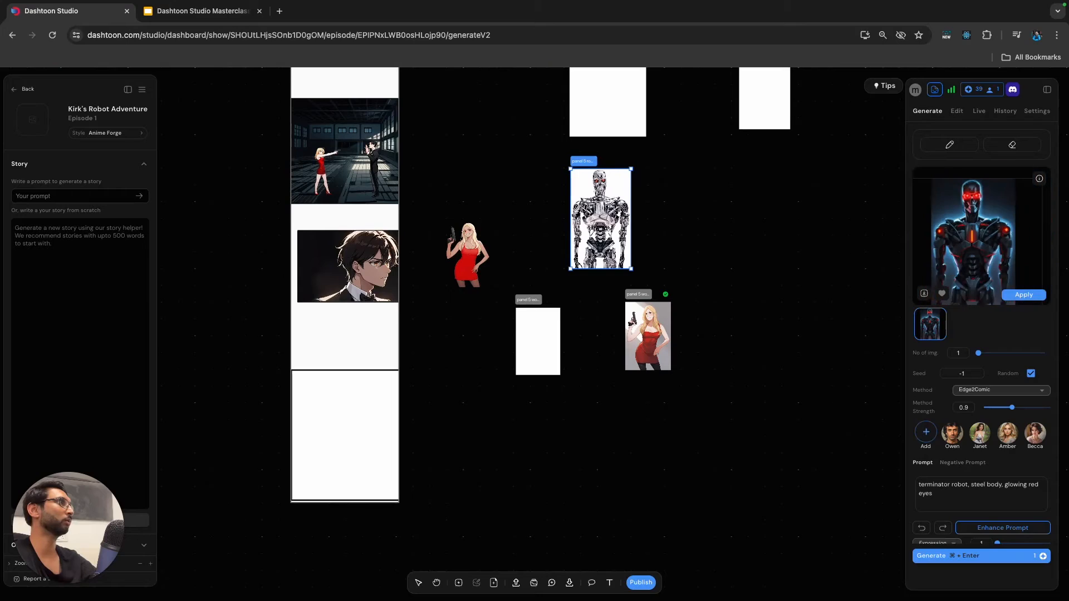
scroll(972, 400, "down", 1)
left_click(981, 484)
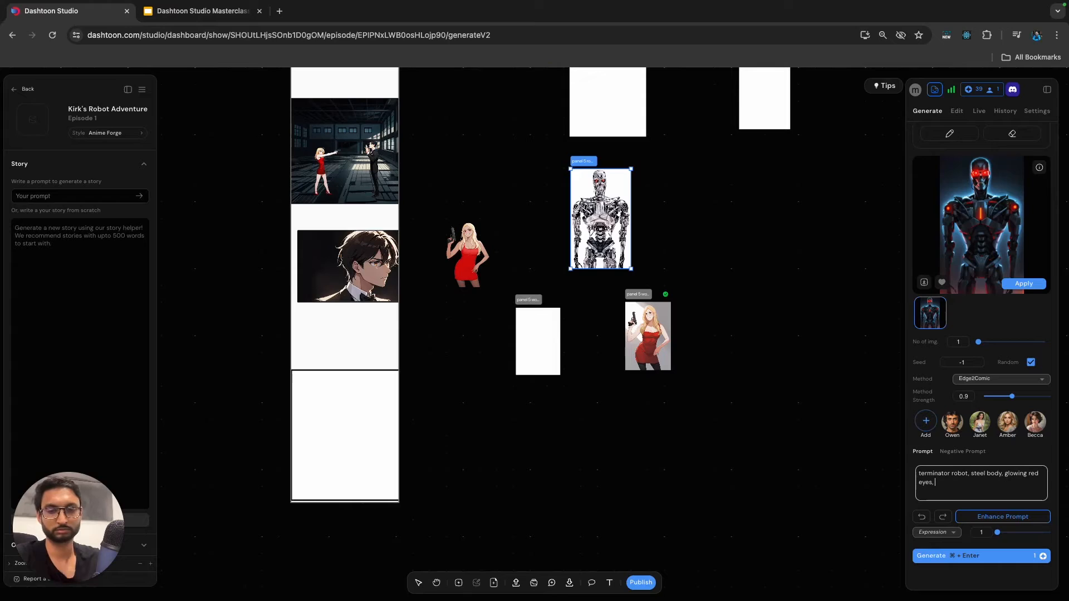
left_click(994, 476)
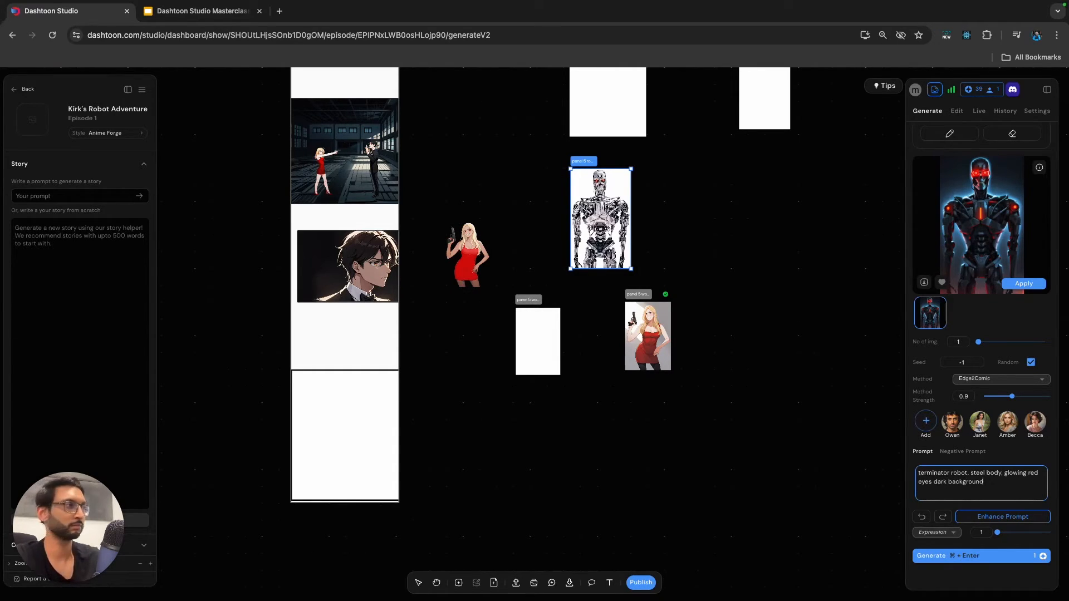
left_click(976, 558)
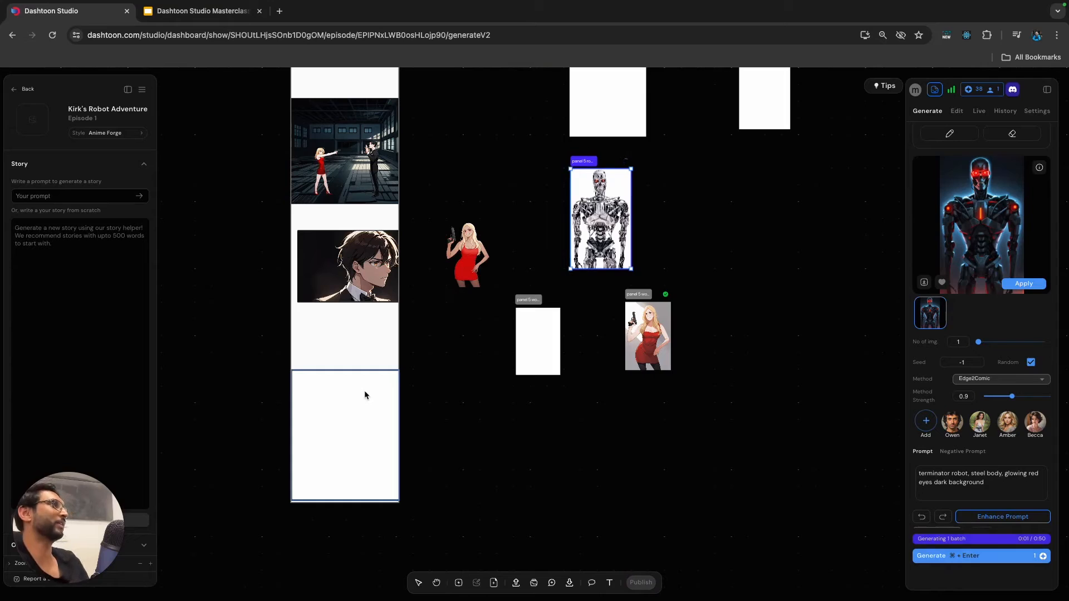
Delete the leftover blonde woman image frame with the grey background and the two blank frames above the robot.
scroll(731, 279, "right", 3)
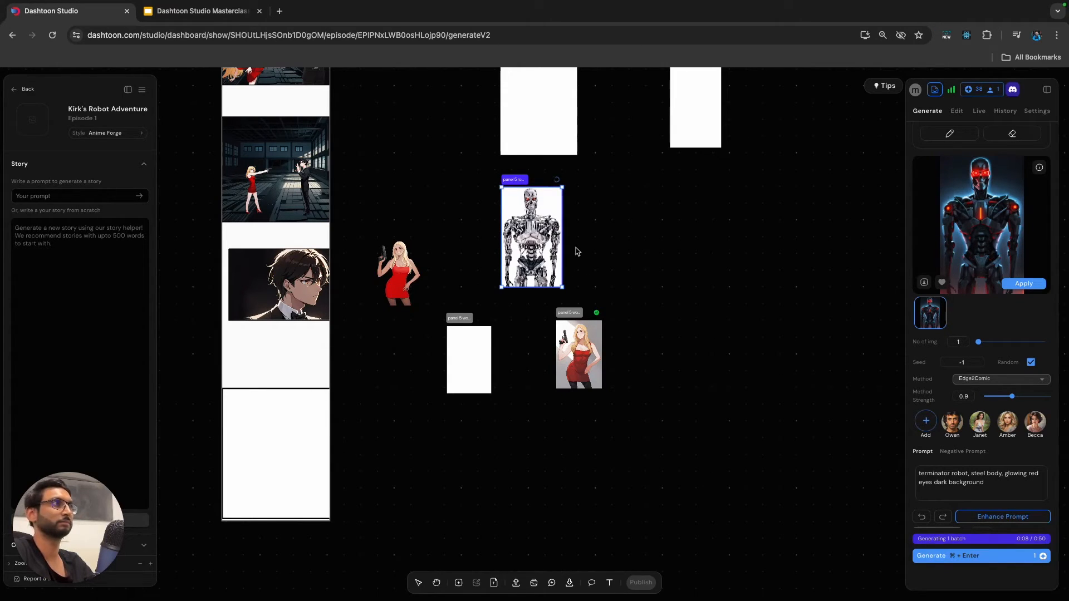
left_click(570, 315)
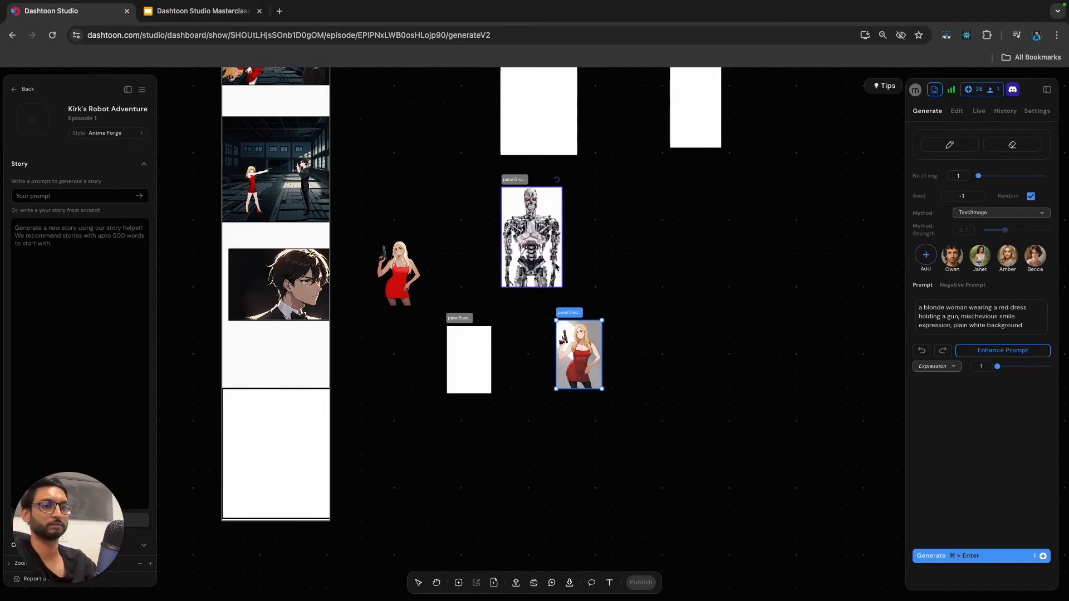
key("Delete")
scroll(718, 212, "up", 1)
scroll(719, 211, "up", 5)
left_click(645, 222)
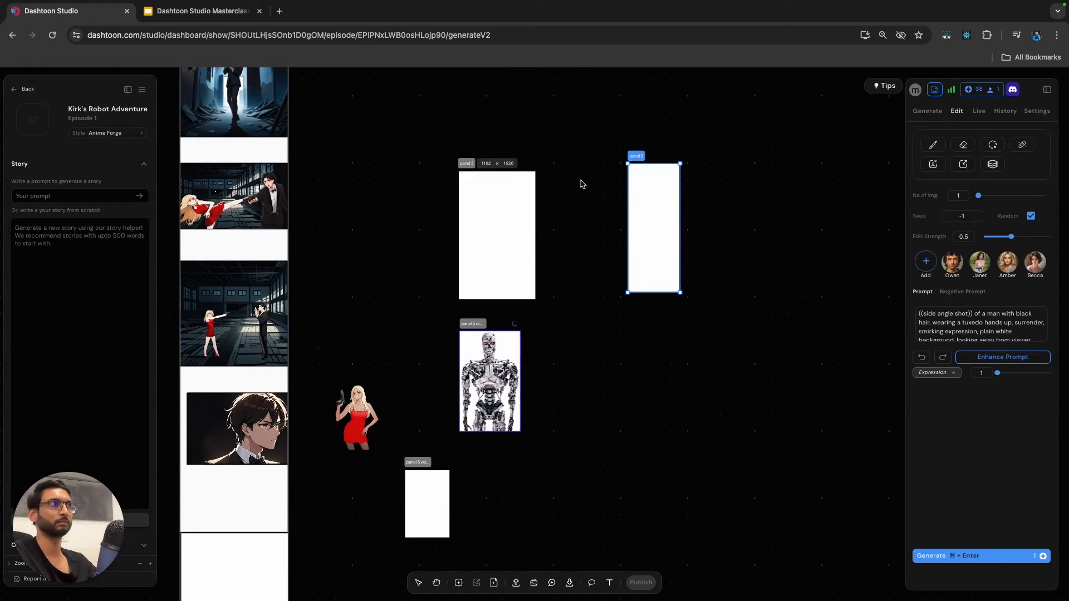
key("Delete")
left_click(524, 179)
key("Delete")
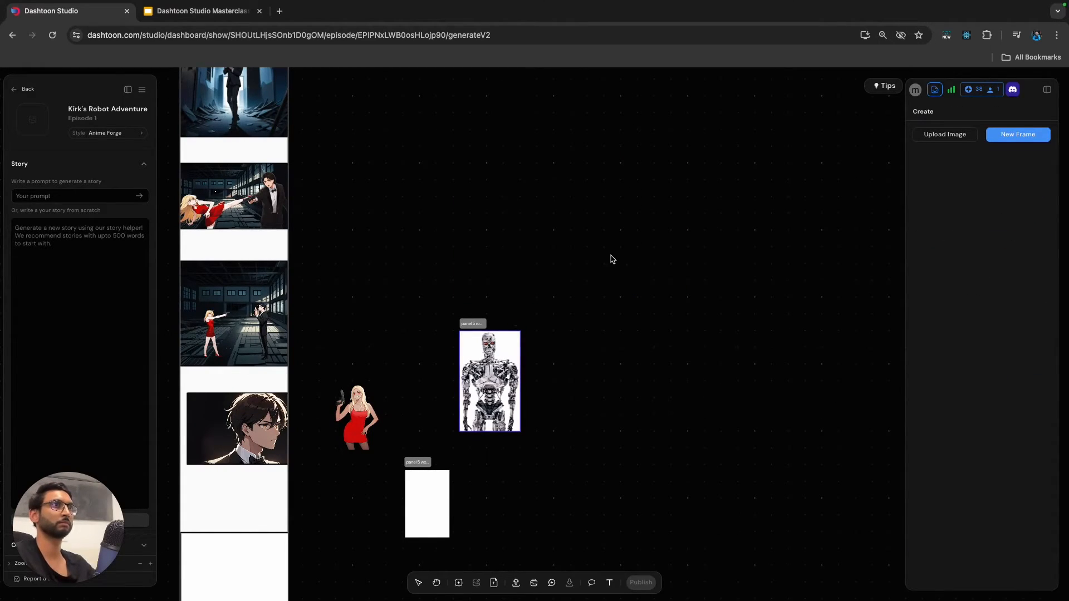
Change the robot prompt to "terminator robot, steel body, red eyes dark background", set the method strength to 0.7 and generate one image.
scroll(613, 259, "down", 3)
left_click(521, 276)
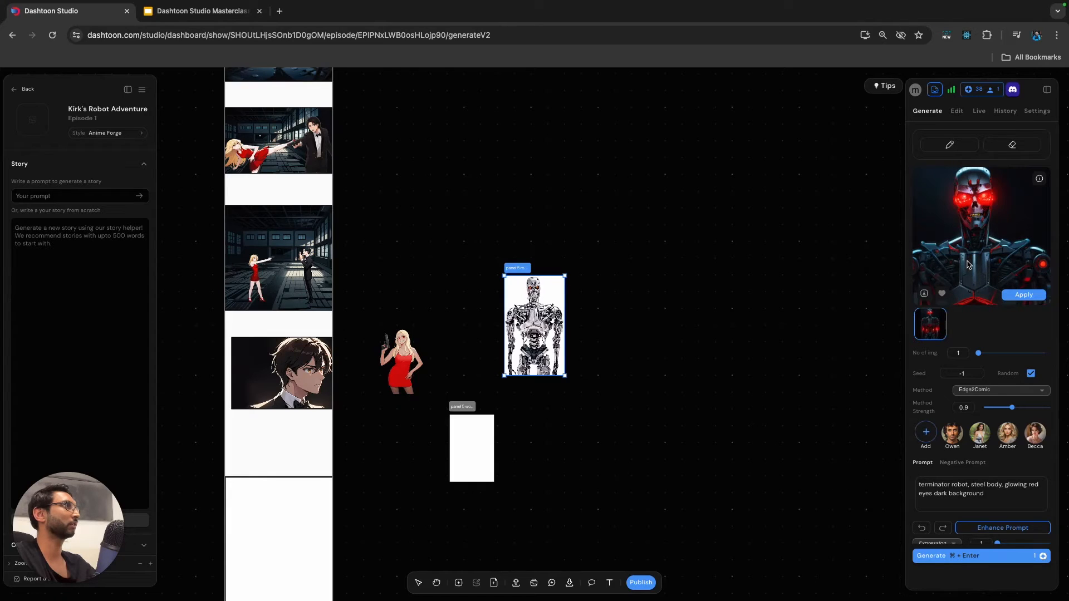
scroll(971, 362, "down", 1)
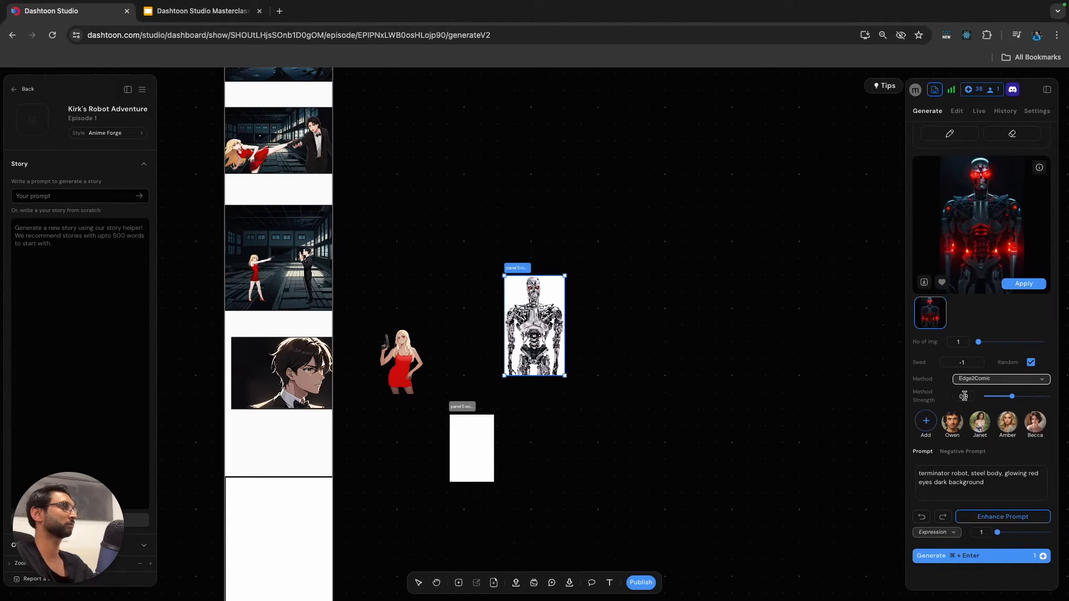
double_click(1016, 474)
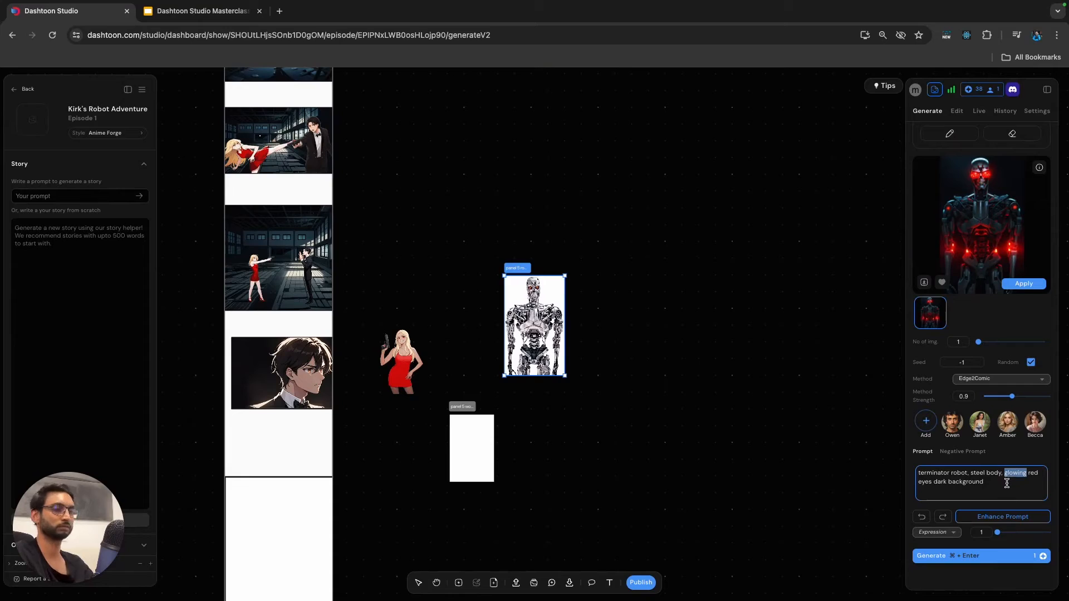
key("BackSpace")
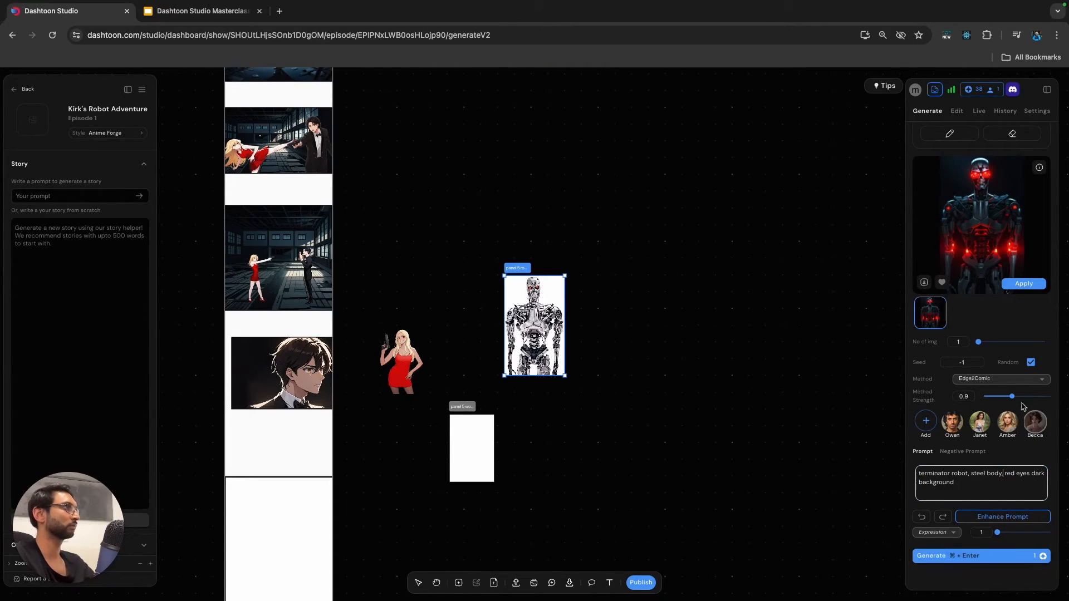
left_click_drag(1012, 396, 1006, 397)
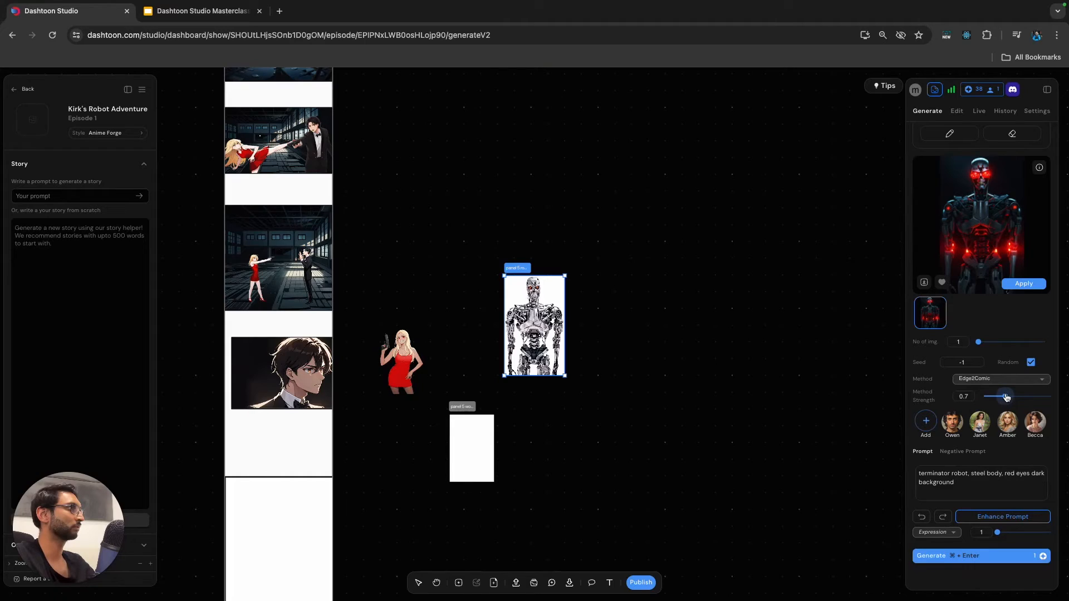
left_click(977, 559)
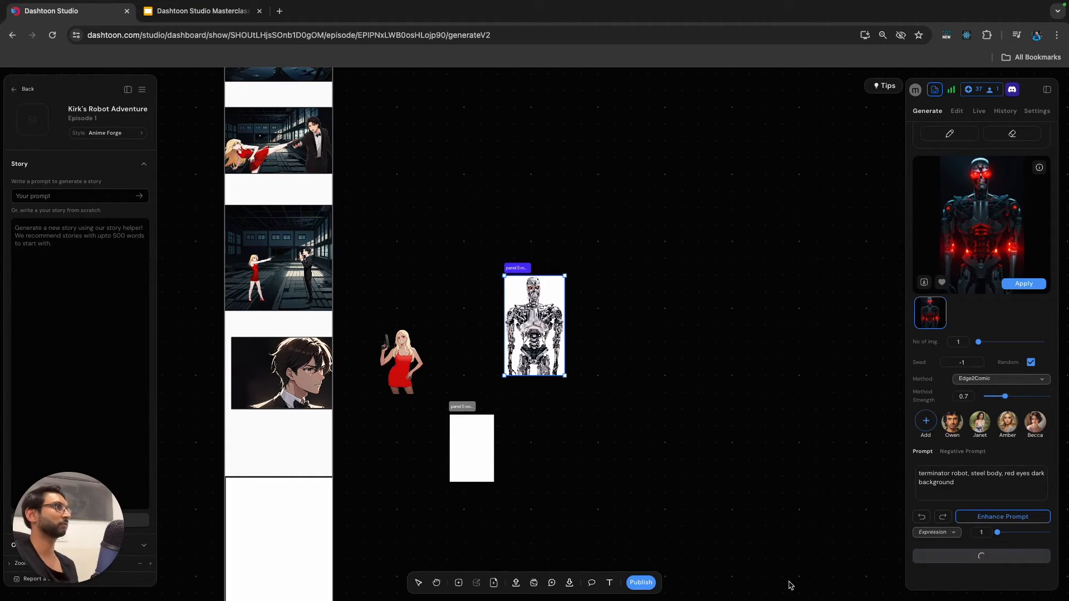
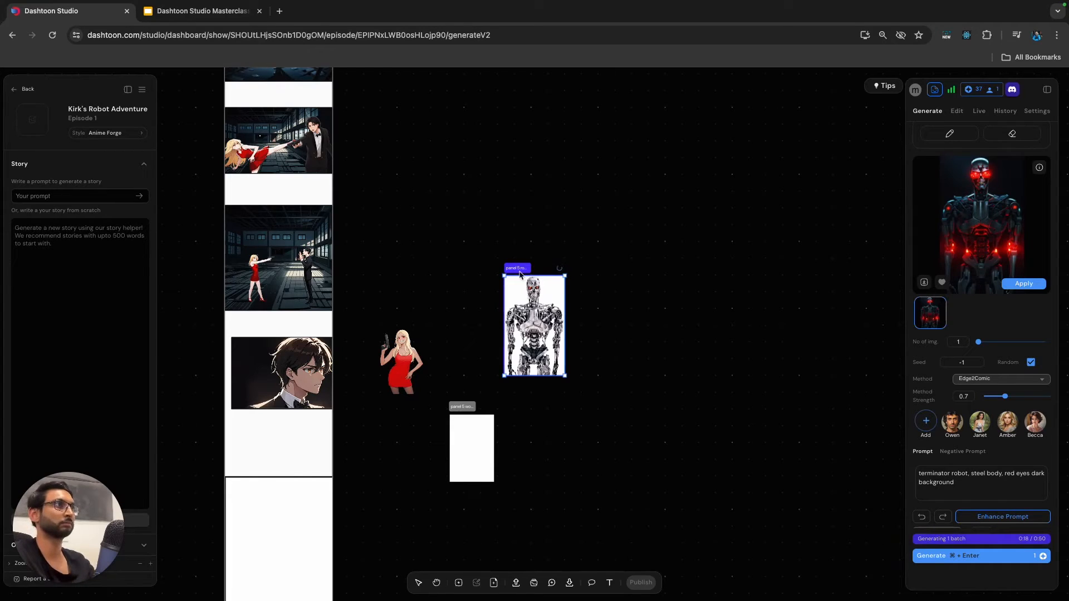
Duplicate the white-background robot frame, place the copy a short distance to its right and switch the copy to image editing.
key("super+d")
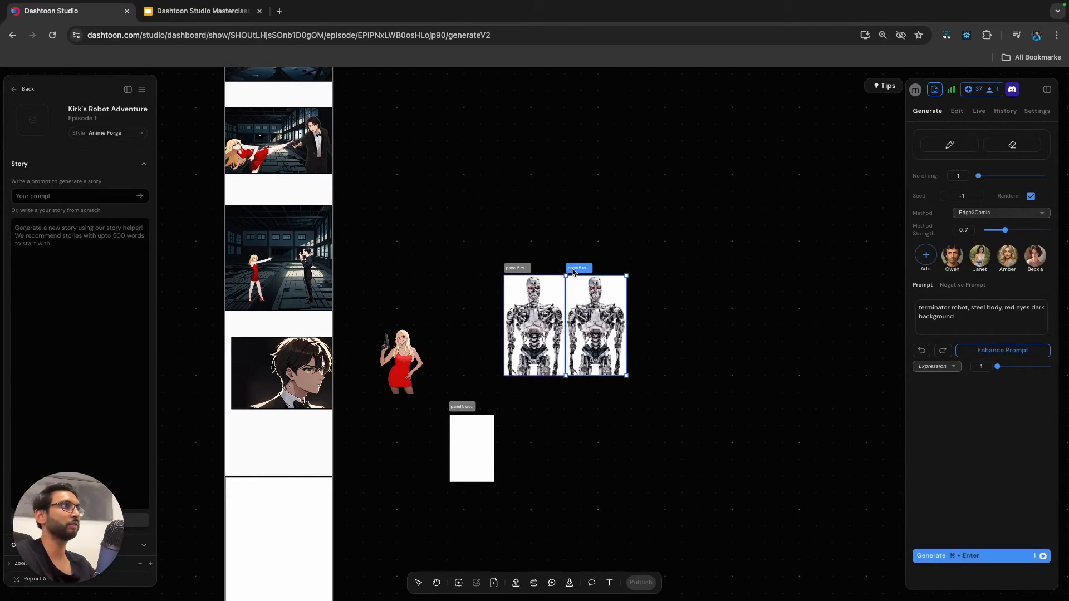
left_click_drag(588, 268, 601, 267)
left_click(957, 111)
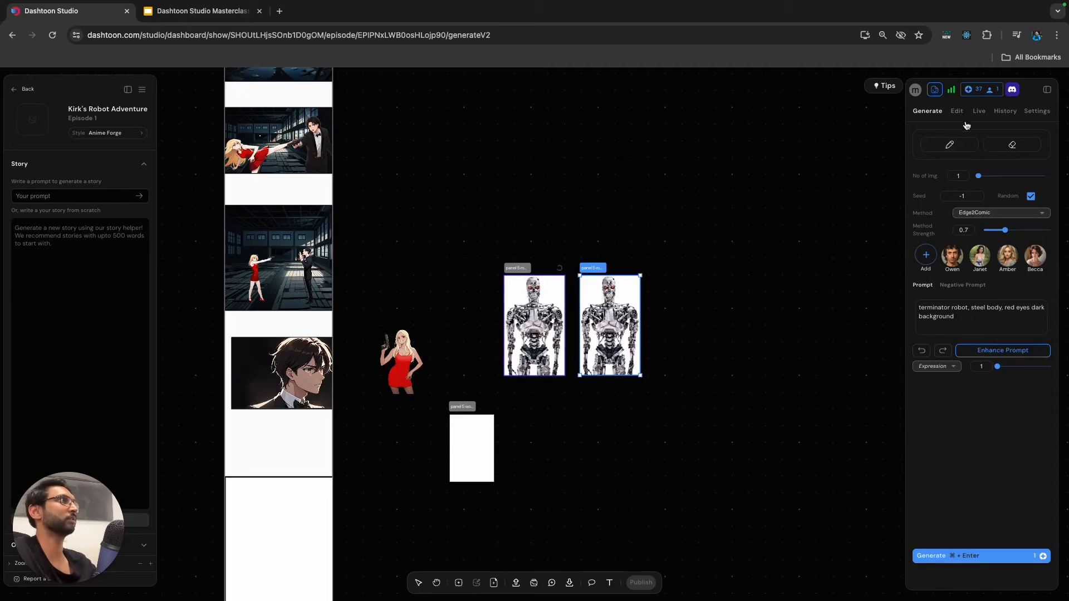
Change the duplicate robot's edit prompt to "terminator robot, steel body, glowing red eyes" and generate one image.
left_click(978, 328)
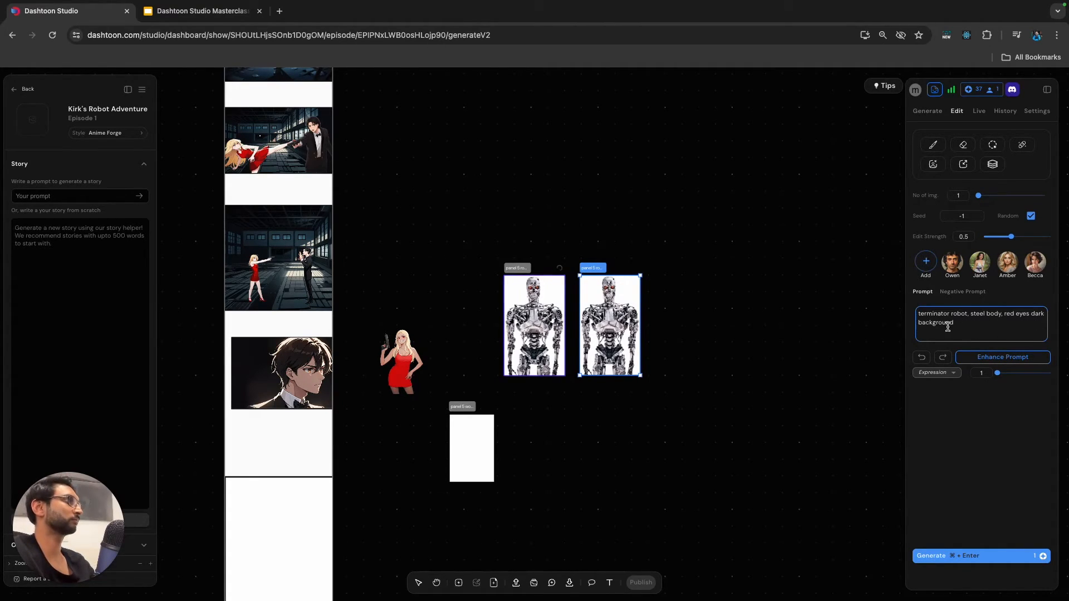
left_click_drag(1031, 317, 1036, 338)
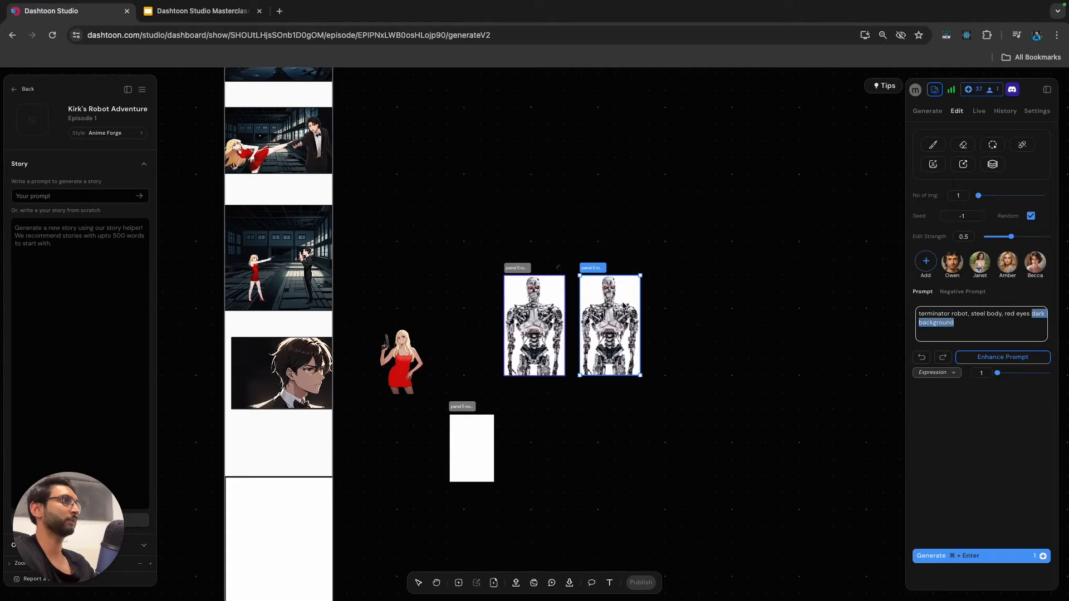
key("BackSpace")
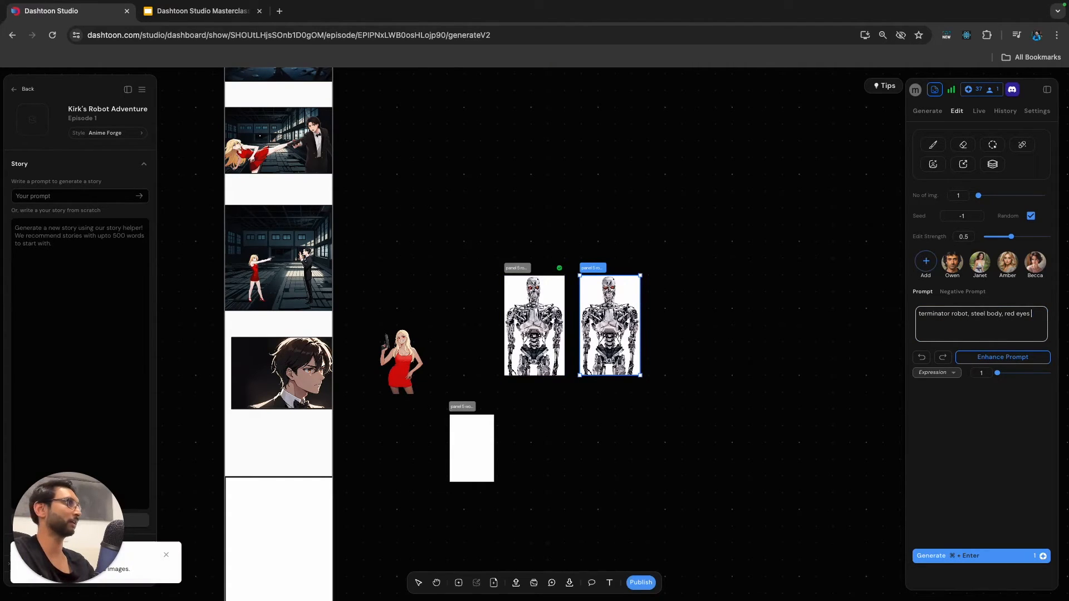
left_click(1003, 315)
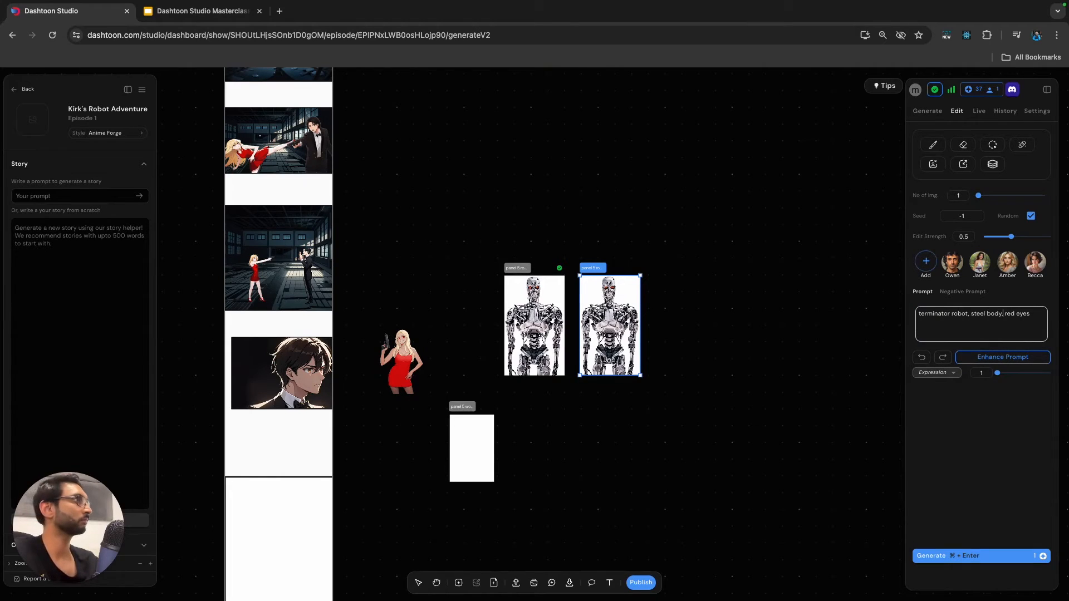
type("glowing")
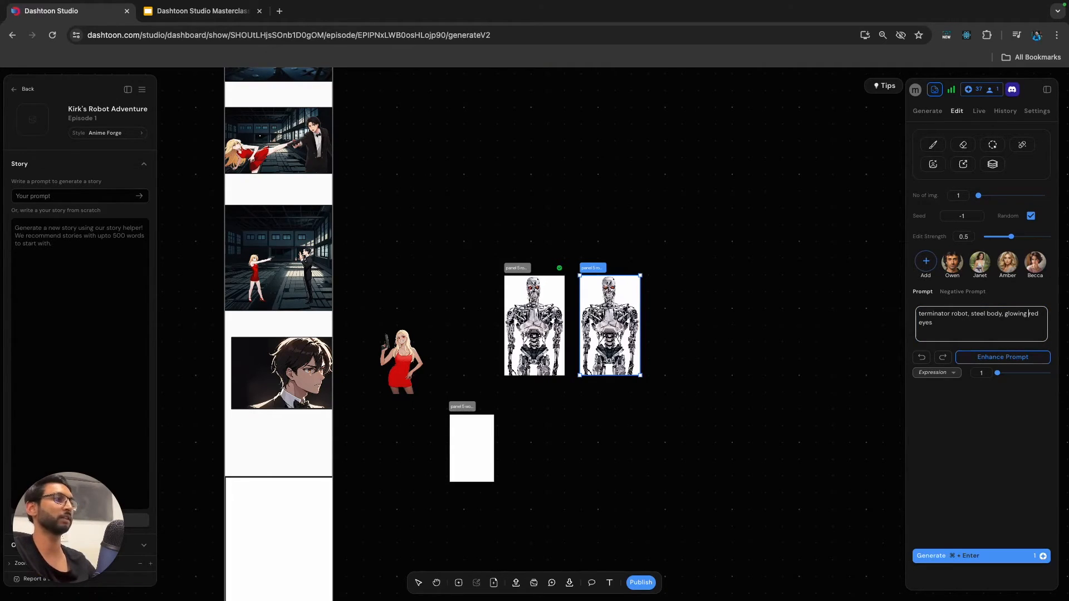
key("super+Return")
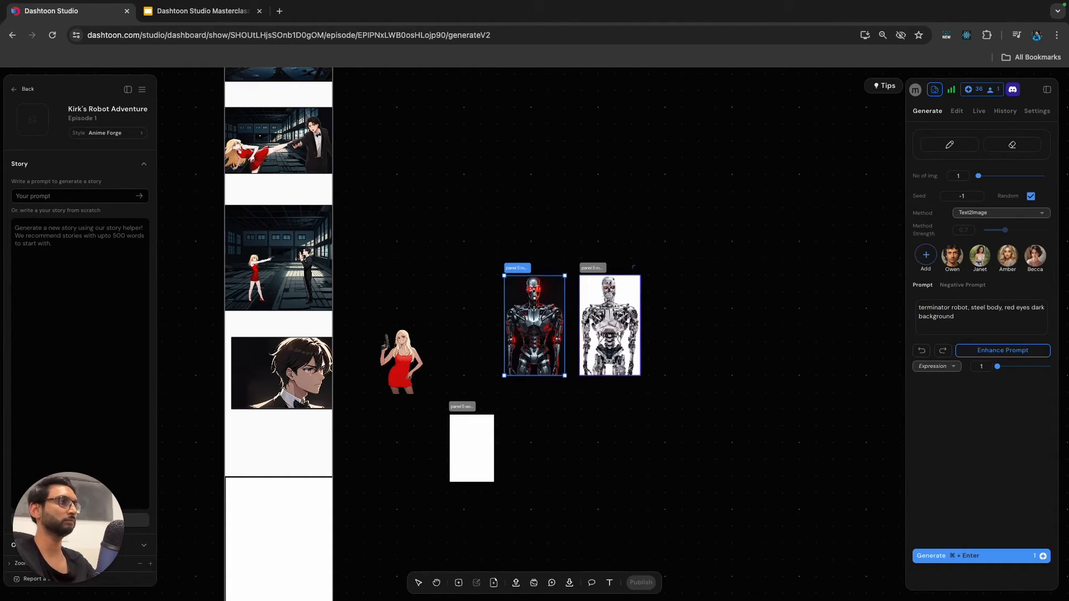
Inspect the dark robot image up close and nudge its frame slightly left, away from the white-background duplicate.
scroll(547, 313, "up", 8)
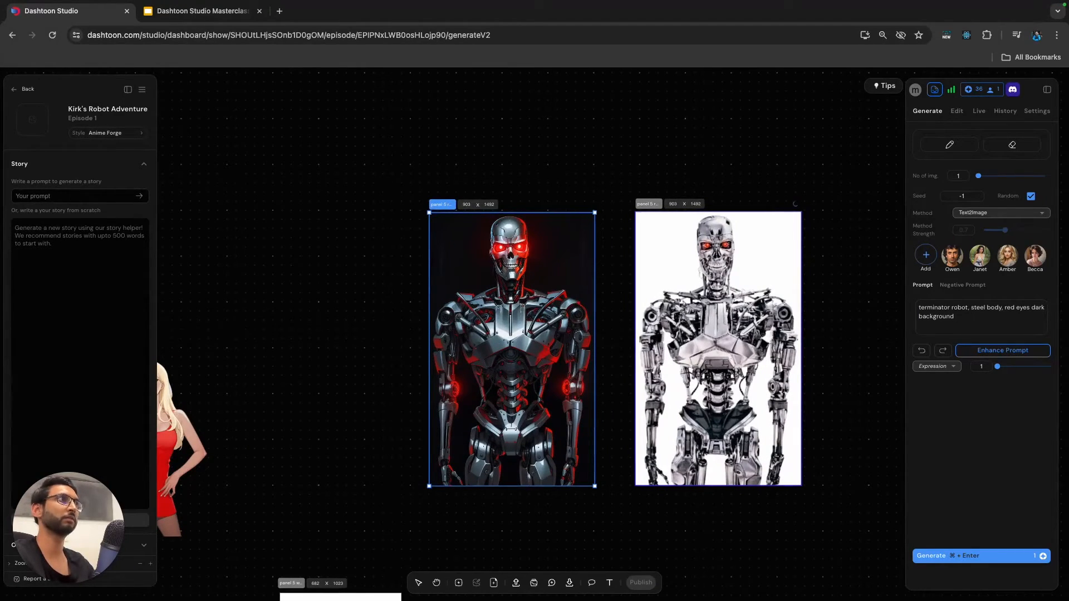
scroll(612, 331, "down", 4)
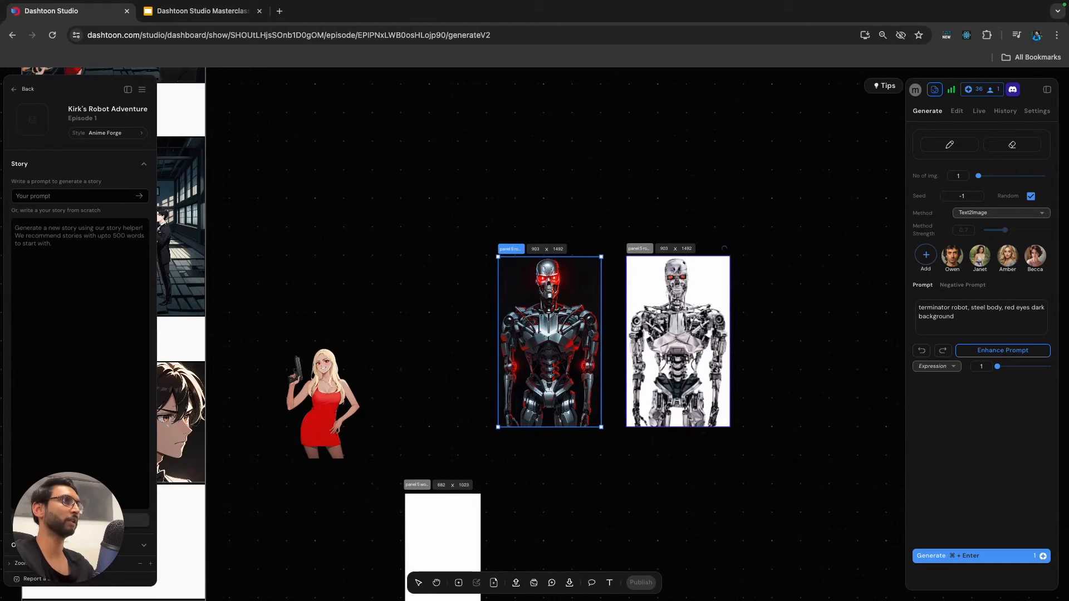
scroll(520, 279, "down", 4)
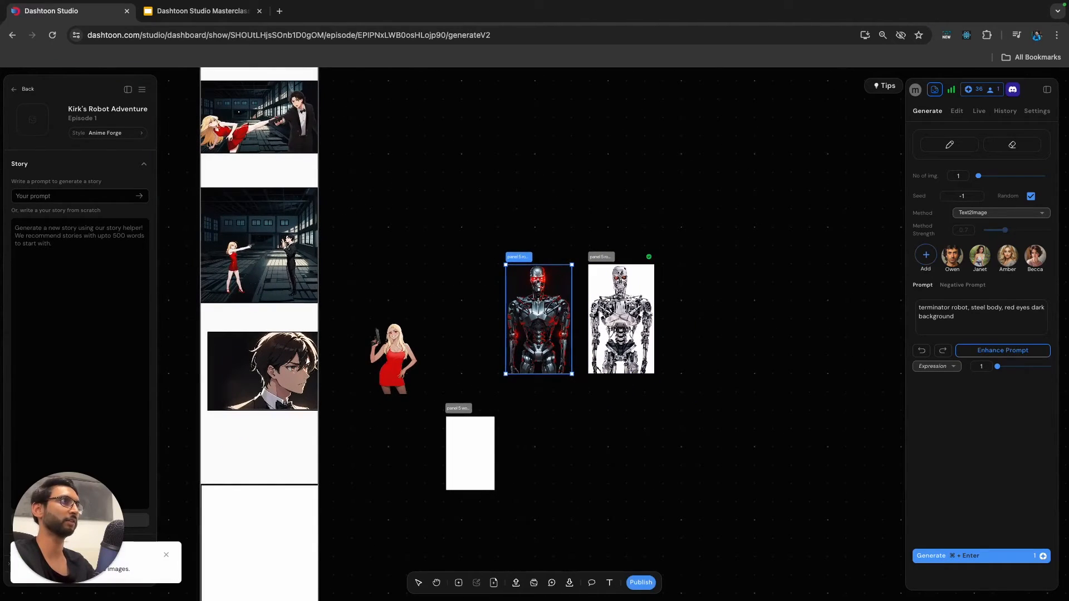
left_click_drag(520, 279, 505, 277)
Set the duplicate robot's edit strength to 0.7 and generate one more image with the same prompt.
left_click(617, 311)
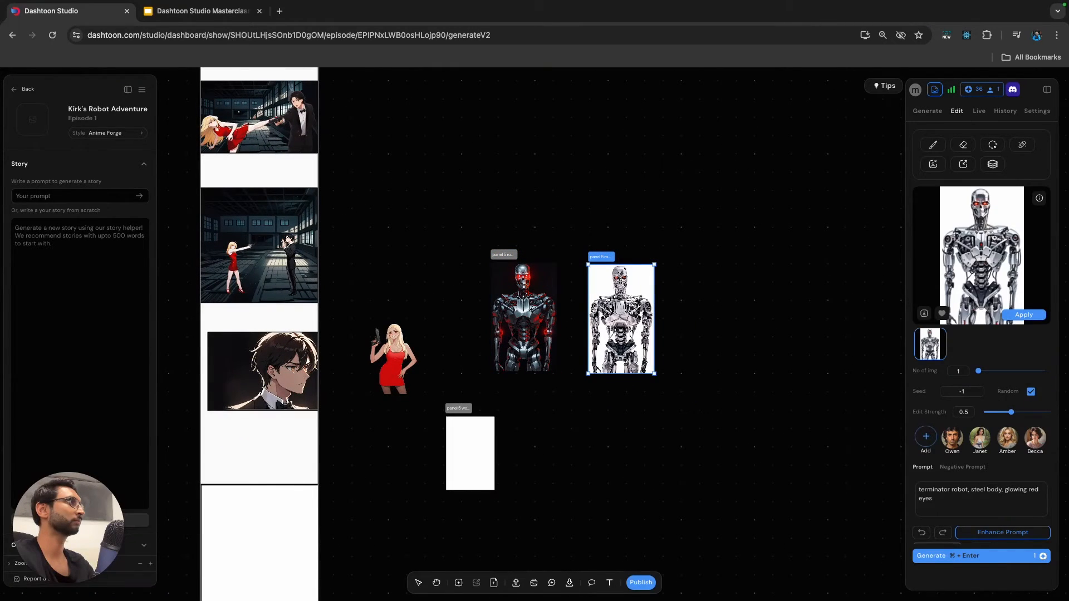
scroll(1002, 401, "down", 1)
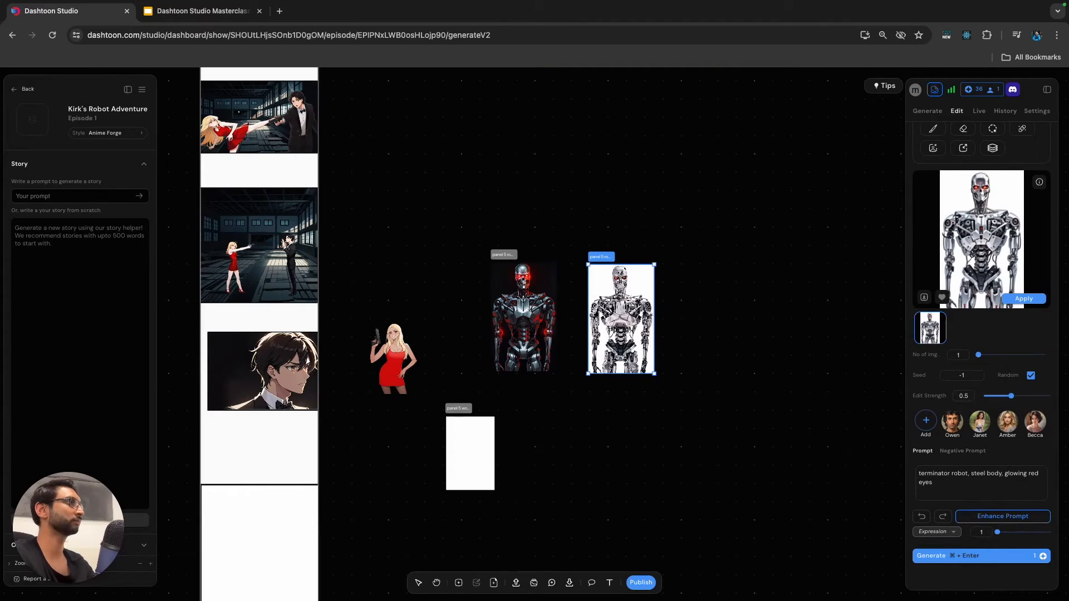
left_click_drag(1012, 396, 1023, 396)
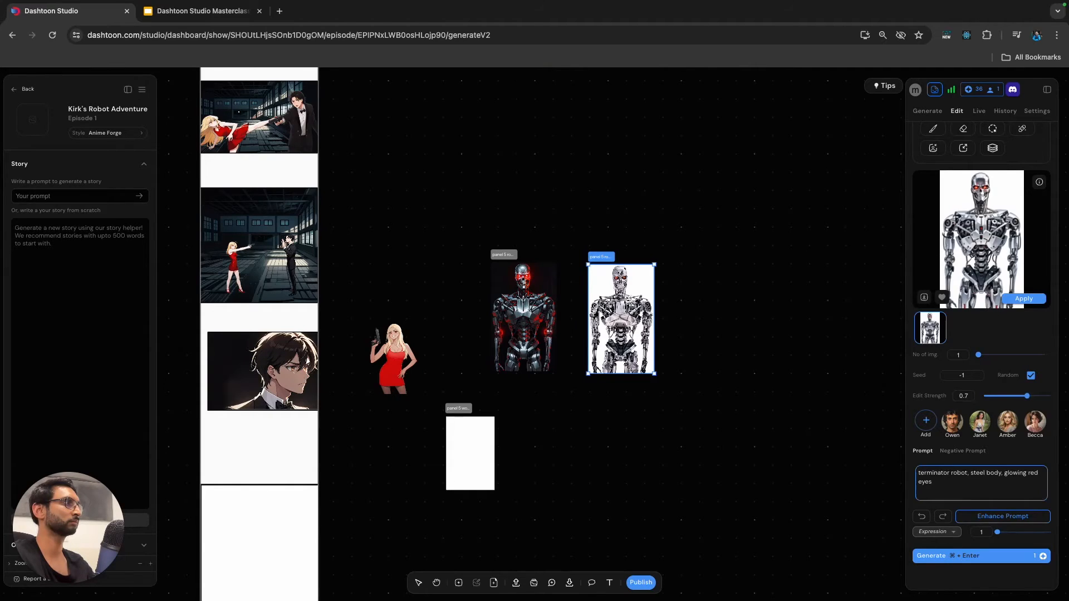
left_click(981, 557)
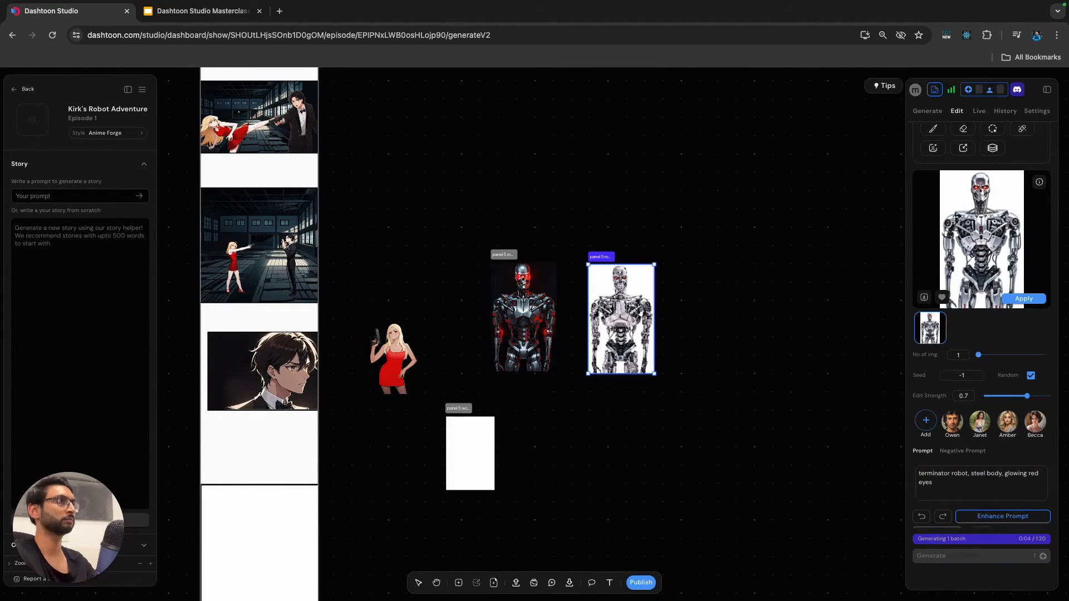
Review the dark robot frame's position, size and border settings.
left_click(735, 356)
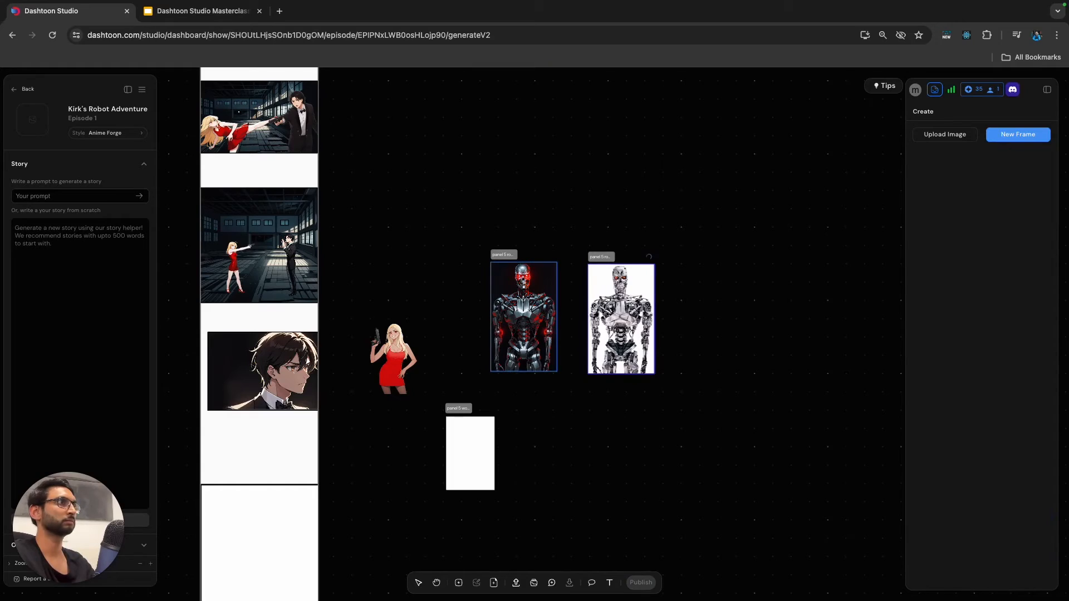
left_click(526, 312)
scroll(526, 312, "left", 1)
scroll(527, 312, "down", 1)
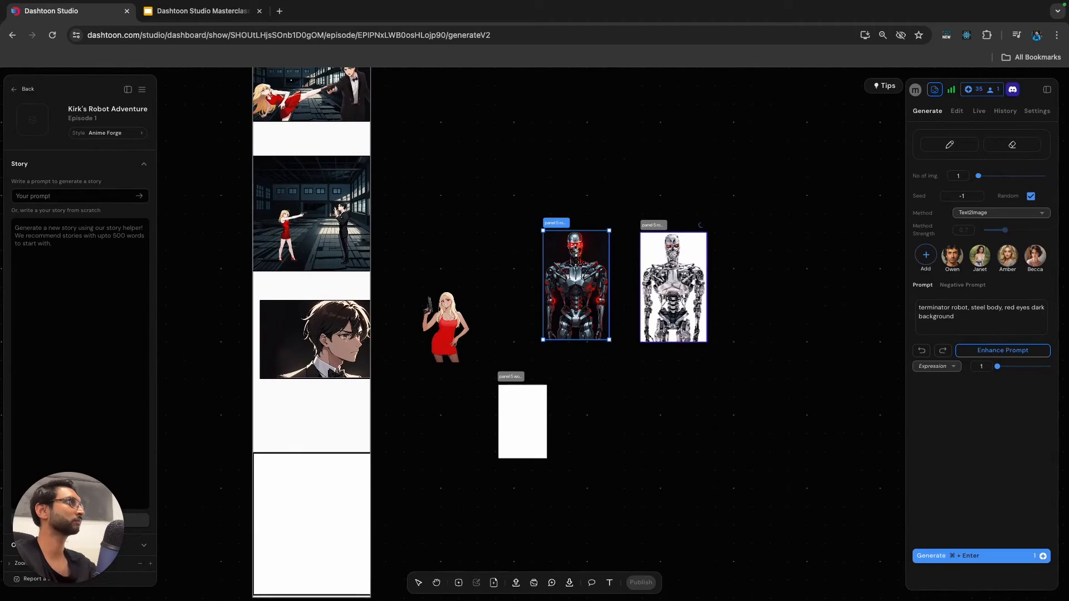
left_click(1037, 112)
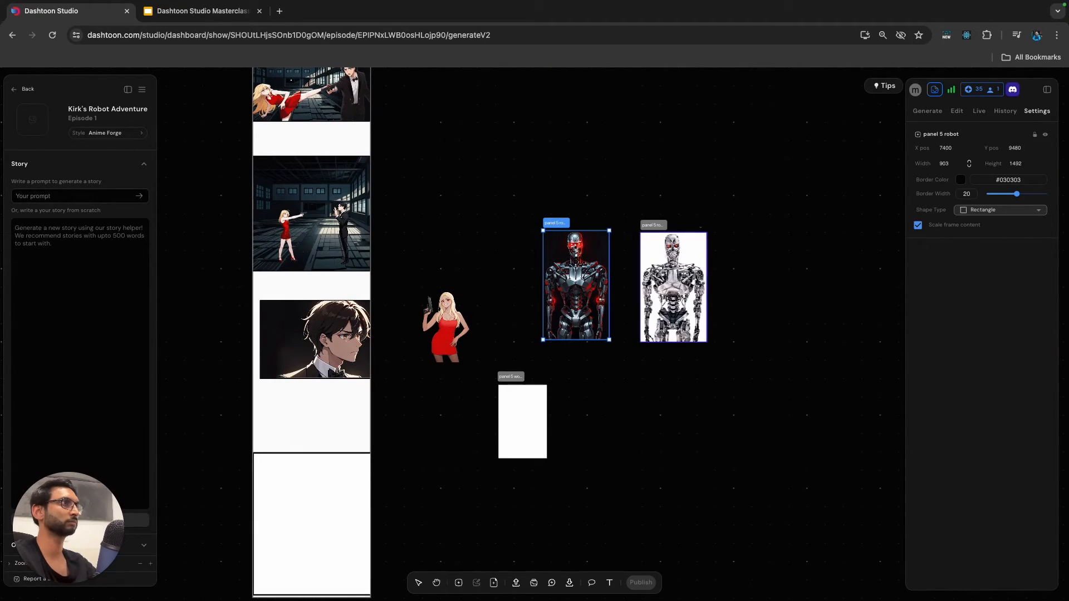
Delete the duplicate robot frame with the white background.
key("Escape")
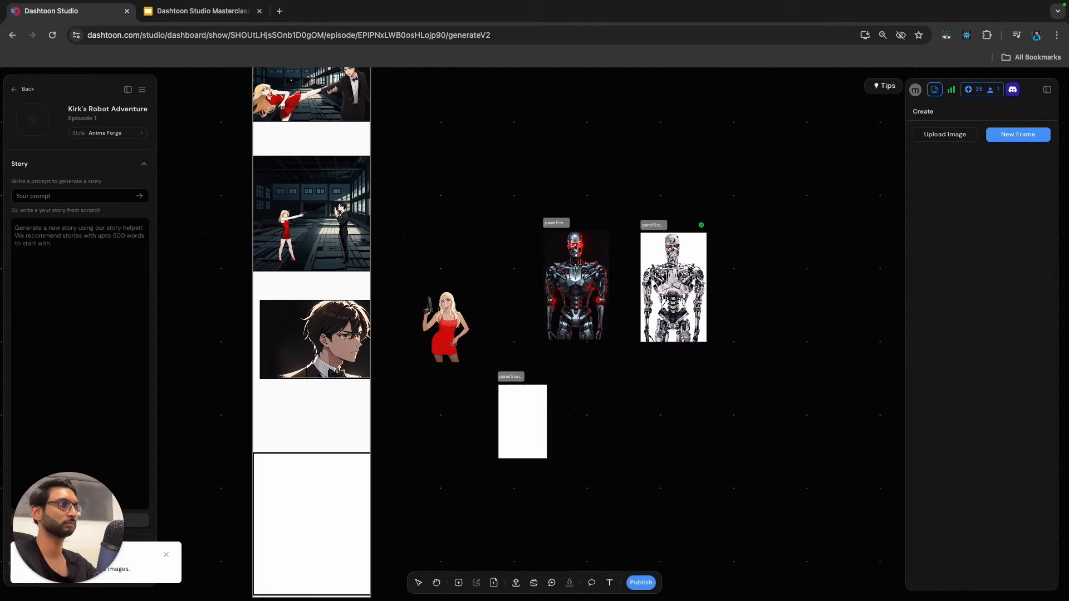
left_click(674, 287)
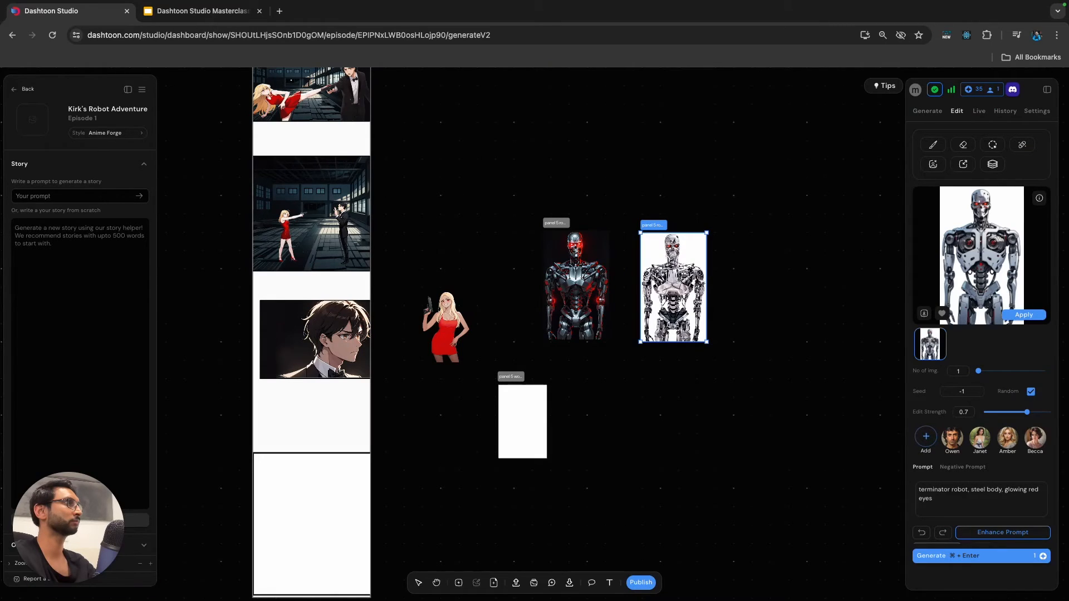
key("Delete")
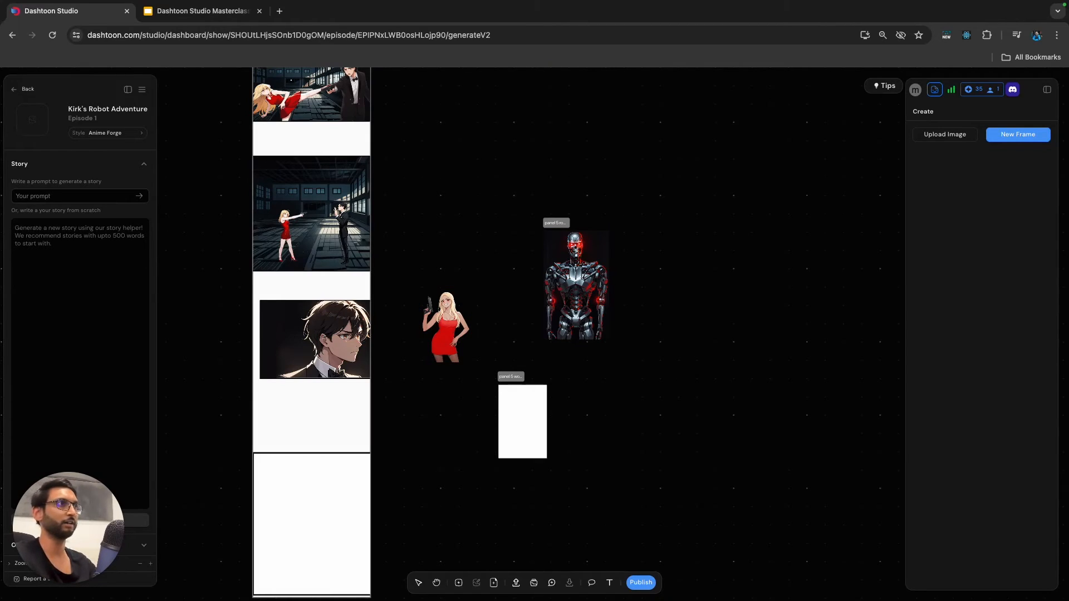
Nudge the blonde woman cut-out slightly upward and move the dark robot frame to X 7390, Y 9380.
mouse_move(445, 326)
left_mouse_down()
mouse_move(452, 339)
mouse_move(435, 323)
mouse_move(450, 313)
left_mouse_up()
left_click(577, 285)
mouse_move(577, 285)
left_mouse_down()
mouse_move(581, 275)
mouse_move(581, 285)
left_mouse_up()
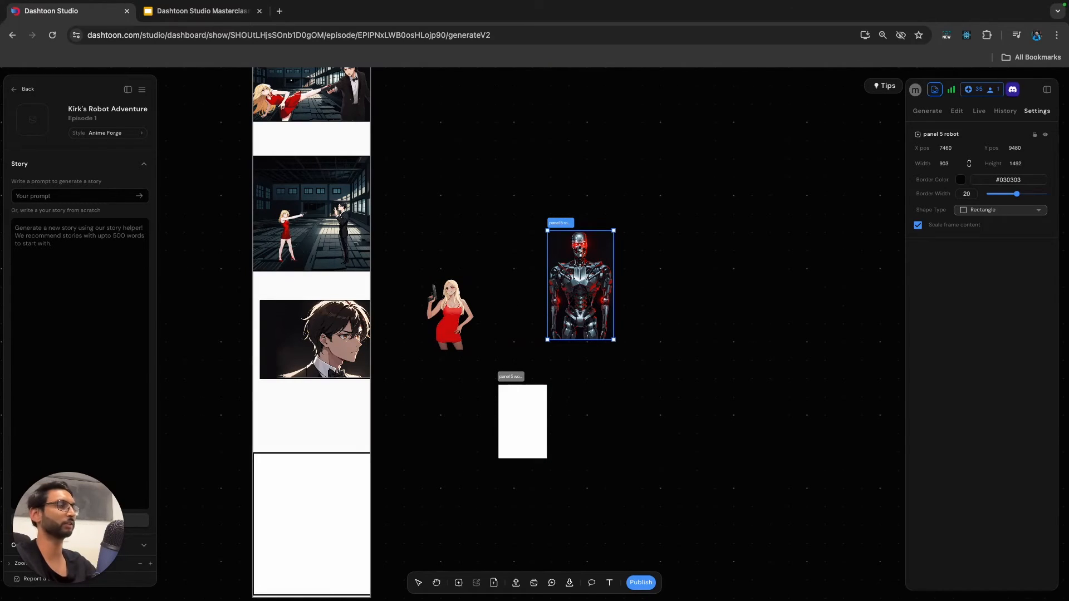
left_click(529, 222)
scroll(553, 225, "up", 5)
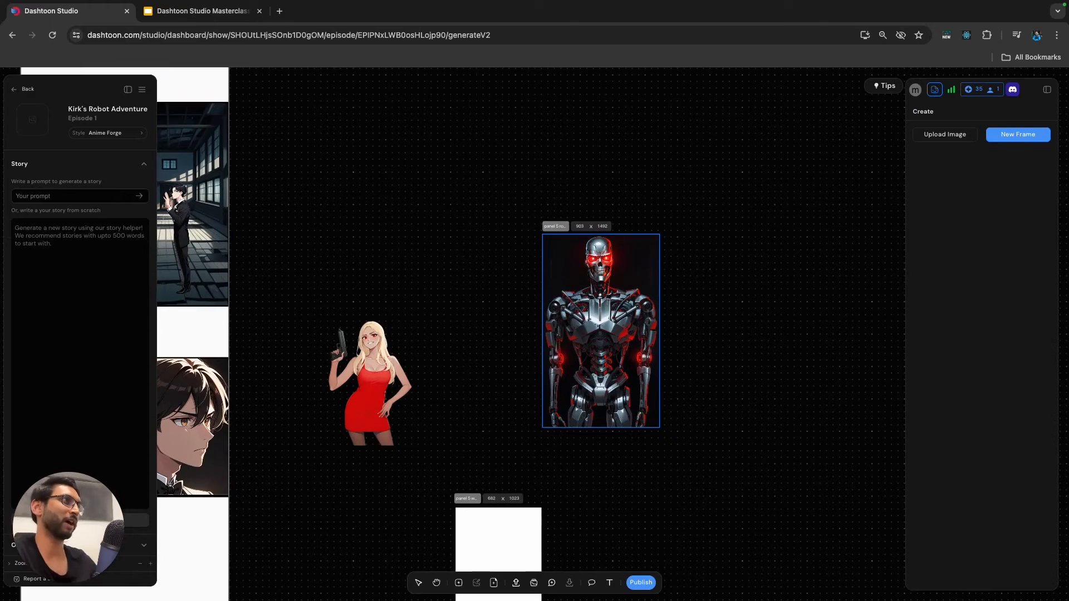
left_click(601, 331)
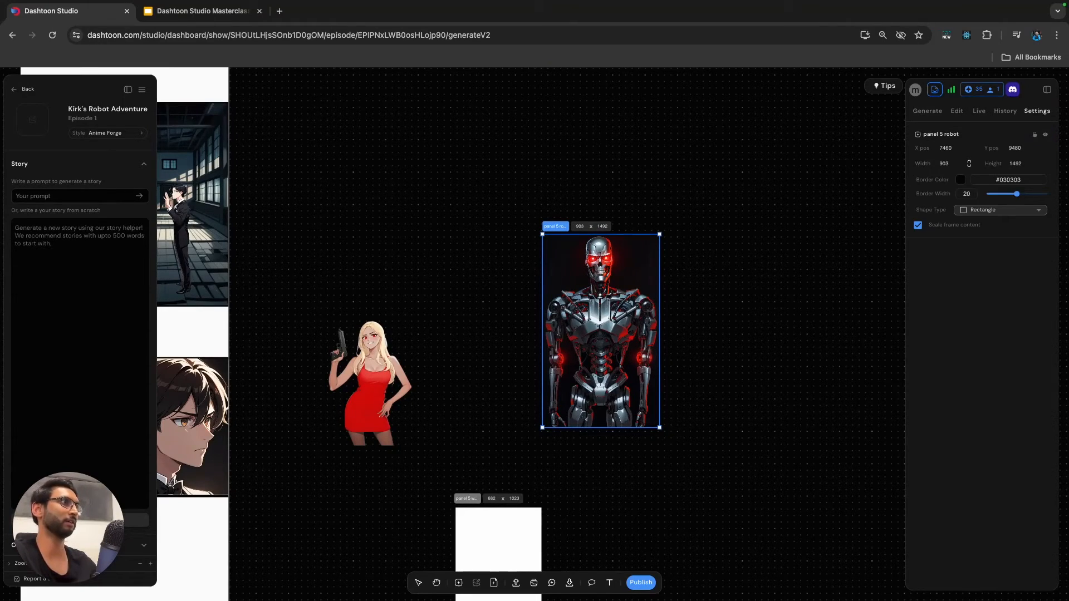
left_click_drag(601, 331, 592, 318)
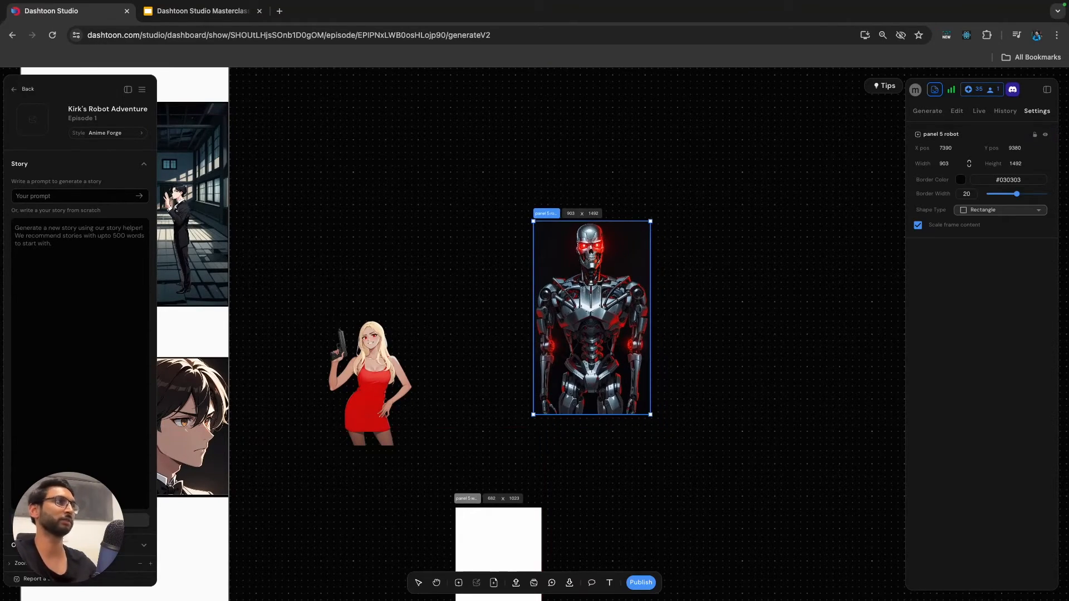
Move the dark robot image out of its frame into the blank Panel 5 frame, enlarge it and align it to the lower right.
scroll(549, 306, "down", 5)
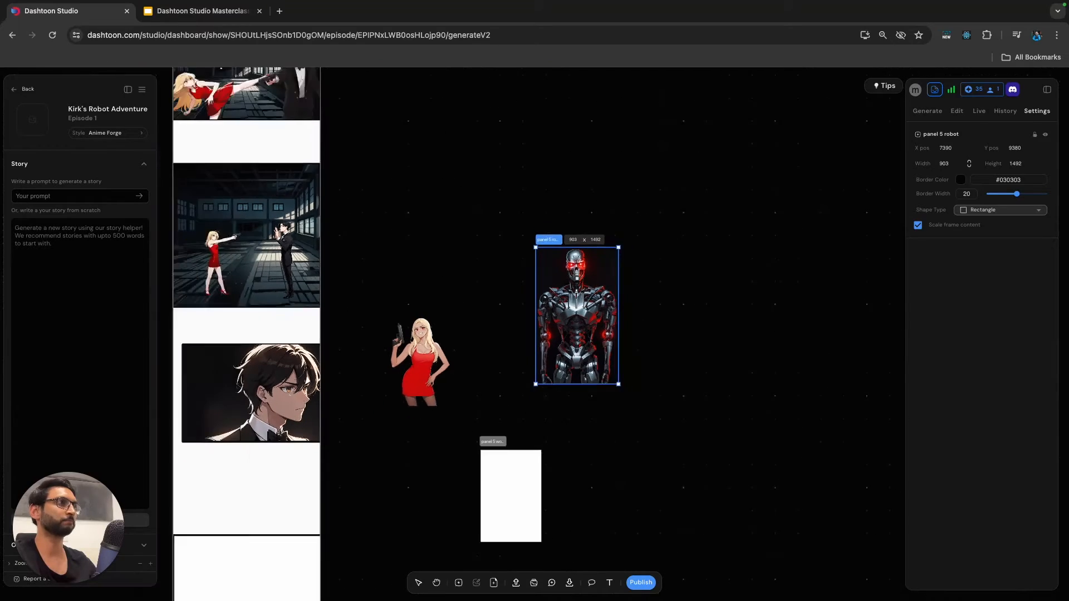
scroll(549, 306, "down", 2)
left_click(613, 232)
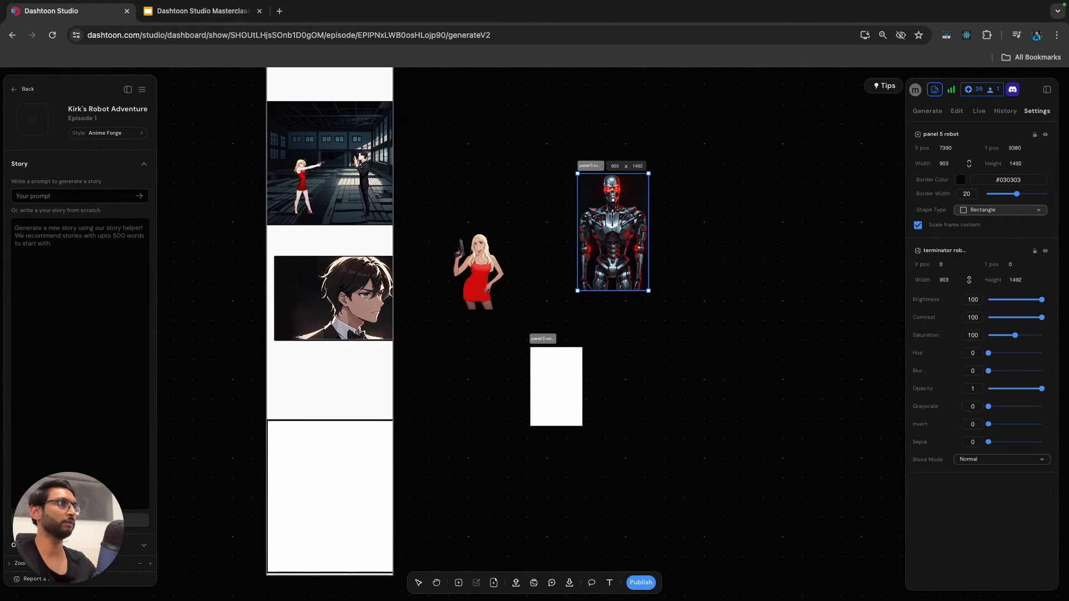
left_click_drag(612, 232, 365, 477)
scroll(365, 478, "down", 1)
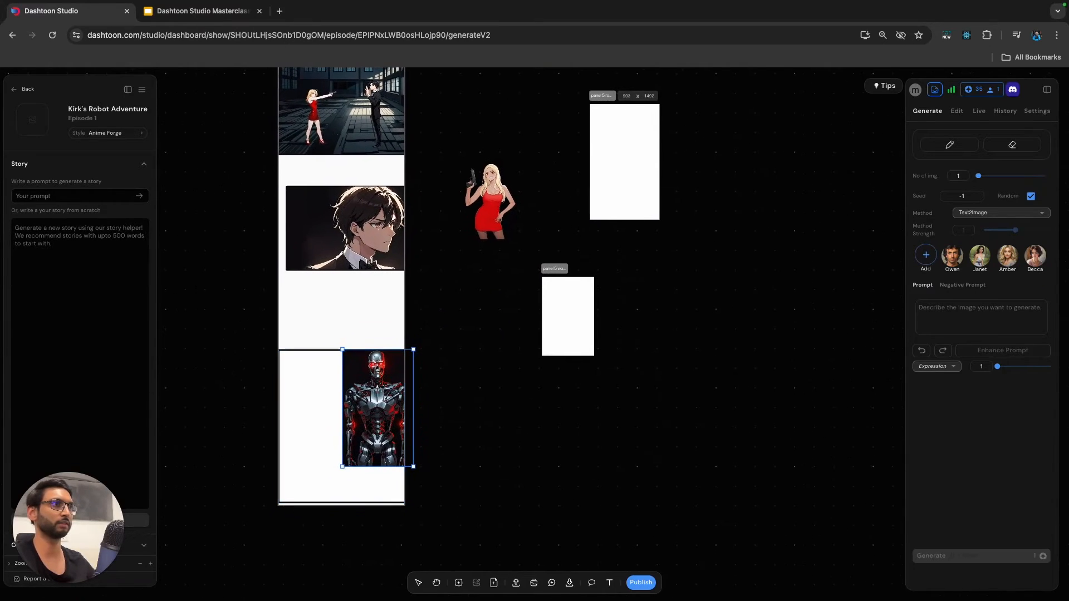
left_click_drag(377, 408, 362, 452)
left_click_drag(398, 394, 427, 349)
mouse_move(380, 415)
left_mouse_down()
mouse_move(358, 429)
mouse_move(366, 430)
left_mouse_up()
Move the blonde woman cut-out into the Panel 5 frame's lower left and enlarge it beside the robot.
left_click(490, 206)
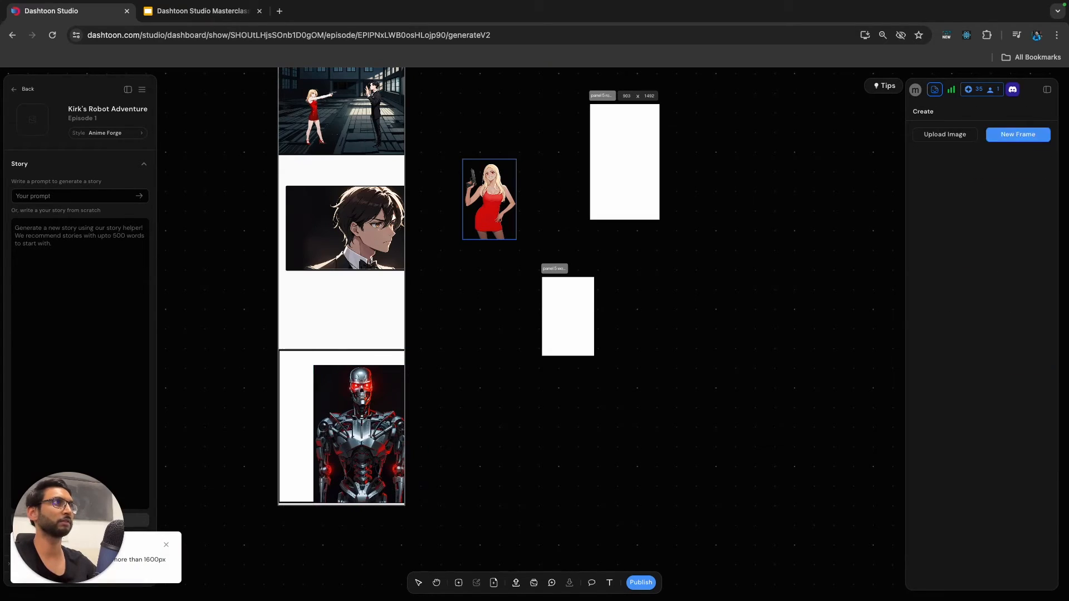
left_click_drag(491, 206, 305, 469)
left_click_drag(332, 422, 362, 381)
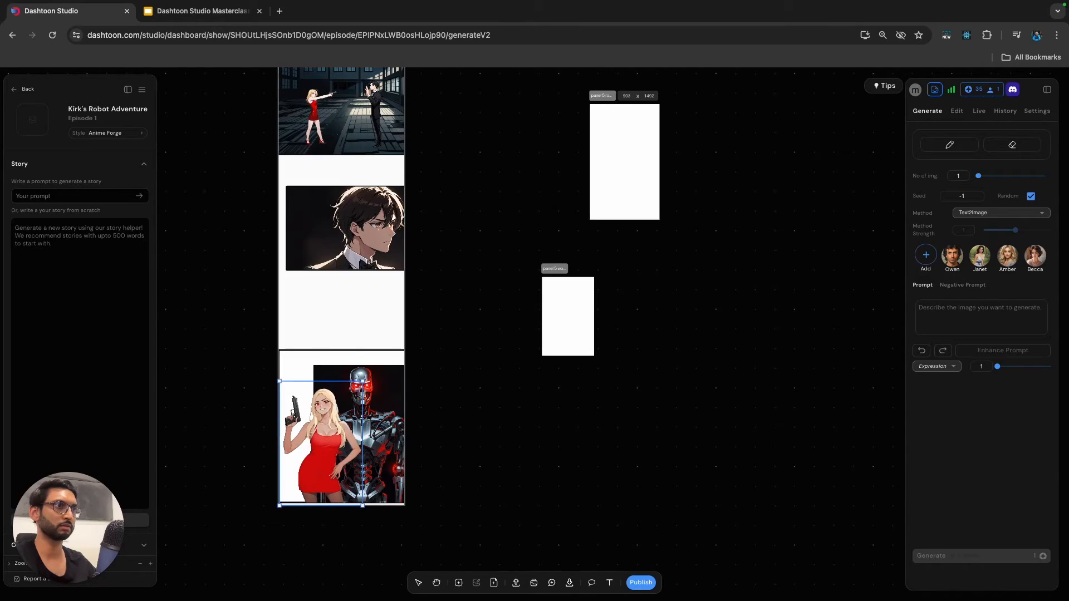
left_click_drag(326, 446, 372, 438)
Reorder the robot image in Panel 5 so that it sits behind the blonde woman.
left_click(305, 447)
left_click(365, 440)
right_click(376, 422)
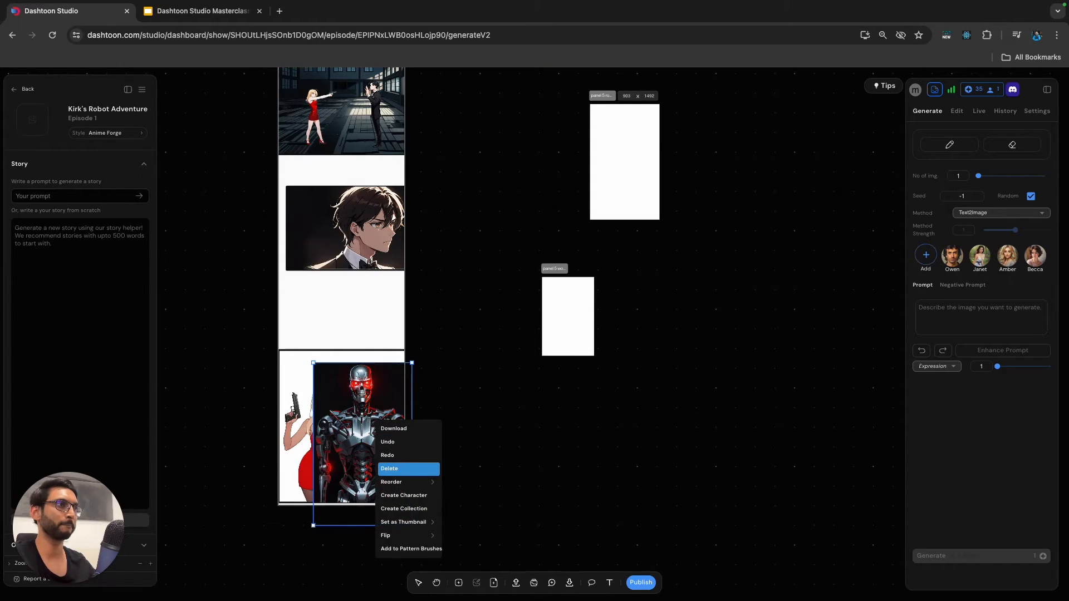
mouse_move(401, 481)
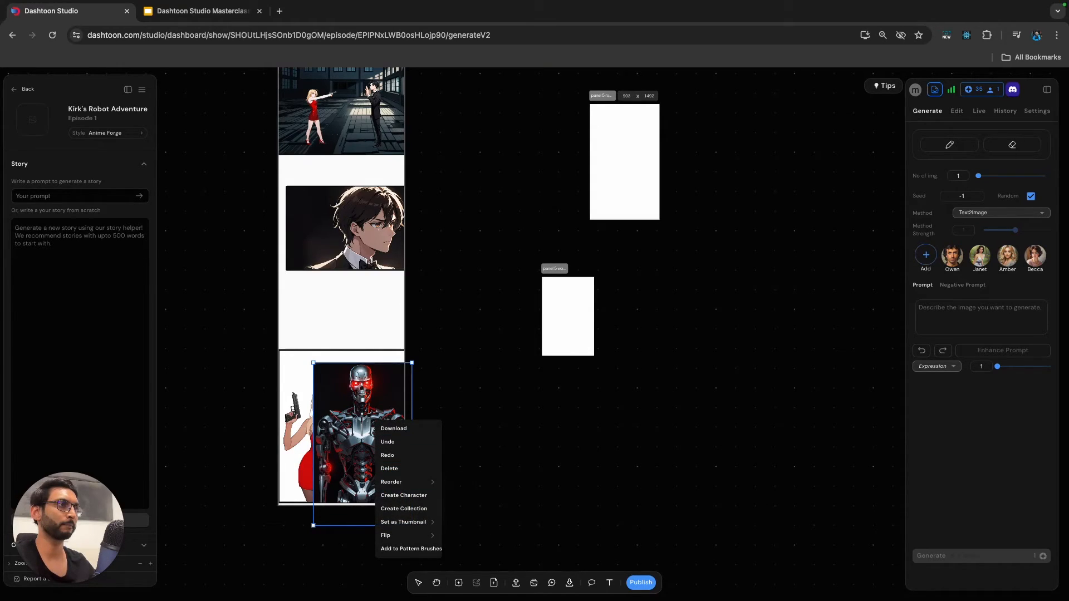
left_click(462, 522)
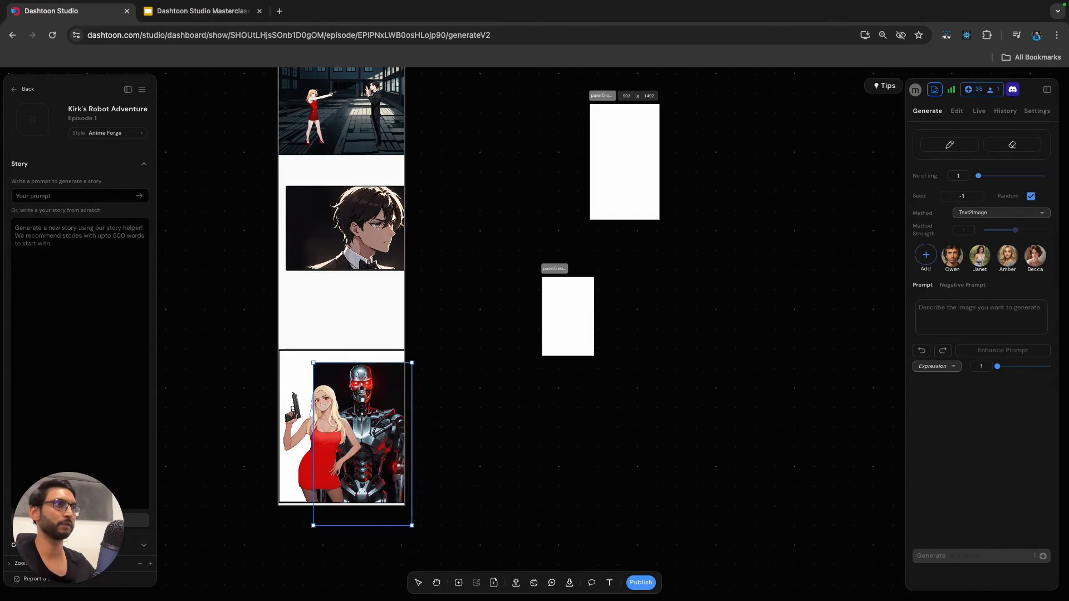
left_click(462, 522)
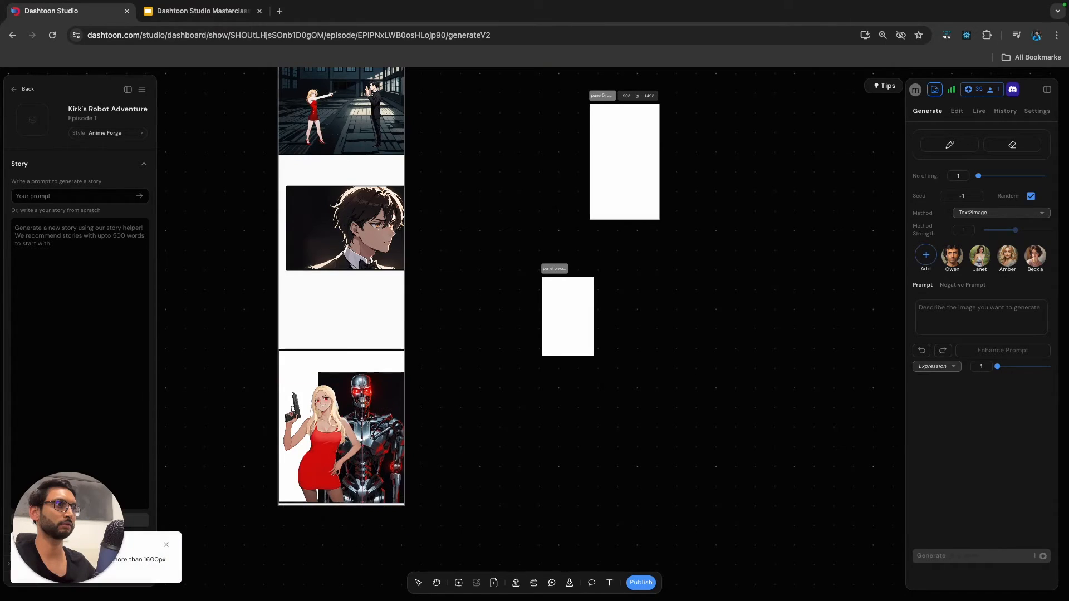
Undo the last two changes to the robot image in Panel 5 and reselect the robot.
key("super+z")
key("super+z")
left_click(395, 497)
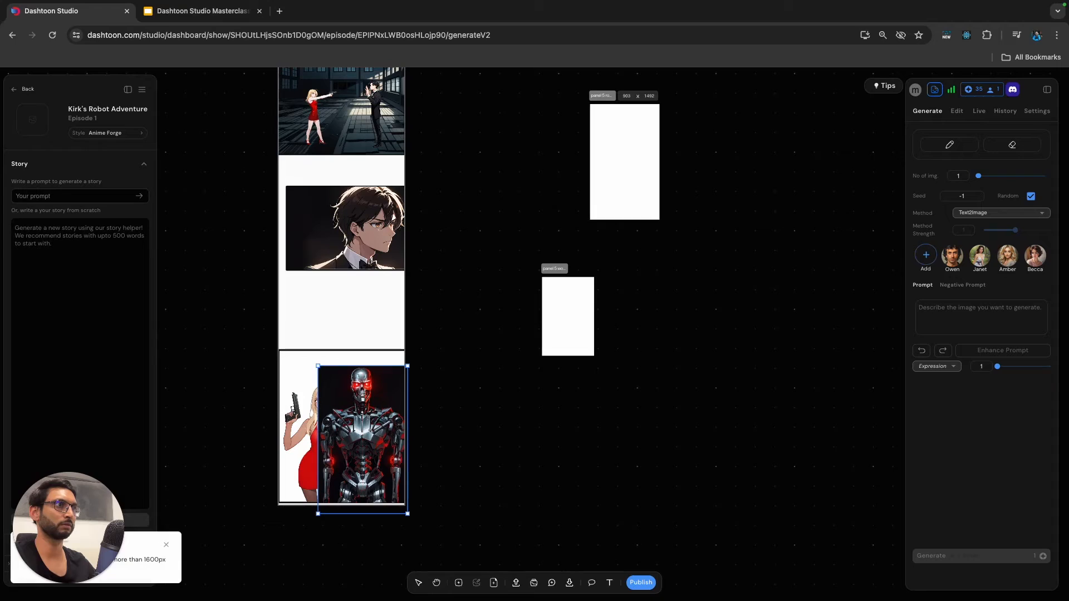
Send the robot image to the back of the Panel 5 frame, behind the blonde woman.
right_click(379, 425)
mouse_move(410, 486)
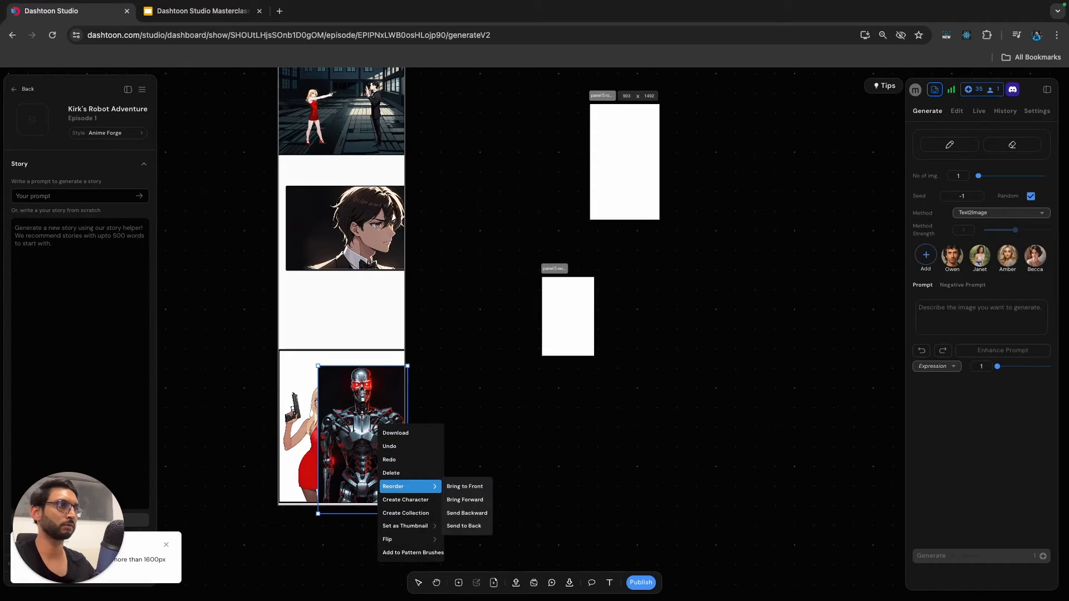
left_click(468, 526)
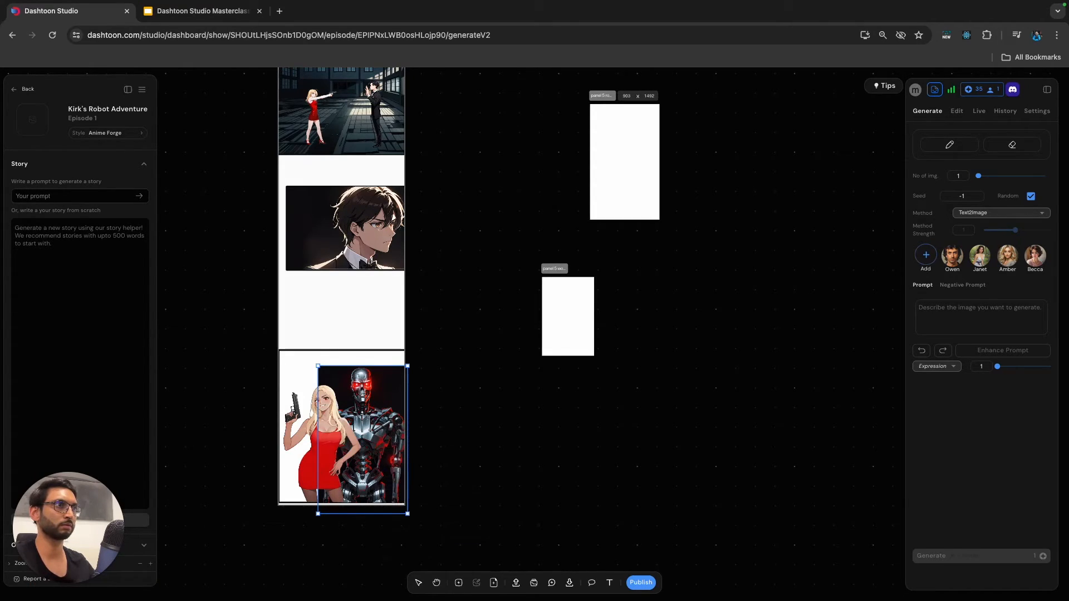
Move the blonde woman cut-out out of the Panel 5 frame onto the empty canvas beside it.
left_click(325, 451)
key("BackSpace")
left_click_drag(325, 451, 547, 449)
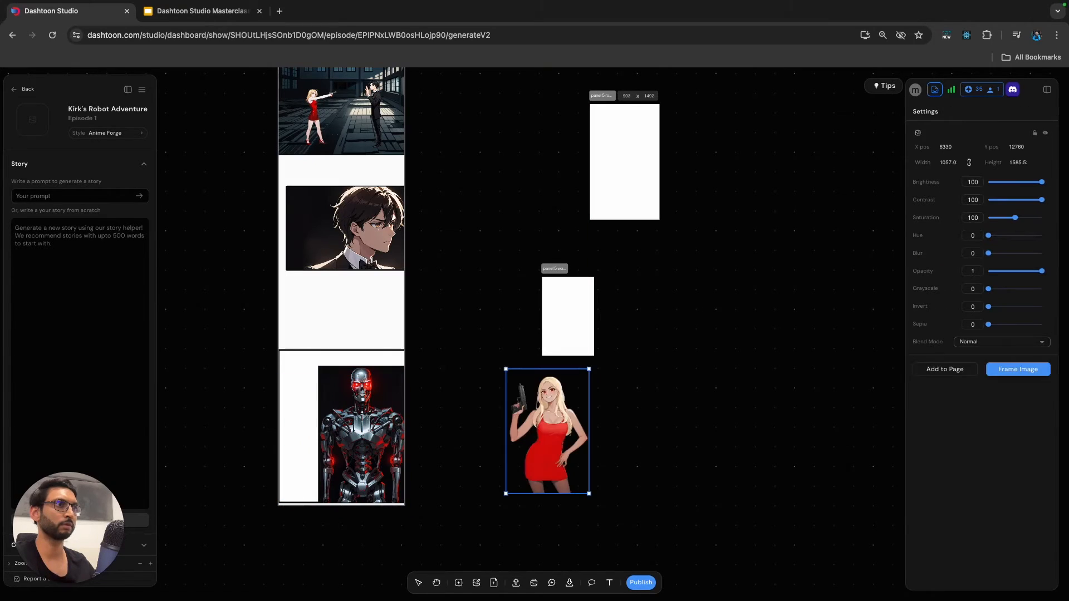
left_click(245, 390)
Paint the Panel 5 frame's white areas around the robot with a soft brush, width 44, hardness 47, in #0a0a0b sampled from the robot's background.
scroll(329, 382, "up", 3)
scroll(330, 386, "up", 3)
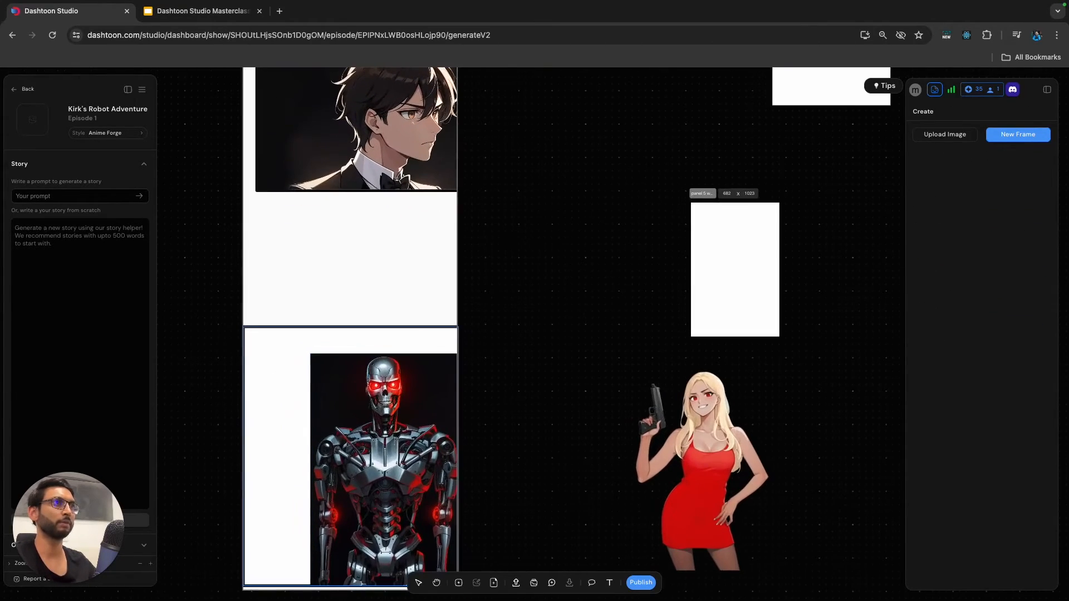
left_click(287, 393)
left_click(957, 110)
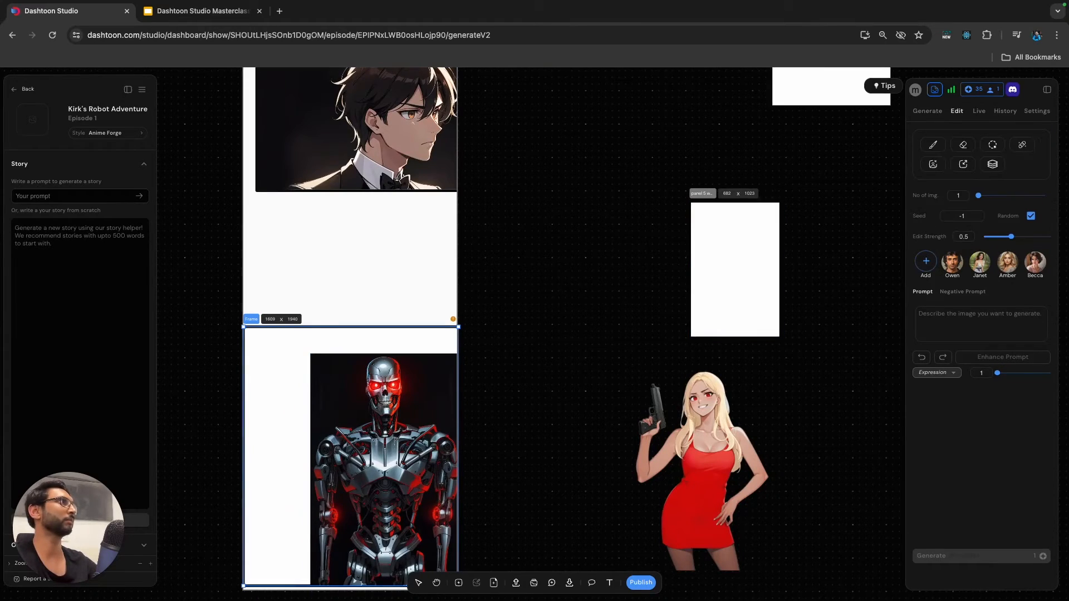
left_click(933, 145)
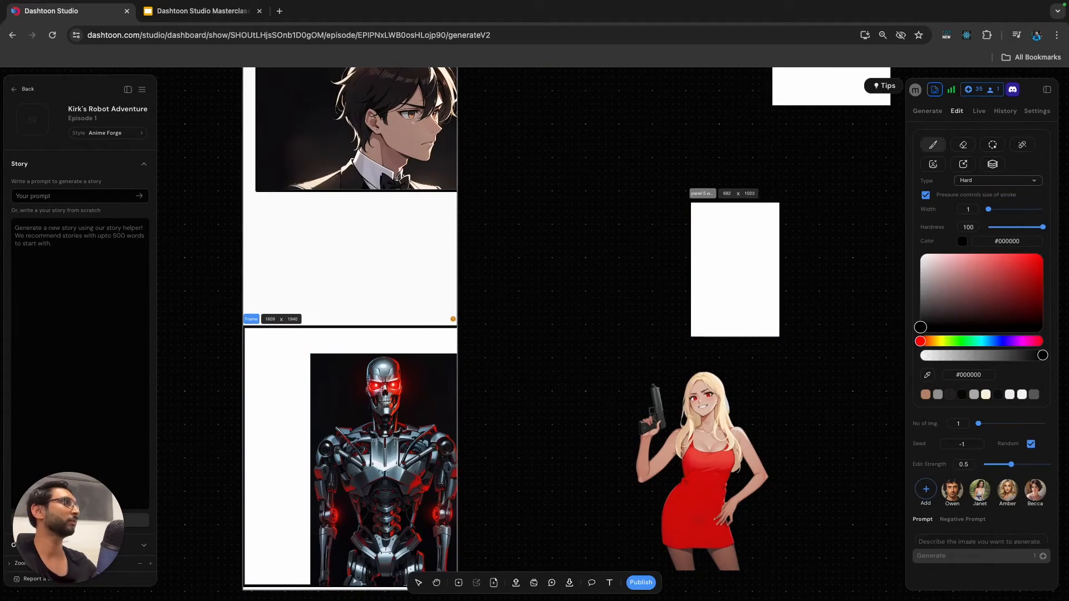
left_click(927, 375)
left_click(327, 399)
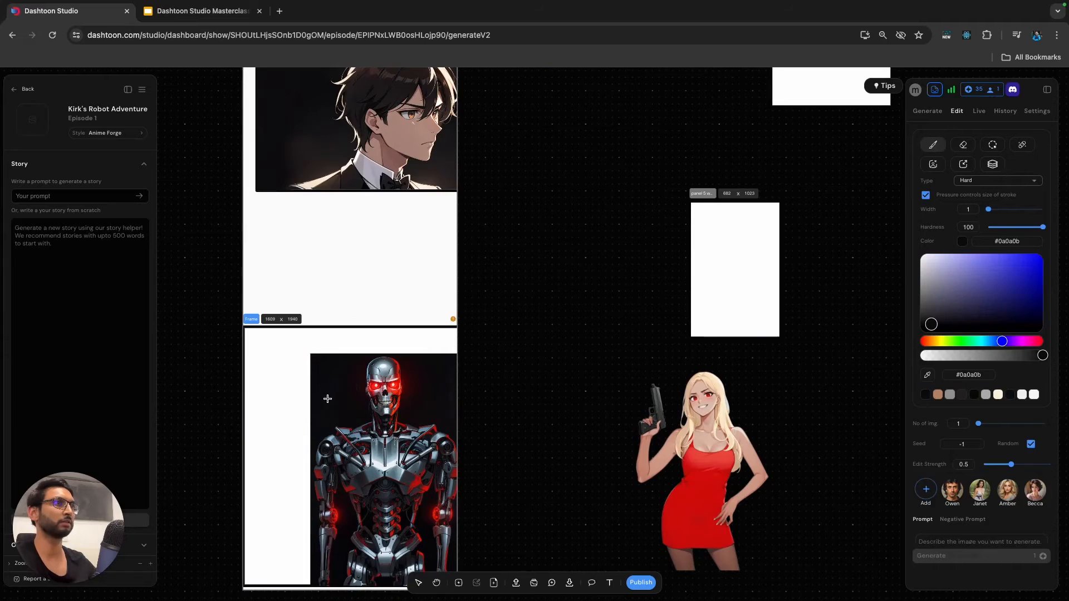
left_click(988, 183)
left_click(985, 221)
mouse_move(1000, 230)
left_mouse_down()
mouse_move(1014, 230)
mouse_move(1013, 215)
left_mouse_up()
mouse_move(303, 379)
left_mouse_down()
mouse_move(275, 347)
mouse_move(246, 339)
mouse_move(252, 359)
mouse_move(352, 324)
mouse_move(371, 337)
mouse_move(340, 341)
mouse_move(458, 336)
mouse_move(463, 357)
mouse_move(246, 403)
mouse_move(246, 360)
mouse_move(279, 387)
mouse_move(300, 380)
mouse_move(303, 395)
mouse_move(272, 458)
mouse_move(257, 459)
mouse_move(253, 398)
mouse_move(263, 508)
mouse_move(286, 398)
mouse_move(284, 488)
mouse_move(296, 416)
mouse_move(276, 488)
mouse_move(254, 468)
mouse_move(250, 541)
mouse_move(272, 486)
mouse_move(290, 538)
mouse_move(290, 493)
left_mouse_up()
scroll(269, 487, "down", 1)
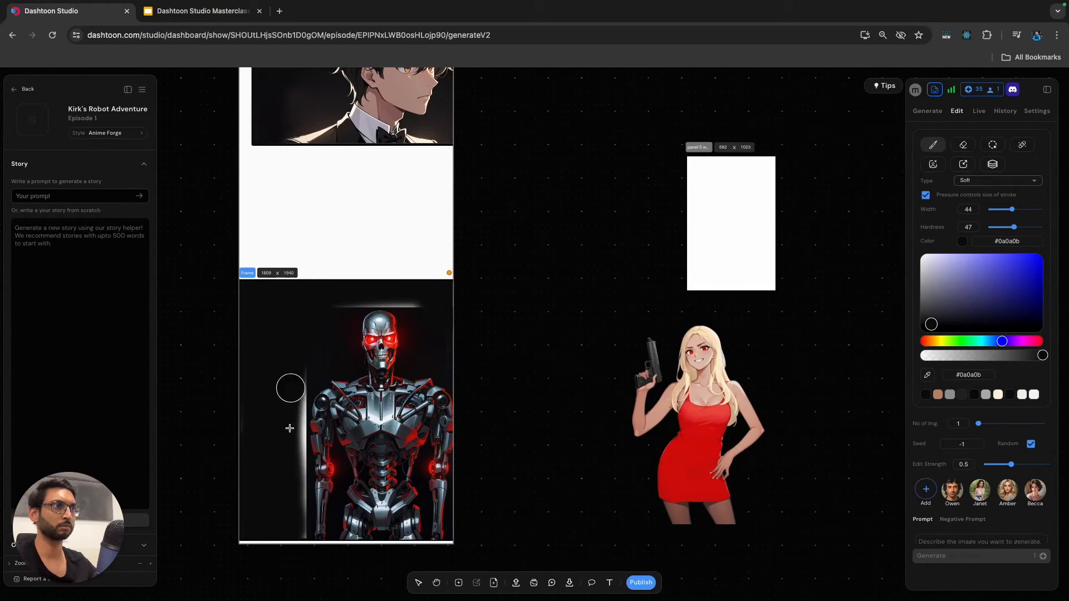
Reduce the brush width to 11 and paint over the white strips above the robot's head and along the image's left edge.
left_click_drag(1012, 210, 993, 210)
scroll(451, 330, "up", 1)
scroll(312, 373, "up", 5)
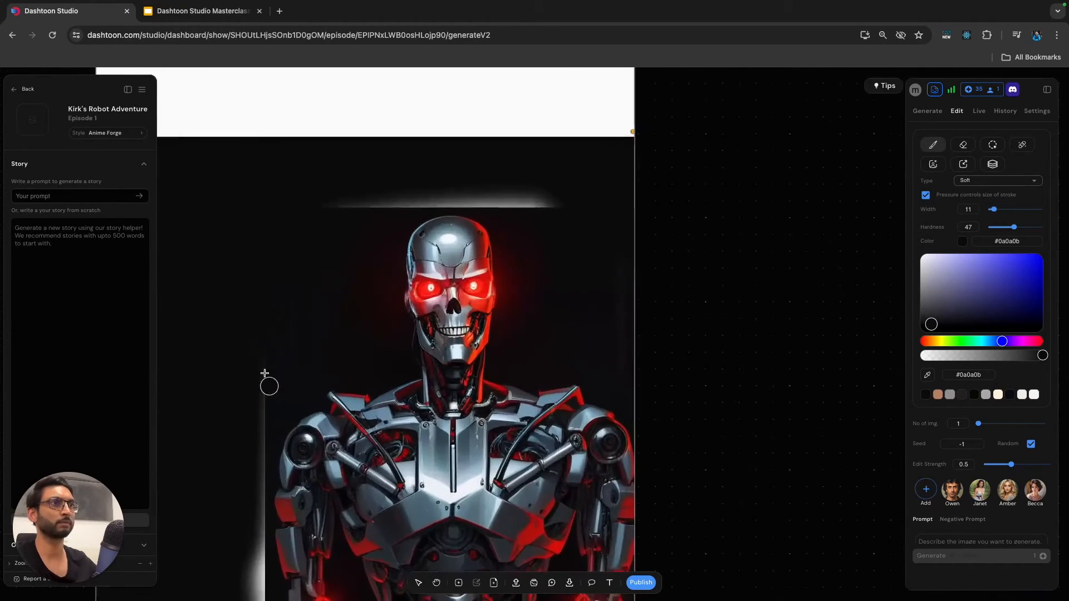
mouse_move(337, 192)
left_mouse_down()
mouse_move(388, 182)
mouse_move(397, 204)
mouse_move(479, 181)
mouse_move(547, 206)
left_mouse_up()
scroll(260, 387, "down", 3)
scroll(260, 387, "left", 1)
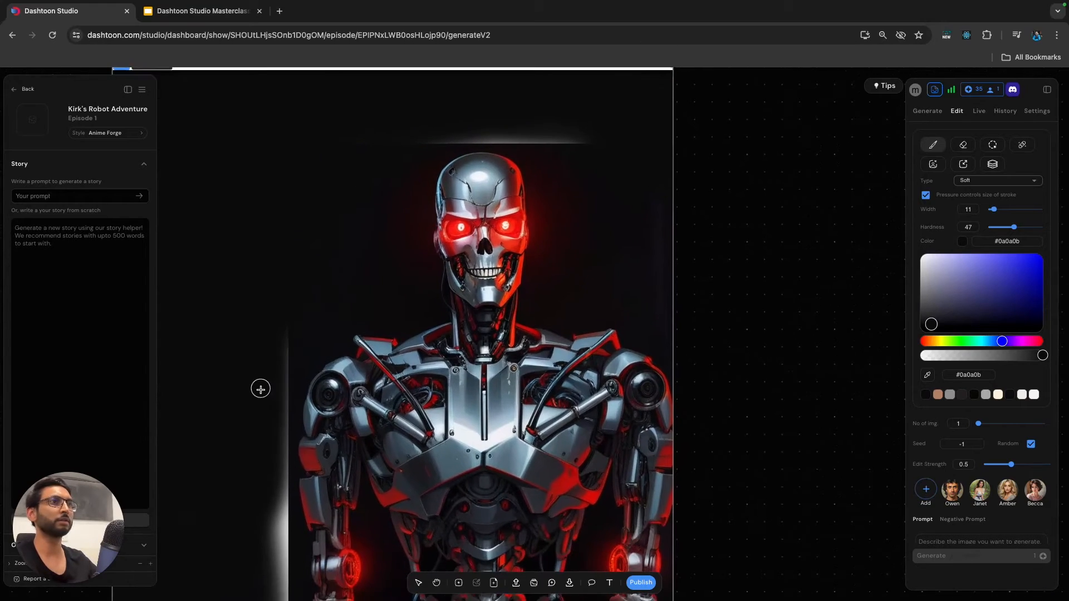
left_click_drag(283, 432, 280, 524)
scroll(258, 450, "down", 2)
scroll(981, 234, "down", 1)
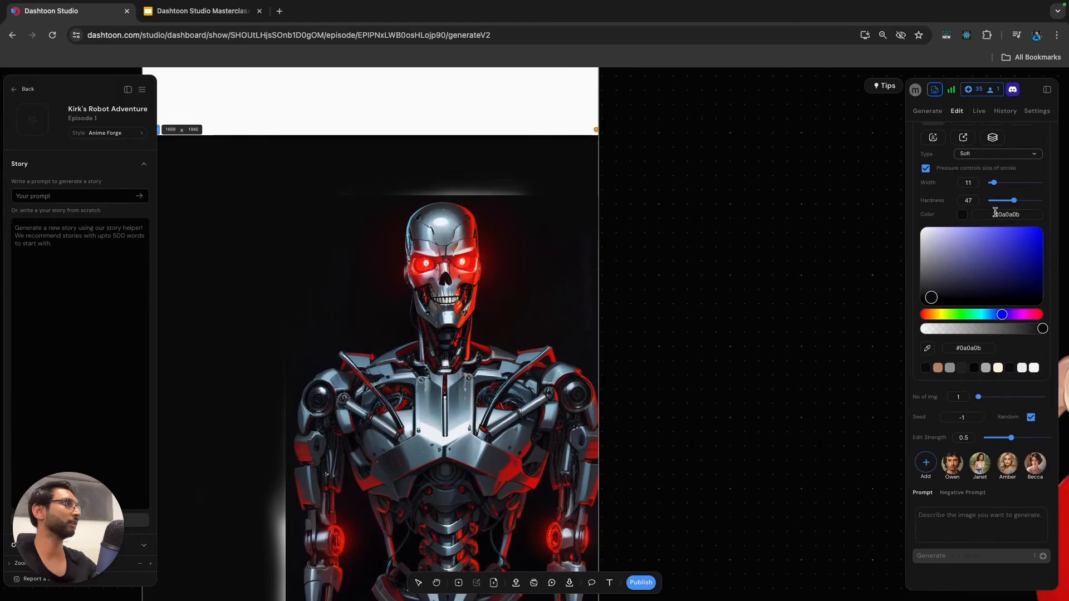
Set the brush hardness to 46 and paint out the white seam left of the robot and the frame's outer edges.
left_click_drag(1014, 200, 1003, 201)
scroll(384, 438, "down", 3)
scroll(383, 438, "left", 1)
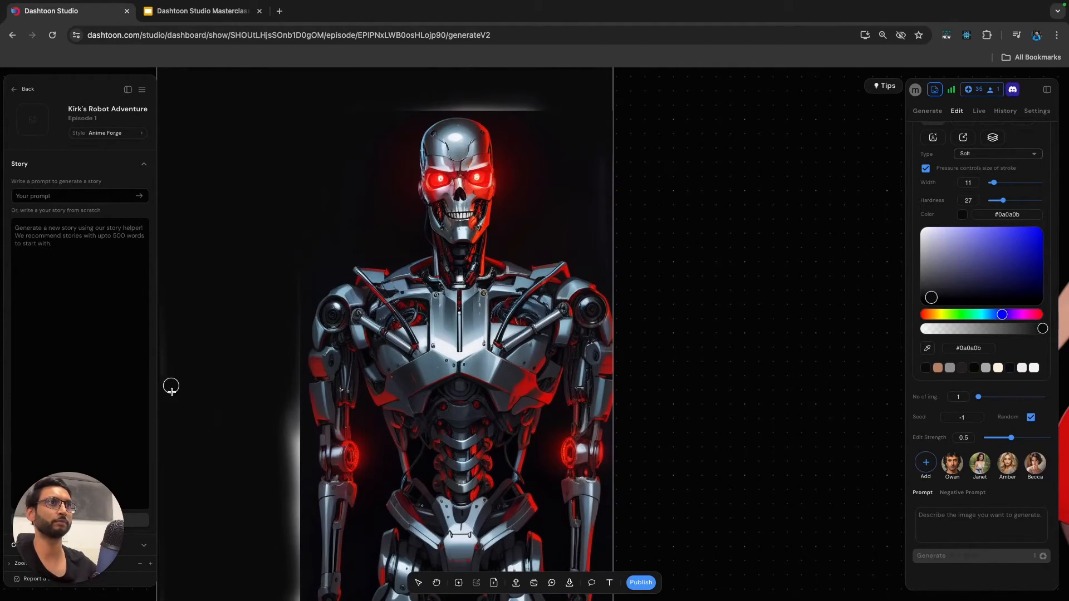
scroll(286, 446, "down", 3)
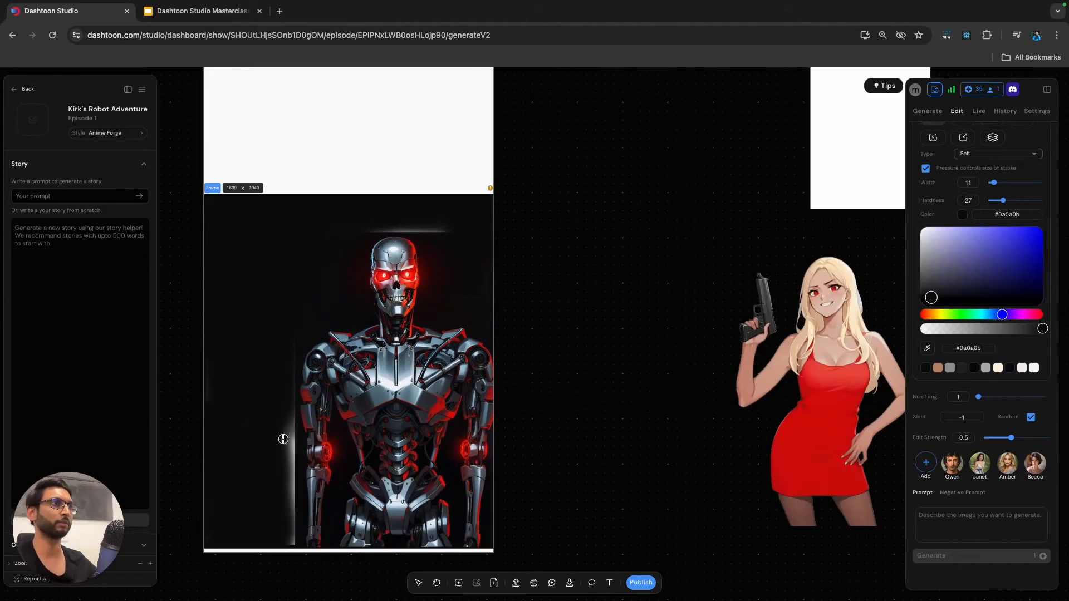
left_click_drag(1007, 200, 1014, 200)
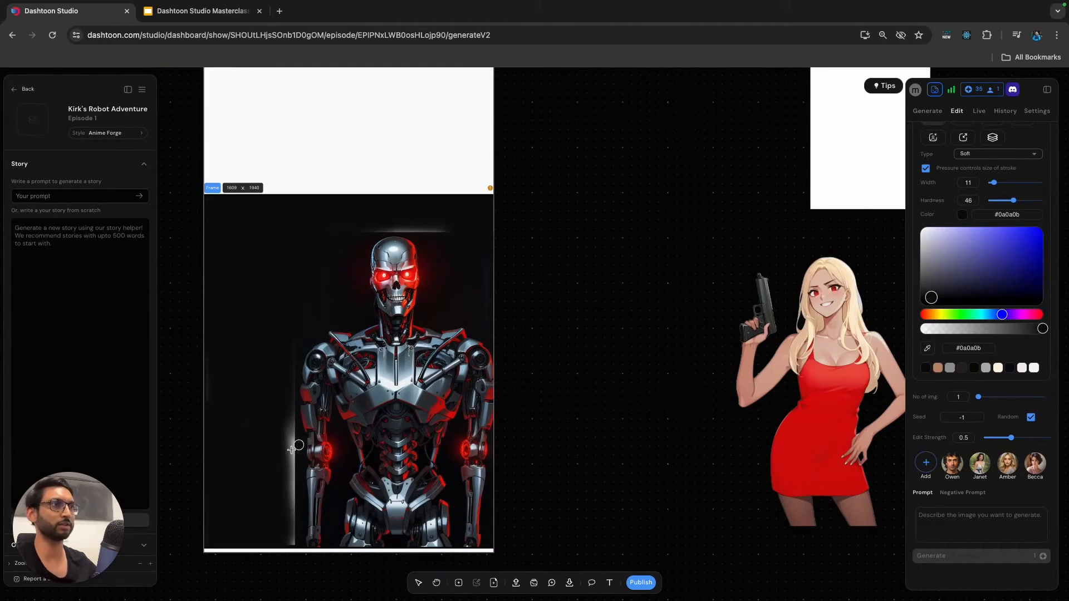
left_click_drag(293, 426, 293, 519)
left_click(202, 379)
left_click_drag(215, 410, 279, 501)
left_click_drag(498, 201, 272, 203)
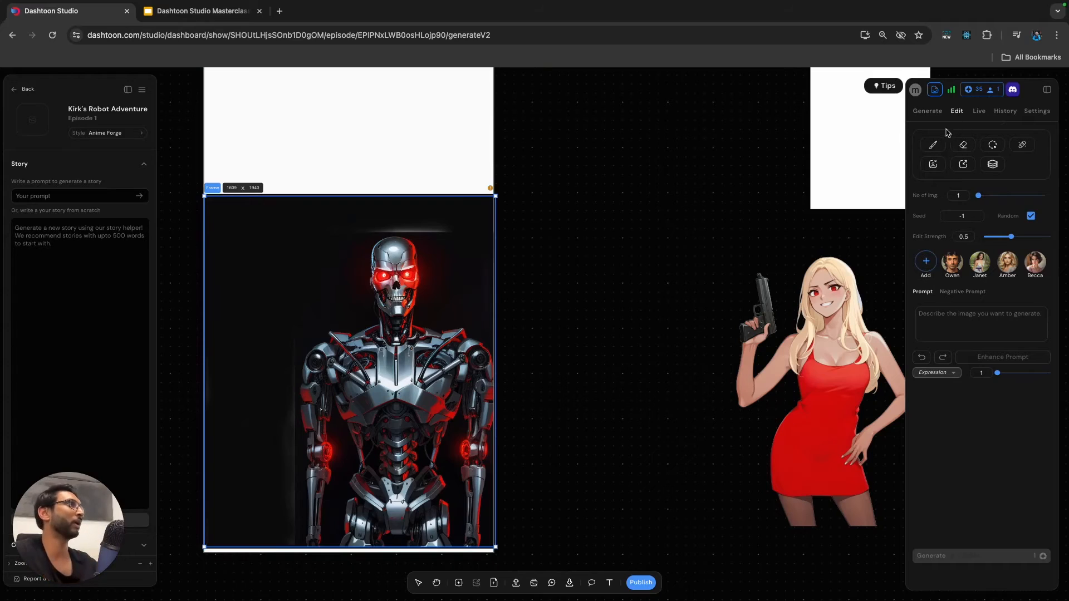
Restart the brush on the Panel 5 frame, resample #0a0a0b and blend the seam left of the robot at hardness 0.
left_click(934, 144)
left_click(927, 376)
left_click(300, 348)
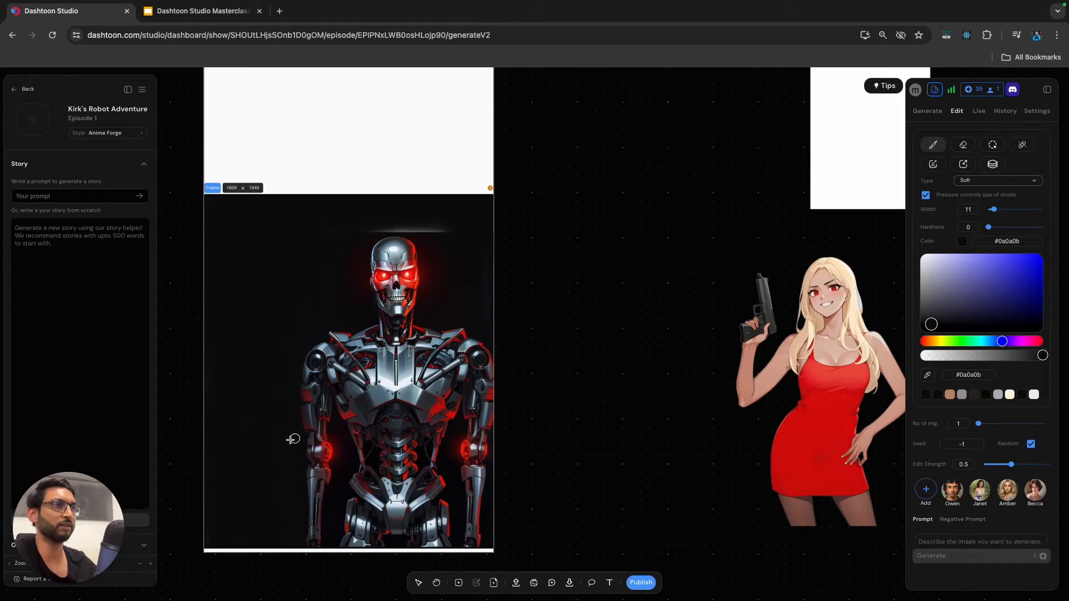
Sample the dark red #210808 and paint over the white strip above the robot's head at width 11 and hardness 0.
scroll(443, 255, "up", 3)
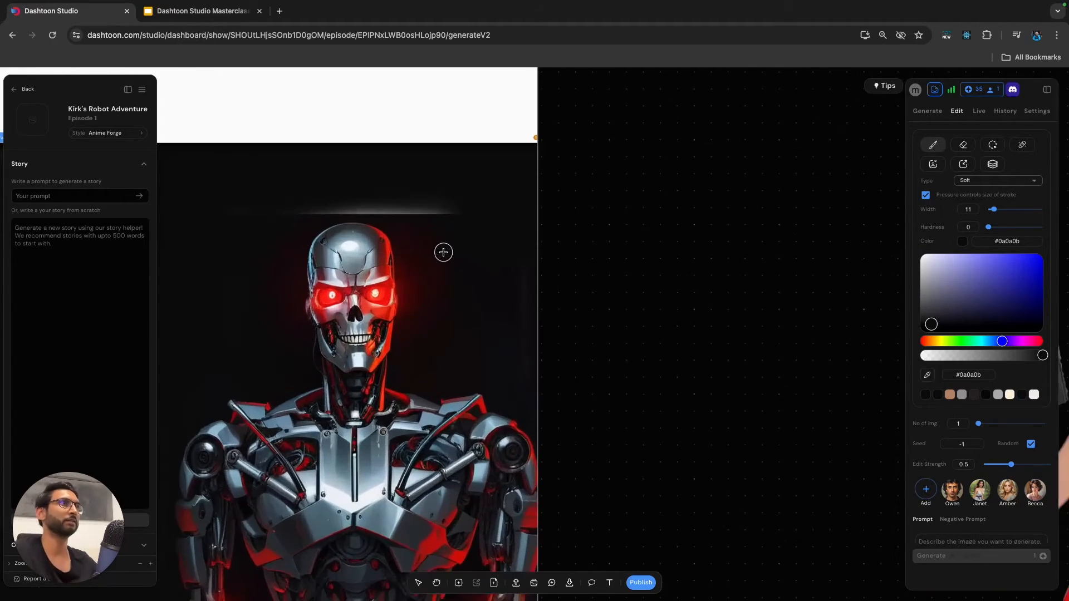
left_click(928, 377)
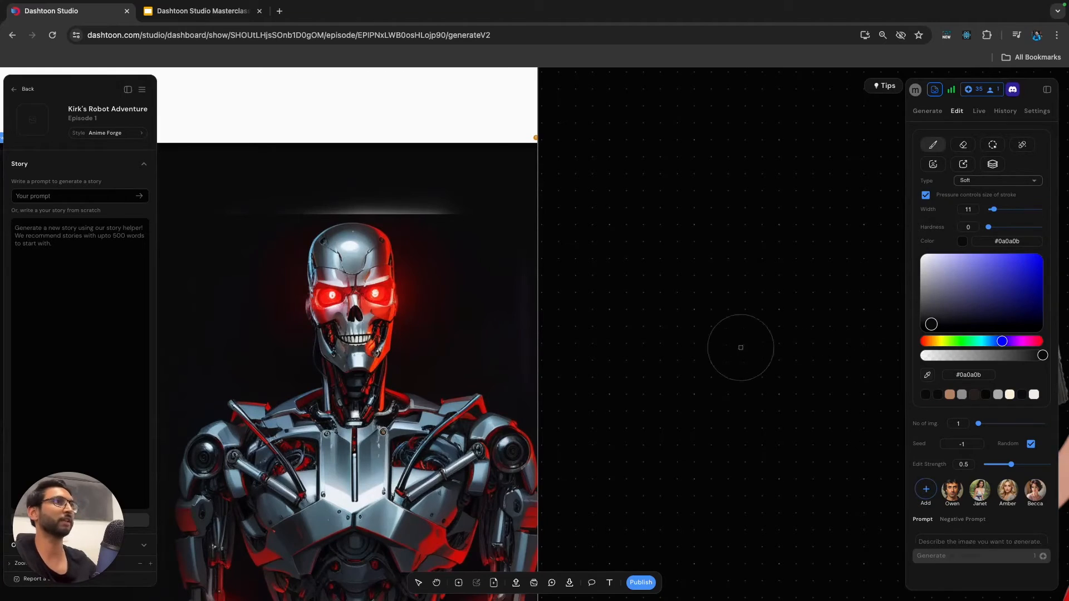
left_click(429, 211)
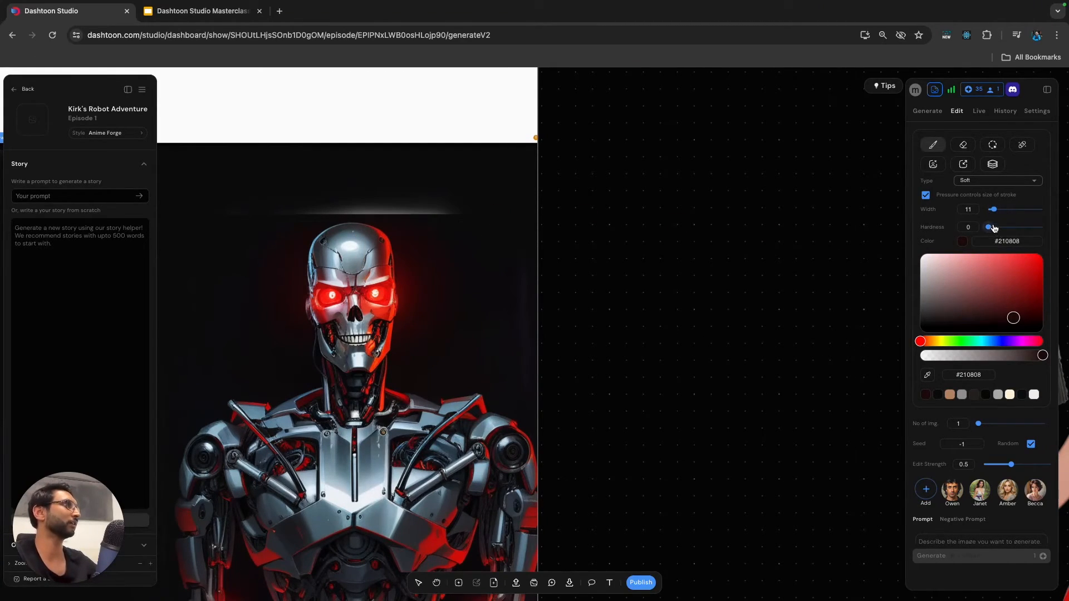
left_click_drag(992, 230, 986, 228)
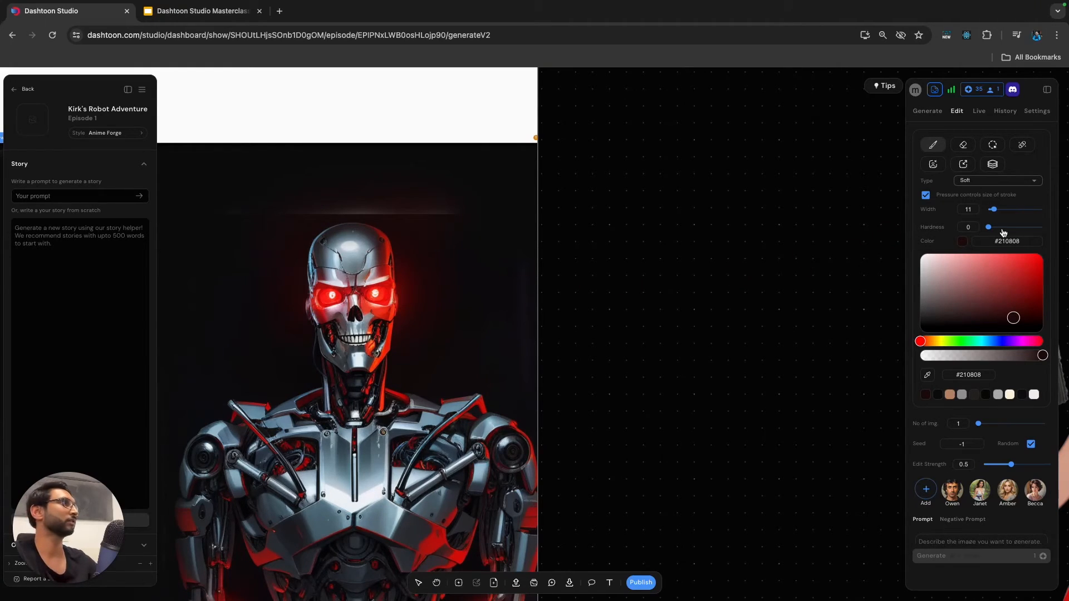
Blend the strip above the robot's head using #0a0a0b at hardness 73, followed by #210808 at hardness 28.
left_click(937, 394)
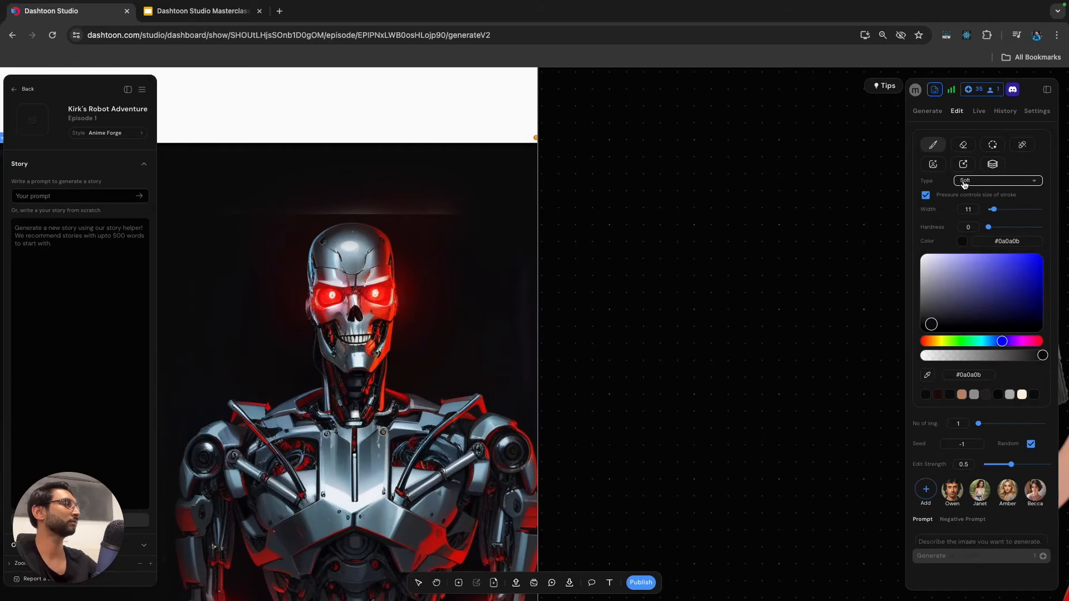
left_click_drag(1014, 232, 1024, 231)
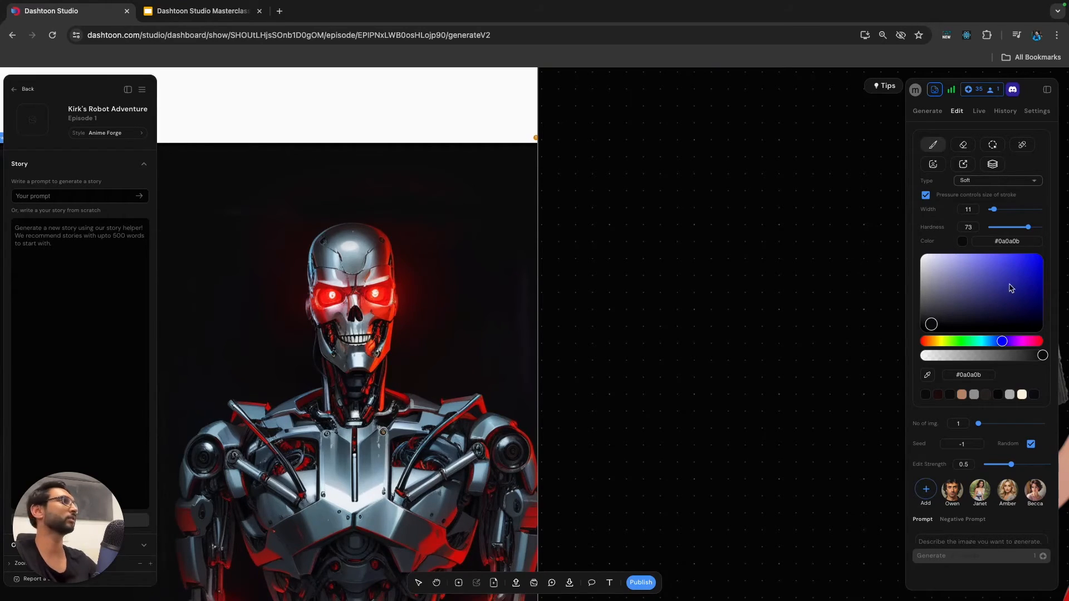
left_click(938, 396)
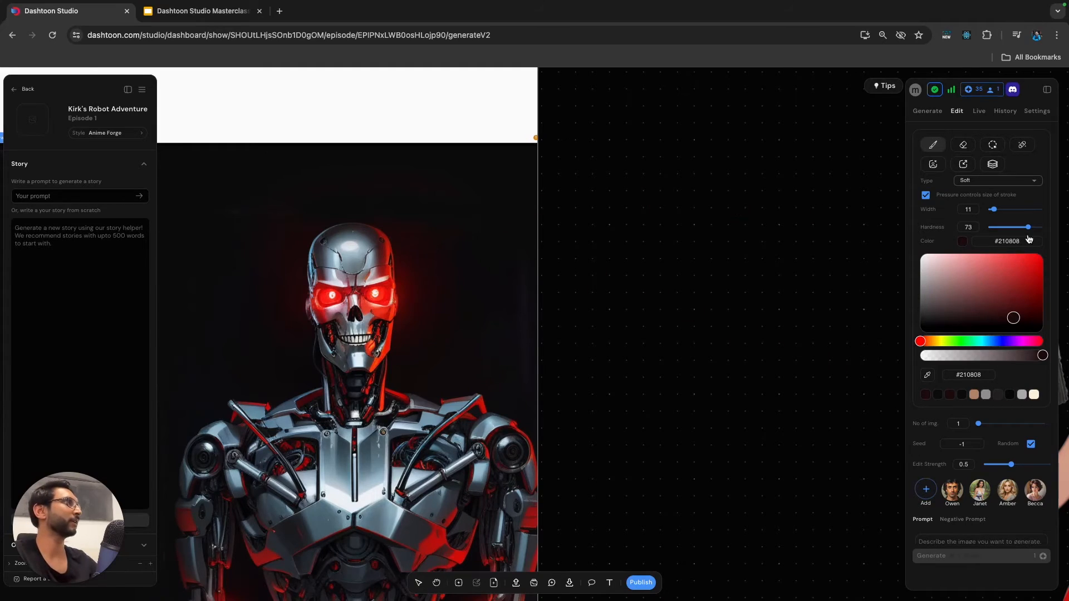
left_click_drag(1022, 230, 1004, 228)
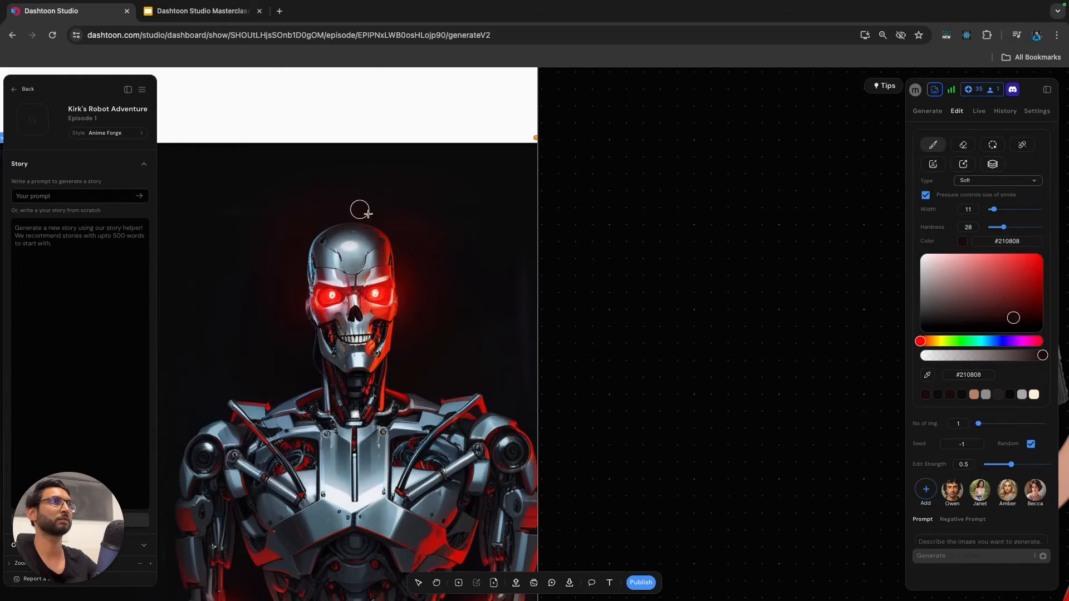
Set the soft brush to the semi-transparent dark colour #151313bd with width 66 and hardness 10.
scroll(409, 219, "down", 5)
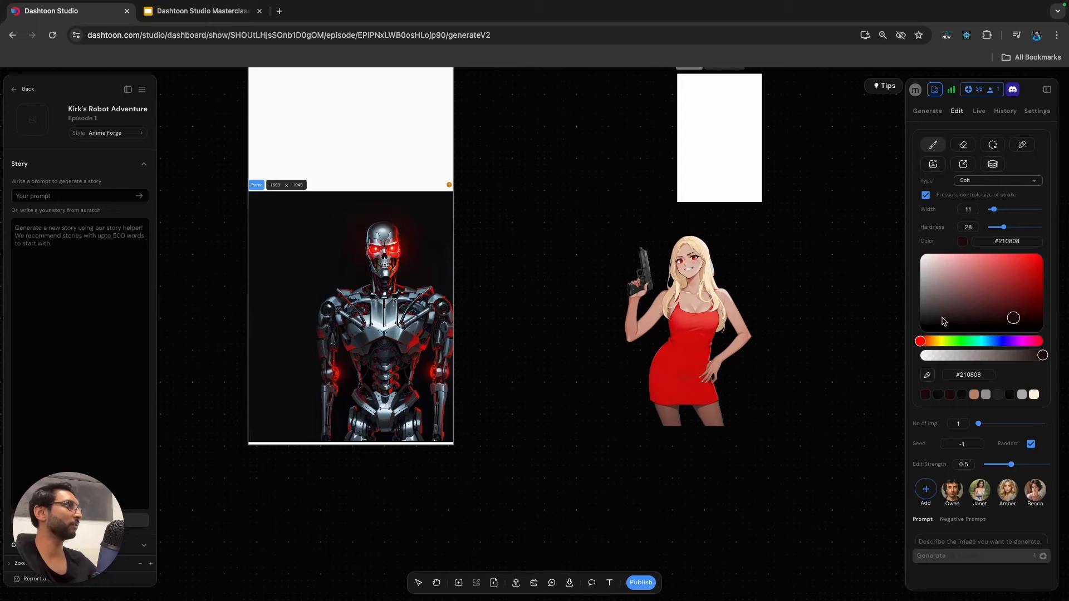
left_click_drag(943, 322, 932, 322)
left_click_drag(1036, 357, 1012, 357)
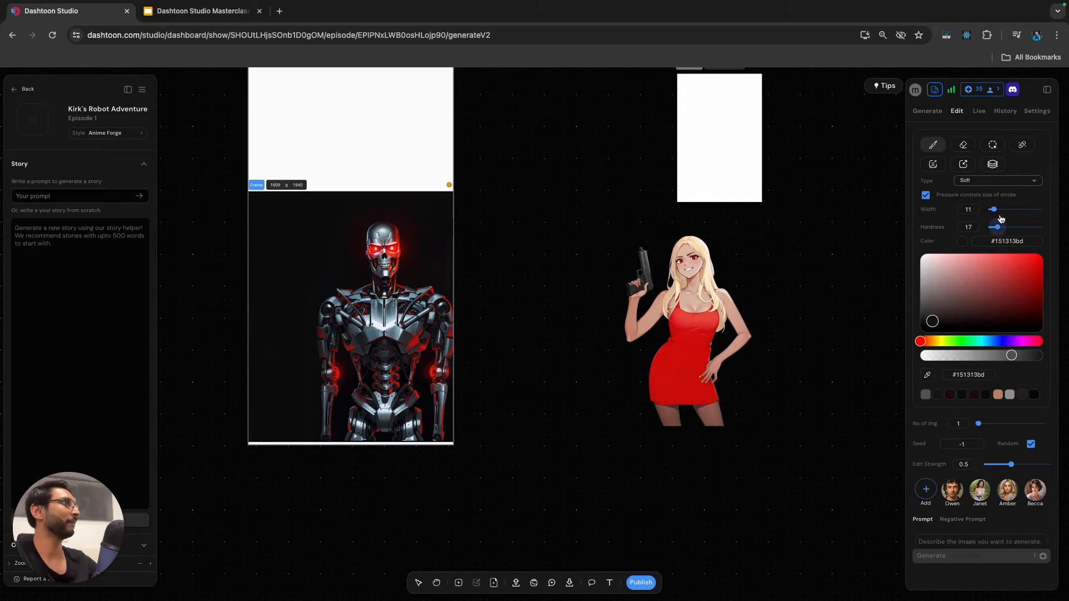
left_click_drag(1013, 214, 1025, 214)
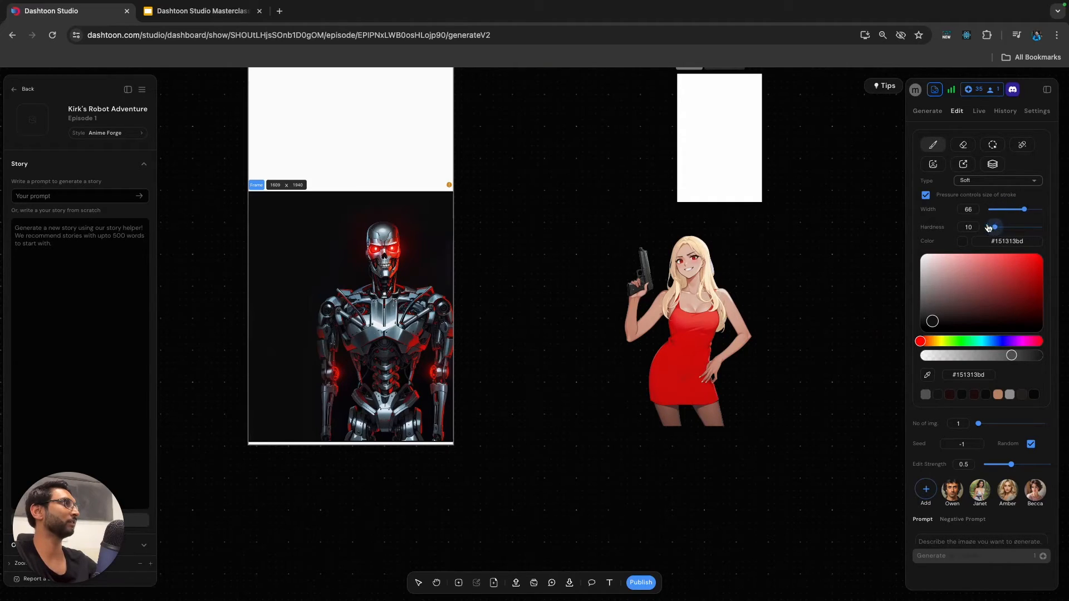
Try to darken the robot from head to waist with semi-transparent brush strokes, and undo those strokes.
mouse_move(382, 227)
left_mouse_down()
mouse_move(337, 335)
mouse_move(383, 262)
mouse_move(371, 367)
mouse_move(423, 304)
mouse_move(411, 436)
left_mouse_up()
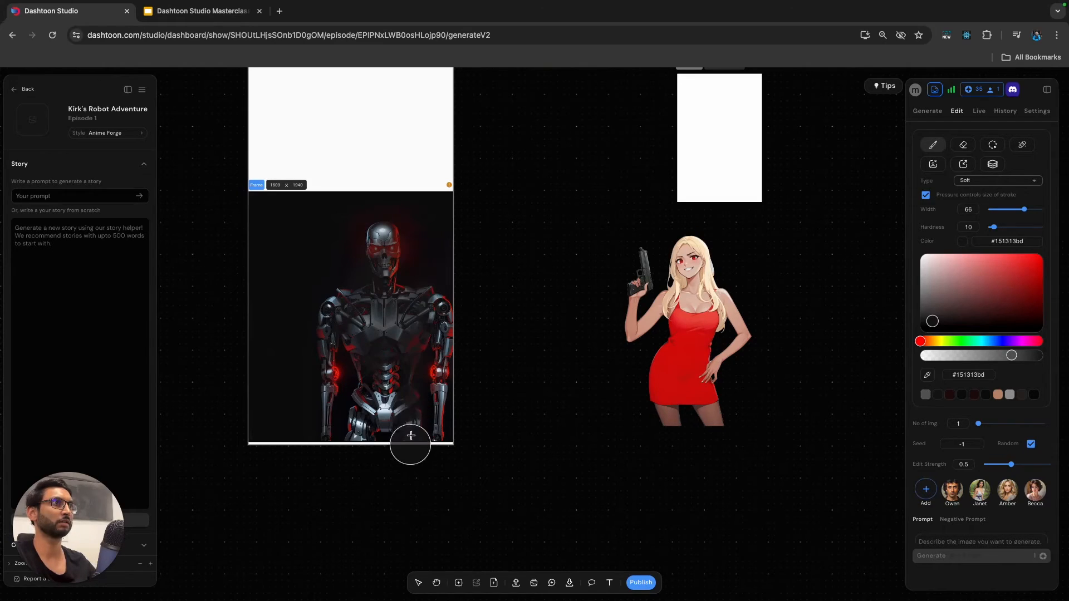
key("super+z")
key("super+z")
key("super+z")
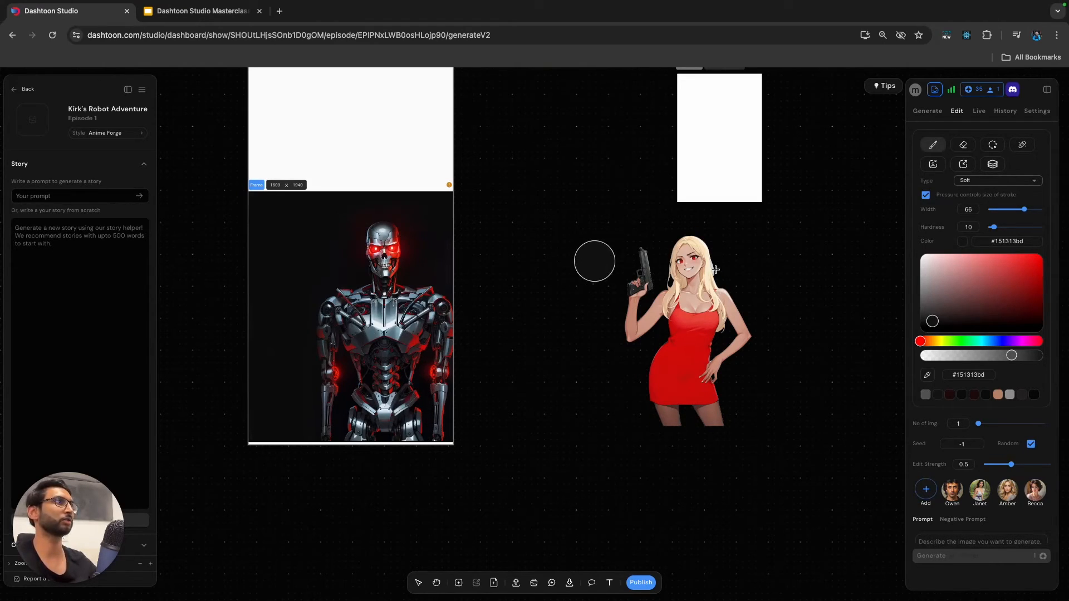
Lower the brush colour's opacity to #1513136e and shade over the robot's head, torso, arms and waist.
left_click_drag(976, 357, 972, 357)
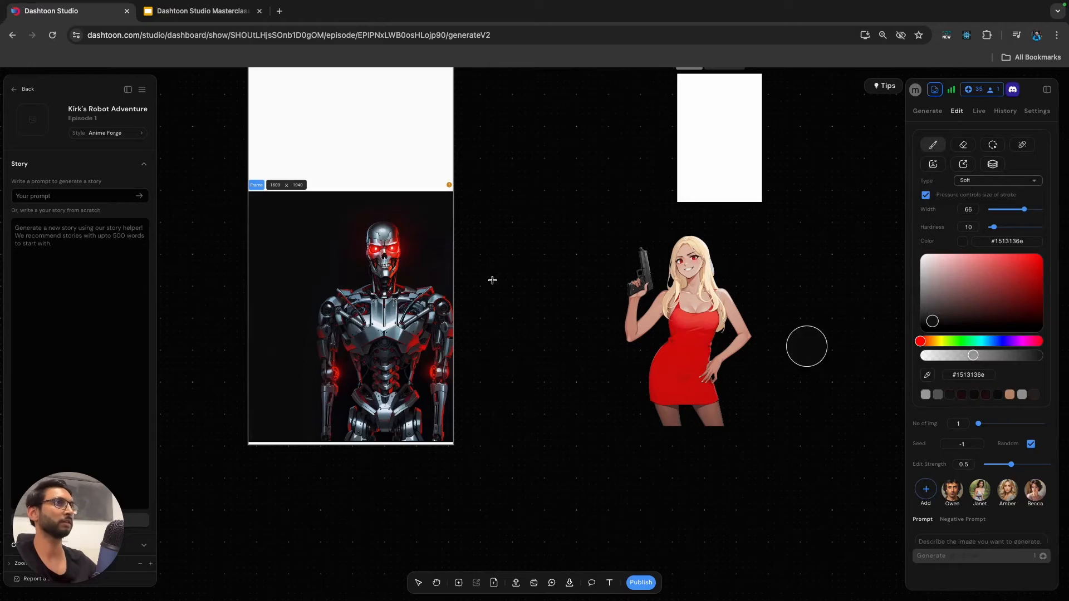
mouse_move(362, 274)
left_mouse_down()
mouse_move(323, 347)
mouse_move(372, 325)
mouse_move(357, 378)
mouse_move(370, 421)
mouse_move(432, 412)
mouse_move(372, 255)
mouse_move(395, 234)
mouse_move(400, 245)
mouse_move(391, 236)
mouse_move(366, 265)
mouse_move(382, 261)
mouse_move(405, 316)
mouse_move(432, 331)
mouse_move(431, 439)
mouse_move(421, 409)
mouse_move(330, 309)
mouse_move(338, 425)
mouse_move(393, 428)
mouse_move(435, 378)
mouse_move(441, 295)
mouse_move(440, 423)
mouse_move(355, 315)
mouse_move(320, 318)
mouse_move(394, 390)
mouse_move(421, 315)
left_mouse_up()
mouse_move(389, 235)
left_mouse_down()
mouse_move(372, 228)
mouse_move(382, 231)
left_mouse_up()
mouse_move(408, 338)
left_mouse_down()
mouse_move(395, 312)
mouse_move(391, 339)
mouse_move(392, 330)
mouse_move(413, 347)
mouse_move(421, 326)
mouse_move(433, 399)
mouse_move(412, 433)
mouse_move(370, 404)
mouse_move(355, 458)
mouse_move(412, 448)
mouse_move(387, 455)
mouse_move(358, 410)
left_mouse_up()
mouse_move(413, 432)
left_mouse_down()
mouse_move(362, 394)
mouse_move(351, 437)
mouse_move(385, 450)
mouse_move(379, 429)
mouse_move(423, 460)
mouse_move(391, 420)
mouse_move(425, 425)
mouse_move(452, 331)
left_mouse_up()
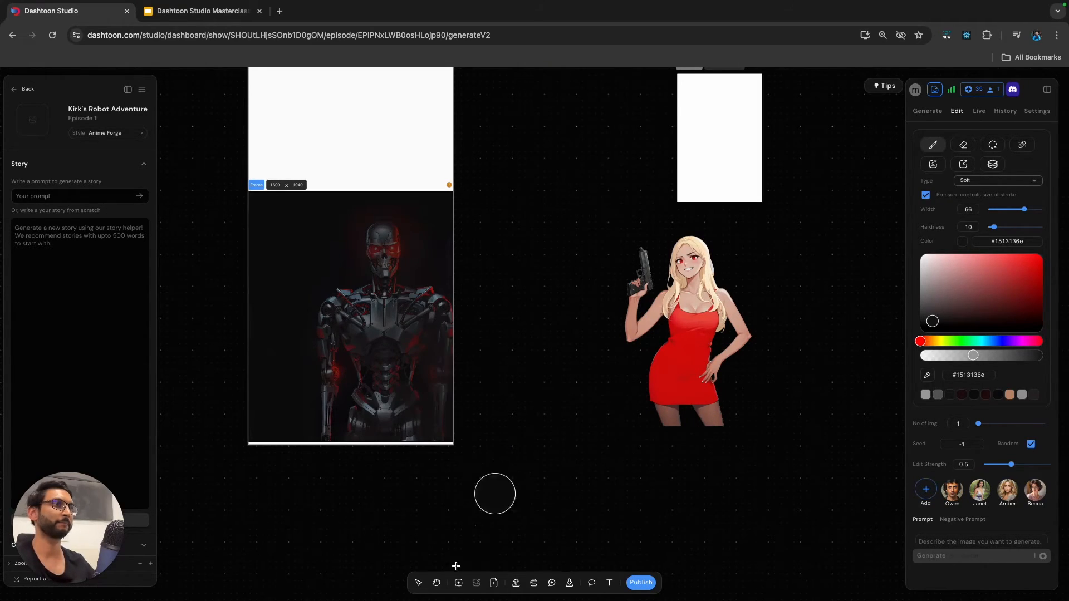
Erase the dark shading over the robot's two red eyes using the eraser at width 10.
scroll(362, 238, "up", 5)
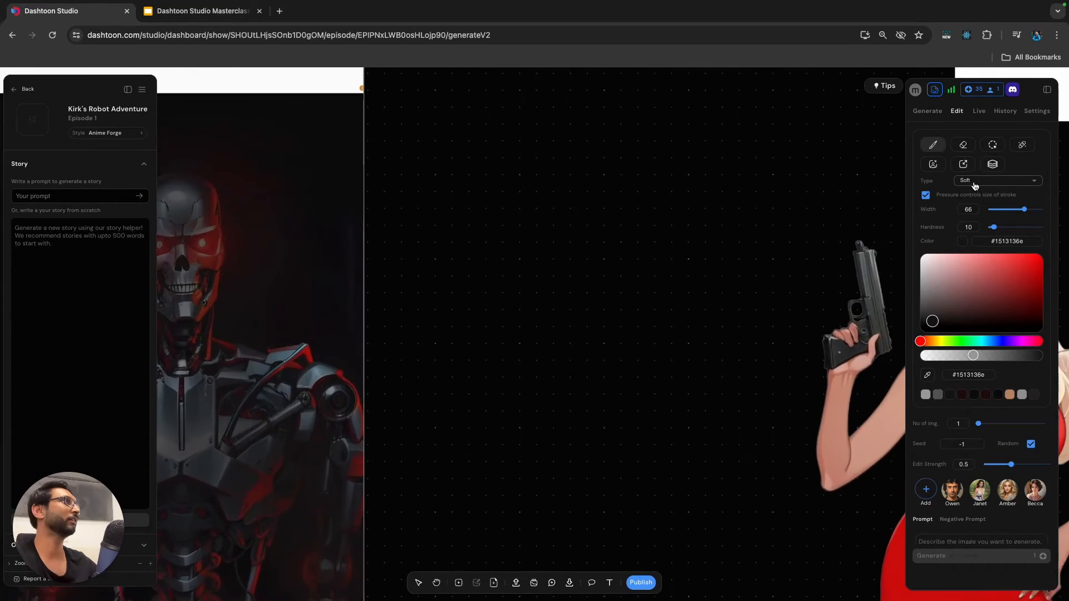
left_click(964, 145)
scroll(611, 254, "down", 3)
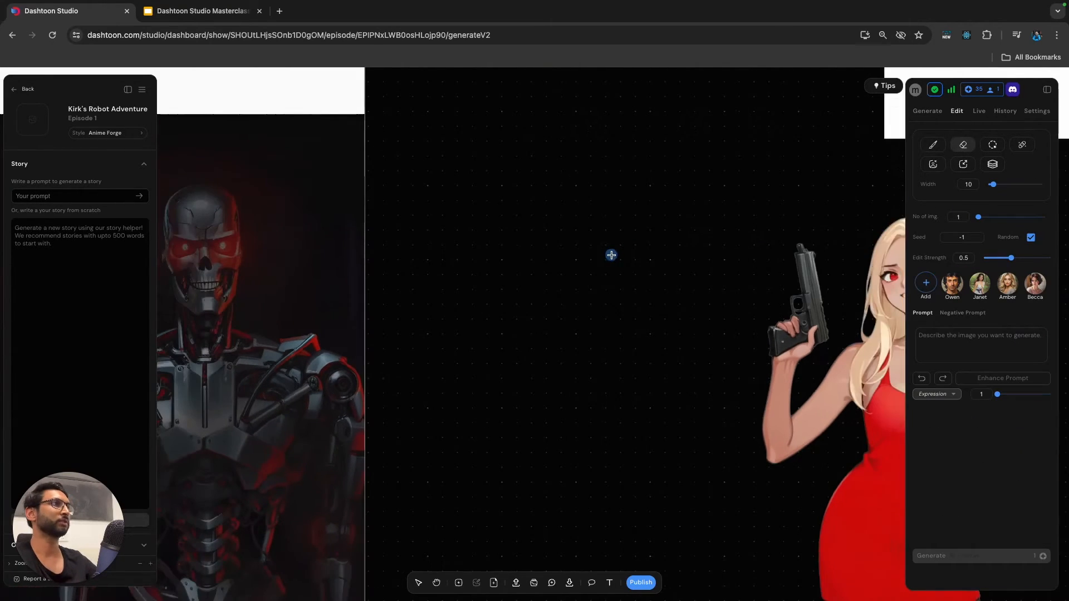
scroll(611, 254, "left", 1)
scroll(301, 270, "up", 2)
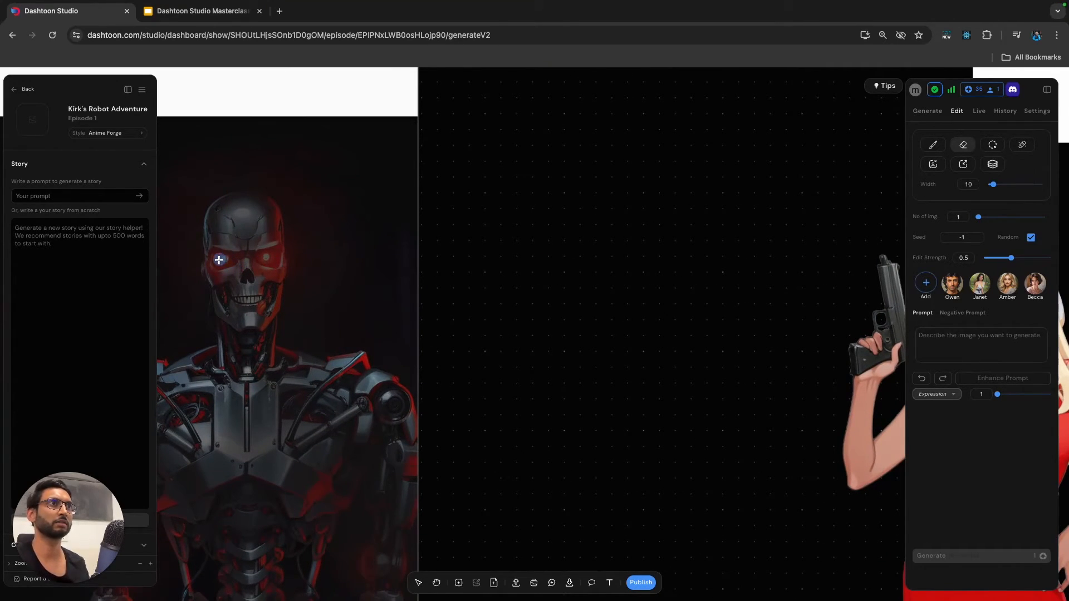
scroll(234, 270, "left", 1)
scroll(235, 270, "down", 3)
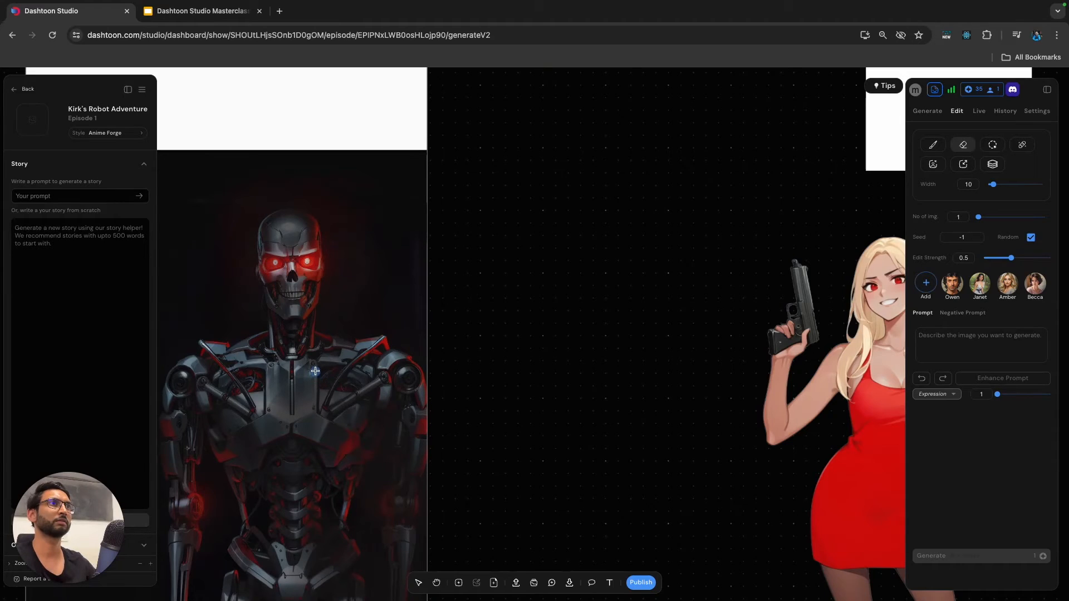
Shade the robot's head with a soft brush in semi-transparent black #0000006b, using width 15 and hardness 0.
scroll(563, 234, "down", 5)
left_click(933, 145)
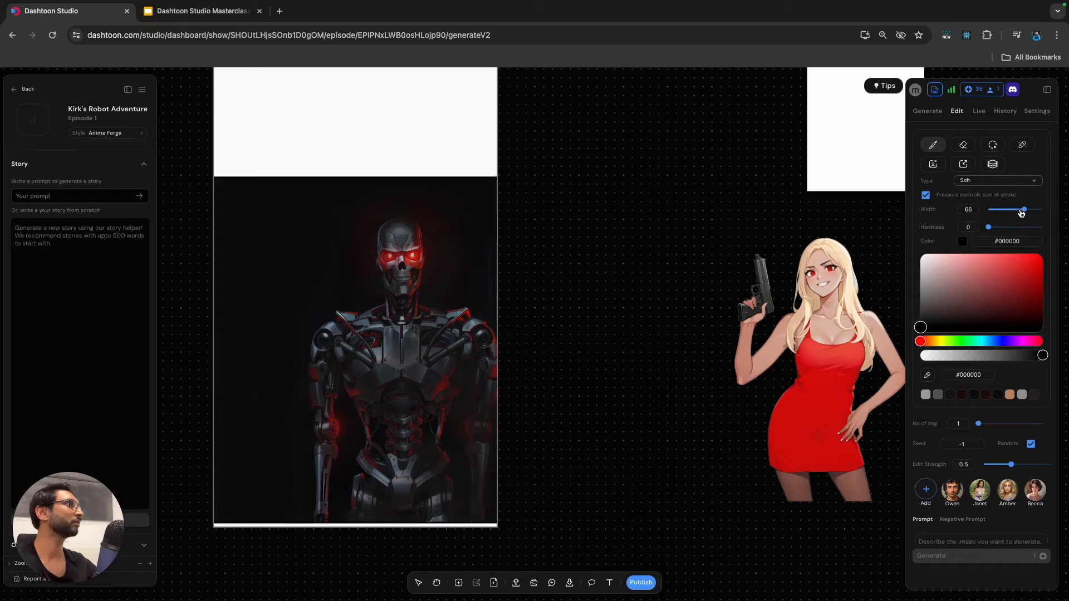
left_click_drag(1006, 212, 1002, 210)
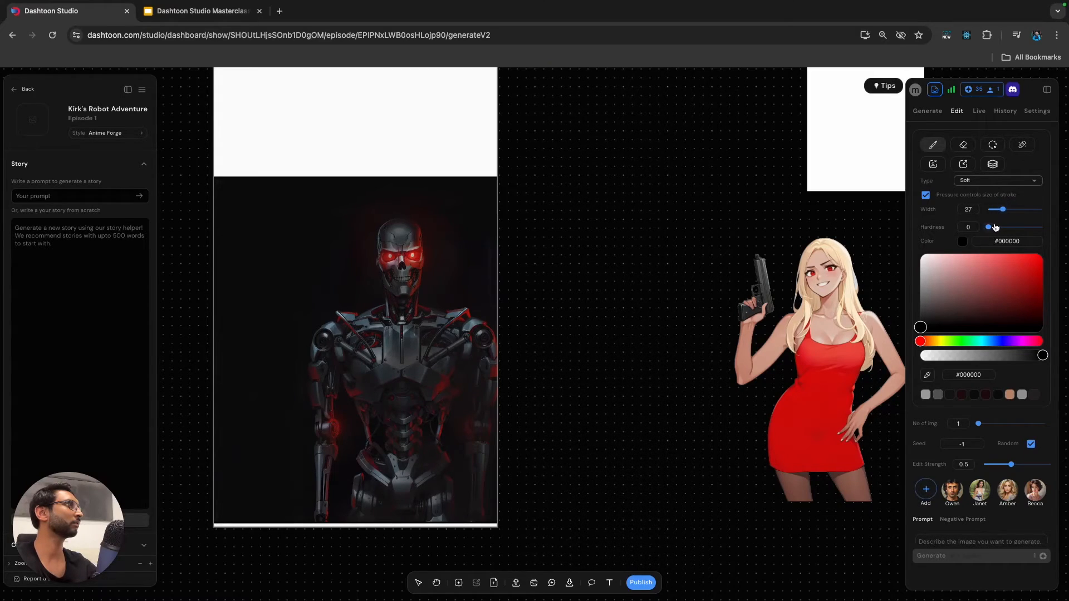
left_click(1001, 357)
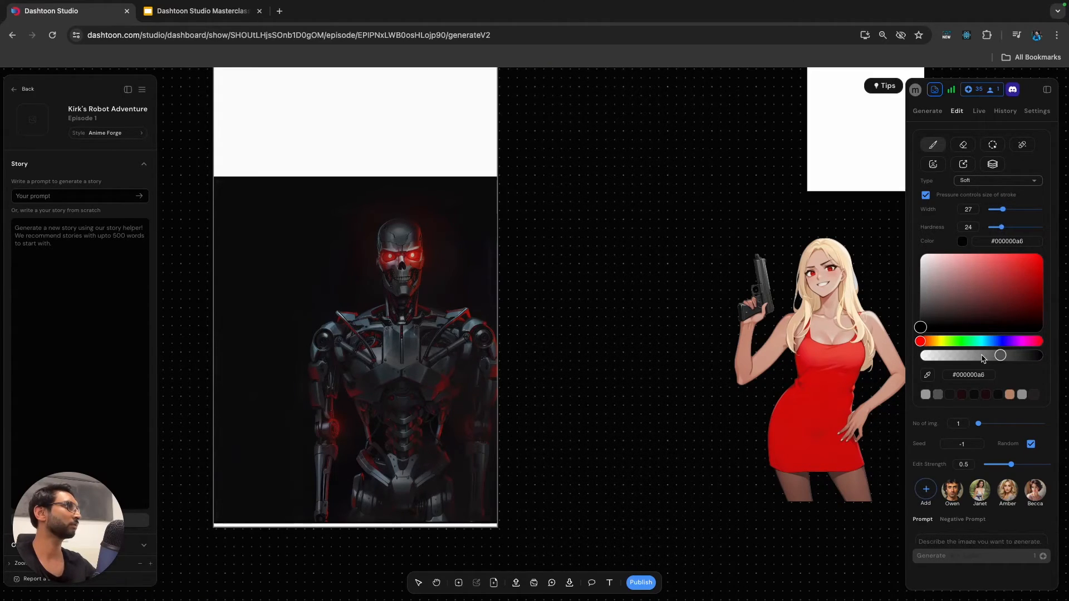
left_click_drag(974, 357, 972, 356)
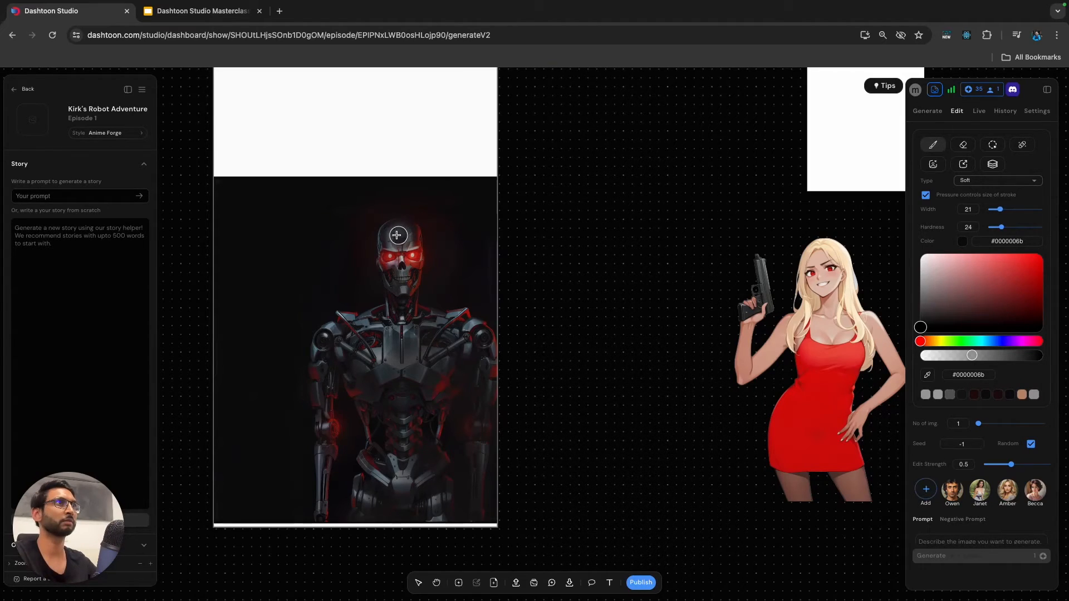
key("[")
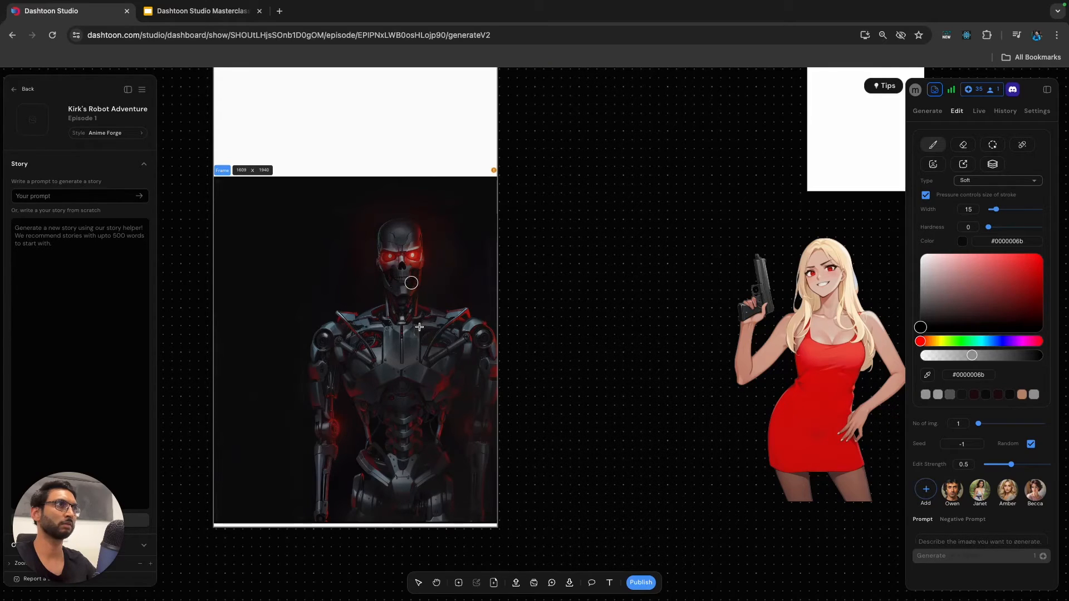
Move the blonde woman cut-out into the Panel 5 frame, placing her in front of and beside the robot.
scroll(577, 403, "down", 5)
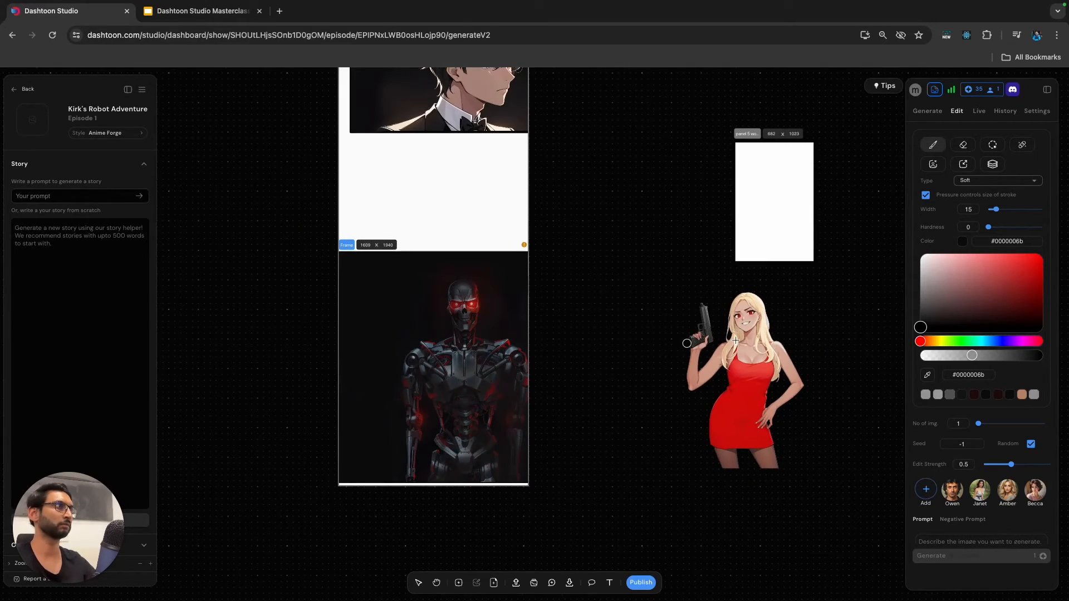
left_click(419, 584)
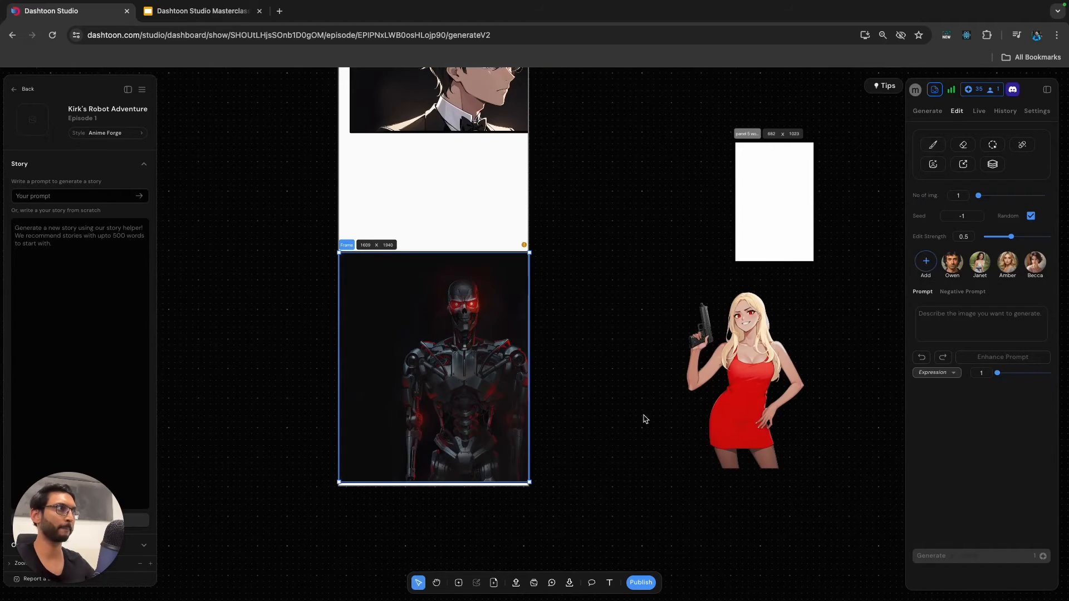
left_click(488, 408)
left_click_drag(746, 393, 402, 399)
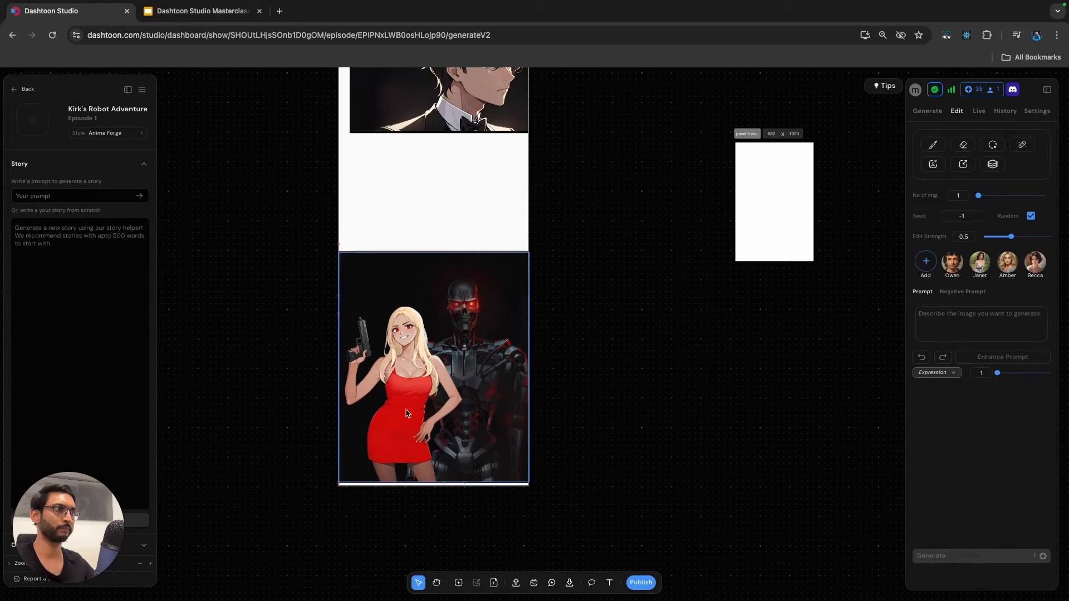
left_click(716, 435)
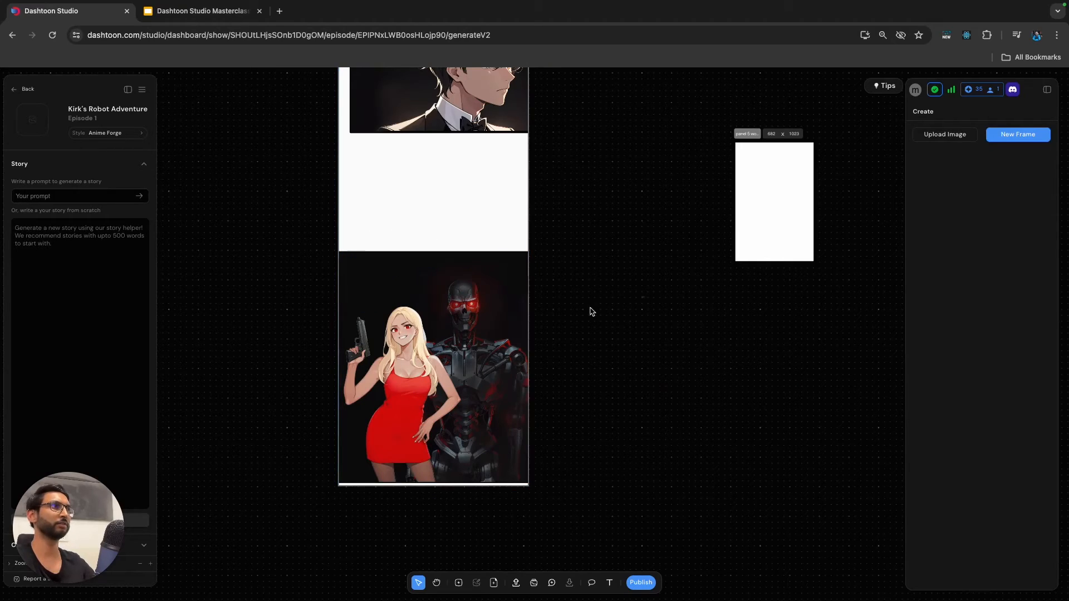
Select the Panel 5 frame and set its soft brush to width 100.
left_click(386, 357)
left_click(511, 265)
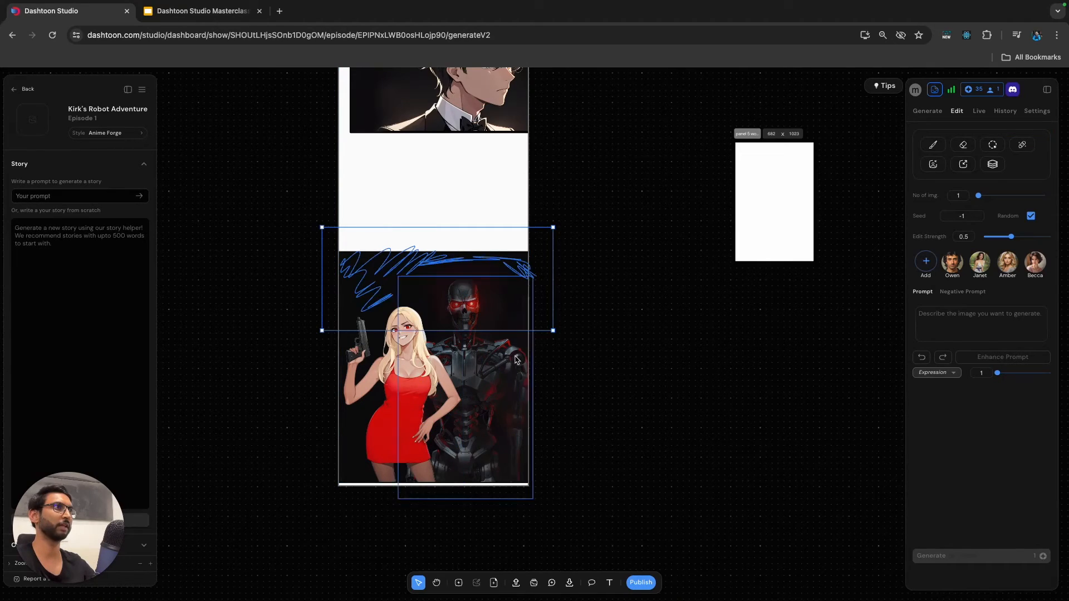
left_click(496, 400)
left_click(354, 484)
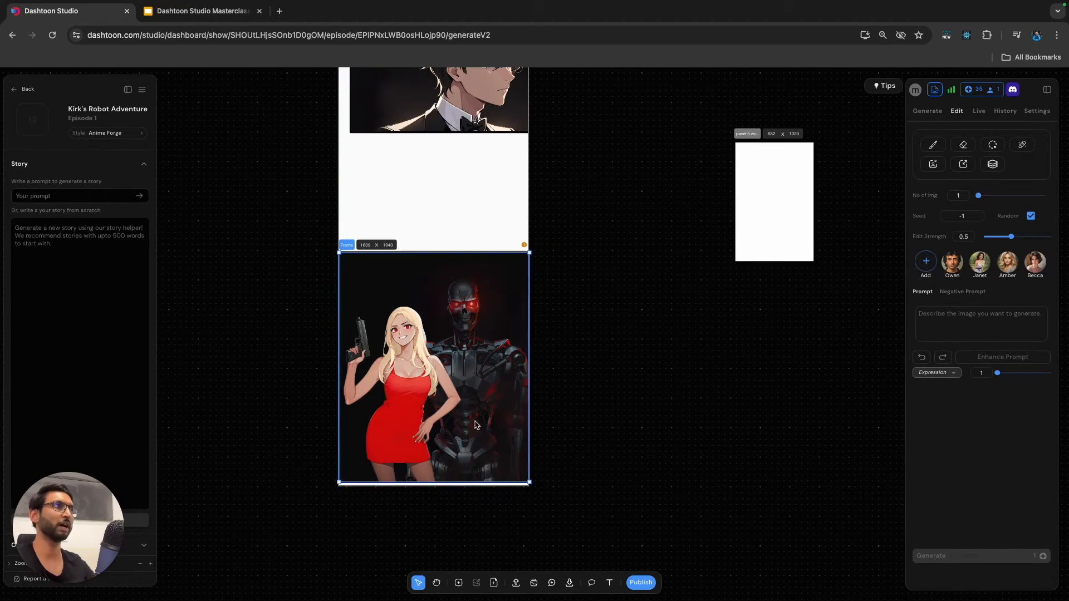
left_click(934, 145)
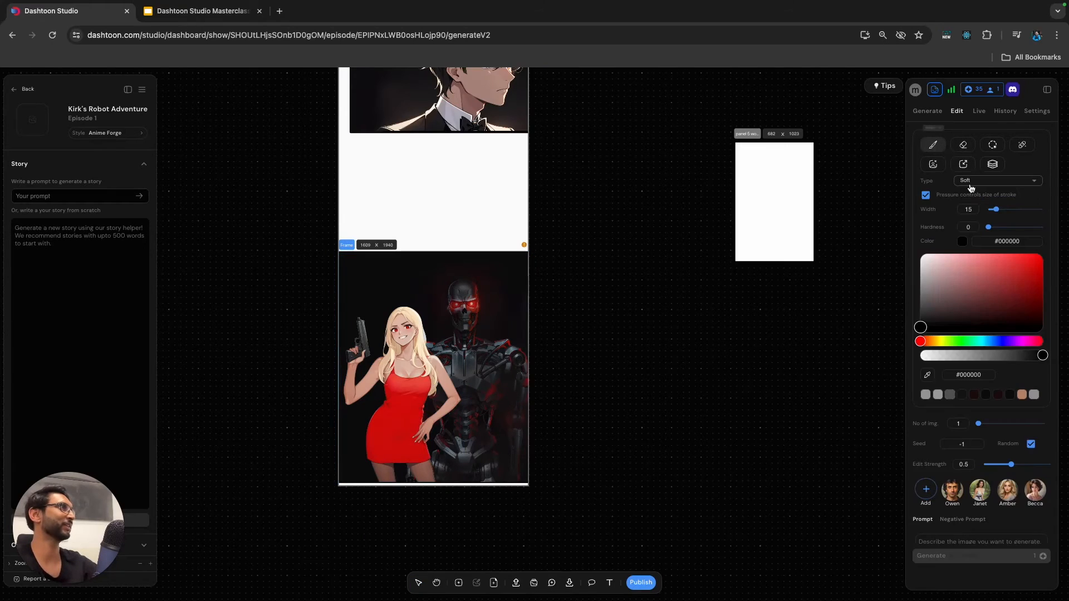
left_click(1041, 209)
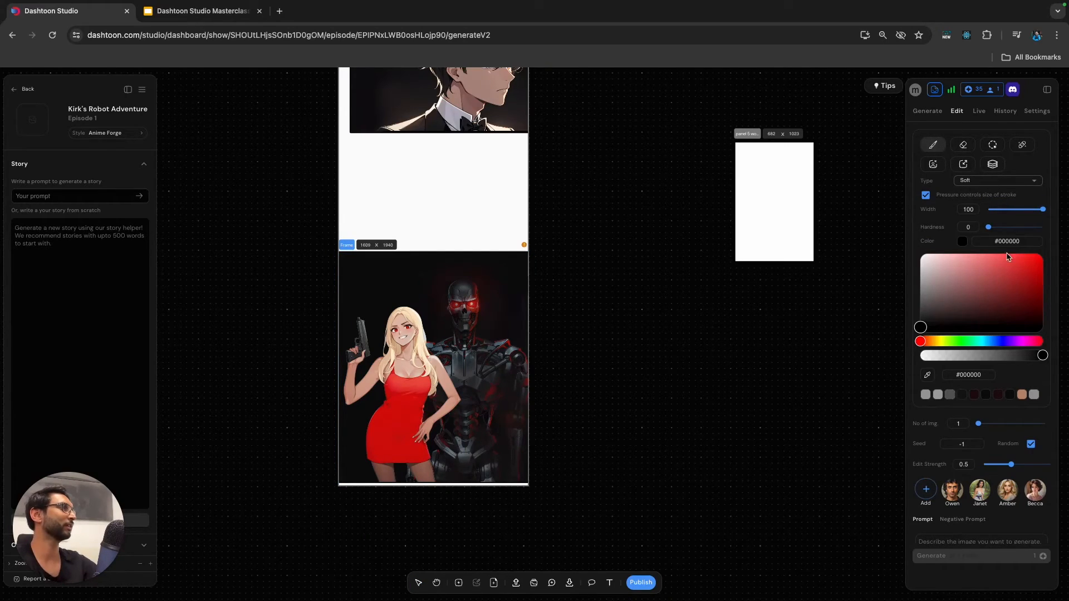
Try to darken the blonde woman with semi-transparent brush strokes in #10101066, and undo those strokes.
left_click(974, 361)
left_click_drag(974, 352, 971, 356)
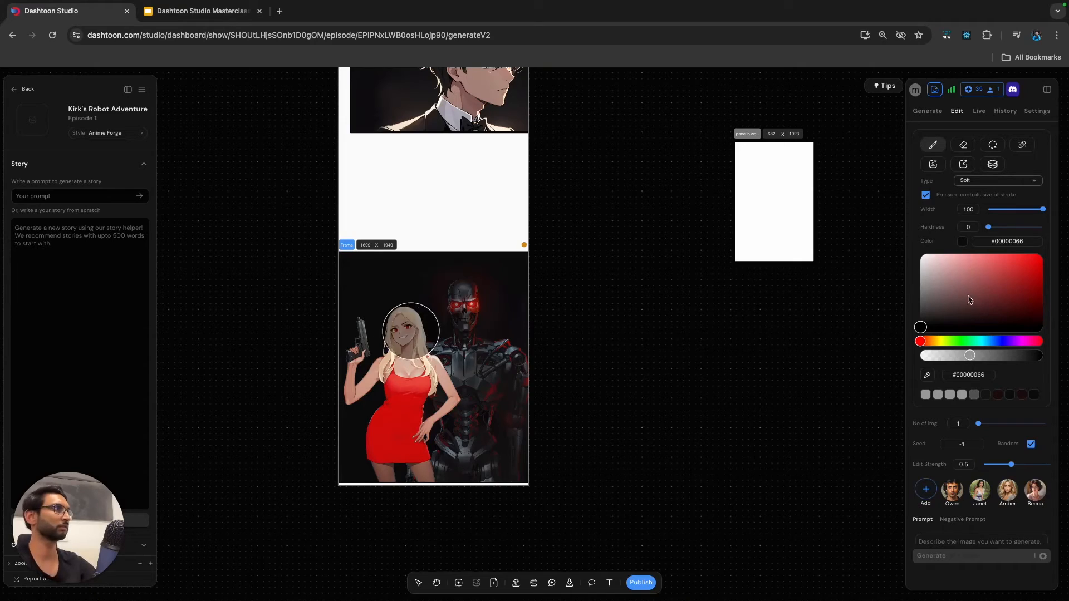
left_click_drag(922, 328, 921, 323)
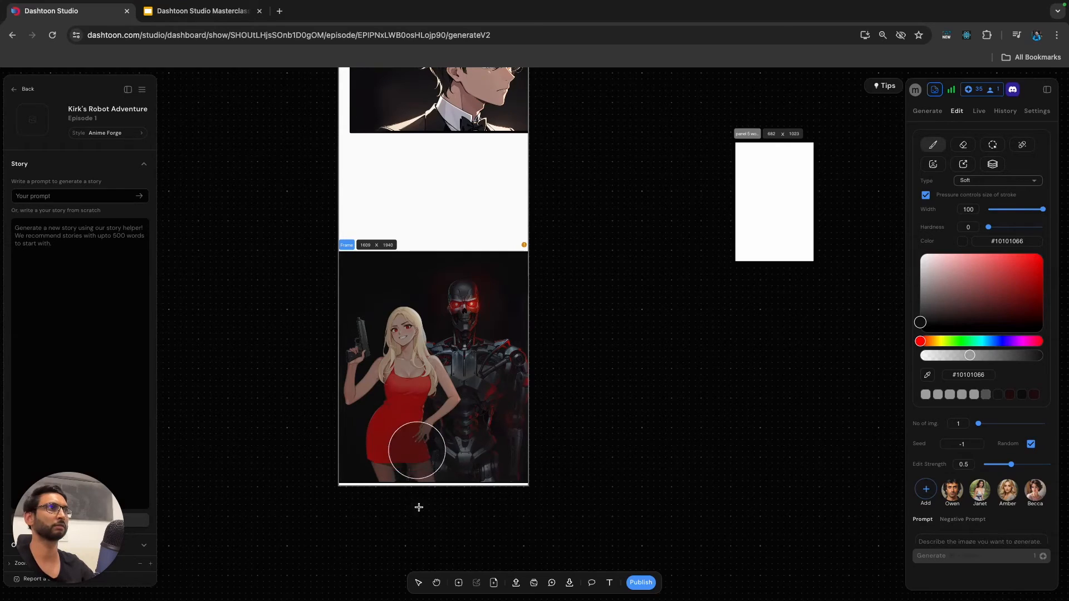
scroll(427, 525, "down", 3)
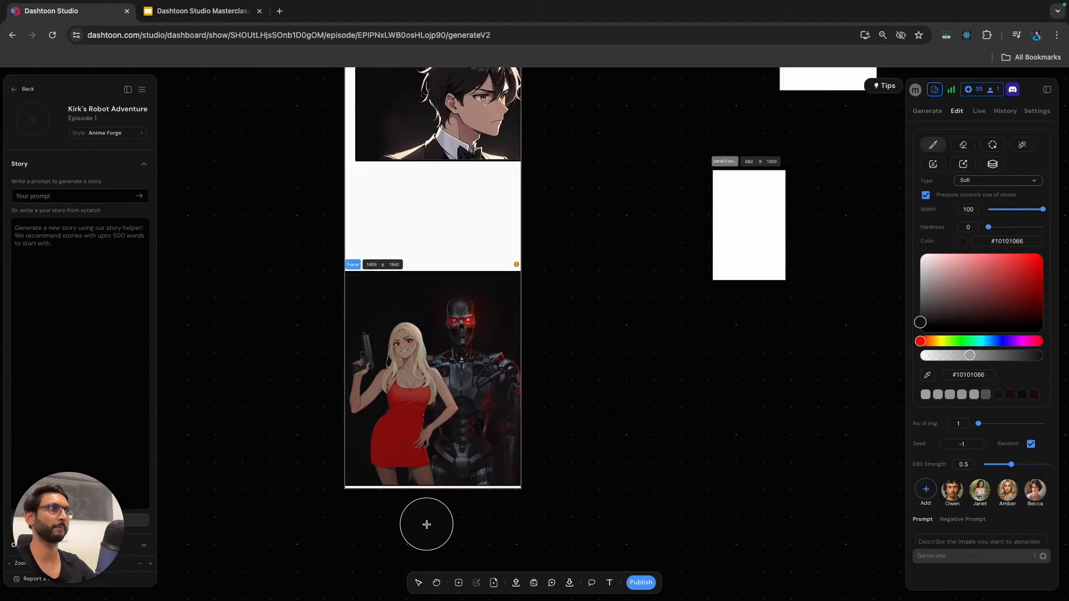
key("Escape")
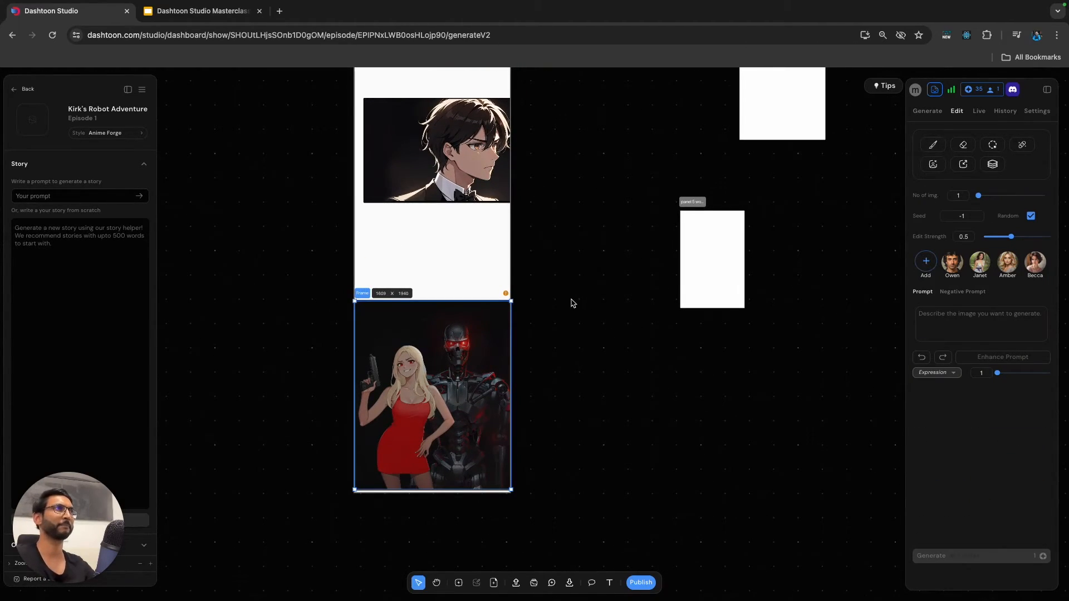
scroll(573, 306, "up", 10)
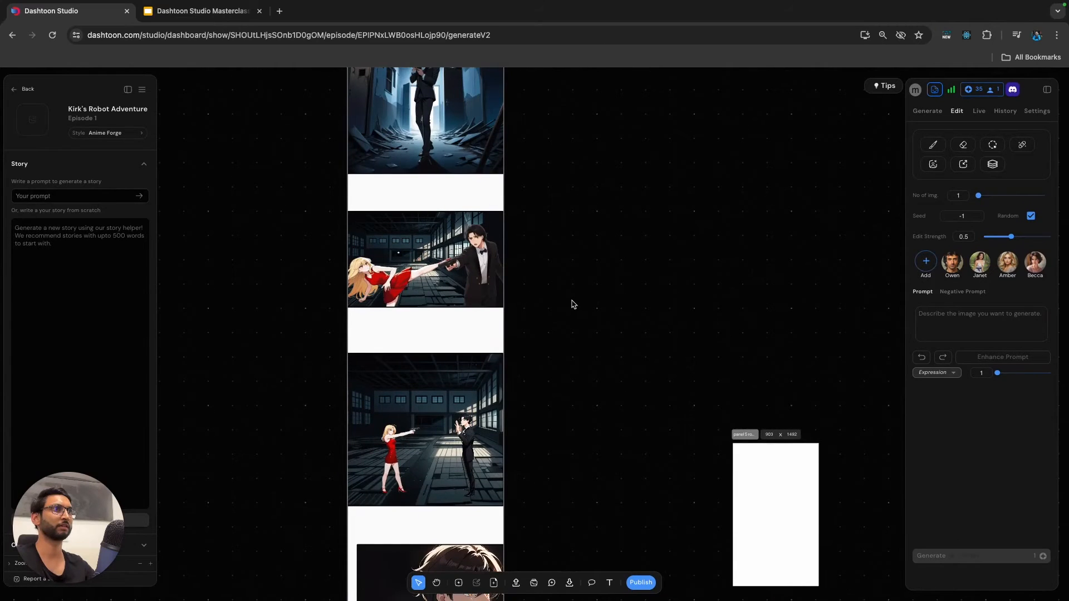
scroll(573, 305, "down", 7)
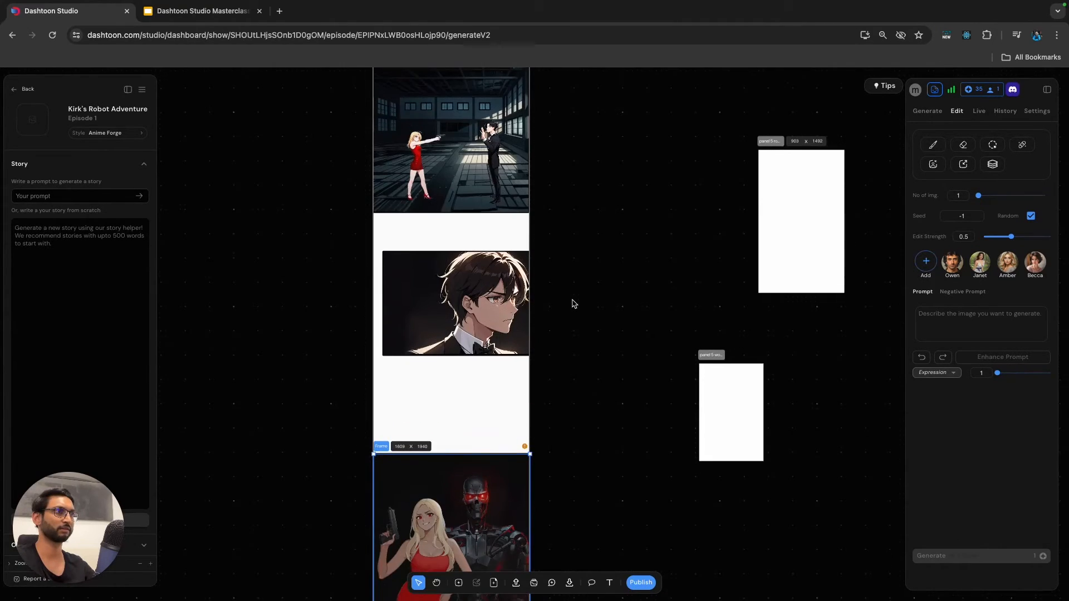
scroll(574, 304, "down", 2)
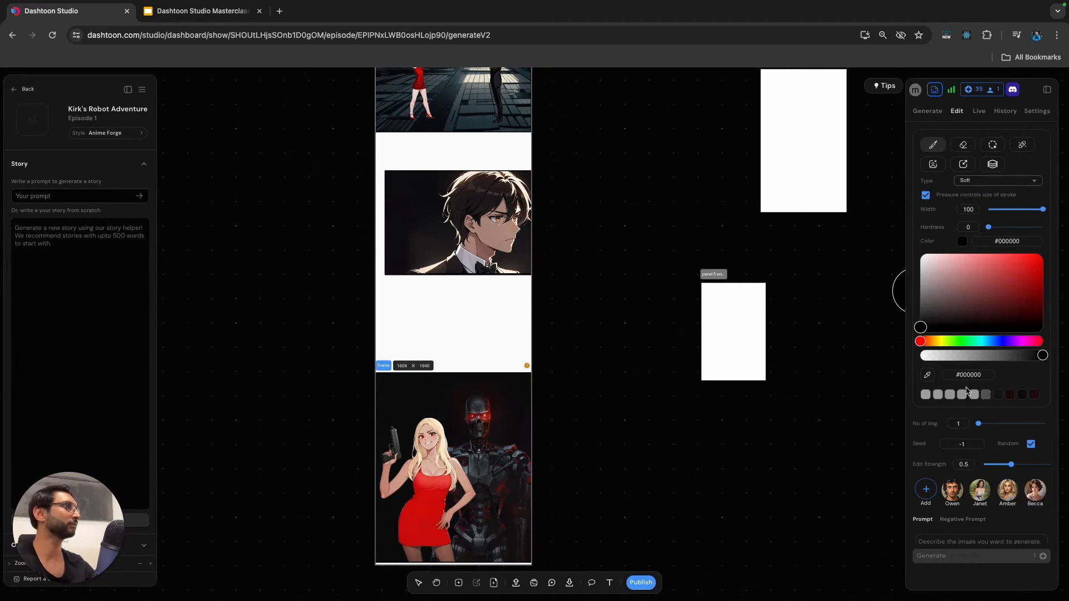
Lower the brush colour's opacity to #00000029 and shade over the blonde woman.
left_click(955, 356)
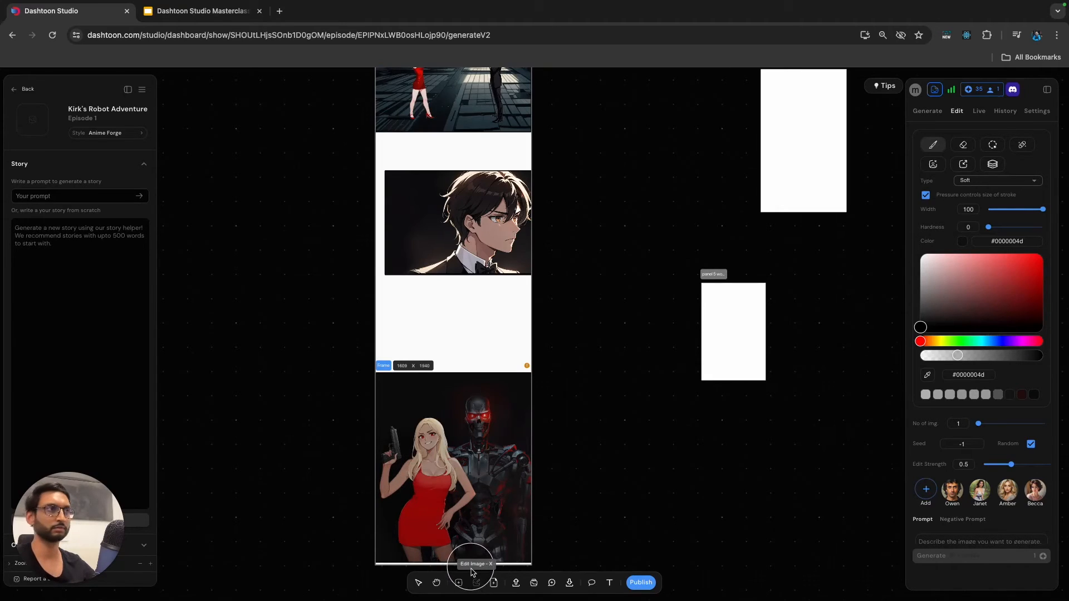
left_click(947, 356)
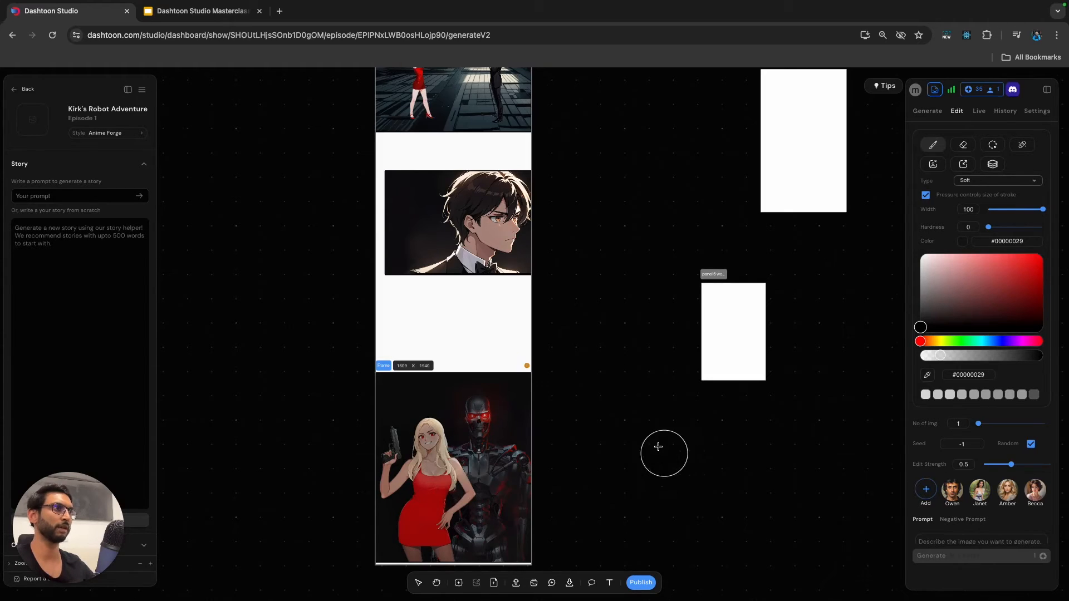
scroll(659, 446, "down", 3)
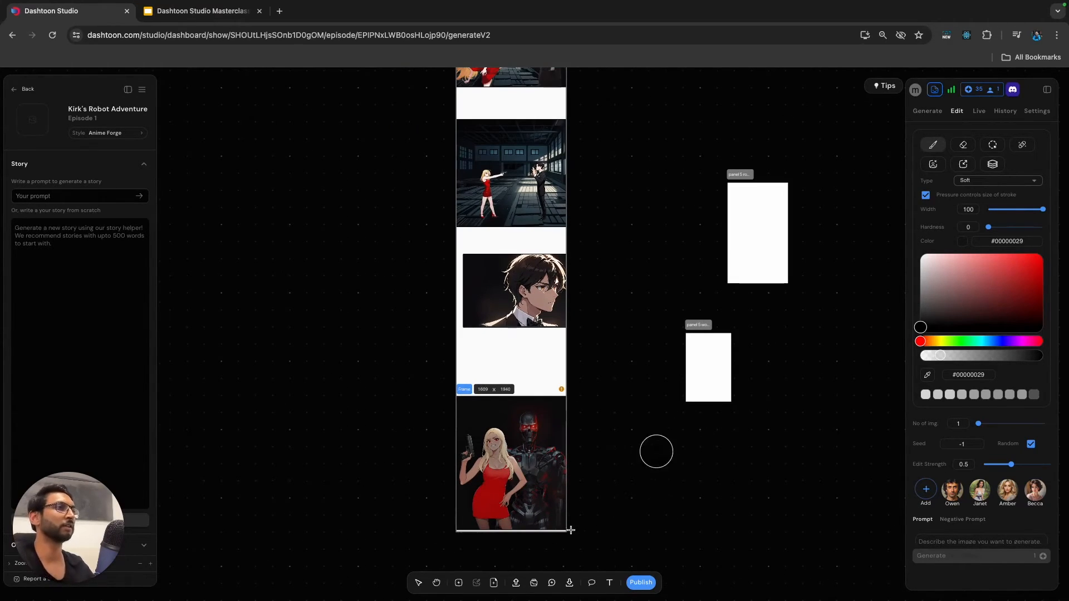
left_click(418, 582)
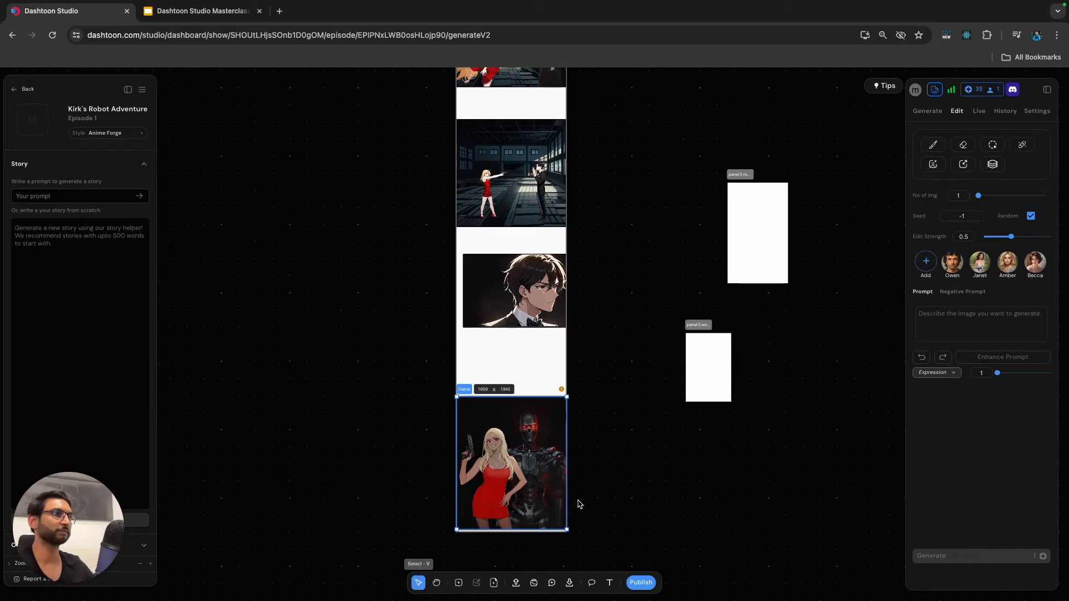
Switch to the Google Slides deck, open the Panel 6 slide and select its full prompt text for copying.
left_click(204, 13)
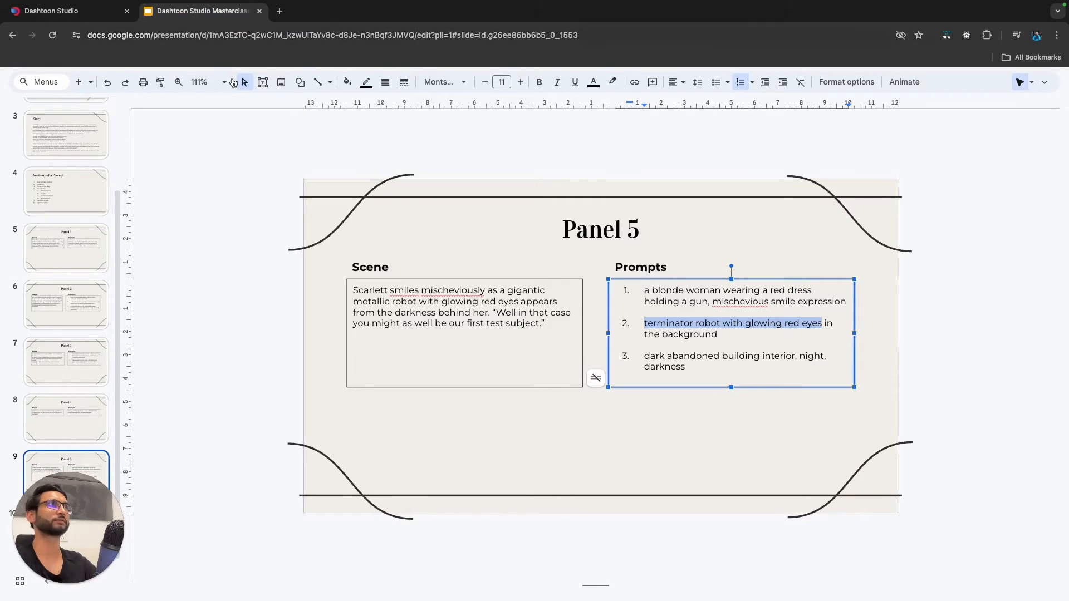
left_click(66, 532)
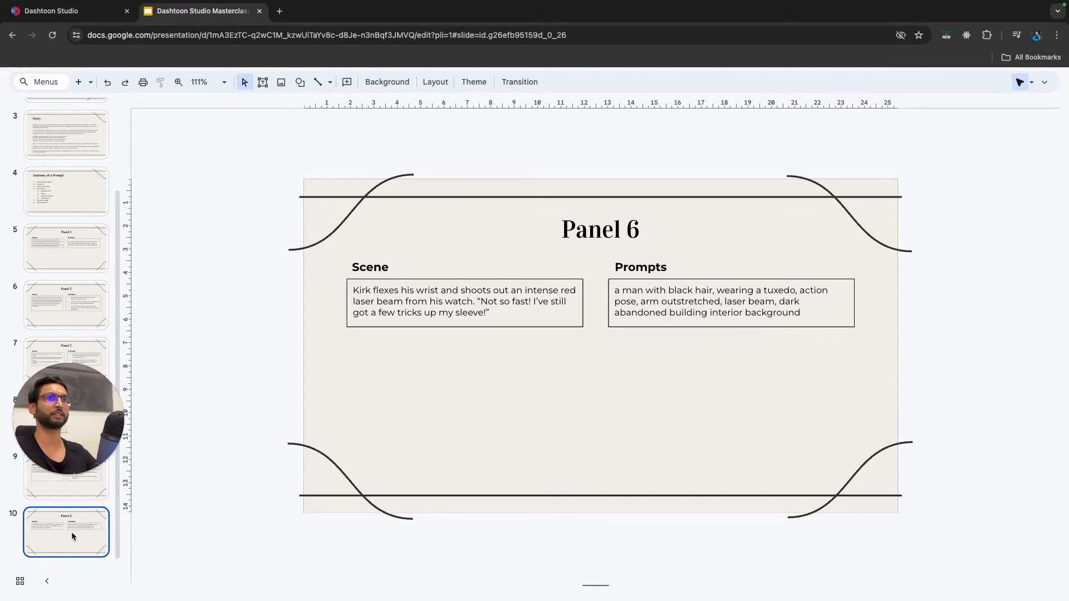
left_click(724, 310)
left_click_drag(800, 310, 614, 290)
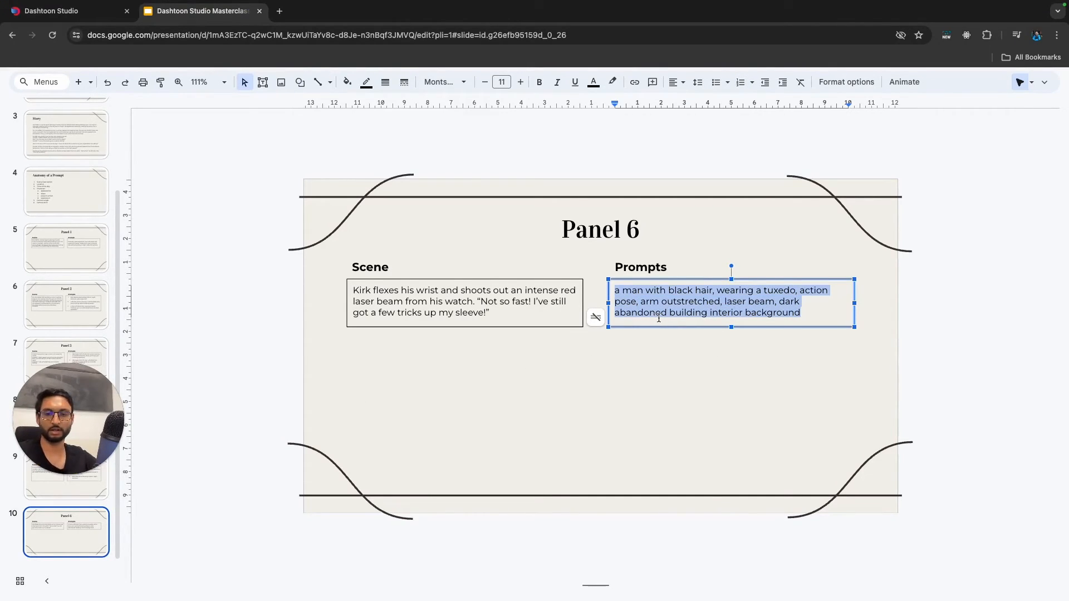
Return to Dashtoon Studio and extend the comic page downward to make blank space below Panel 5.
left_click(96, 18)
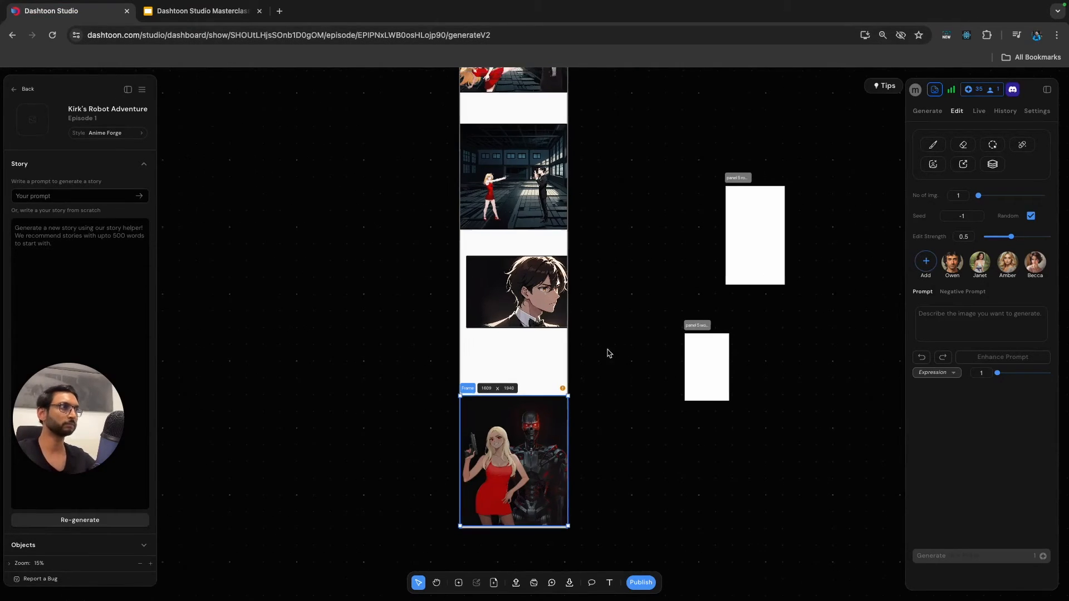
scroll(612, 348, "down", 3)
left_click(546, 279)
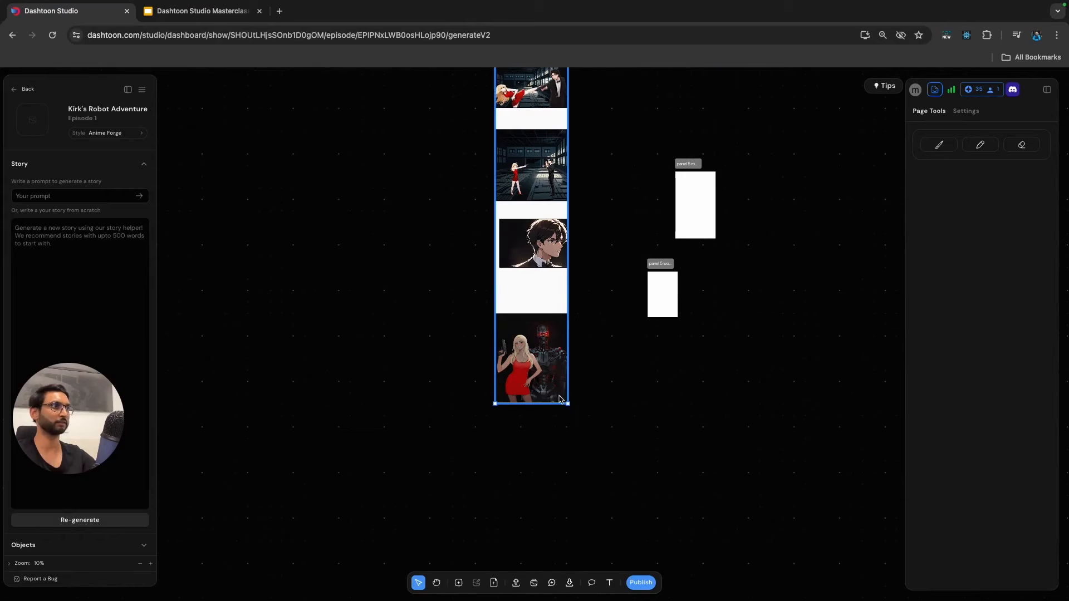
left_click_drag(556, 405, 552, 569)
scroll(611, 432, "down", 3)
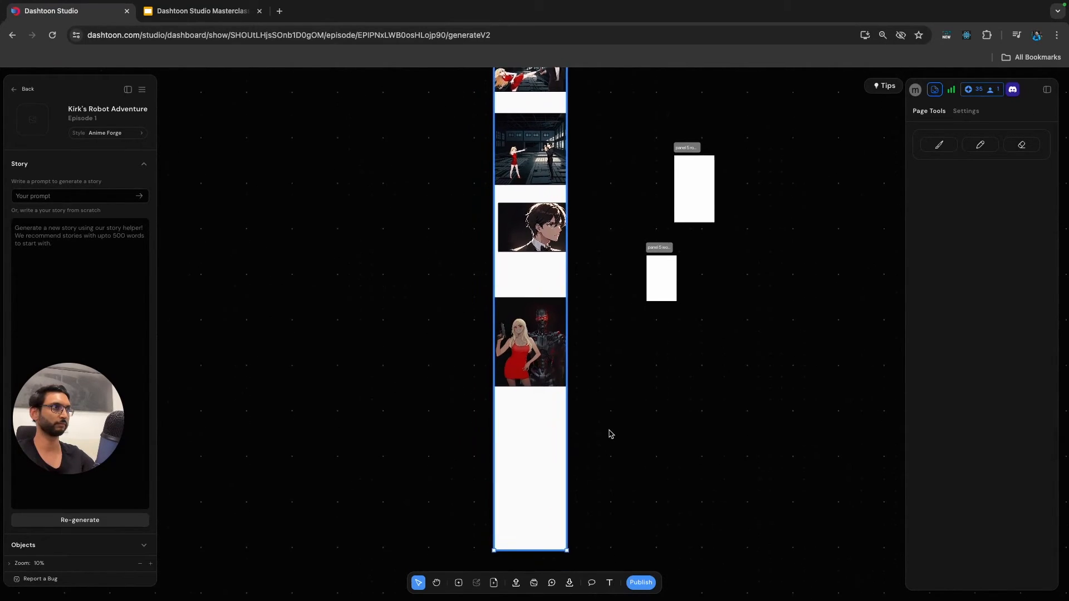
Draw a new full-width frame of about 1590 × 1080 in the blank page area below Panel 5.
left_click(601, 440)
left_click(458, 583)
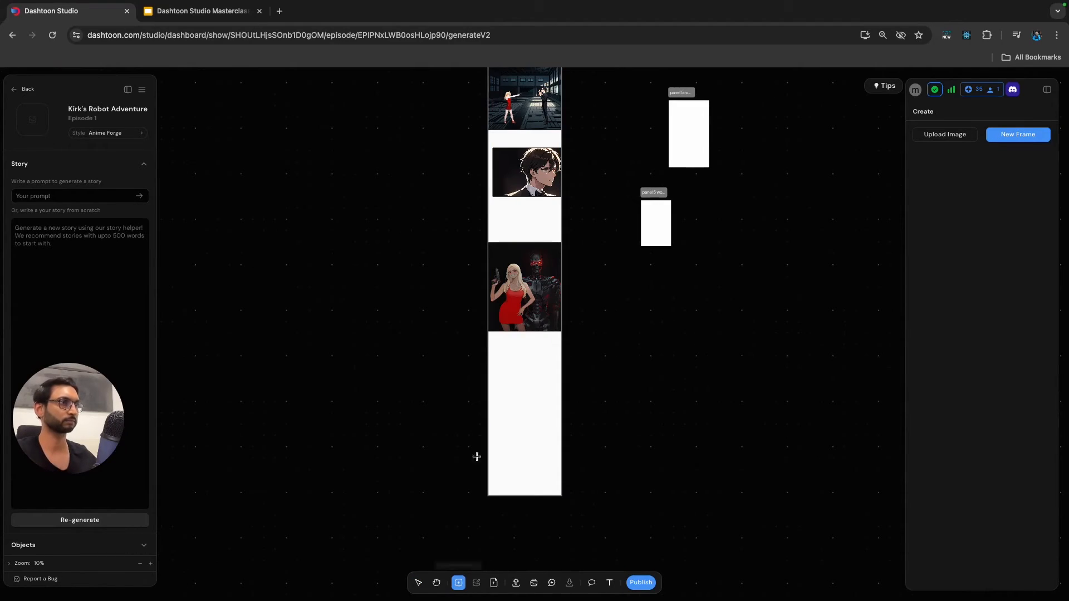
left_click_drag(488, 370, 559, 420)
scroll(525, 422, "up", 5)
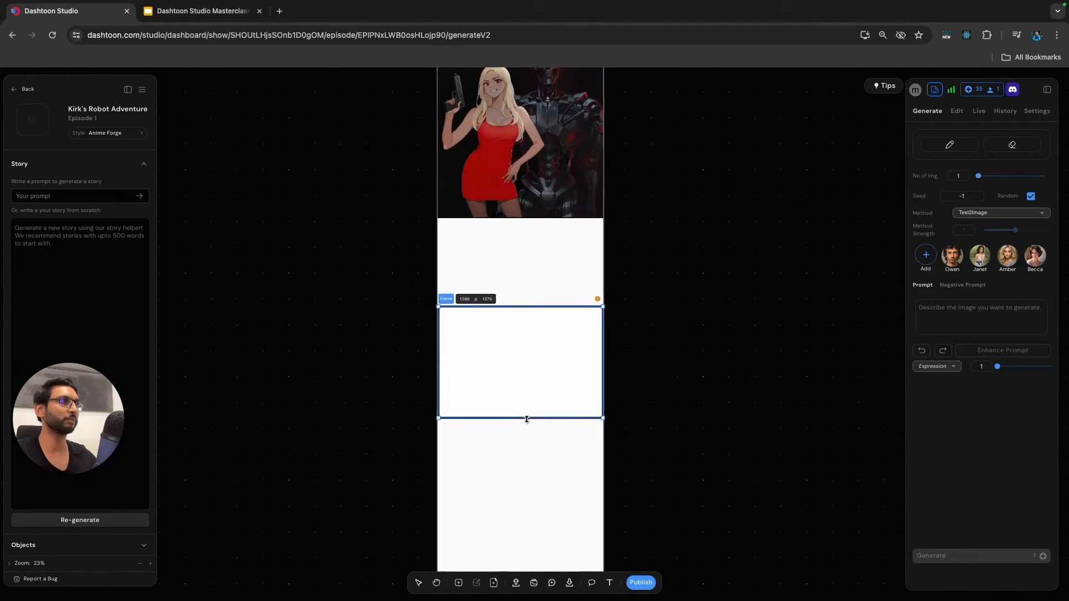
scroll(527, 420, "up", 3)
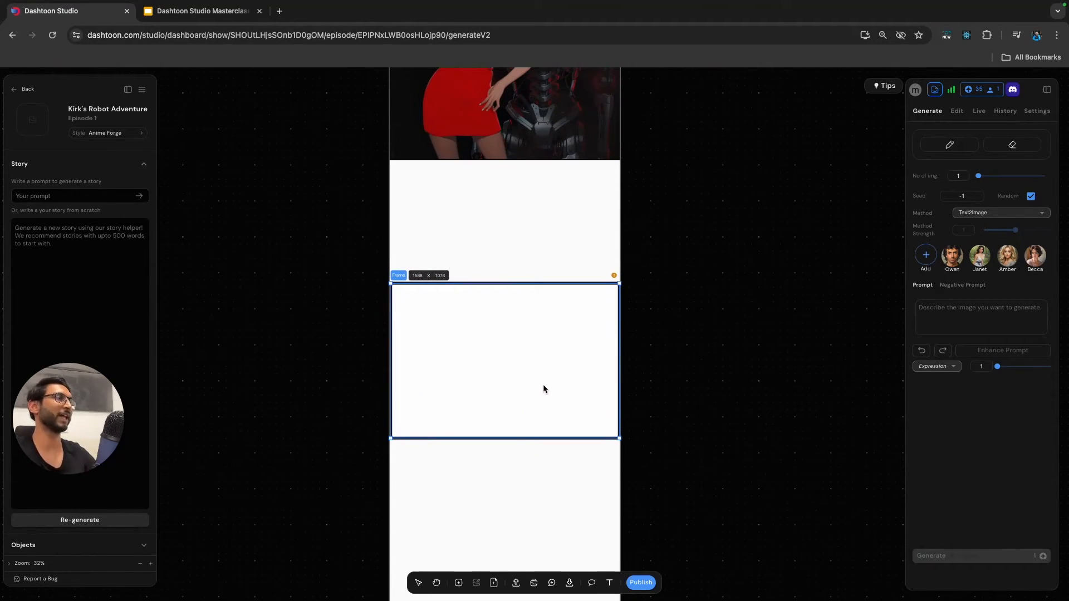
left_click(700, 362)
scroll(698, 364, "down", 5)
scroll(699, 364, "up", 5)
scroll(696, 366, "right", 2)
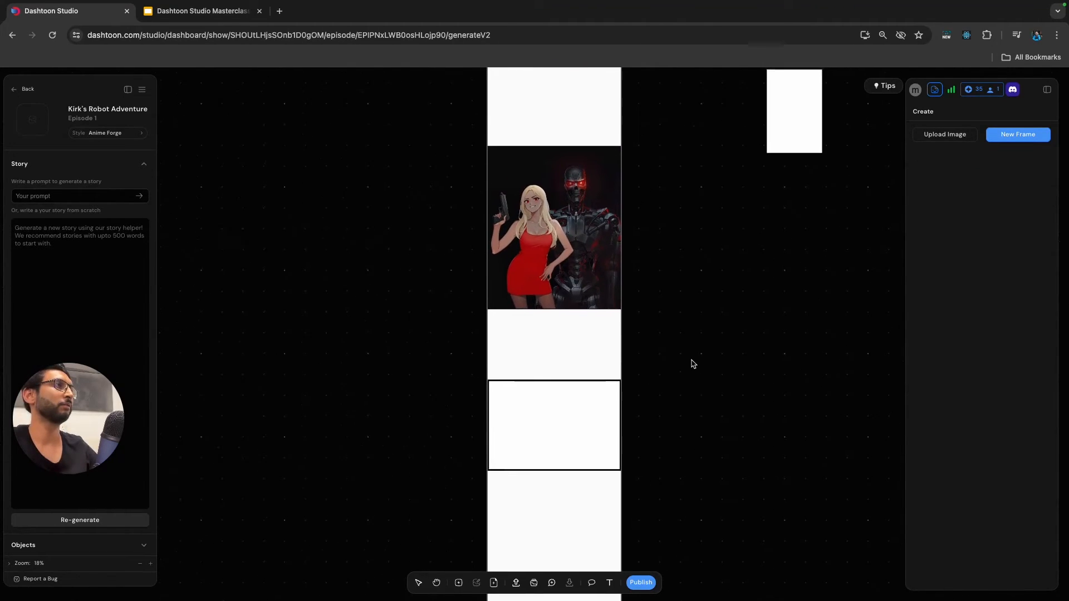
scroll(683, 379, "up", 5)
scroll(683, 379, "right", 1)
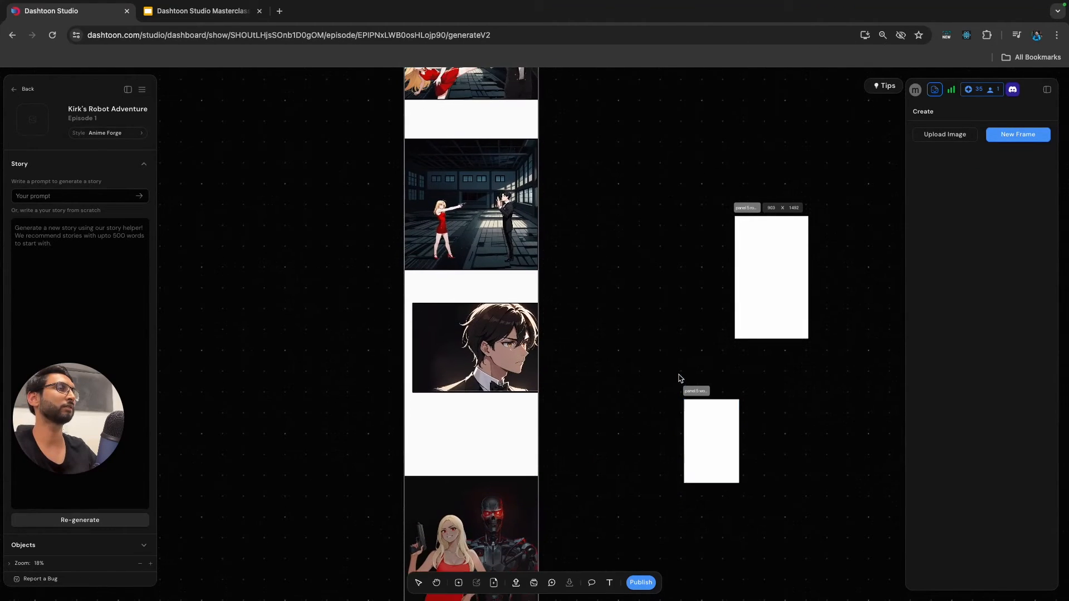
Copy the empty dark building background from the gun standoff panel and place the copy beside the page.
left_click(480, 175)
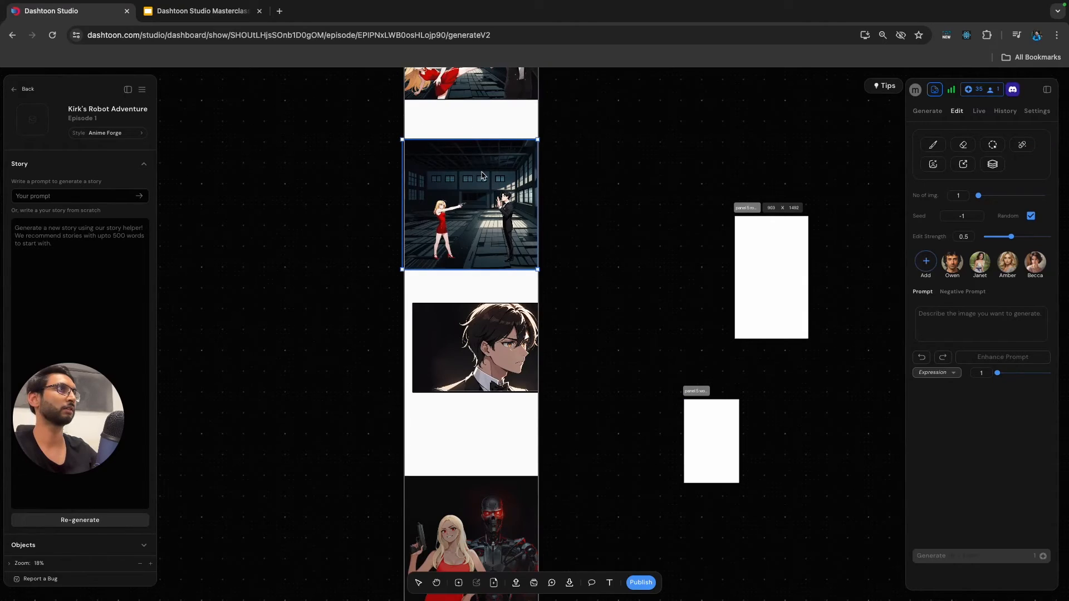
key("Delete")
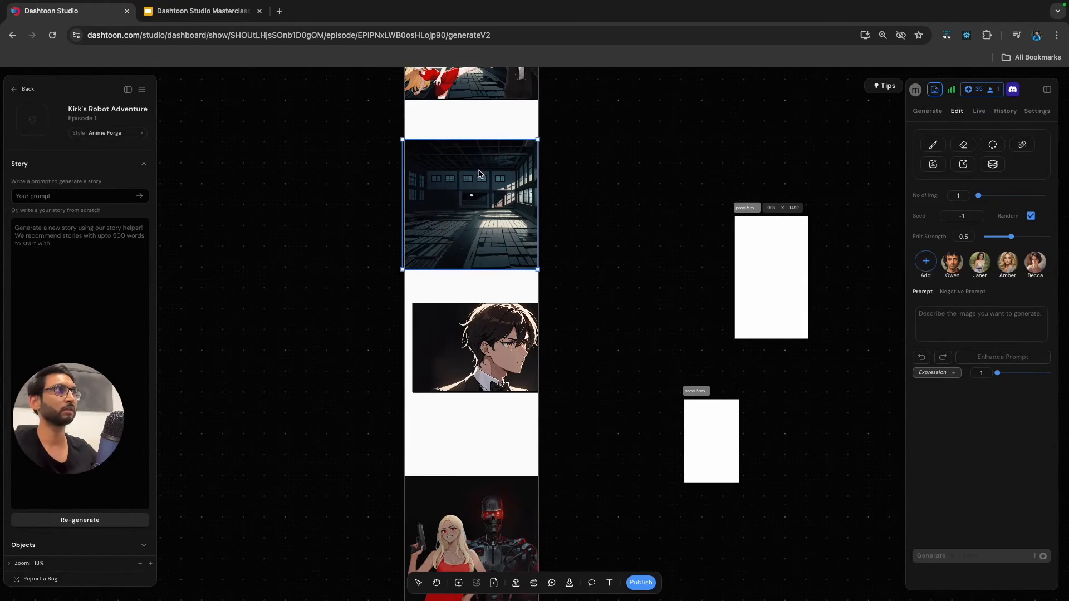
key("super+z")
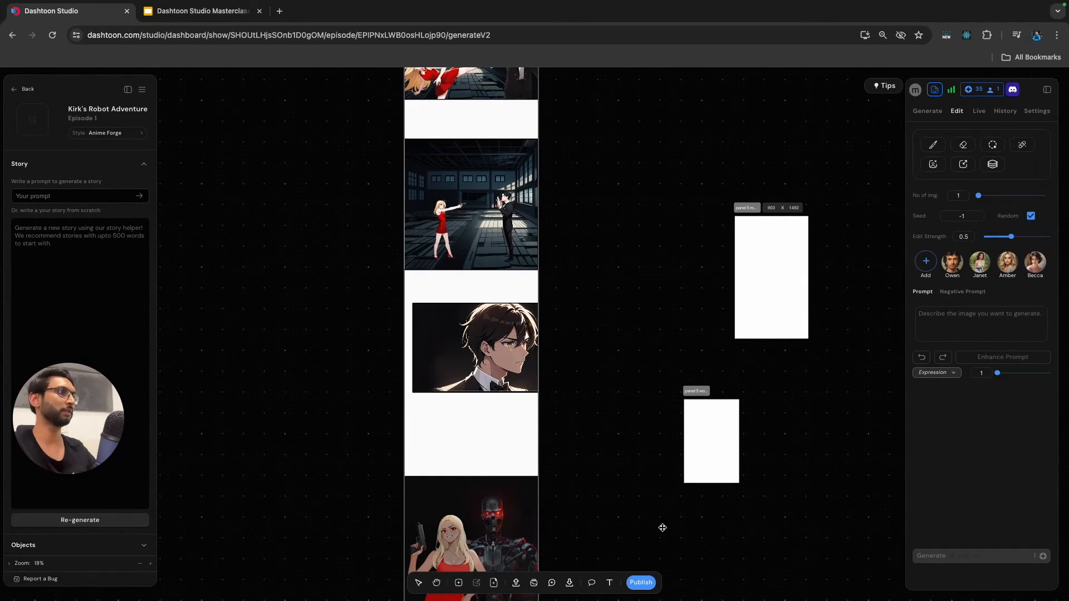
left_click_drag(657, 505, 633, 504)
Move the copied building background into the empty Panel 6 frame and align it to cover the frame's full width.
scroll(633, 505, "down", 5)
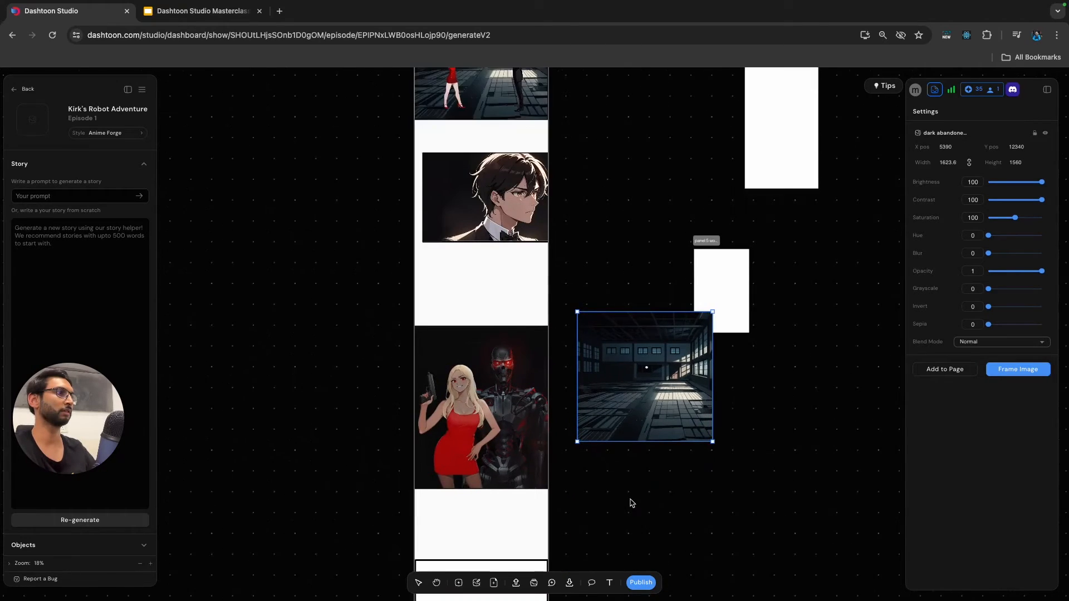
scroll(629, 504, "down", 2)
left_click(636, 502)
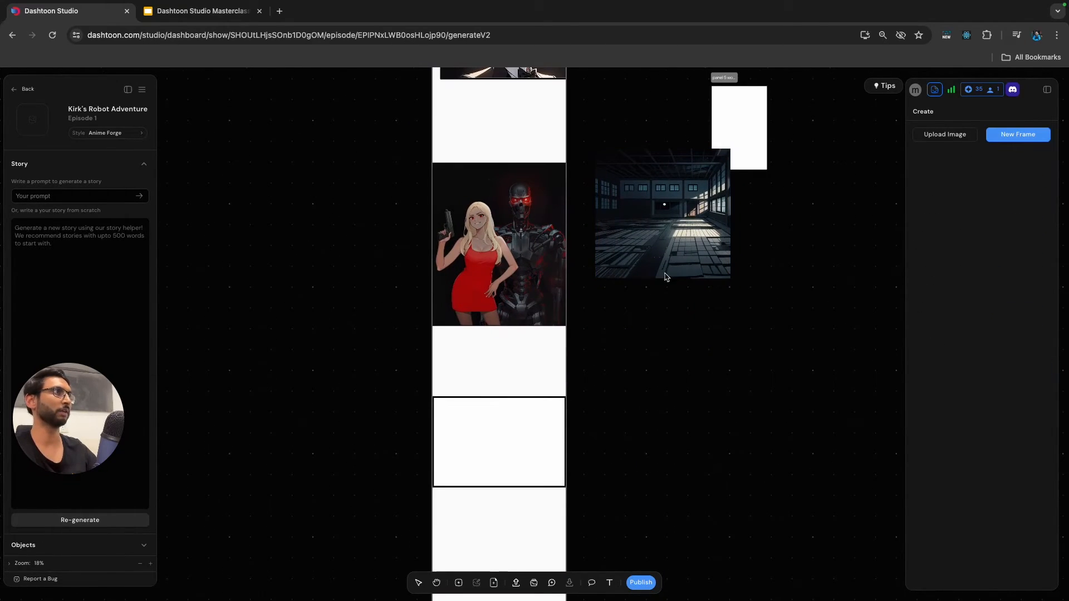
left_click_drag(604, 273, 502, 457)
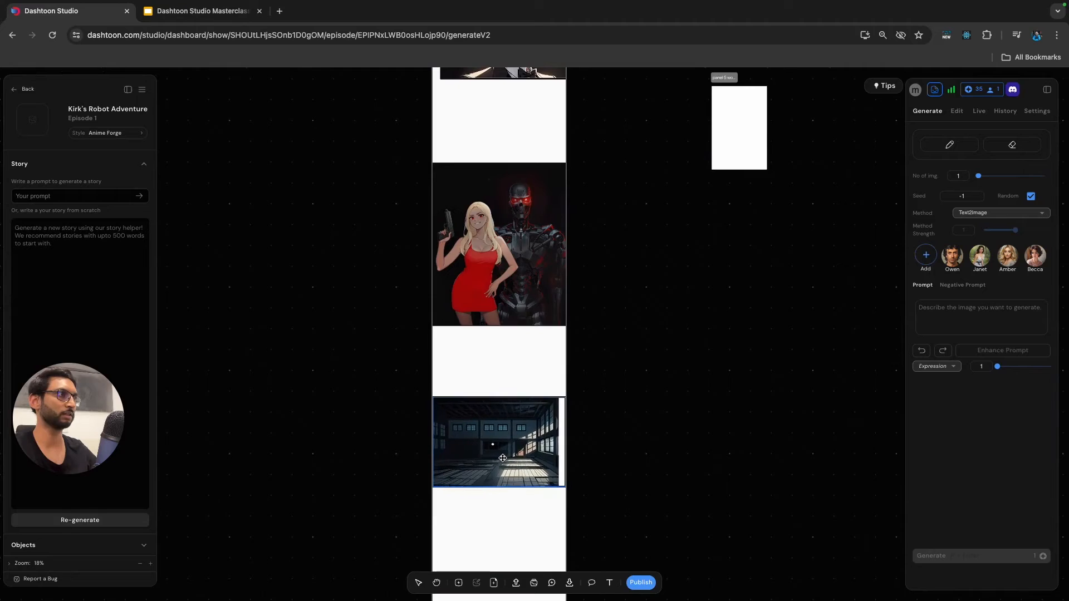
left_click(512, 491)
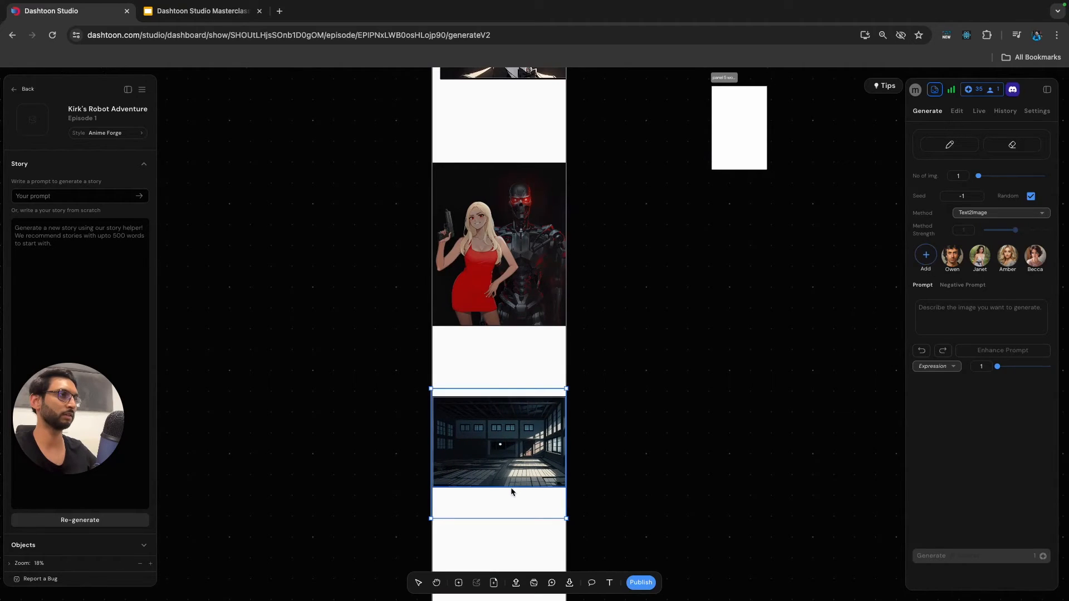
left_click(634, 447)
Compare selecting the Panel 6 frame by its edge with selecting the background image inside it.
scroll(592, 446, "up", 5)
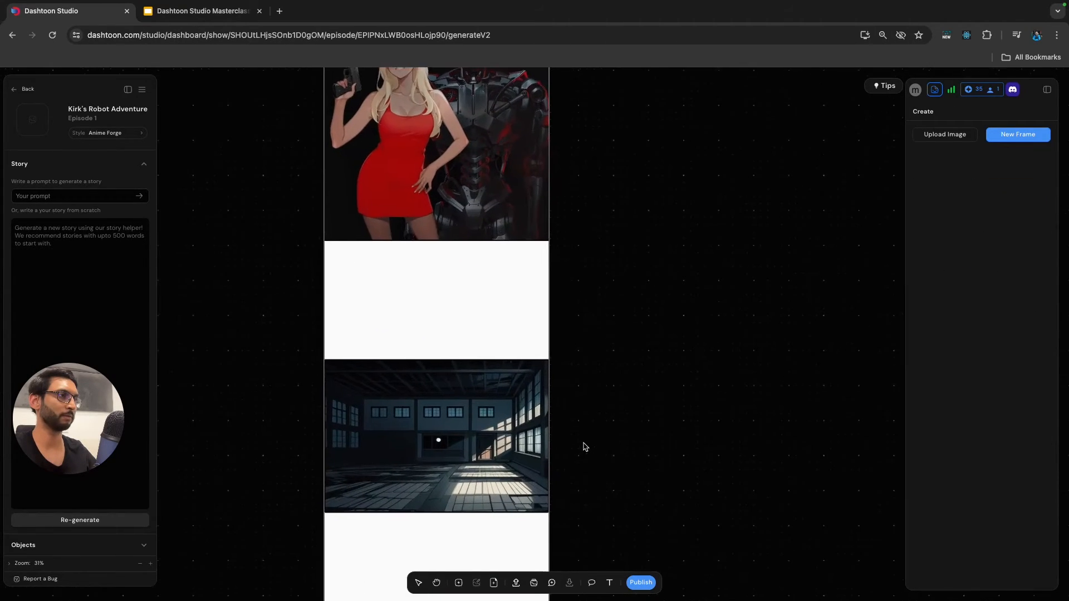
scroll(584, 447, "down", 1)
scroll(584, 447, "left", 1)
scroll(532, 423, "up", 4)
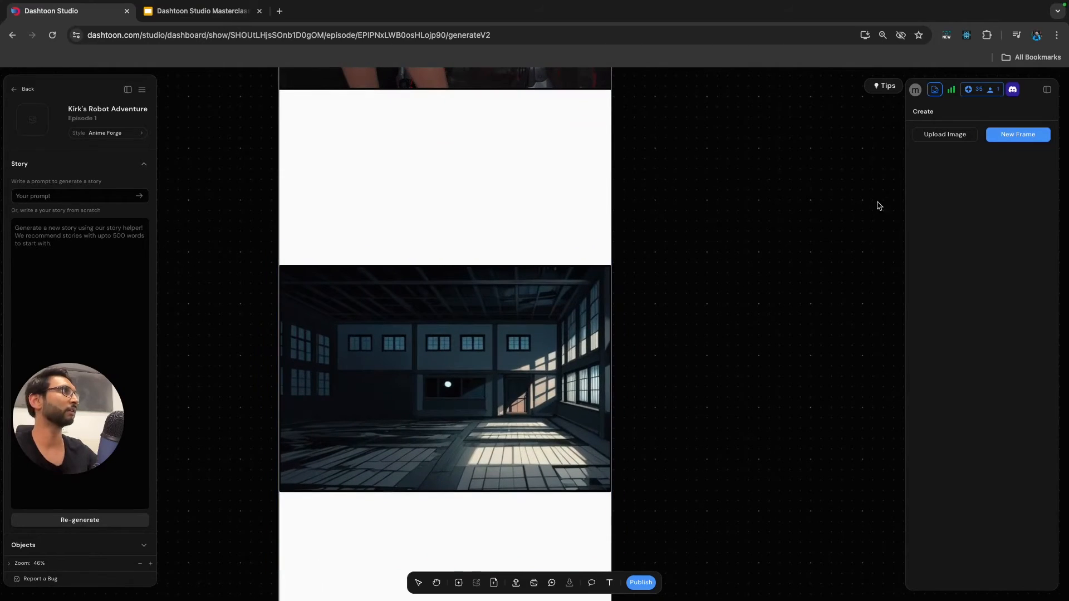
left_click(505, 324)
left_click(683, 268)
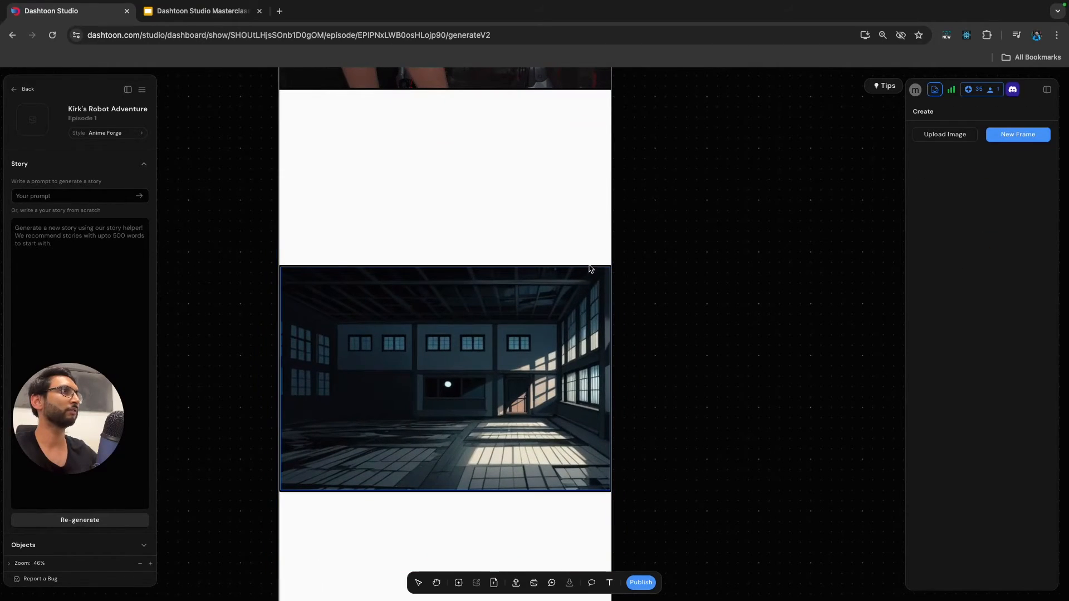
left_click(588, 268)
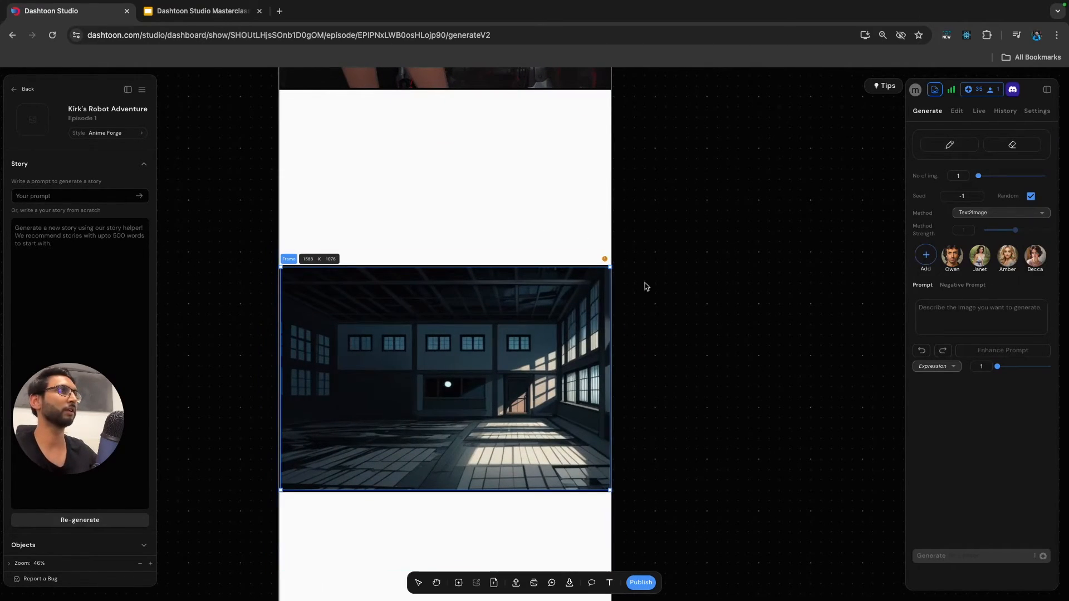
left_click(514, 332)
left_click(675, 288)
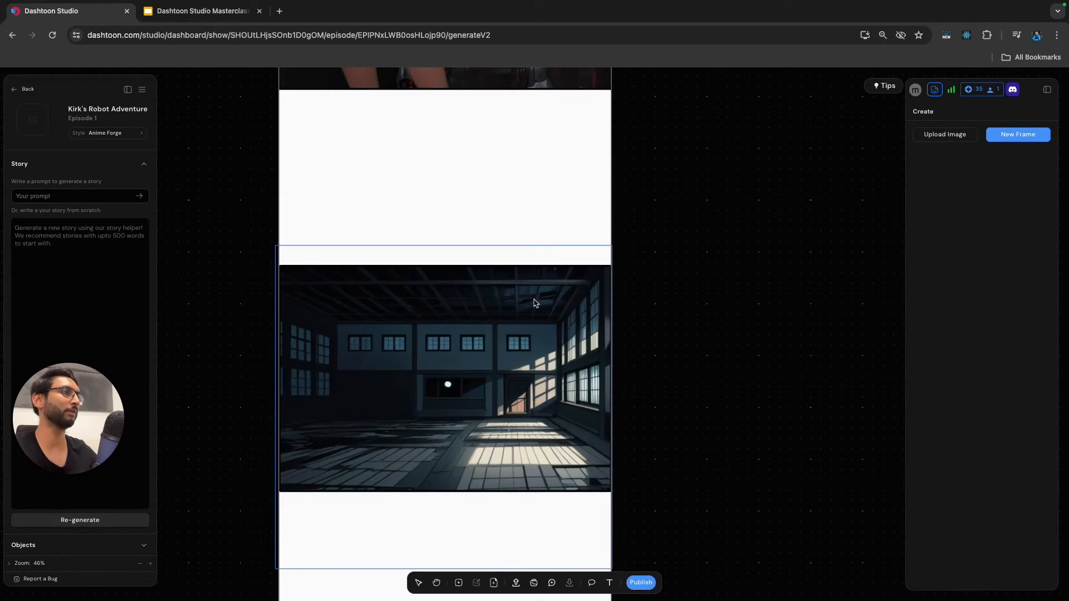
left_click(532, 313)
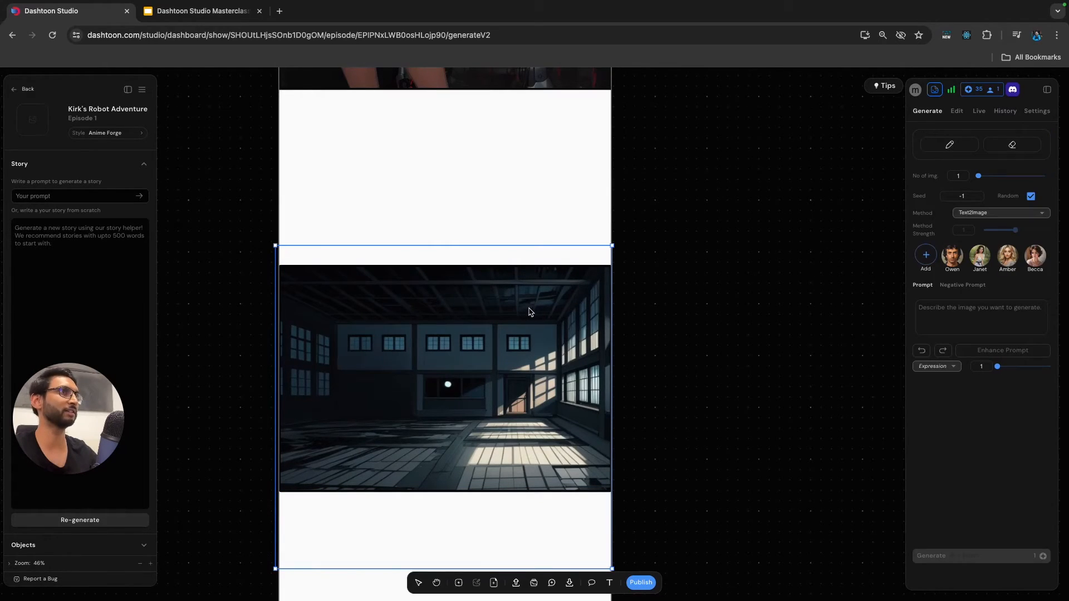
left_click(650, 274)
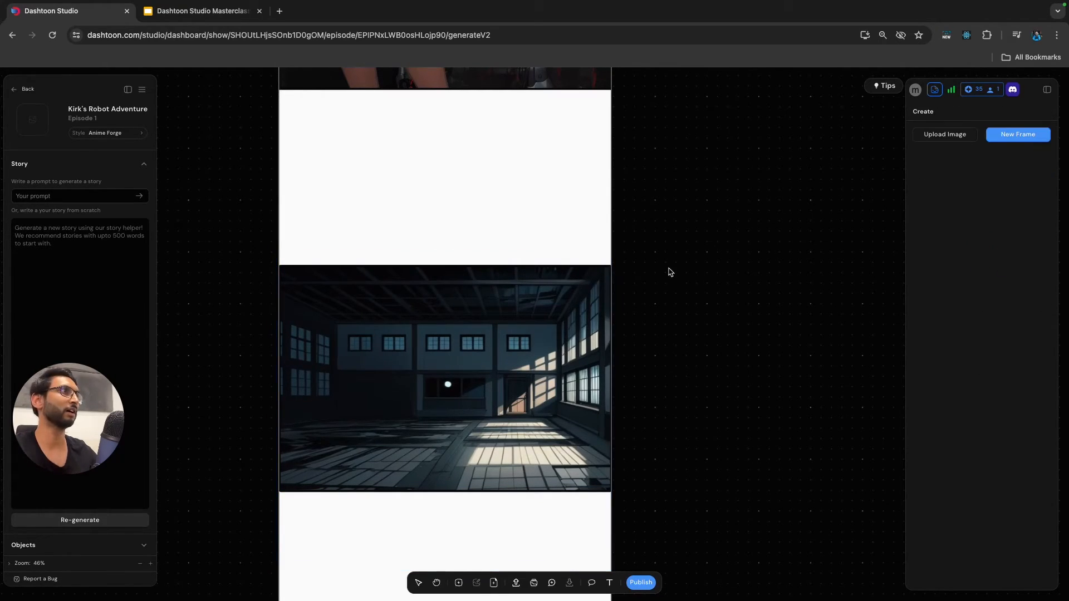
Open live generation for the Panel 6 frame, then revisit the Panel 6 prompt in the Google Slides deck.
left_click(596, 271)
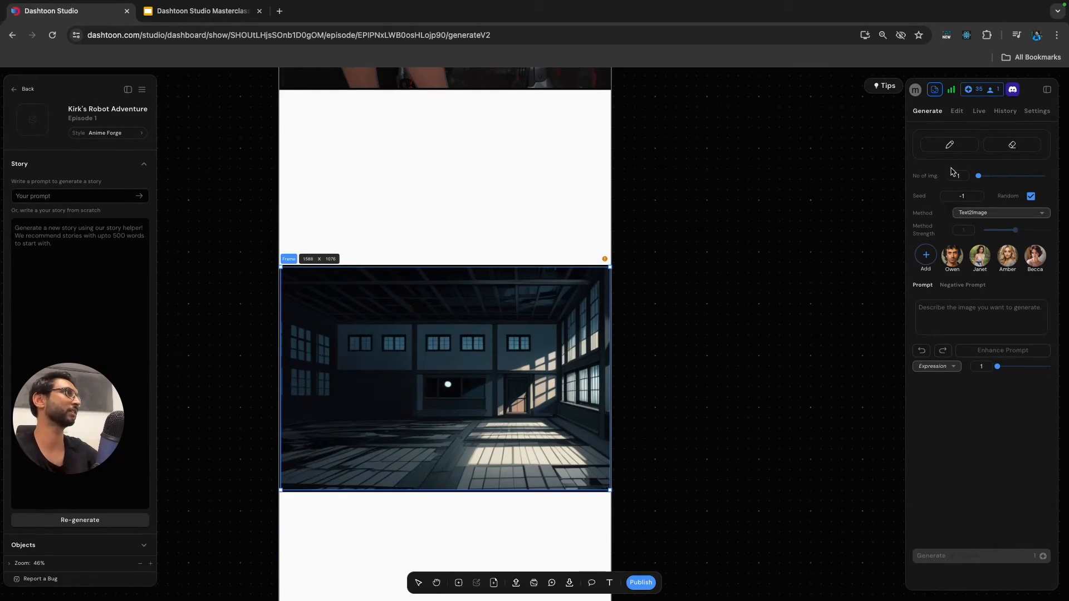
left_click(980, 113)
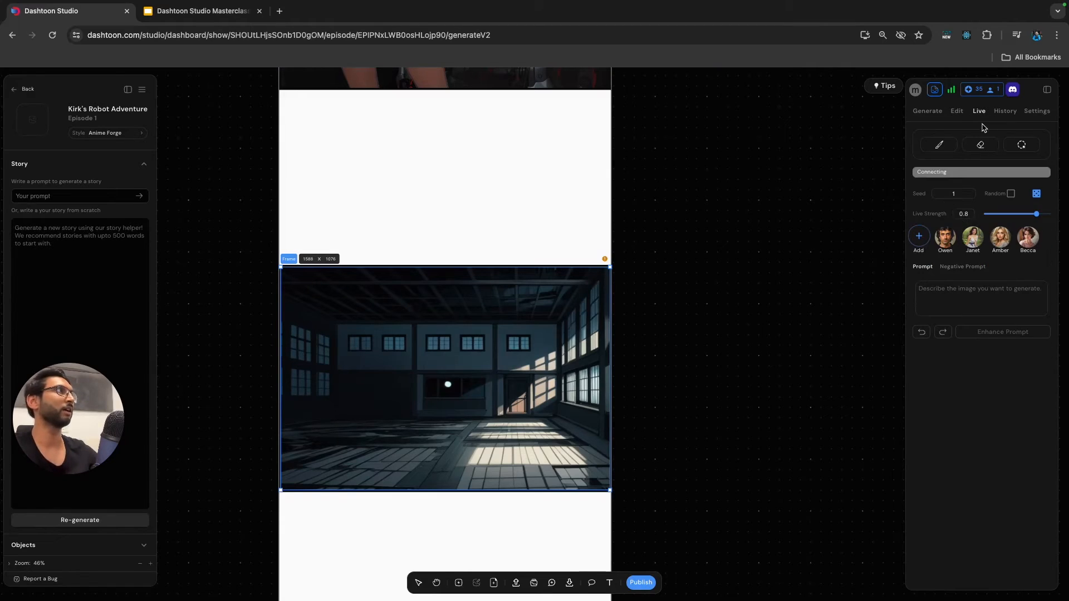
left_click(958, 295)
left_click(729, 211)
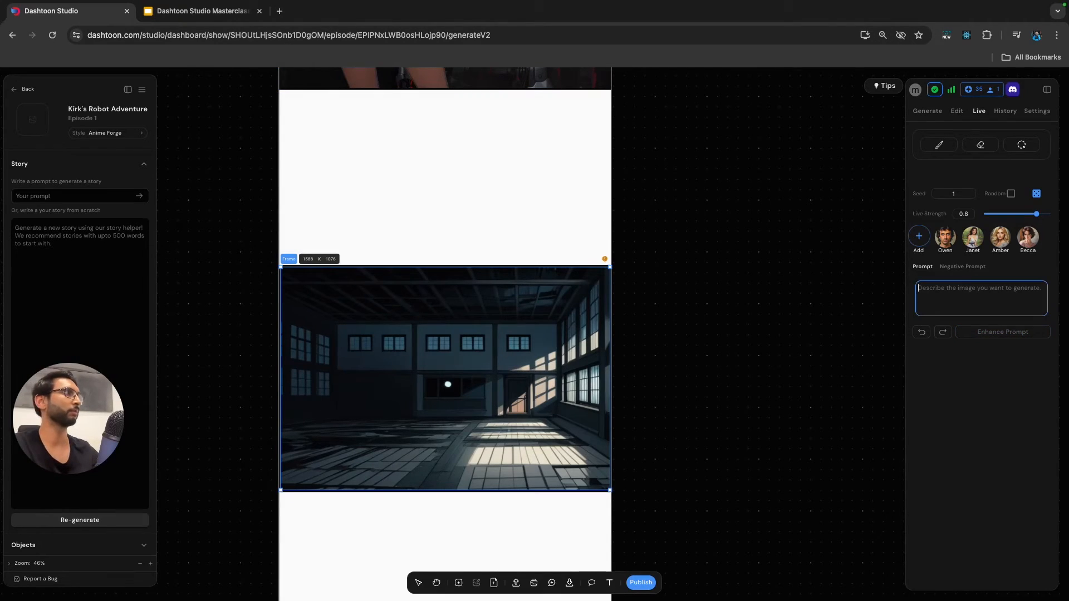
left_click(192, 12)
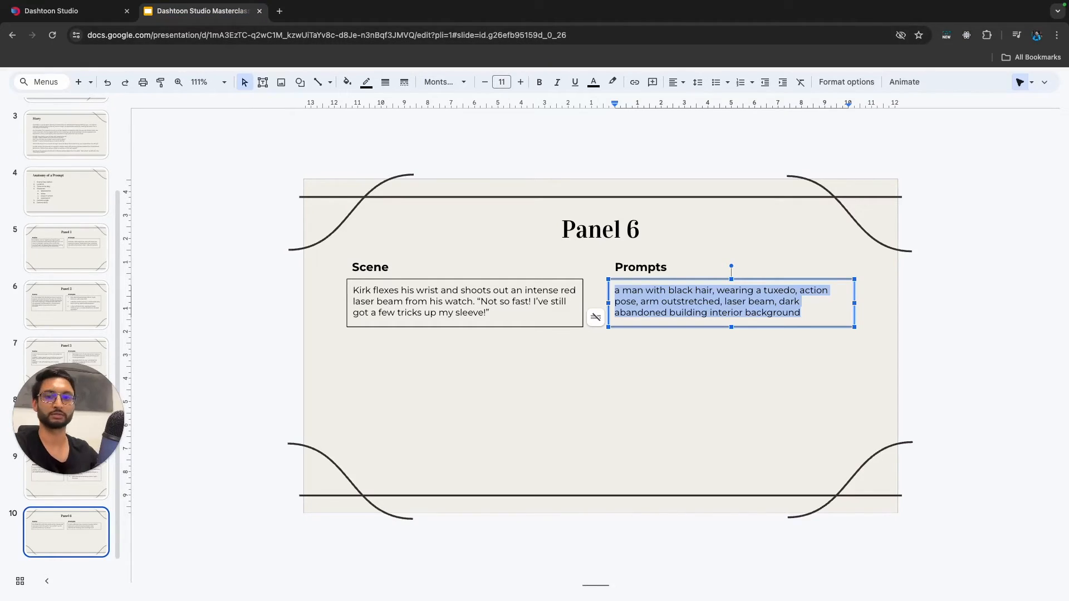
key("ctrl+Tab")
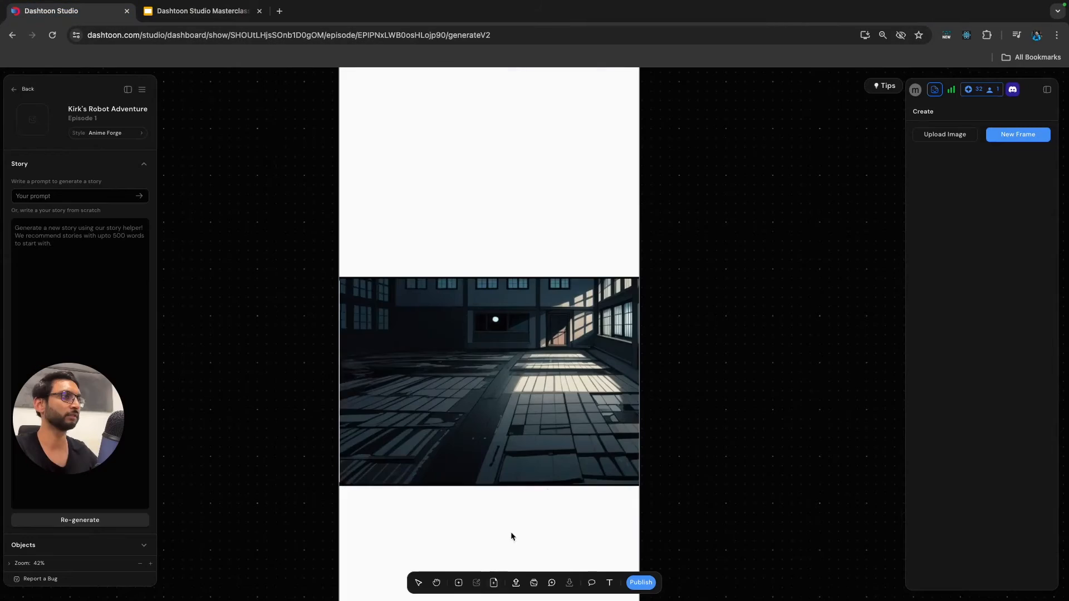
Select the Panel 6 frame in Dashtoon Studio and set up the hard live brush in dark grey #1a1a1a.
left_click(513, 368)
left_click(618, 279)
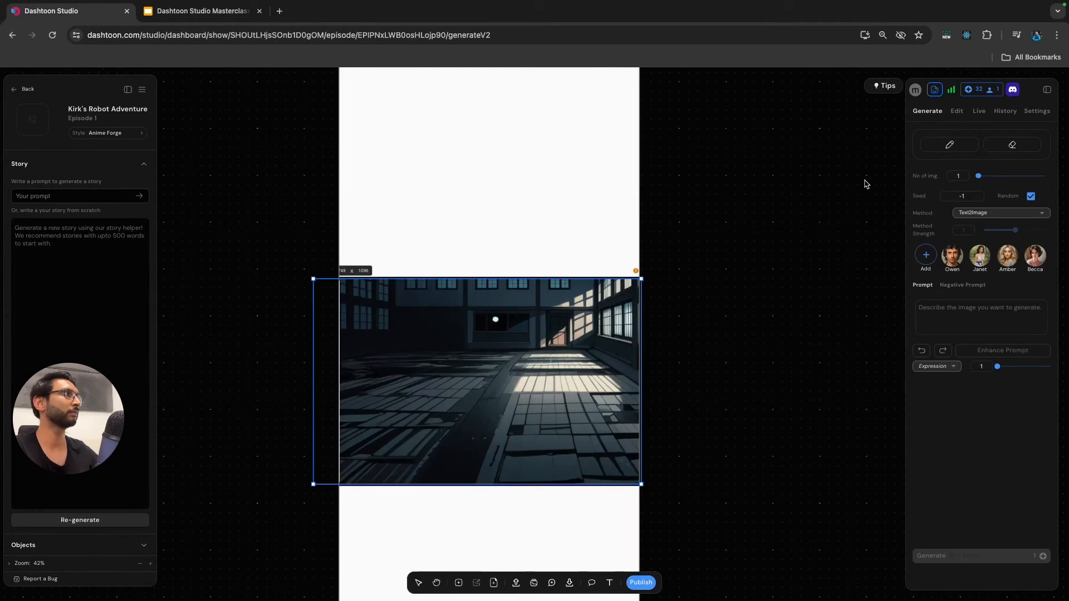
left_click(979, 111)
left_click(939, 146)
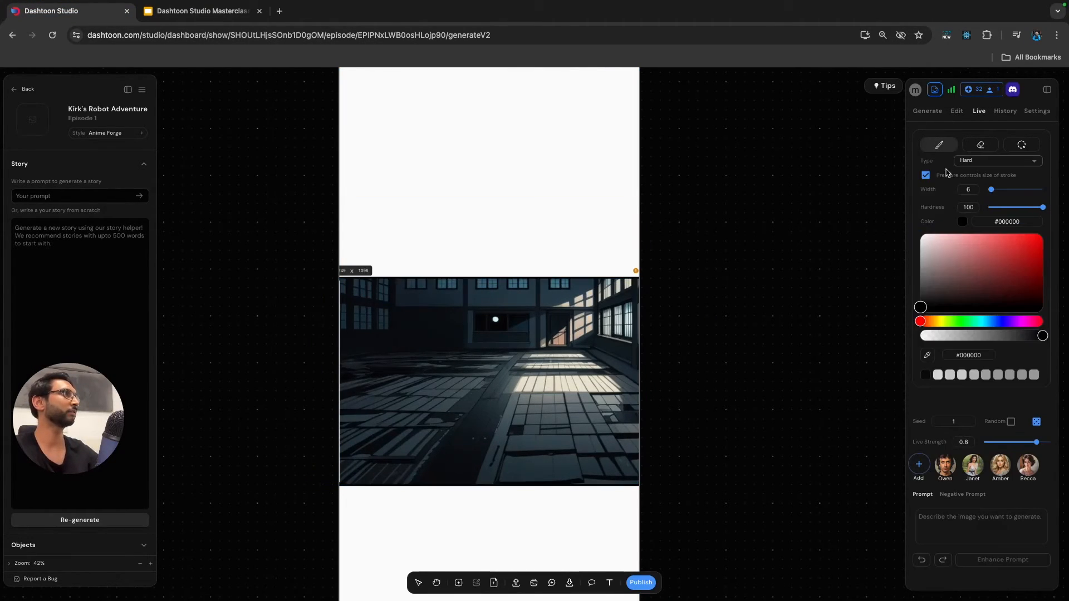
left_click_drag(922, 307, 922, 302)
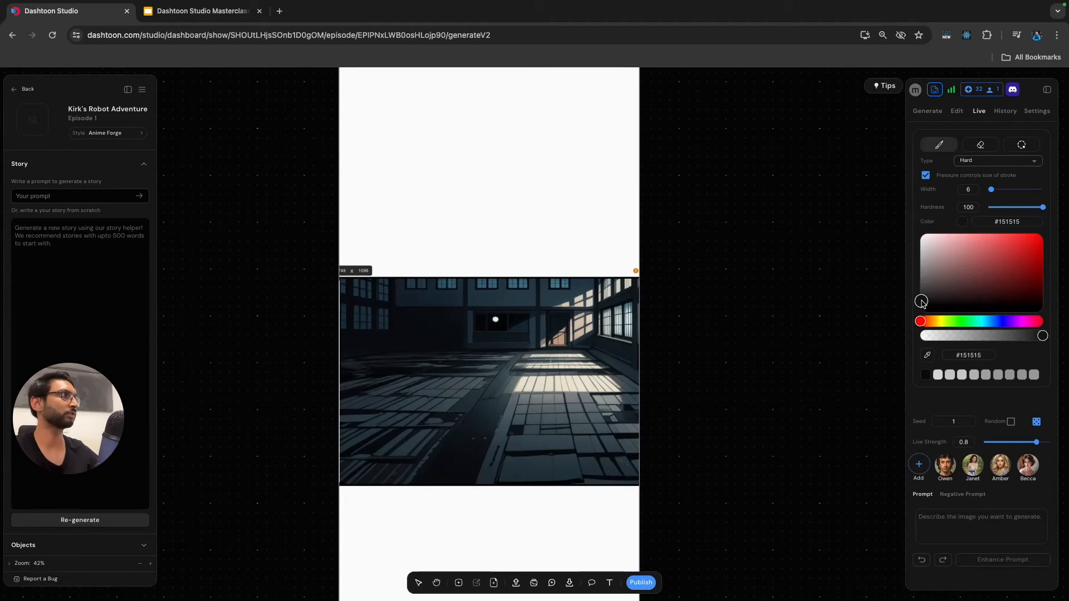
Undo the trial brush strokes on the building floor and darken the brush colour to #0e0e0e.
left_click_drag(572, 378, 571, 380)
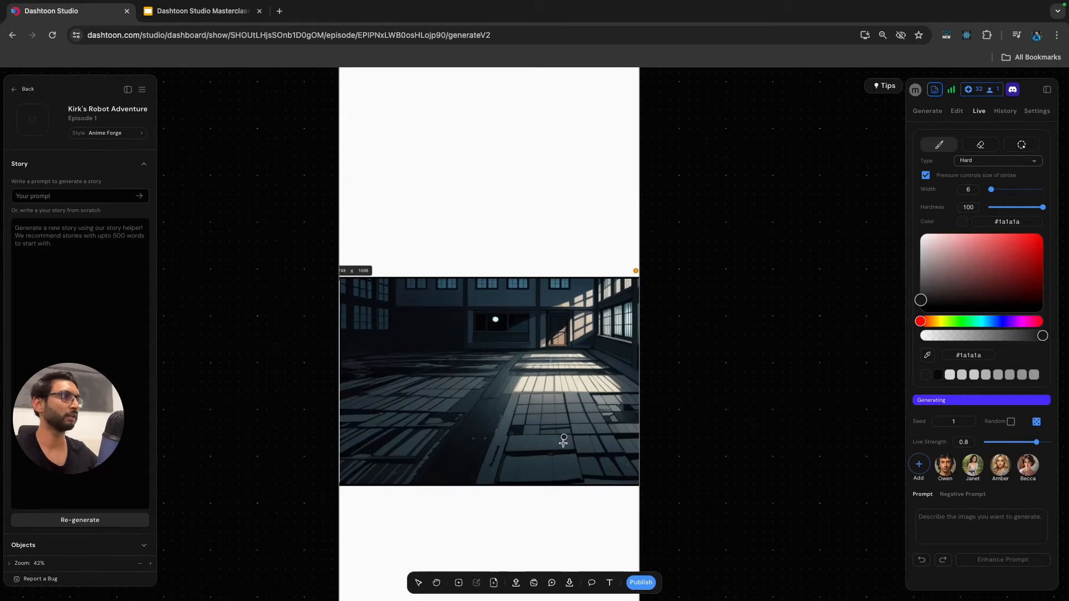
left_click_drag(563, 467, 566, 467)
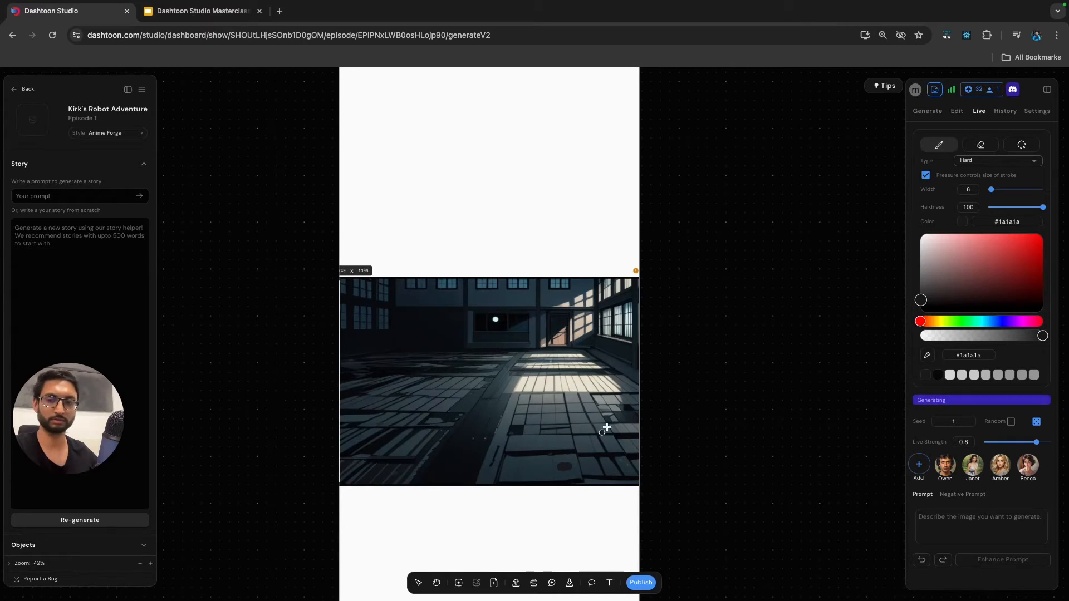
left_click(920, 303)
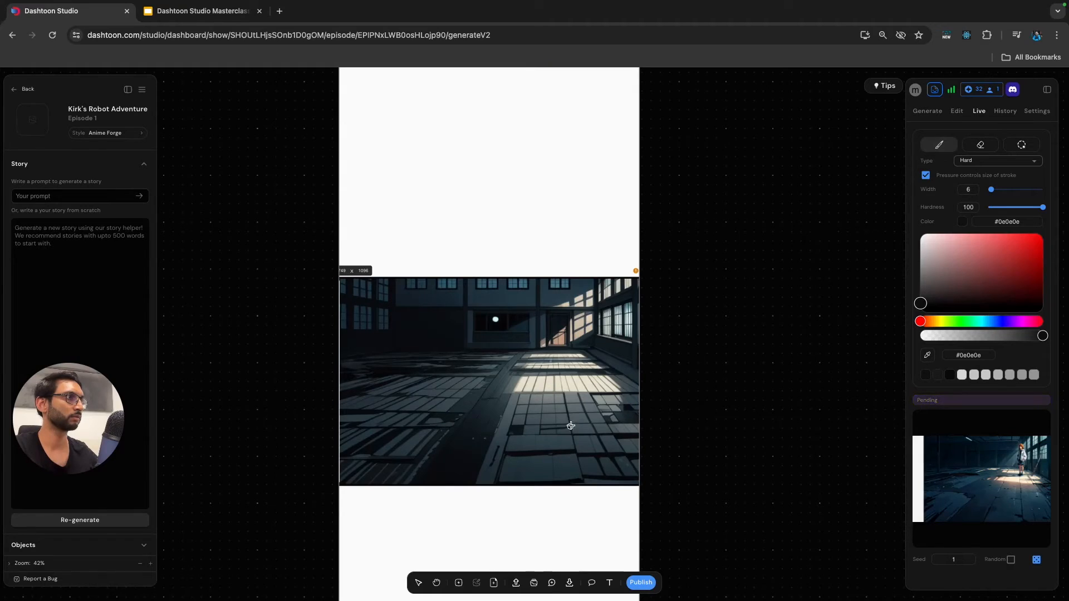
key("super+z")
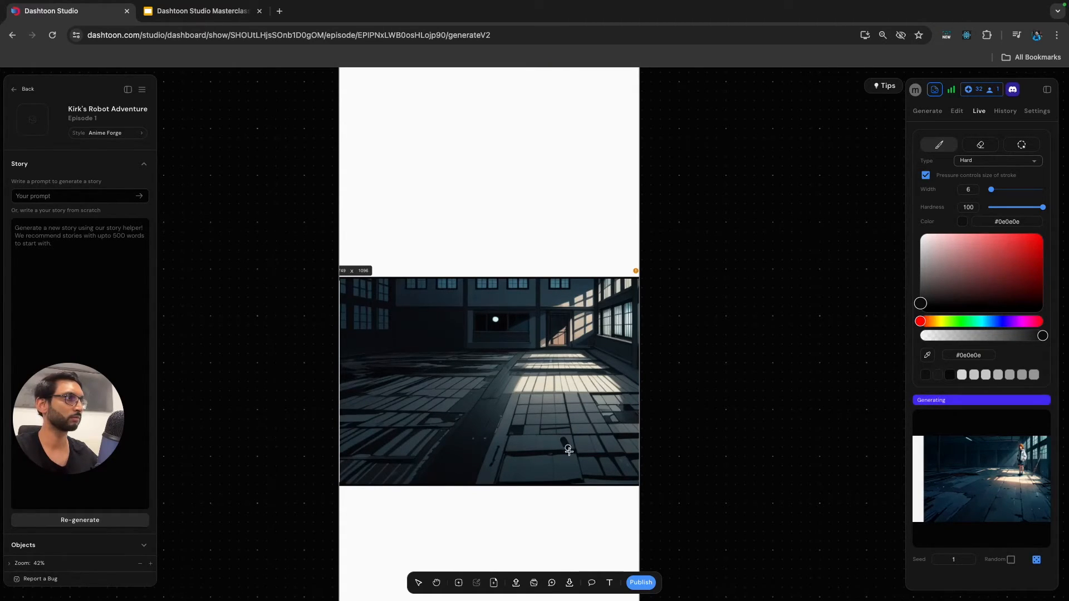
Paint a dark silhouette of the man's bent legs and torso standing on the sunlit floor.
left_click_drag(562, 437, 569, 426)
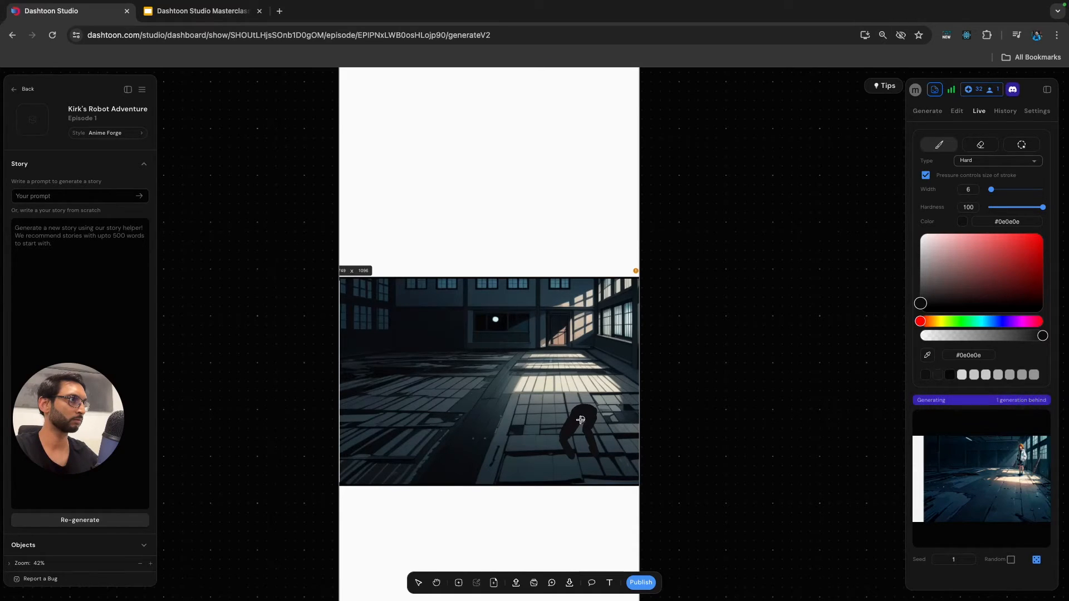
left_click_drag(589, 430, 569, 460)
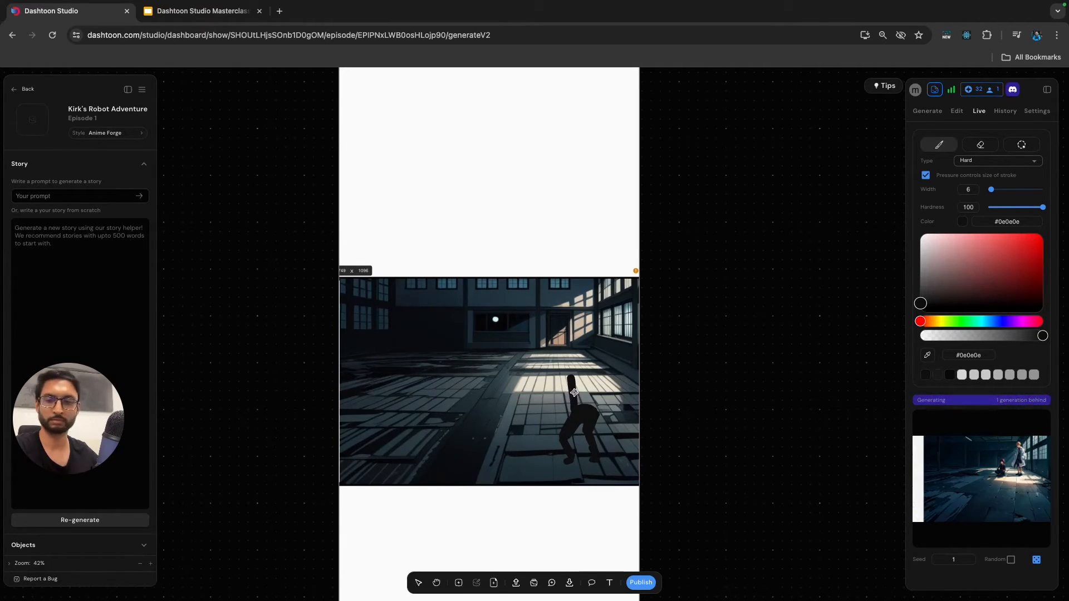
mouse_move(571, 364)
left_mouse_down()
mouse_move(596, 411)
mouse_move(579, 363)
mouse_move(579, 405)
left_mouse_up()
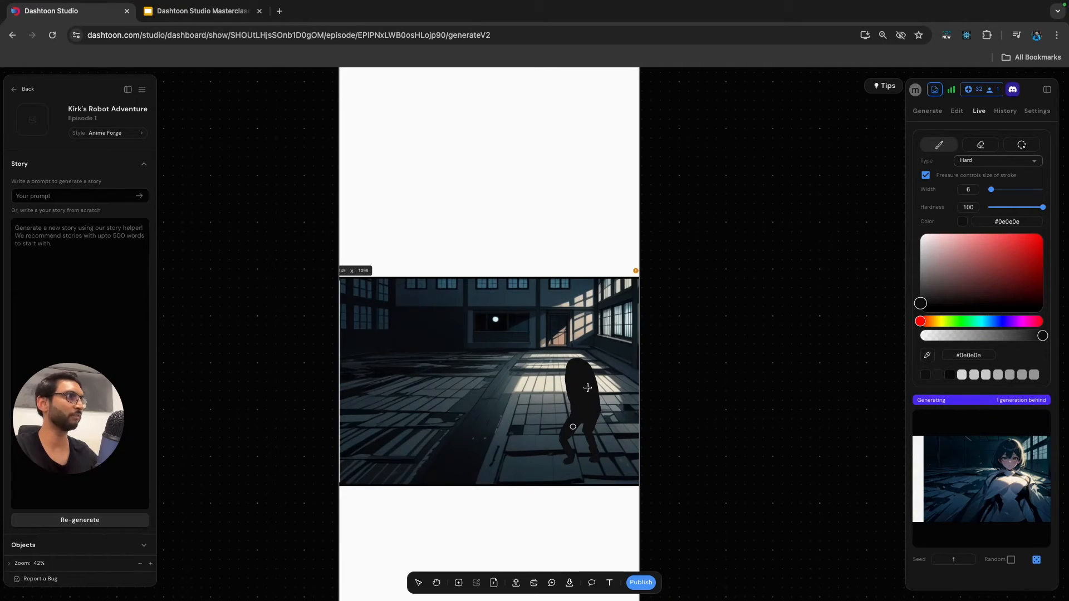
Copy the Google Slides prompt into the live prompt: "a man with black hair, wearing a tuxedo, action pose, arm outstretched, laser beam, dark abandoned building interior background".
scroll(929, 398, "down", 3)
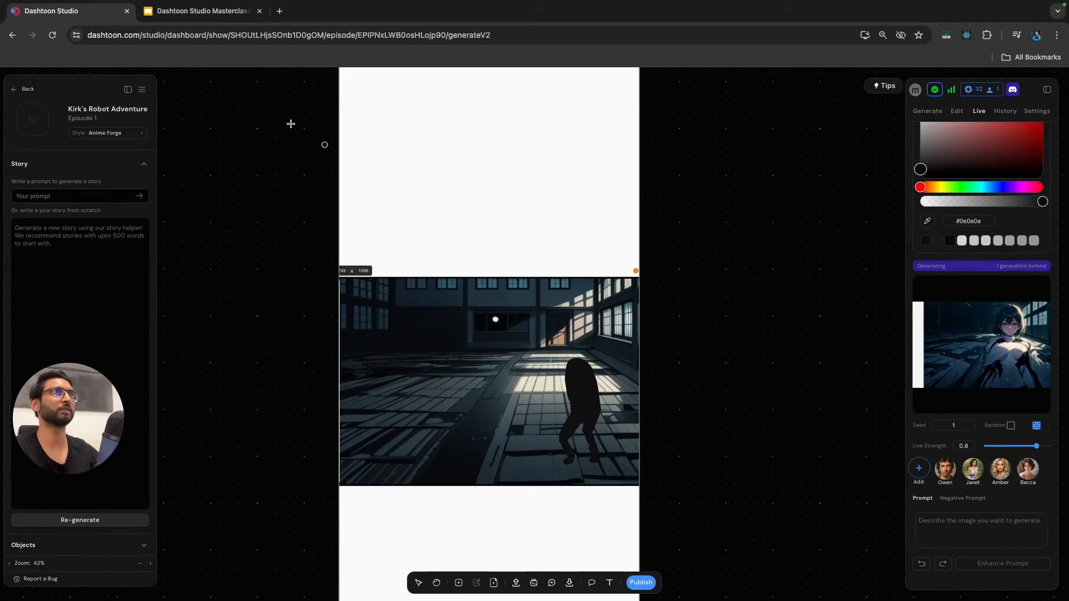
left_click(210, 12)
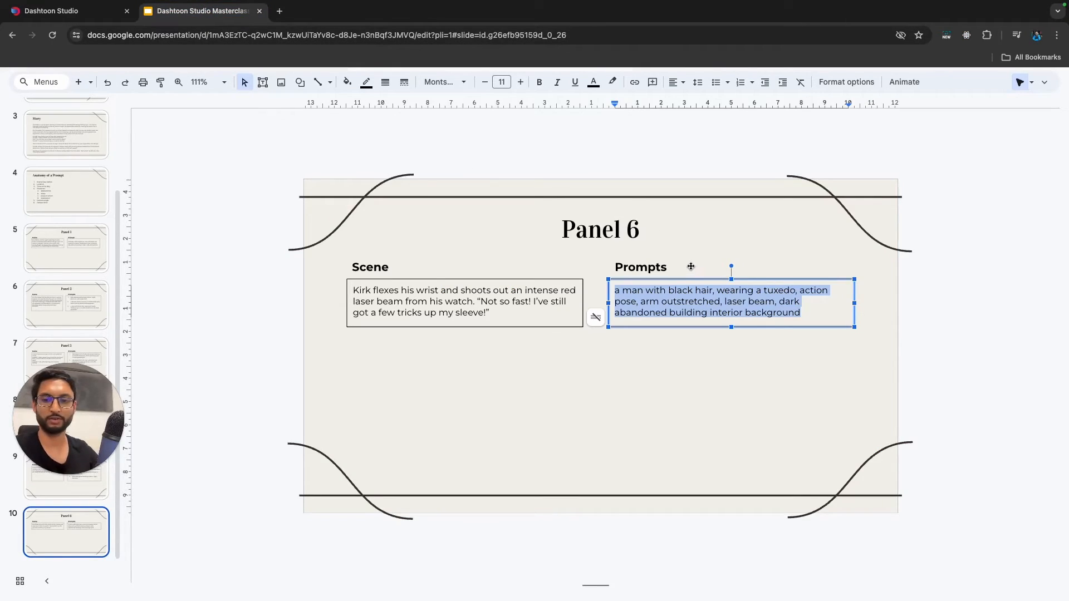
left_click(67, 11)
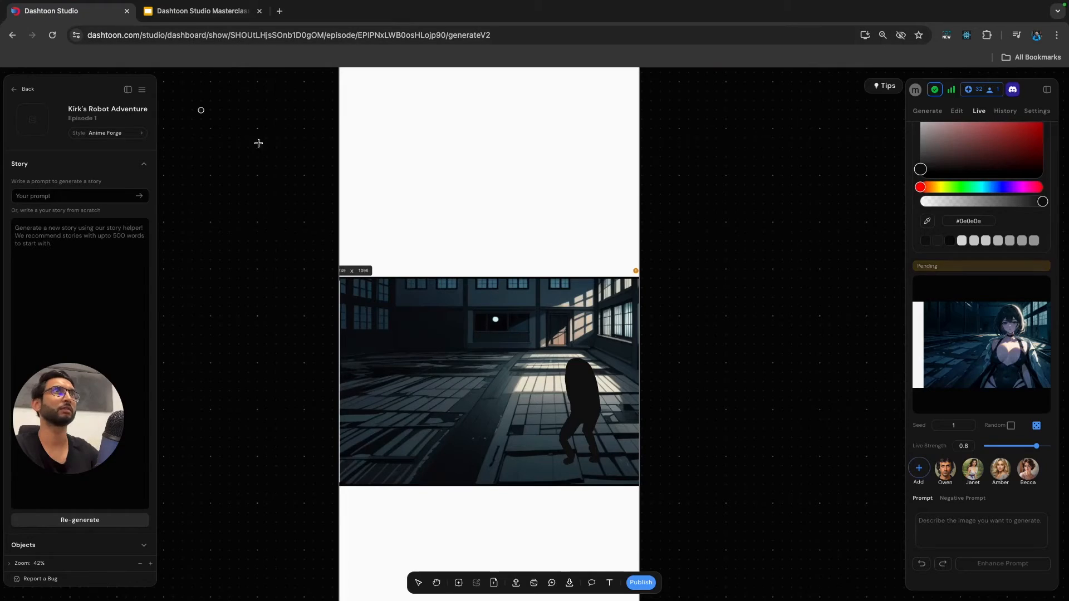
left_click(975, 528)
type("a man with black hair, wearing a tuxedo, action pose, arm outstretched, laser beam, dark abandoned building interior background")
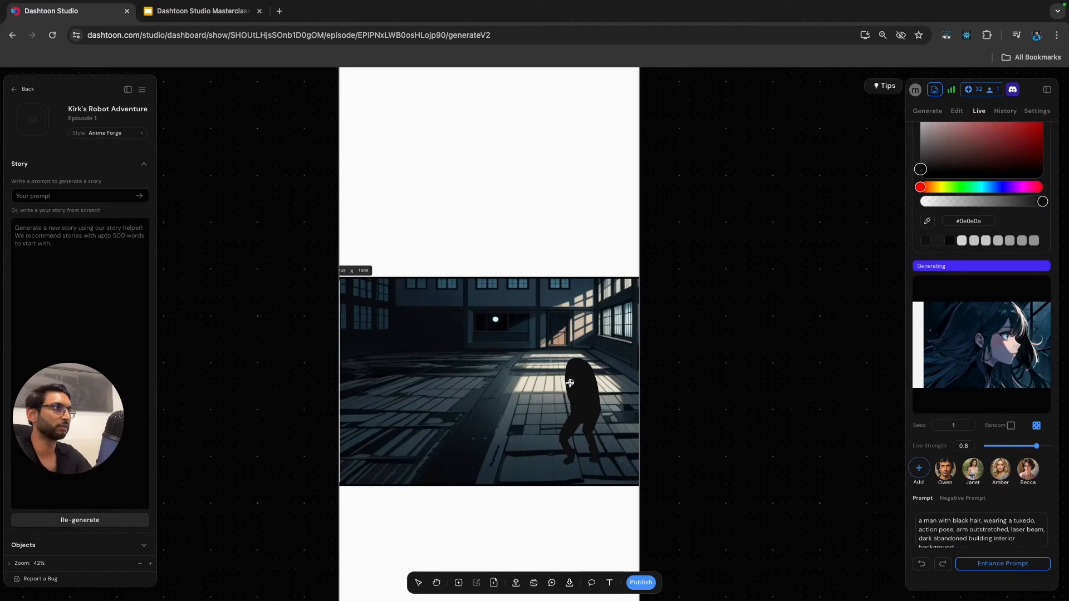
Paint an outstretched arm on the silhouette, reaching horizontally from the torso across the sunlit floor.
left_click_drag(570, 384, 553, 384)
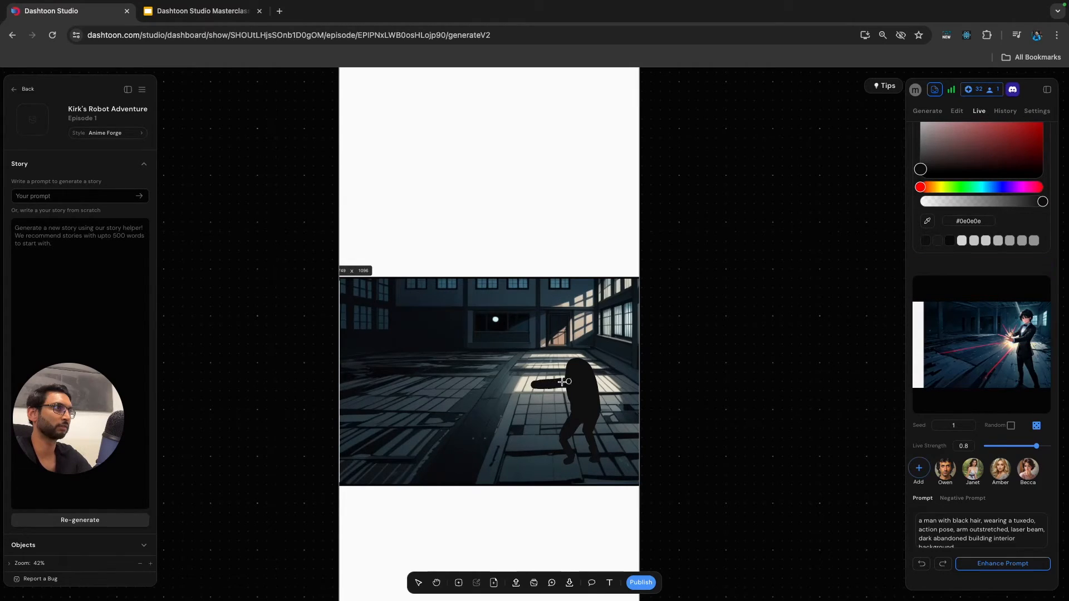
scroll(557, 395, "up", 5)
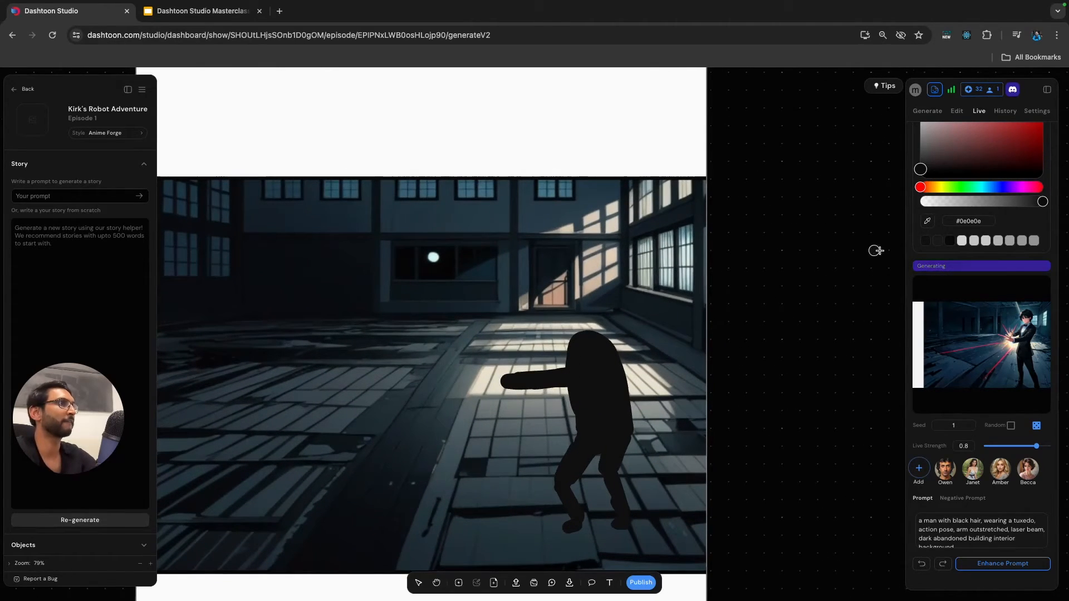
Paint a pink head above the dark torso, using brush colour #e29797.
scroll(978, 245, "up", 1)
scroll(979, 245, "up", 2)
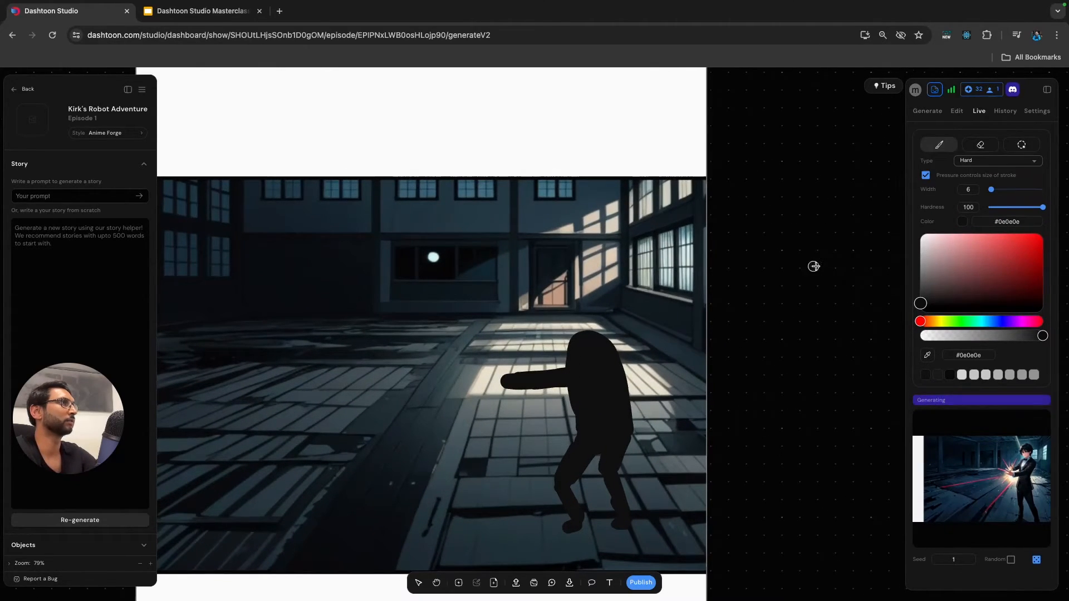
left_click_drag(970, 243, 960, 242)
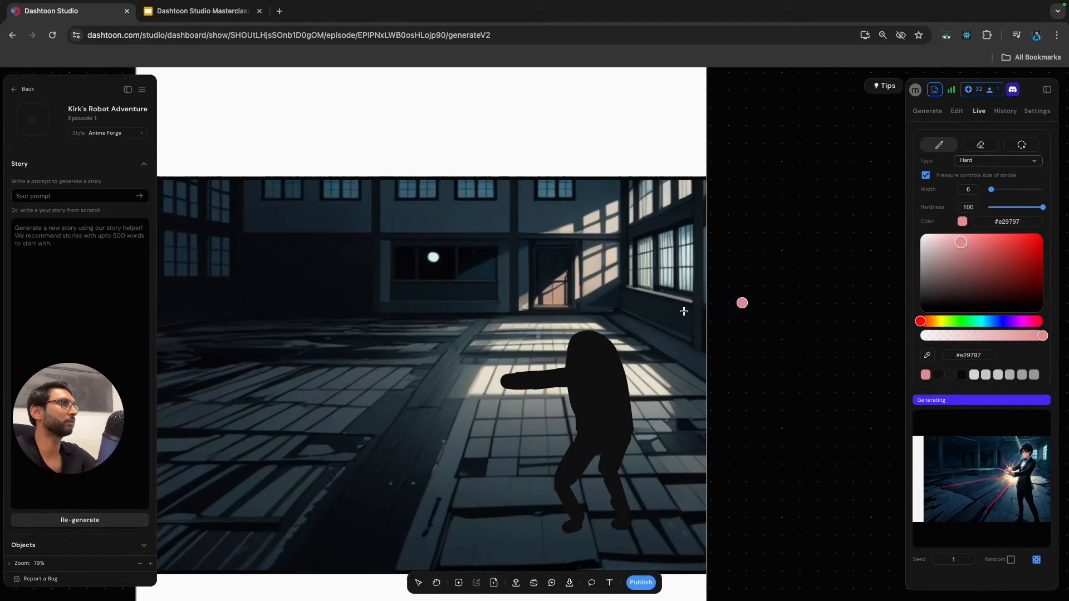
mouse_move(585, 328)
left_mouse_down()
mouse_move(586, 304)
mouse_move(589, 326)
mouse_move(574, 317)
mouse_move(583, 304)
mouse_move(586, 323)
mouse_move(578, 306)
mouse_move(587, 302)
mouse_move(585, 329)
left_mouse_up()
Paint dark hair over the top and back of the head with colour #0f0f0f and brush width 3.
mouse_move(929, 261)
left_mouse_down()
mouse_move(921, 301)
mouse_move(899, 304)
left_mouse_up()
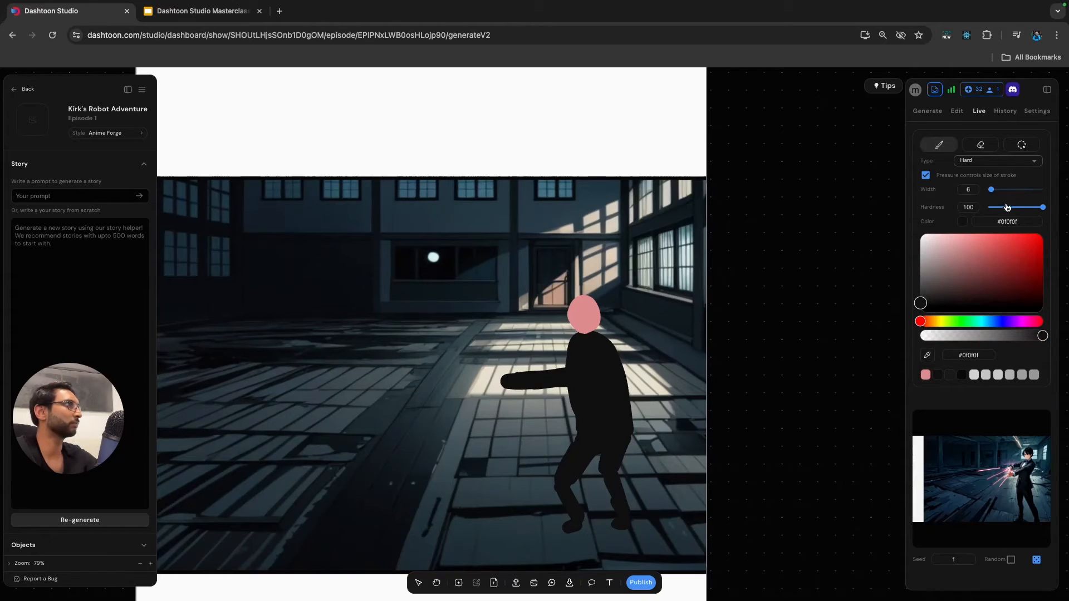
left_click_drag(991, 189, 990, 189)
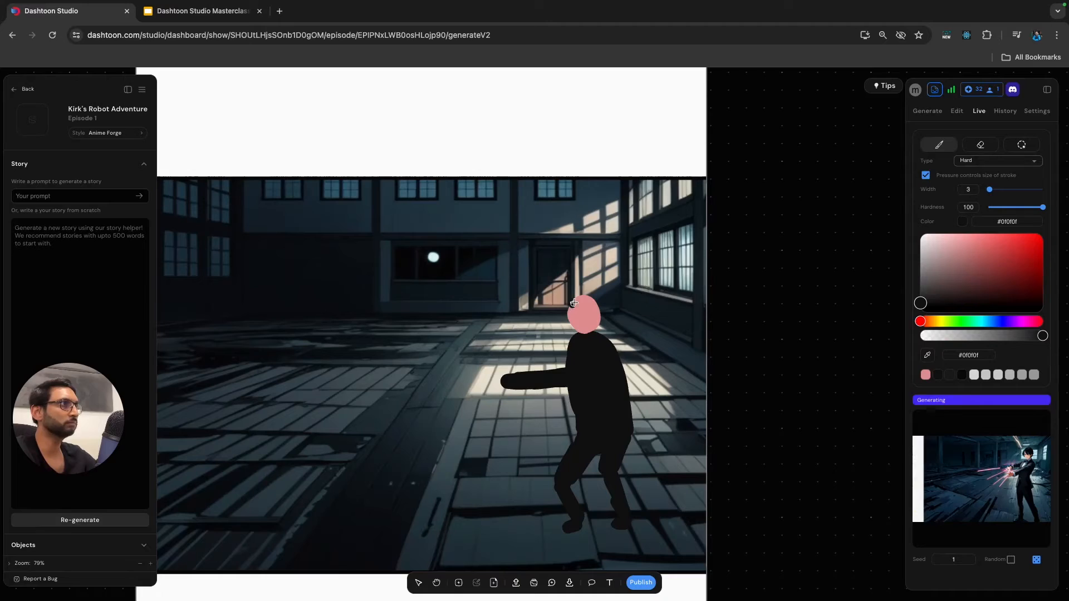
mouse_move(574, 302)
left_mouse_down()
mouse_move(591, 299)
mouse_move(570, 312)
mouse_move(606, 327)
left_mouse_up()
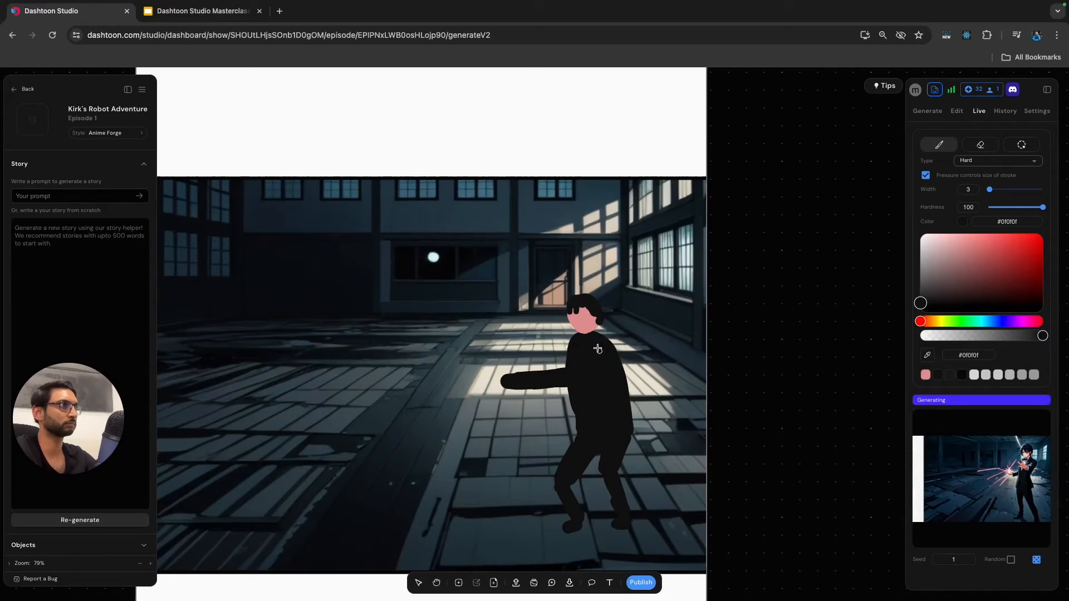
Paint the man's pink neck and an off-white #f1e7e7 shirt front tapering down the torso, redoing the misplaced shirt stroke.
left_click_drag(946, 260, 925, 237)
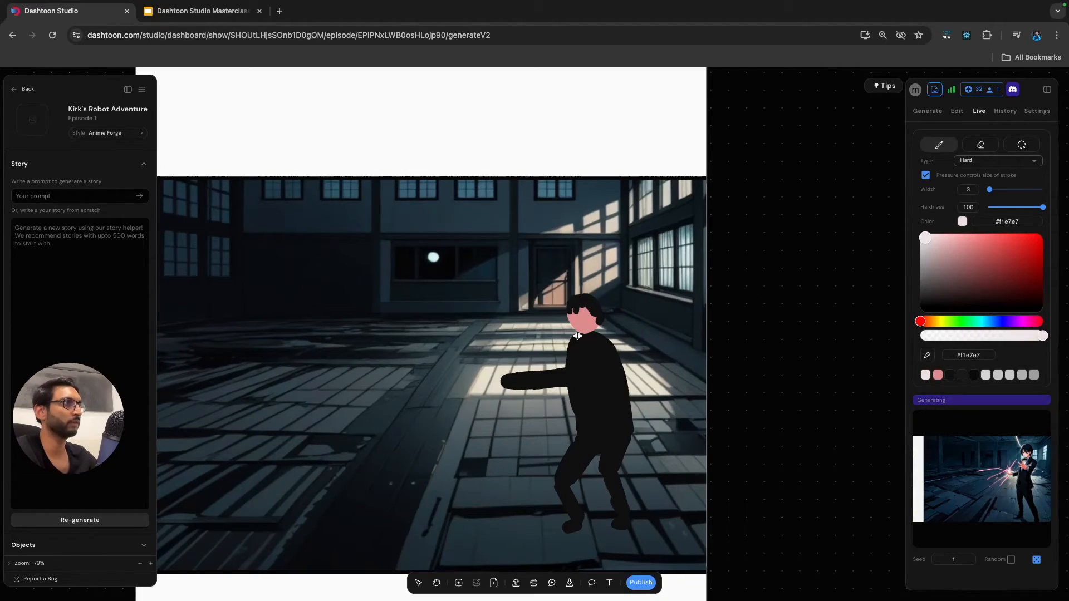
left_click_drag(587, 341, 579, 343)
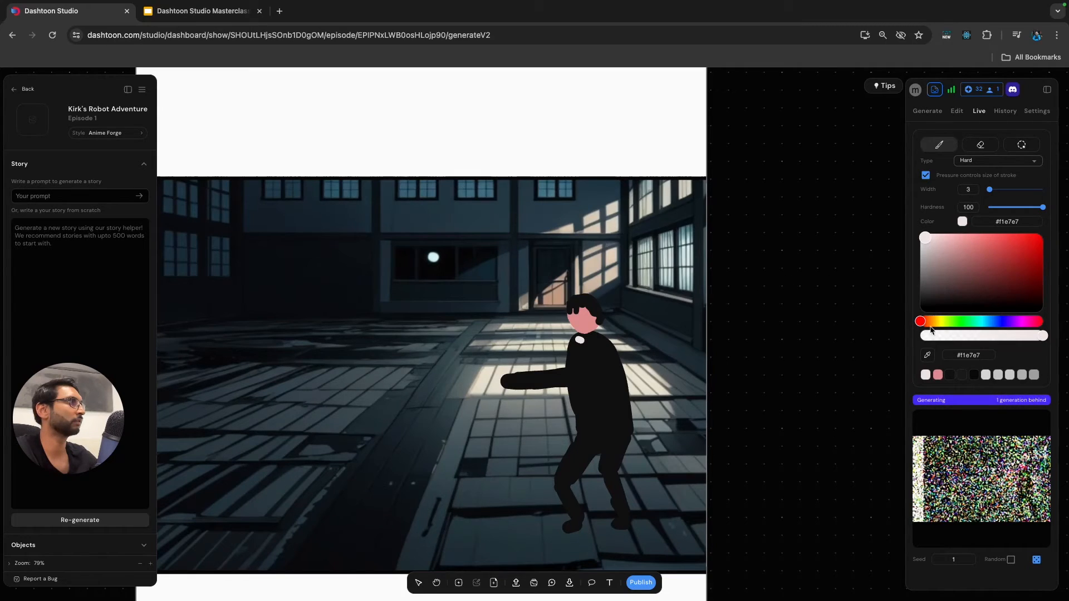
left_click(938, 375)
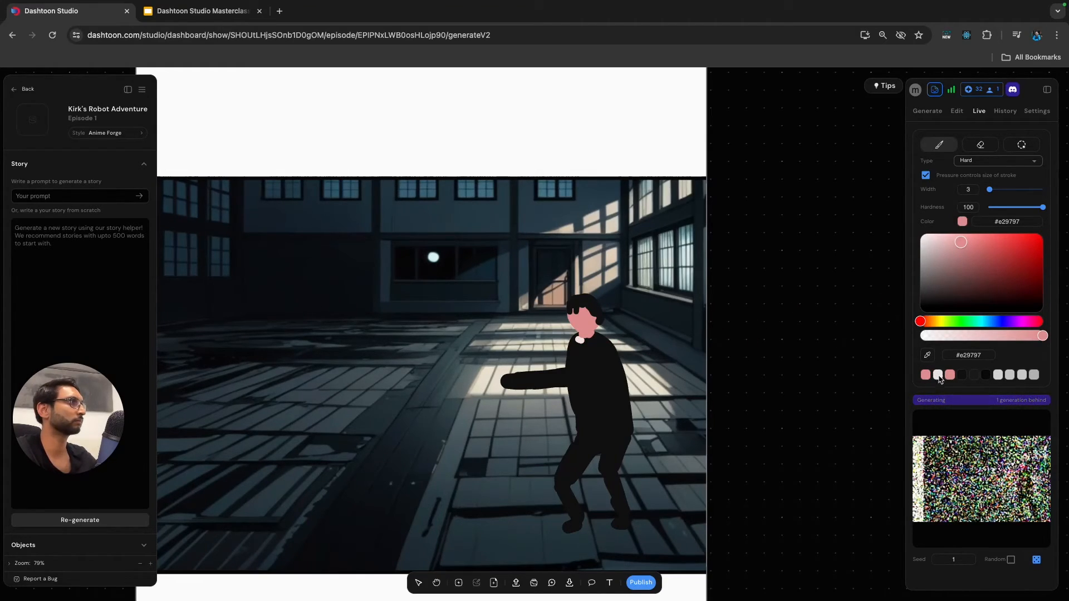
left_click(938, 375)
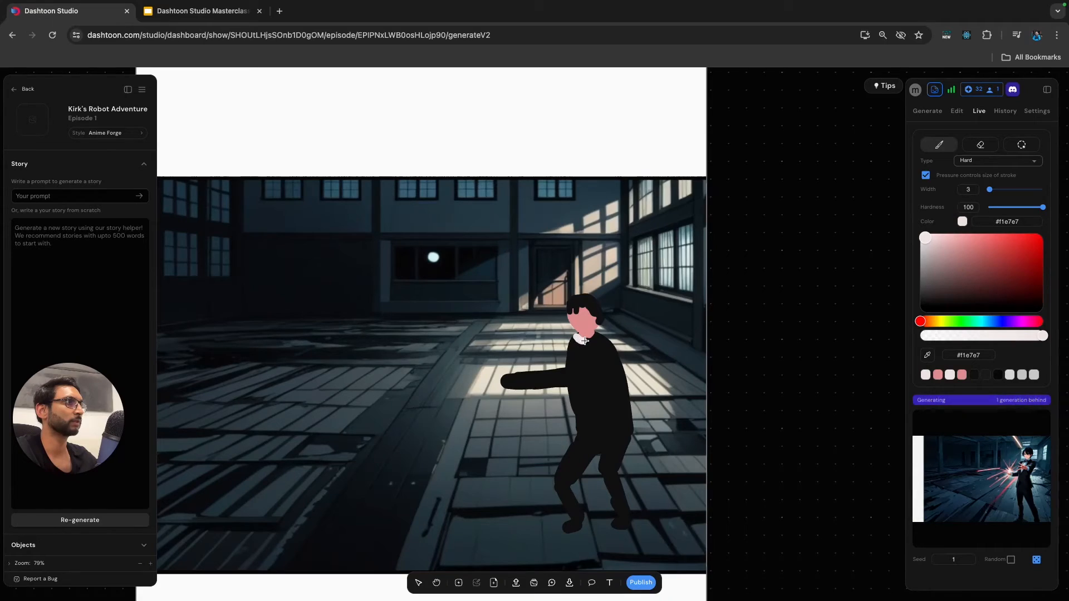
mouse_move(588, 342)
left_mouse_down()
mouse_move(576, 375)
mouse_move(582, 348)
left_mouse_up()
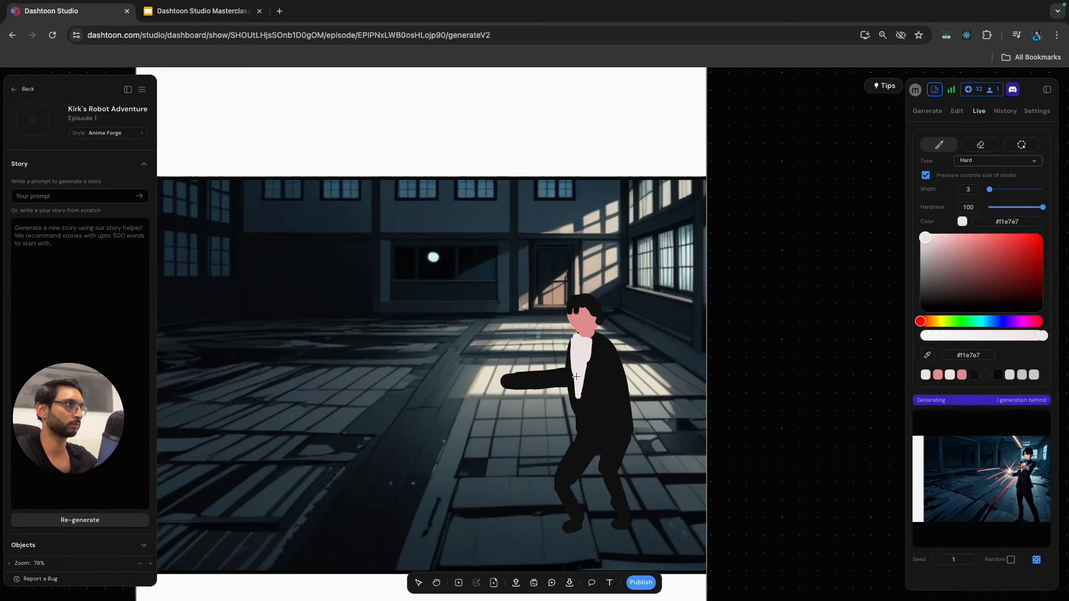
key("ctrl+z")
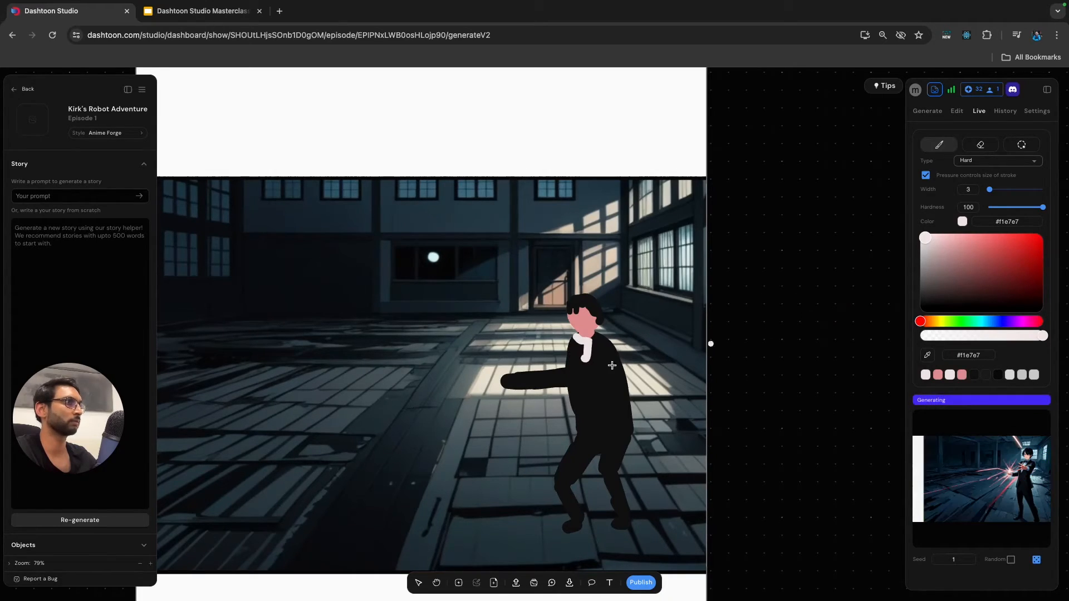
mouse_move(573, 341)
left_mouse_down()
mouse_move(580, 391)
mouse_move(585, 349)
mouse_move(576, 387)
left_mouse_up()
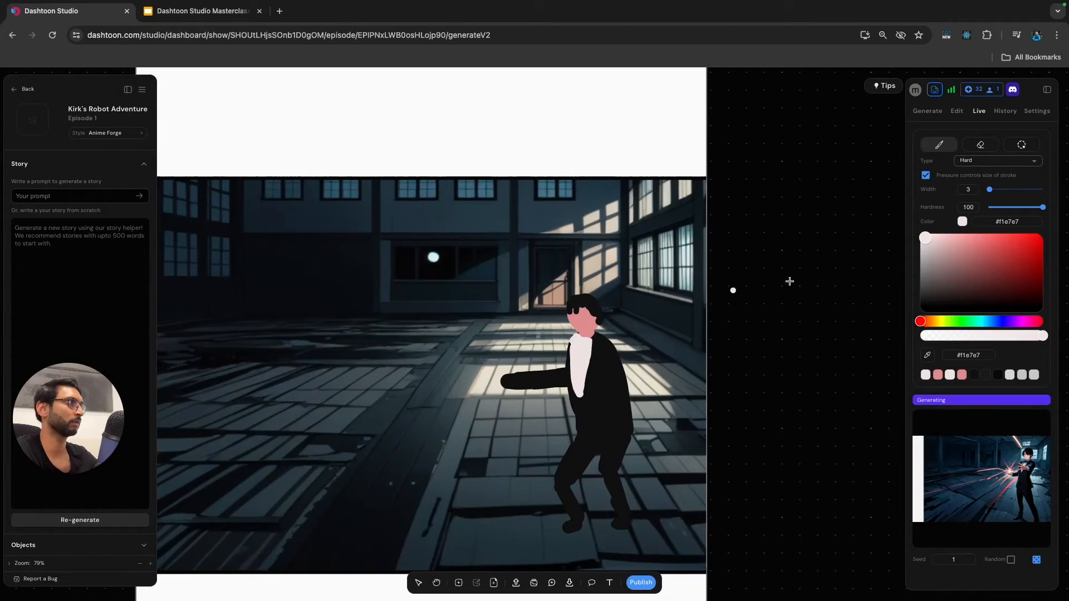
Paint a bow tie on the shirt collar with colour #262626 and brush width 1.
left_click(923, 295)
left_click_drag(990, 190, 987, 190)
mouse_move(575, 340)
left_mouse_down()
mouse_move(587, 346)
mouse_move(577, 341)
left_mouse_up()
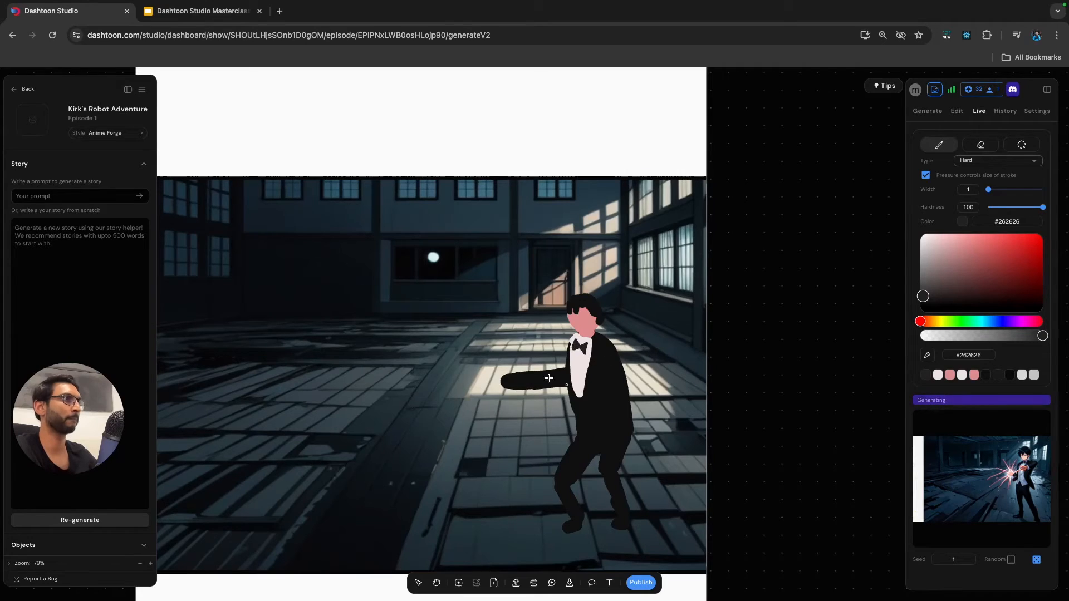
Extend the outstretched arm across the shirt front to the shoulder, filling the sleeve with the sampled jacket colour #0e0e0e.
left_click_drag(589, 371, 564, 386)
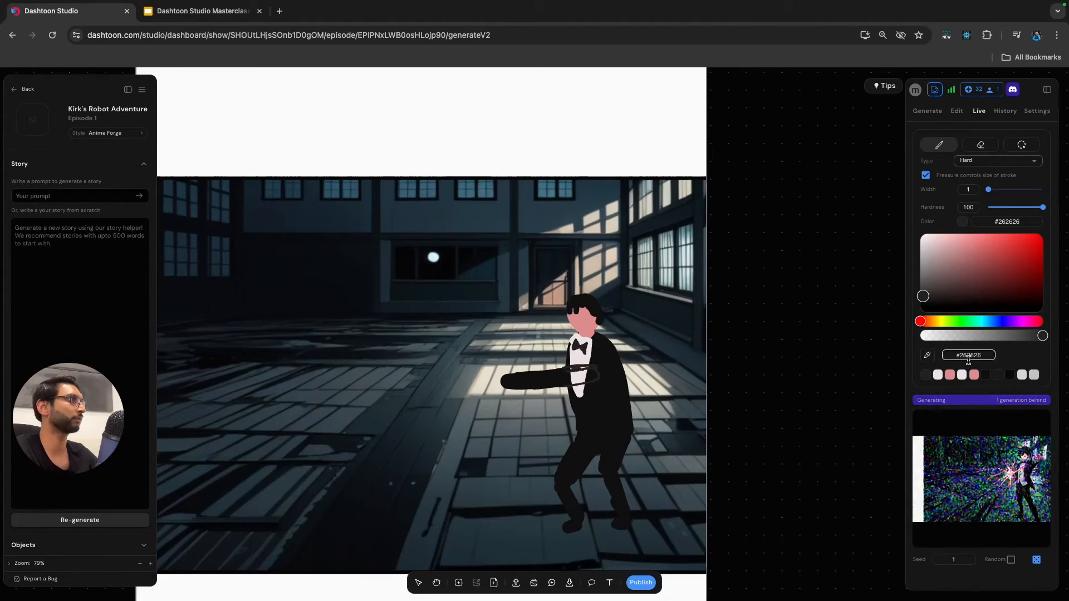
left_click(928, 355)
left_click(561, 382)
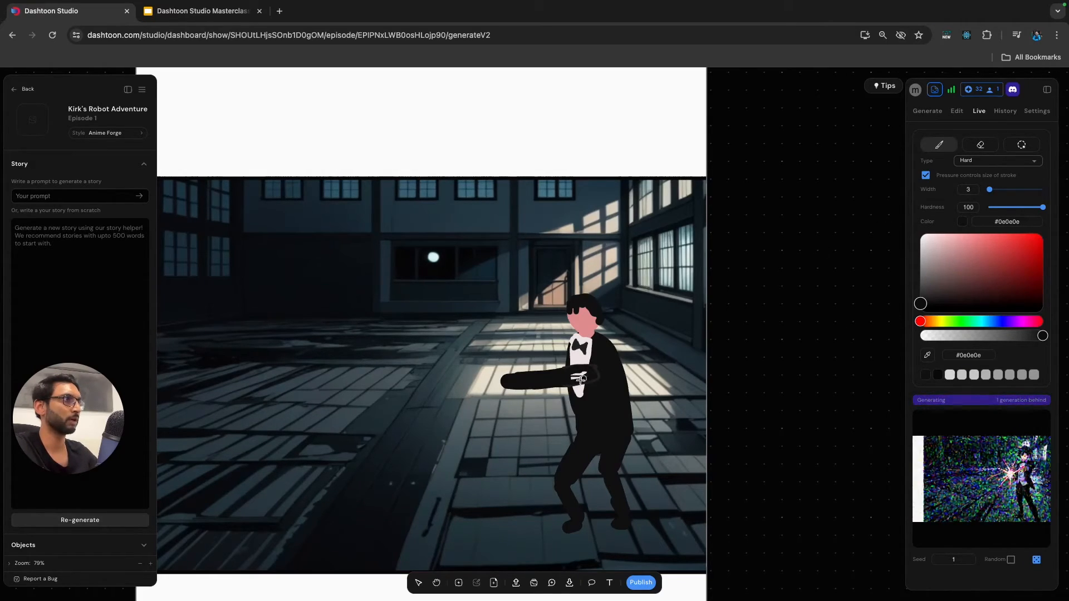
key("]")
key("bracketleft")
key("bracketleft")
key("bracketleft")
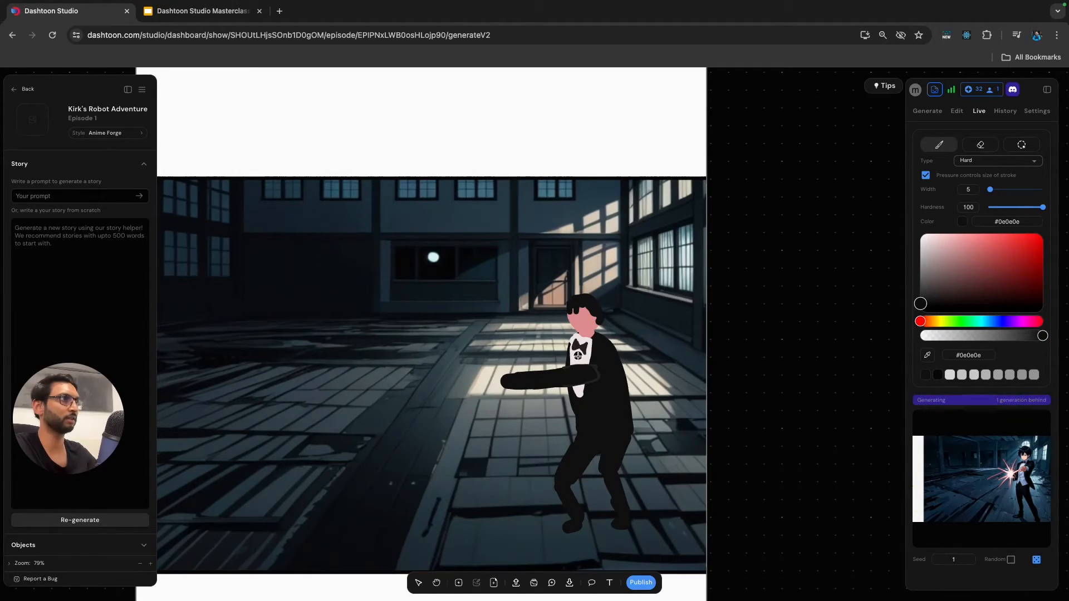
key("bracketright")
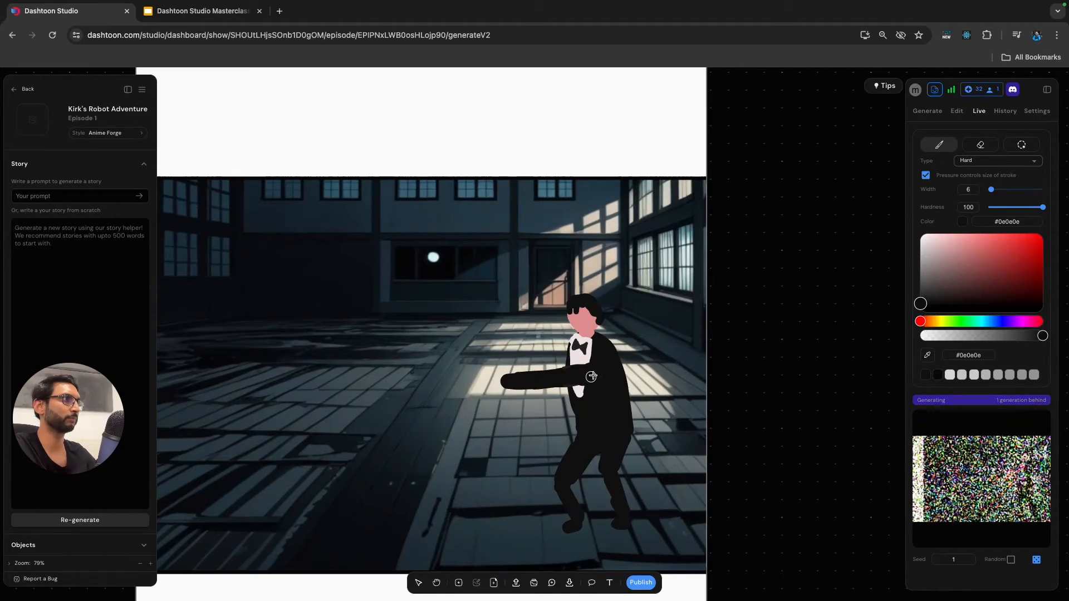
Outline the upper sleeve on the jacket with a thin grey line, using colour #363636 and brush width 1.
left_click(927, 254)
left_click_drag(924, 256, 916, 282)
left_click_drag(992, 190, 984, 189)
left_click_drag(920, 282, 920, 291)
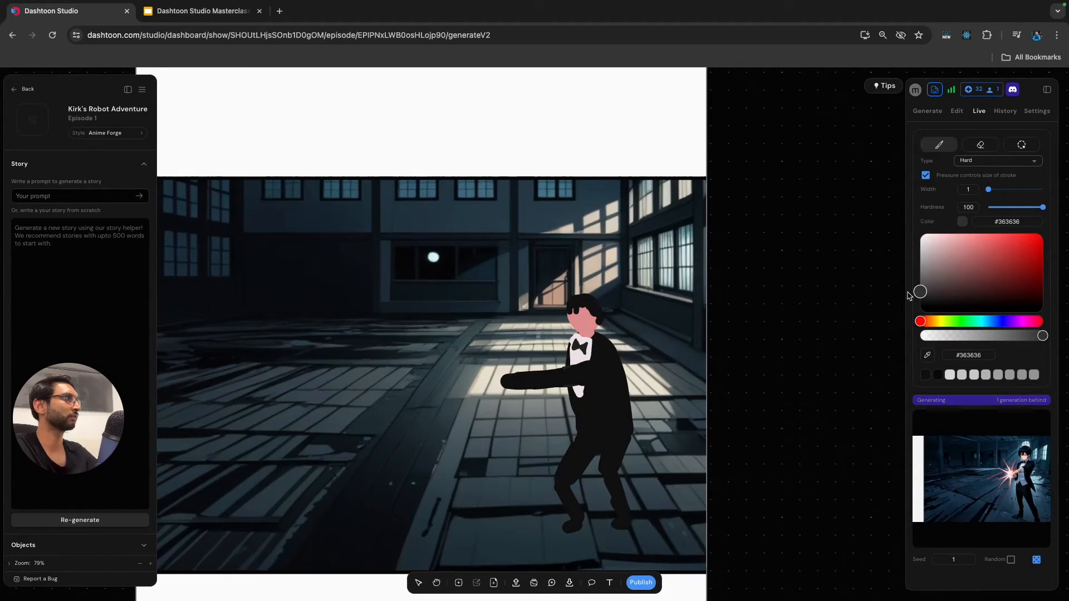
mouse_move(570, 366)
left_mouse_down()
mouse_move(601, 363)
mouse_move(601, 381)
left_mouse_up()
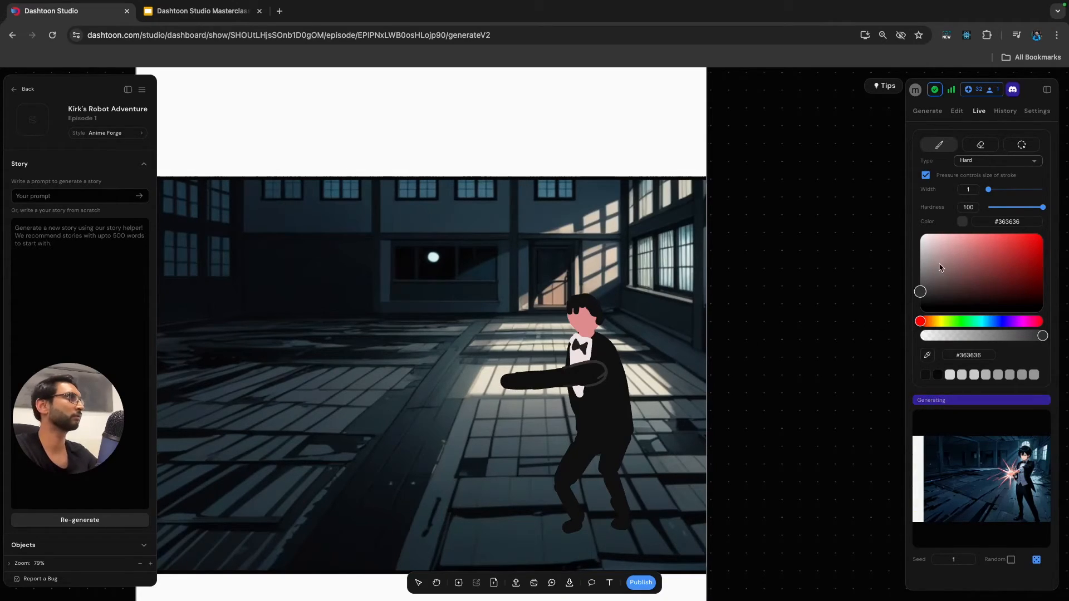
Paint a pink #e29191 hand and a grey #828282 cuff at the end of the outstretched arm.
left_click(964, 241)
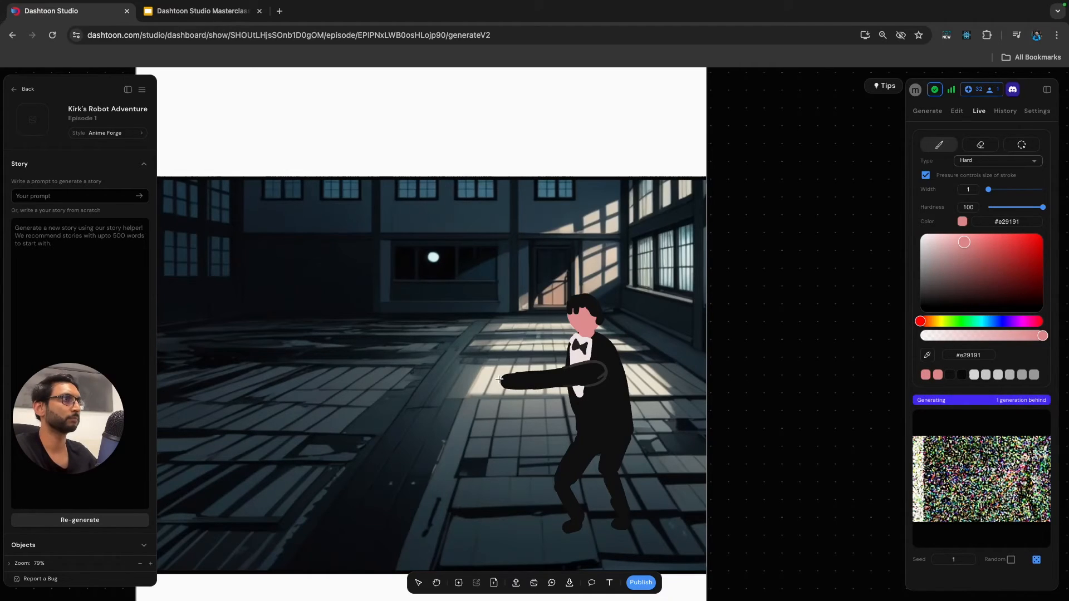
mouse_move(500, 380)
left_mouse_down()
mouse_move(486, 383)
mouse_move(501, 385)
left_mouse_up()
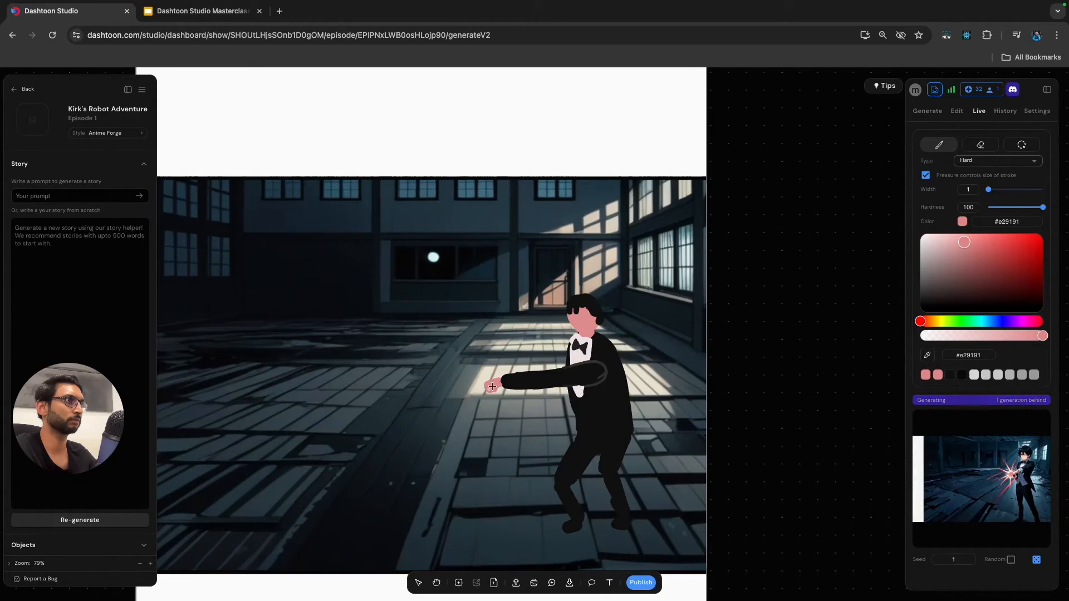
left_click_drag(928, 255, 920, 270)
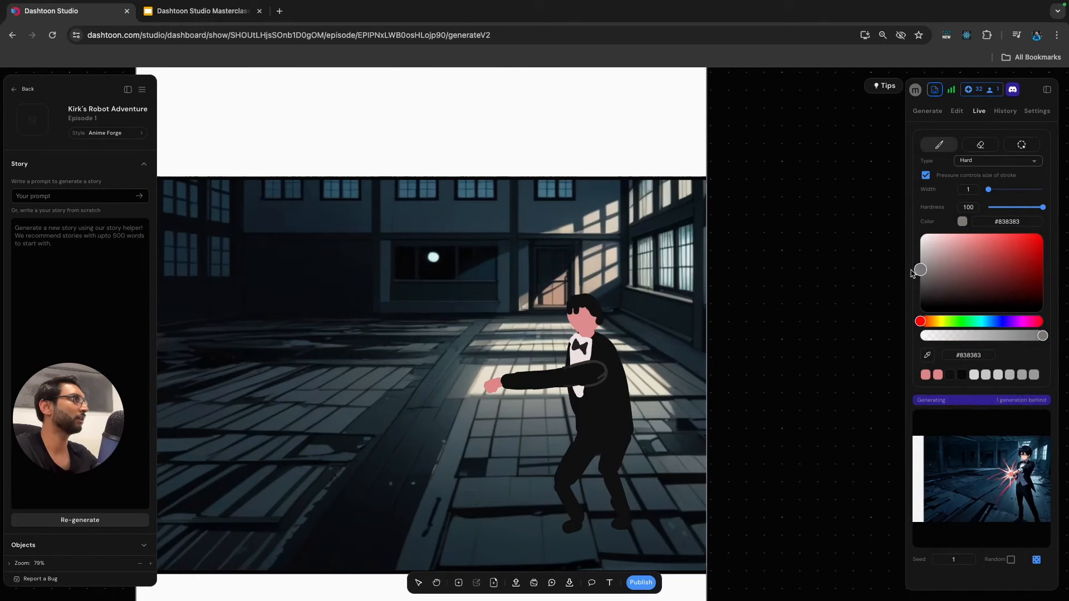
scroll(532, 363, "up", 5)
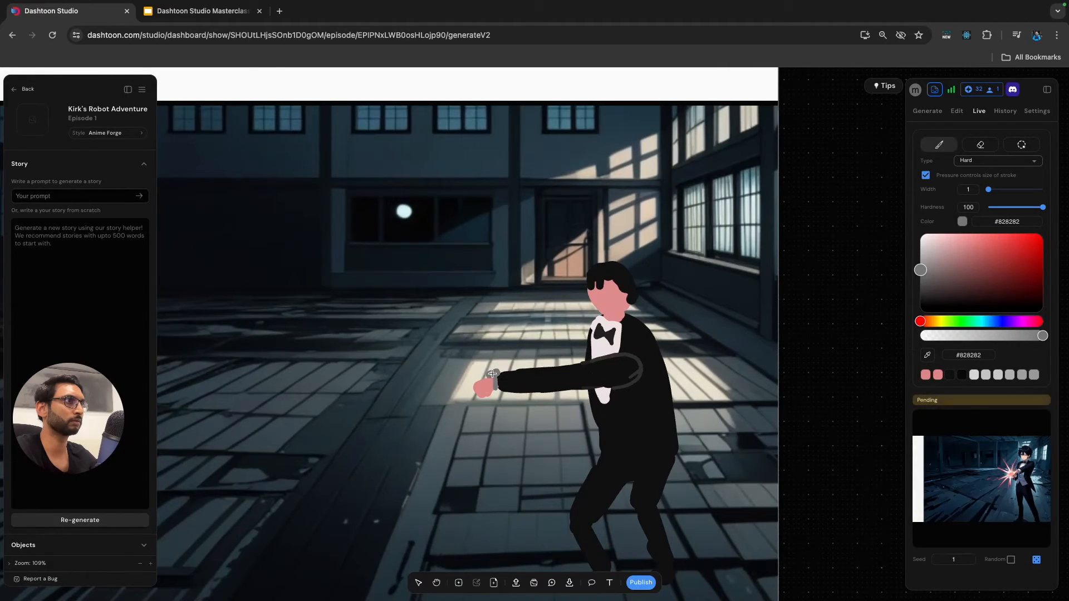
Undo the hand, cuff, sleeve outline and upper-arm strokes, keeping the bow tie on the shirt.
scroll(525, 398, "down", 6)
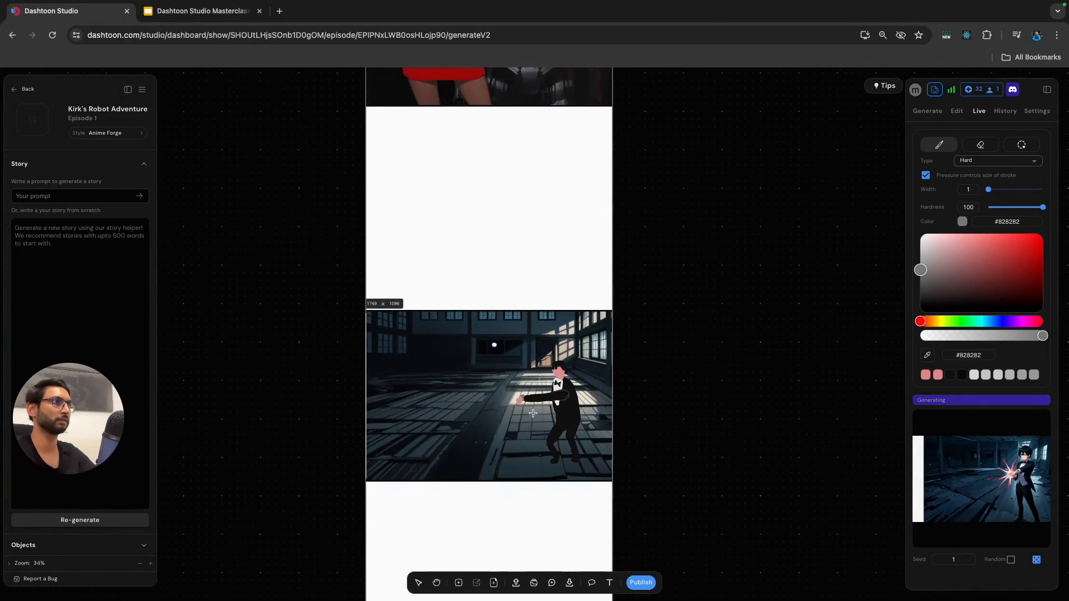
scroll(536, 407, "up", 1)
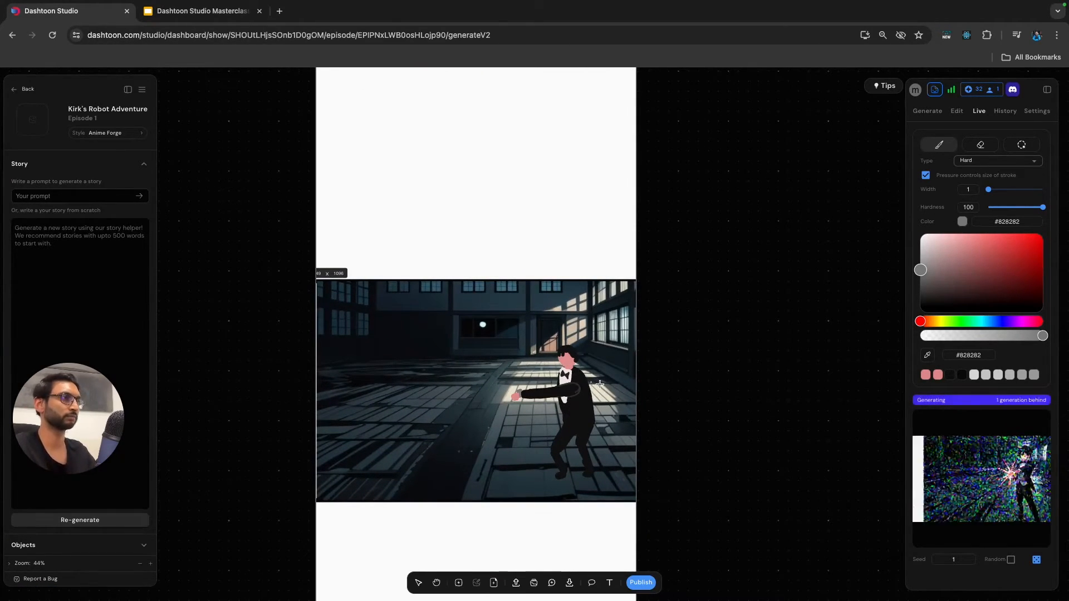
scroll(599, 385, "up", 2)
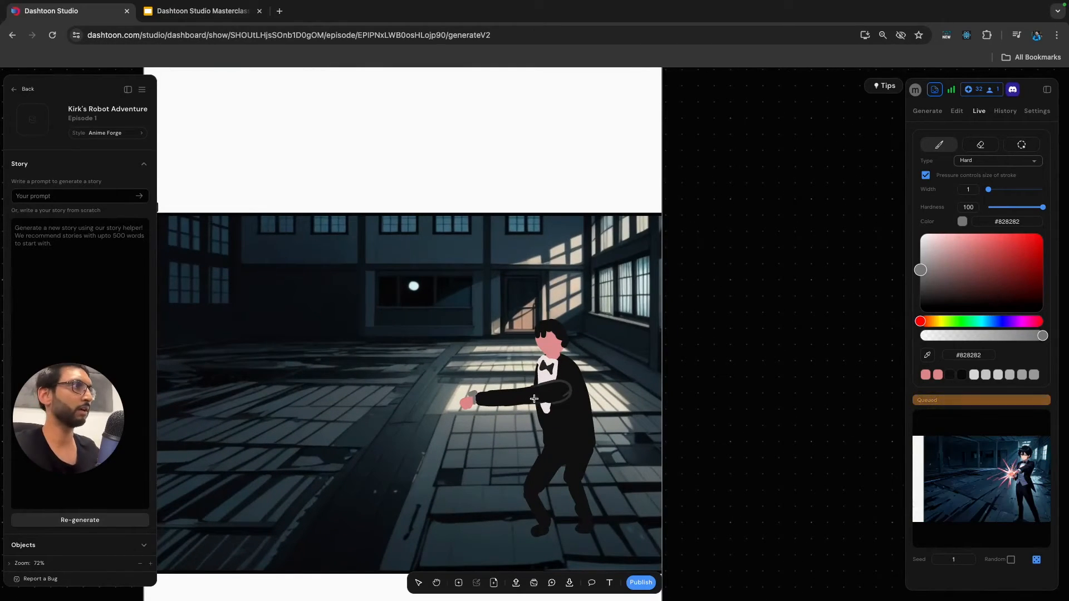
key("super+z")
key("super+z")
key("super+z")
key("super+z")
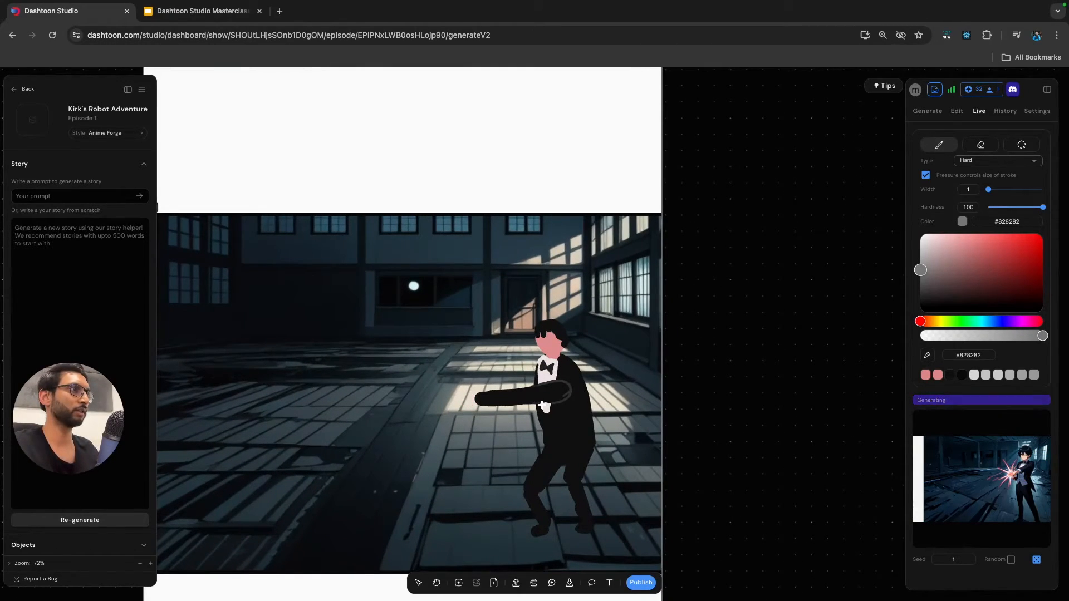
key("super+z")
key("super+z")
key("super+z")
key("super+z")
key("super+z")
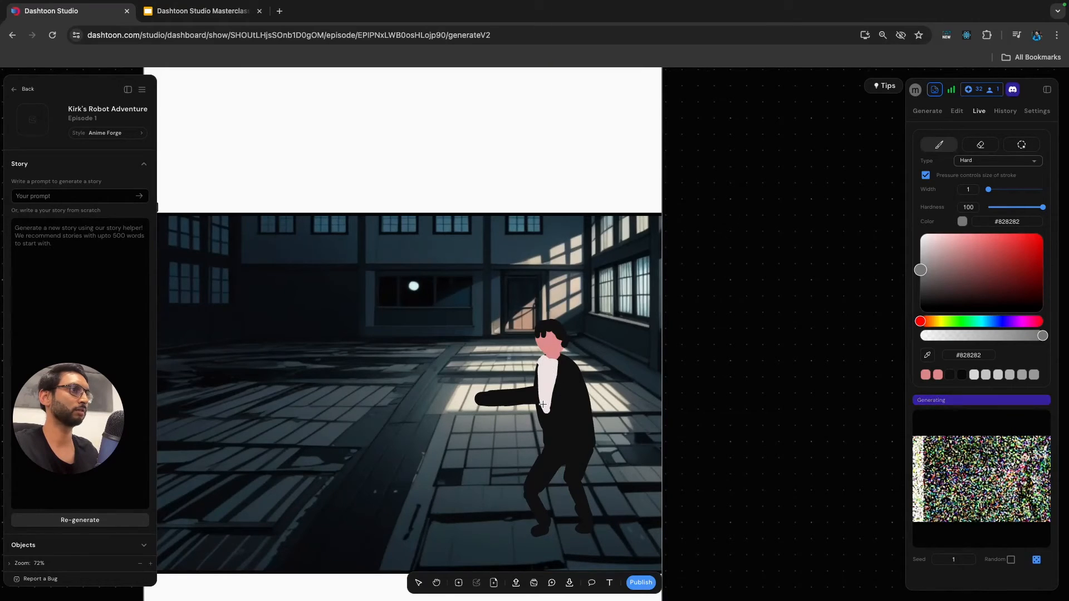
key("super+shift+z")
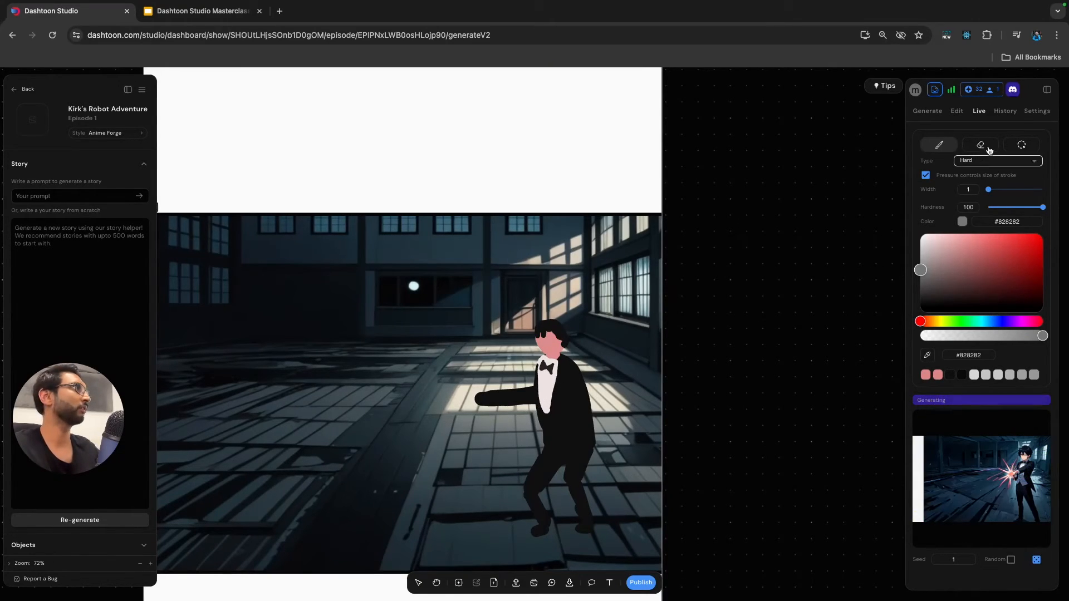
Erase the outstretched arm from the silhouette with the eraser at width 10.
key("e")
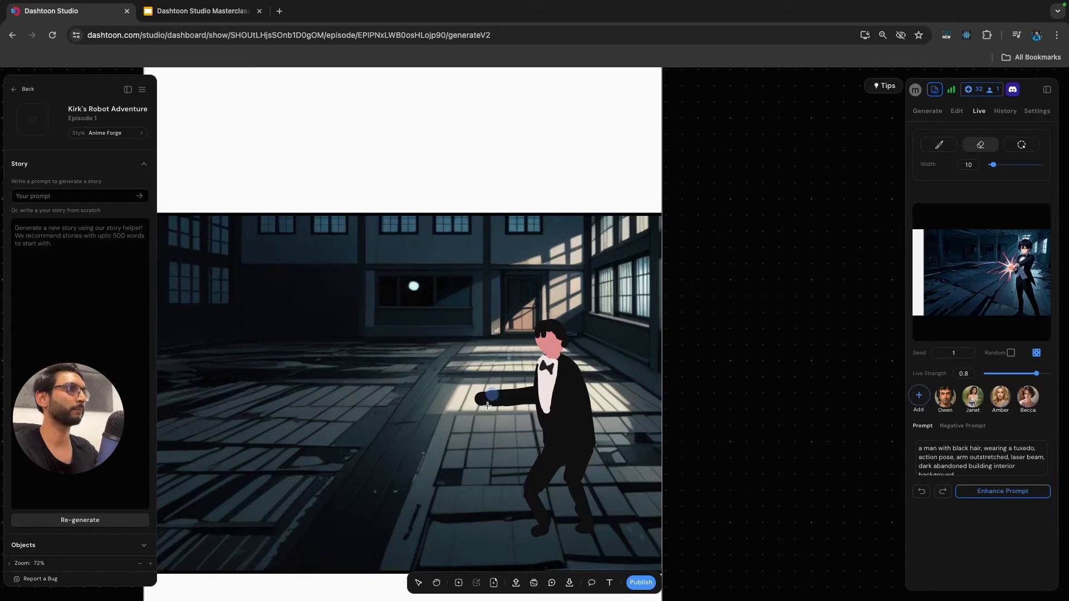
left_click_drag(522, 412, 525, 401)
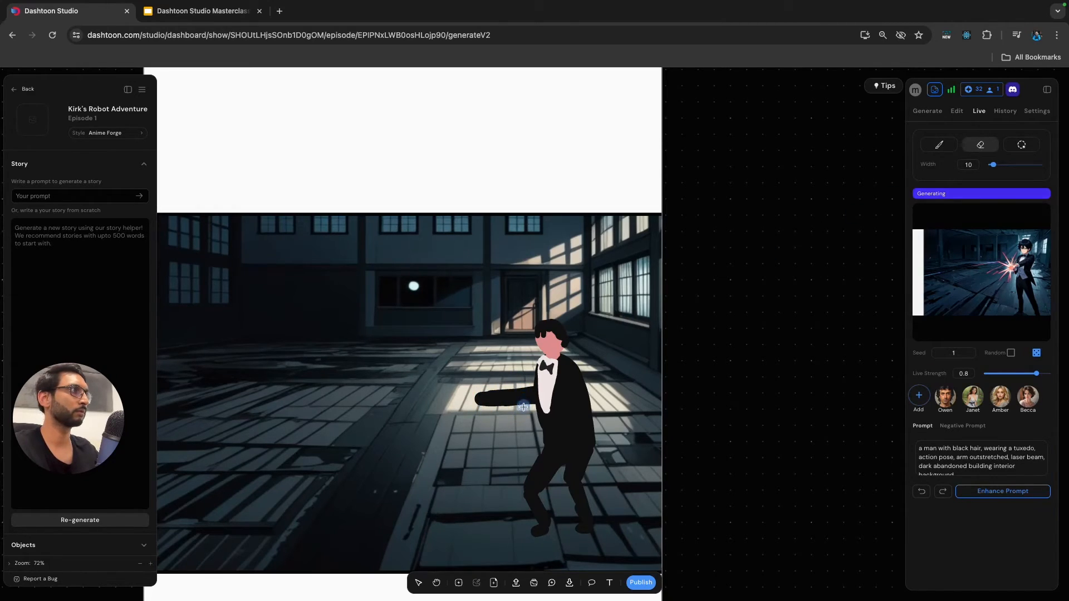
mouse_move(520, 392)
left_mouse_down()
mouse_move(472, 403)
mouse_move(523, 388)
mouse_move(528, 414)
mouse_move(526, 390)
mouse_move(488, 400)
mouse_move(468, 423)
mouse_move(478, 397)
mouse_move(476, 412)
mouse_move(502, 400)
left_mouse_up()
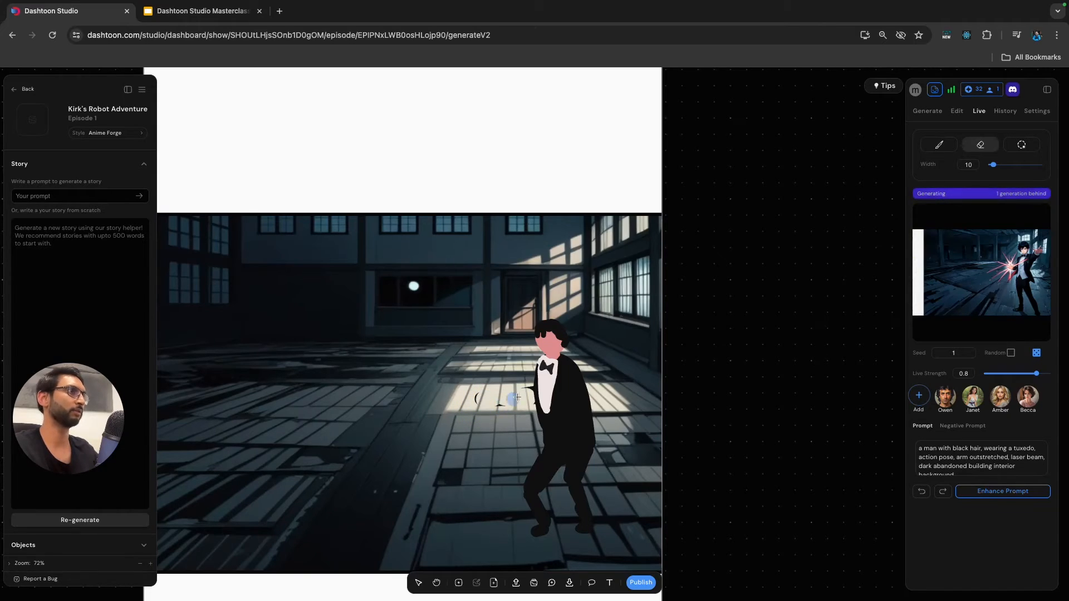
Outline a new outstretched arm across the shirt front in the jacket's sampled colour #0e0e0e with brush width 1.
left_click(938, 145)
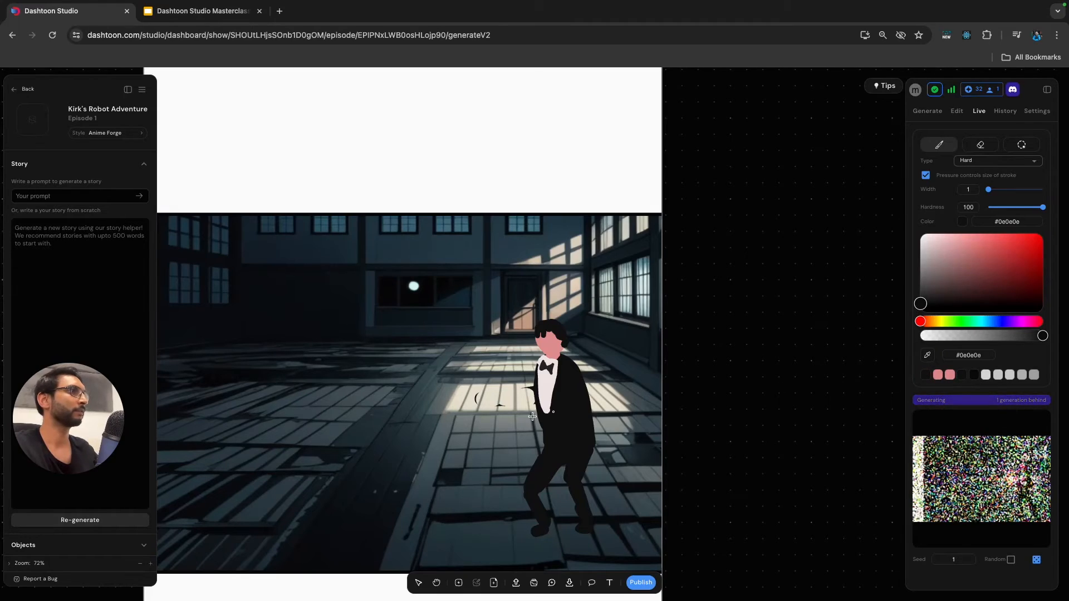
left_click(929, 360)
left_click(566, 414)
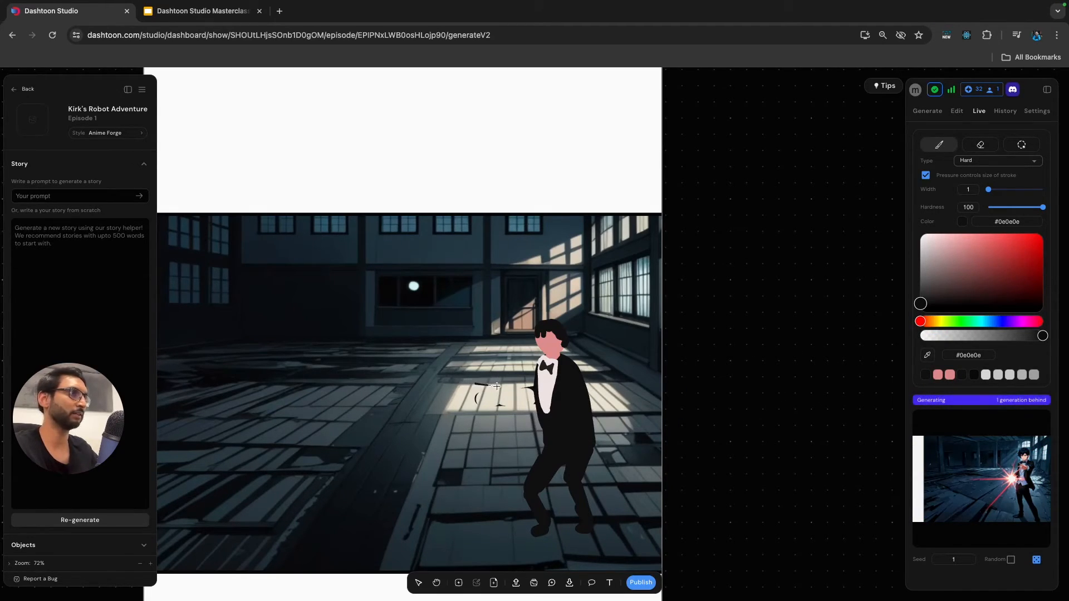
left_click_drag(479, 381, 523, 384)
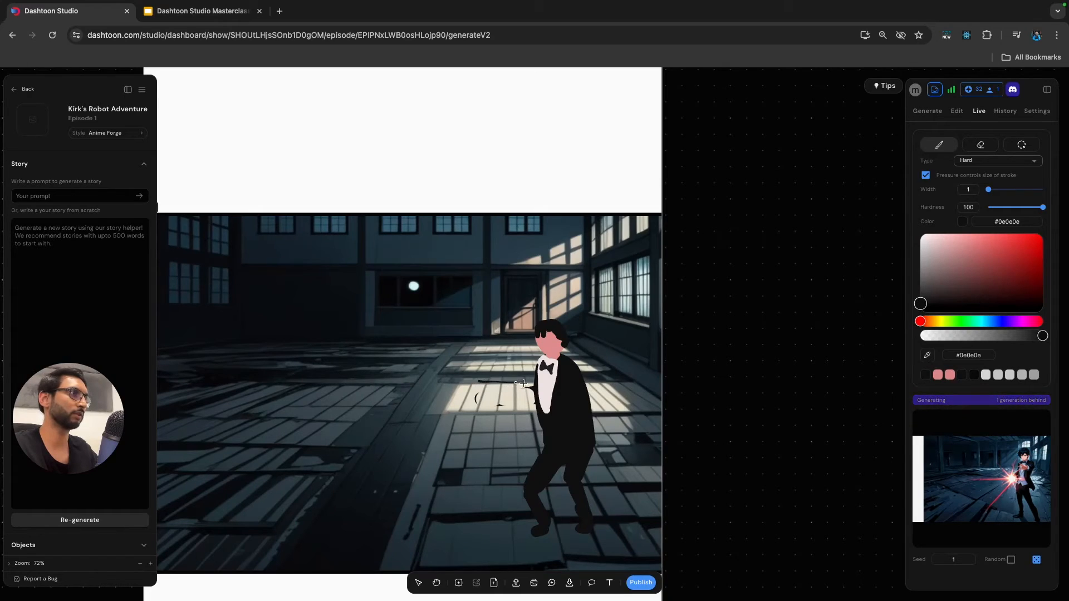
key("super+z")
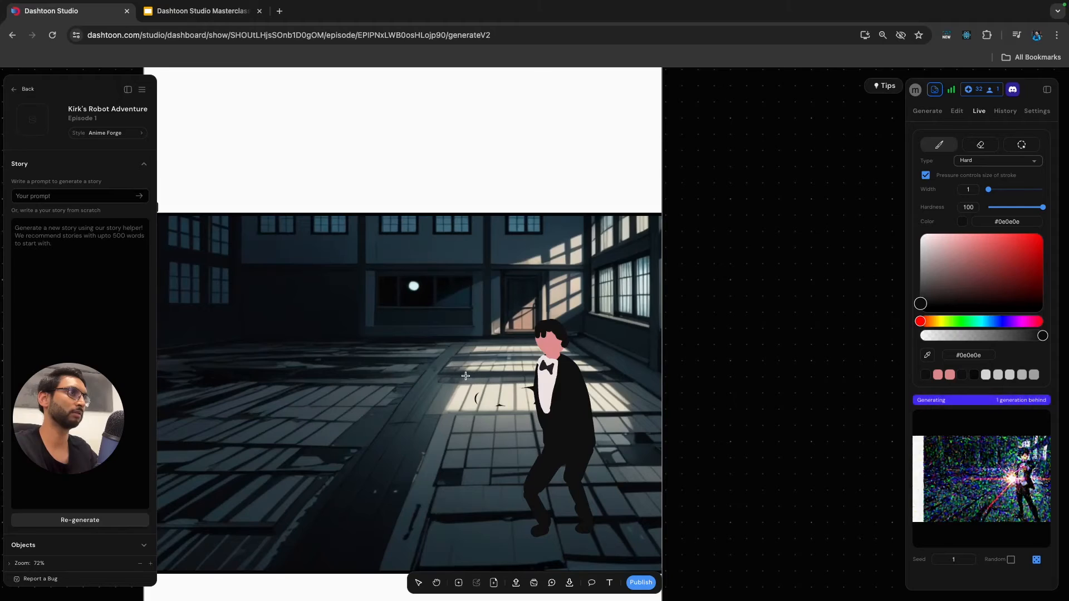
left_click_drag(557, 378, 467, 378)
key("ctrl+z")
left_click_drag(571, 378, 491, 378)
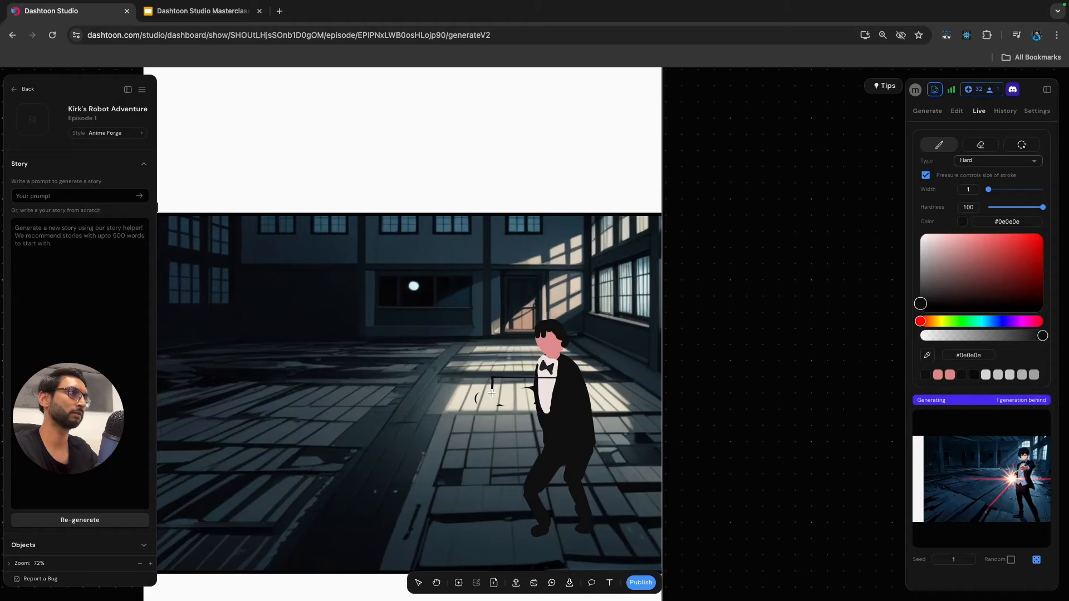
left_click_drag(569, 396, 518, 396)
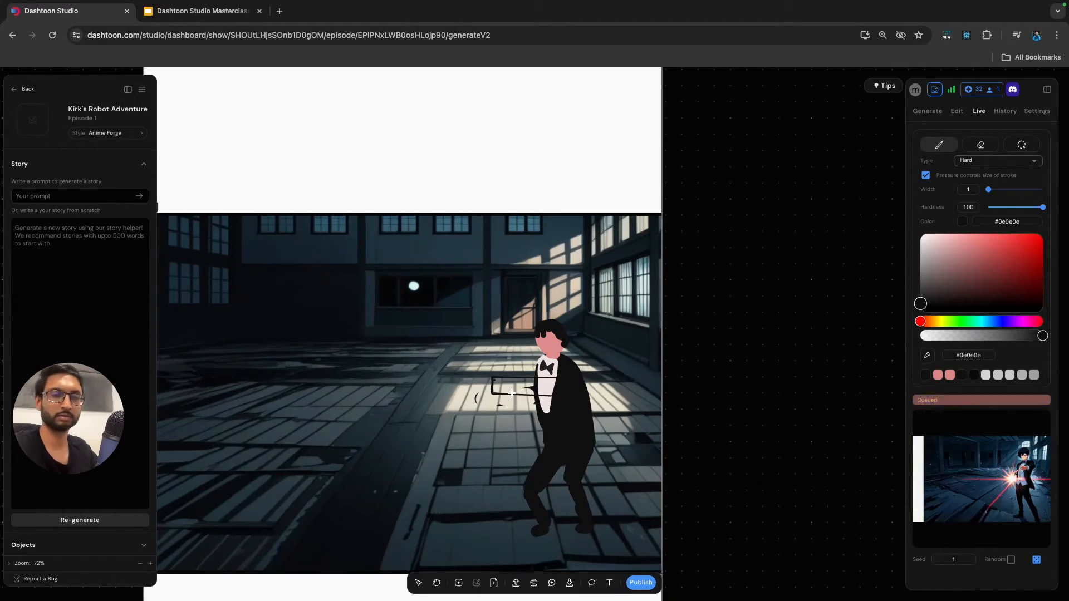
key("ctrl+z")
key("ctrl+z")
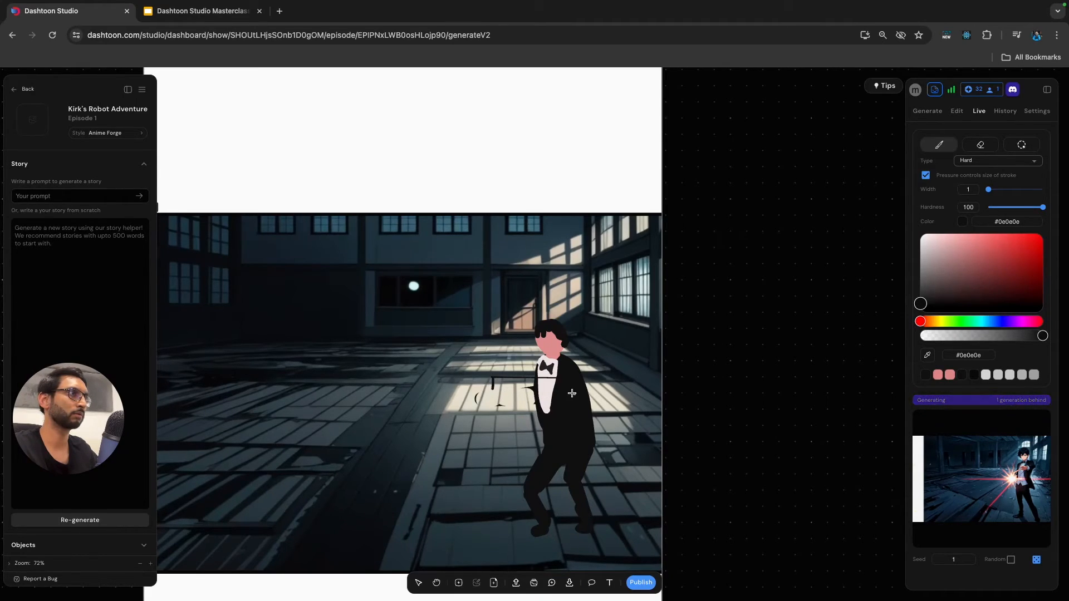
left_click_drag(493, 389, 569, 393)
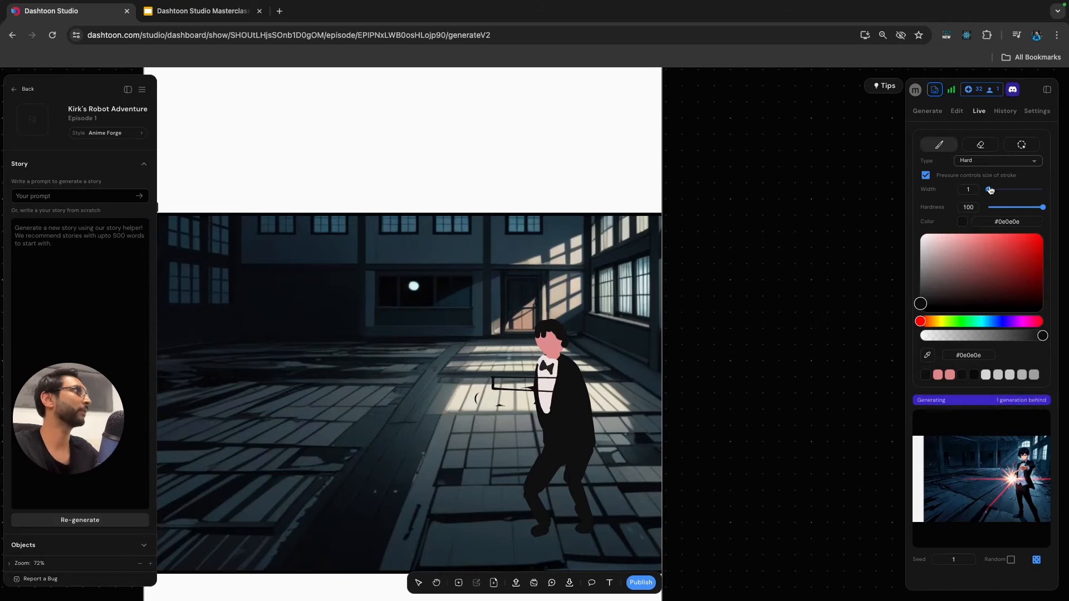
Fill the arm outline with brush width 7, and outline the upper sleeve in grey #363636 at width 1.
left_click_drag(990, 190, 993, 190)
left_click_drag(496, 383, 565, 386)
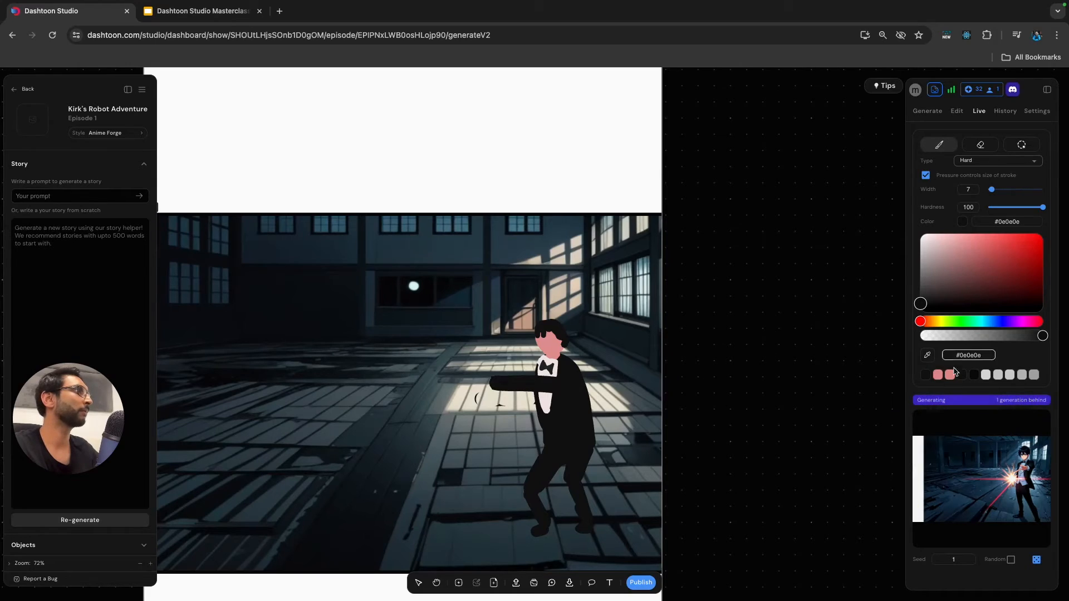
left_click_drag(923, 311, 920, 292)
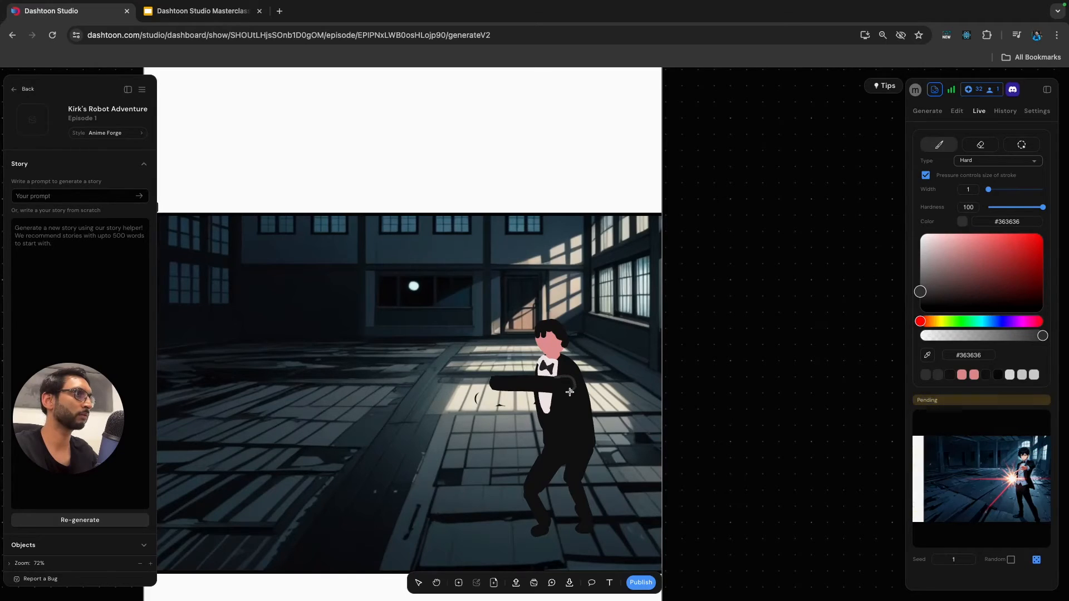
Sample the face's pink #e29797 and paint a hand at the end of the outstretched arm with brush width 1.
left_click(928, 356)
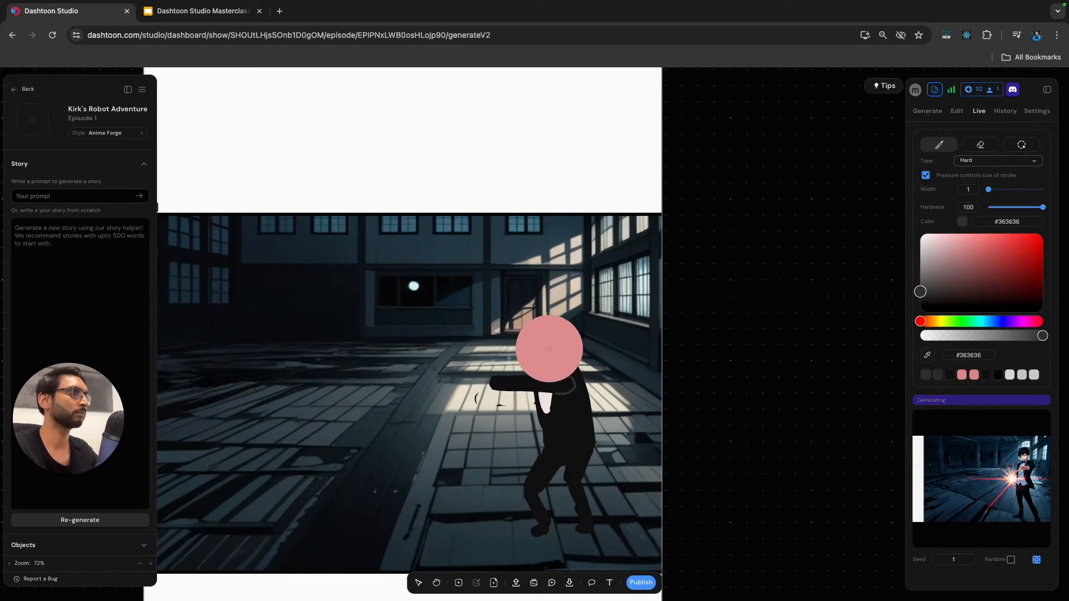
left_click(550, 348)
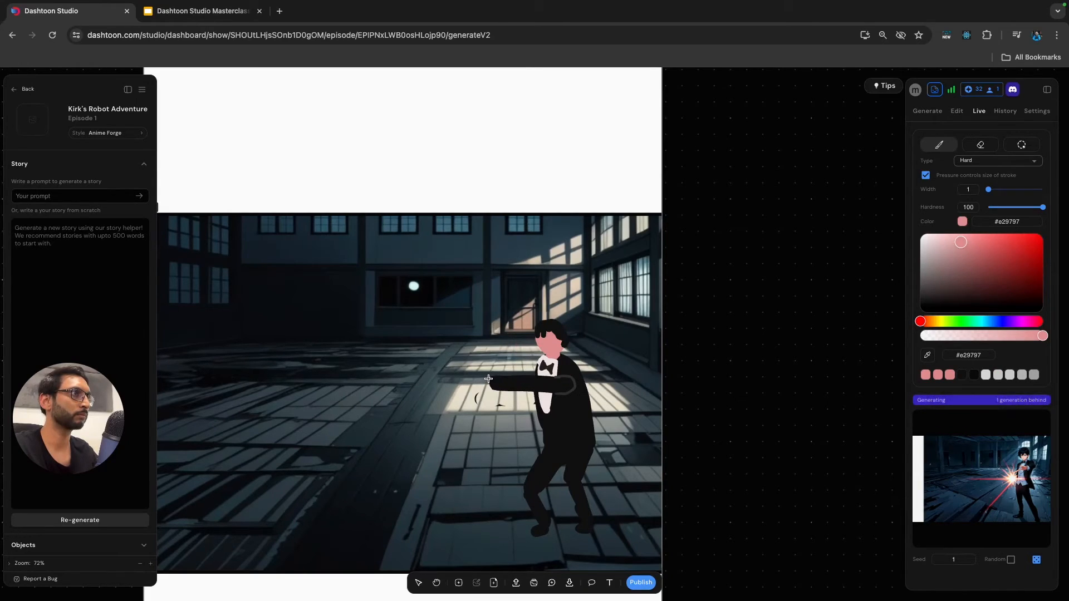
left_click_drag(473, 385, 481, 387)
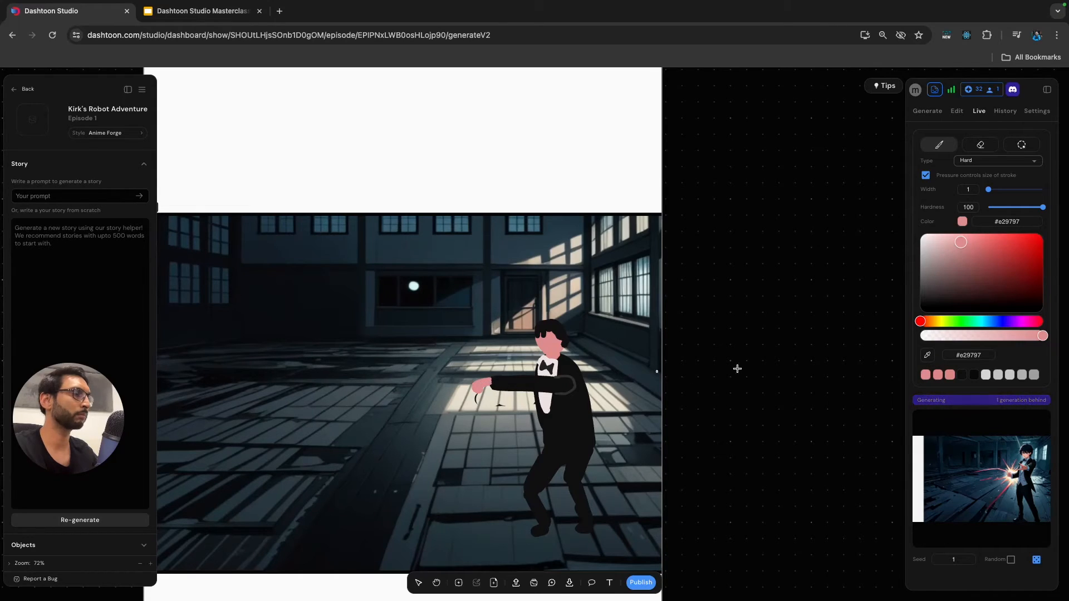
Paint a grey #696969 cuff at the wrist between the pink hand and the black sleeve.
left_click(998, 375)
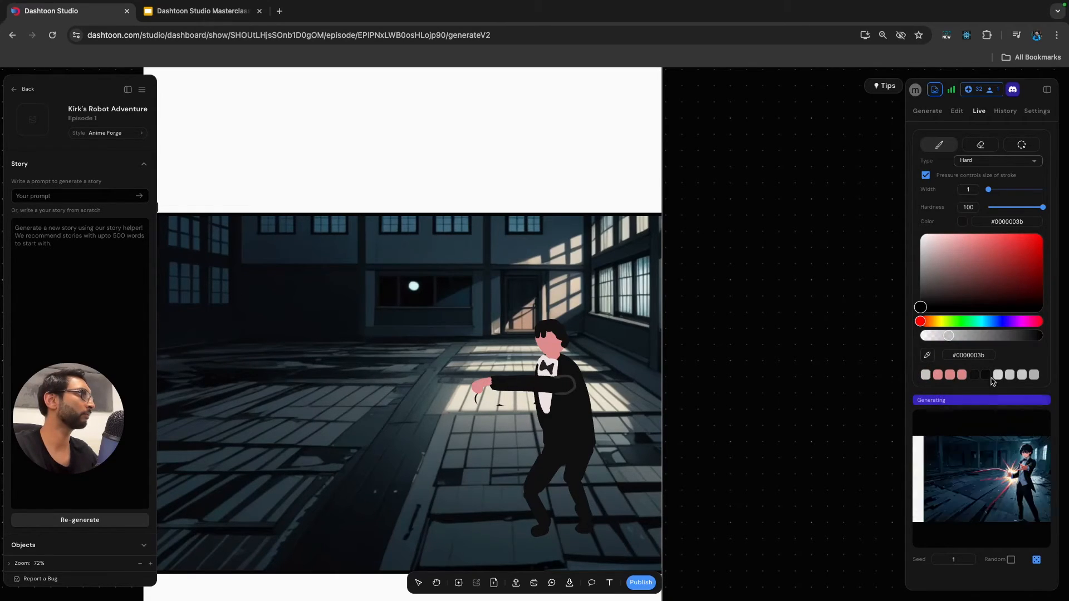
scroll(486, 382, "up", 3)
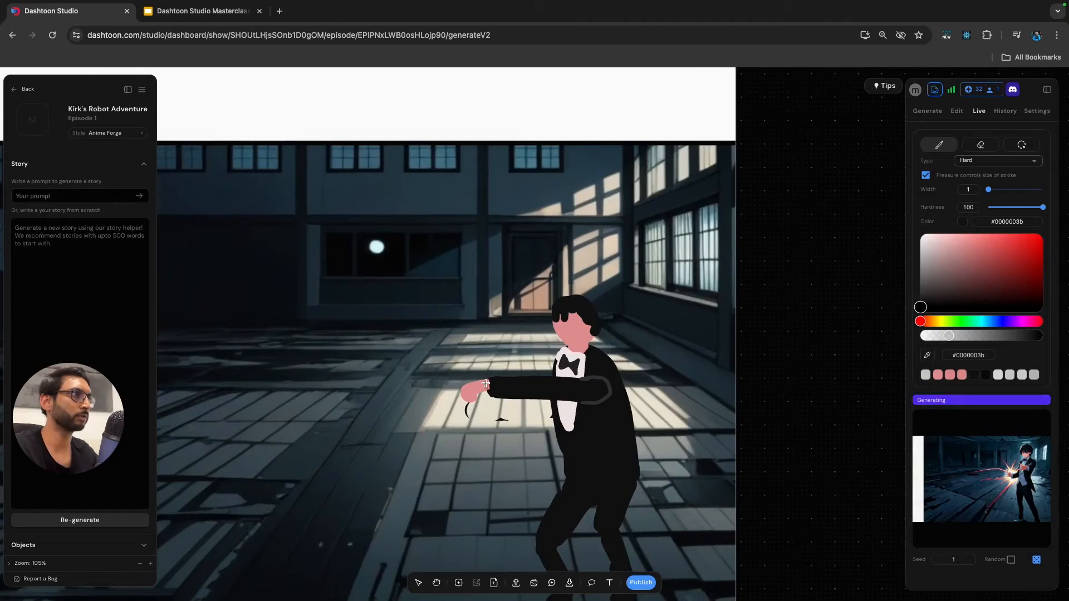
left_click(998, 336)
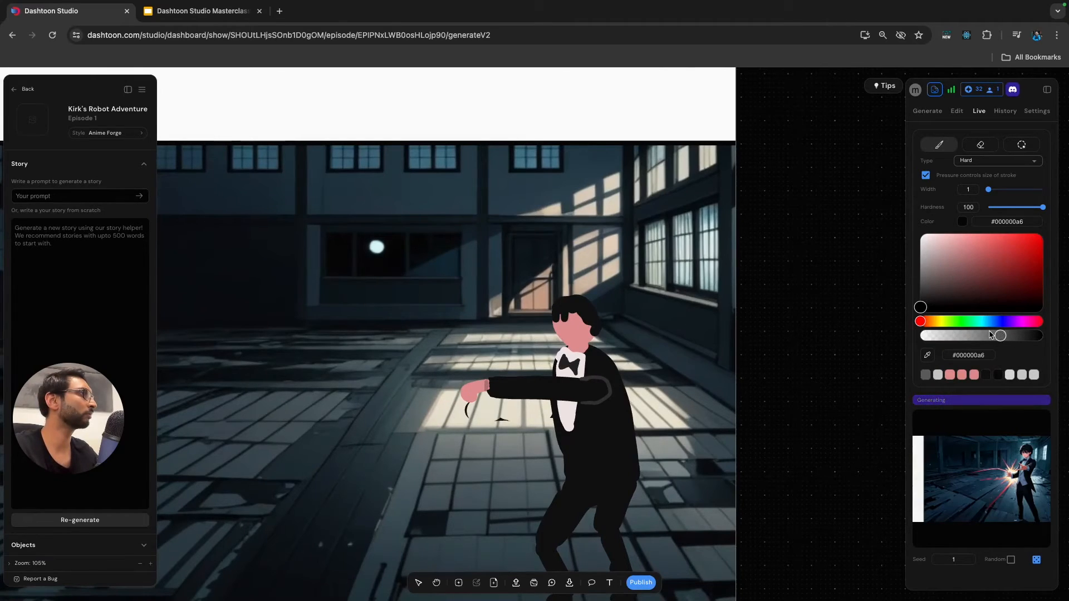
left_click_drag(921, 307, 920, 280)
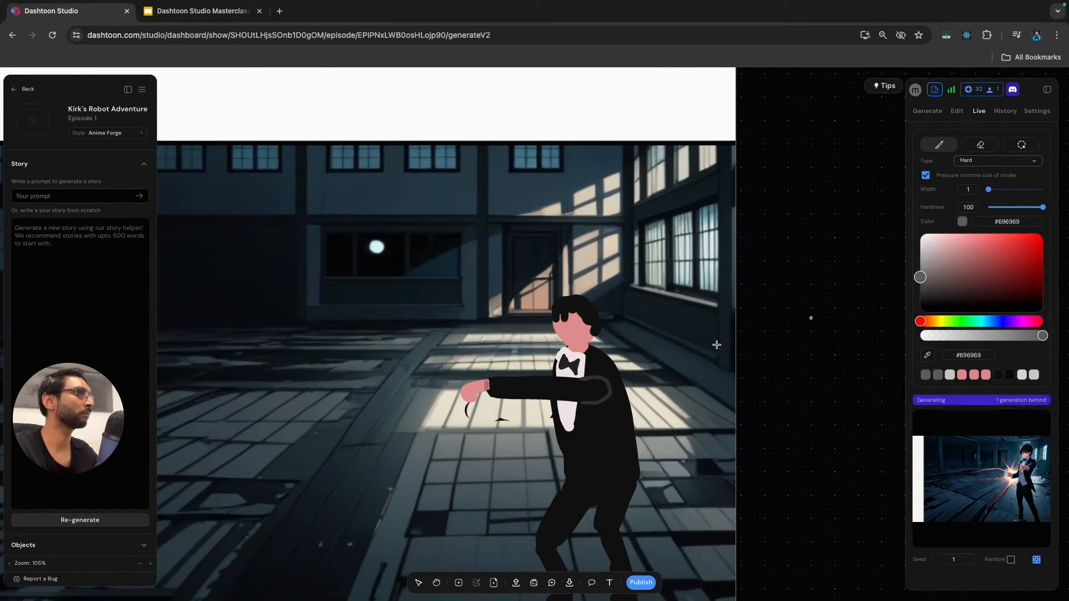
left_click_drag(485, 384, 487, 391)
left_click(526, 367)
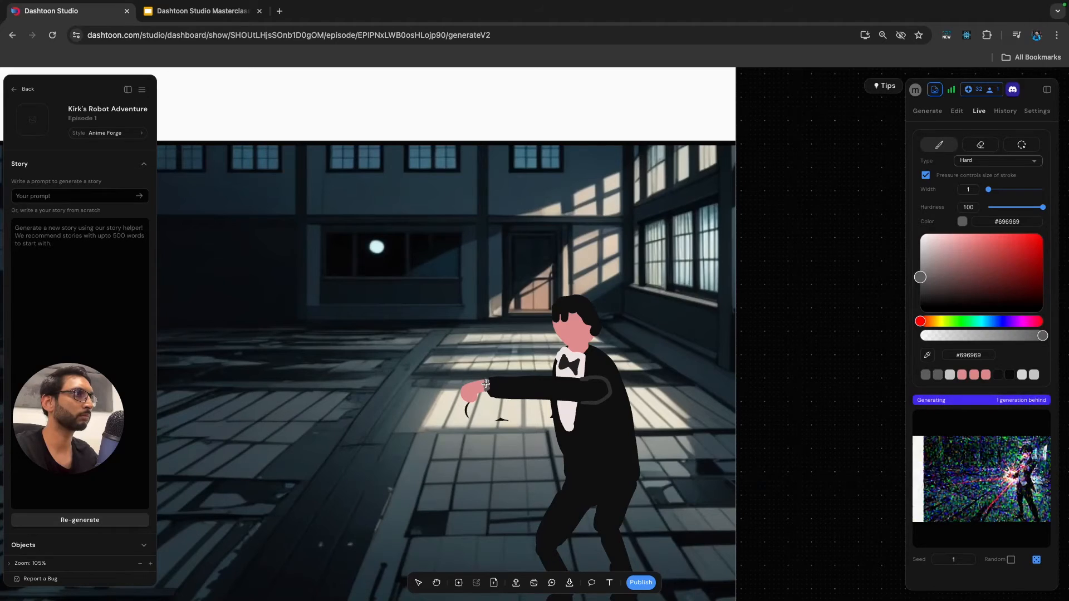
Paint a lighter grey #888888 device on top of the wrist cuff with brush width 1.
left_click_drag(920, 278, 920, 270)
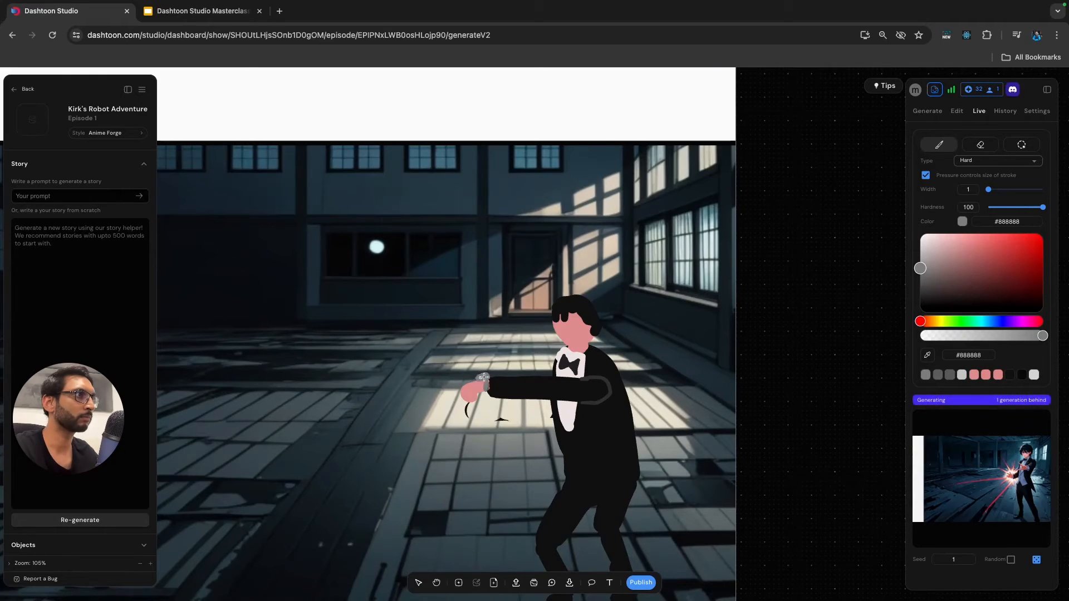
key("super+z")
left_click_drag(480, 380, 488, 376)
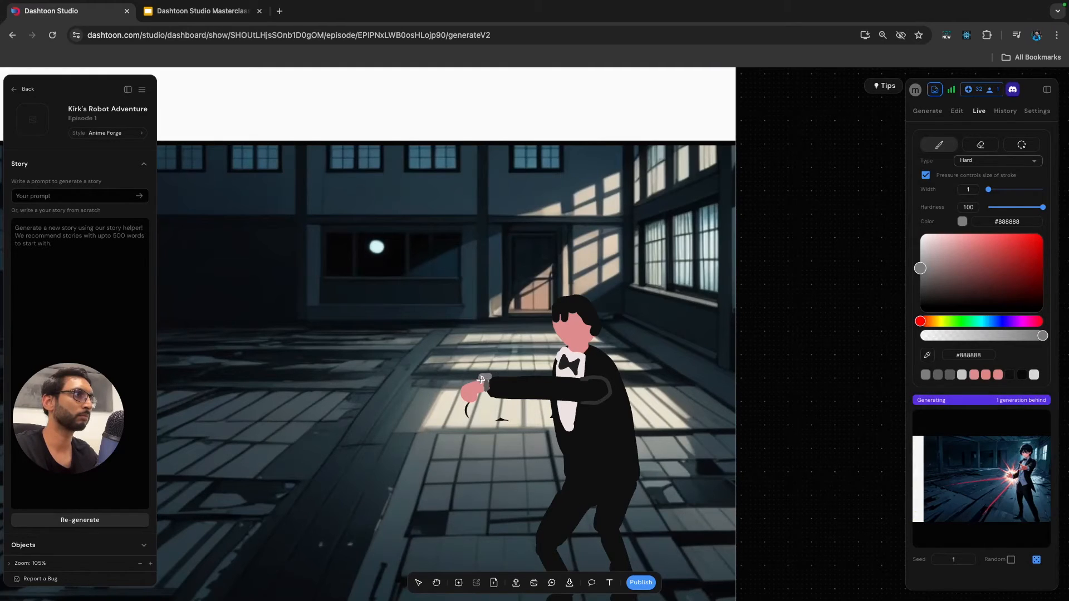
key("Escape")
Draw a straight red #ff0000 laser beam from the wrist device across the room away from the man, at brush width 1.
scroll(516, 428, "down", 10)
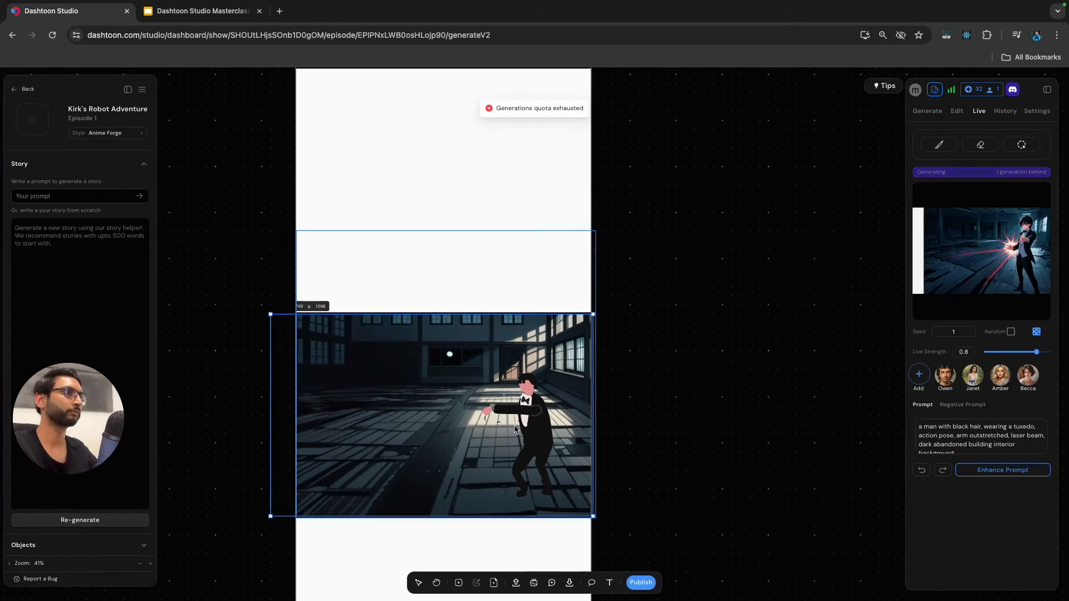
scroll(517, 428, "up", 3)
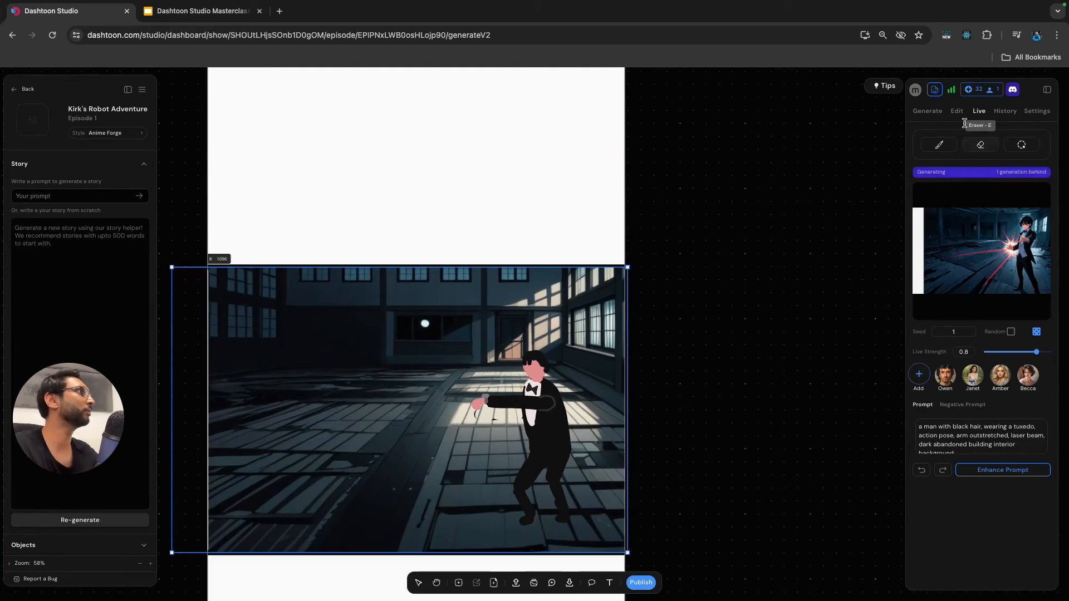
left_click(939, 145)
left_click_drag(1049, 239, 1052, 233)
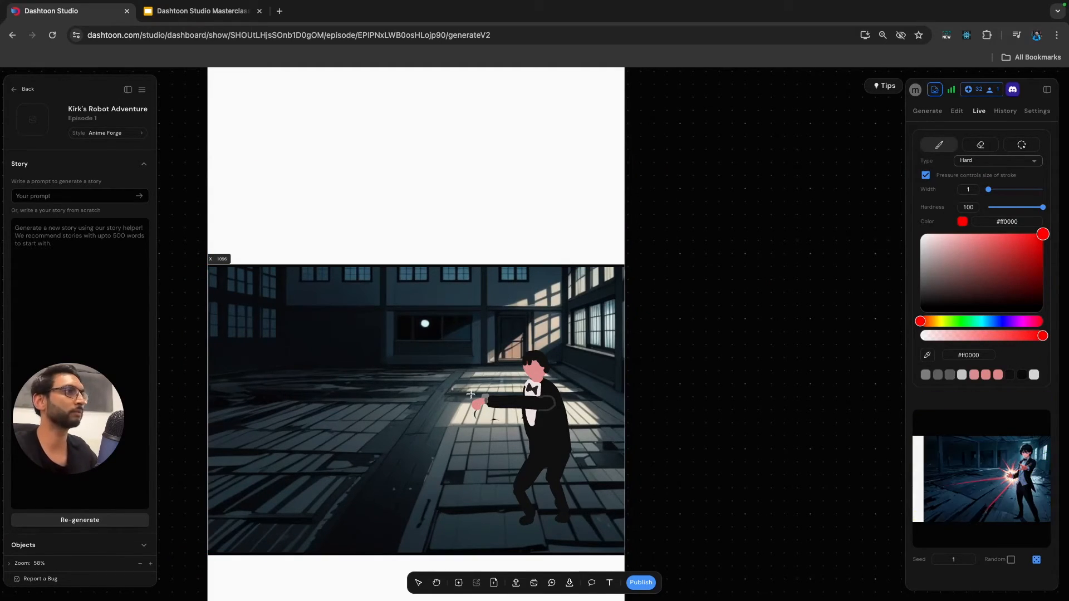
scroll(483, 399, "up", 2)
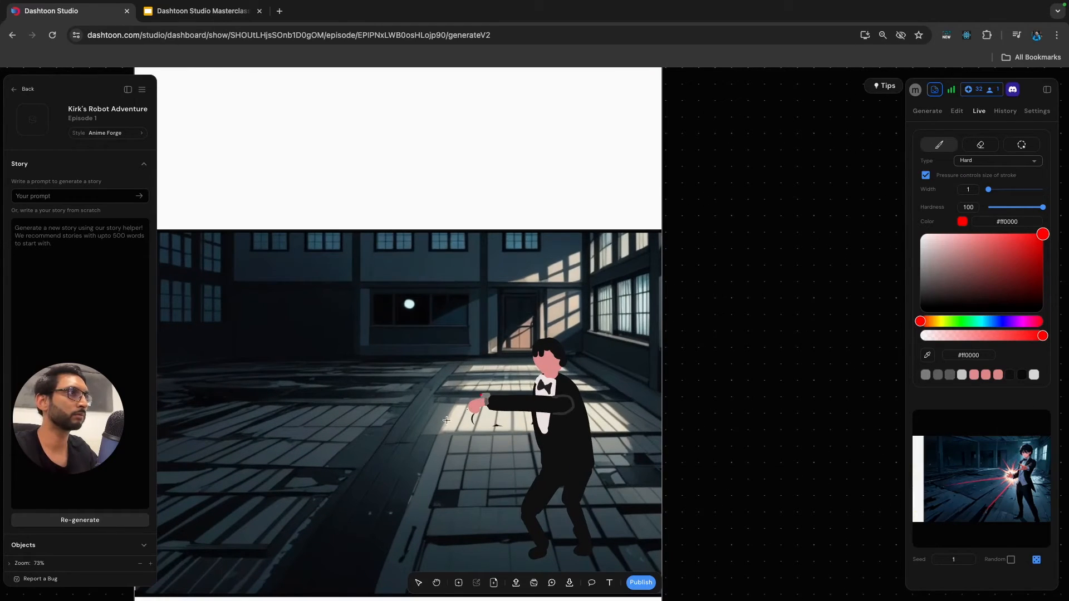
scroll(447, 420, "down", 2)
left_click(269, 408, "shift")
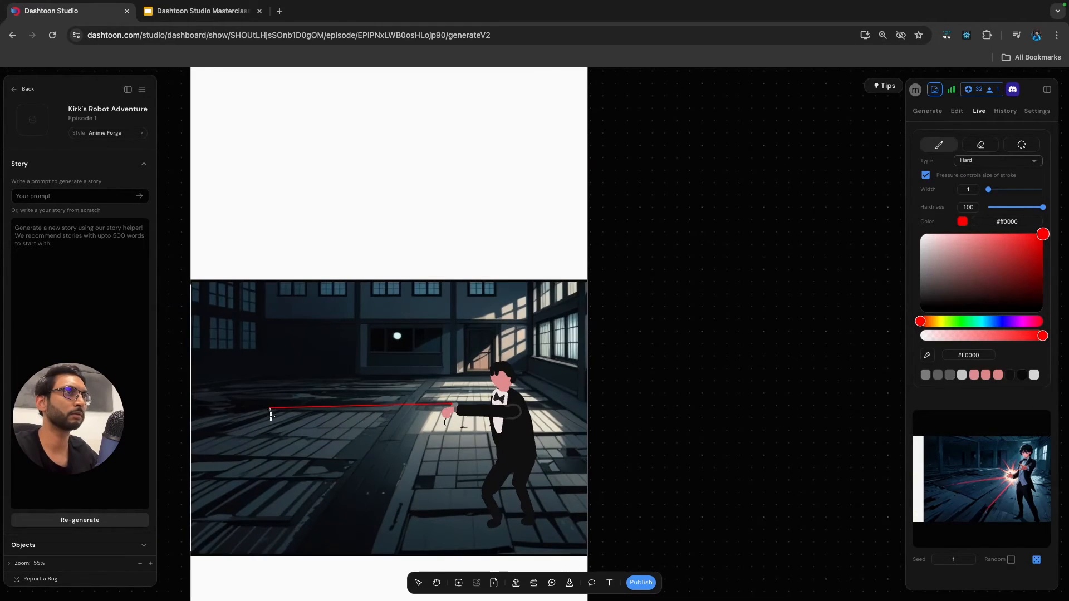
key("Escape")
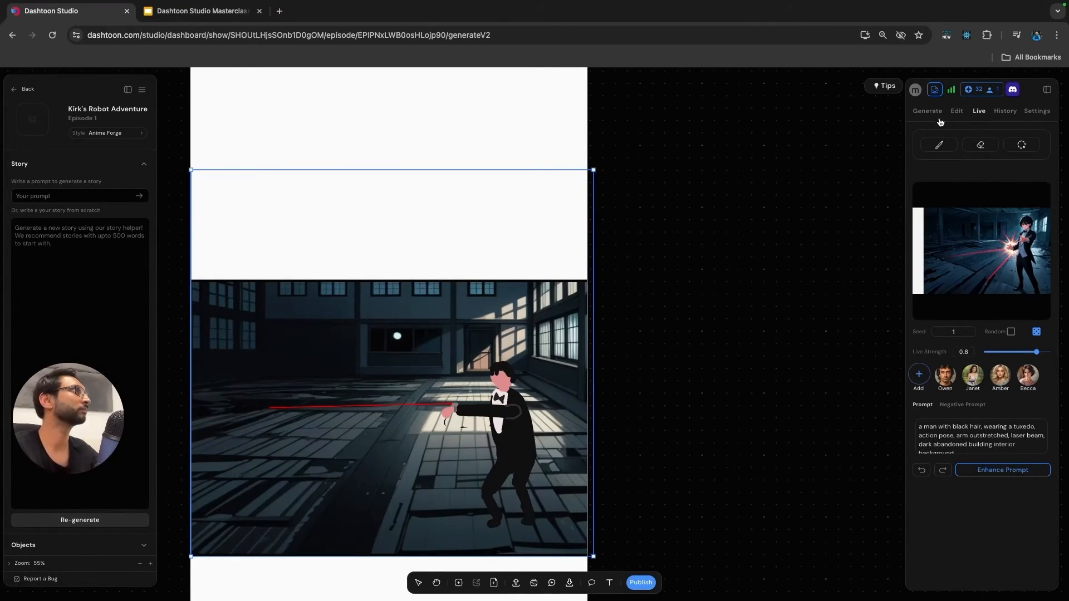
Cover the stray curved mark below the hand with the sampled floor colour #e7e3d5 at brush width 1.
left_click(941, 144)
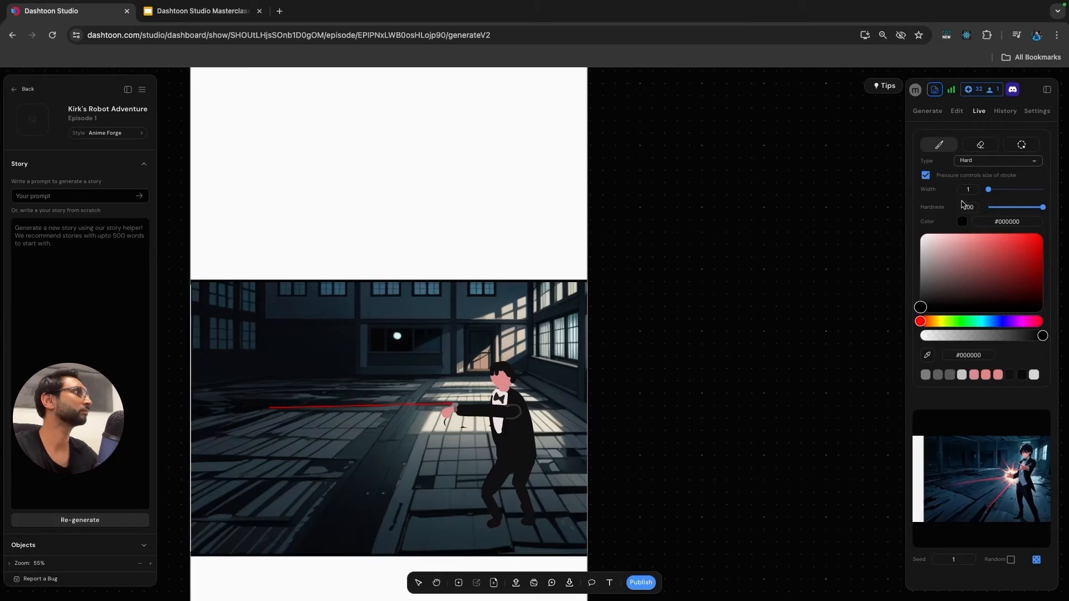
left_click(929, 357)
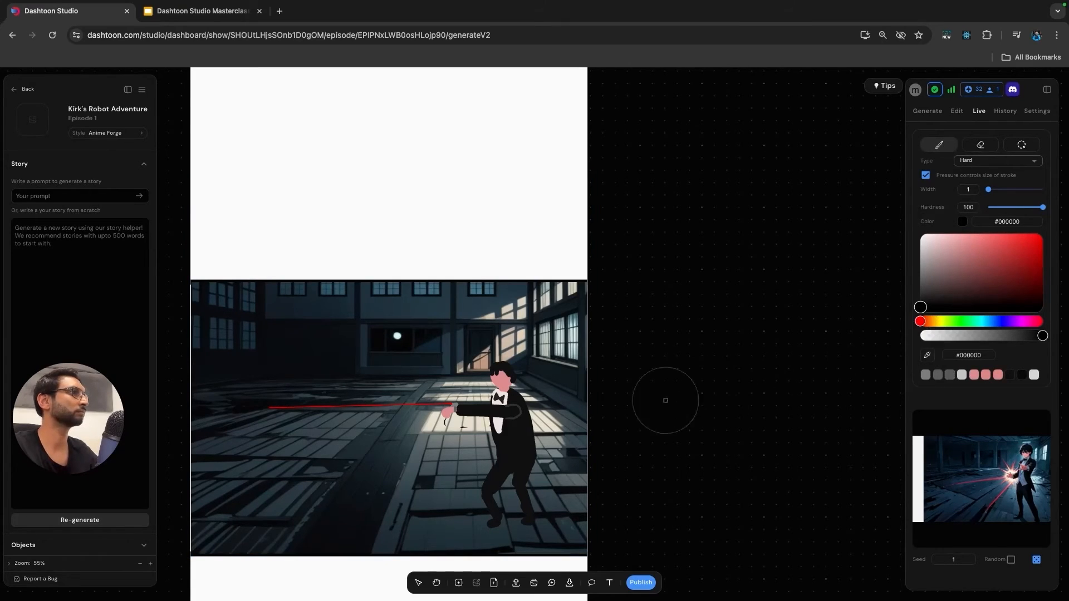
left_click(439, 427)
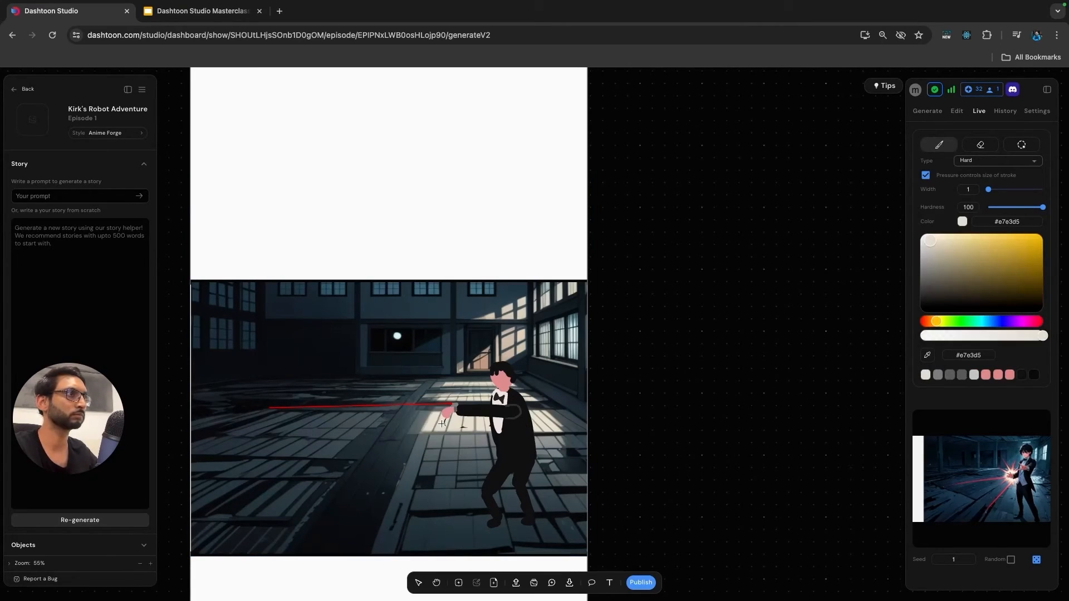
scroll(439, 424, "up", 5)
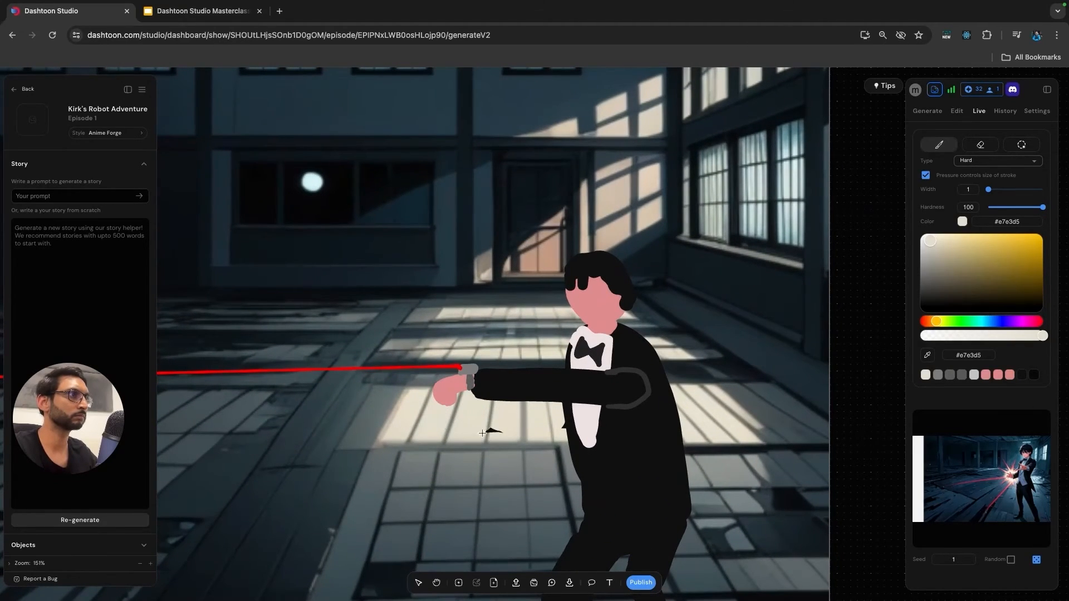
key("Escape")
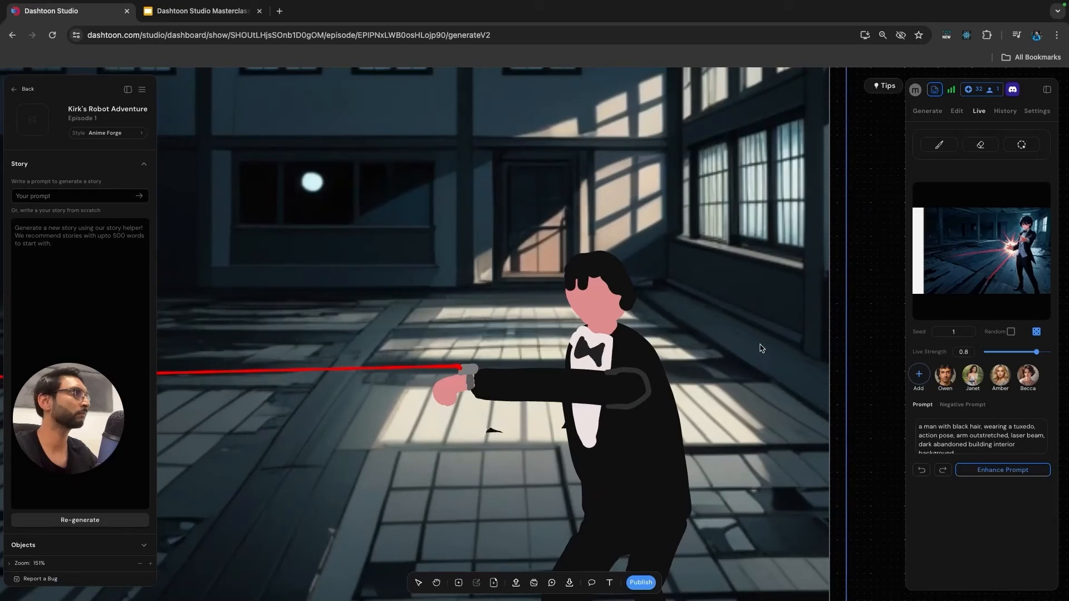
Paint over the remaining black mark below the hand with the sampled floor colour #e9e3d3 at brush width 1.
left_click(939, 145)
left_click(928, 356)
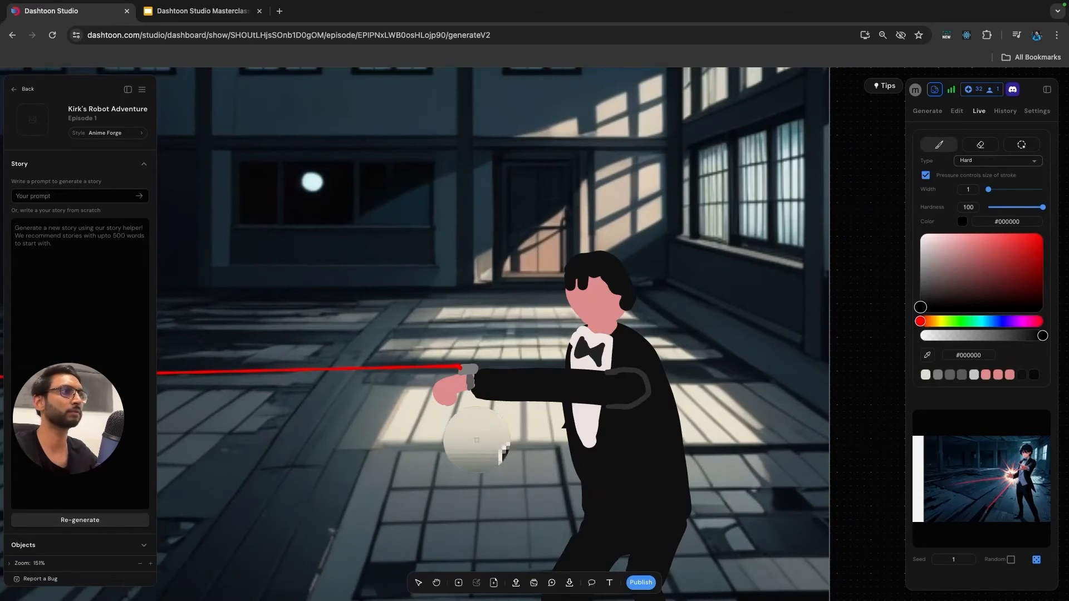
left_click(495, 430)
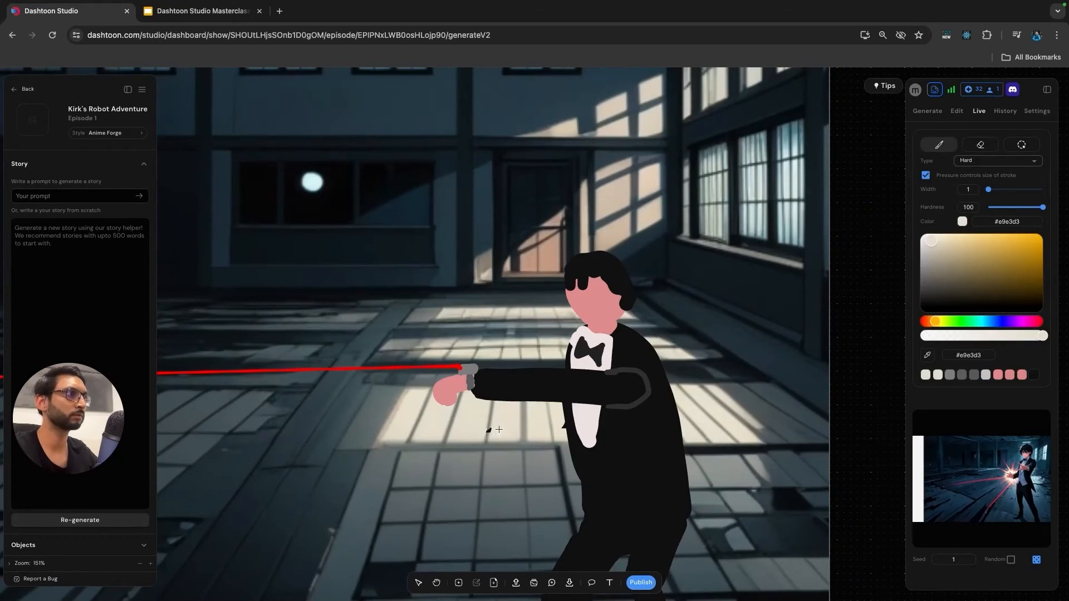
left_click(930, 357)
left_click(488, 428)
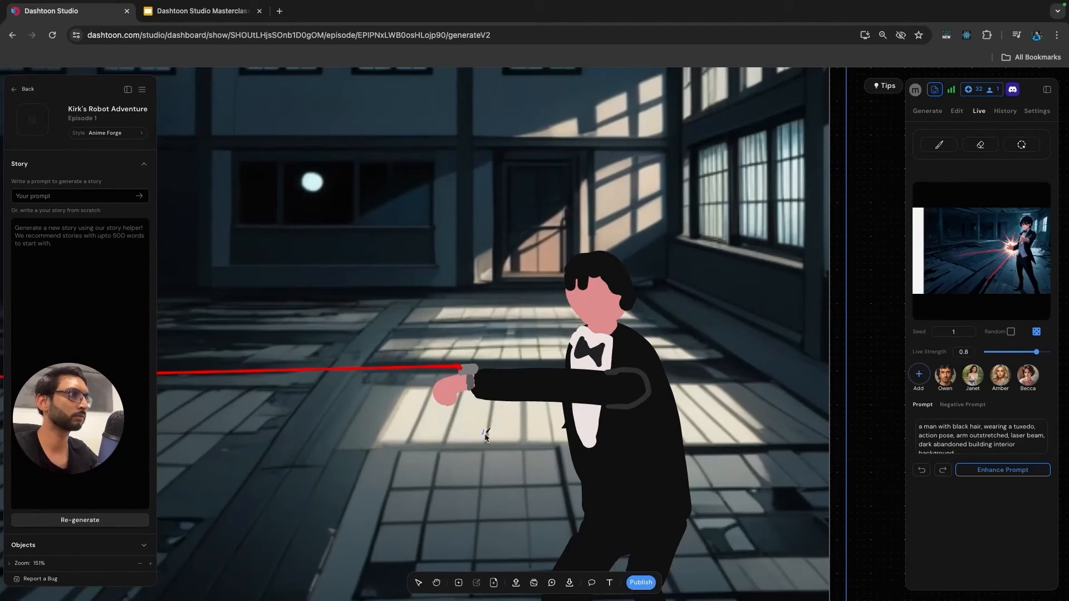
left_click_drag(488, 429, 495, 429)
Cover more of the leftover black mark on the floor with the sampled grey #909083 at brush width 1.
scroll(530, 426, "up", 5)
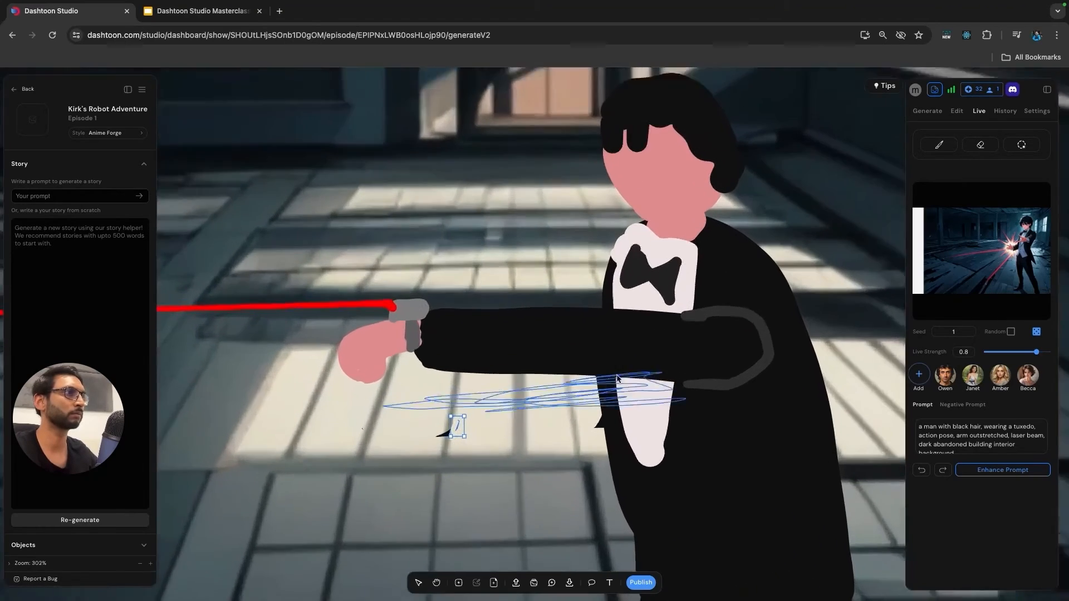
left_click(939, 145)
left_click(928, 356)
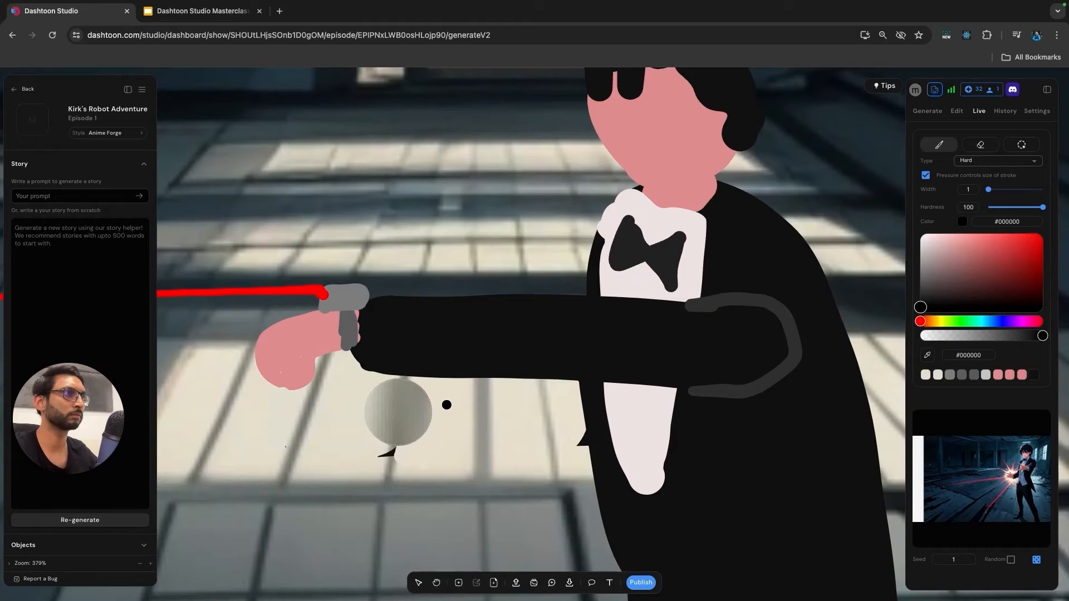
left_click(397, 419)
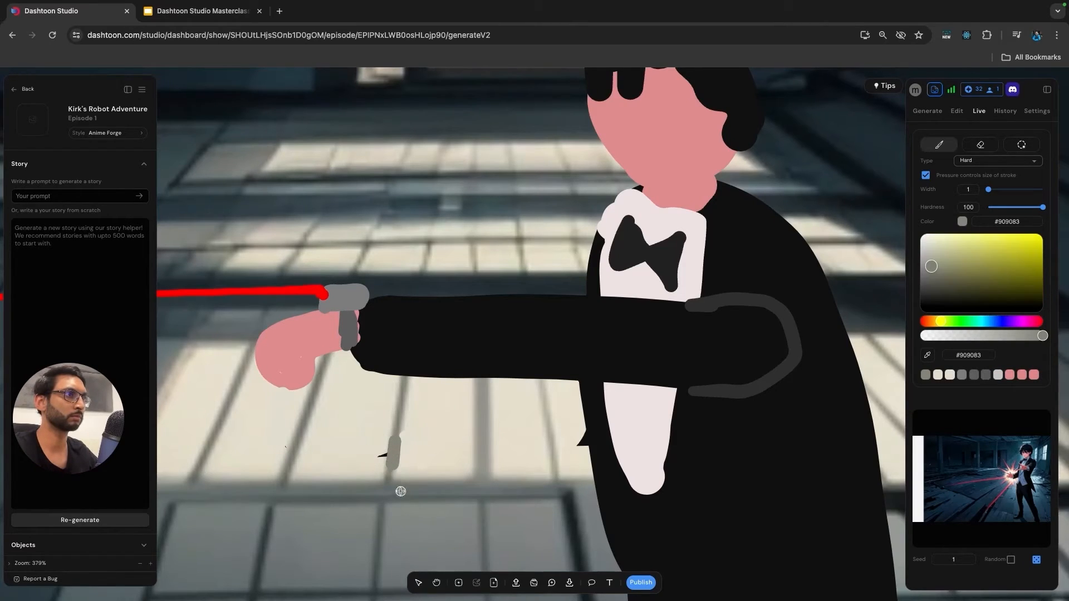
key("Escape")
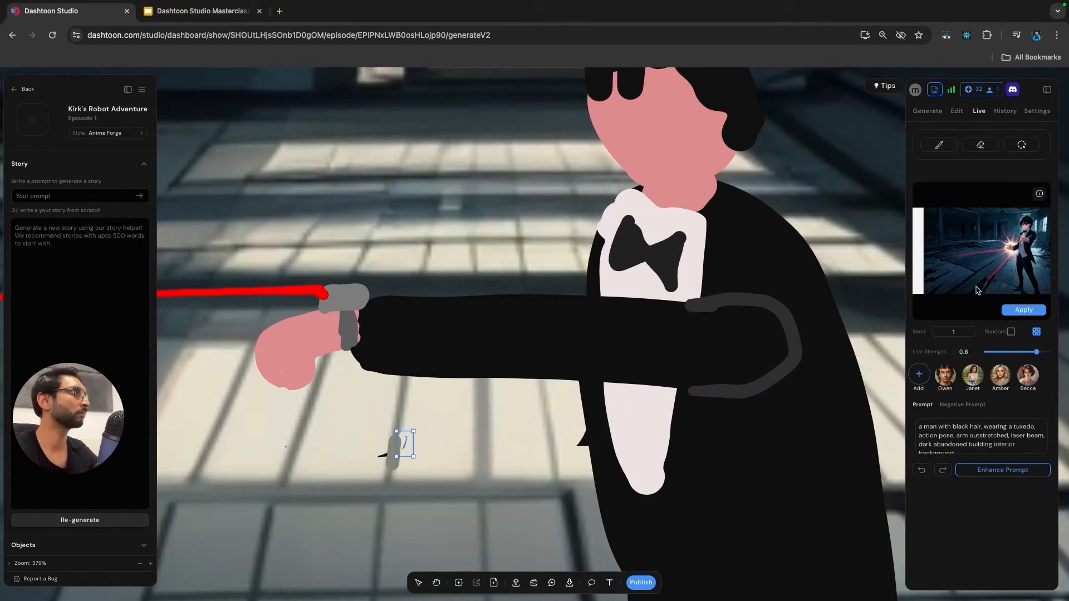
Mask the whole tuxedoed man and his outstretched arm at brush width 37, and add "angry expression" to the live prompt.
scroll(700, 334, "down", 4)
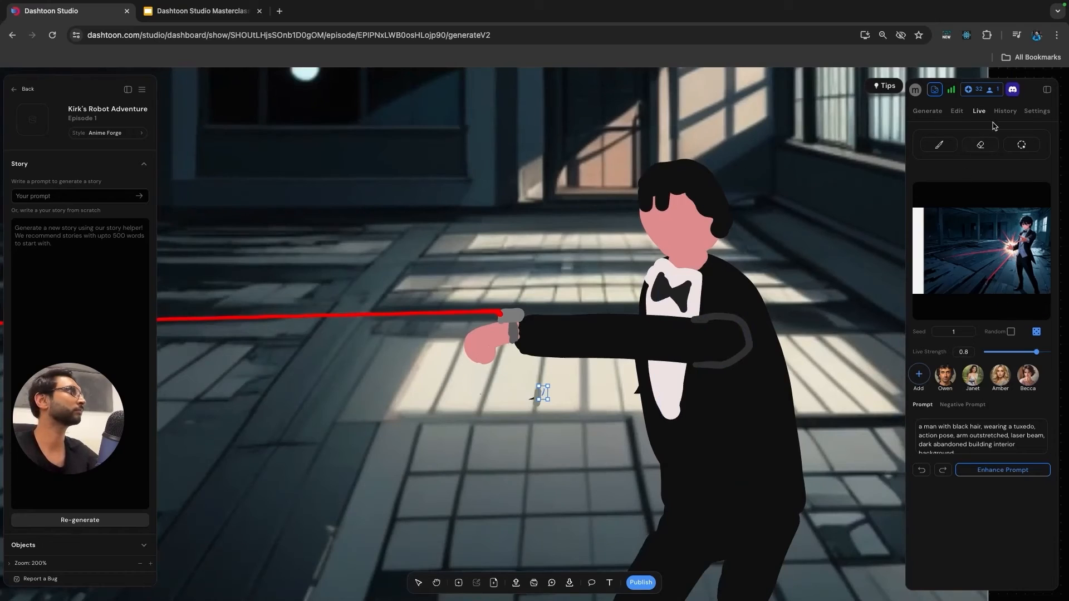
left_click(1022, 145)
scroll(553, 274, "down", 6)
mouse_move(685, 262)
left_mouse_down()
mouse_move(673, 281)
mouse_move(624, 298)
mouse_move(677, 355)
mouse_move(677, 413)
mouse_move(697, 434)
mouse_move(713, 421)
mouse_move(720, 337)
mouse_move(698, 254)
mouse_move(686, 322)
left_mouse_up()
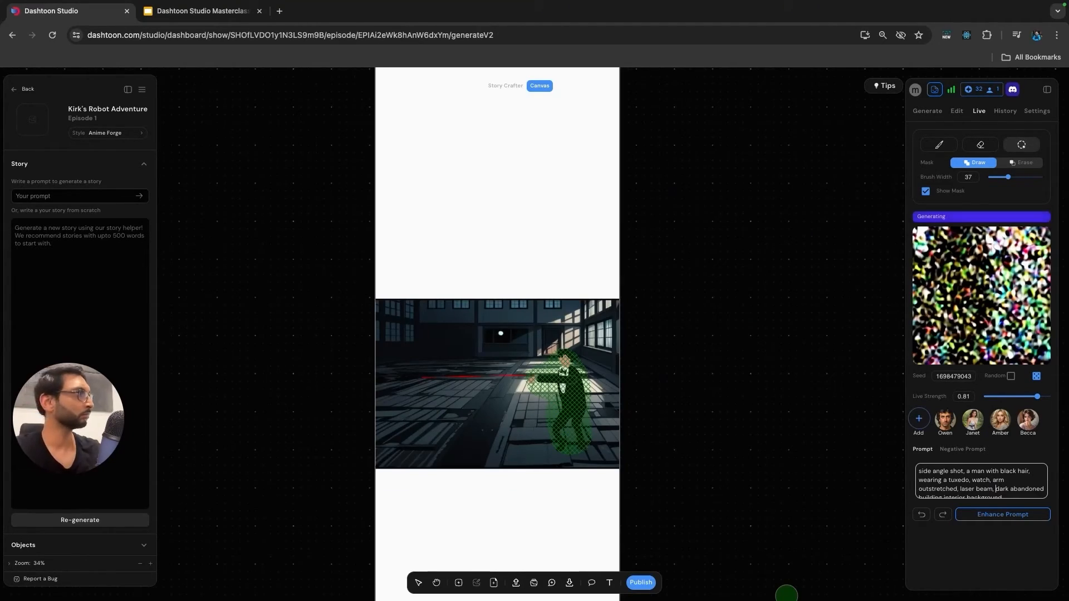
type("angry e")
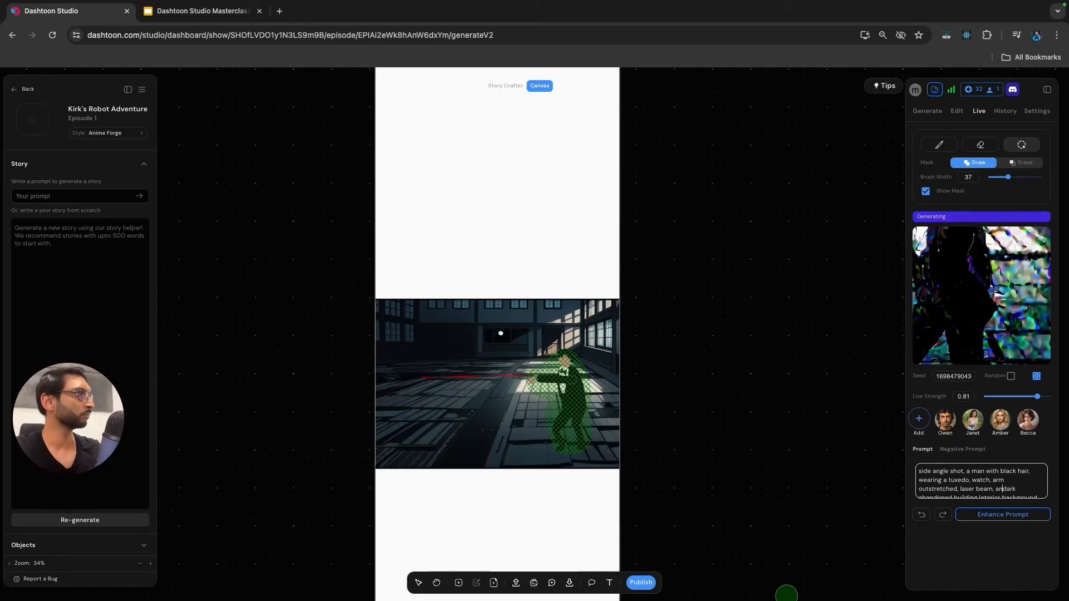
type("xpression")
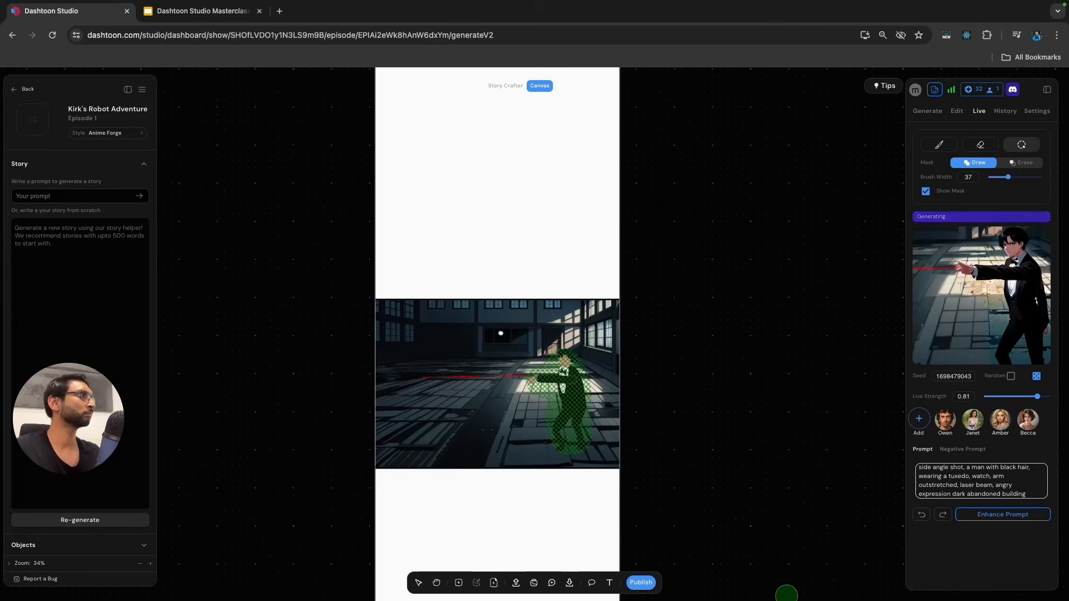
Paste a copy of the plain abandoned-building background image and place it outside the comic page.
scroll(491, 398, "down", 1)
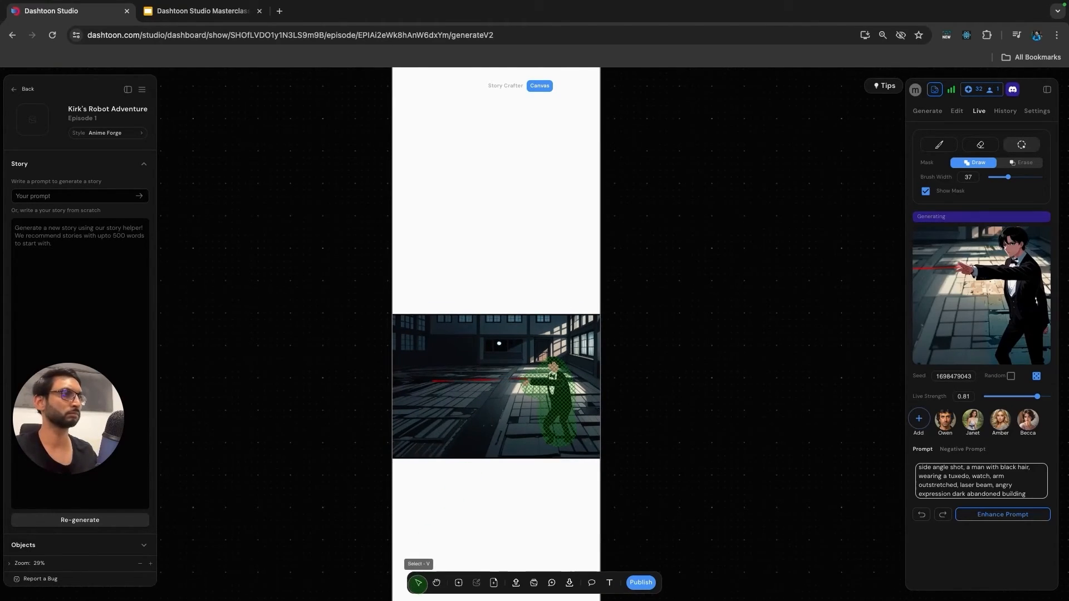
left_click(418, 583)
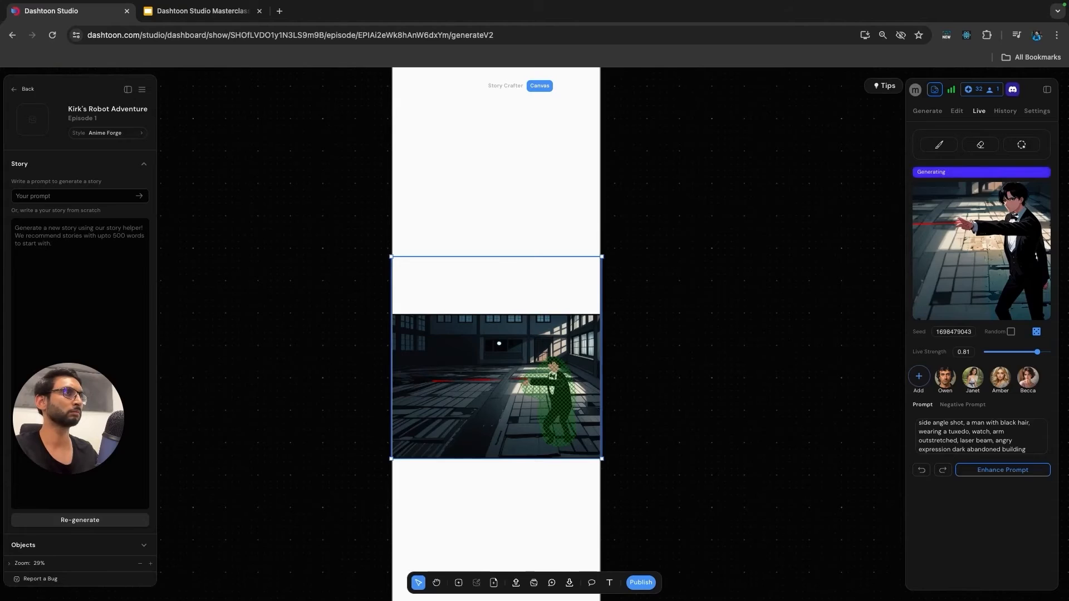
left_click(646, 390)
left_click(497, 386)
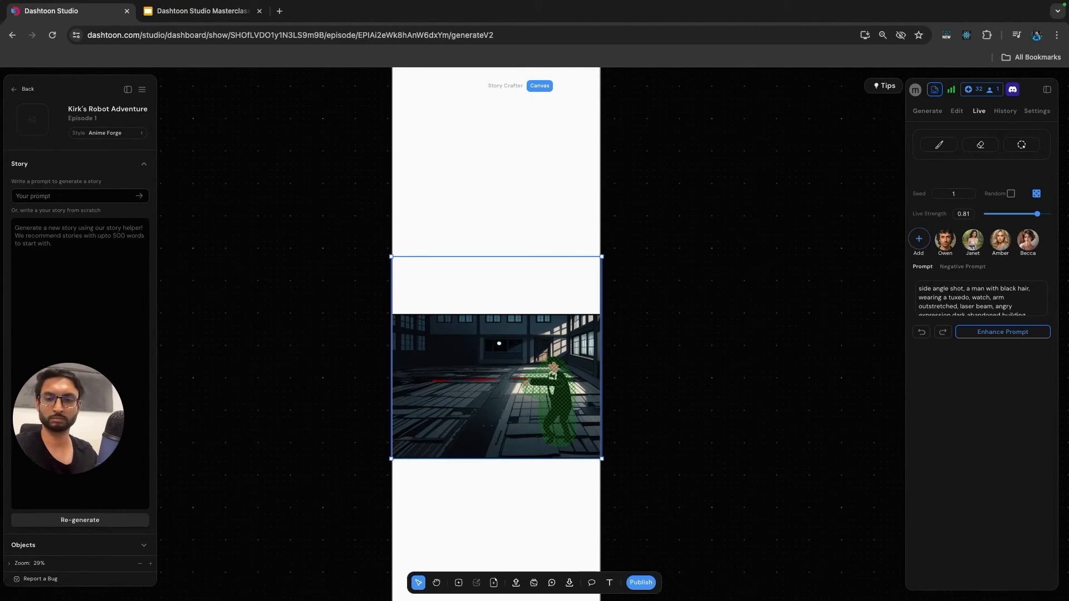
key("super+v")
left_click_drag(497, 387, 844, 353)
Select the panel image and regenerate the live preview twice with new random seeds.
left_click(523, 378)
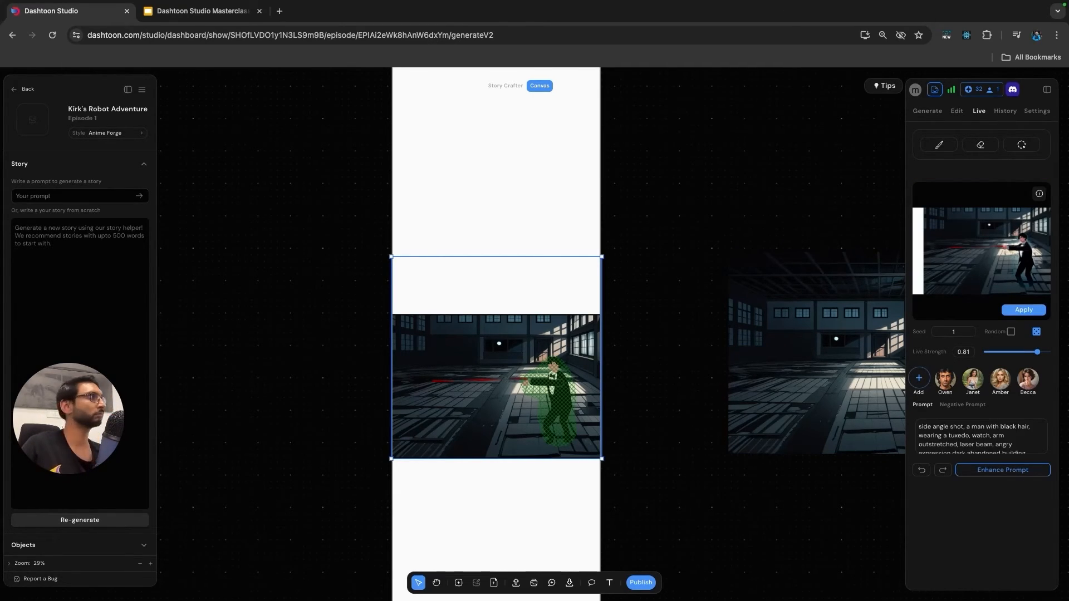
left_click(1036, 332)
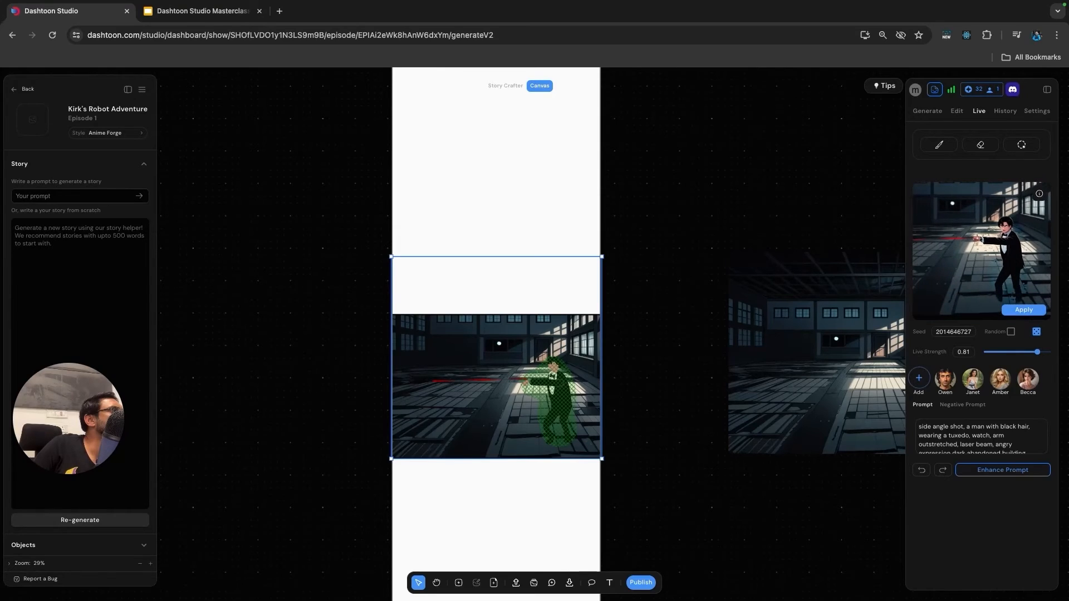
left_click(1036, 332)
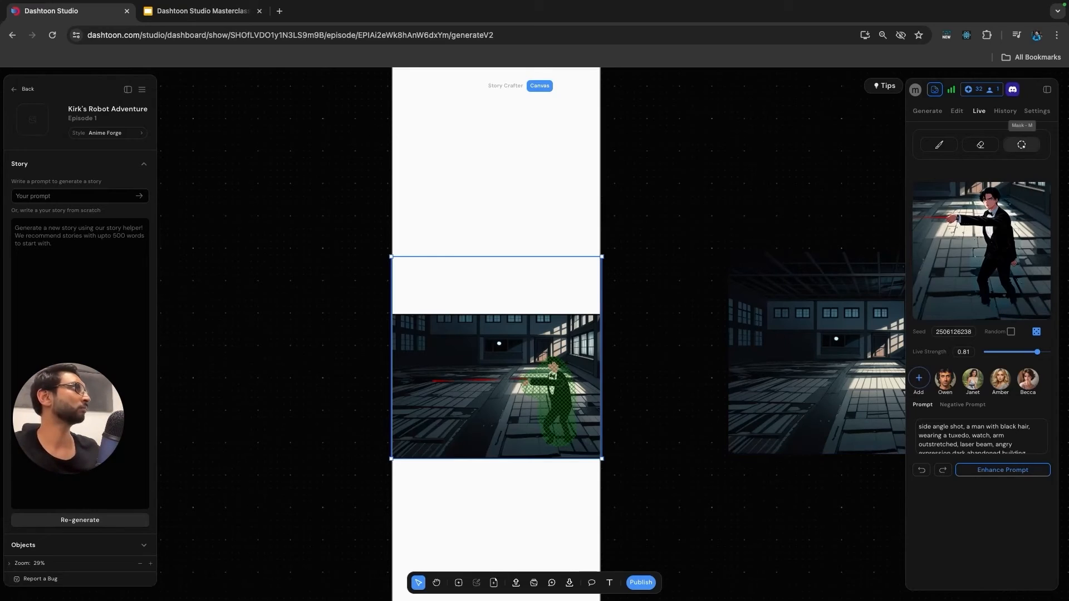
Extend the mask around the man's legs and feet at brush width 37.
left_click(1022, 145)
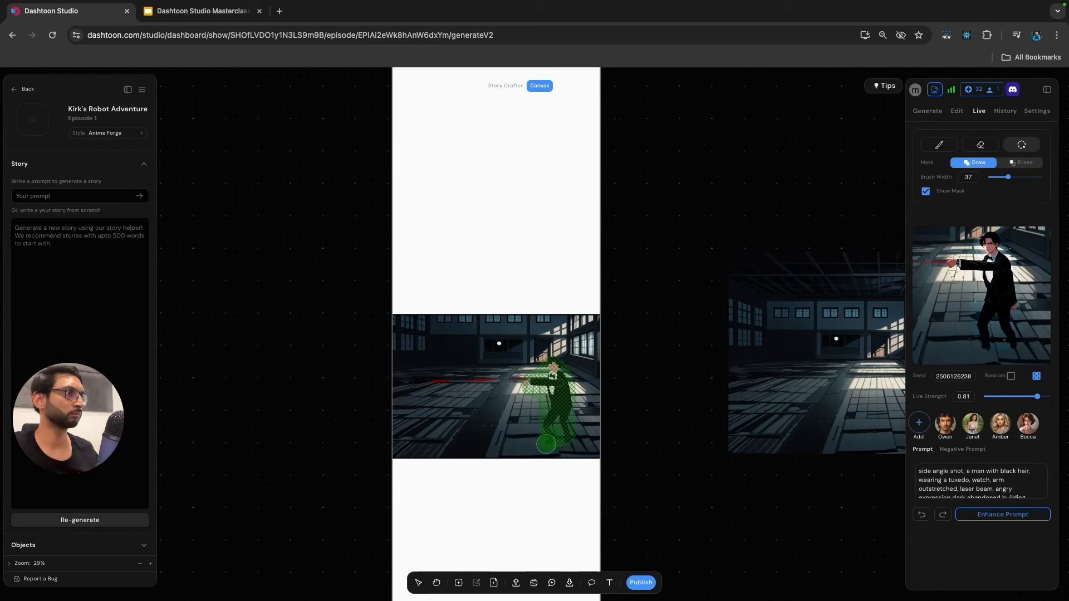
left_click_drag(563, 440, 571, 440)
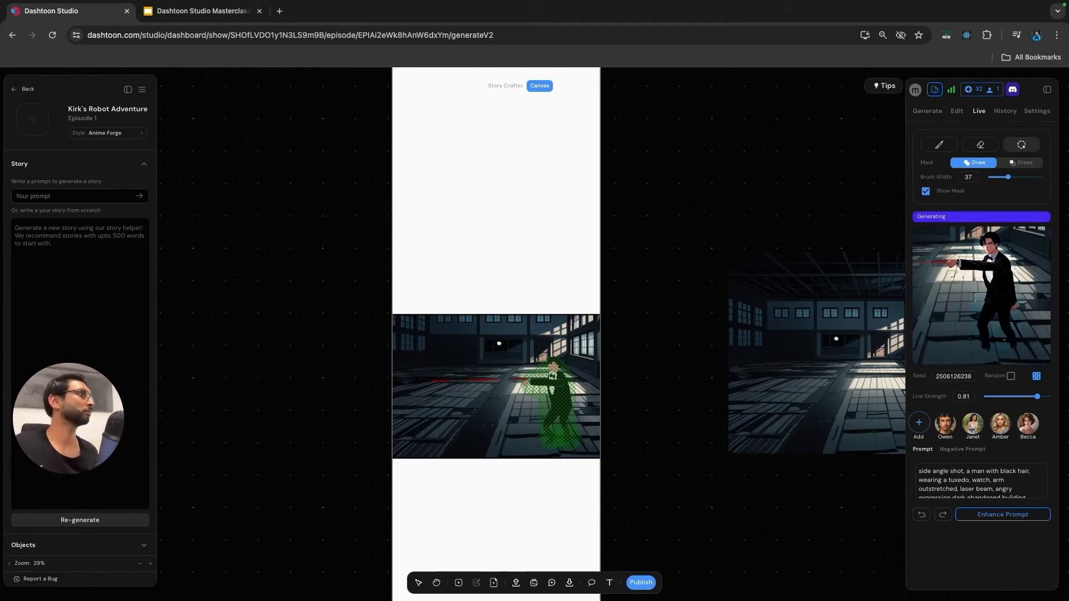
mouse_move(972, 334)
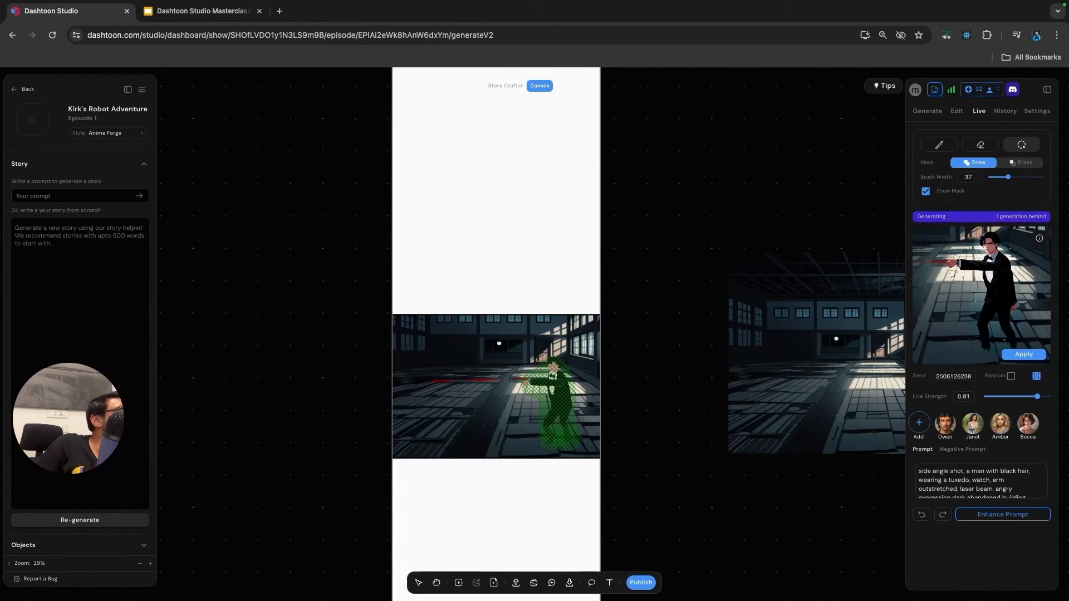
Emphasise the camera angle in the live prompt by wrapping it in triple parentheses as "(((side angle shot)))".
left_click(982, 482)
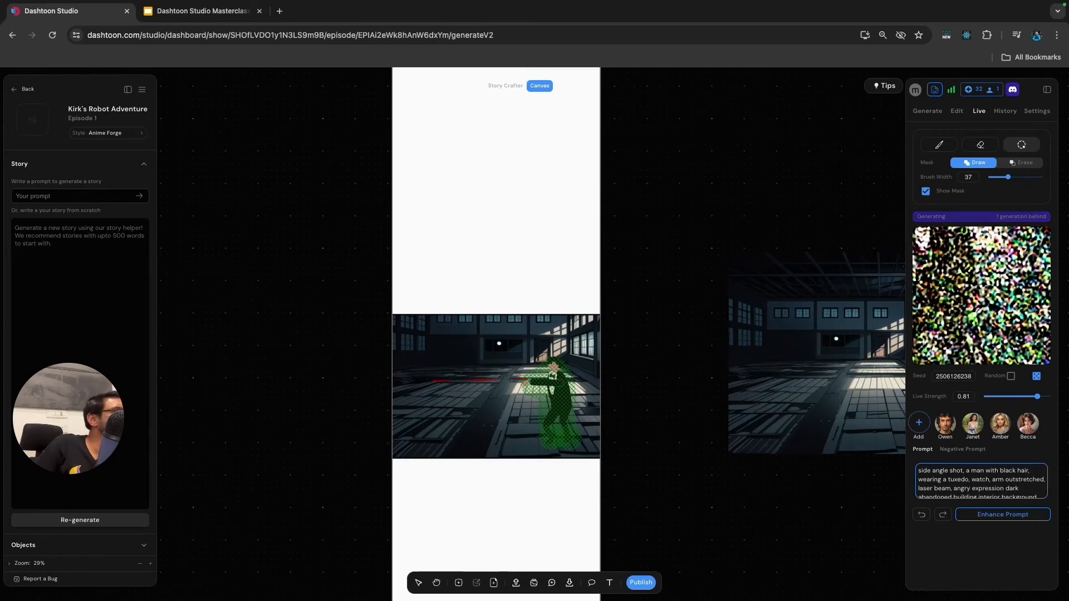
type(")))")
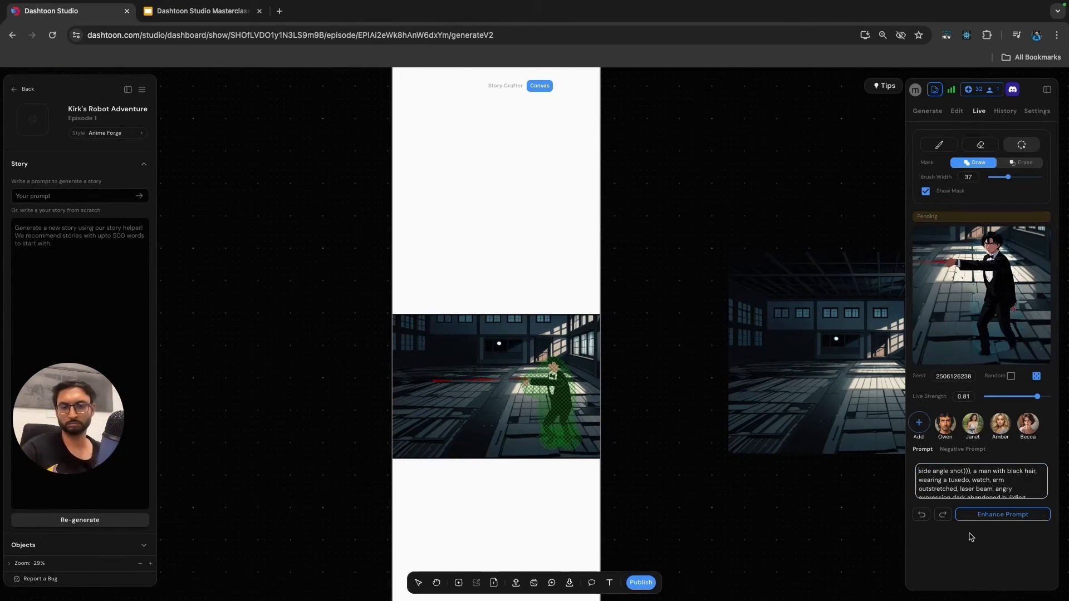
type("(((")
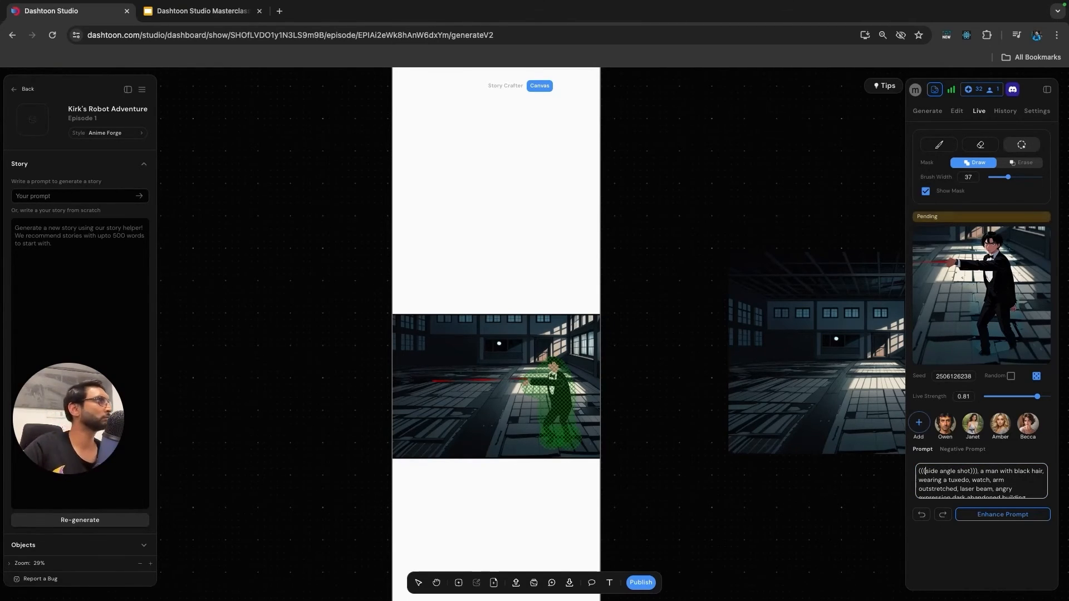
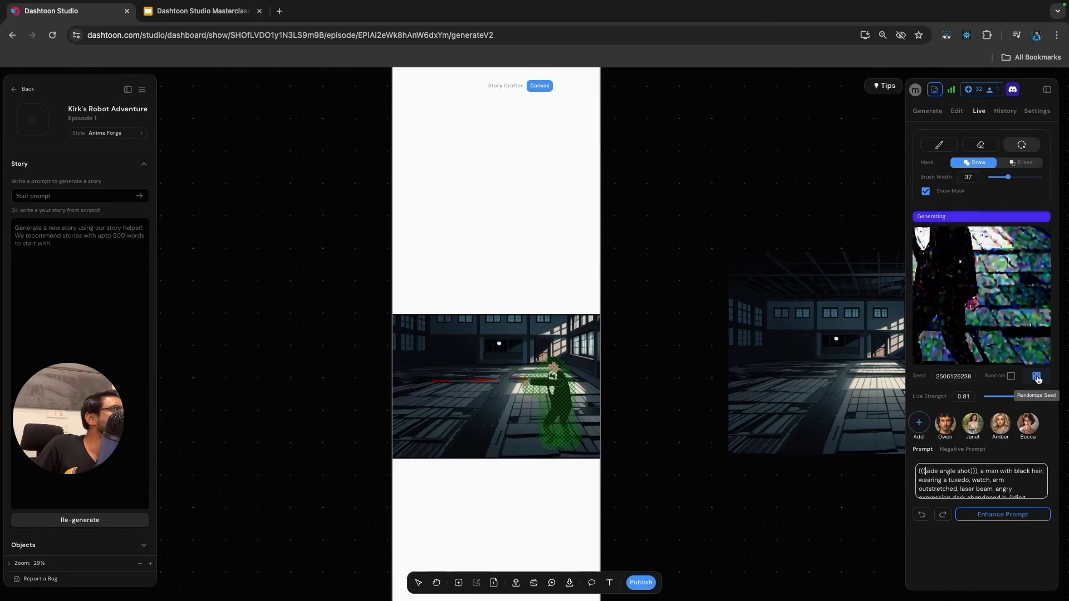
Regenerate the masked man in the tuxedo with a new random seed and apply the live result to the panel.
left_click(1037, 377)
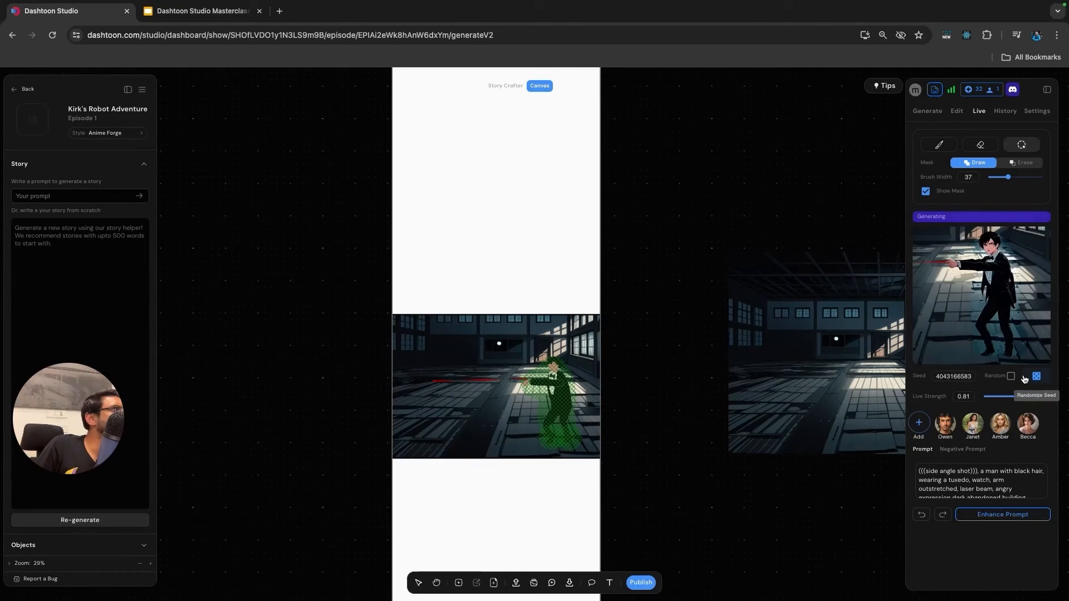
mouse_move(1021, 344)
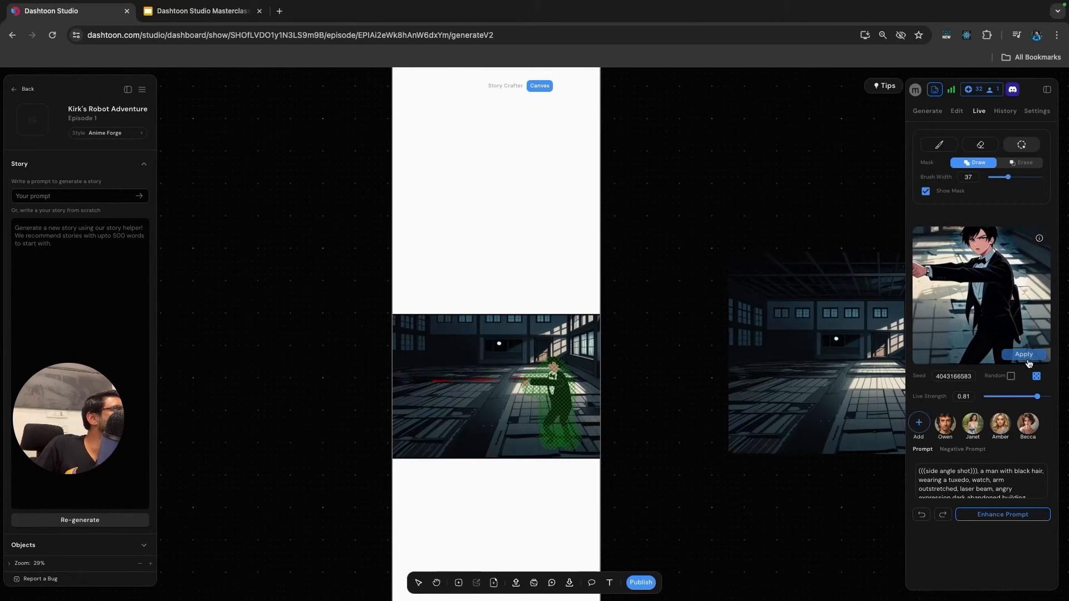
left_click(1024, 356)
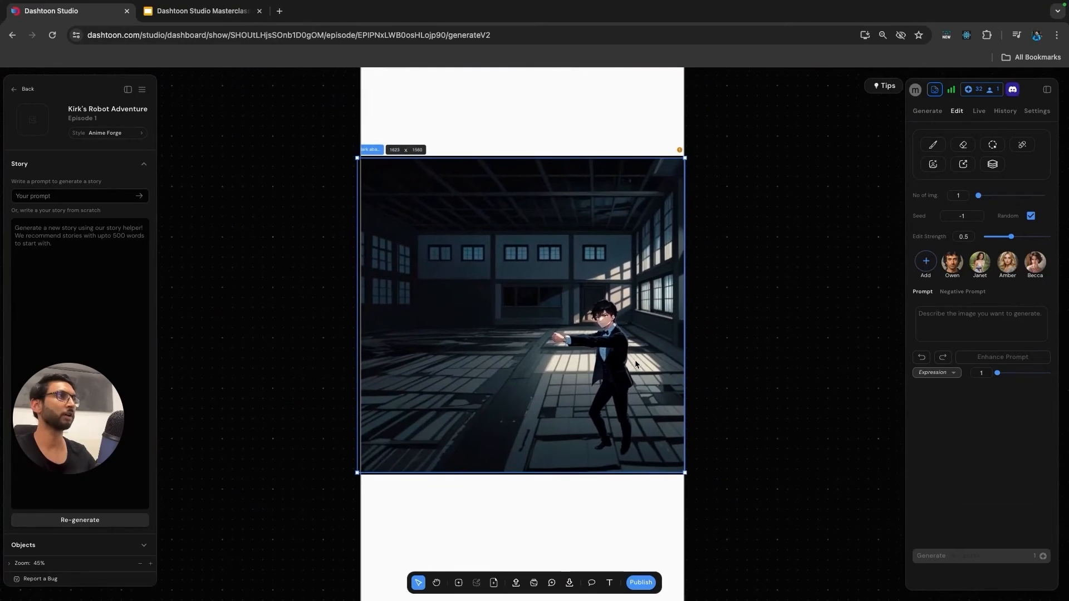
Set up a Hard brush in pure red (#ff0000) for painting on the warehouse panel.
scroll(580, 354, "up", 1)
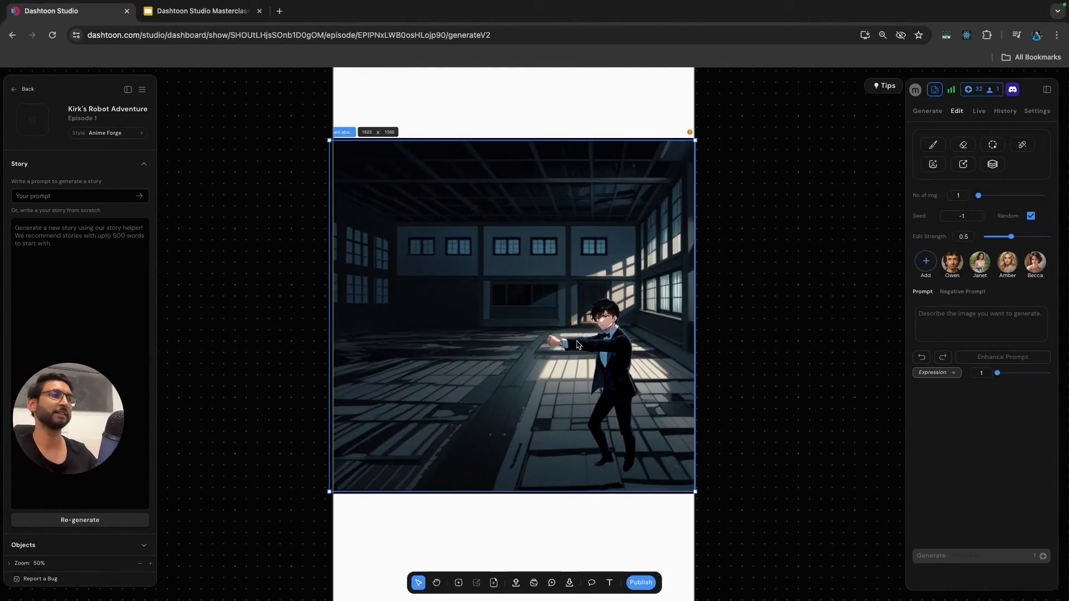
left_click(934, 144)
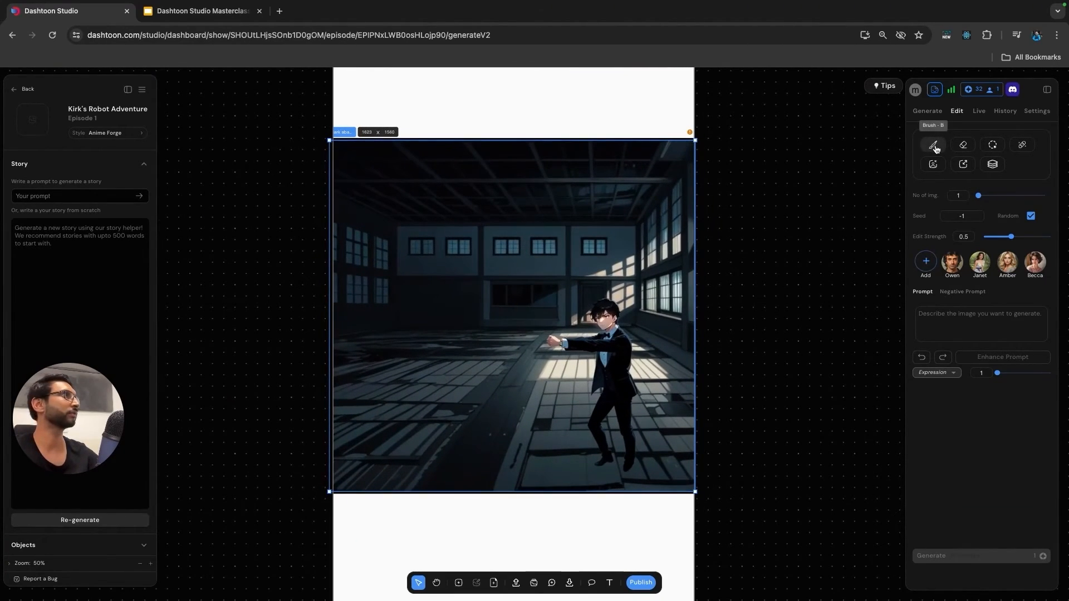
left_click(983, 181)
left_click(982, 203)
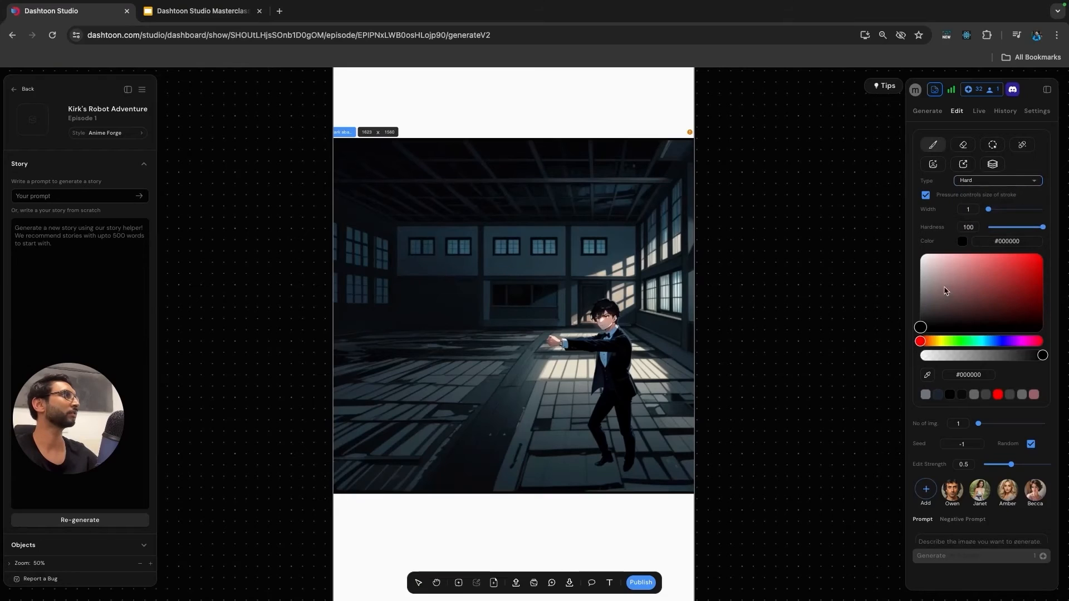
left_click_drag(1022, 278, 1043, 254)
Paint a straight red laser beam from the man's watch across the warehouse toward the panel's left side, and leave the brush.
scroll(601, 340, "up", 10)
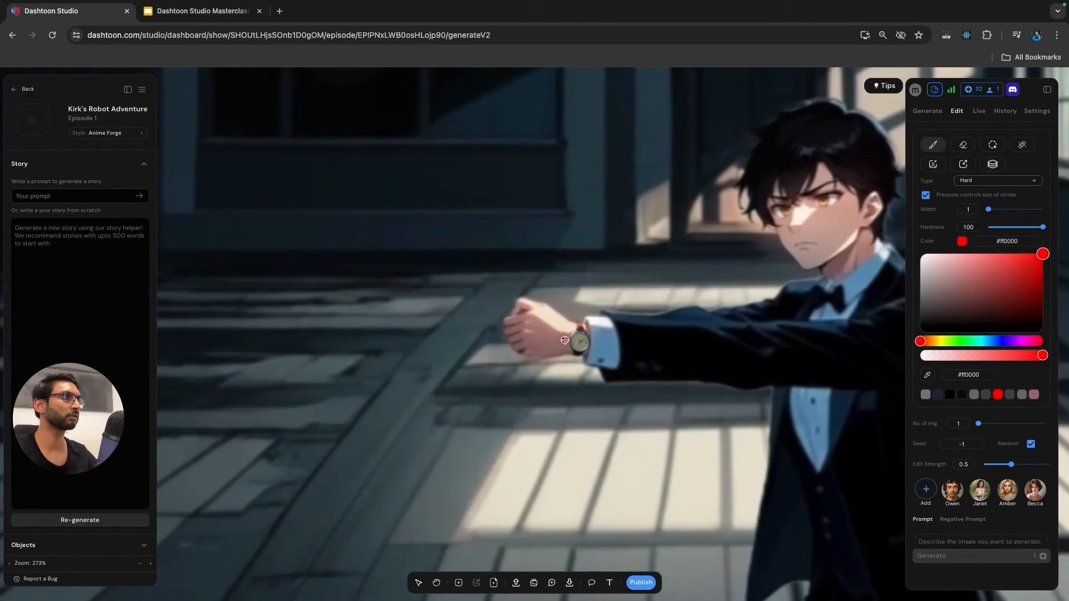
left_click(565, 340)
scroll(564, 386, "down", 10)
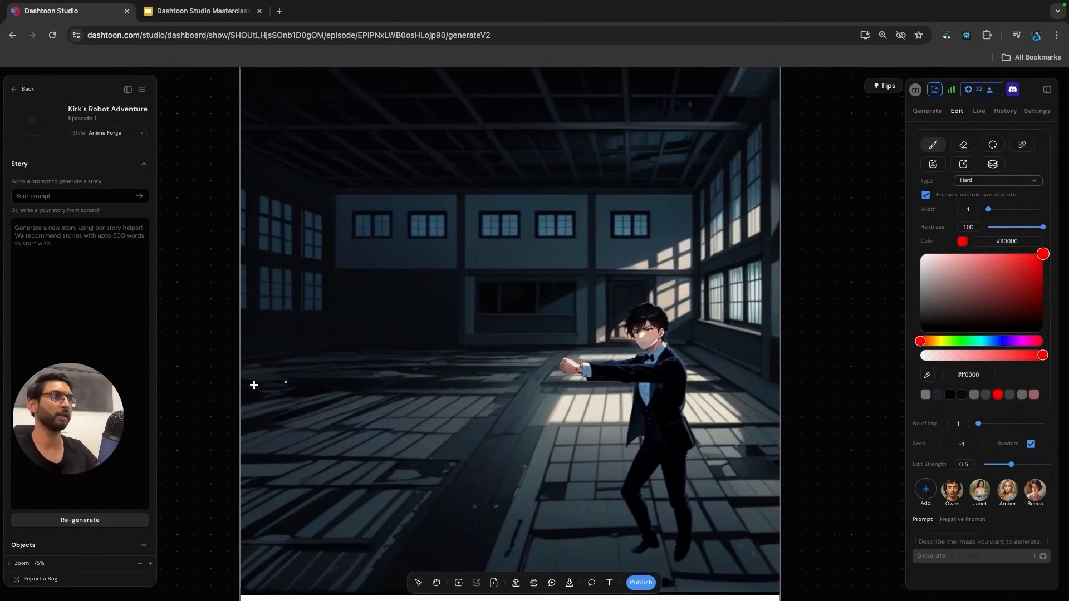
left_click(279, 355, "shift")
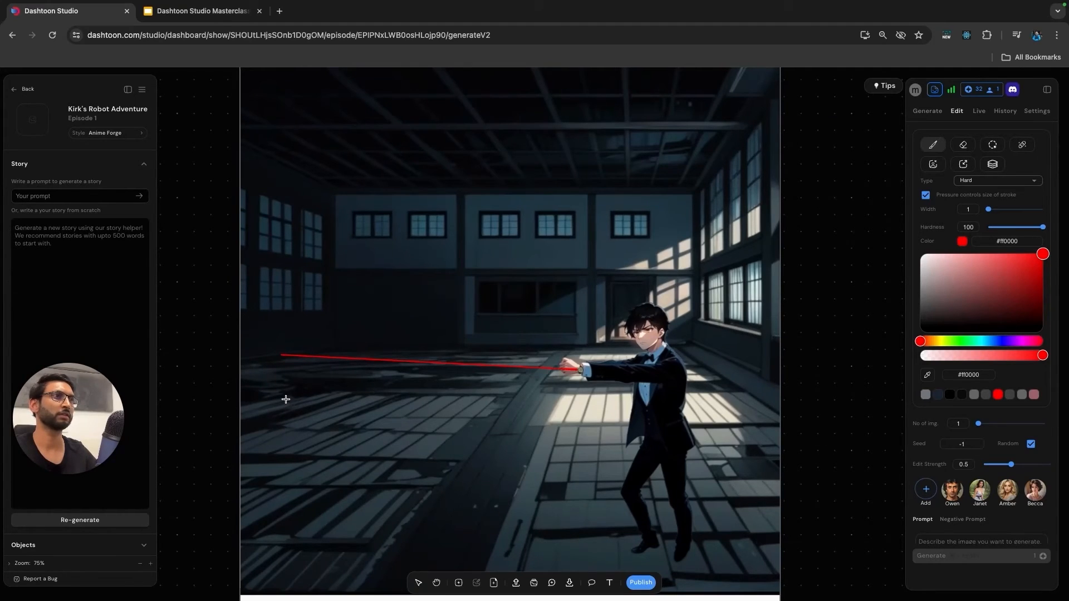
scroll(291, 354, "down", 3)
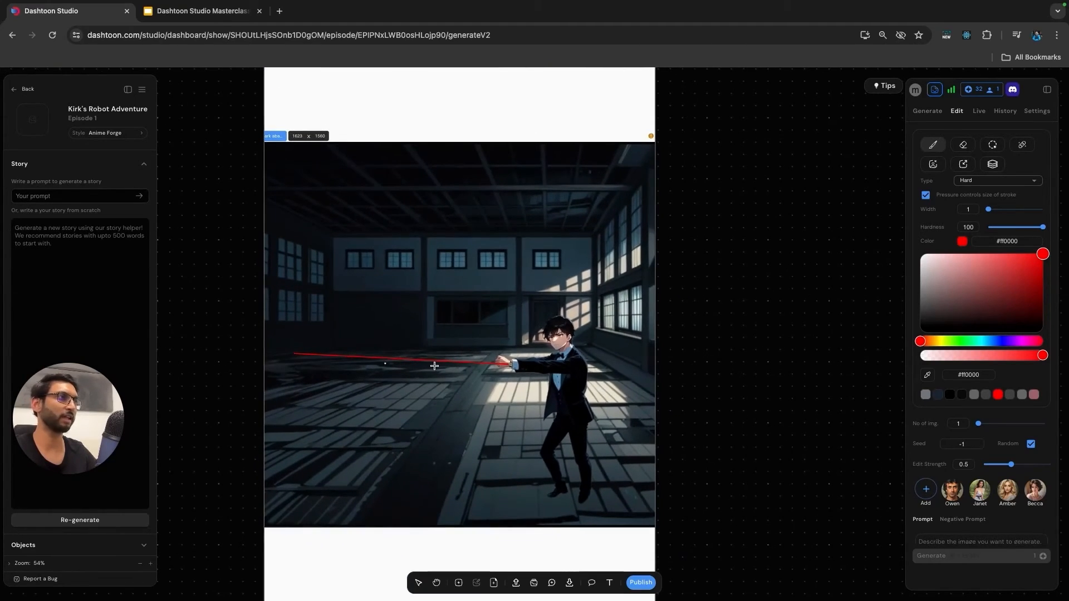
key("v")
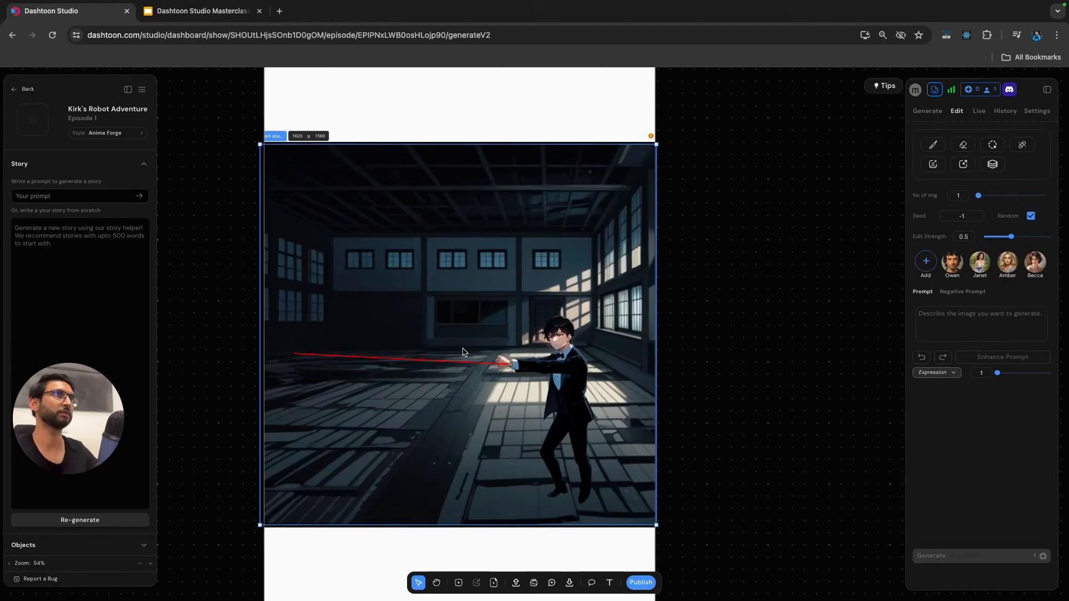
Enlarge the warehouse panel from its lower-left corner so it extends past the page's left edge.
scroll(390, 273, "down", 2)
left_click(222, 248)
left_click(539, 238)
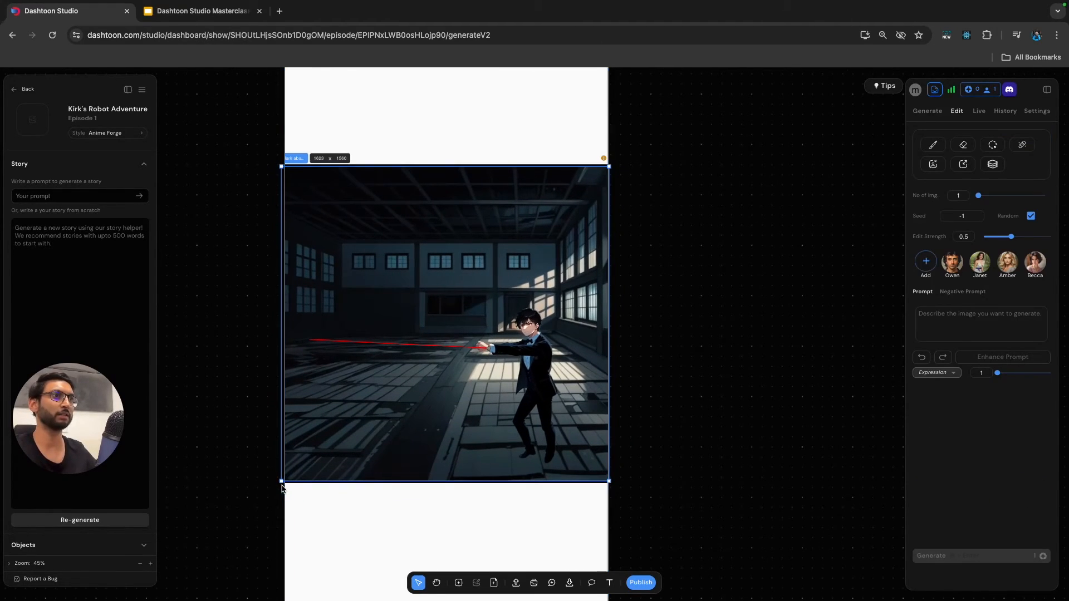
left_click_drag(282, 481, 222, 554)
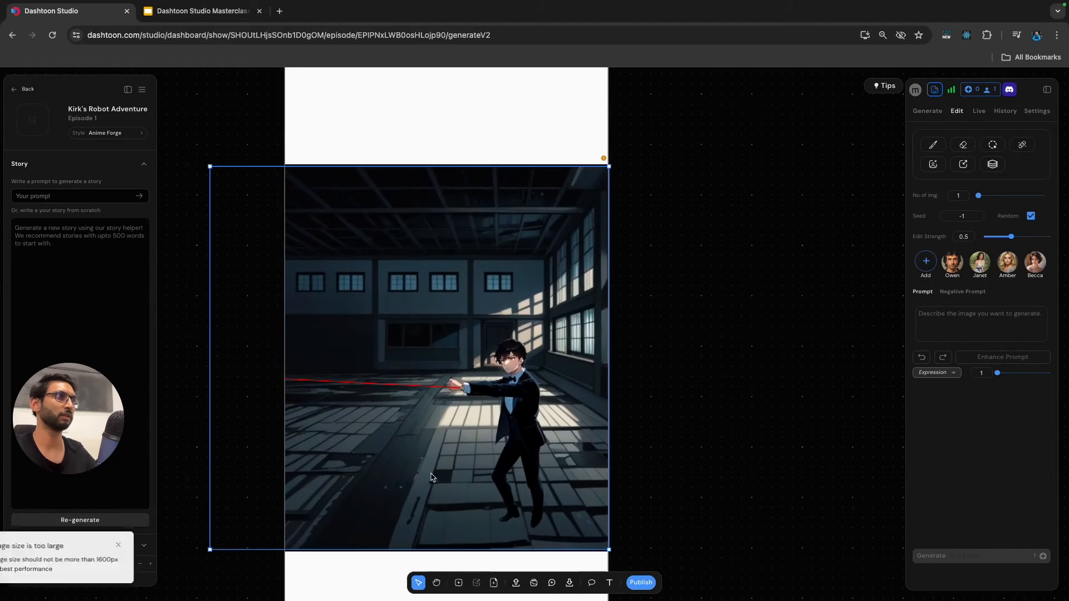
Enlarge the laser panel a little further from its lower-left corner and dismiss the frame and image size notices.
scroll(612, 449, "down", 3)
scroll(612, 449, "right", 1)
left_click(617, 449)
scroll(620, 449, "down", 3)
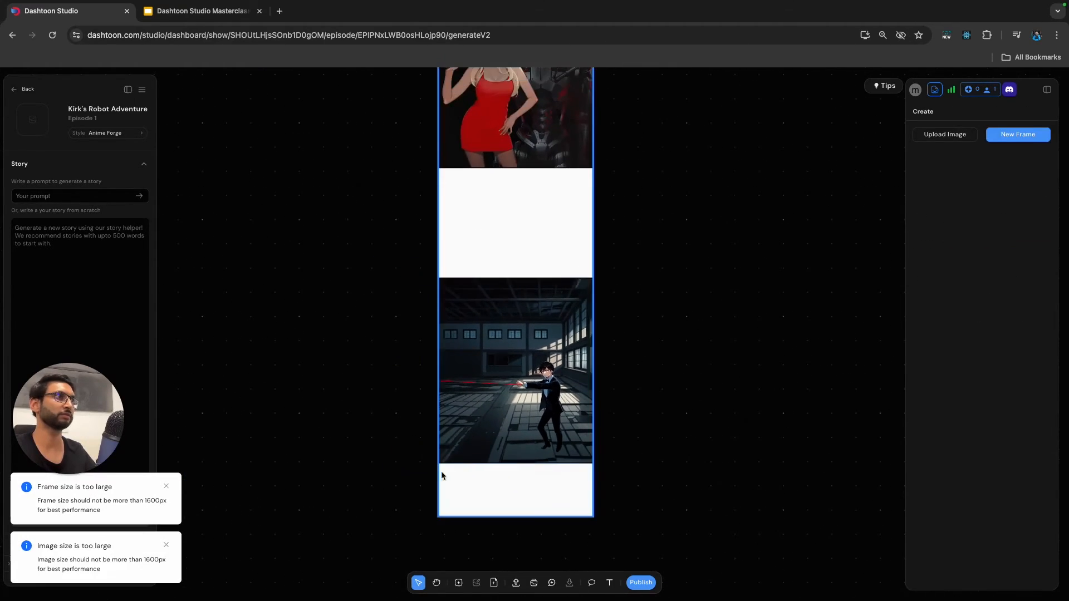
left_click(444, 460)
left_click_drag(405, 462, 387, 478)
left_click(629, 442)
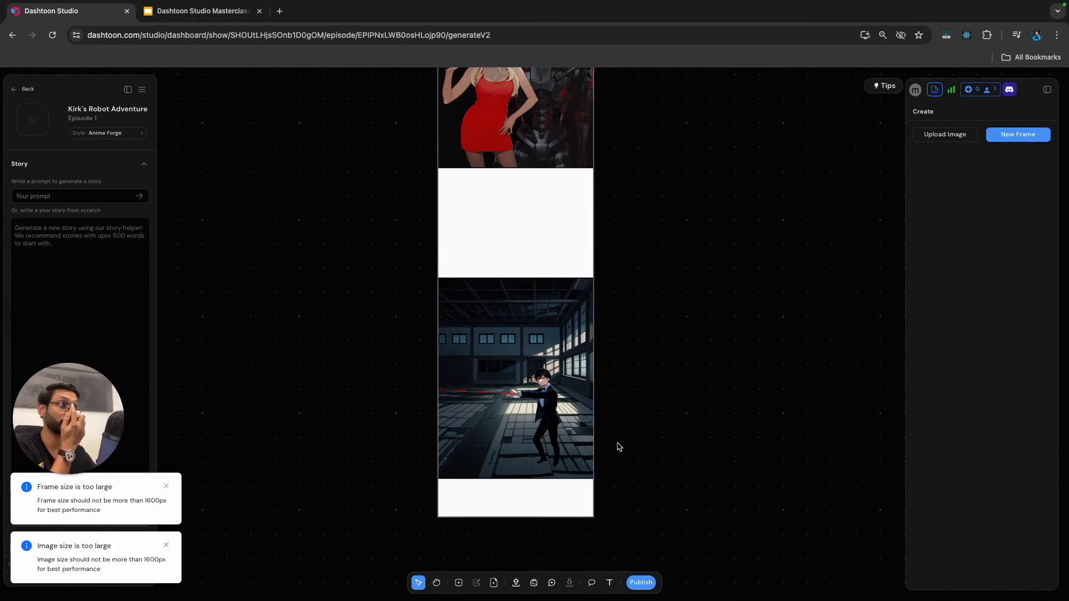
left_click(167, 488)
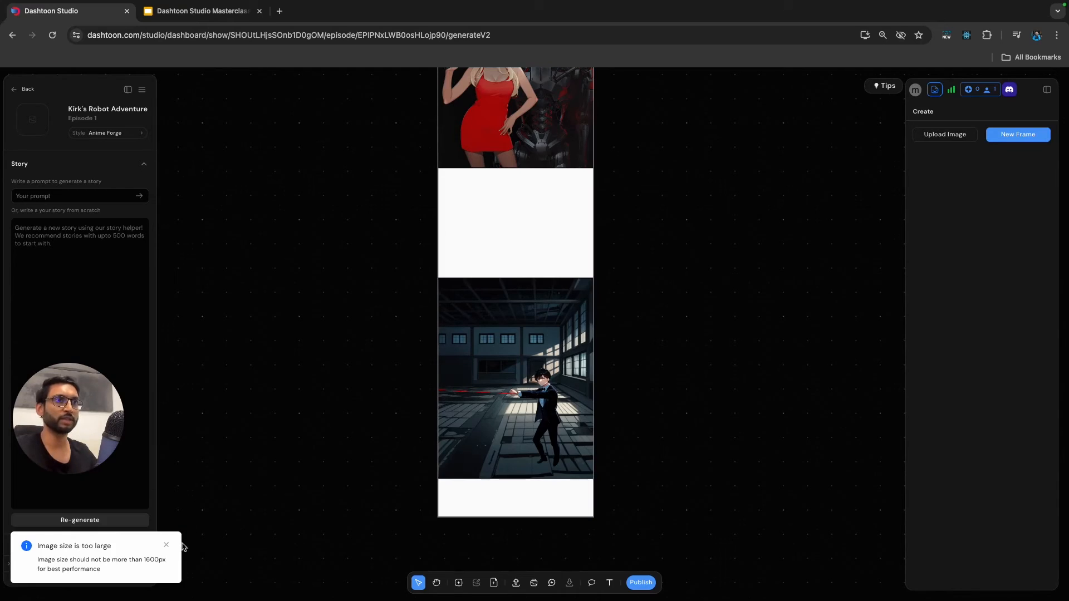
left_click(166, 546)
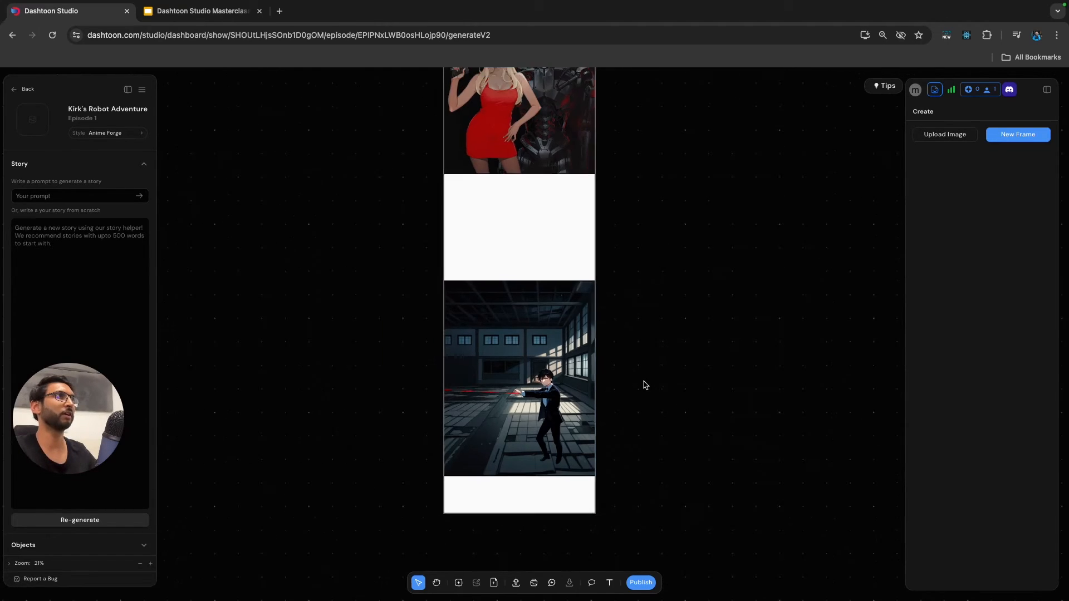
Delete the warehouse frame with the green-masked man that overlaps the close-up of the man with glasses.
scroll(632, 387, "down", 3)
scroll(639, 386, "up", 10)
scroll(612, 362, "right", 3)
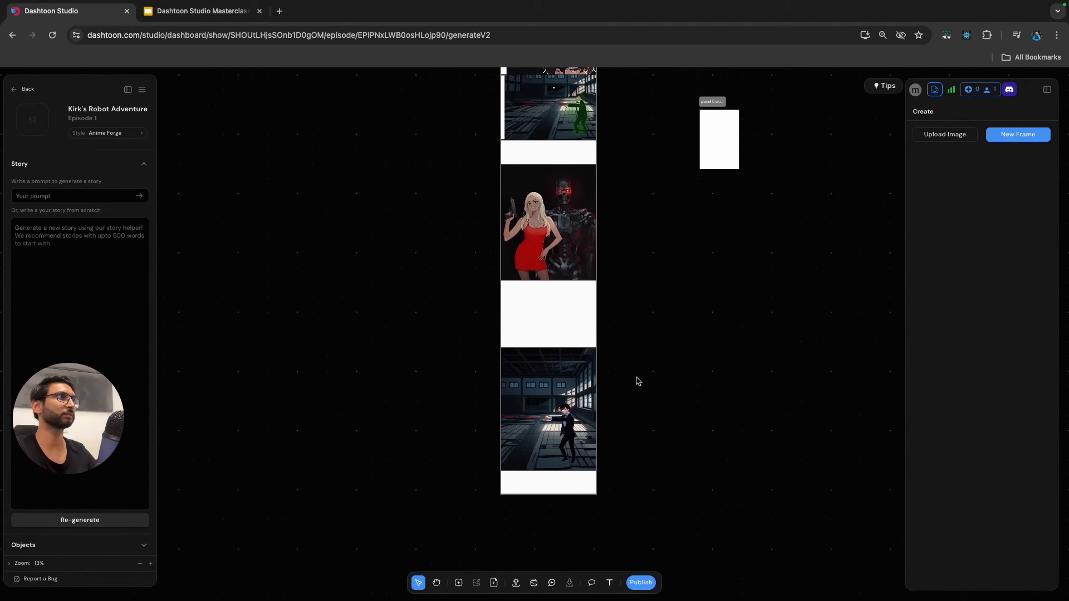
scroll(558, 226, "up", 10)
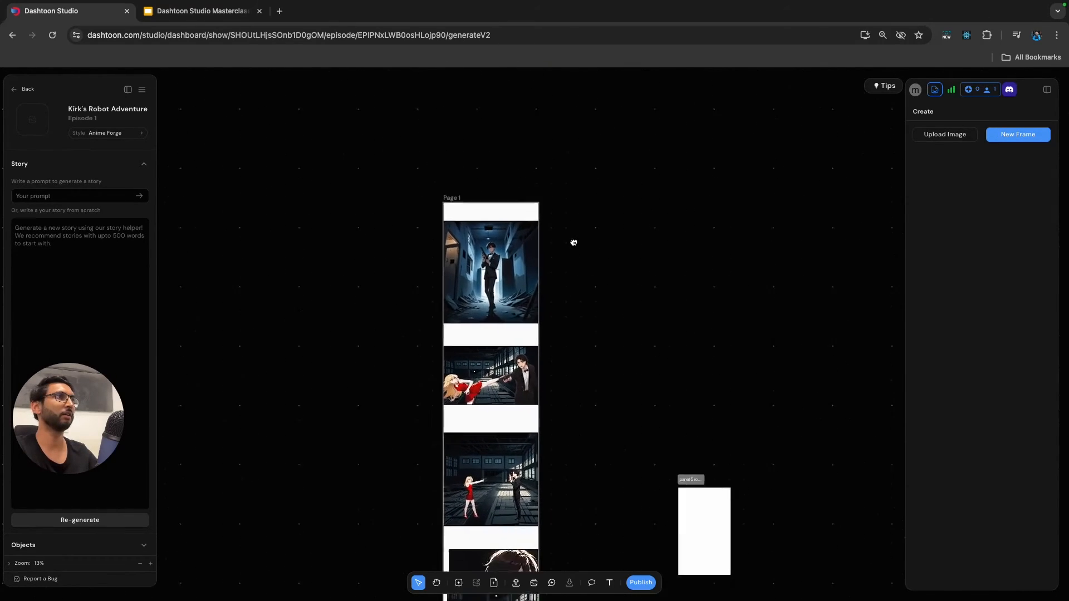
scroll(573, 243, "down", 12)
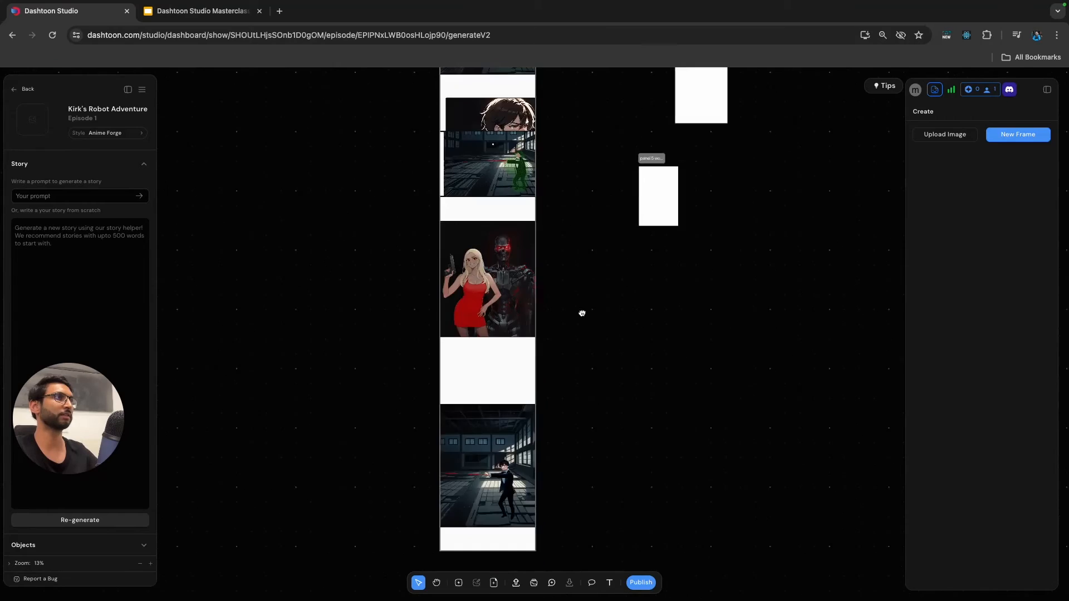
scroll(582, 313, "down", 2)
scroll(581, 332, "up", 4)
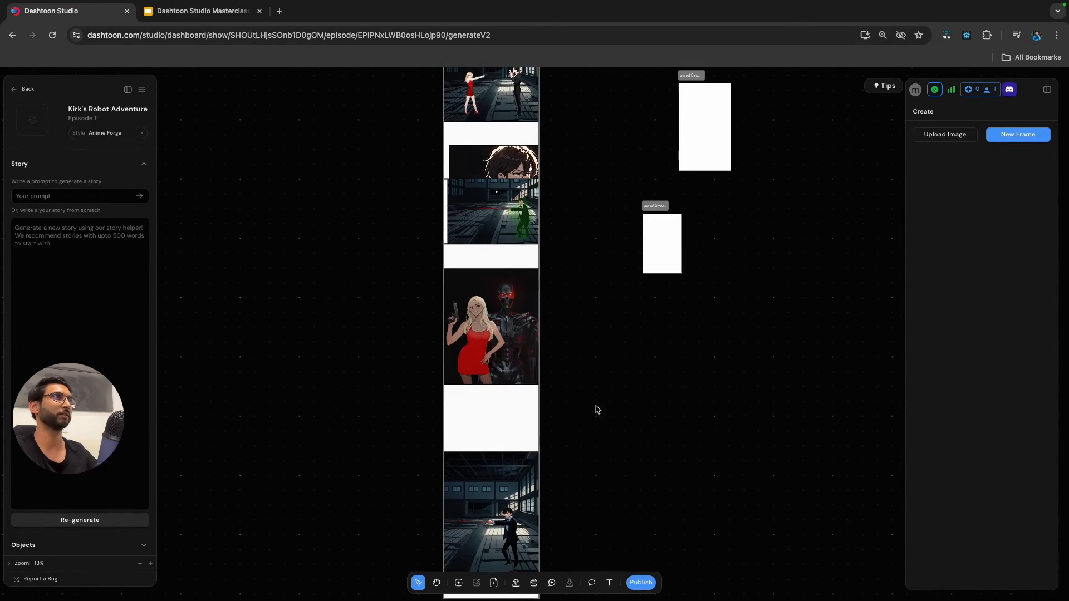
left_click(467, 241)
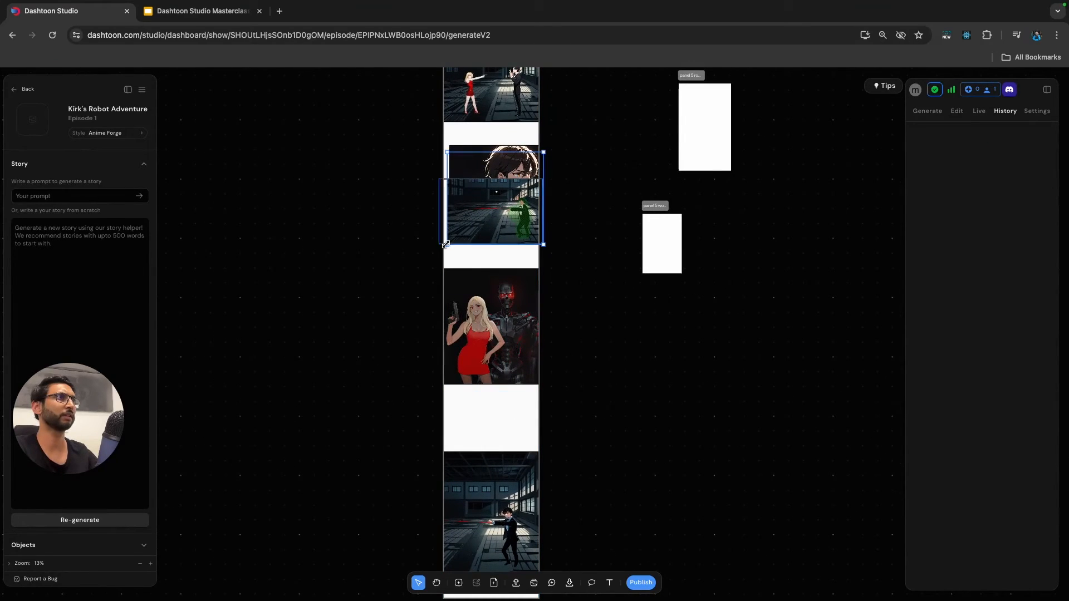
left_click(445, 240)
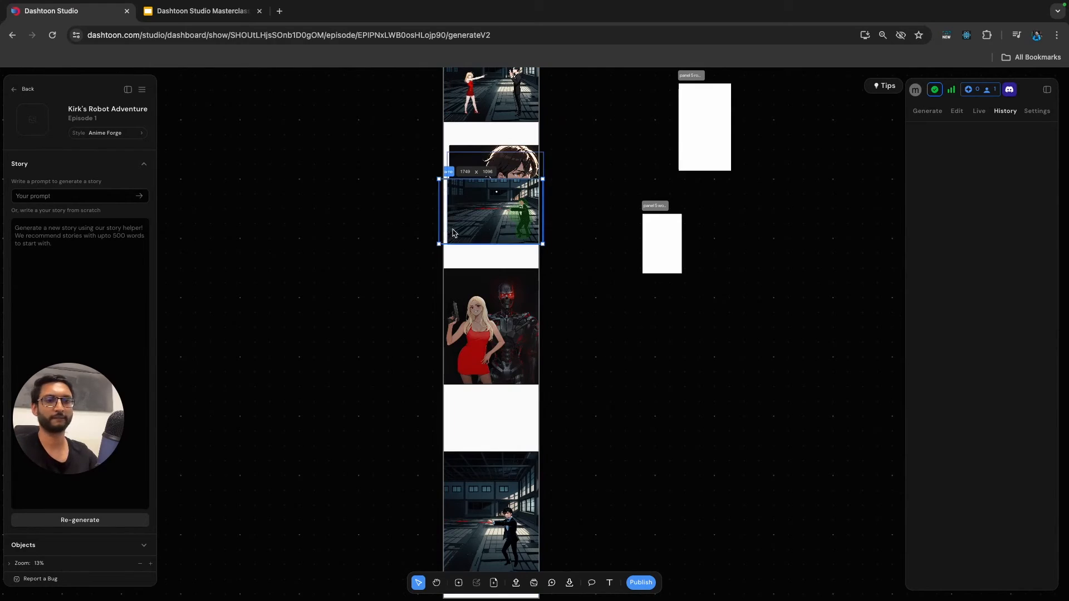
key("Delete")
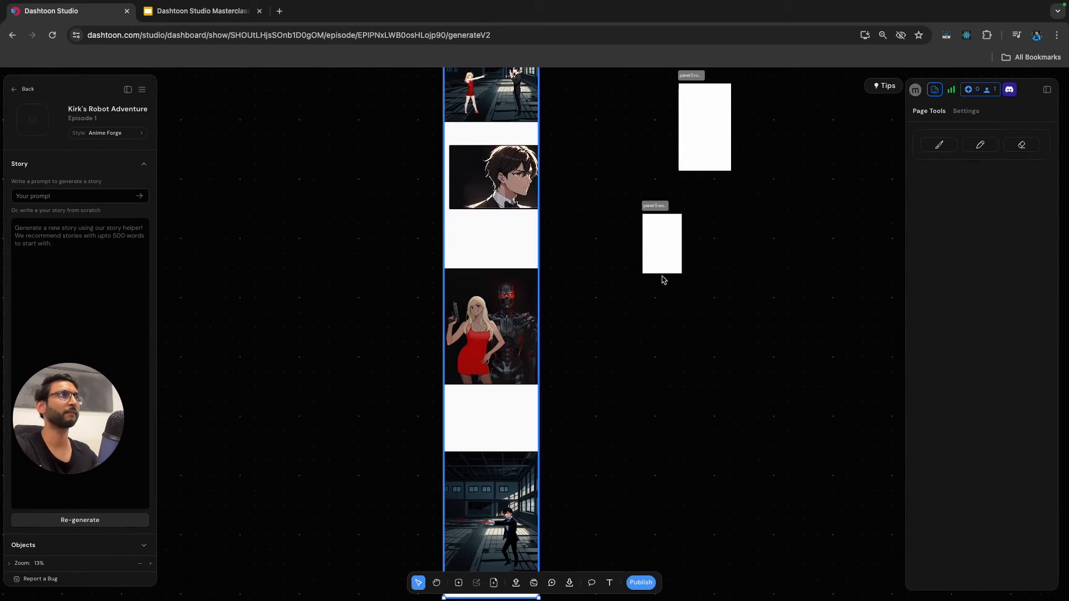
left_click(582, 281)
Extend the comic page downward below the last panel to a height of about 16000.
scroll(573, 287, "down", 5)
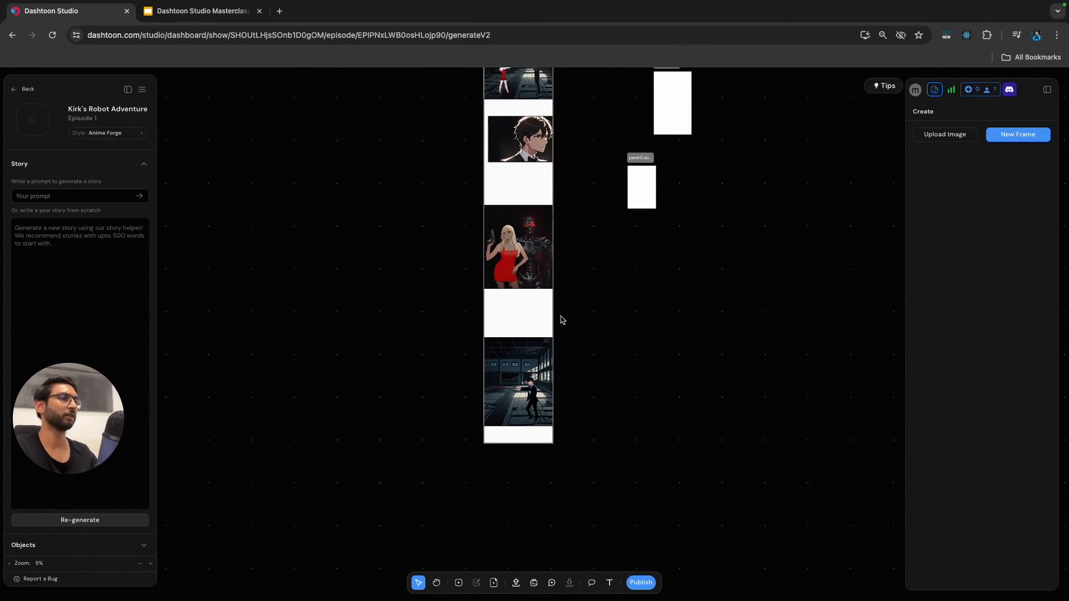
scroll(562, 320, "down", 1)
left_click(528, 415)
left_click_drag(530, 419, 527, 515)
left_click(618, 442)
Change Page 1's fill to a Linear Gradient and generate its colors with Auto Gradient.
scroll(615, 437, "up", 3)
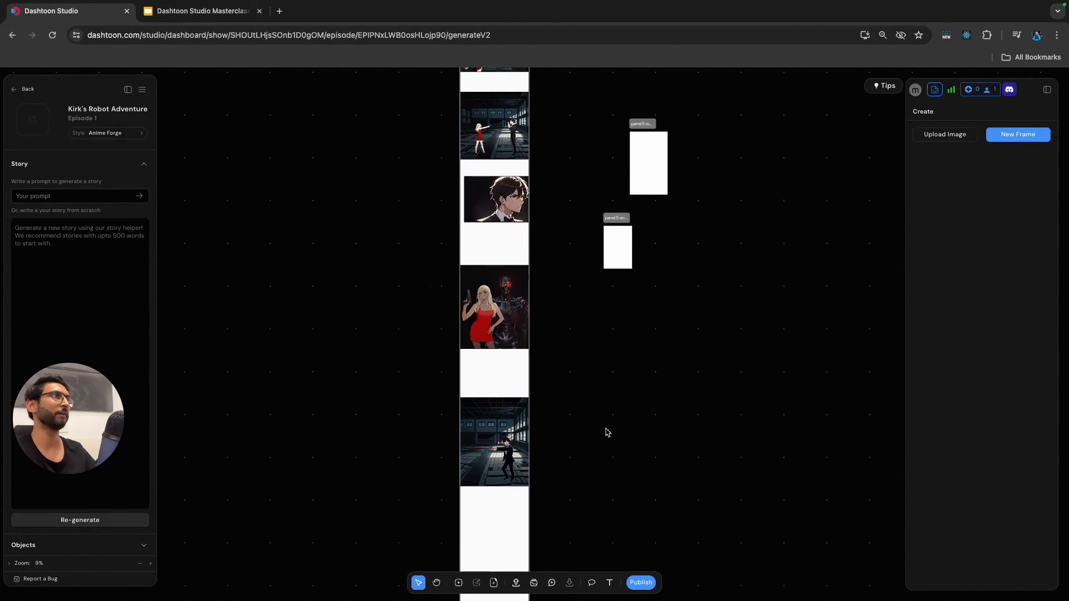
scroll(589, 332, "up", 5)
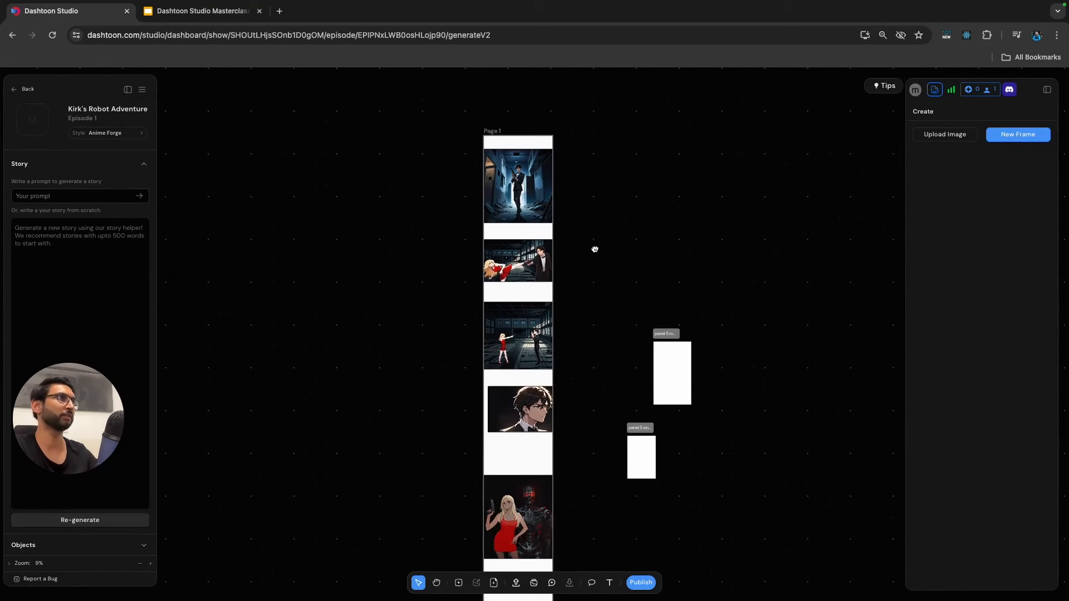
scroll(593, 245, "up", 2)
left_click(499, 153)
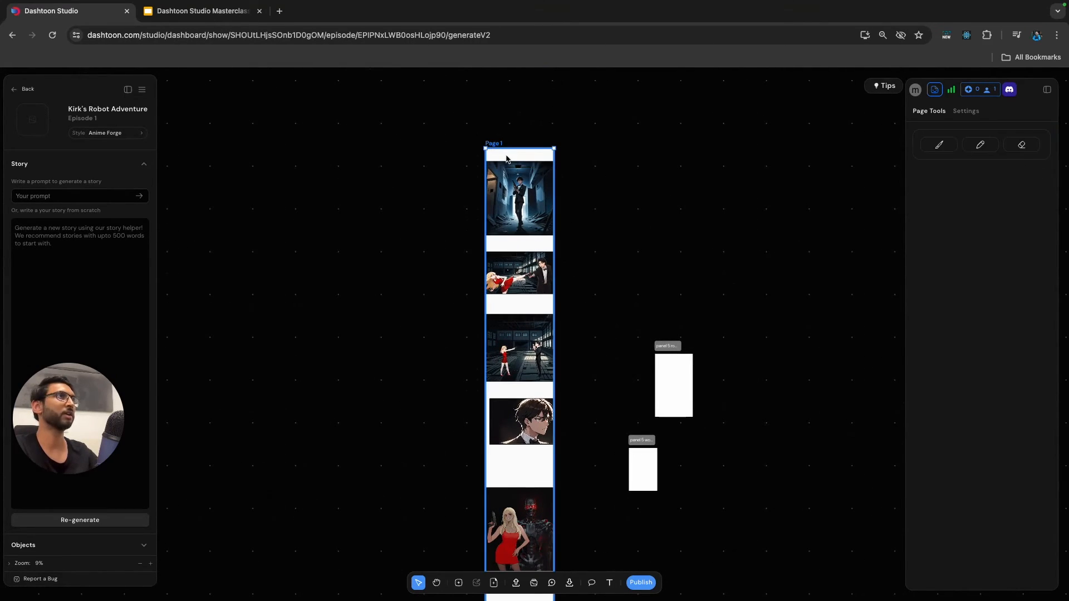
left_click(964, 114)
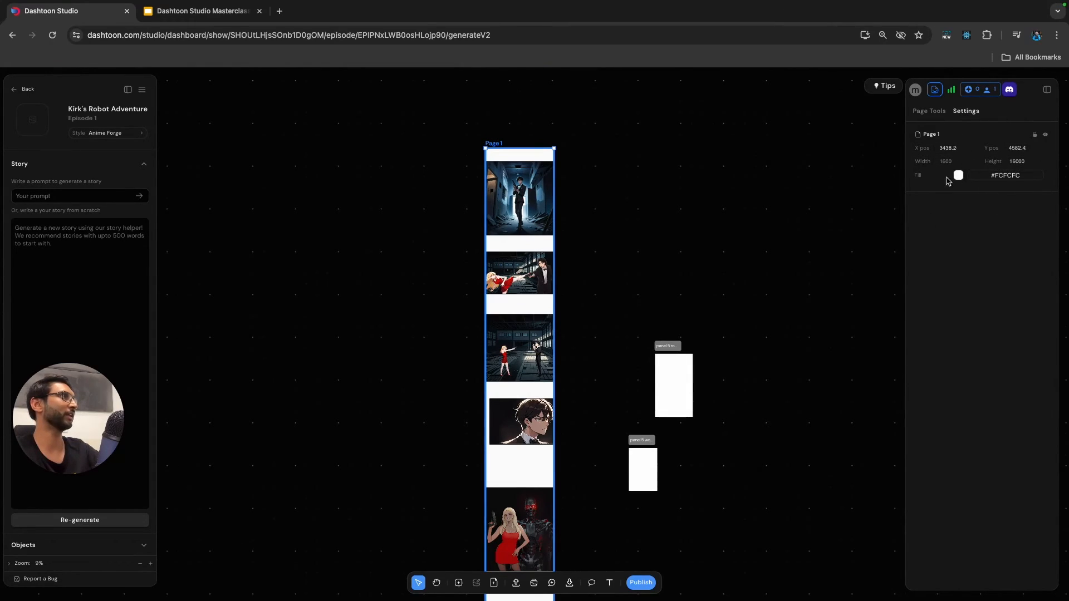
left_click(958, 176)
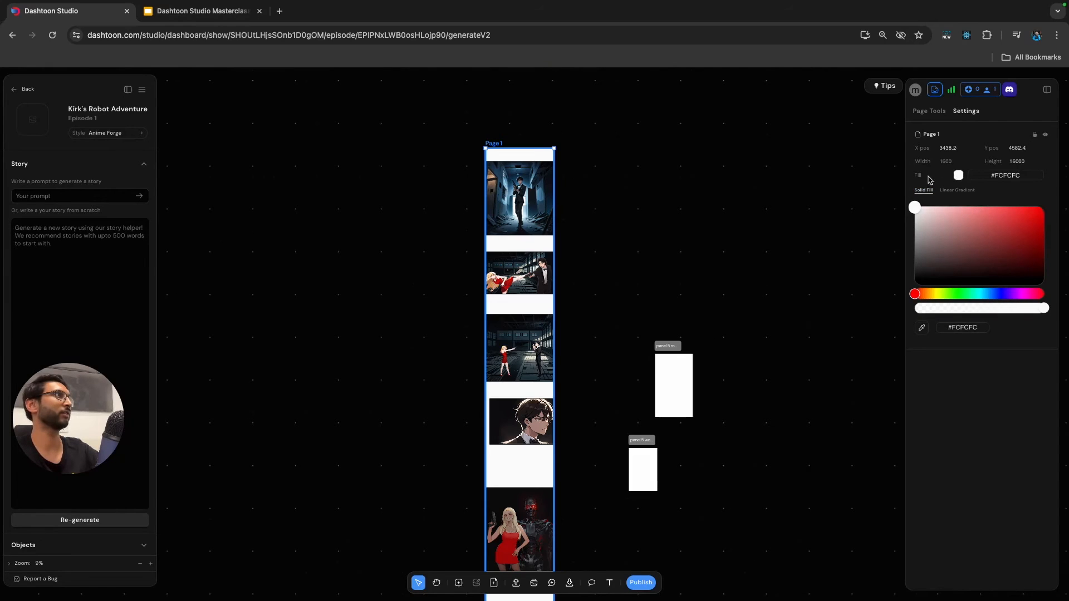
left_click(958, 191)
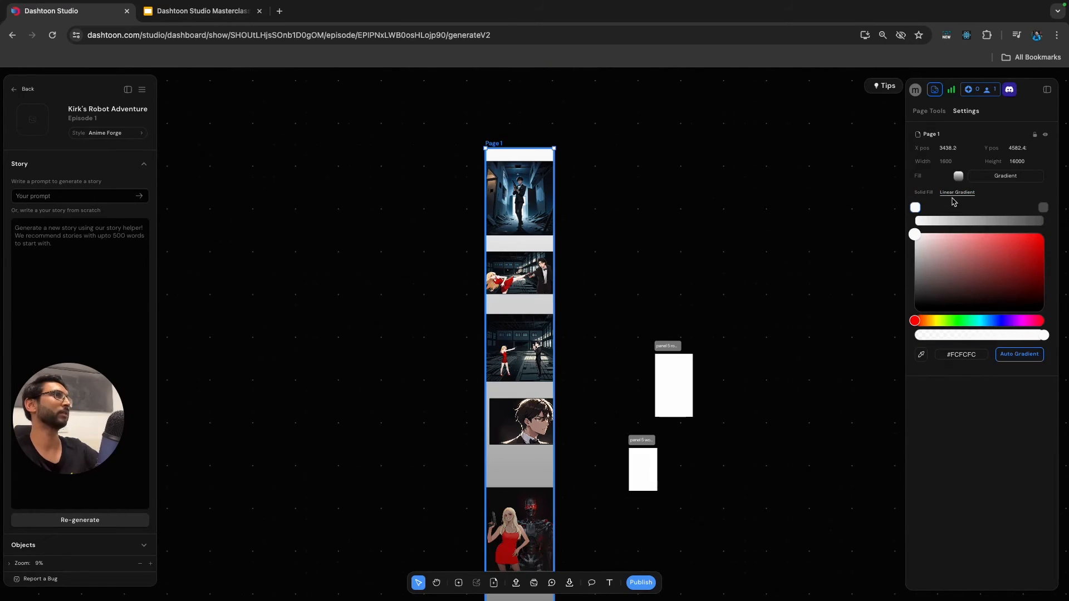
left_click(1021, 357)
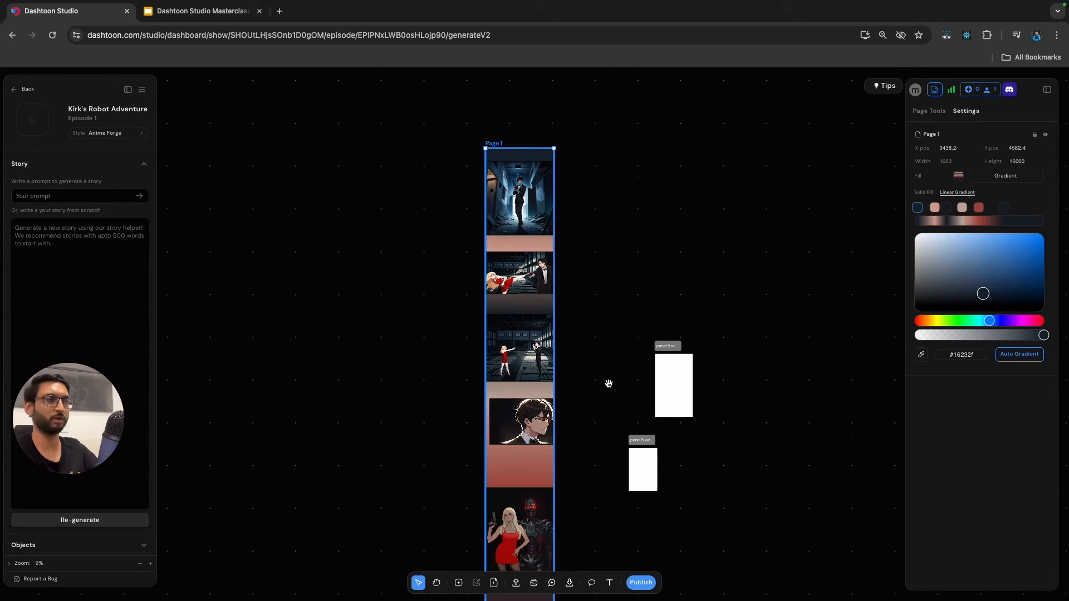
Adjust the inner color stops along the page's linear gradient.
scroll(592, 219, "down", 5)
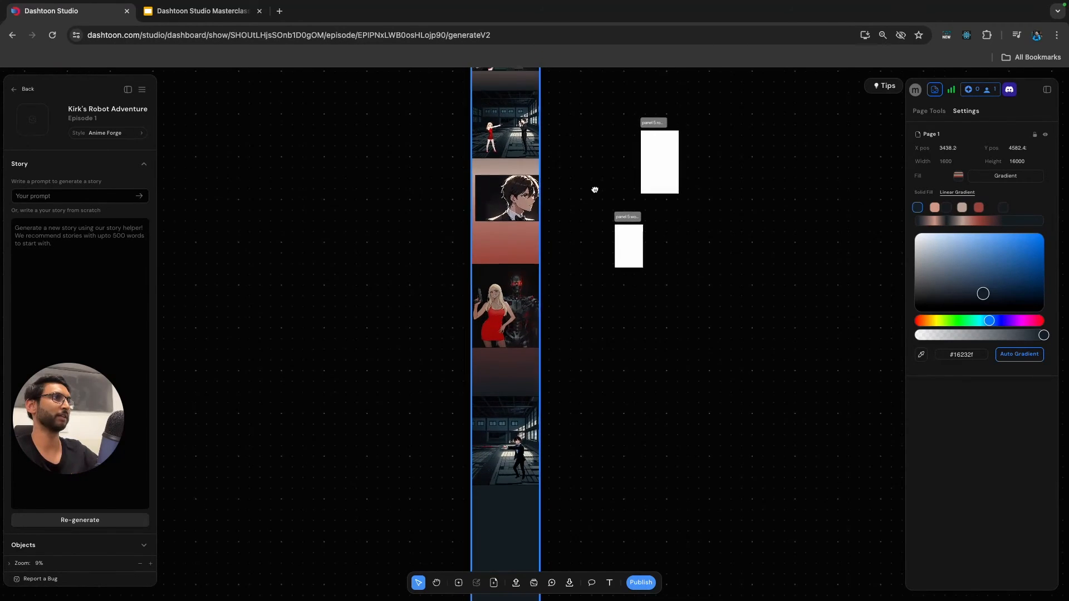
scroll(595, 190, "up", 3)
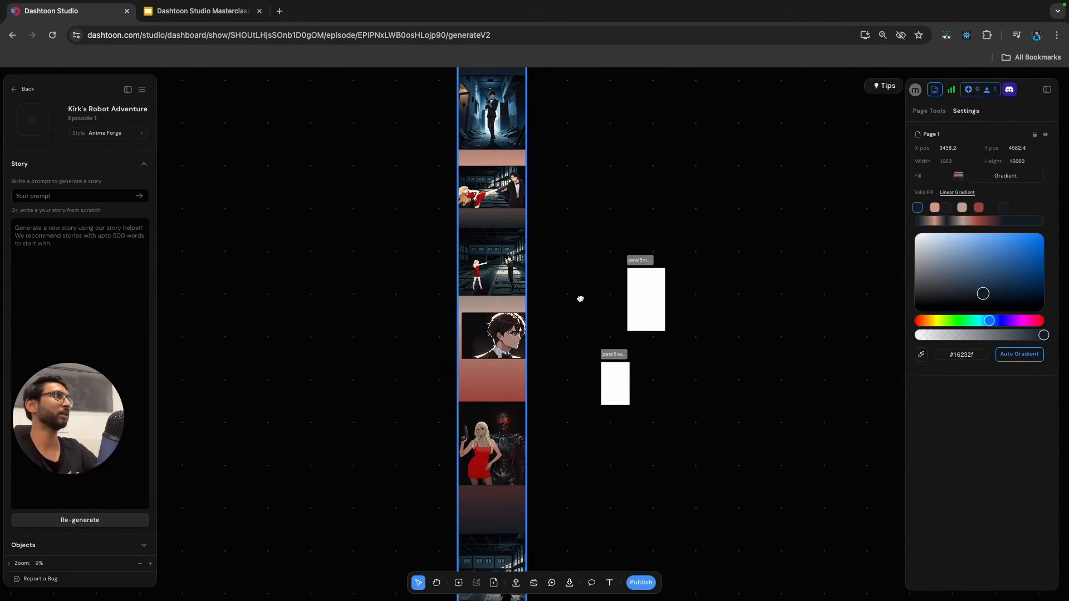
left_click_drag(1003, 211, 977, 211)
mouse_move(992, 260)
left_mouse_down()
mouse_move(1014, 253)
mouse_move(969, 268)
mouse_move(990, 256)
left_mouse_up()
double_click(961, 210)
left_click_drag(948, 209, 972, 209)
left_click(962, 208)
left_click_drag(980, 208, 987, 209)
Move the fight panel, the warehouse stand-off panel and the man's close-up off the page into the space on its left.
scroll(501, 159, "down", 5)
left_click(486, 166)
scroll(503, 156, "up", 10)
left_click(546, 236)
scroll(546, 236, "up", 5)
left_click_drag(624, 432, 344, 432)
left_click_drag(619, 295, 376, 263)
scroll(376, 223, "up", 5)
left_click(335, 195)
scroll(335, 196, "down", 10)
left_click_drag(519, 261, 267, 234)
Shift the hallway panel partly past the page's left edge and give it a white border.
left_click(519, 158)
scroll(529, 167, "up", 5)
left_click_drag(573, 202, 549, 301)
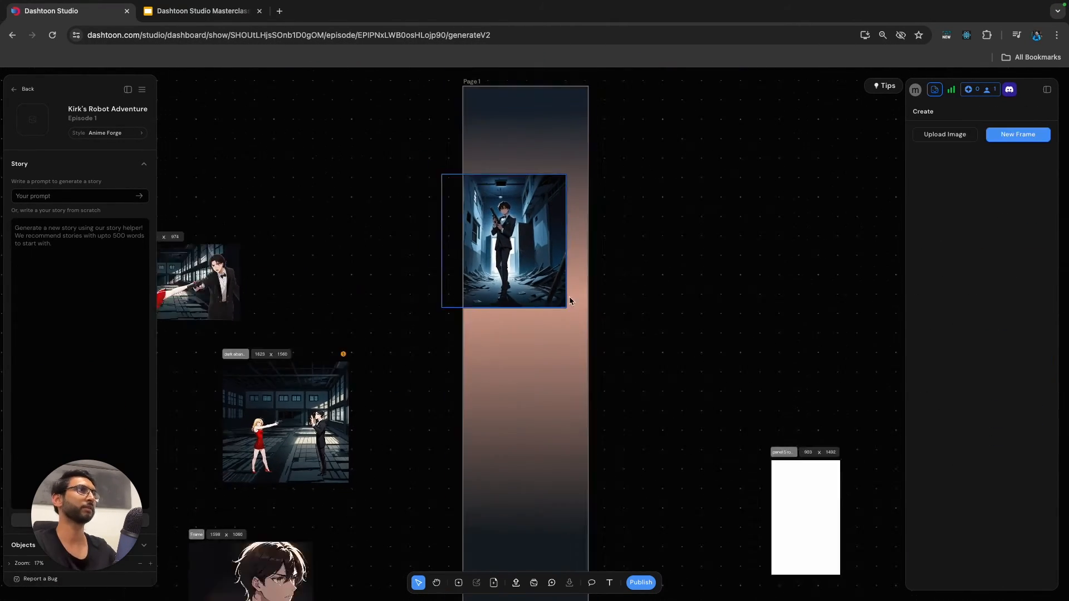
left_click(1037, 111)
left_click_drag(1021, 340, 1030, 337)
Rearrange the page's gradient color stops so dark navy covers the upper page and the red band sits further down.
left_click(557, 357)
left_click(968, 112)
scroll(692, 237, "up", 3)
double_click(950, 208)
left_click(939, 208)
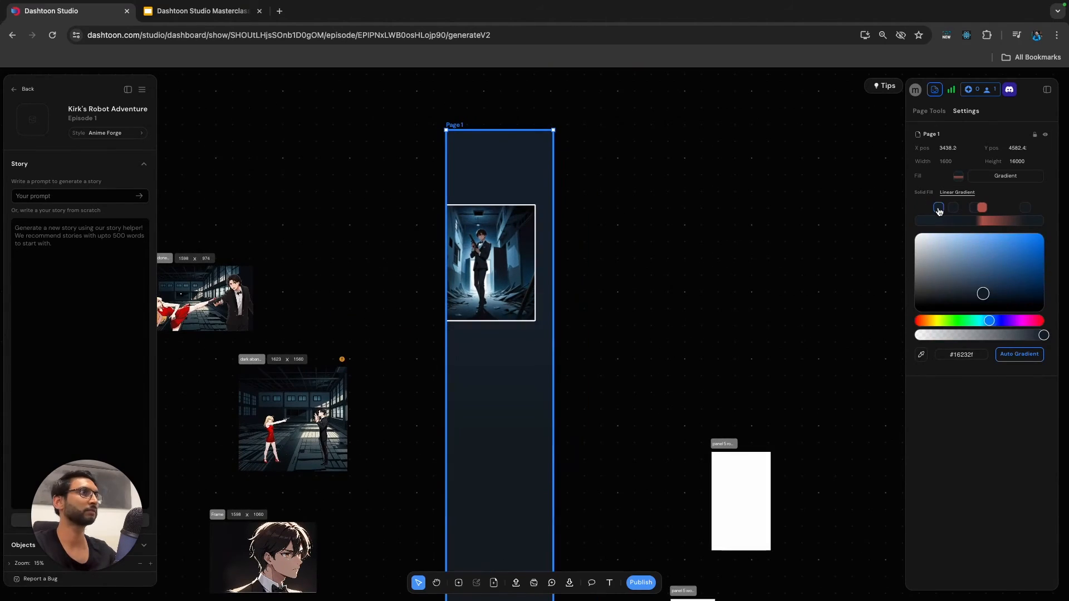
scroll(557, 222, "up", 5)
left_click(490, 239)
left_click(668, 231)
scroll(580, 198, "down", 3)
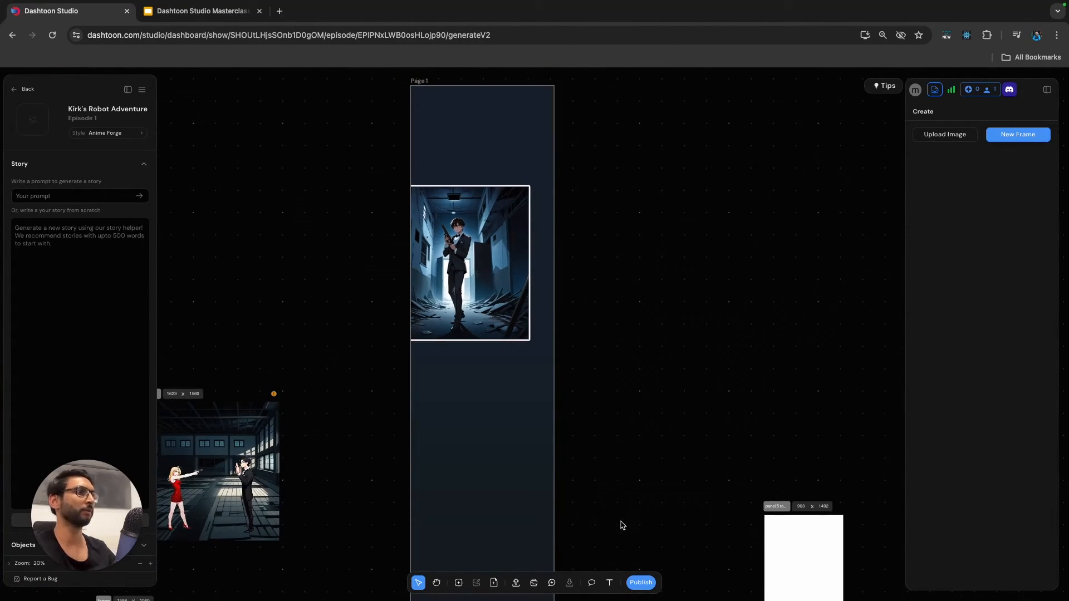
Add a Speech-type bubble in the upper right corner of the hallway panel.
left_click(591, 582)
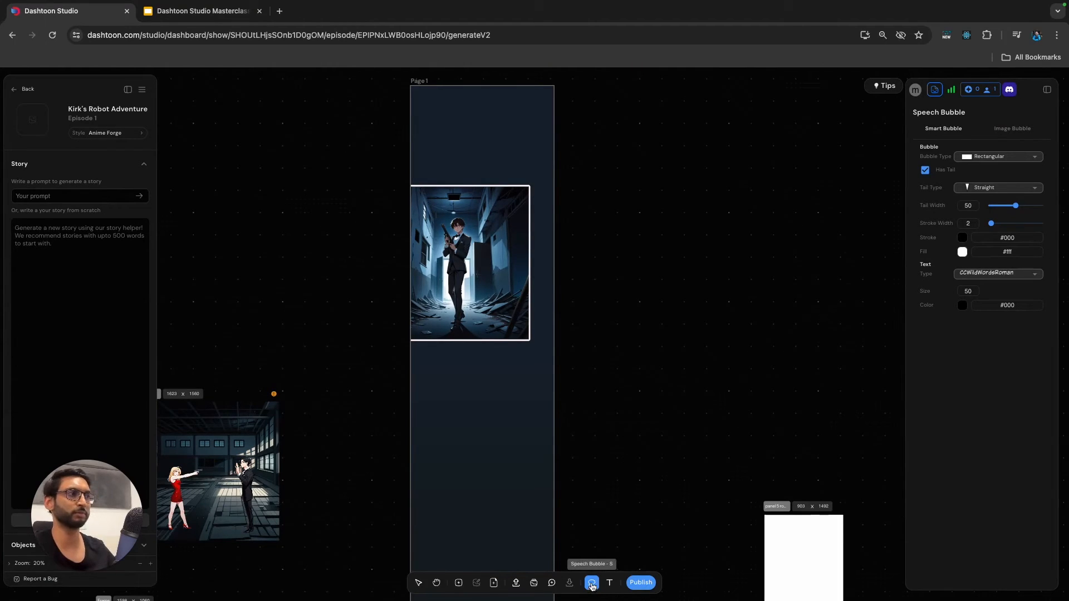
left_click(986, 157)
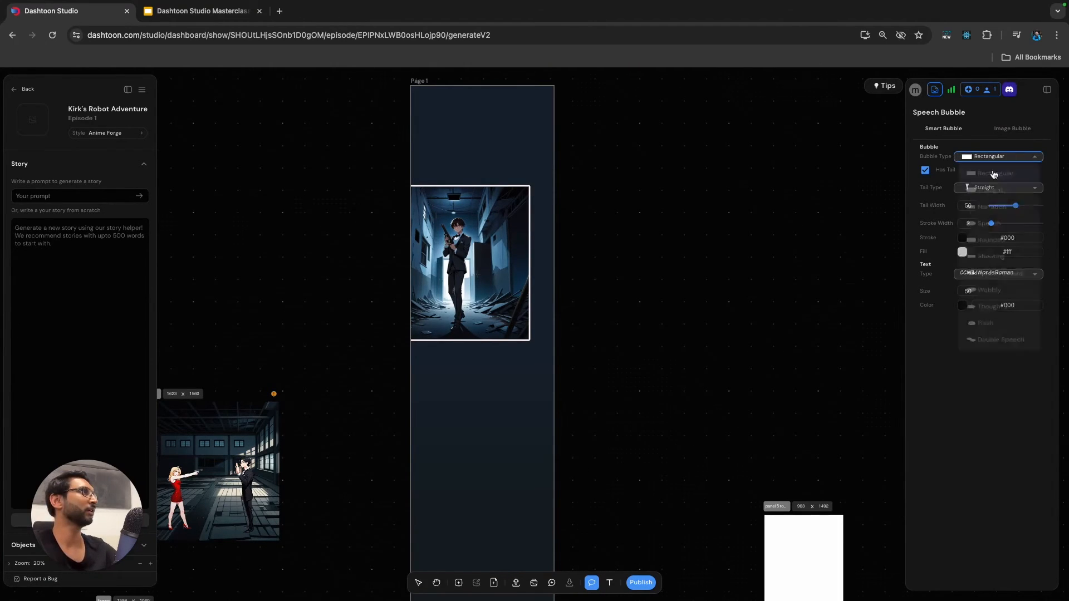
left_click(983, 234)
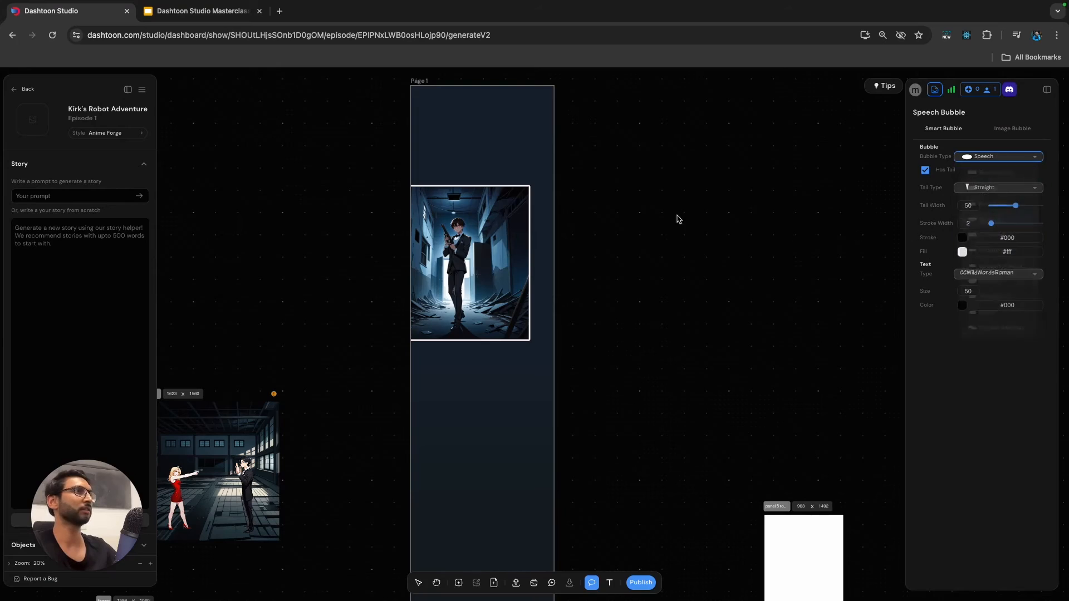
left_click(997, 158)
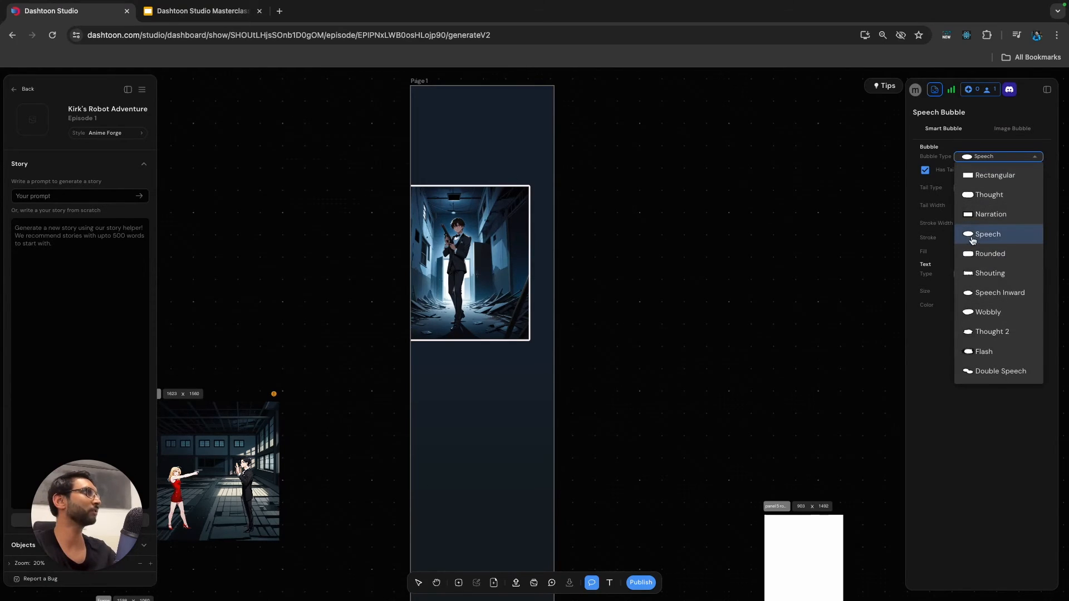
left_click(984, 234)
left_click_drag(470, 196, 529, 219)
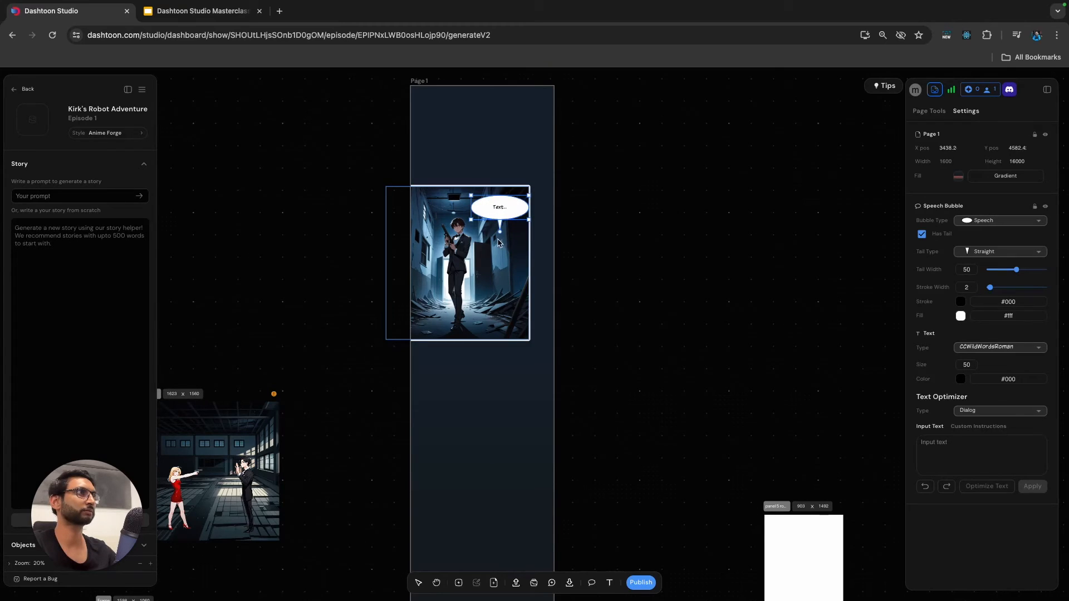
Change the bubble's tail to Right Curved, reposition the bubble slightly and aim its tail at the man's face.
left_click(996, 252)
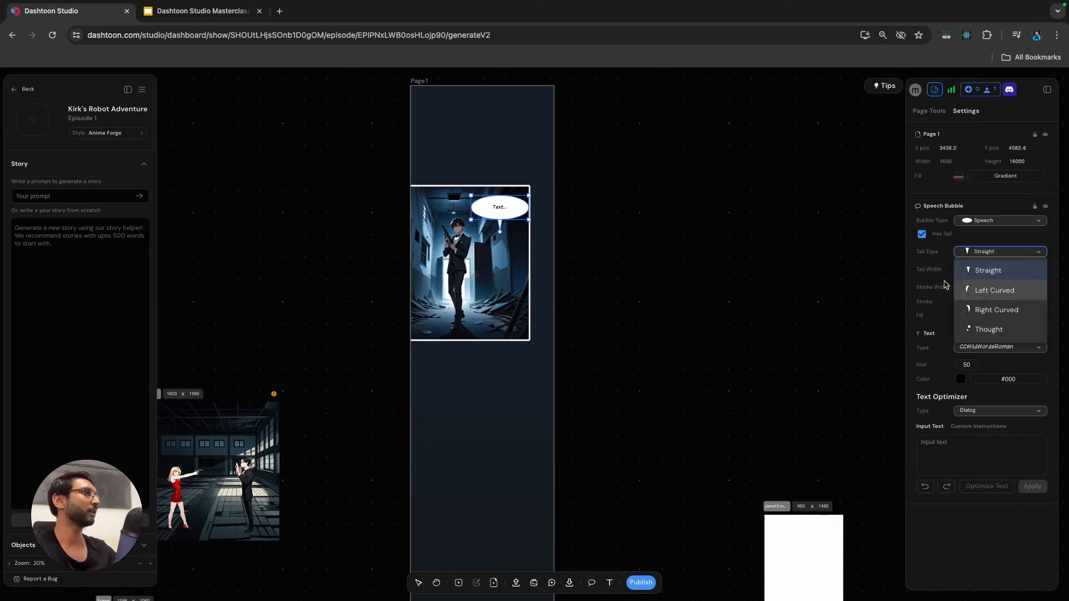
left_click(982, 315)
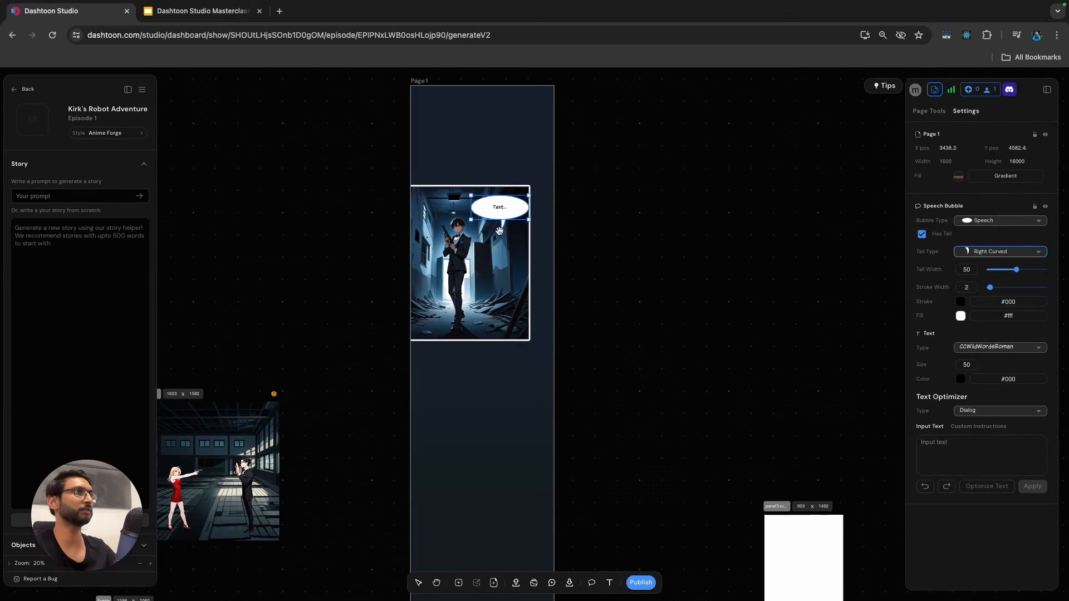
left_click(680, 232)
scroll(510, 212, "up", 3)
left_click(498, 200)
left_click_drag(498, 199, 491, 192)
left_click_drag(453, 226, 454, 235)
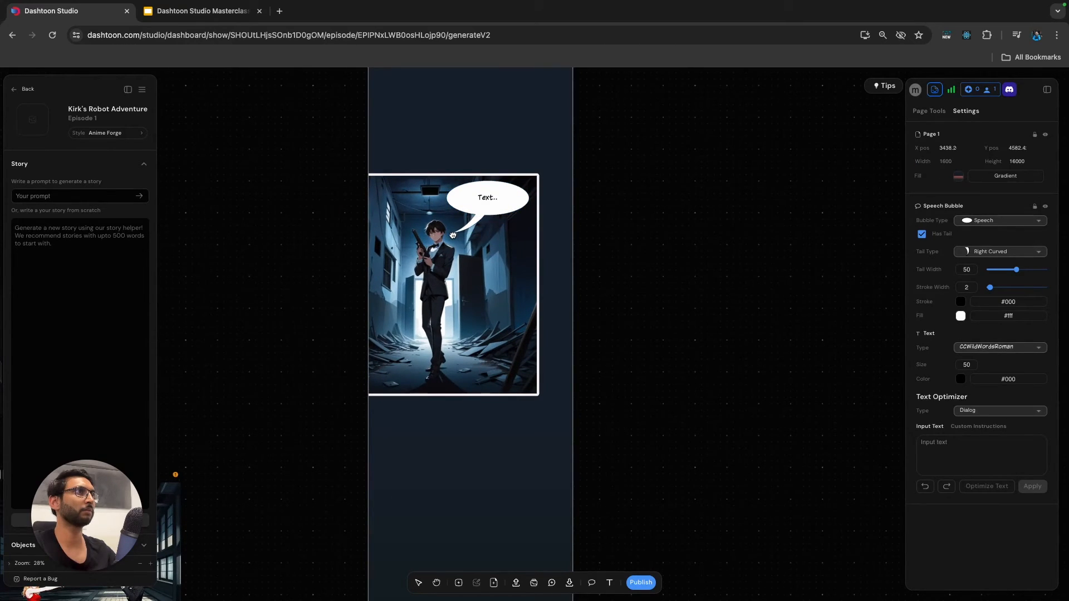
left_click(498, 201)
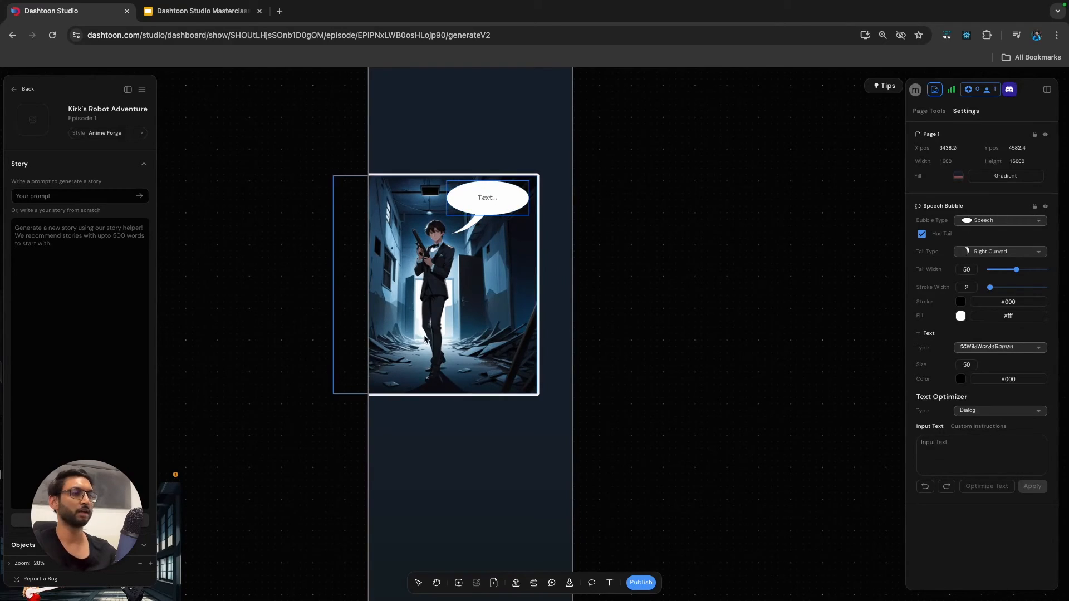
left_click_drag(471, 83, 474, 64)
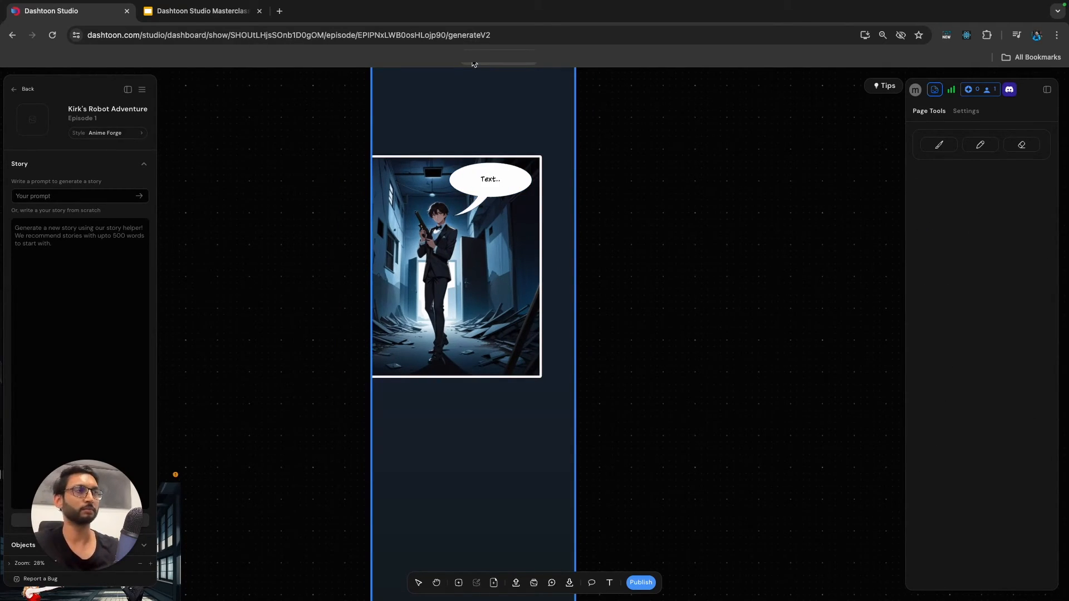
Replace the bubble's placeholder text with "SHE HAS TO BE HERE!".
left_click(498, 177)
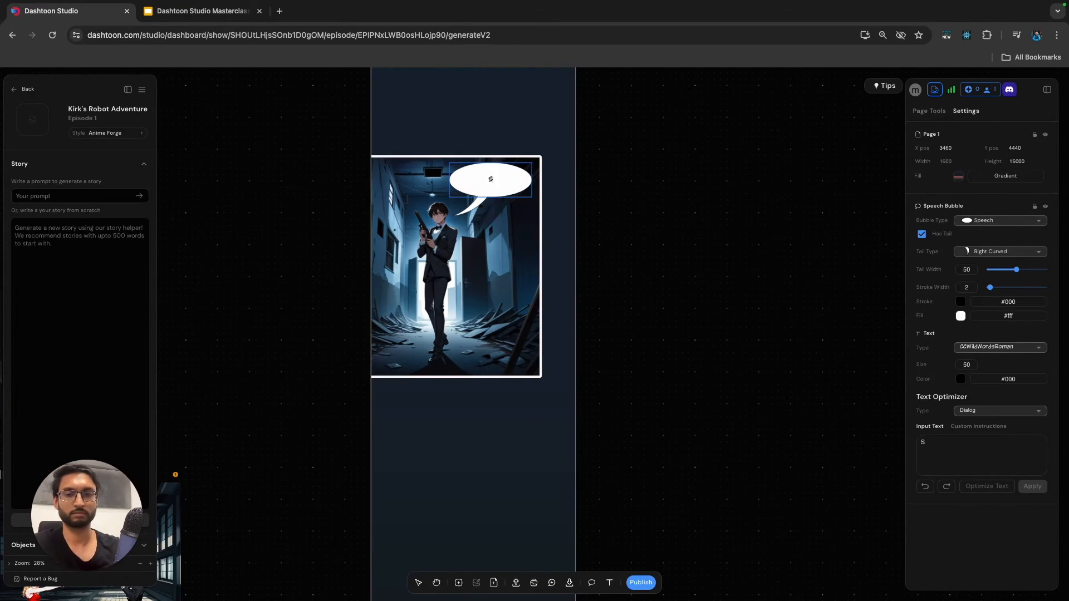
type("h")
key("BackSpace")
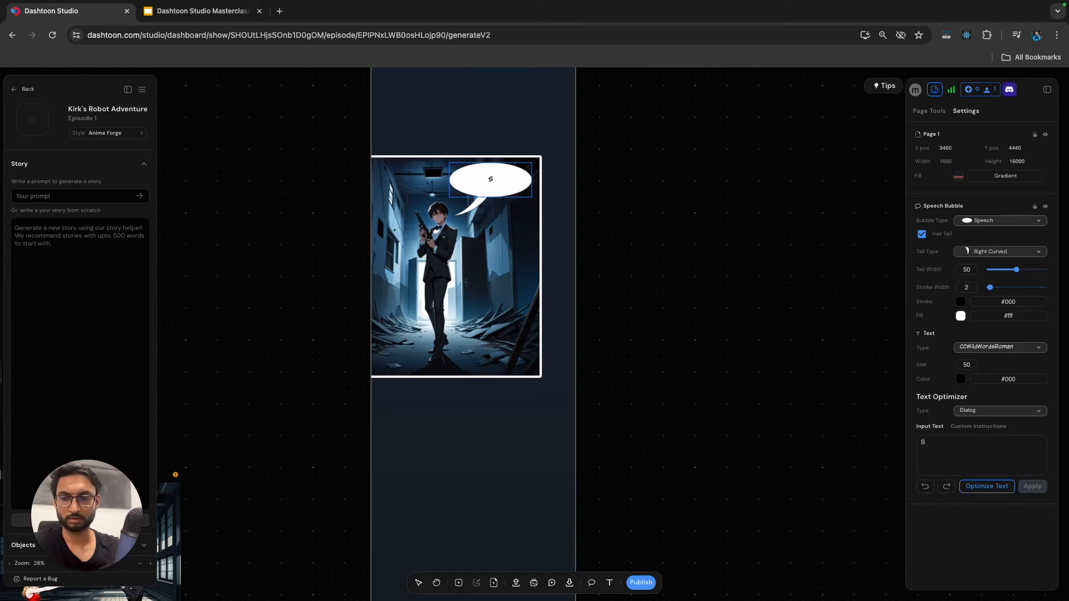
type("HE")
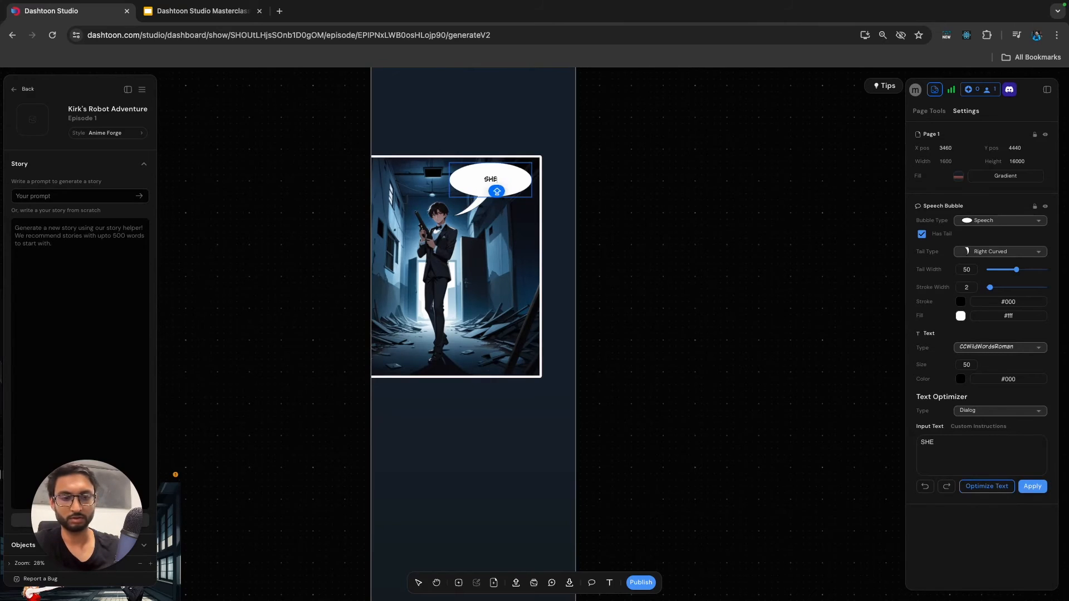
type("'S GOT")
key("BackSpace")
key("BackSpace")
key("BackSpace")
key("BackSpace")
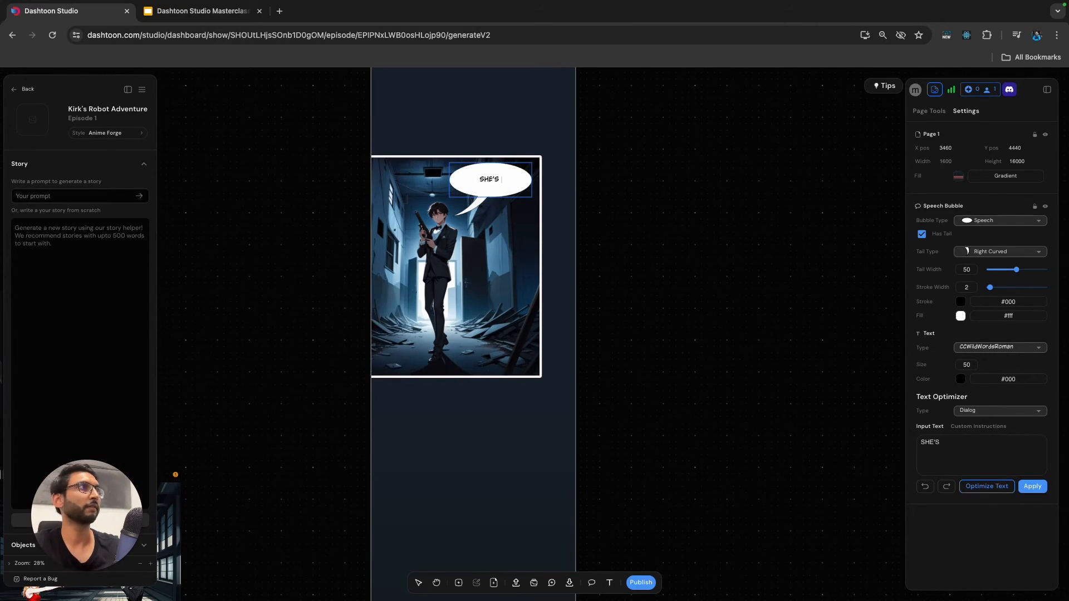
key("BackSpace")
key("BackSpace")
key("BackSpace")
type("HAS TO")
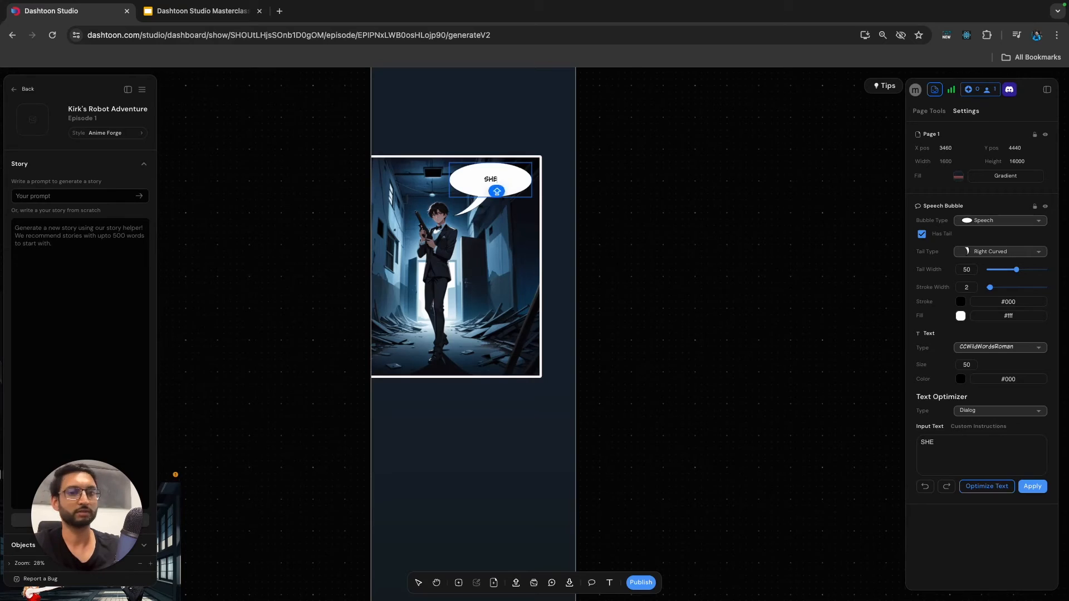
type(" BE HERE!")
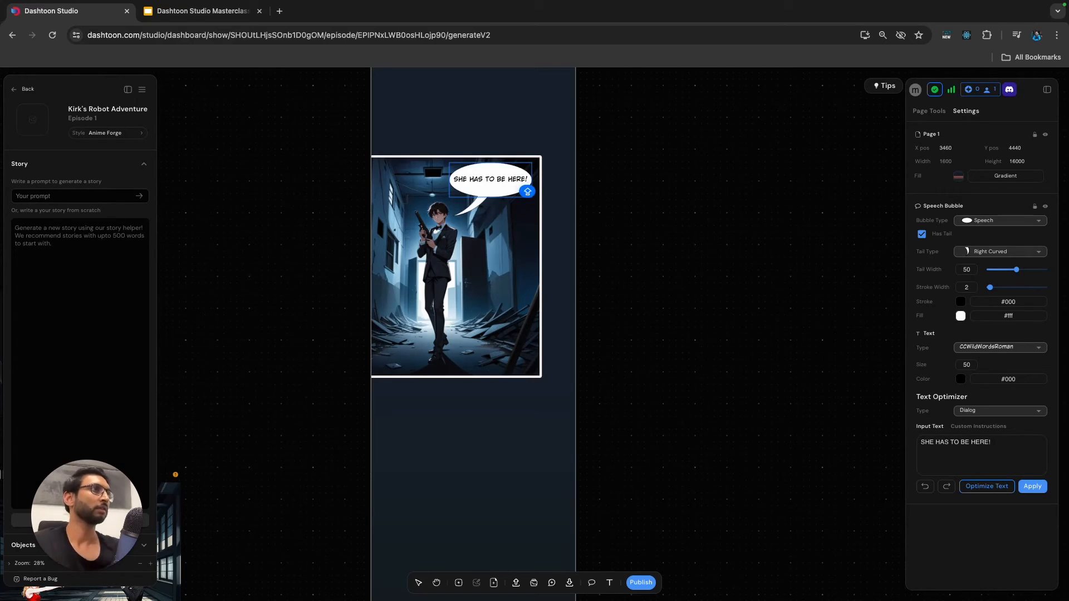
key("Escape")
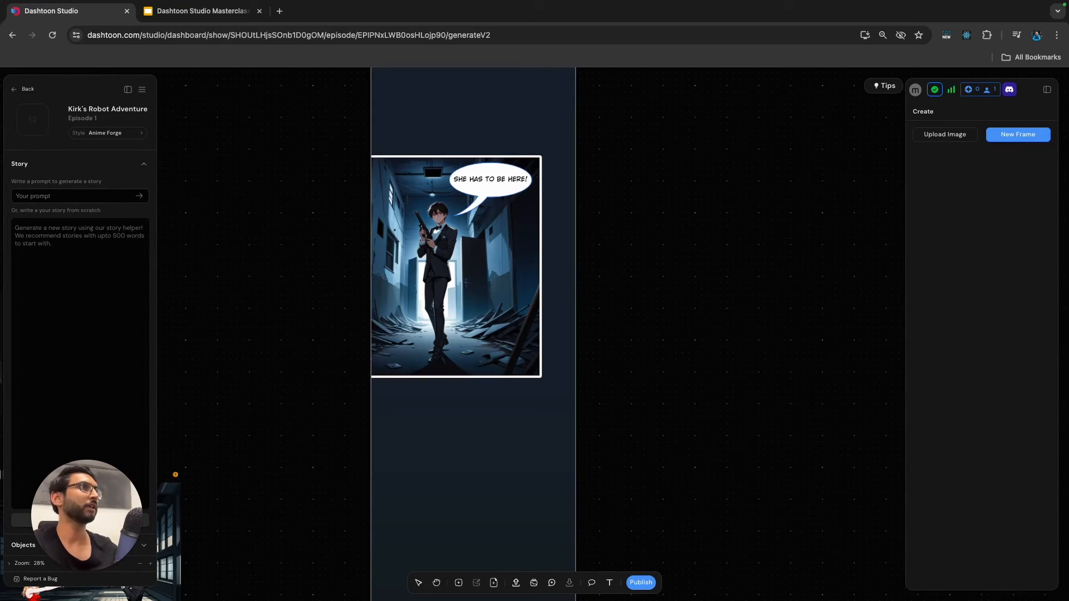
Change the bubble's type to Thought 2 and widen it leftward so the text fits inside.
left_click(490, 179)
left_click(997, 220)
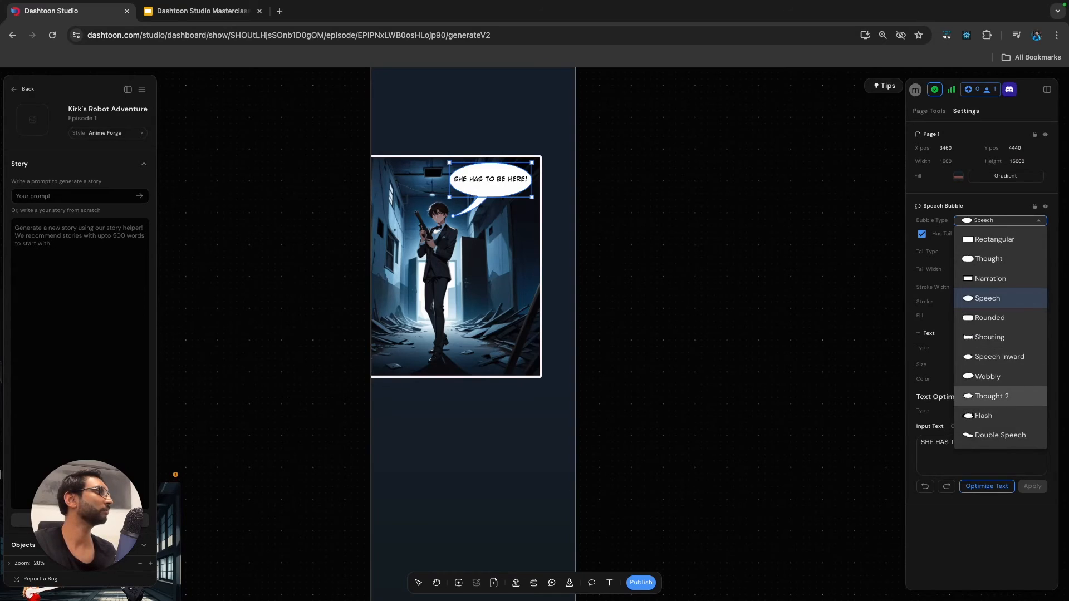
left_click(992, 396)
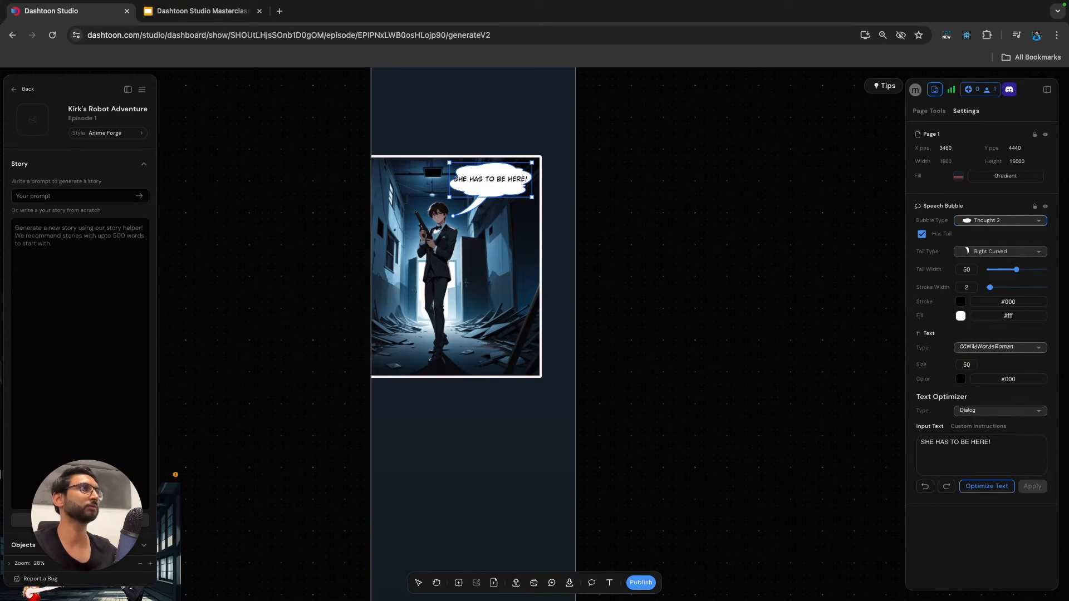
left_click_drag(450, 163, 430, 163)
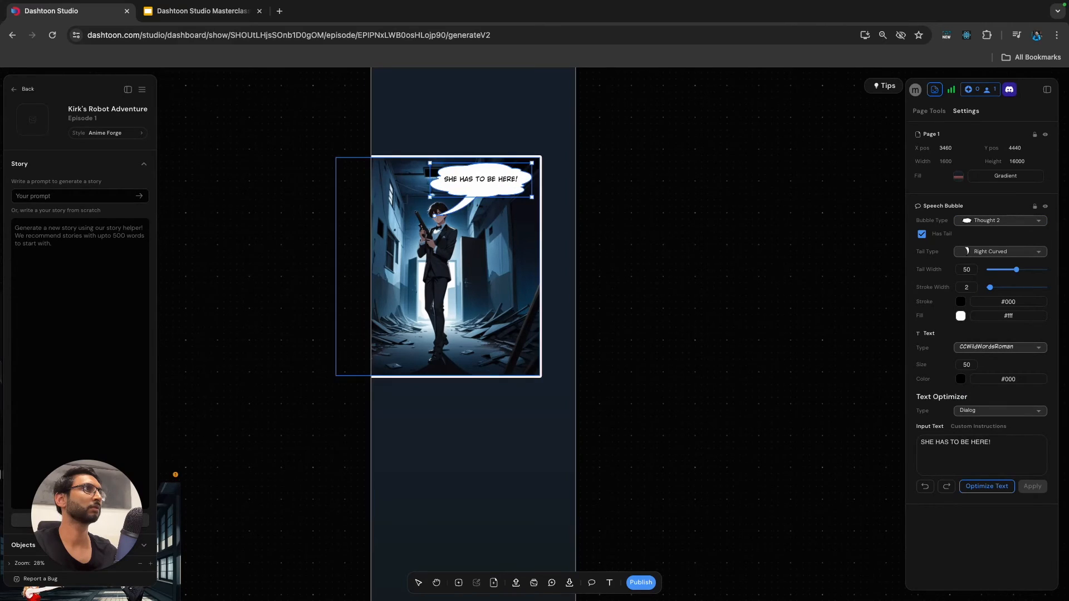
Set the bubble's tail type to Thought and adjust its end point near the man's head.
left_click(1000, 251)
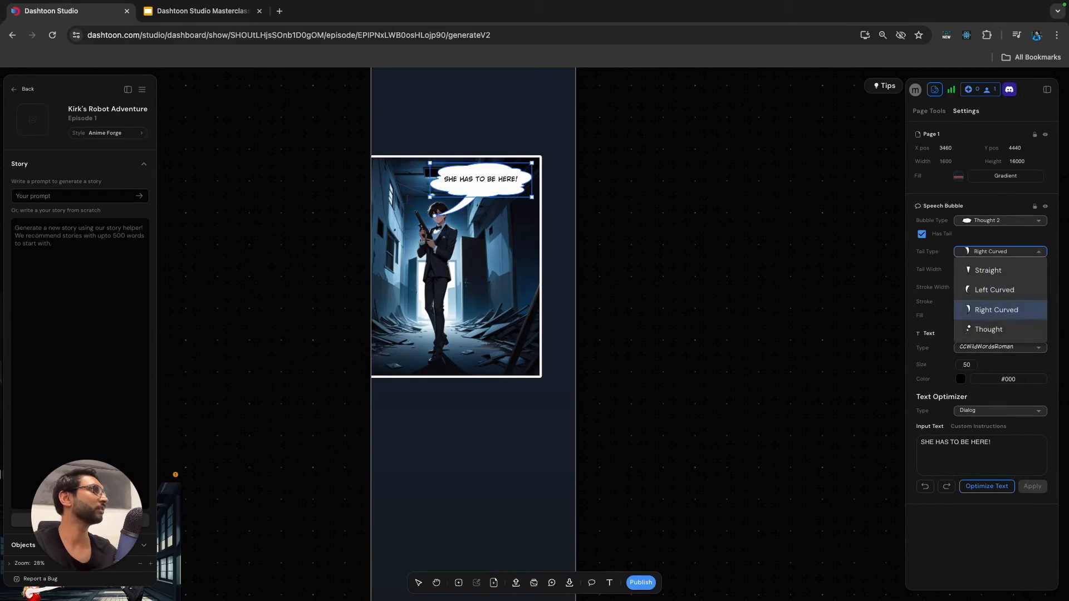
left_click(985, 329)
left_click_drag(435, 215, 442, 220)
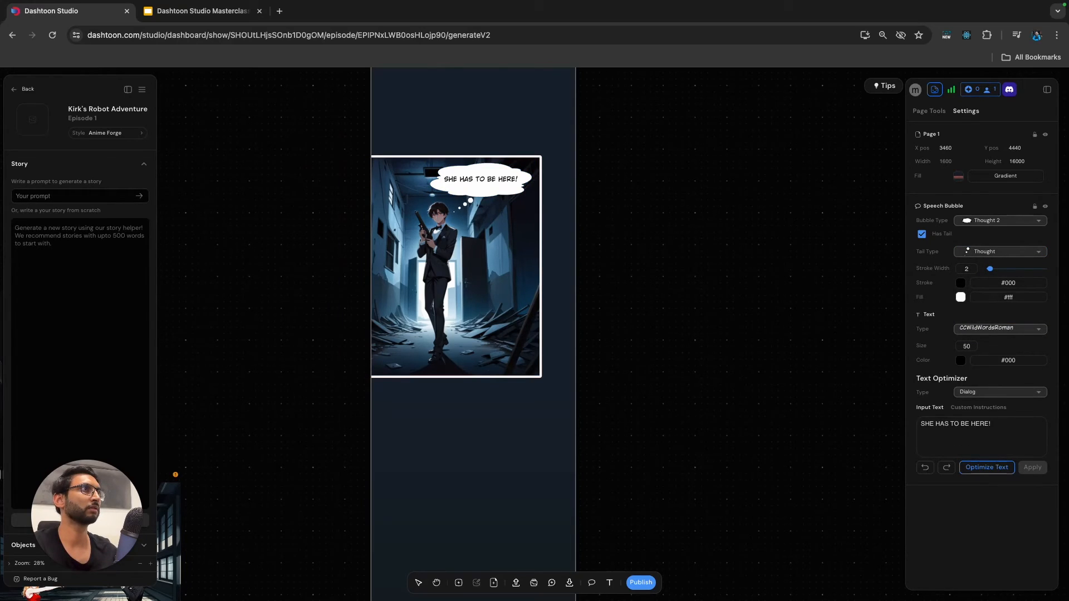
left_click(668, 250)
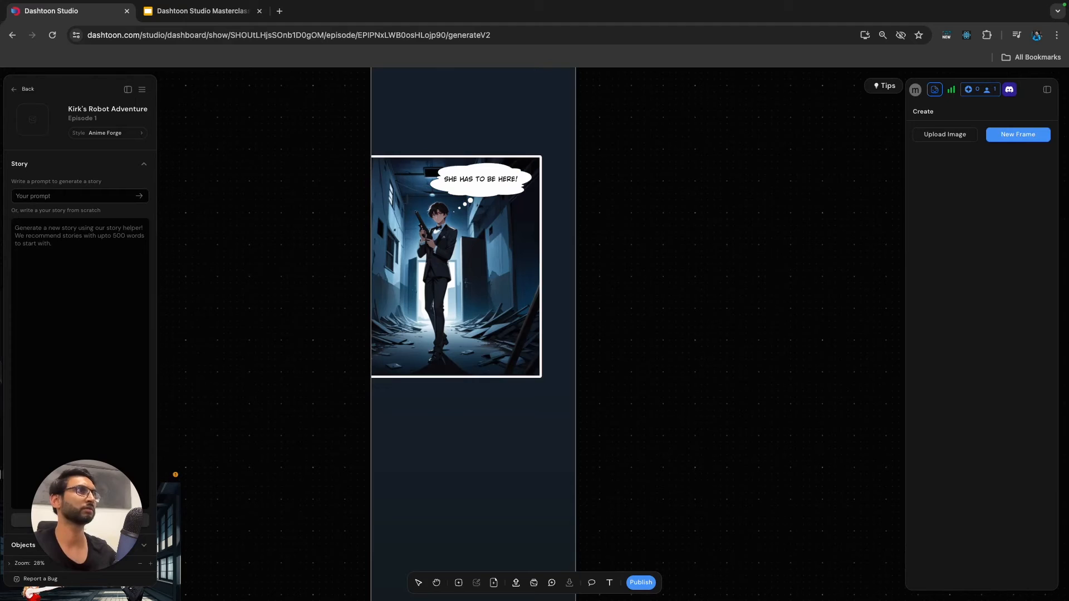
Move the fight panel back onto the page, leaving a gap below the hallway panel.
scroll(668, 249, "down", 2)
scroll(668, 249, "down", 2)
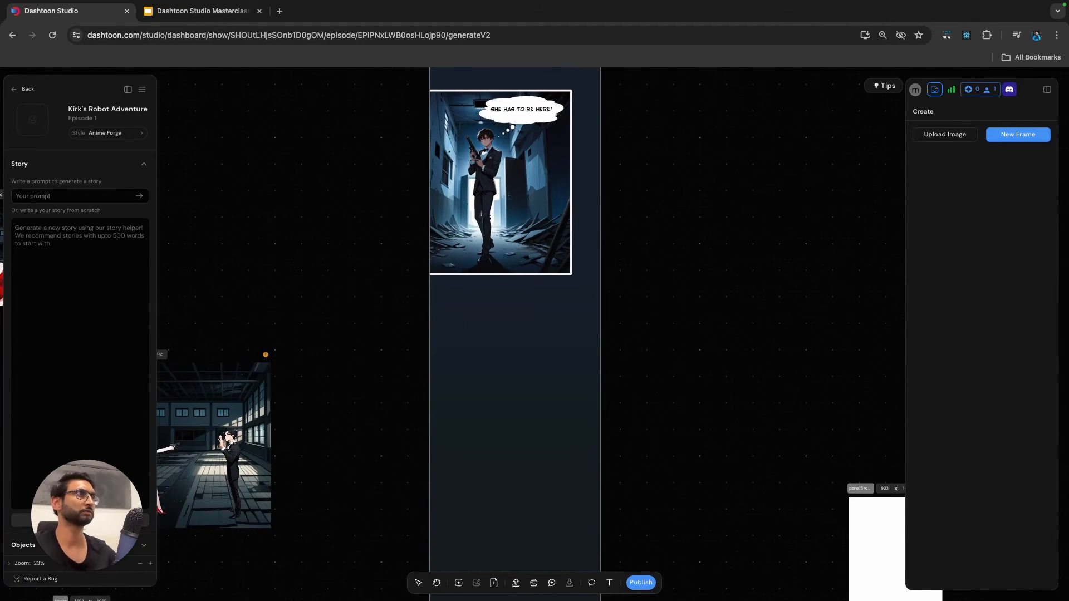
scroll(670, 323, "down", 3)
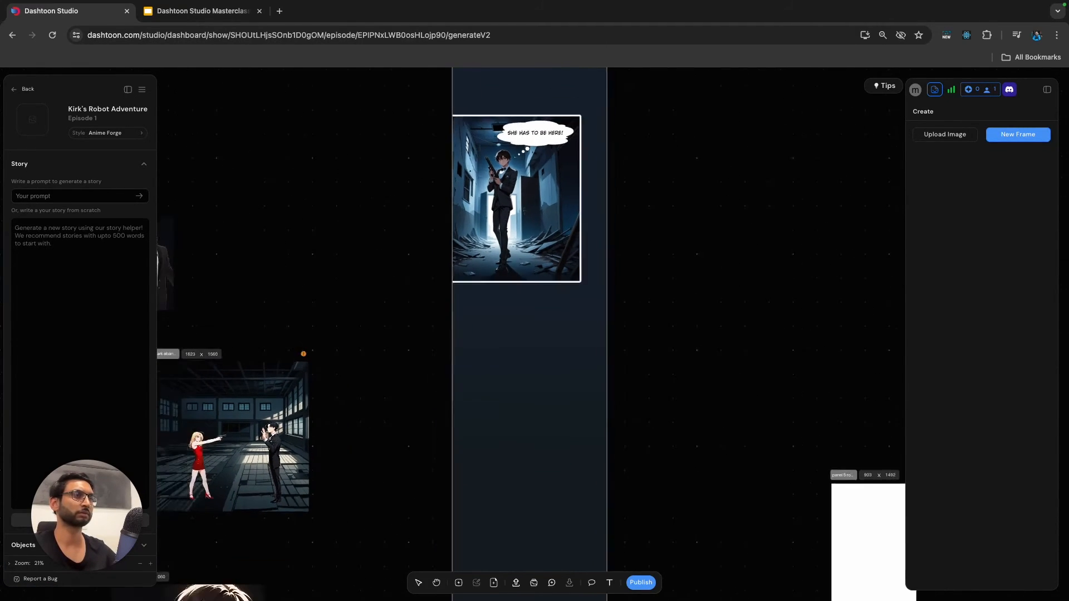
scroll(669, 323, "down", 2)
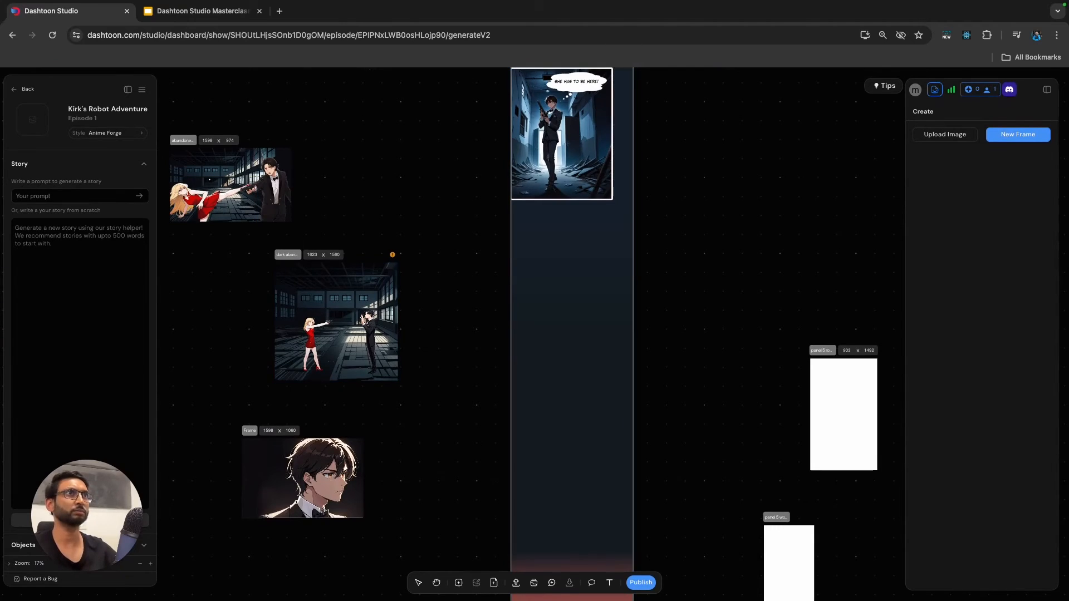
left_click_drag(231, 184, 550, 302)
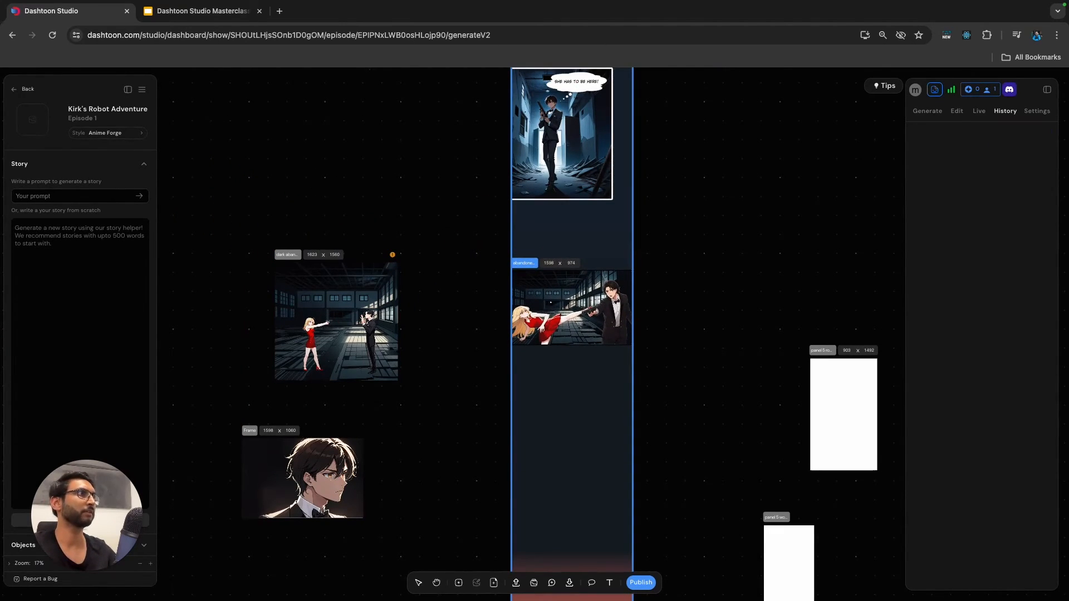
Nudge the fight panel to the right and shrink it to about 1578 x 962, leaving a margin at the page's left edge.
scroll(551, 303, "up", 5)
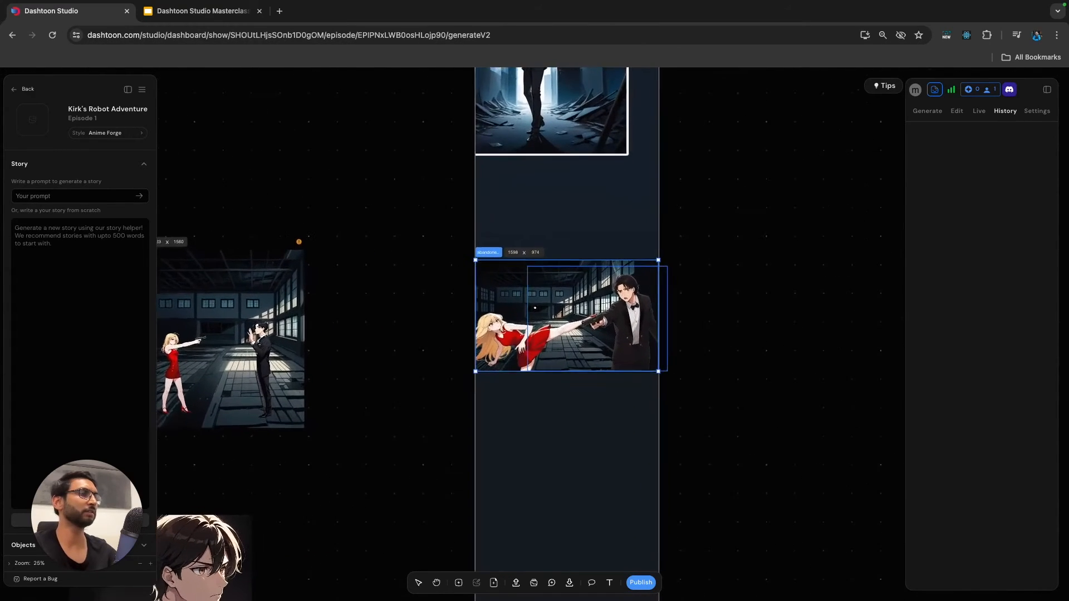
scroll(485, 250, "up", 3)
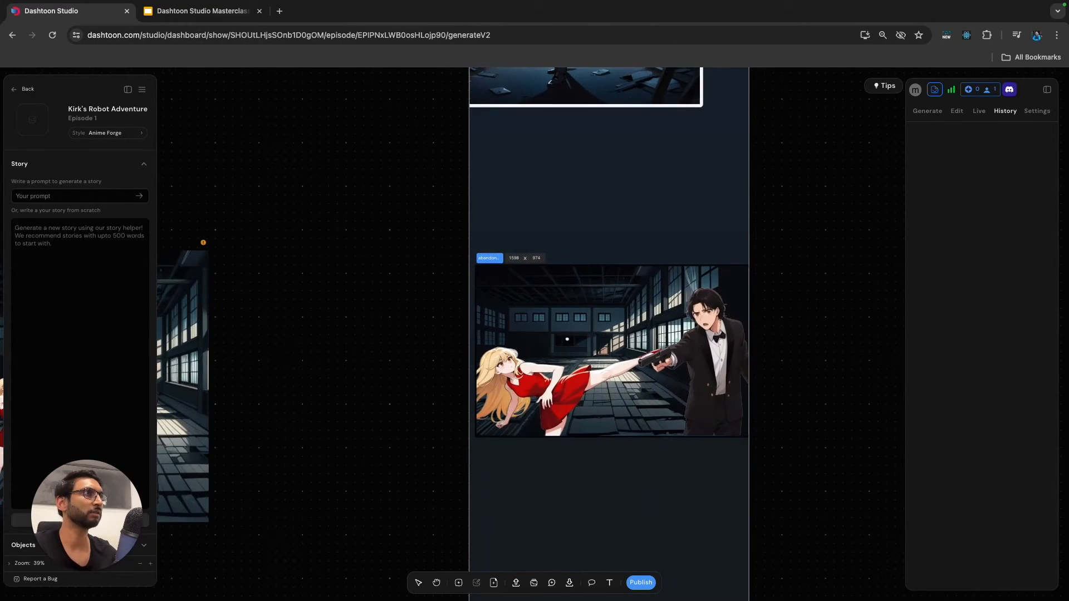
left_click_drag(560, 340, 567, 340)
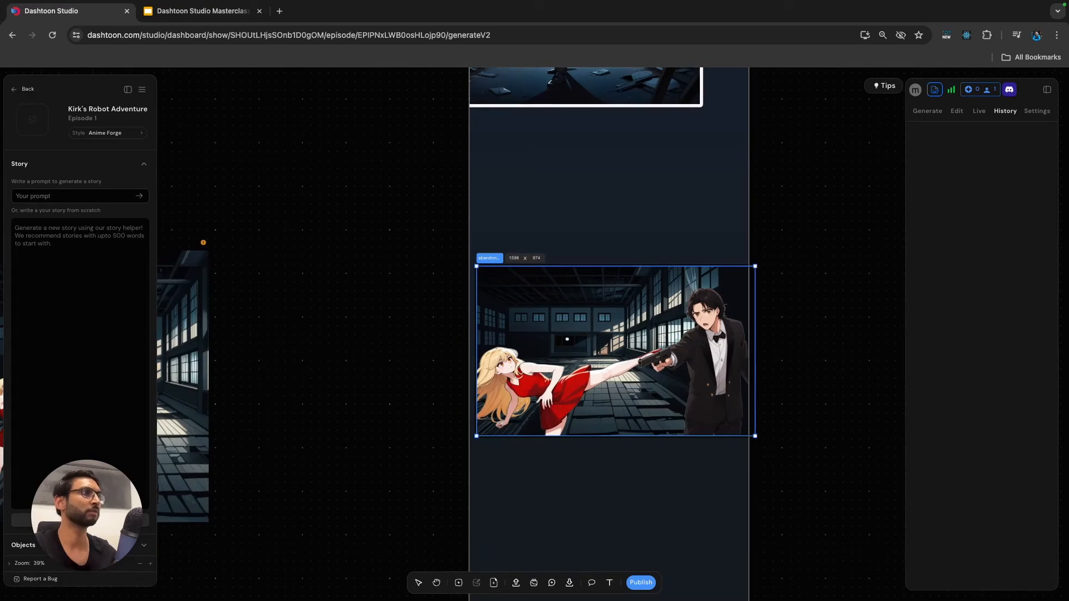
left_click_drag(476, 436, 480, 433)
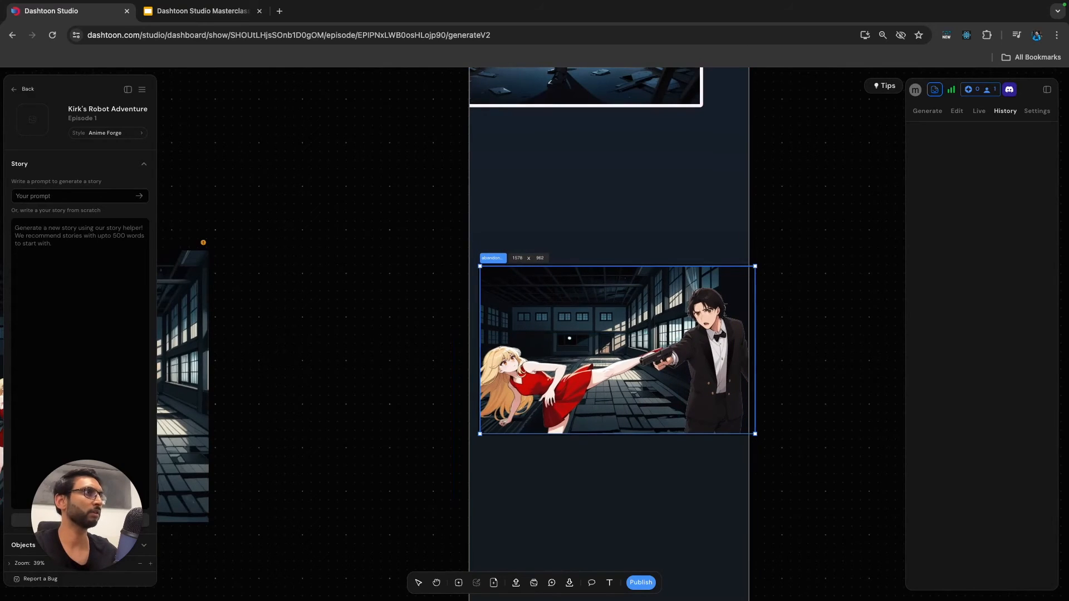
scroll(749, 418, "up", 3)
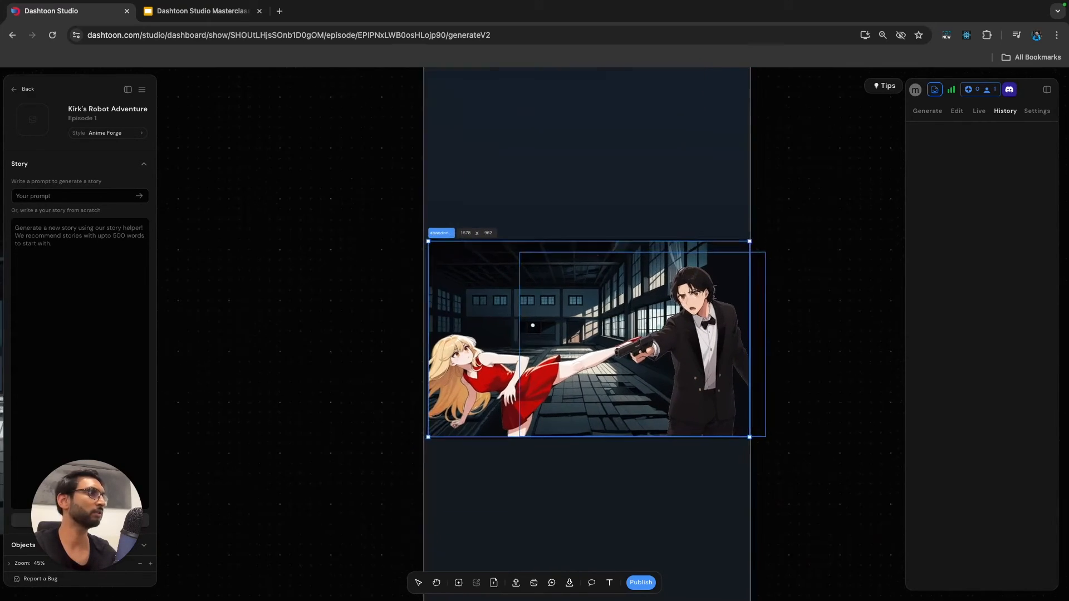
Nudge the fight panel slightly left so its side margins on the page are even.
scroll(749, 418, "up", 3)
scroll(749, 417, "down", 3)
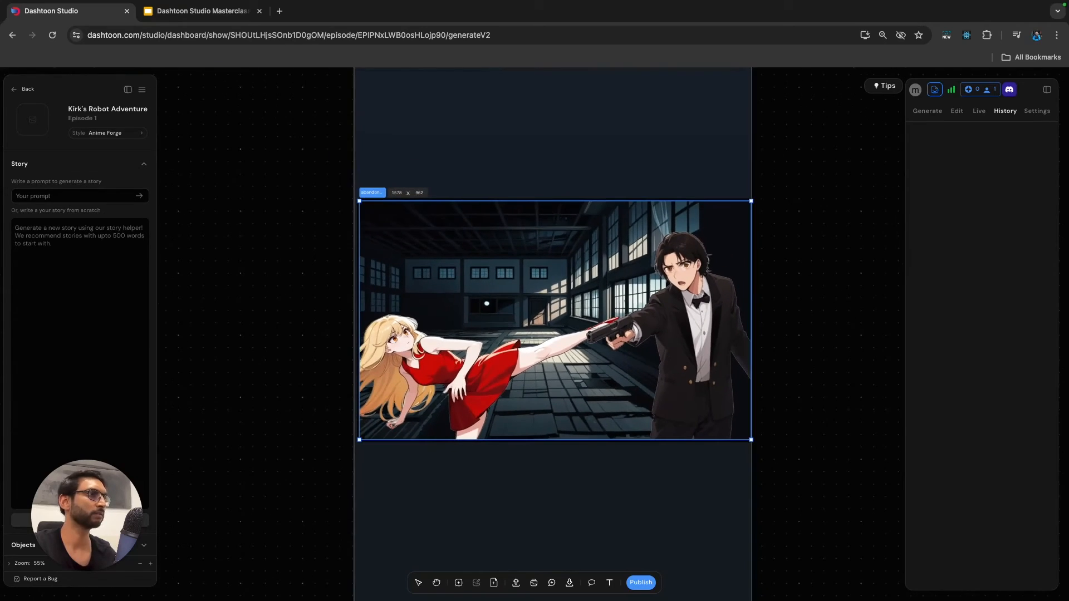
key("Left")
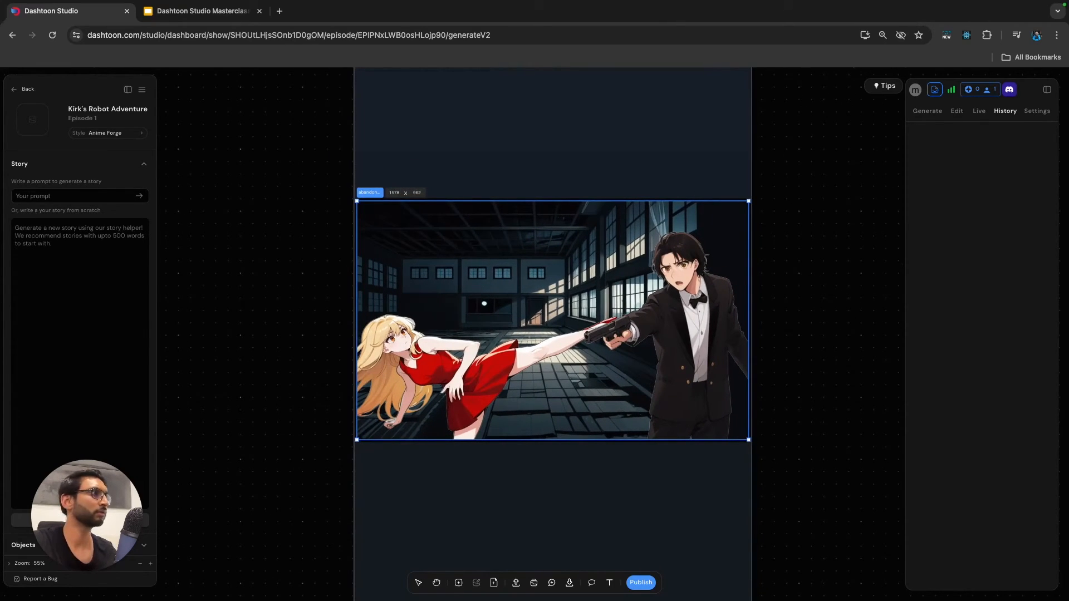
key("Escape")
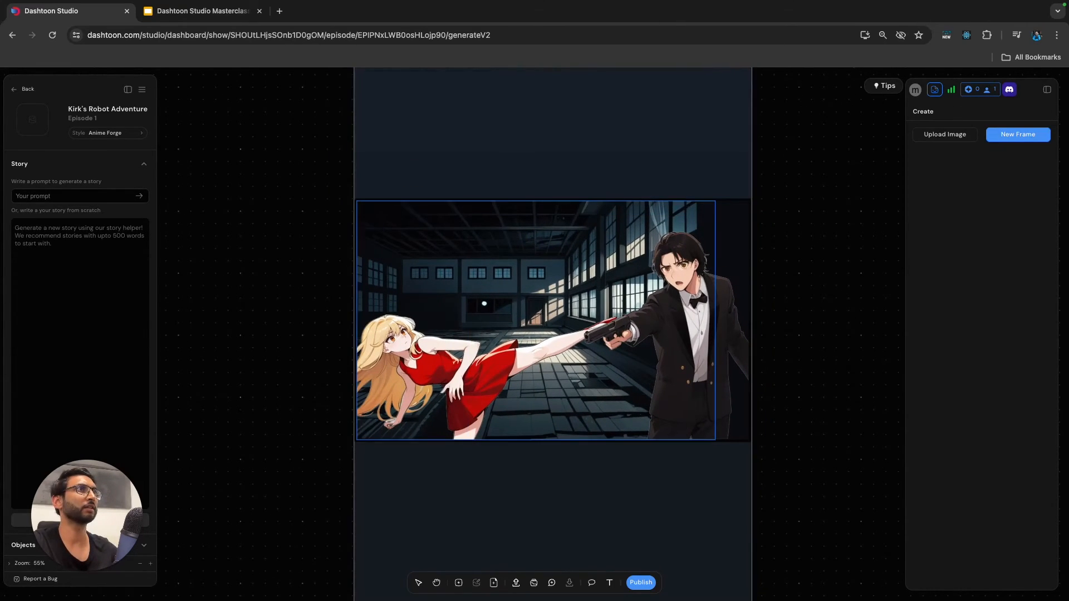
Give the fight panel a white #ffffff border with a border width of 35.
left_click(535, 320)
left_click(1037, 110)
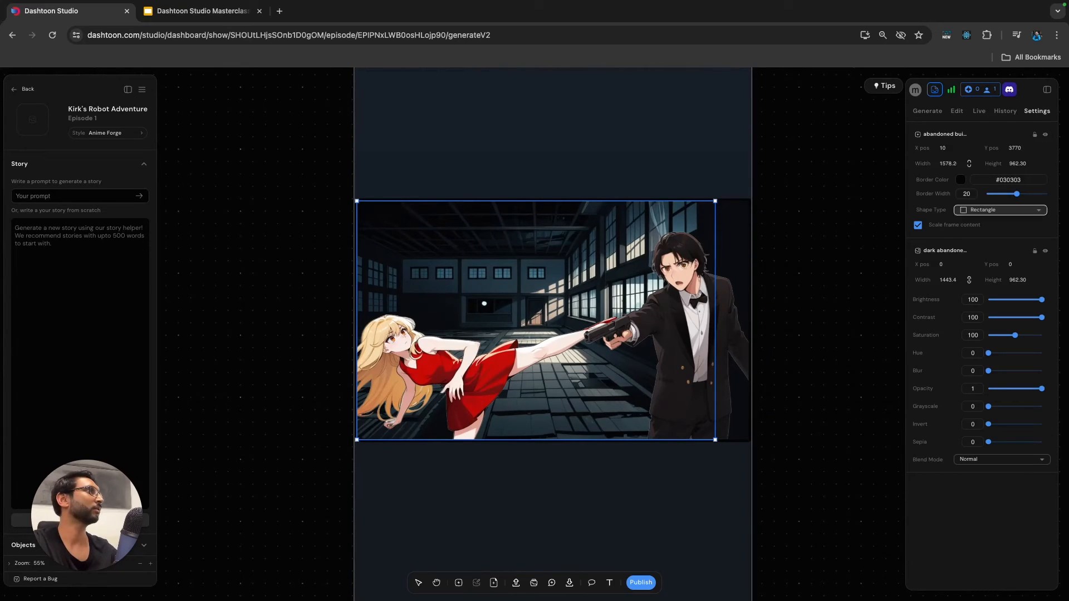
left_click(960, 179)
left_click_drag(917, 265, 917, 192)
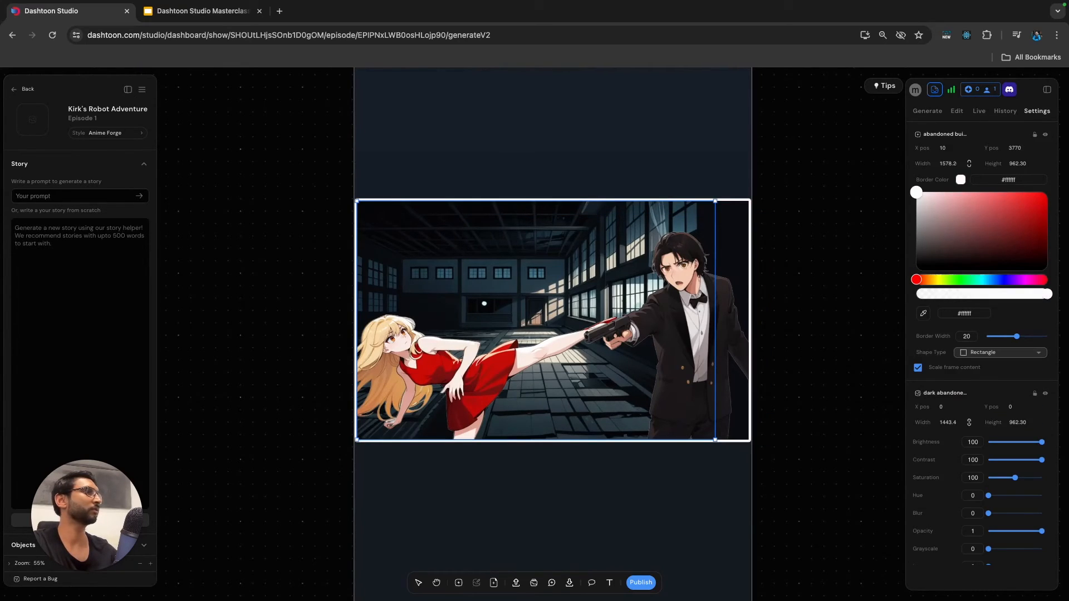
scroll(988, 463, "down", 1)
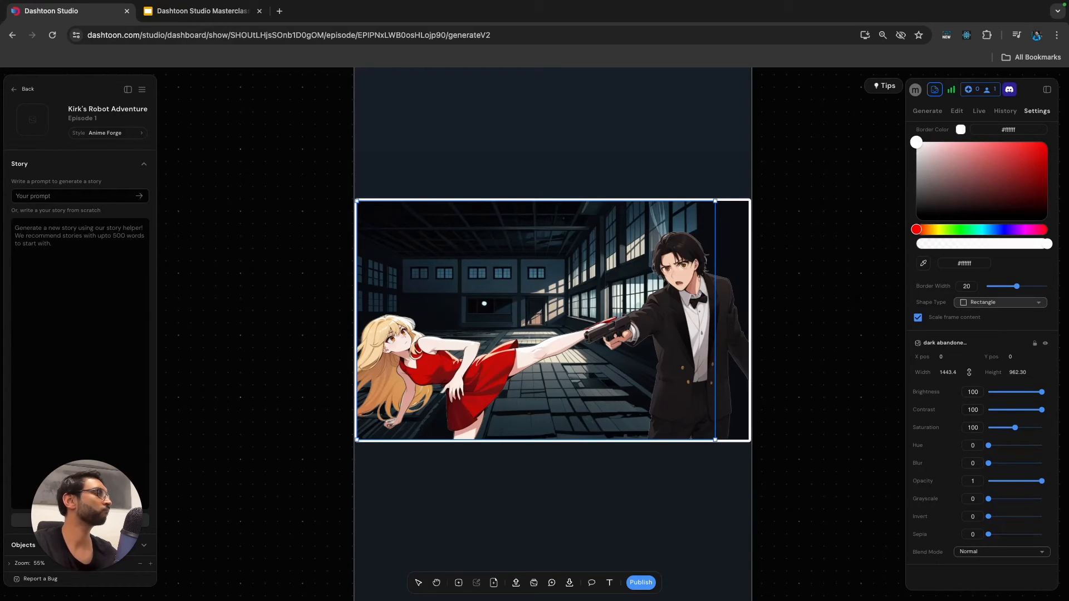
left_click_drag(1017, 286, 1039, 286)
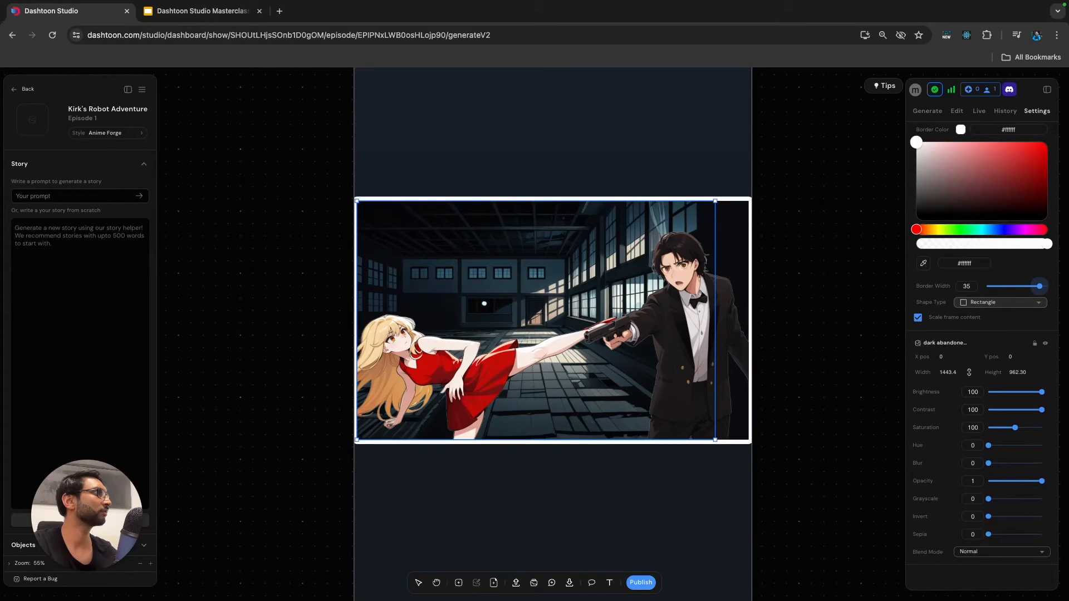
left_click(824, 334)
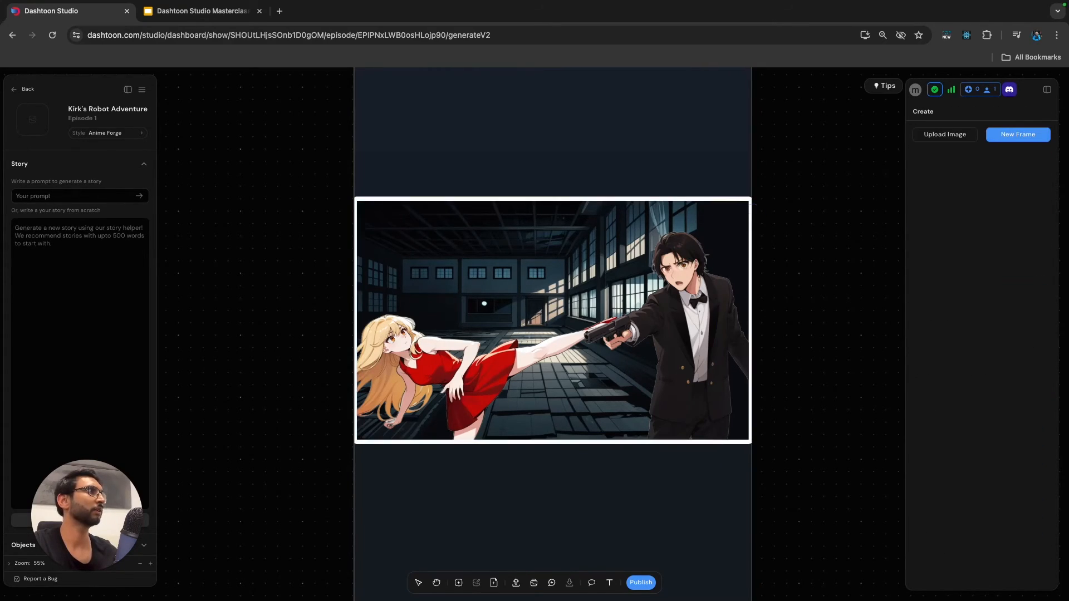
Inspect the fight panel's border up close and its placement among the panels on the whole page.
left_click(696, 479)
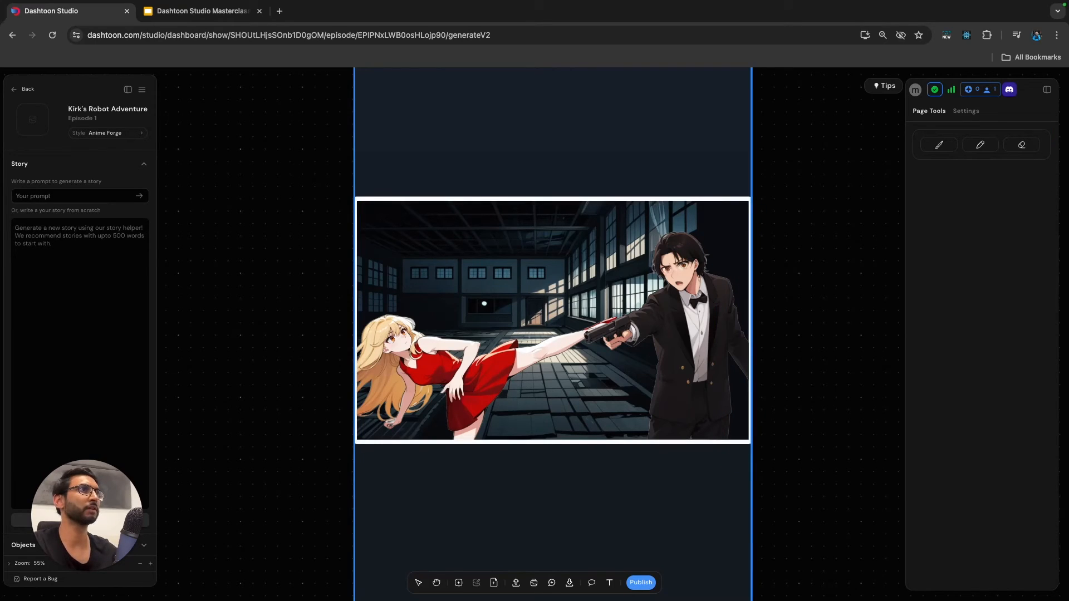
left_click(534, 239)
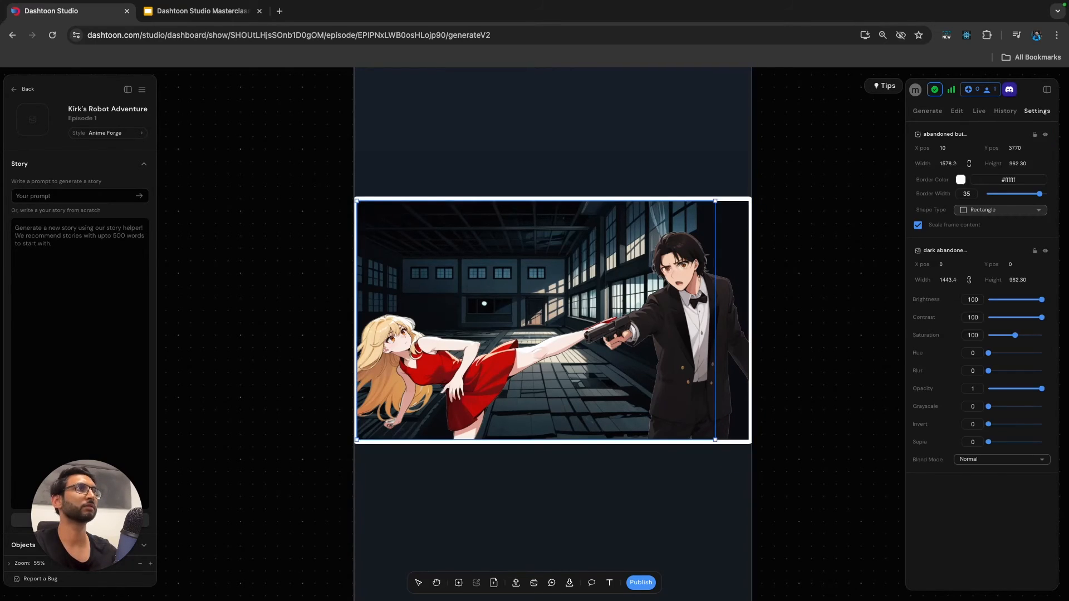
left_click(534, 484)
scroll(312, 254, "down", 5)
left_click(312, 254)
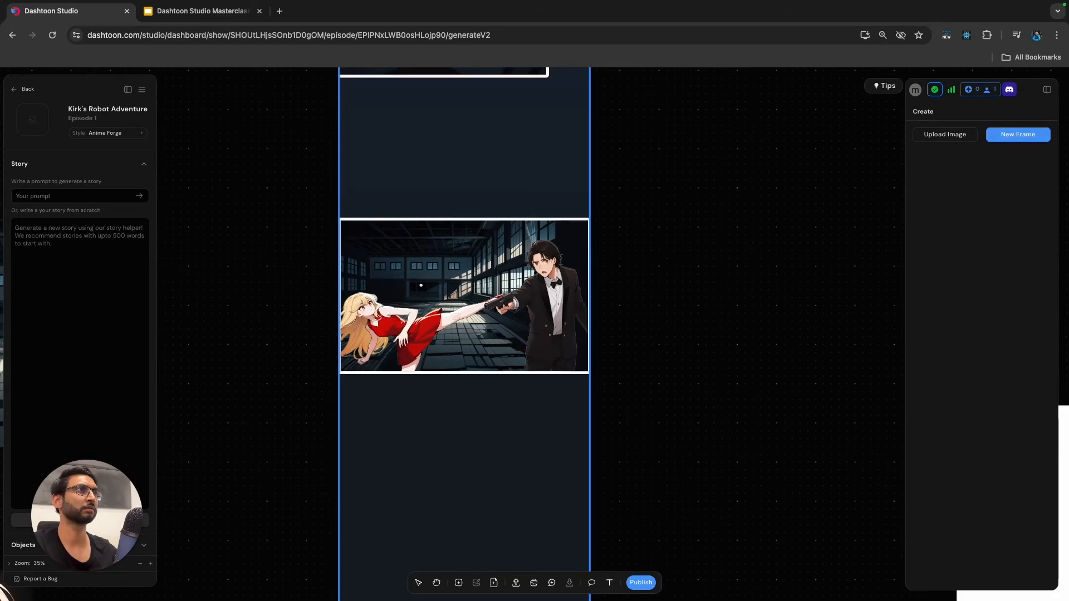
left_click(421, 285)
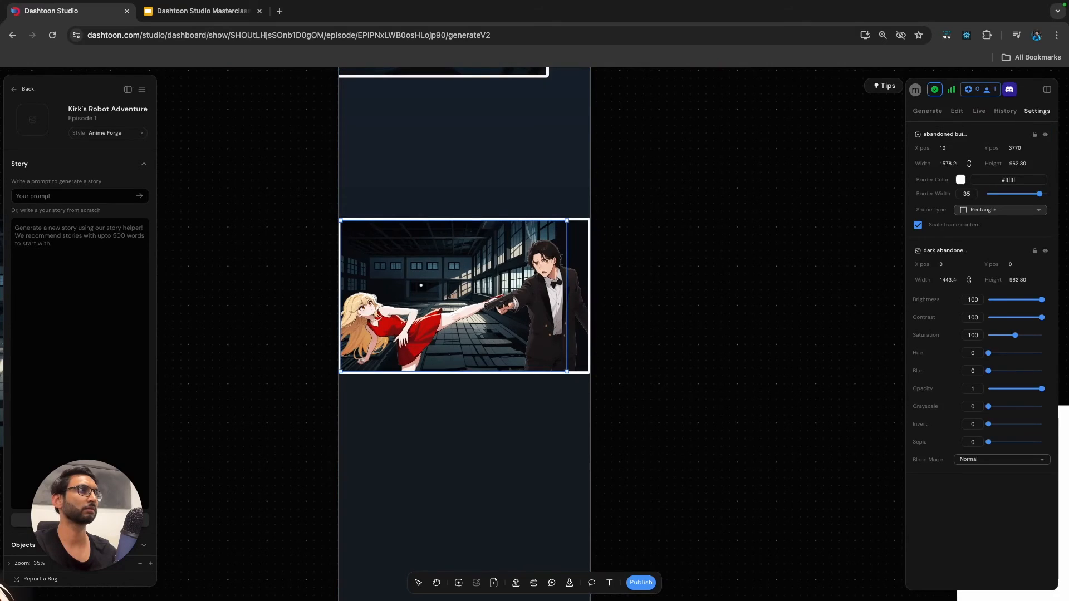
key("Escape")
scroll(635, 232, "down", 3)
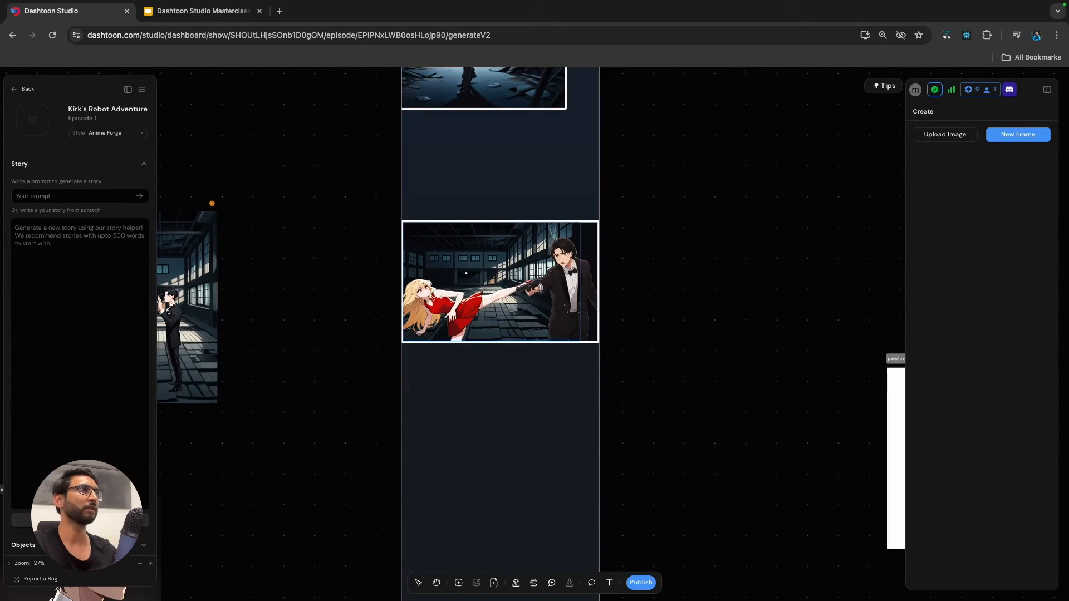
left_click(543, 245)
scroll(543, 245, "up", 1)
scroll(596, 220, "up", 10)
left_click(596, 219)
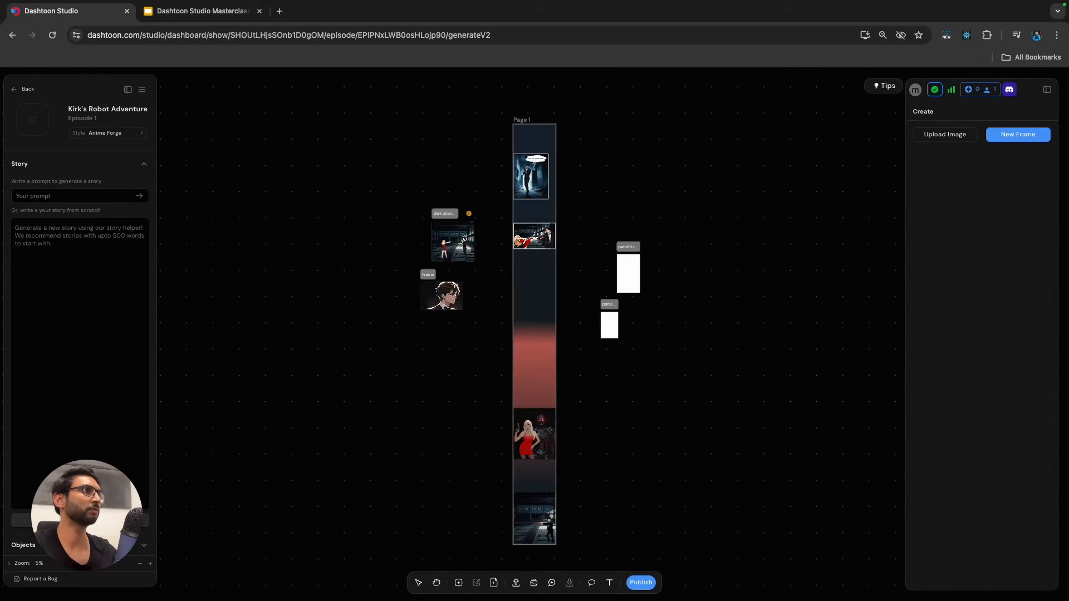
scroll(543, 236, "up", 5)
scroll(613, 234, "up", 8)
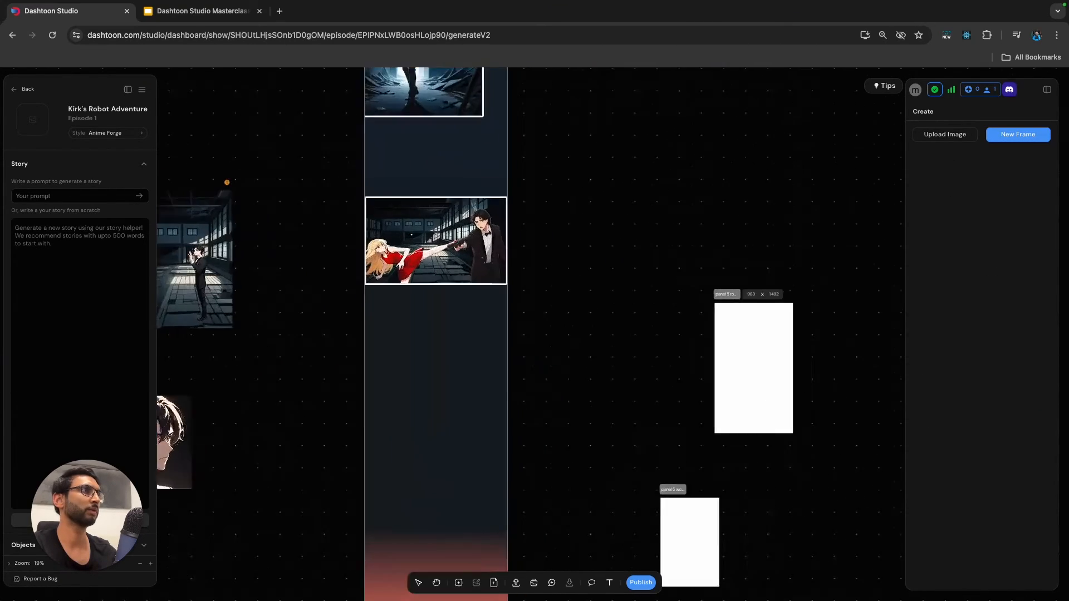
scroll(518, 255, "up", 8)
left_click(468, 278)
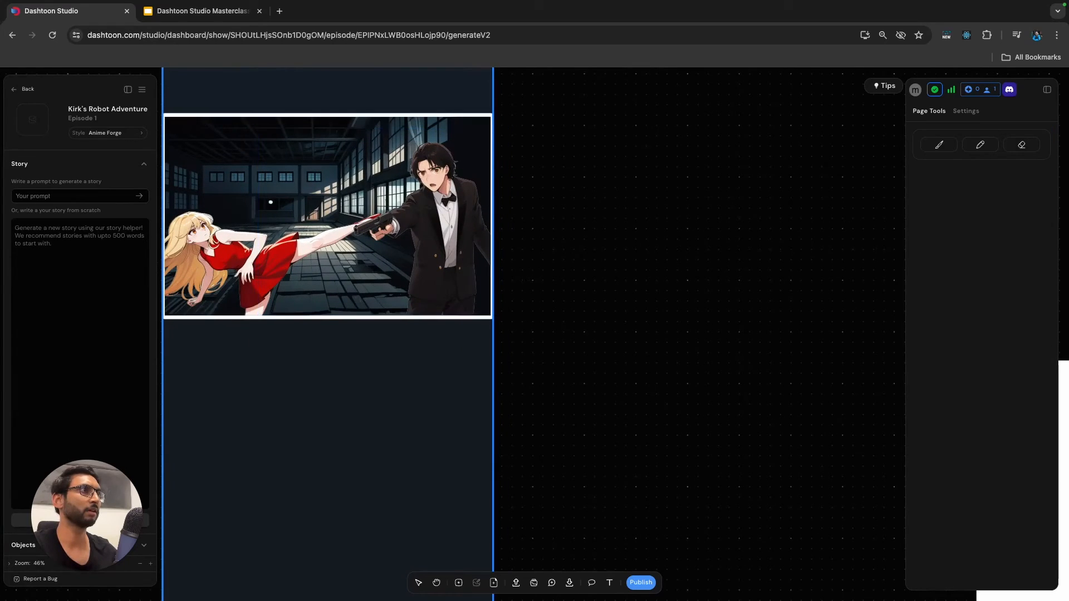
left_click(271, 202)
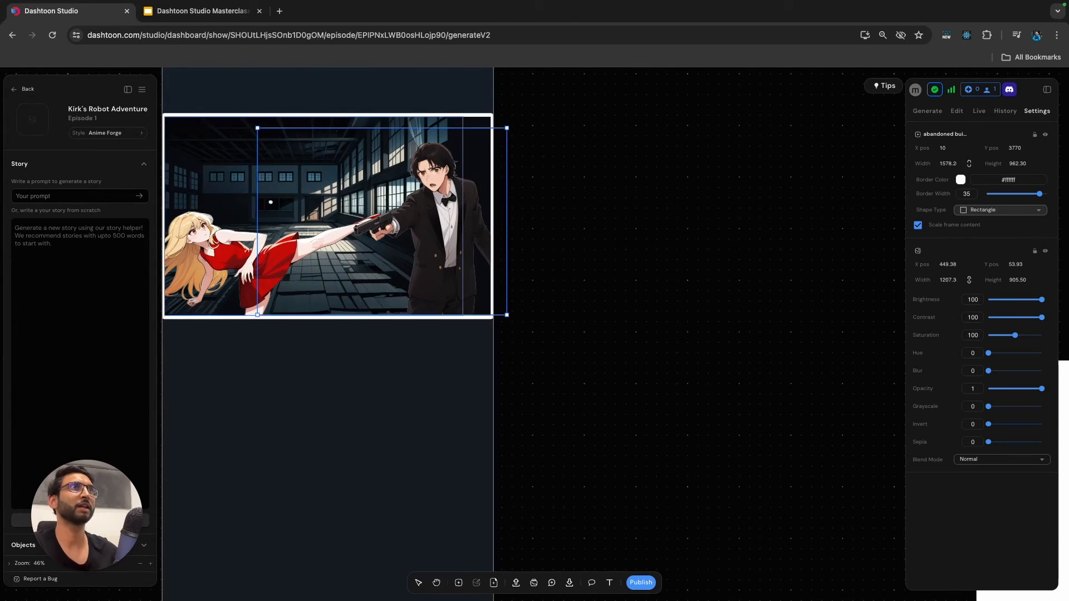
left_click(327, 385)
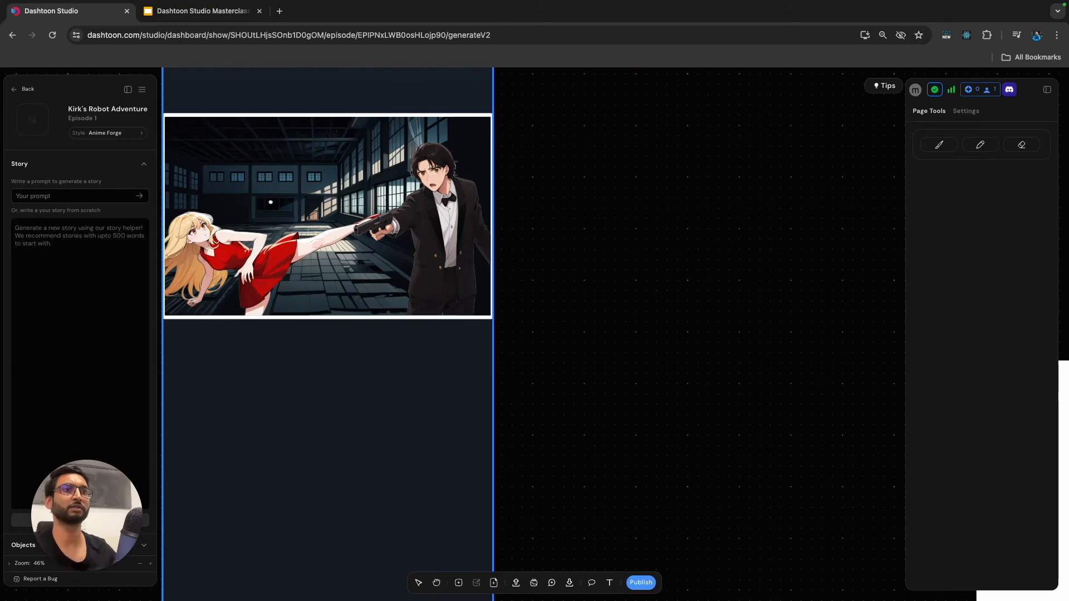
Expand Page 1 in the object list and locate its frames and the off-page frames on the canvas.
left_click(80, 545)
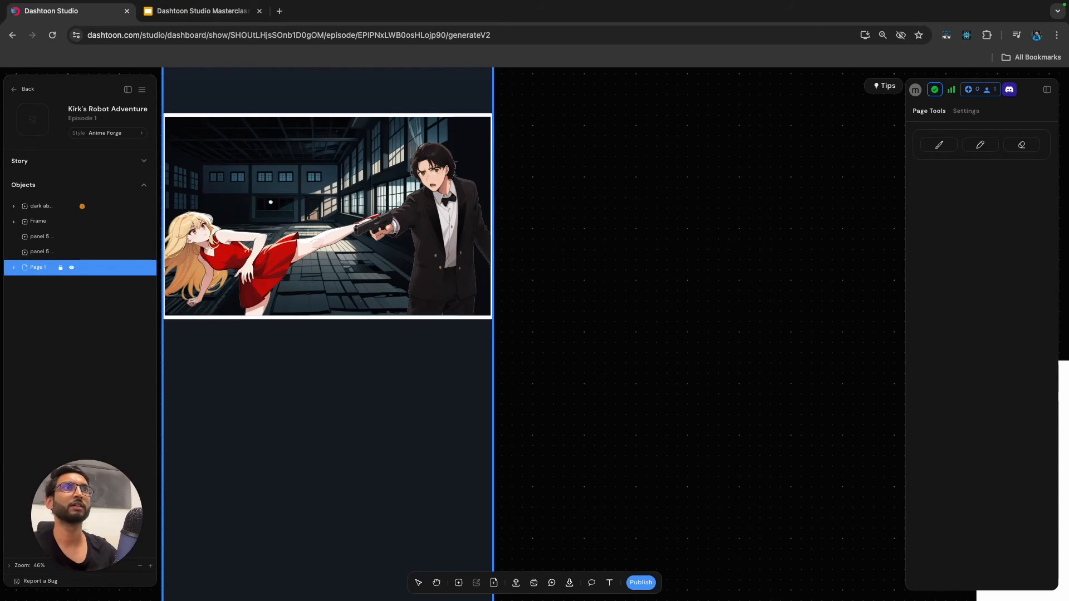
left_click(14, 267)
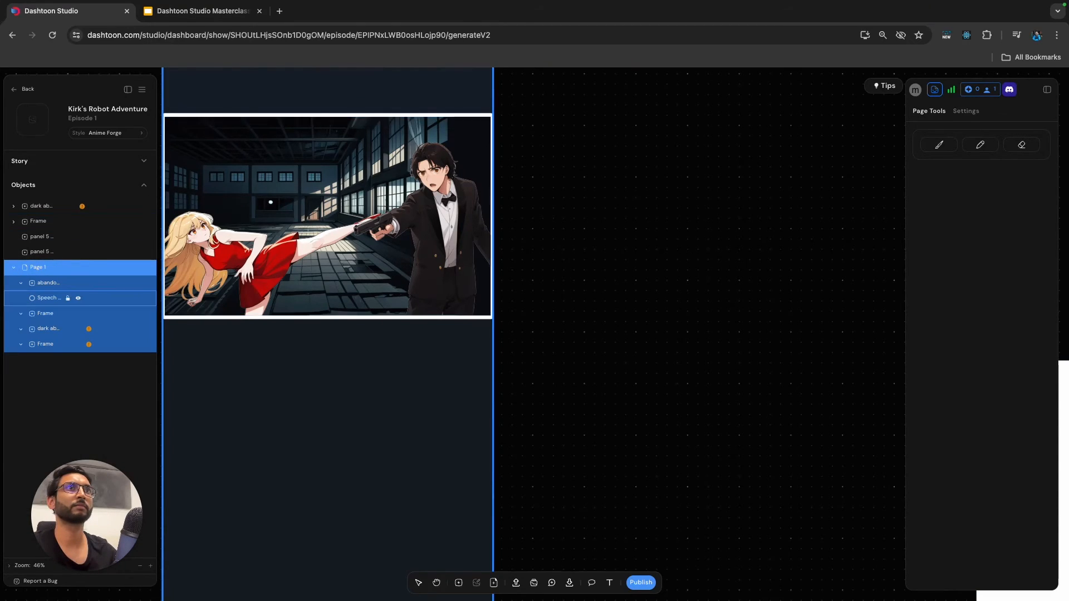
left_click(46, 314)
left_click(46, 344)
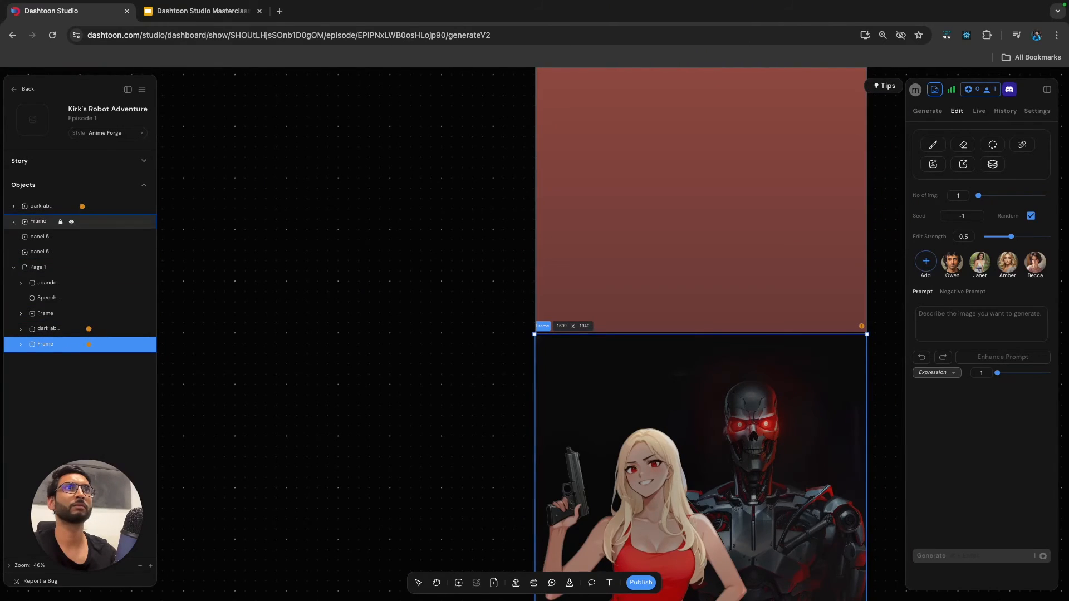
left_click(39, 221)
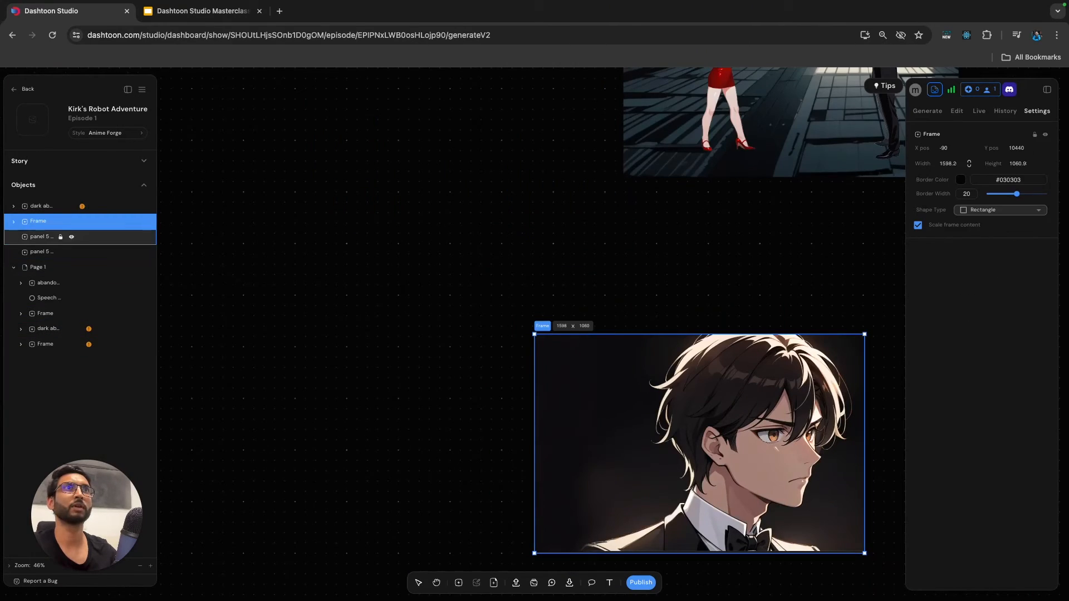
left_click(42, 206)
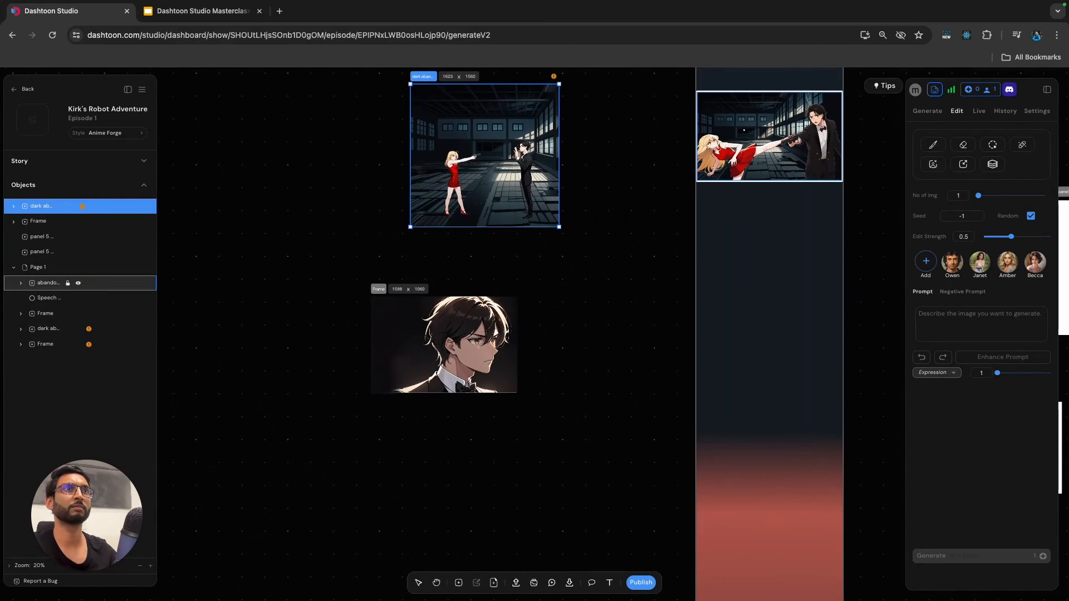
Lower the brightness of the man's image in the fight panel to 76.
left_click(744, 130)
scroll(629, 178, "right", 3)
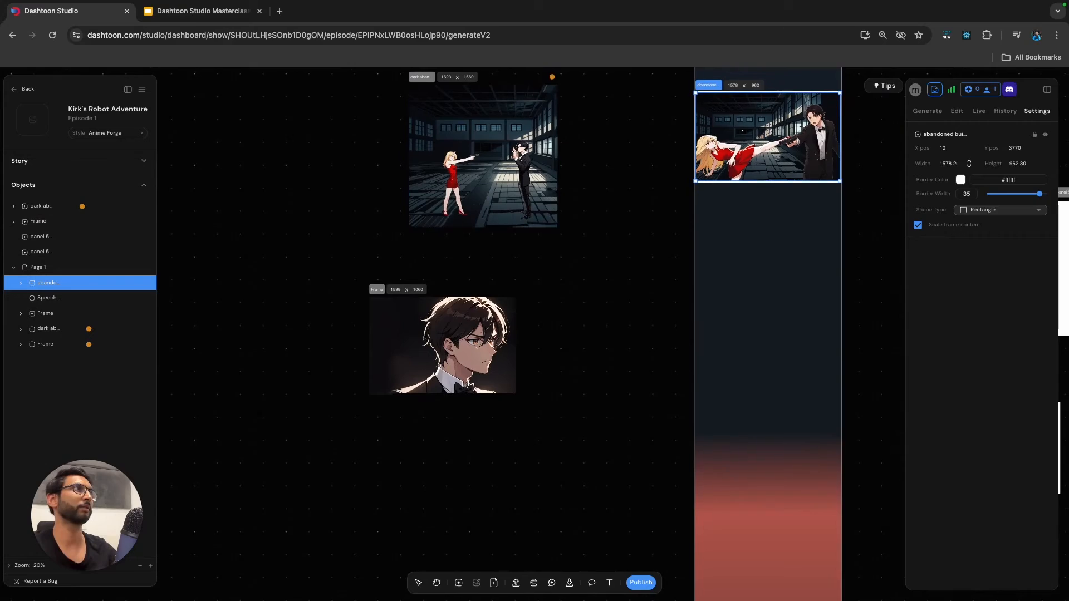
scroll(649, 146, "up", 5)
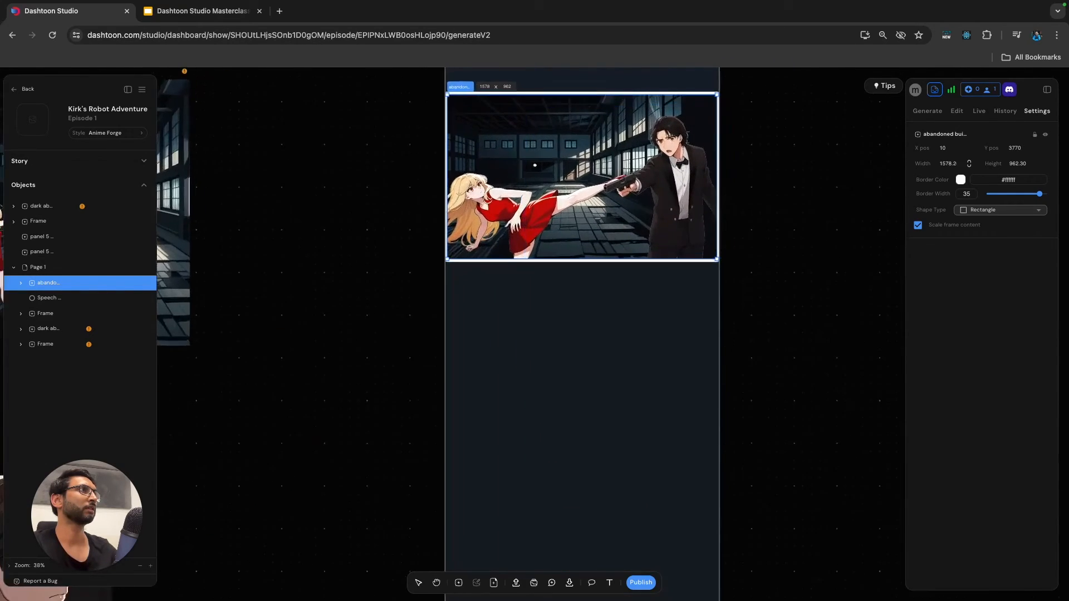
scroll(537, 334, "up", 3)
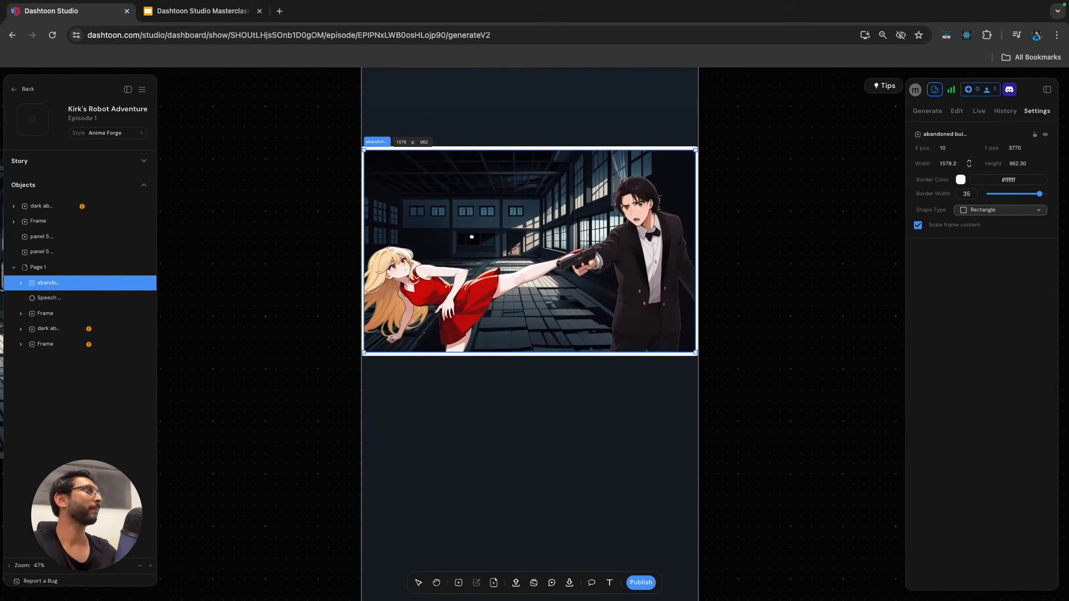
scroll(538, 335, "up", 1)
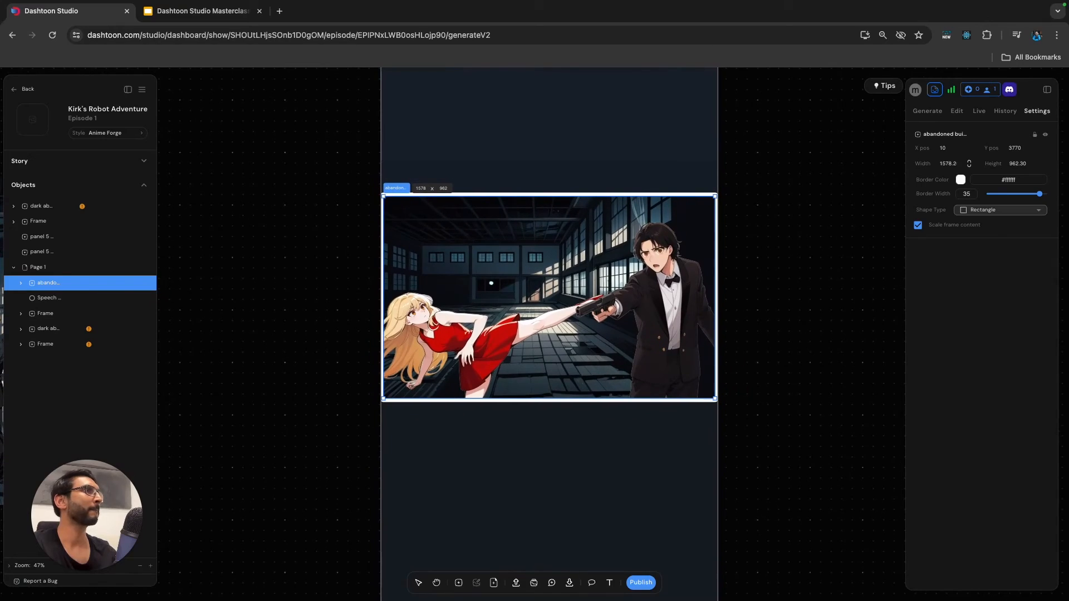
left_click(491, 282)
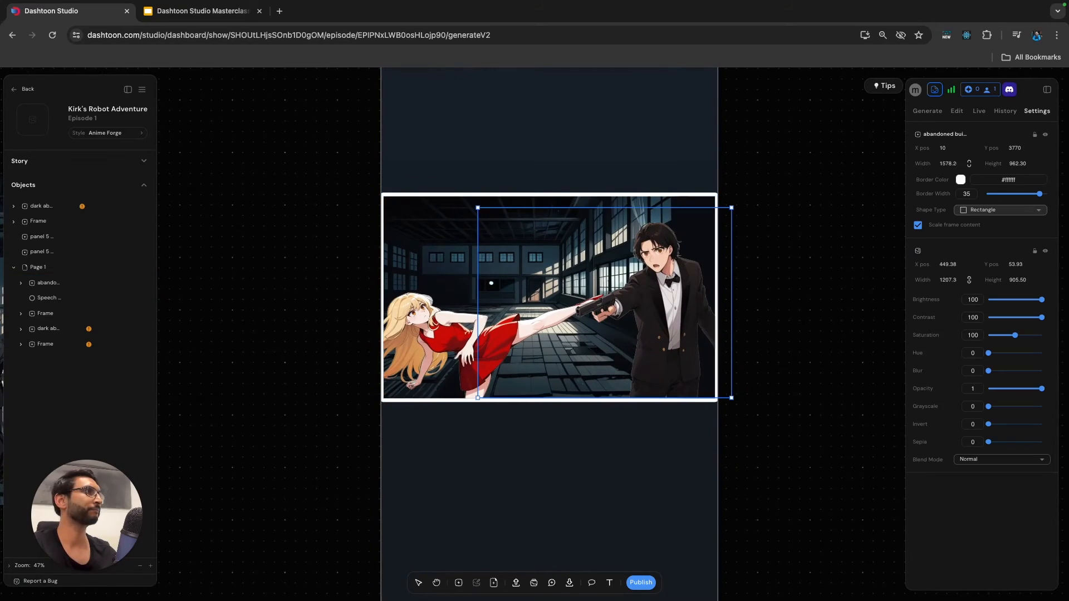
left_click_drag(1042, 317, 1029, 299)
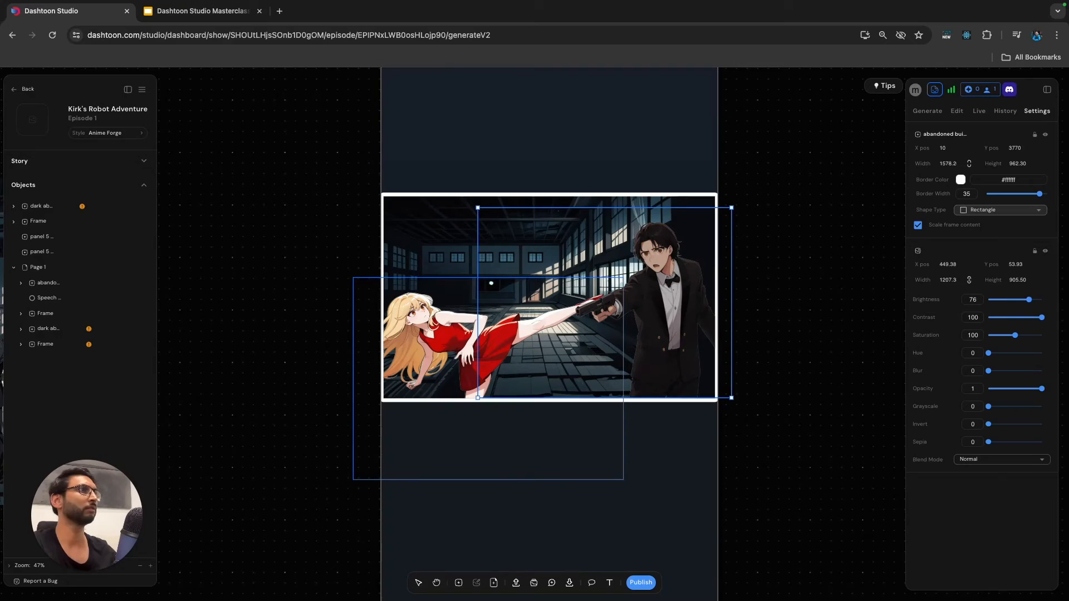
Set the brightness of the woman's image in the fight panel to 82 and its saturation to 103.
left_click(446, 340)
left_click_drag(1042, 300, 1032, 299)
mouse_move(1015, 335)
left_mouse_down()
mouse_move(1024, 335)
mouse_move(1016, 335)
left_mouse_up()
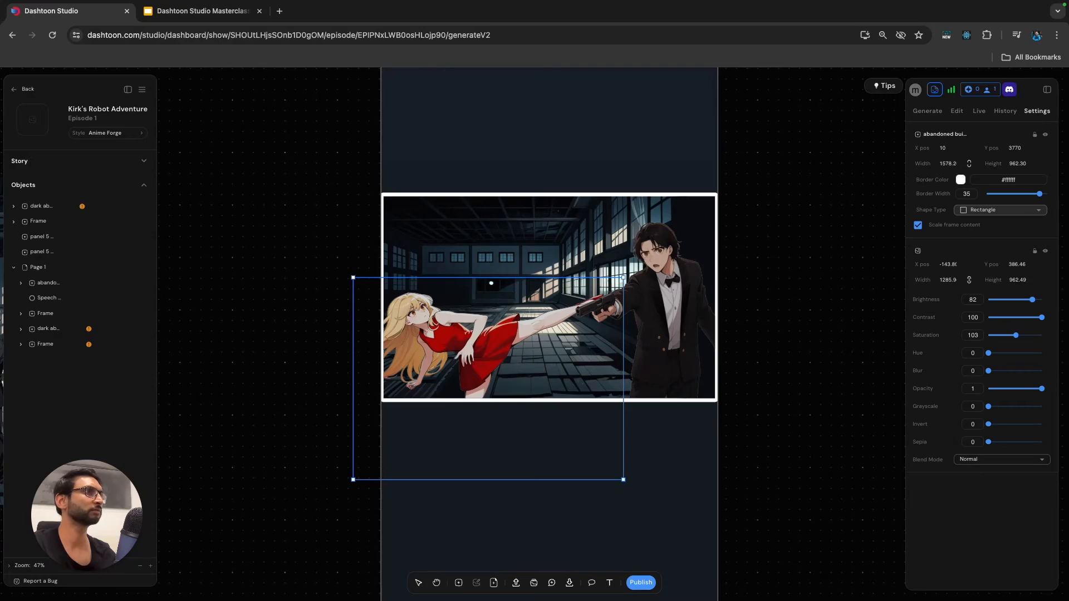
key("Escape")
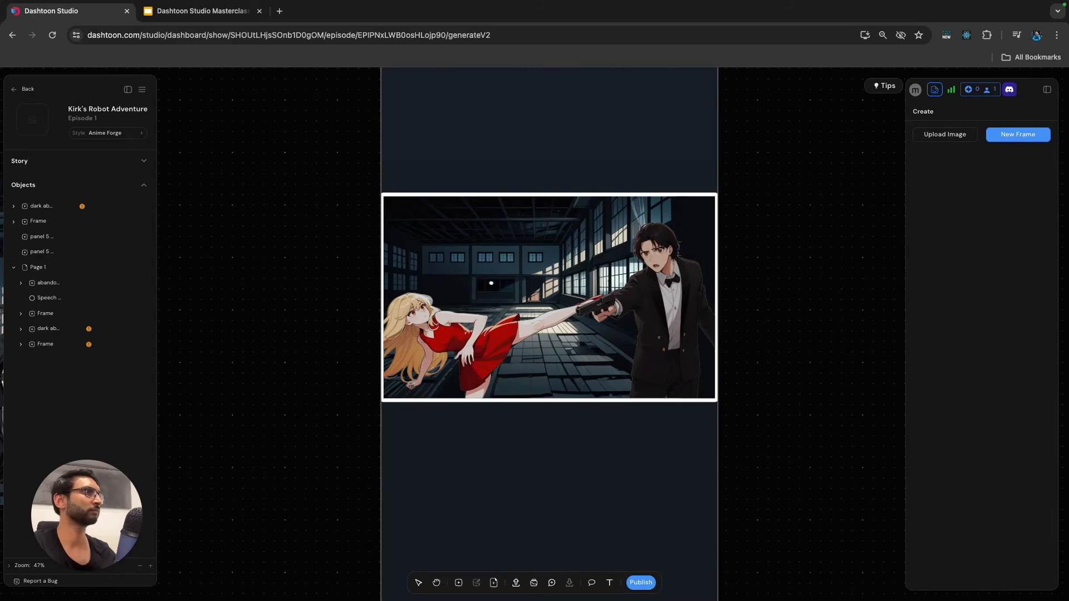
Add the text "WHACK!" over the fight panel on Page 1.
scroll(813, 402, "down", 3)
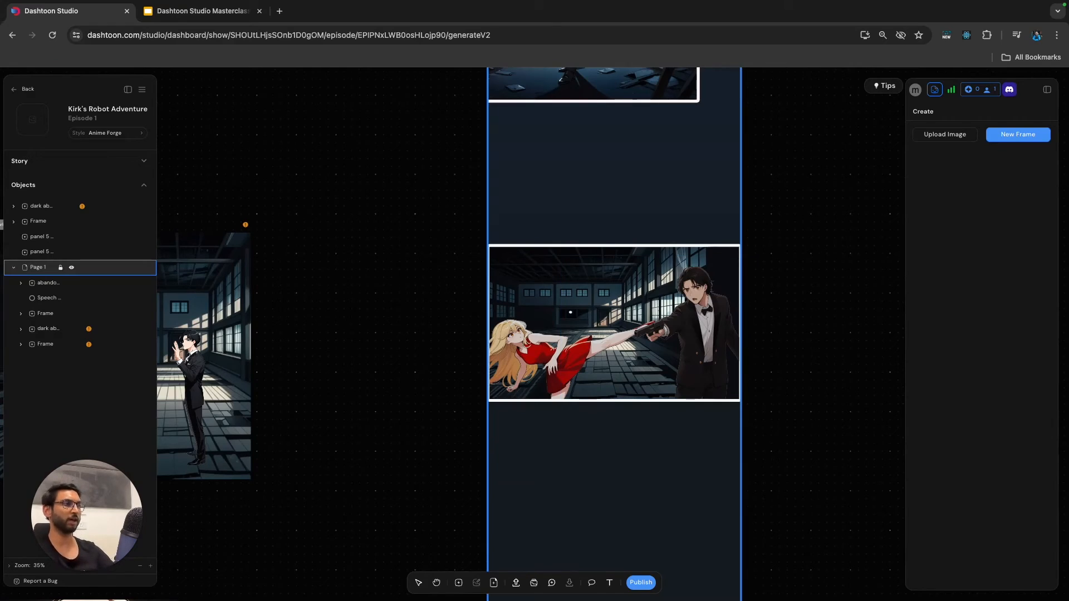
left_click(610, 583)
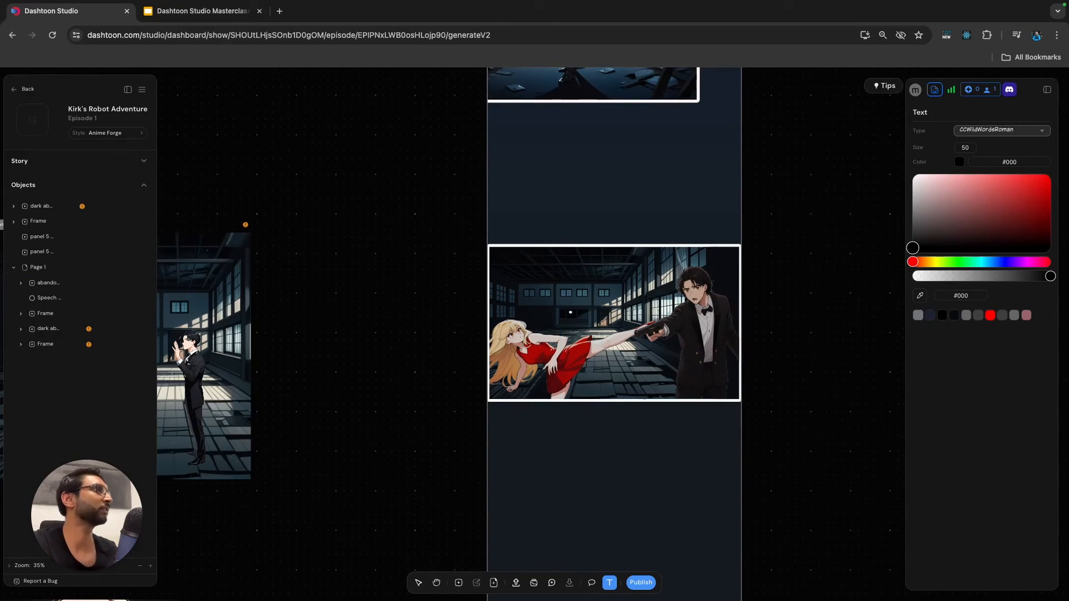
left_click(571, 312)
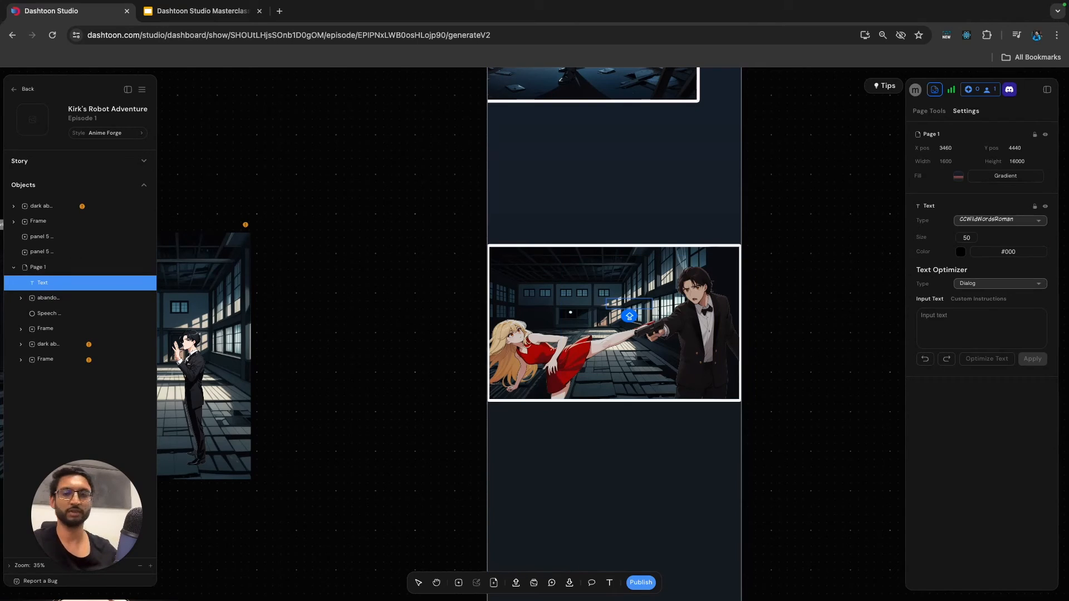
type("W")
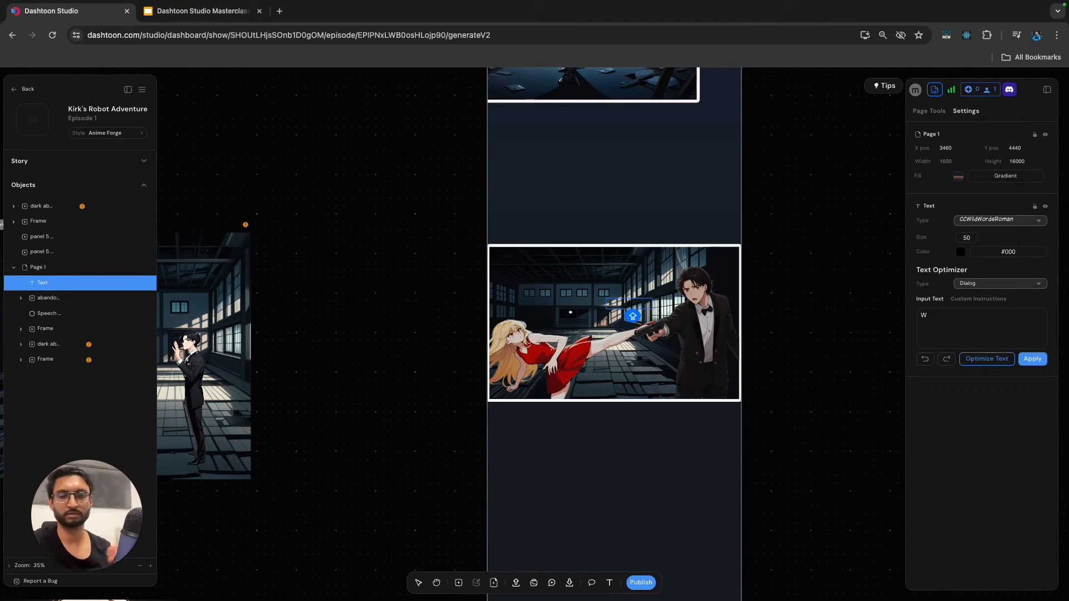
type("HACK!")
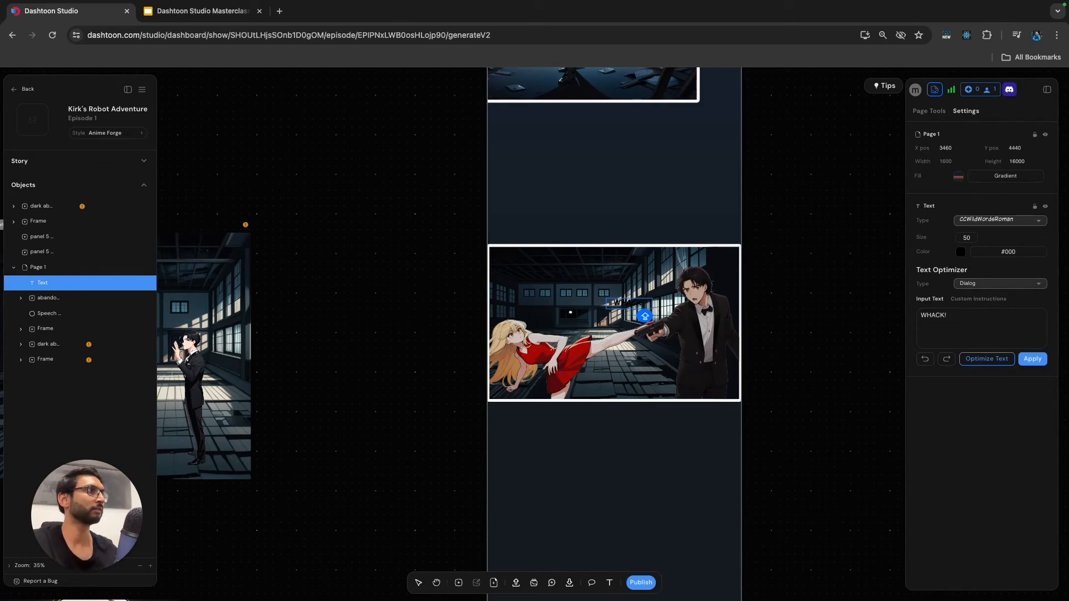
double_click(630, 304)
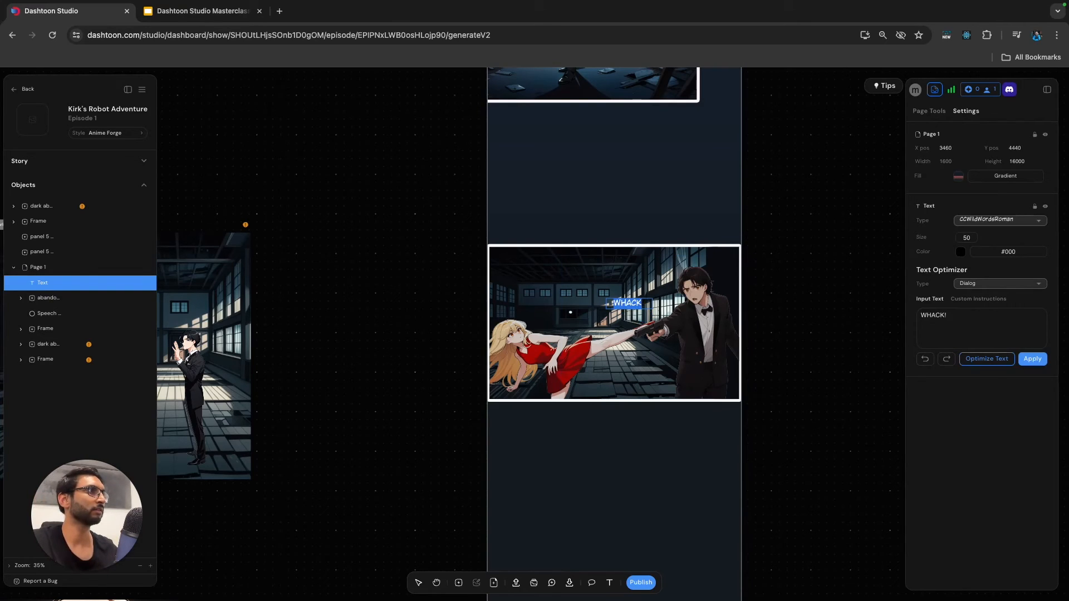
Set the "WHACK!" text's colour to white (#ffffff) and its font to Mouse Memoirs.
left_click(961, 252)
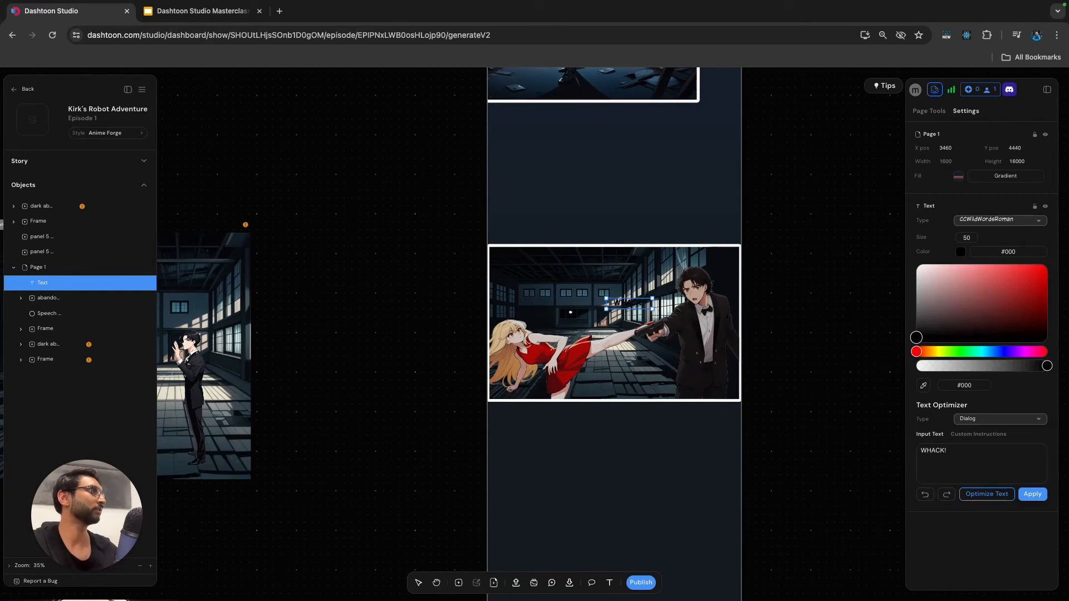
left_click(916, 265)
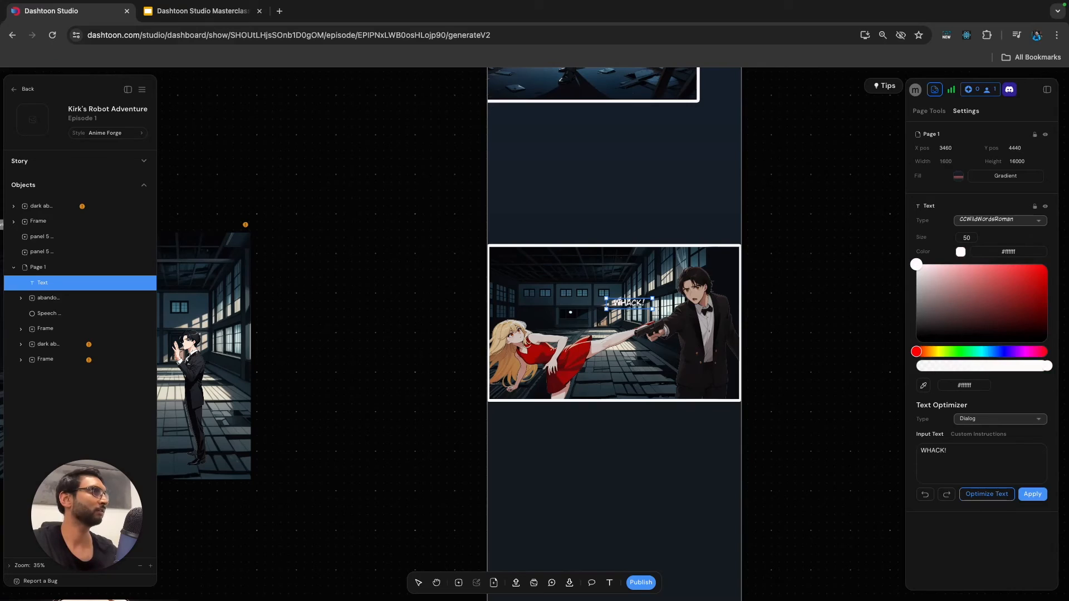
left_click(1000, 221)
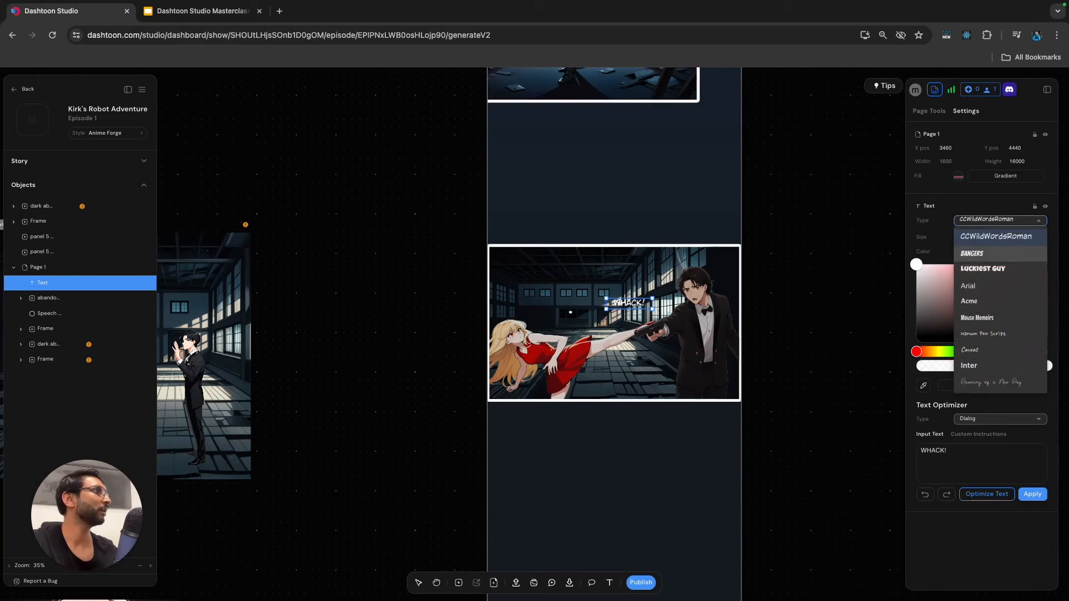
left_click(983, 268)
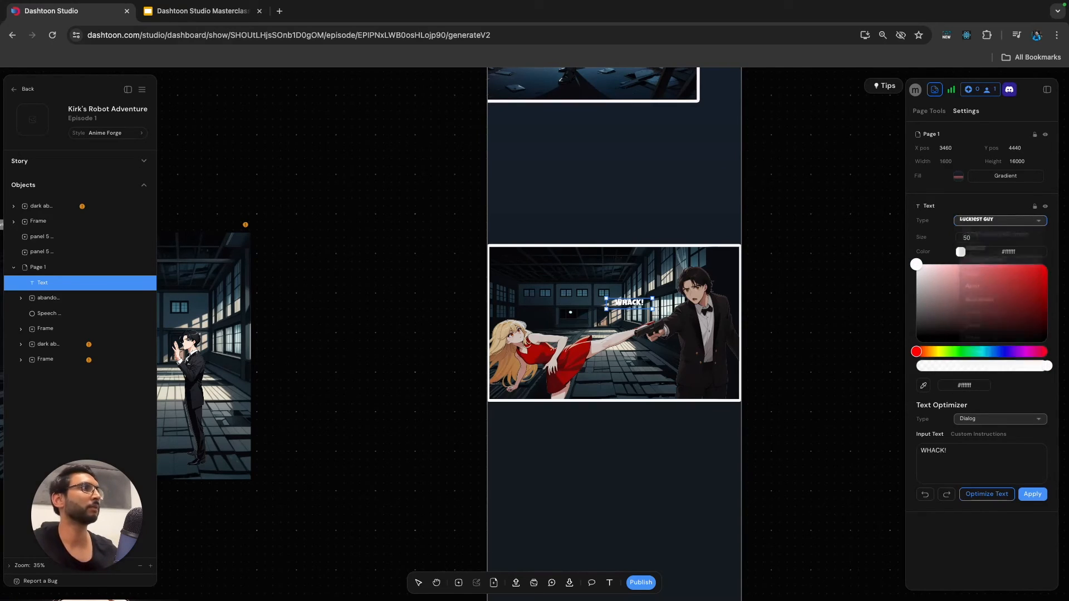
scroll(657, 293, "up", 5)
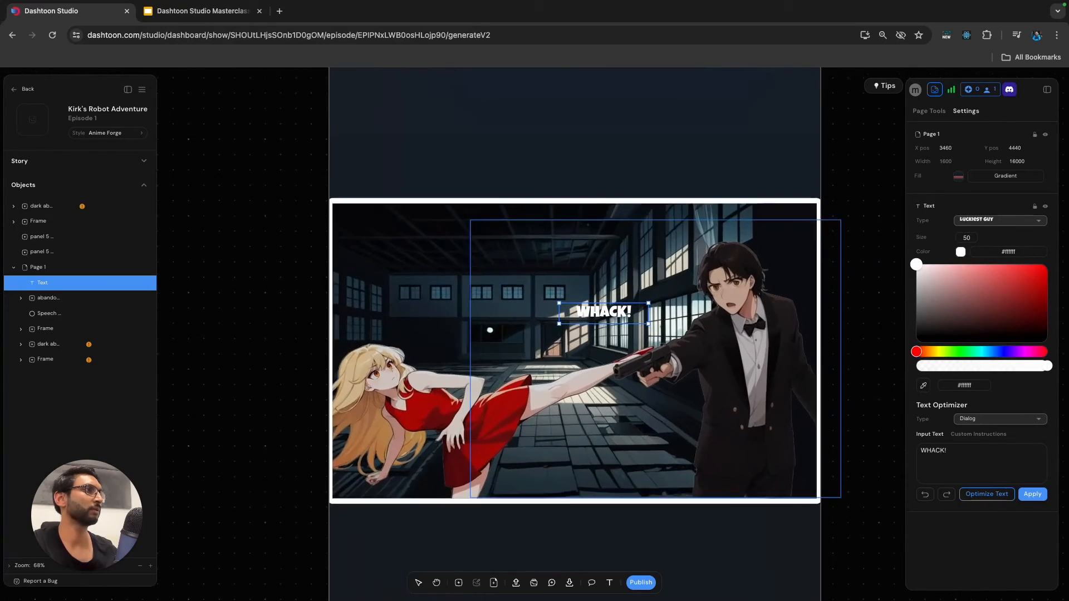
left_click(1000, 221)
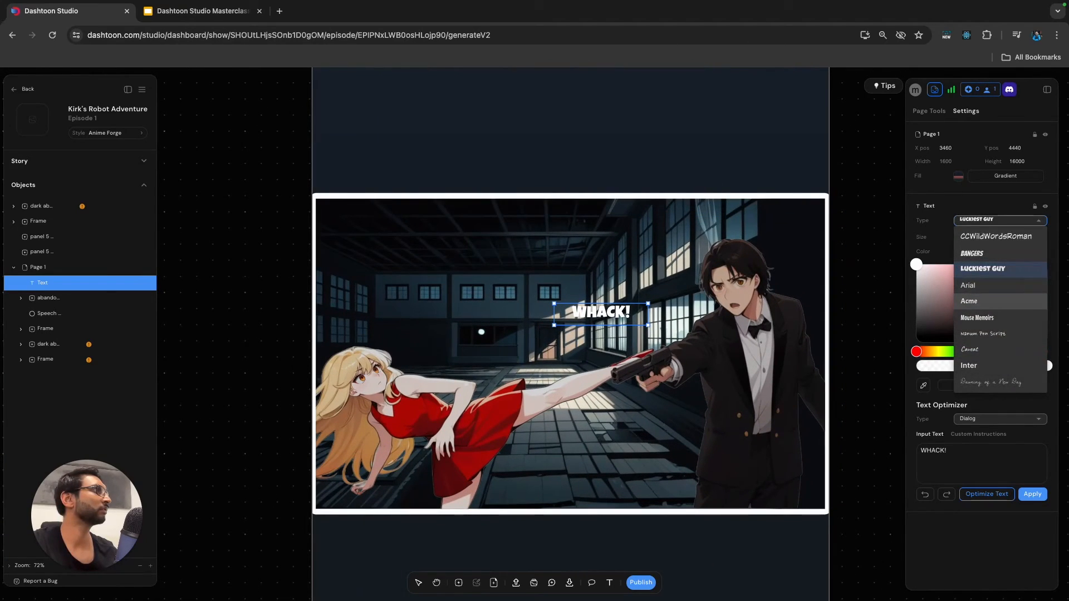
left_click(978, 318)
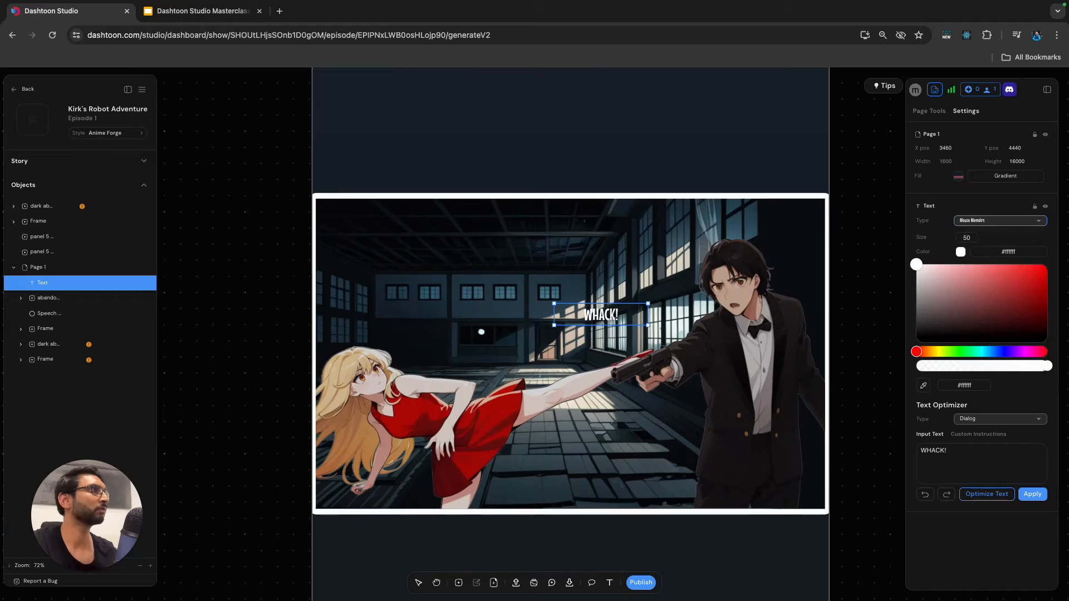
left_click(867, 311)
left_click(612, 315)
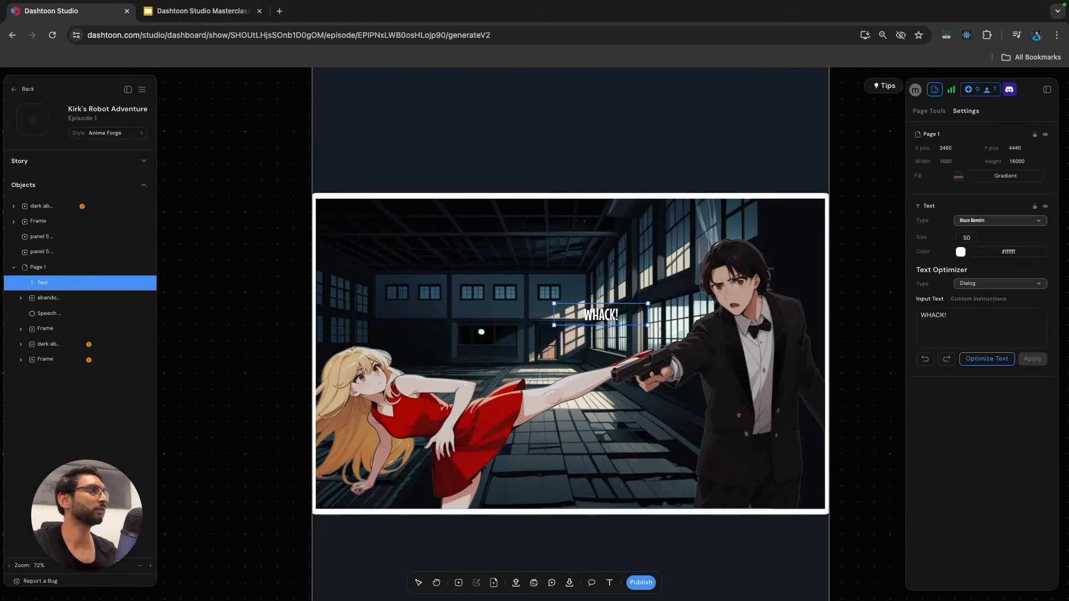
Enlarge the "WHACK!" text to size 144, tilt it upward and place it beneath the woman's kicking leg.
left_click_drag(648, 303, 825, 262)
left_click_drag(691, 295, 613, 354)
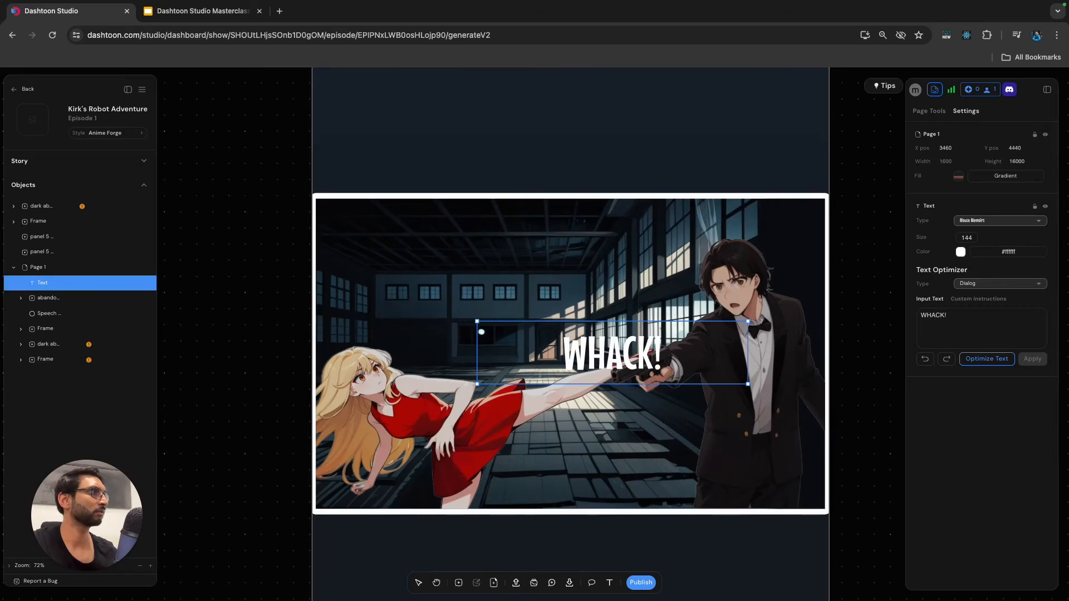
left_click_drag(752, 316, 736, 274)
left_click_drag(614, 354, 597, 419)
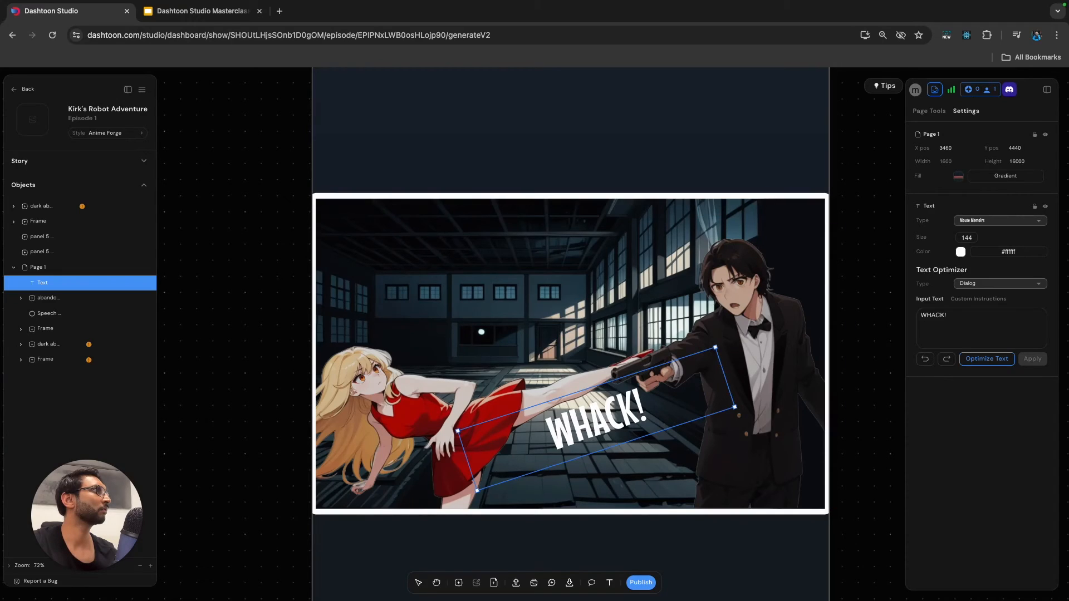
Try blue and pale lavender colours on the "WHACK!" text and return it to white.
left_click(961, 252)
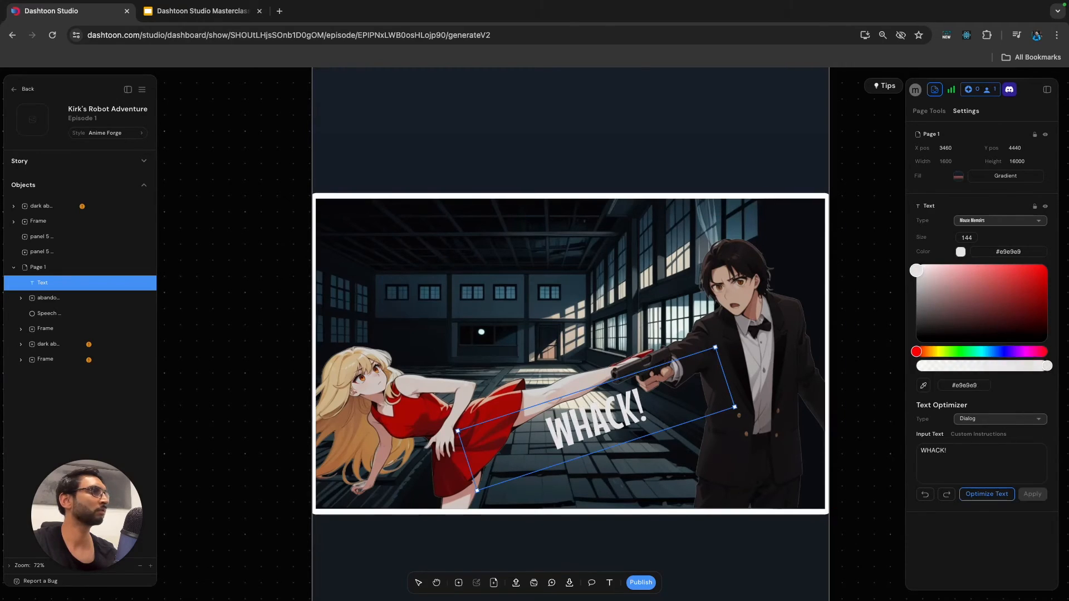
left_click_drag(918, 265, 1039, 274)
left_click(997, 352)
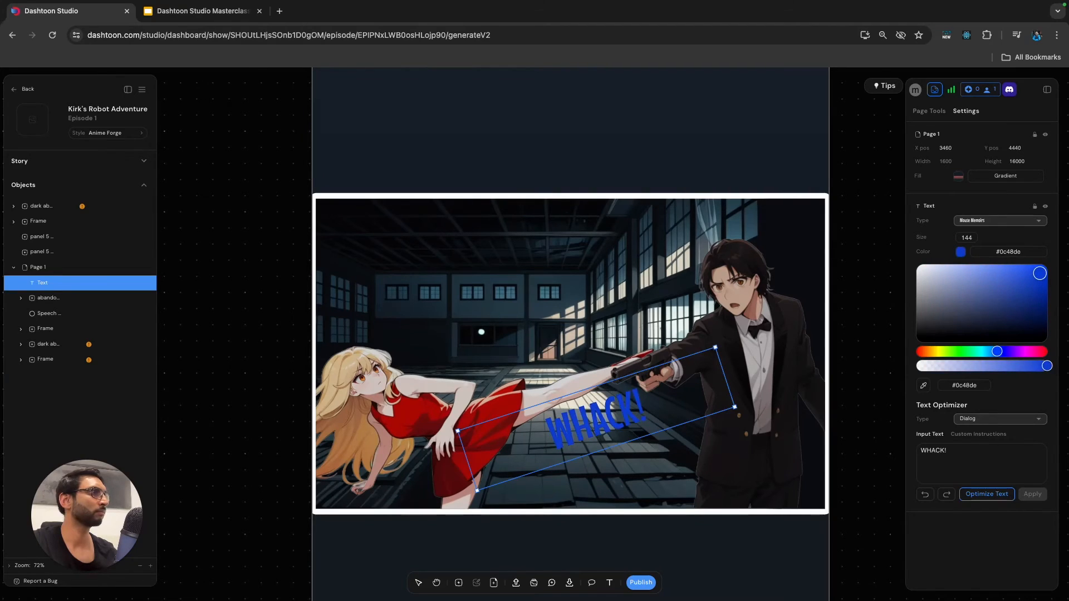
left_click_drag(997, 351, 1004, 351)
left_click_drag(1039, 274, 935, 264)
left_click_drag(924, 265, 935, 264)
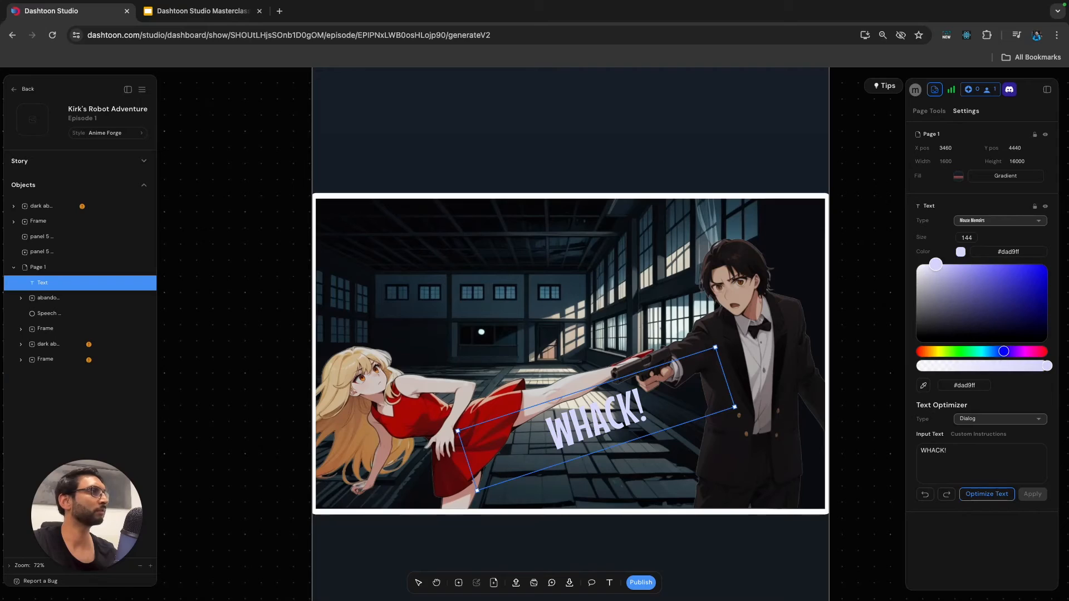
left_click_drag(1004, 352, 992, 352)
mouse_move(936, 264)
left_mouse_down()
mouse_move(929, 283)
mouse_move(917, 265)
left_mouse_up()
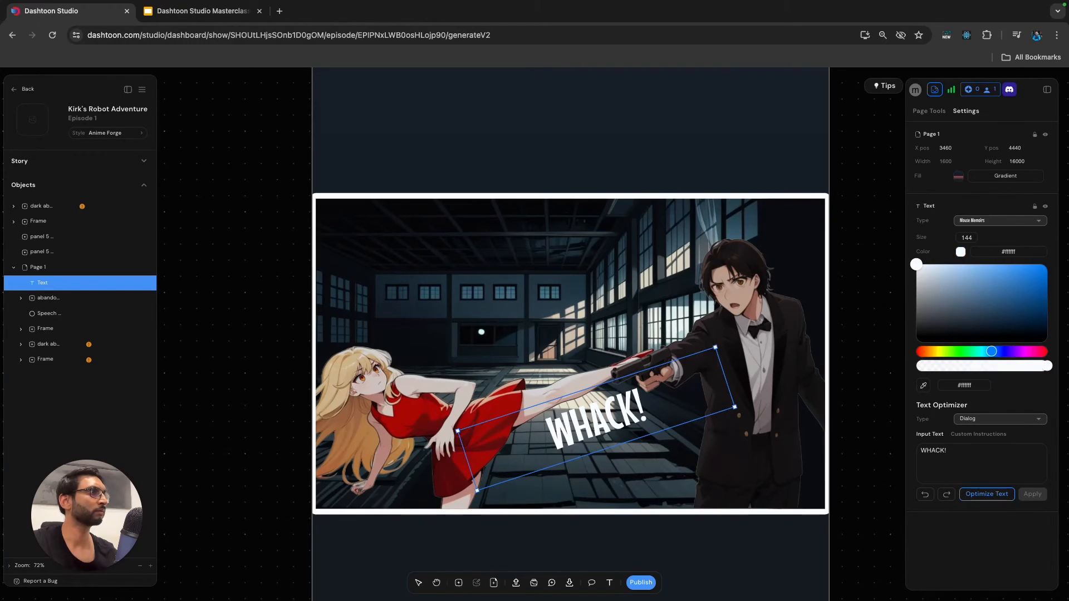
left_click(870, 312)
Reduce the "WHACK!" text to size 132 and place it just below the man's gun hand.
left_click(56, 283)
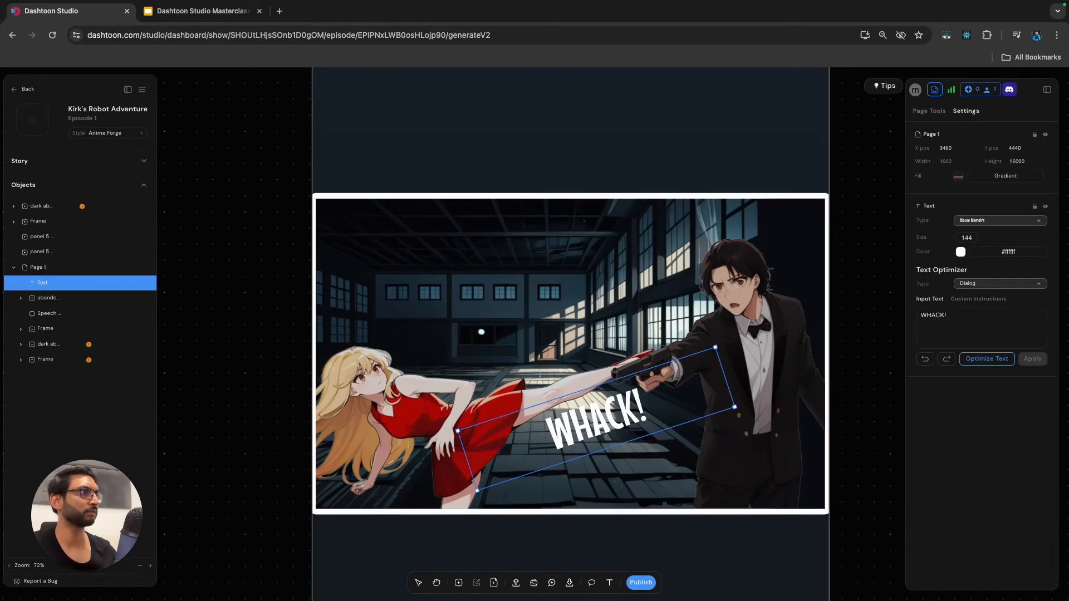
mouse_move(596, 419)
left_mouse_down()
mouse_move(562, 429)
mouse_move(571, 418)
mouse_move(650, 407)
mouse_move(661, 392)
left_mouse_up()
left_click_drag(781, 321, 760, 333)
left_click_drag(651, 399, 659, 397)
left_click(867, 356)
scroll(766, 402, "down", 5)
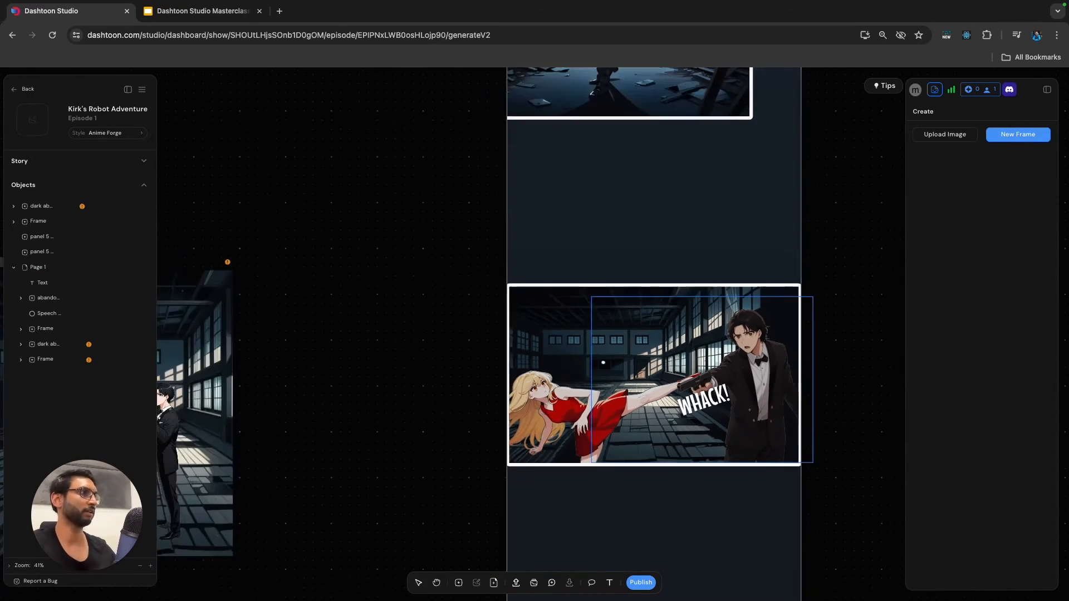
Examine the spacing of the panels on the whole page and locate the fight panel and speech bubble among its objects.
scroll(816, 428, "down", 4)
scroll(757, 301, "down", 4)
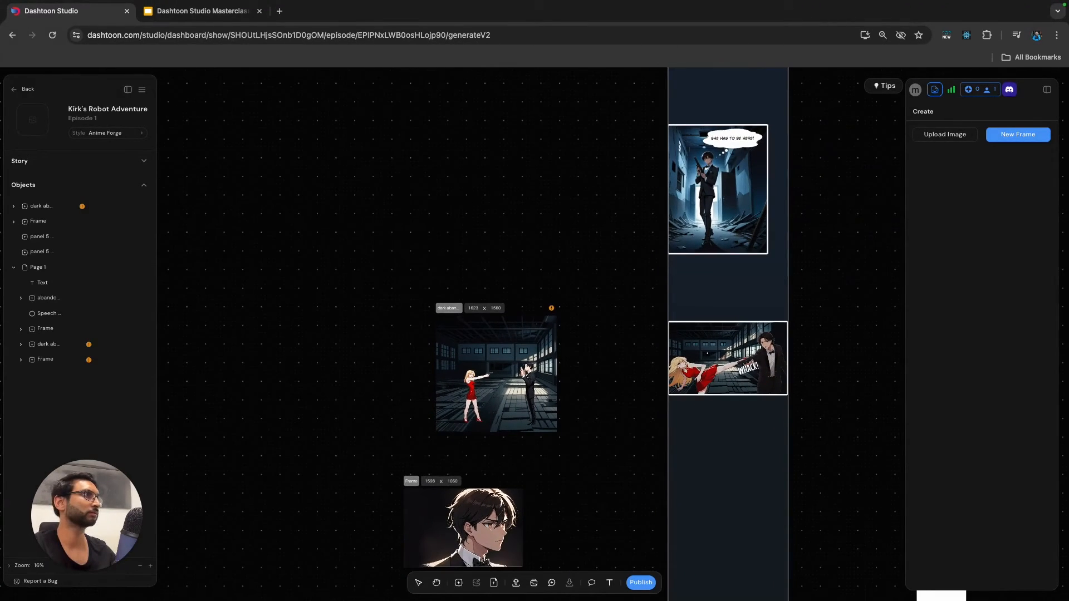
scroll(755, 436, "down", 3)
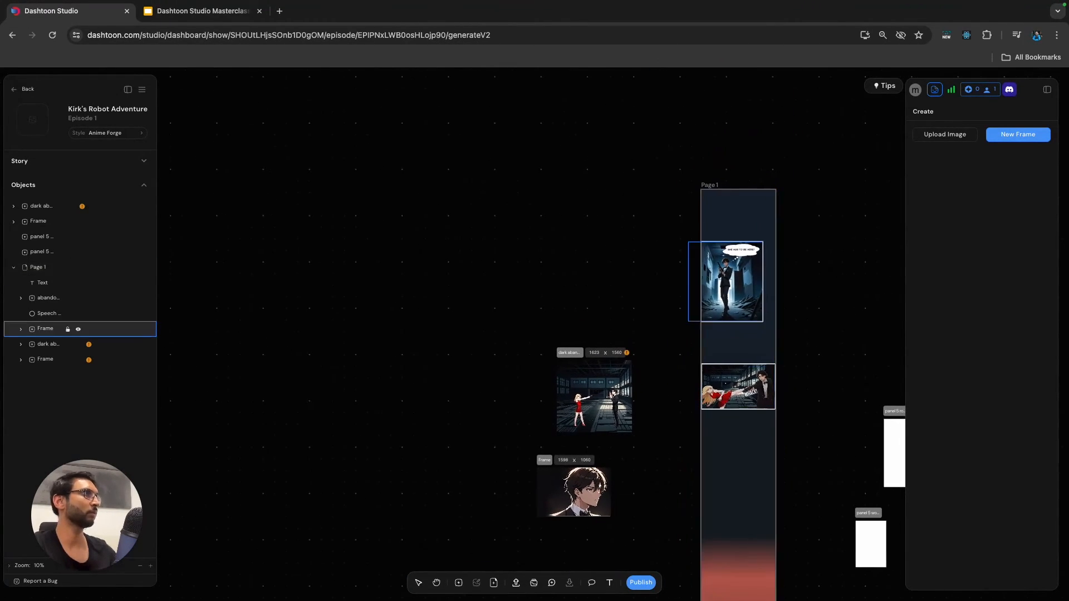
left_click(738, 343)
left_click(966, 111)
left_click(820, 267)
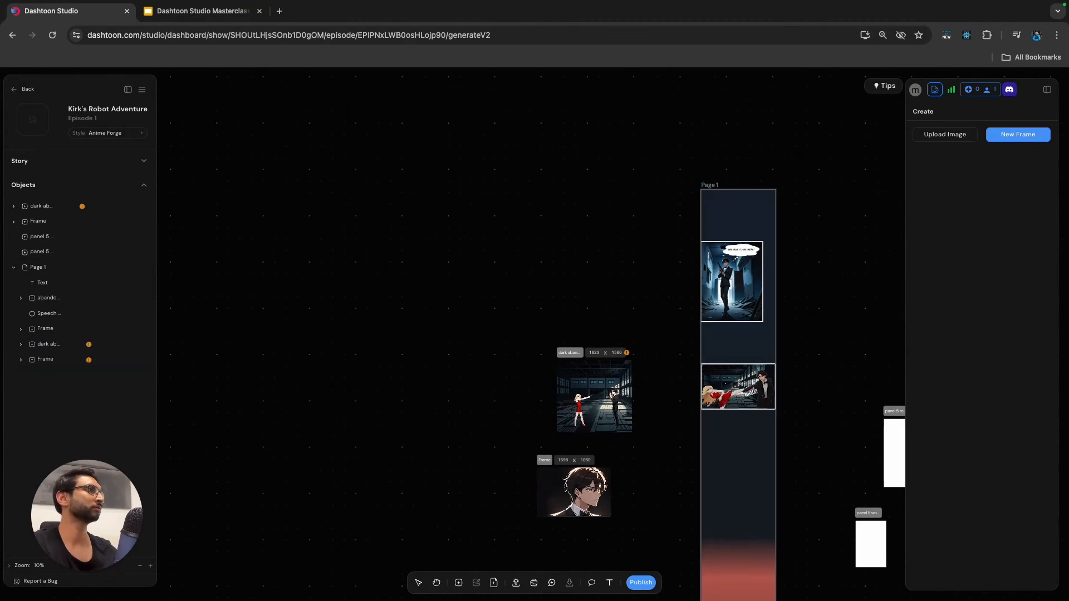
scroll(820, 268, "up", 1)
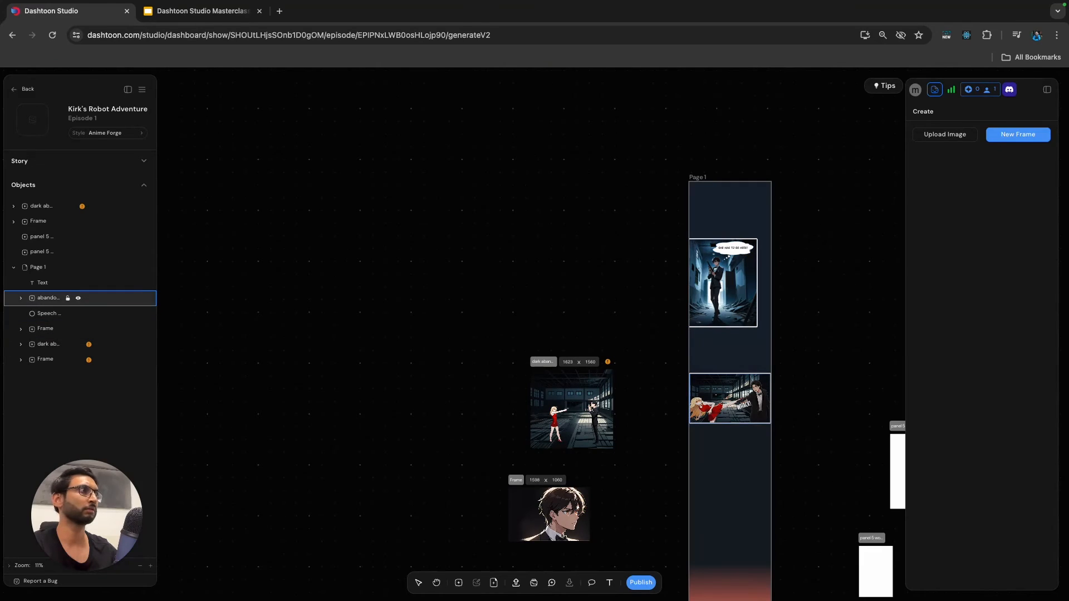
left_click(49, 298)
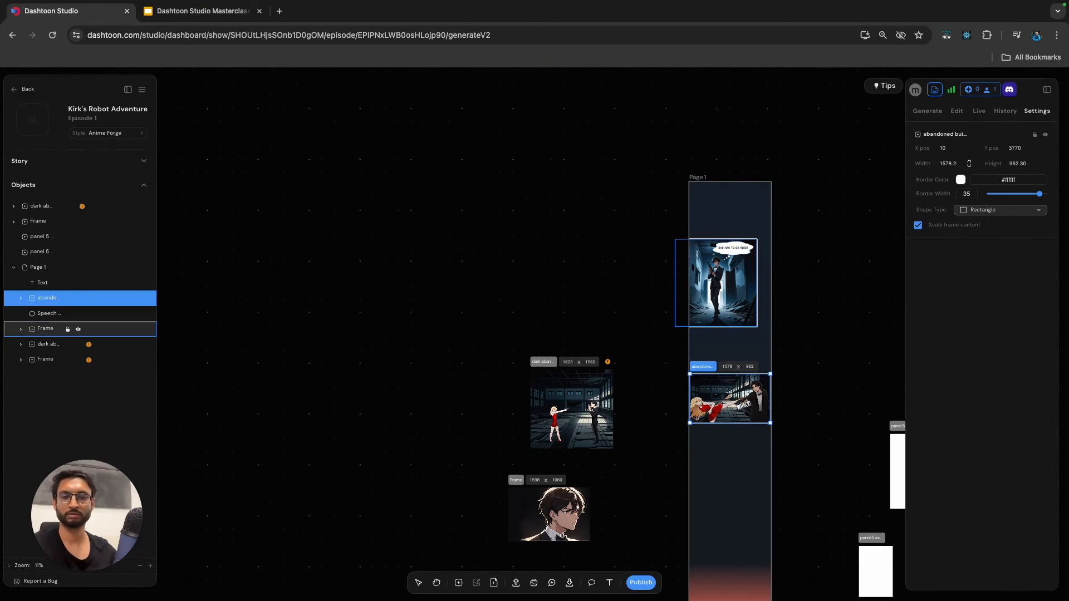
left_click(48, 314)
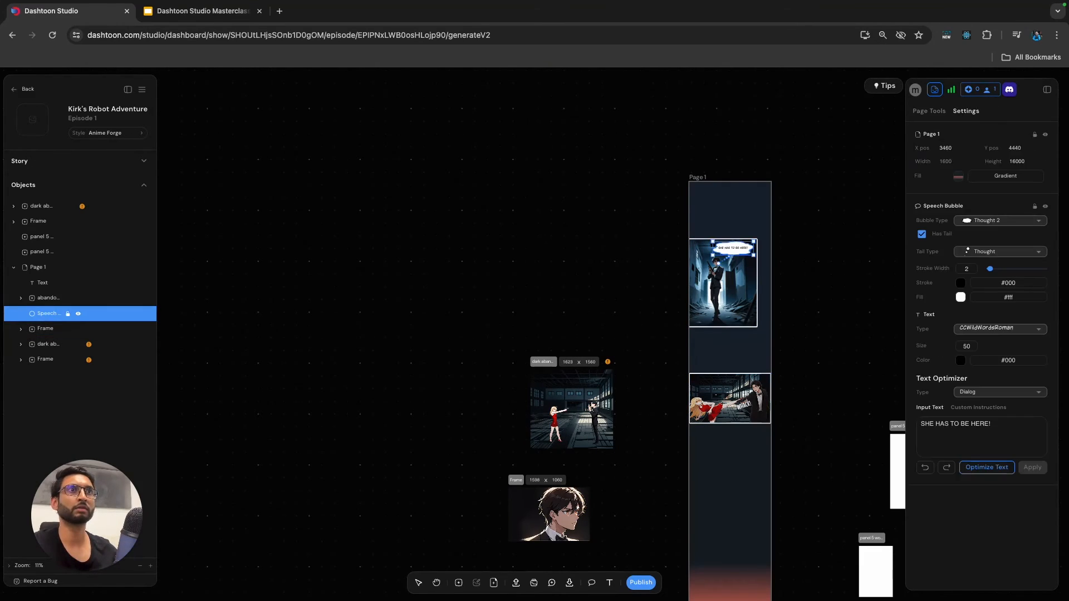
Move the fight panel down the page to Y position 4070.
left_click(47, 299)
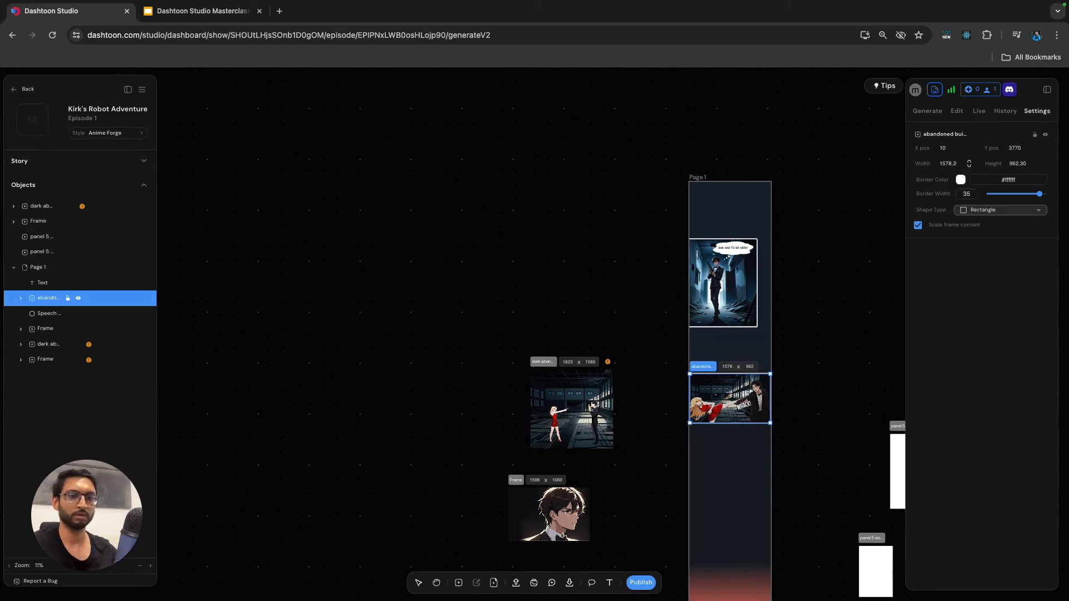
key("Down")
key("Down")
key("Down")
key("Down")
key("Down")
key("Down")
key("Down")
key("Down")
key("Down")
key("Down")
key("Down")
key("Down")
key("Down")
key("Down")
key("Down")
key("Down")
key("Down")
key("Down")
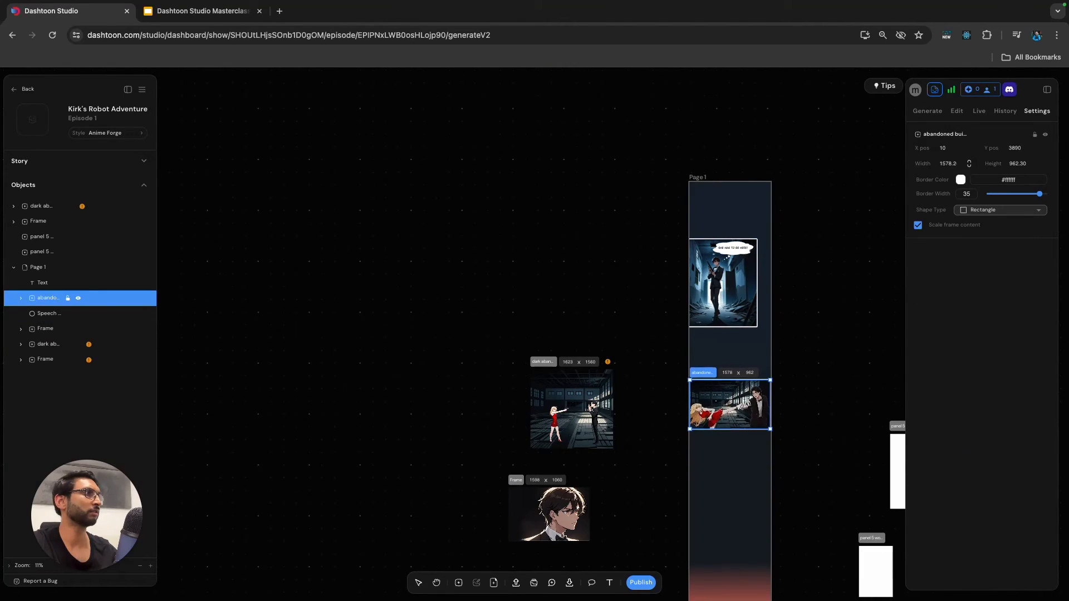
key("Down")
key("Down")
key("Down")
key("Down")
key("Down")
key("Down")
key("Down")
key("Down")
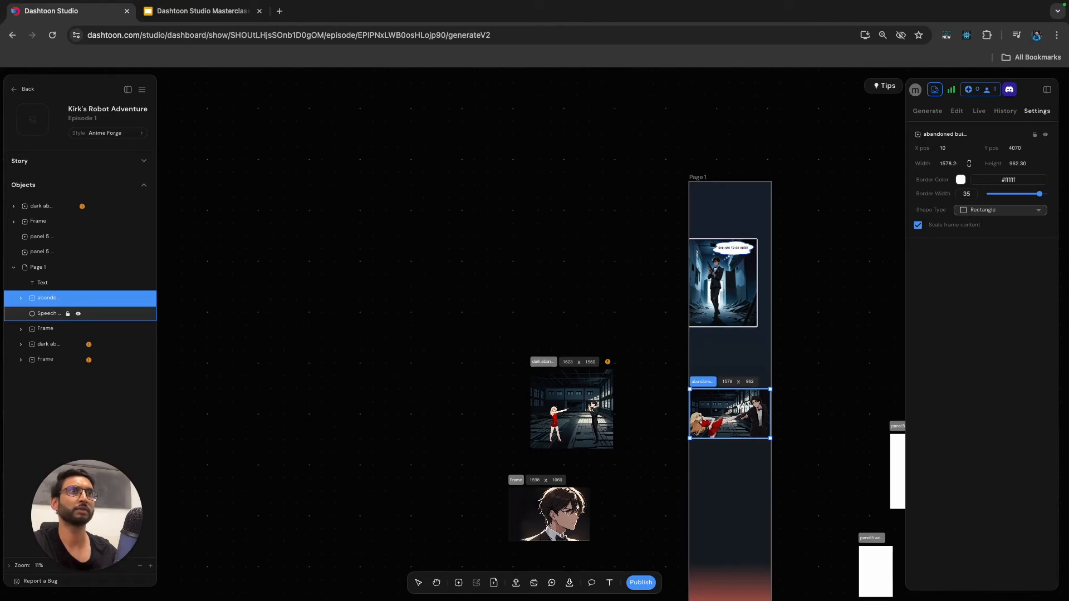
left_click(47, 313)
key("Down")
key("Down")
key("Down")
key("Down")
key("Down")
key("Down")
key("Down")
key("Down")
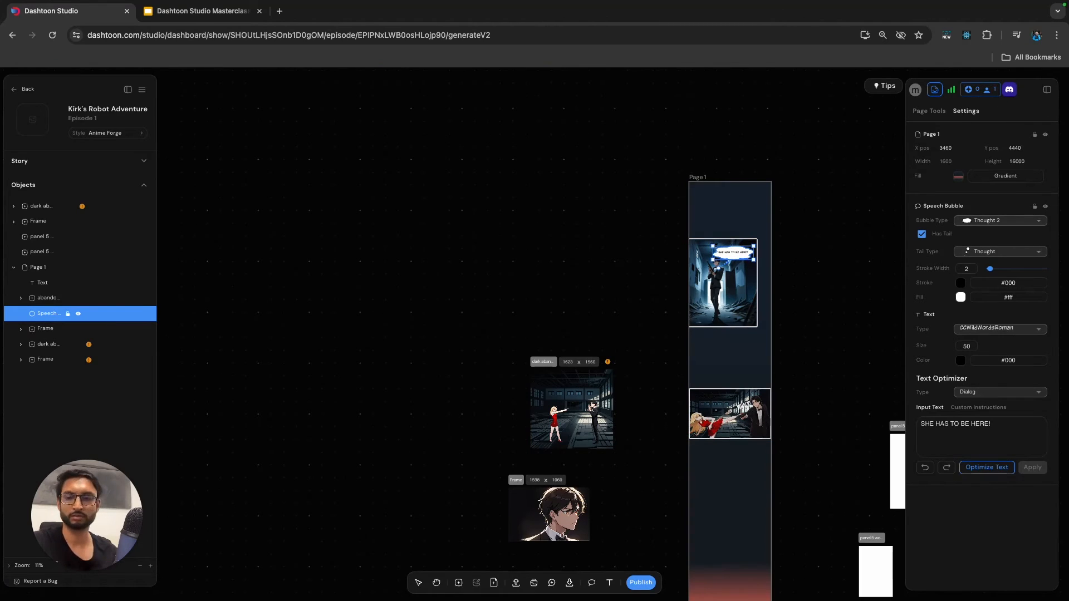
Move the "WHACK!" text down to sit below the man's gun hand in the fight panel.
scroll(799, 363, "up", 5)
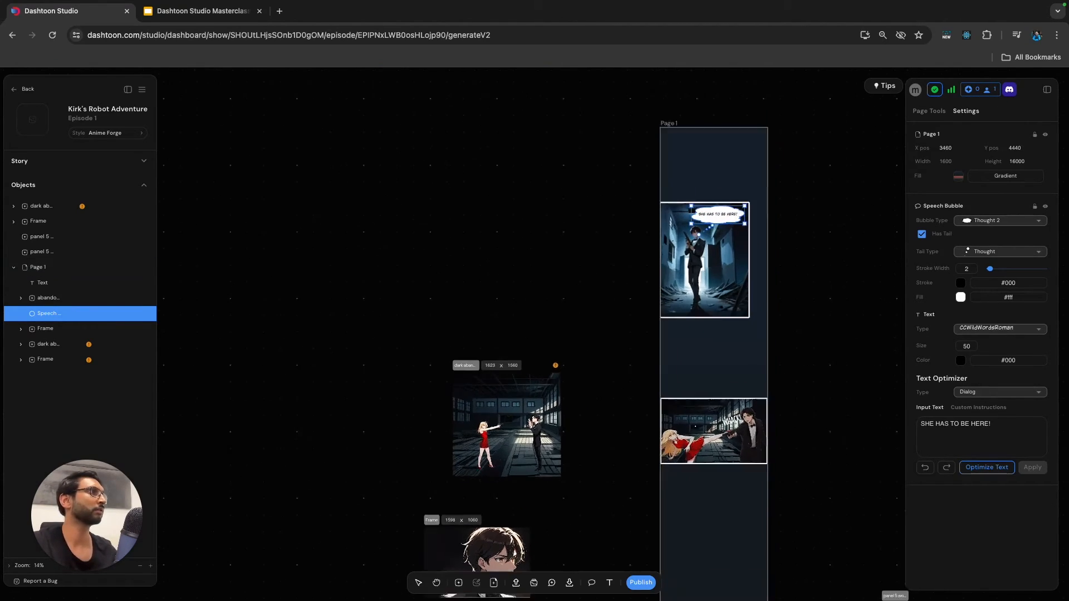
scroll(857, 368, "up", 1)
left_click(858, 368)
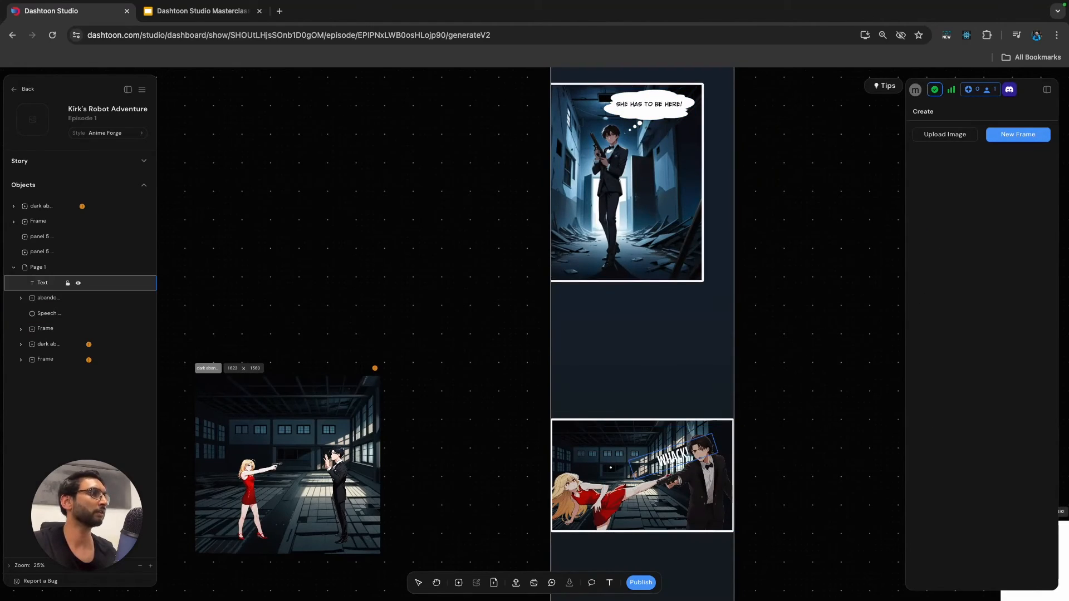
left_click(676, 457)
left_click_drag(676, 457, 673, 495)
scroll(769, 447, "down", 5)
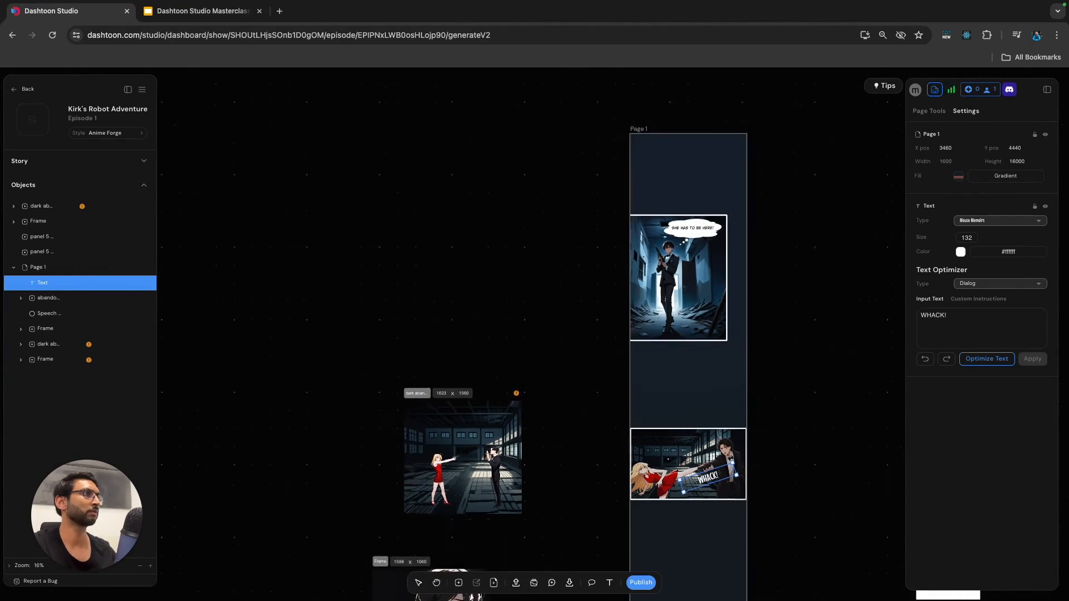
Place the loose standoff panel with the woman aiming a gun on the page below the fight panel.
scroll(769, 446, "down", 2)
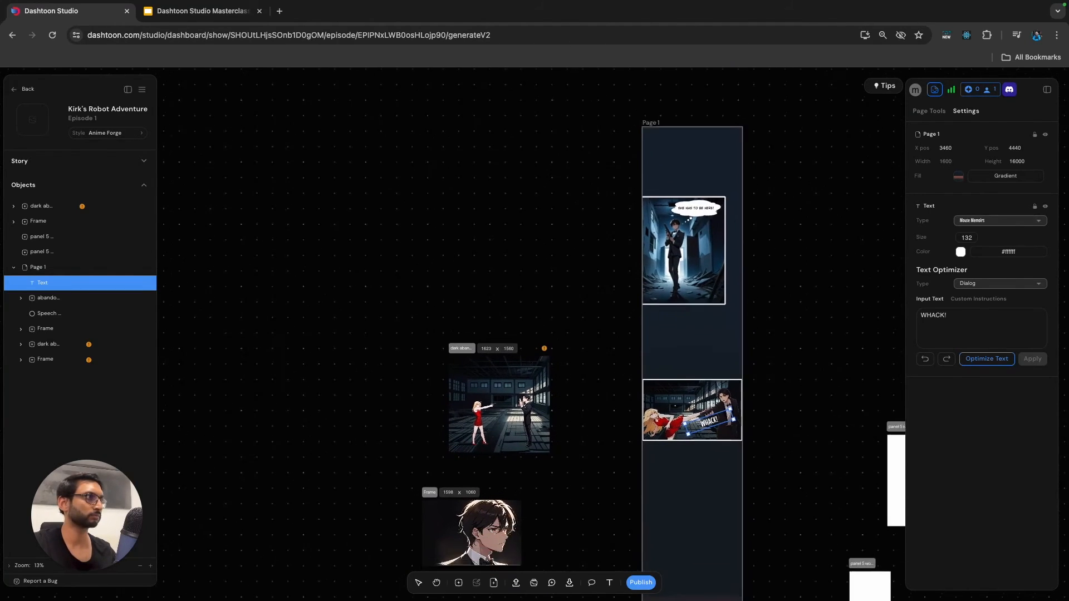
left_click(769, 446)
scroll(769, 446, "down", 1)
left_click(450, 274)
left_click_drag(450, 274, 647, 434)
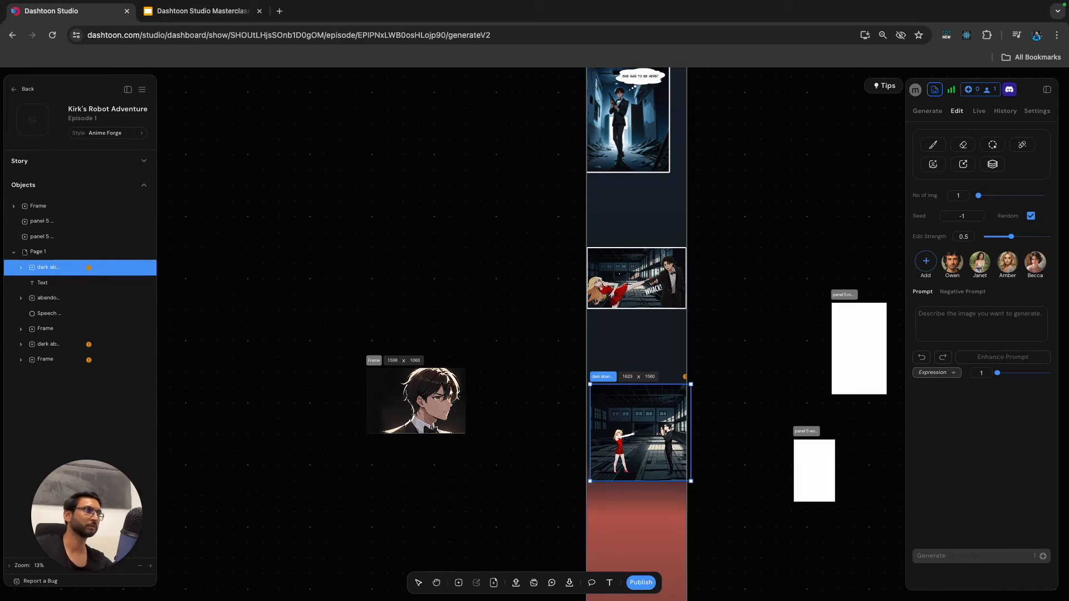
Move the standoff panel further down the page to X position 10 and Y position 6870.
scroll(713, 361, "up", 5)
left_click(715, 361)
scroll(715, 360, "down", 3)
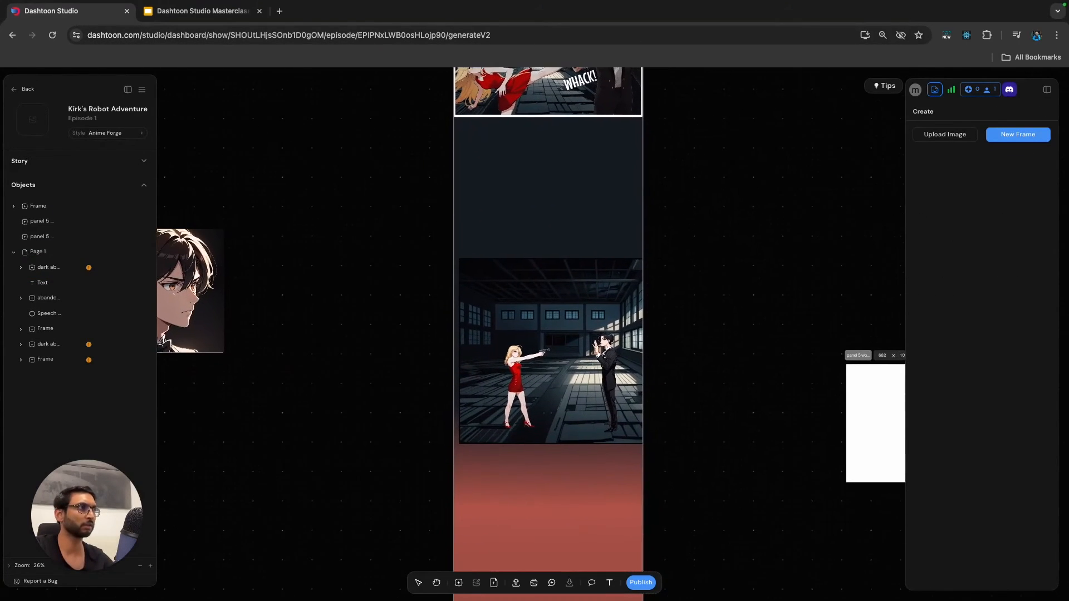
scroll(708, 365, "down", 3)
left_click(621, 359)
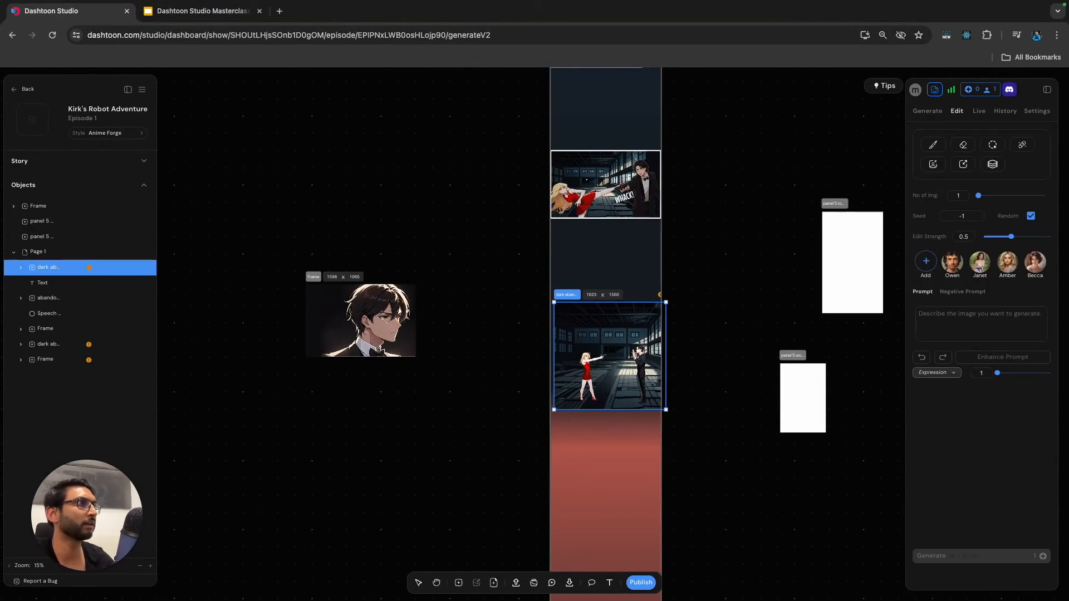
left_click_drag(621, 360, 616, 401)
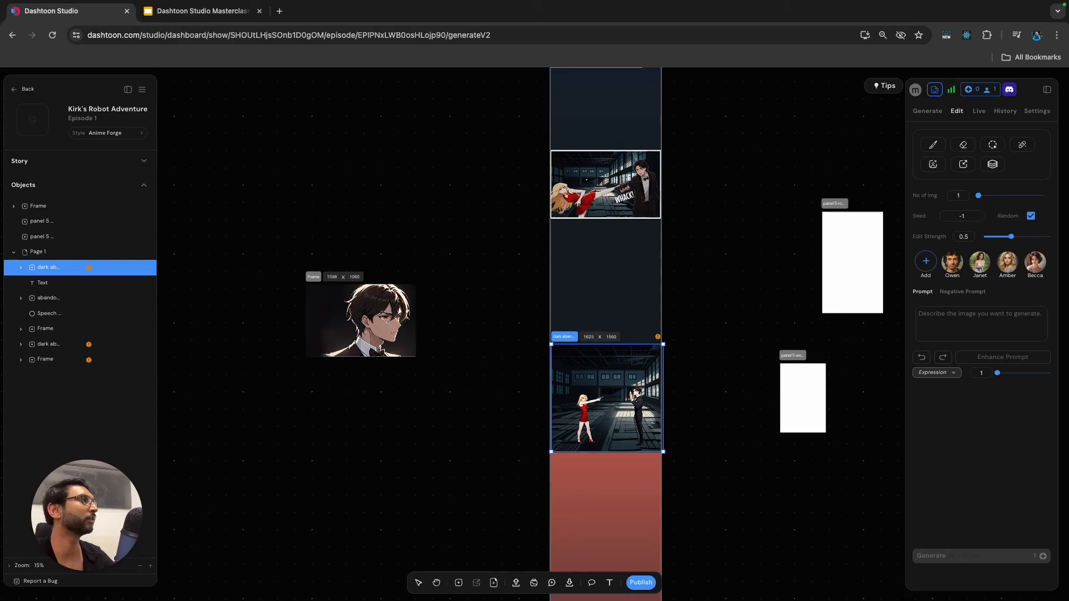
Open the page's linear gradient and remove the extra dark stop just before the red one.
left_click(606, 290)
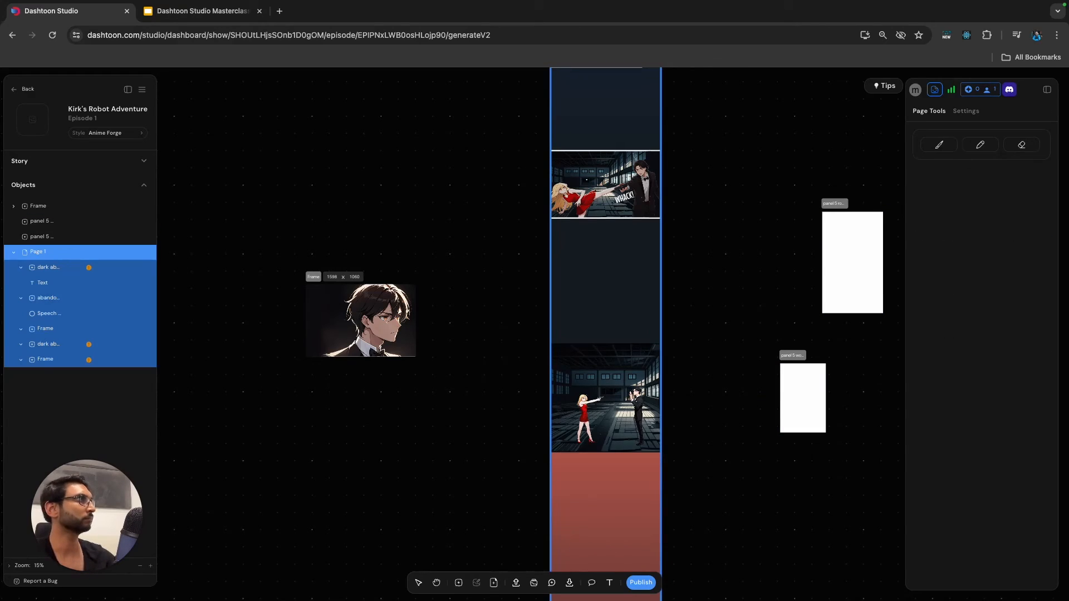
left_click(967, 111)
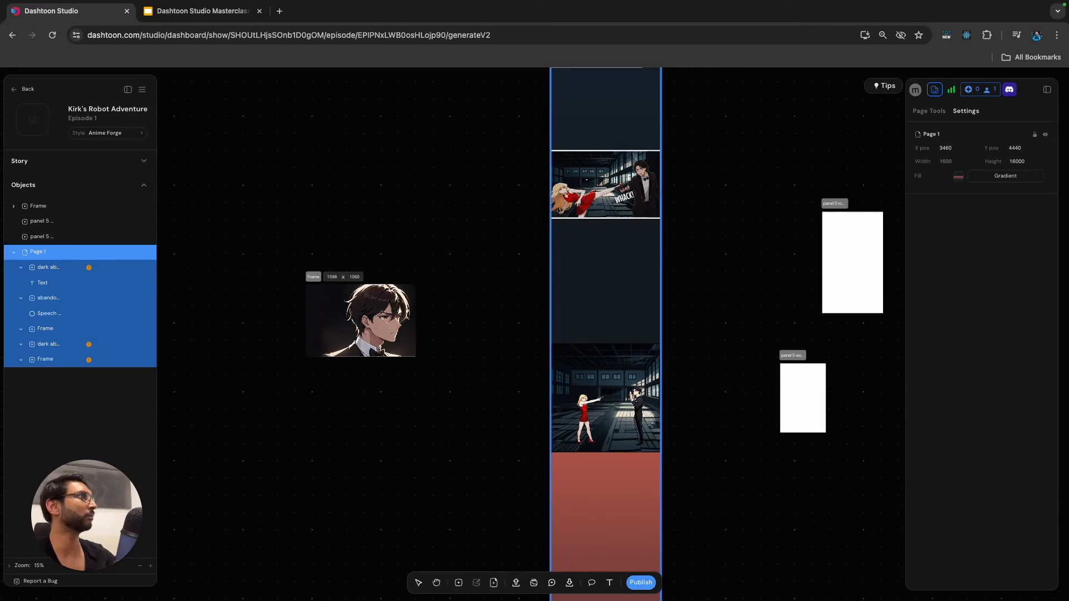
left_click(958, 176)
left_click(953, 207)
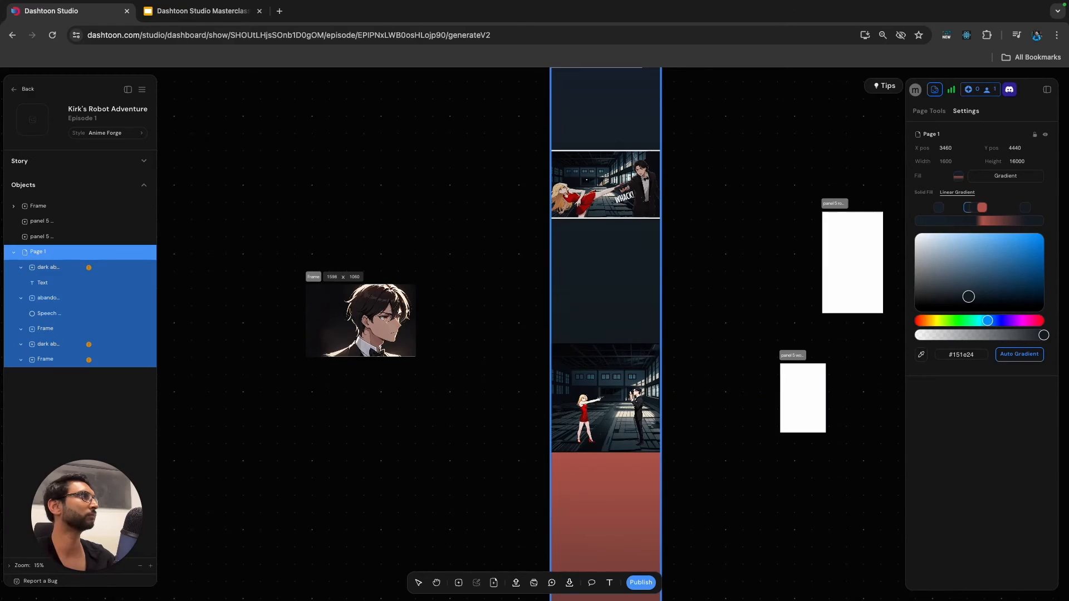
left_click(974, 208)
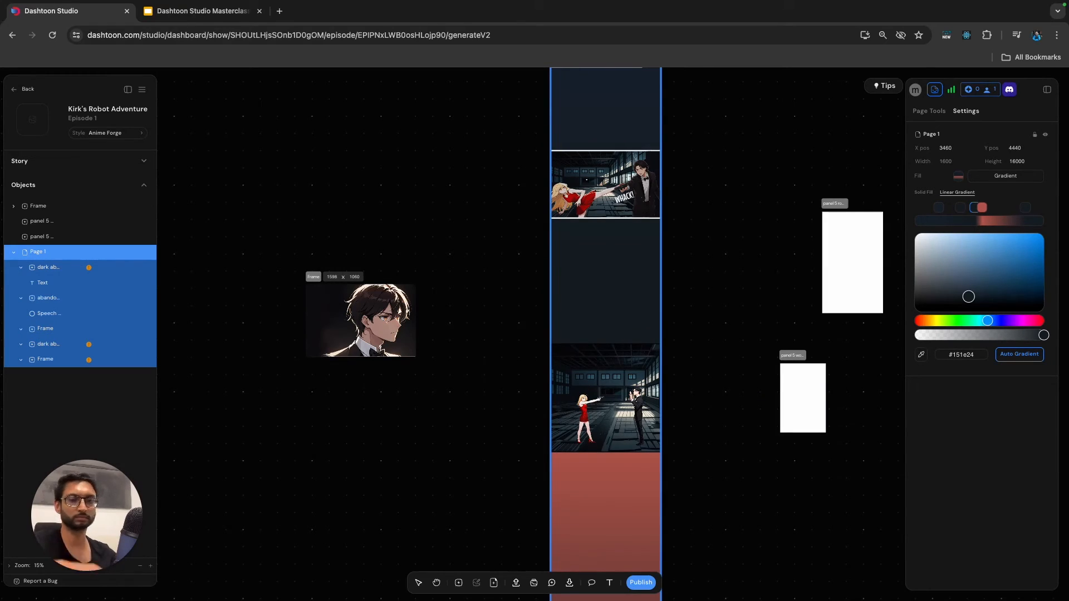
left_click(939, 208)
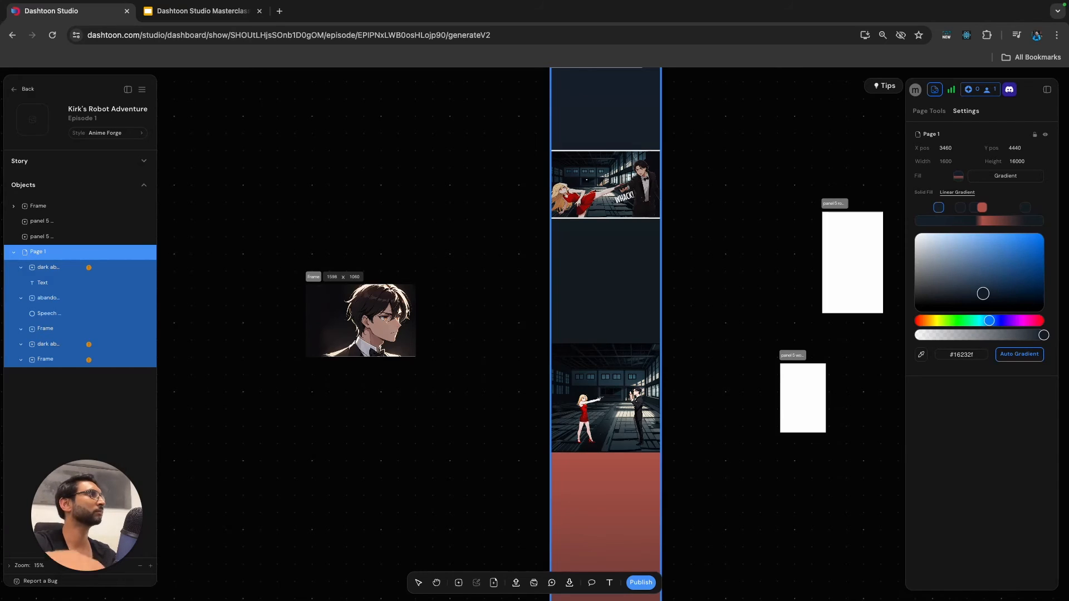
left_click(973, 208)
key("Delete")
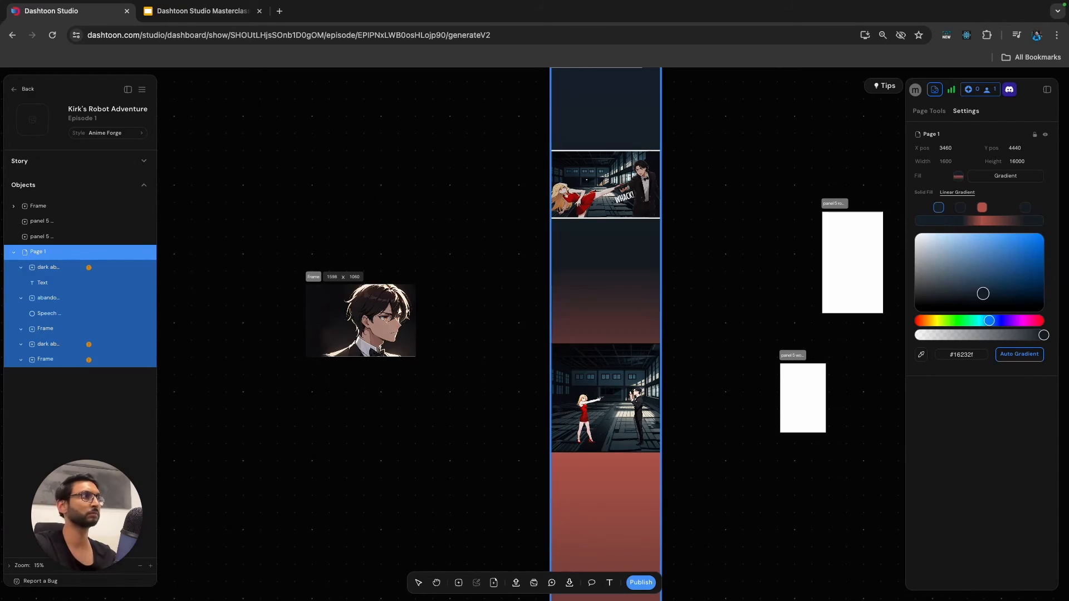
Shift the red gradient stop further along, recolour the second stop to #4e5153 and move it closer to the first.
left_click_drag(982, 208, 991, 207)
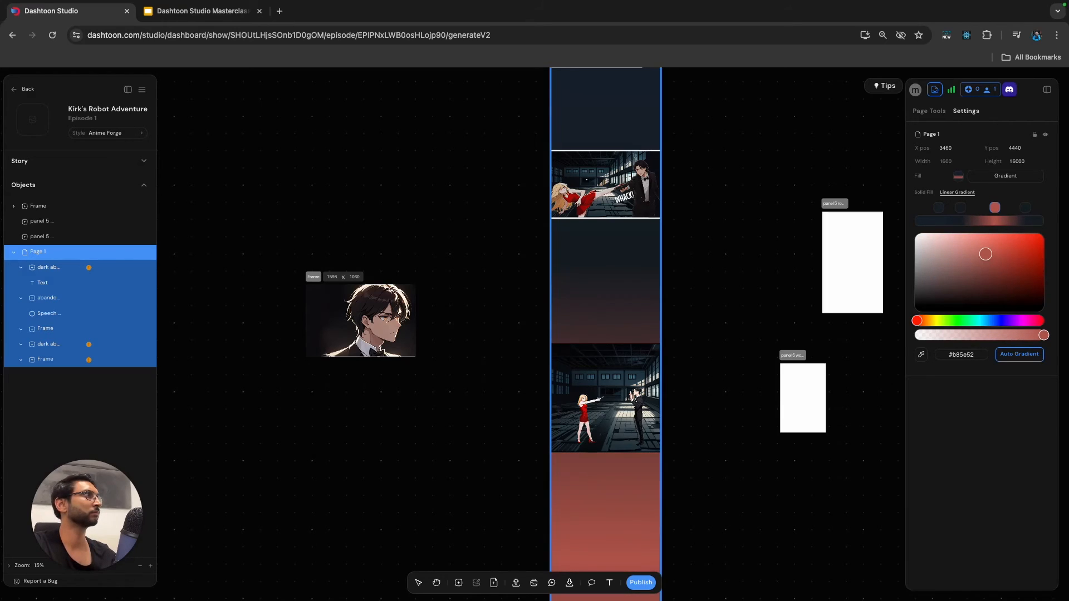
left_click_drag(961, 208, 967, 208)
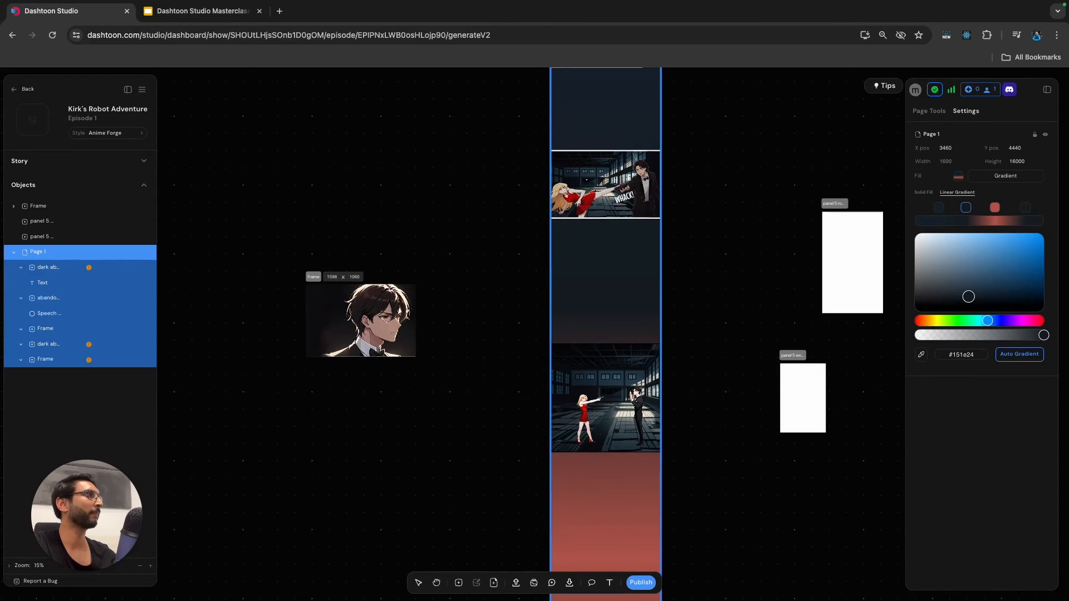
left_click_drag(969, 296, 923, 283)
left_click_drag(966, 208, 953, 208)
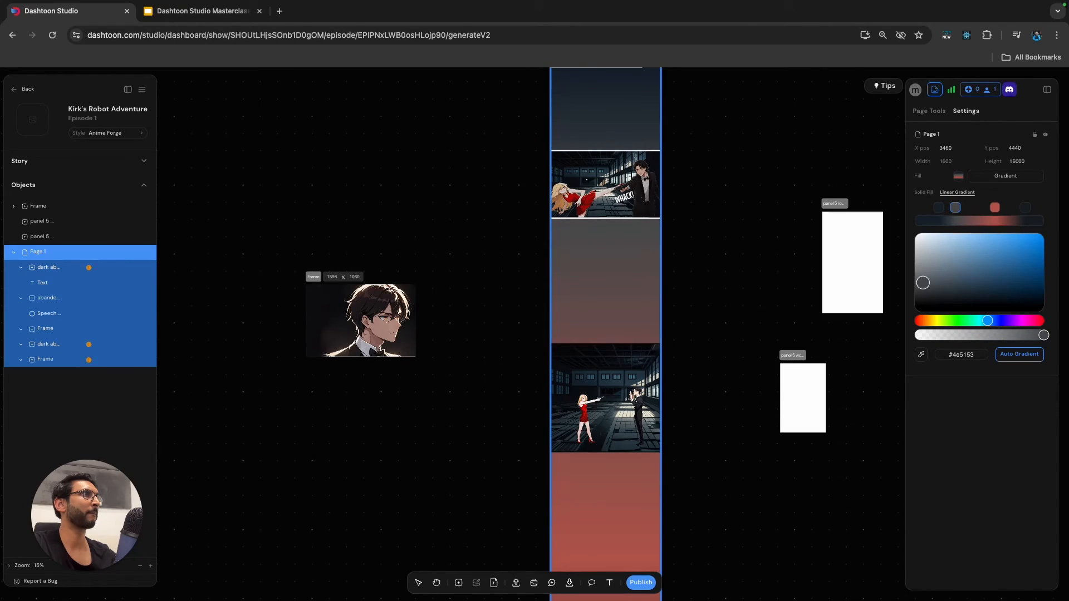
Darken the first stop of the page gradient to #0c131a.
scroll(606, 320, "up", 2)
scroll(606, 320, "right", 1)
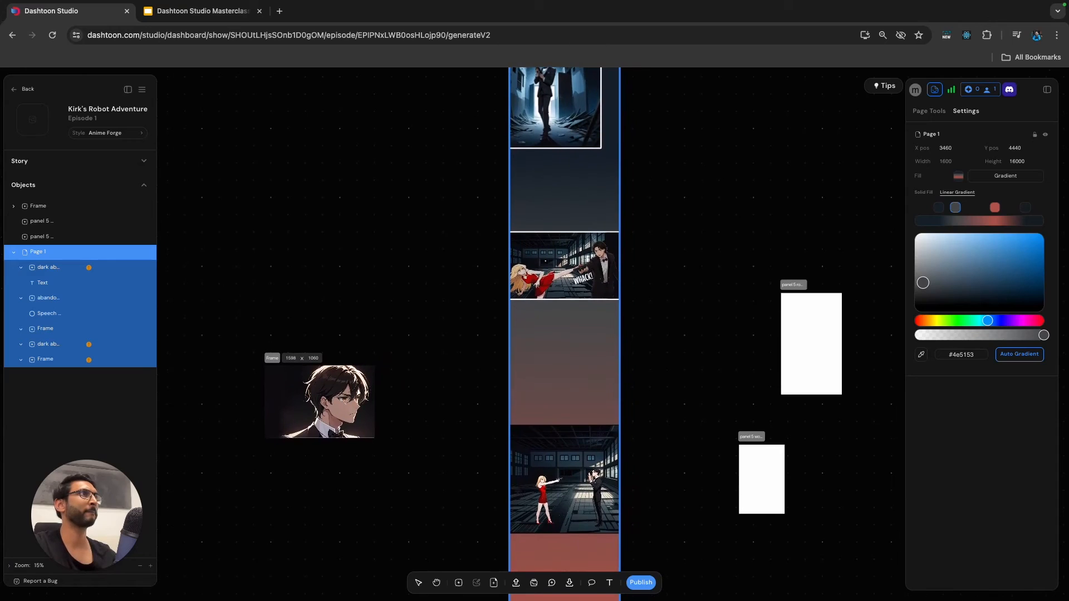
scroll(563, 320, "up", 3)
left_click(939, 208)
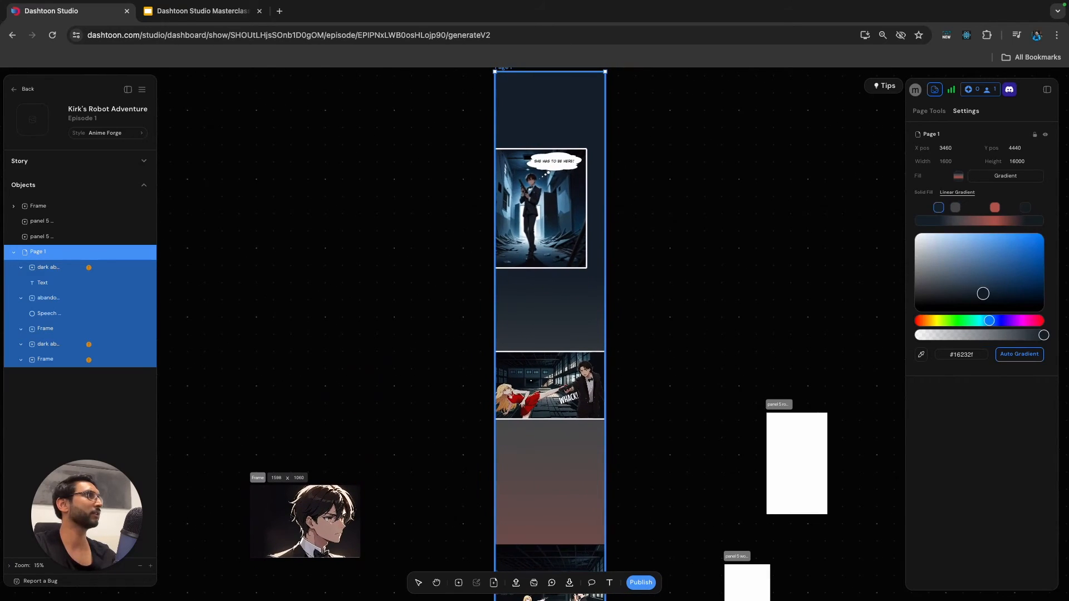
left_click_drag(983, 293, 983, 300)
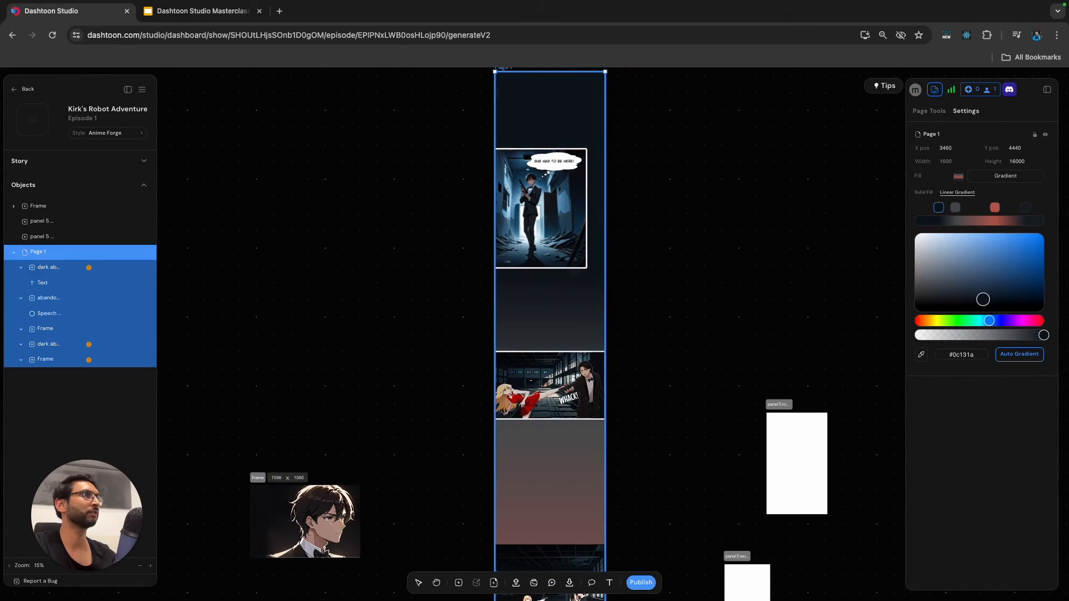
Change the second stop of the page gradient to dark blue #1a2f3d.
scroll(552, 320, "down", 2)
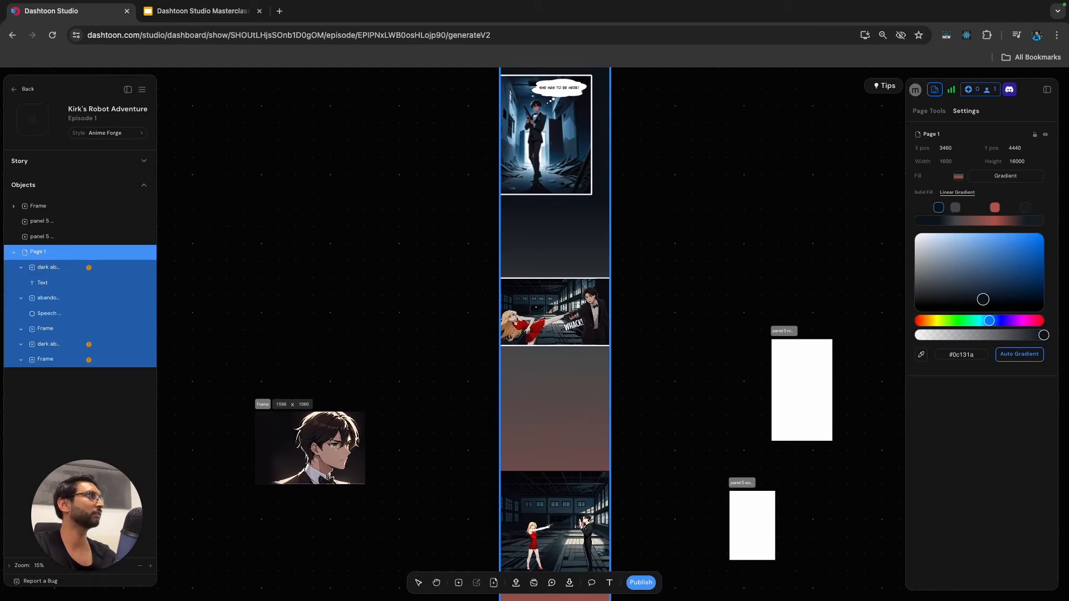
left_click(956, 208)
left_click_drag(923, 282, 987, 289)
scroll(552, 320, "down", 1)
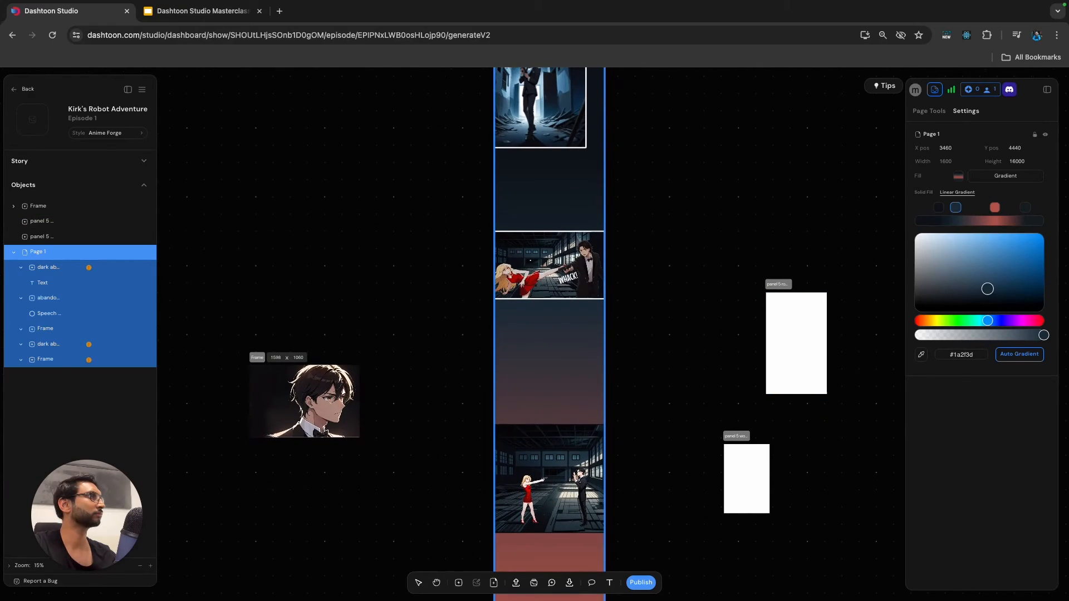
Add a gradient stop before the red one, sample #41697a from the standoff panel's windows, and move it close to the red stop.
left_click(973, 221)
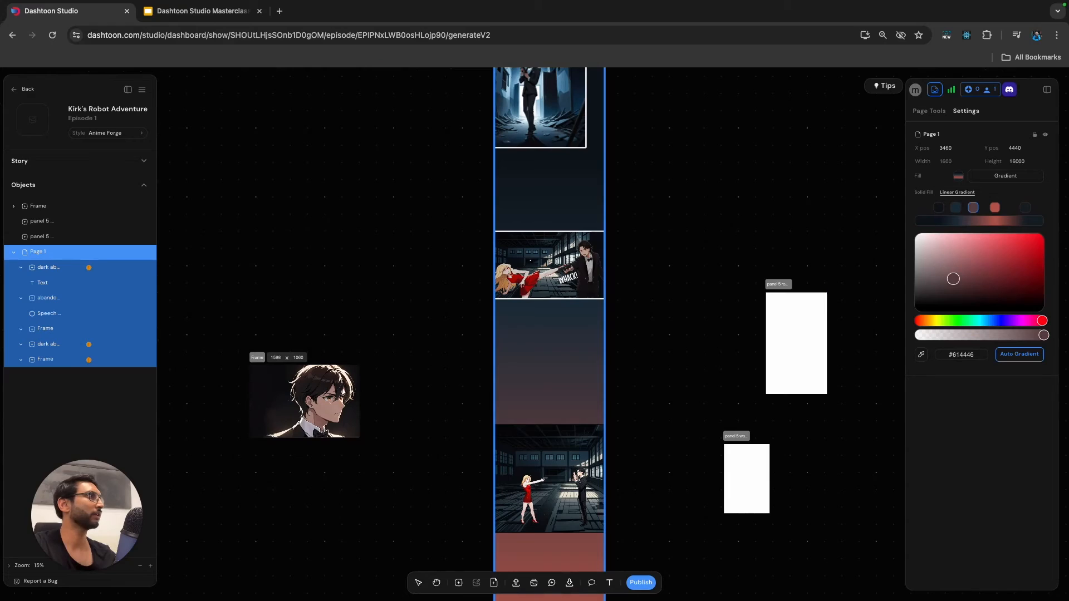
left_click(921, 354)
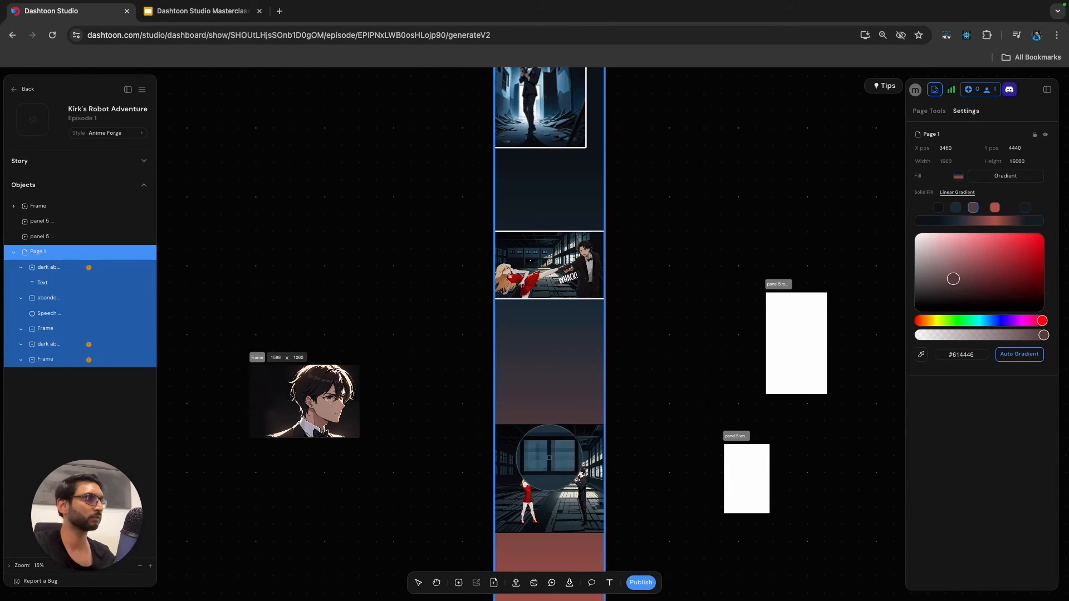
left_click(550, 458)
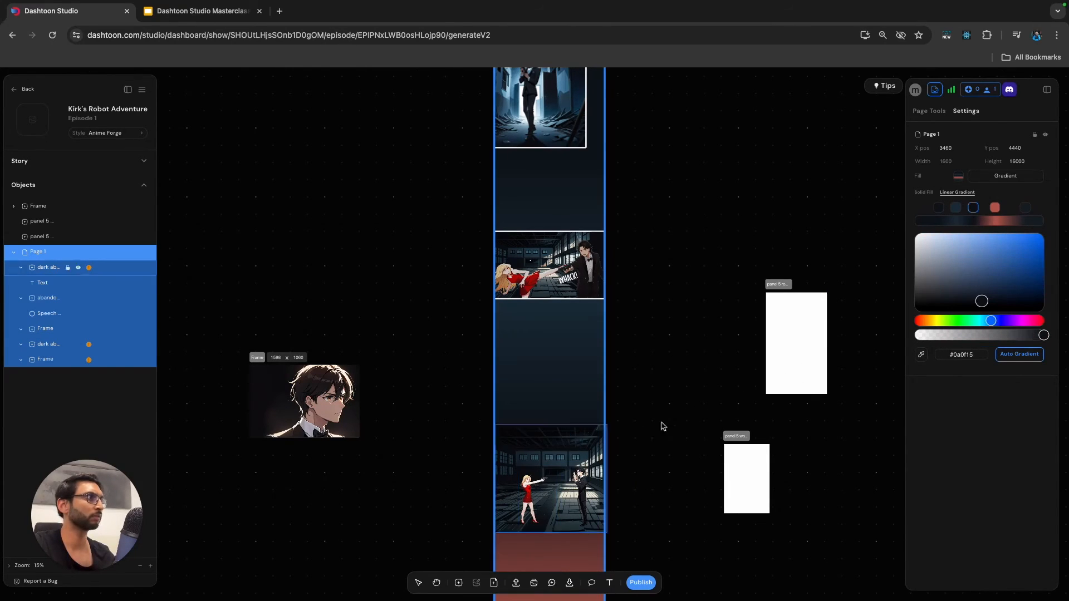
left_click(922, 357)
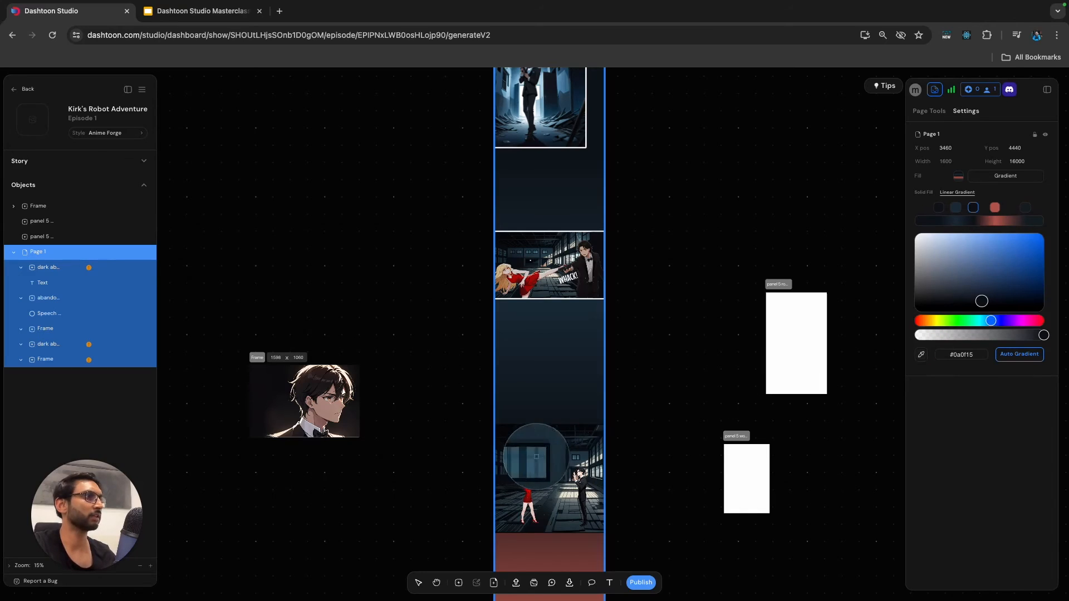
left_click(548, 458)
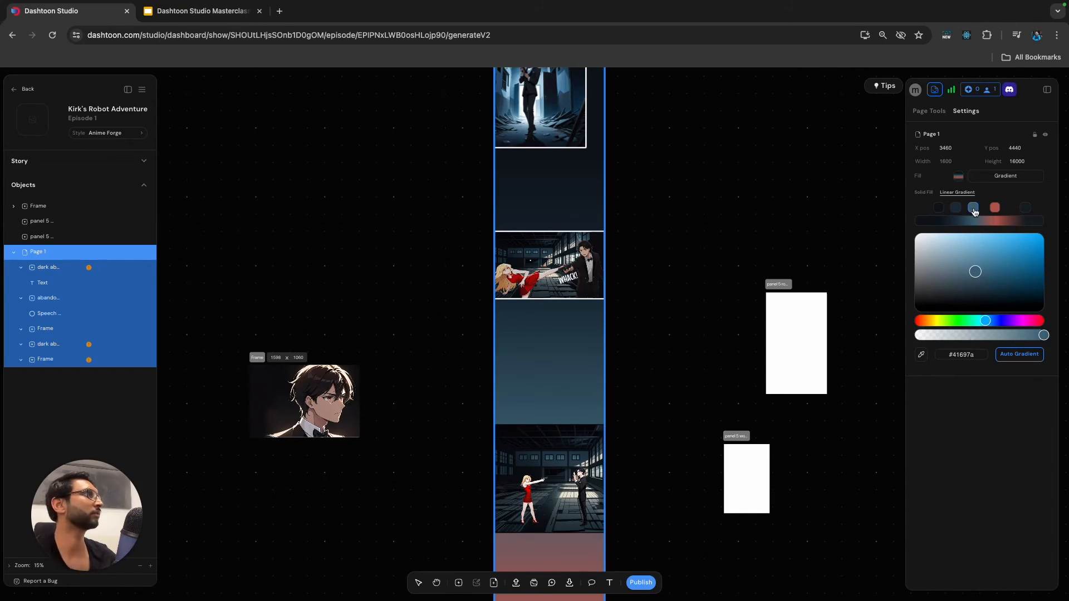
left_click_drag(973, 209, 986, 212)
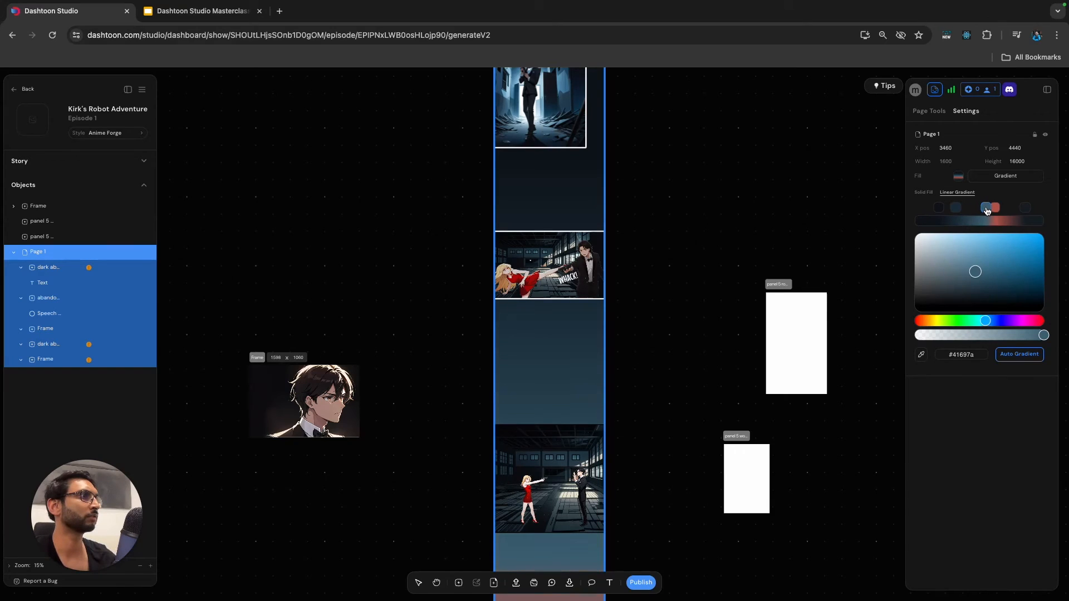
Give the standoff panel a white #ffffff border with a width of 35.
left_click(560, 451)
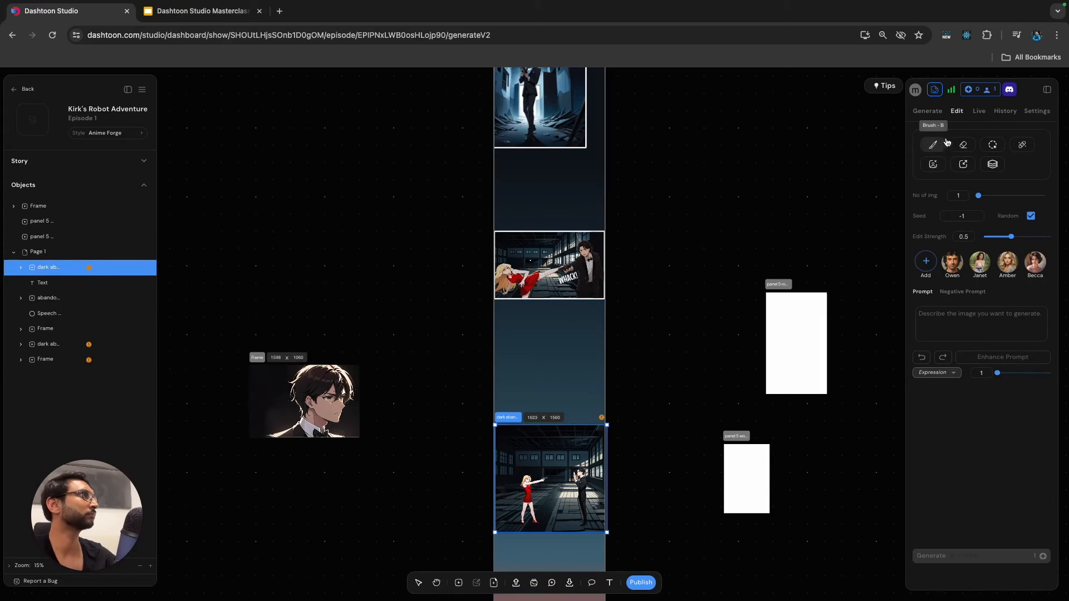
left_click(1035, 111)
left_click(961, 181)
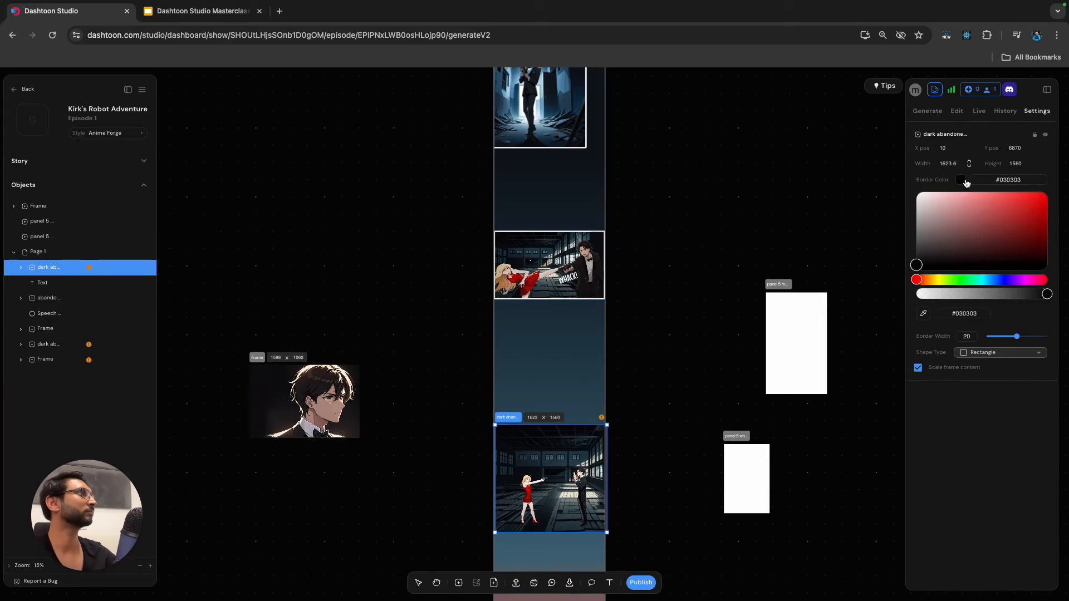
left_click_drag(936, 223, 894, 181)
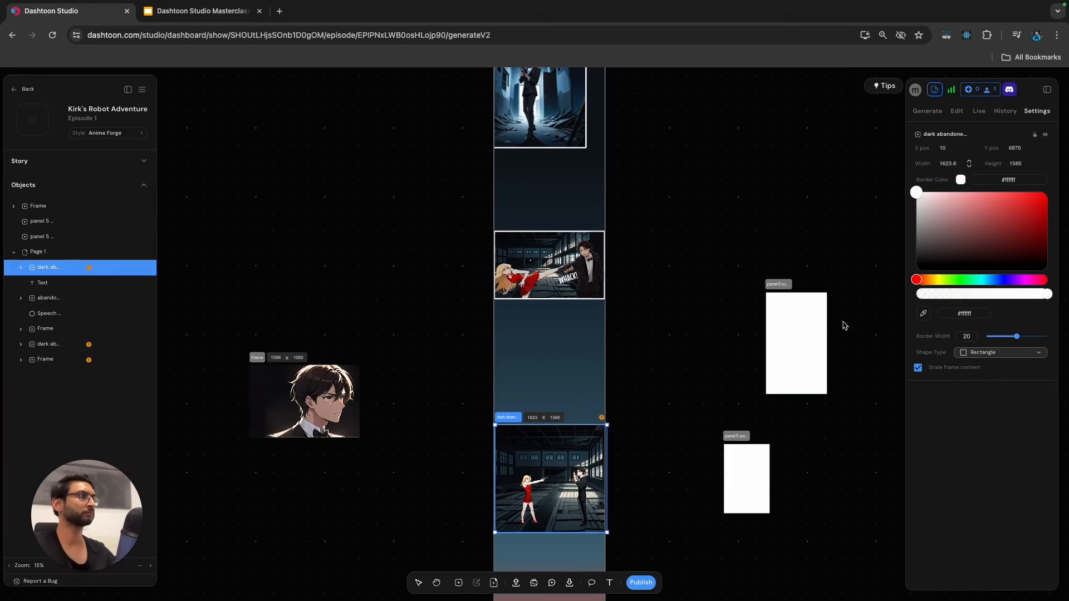
left_click_drag(1017, 336, 1040, 337)
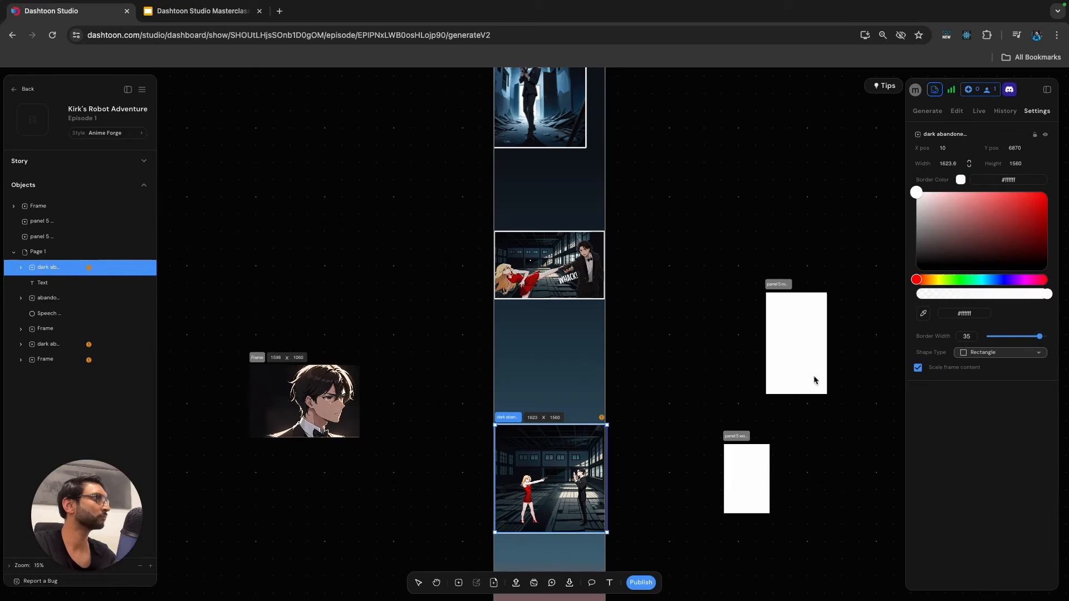
left_click(718, 397)
Shrink the standoff panel to about 1578 × 1516 so its border fits within the page width.
scroll(622, 450, "up", 5)
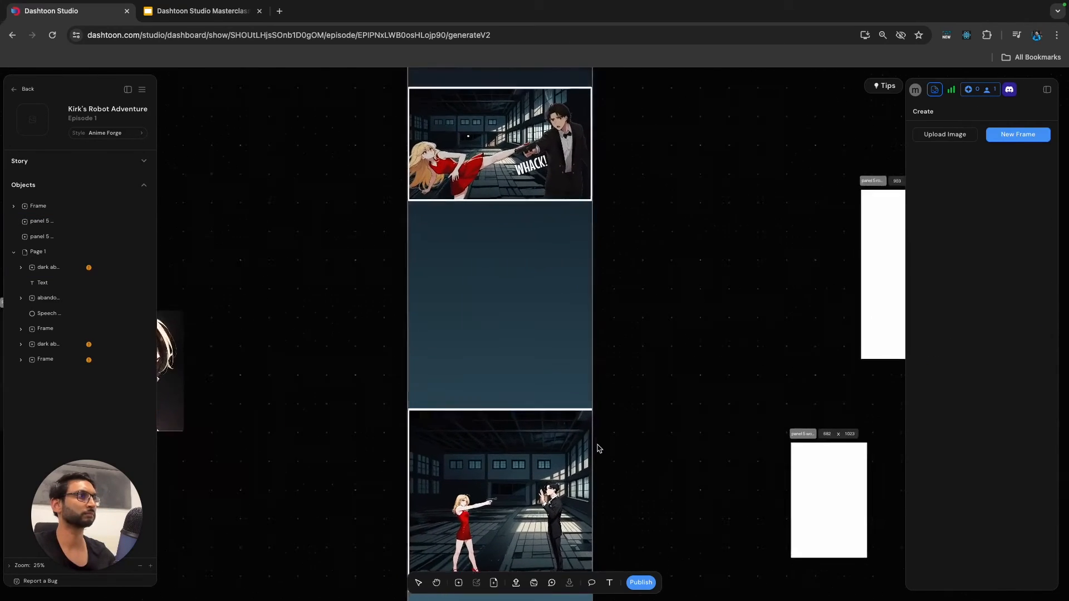
left_click(424, 394)
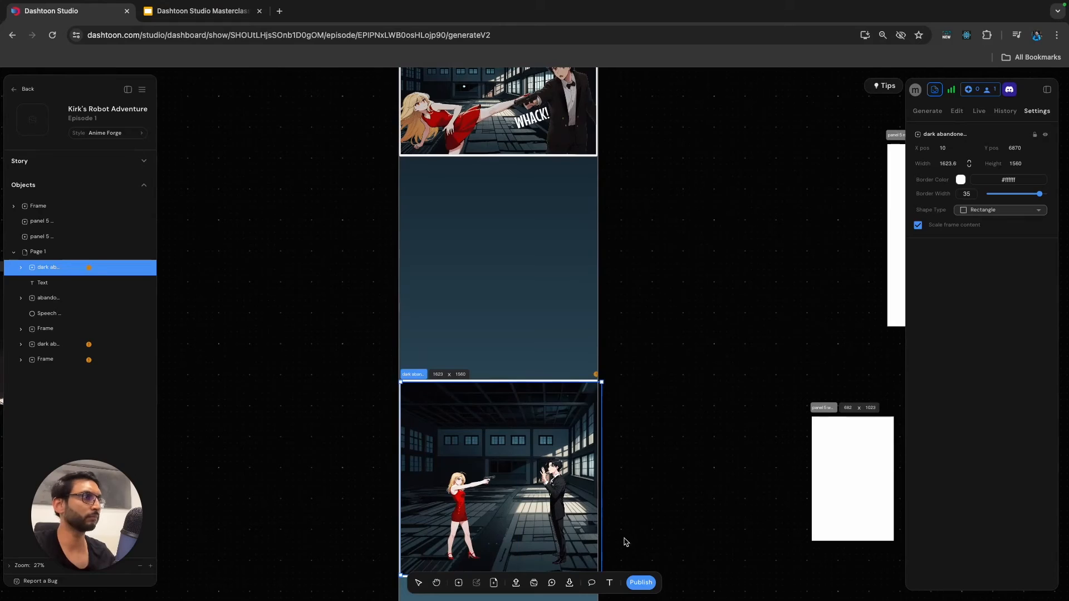
scroll(618, 535, "down", 2)
left_click_drag(592, 502, 584, 496)
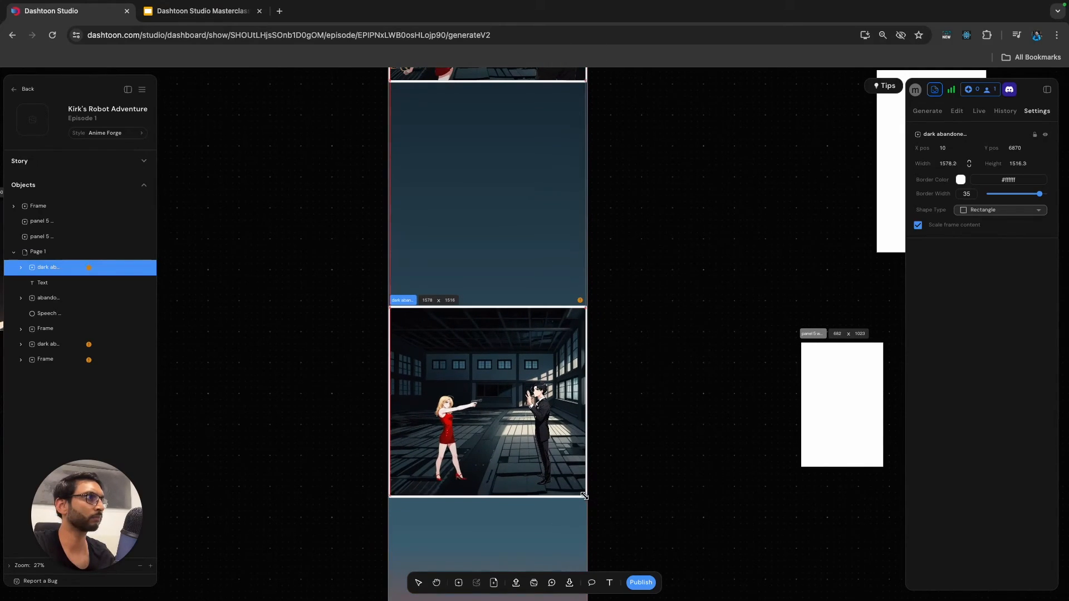
left_click(653, 508)
scroll(653, 510, "down", 5)
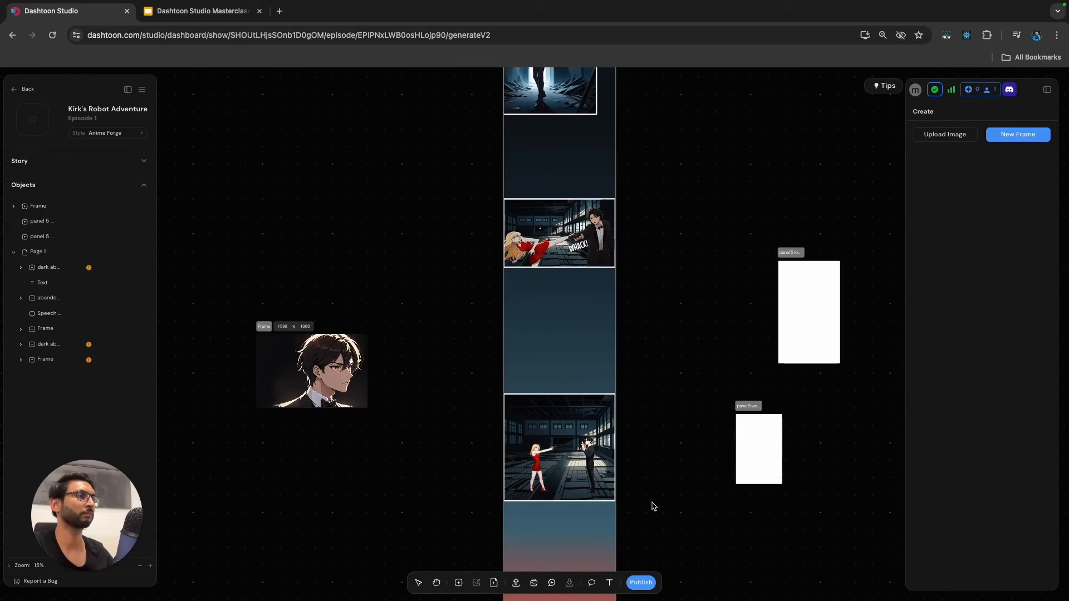
Switch to the Dashtoon Studio Masterclass presentation in Google Slides and open the Panel 3 slide with its scene dialogue.
left_click(209, 12)
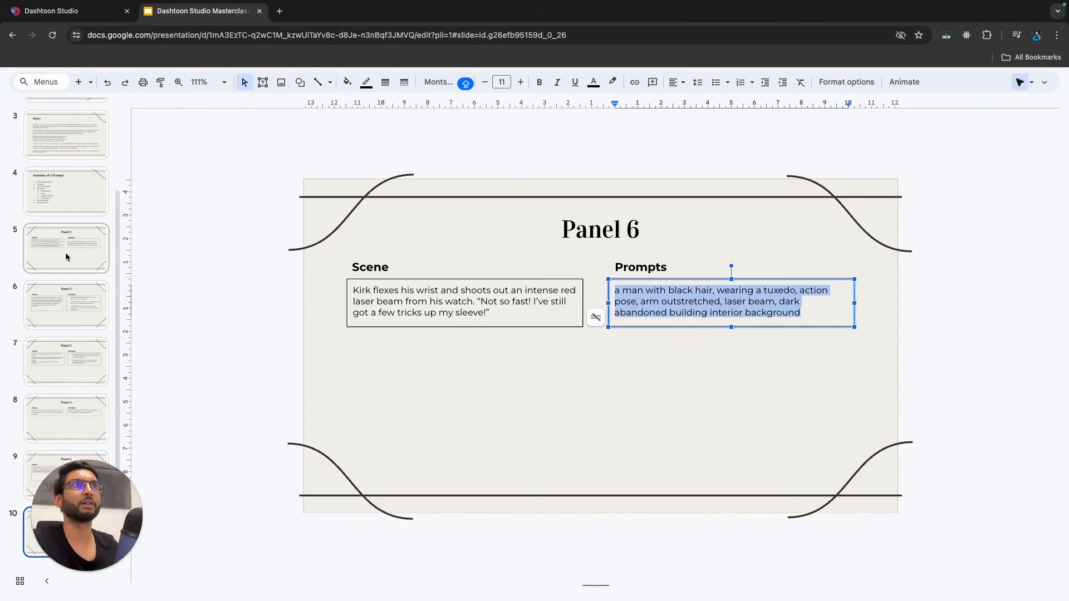
left_click(89, 301)
left_click(77, 370)
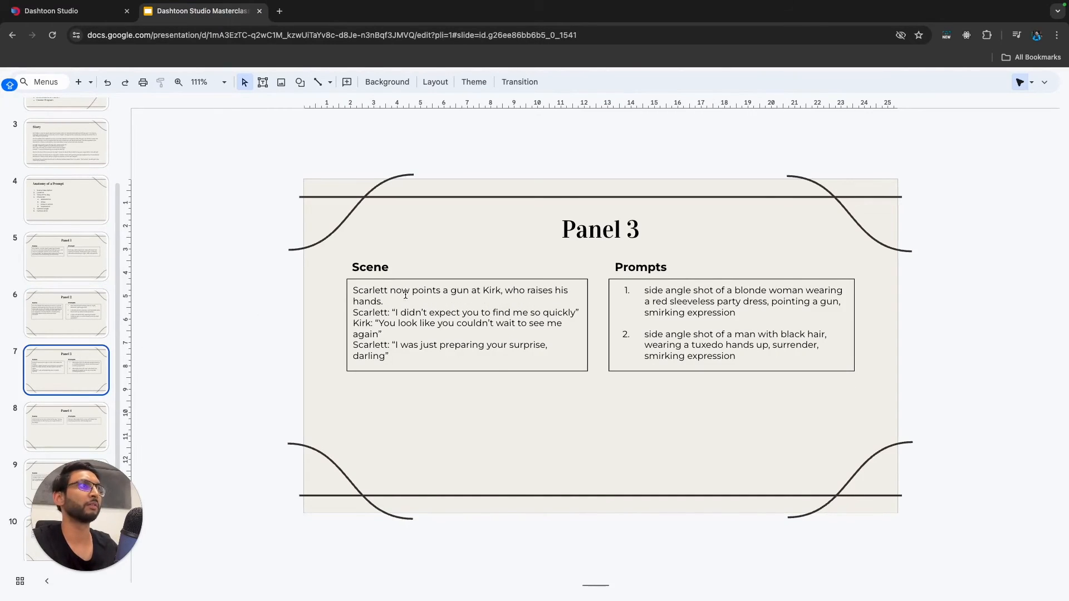
Select the woman's first line, "I didn't expect you to find me so quickly", on the Panel 3 slide and switch back to Dashtoon Studio.
left_click(414, 318)
left_click_drag(395, 313, 573, 311)
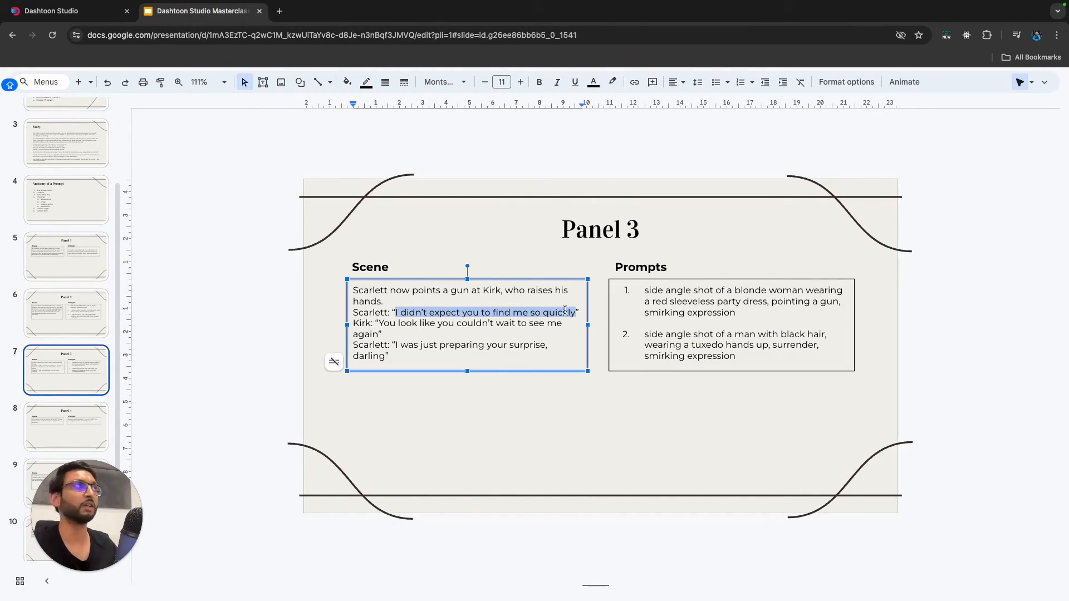
left_click(82, 19)
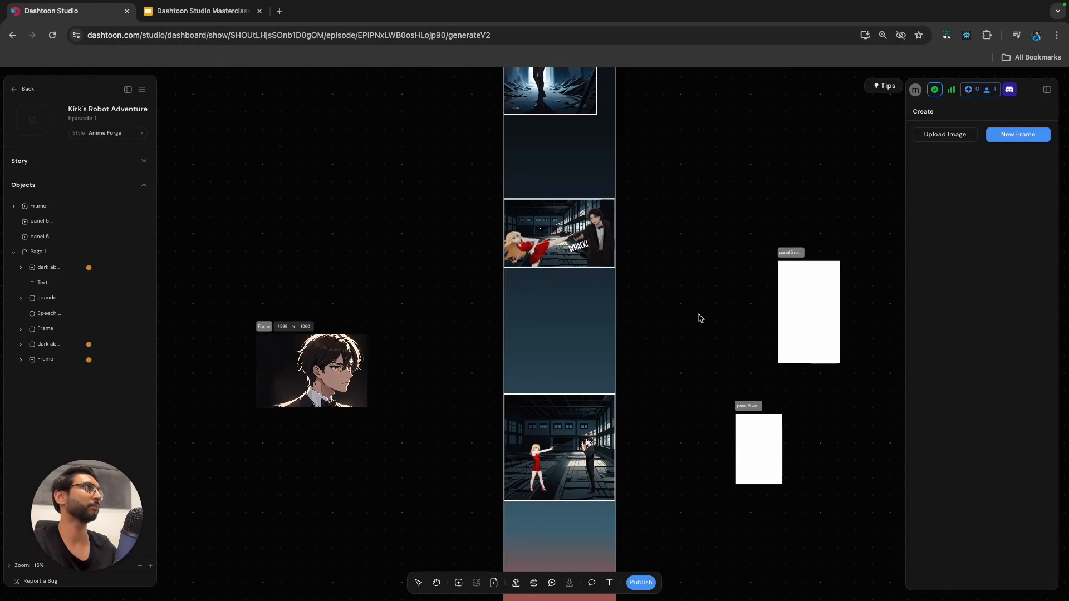
Add a smart bubble of type Speech in the empty area above the woman in the standoff panel.
left_click(609, 582)
scroll(584, 437, "up", 5)
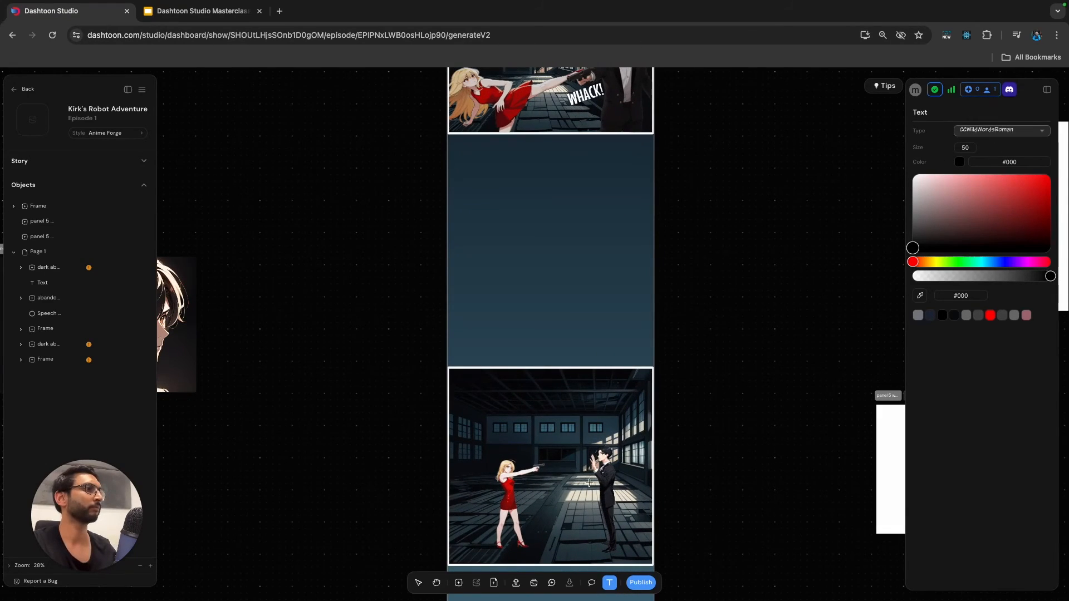
left_click(592, 583)
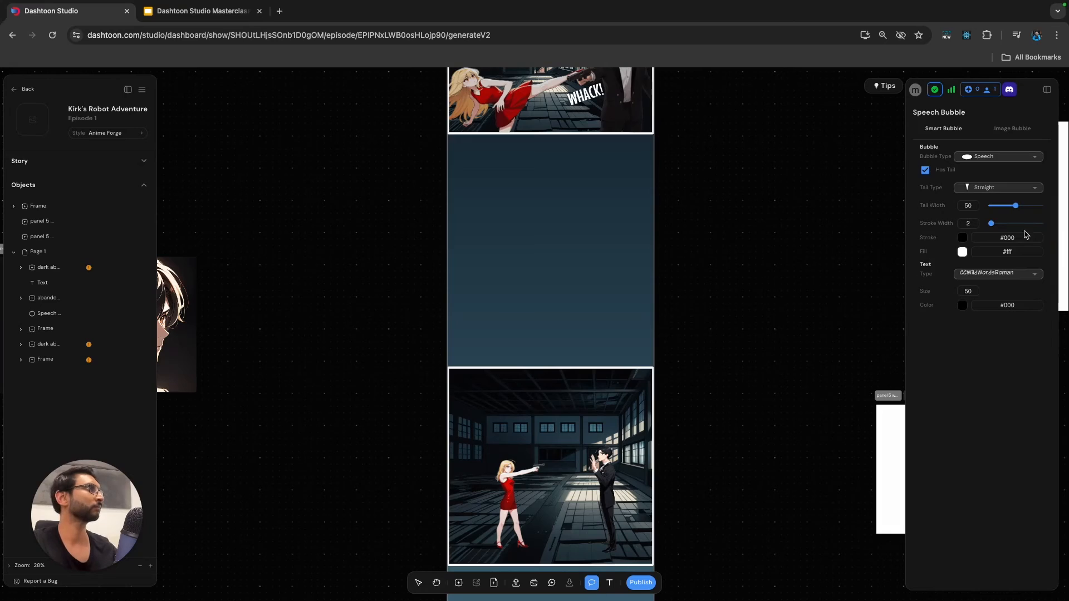
left_click(992, 158)
left_click(994, 176)
left_click(997, 157)
left_click(984, 237)
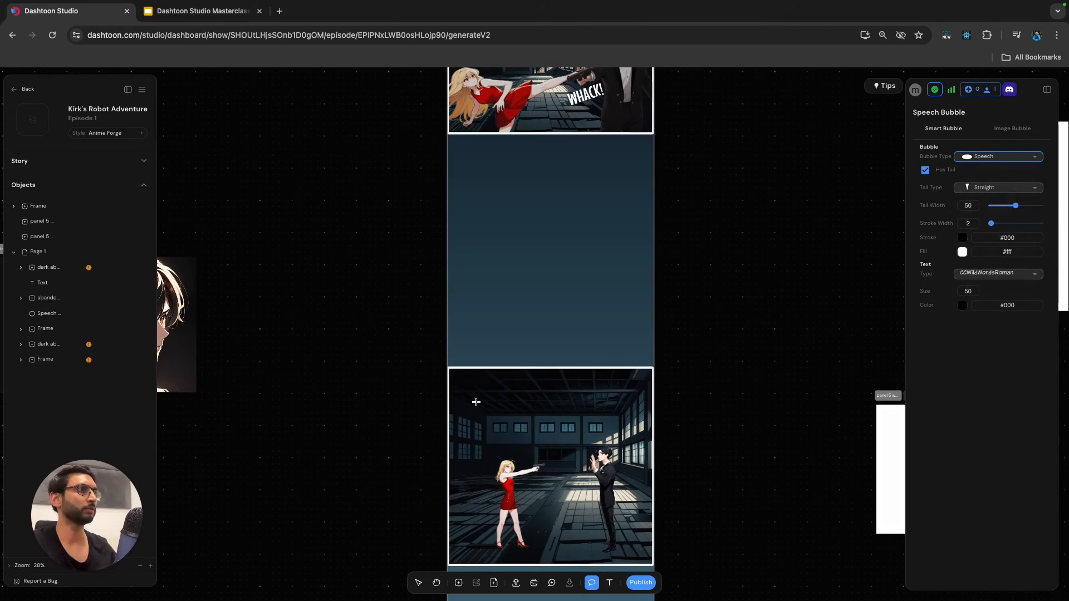
left_click_drag(470, 387, 550, 415)
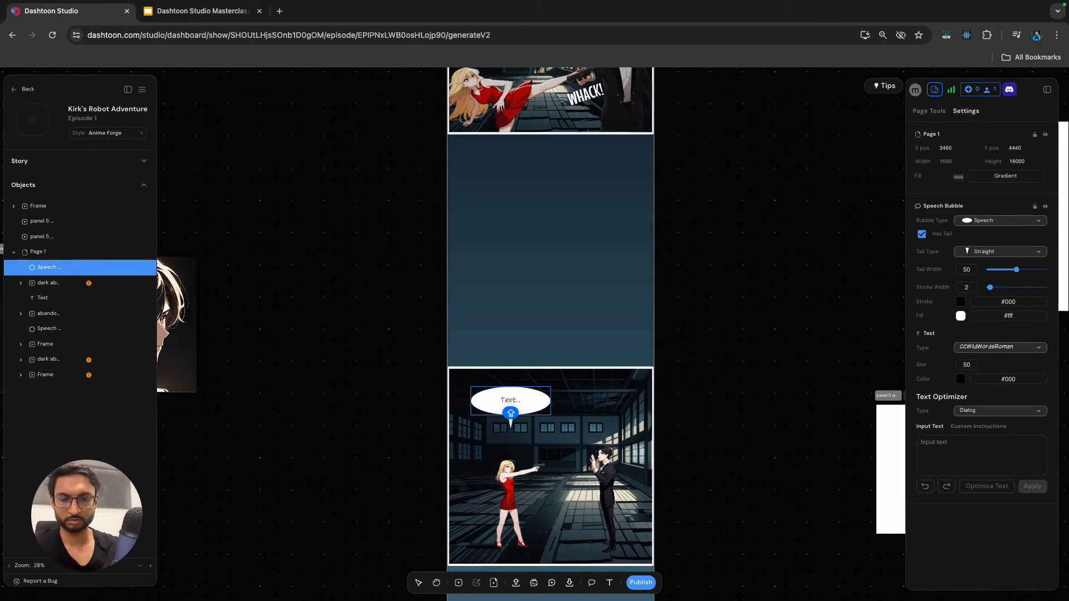
Fill the woman's bubble with the line "I DIN'T EXPECT YOU TO FIND ME SO QUICKLY!".
type("I DIN")
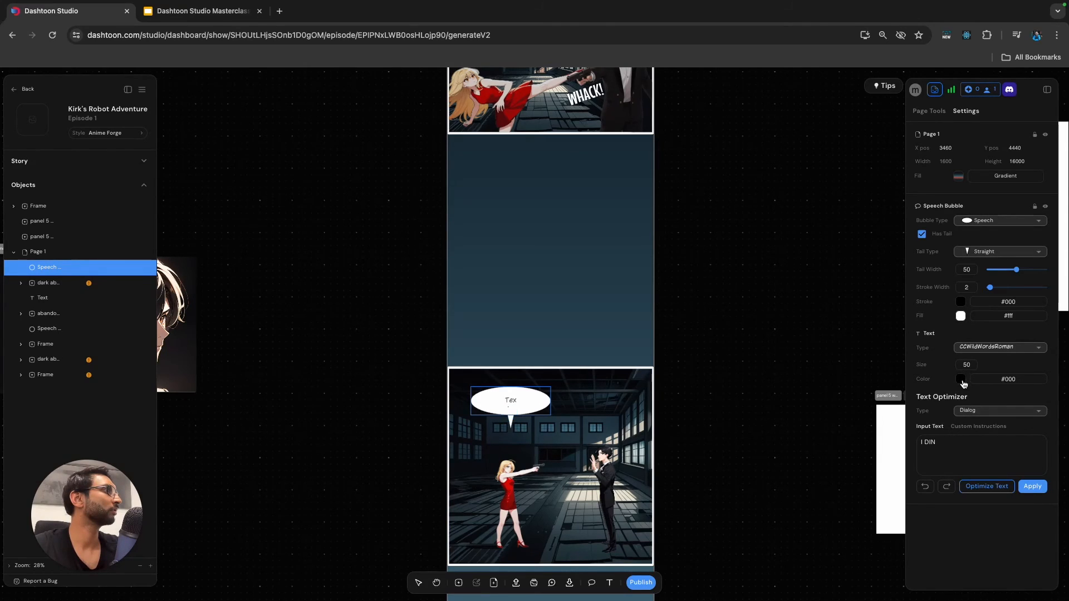
left_click(960, 380)
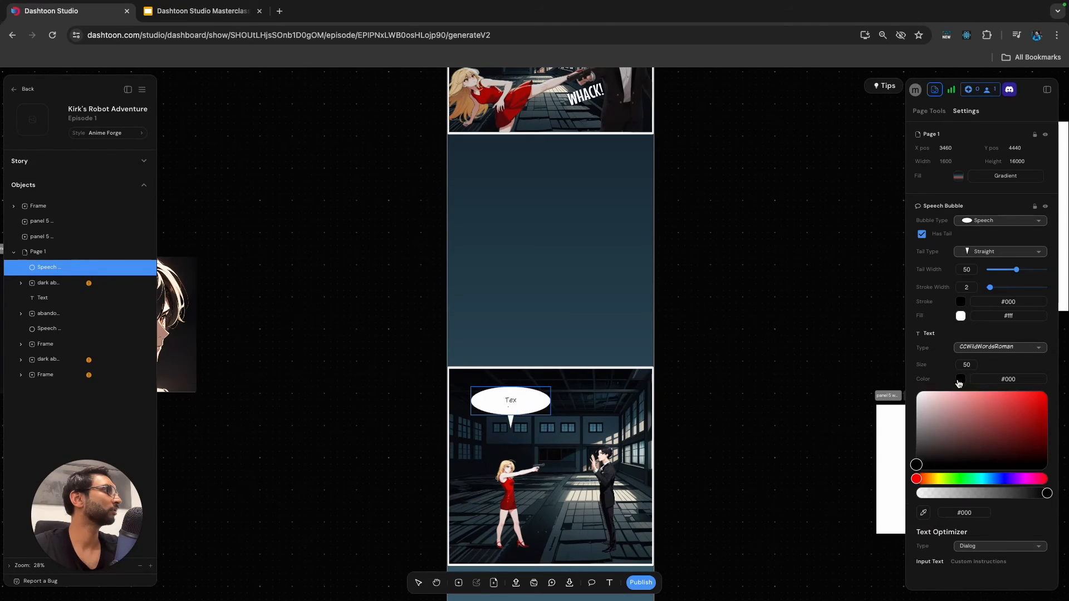
left_click(519, 401)
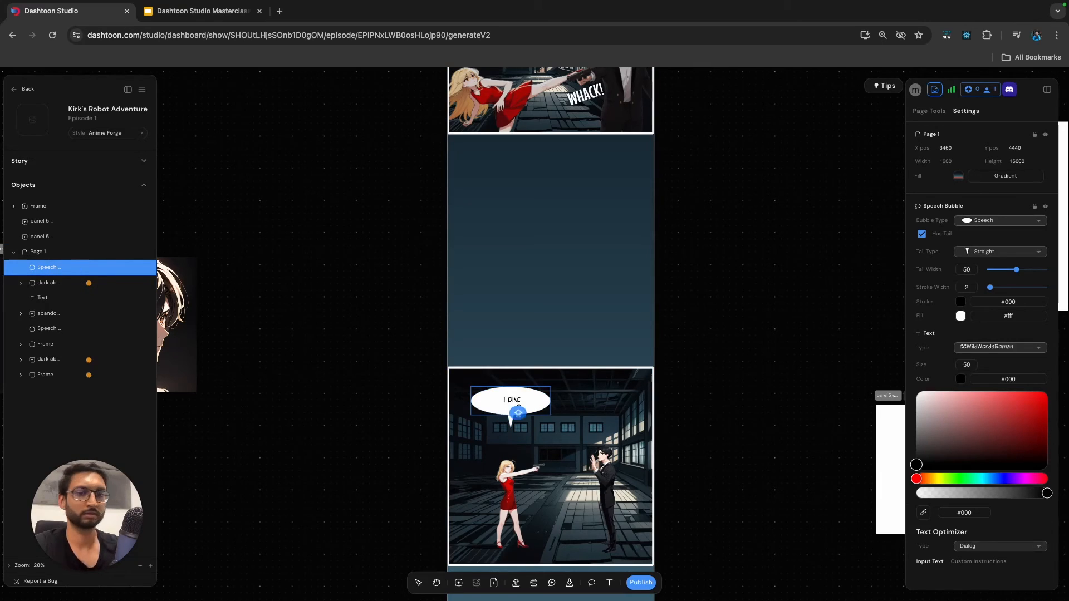
type("'T EXPECT YOU TO FIND ME SO QU")
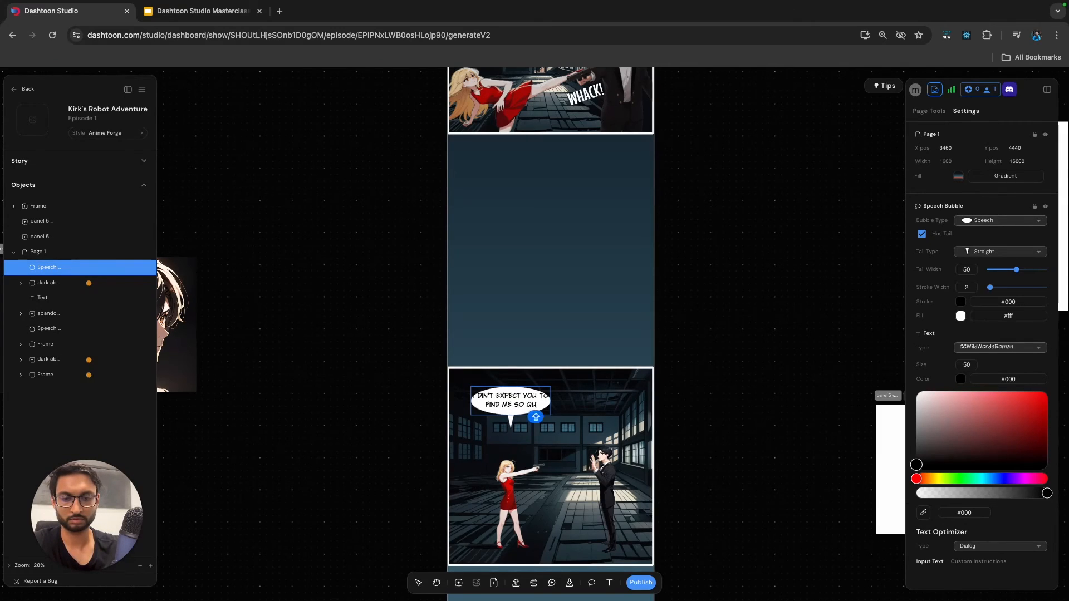
type("ICKLY!")
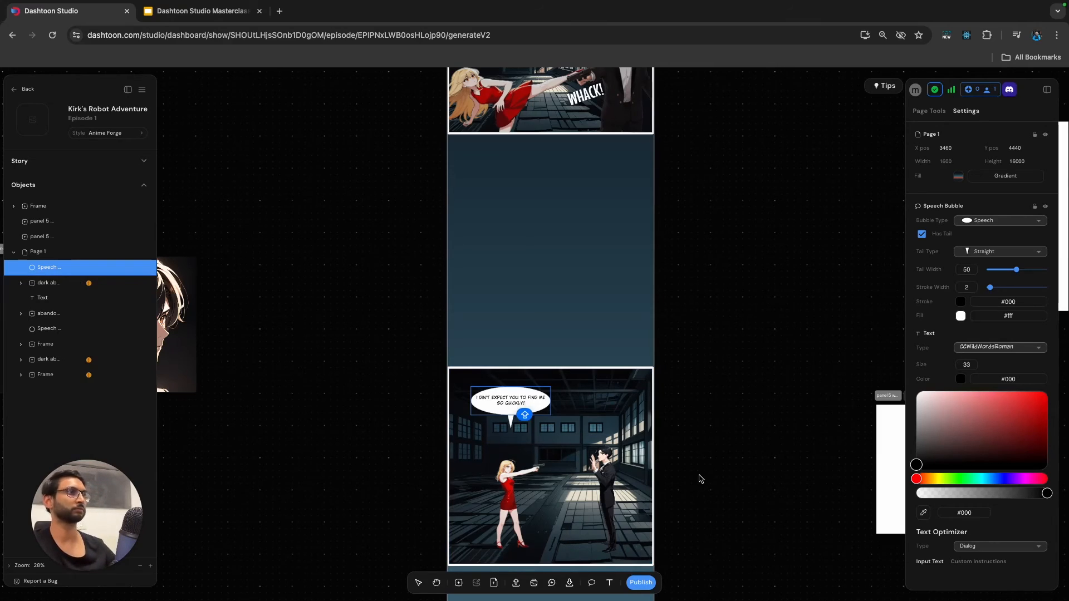
Check the man's reply on the Panel 3 slide in Google Slides and place a Speech bubble above the man in the Dashtoon standoff panel.
left_click(195, 10)
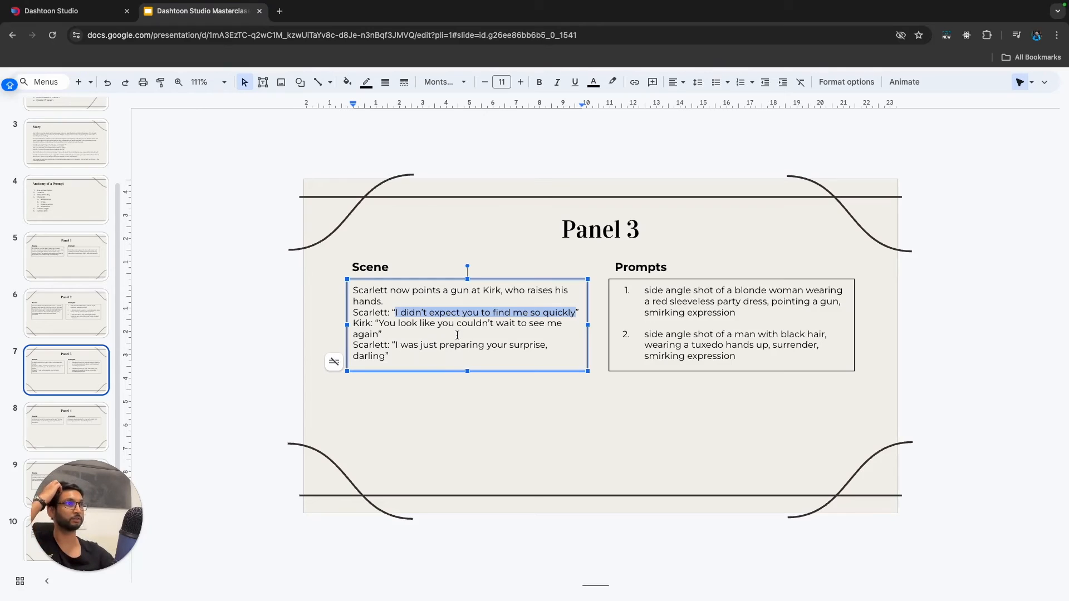
left_click(91, 15)
left_click(719, 380)
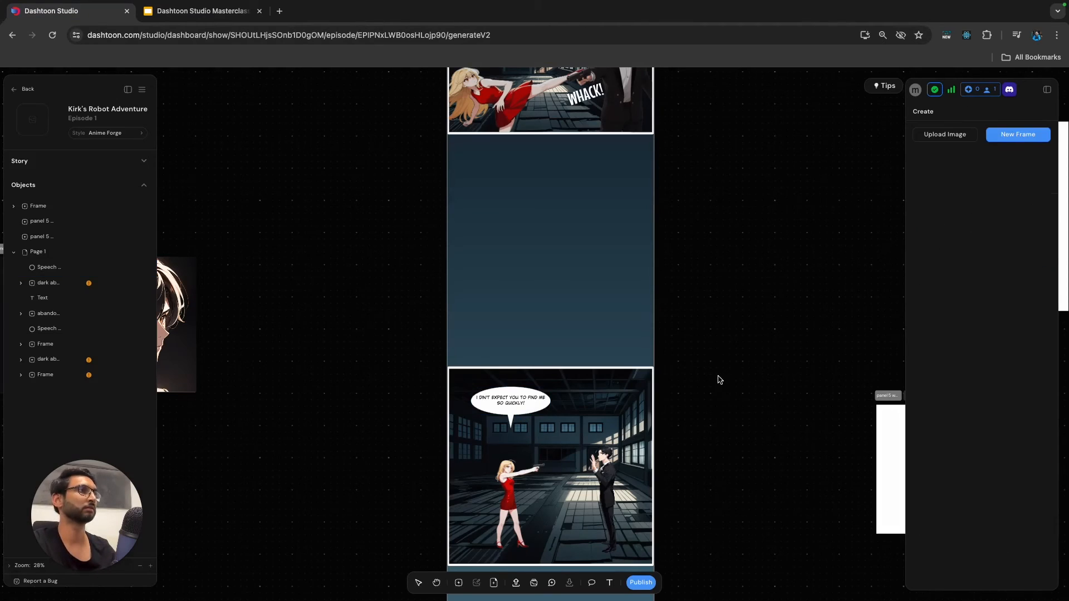
left_click(591, 582)
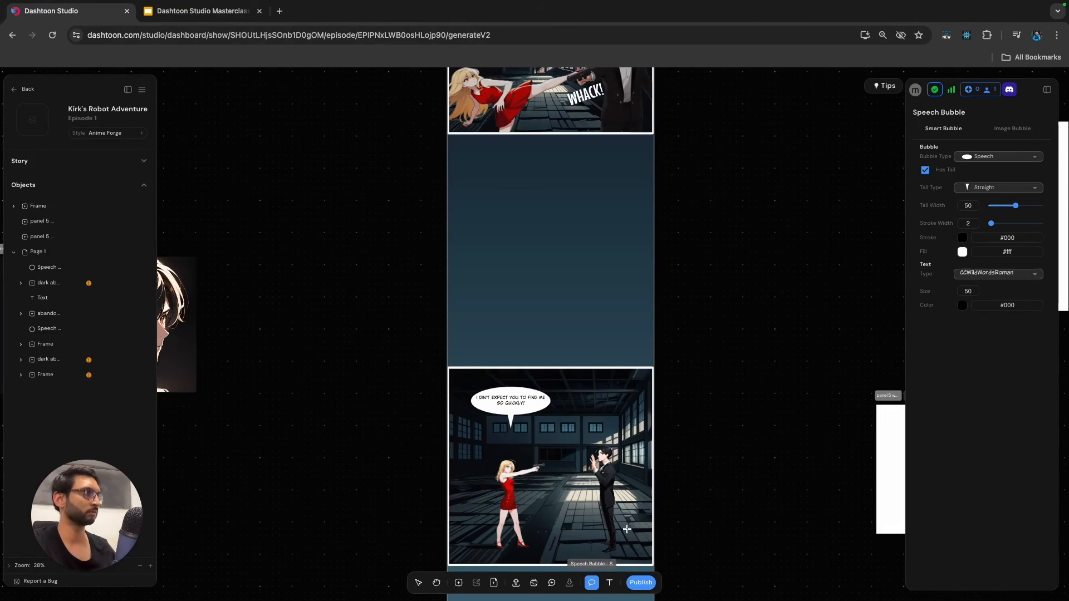
left_click(988, 158)
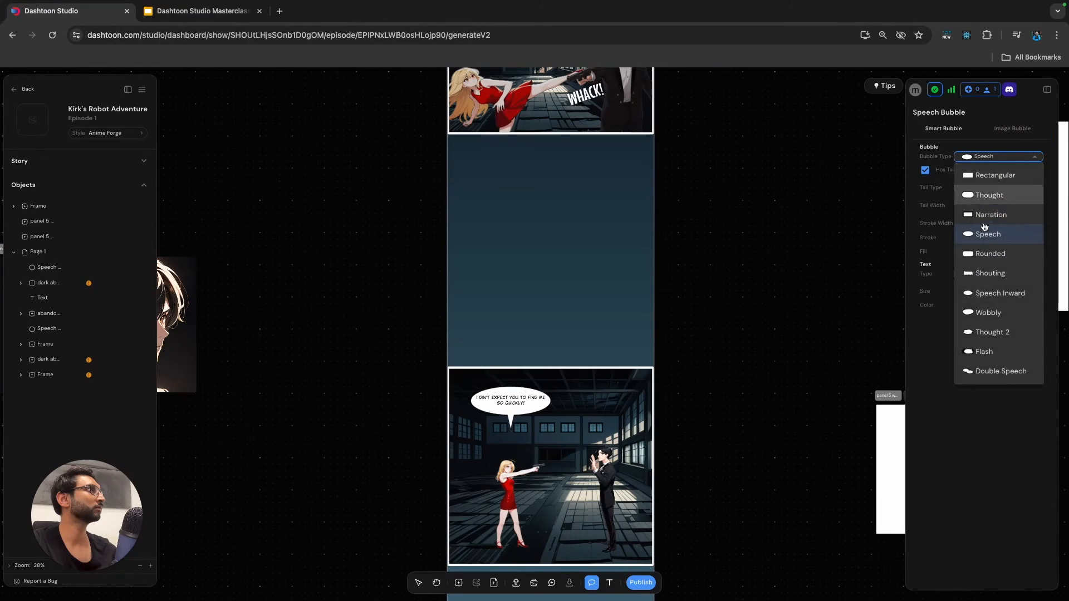
left_click(988, 237)
left_click_drag(569, 400, 627, 440)
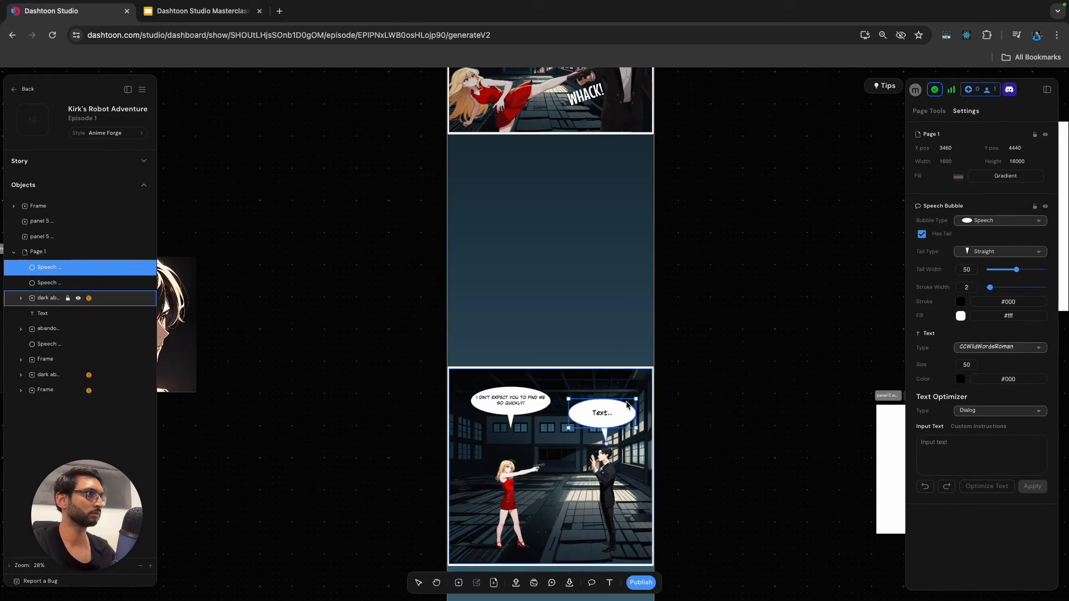
left_click_drag(620, 409, 630, 403)
Move the woman's bubble slightly up toward the panel corner and set its tail type to Left Curved.
left_click_drag(508, 395, 505, 387)
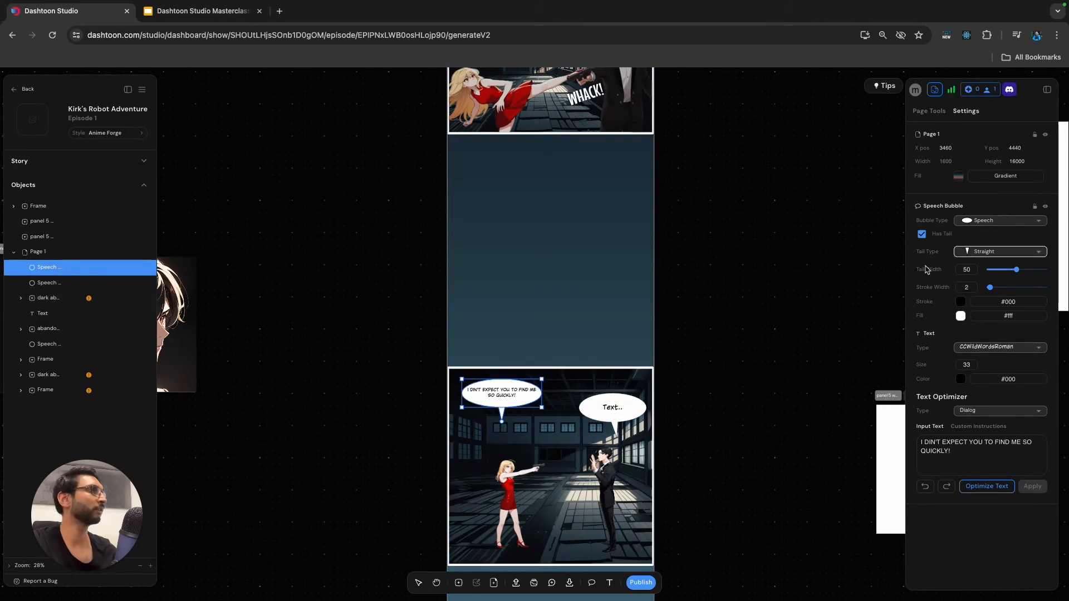
left_click(1003, 252)
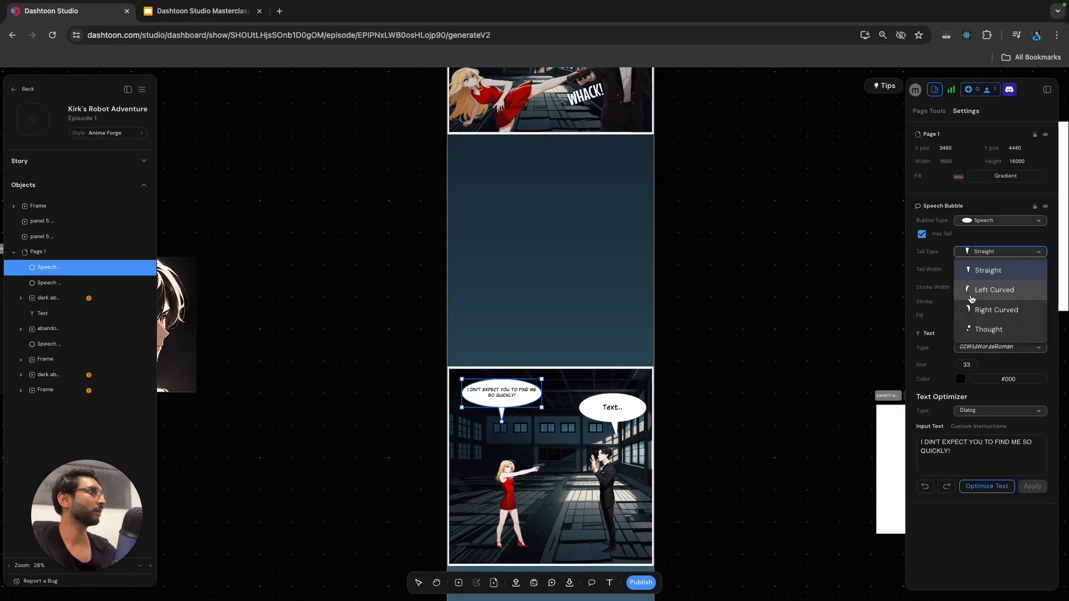
left_click(978, 272)
left_click(987, 256)
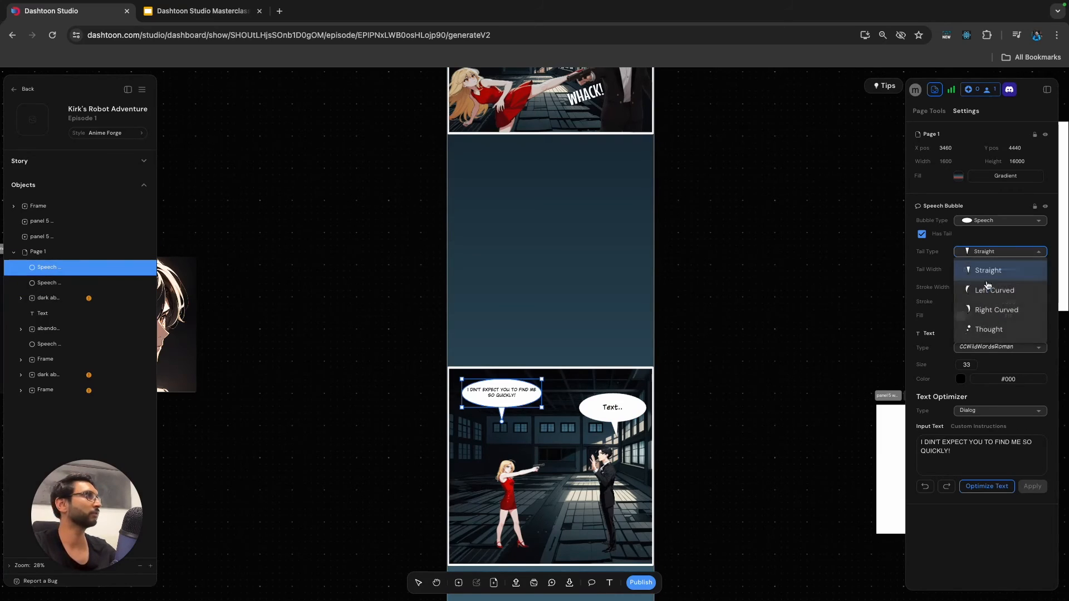
left_click(986, 288)
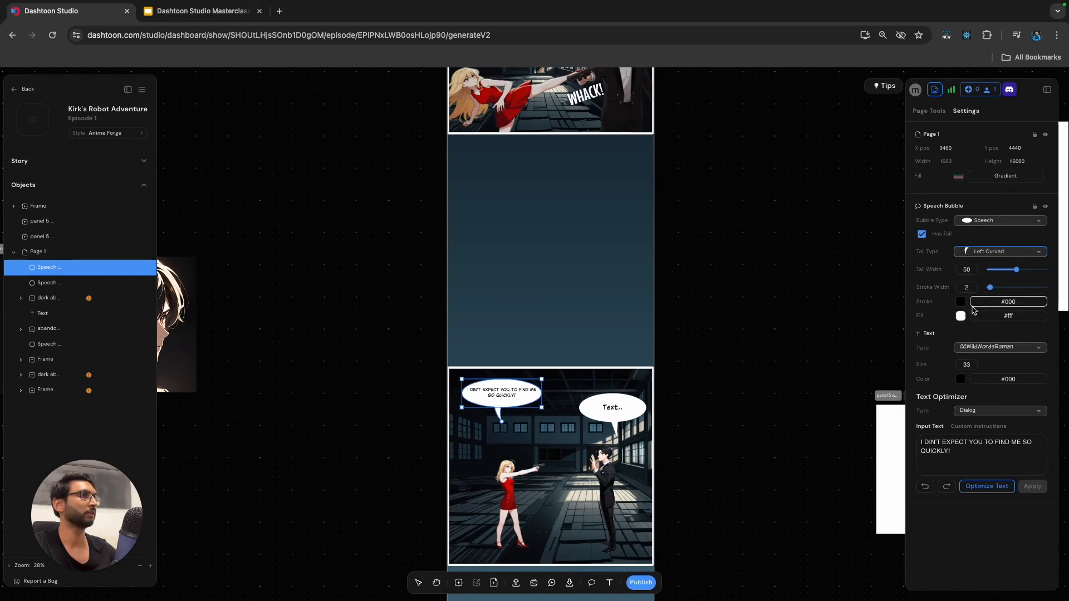
Set the man's bubble to a Right Curved tail and extend the tail tip toward his head.
left_click(638, 410)
left_click(989, 252)
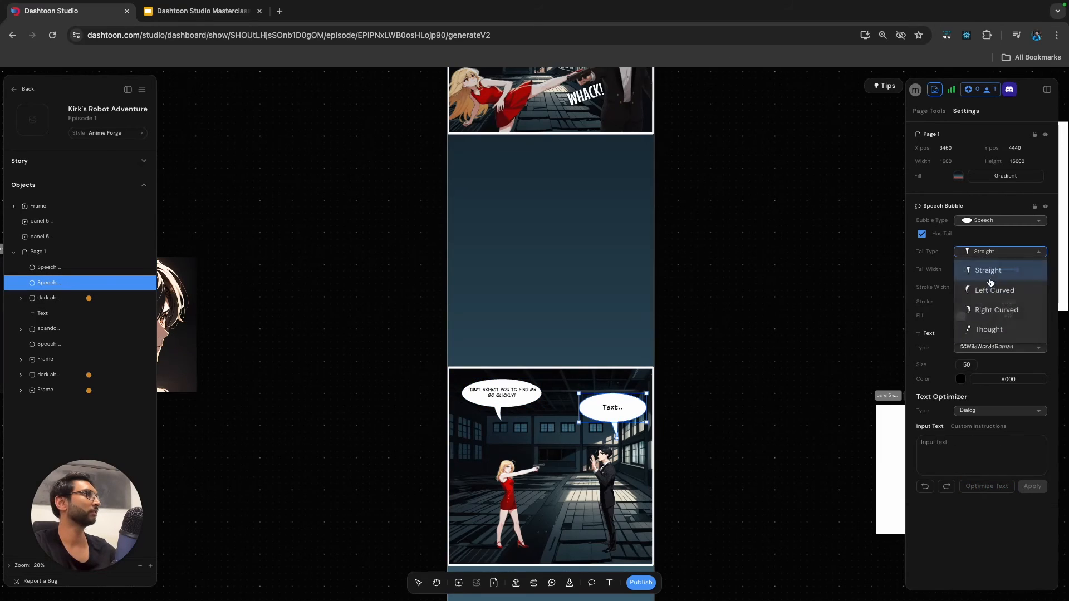
left_click(986, 308)
left_click_drag(615, 438, 612, 446)
Recheck the script slide and fill the man's bubble with "YOU LOOK LIKE YOU COULDN'T WAIT TO SEE ME AGAIN!".
double_click(610, 411)
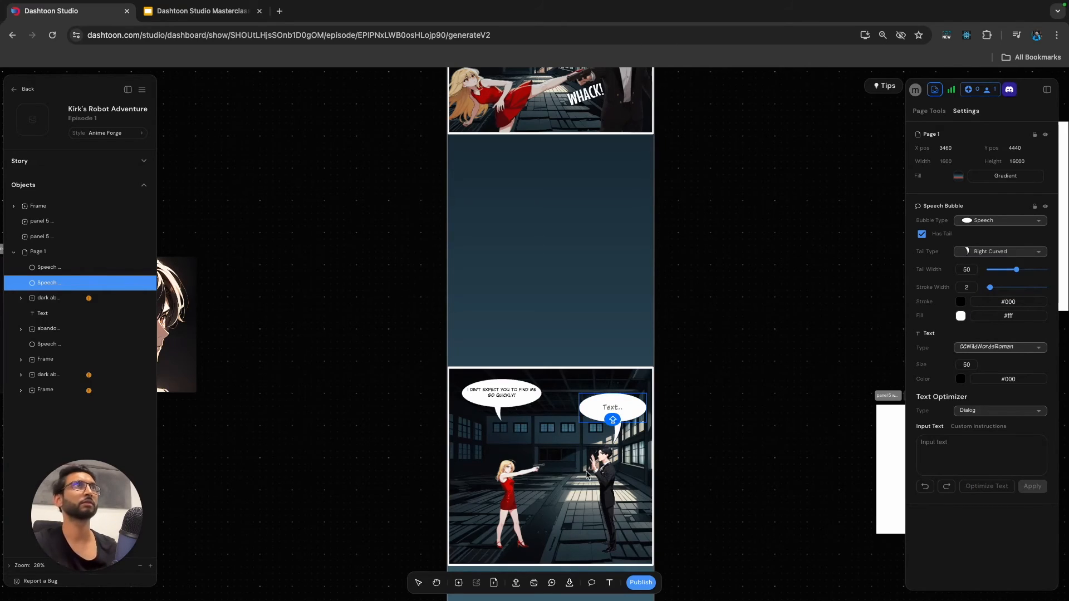
left_click(203, 13)
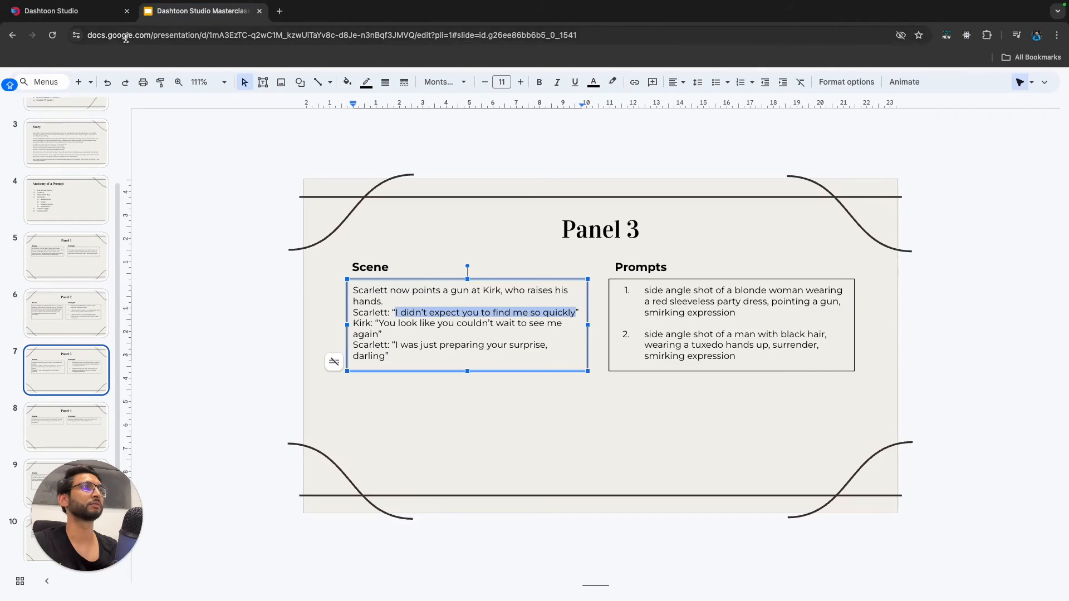
left_click(50, 11)
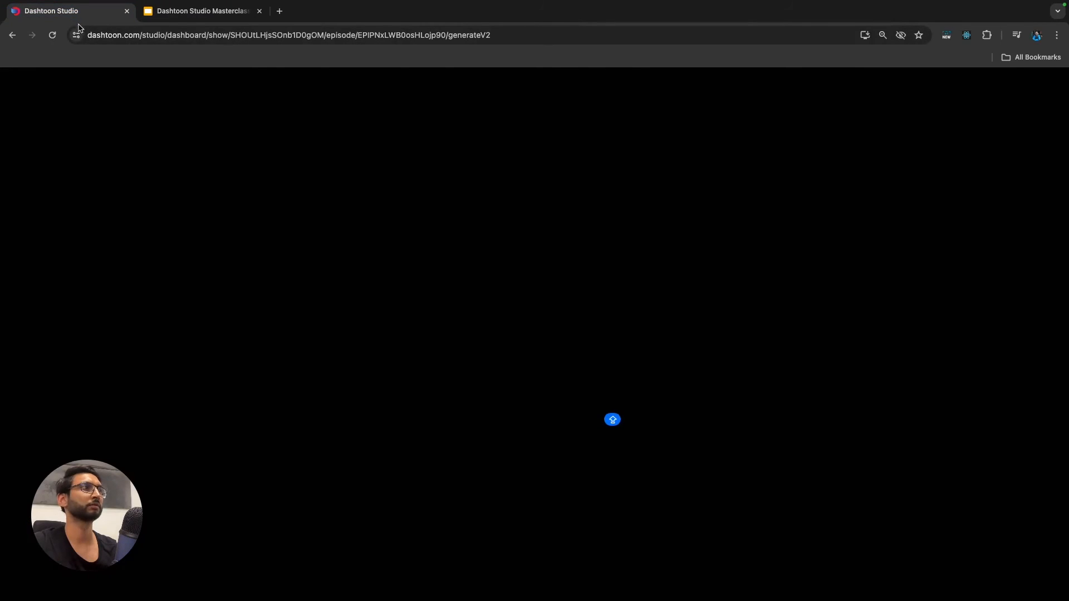
double_click(613, 409)
type("YOU")
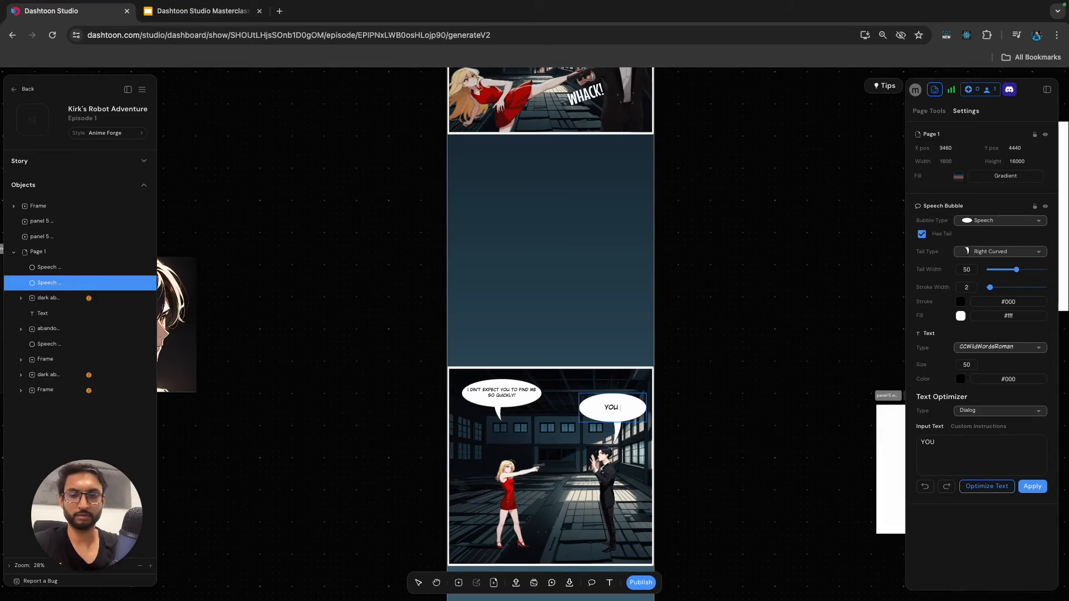
type(" LOOK LIKE YOU COUL")
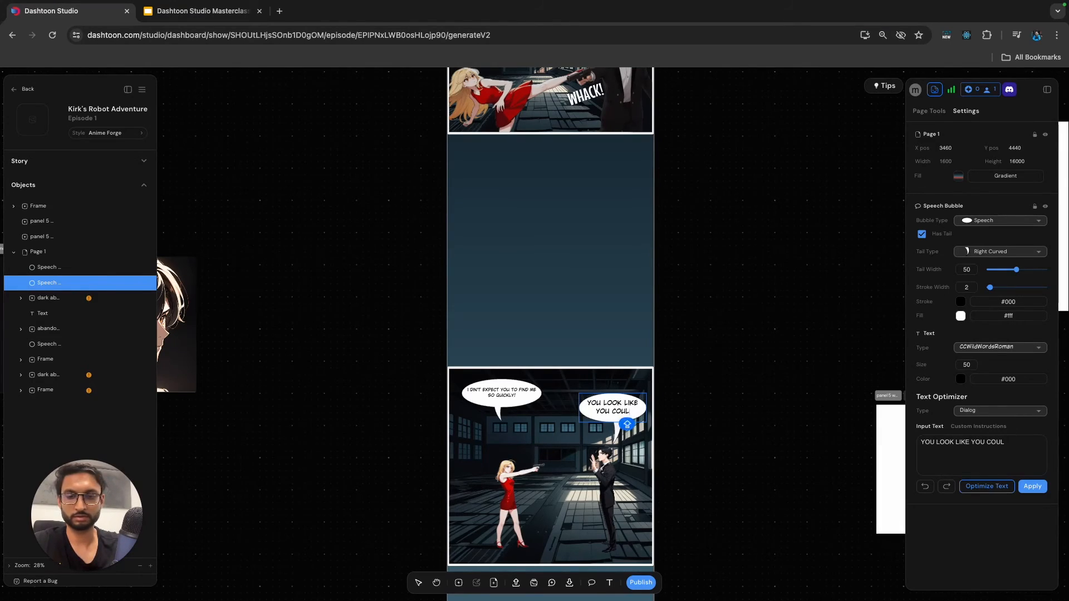
type("DN'T WAIT")
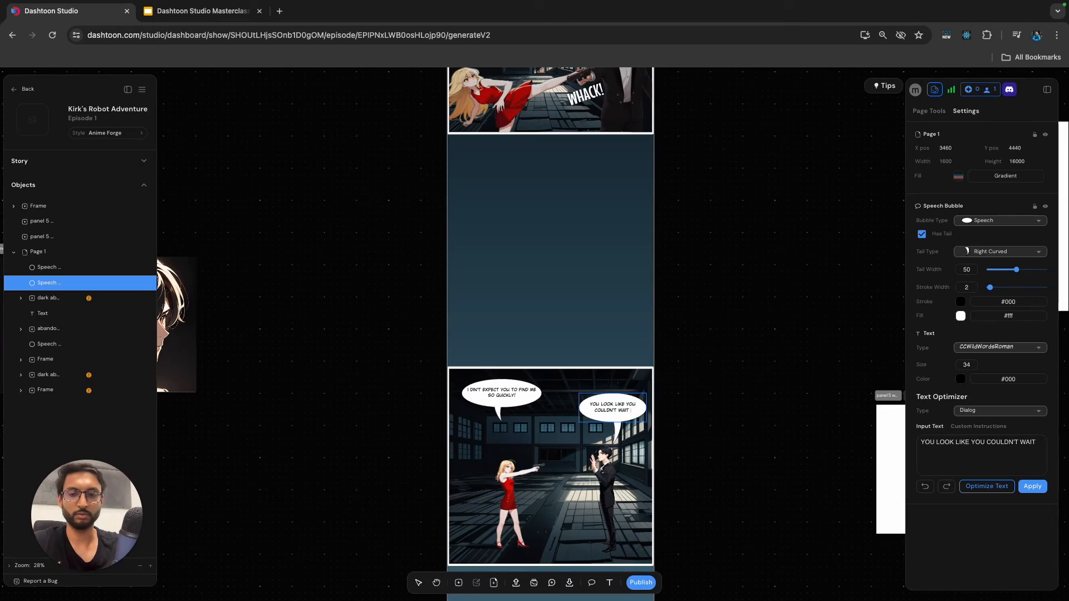
type(" TO SEE ME AGAIN!")
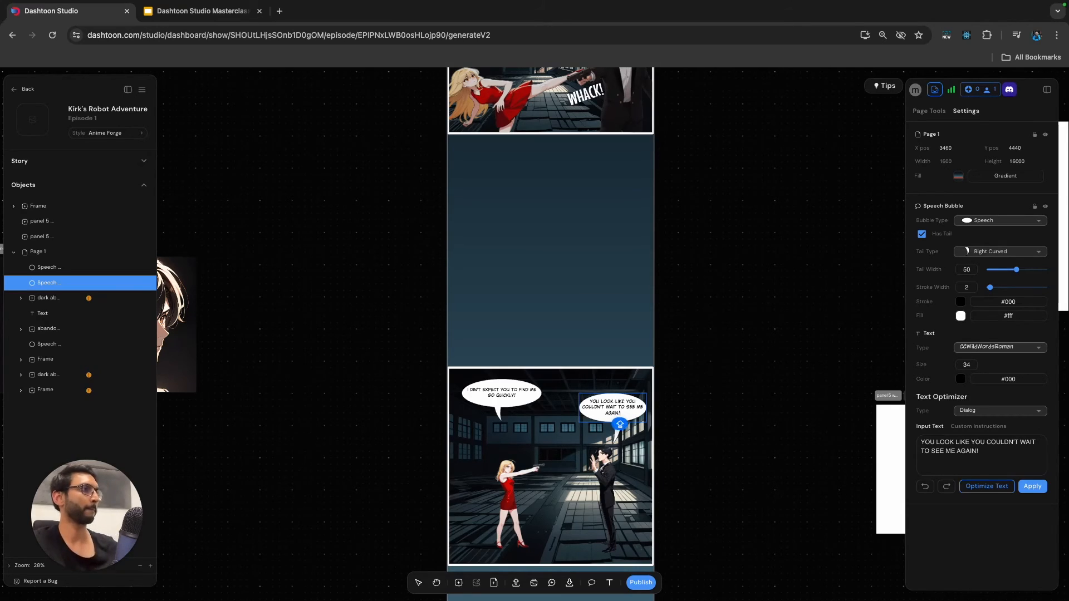
key("Escape")
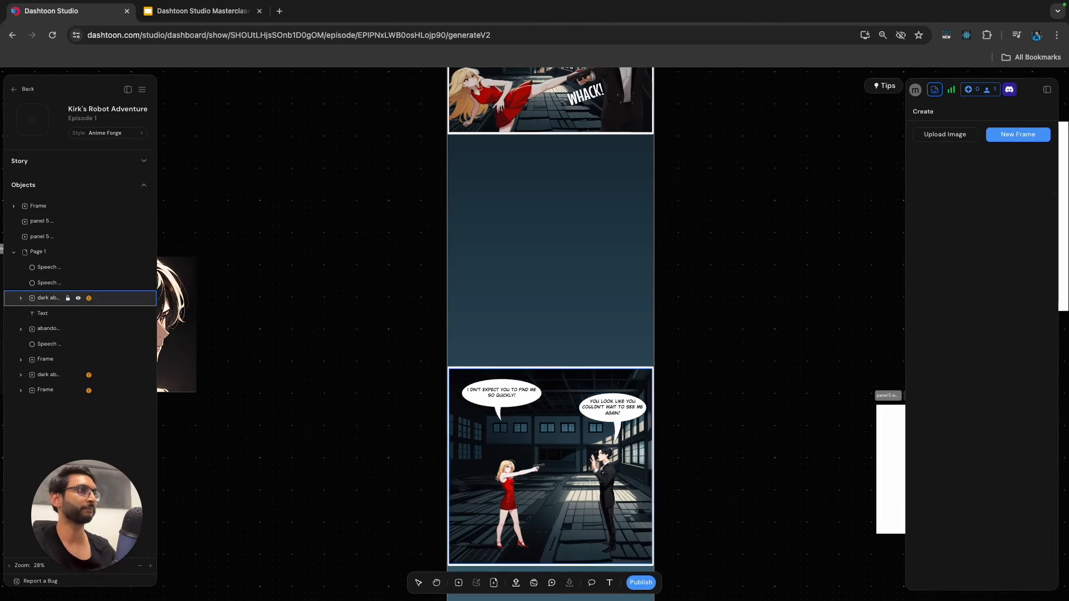
Duplicate the woman's bubble, place the copy directly beneath the original above her head, and give it a Left Curved tail.
left_click(47, 267)
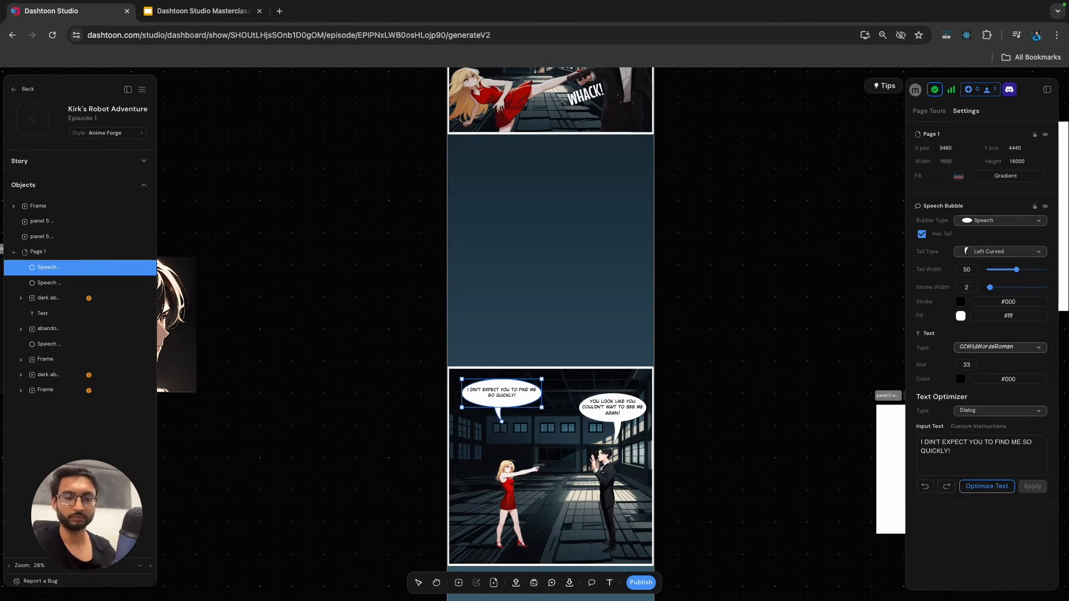
key("super+v")
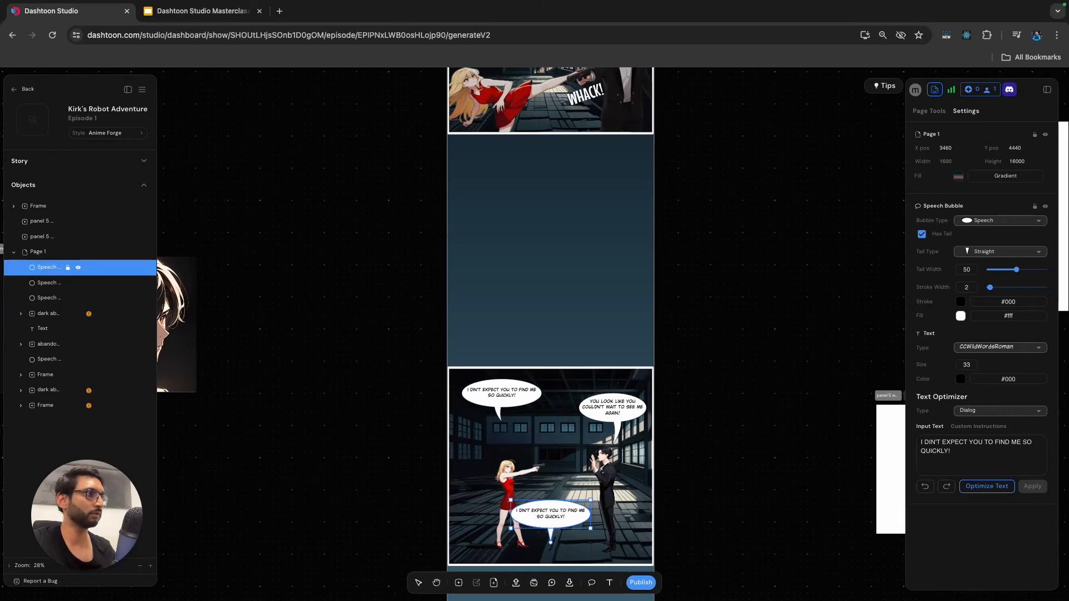
left_click_drag(550, 514, 502, 426)
left_click(1001, 252)
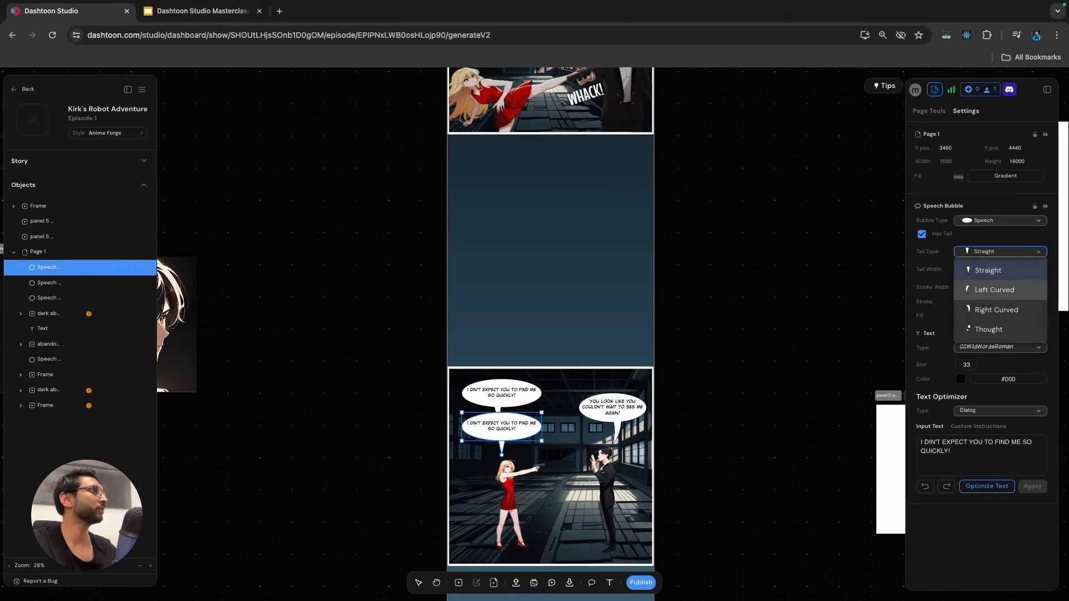
left_click(995, 290)
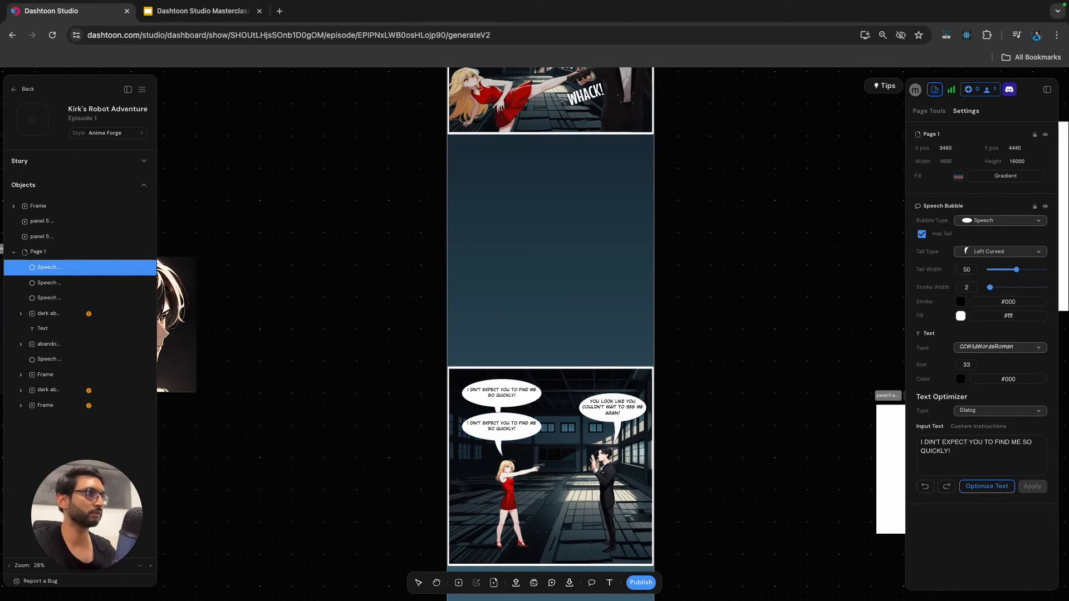
Nudge the woman's upper speech bubble slightly left relative to the copy beneath it.
scroll(500, 404, "up", 5)
left_click(402, 392)
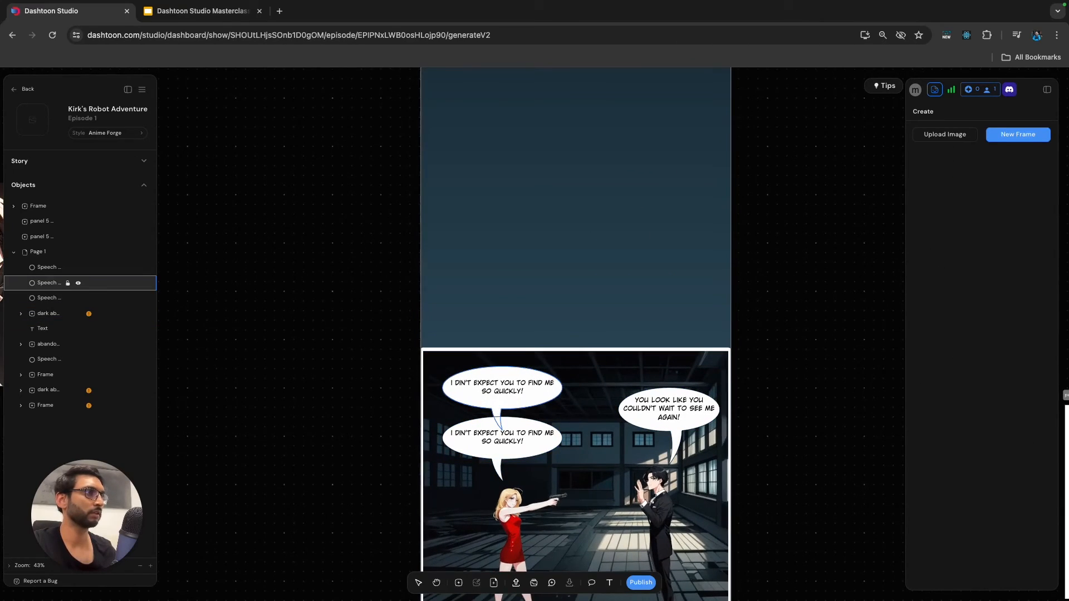
left_click_drag(501, 389, 496, 388)
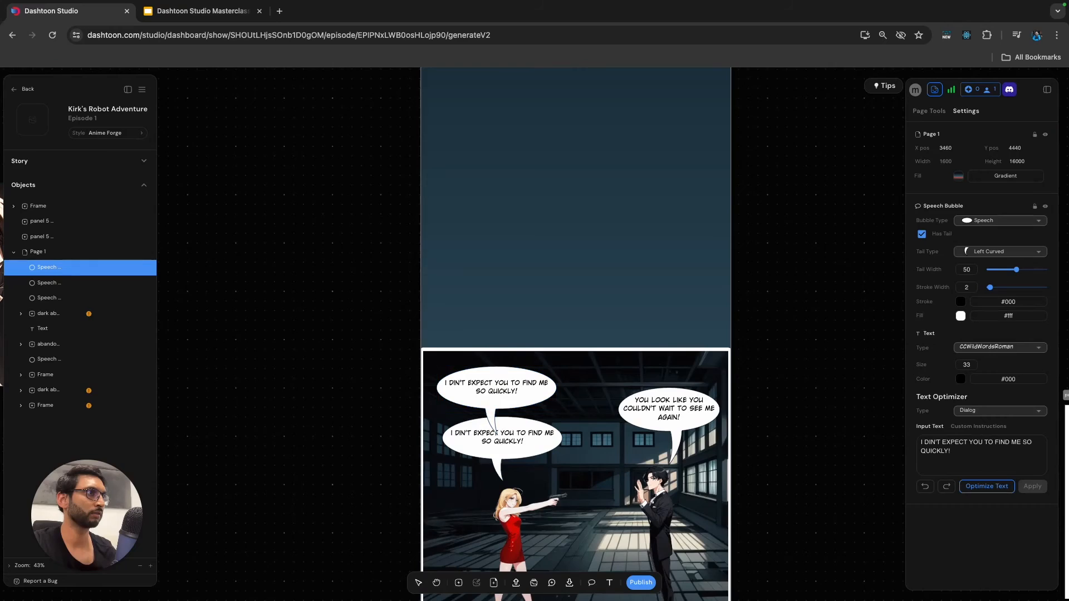
Set the tail width of the woman's upper speech bubble to 40 and reorder it one level behind the lower bubble.
left_click(497, 439)
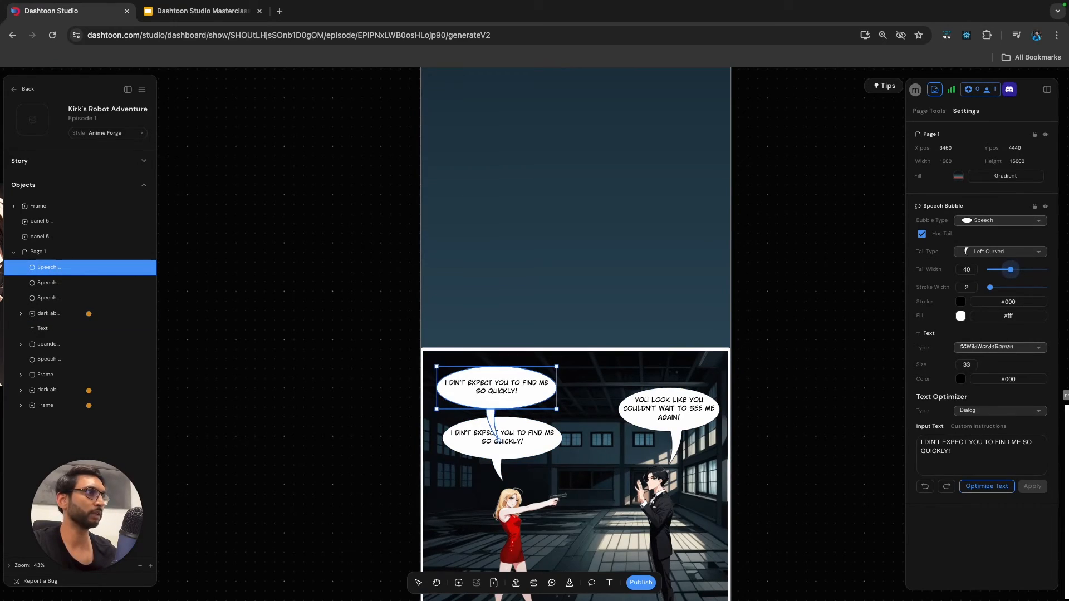
left_click(83, 267)
left_click(83, 283)
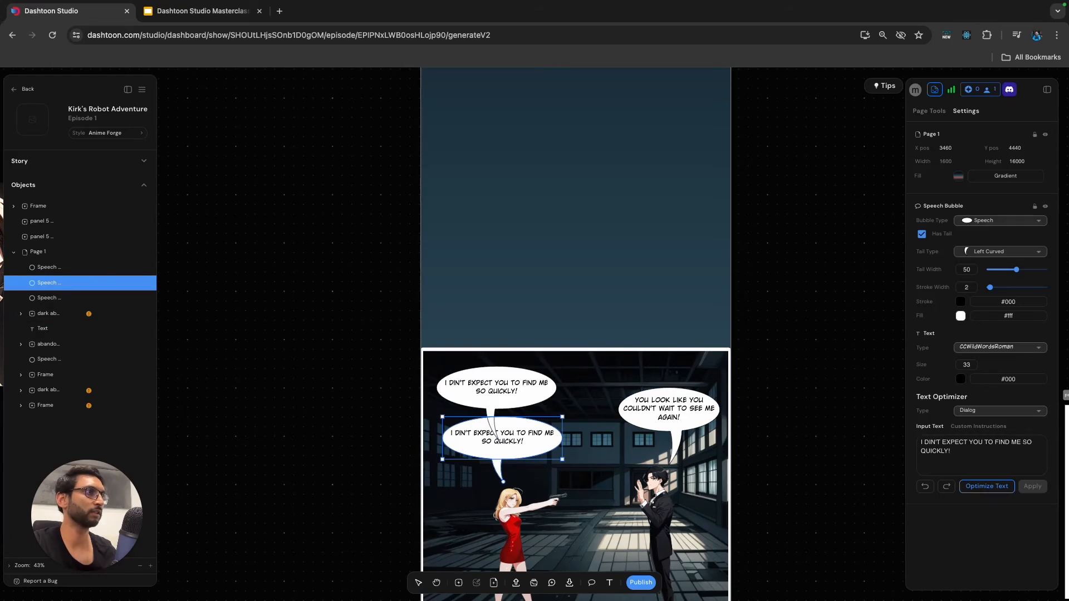
left_click(83, 267)
right_click(527, 397)
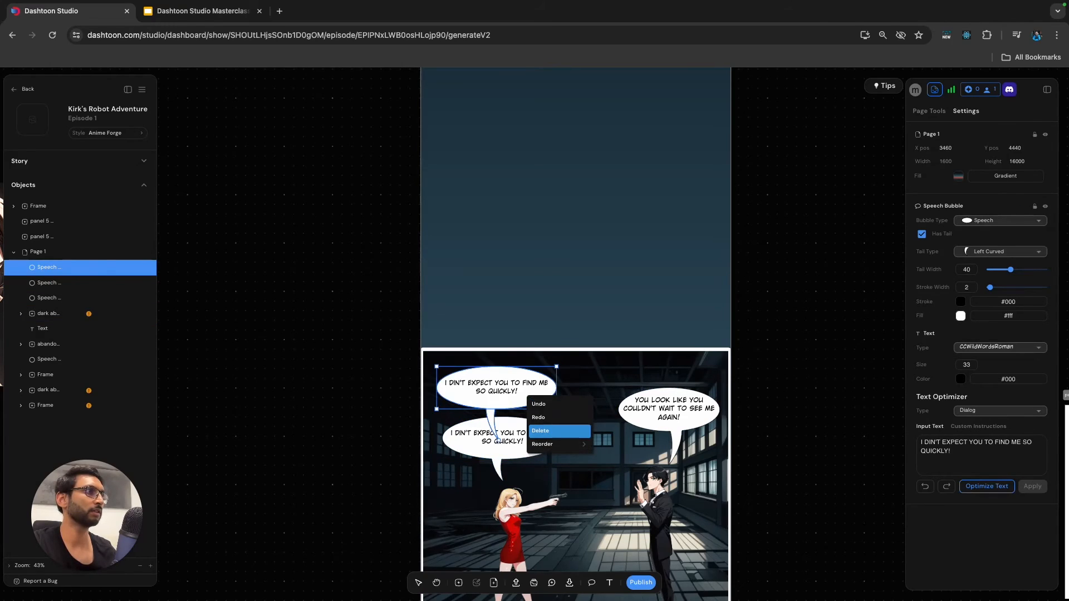
mouse_move(557, 444)
left_click(616, 471)
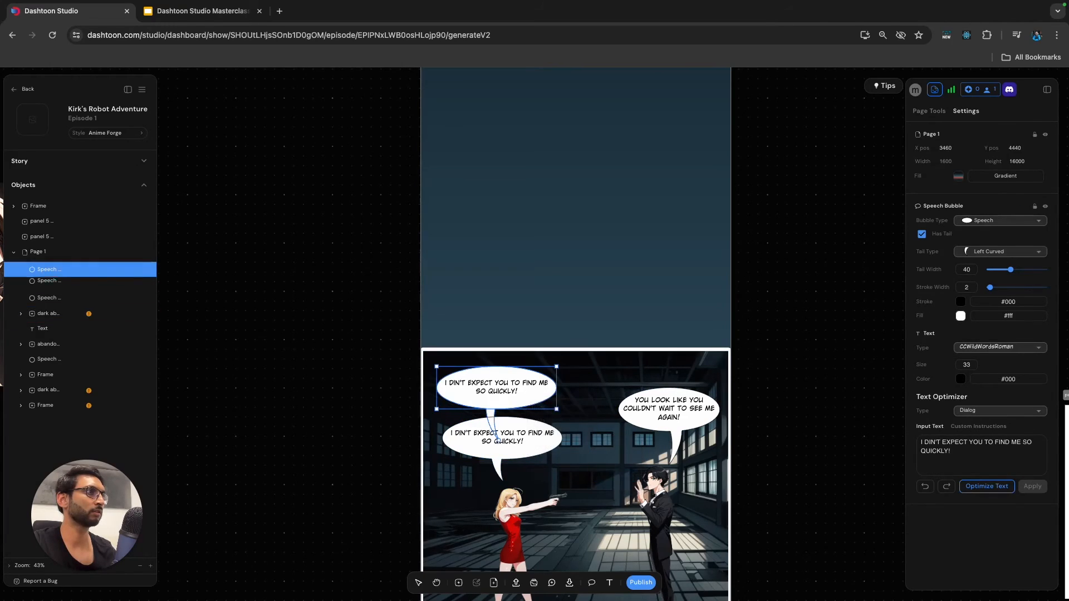
key("Escape")
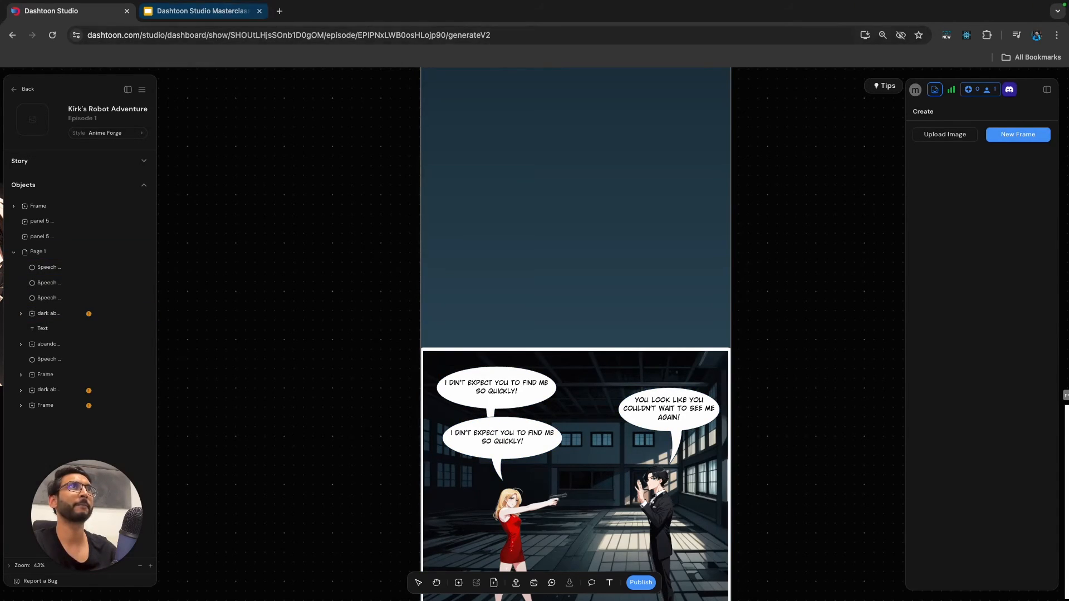
Recheck the Panel 3 script slide and fill the woman's lower bubble with "I WSA JUST PREPARING YOUR SURPRISE, DARLING!".
left_click(201, 11)
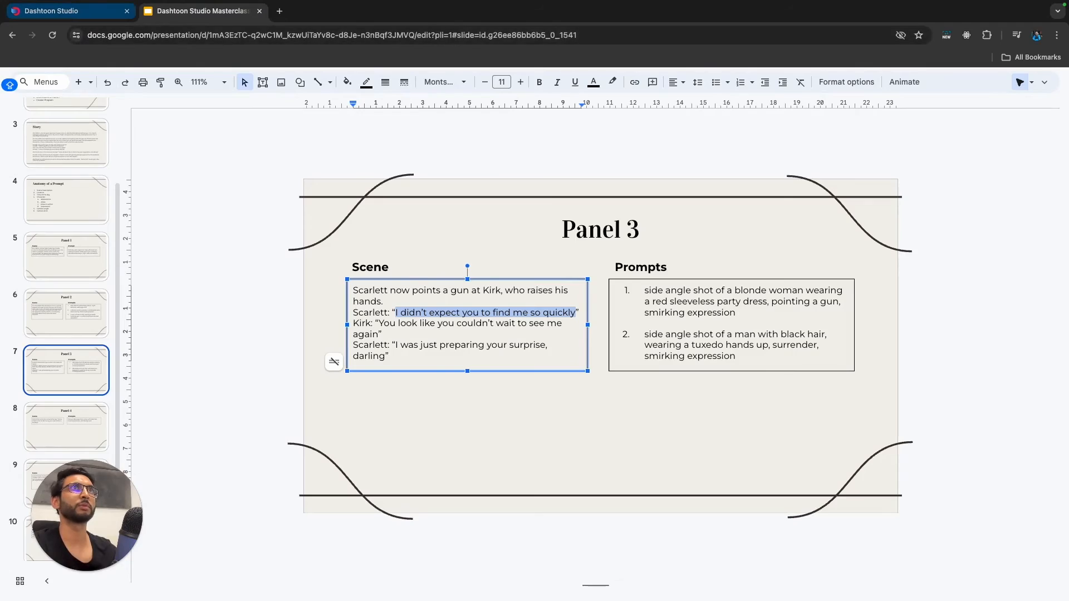
left_click(51, 11)
left_click(47, 267)
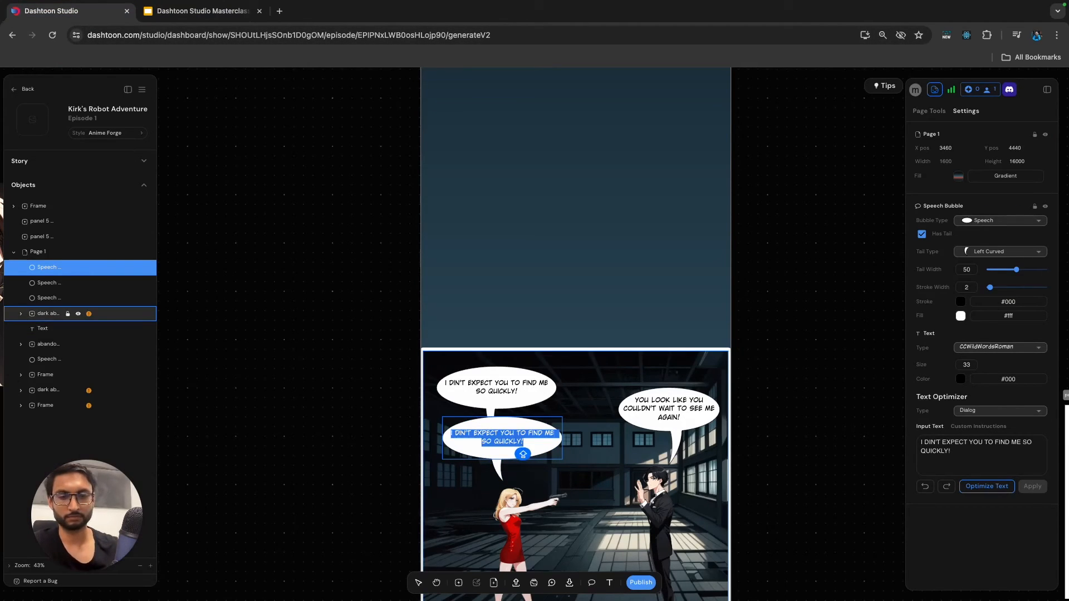
type("I WSA JUST PREPARING YOUR SURPRISE,, DAR")
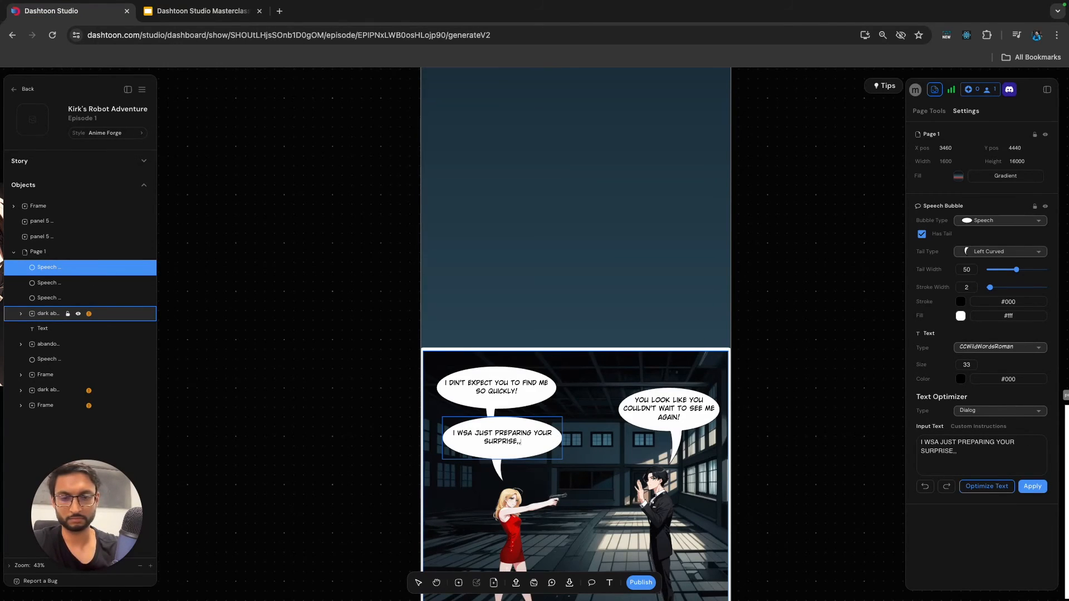
key("BackSpace")
key("BackSpace")
key("BackSpace")
key("BackSpace")
key("BackSpace")
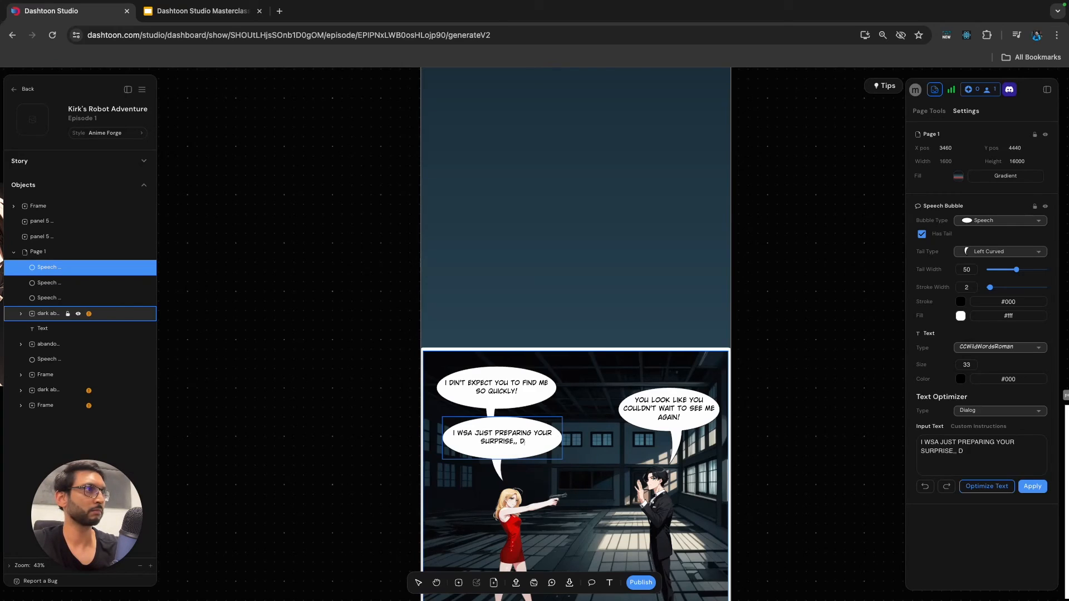
type("DARLING!")
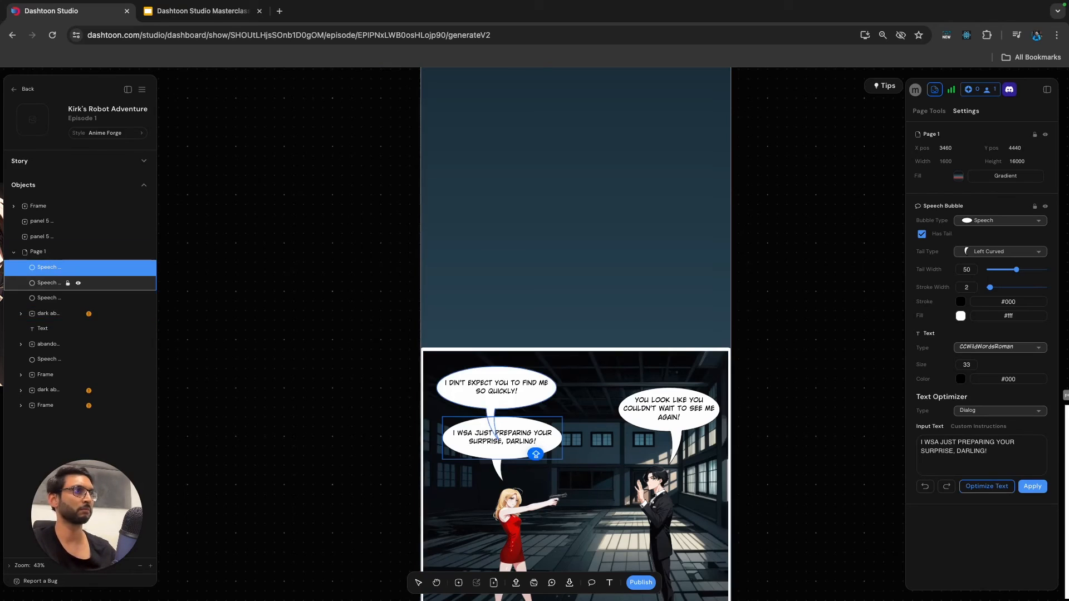
Correct the woman's upper bubble to read "I DIDN'T EXPECT YOU TO FIND ME SO QUICKLY" without the exclamation mark.
left_click(50, 283)
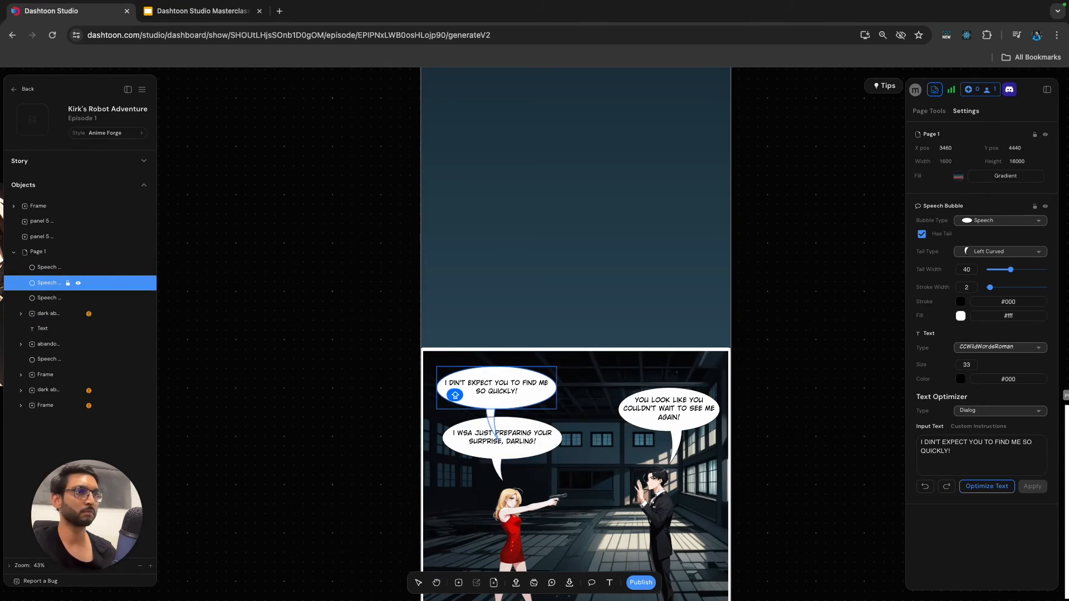
type("D")
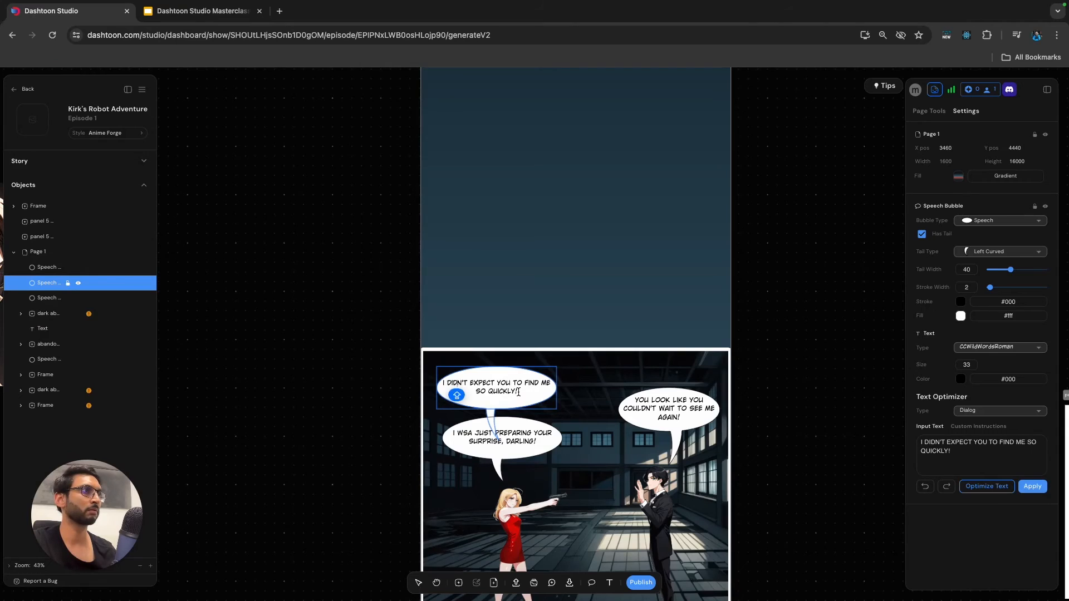
left_click(517, 391)
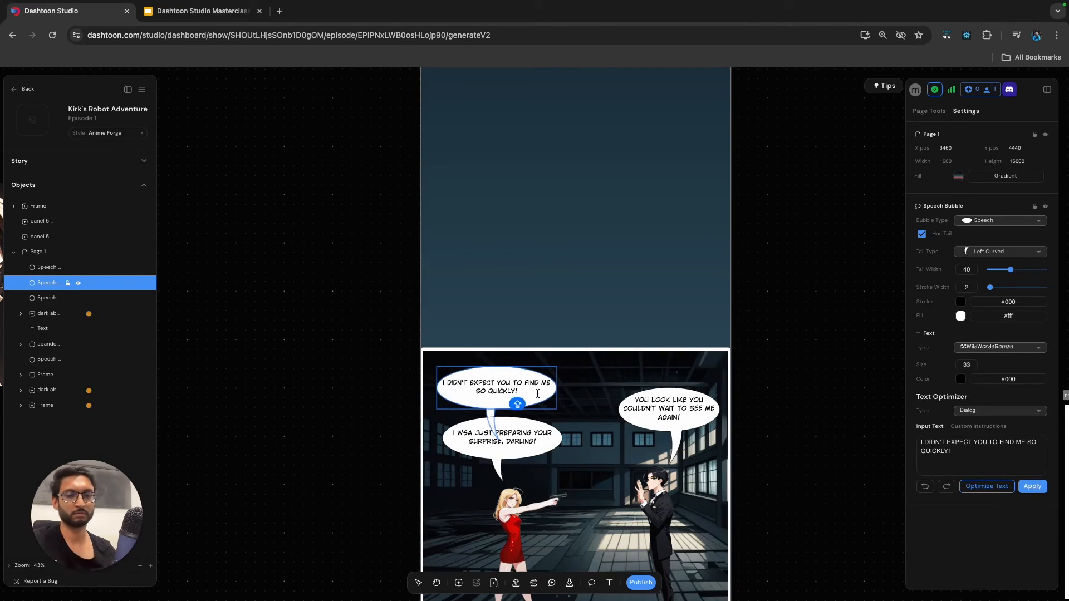
key("BackSpace")
left_click(805, 426)
Correct the misspelled second word in the woman's lower bubble to "WAS".
scroll(801, 425, "down", 1)
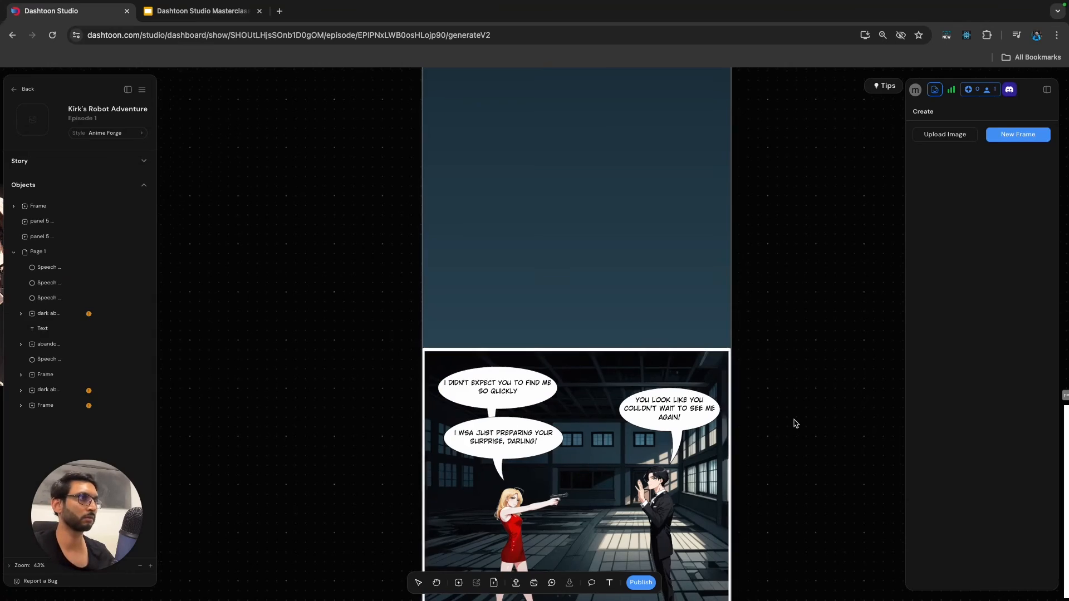
left_click(473, 437)
double_click(474, 435)
type("WAS JUST PREPARING YOUR")
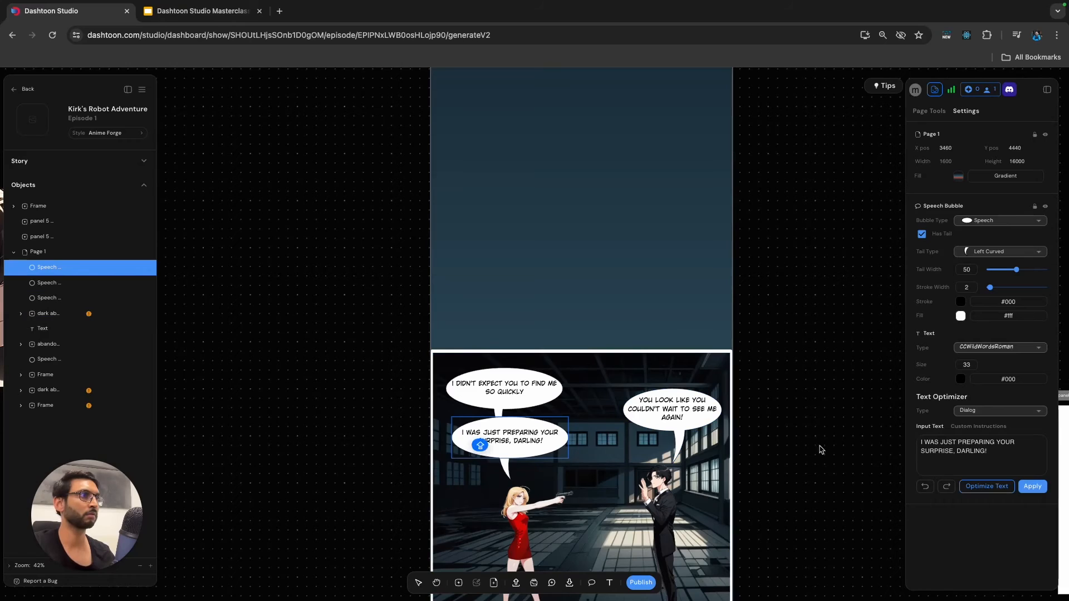
left_click(826, 452)
Move the scowling man's close-up frame from the canvas onto the page beneath the standoff panel, at X 0, Y about 9510.
scroll(808, 443, "down", 5)
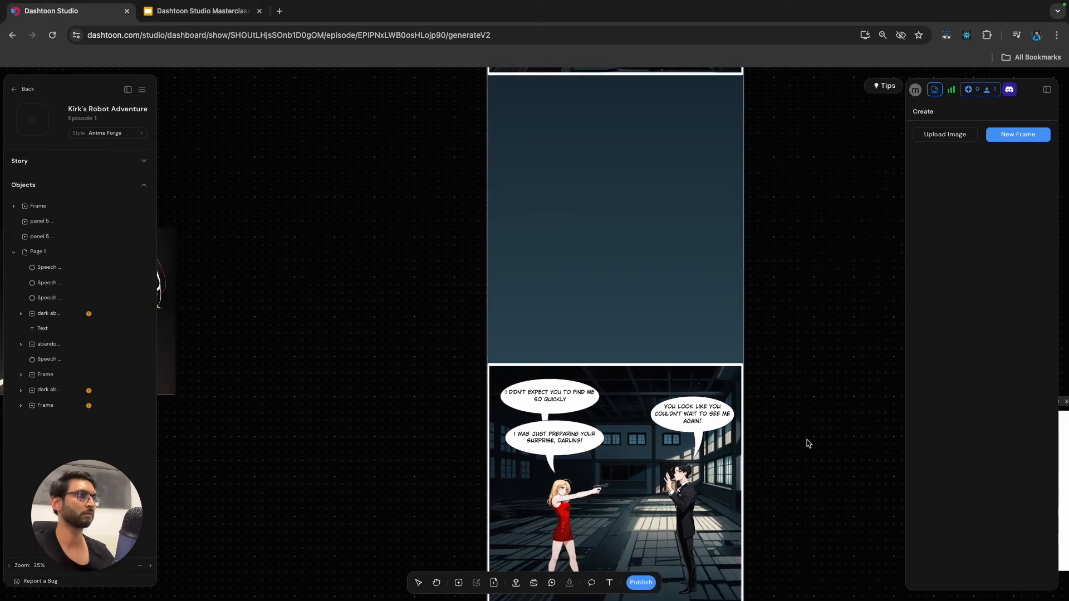
scroll(829, 457, "down", 5)
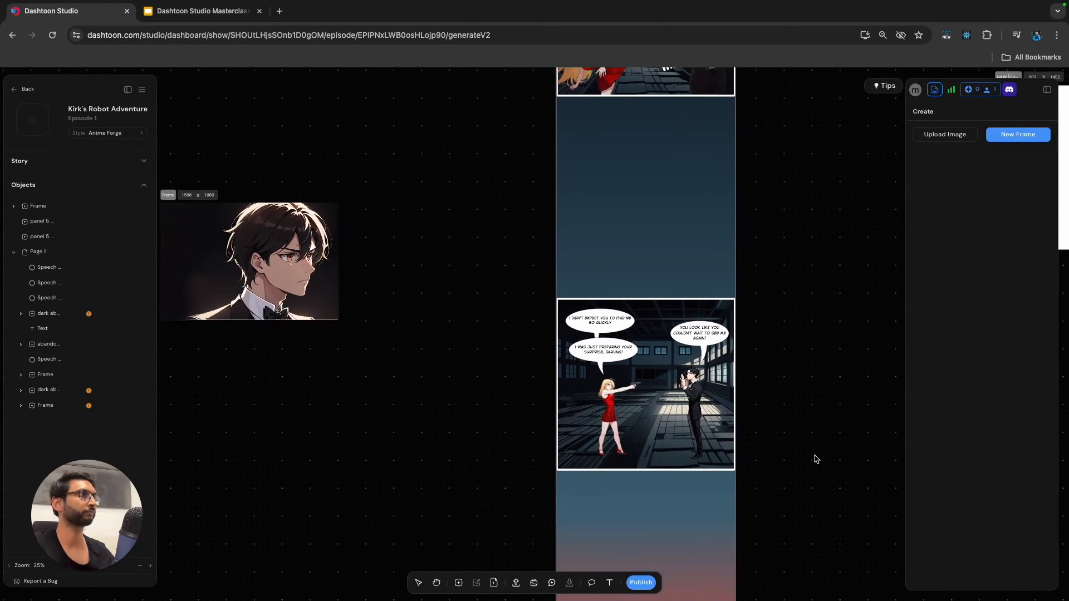
scroll(746, 445, "down", 3)
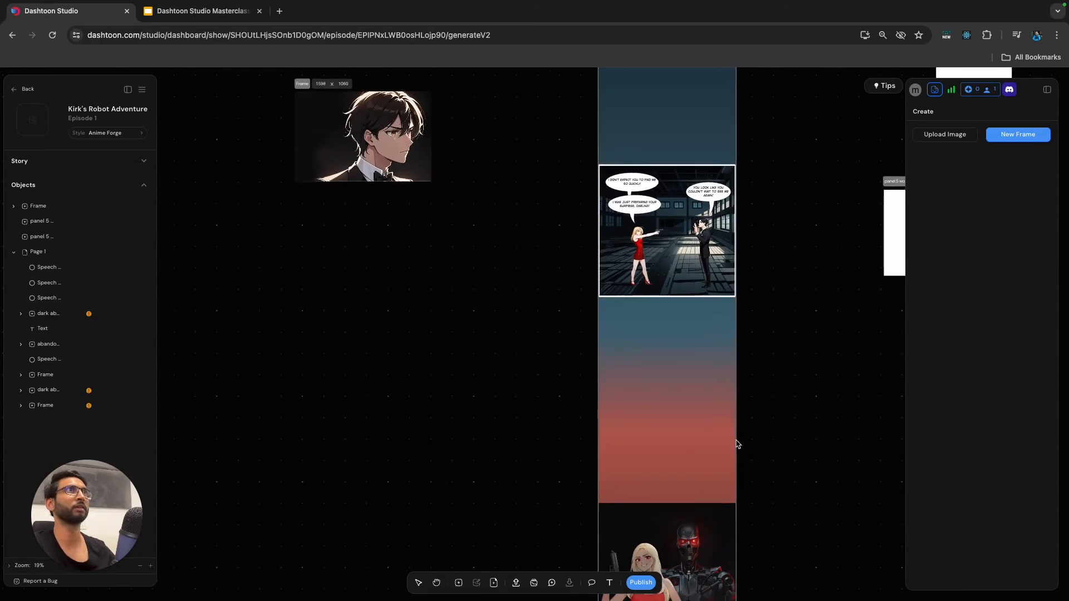
left_click(318, 97)
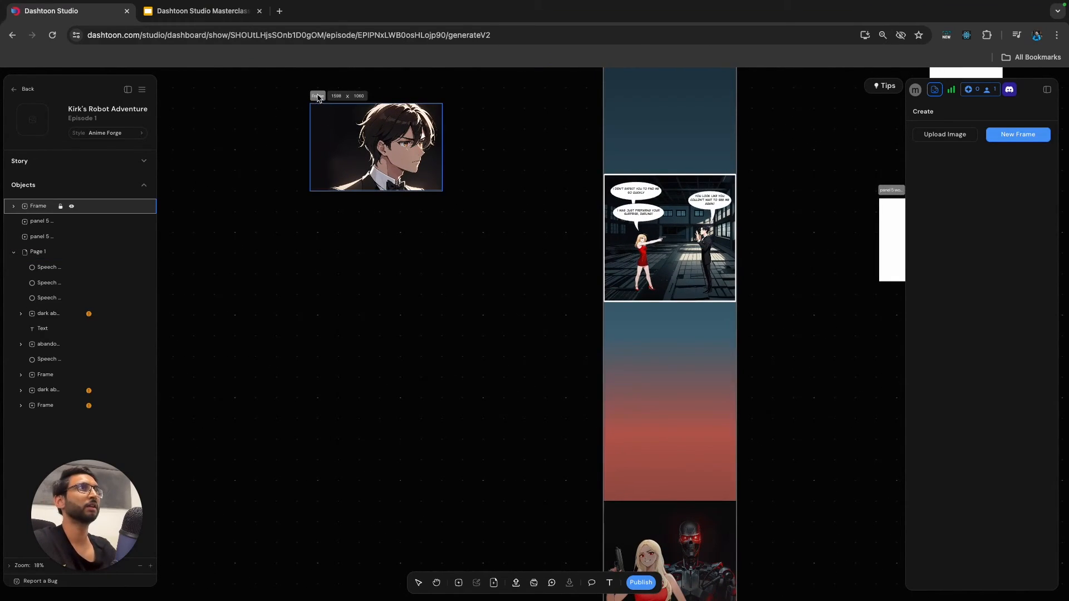
left_click_drag(318, 97, 367, 158)
left_click_drag(440, 259, 610, 385)
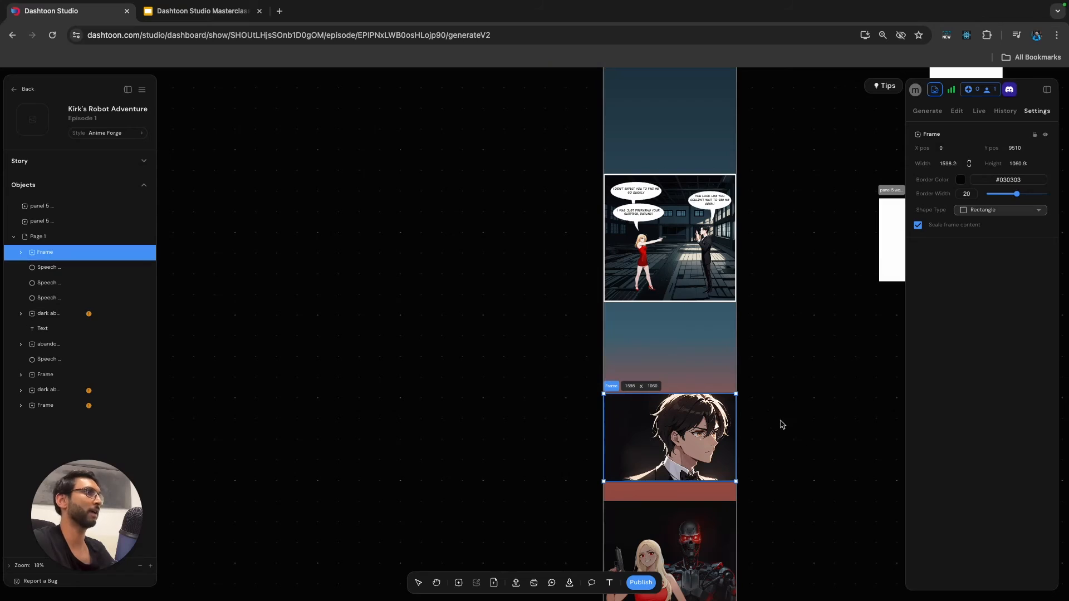
Move the frame with the woman and the red-eyed robot off the page onto the empty canvas beside it.
scroll(780, 425, "down", 3)
scroll(785, 457, "down", 1)
left_click(796, 471)
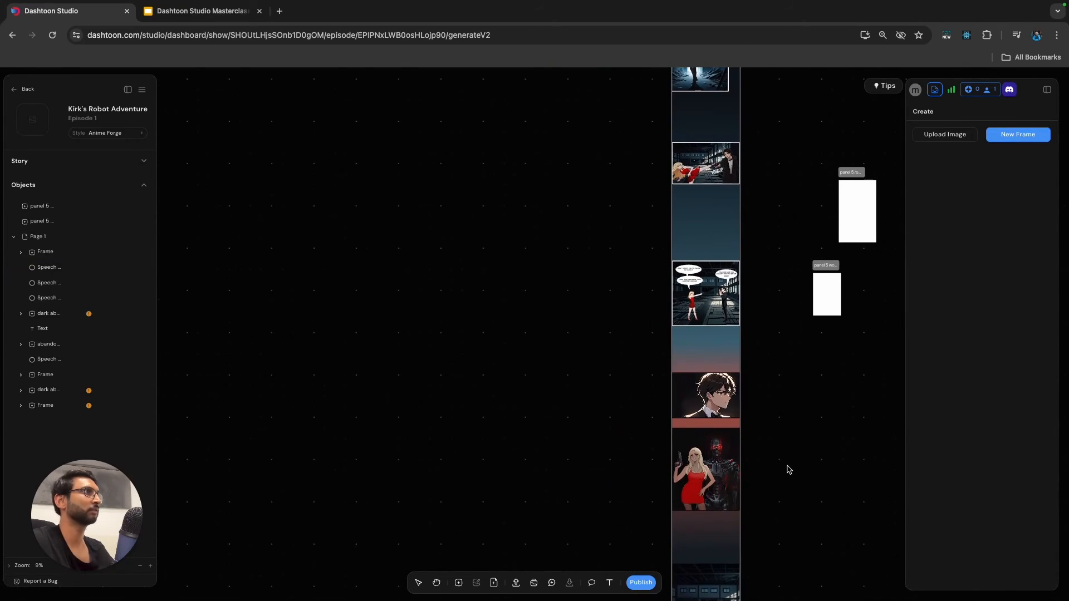
scroll(786, 462, "down", 3)
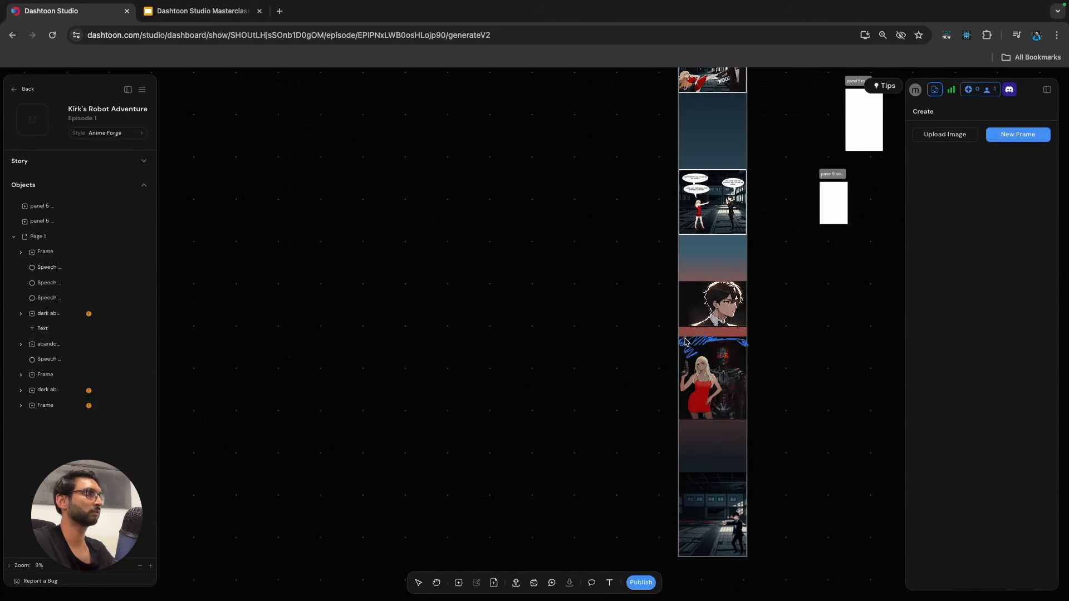
left_click(701, 363)
left_click_drag(701, 363, 501, 363)
Lower the man's close-up frame on the page to about X -50, Y 10490, leaving a wider gap under the standoff panel.
left_click(684, 288)
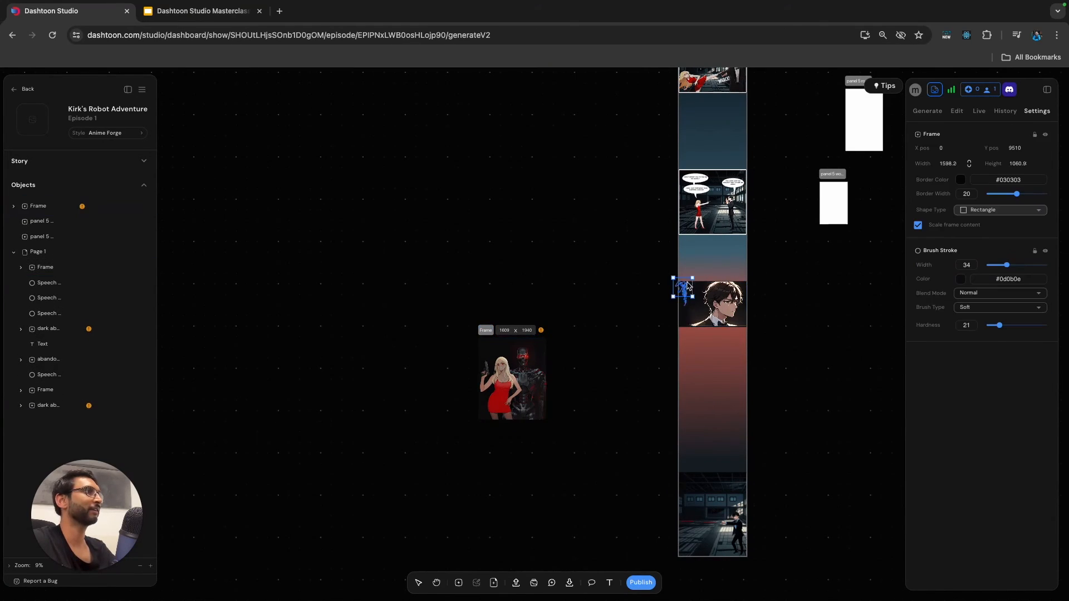
left_click(51, 271)
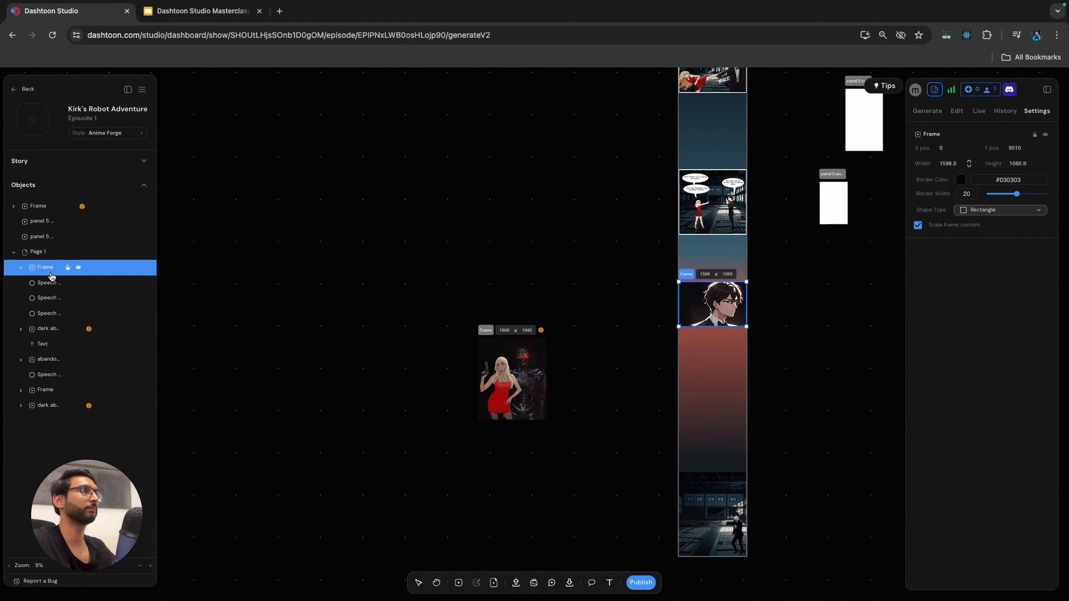
left_click_drag(687, 279, 685, 316)
scroll(771, 342, "up", 5)
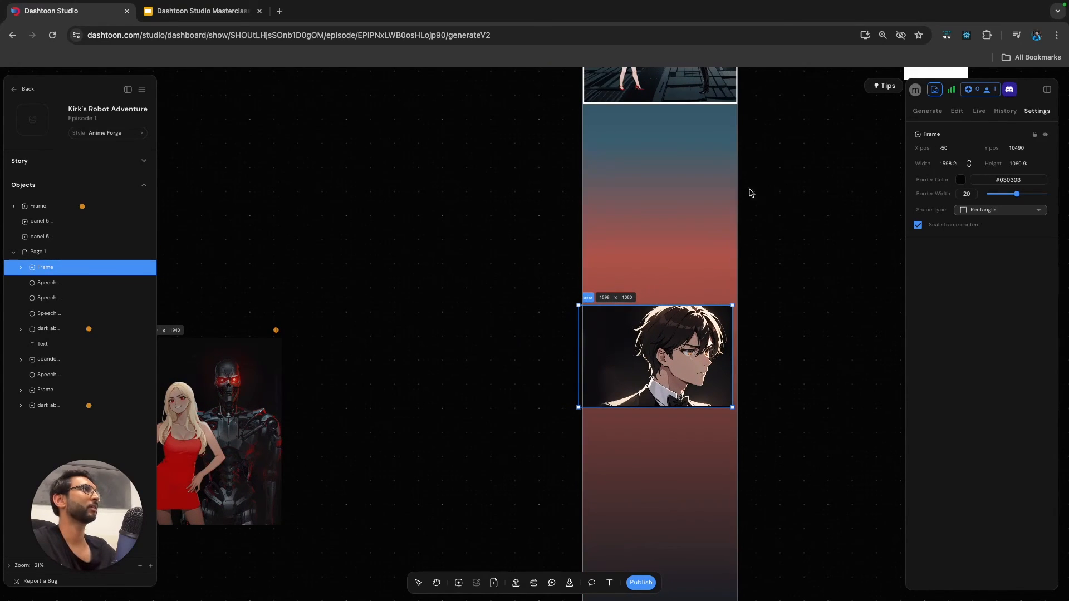
left_click(732, 226)
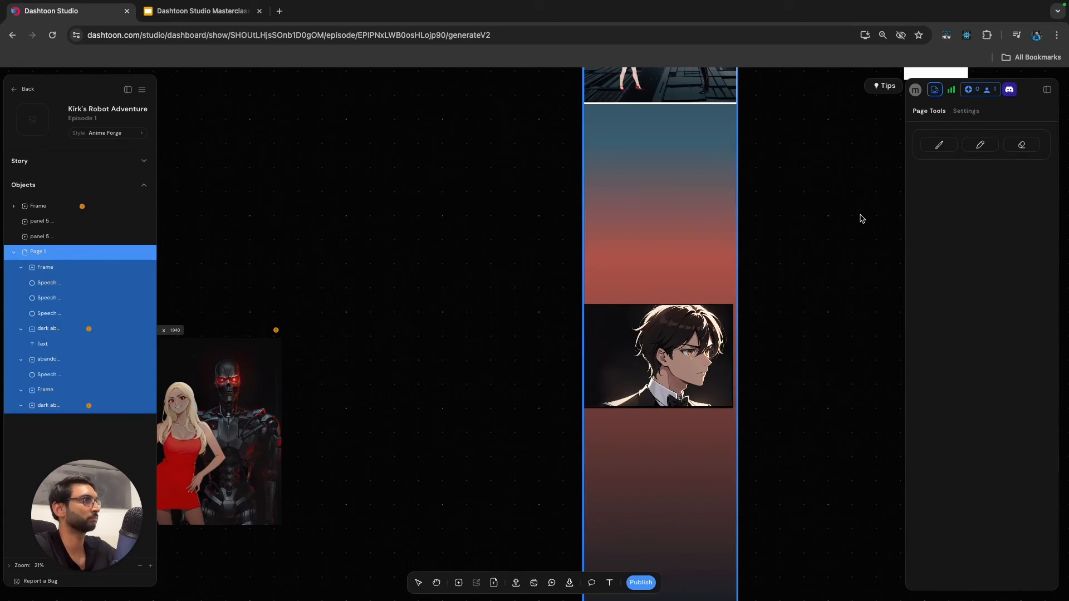
scroll(862, 221, "down", 3)
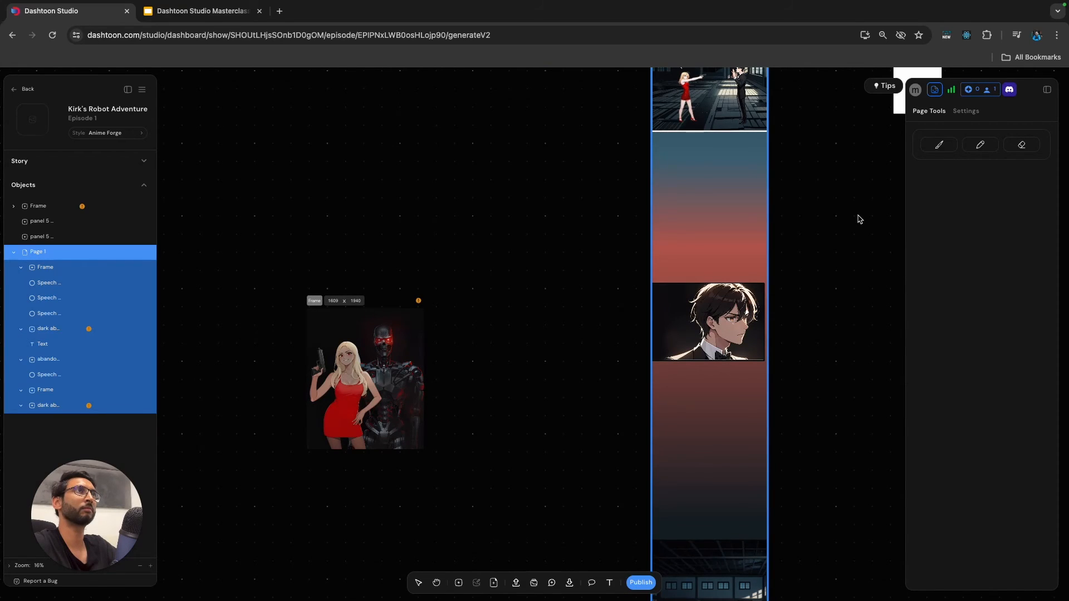
Read the Panel 4 scene and prompt on the script slides, and return to the comic page in Dashtoon Studio.
left_click(216, 12)
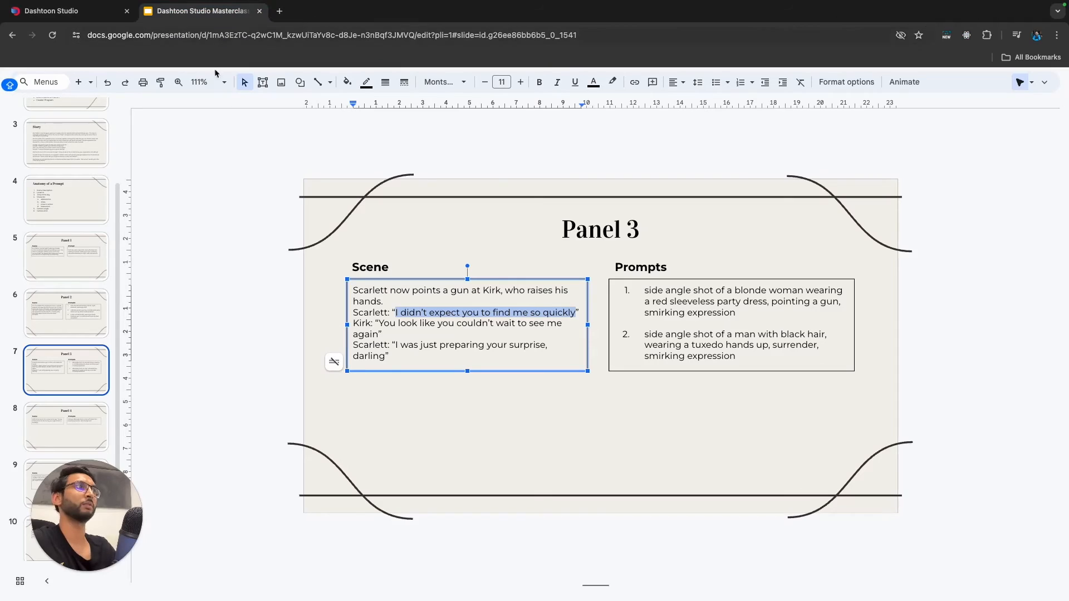
scroll(70, 390, "down", 2)
left_click(70, 405)
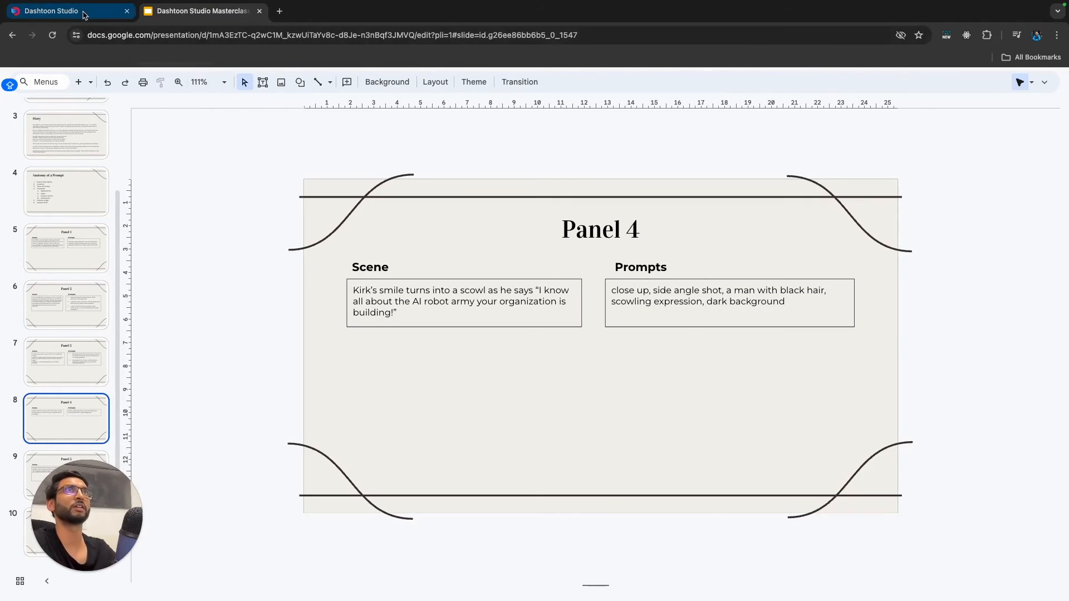
left_click(61, 11)
left_click(551, 368)
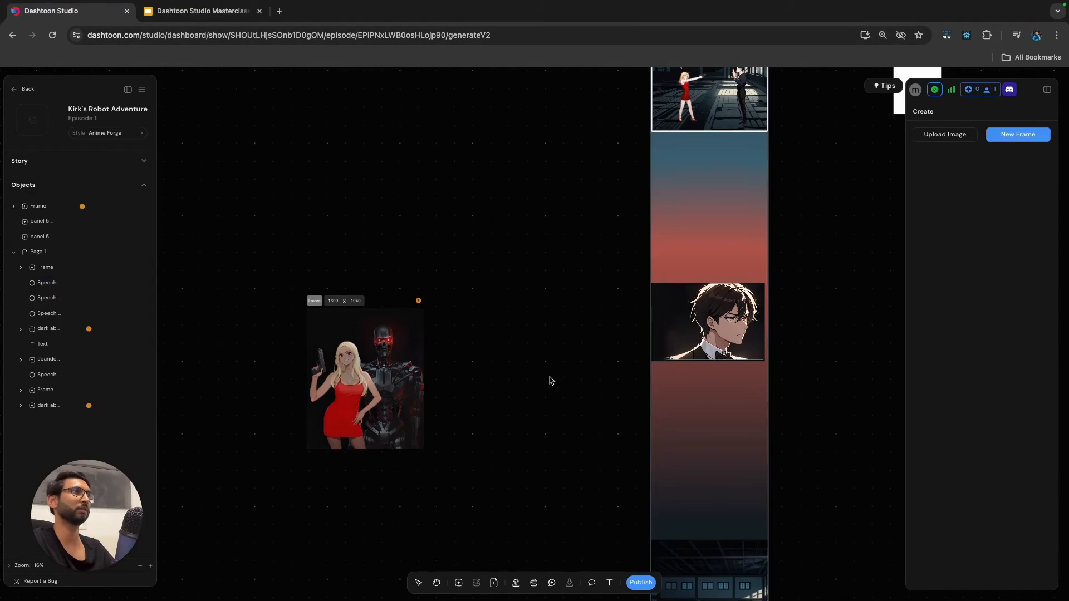
scroll(549, 373, "down", 5)
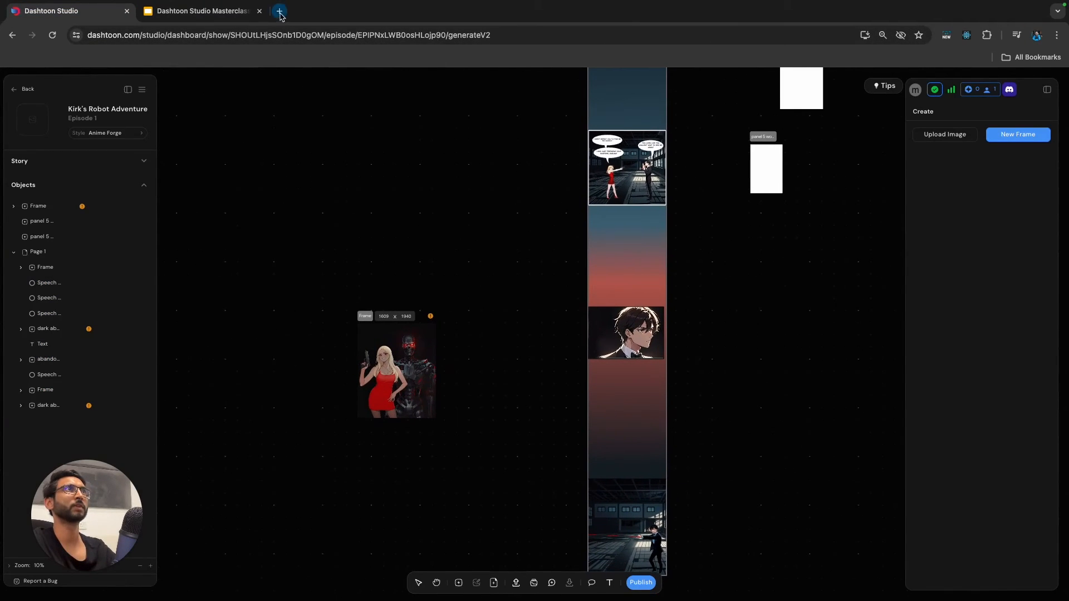
Search Google Images for "secret organization shadows" in a new browser tab.
left_click(280, 11)
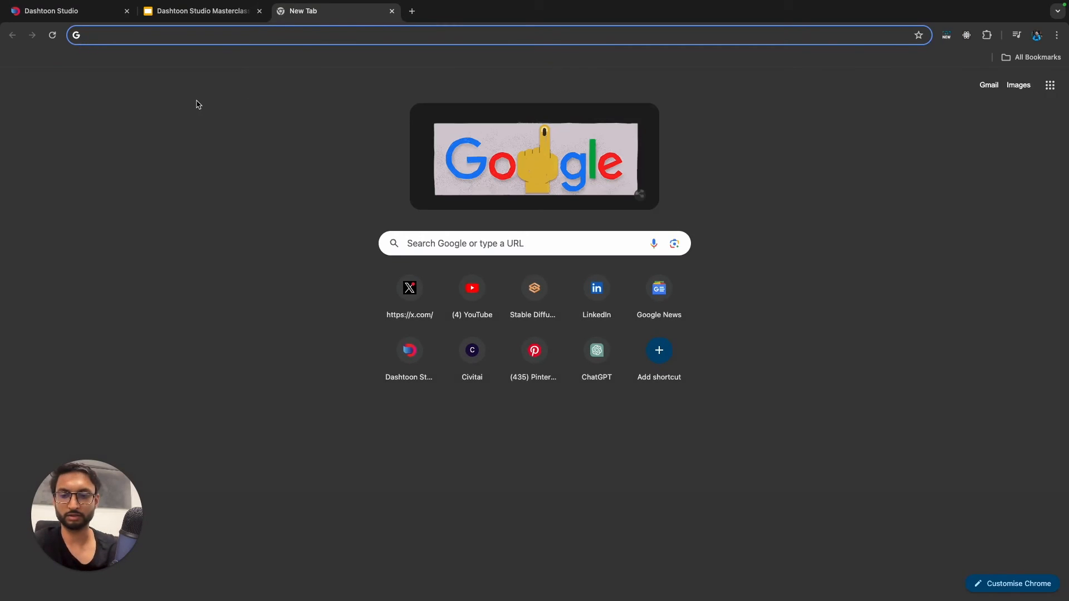
type("secret or")
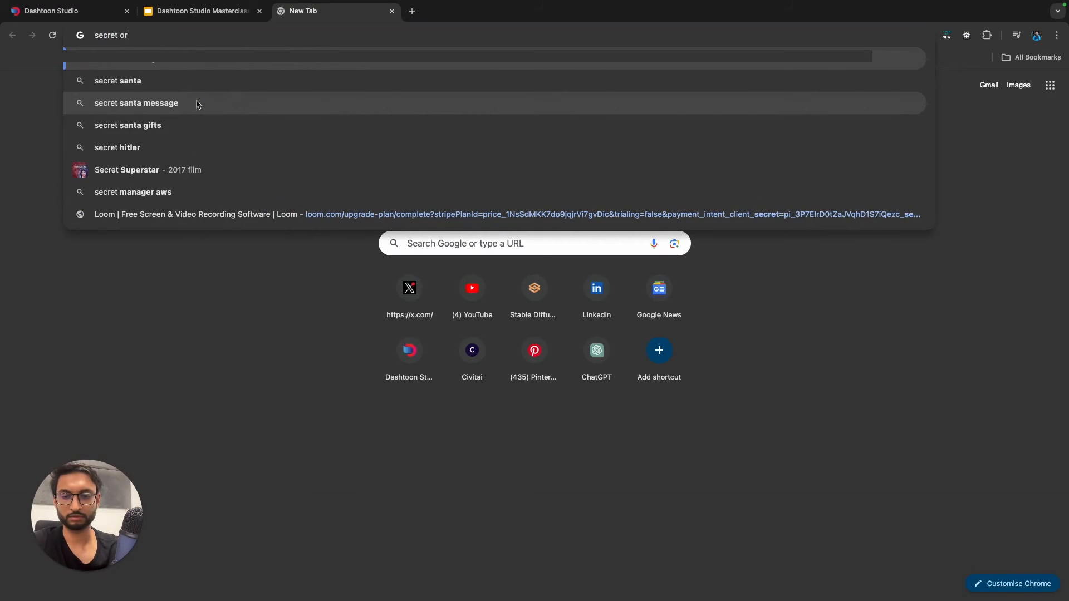
type("ganization shadw")
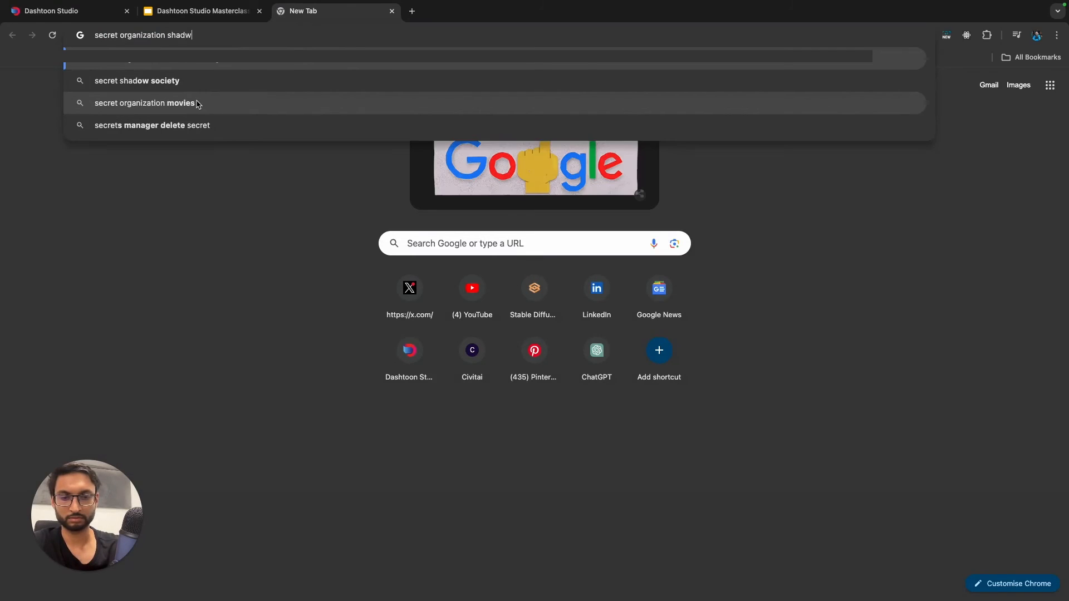
key("BackSpace")
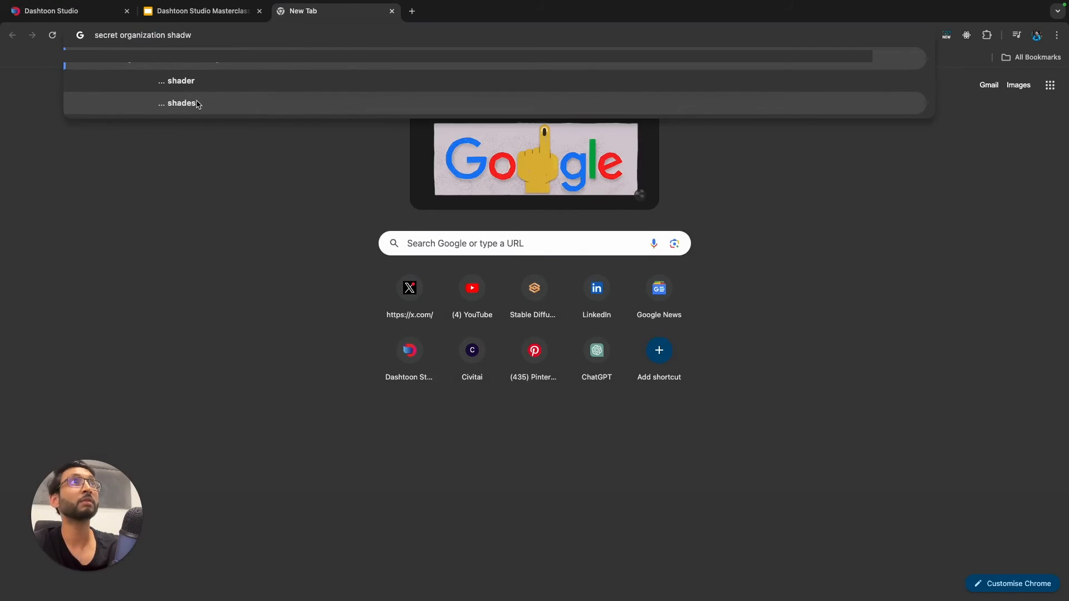
type("ows")
key("Return")
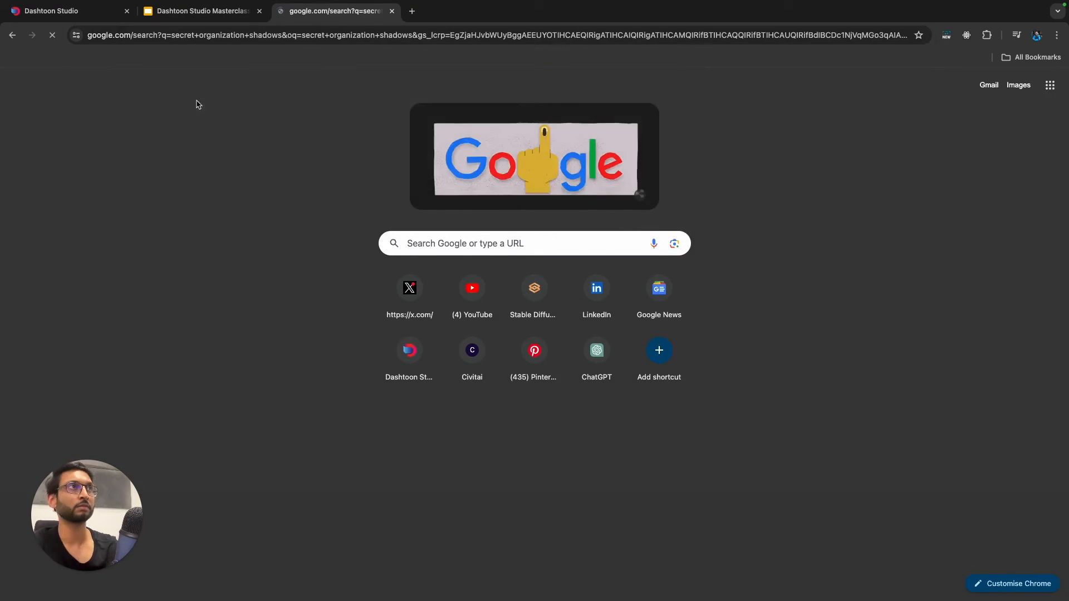
left_click(169, 133)
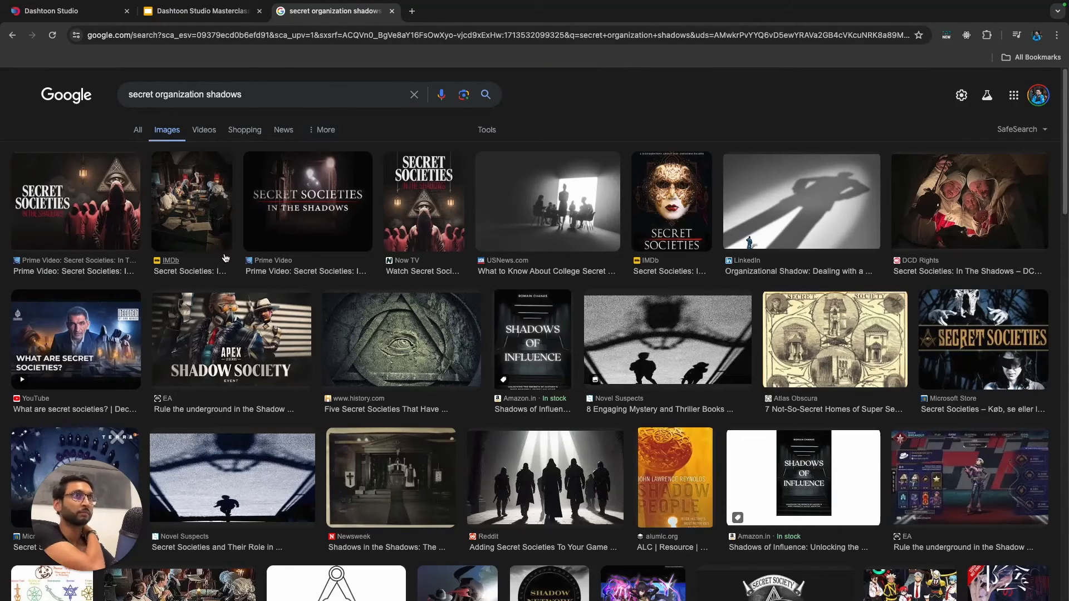
Find the title-free picture of red-hooded figures beneath the eye-in-triangle symbol among the image results and copy it.
left_click_drag(118, 228, 100, 244)
left_click(104, 224)
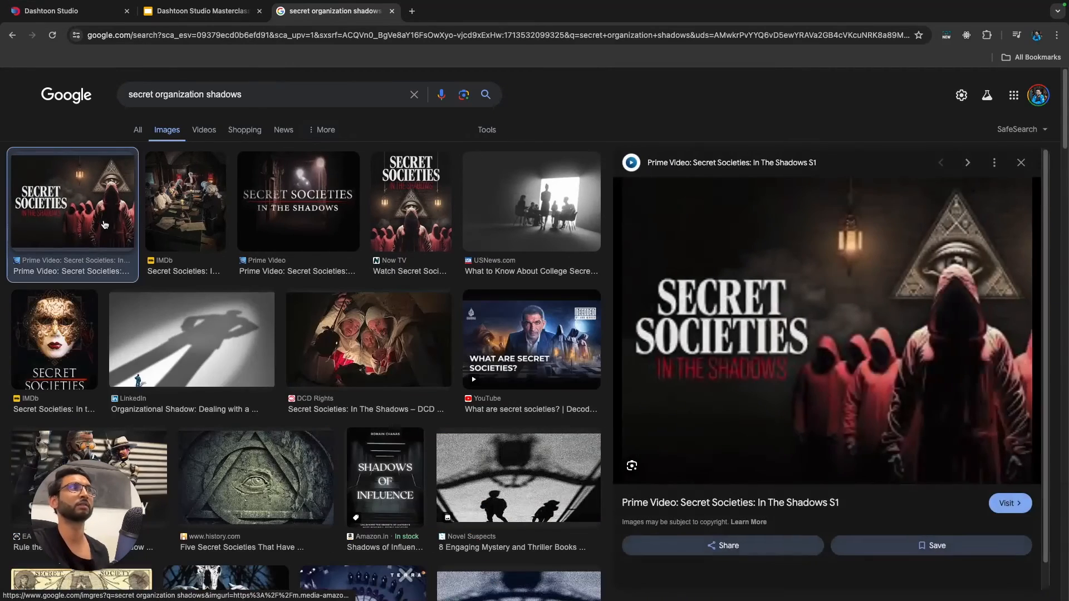
scroll(740, 397, "down", 1)
scroll(740, 396, "down", 10)
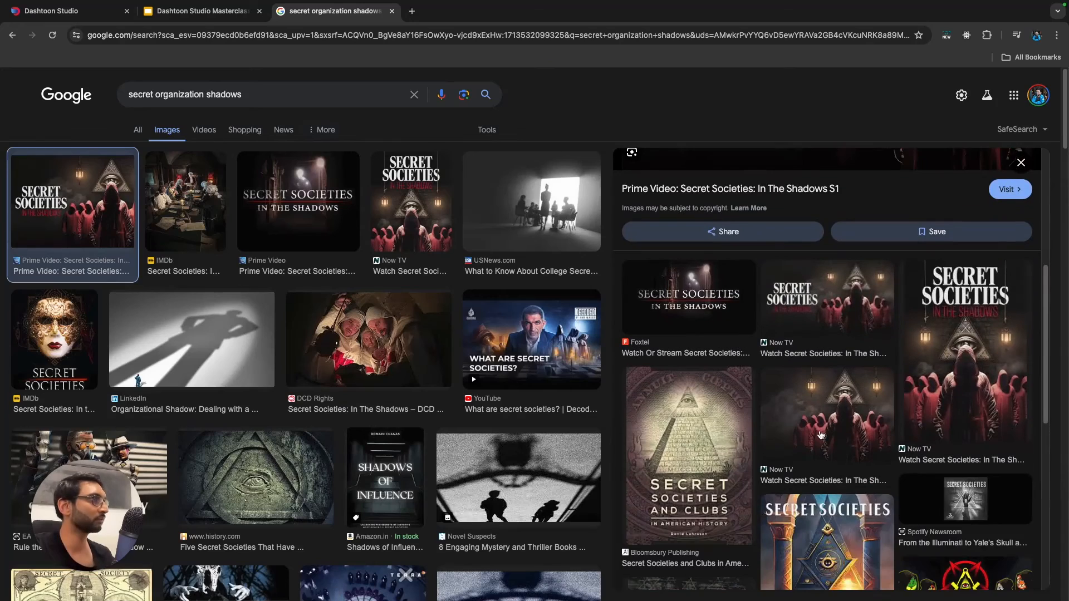
scroll(814, 428, "up", 5)
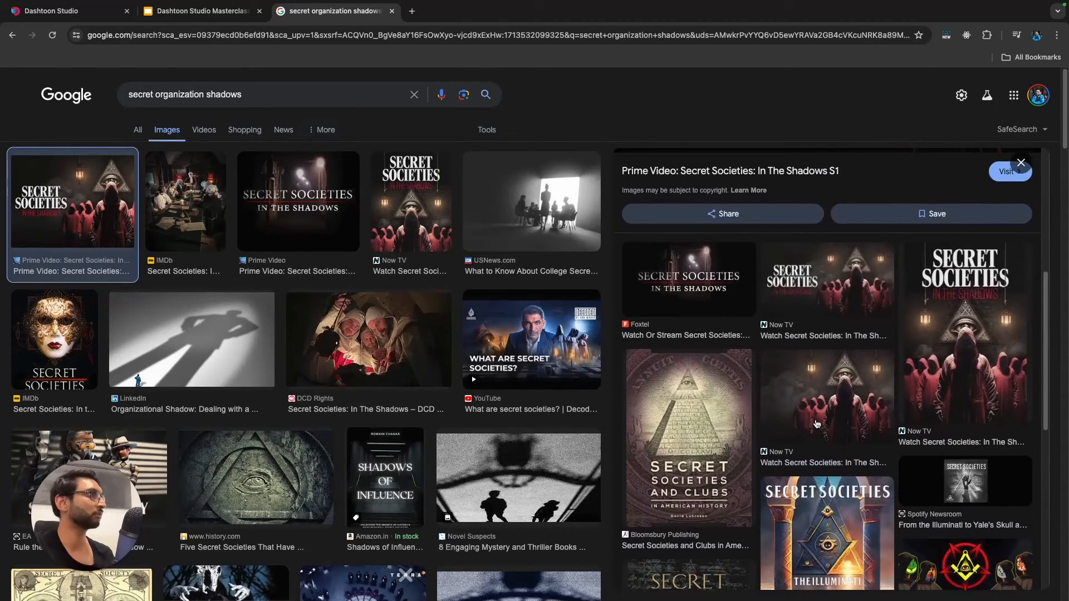
left_click(823, 424)
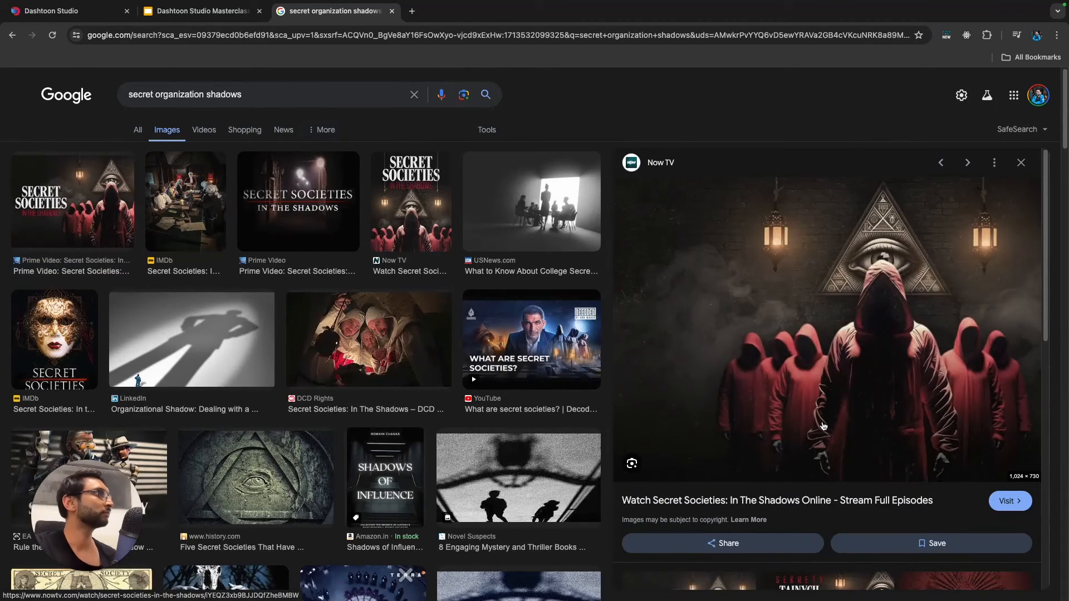
scroll(823, 426, "down", 5)
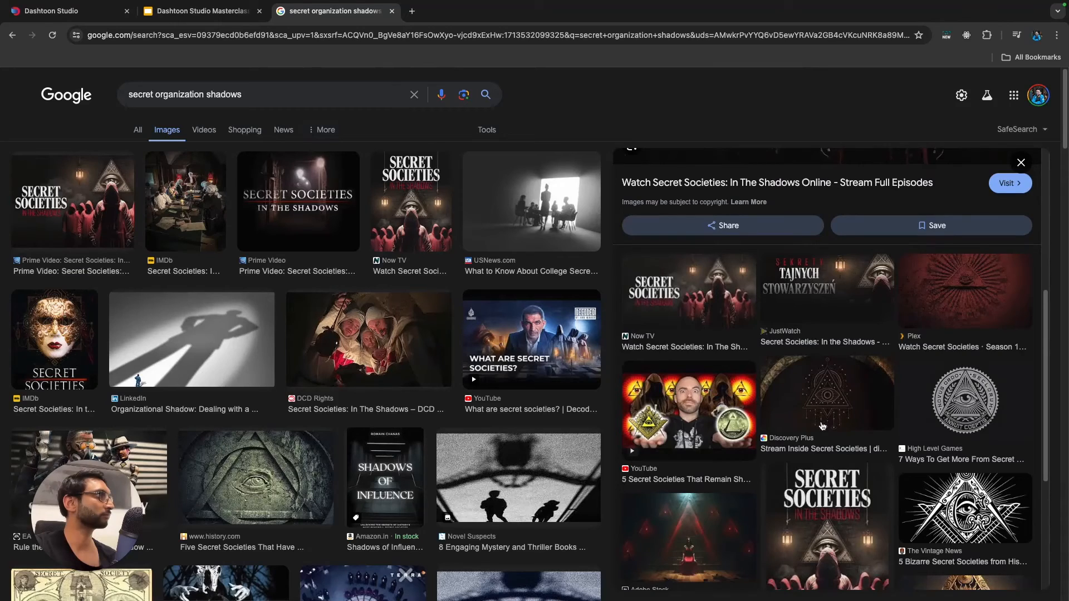
scroll(823, 427, "down", 4)
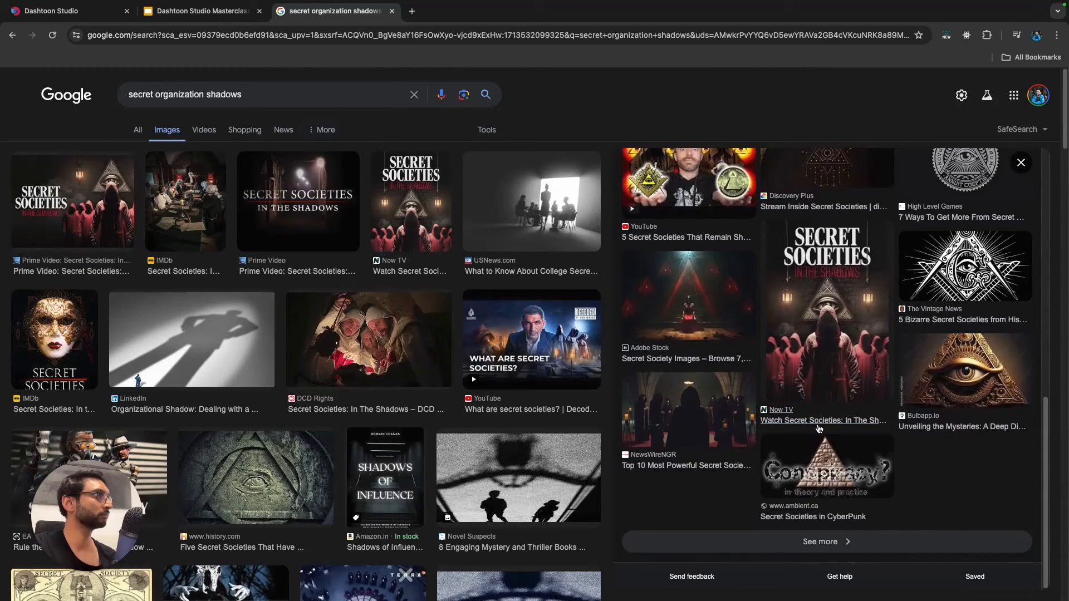
left_click(818, 426)
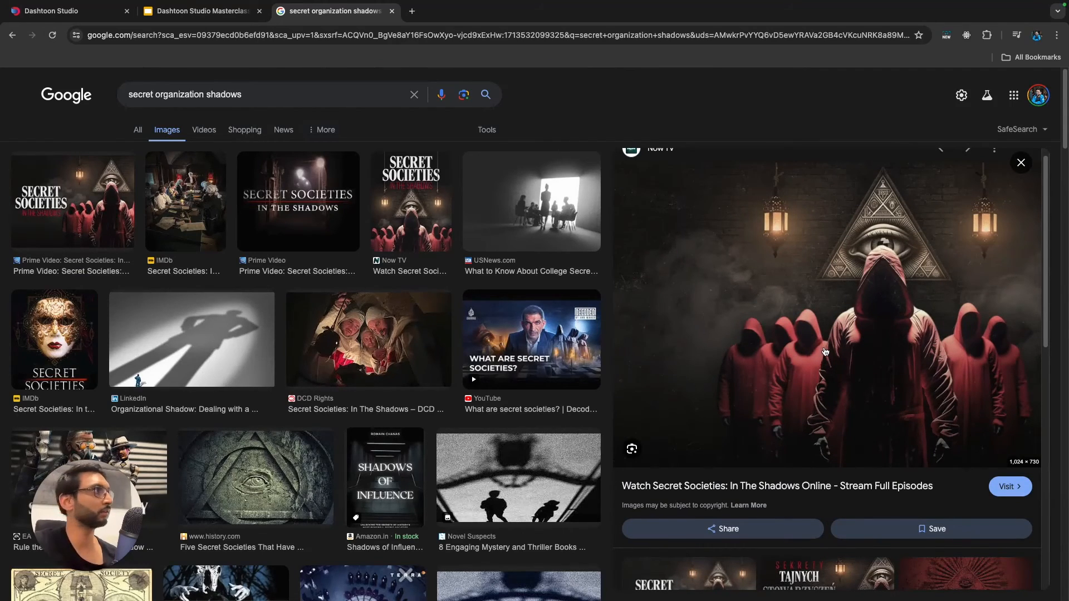
right_click(841, 342)
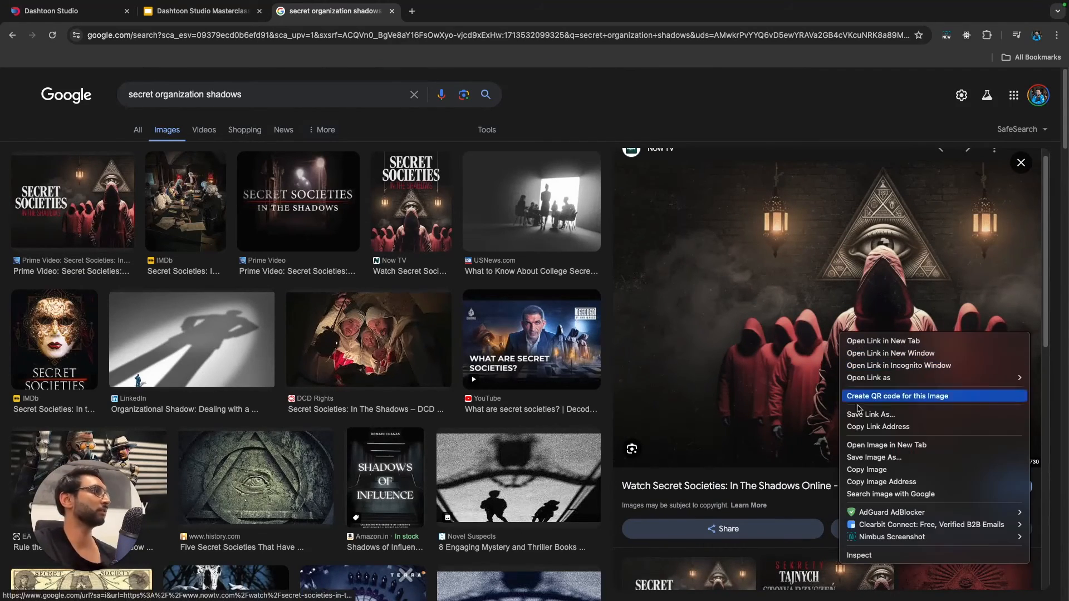
left_click(869, 469)
Return to Dashtoon Studio, paste the copied image and enlarge it to about 2755 x 1964 on the canvas beside the page.
left_click(90, 12)
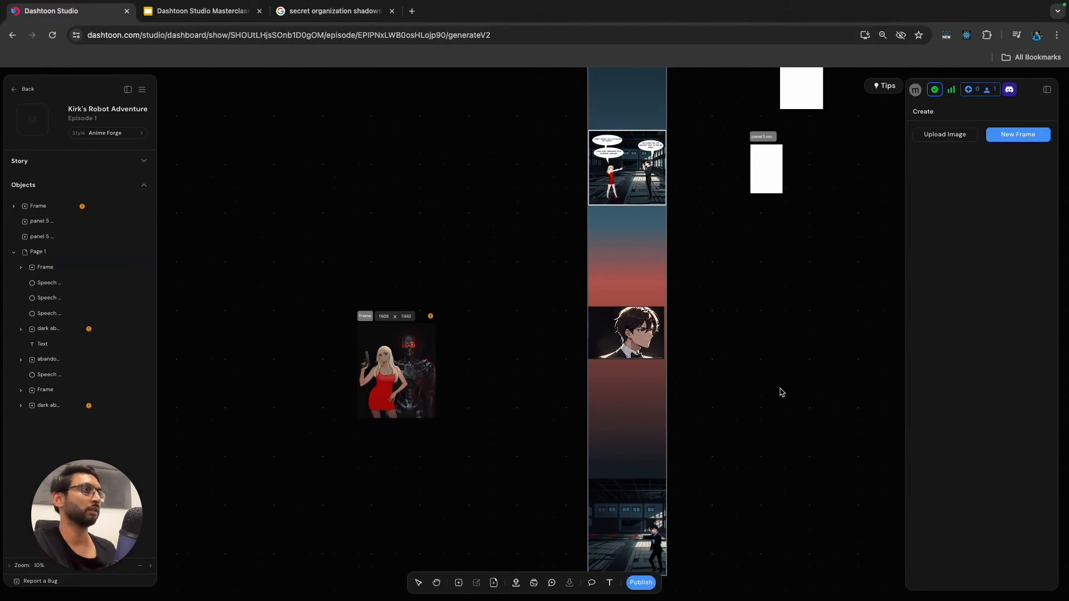
key("super+v")
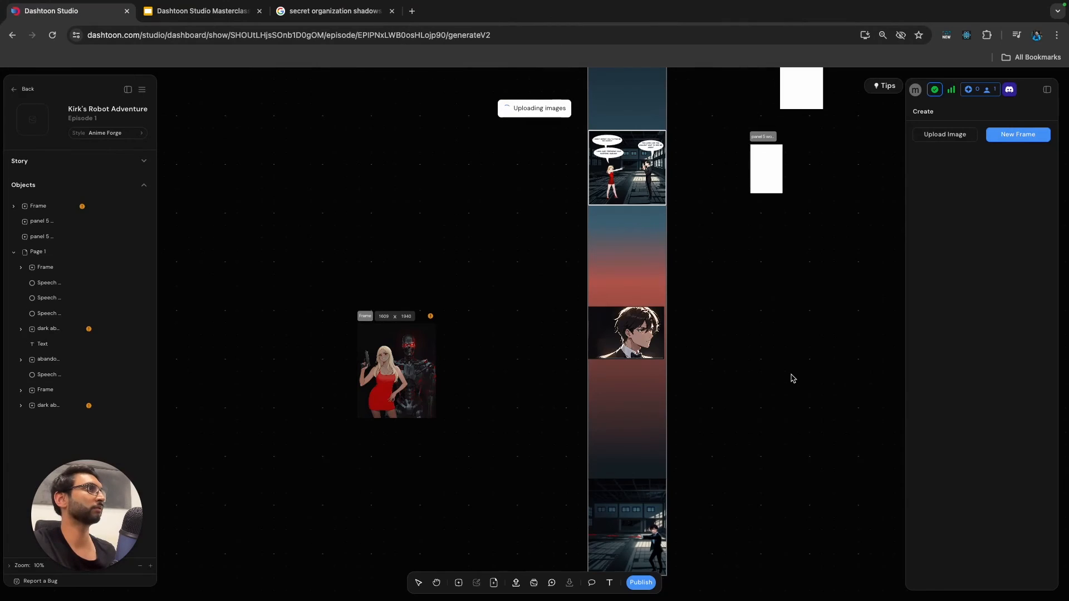
left_click_drag(561, 321, 646, 255)
left_click_drag(528, 304, 448, 261)
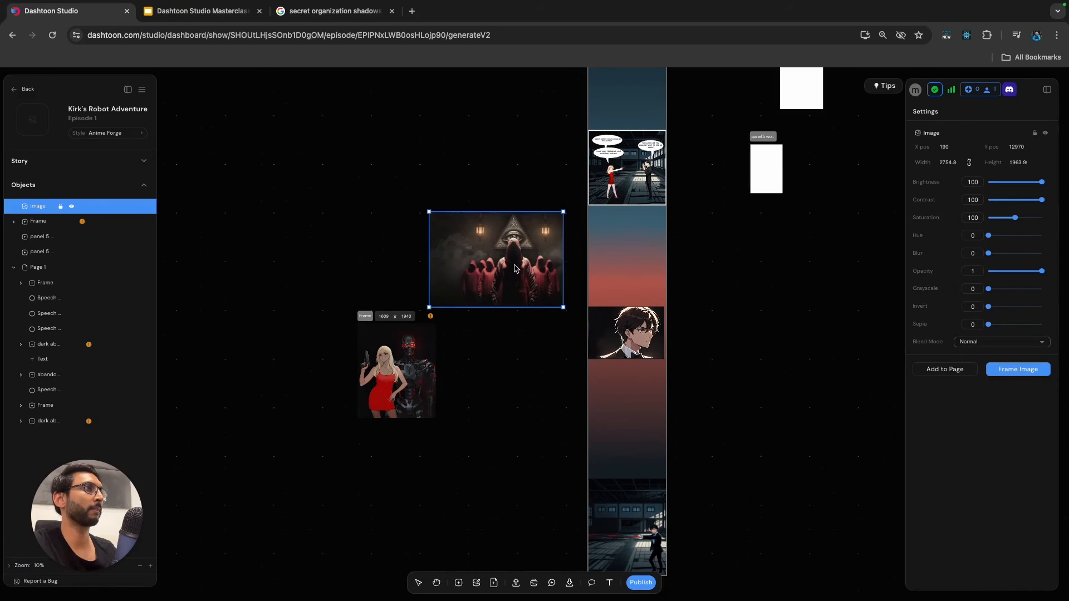
Move the hooded-figures image onto the page beneath the standoff panel, at about 3148 x 2244, and layer it behind the close-up frame.
scroll(515, 267, "up", 3)
left_click_drag(577, 200, 599, 181)
left_click_drag(551, 272, 646, 281)
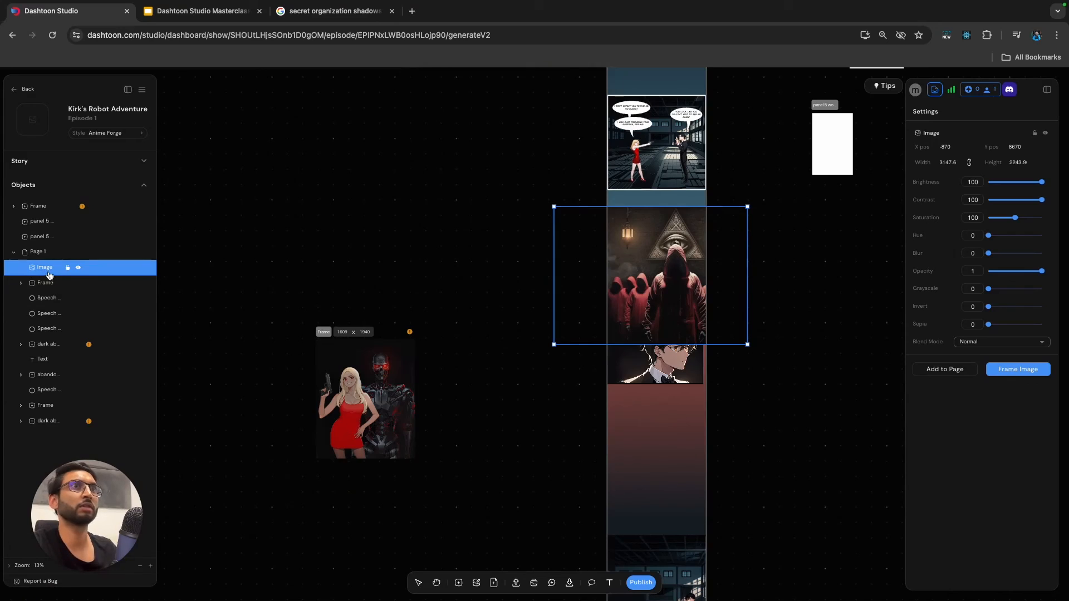
left_click_drag(47, 270, 45, 285)
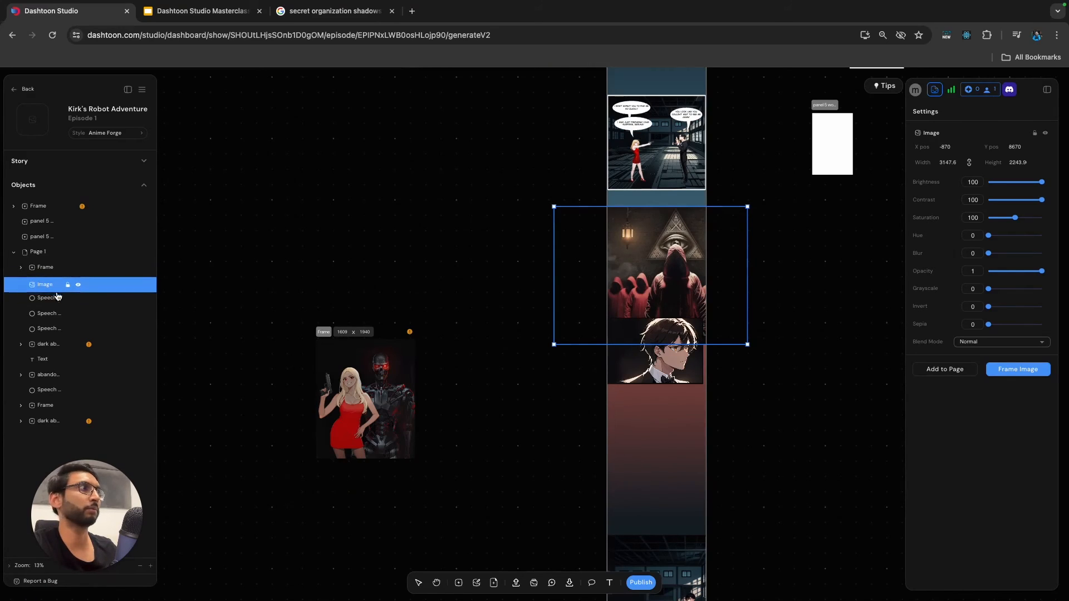
Enlarge the hooded-figures image to about 4966 x 3540 so it extends behind and below the man's close-up.
left_click_drag(676, 267, 675, 325)
left_click_drag(749, 263, 799, 229)
left_click_drag(788, 365, 752, 354)
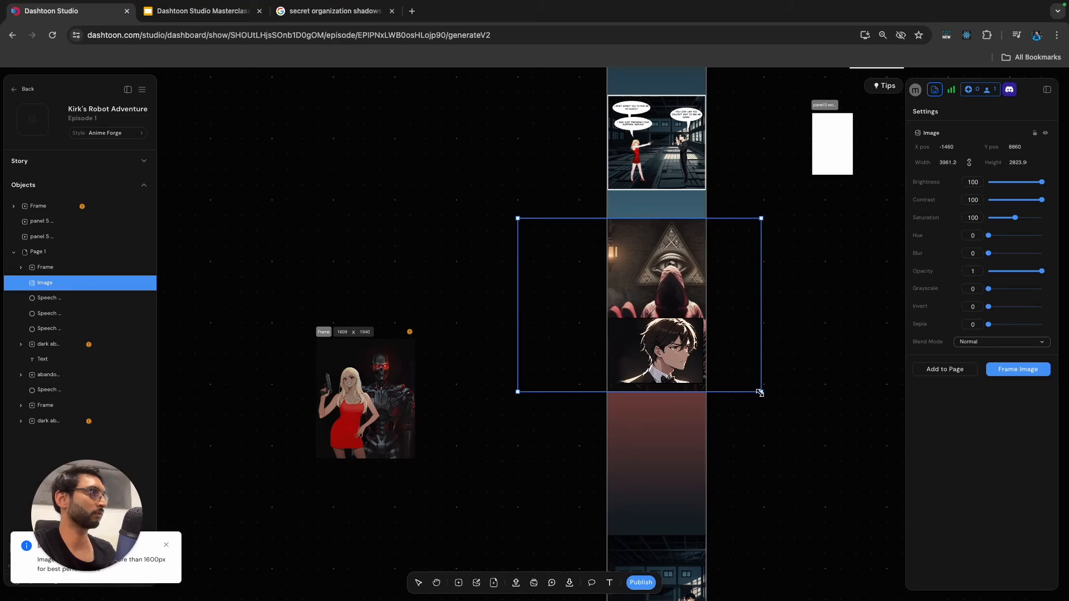
left_click_drag(767, 395, 818, 439)
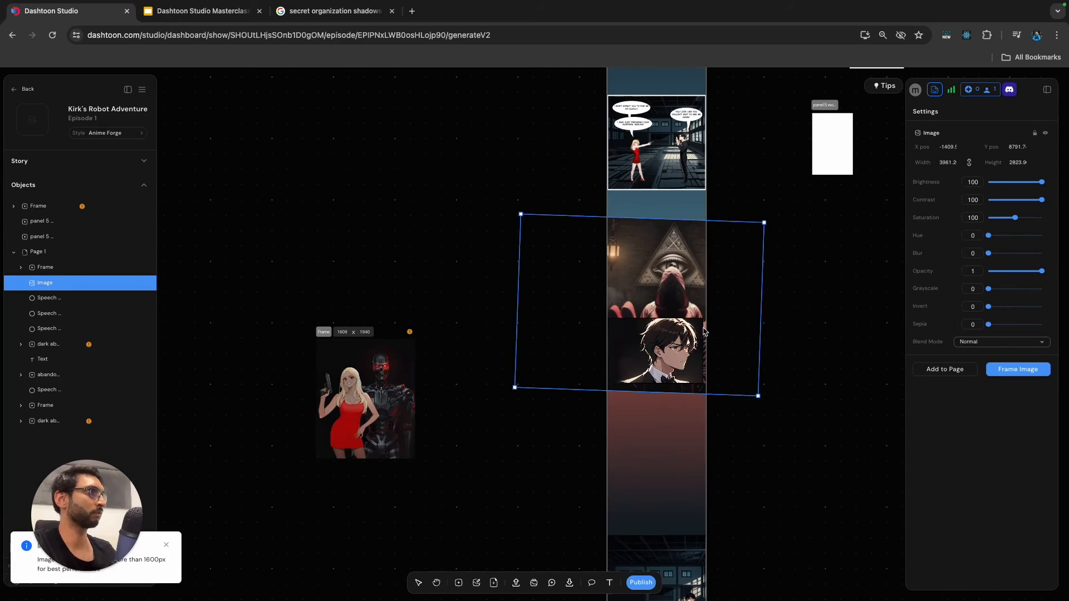
key("super+z")
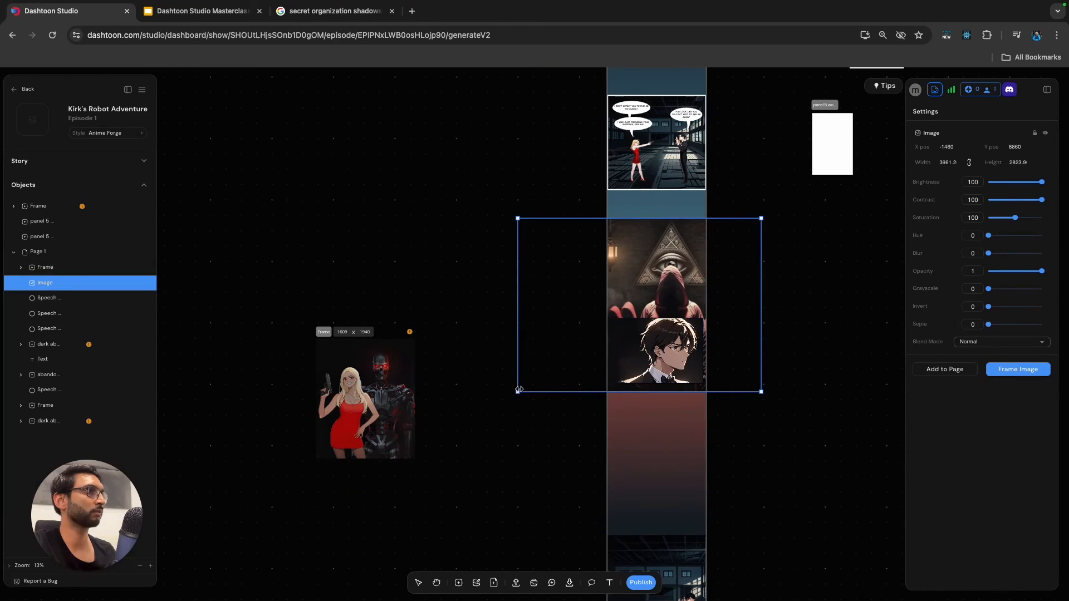
left_click_drag(517, 392, 483, 434)
Position the enlarged hooded-figures image on the page at X -1460, Y 9060, layered behind the man's close-up frame.
left_click_drag(662, 409, 722, 384)
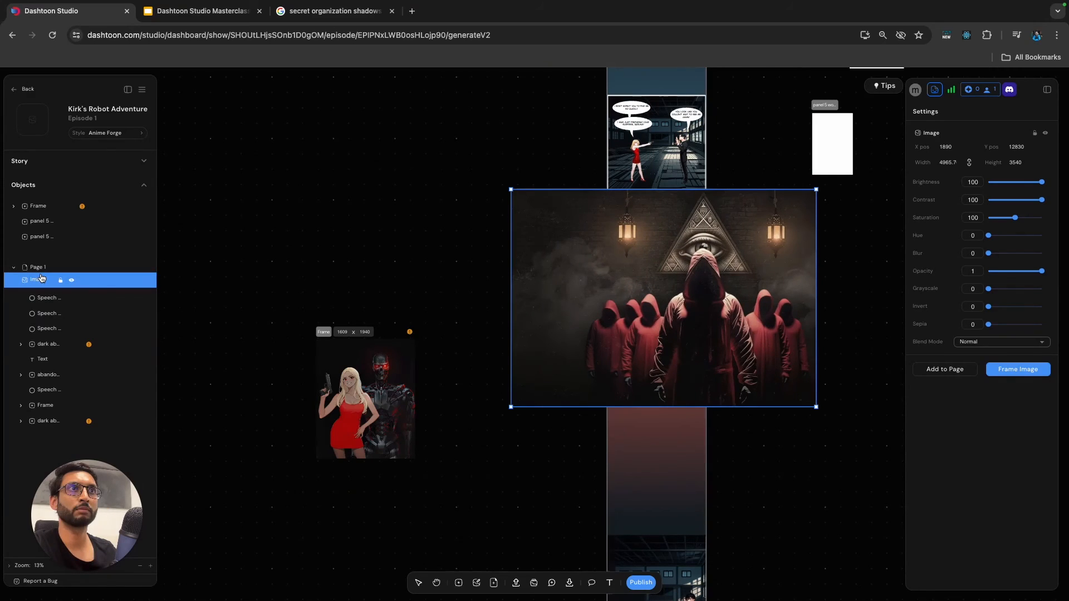
left_click_drag(629, 228, 658, 245)
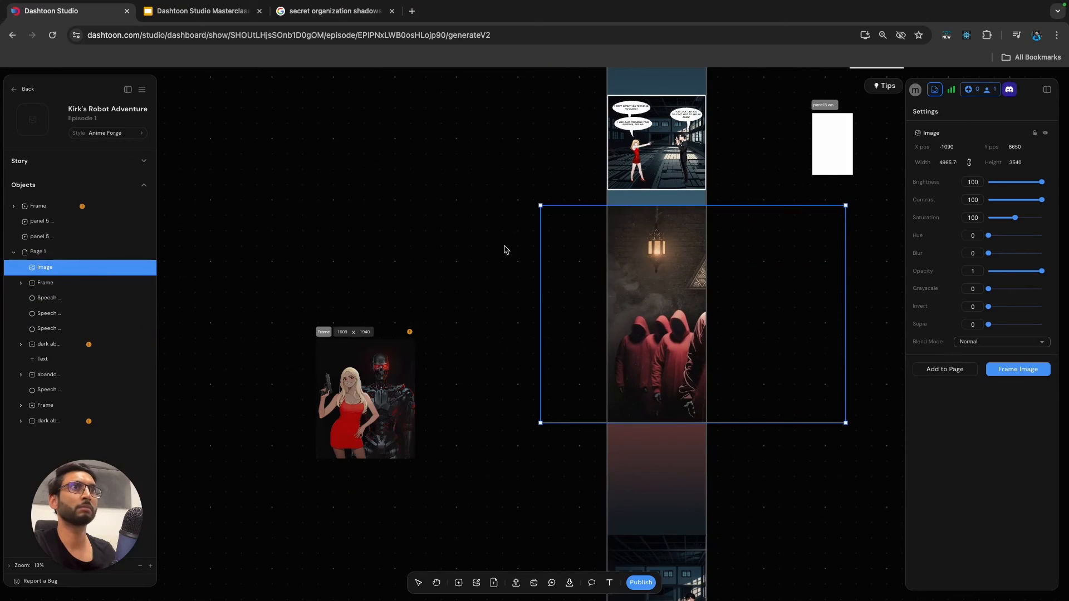
left_click_drag(13, 271, 19, 286)
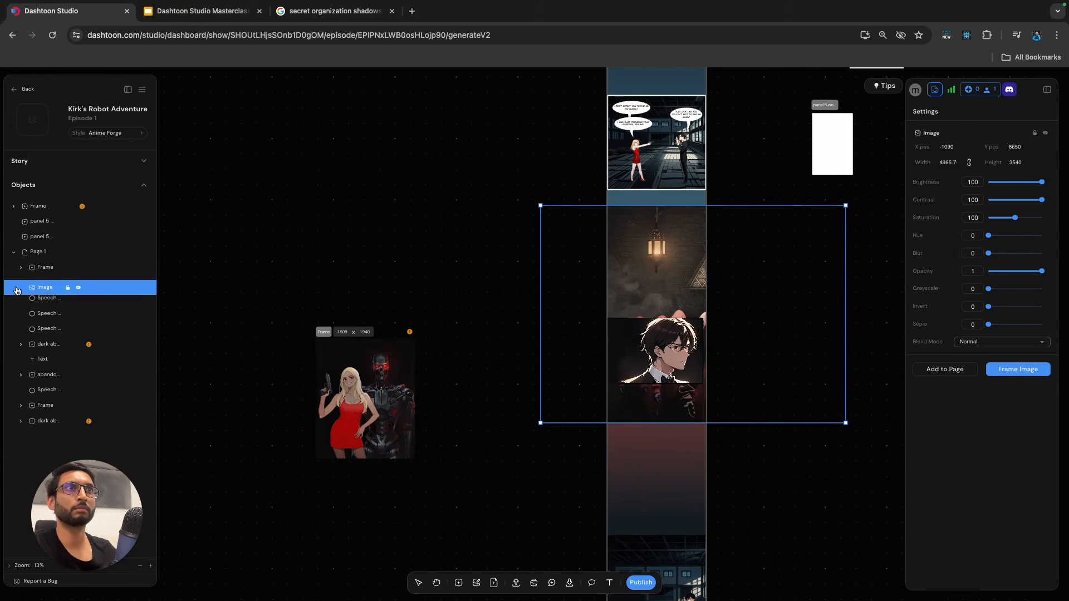
mouse_move(662, 247)
left_mouse_down()
mouse_move(639, 261)
mouse_move(631, 238)
mouse_move(646, 234)
left_mouse_up()
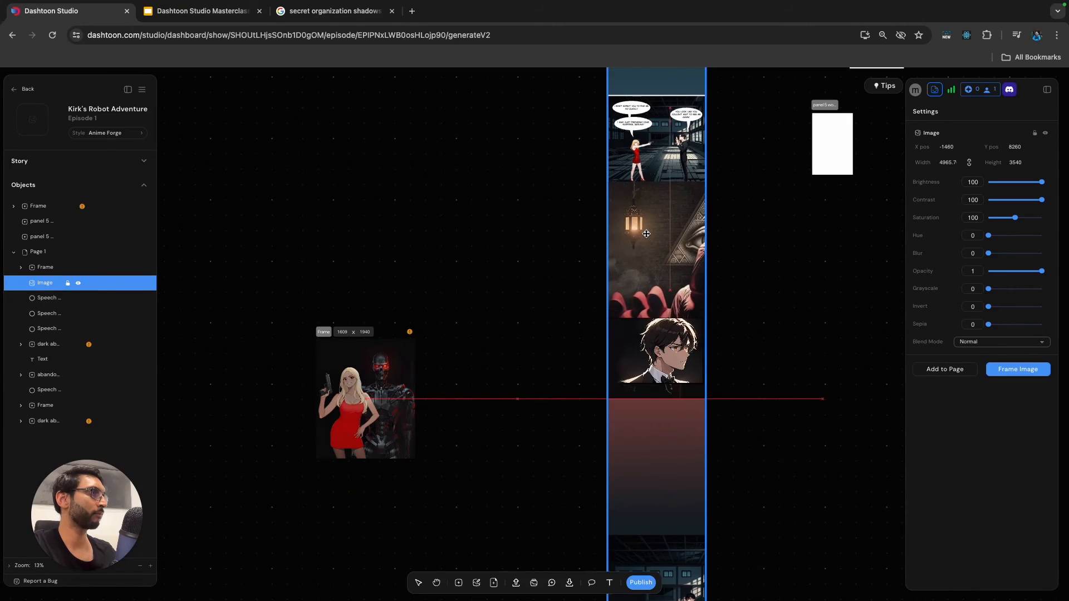
left_click_drag(647, 237, 663, 290)
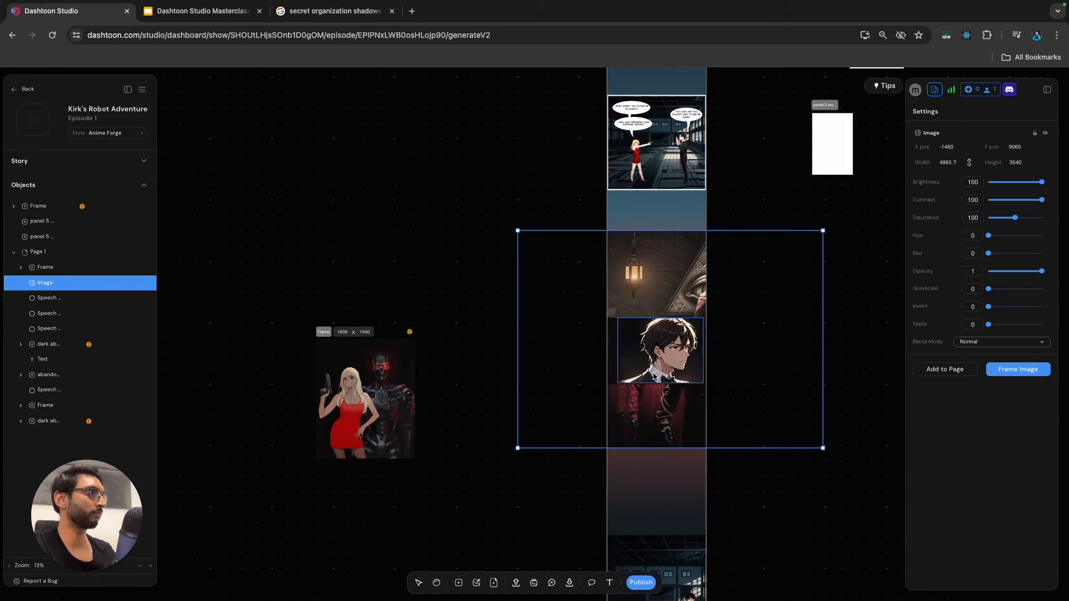
Lower the man's close-up frame to X -50, Y 11710, over the bottom part of the hooded-figures image.
left_click(45, 268)
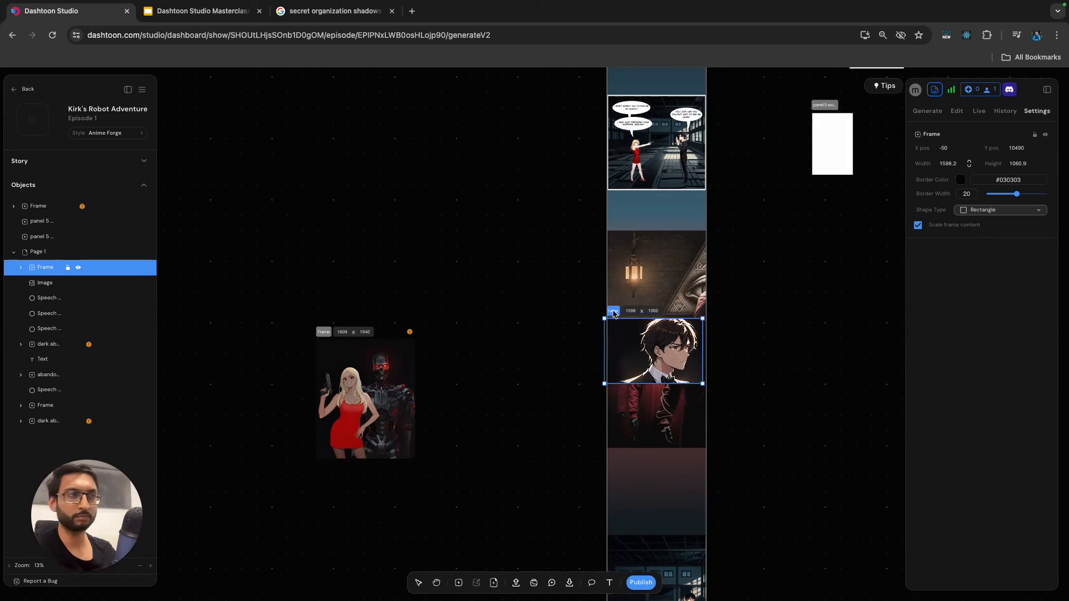
left_click_drag(613, 313, 614, 390)
left_click(613, 394)
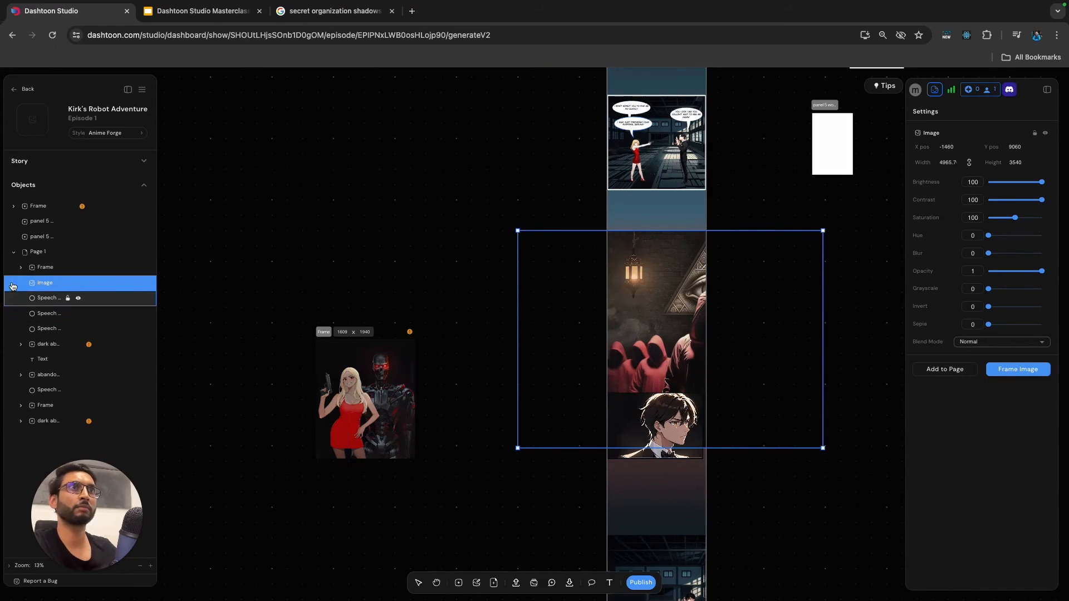
Move the close-up frame and the hooded-figures image down together, bringing the frame to X -45, Y 12735.
left_click(37, 268)
left_click(657, 324, "shift")
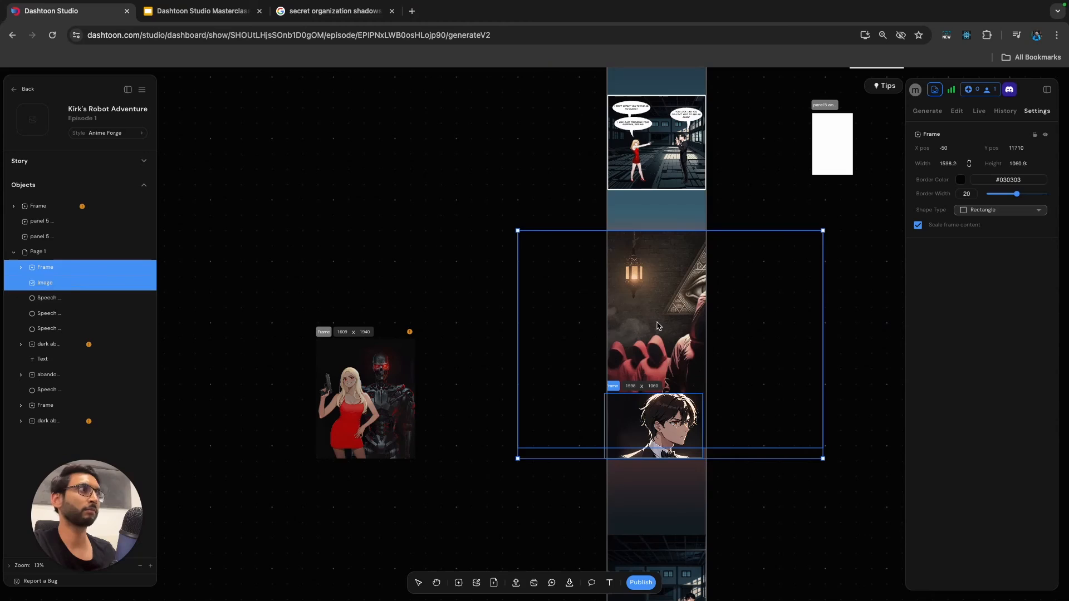
left_click_drag(658, 316, 655, 377)
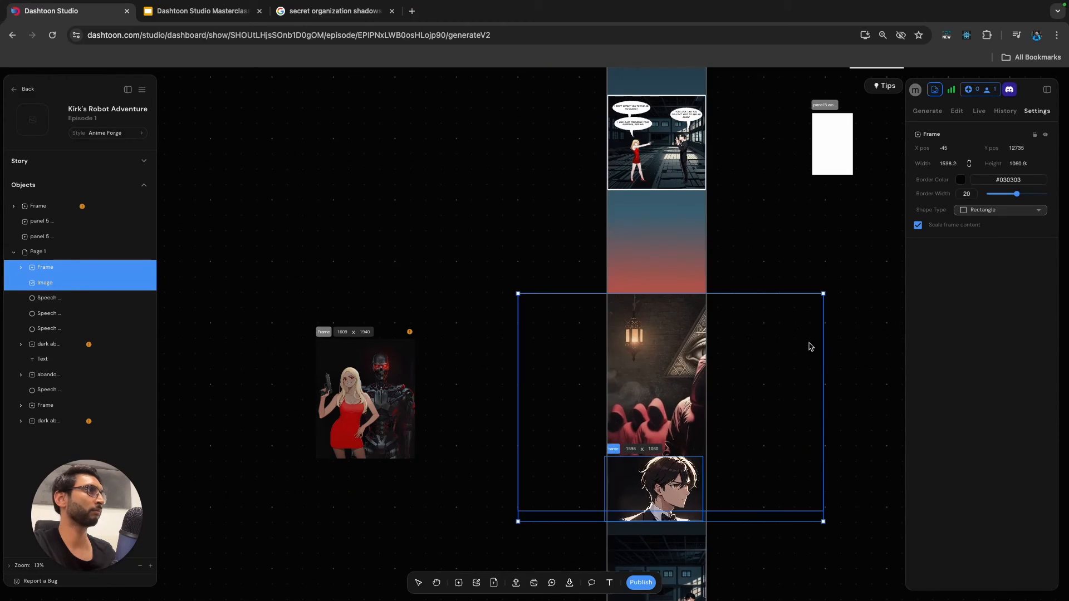
Raise the warehouse standoff panel on the page to X 10, Y 6800.
scroll(791, 301, "up", 3)
scroll(773, 292, "up", 1)
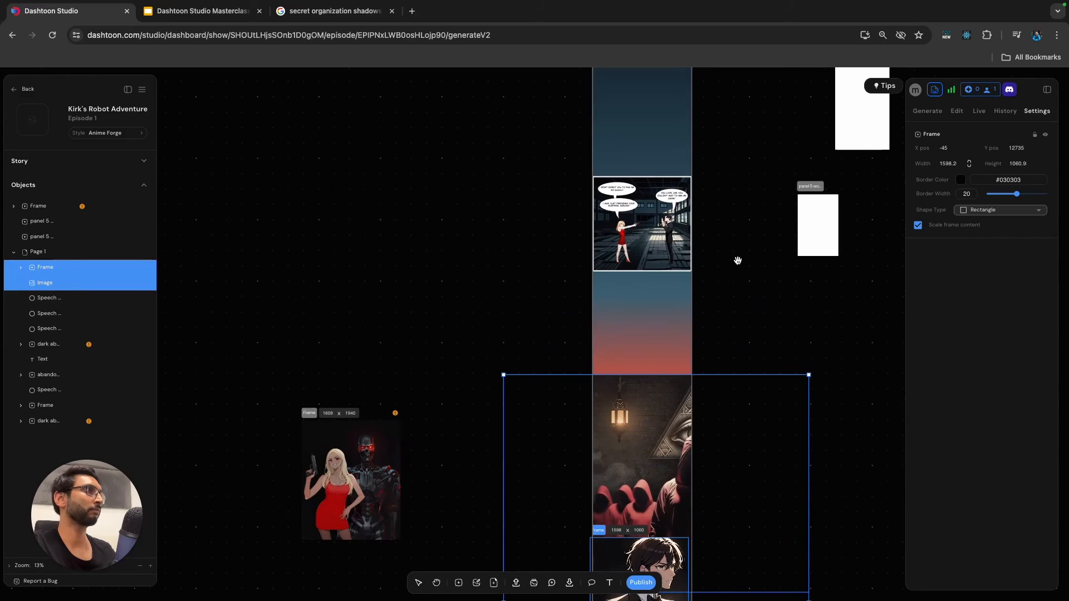
scroll(730, 361, "up", 10)
left_click(612, 399)
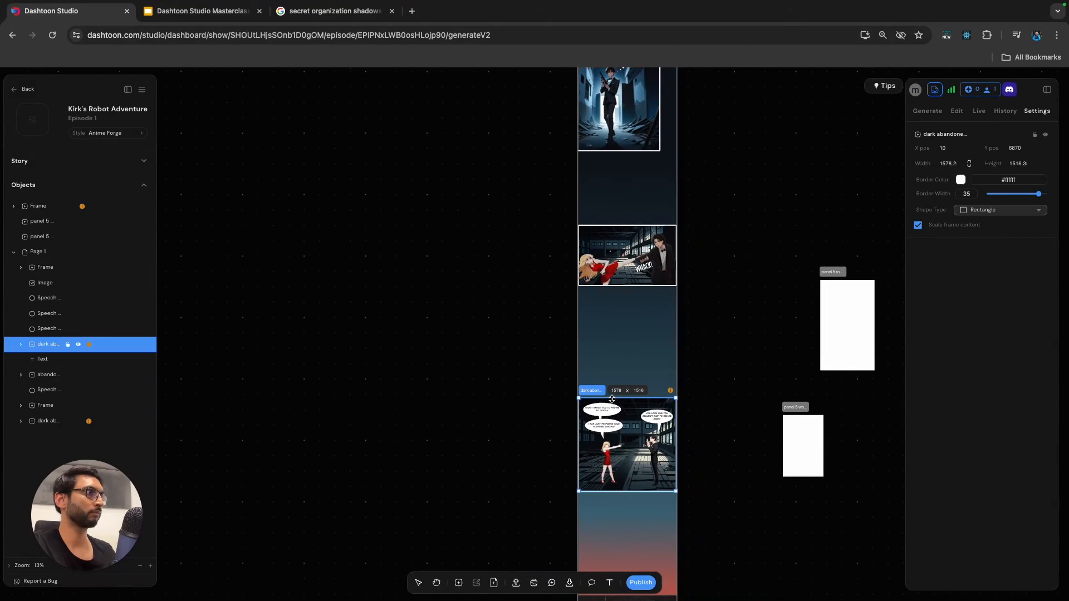
left_click_drag(594, 393, 594, 387)
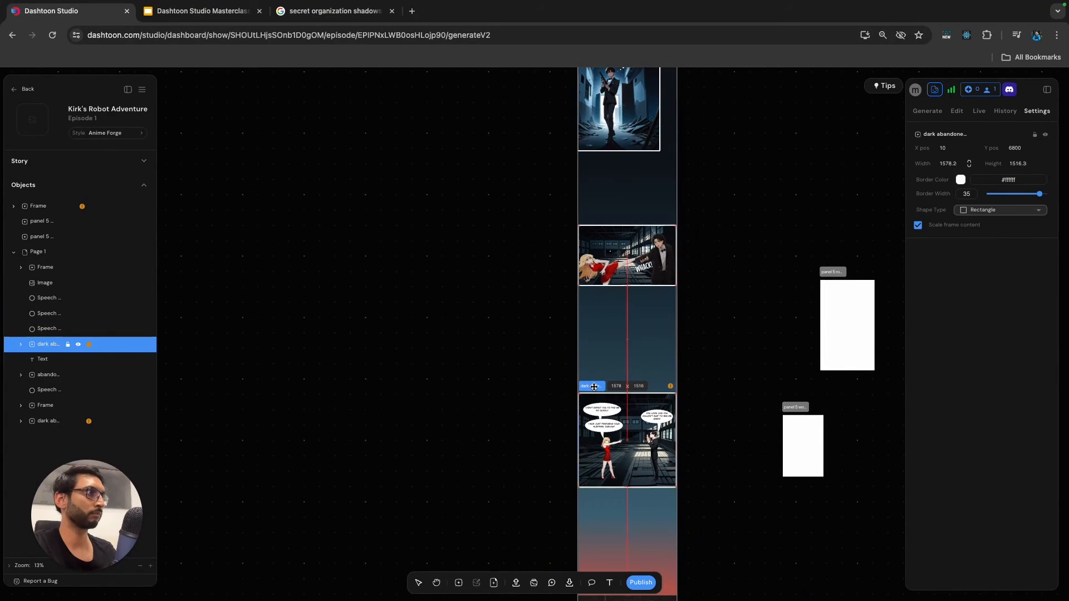
left_click(716, 377)
Move the dark warehouse frame with the gunman off the bottom of the page onto the empty canvas beside it.
scroll(703, 381, "down", 12)
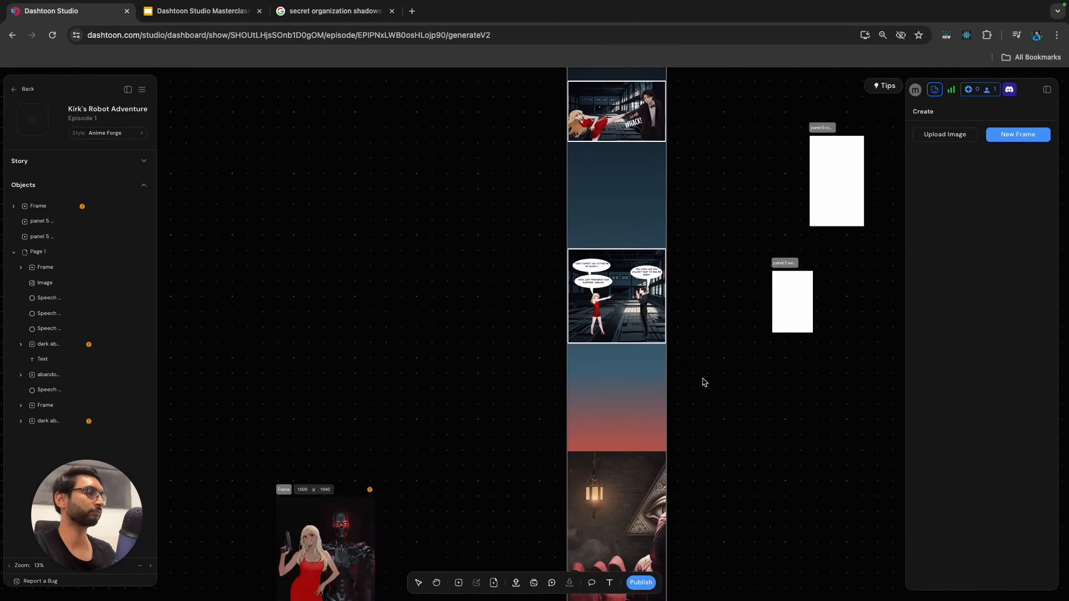
scroll(703, 381, "down", 8)
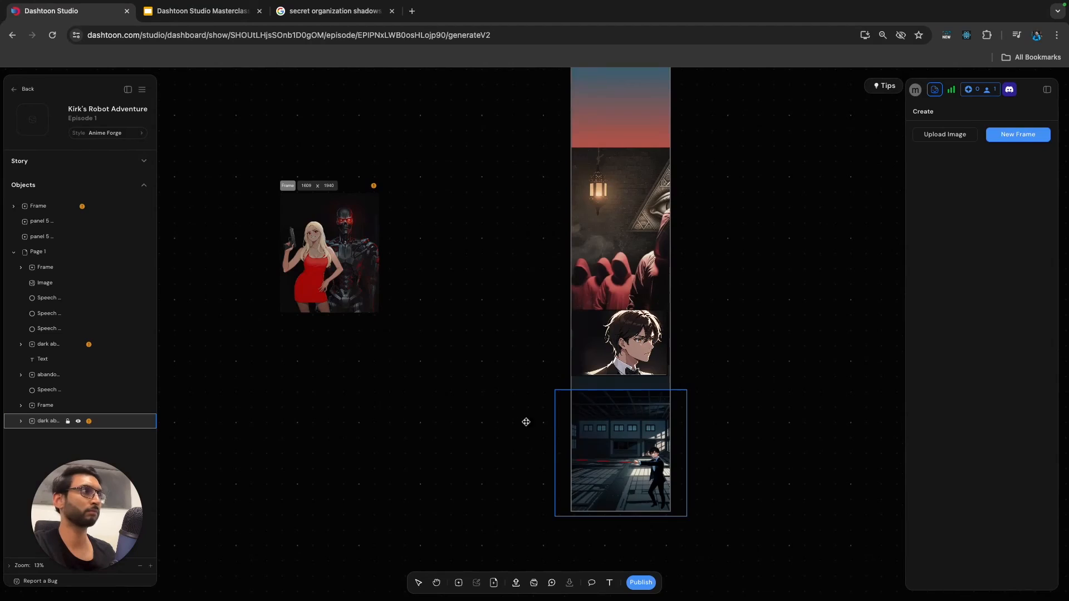
left_click_drag(526, 422, 300, 445)
left_click(783, 330)
Blur the hooded-figures image behind the close-up with a blur value of 26.
left_click(670, 268)
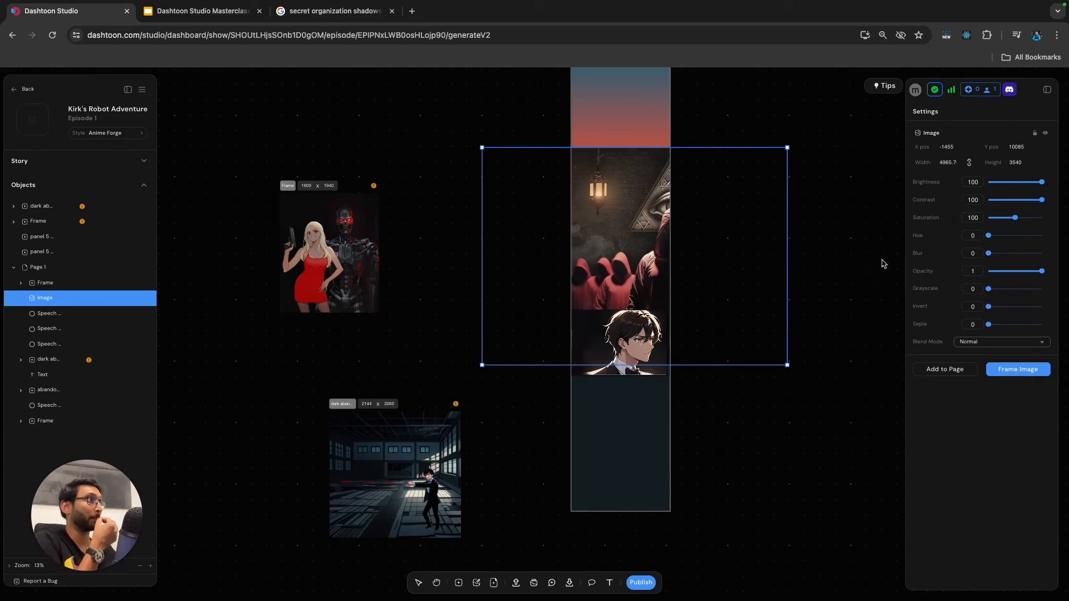
mouse_move(989, 254)
left_mouse_down()
mouse_move(1036, 256)
mouse_move(1008, 263)
left_mouse_up()
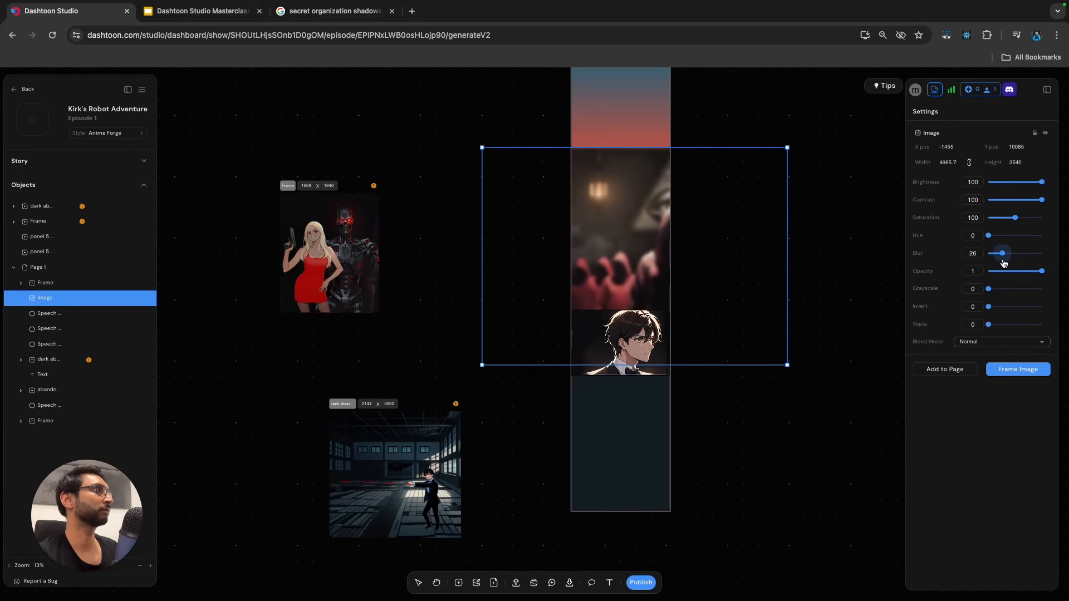
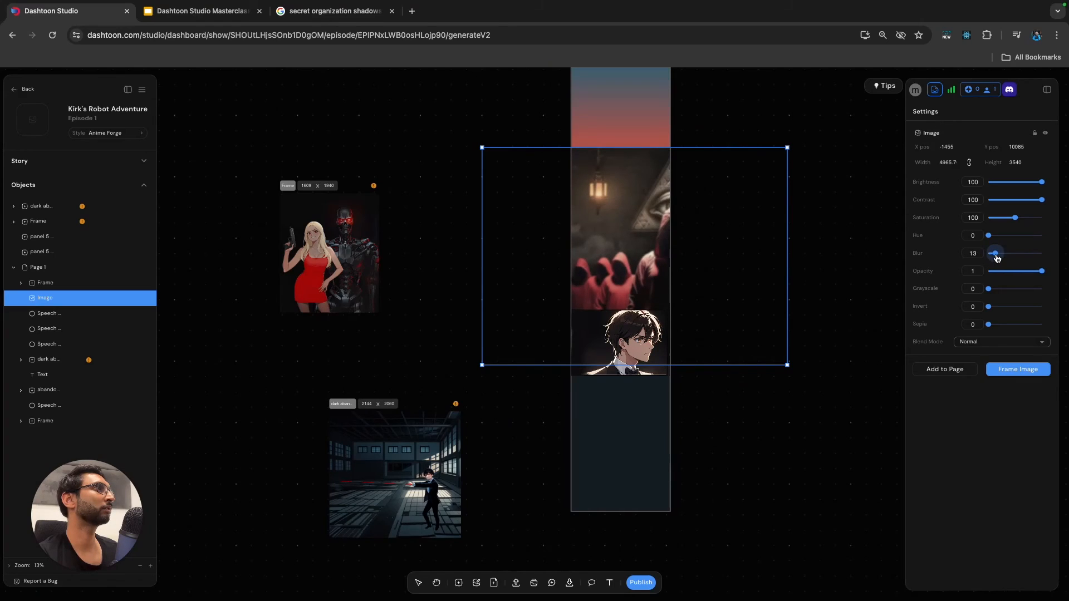
Set the hooded-figures image's blur to 16 and convert the image into a generation frame.
left_click_drag(996, 259, 994, 259)
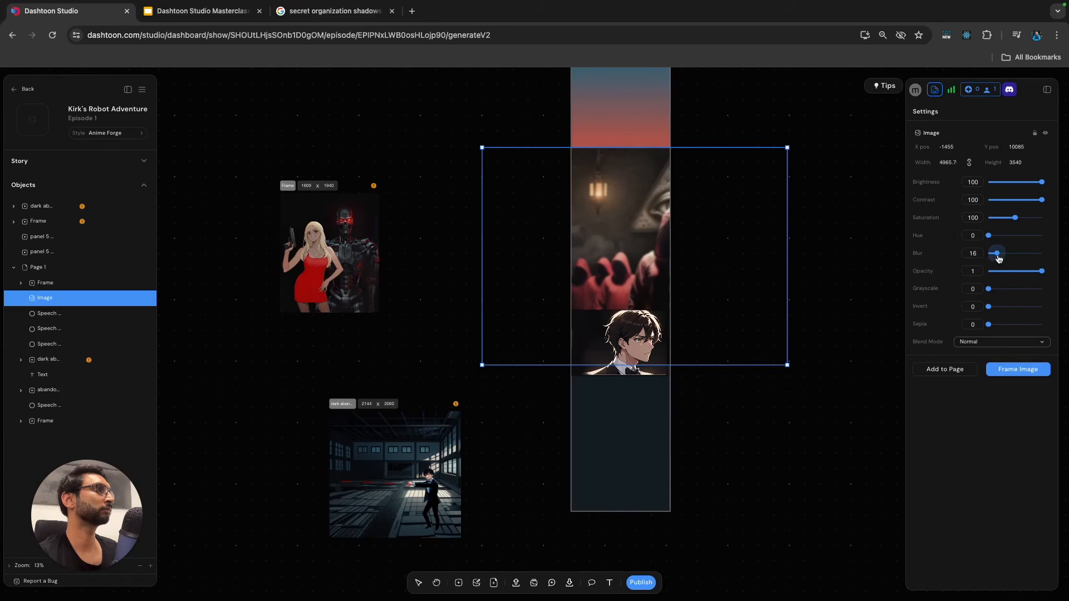
left_click(848, 288)
left_click(648, 234)
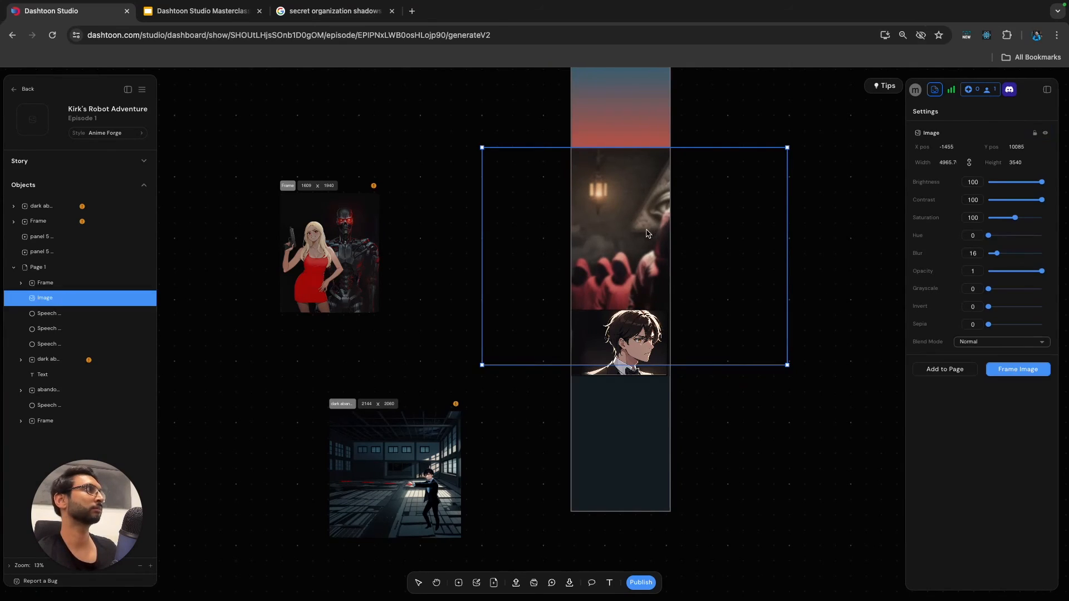
left_click(458, 583)
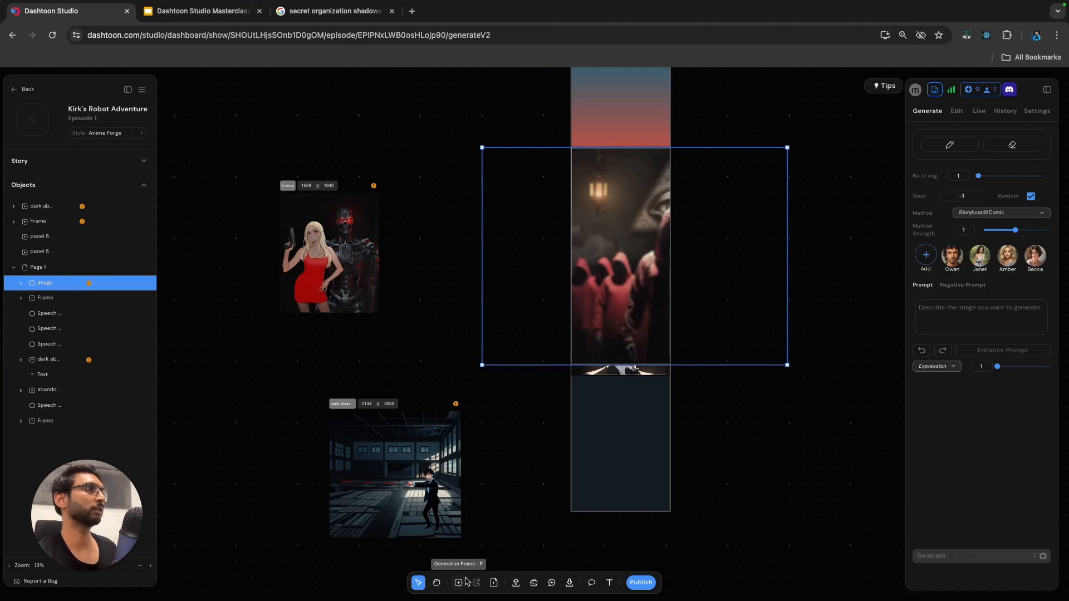
left_click(834, 253)
left_click(655, 241)
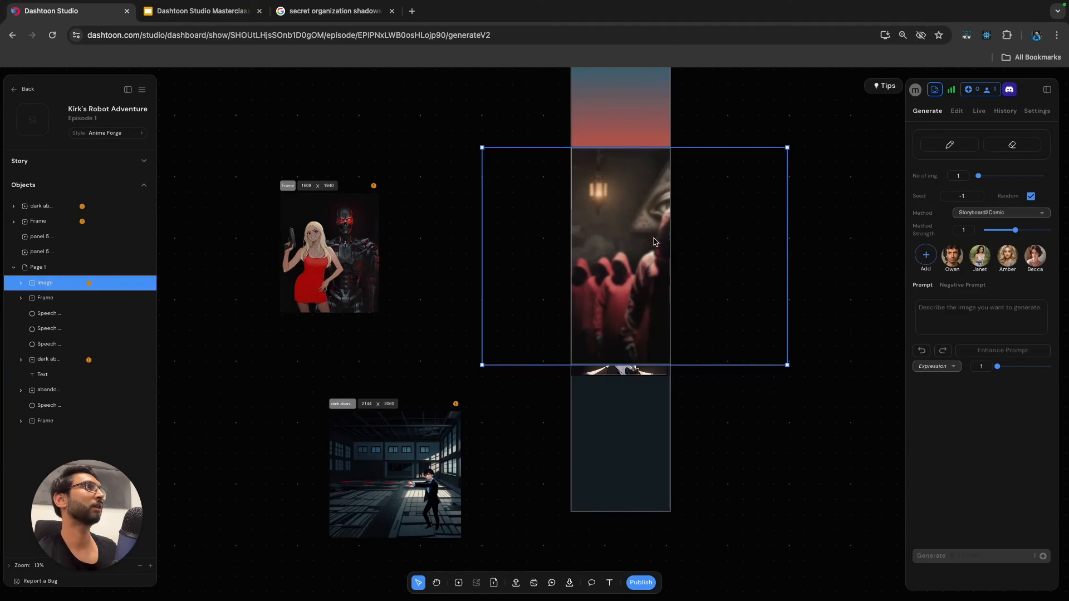
left_click(957, 112)
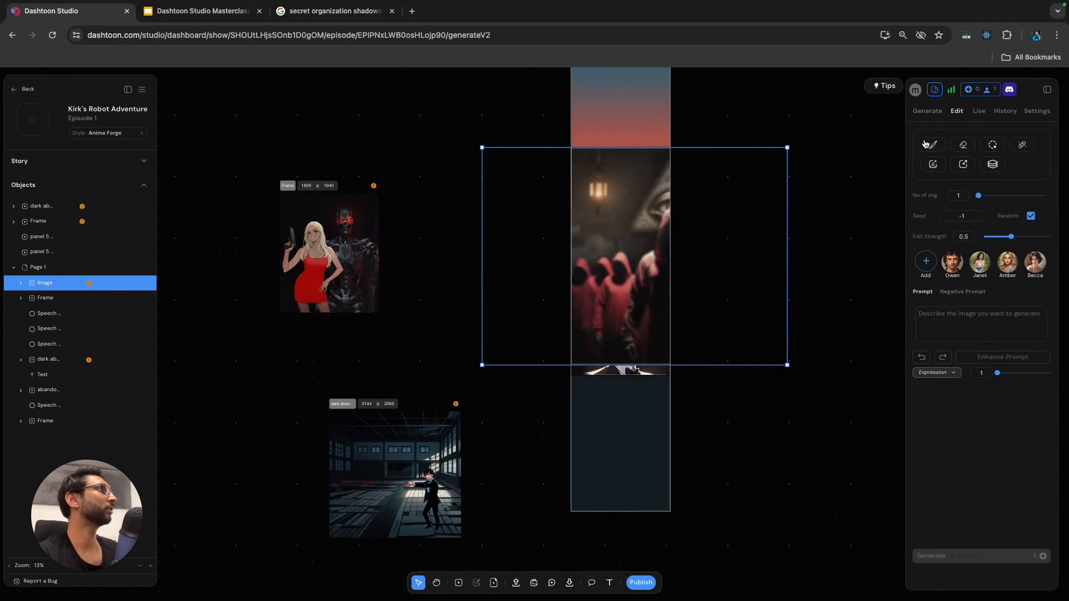
left_click(940, 156)
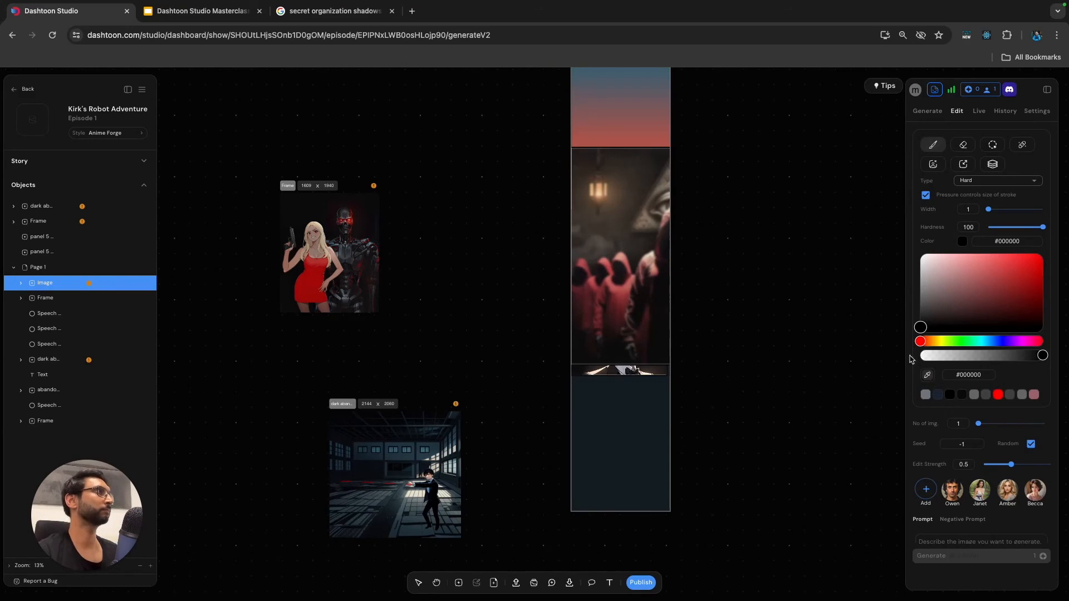
key("Escape")
Reduce the blur of the image inside the hooded-figures frame to 1.
double_click(634, 218)
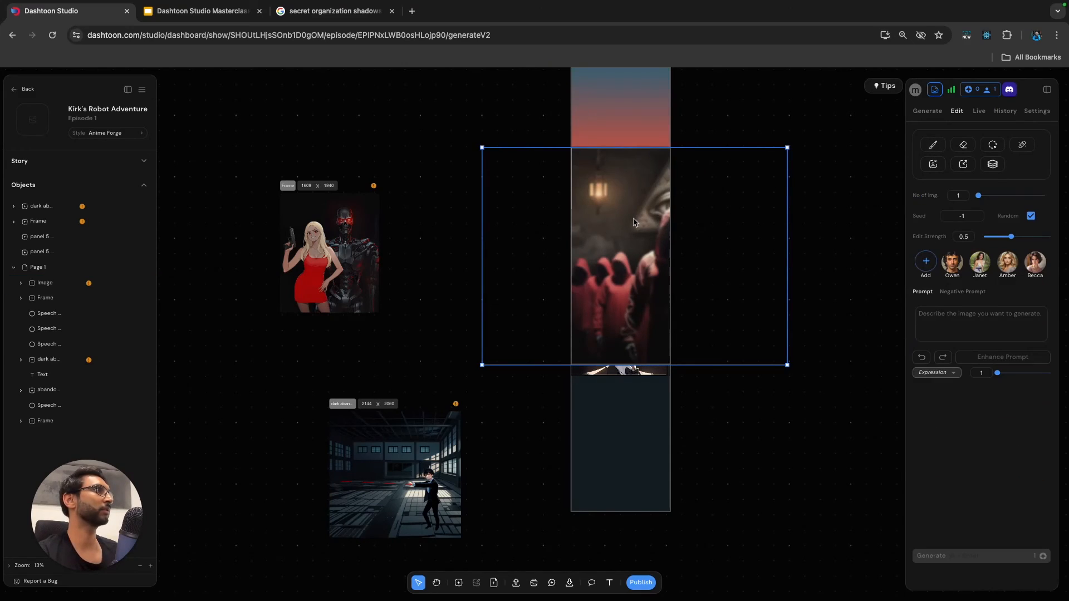
left_click(1031, 113)
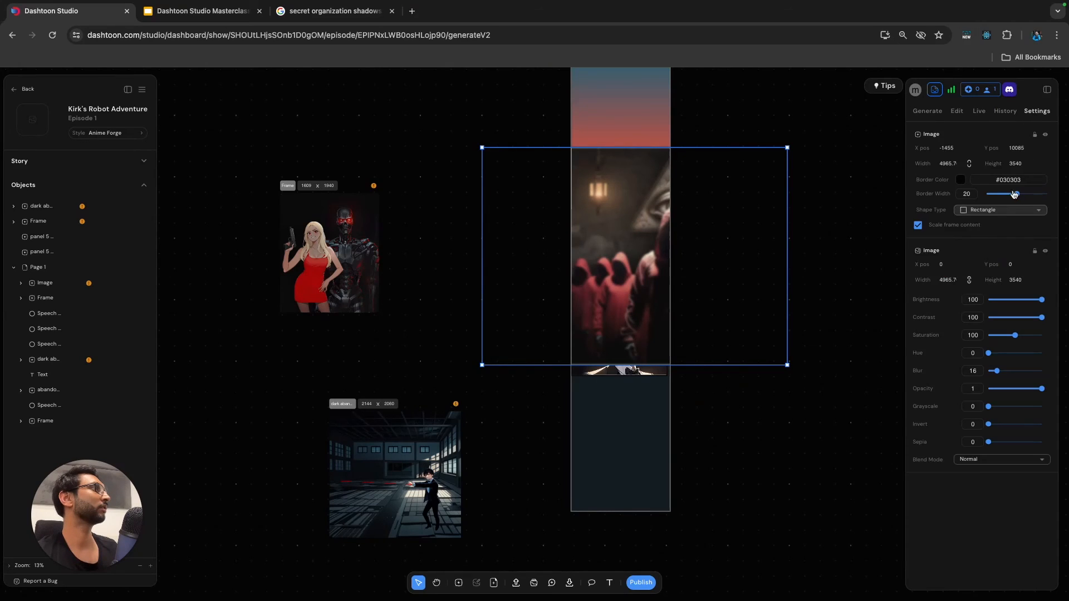
left_click_drag(997, 372, 990, 374)
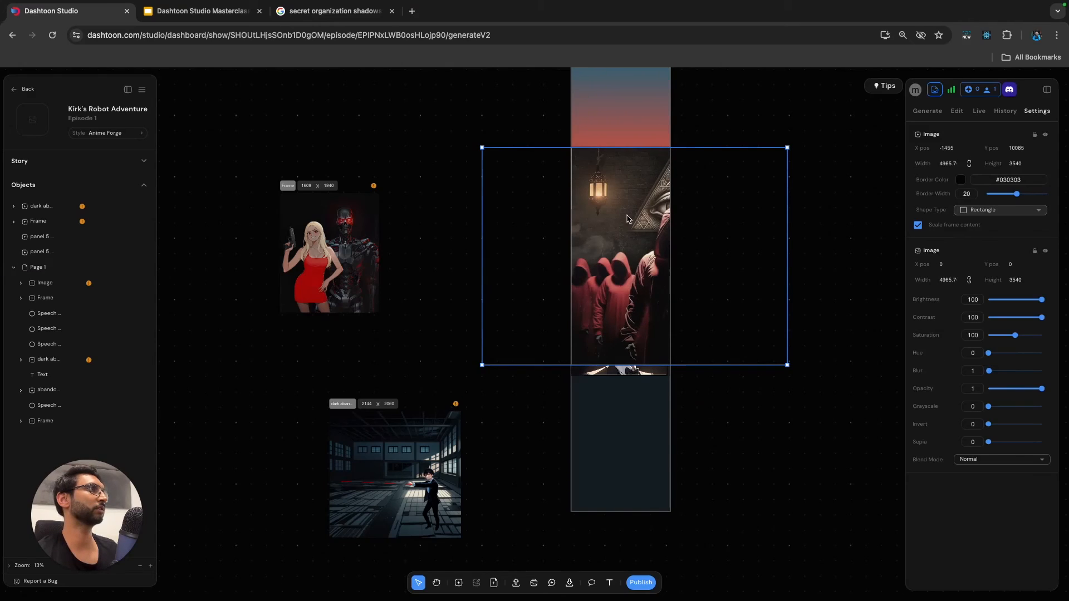
Activate the brush on the hooded-figures frame and sample its colour #302a26 from the dark wall beside the lantern.
left_click(863, 240)
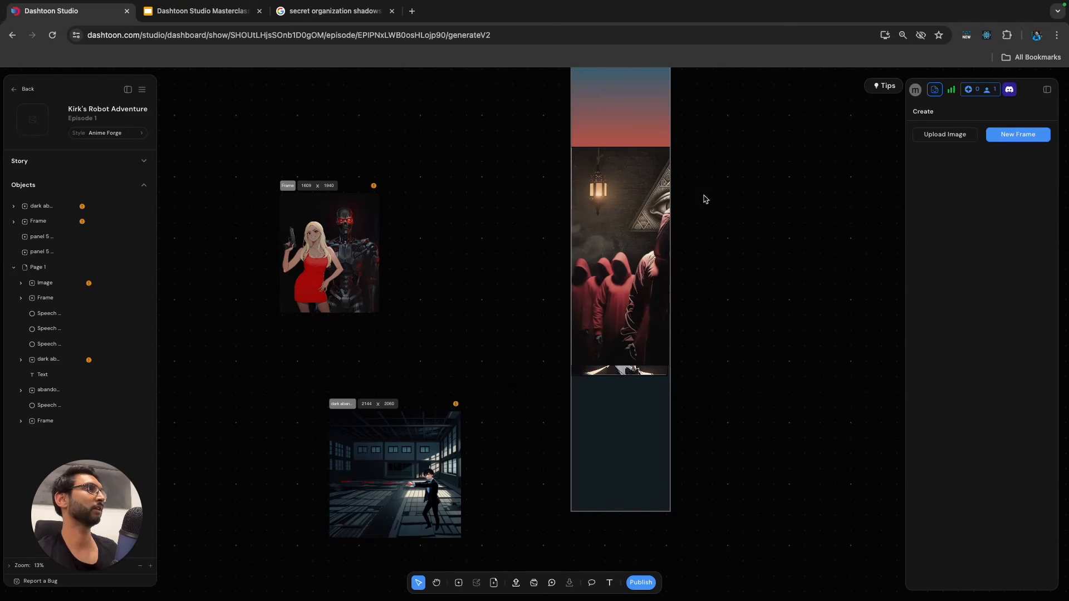
left_click(644, 182)
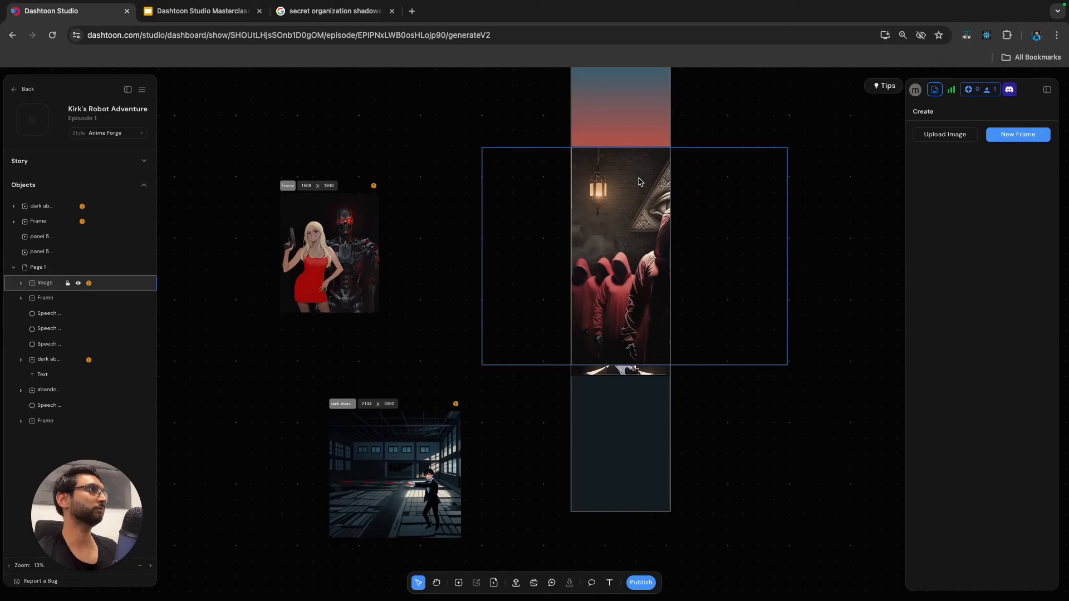
left_click(599, 184)
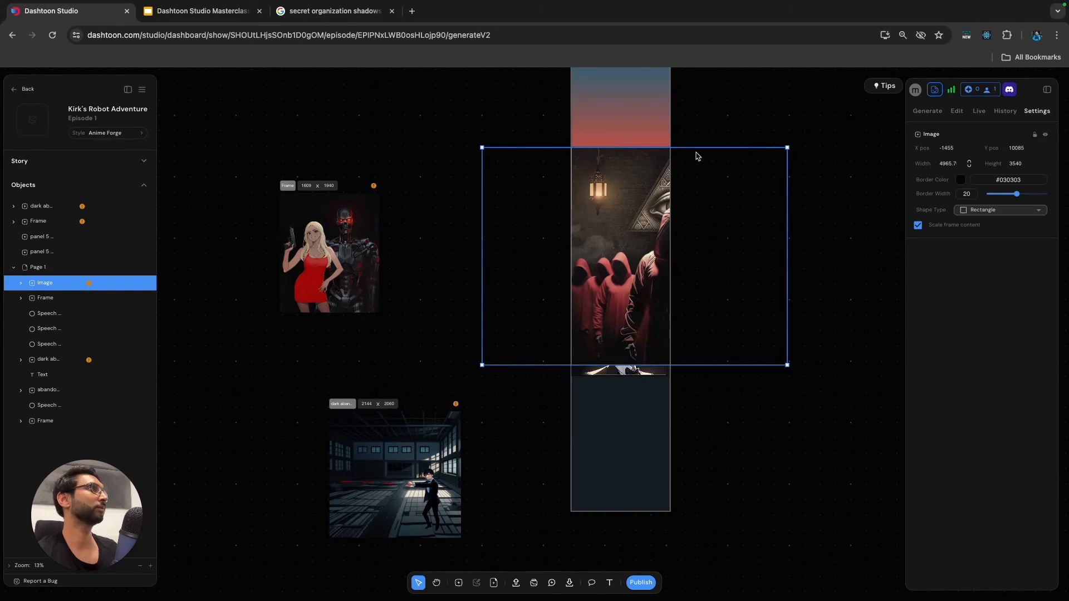
left_click(957, 111)
left_click(933, 145)
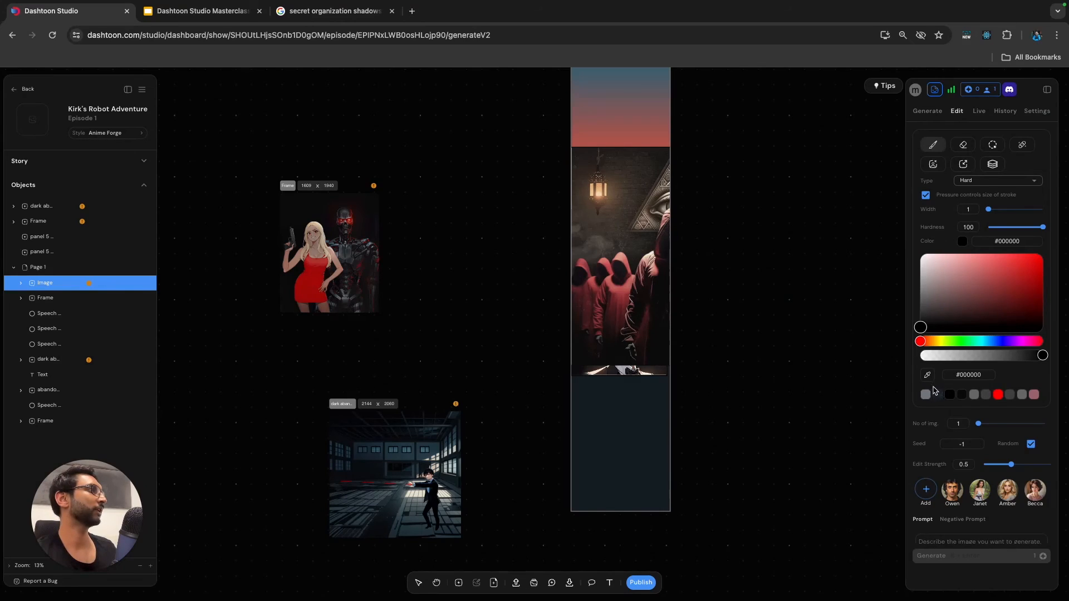
left_click(927, 377)
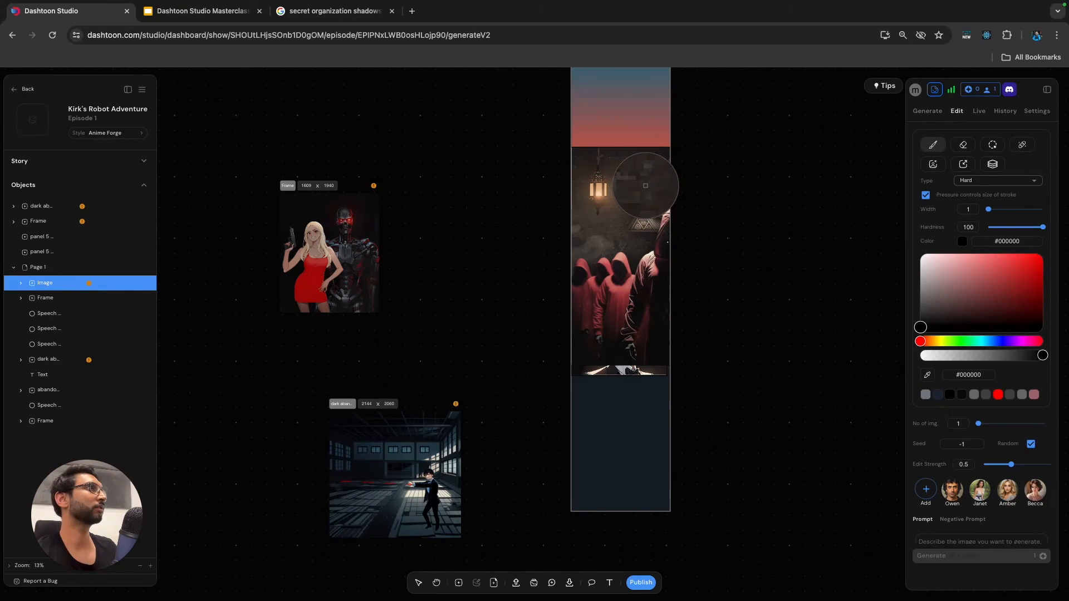
left_click(648, 191)
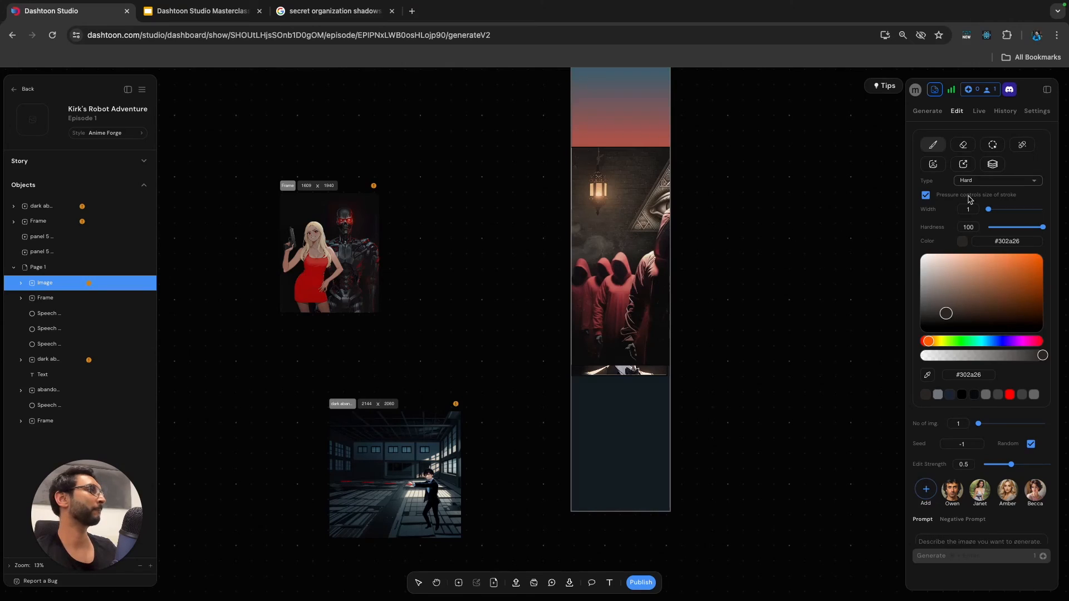
Change the brush type to Soft with a width of 55 and a hardness of 24.
left_click(1009, 210)
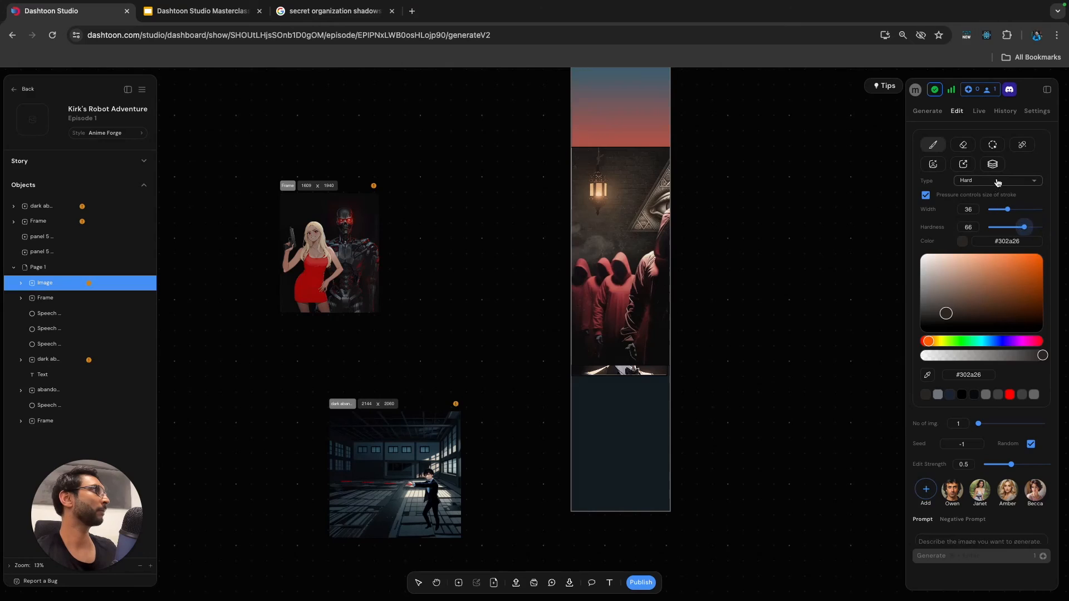
left_click(998, 181)
left_click(1007, 215)
left_click_drag(998, 230, 1019, 210)
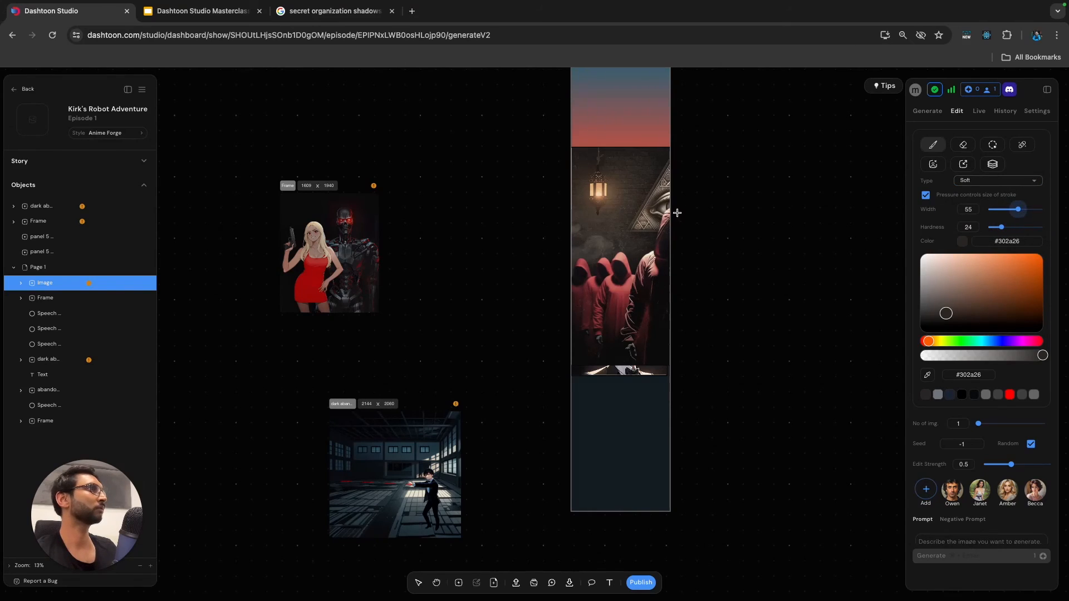
Undo a trial stroke, set the brush to width 64 and hardness 12, and paint over the triangular eye emblem on the wall.
mouse_move(633, 222)
left_mouse_down()
mouse_move(670, 158)
mouse_move(647, 198)
mouse_move(658, 214)
left_mouse_up()
key("super+z")
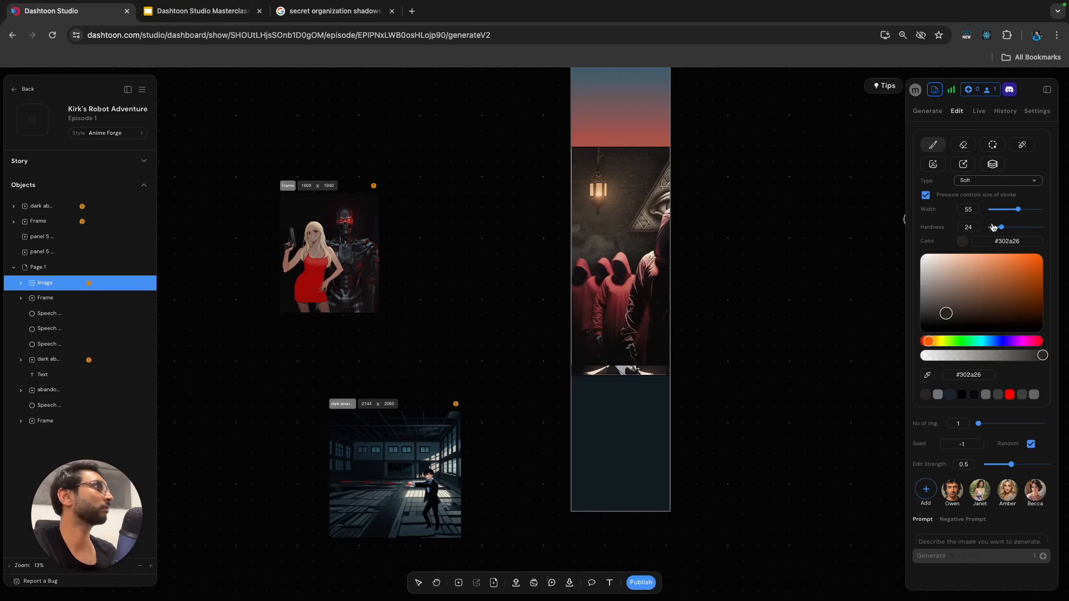
left_click_drag(1005, 225, 997, 228)
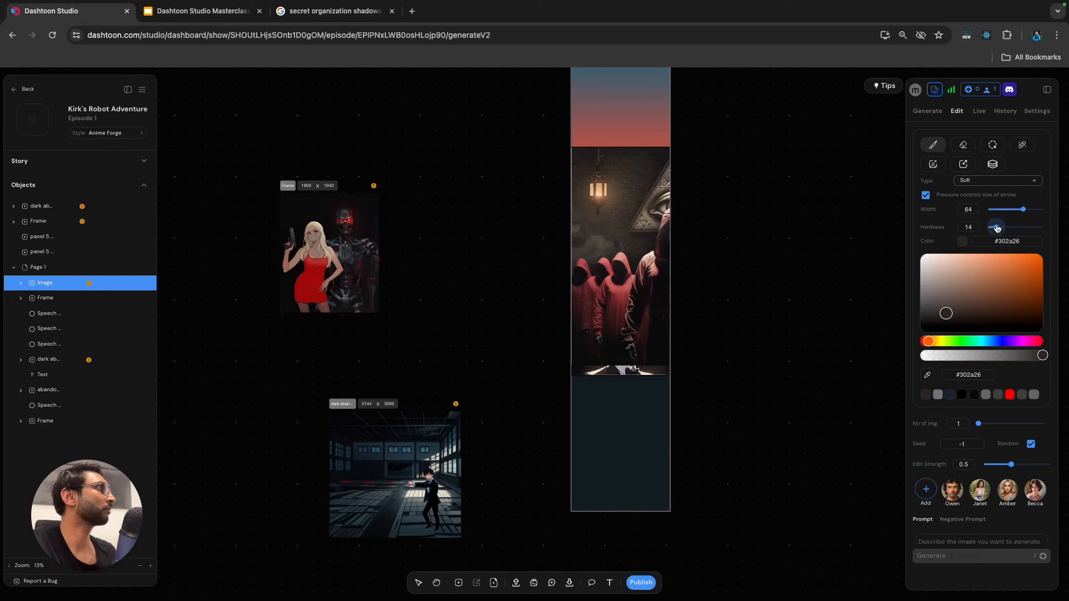
mouse_move(667, 171)
left_mouse_down()
mouse_move(636, 212)
mouse_move(647, 219)
mouse_move(641, 225)
mouse_move(668, 188)
mouse_move(639, 234)
left_mouse_up()
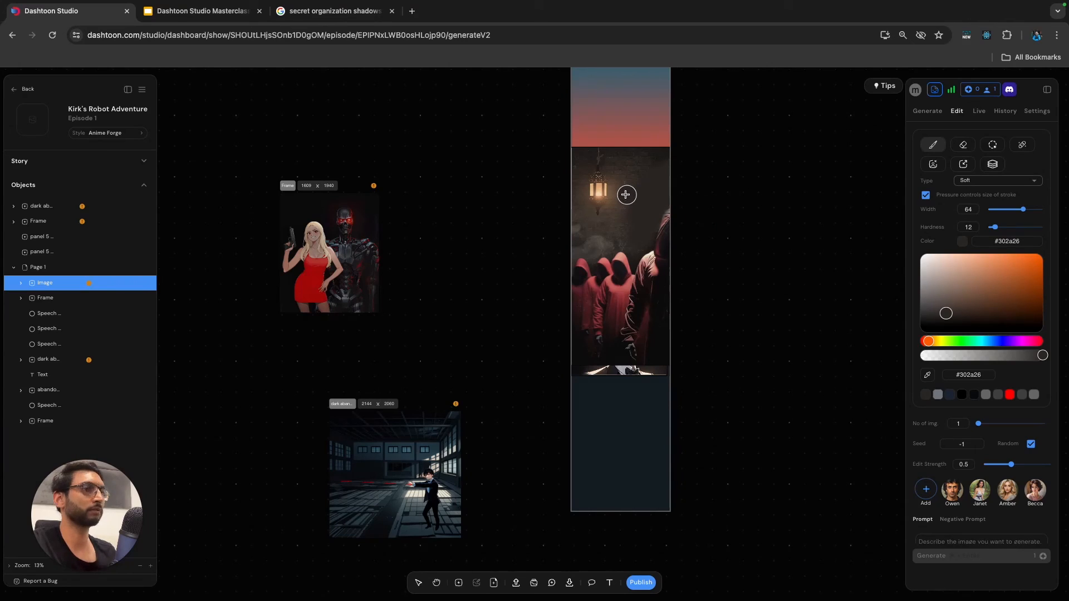
Sample the lighter brown wall colour, lower its opacity to #59493659, and brush it softly over the painted wall area.
key("i")
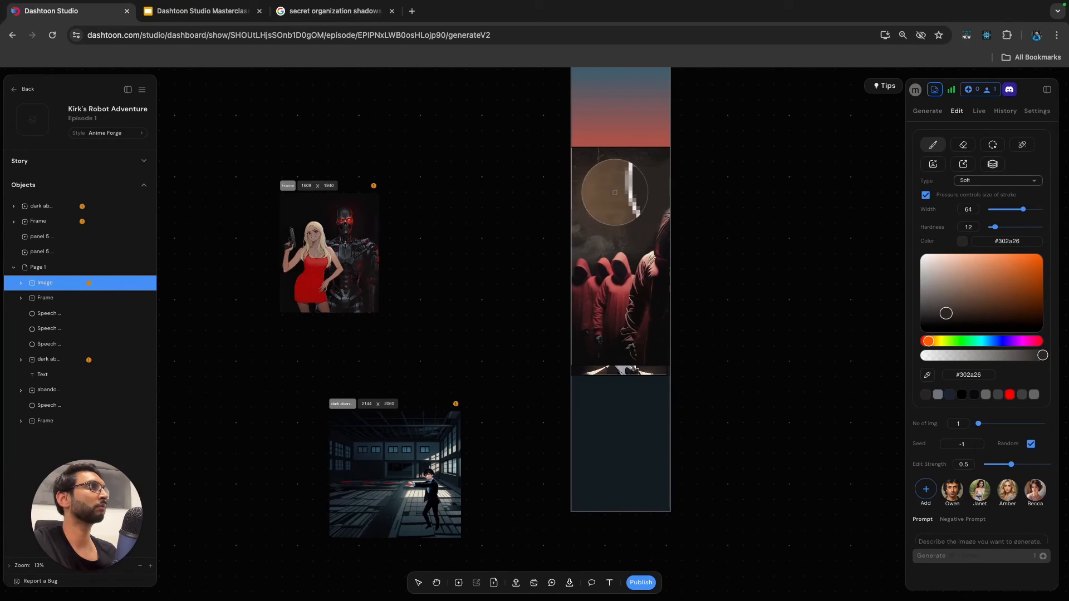
left_click(617, 196)
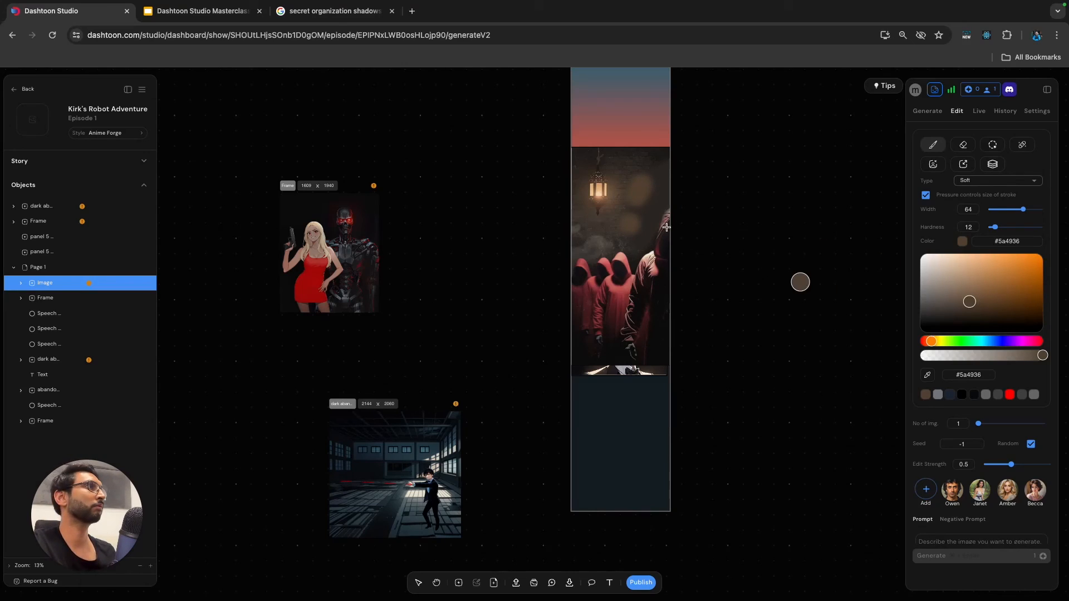
left_click(978, 357)
left_click(964, 356)
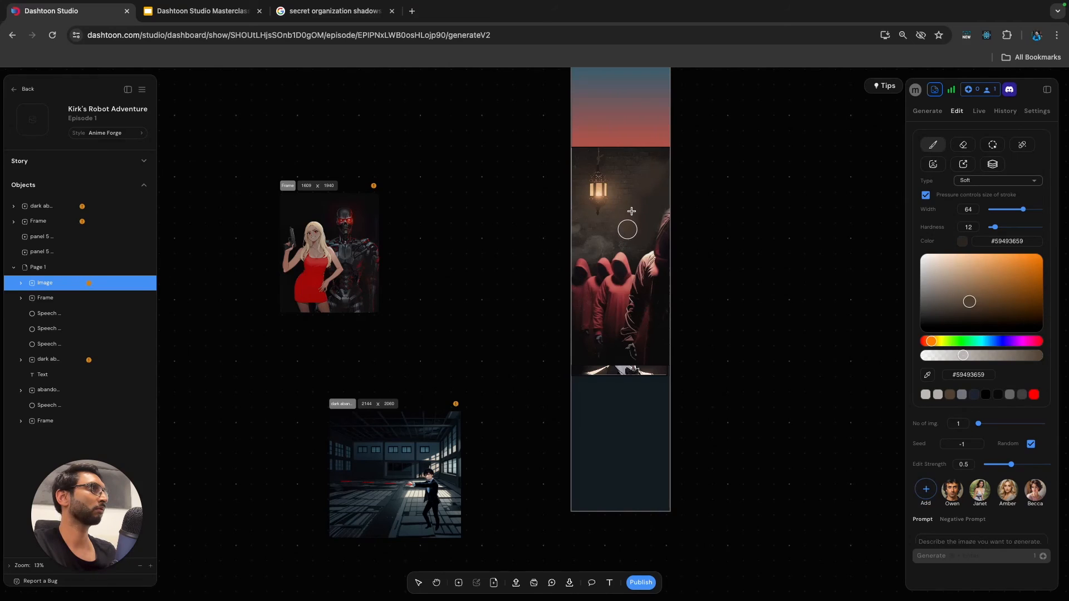
key("v")
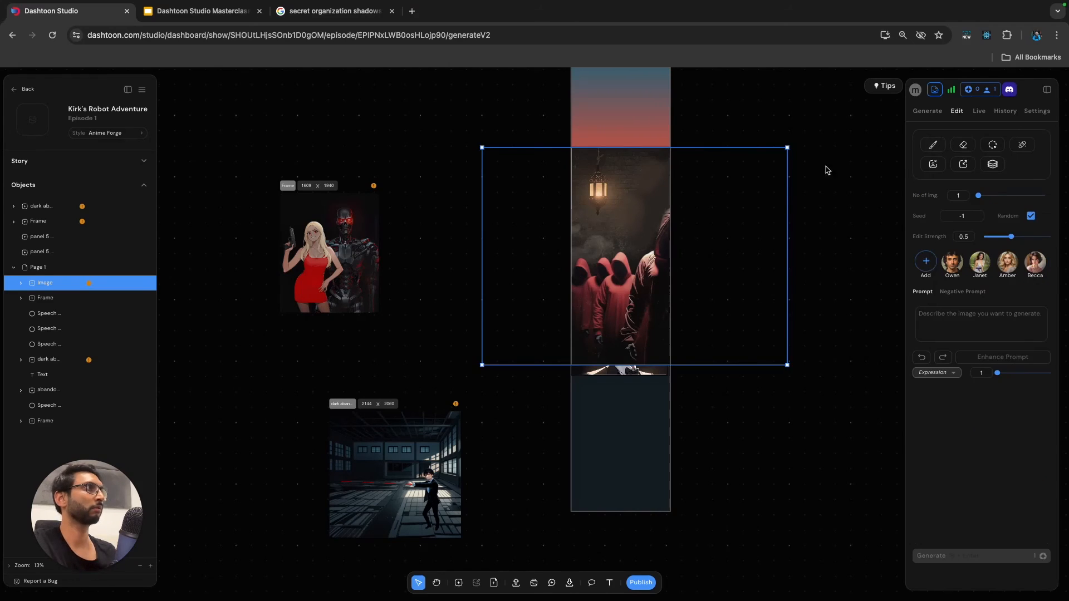
Set the blend mode of the dark #302a26 brush stroke covering the eye emblem to Darken.
left_click(843, 169)
left_click(649, 181)
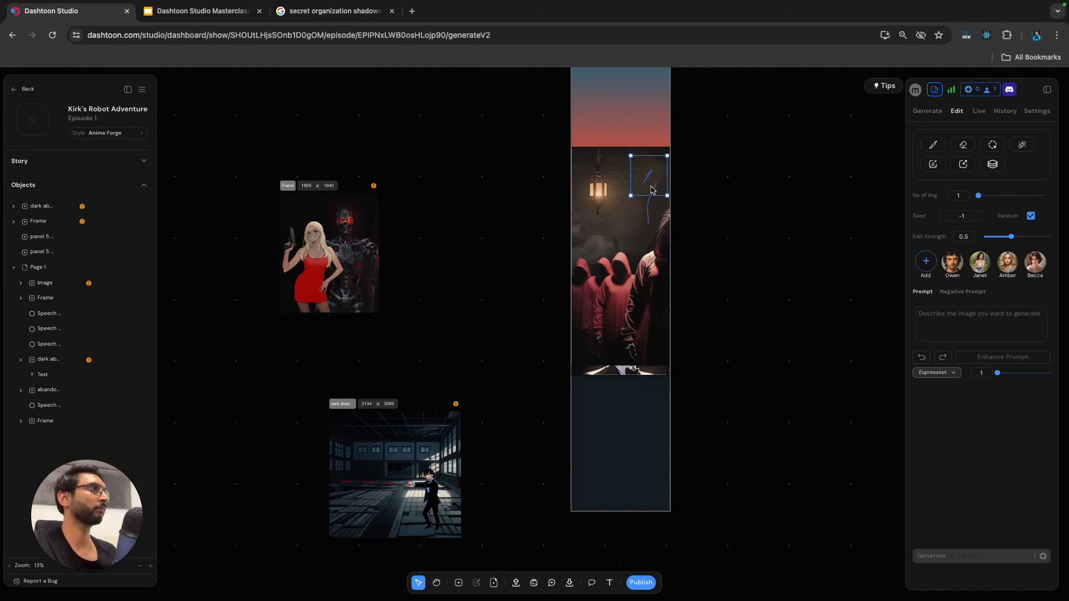
left_click(646, 217)
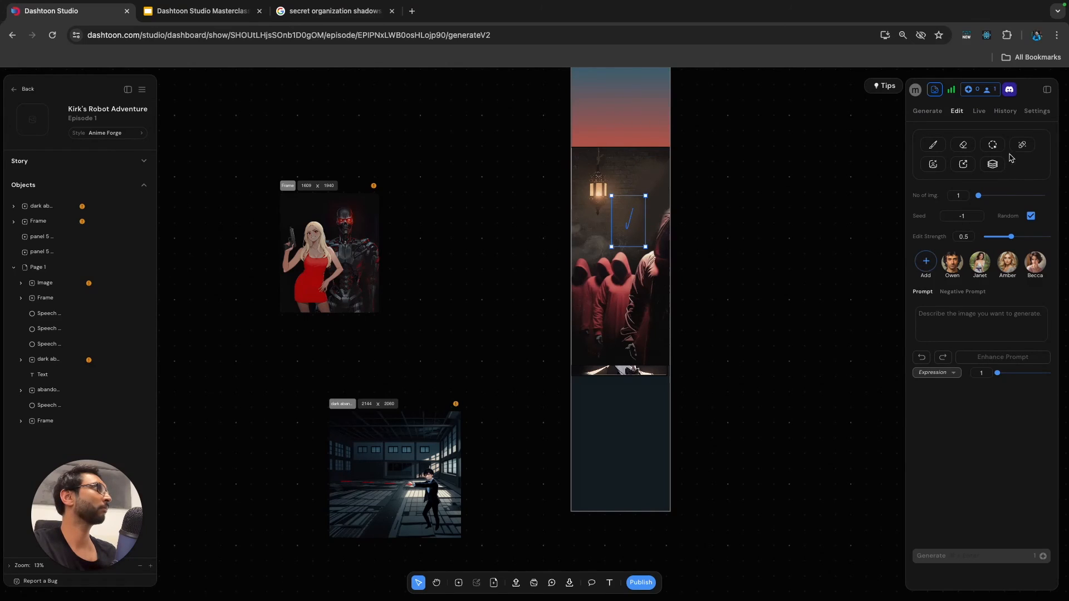
left_click(1036, 113)
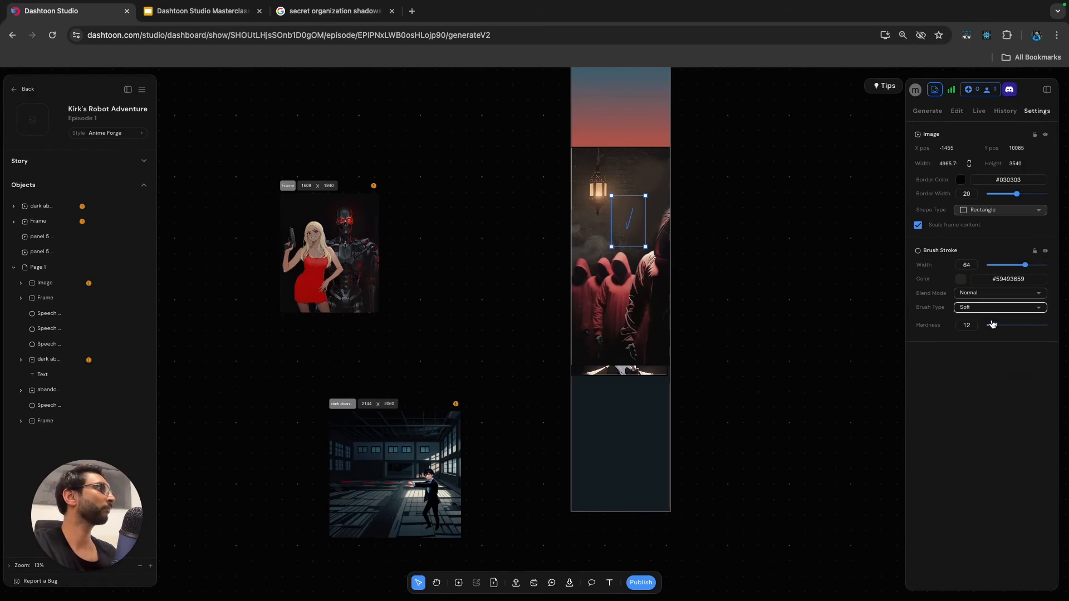
left_click(656, 218)
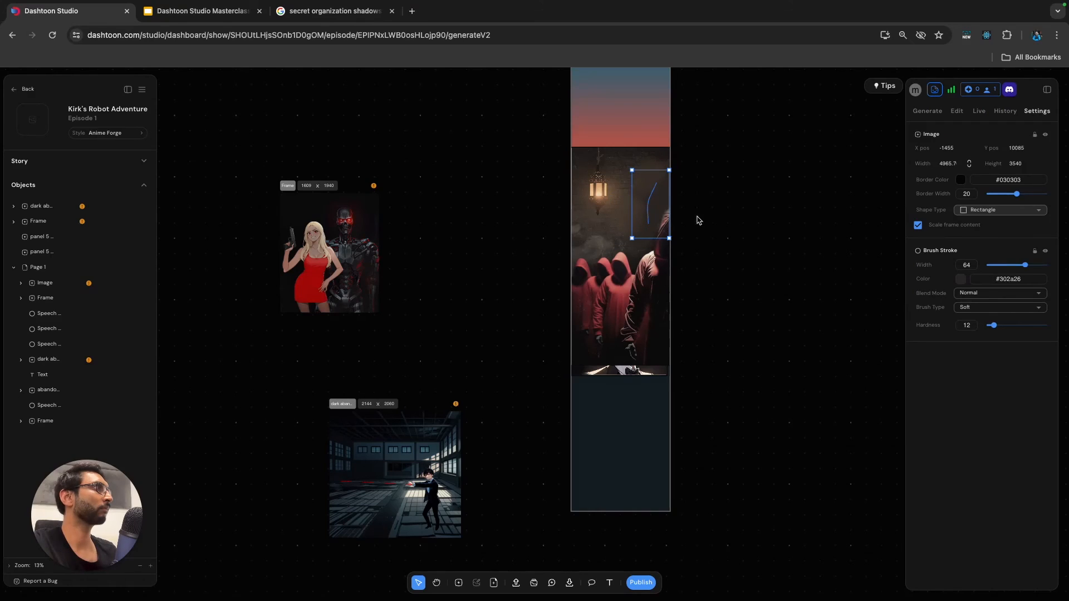
left_click(989, 294)
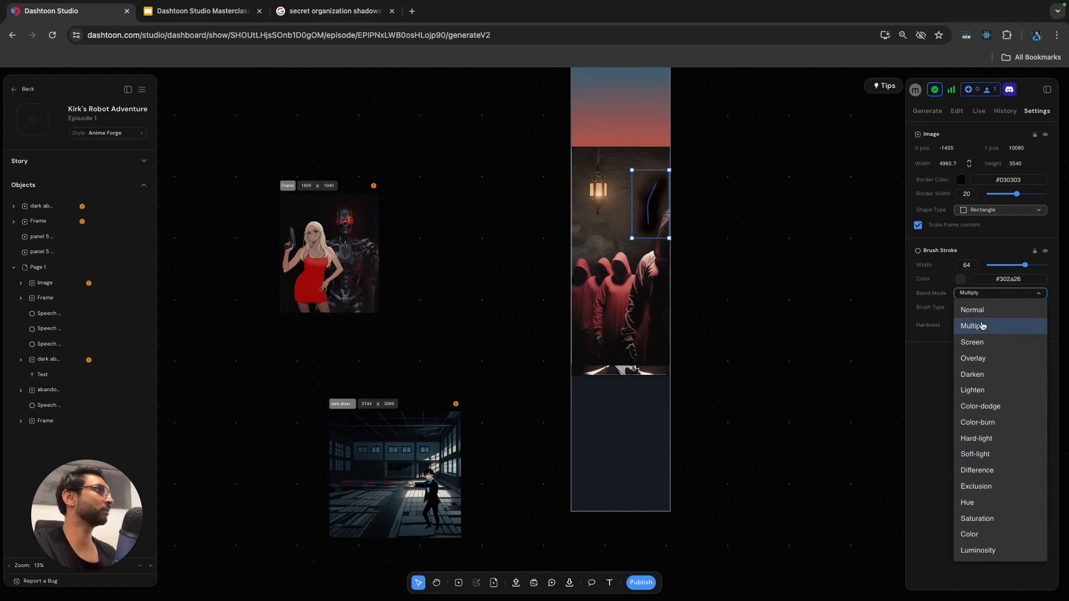
left_click(980, 342)
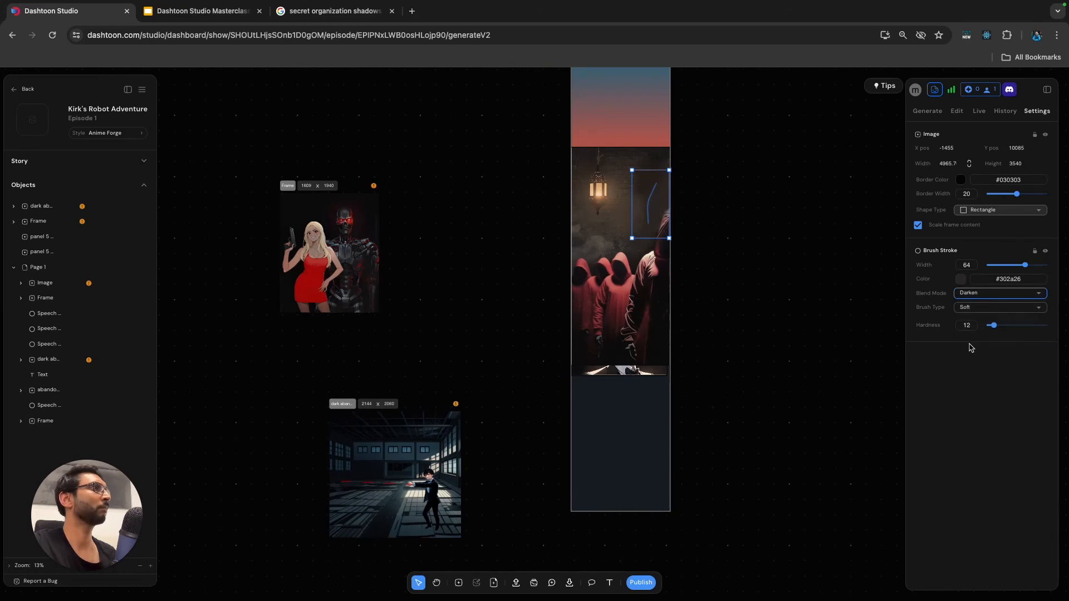
Blur the image inside the hooded-figures frame with a blur value of 21.
left_click(544, 175)
left_click(585, 166)
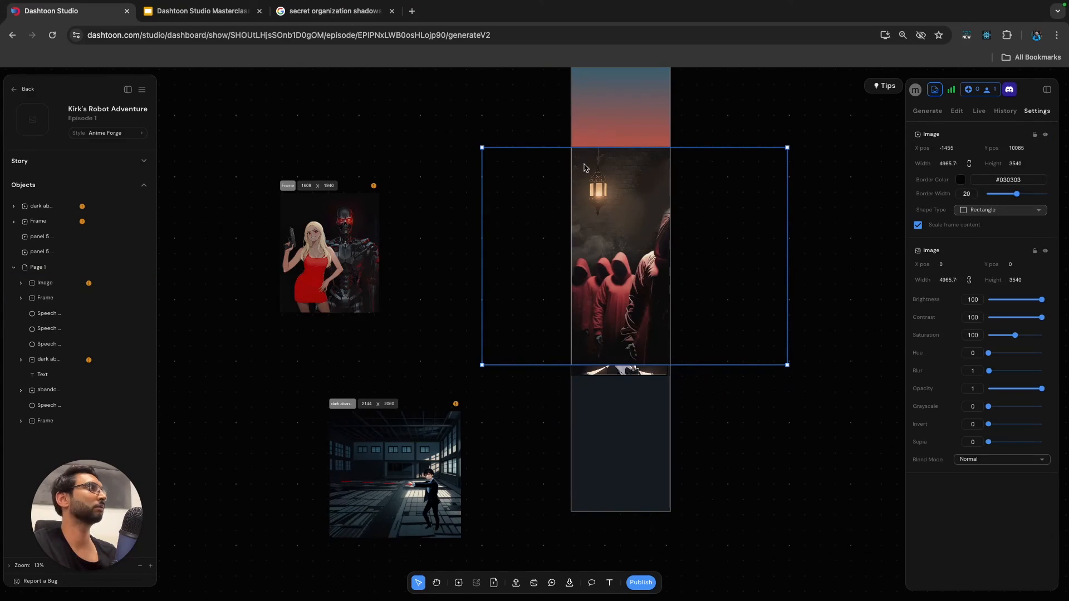
mouse_move(996, 373)
left_mouse_down()
mouse_move(1021, 375)
mouse_move(1000, 381)
left_mouse_up()
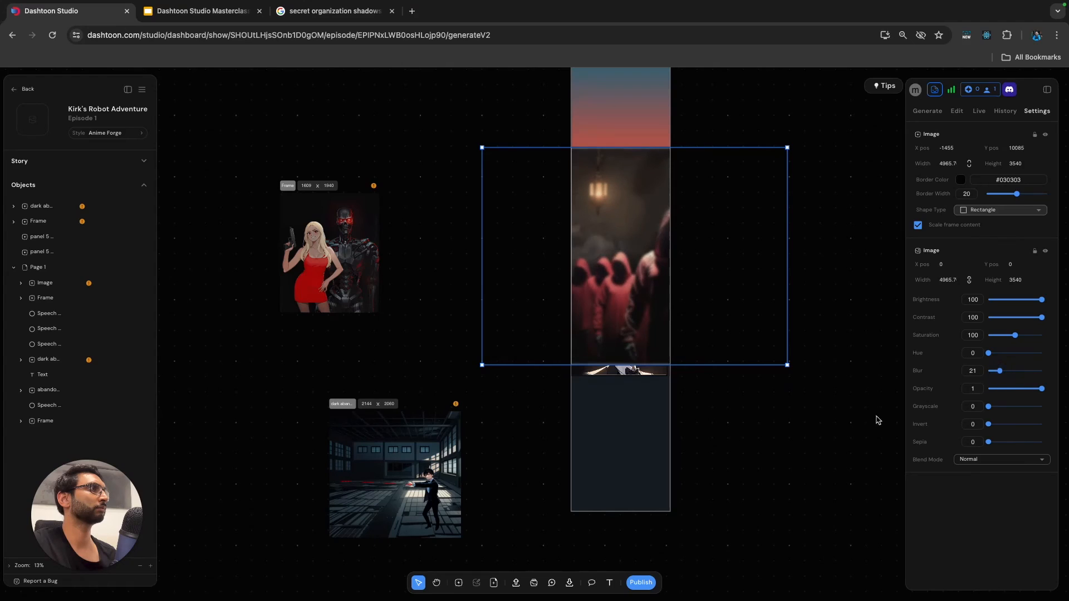
Move the framed hooded-figures image below the close-up frame in the layer order.
left_click(764, 454)
left_click(49, 285)
left_click_drag(35, 284, 39, 301)
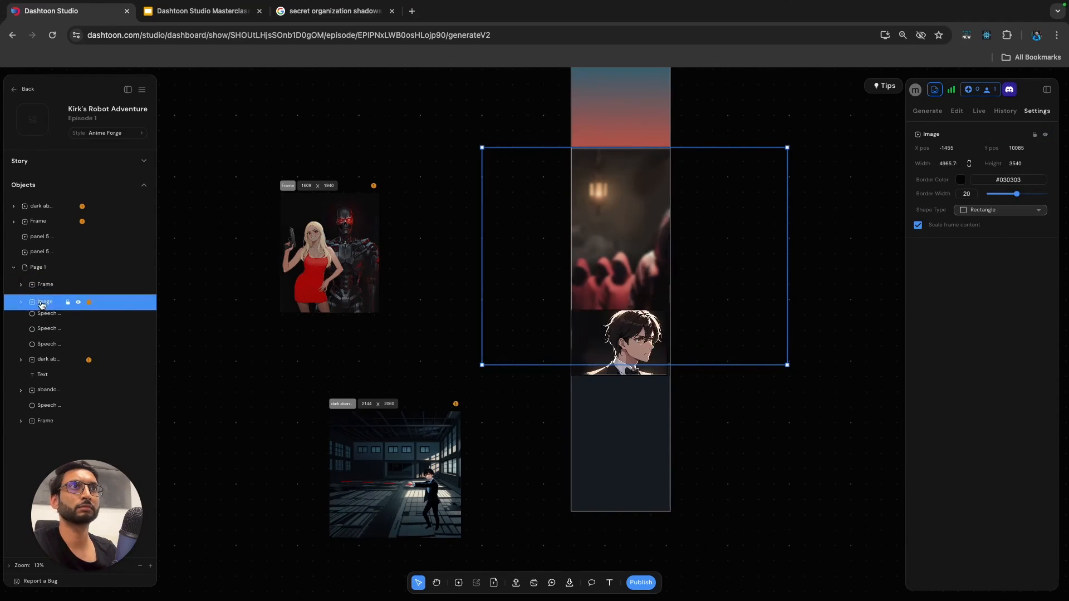
Delete the small stray brush stroke beside the man inside the close-up frame.
left_click(768, 426)
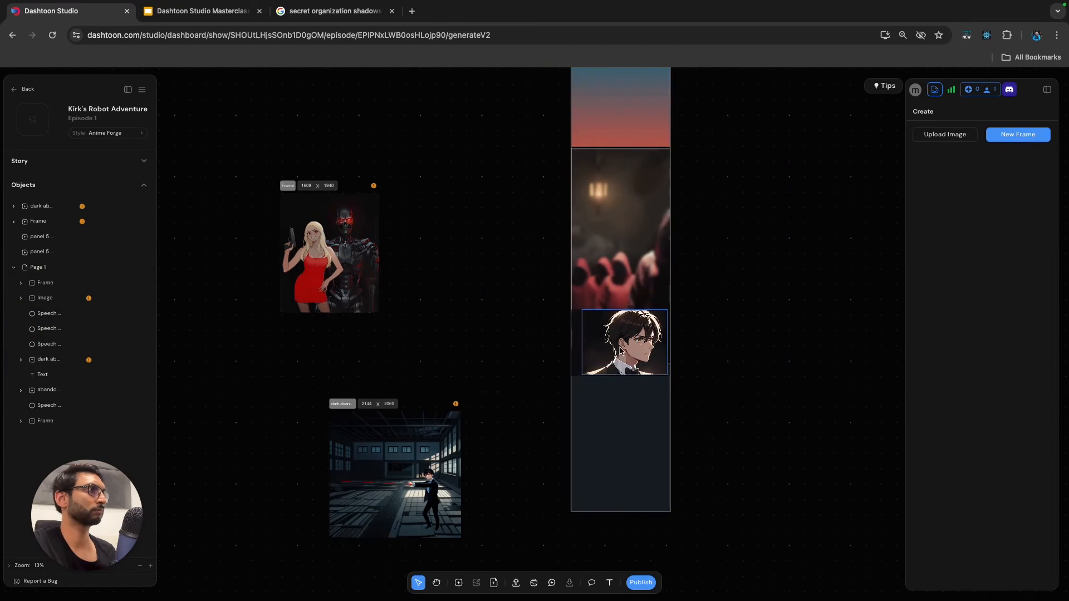
left_click(583, 360)
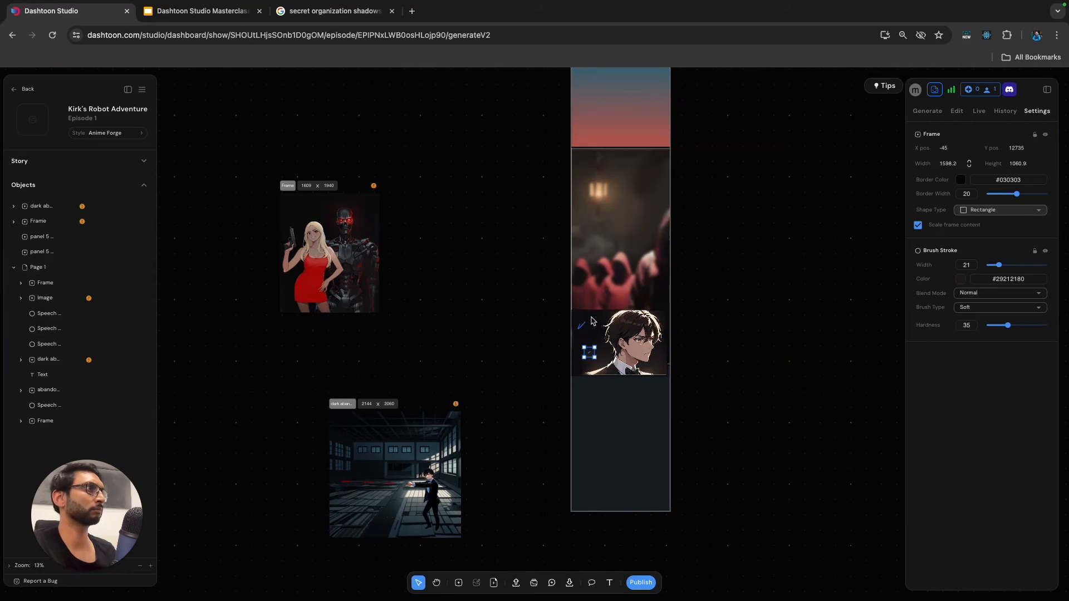
scroll(584, 320, "up", 3)
scroll(584, 318, "up", 2)
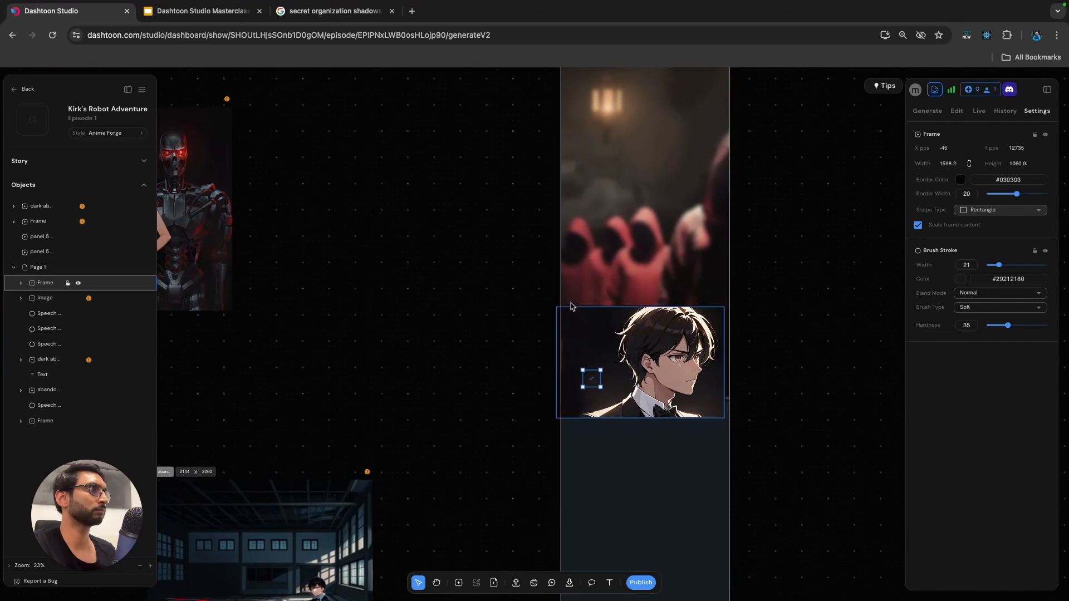
left_click(604, 311)
key("Delete")
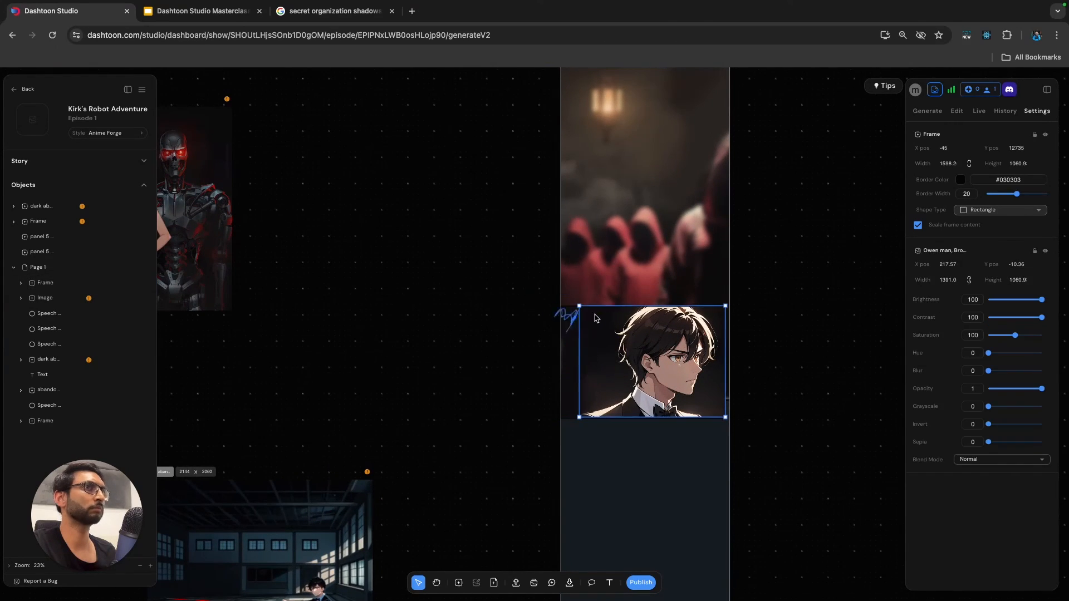
Set the close-up frame's border width to 0.
left_click(45, 283)
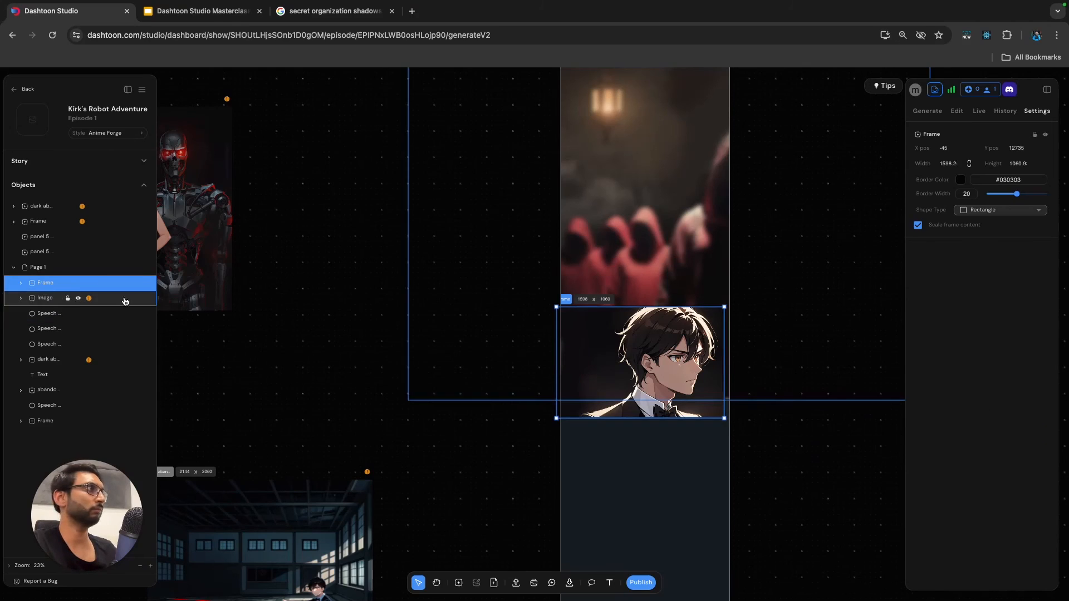
left_click(961, 180)
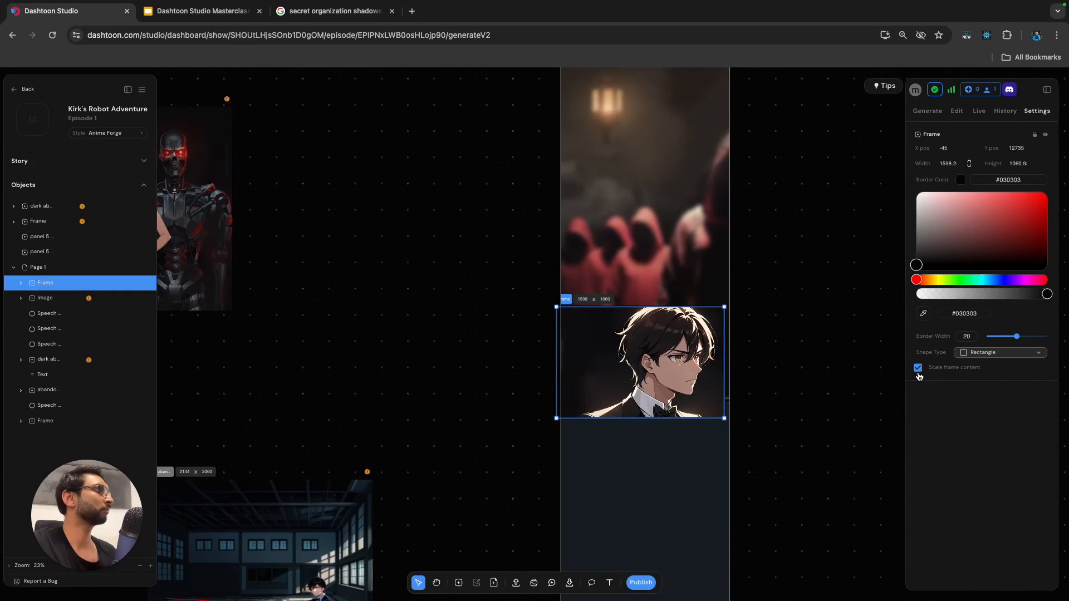
left_click(960, 182)
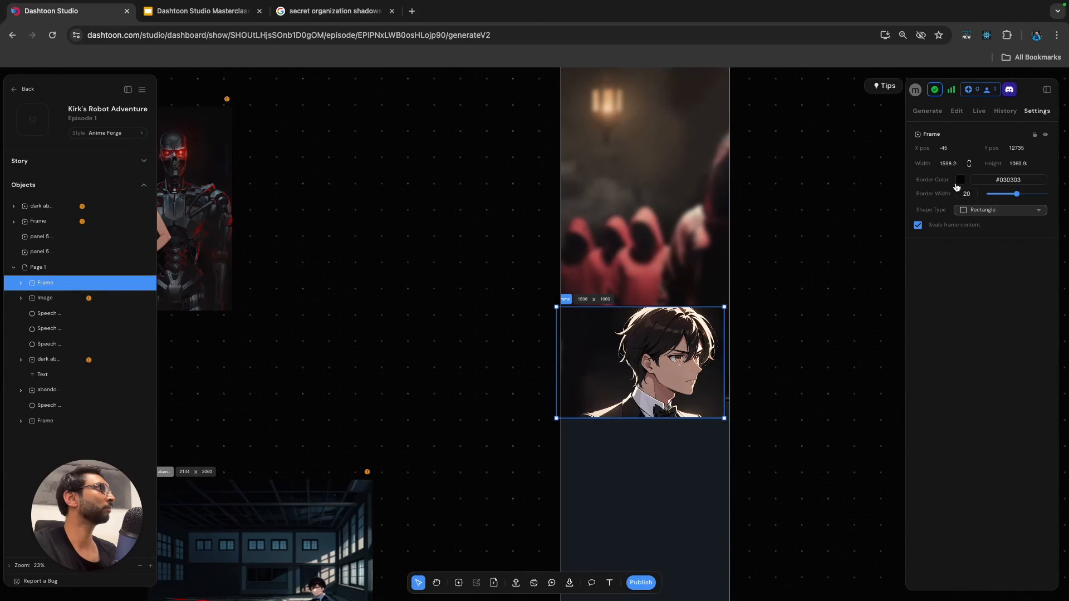
left_click_drag(1016, 194, 986, 194)
left_click(843, 288)
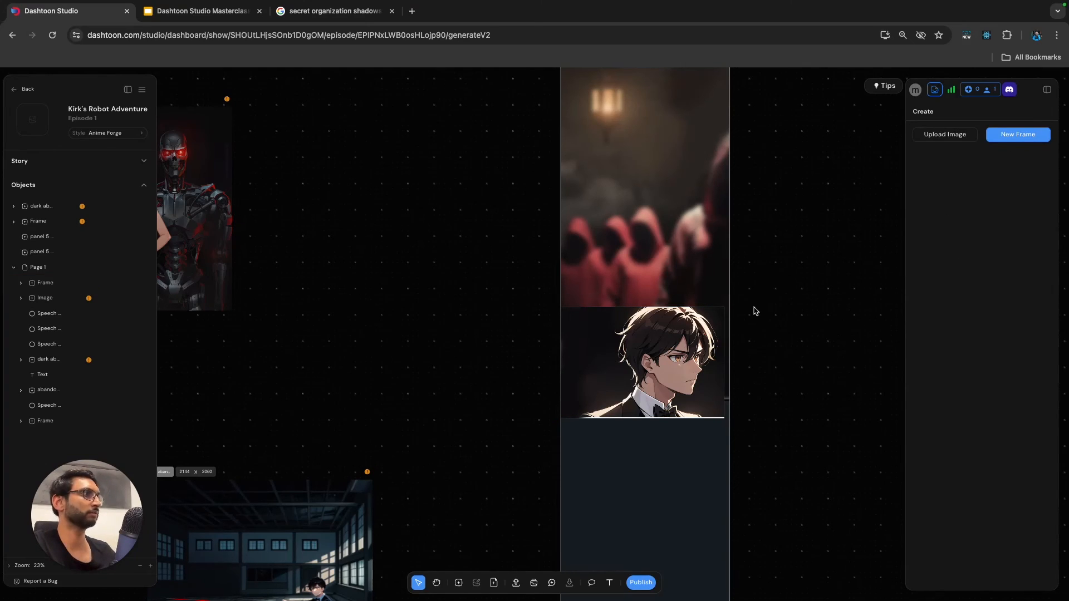
Shift the man's close-up so that it meets the page's right edge.
left_click(709, 379)
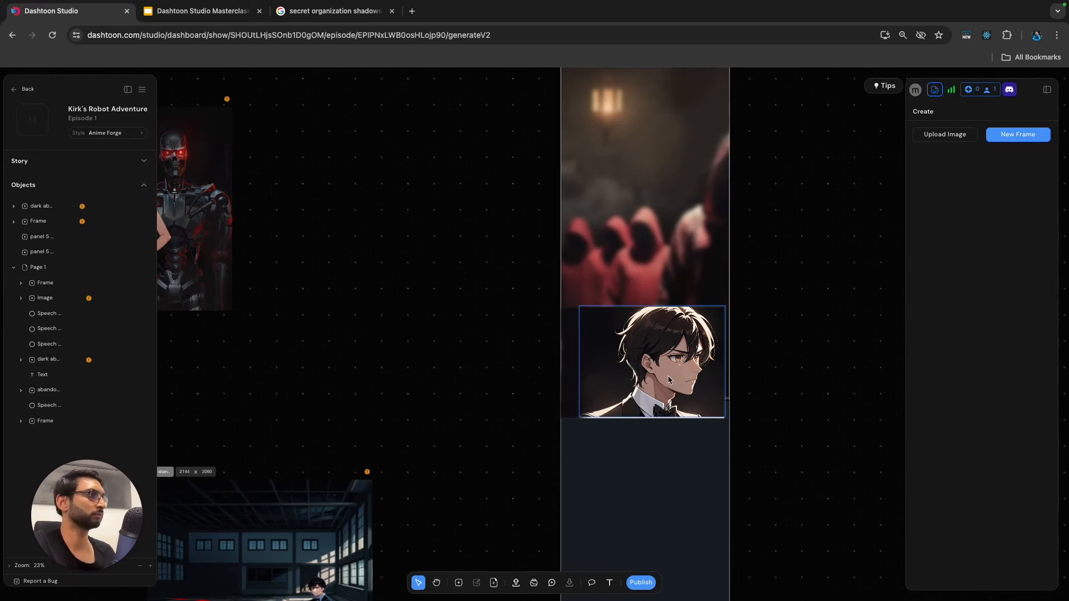
left_click(573, 331)
left_click(45, 283)
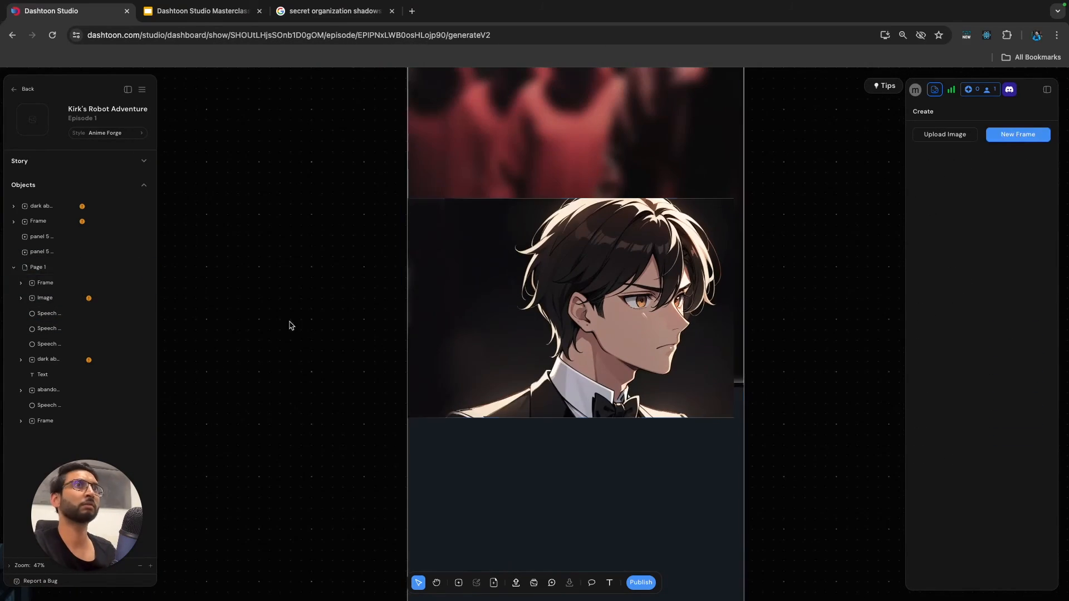
left_click(418, 192)
left_click(556, 435)
mouse_move(419, 192)
left_mouse_down()
mouse_move(547, 201)
mouse_move(583, 193)
left_mouse_up()
left_click(556, 435)
Set the page's soft brush to hardness 9 and paint a sampled dark tone over the close-up's upper right corner.
left_click(939, 144)
left_click(928, 356)
left_click(543, 235)
left_click(1000, 190)
left_click_drag(998, 207, 994, 207)
left_click(927, 356)
left_click(716, 190)
left_click_drag(710, 197, 733, 205)
Sample the light hair highlight #f0e2d1 and brush it along the cut-off top of the man's hair with width 7.
left_click(927, 355)
left_click(592, 203)
left_click_drag(1001, 190, 991, 190)
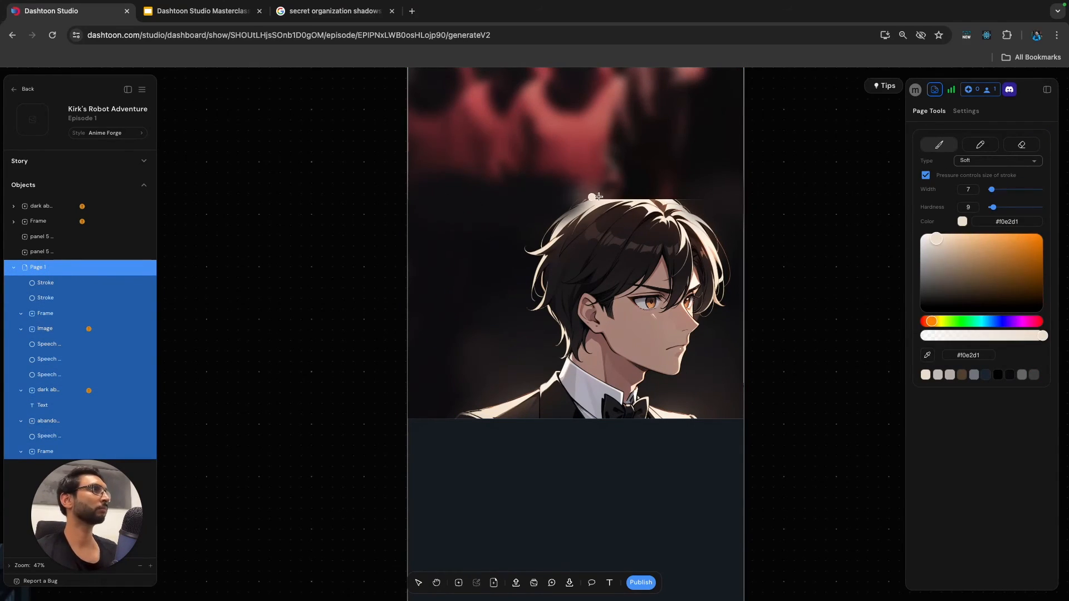
left_click_drag(591, 199, 678, 202)
Sample the dark background beside the hair and paint it above the man's head with a wider brush.
left_click(927, 355)
left_click(701, 203)
left_click_drag(992, 190, 996, 190)
left_click_drag(570, 184, 690, 199)
Undo the last brush stroke and paint freshly sampled tones across the seam above the man's head.
left_click(927, 355)
left_click(596, 155)
key("super+z")
left_click(927, 356)
left_click(737, 237)
left_click(927, 355)
left_click(490, 206)
mouse_move(571, 207)
left_mouse_down()
mouse_move(690, 193)
mouse_move(699, 211)
left_mouse_up()
Sample the dark tone near the close-up's lower edge and brush it along that edge across the page.
left_click(927, 355)
left_click(418, 409)
left_click_drag(432, 422, 733, 418)
left_click_drag(552, 420, 485, 418)
left_click_drag(994, 207, 994, 207)
mouse_move(485, 421)
left_mouse_down()
mouse_move(609, 425)
mouse_move(710, 412)
left_mouse_up()
Blend the close-up's surroundings with translucent #0d0b0fab strokes, using brush hardness 0 and increasing the width to 62.
left_click_drag(994, 208, 989, 207)
left_click_drag(996, 189, 1007, 189)
left_click_drag(440, 164, 604, 170)
left_click_drag(1043, 336, 1003, 336)
scroll(467, 211, "up", 1)
mouse_move(1006, 189)
left_mouse_down()
mouse_move(1034, 189)
mouse_move(1022, 190)
left_mouse_up()
left_click_drag(490, 209, 585, 193)
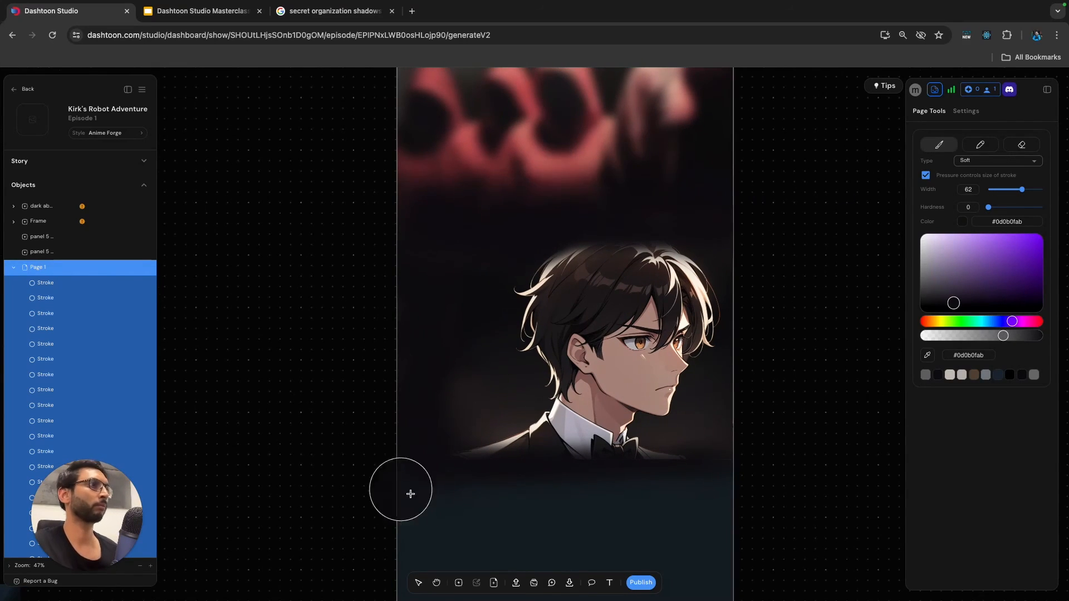
scroll(673, 499, "down", 5)
key("v")
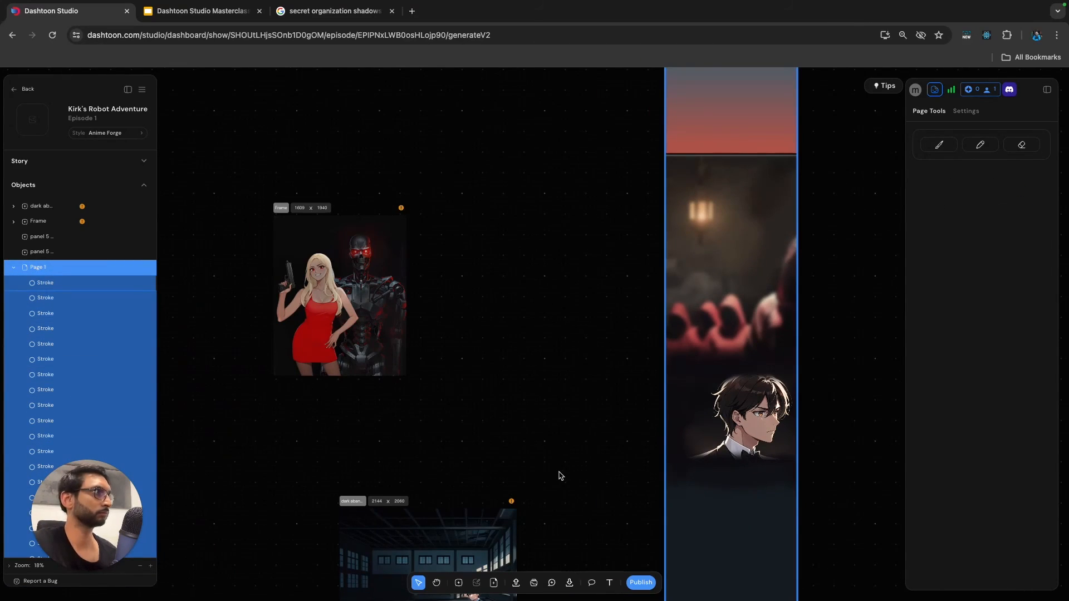
Start a text object and check the scene dialogue on the Panel 4 slide in Google Slides.
left_click(610, 582)
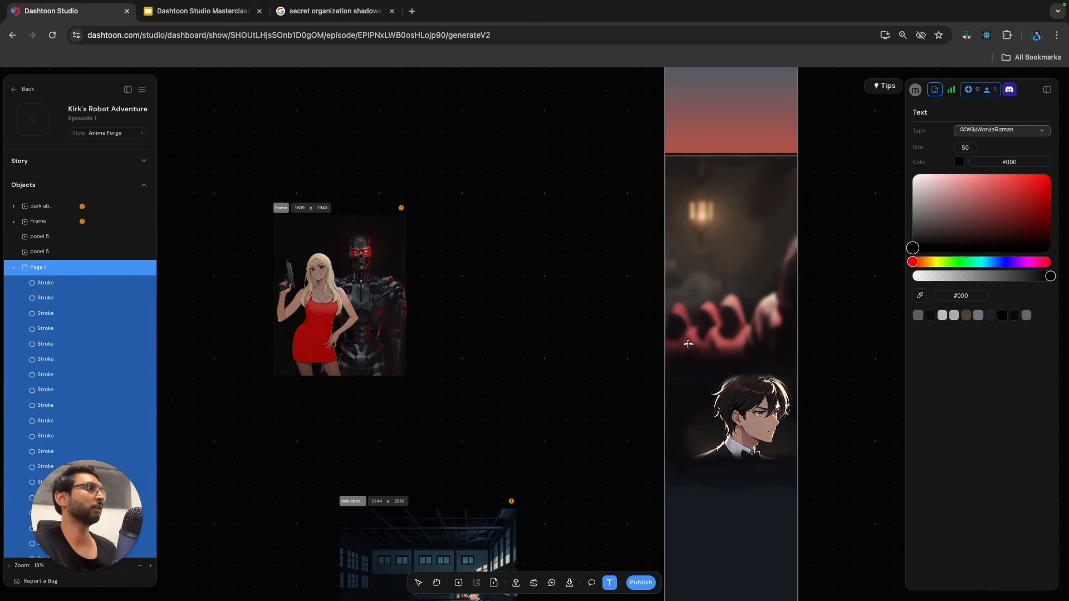
left_click(201, 11)
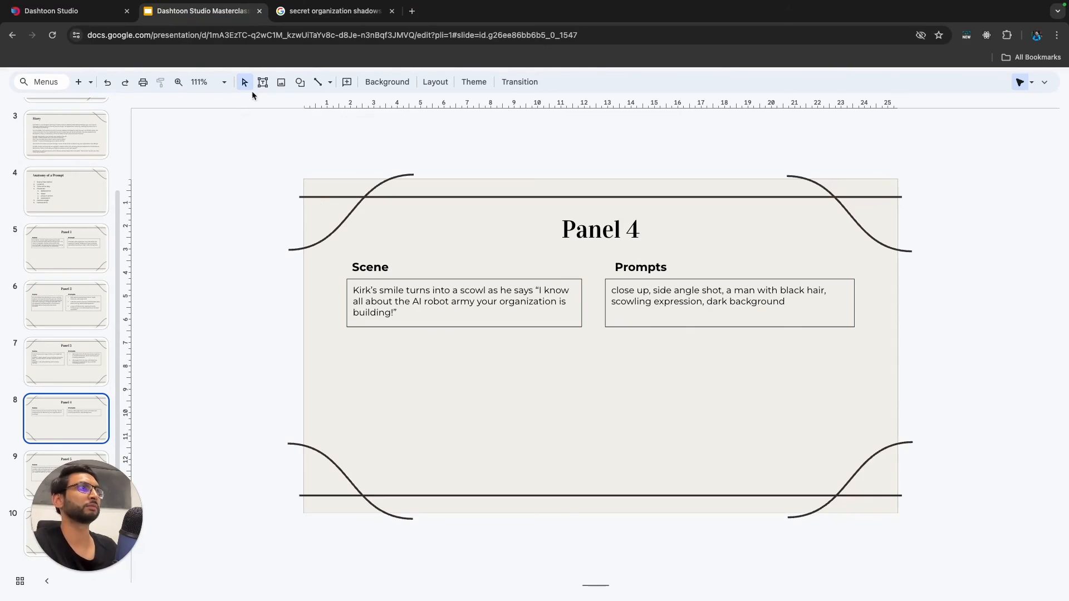
left_click(320, 12)
left_click(202, 11)
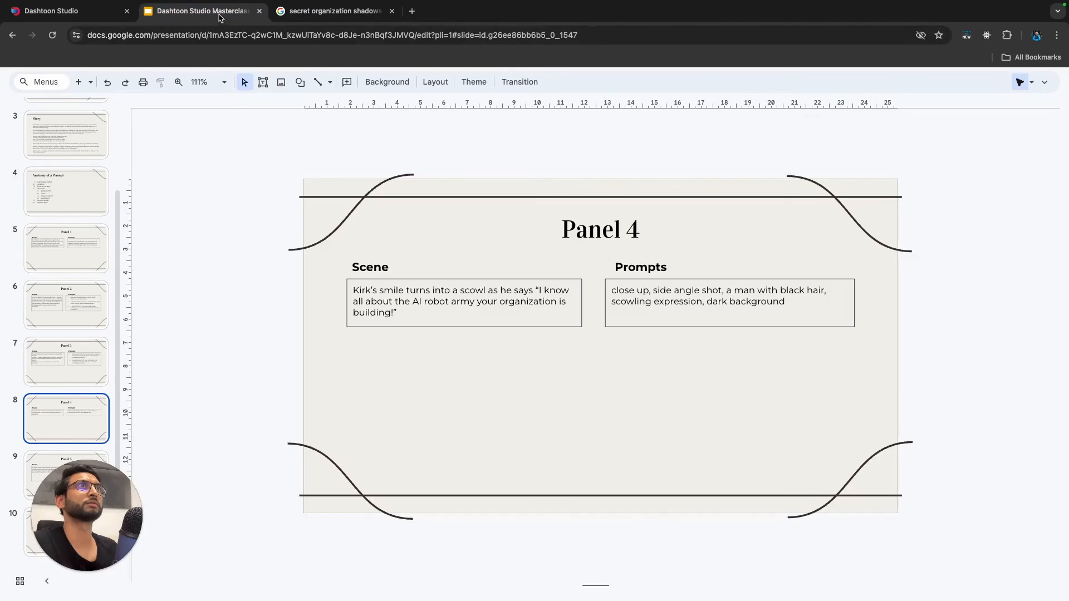
Switch back to Dashtoon Studio and place the text "I KNOW ALL" beside the man's head, coloured white #ffffff.
left_click(56, 11)
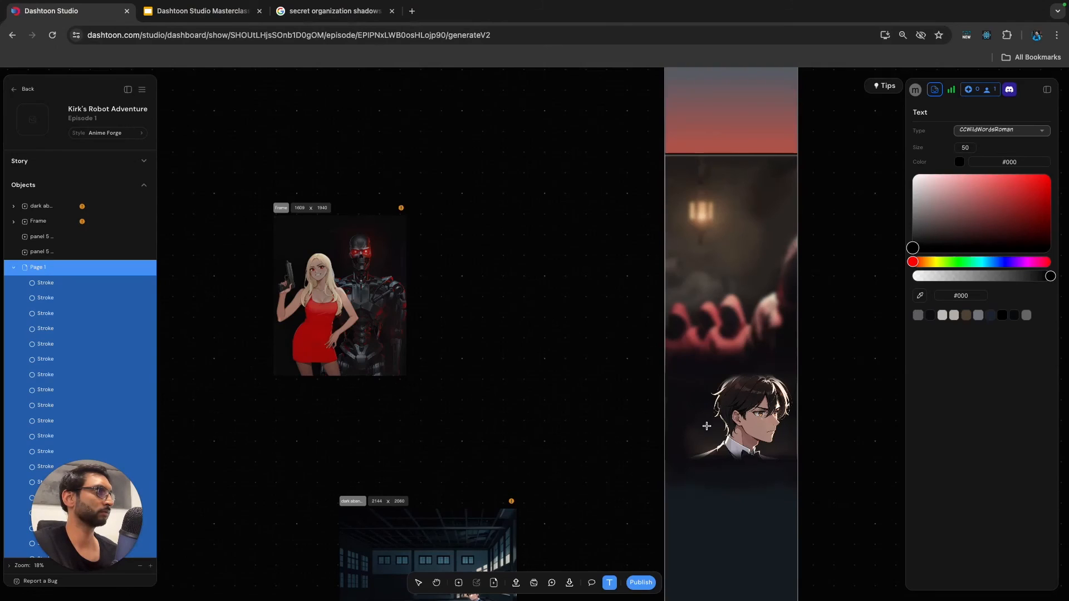
left_click(676, 371)
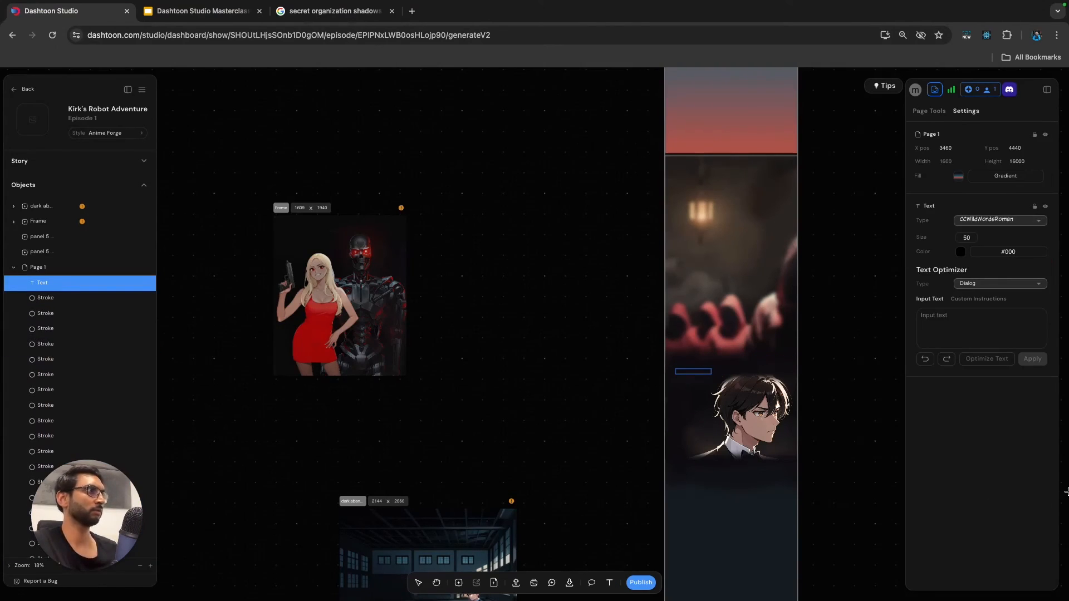
left_click(921, 315)
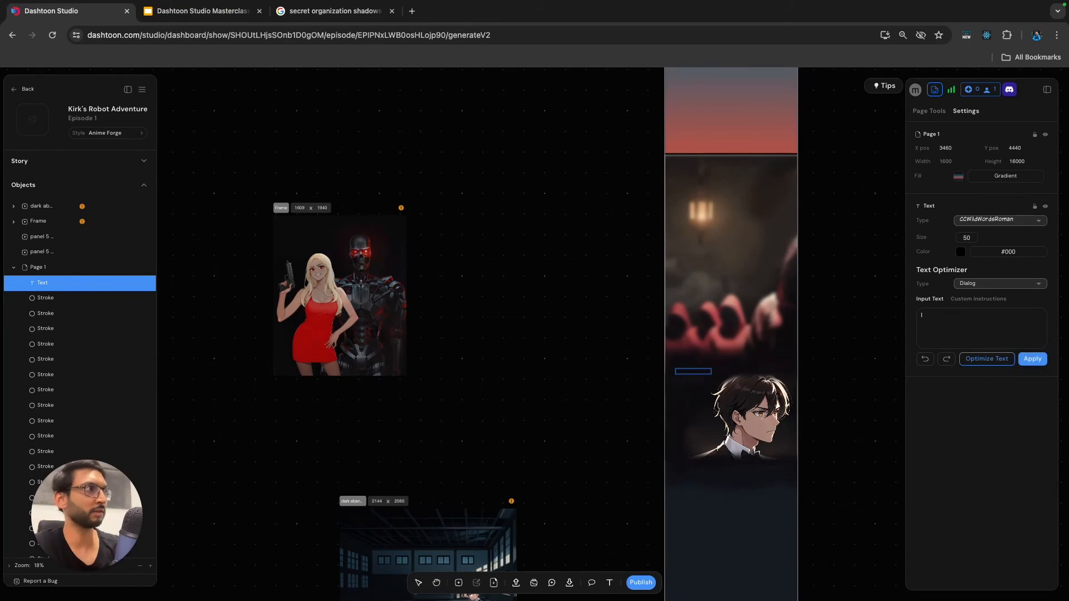
type("I KNOW ALL")
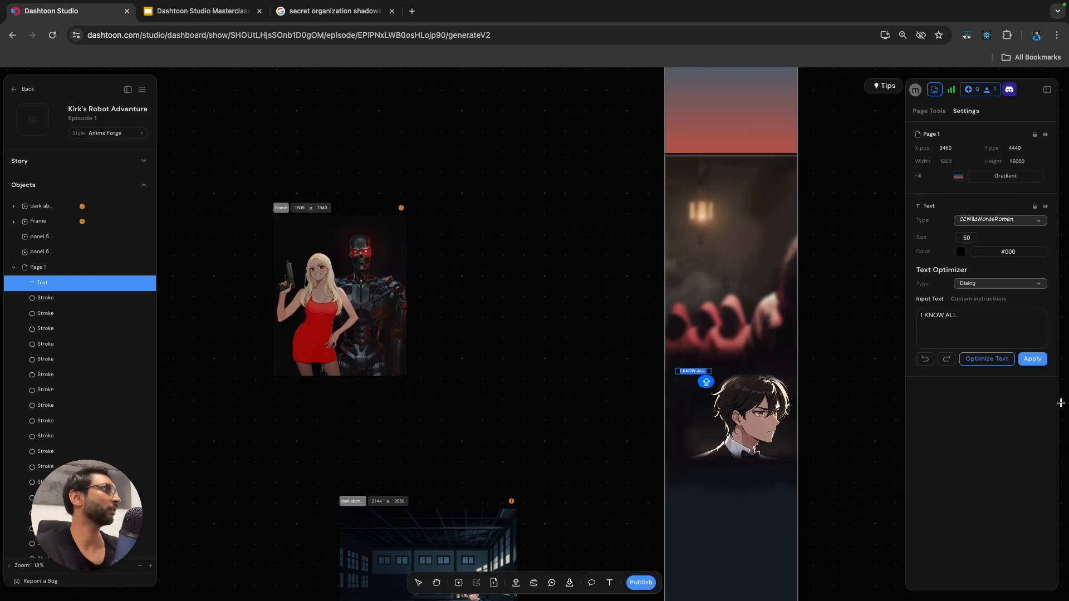
left_click(960, 252)
left_click_drag(939, 295, 902, 248)
Complete the text as "I KNOW ALL ABOUT THE ROBOT ARMY YOUR SECRET ORGANIZATION IS BUILDING!".
left_click(705, 372)
scroll(706, 372, "up", 2)
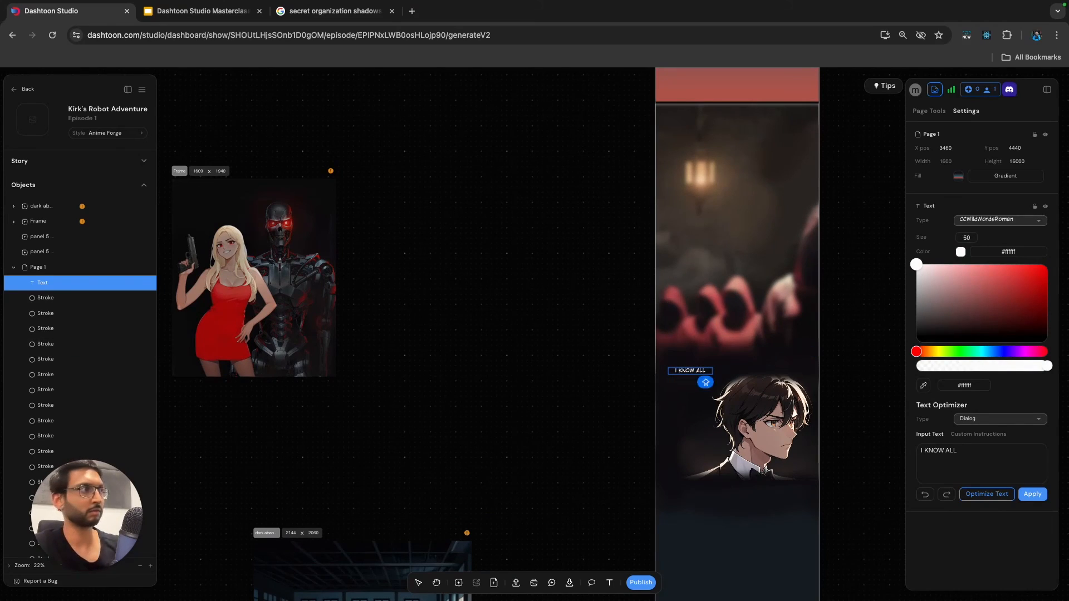
type("ABOUT")
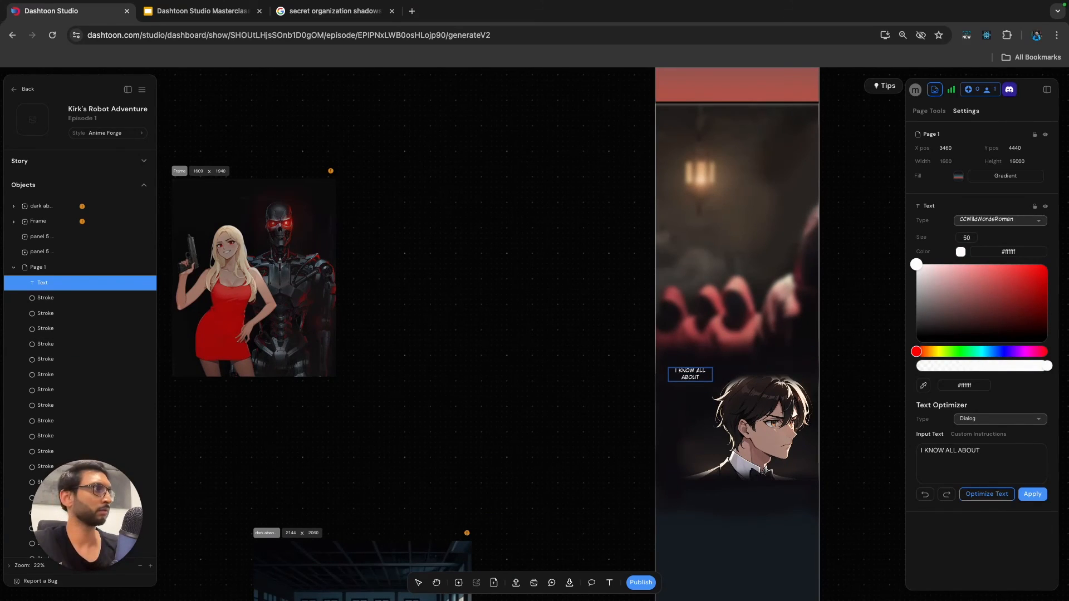
type(" THE ROBOT")
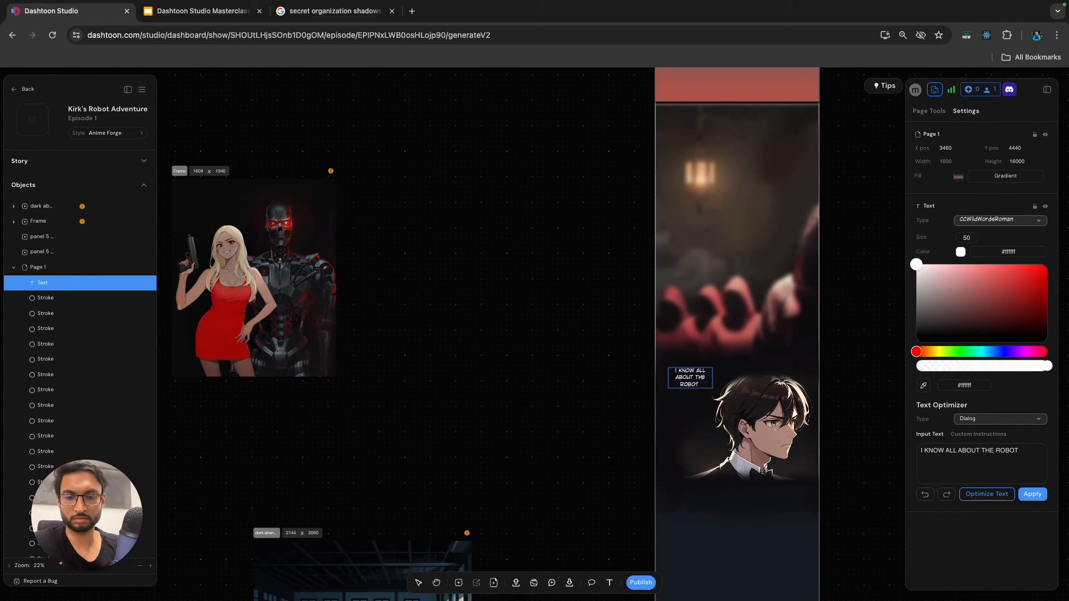
type(" ARMY YOUR SECRET ORGANIZAT")
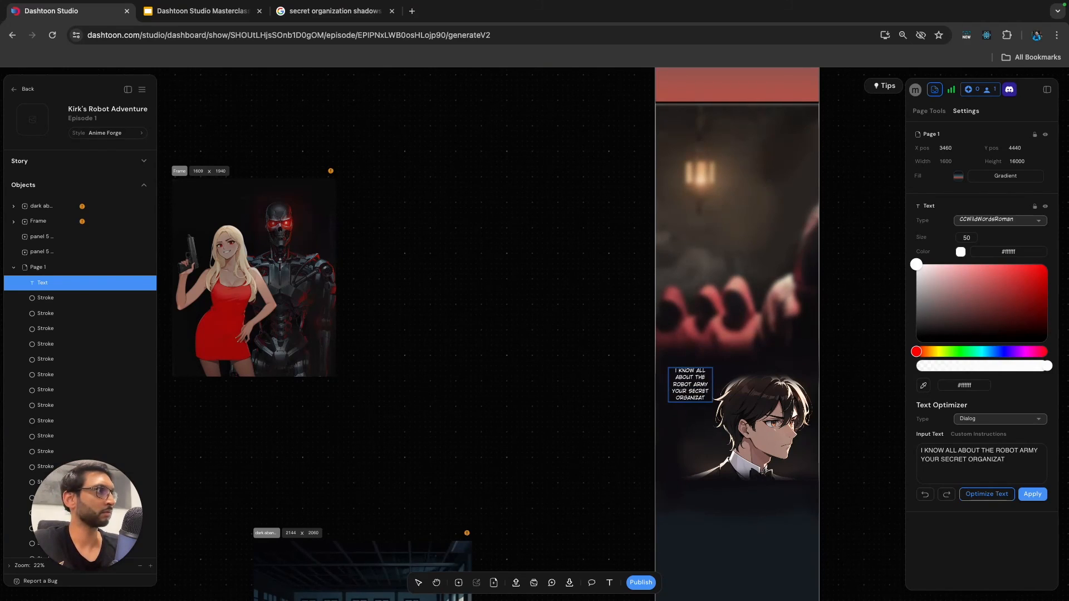
type("ION IS BUILDING!")
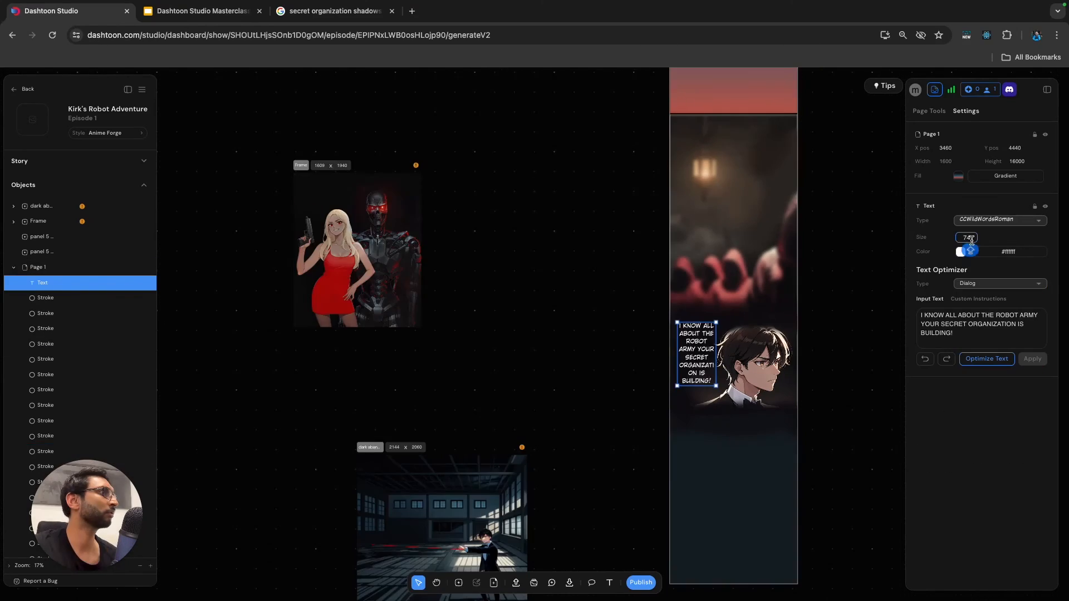
Set the dialogue text's size to 63 and move it slightly lower beside the man's face.
key("Down")
key("Down")
key("Down")
key("Down")
key("Down")
left_click(847, 330)
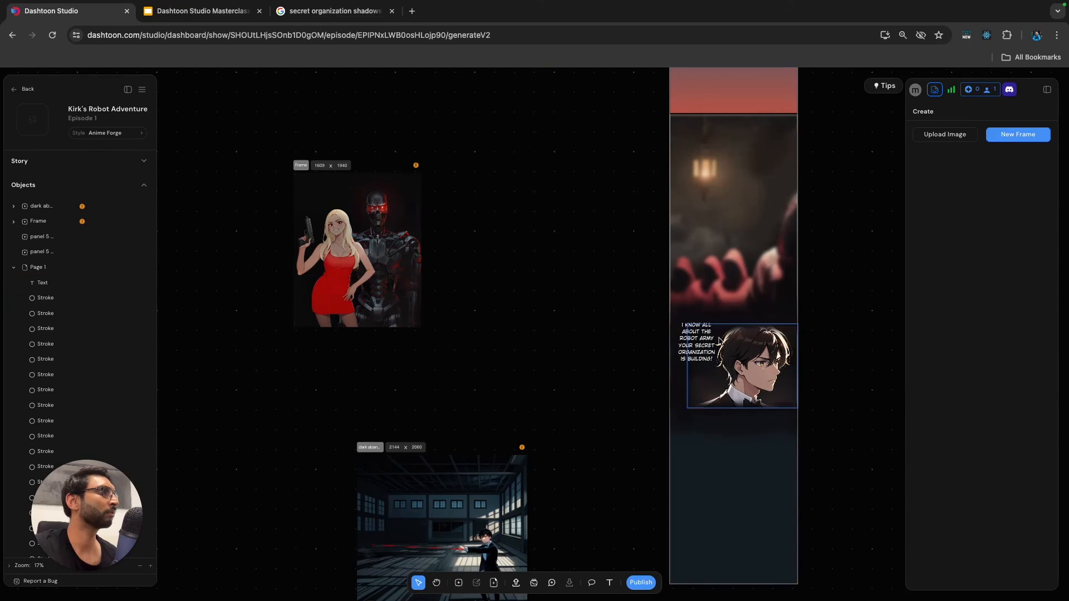
left_click_drag(693, 342, 690, 353)
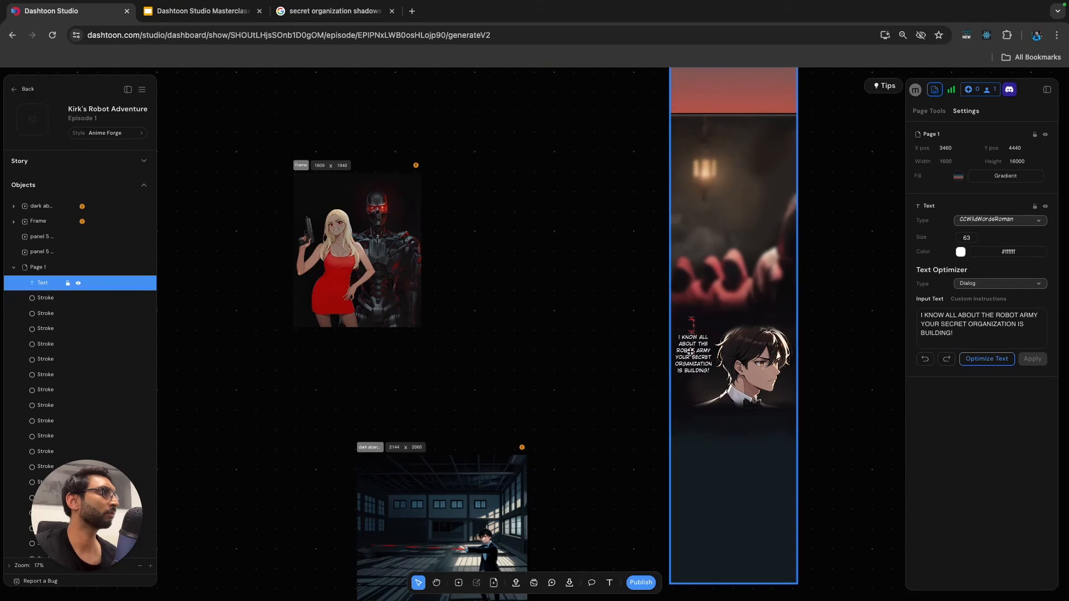
left_click(873, 350)
Examine the page layout down to its lower end and the unplaced panels around it.
scroll(833, 339, "up", 1)
scroll(833, 338, "right", 1)
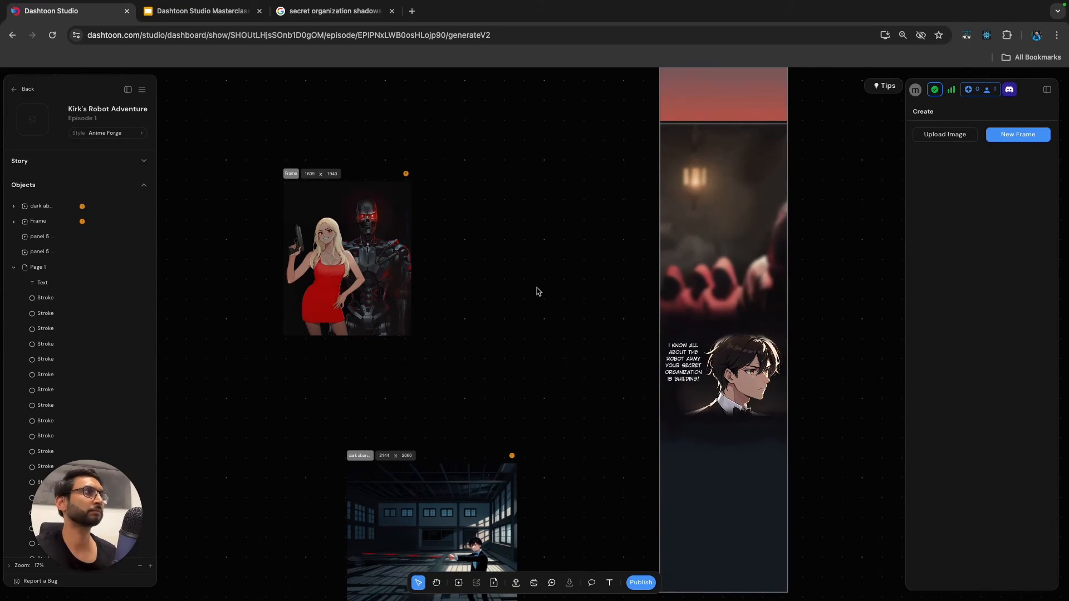
scroll(537, 291, "down", 2)
scroll(539, 289, "down", 4)
scroll(539, 290, "right", 1)
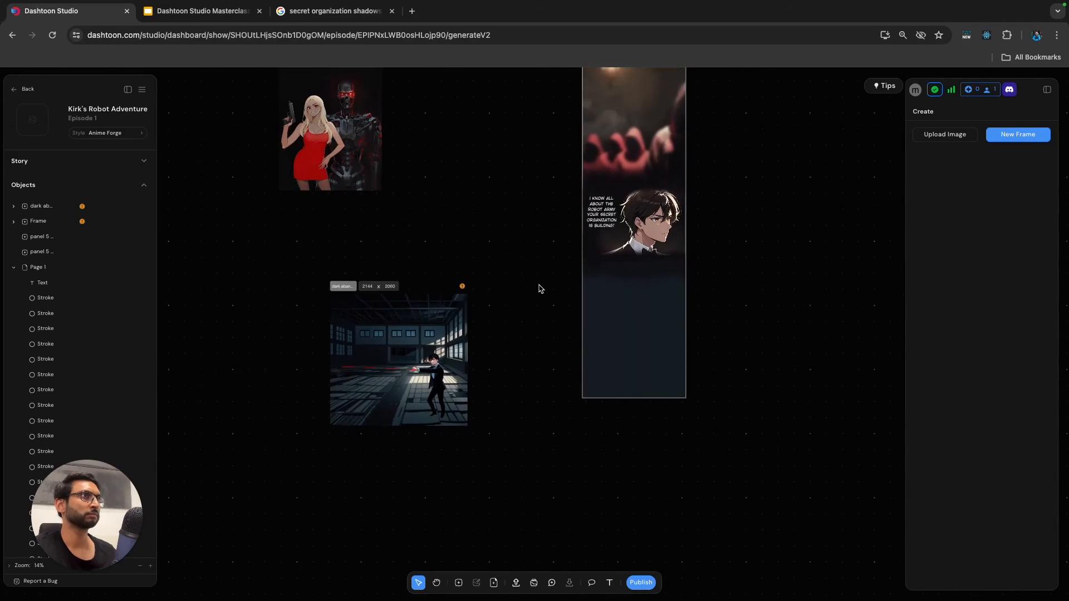
scroll(539, 290, "down", 6)
left_click(575, 316)
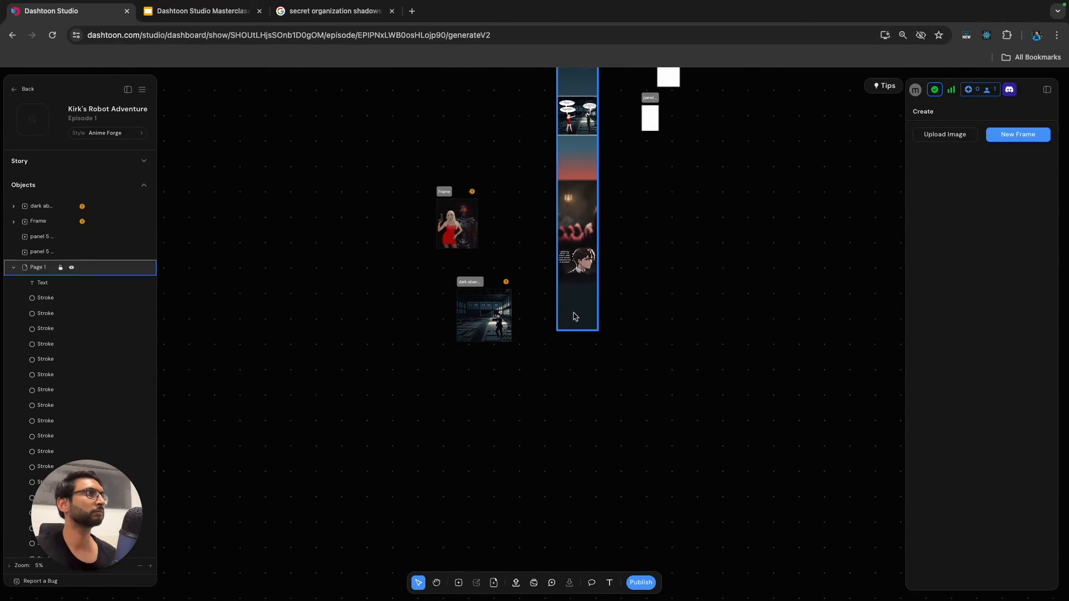
left_click(578, 319)
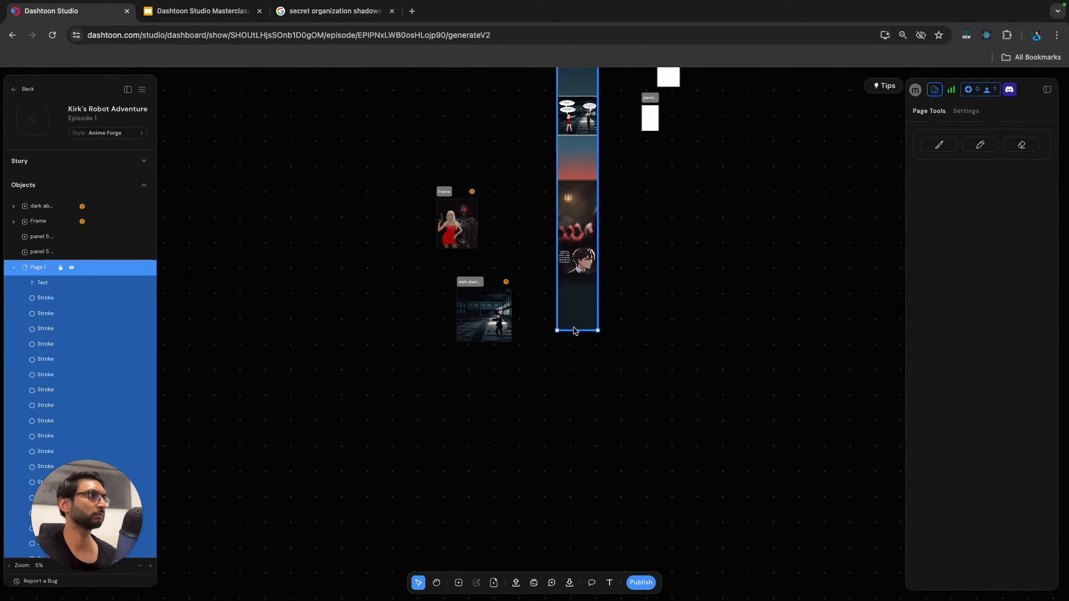
left_click(661, 346)
scroll(652, 329, "down", 2)
Change the red stop of the page's linear gradient to #b44a3c and move the last dark stop closer to the end.
left_click(613, 230)
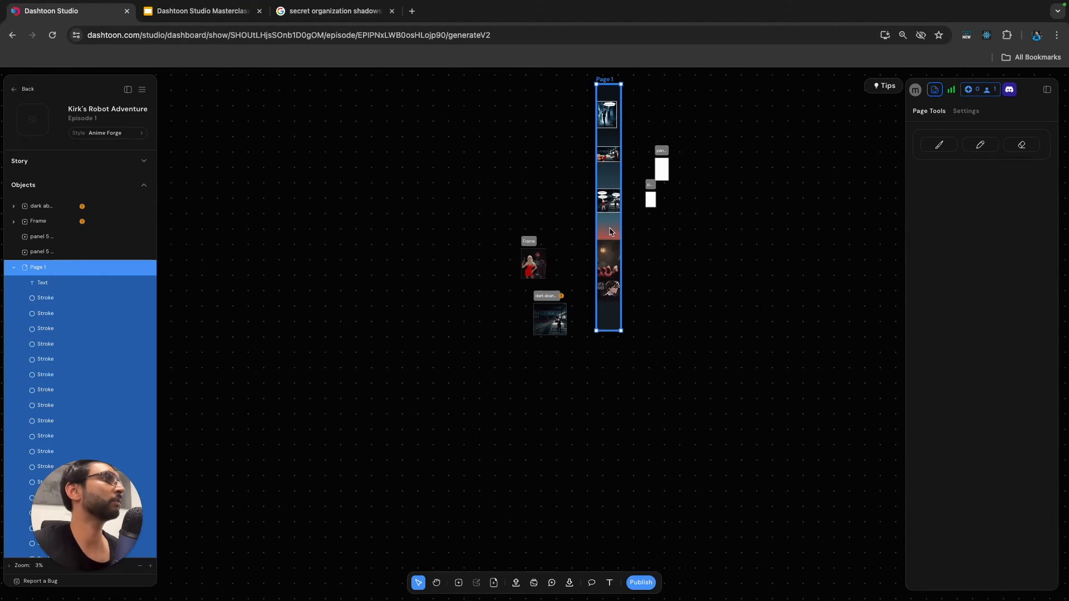
left_click(974, 115)
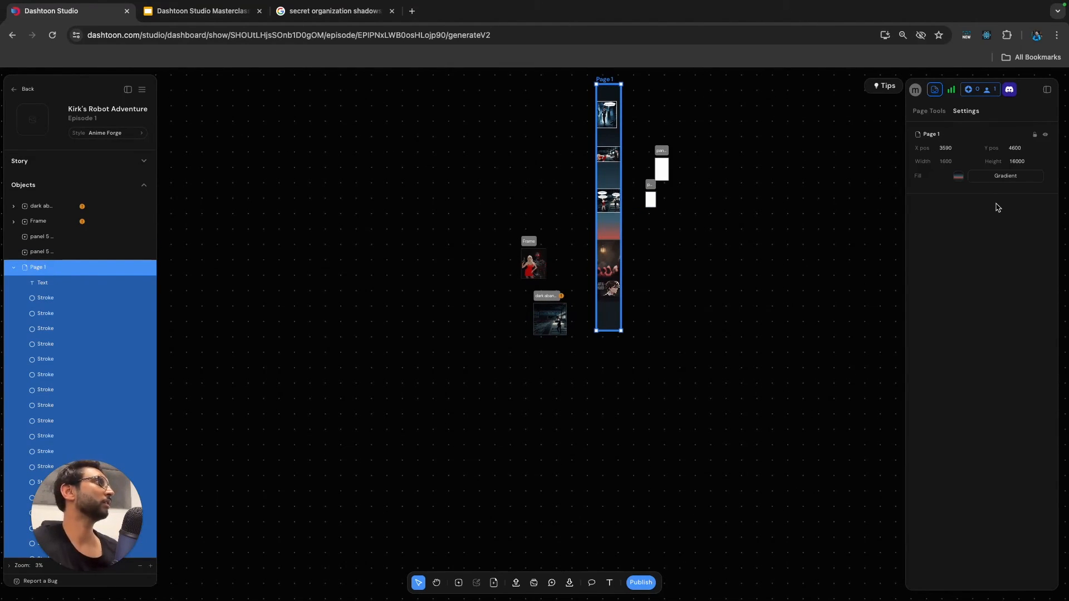
left_click(959, 179)
left_click(1008, 209)
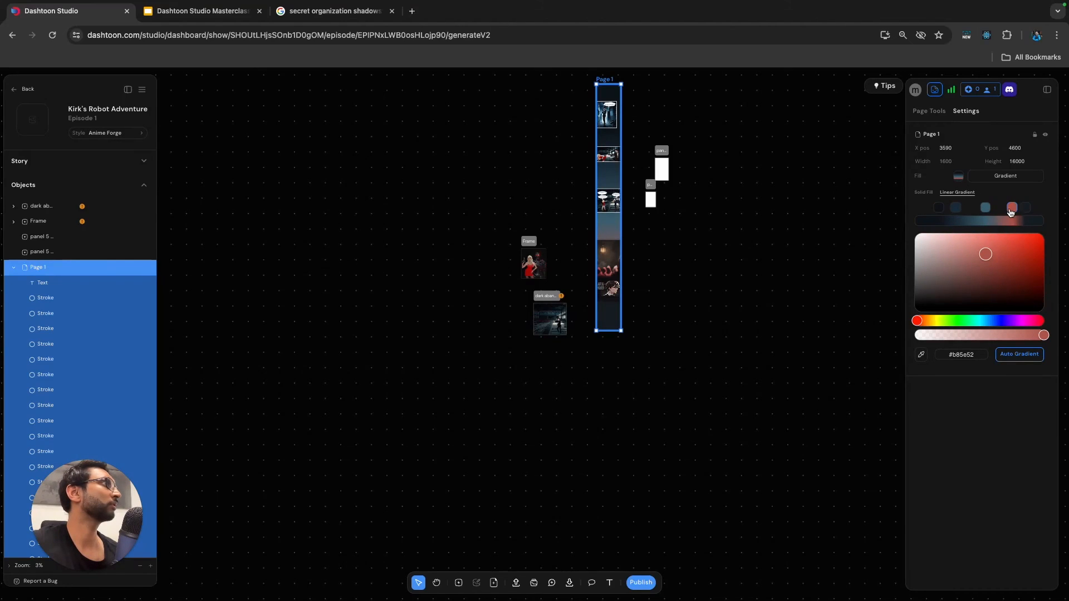
left_click_drag(1024, 211, 1008, 240)
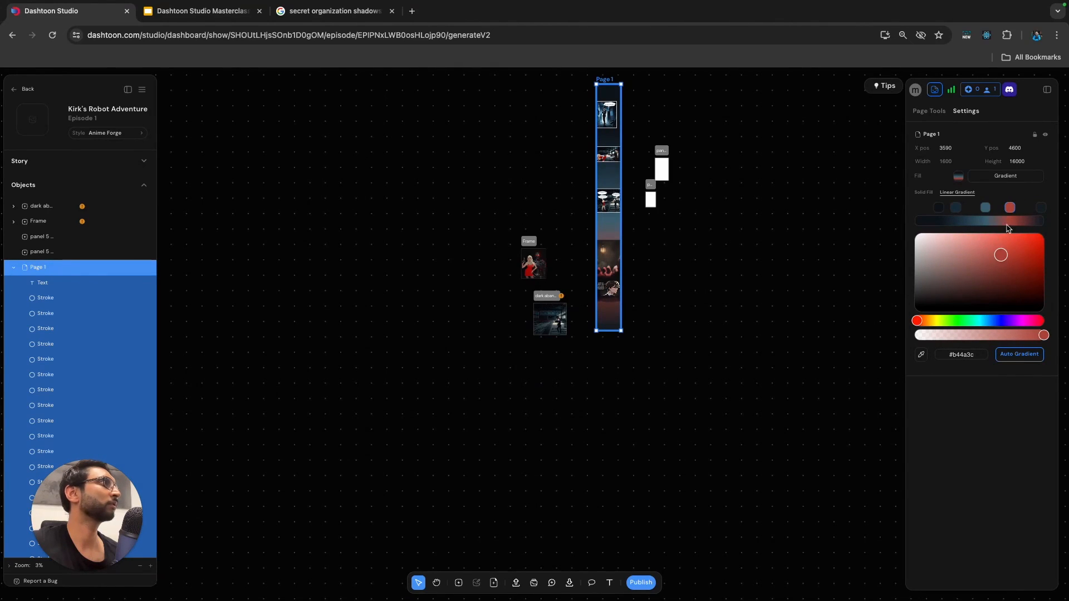
Move the red stop of Page 1's linear gradient slightly closer to the blue stop.
left_click(987, 208)
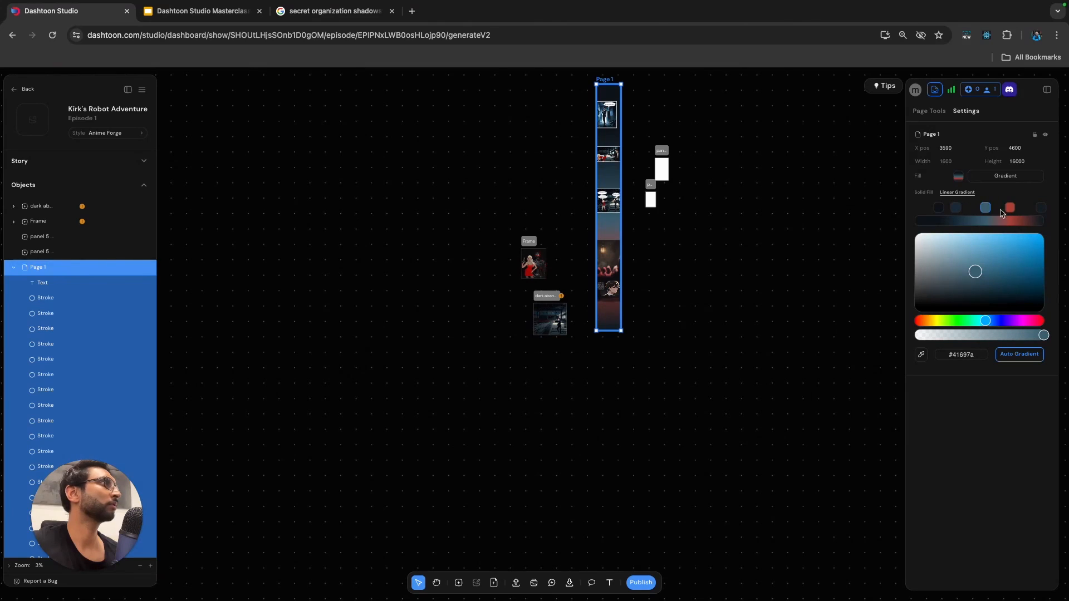
left_click(1012, 210)
left_click_drag(1009, 213, 1003, 214)
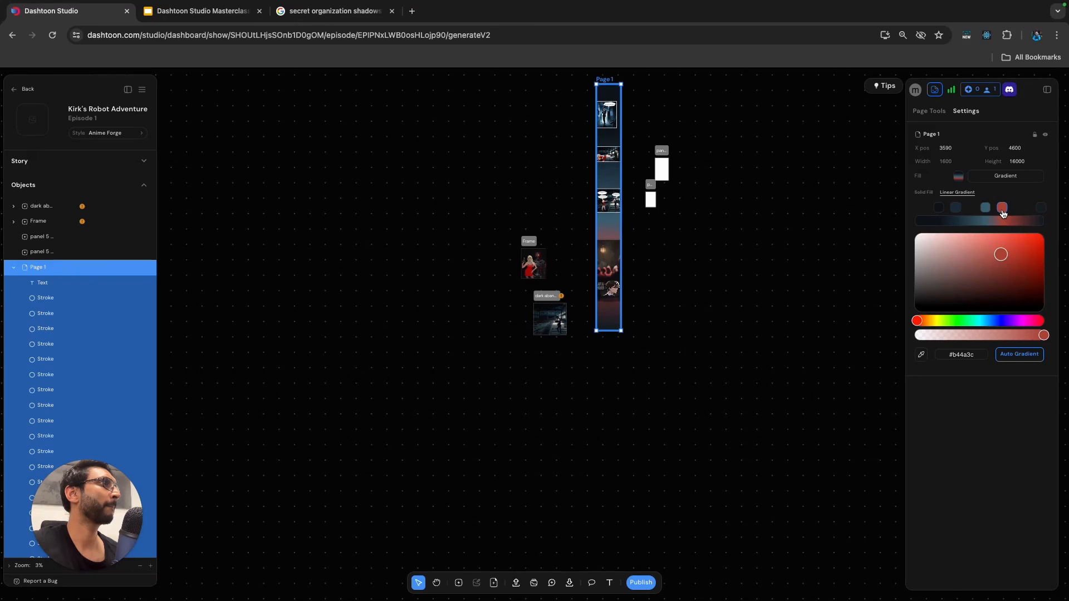
Delete the two empty panel 5 frames beside Page 1.
left_click(779, 298)
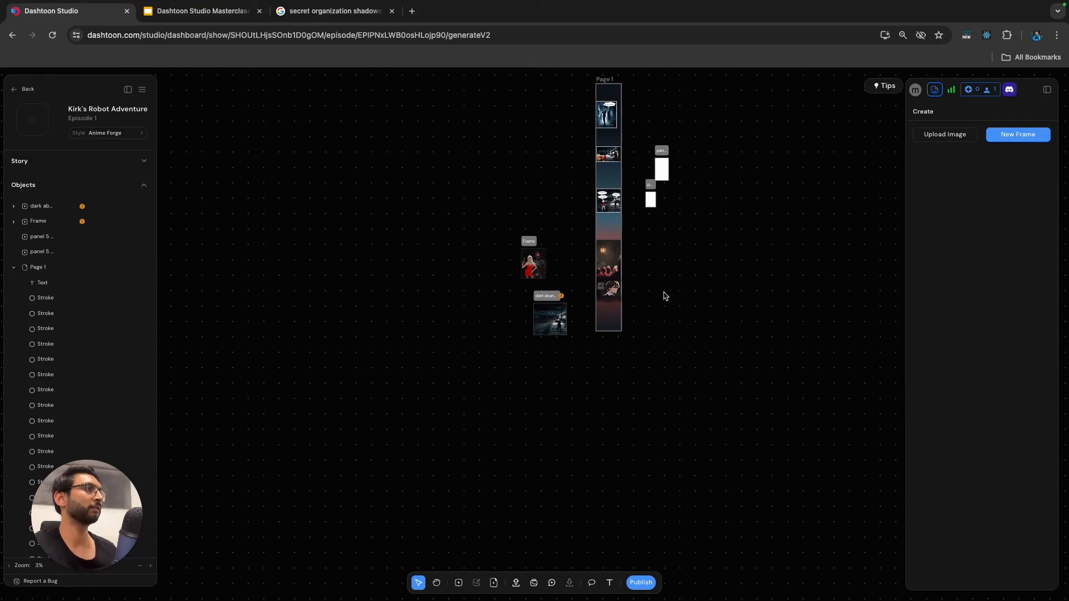
left_click_drag(640, 137, 693, 248)
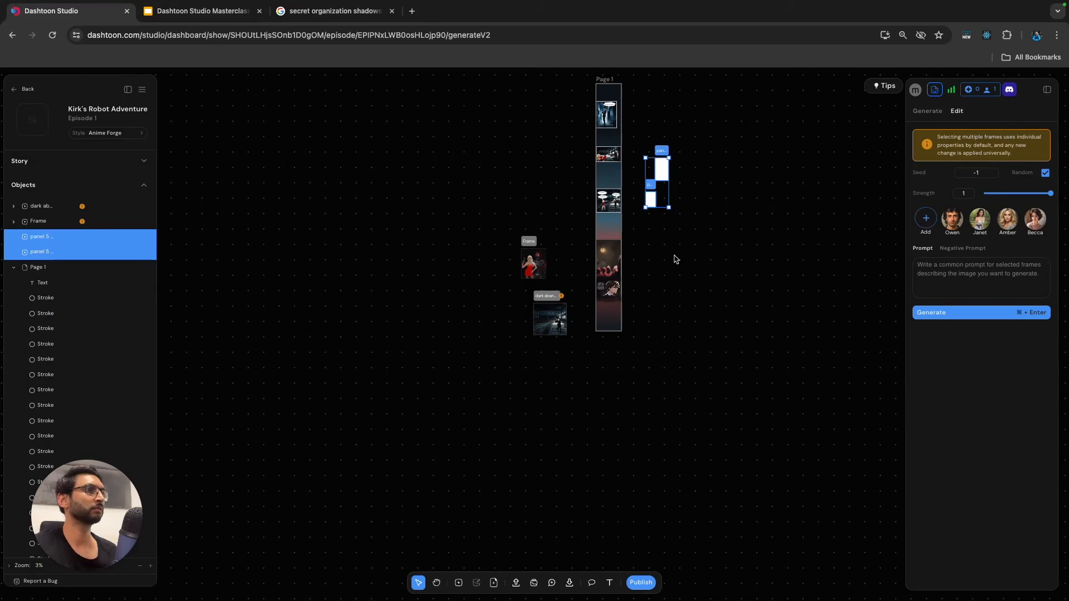
key("Delete")
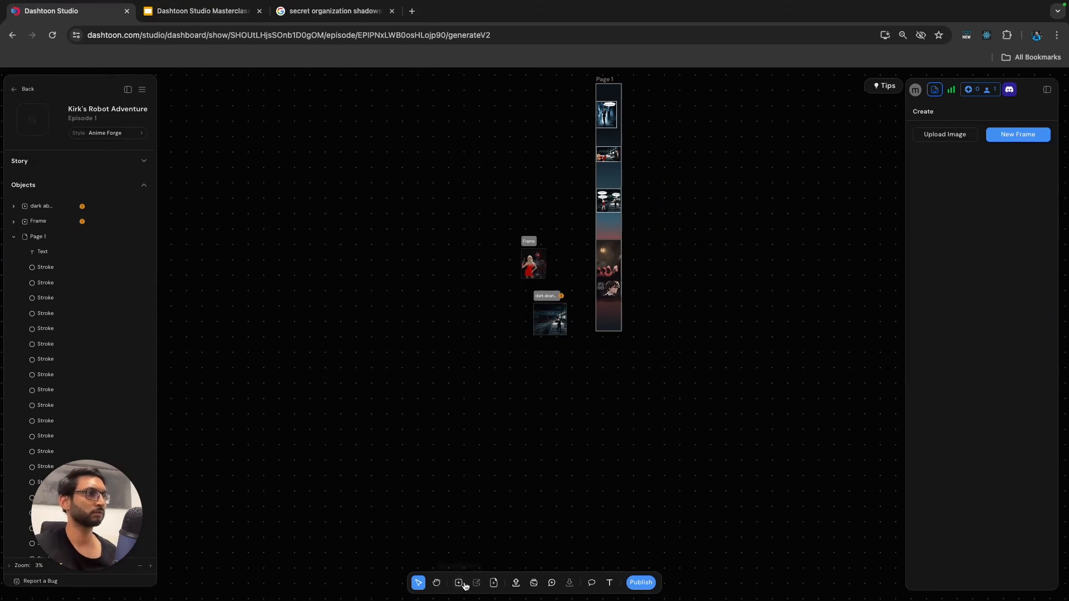
Add a blank tall page from the page templates to the canvas.
left_click(495, 582)
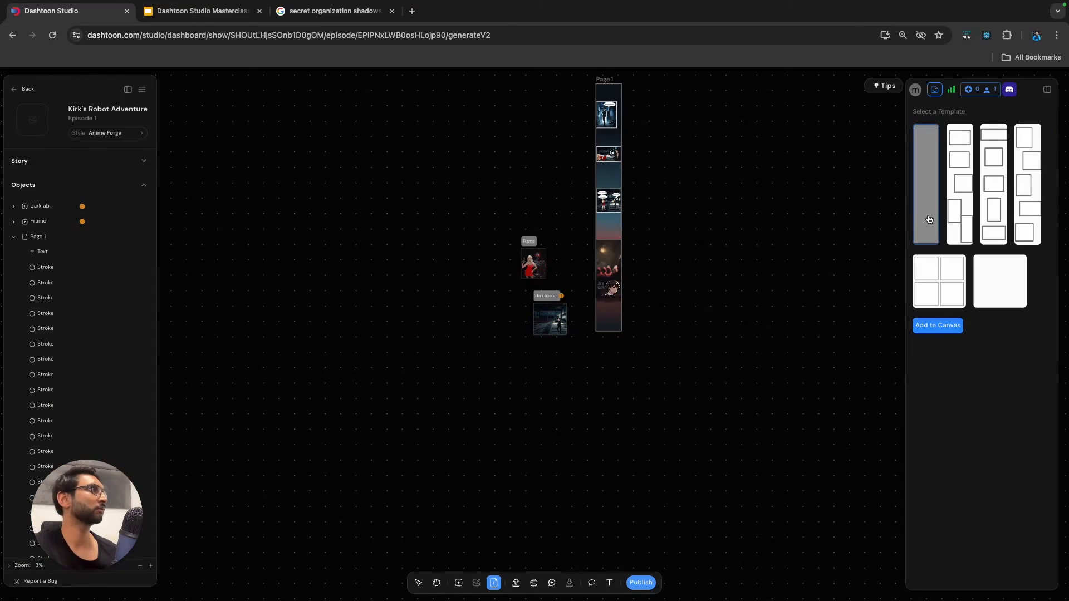
left_click(938, 326)
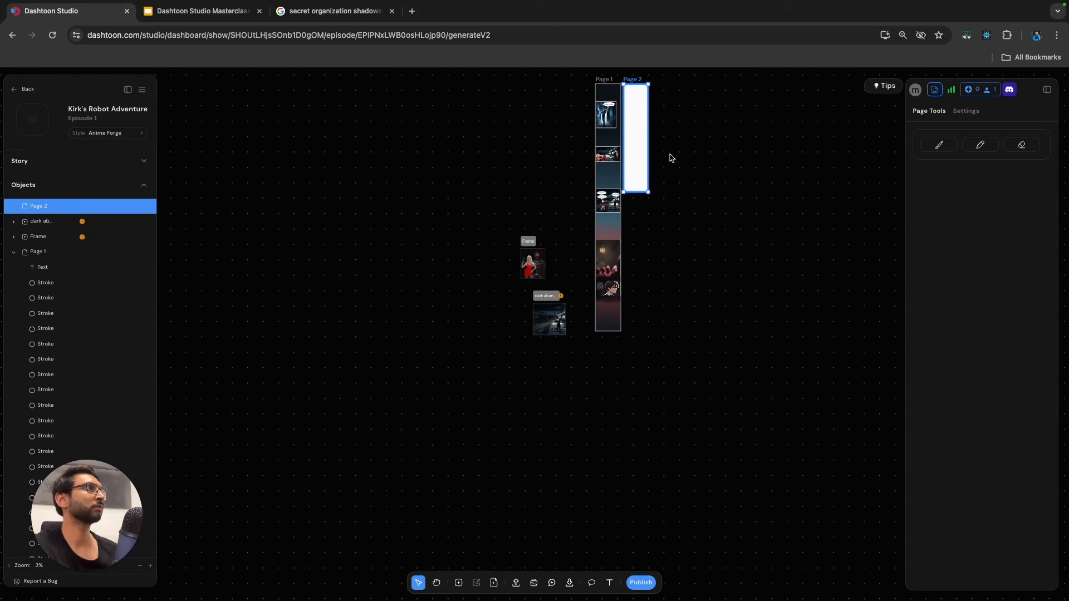
scroll(704, 167, "up", 2)
scroll(704, 167, "up", 1)
left_click(686, 173)
Place the frame of the woman in red with the robot near the top of Page 2.
left_click(482, 303)
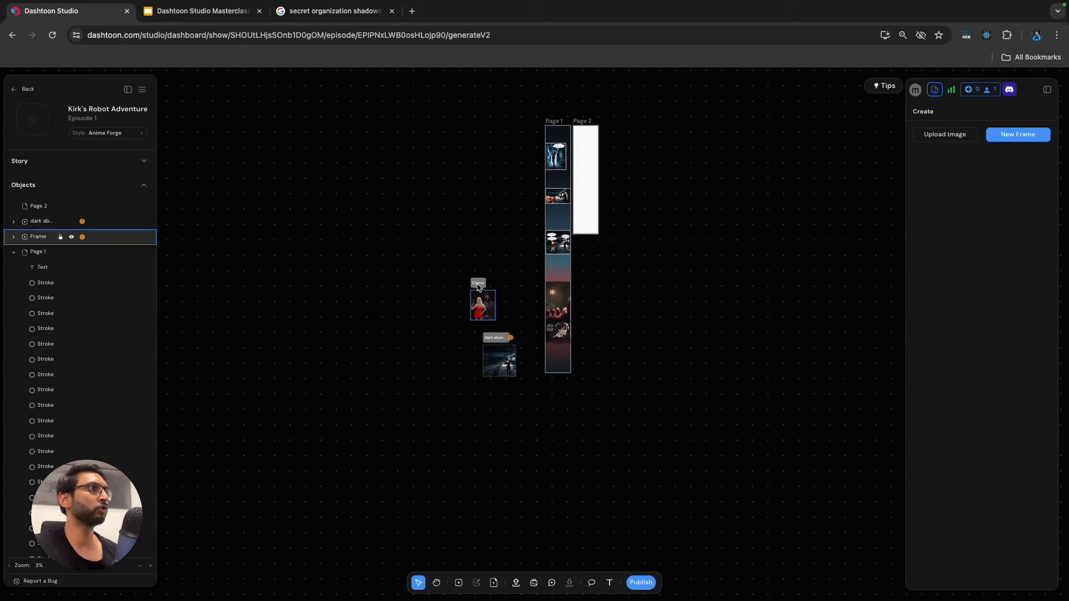
left_click(492, 246)
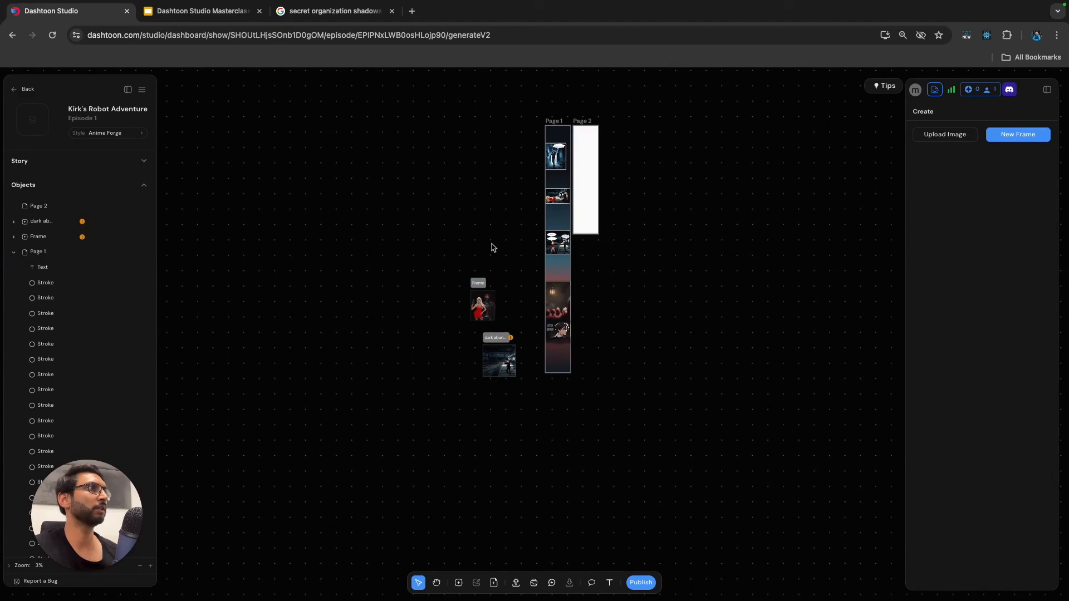
left_click_drag(482, 305, 581, 156)
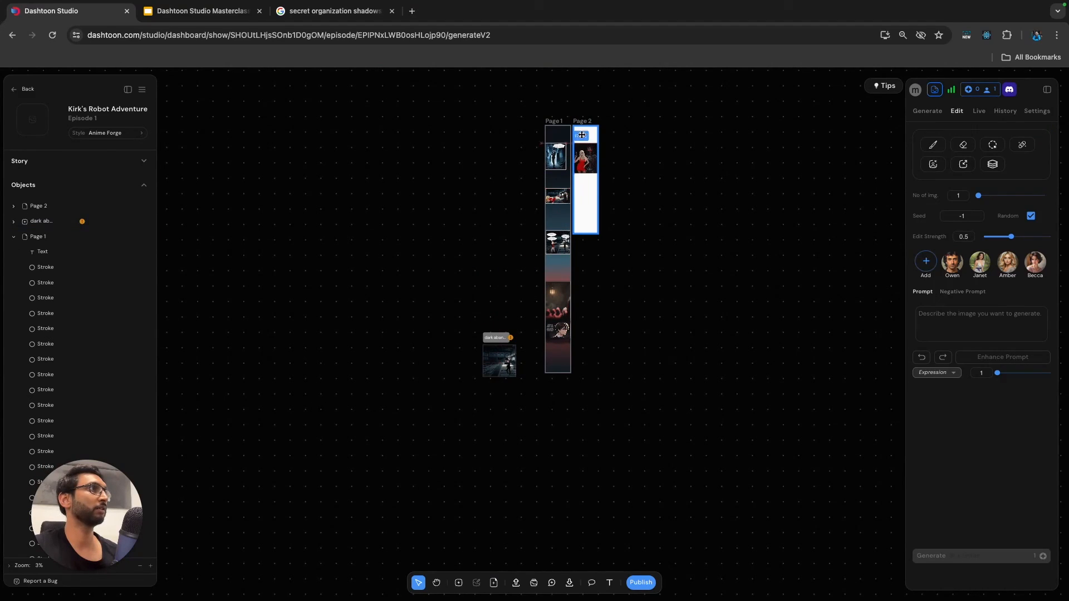
scroll(618, 148, "up", 1)
scroll(614, 155, "up", 5)
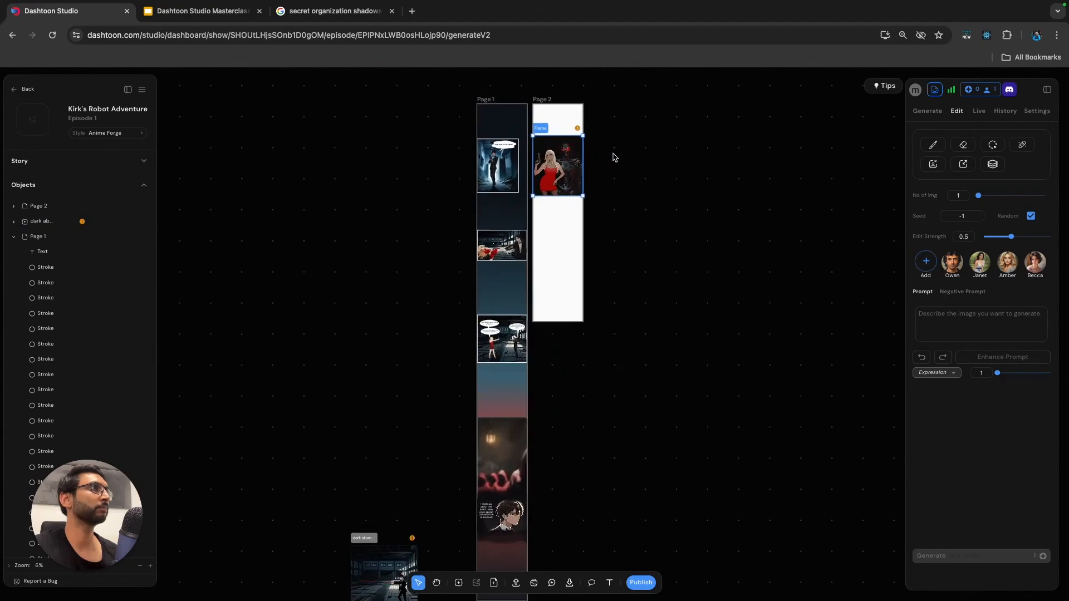
left_click(638, 168)
scroll(638, 168, "down", 10)
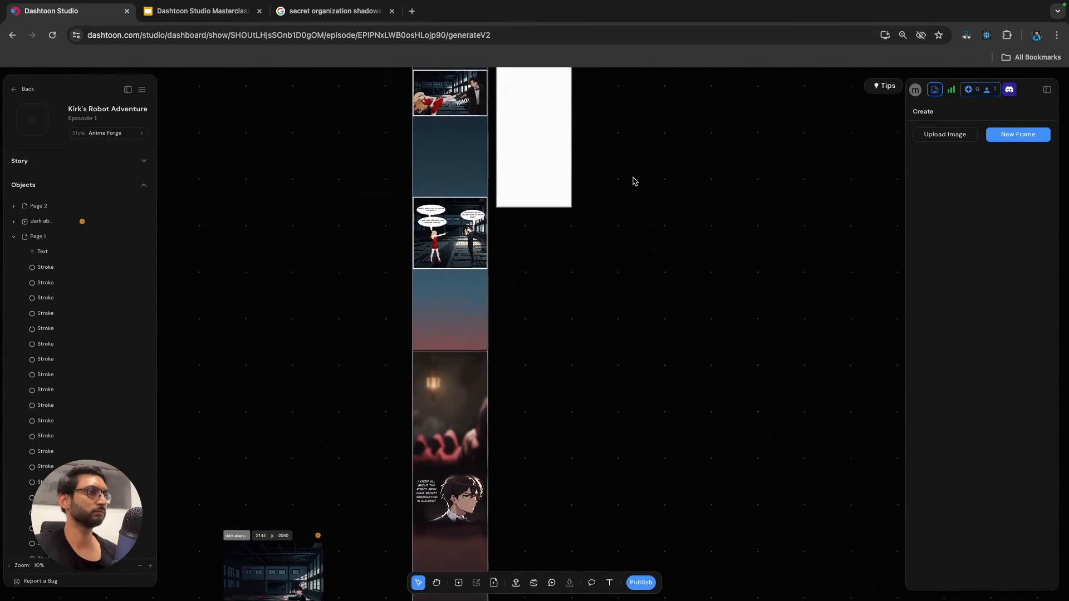
left_click(465, 489)
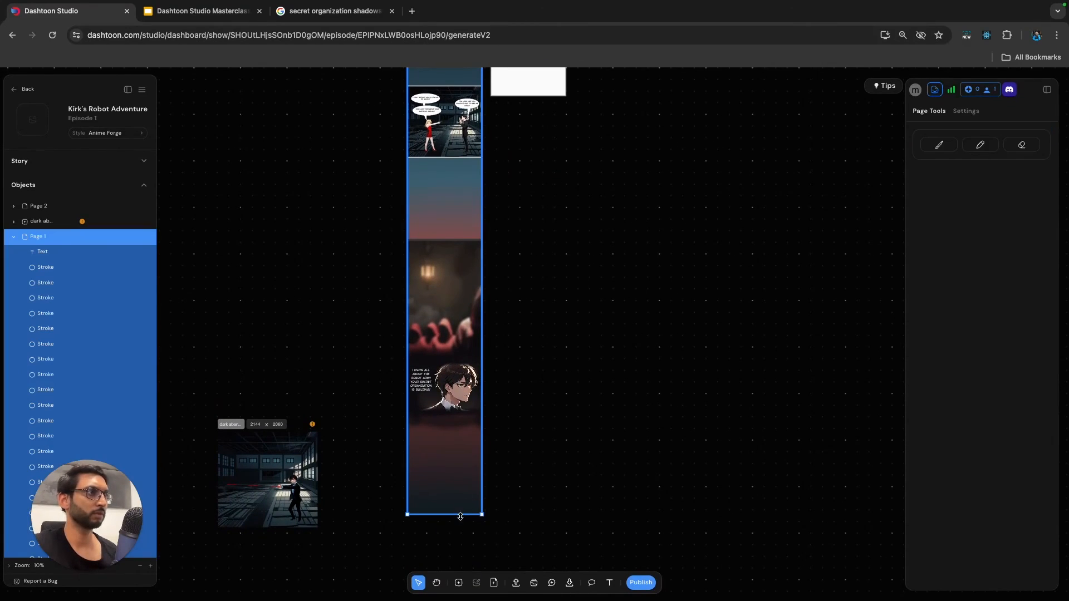
left_click(547, 446)
scroll(581, 394, "up", 5)
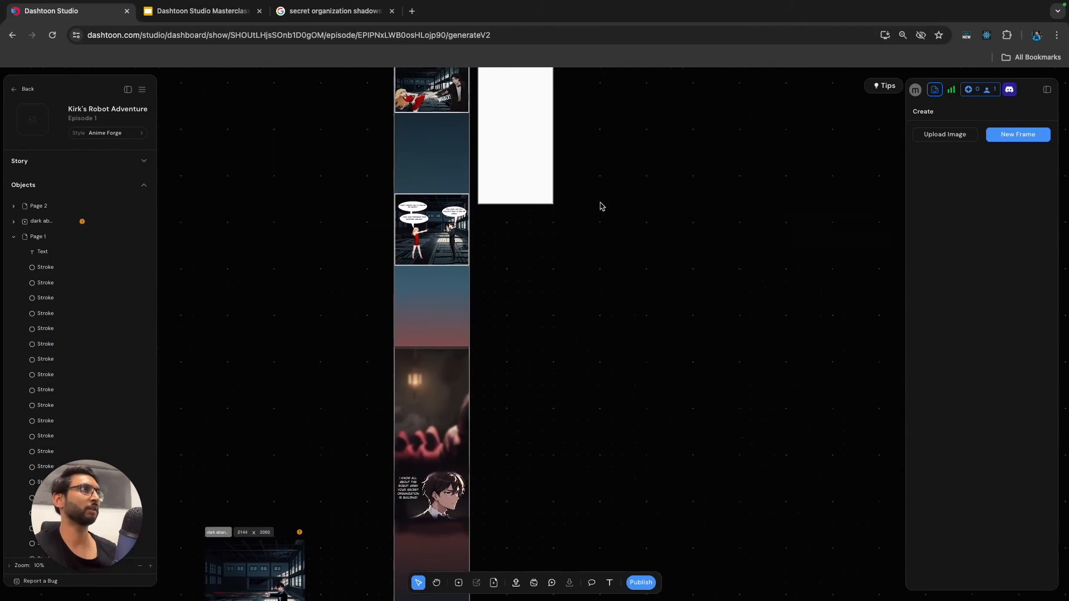
scroll(613, 279, "up", 8)
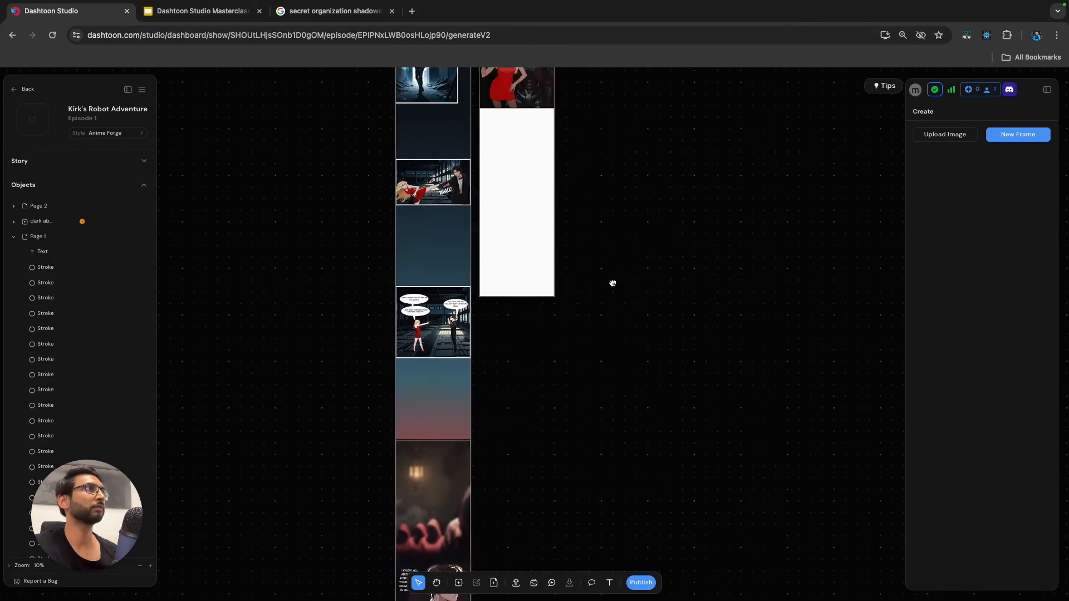
Collapse Page 1's object list, expand Page 2's, and move its frame of the woman and robot slightly higher on the page.
left_click(524, 293)
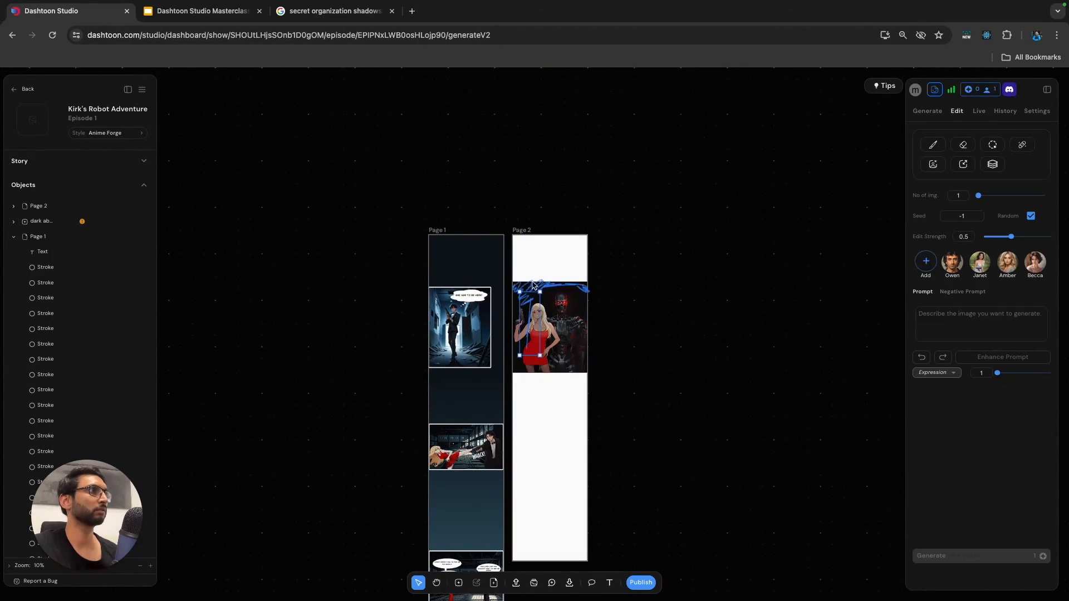
left_click(736, 276)
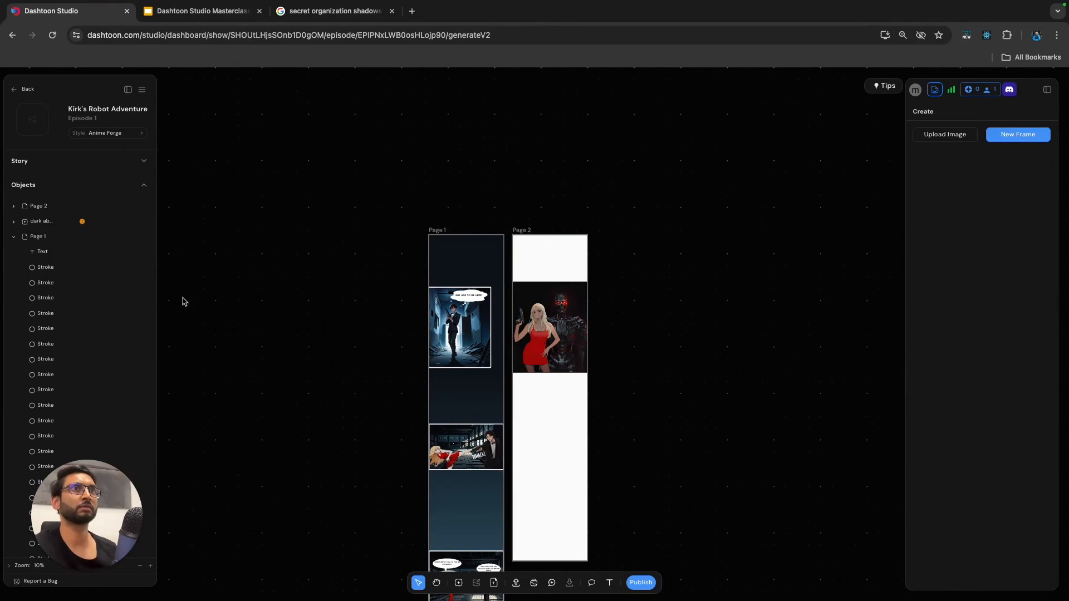
left_click(13, 238)
left_click(13, 207)
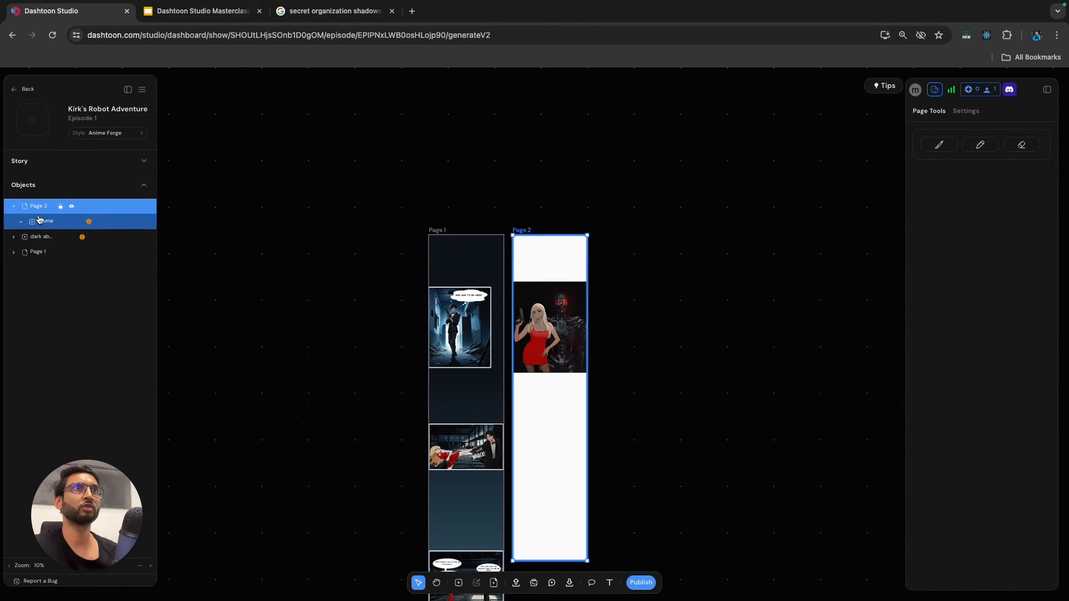
left_click(42, 221)
left_click_drag(520, 278, 523, 260)
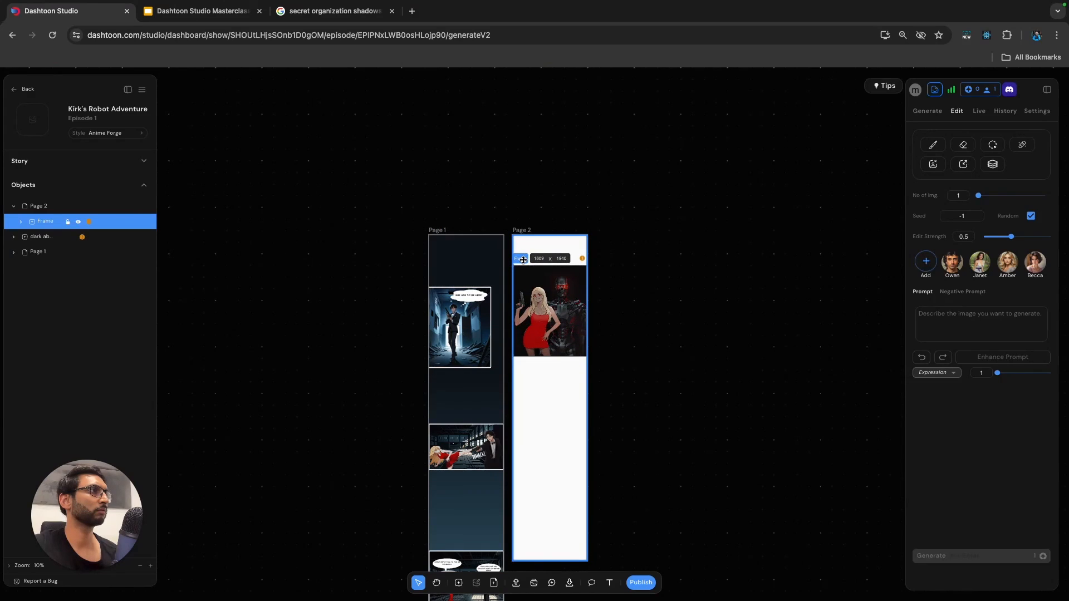
left_click(727, 283)
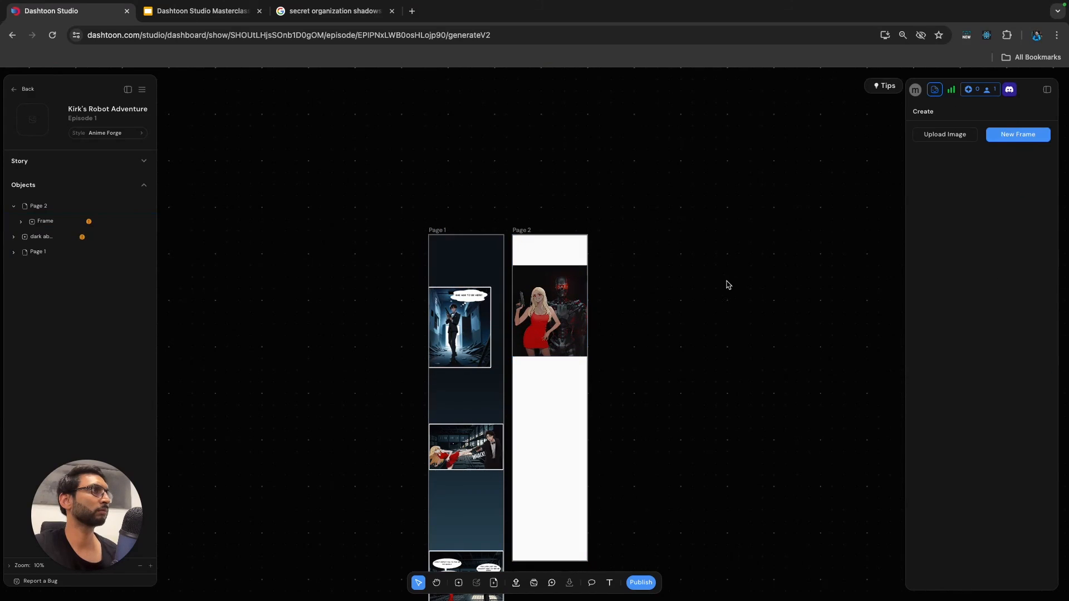
Set the last stop of Page 1's linear gradient to #0a0a0b, sampled from the dark background of the woman-and-robot frame.
scroll(667, 312, "down", 5)
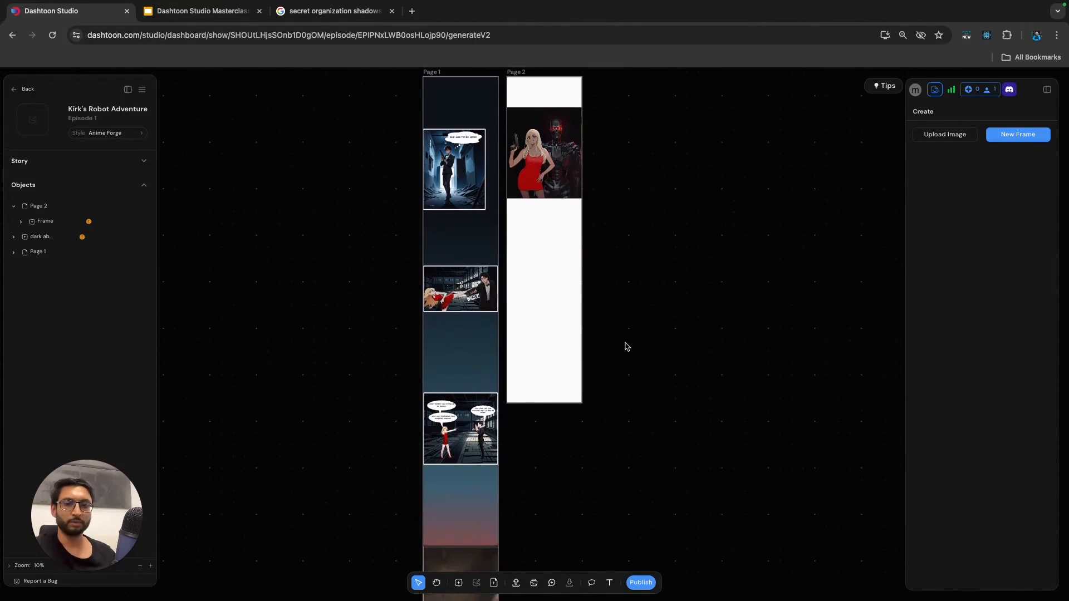
scroll(640, 289, "down", 10)
scroll(640, 289, "left", 2)
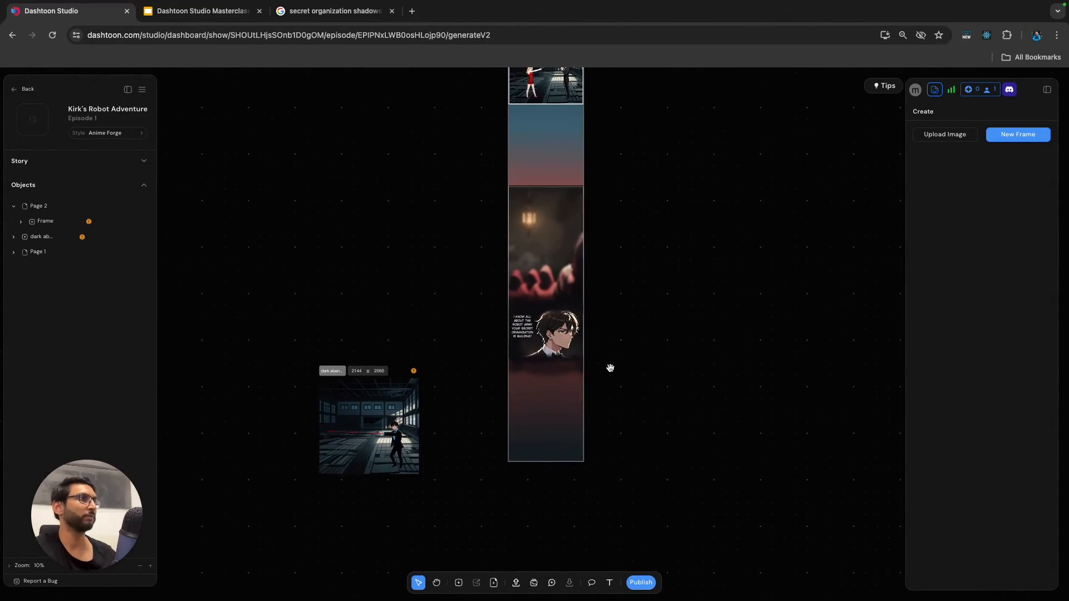
left_click(547, 449)
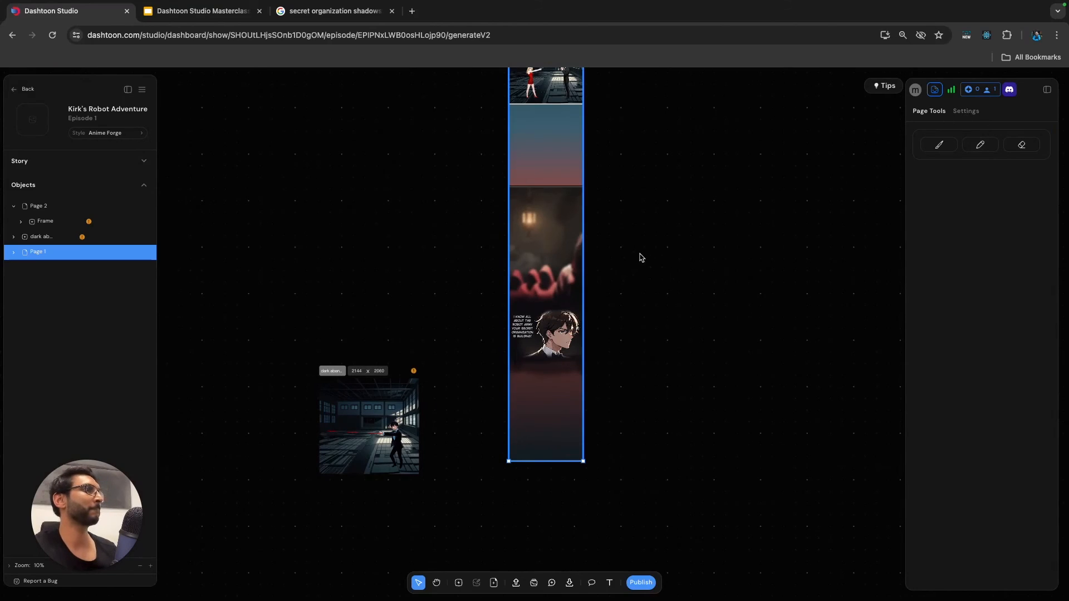
scroll(641, 257, "down", 5)
left_click_drag(699, 241, 641, 373)
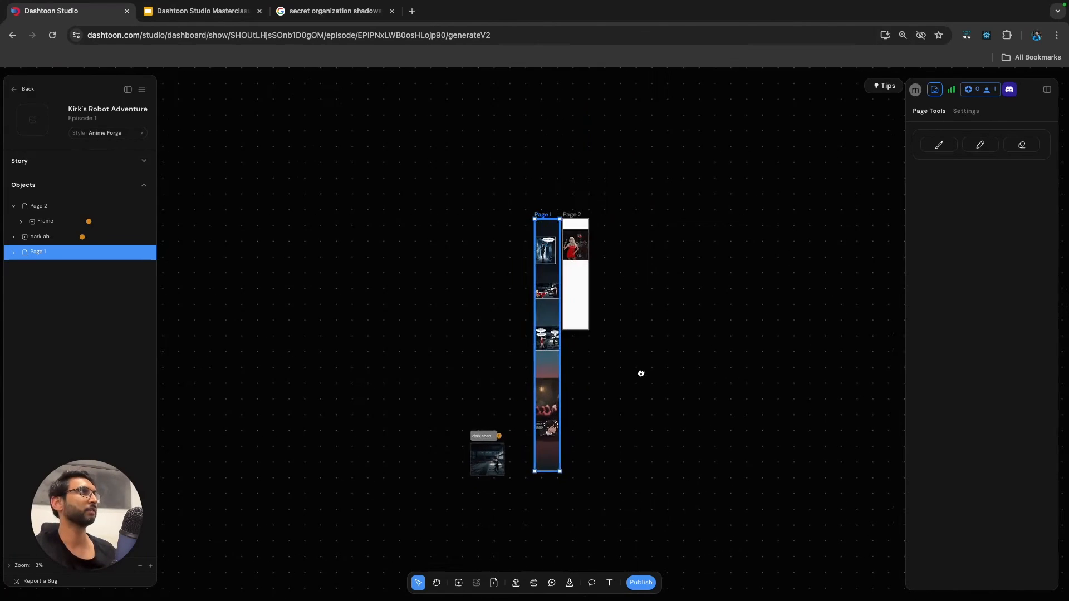
left_click(965, 112)
left_click(962, 177)
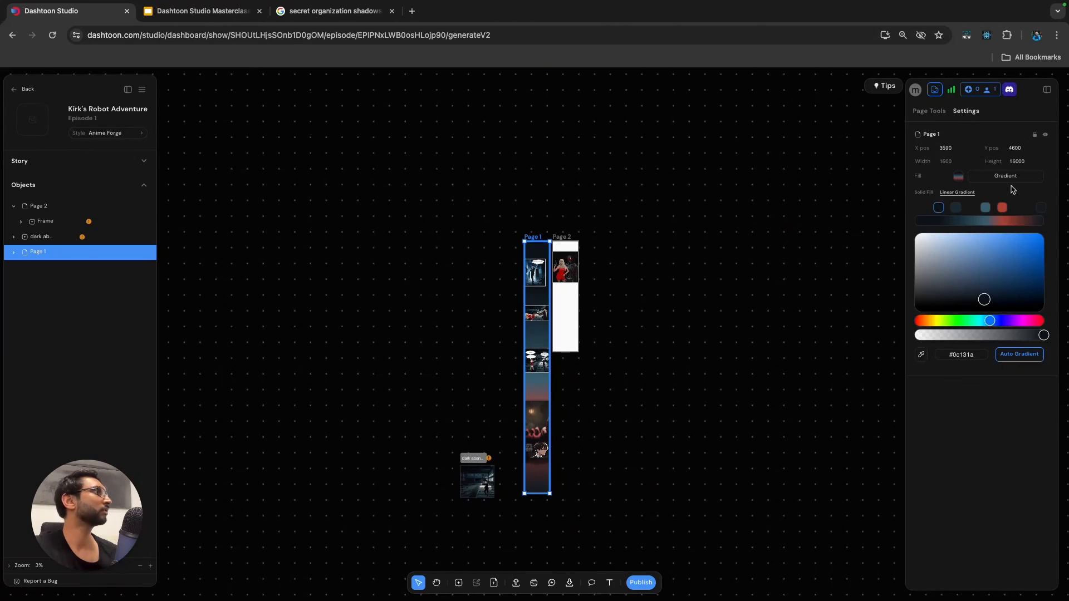
left_click(1042, 209)
left_click(922, 355)
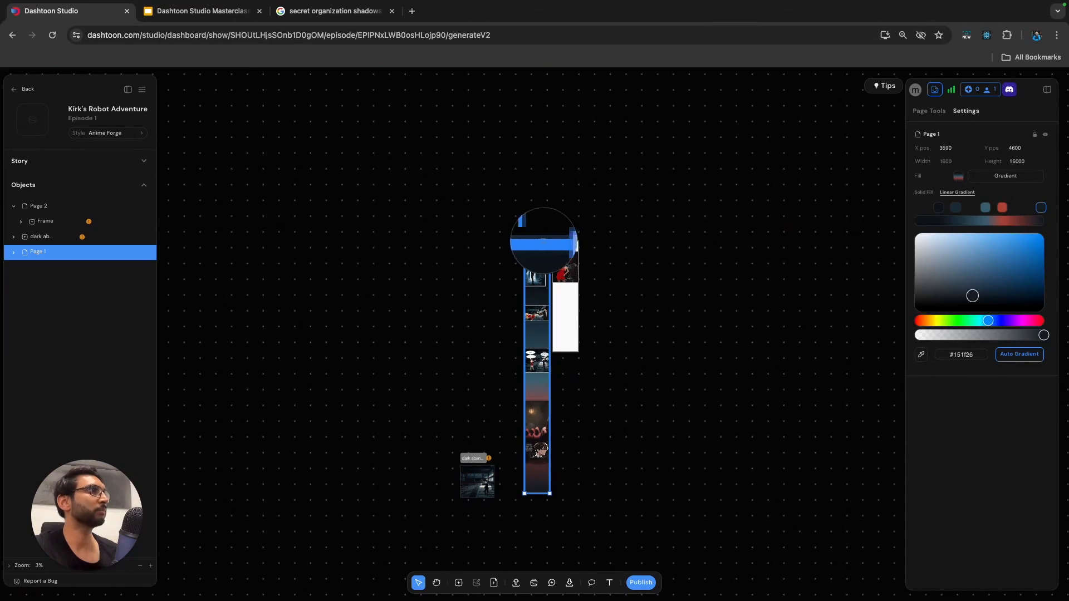
left_click(555, 253)
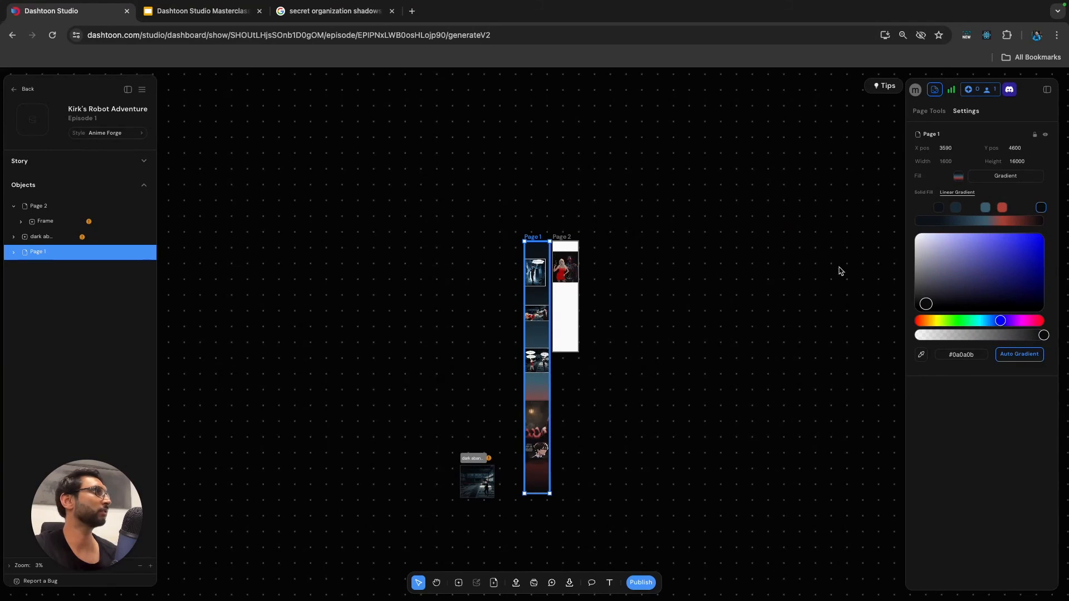
left_click(921, 354)
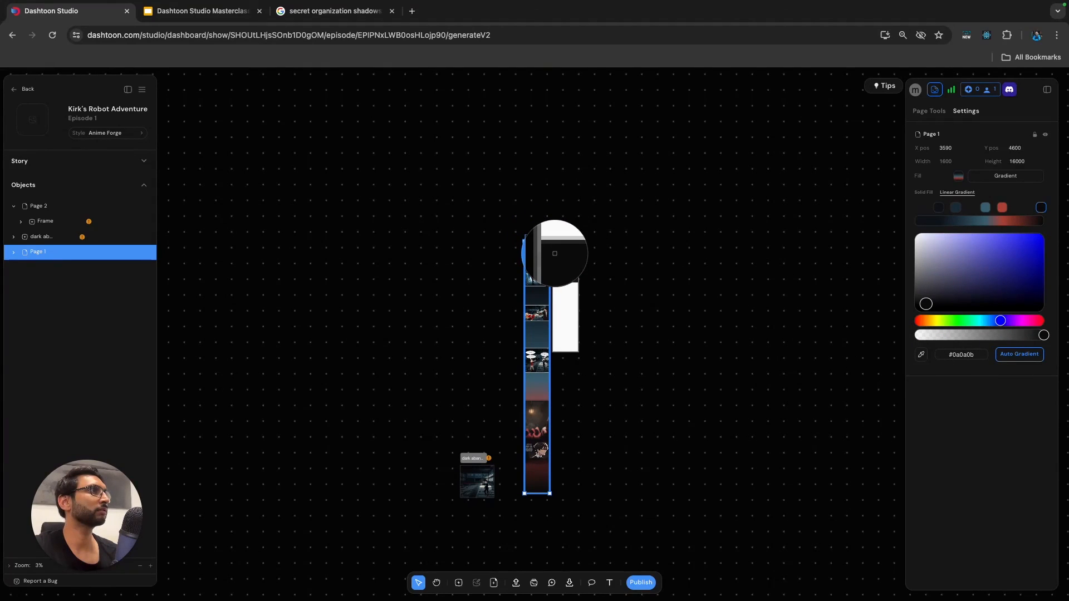
left_click(554, 253)
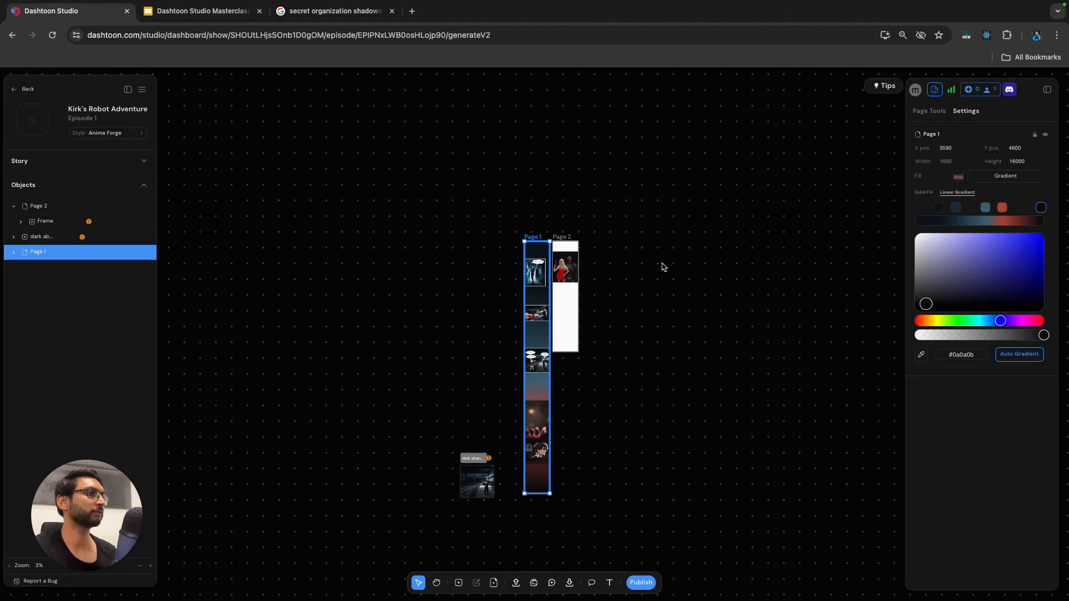
Change Page 2's fill to a linear gradient and generate its colours with Auto Gradient.
left_click(566, 249)
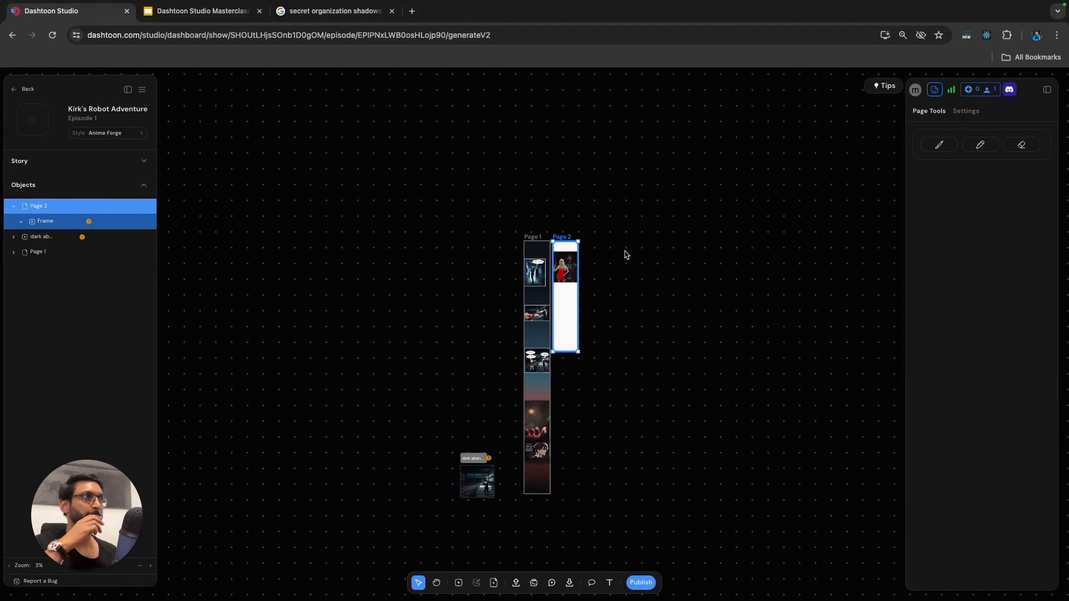
left_click(972, 113)
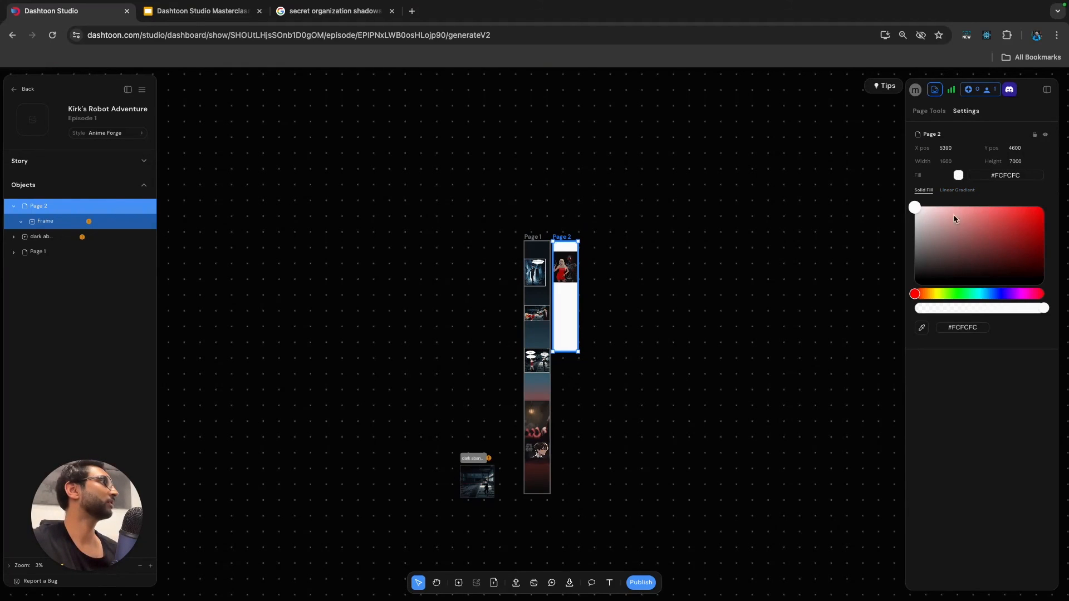
left_click(958, 191)
left_click(1016, 357)
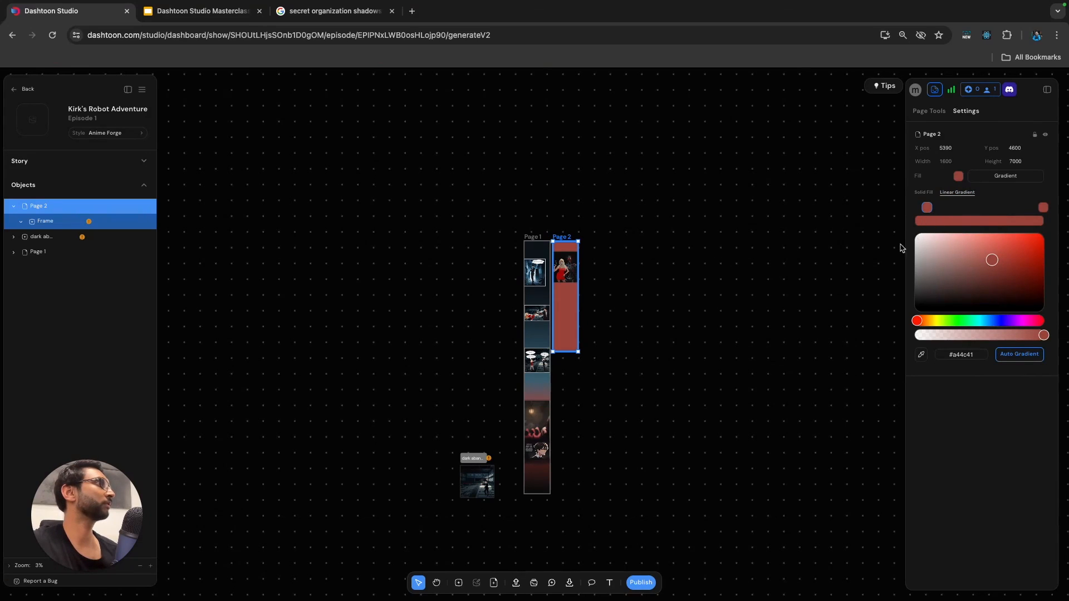
Set the first stop of Page 2's gradient to #0a0a0b, sampled from the dark background of its frame.
left_click(921, 355)
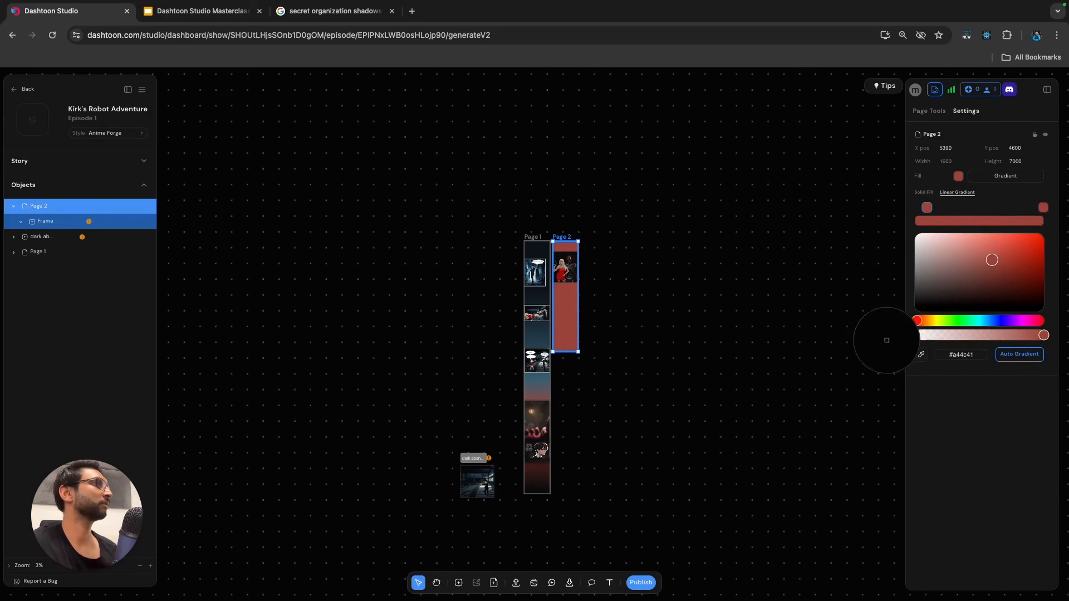
left_click(559, 260)
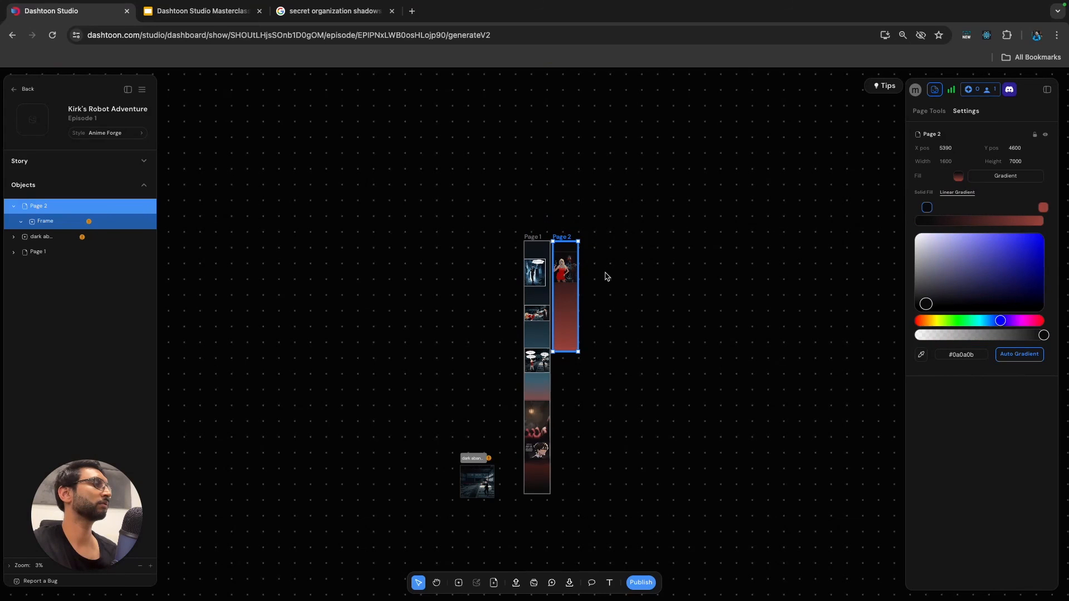
scroll(613, 263, "up", 3)
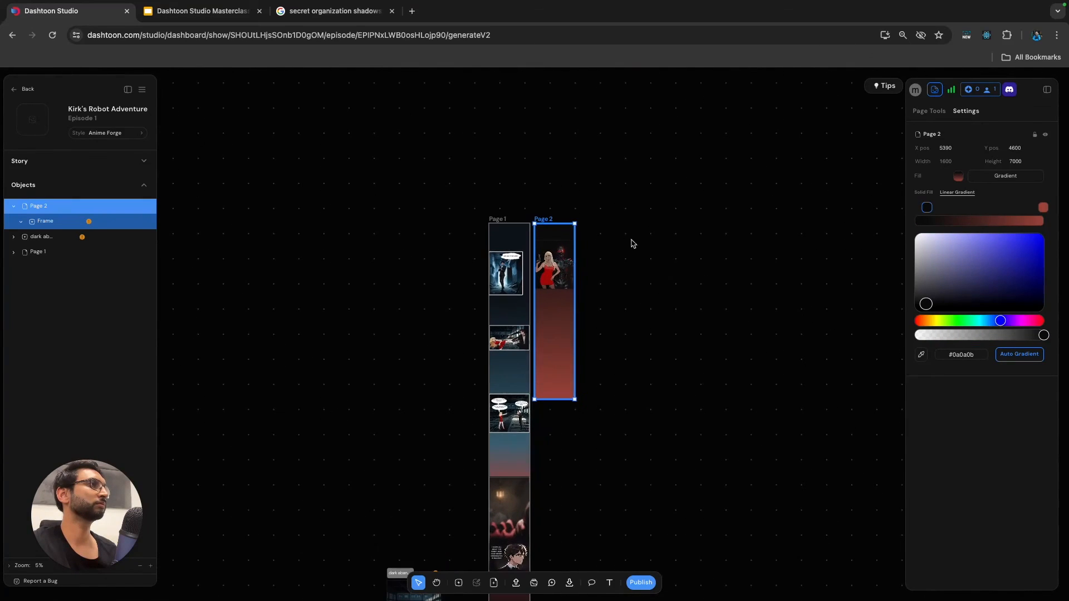
Check the border colour and width settings of Page 2's woman-and-robot frame.
left_click(633, 243)
scroll(602, 254, "up", 5)
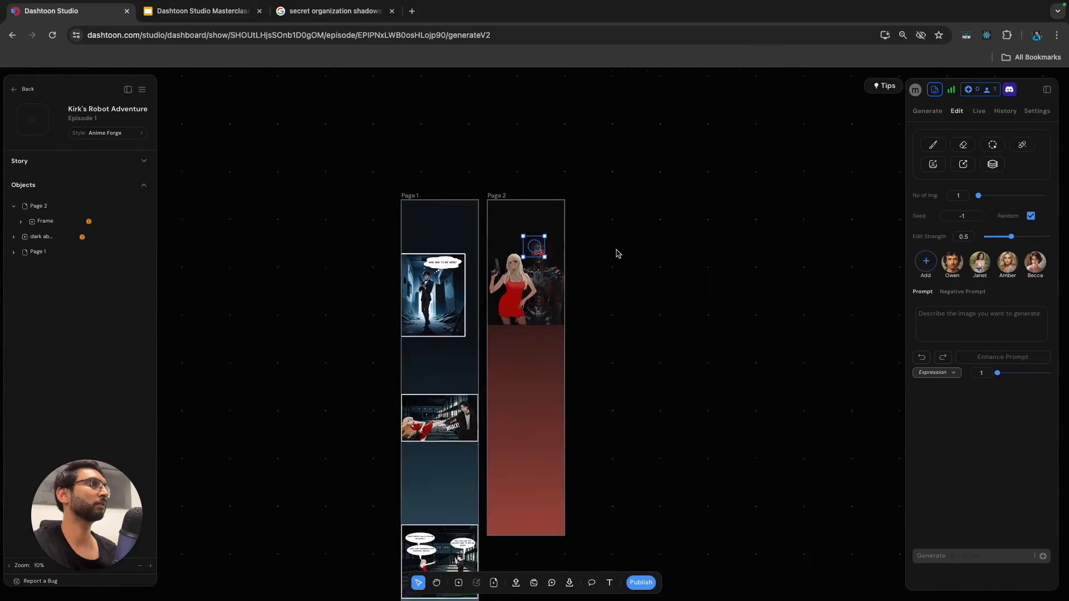
left_click(525, 231)
left_click(44, 226)
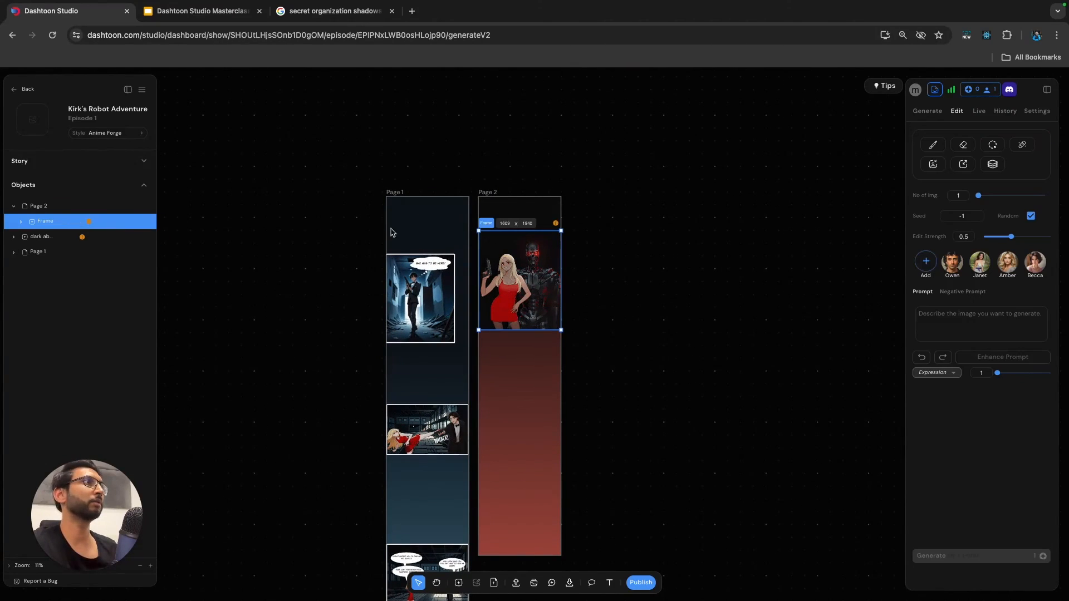
left_click(1029, 121)
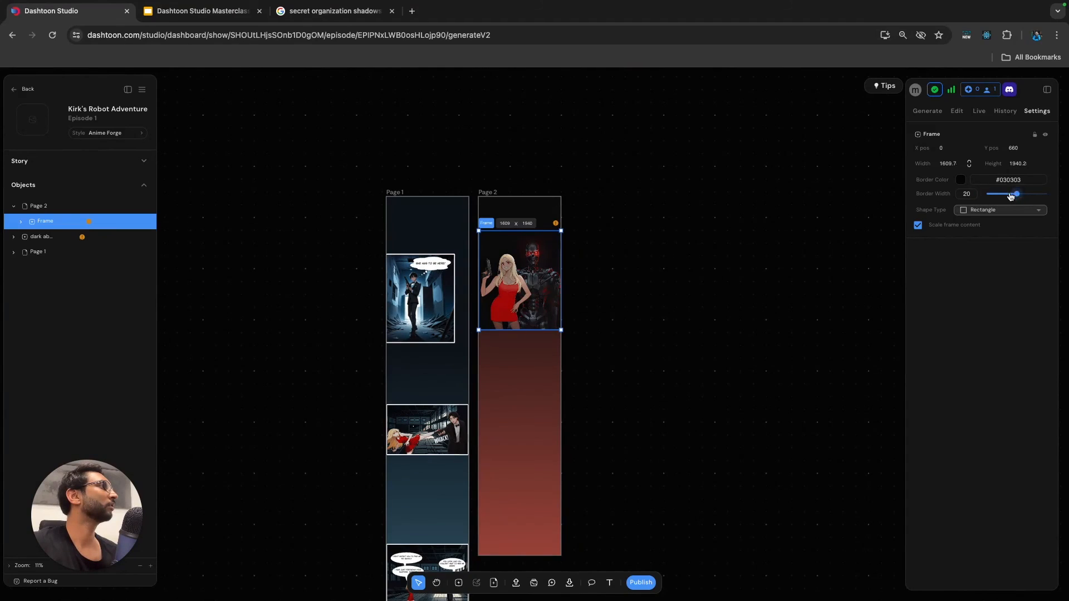
left_click(750, 257)
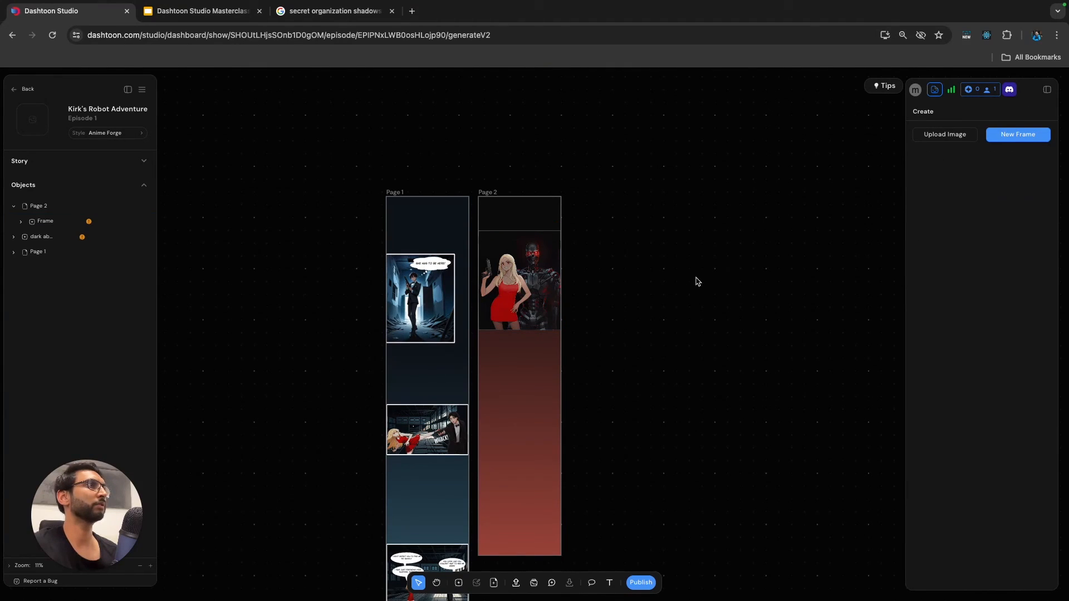
scroll(695, 287, "up", 3)
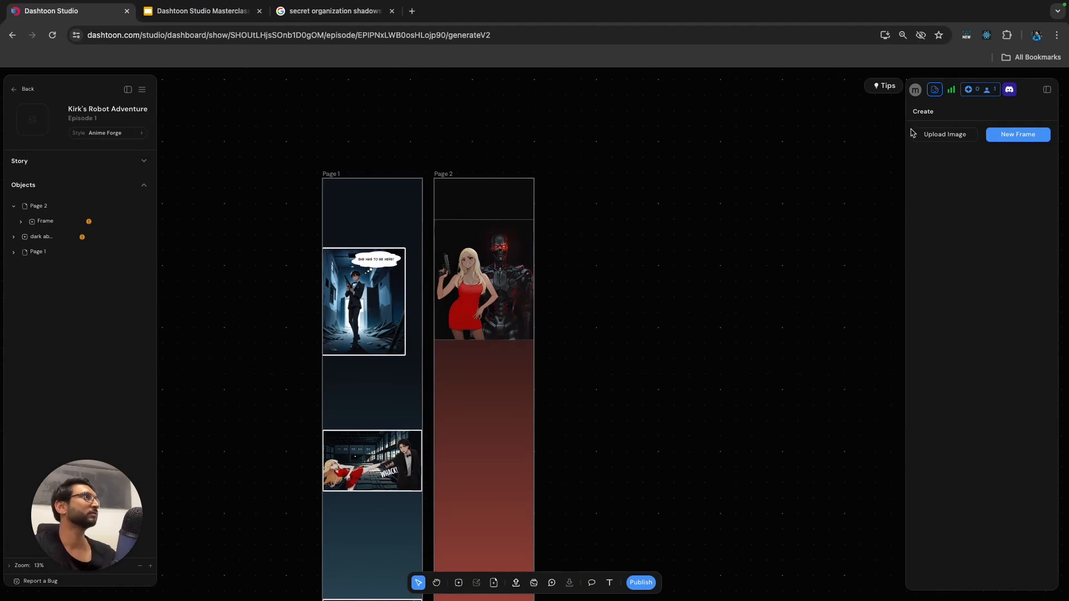
Shift the dark first stop of Page 2's linear gradient inward so the black extends further below the frame.
left_click(448, 175)
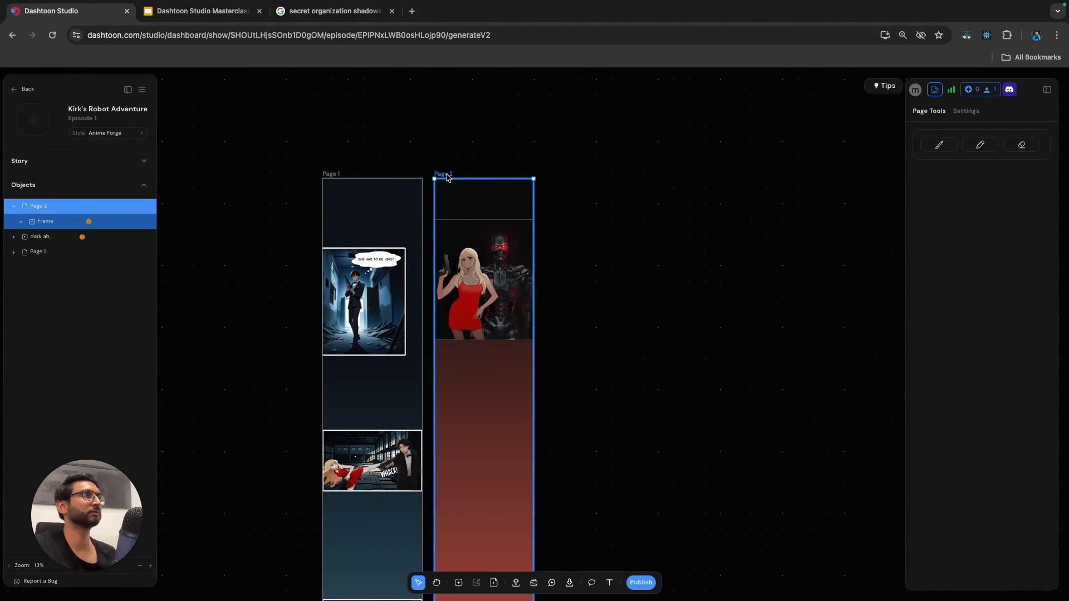
left_click(959, 112)
left_click(958, 176)
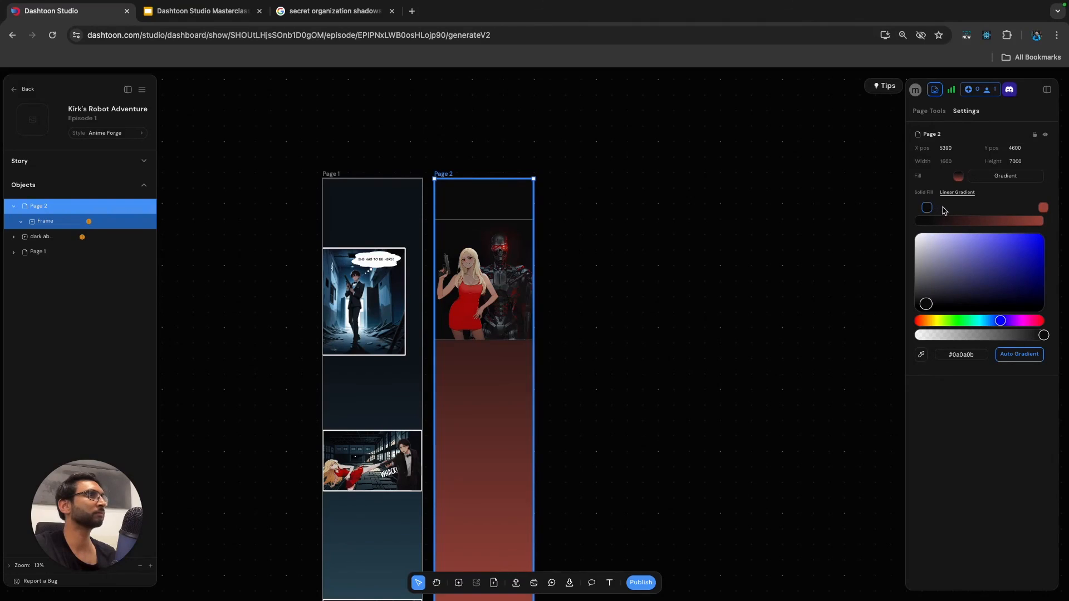
left_click_drag(928, 207, 959, 210)
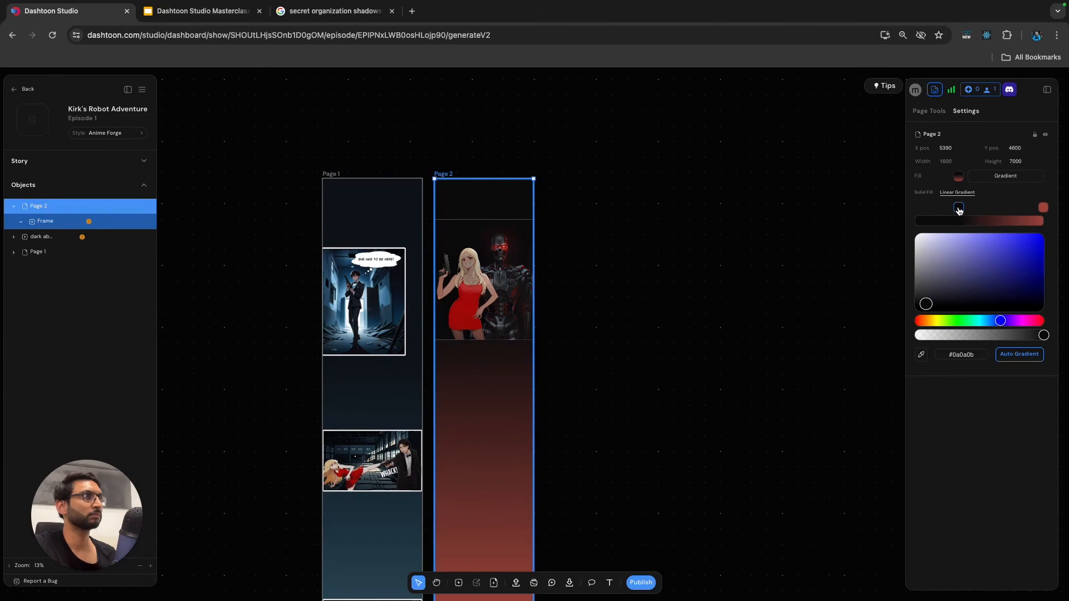
left_click(694, 289)
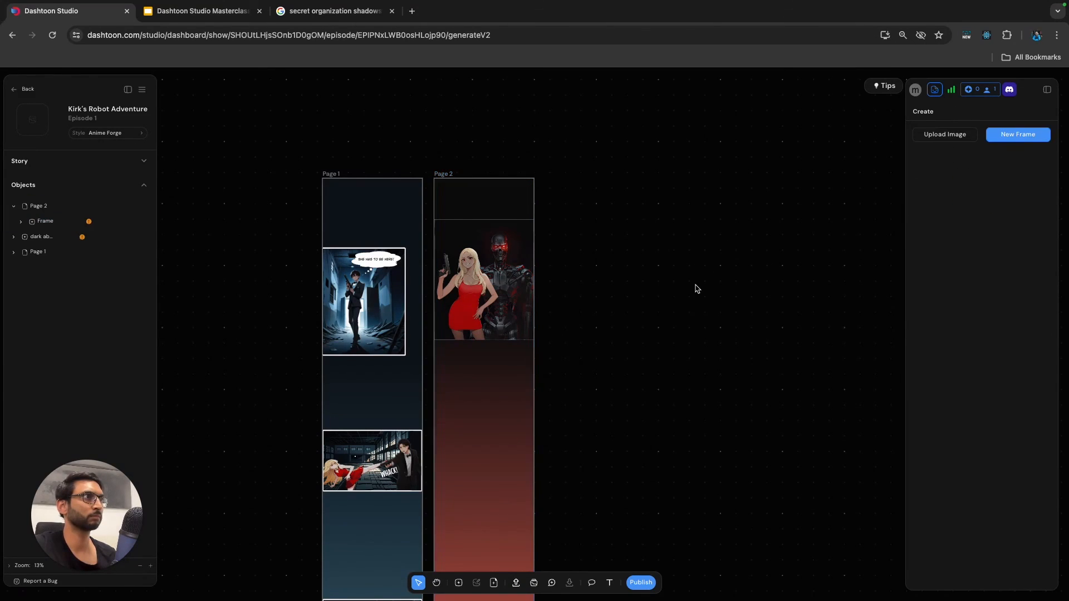
scroll(695, 289, "down", 5)
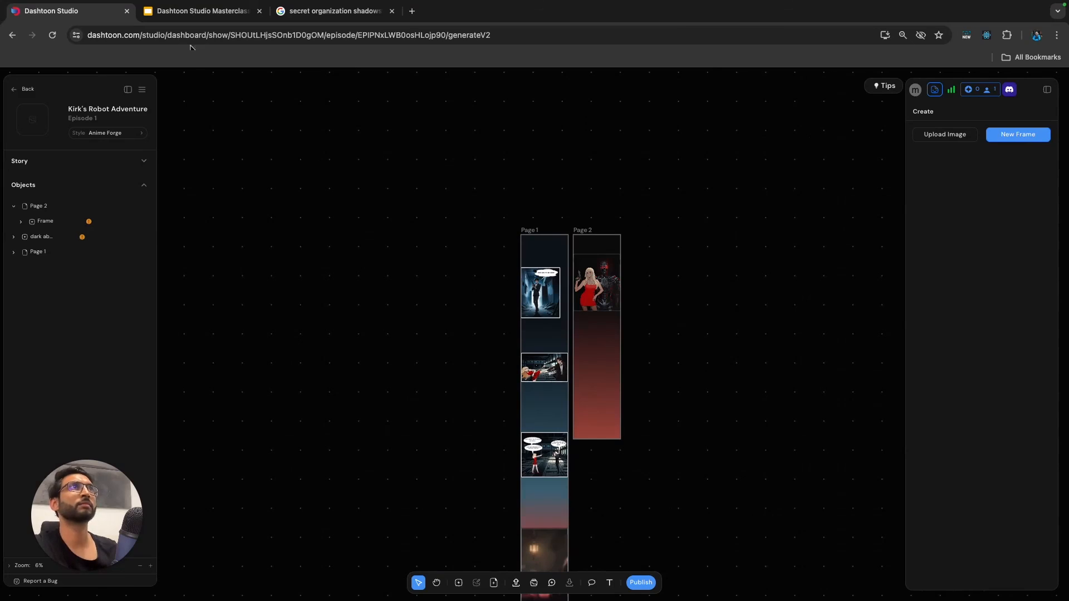
Read the Panel 5 scene and dialogue in the Google Slides deck, closing the image search before returning to Dashtoon Studio.
left_click(202, 11)
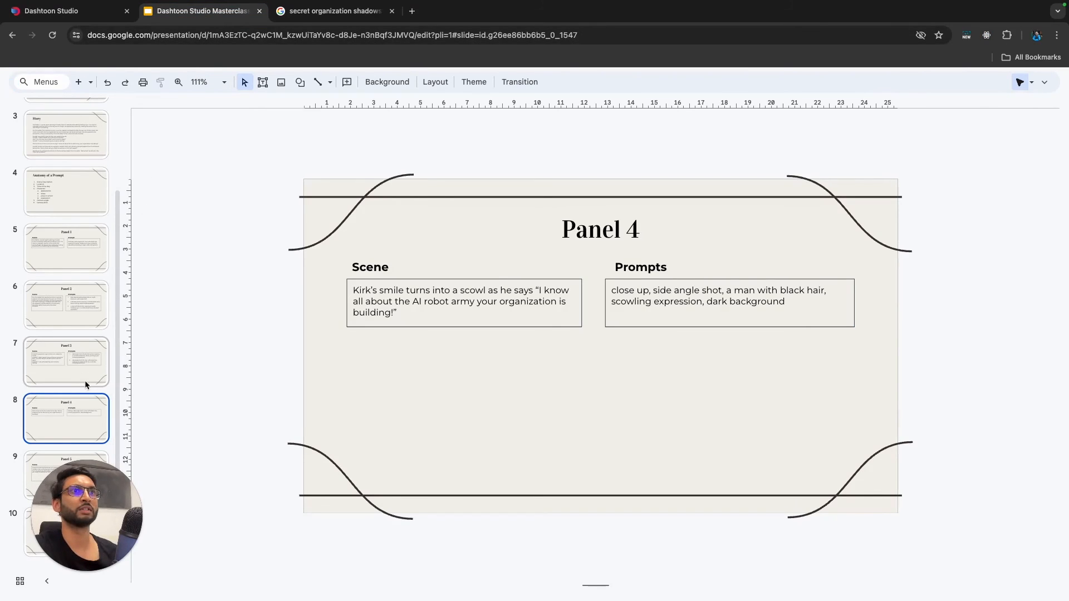
left_click(34, 465)
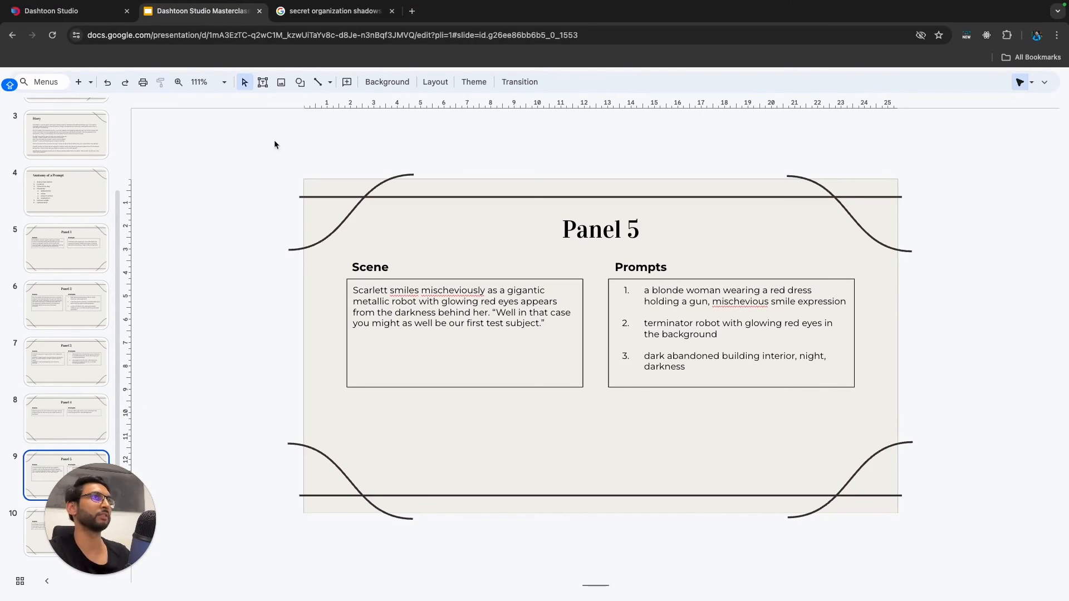
left_click(329, 11)
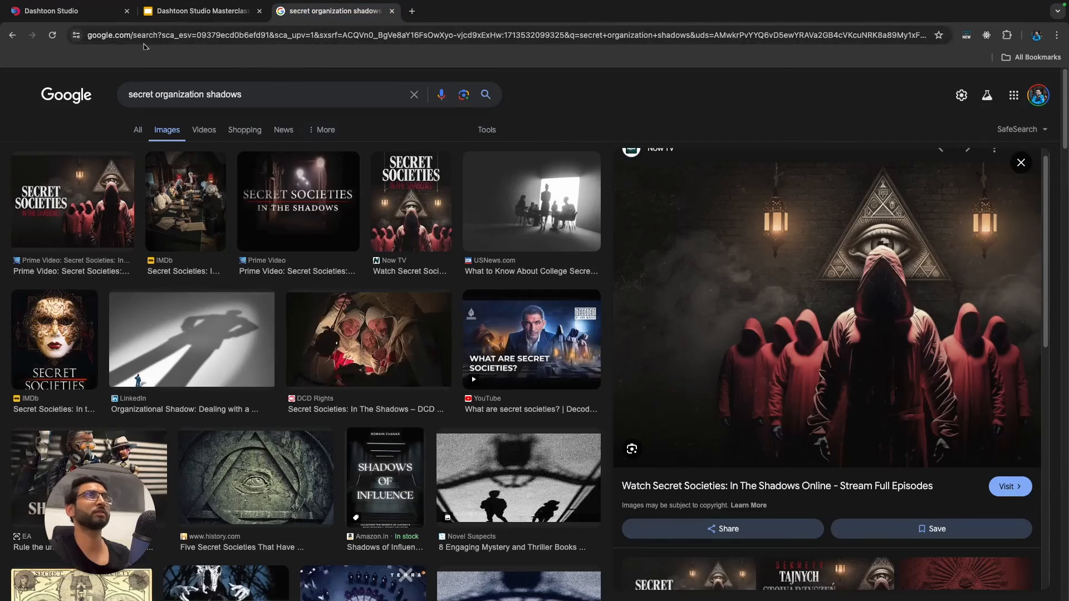
left_click(392, 11)
left_click(98, 12)
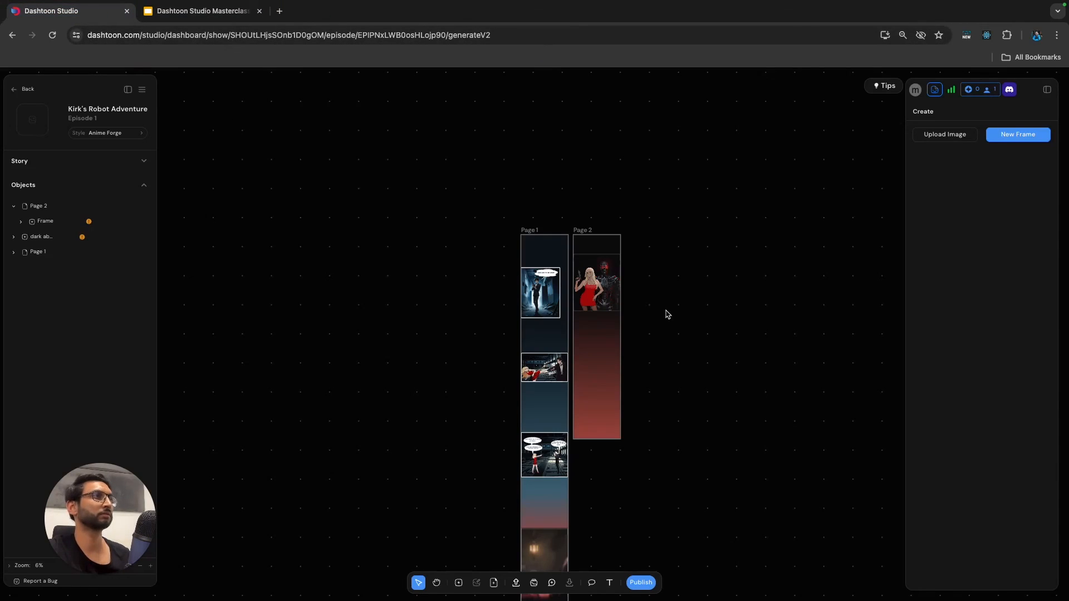
Add a Flash speech bubble with a straight tail above the woman's head on Page 2.
left_click(592, 582)
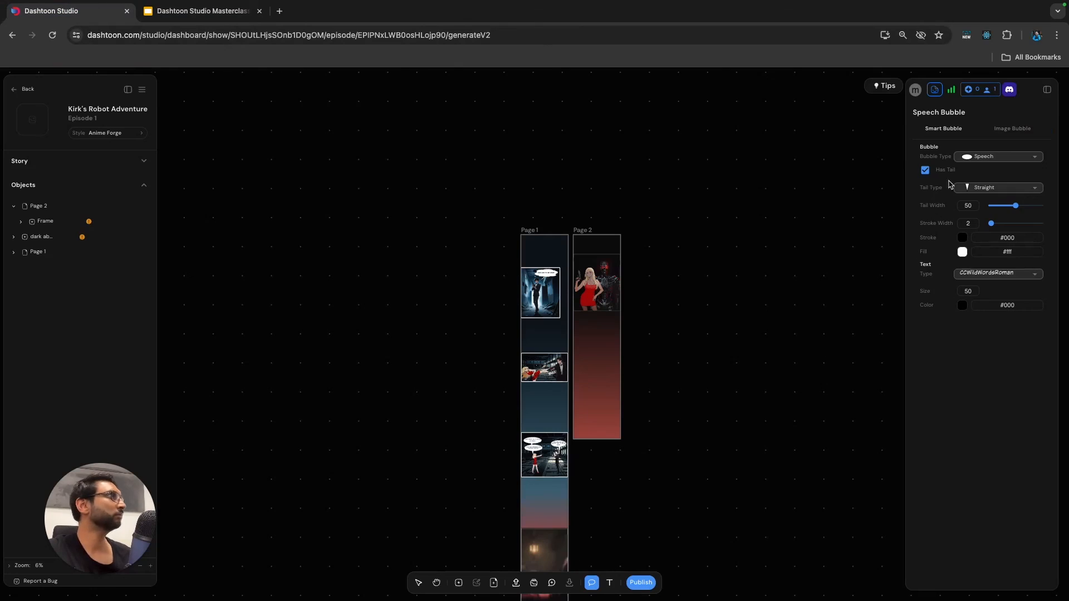
left_click(994, 157)
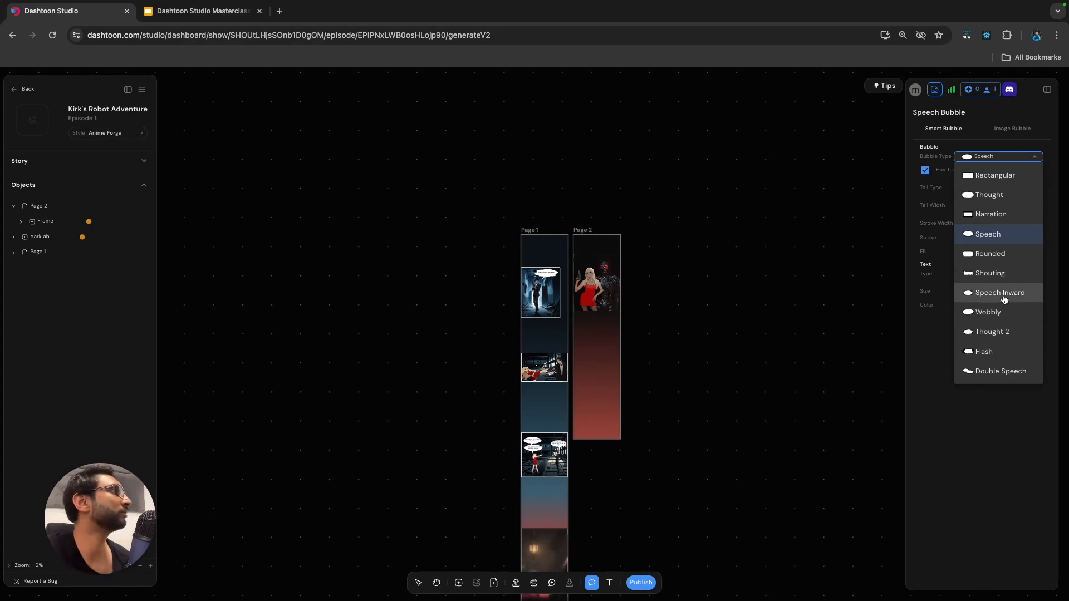
left_click(983, 352)
scroll(589, 256, "up", 5)
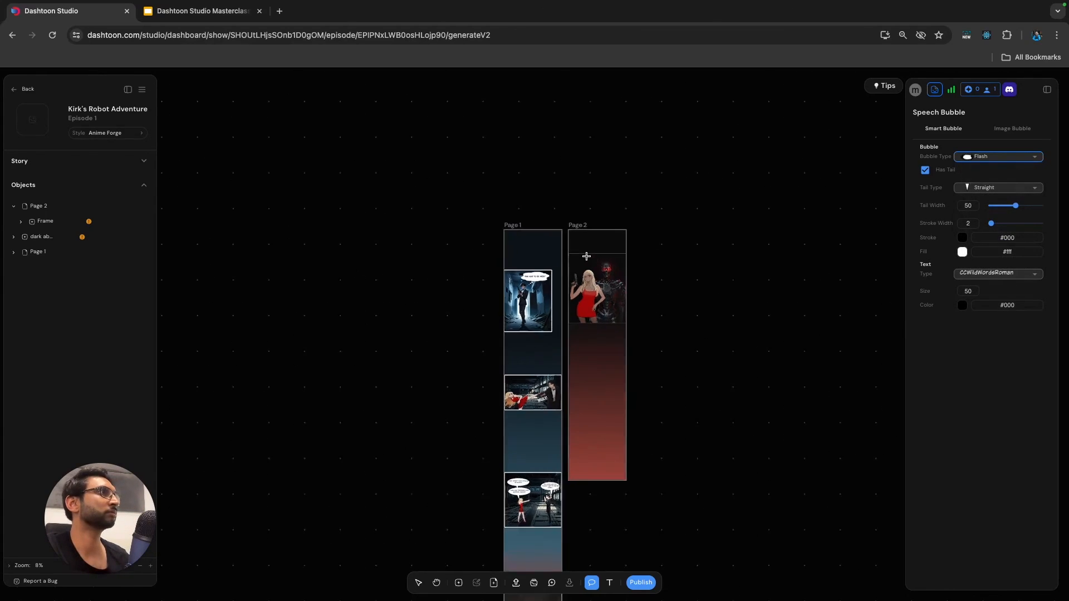
left_click_drag(564, 246, 687, 299)
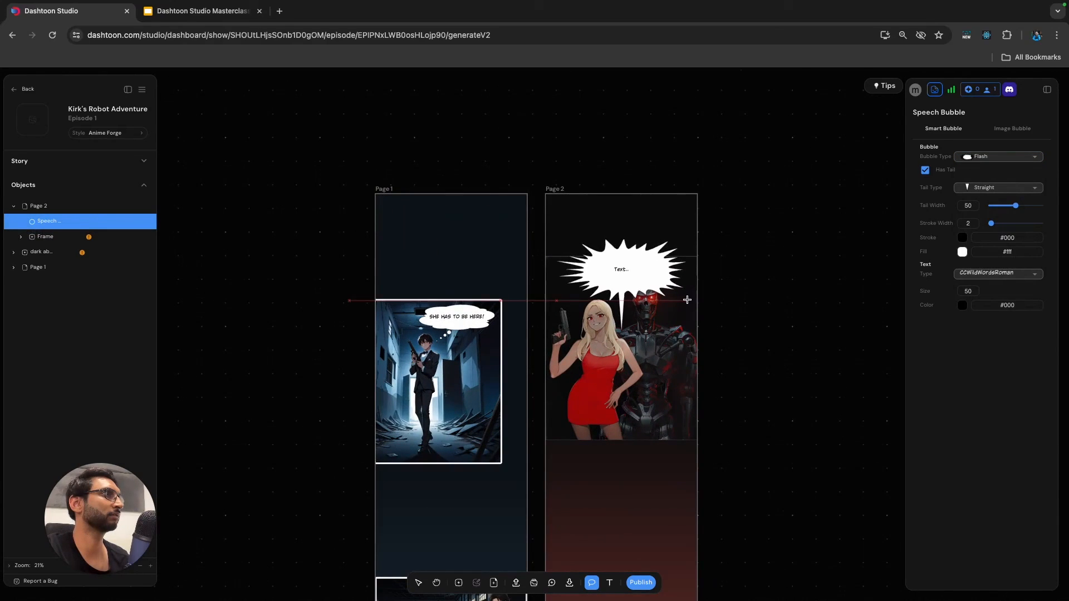
left_click_drag(622, 267, 607, 250)
Enter "WELL IN THAT CASE YOU MIGHT AS WELL BE OUR FIRST TEST SUBJECT!" as the speech bubble's text.
double_click(606, 251)
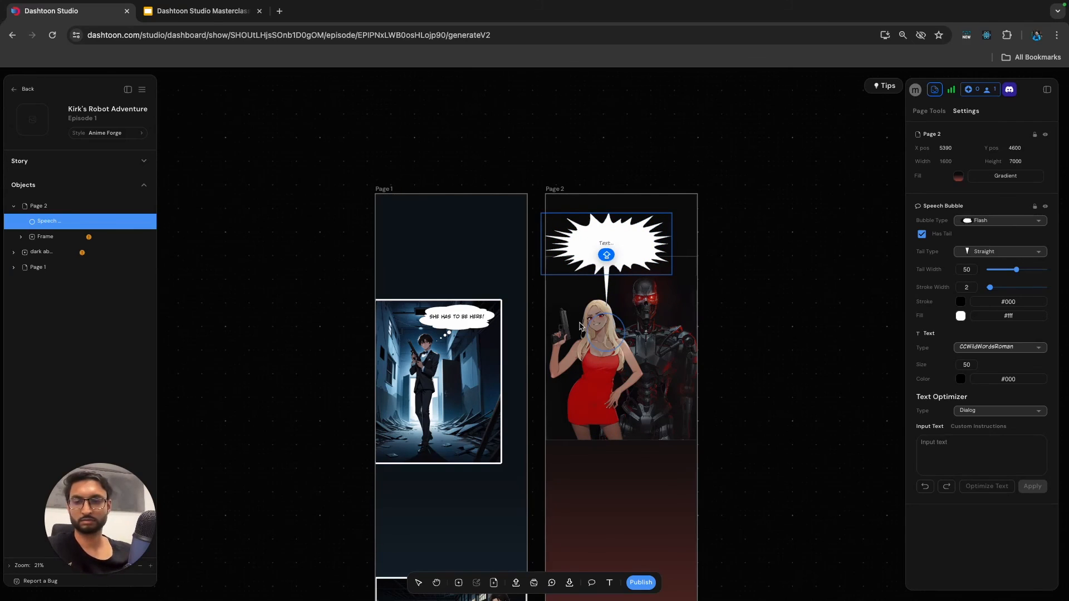
type("WELL IN TH")
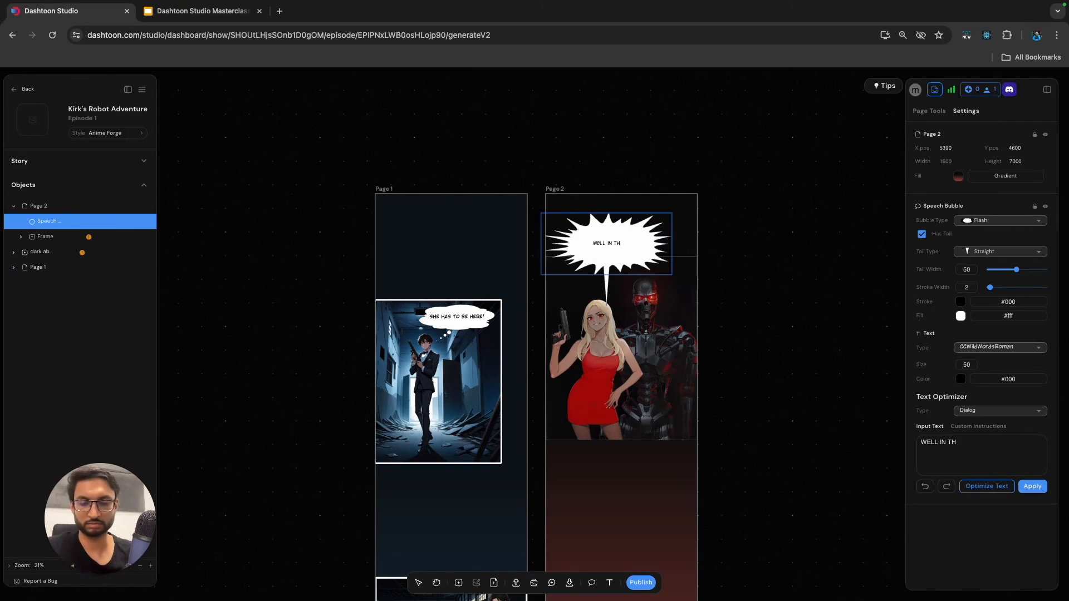
type("AT CASE YOU MIG")
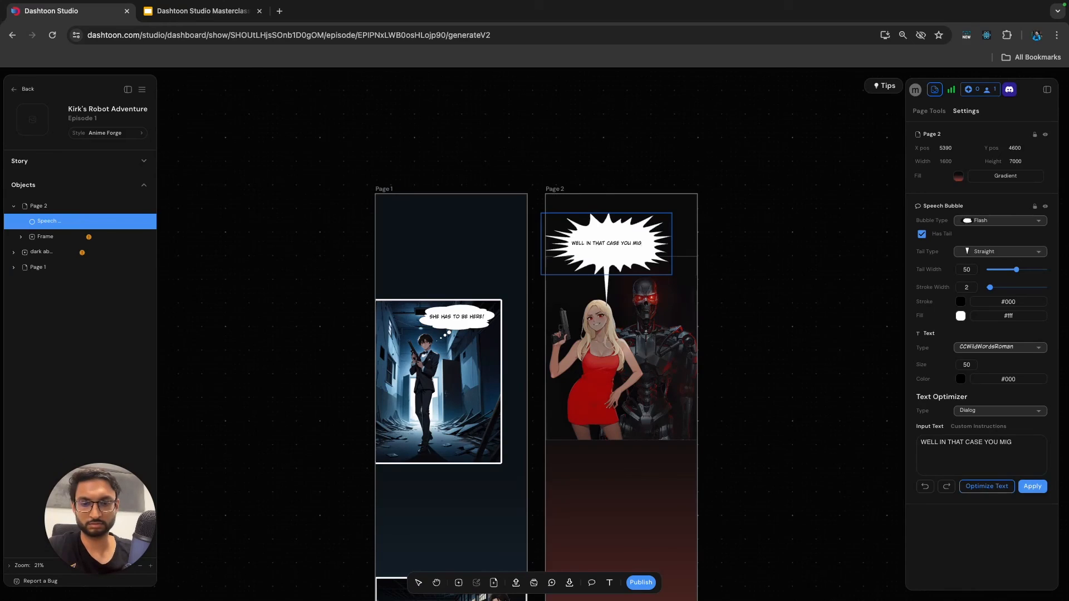
type("HT AS WELL BE OU")
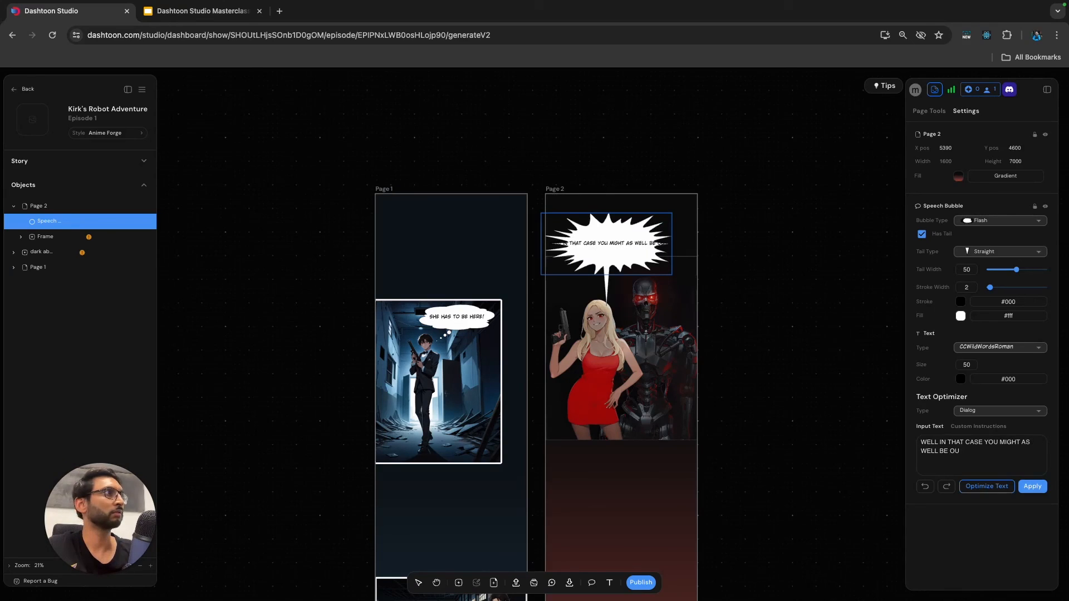
type("R FIRST TE")
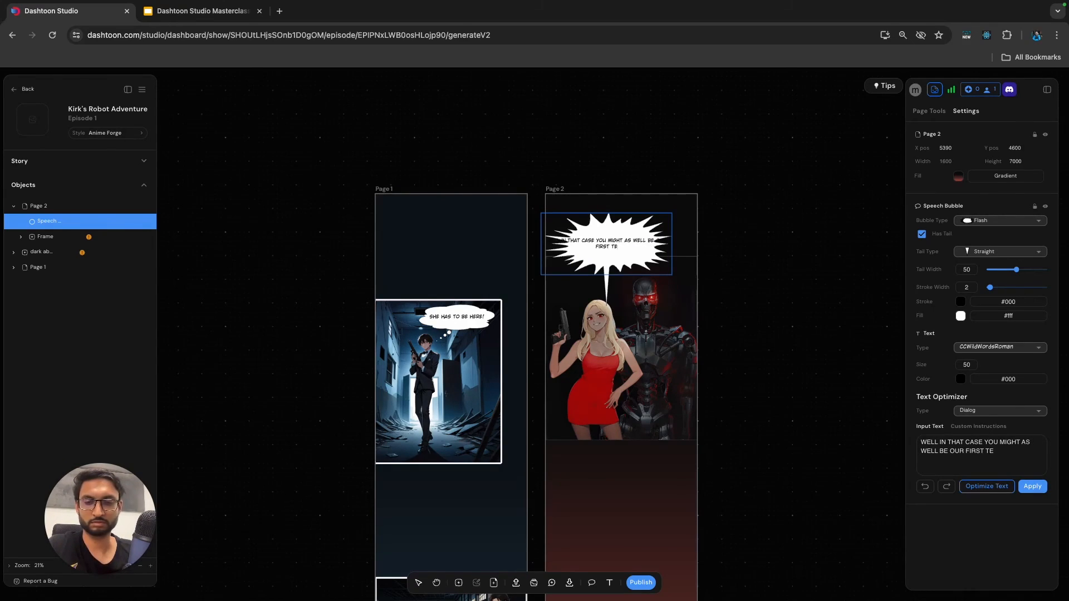
type("ST SUBJECT!")
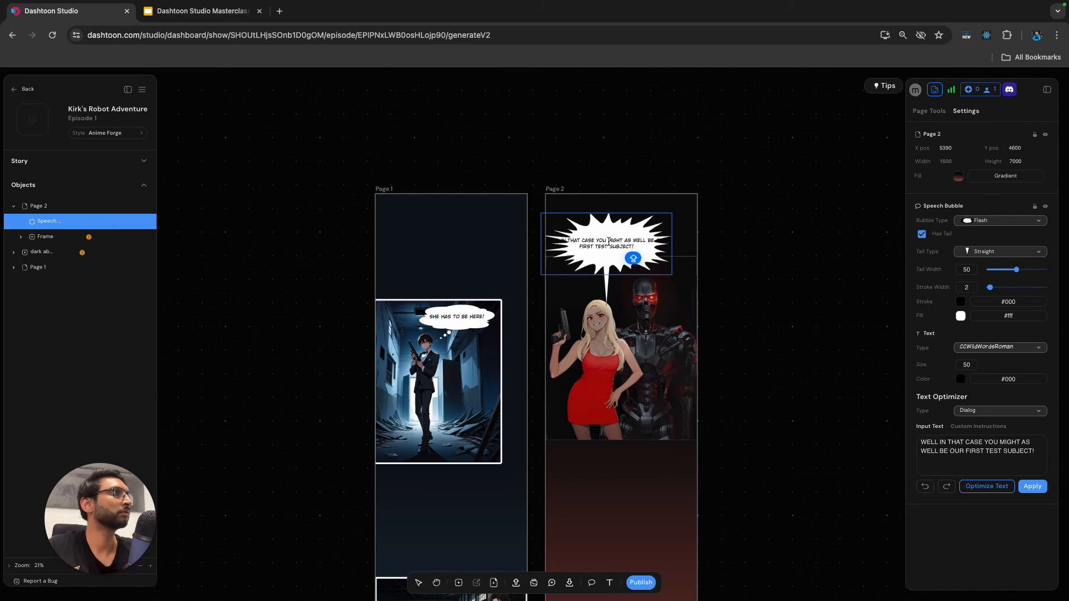
Break the bubble's text into four lines after "CASE", "WELL" and "FIRST".
key("Return")
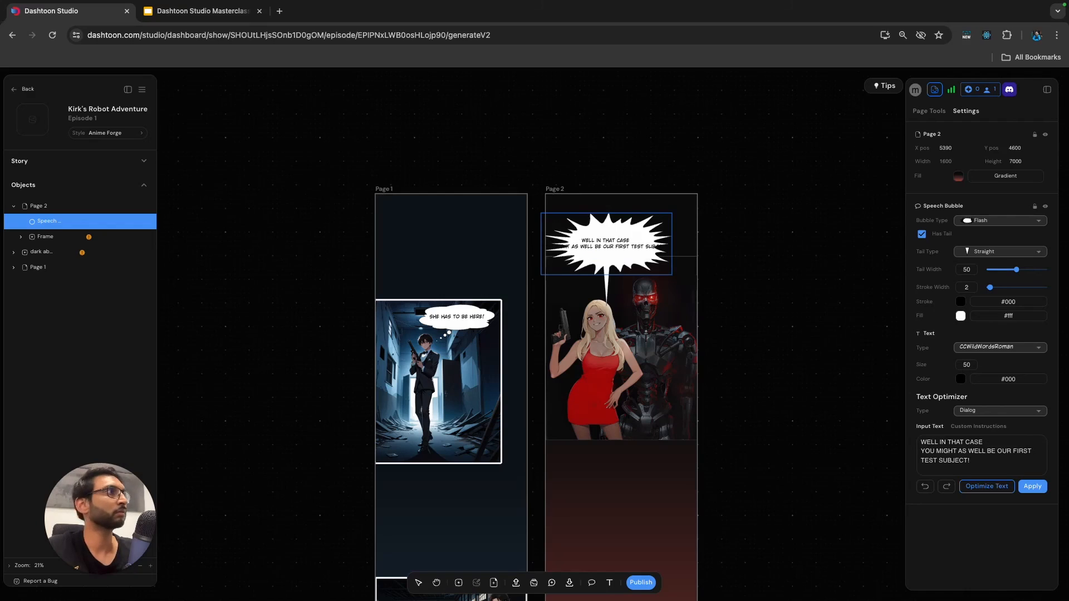
left_click(595, 249)
key("Return")
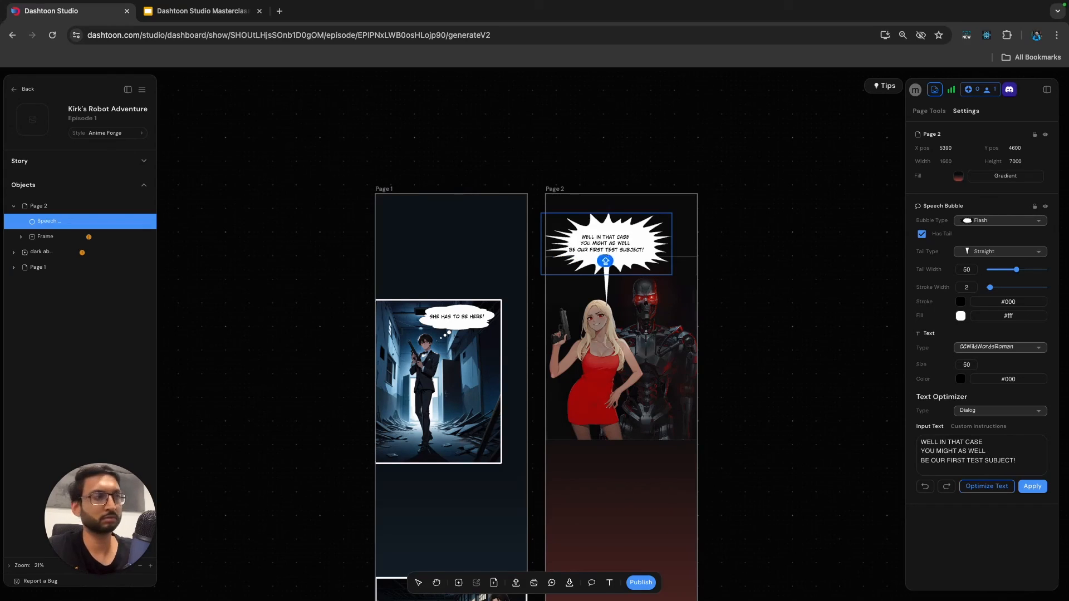
left_click(610, 250)
key("Return")
left_click(755, 230)
Set the text size of the speech bubble on Page 2 to 55.
left_click(607, 236)
double_click(607, 236)
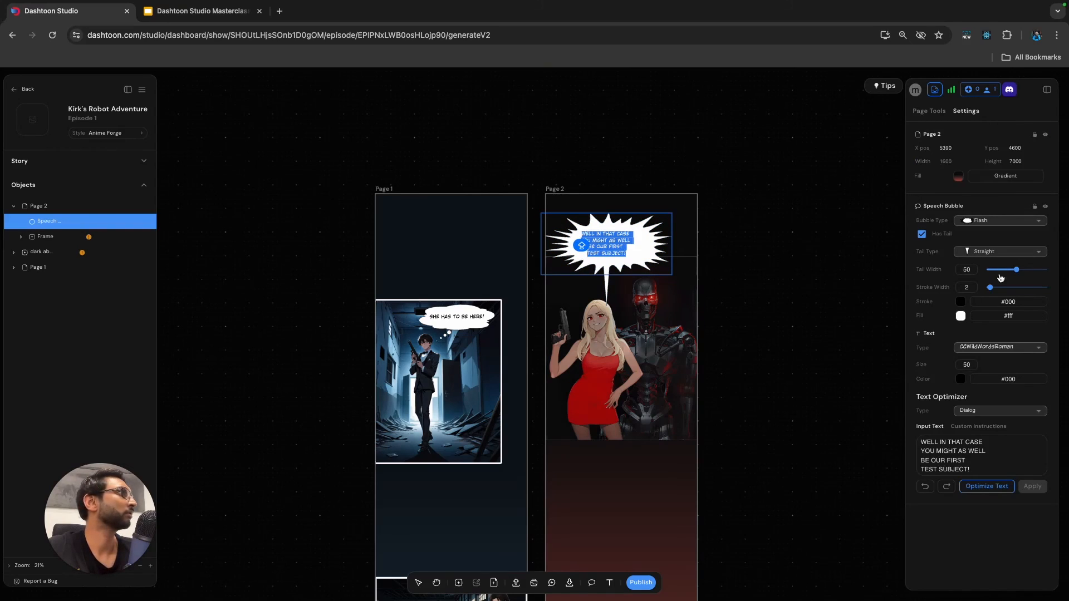
left_click(972, 366)
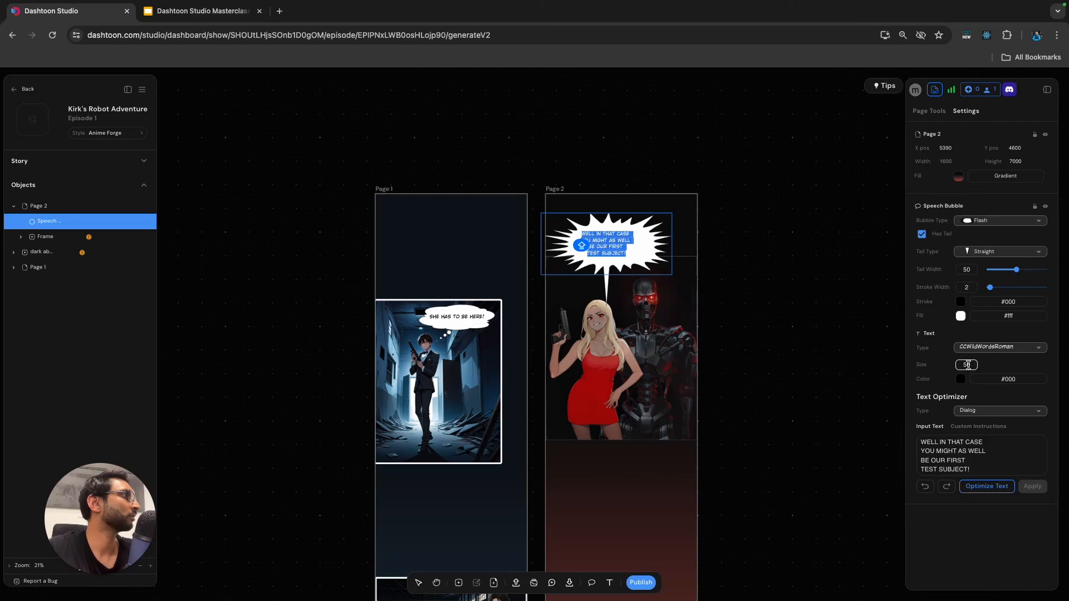
left_click(969, 366)
key("Up")
key("Up")
key("Up")
key("Up")
key("Up")
key("Up")
key("Up")
key("Up")
key("Up")
key("Up")
key("Up")
key("Up")
key("Up")
key("Up")
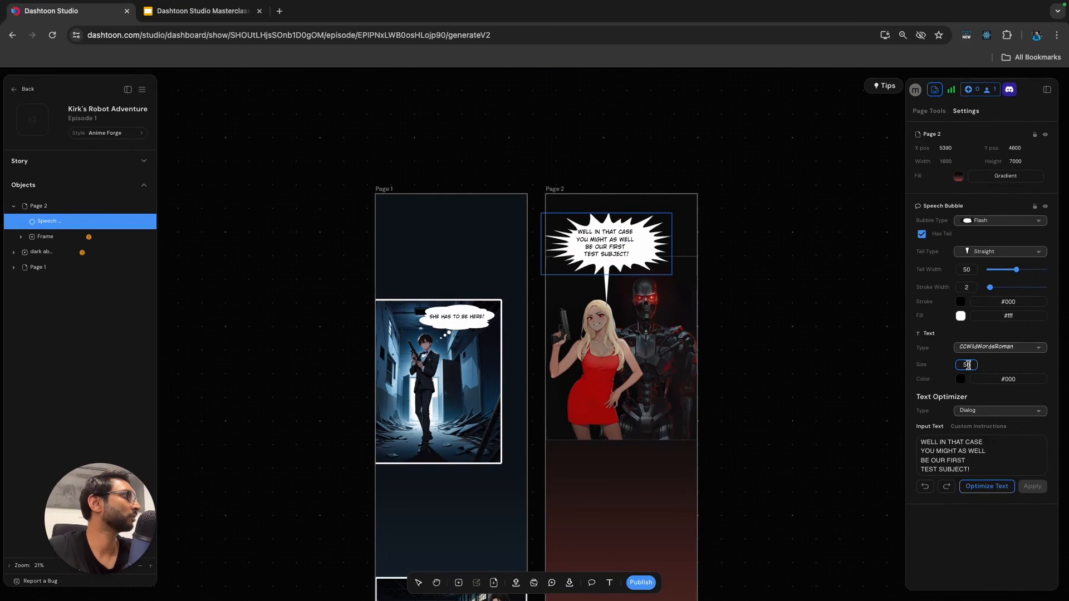
key("Down")
key("Down")
key("Down")
key("Down")
key("Down")
key("Down")
key("Down")
key("Down")
key("Down")
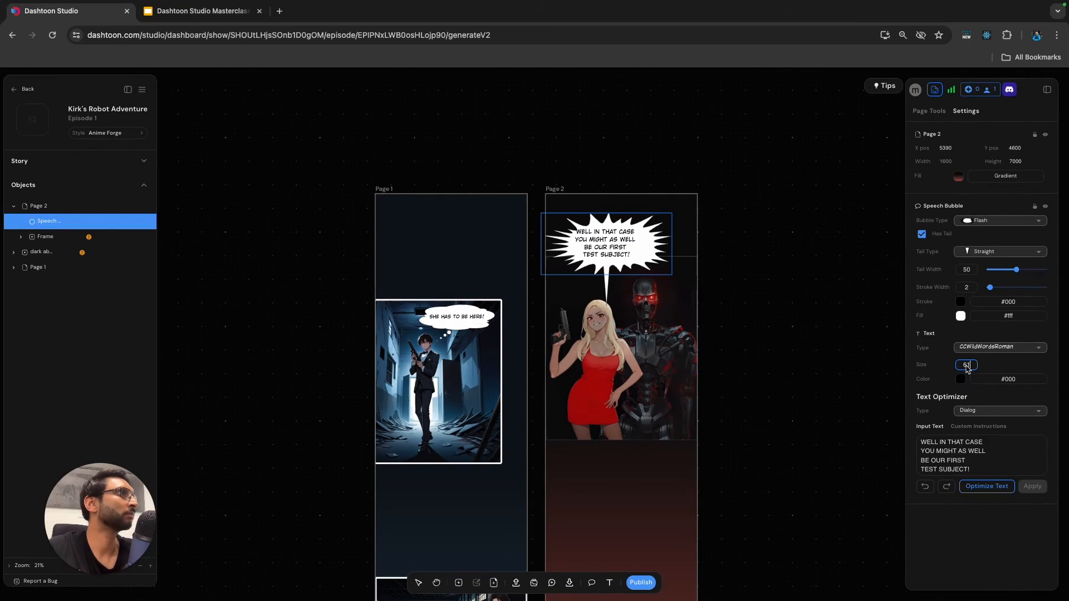
Widen the speech bubble to the right edge of Page 2 and change its bubble type to Shouting.
left_click(703, 268)
left_click(671, 248)
left_click_drag(672, 249, 698, 254)
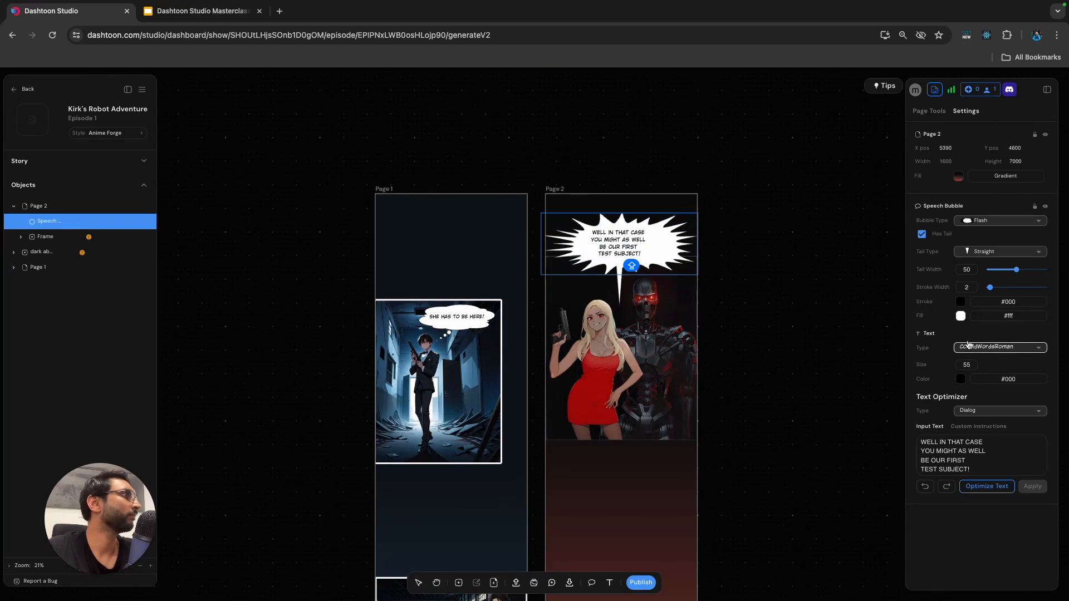
left_click(989, 222)
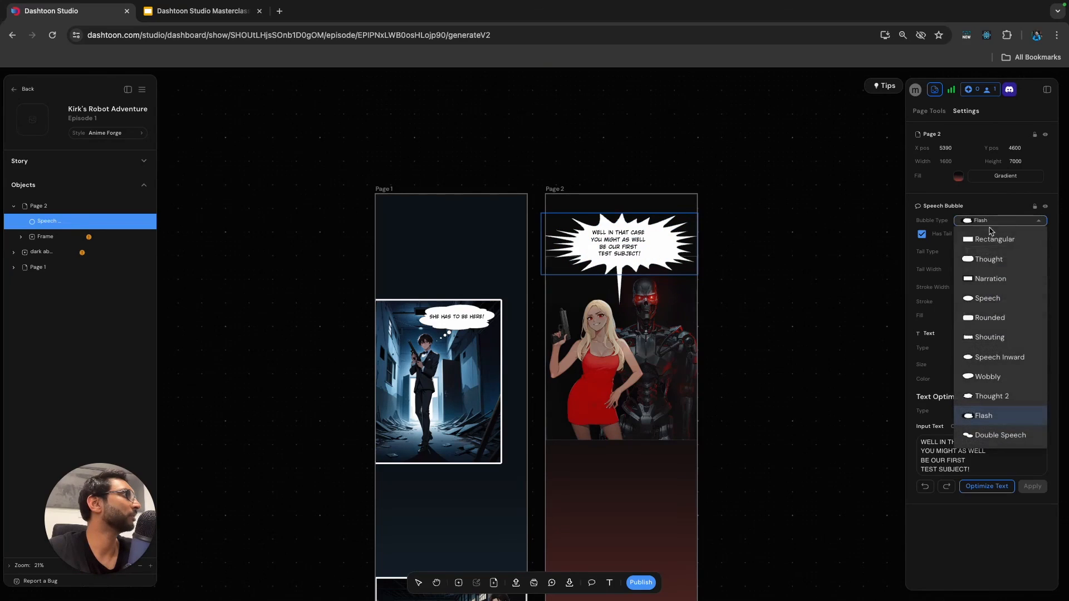
left_click(1001, 338)
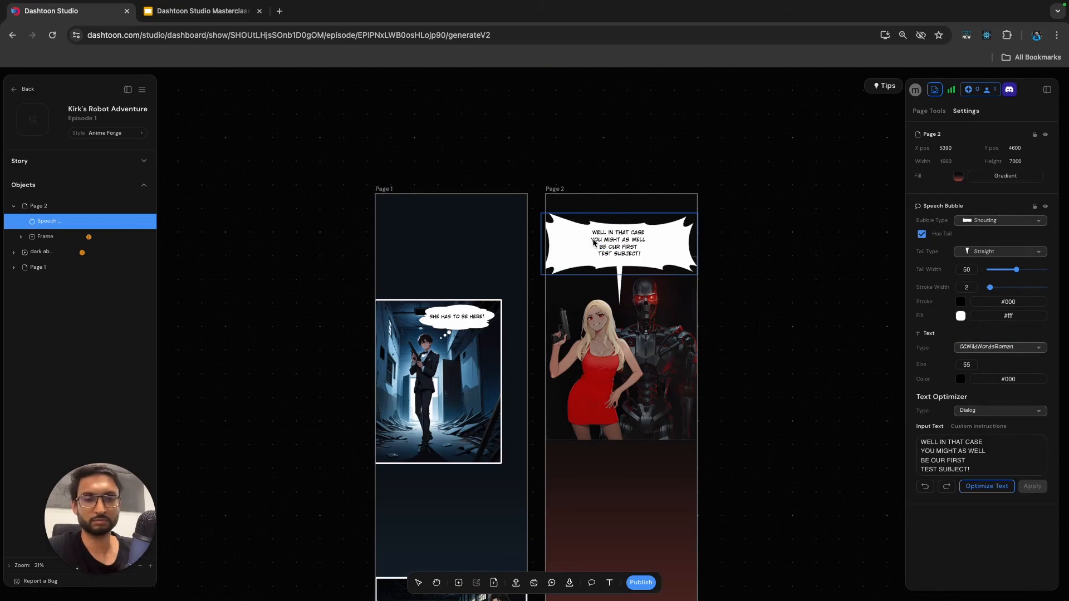
Join the first two lines of the bubble's text into "WELL IN THAT CASE YOU MIGHT AS WELL".
key("BackSpace")
key("BackSpace")
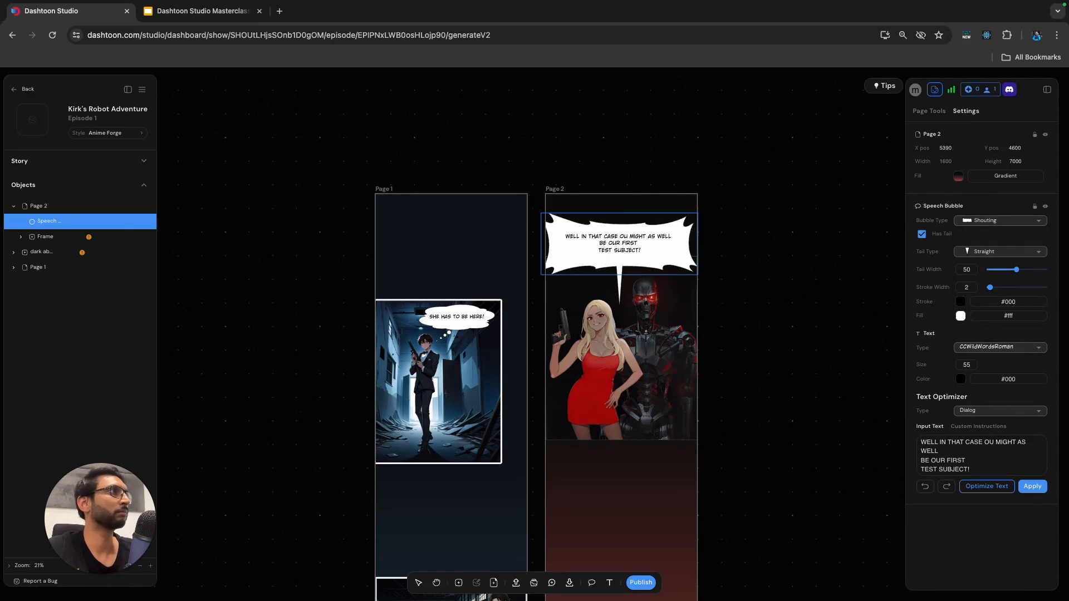
type("Y")
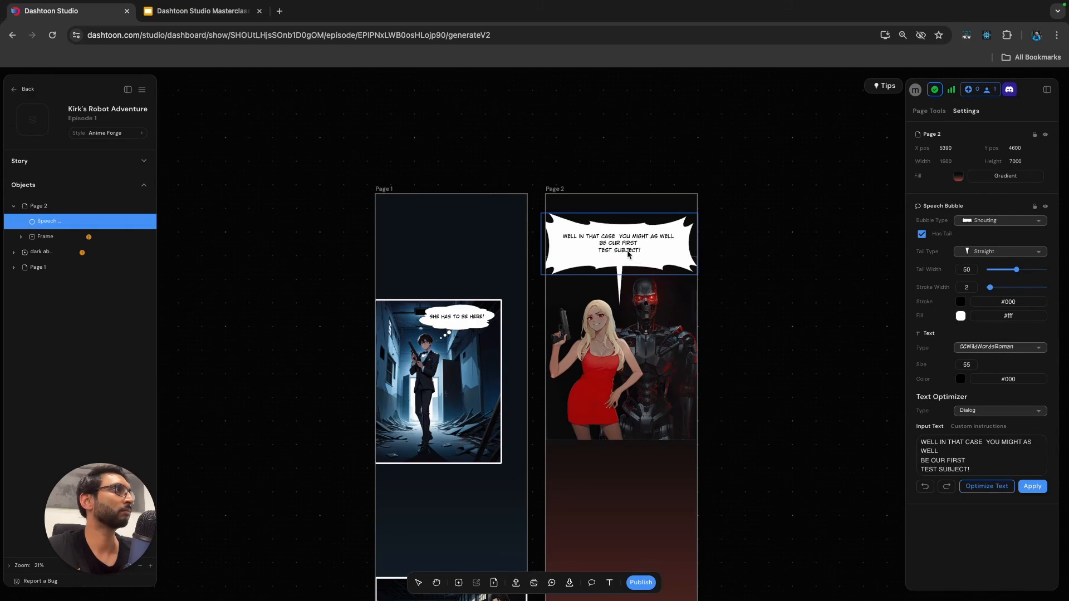
Join the bubble's last two lines into "BE OUR FIRST TEST SUBJECT!" and set its text size to 66.
key("BackSpace")
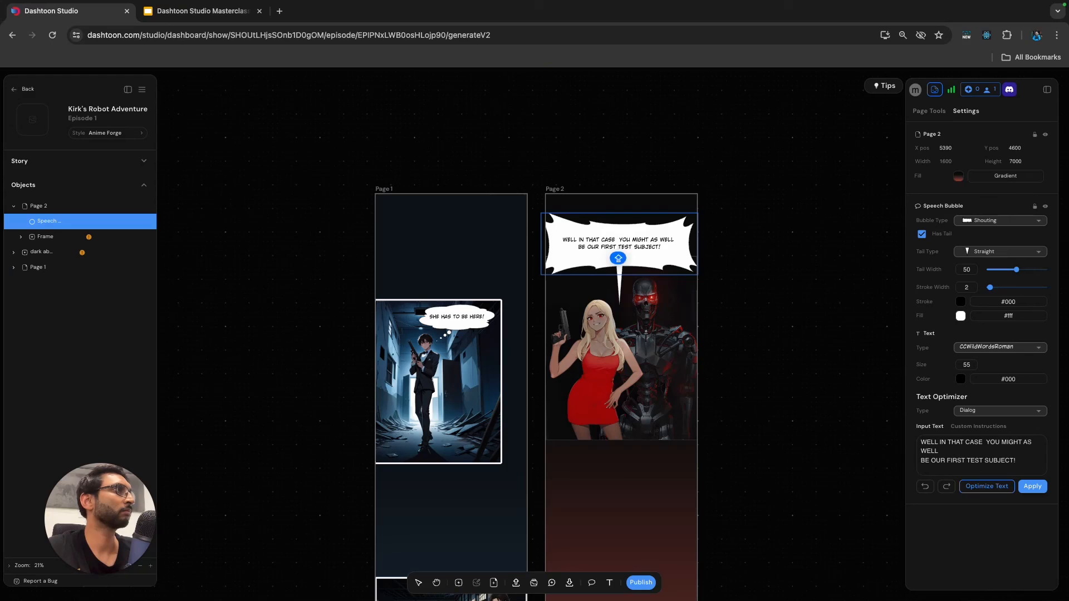
triple_click(627, 248)
key("ctrl+a")
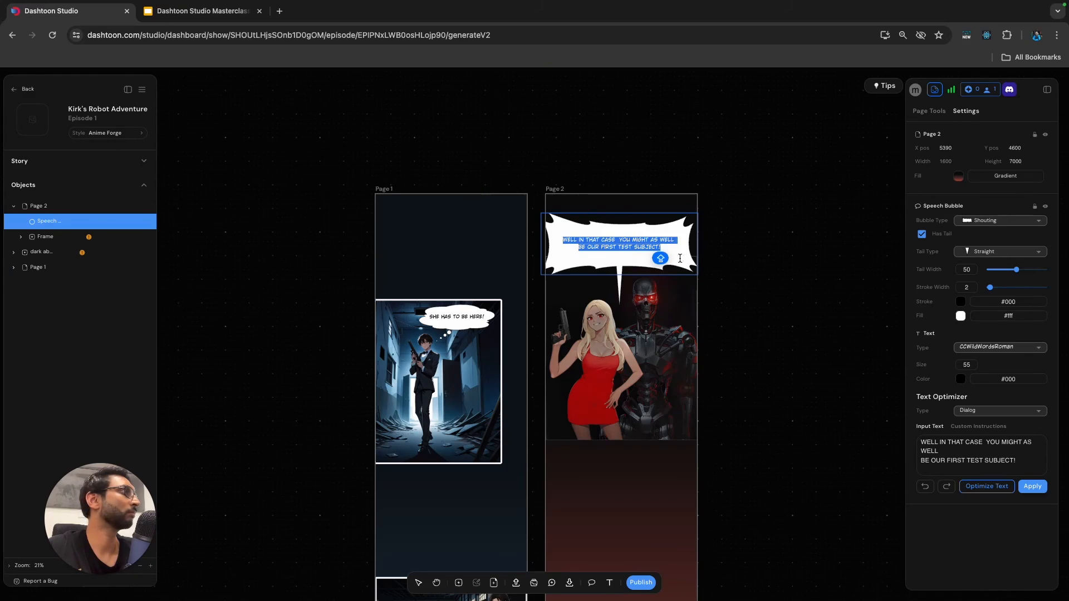
left_click(967, 366)
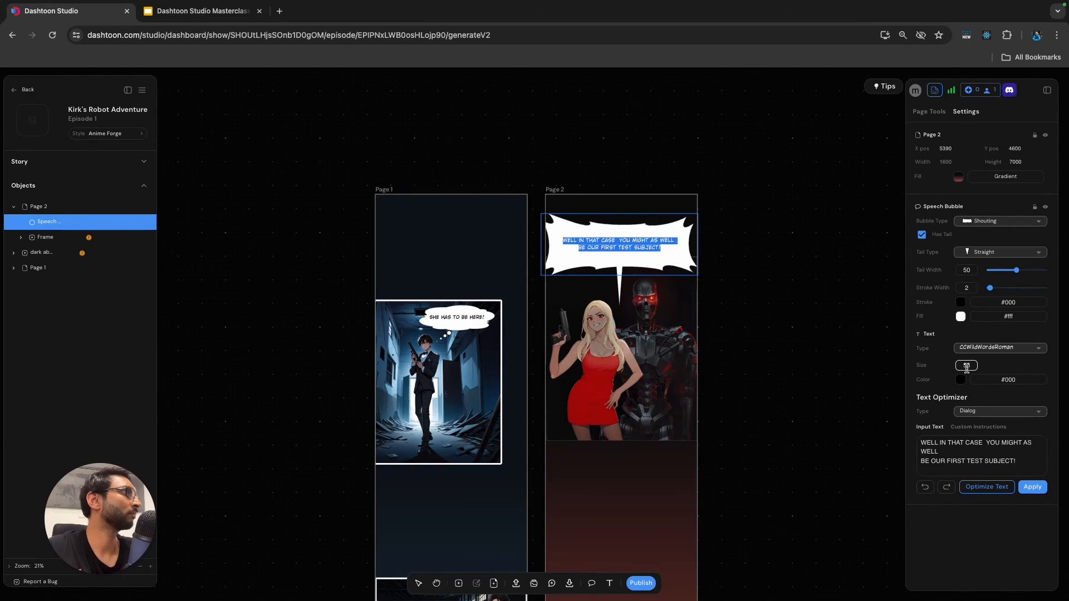
left_click(967, 368)
key("Up")
key("Up")
key("Up")
key("Up")
key("Up")
key("Up")
key("Up")
key("Up")
key("Up")
key("Down")
key("Down")
key("Down")
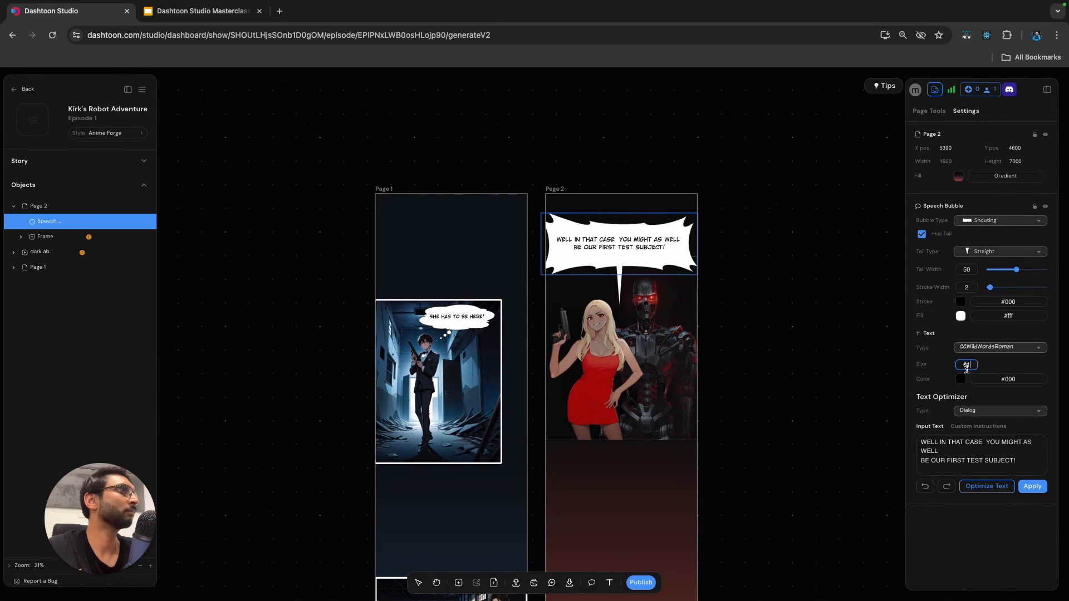
key("Up")
key("Up")
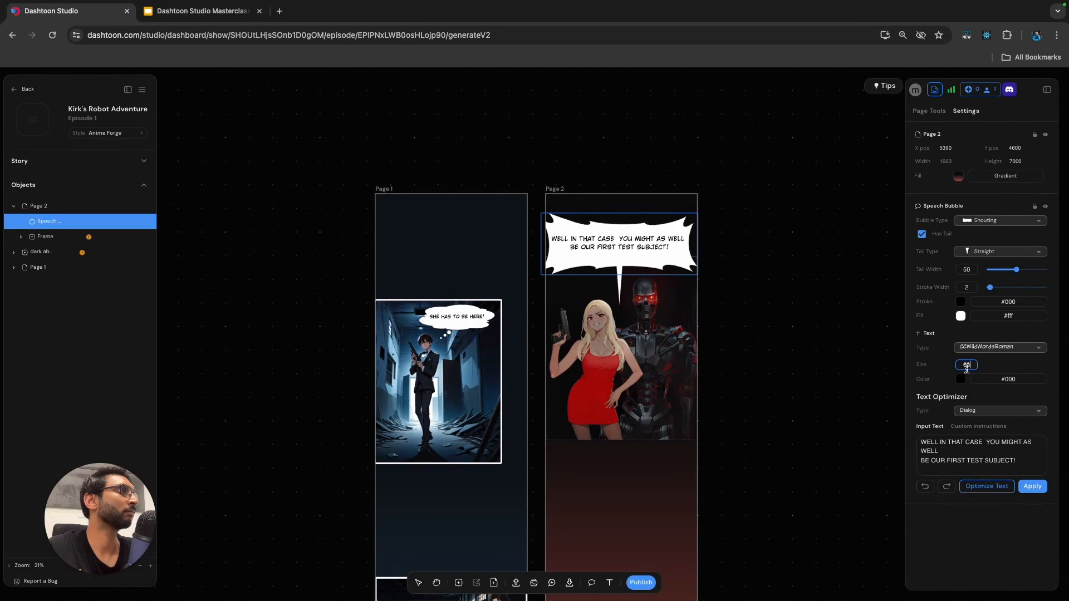
left_click(893, 347)
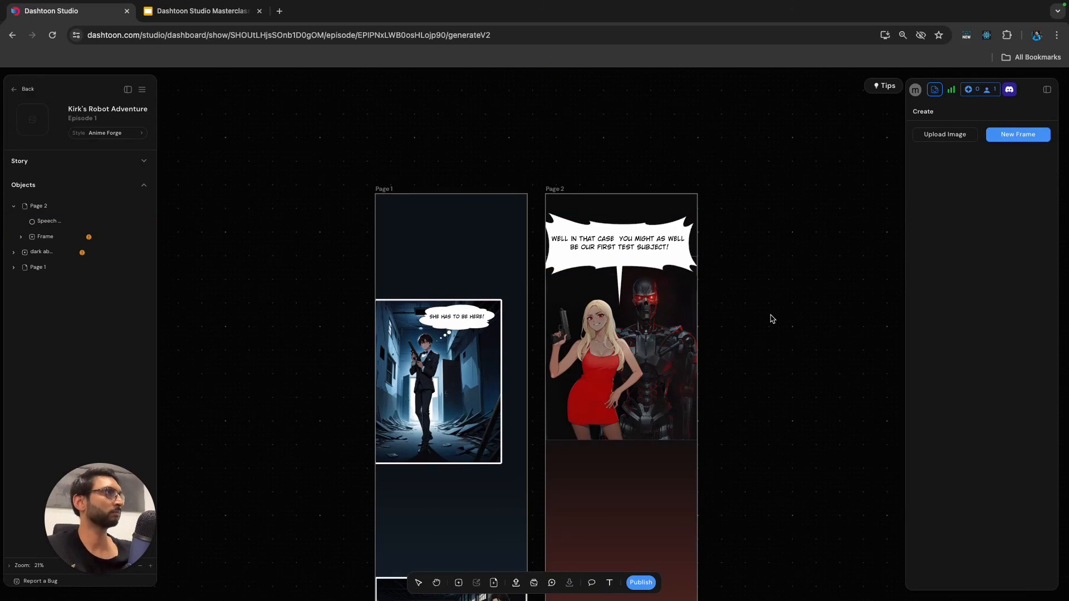
Shrink the shouting speech bubble and move it off Page 2 onto the empty canvas beside it.
left_click(597, 261)
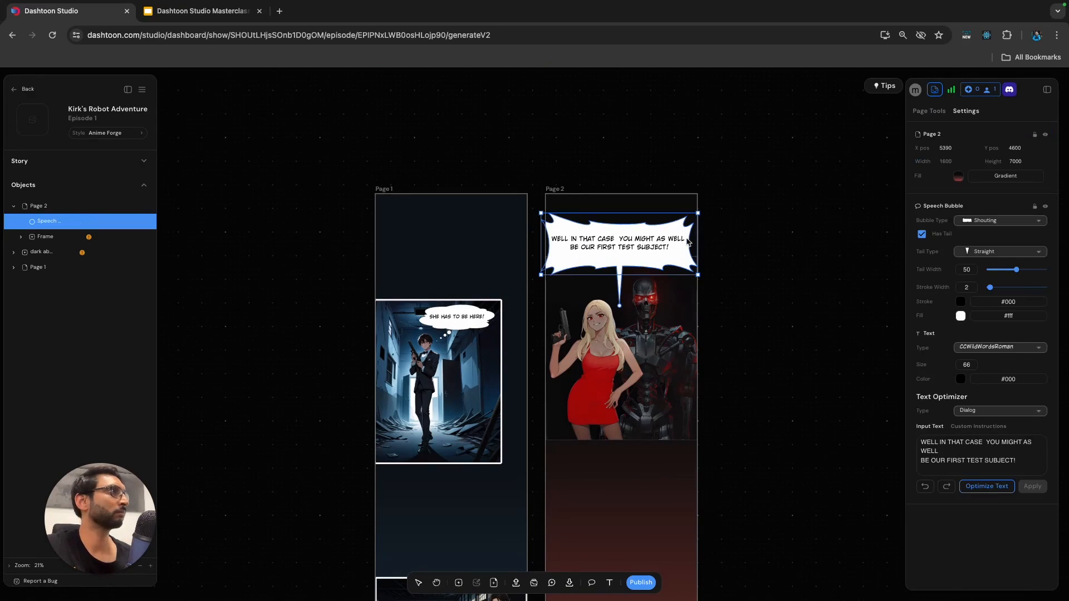
left_click_drag(698, 215, 646, 248)
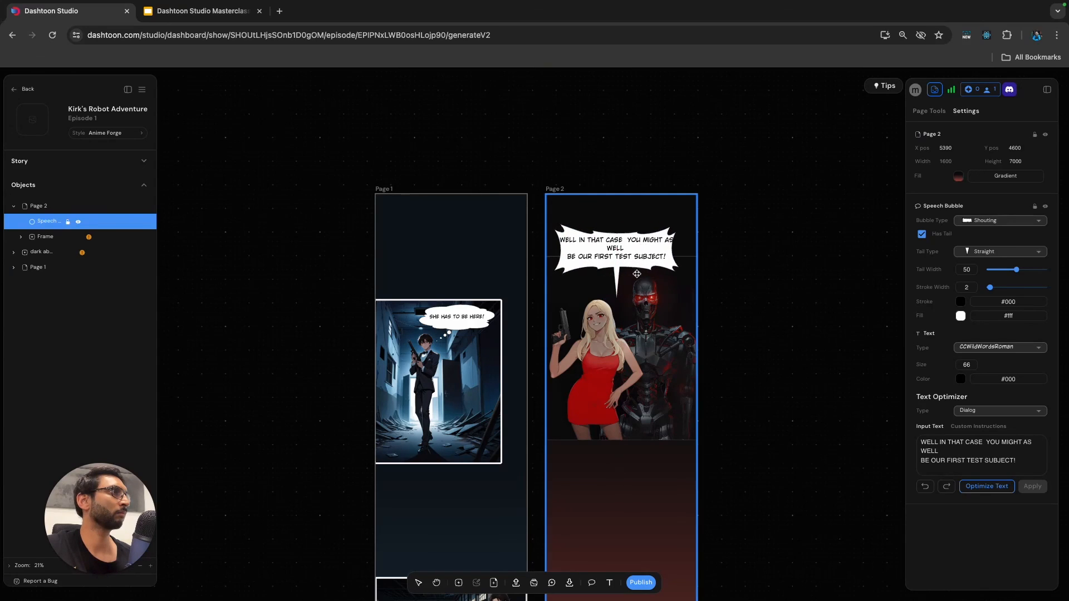
left_click_drag(592, 245, 755, 215)
Move the robot panel's frame down to Y position 1010 and place the speech bubble back across its upper edge.
left_click(580, 263)
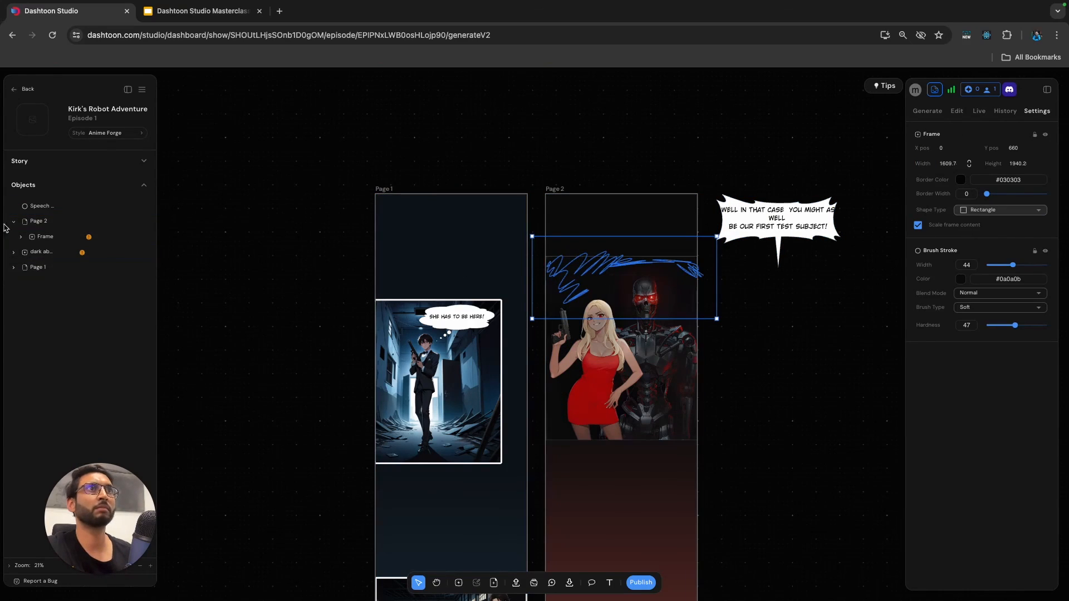
left_click(45, 237)
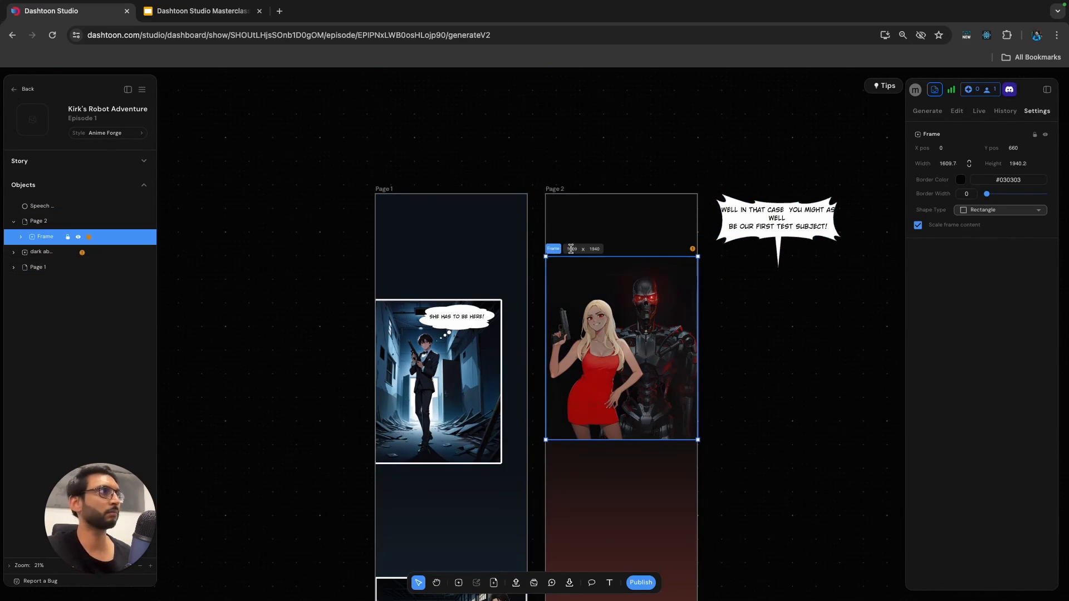
left_click_drag(554, 253, 554, 287)
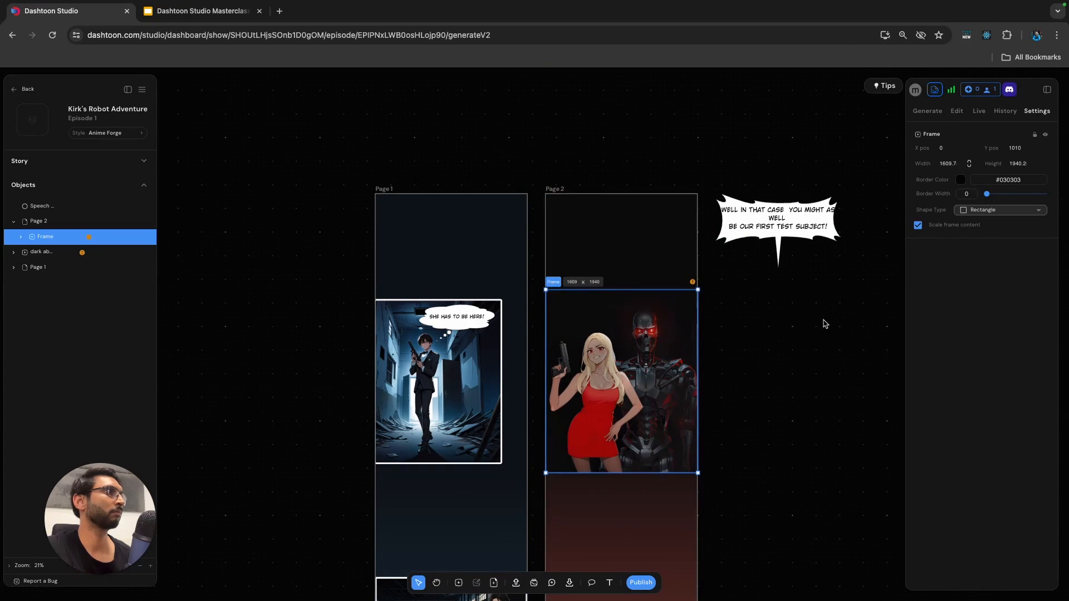
left_click_drag(791, 228, 637, 303)
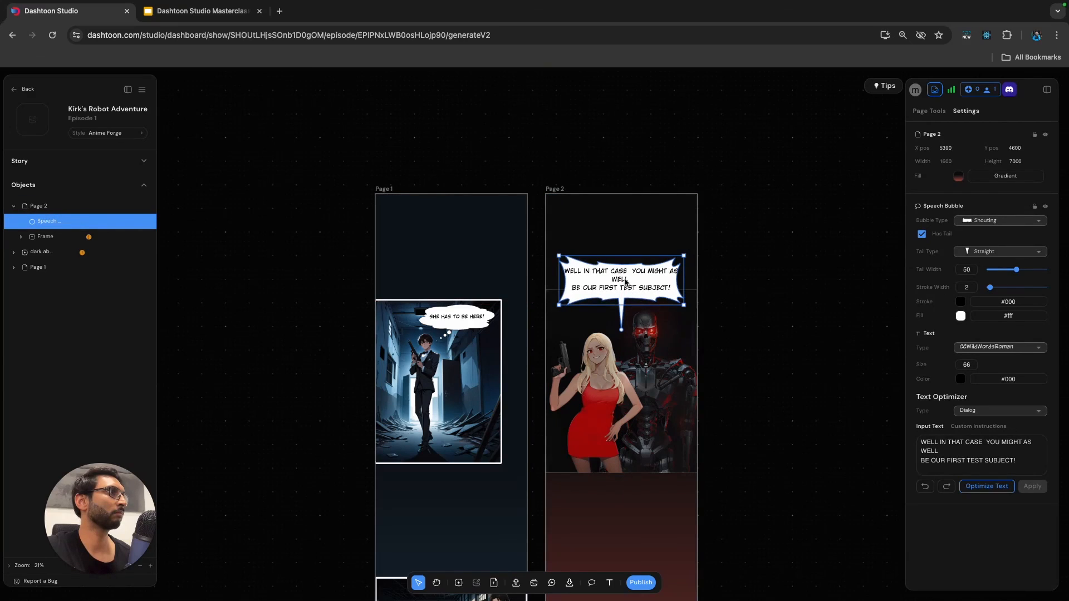
Set the text size of the shouting speech bubble to 50.
double_click(626, 283)
key("super+a")
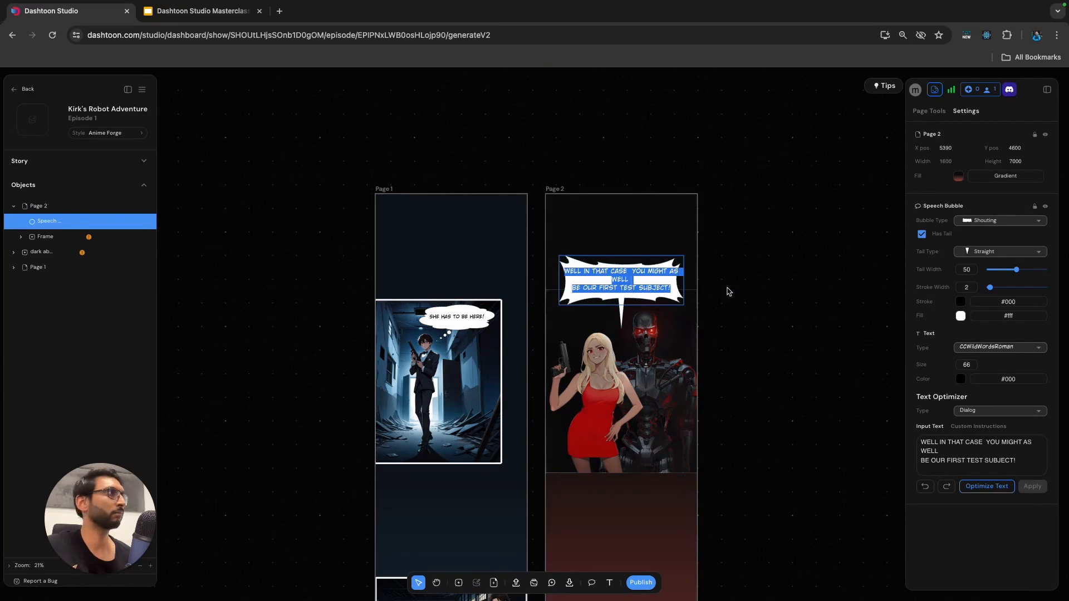
left_click(968, 365)
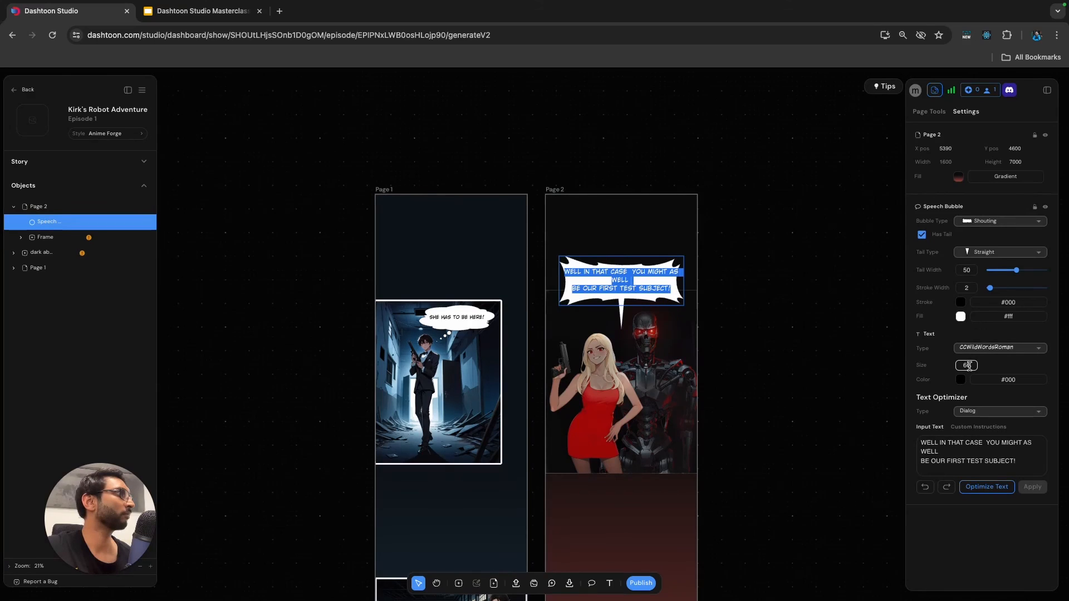
left_click(969, 365)
key("Down")
key("Down")
key("Down")
key("Down")
key("Down")
key("Down")
key("Down")
key("Down")
key("Down")
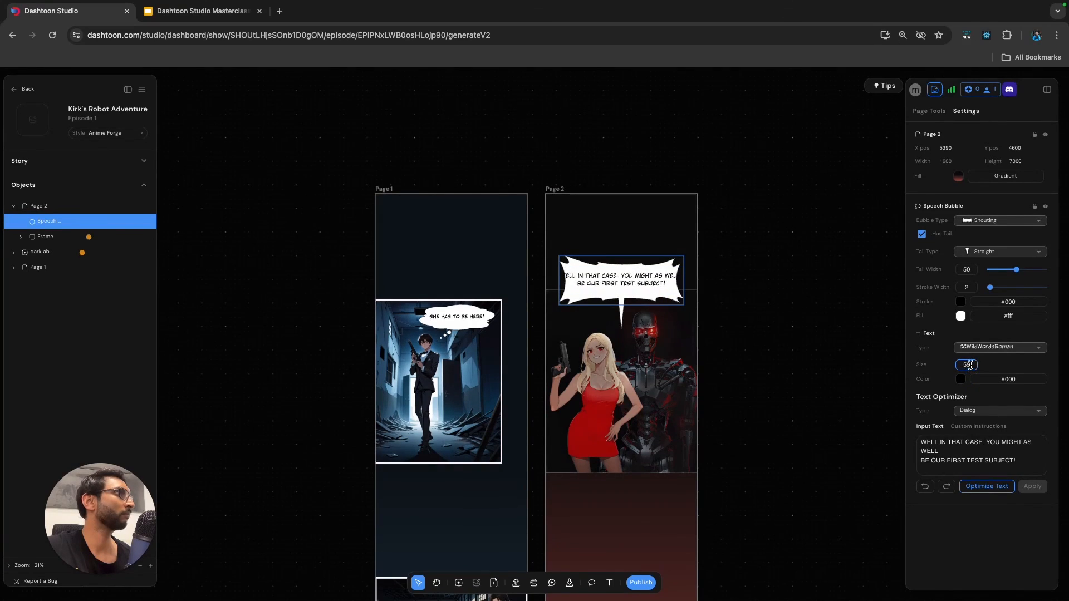
key("Down")
key("Down")
key("Down")
key("Down")
key("Down")
key("Down")
key("Down")
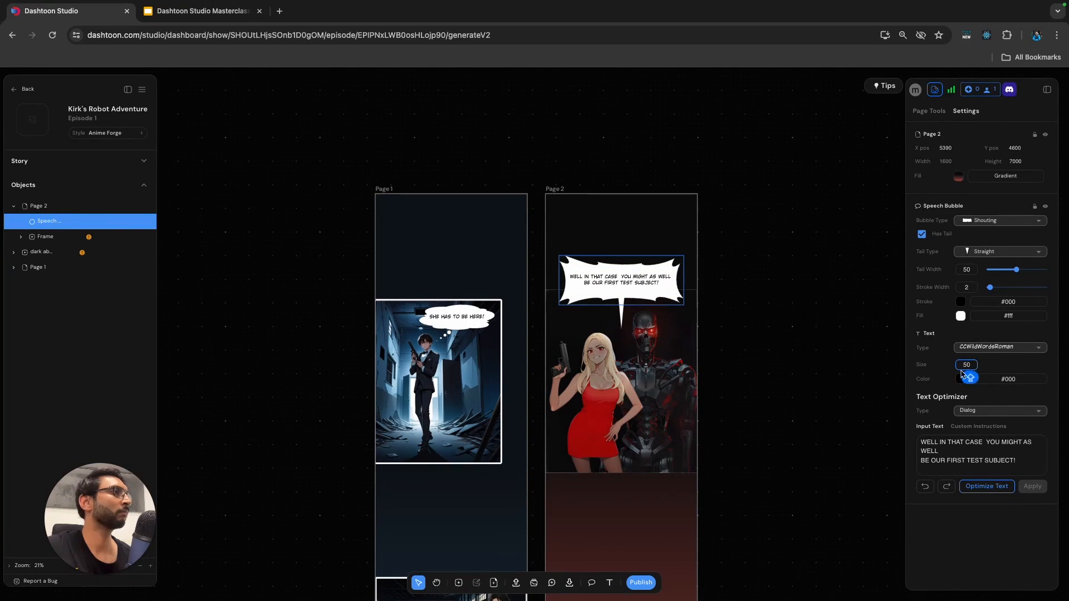
left_click(788, 367)
Point the speech bubble's tail at the blonde woman's head.
left_click(610, 302)
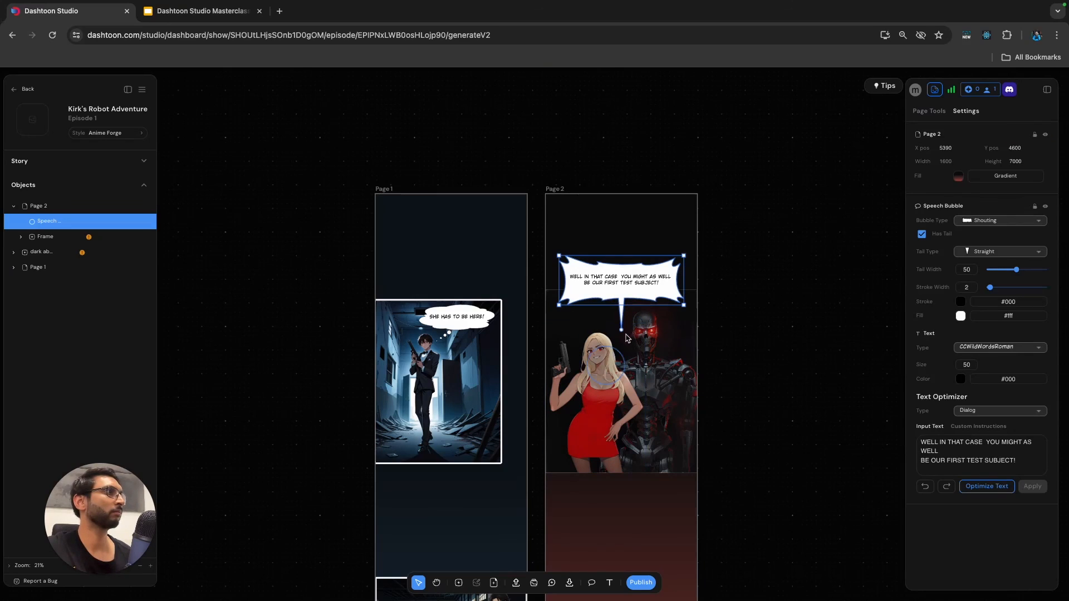
left_click_drag(622, 332, 601, 331)
left_click(828, 403)
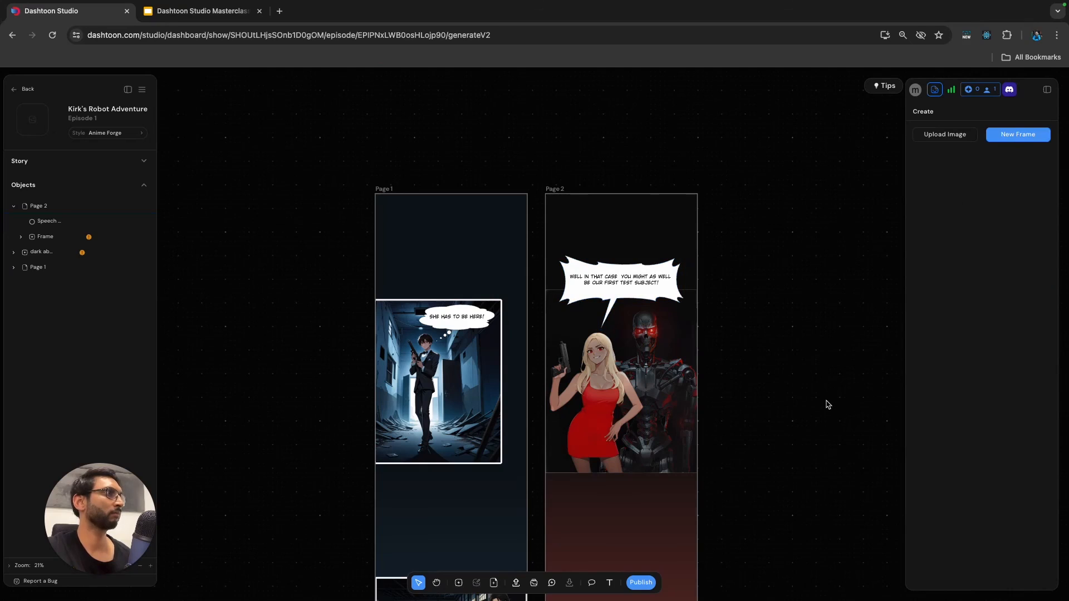
Move the leftover warehouse frame to the empty canvas beside Page 2 and release its image and strokes from the frame.
scroll(804, 397, "down", 5)
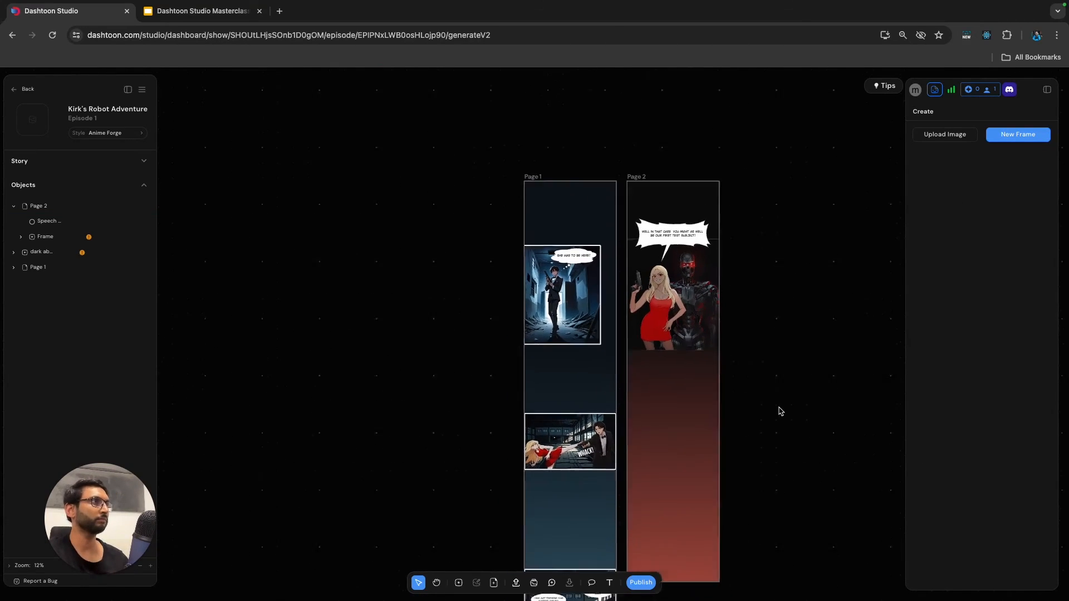
scroll(782, 415, "down", 10)
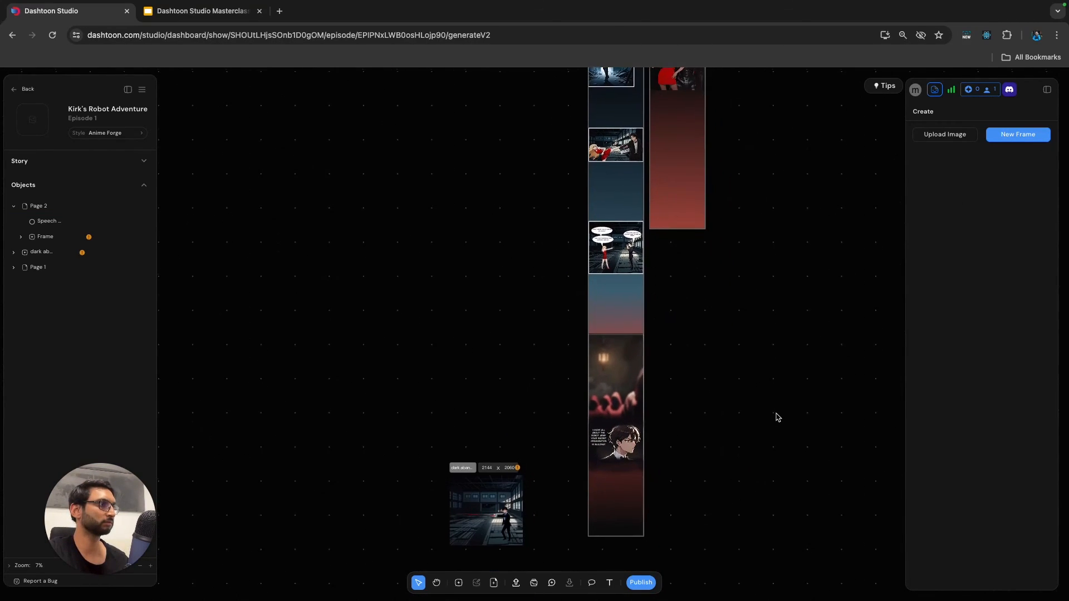
left_click_drag(453, 419, 749, 208)
scroll(745, 218, "up", 2)
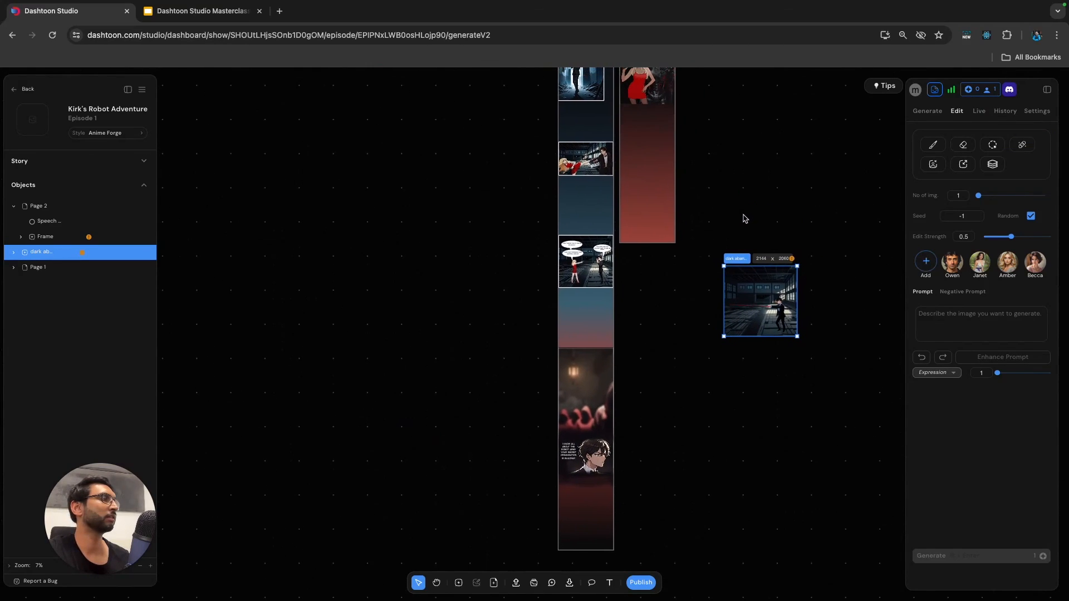
scroll(742, 217, "up", 5)
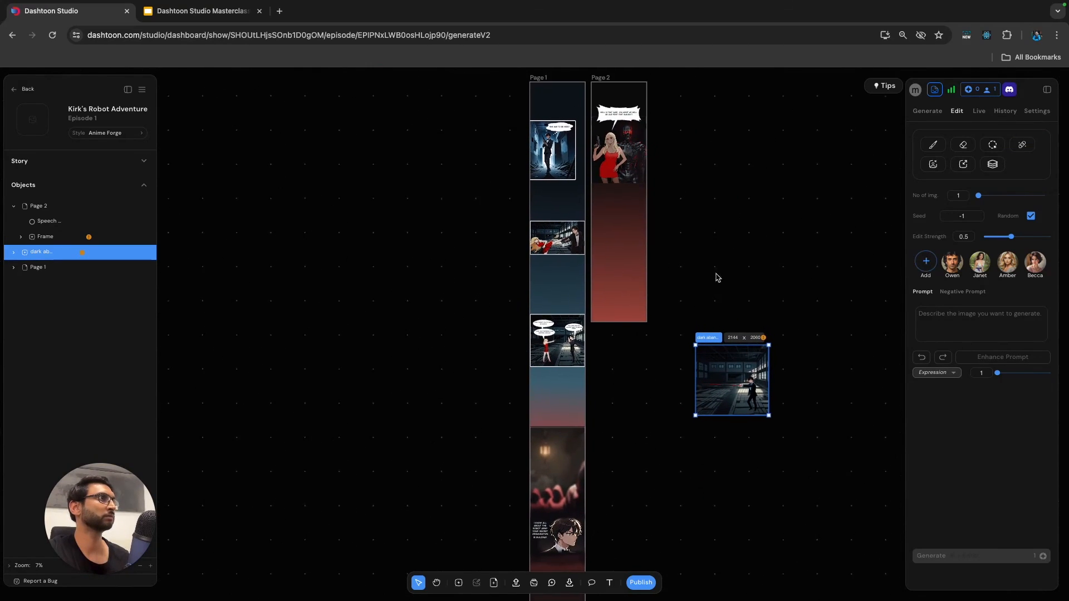
left_click_drag(704, 351, 605, 255)
Crop the empty side of the warehouse image away to a width of about 1150, keeping the man in the suit.
scroll(759, 282, "right", 3)
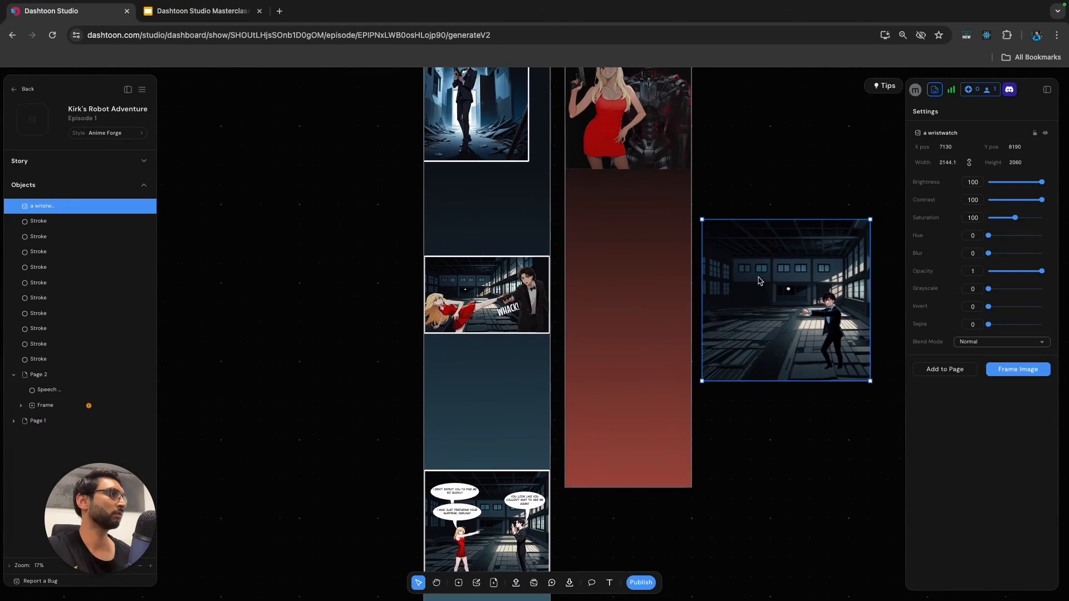
scroll(725, 310, "up", 5)
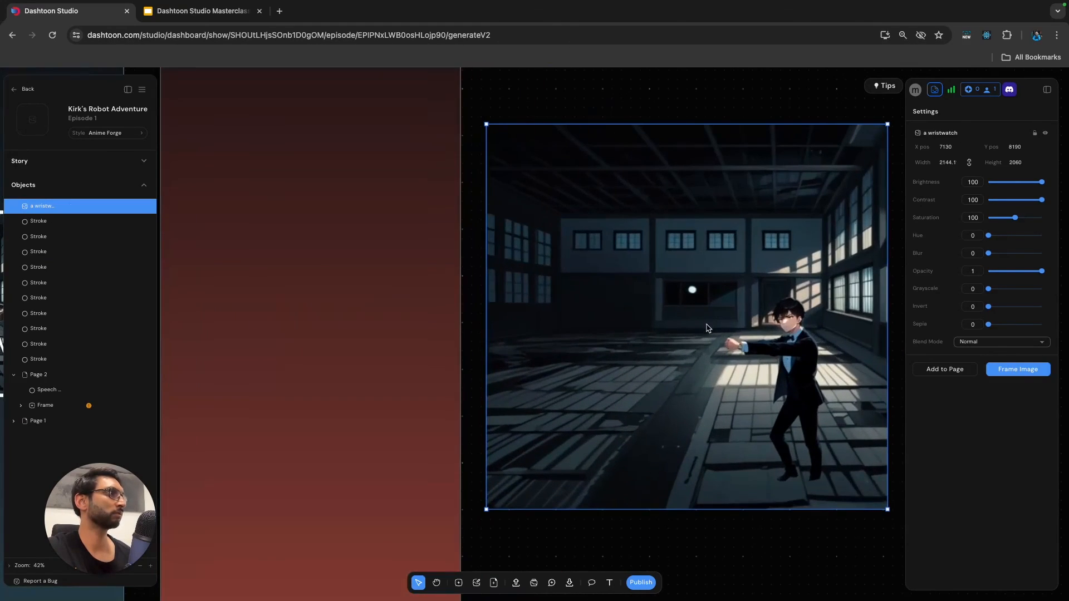
double_click(698, 328)
left_click_drag(487, 316, 663, 313)
scroll(638, 320, "down", 3)
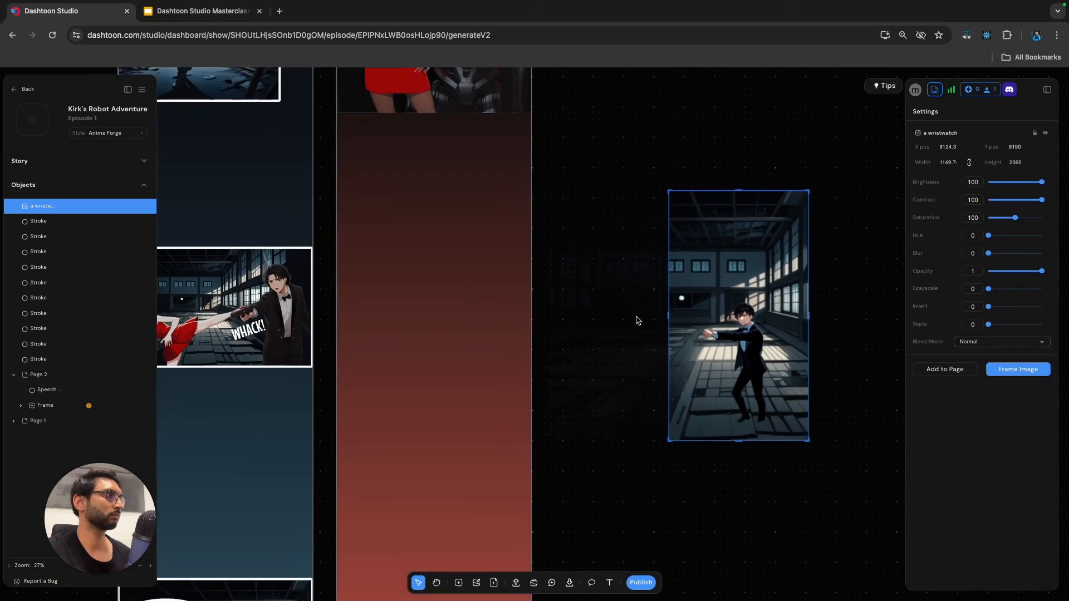
Place the cropped image on the lower part of Page 2 and crop its height to about 1213 around the man.
left_click_drag(740, 277, 463, 304)
scroll(446, 286, "down", 4)
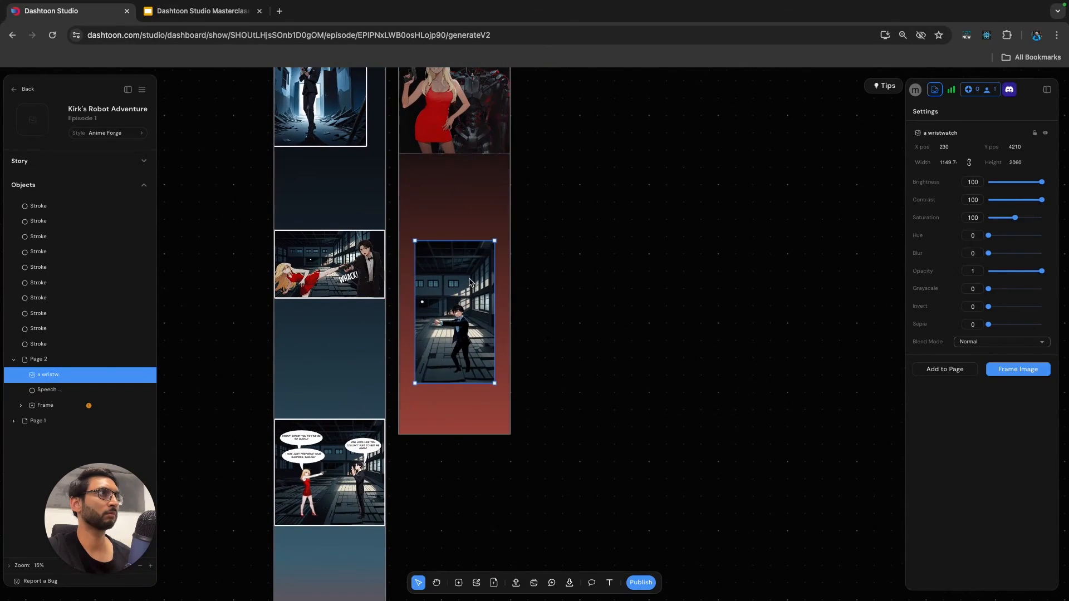
left_click_drag(455, 240, 457, 293)
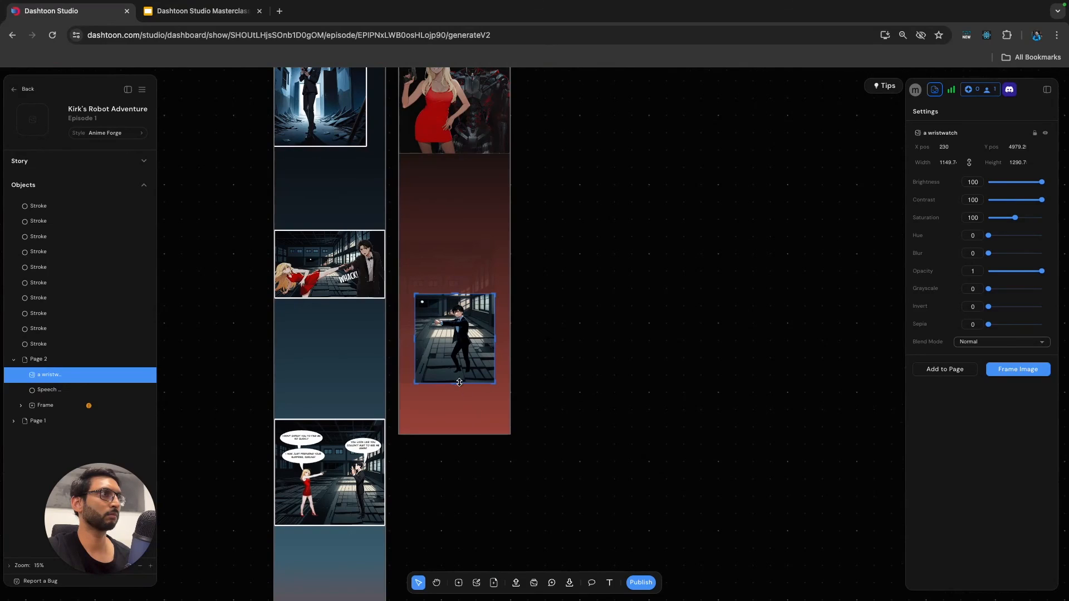
left_click_drag(458, 383, 457, 379)
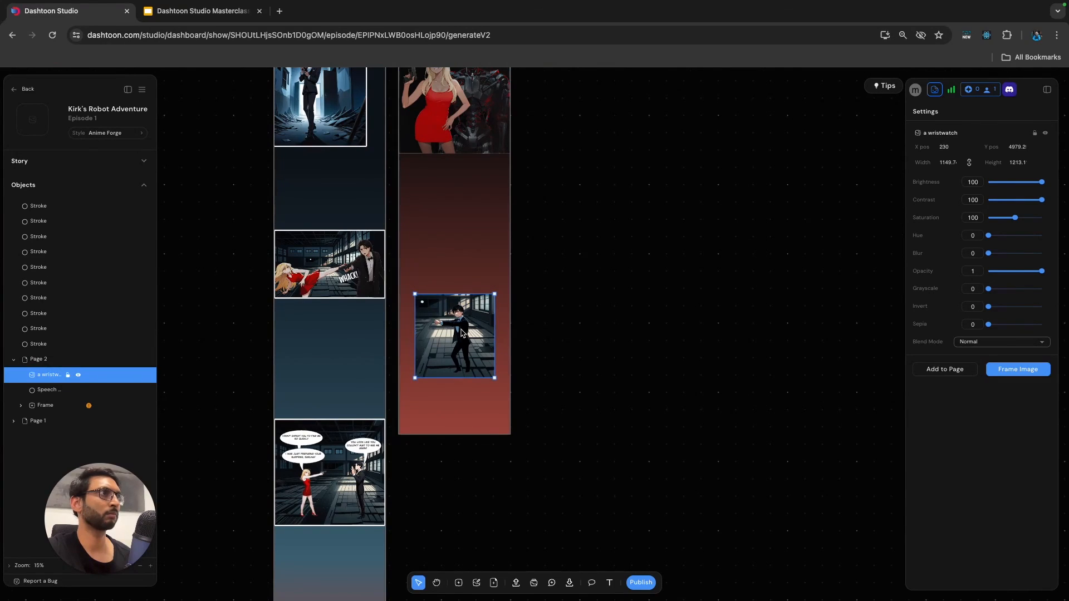
Move the man's image up to Y position 4770 on Page 2.
scroll(462, 332, "up", 2)
left_click_drag(461, 333, 463, 318)
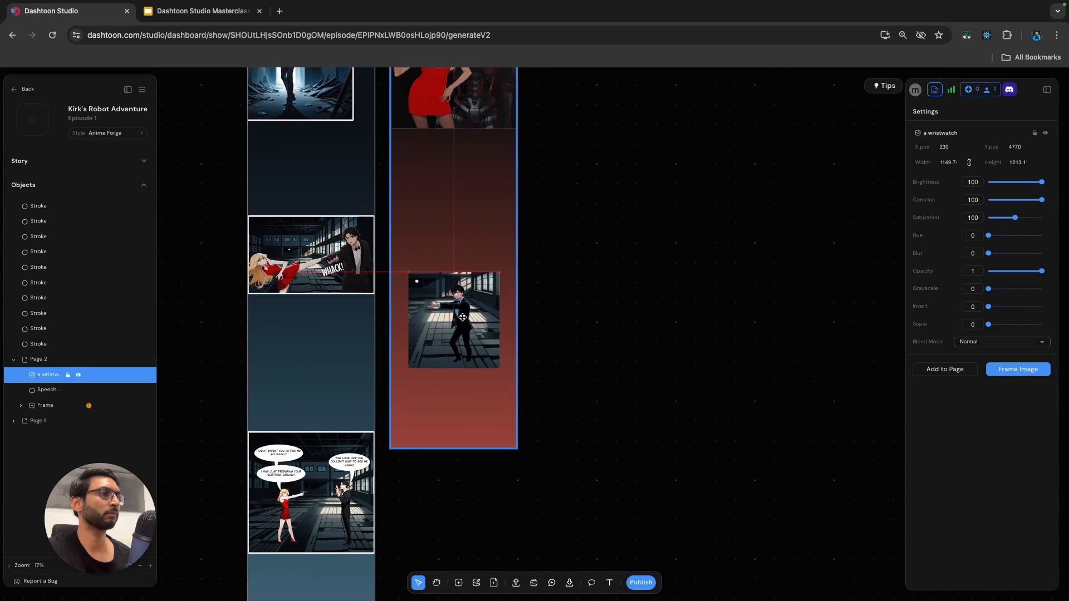
left_click(602, 329)
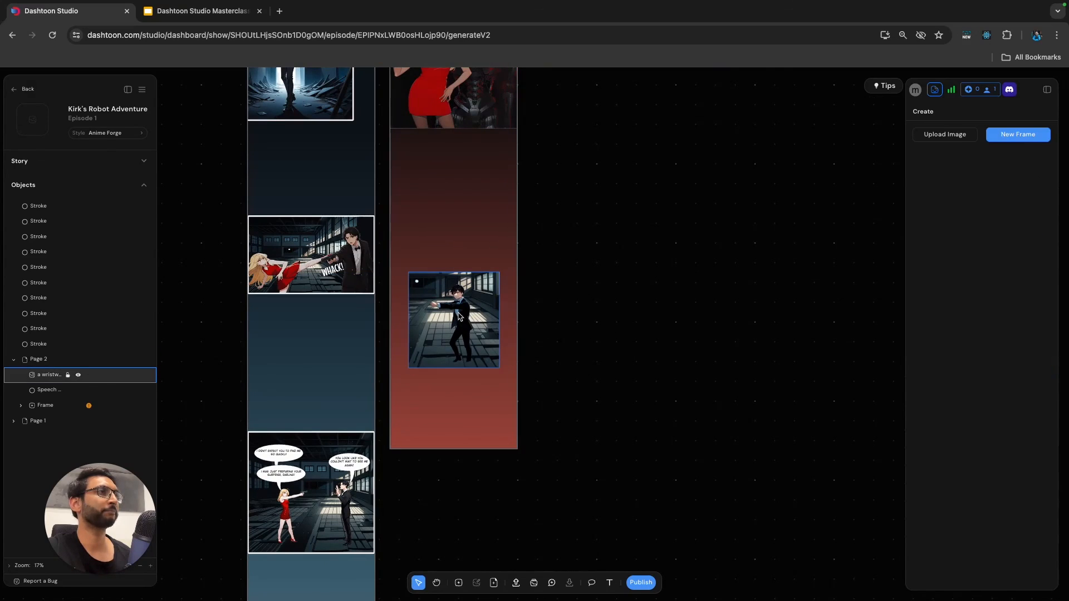
Wrap the man's image on Page 2 in a frame.
scroll(458, 313, "up", 8)
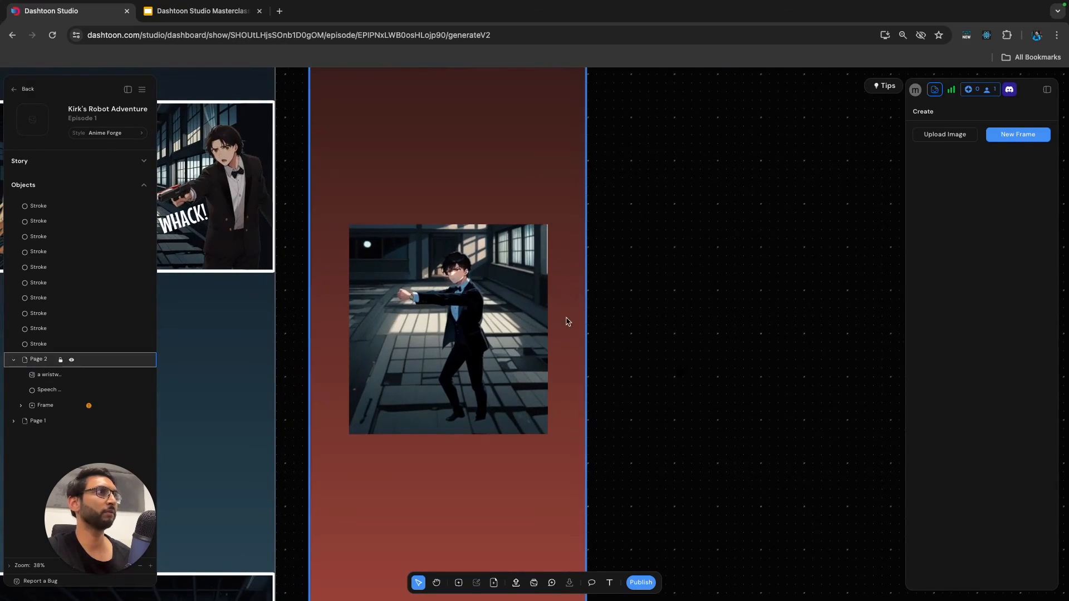
scroll(497, 389, "down", 2)
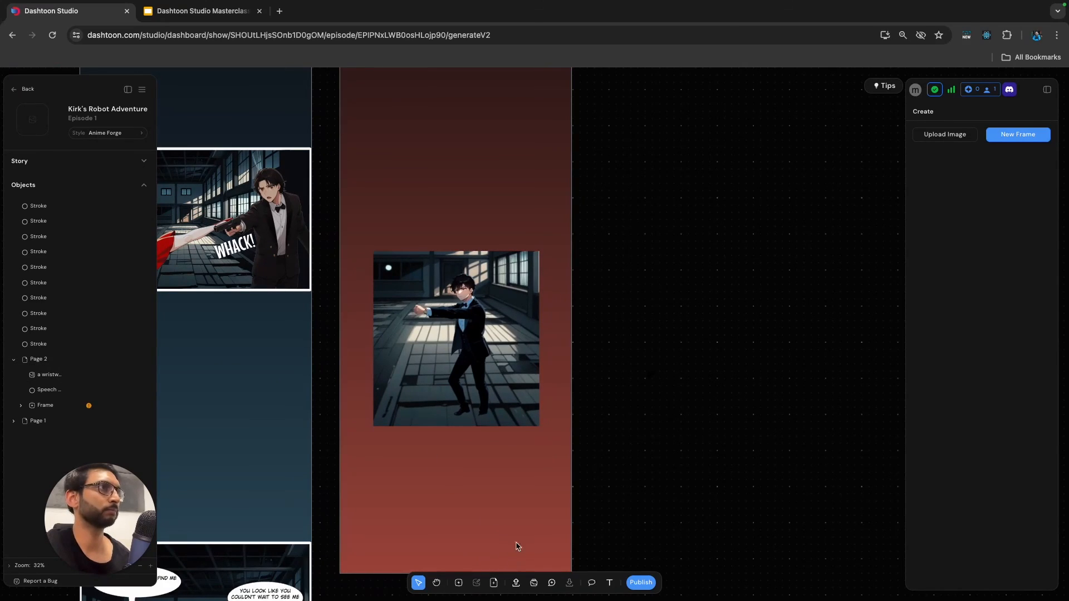
left_click(498, 516)
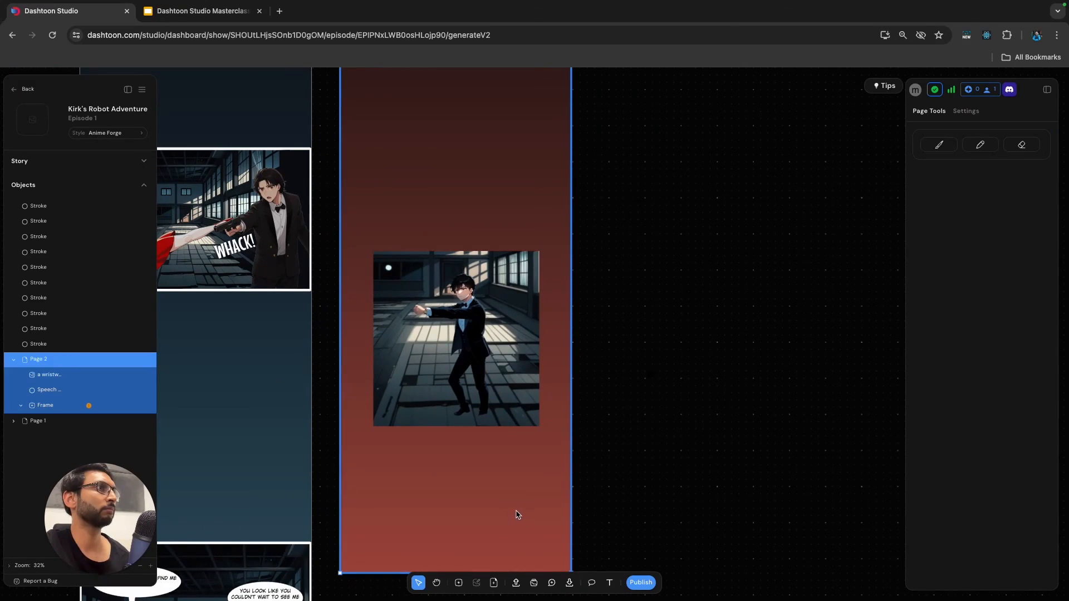
left_click(528, 416)
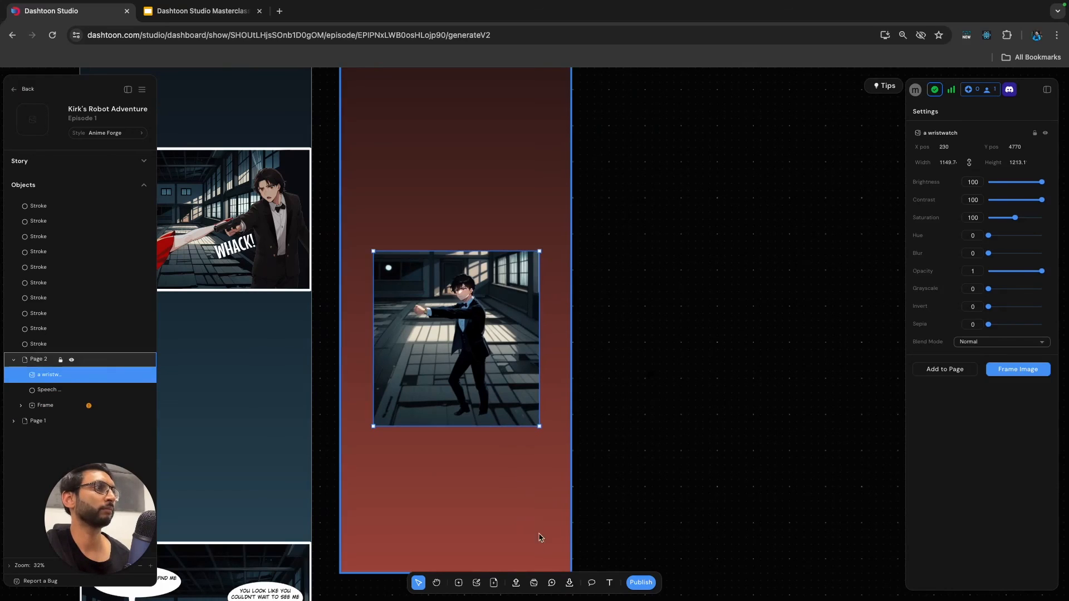
left_click(465, 586)
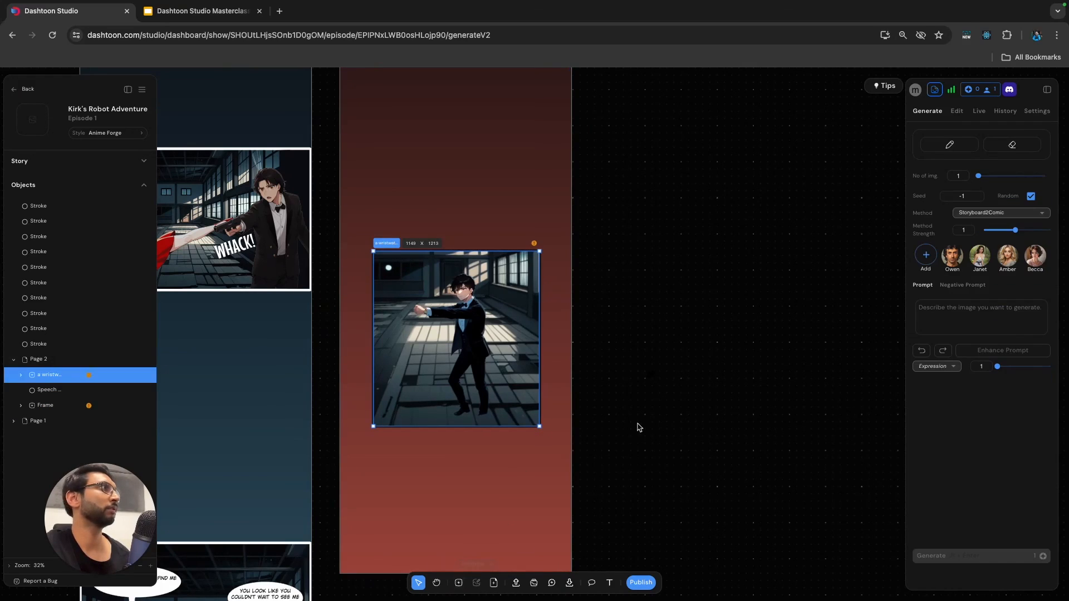
Set up a Hard brush of width 3 on the man's image with the dark colour #050506 sampled from its corner.
left_click(958, 111)
left_click(933, 145)
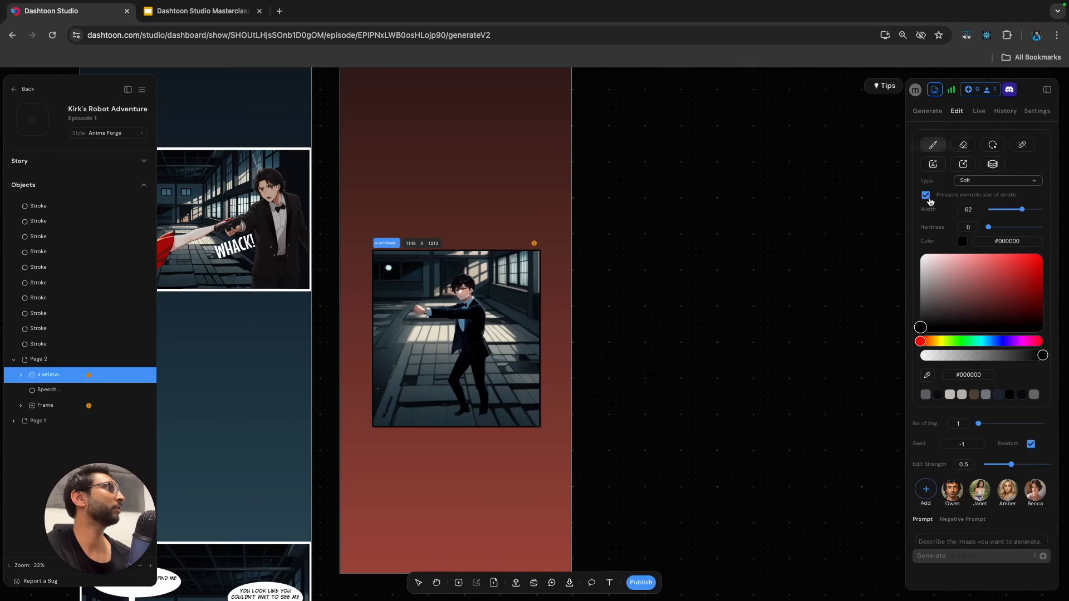
left_click(927, 377)
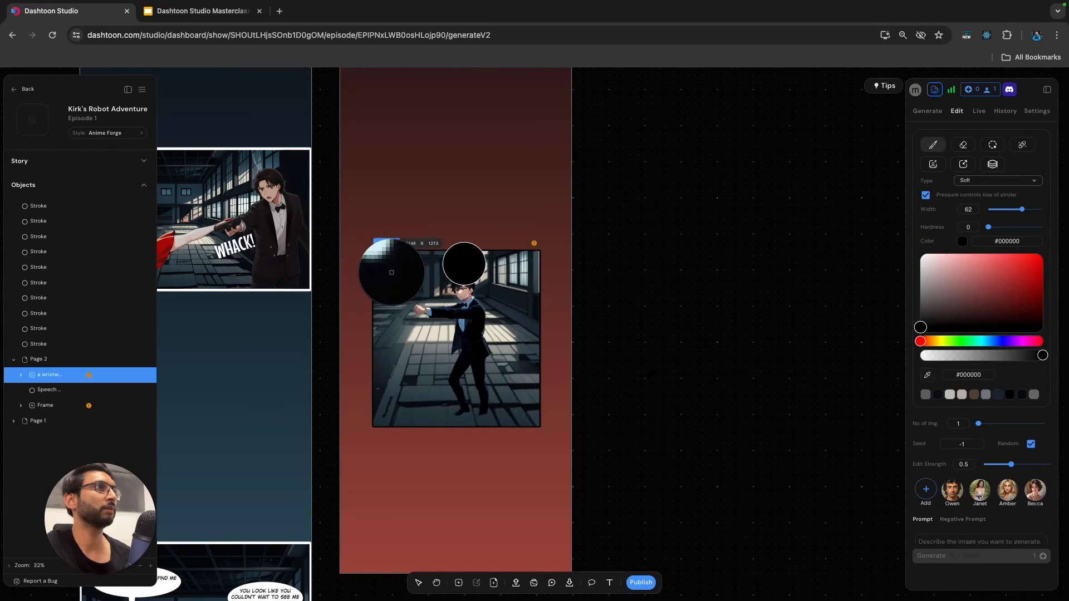
left_click(391, 270)
scroll(466, 295, "up", 3)
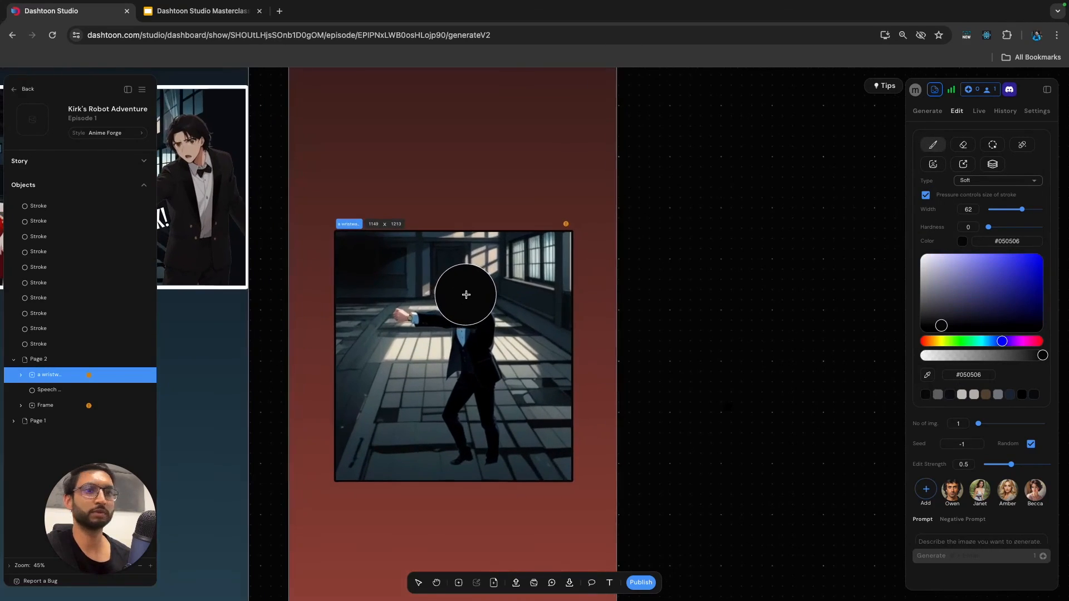
left_click(997, 181)
left_click(979, 201)
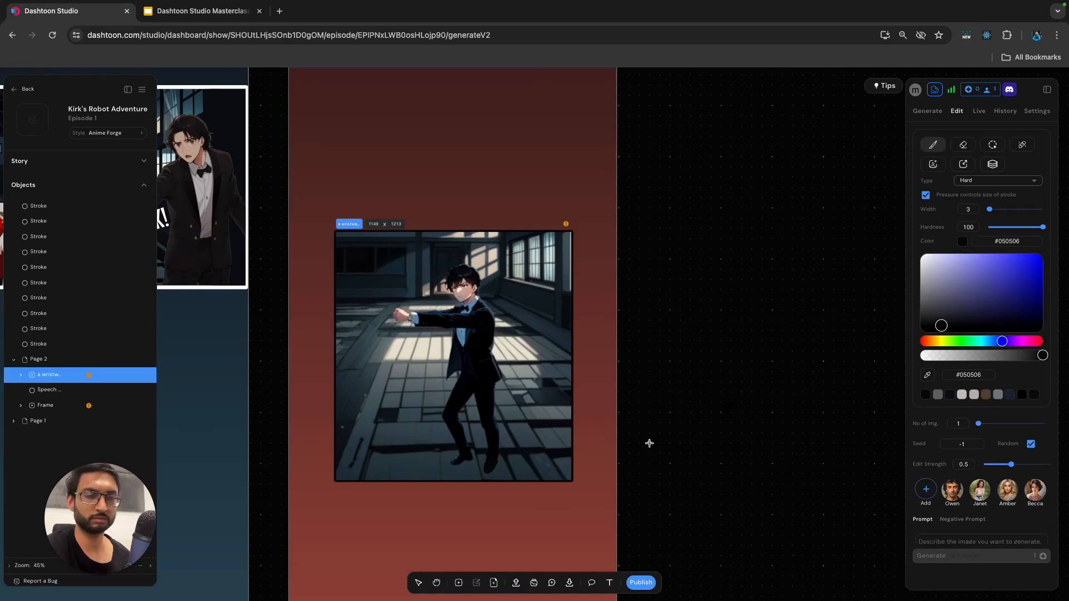
Sample black #000000 from the dark area by the man's feet and touch up his shoe with the brush.
key("i")
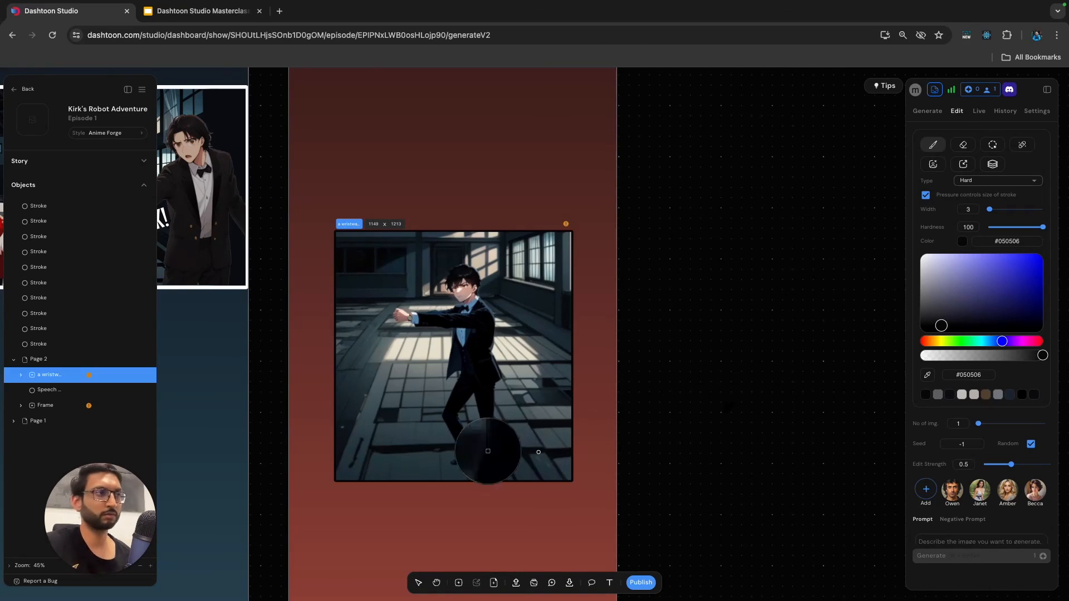
left_click(480, 471)
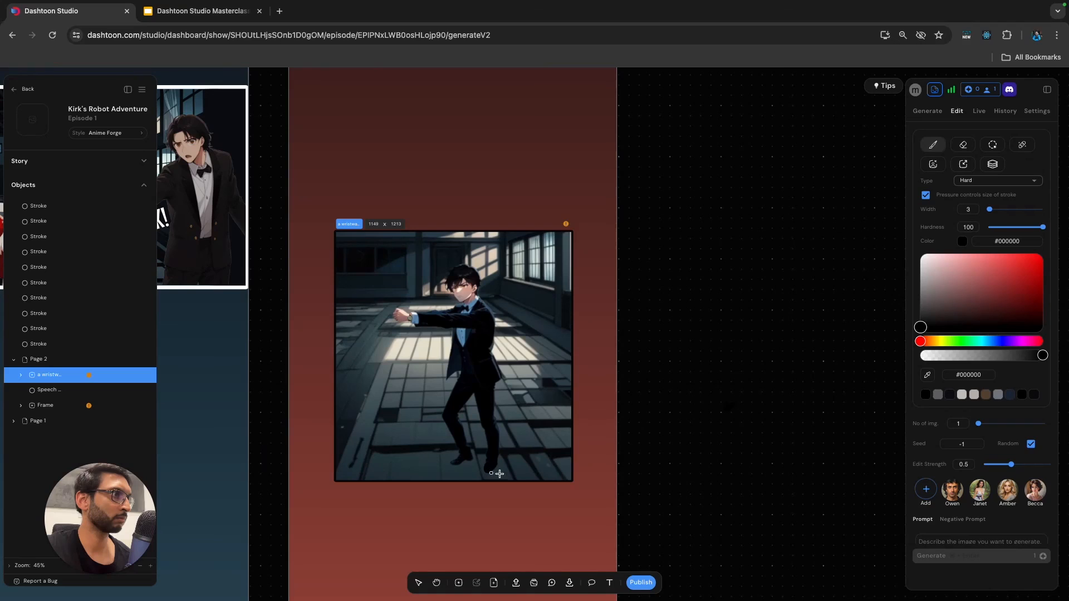
left_click(671, 461)
scroll(599, 453, "down", 5)
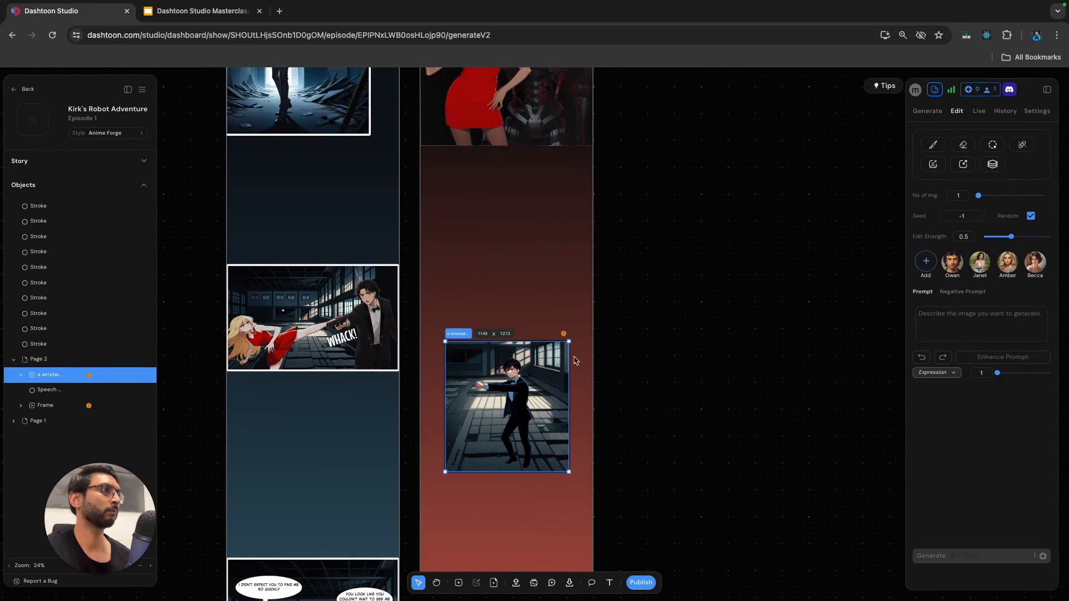
Set the border of the man's frame on Page 2 to red #ff0000 with a width of 35.
left_click(682, 363)
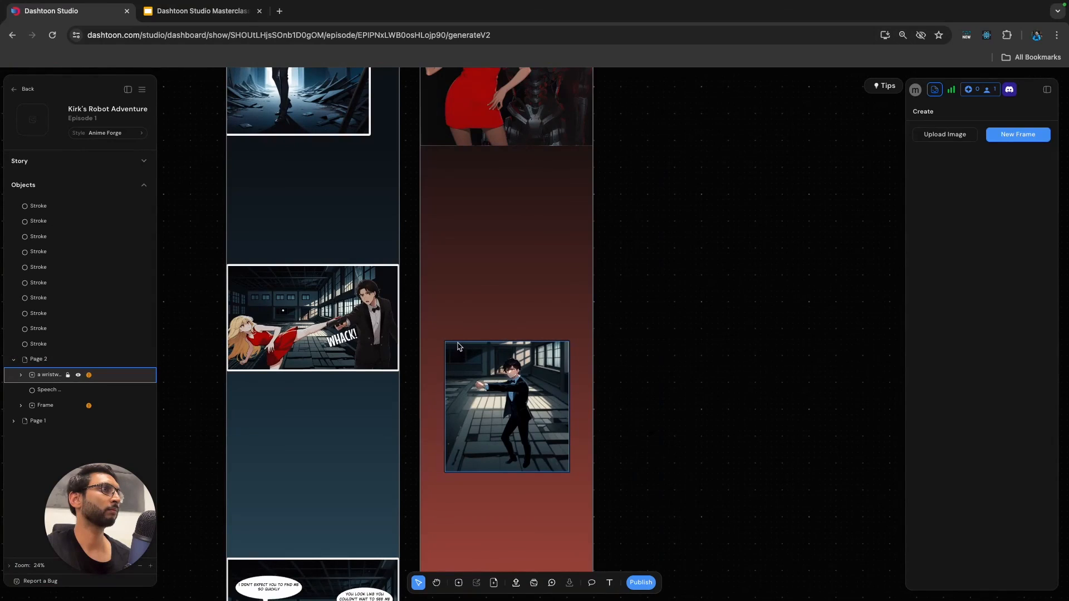
left_click(566, 390)
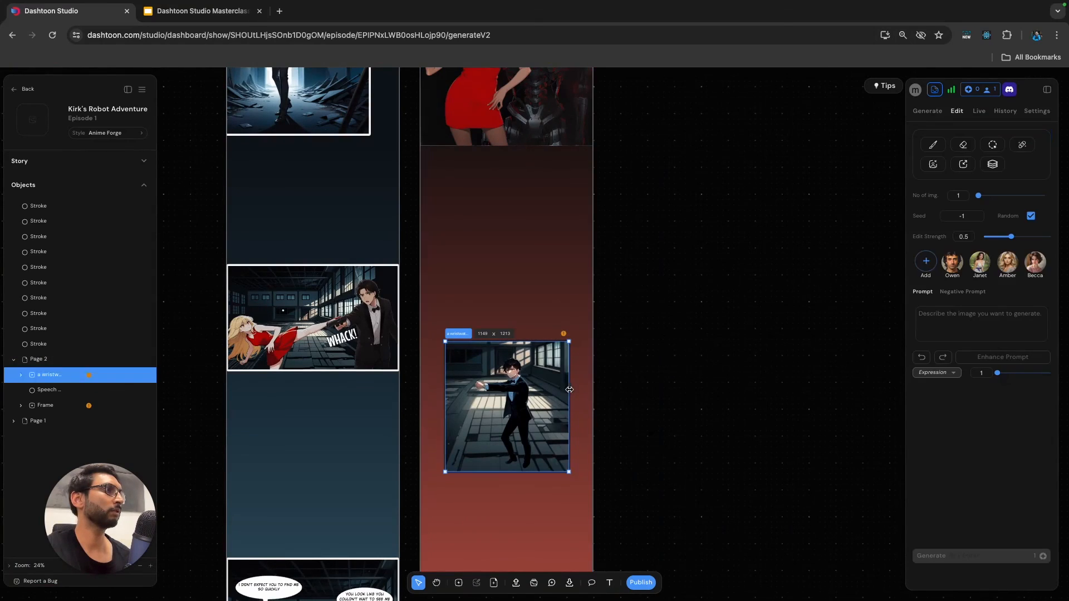
left_click(1036, 112)
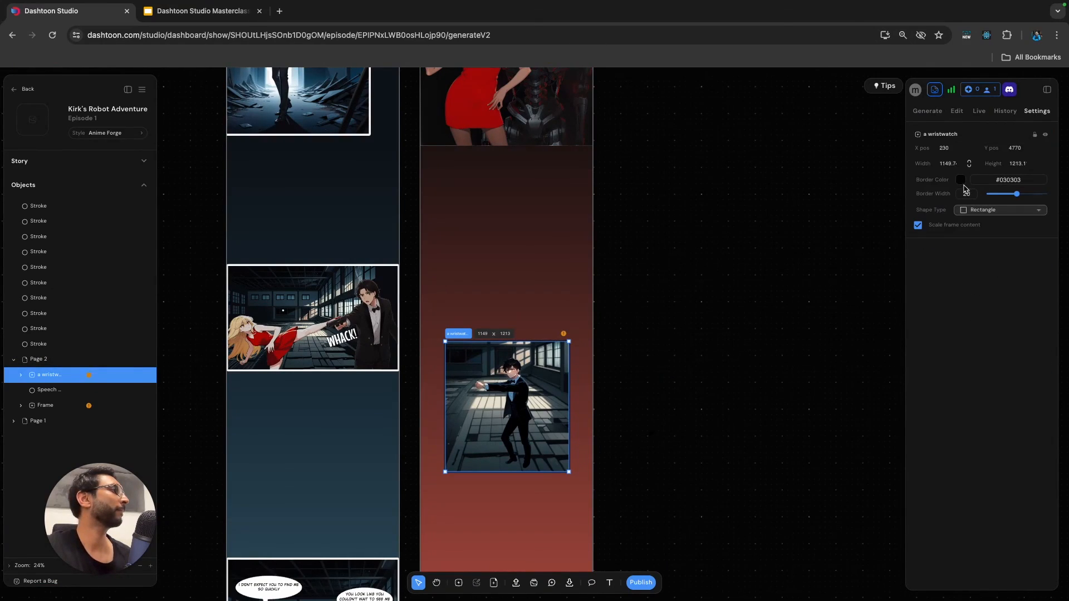
left_click(960, 180)
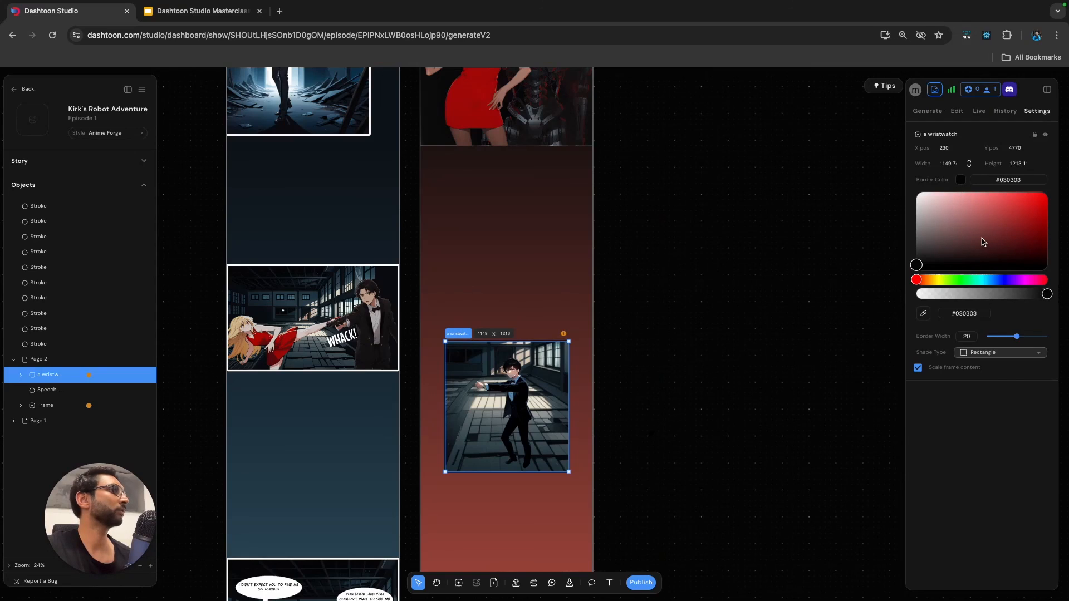
left_click_drag(922, 262, 1047, 193)
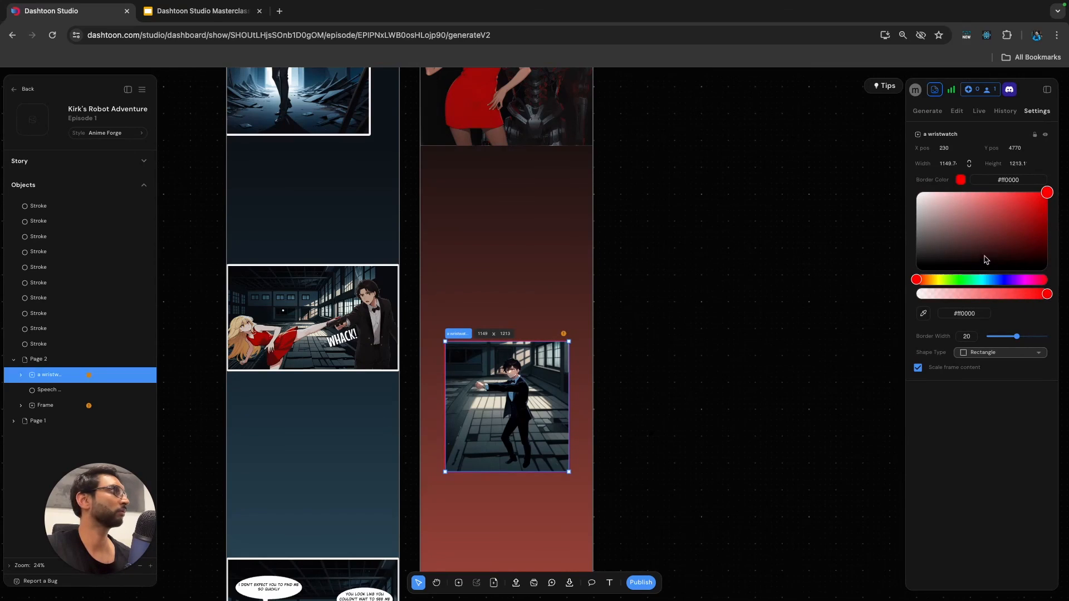
left_click_drag(1017, 336, 1028, 338)
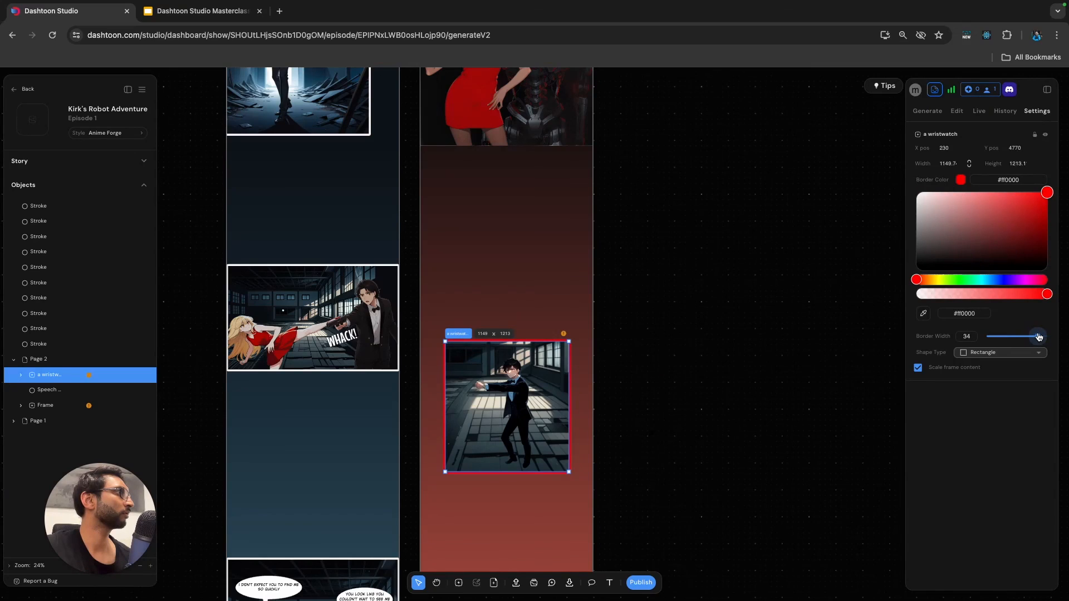
Try an off-white #fff4f4 border on the man's frame, and change the border colour to black.
left_click_drag(1042, 203, 922, 192)
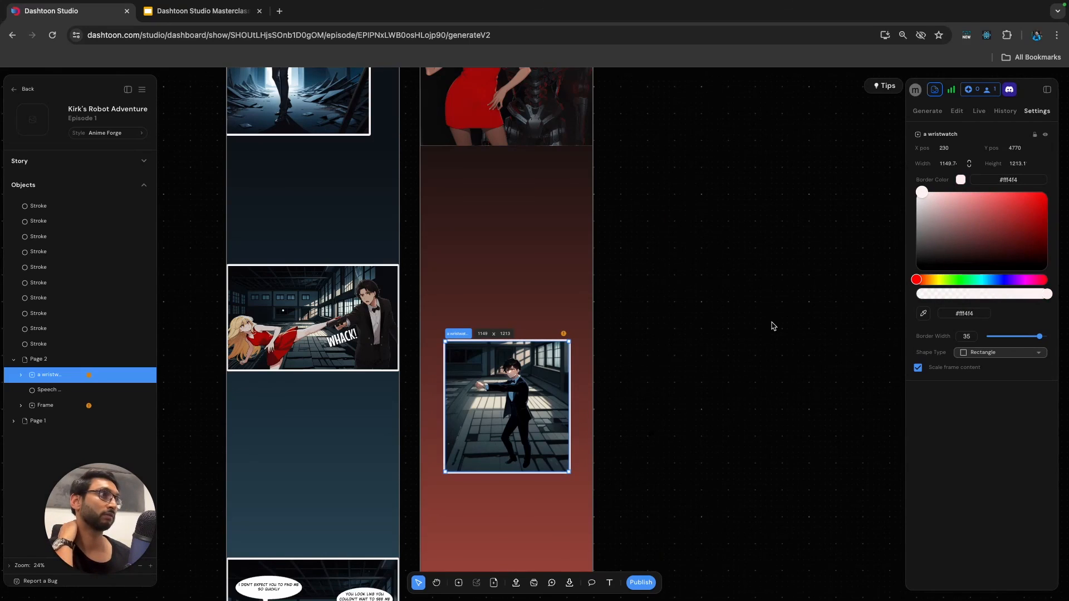
left_click_drag(925, 197, 908, 273)
left_click(761, 336)
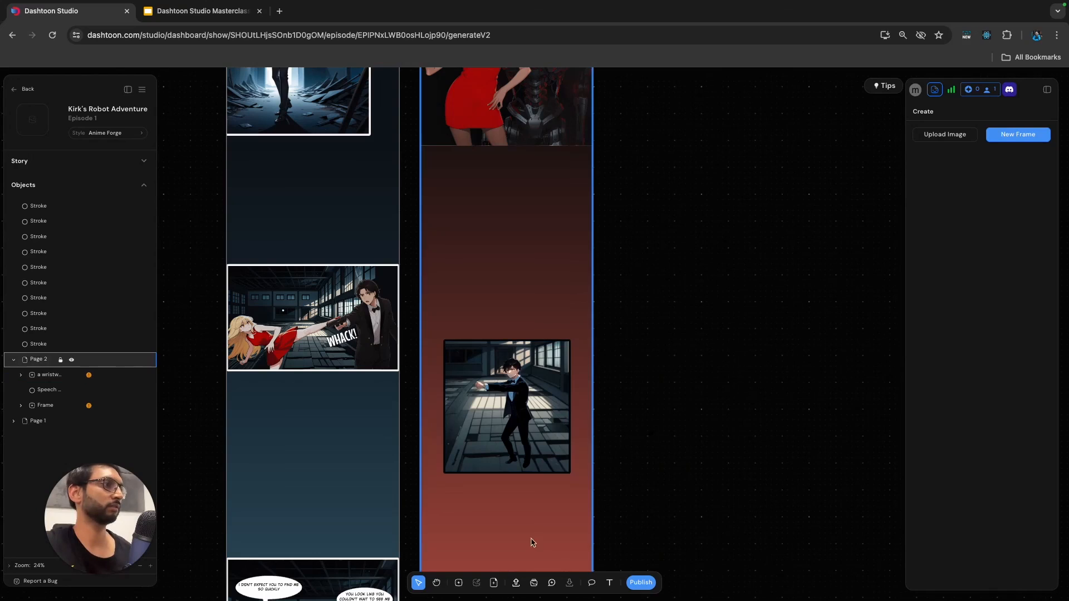
Set up a Hard page brush on Page 2 in red #ff0000 with a width of 1.
left_click(551, 541)
left_click(980, 145)
left_click(942, 147)
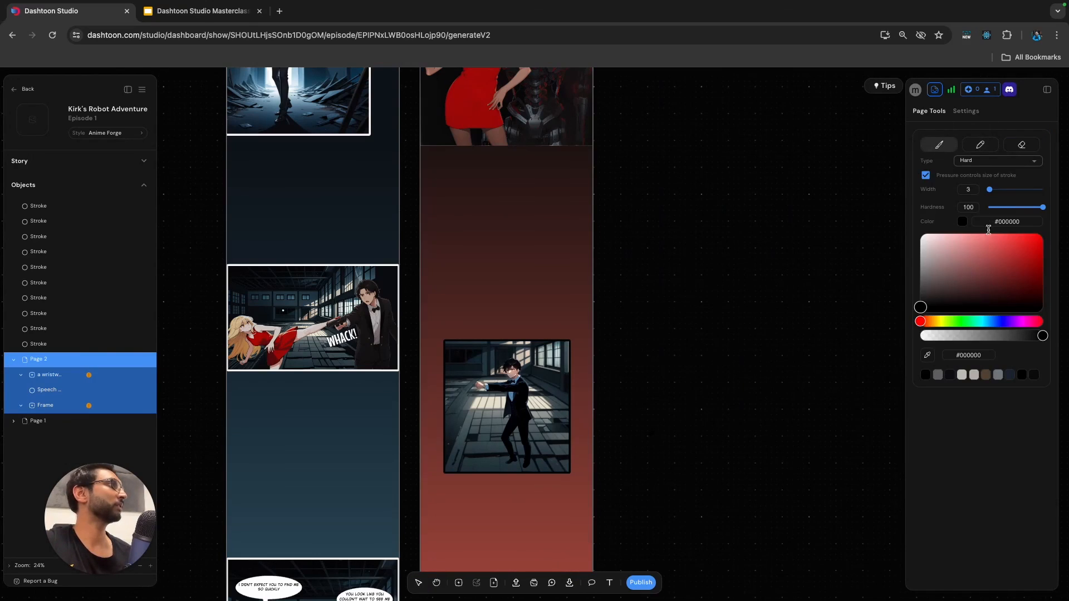
left_click_drag(1021, 261, 1066, 223)
left_click_drag(1000, 191, 989, 190)
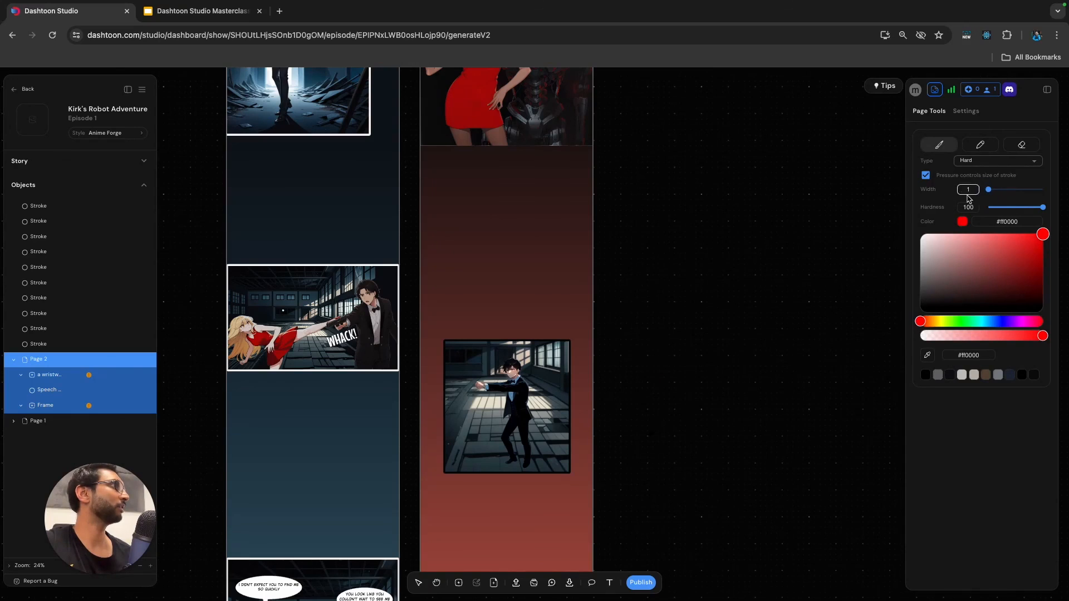
Draw a straight red laser line from near the page's left edge to the man's wristwatch.
scroll(510, 393, "up", 10)
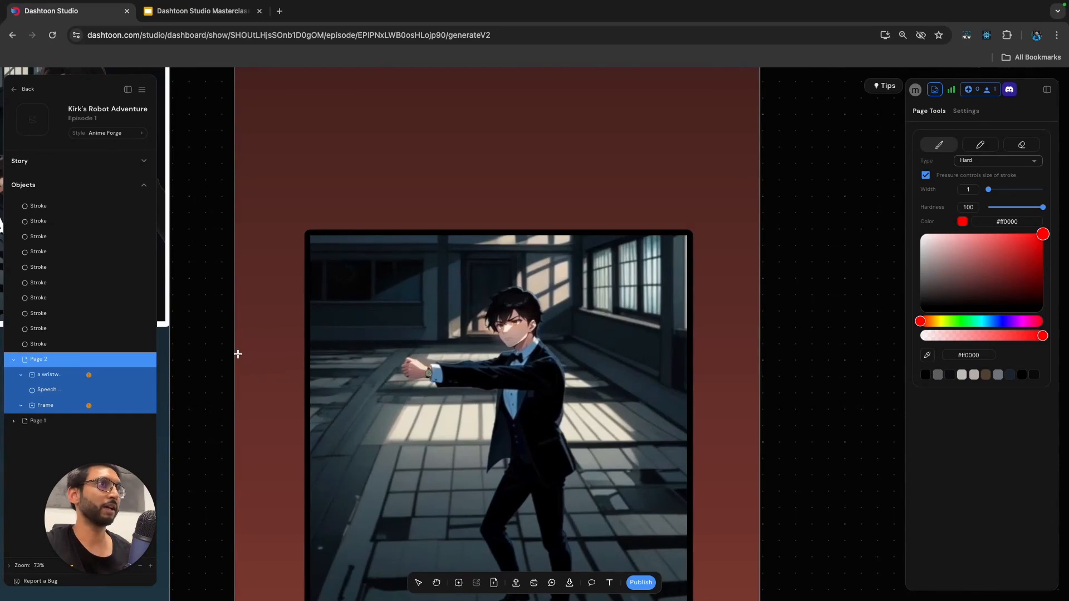
left_click_drag(264, 425, 267, 430)
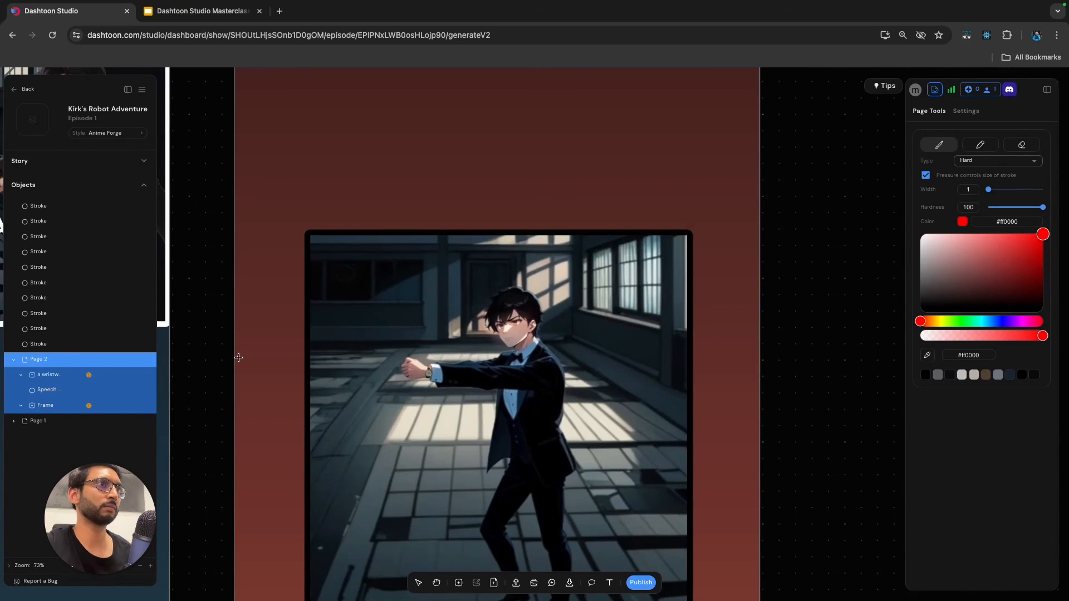
left_click(426, 373, "shift")
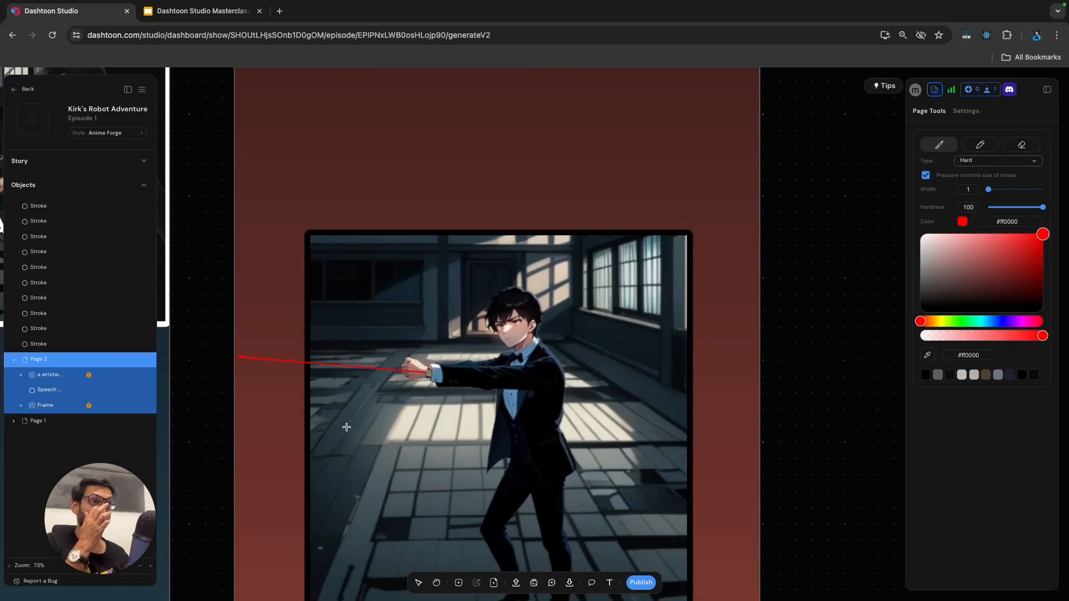
Extend the red laser line to the edge of Page 2, undoing the uneven end strokes.
scroll(229, 356, "up", 5)
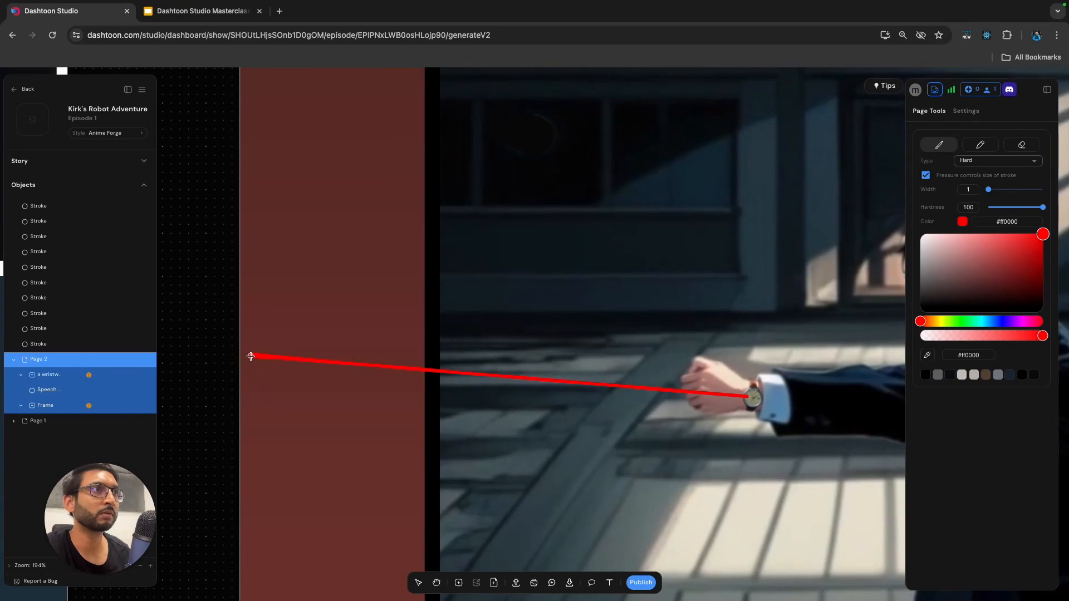
left_click_drag(245, 355, 242, 356)
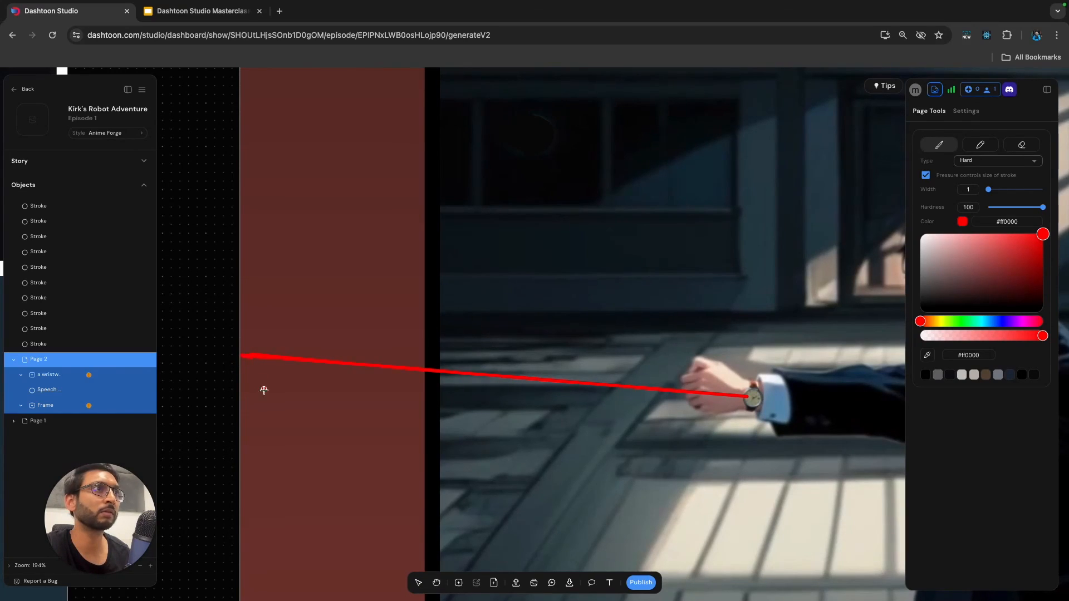
key("super+z")
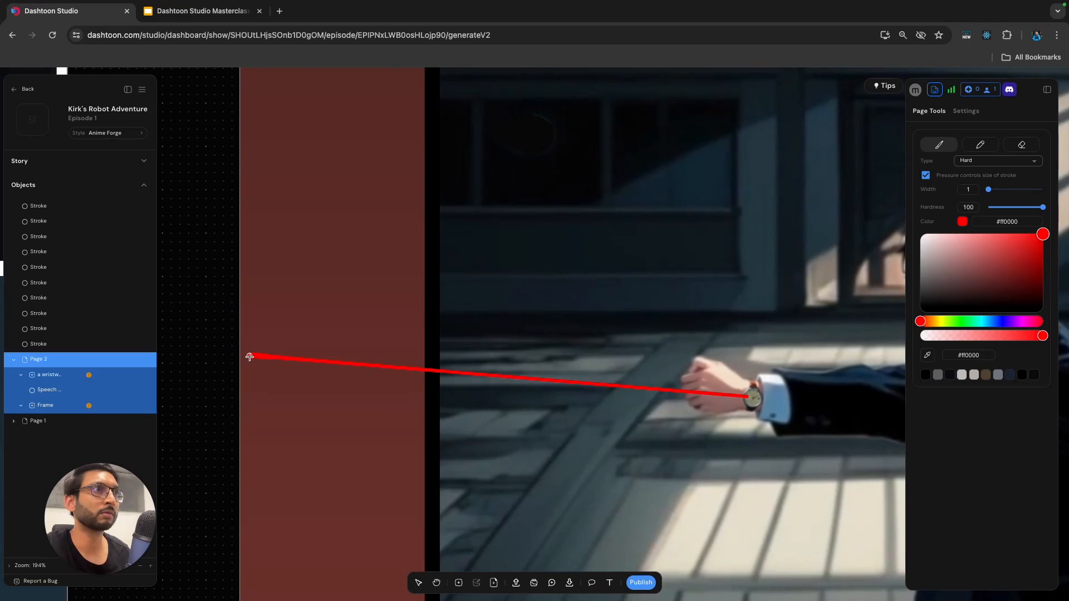
mouse_move(249, 357)
left_mouse_down()
mouse_move(240, 356)
mouse_move(250, 357)
left_mouse_up()
key("super+z")
scroll(290, 385, "down", 5)
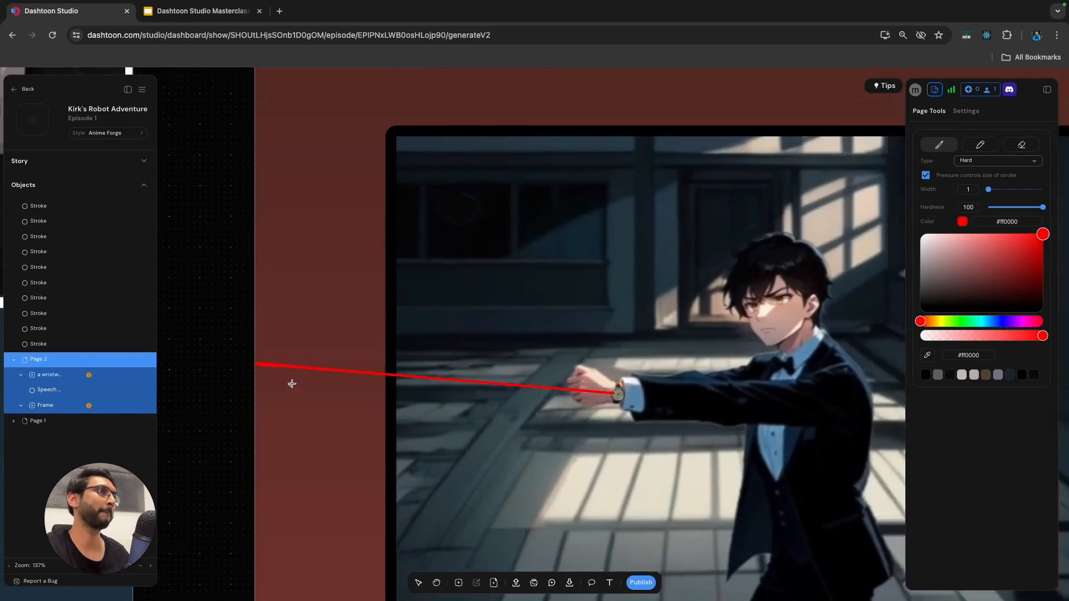
scroll(298, 387, "down", 3)
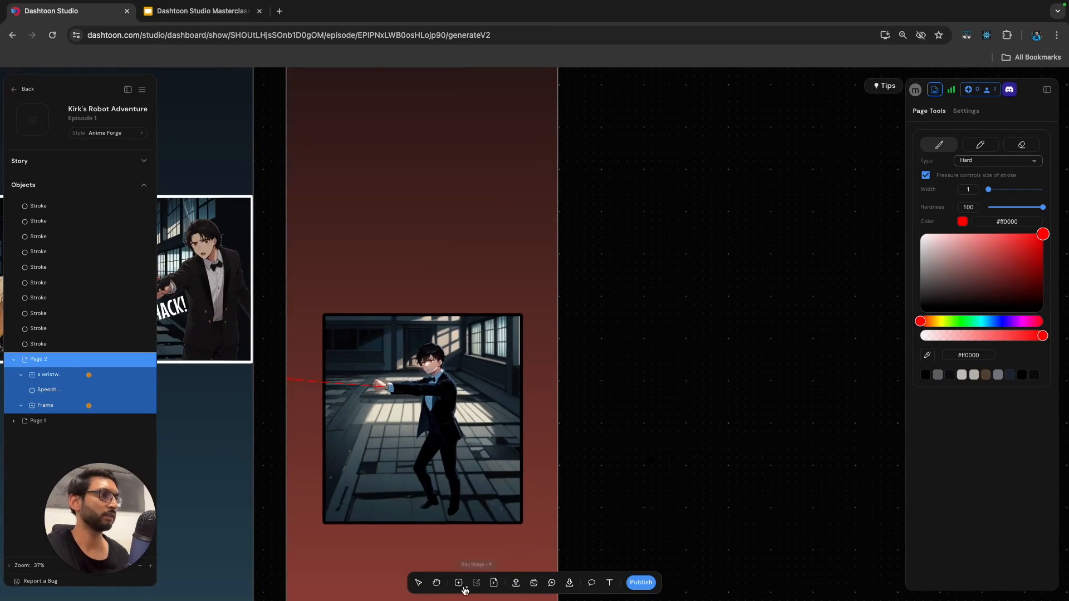
Add the sound-effect text "ZZZZZPT!" above the man's panel on Page 2.
left_click(610, 582)
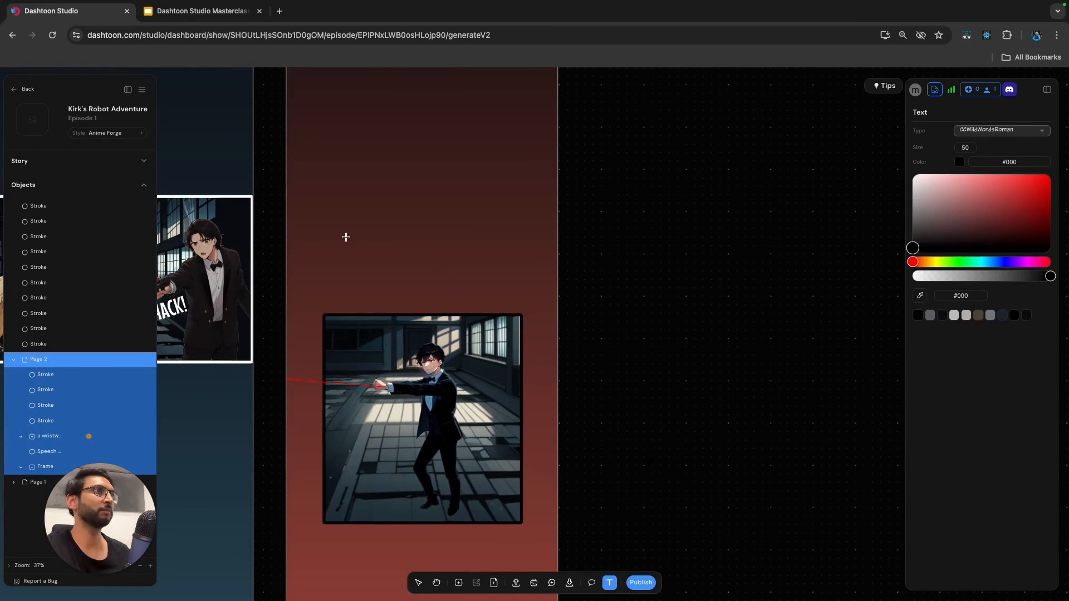
left_click(338, 253)
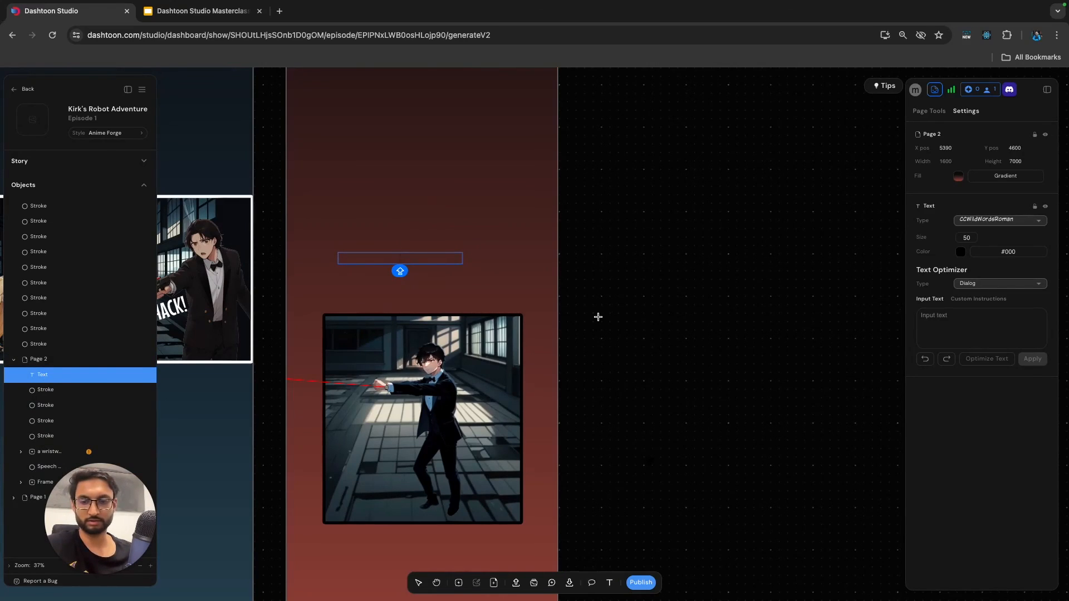
type("ZZZZZPT")
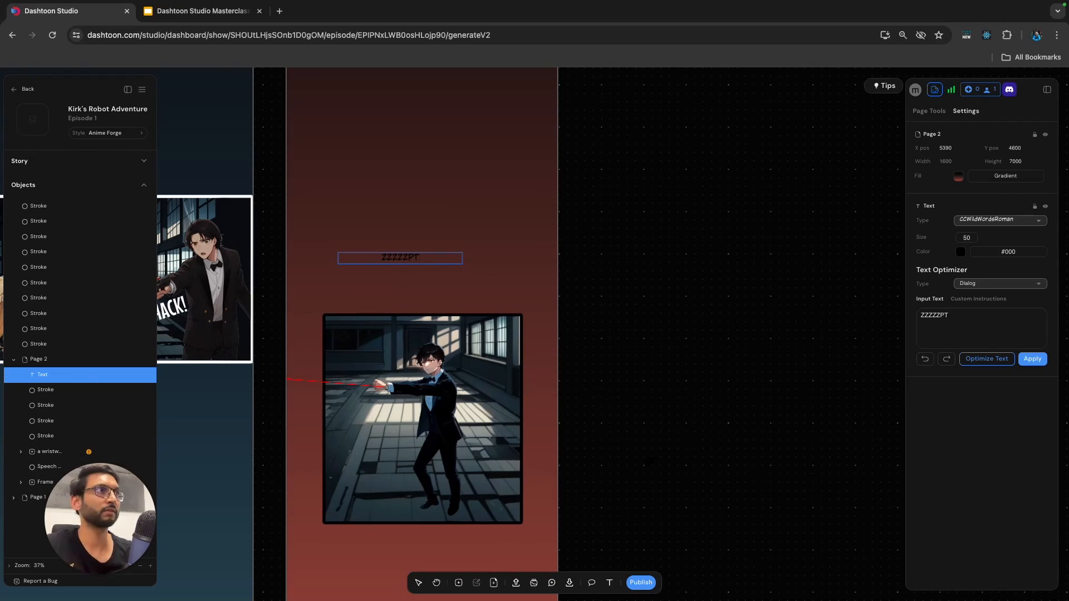
type("!")
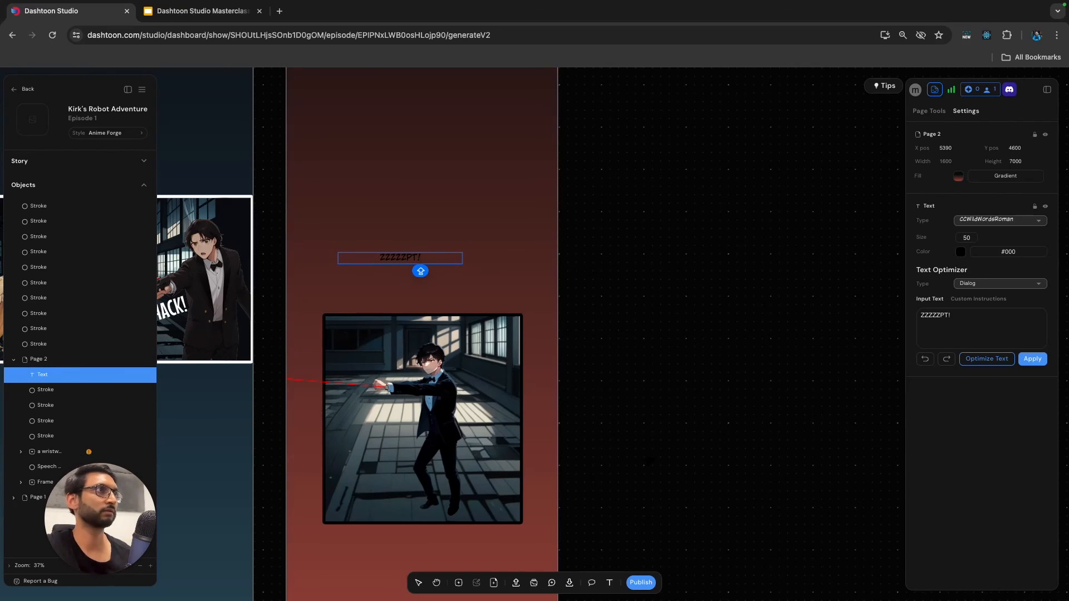
Colour the "ZZZZZPT!" text red #ff0000 and set its font to Luckiest Guy.
key("super+a")
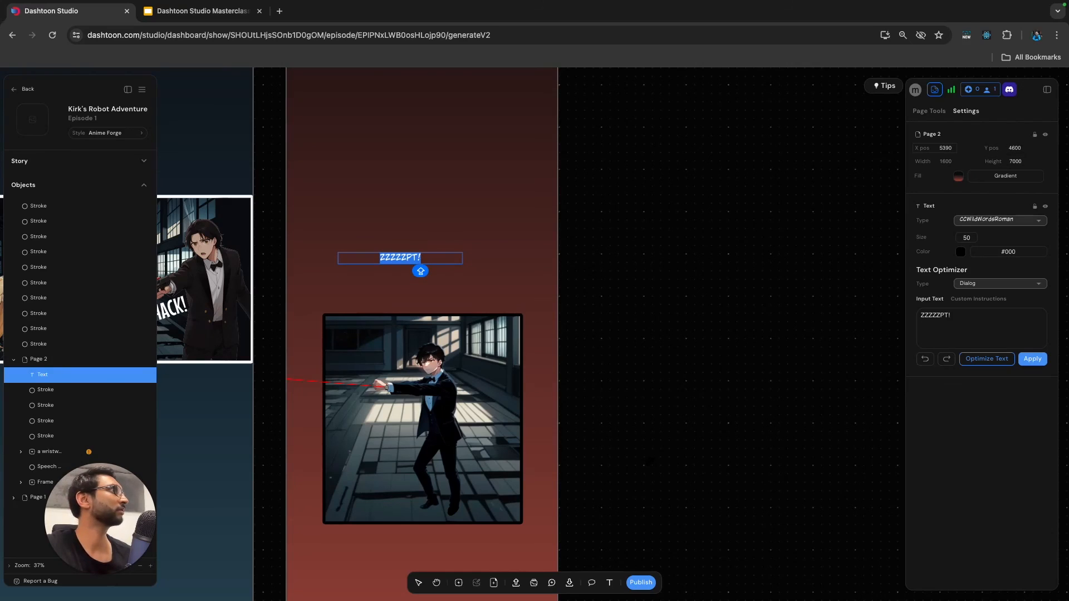
left_click(961, 252)
left_click_drag(1016, 289, 1047, 264)
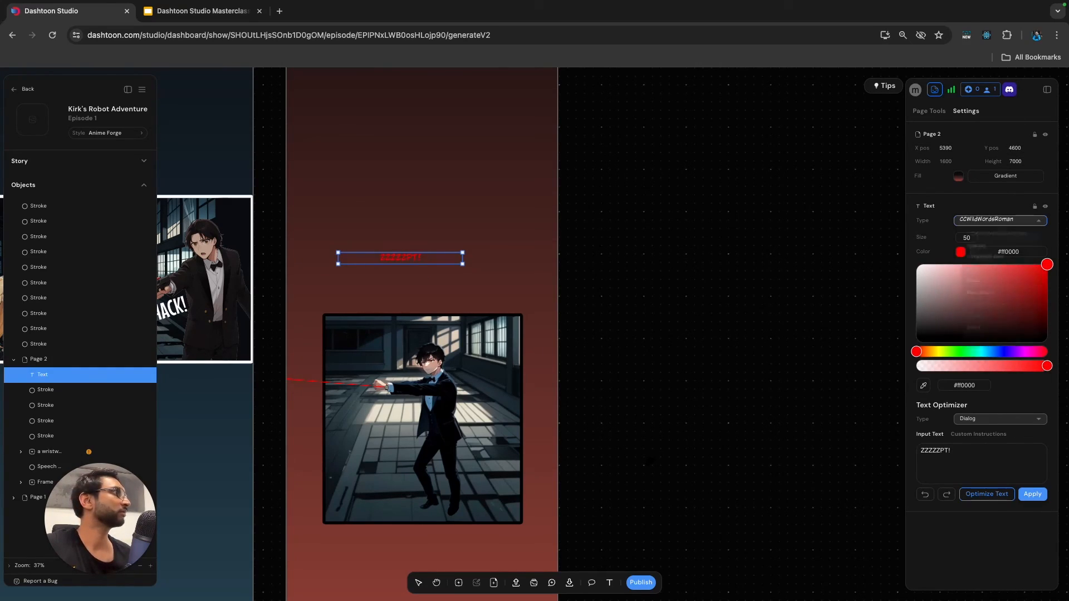
left_click(997, 220)
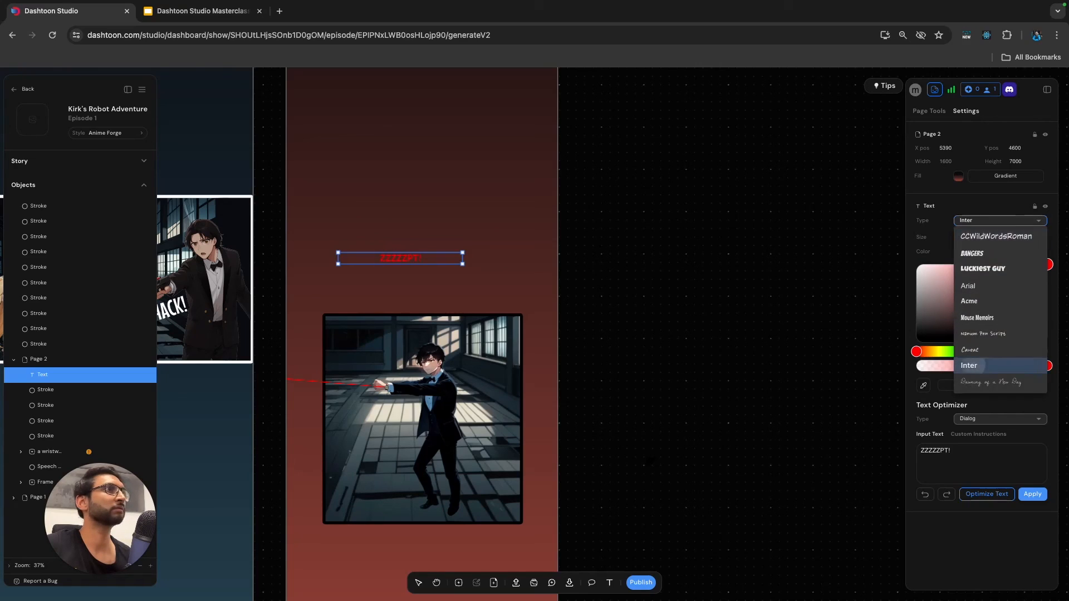
left_click(969, 365)
left_click(996, 220)
left_click(983, 269)
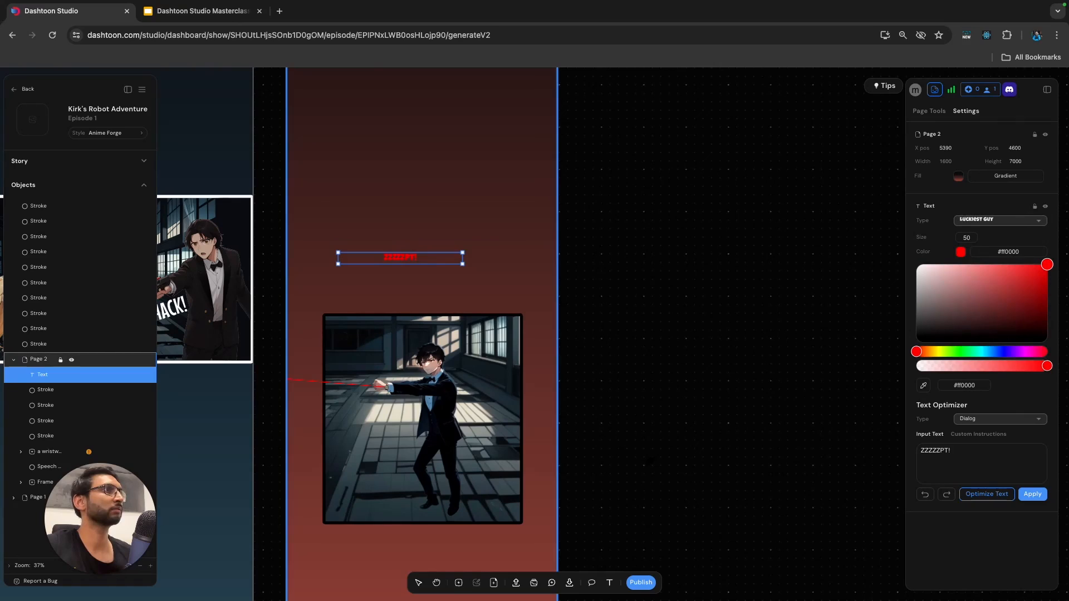
Enlarge the "ZZZZZPT!" text to size 126, narrow its box and place it above the man's outstretched arm.
left_click_drag(462, 253, 653, 234)
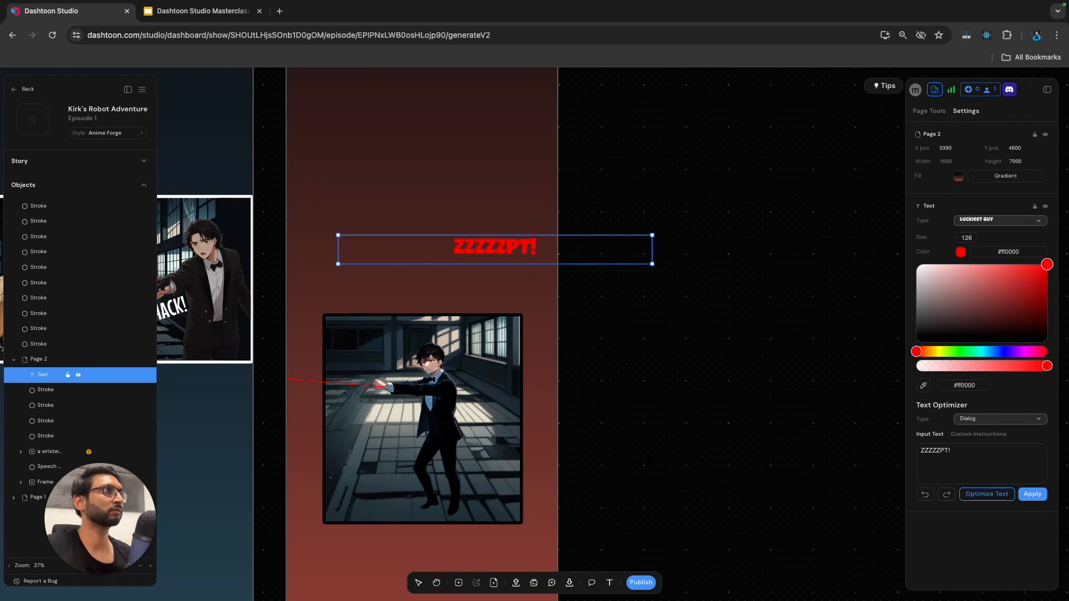
left_click_drag(338, 234, 390, 359)
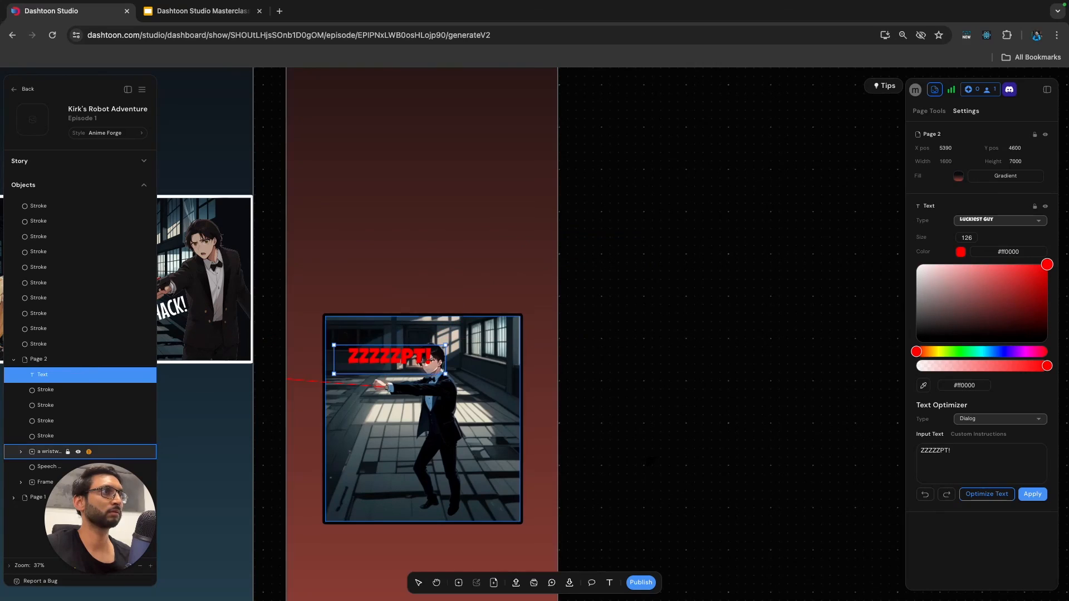
Tilt the "ZZZZZPT!" text upward, place it just below the man's outstretched arm and set its font to Bangers.
left_click_drag(450, 341, 441, 324)
left_click_drag(401, 358, 356, 420)
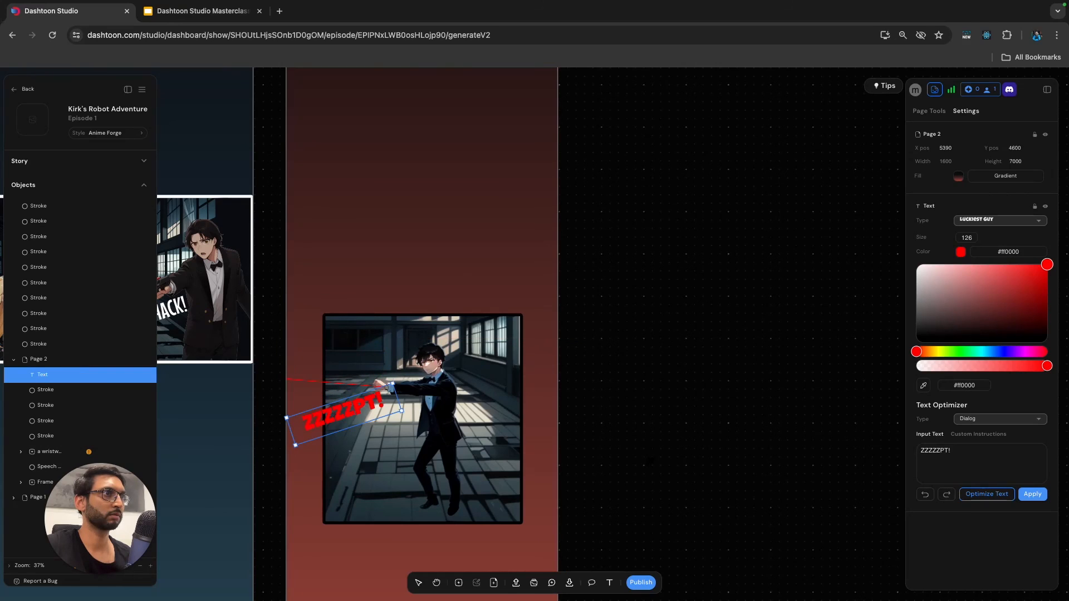
left_click(1000, 220)
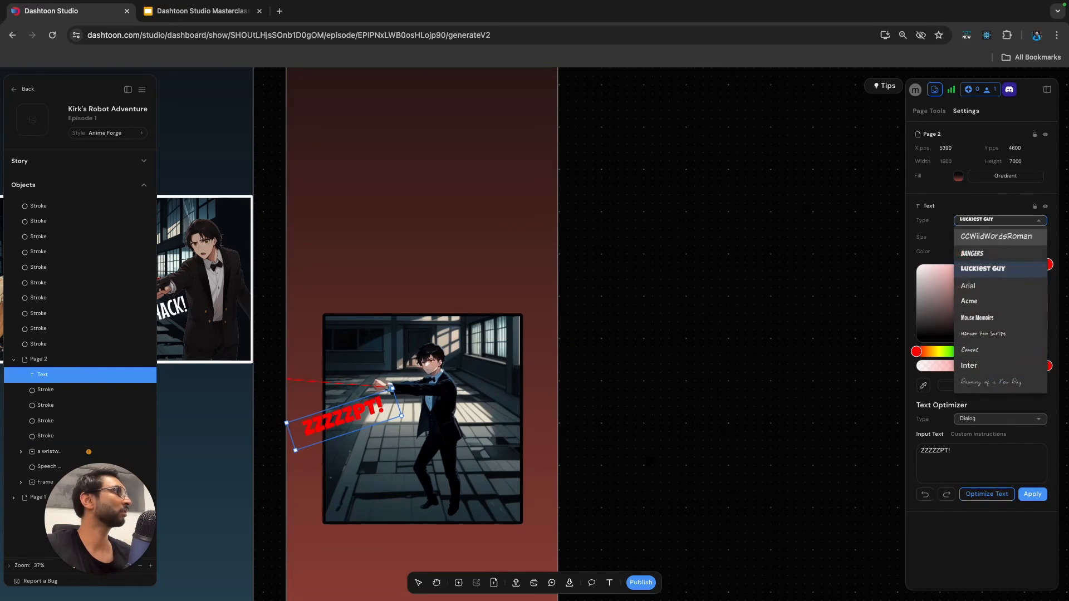
left_click(969, 301)
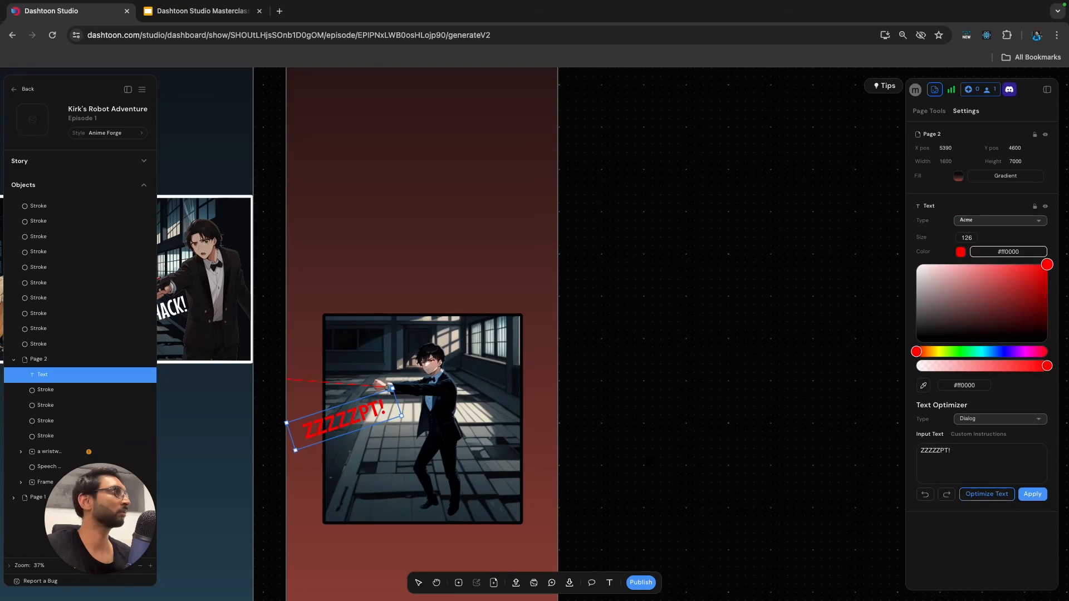
left_click(1000, 220)
left_click(969, 286)
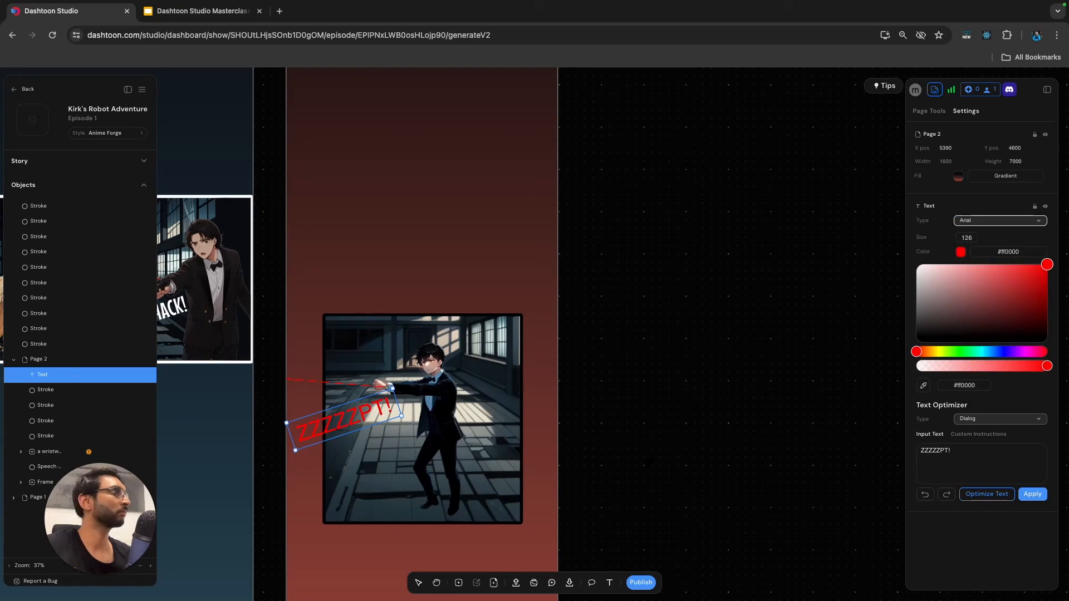
left_click(1000, 220)
left_click(972, 253)
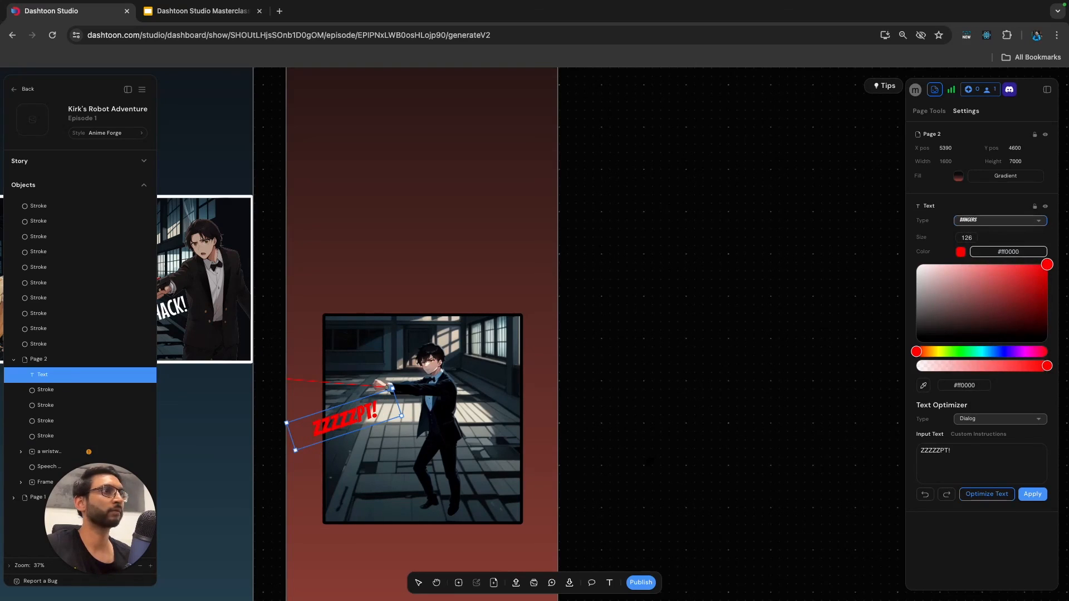
scroll(362, 419, "up", 5)
left_click_drag(361, 417, 351, 406)
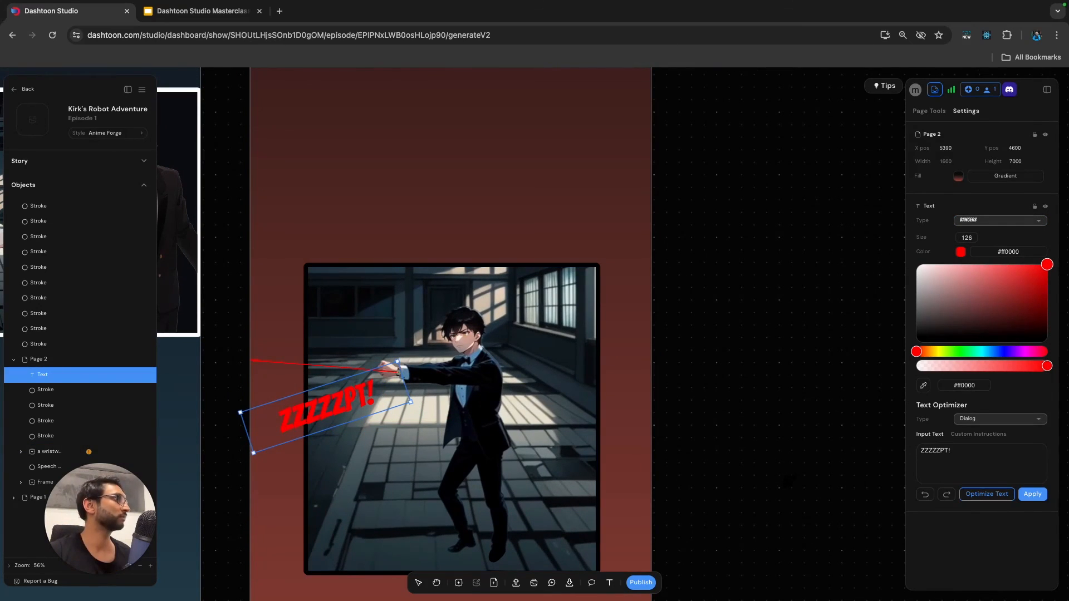
Darken the "ZZZZZPT!" text colour to #de0000.
mouse_move(1047, 264)
left_mouse_down()
mouse_move(1020, 306)
mouse_move(956, 332)
mouse_move(1031, 295)
mouse_move(938, 265)
mouse_move(948, 276)
mouse_move(990, 264)
mouse_move(916, 264)
mouse_move(1047, 278)
left_mouse_up()
left_click(1065, 236)
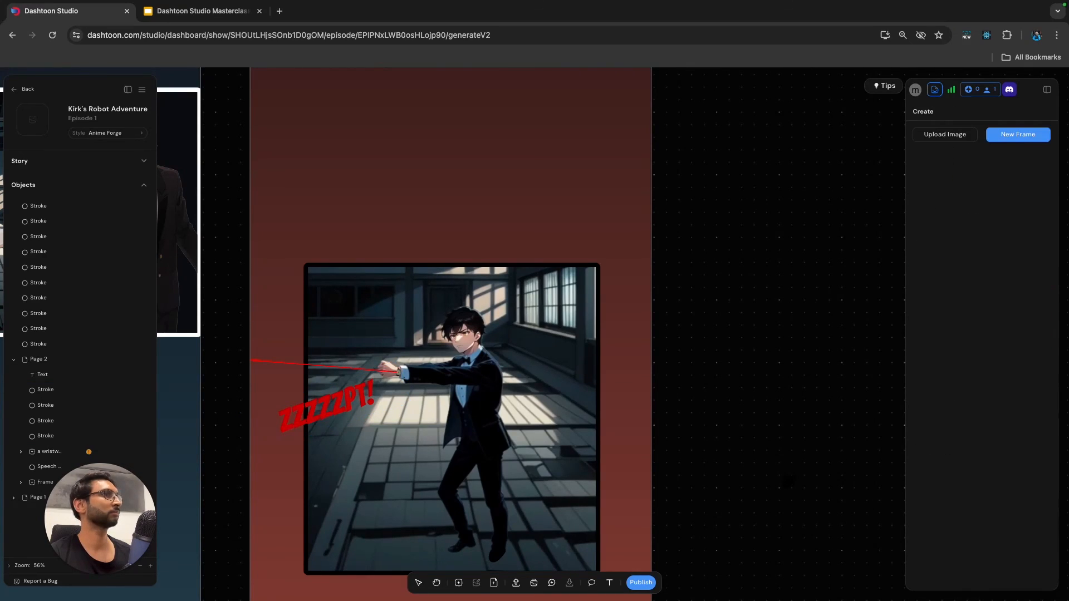
left_click(43, 375)
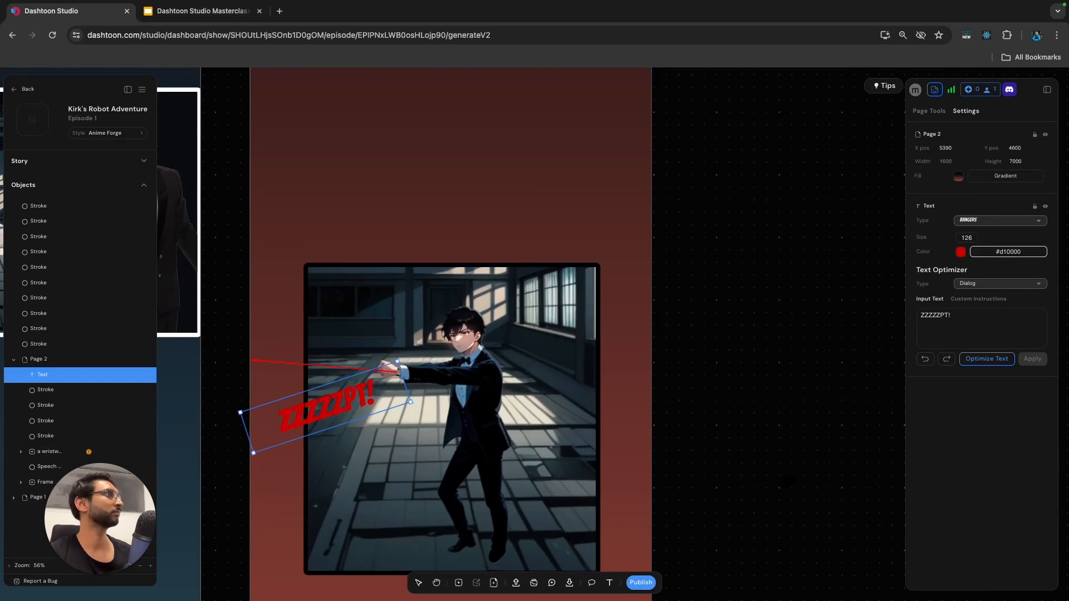
left_click(961, 252)
mouse_move(1047, 278)
left_mouse_down()
mouse_move(1047, 265)
mouse_move(1047, 274)
left_mouse_up()
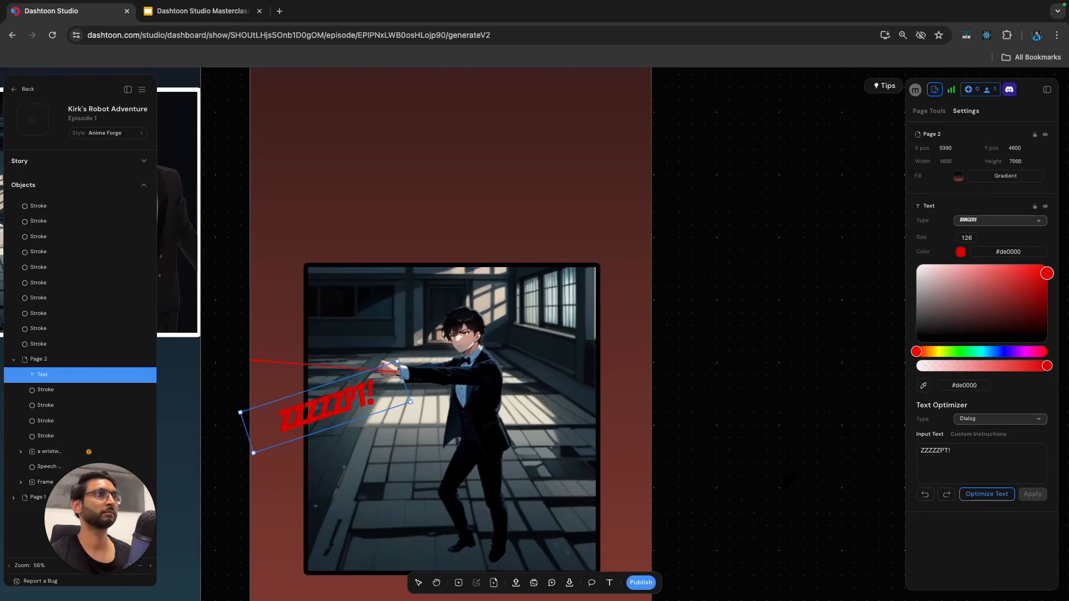
left_click(788, 483)
scroll(788, 482, "down", 5)
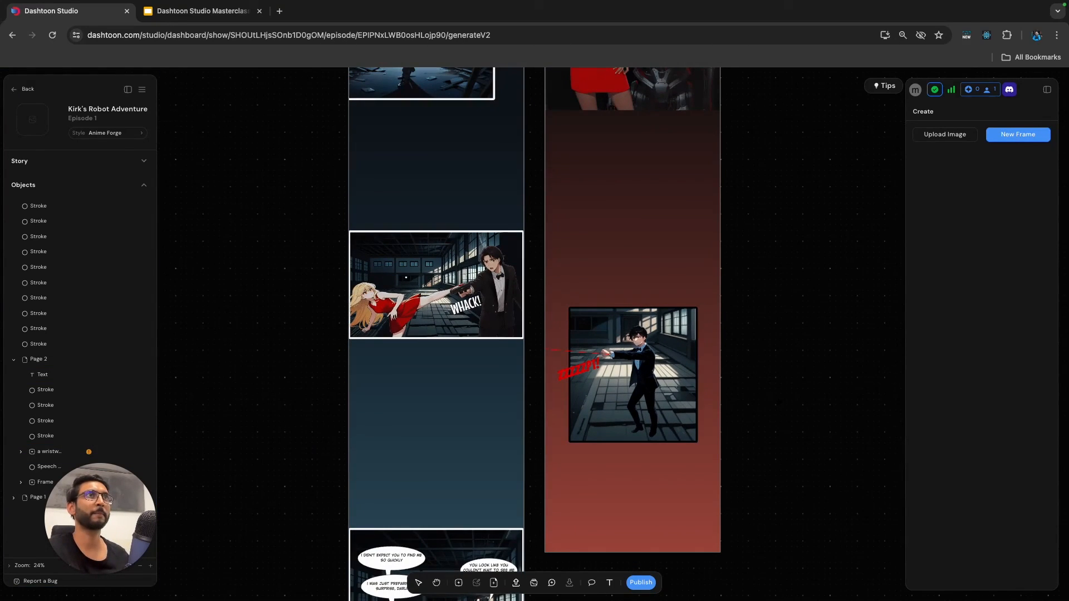
Switch to the Google Slides presentation, read the Panel 6 scene and dialogue, and return to Dashtoon Studio.
left_click(196, 10)
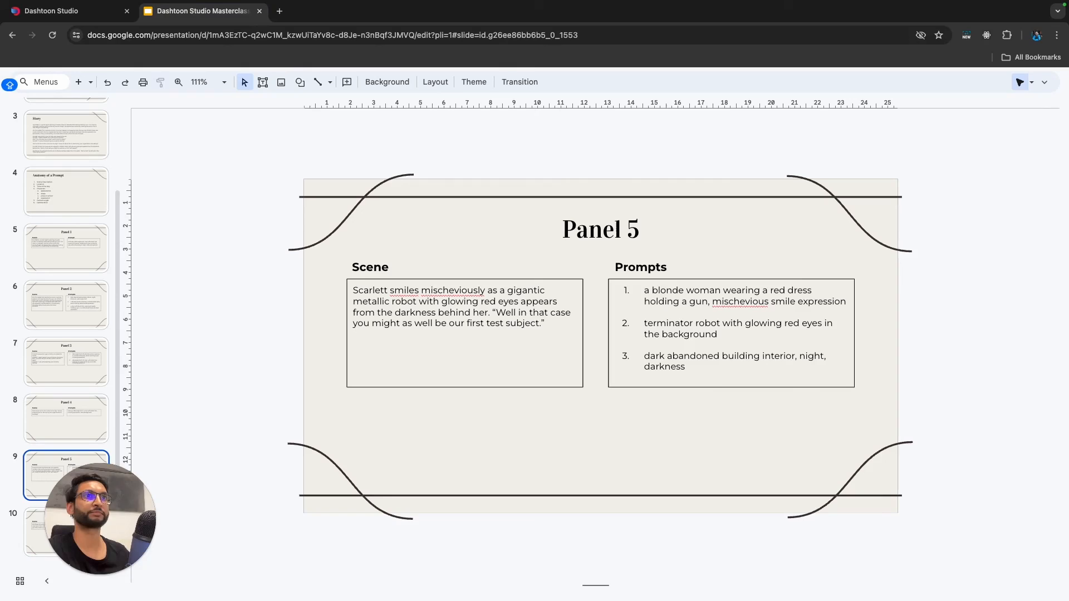
left_click_drag(92, 531, 87, 533)
left_click(264, 402)
key("Down")
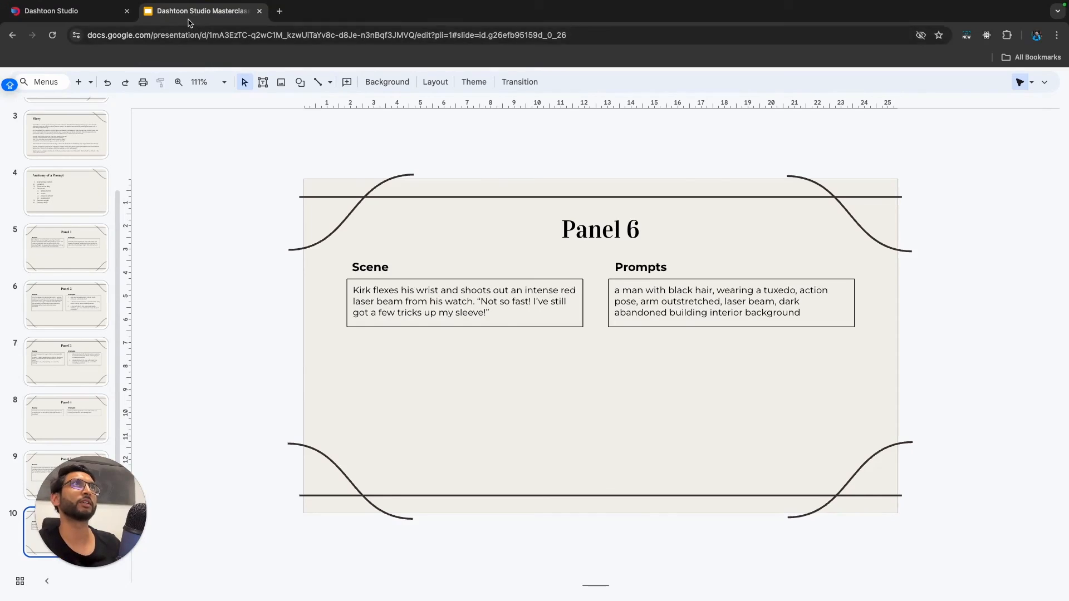
left_click(67, 11)
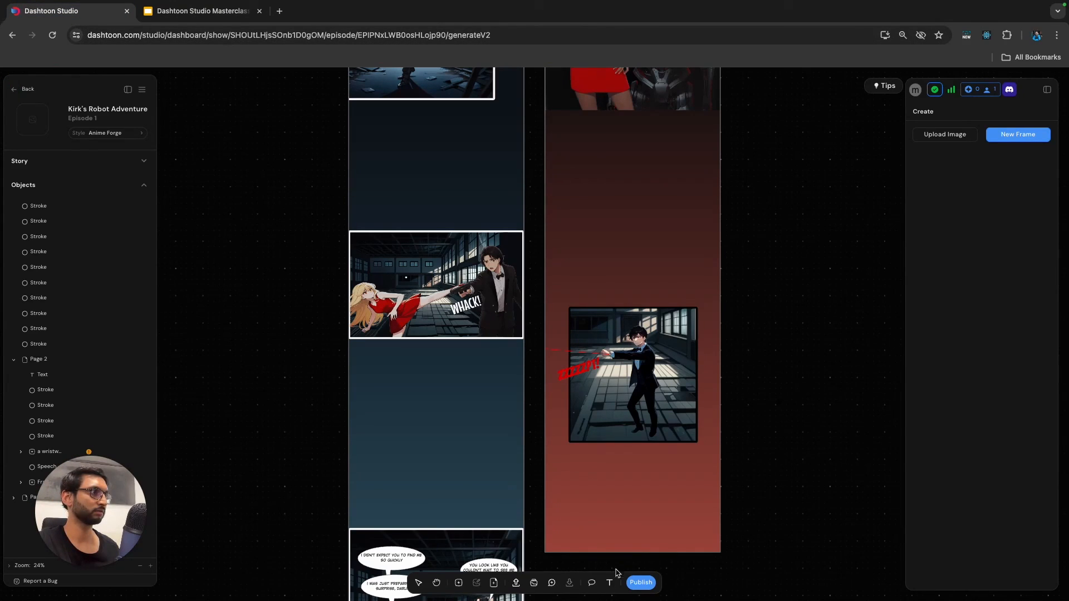
Add a Speech-type bubble with a straight tail over the upper edge of the suited man's panel on Page 2.
left_click(592, 583)
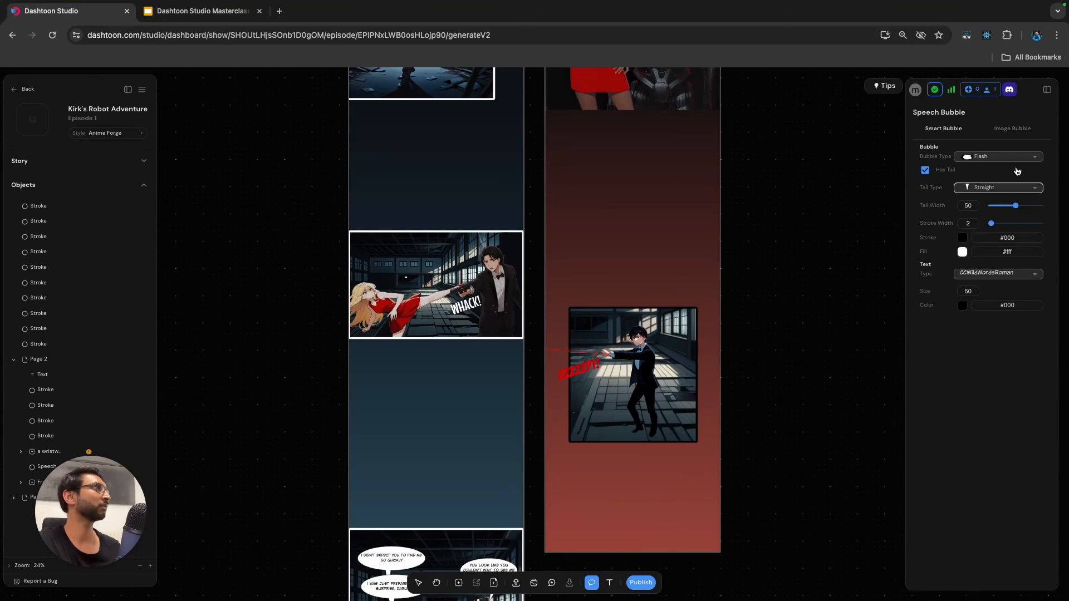
left_click(989, 158)
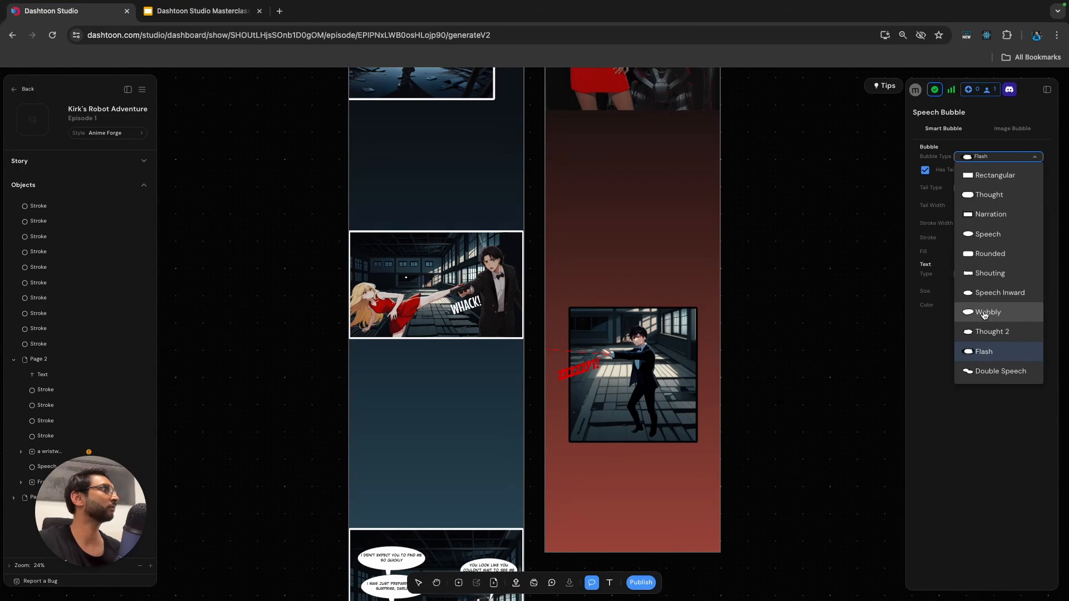
left_click(987, 235)
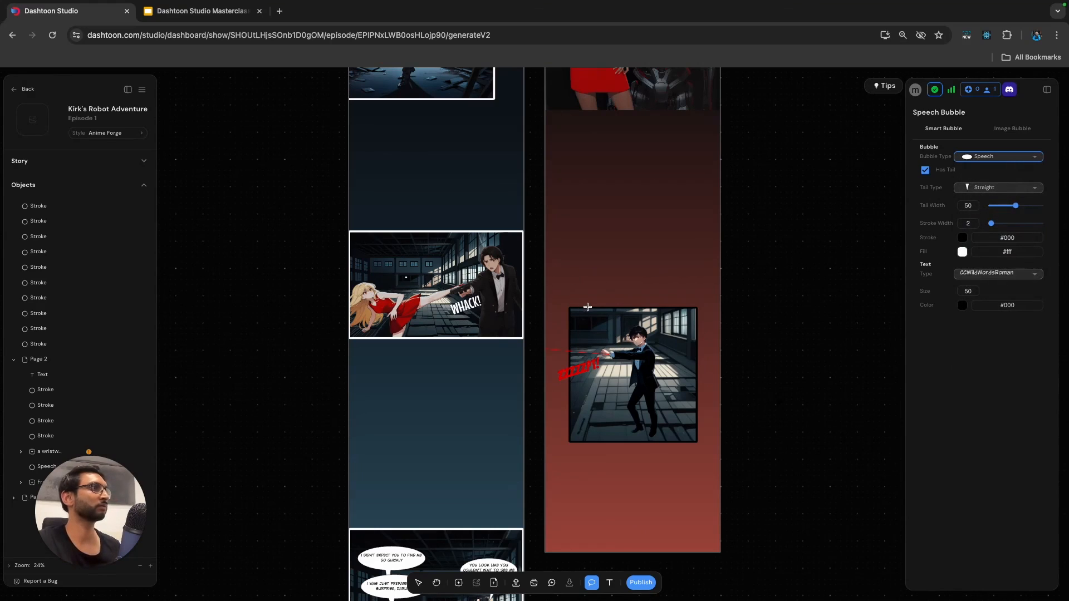
left_click(572, 296)
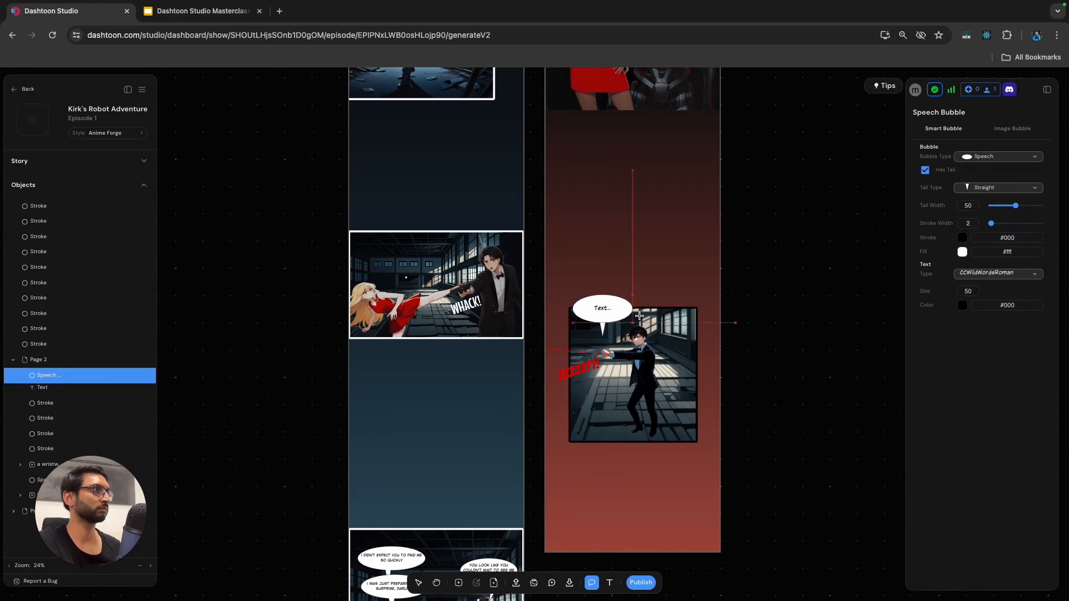
Fill the new bubble with "NOT SO FAST!" and, on a second line, "I'VE STILL GOT A FEW TRICKS UP MY SLEEVE!".
double_click(608, 311)
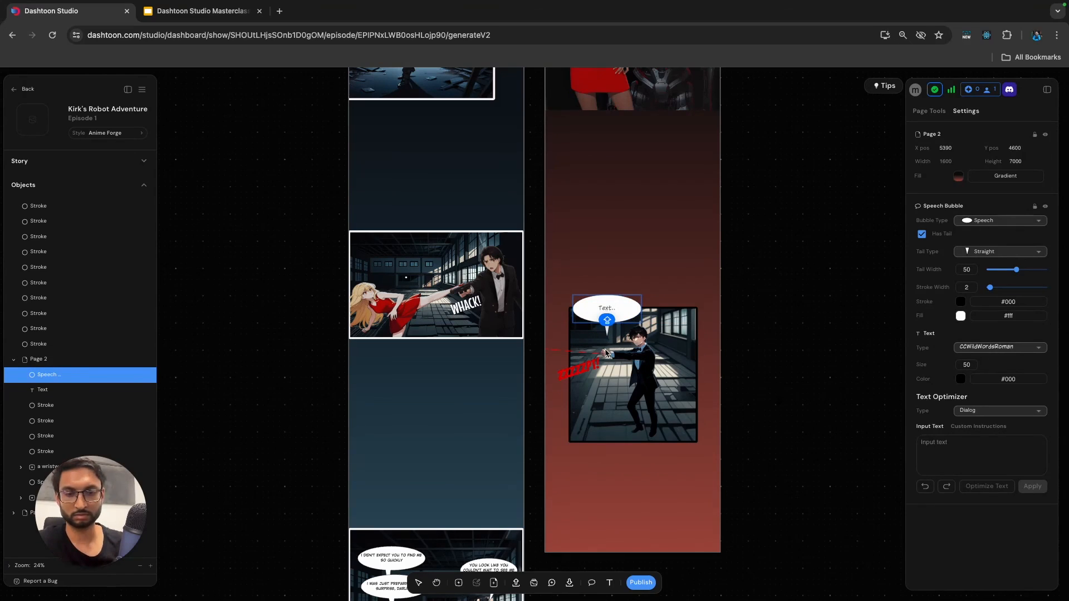
type("NOT SO FAST!")
key("Return")
type("I'VE STILL")
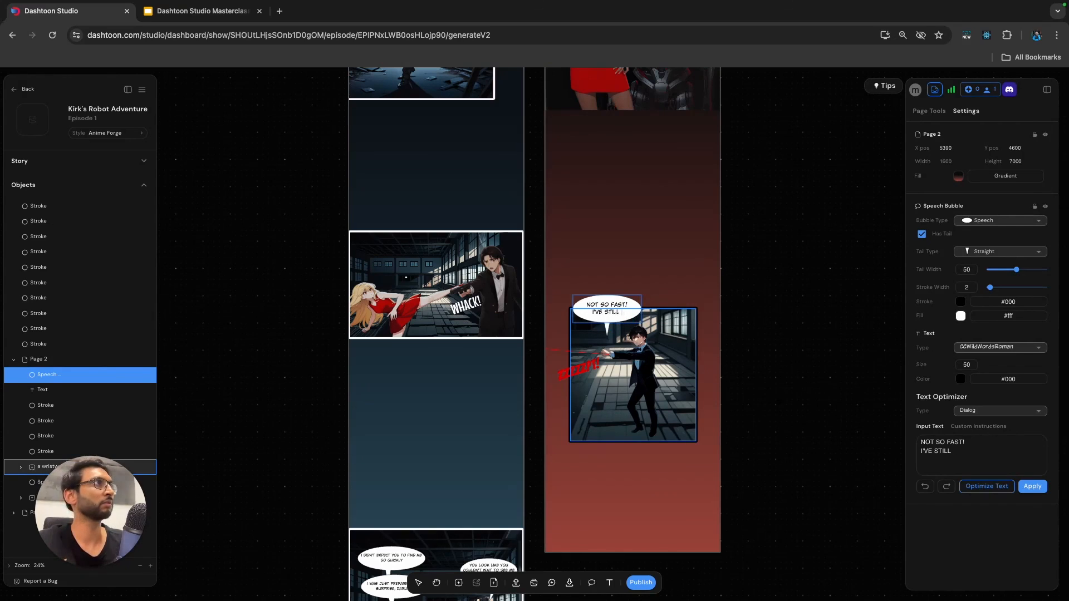
type(" GOT A FEW TRICKS UO")
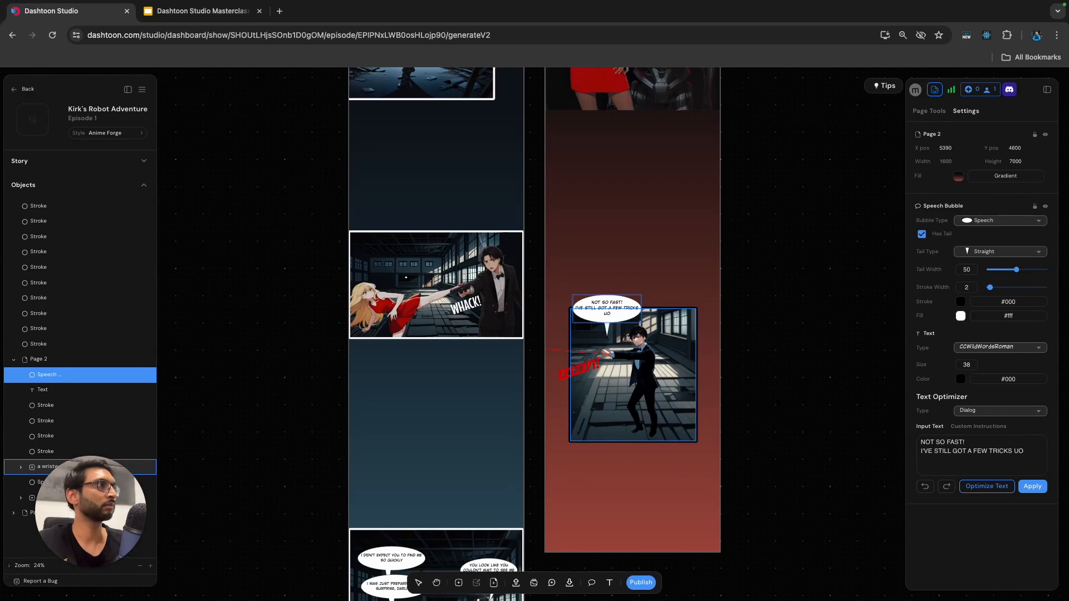
type("P MY SLEEVE@")
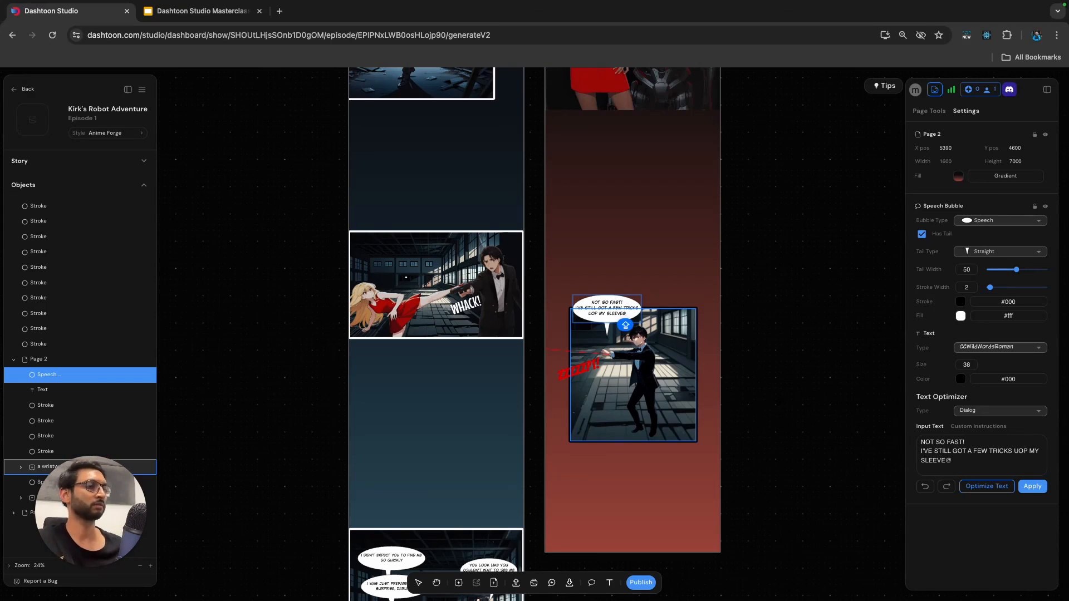
key("BackSpace")
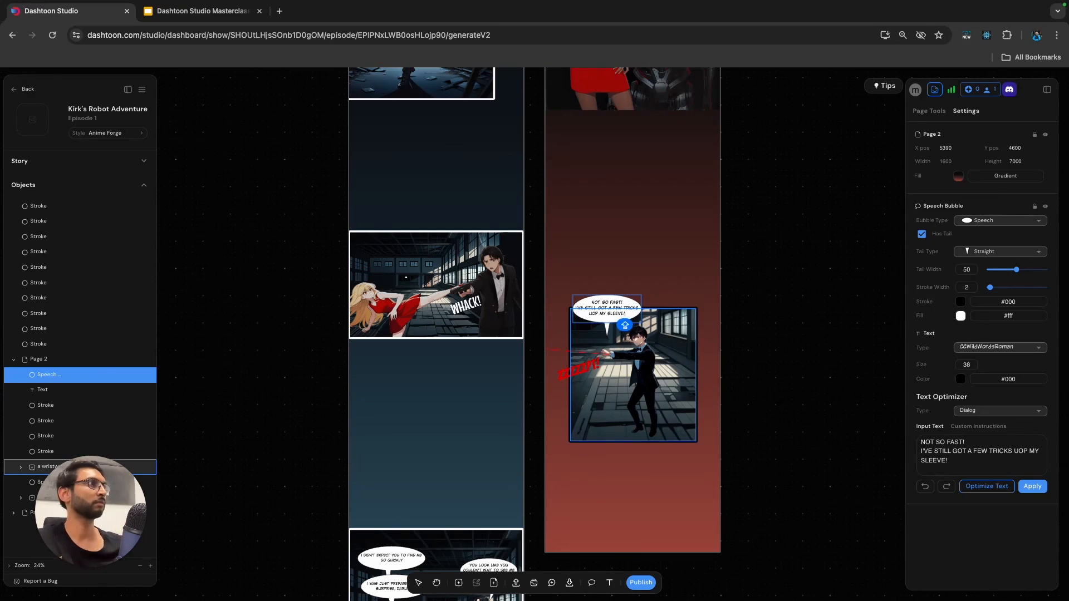
left_click(666, 274)
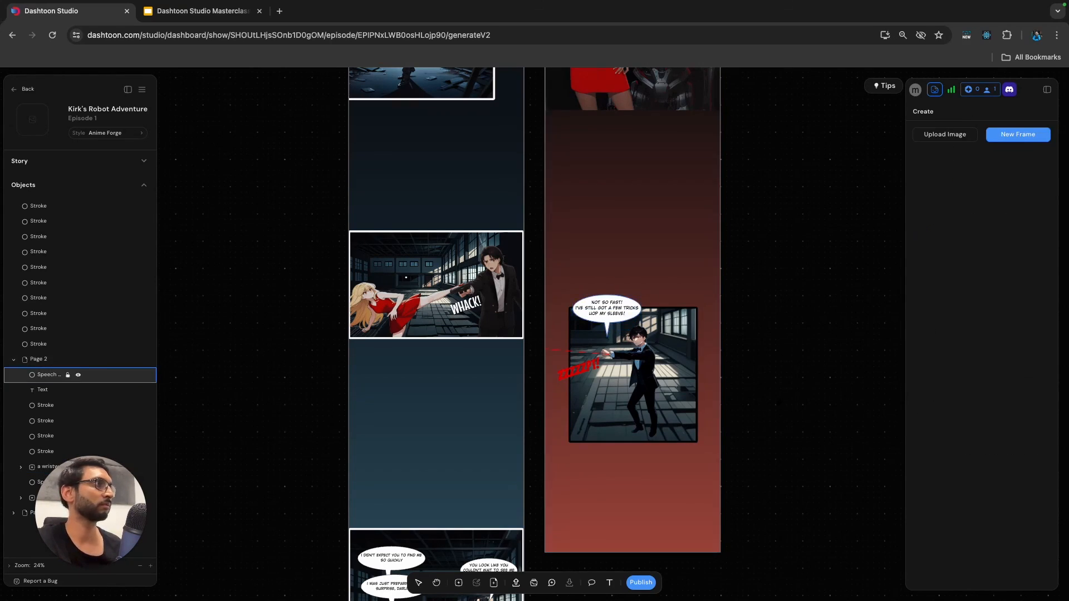
Enlarge the speech bubble slightly and correct the misspelled "UOP" to "UP" in its text.
left_click(608, 308)
left_click_drag(573, 295, 564, 291)
double_click(586, 311)
left_click(636, 308)
key("BackSpace")
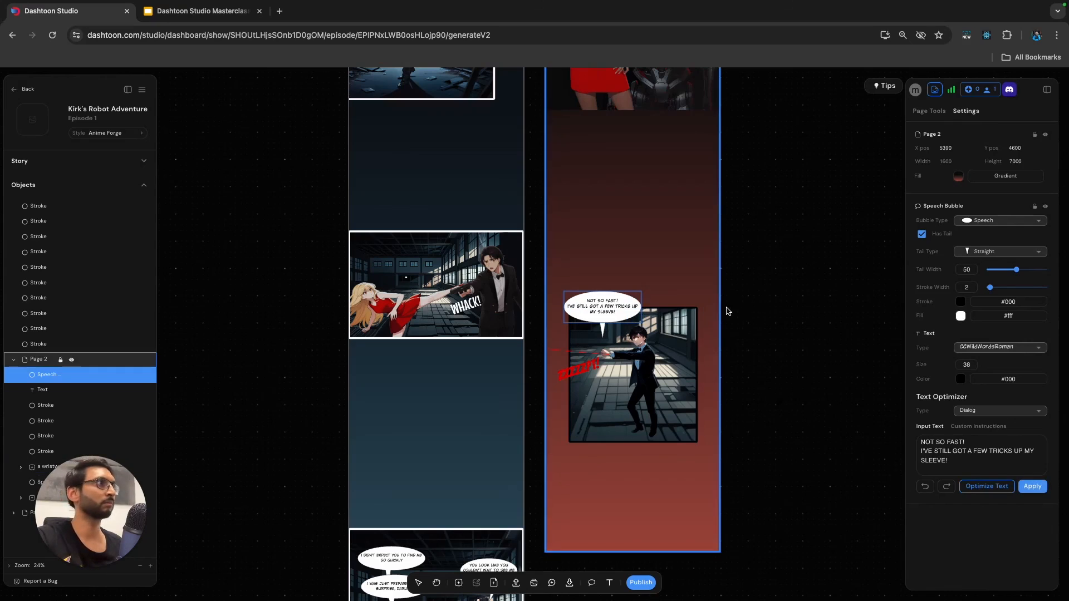
Shift the bubble up over the panel's upper-left corner and point its tail at the man's head as Left Curved.
left_click(729, 311)
left_click_drag(597, 297, 588, 291)
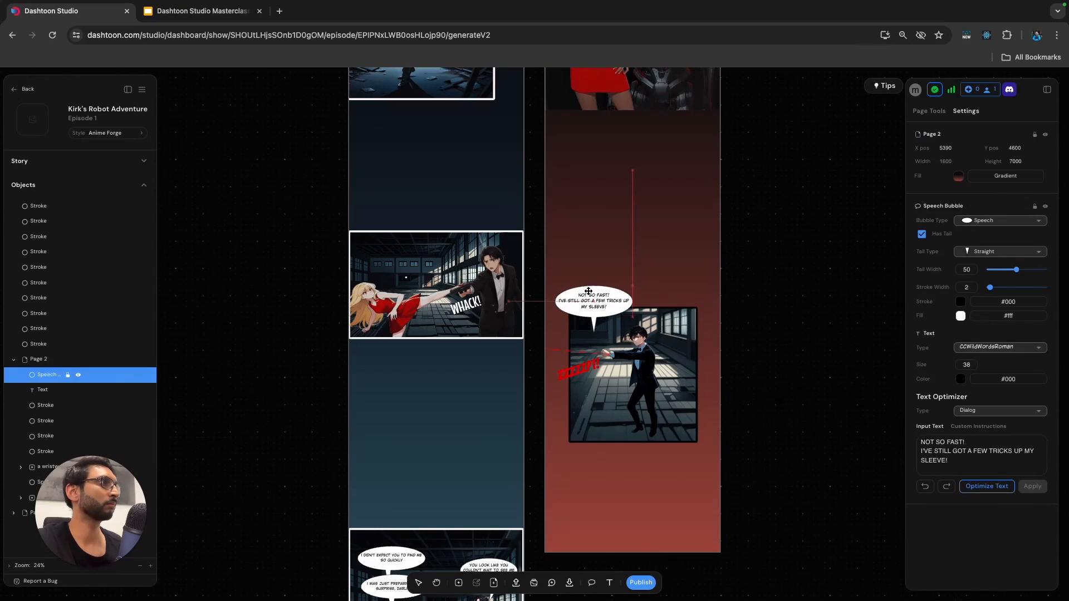
left_click_drag(593, 334, 627, 335)
left_click(980, 252)
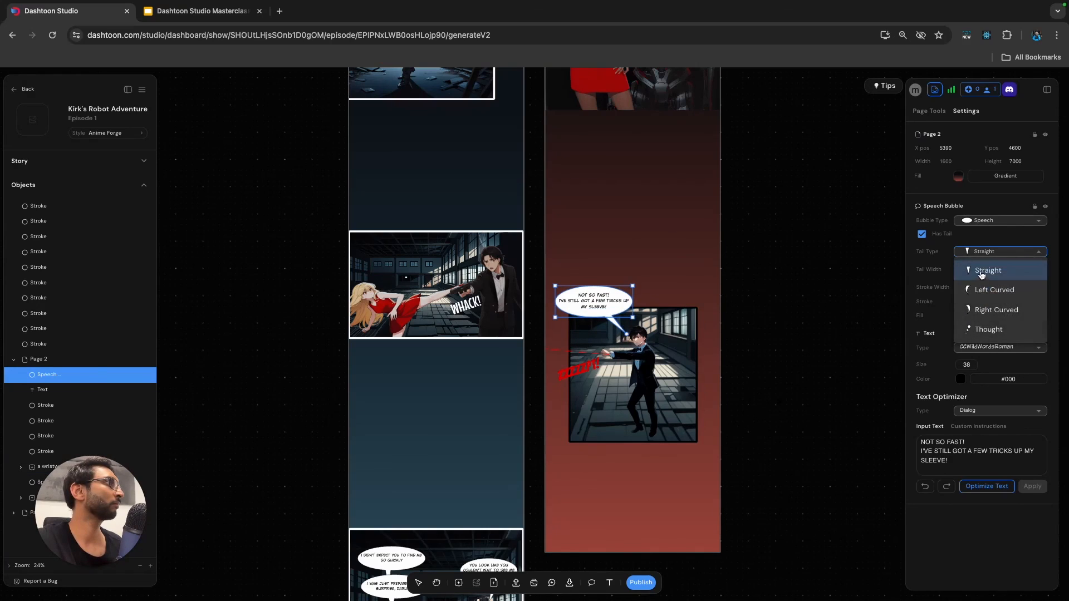
left_click(975, 290)
left_click(841, 319)
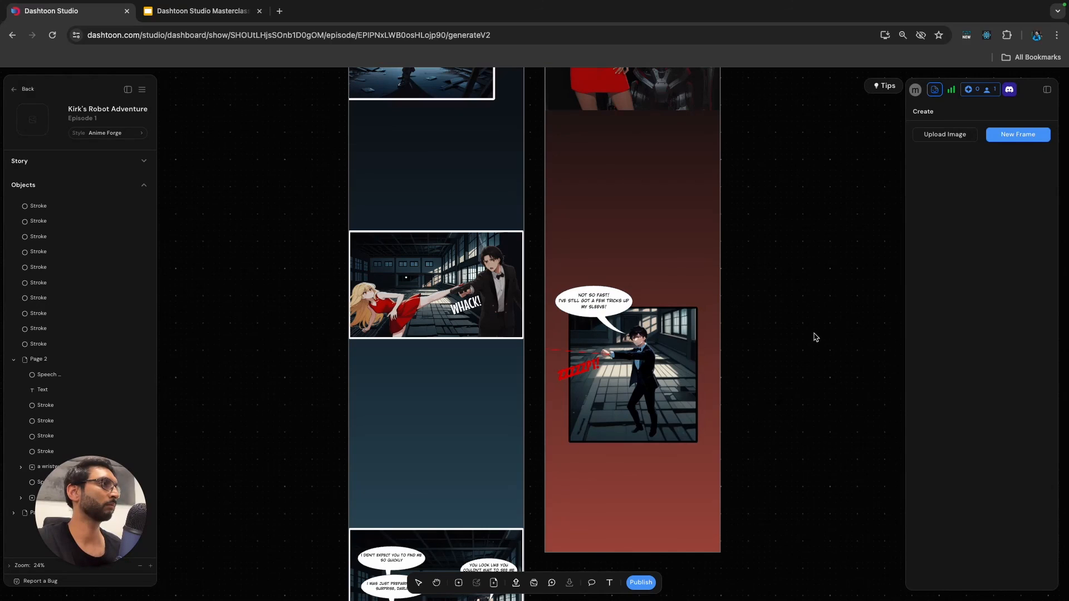
Review the "ZZZZZPT!" lettering and the full layout of Page 1 and Page 2.
scroll(817, 336, "down", 3)
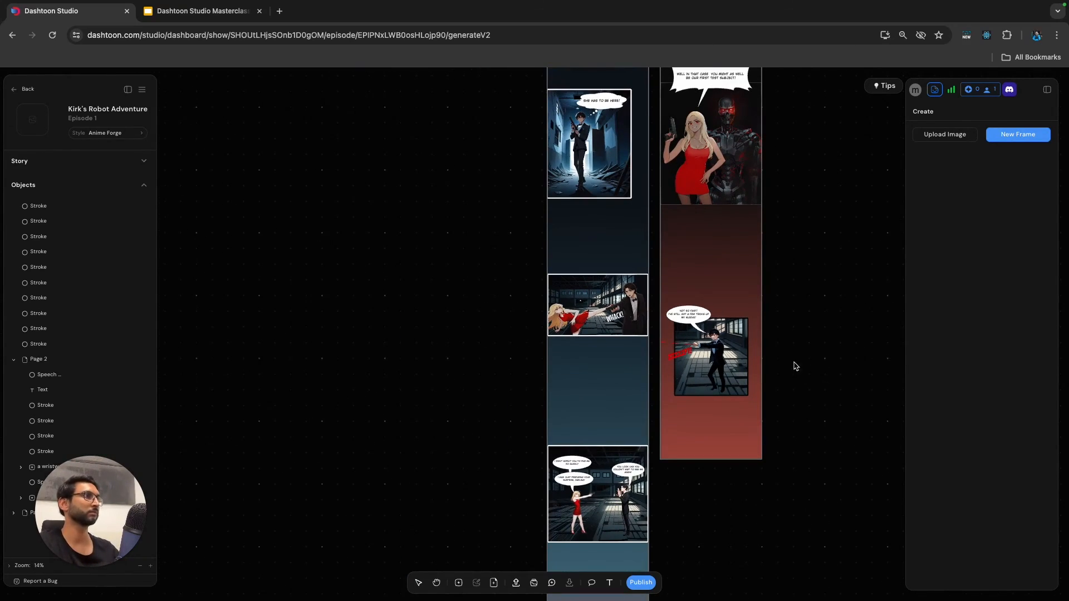
left_click(673, 357)
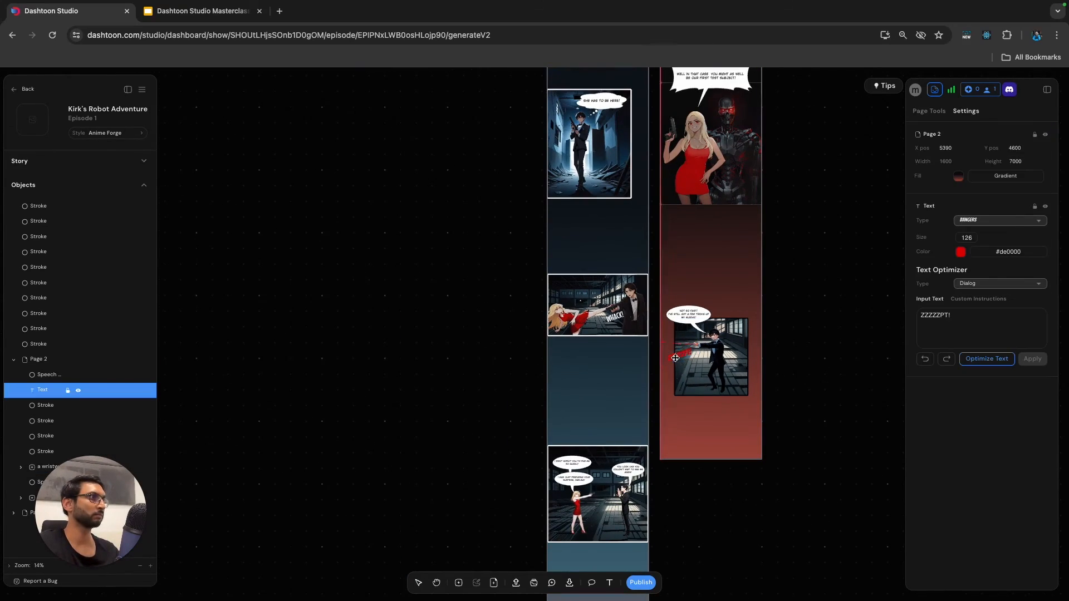
left_click(839, 357)
scroll(689, 365, "up", 1)
scroll(689, 364, "up", 3)
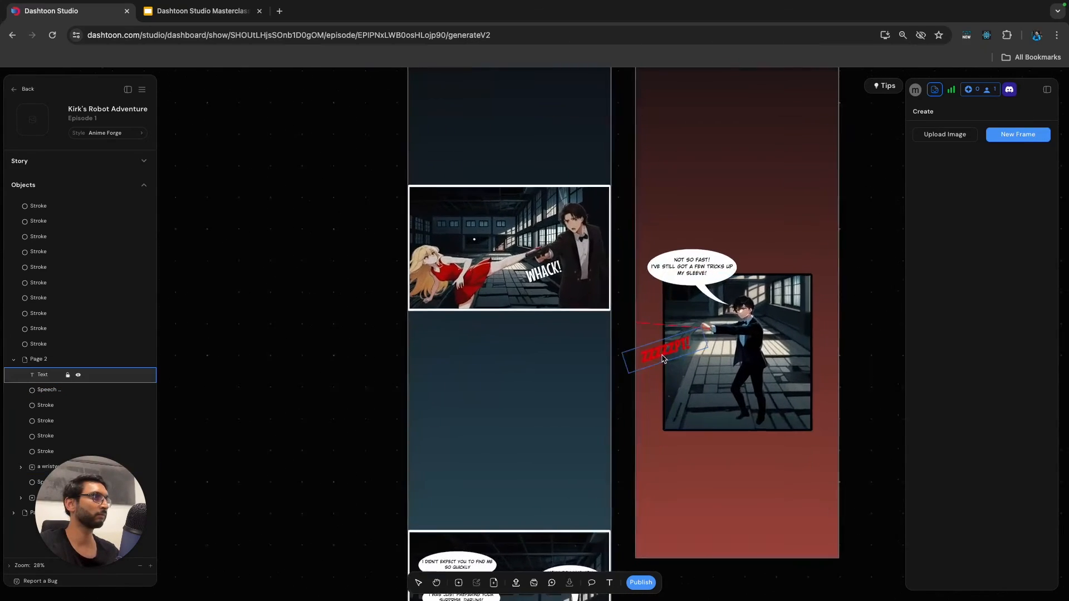
left_click(667, 357)
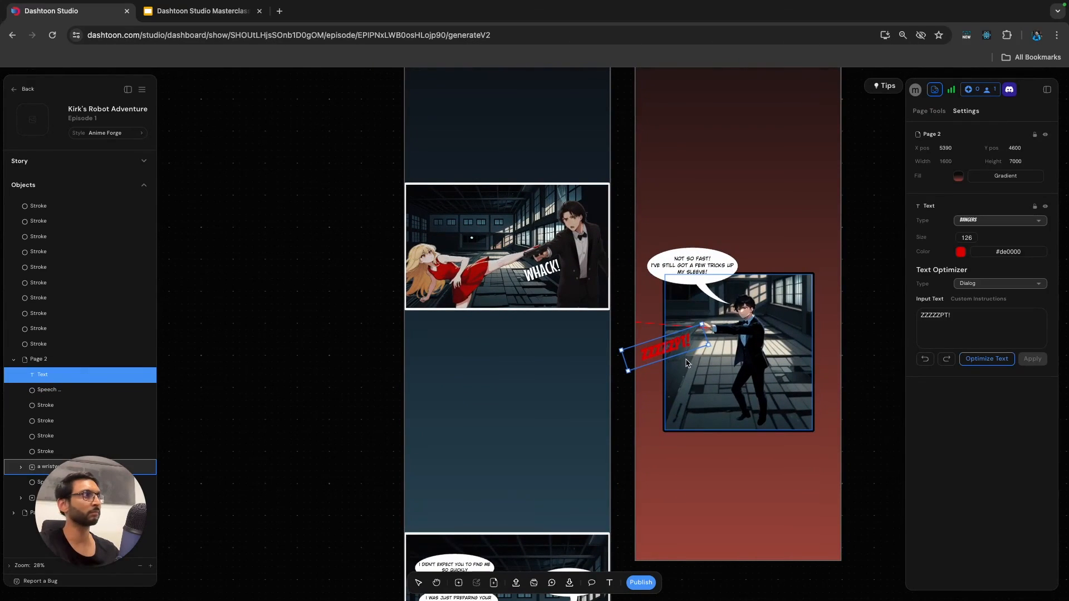
left_click(849, 322)
scroll(849, 322, "down", 1)
scroll(849, 322, "down", 5)
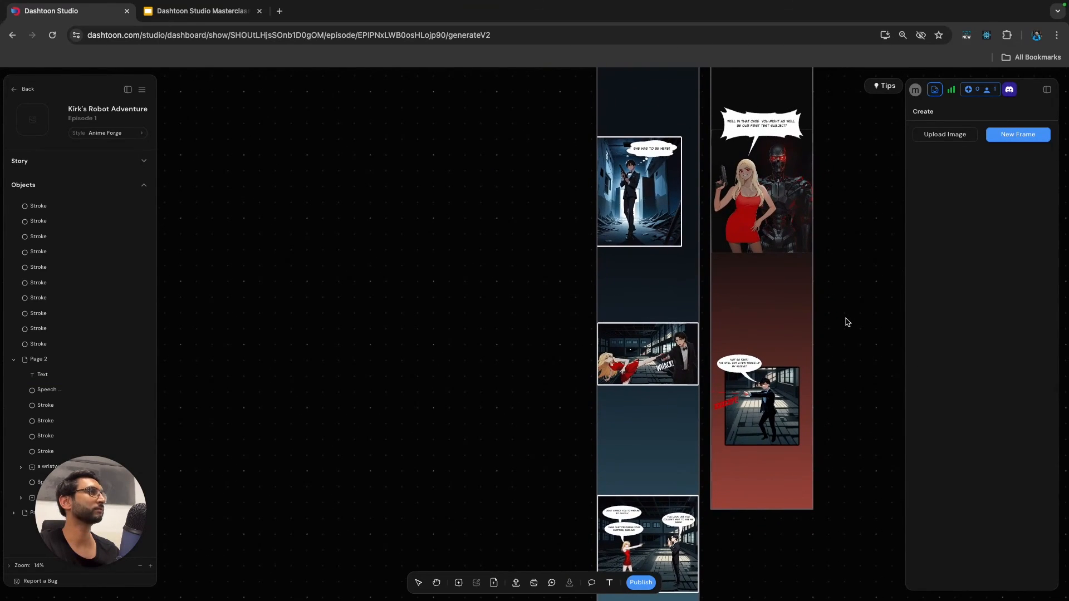
scroll(844, 332, "down", 3)
scroll(839, 337, "down", 3)
scroll(835, 341, "down", 5)
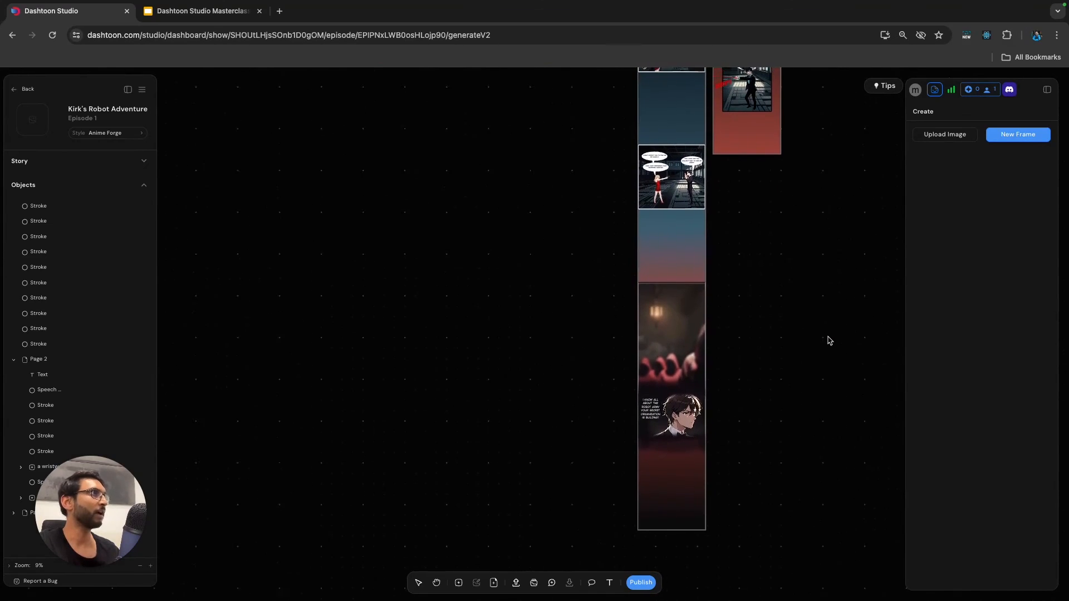
scroll(828, 341, "up", 10)
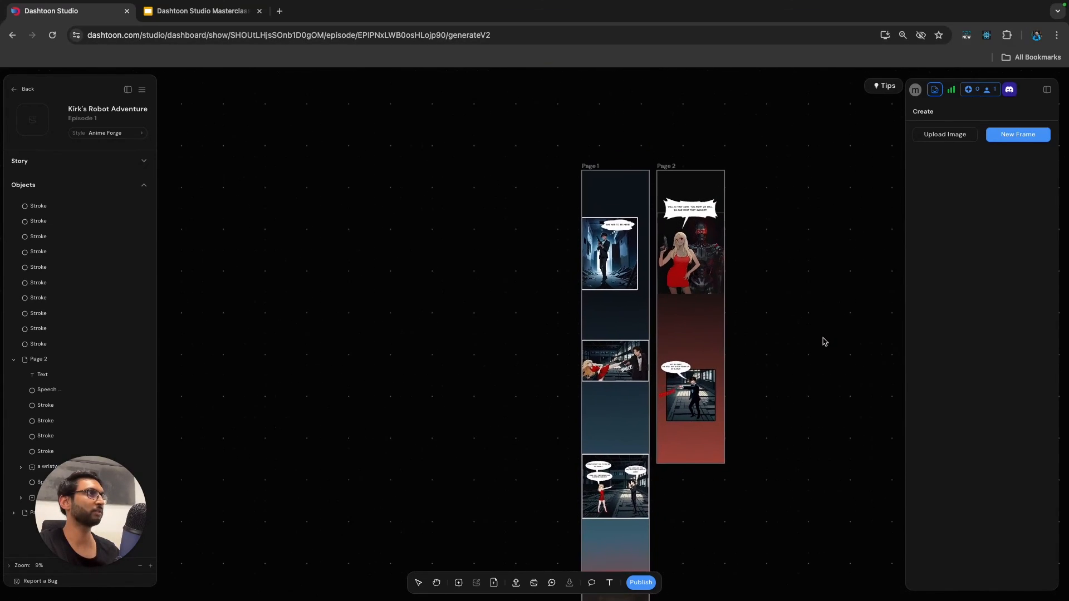
Try to publish the episode.
left_click(646, 582)
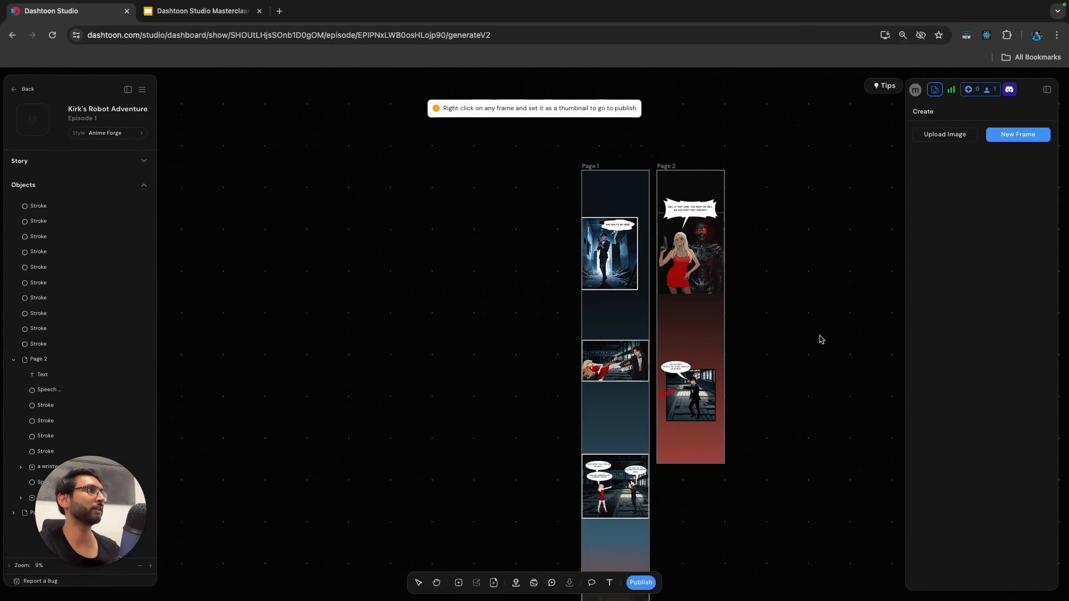
Set the Page 2 frame of the blonde woman and the red-eyed robot as the thumbnail for All.
scroll(800, 349, "down", 3)
scroll(743, 365, "up", 2)
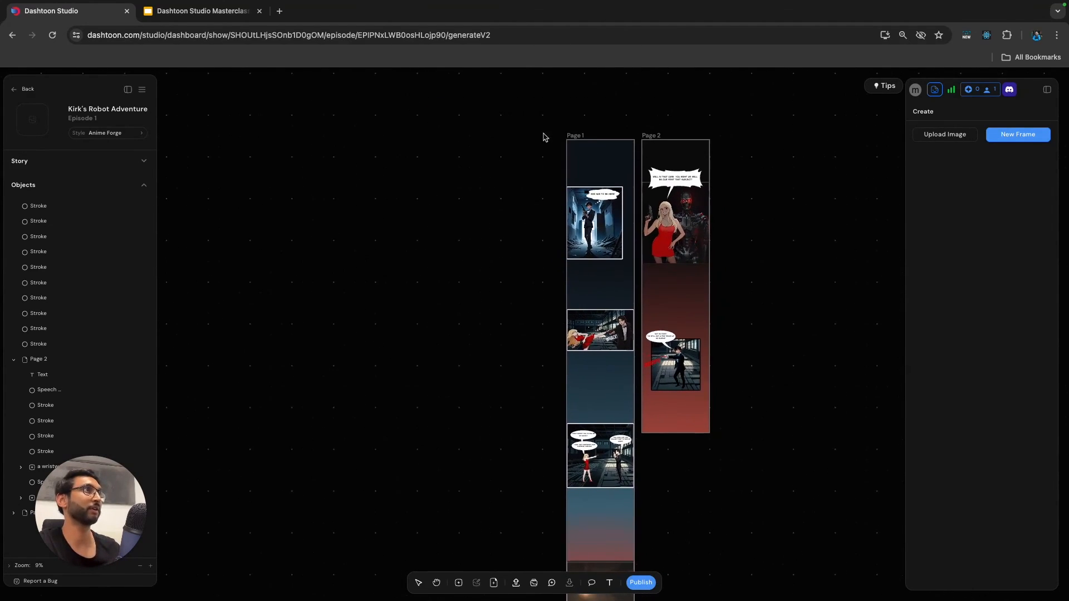
left_click(651, 187)
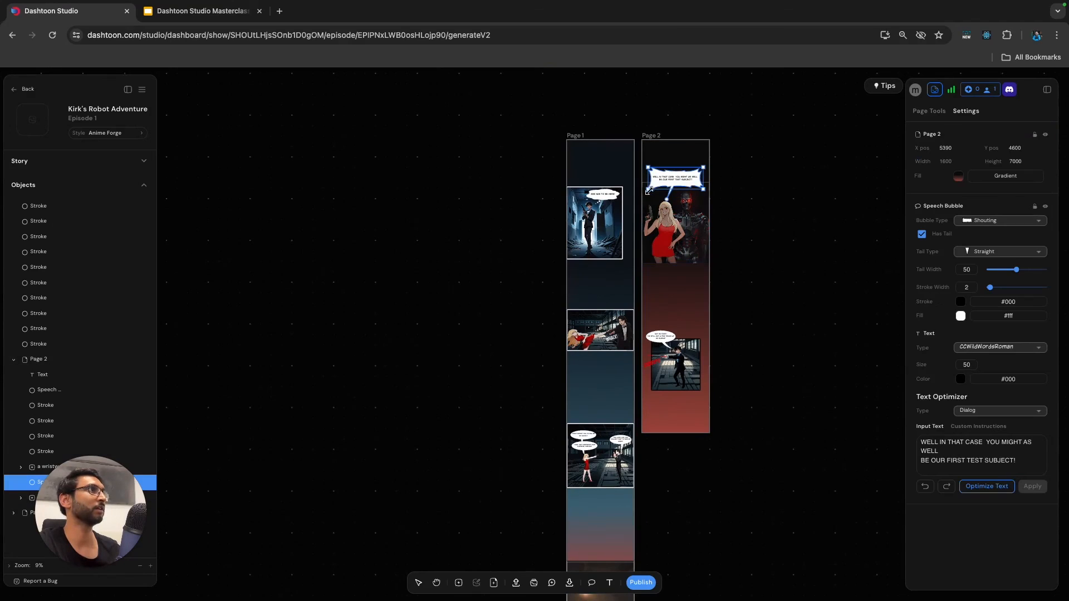
left_click(15, 365)
left_click(13, 359)
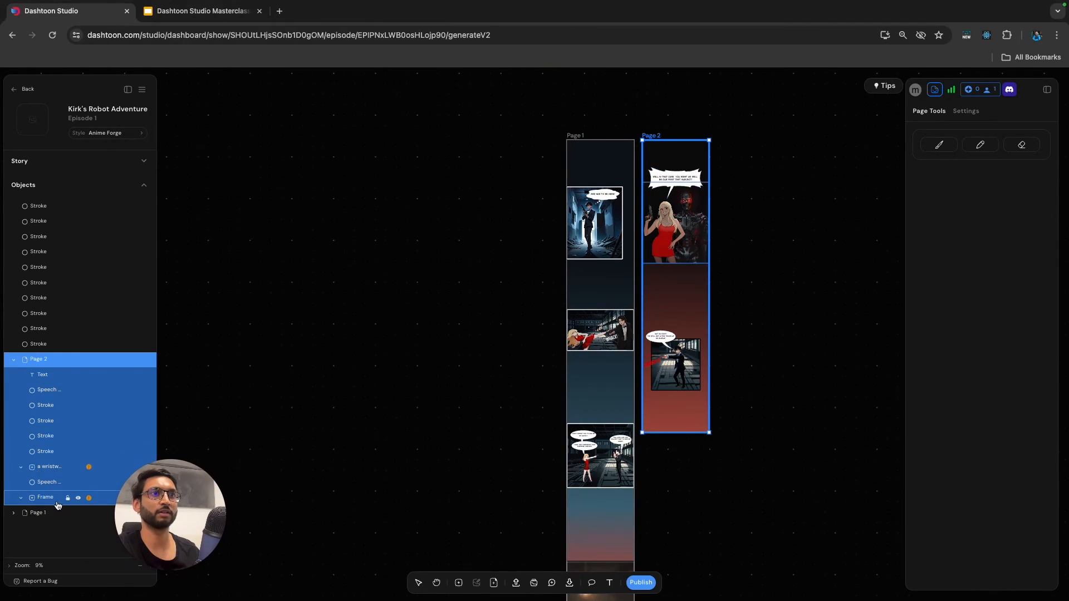
left_click(50, 499)
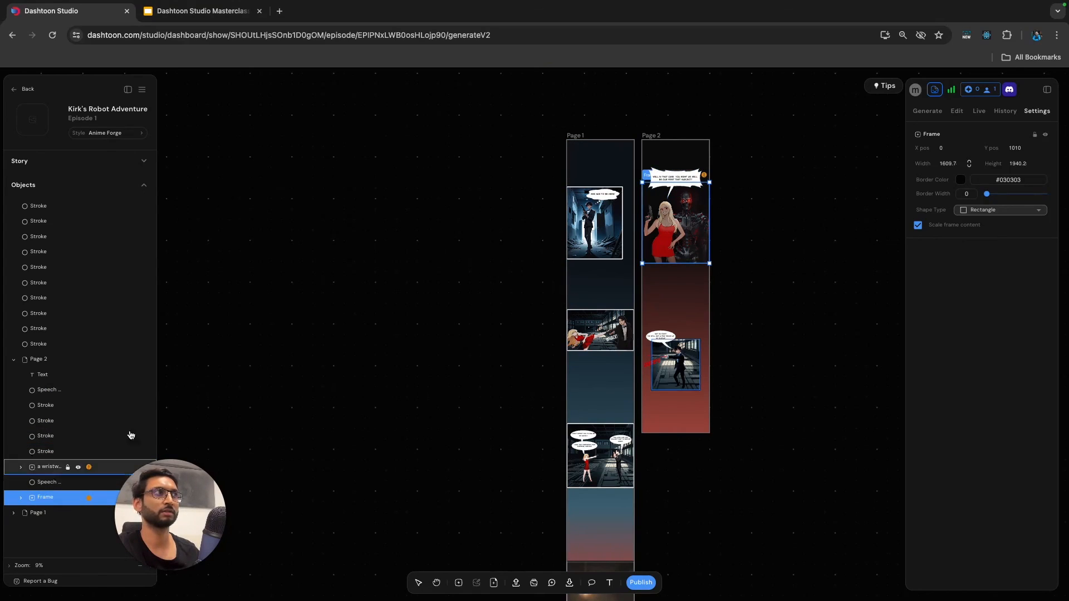
right_click(645, 178)
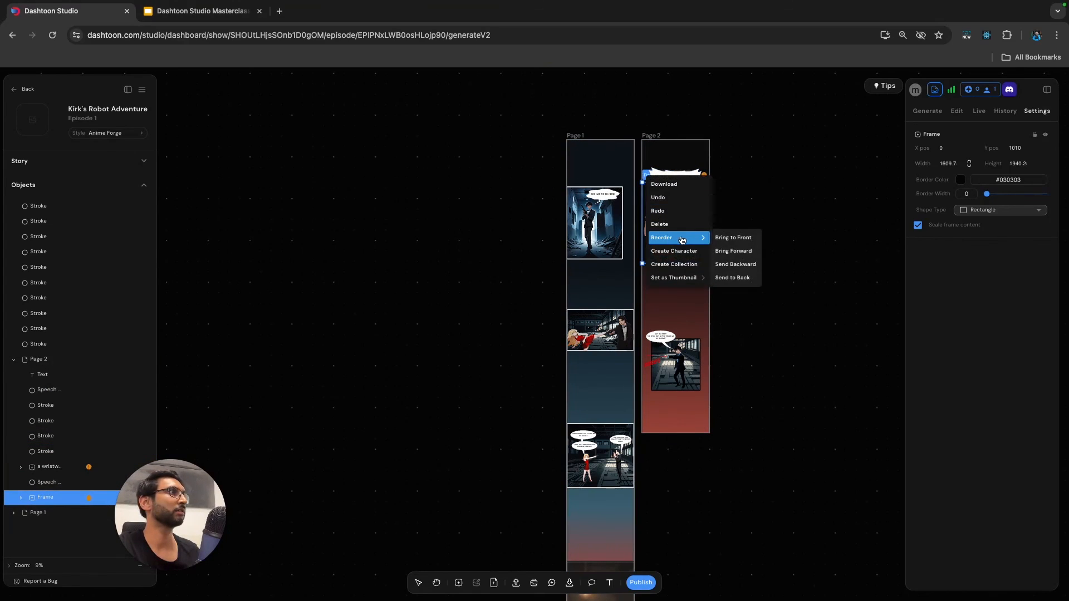
mouse_move(679, 278)
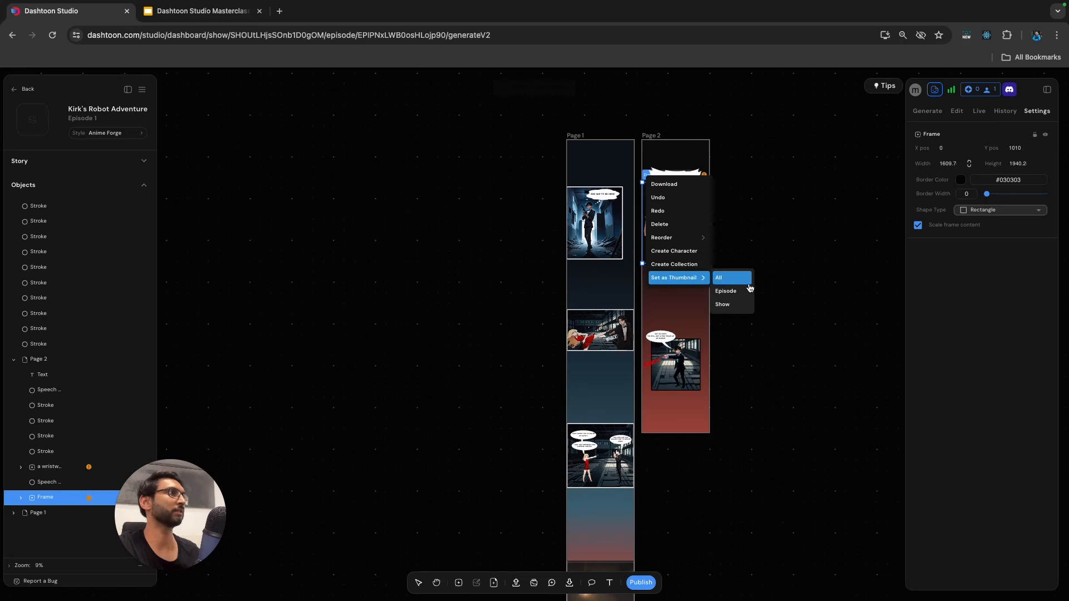
left_click(744, 279)
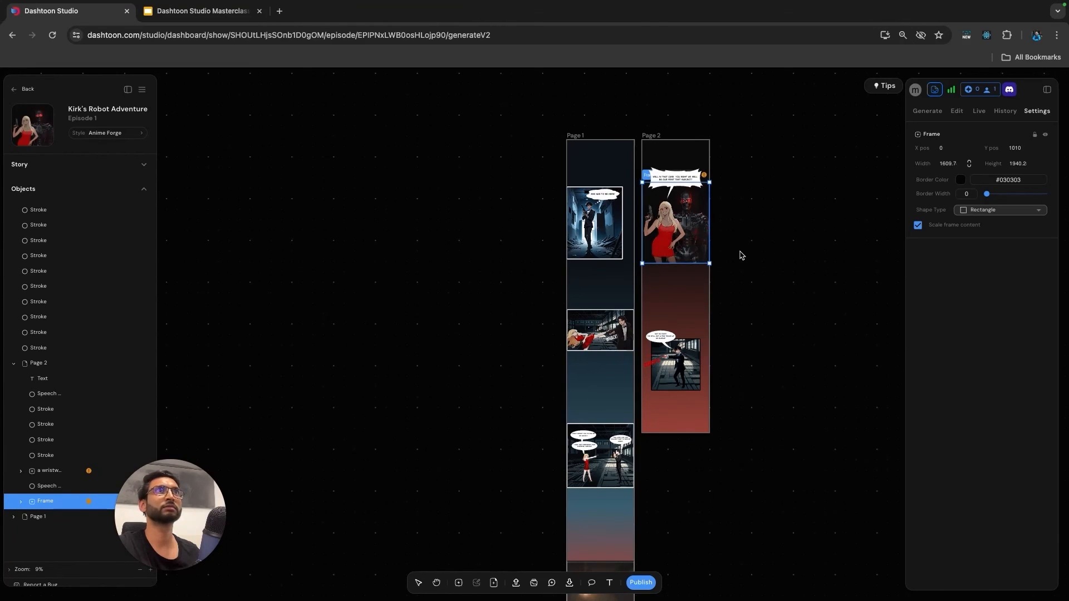
Open the episode's publish preview, read through Page 1 and Page 2 in it, and return to the canvas.
left_click(642, 583)
left_click(642, 583)
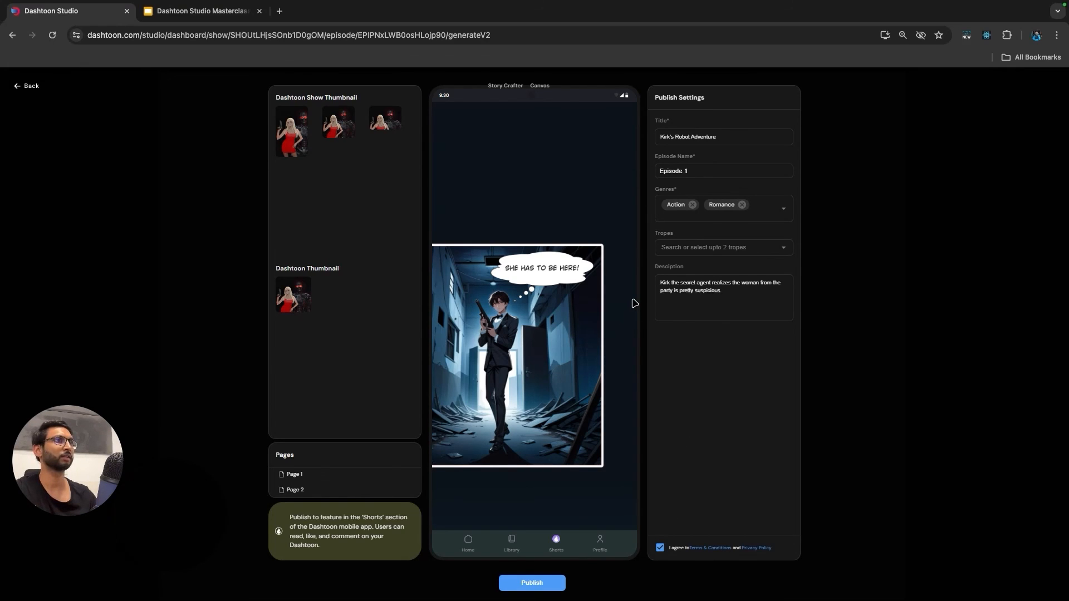
scroll(634, 303, "down", 5)
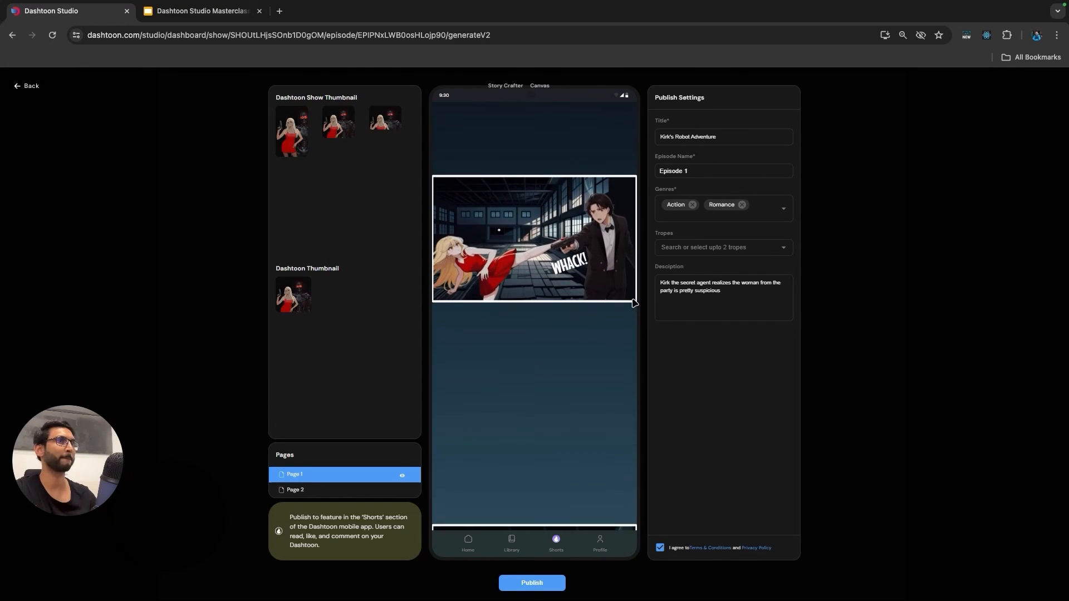
scroll(635, 303, "down", 10)
scroll(635, 303, "down", 10)
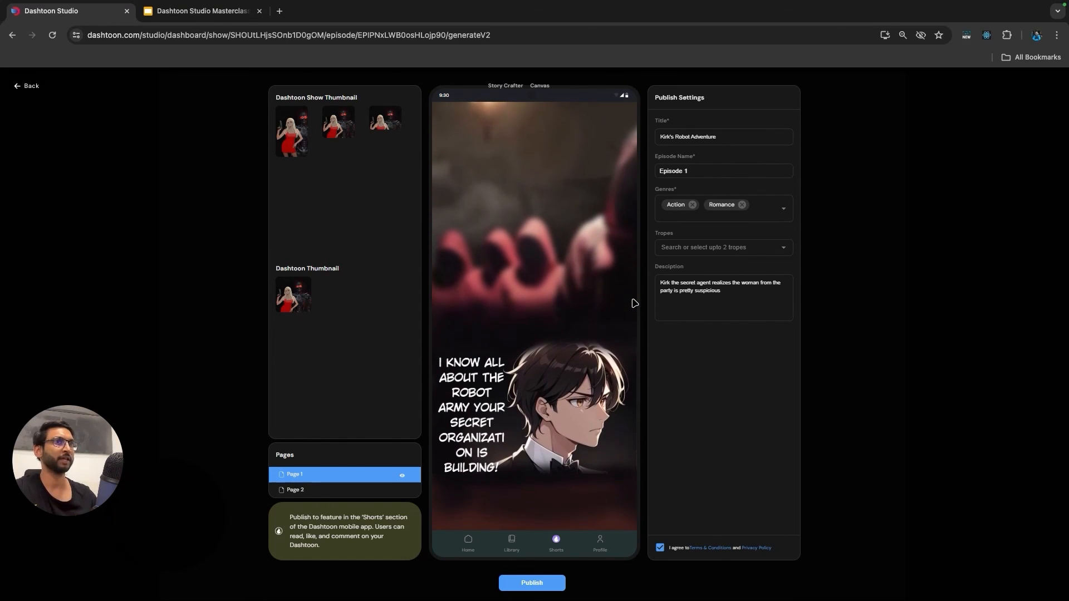
scroll(634, 303, "down", 10)
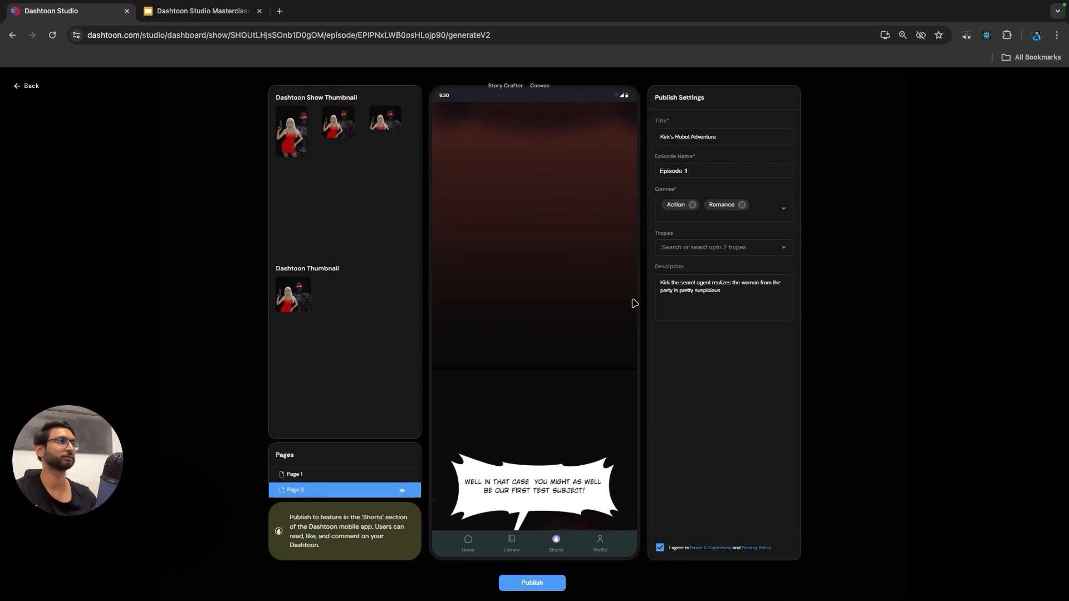
scroll(635, 303, "down", 6)
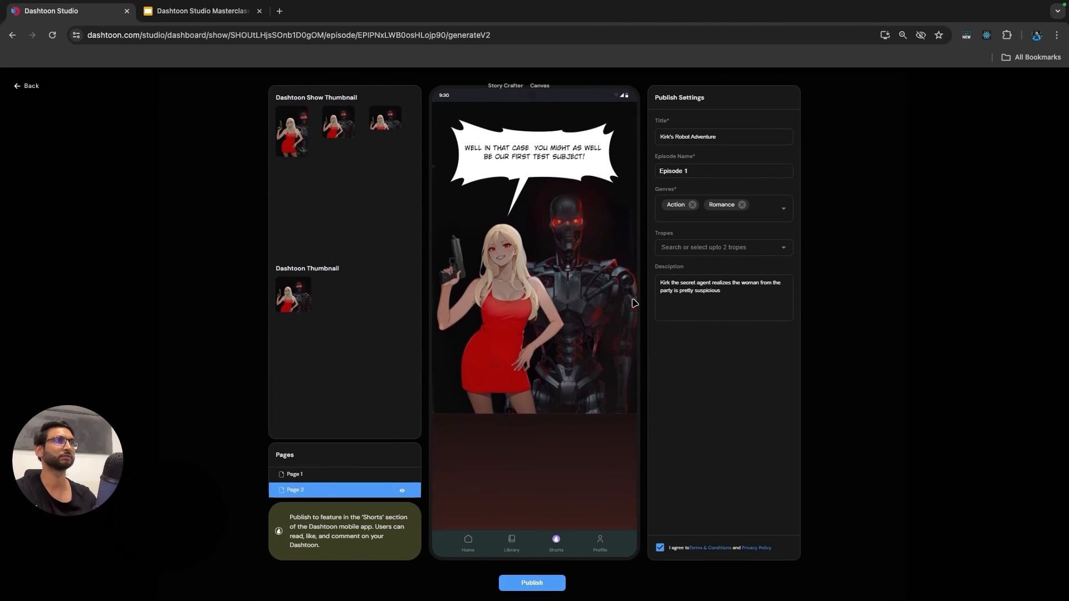
scroll(635, 303, "down", 10)
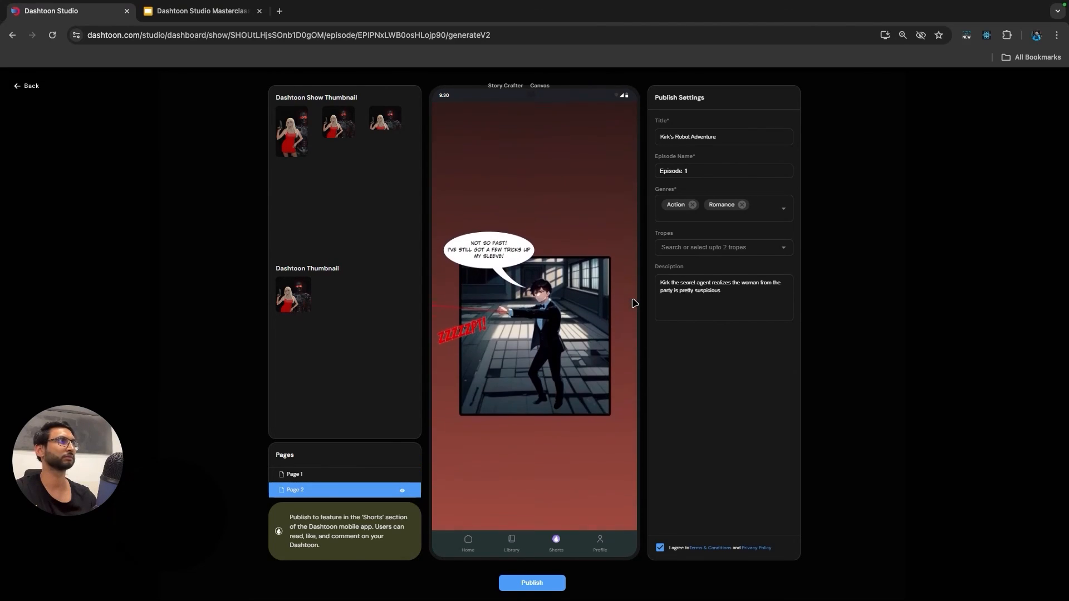
scroll(635, 304, "up", 20)
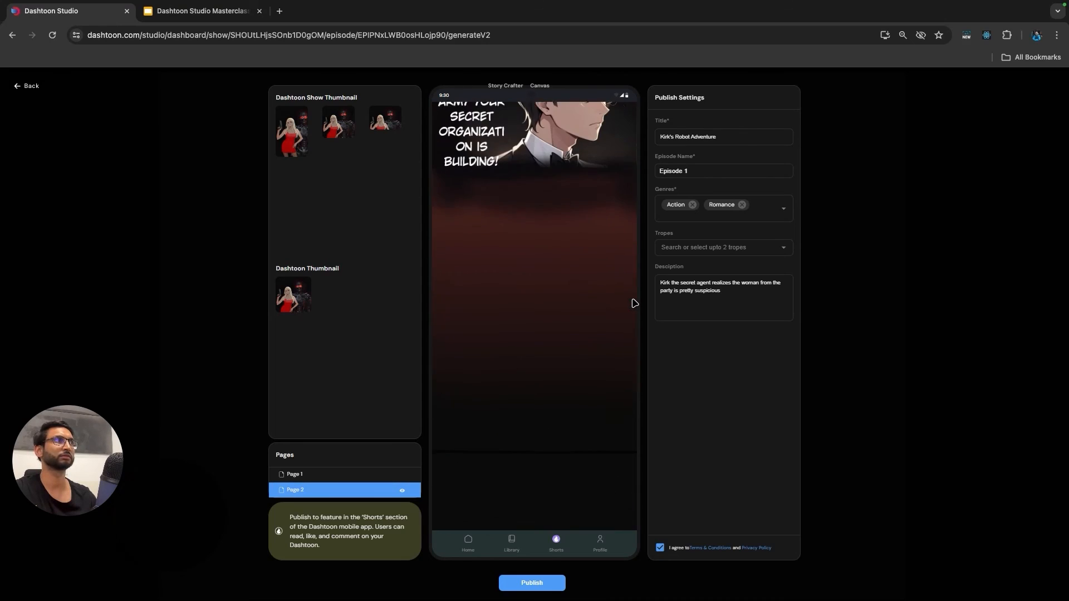
scroll(634, 303, "up", 10)
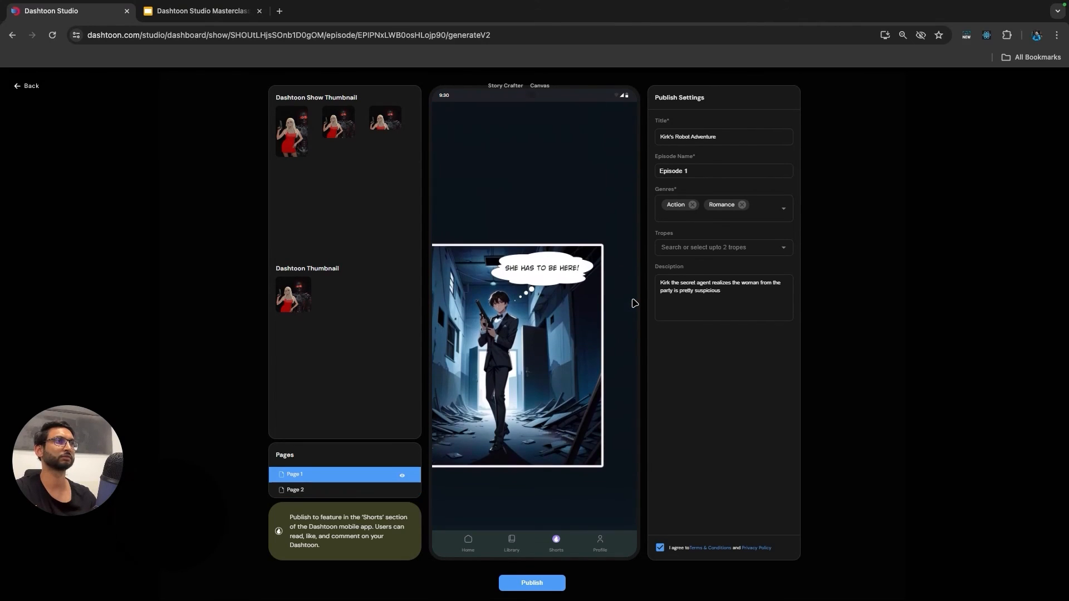
left_click(29, 86)
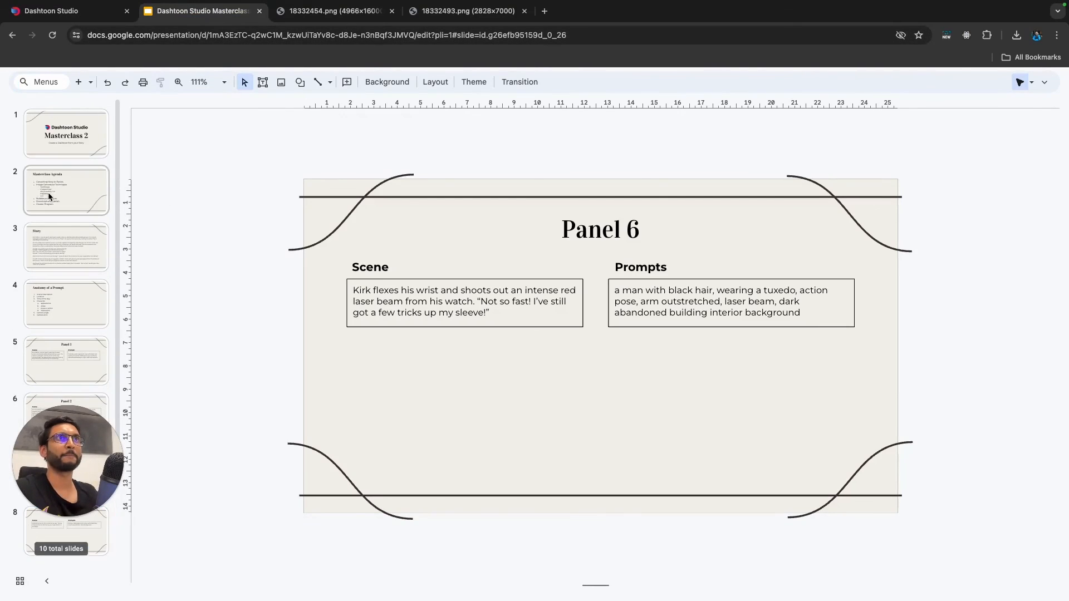
View the Masterclass Agenda slide, and return to Dashtoon Studio to look over the finished panels on Page 1 and Page 2.
left_click(49, 196)
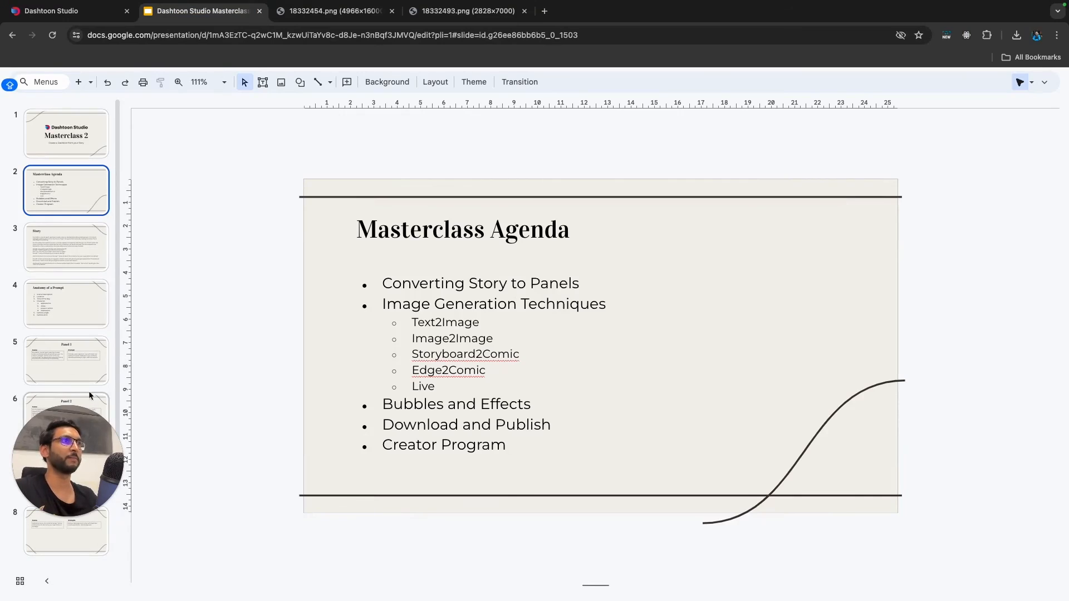
left_click(86, 17)
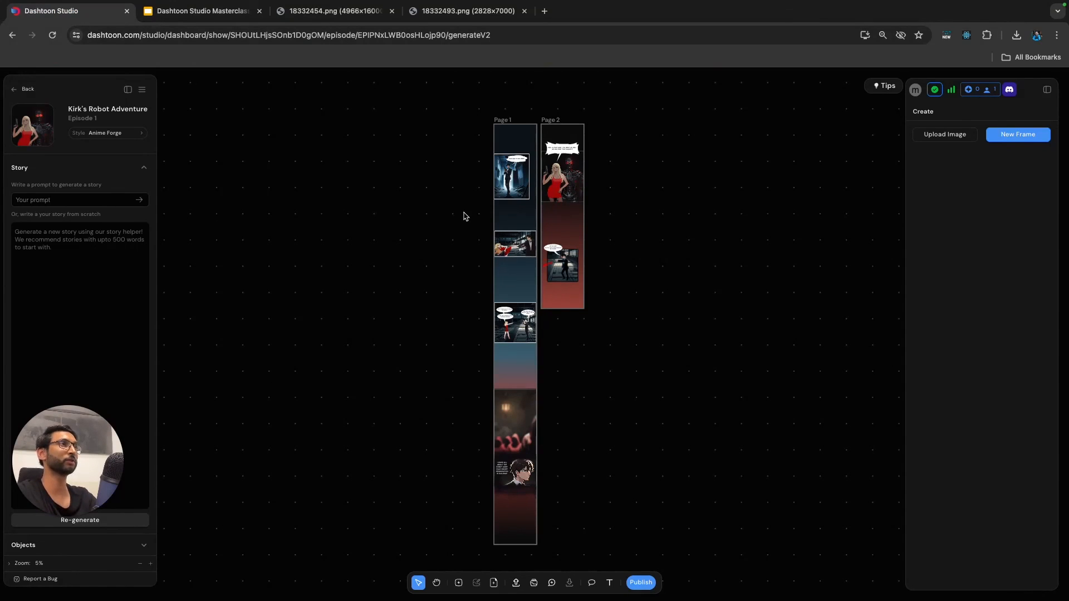
scroll(560, 133, "up", 5)
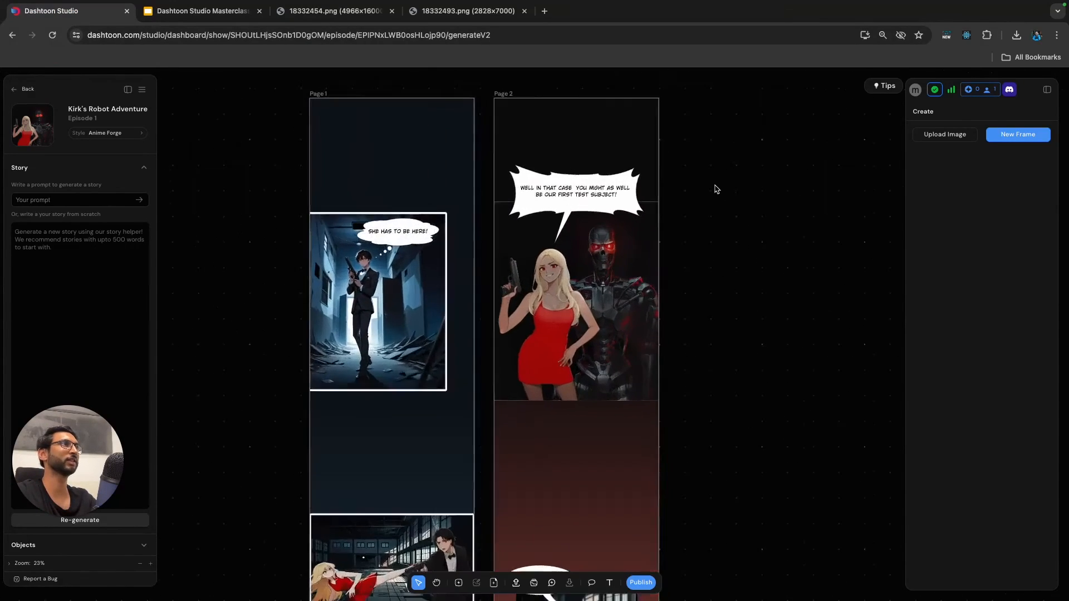
scroll(717, 188, "up", 8)
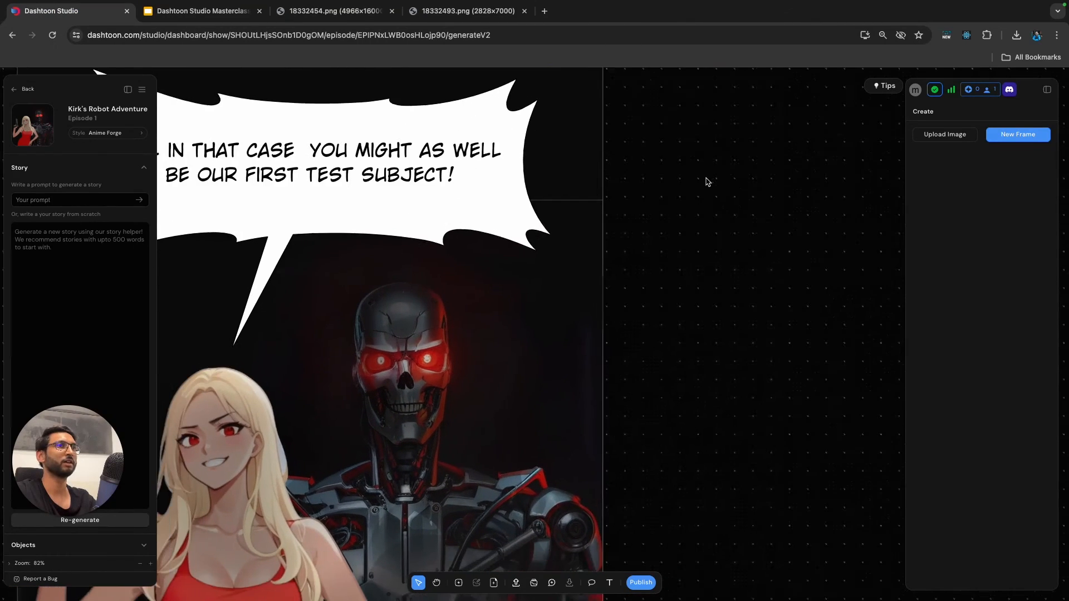
scroll(704, 183, "down", 6)
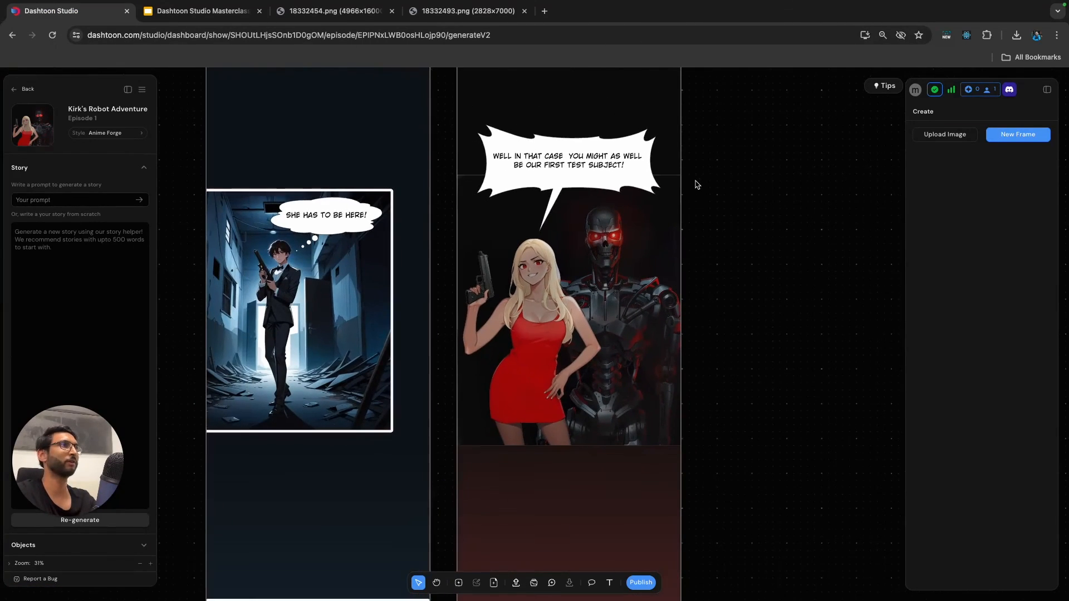
scroll(697, 184, "down", 2)
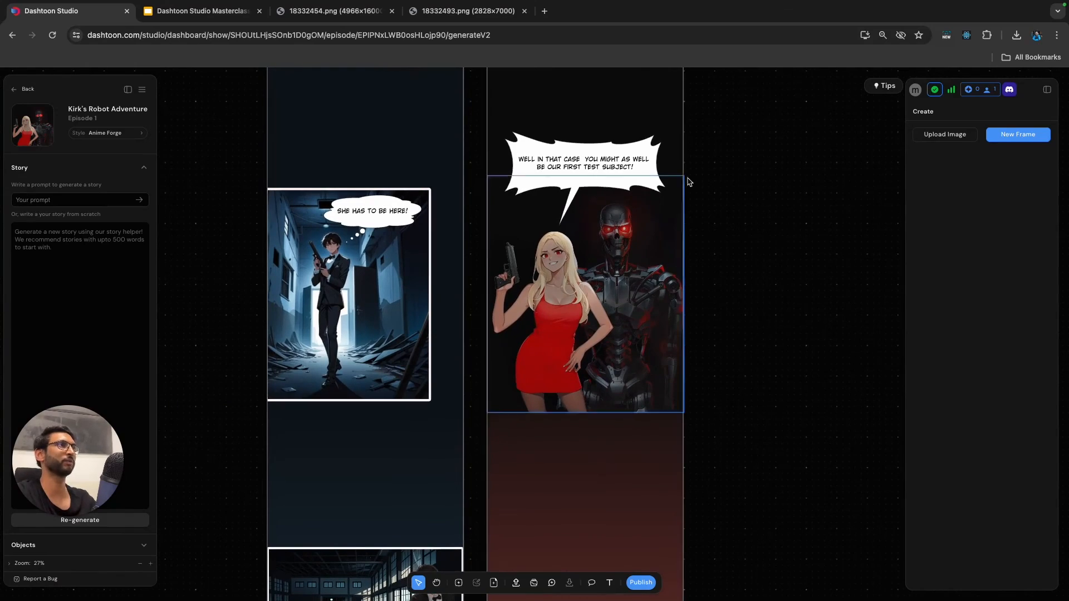
scroll(284, 111, "down", 3)
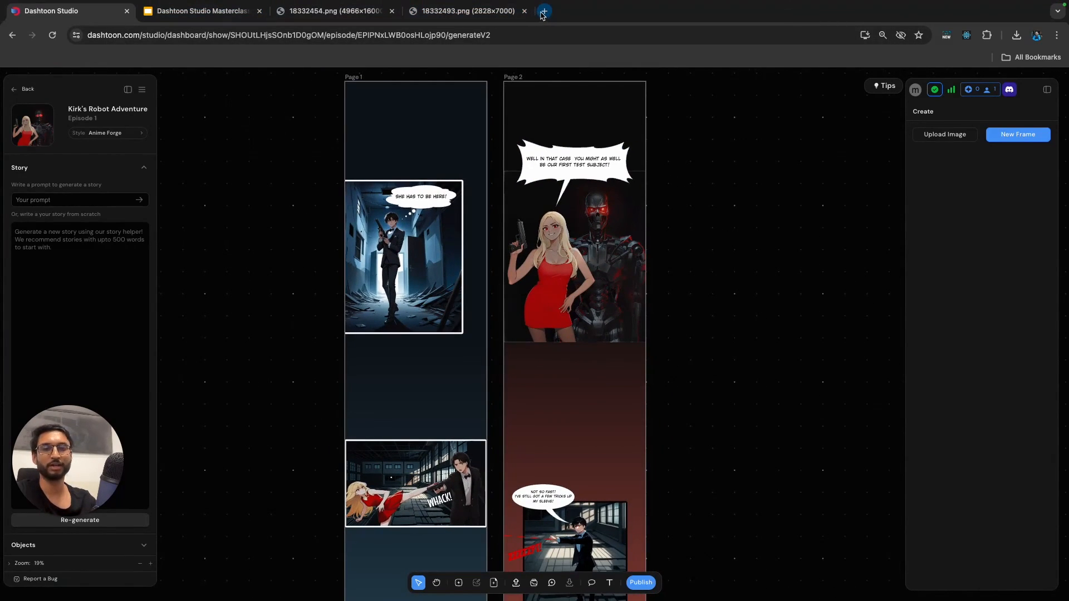
Open the Creators Program page at dashtoon.com/creators in a new browser tab.
left_click(543, 12)
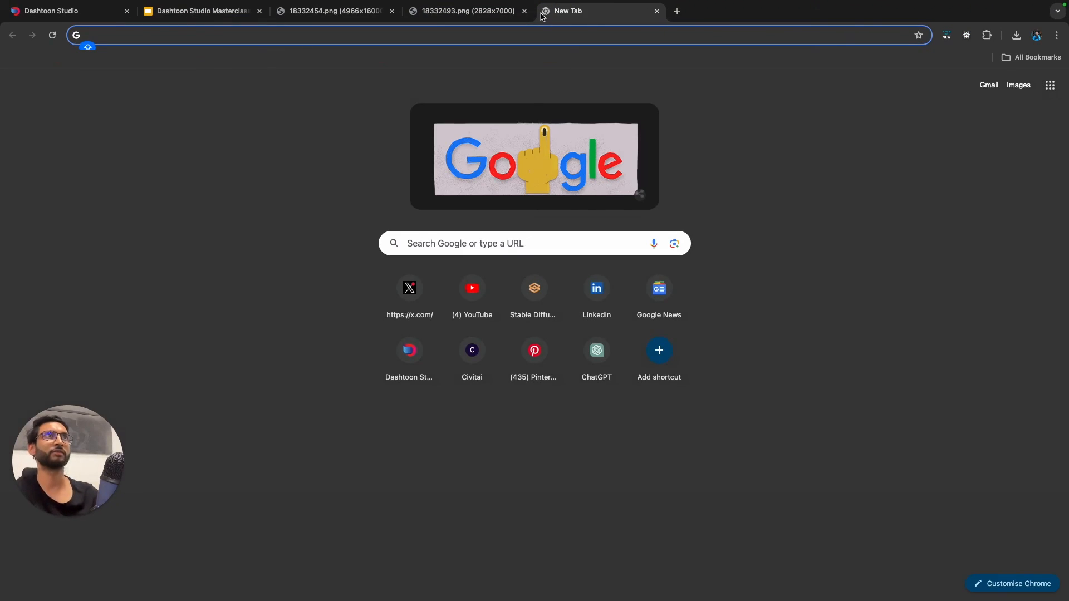
type("da")
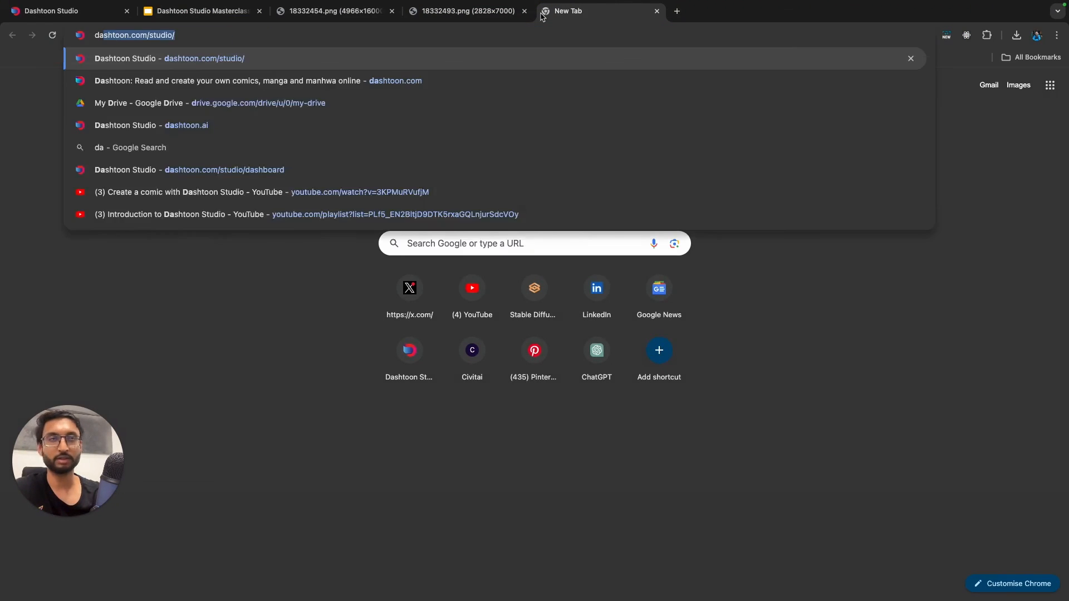
type("shtoon")
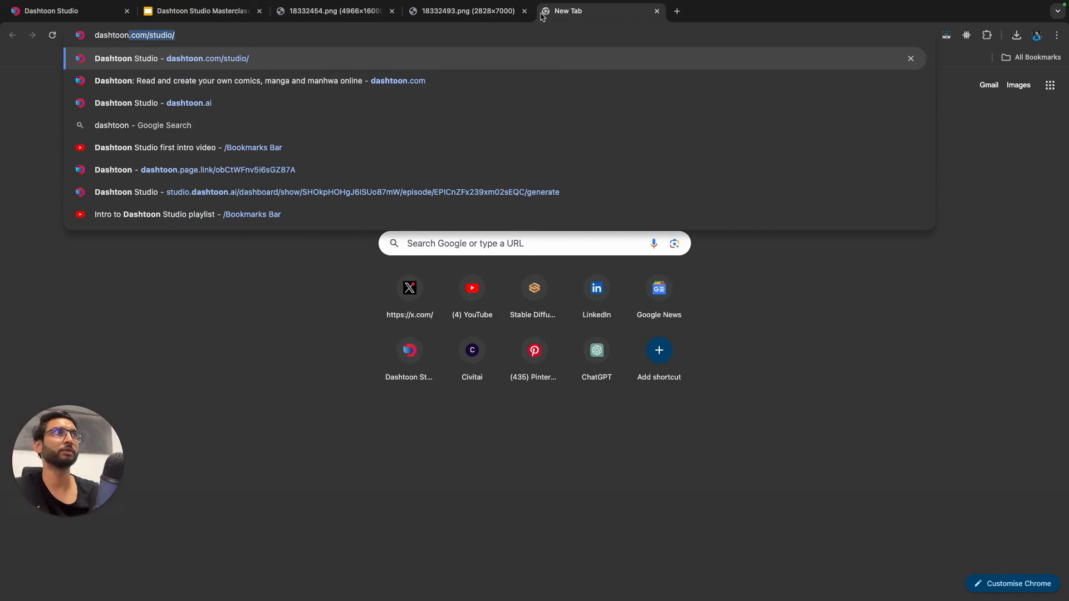
type(".com/")
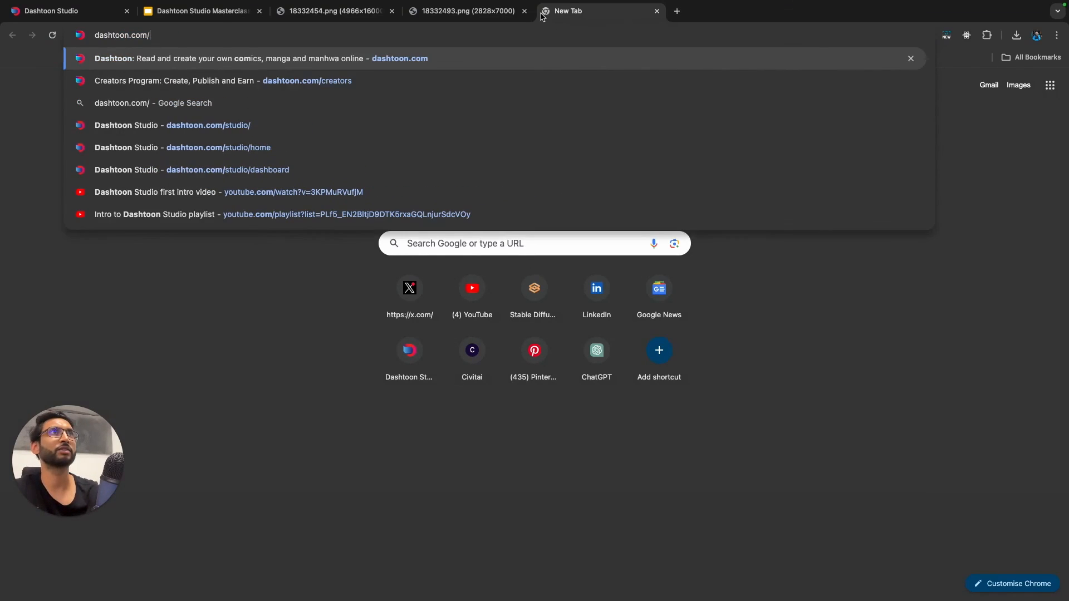
type("creators")
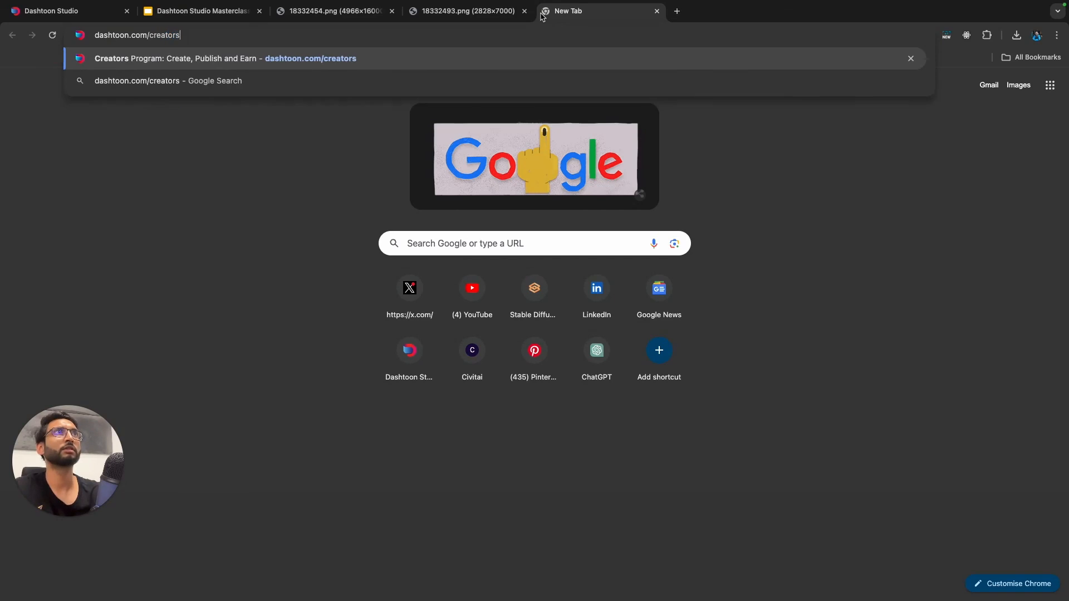
key("Return")
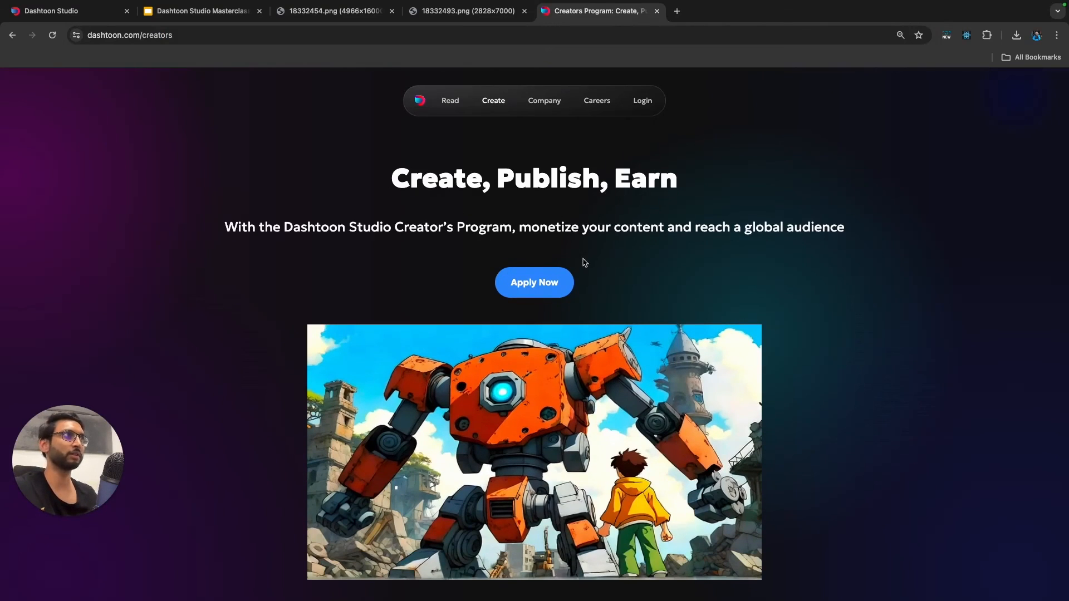
Read the Creators Program's perks and benefits and examine the fields of its application form.
scroll(551, 264, "down", 1)
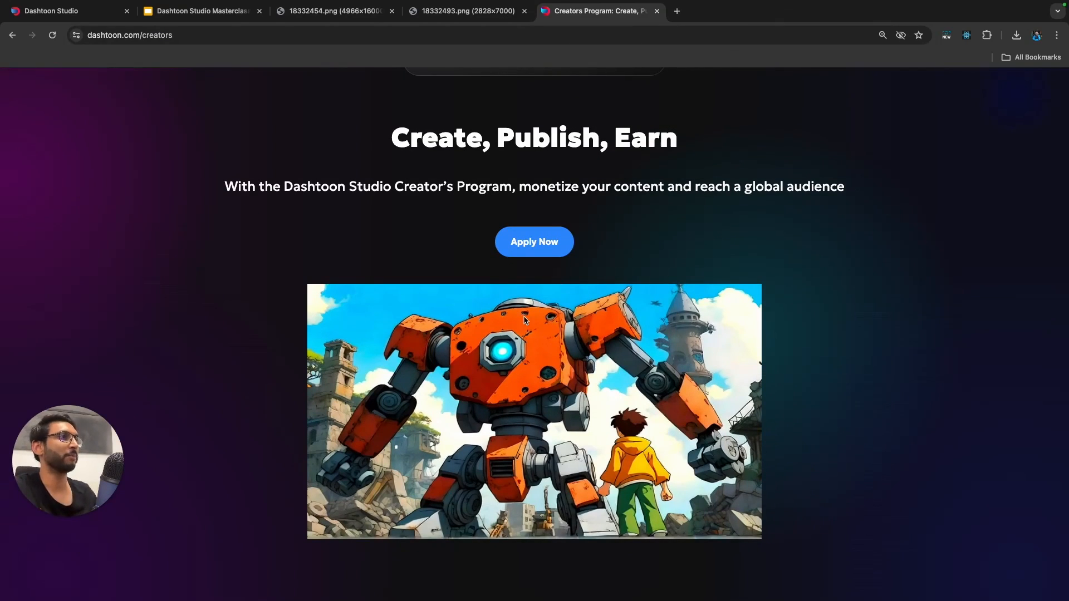
scroll(529, 342, "down", 10)
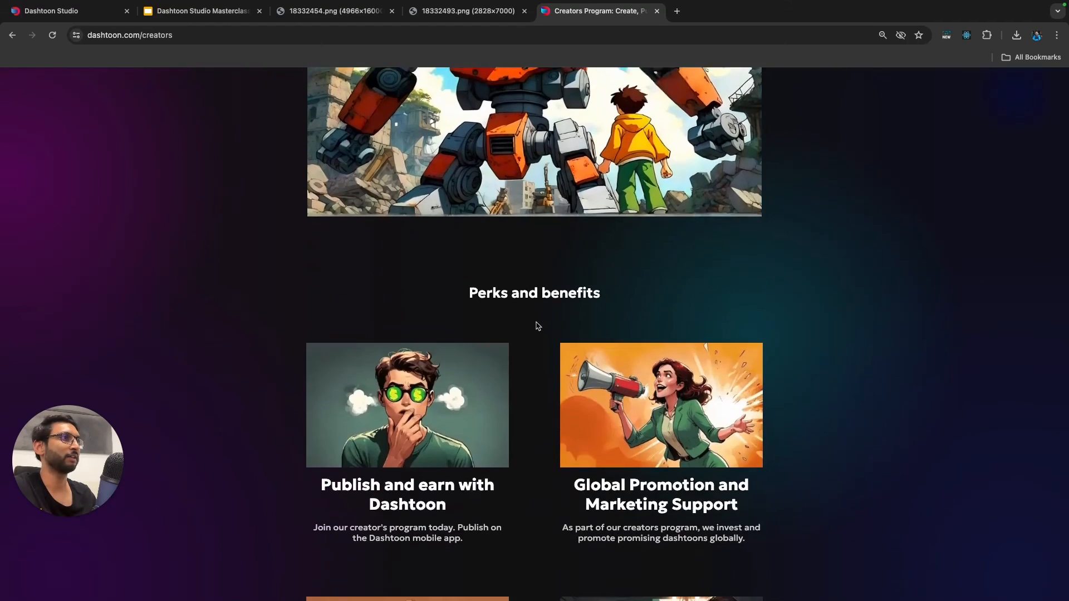
scroll(514, 305, "down", 2)
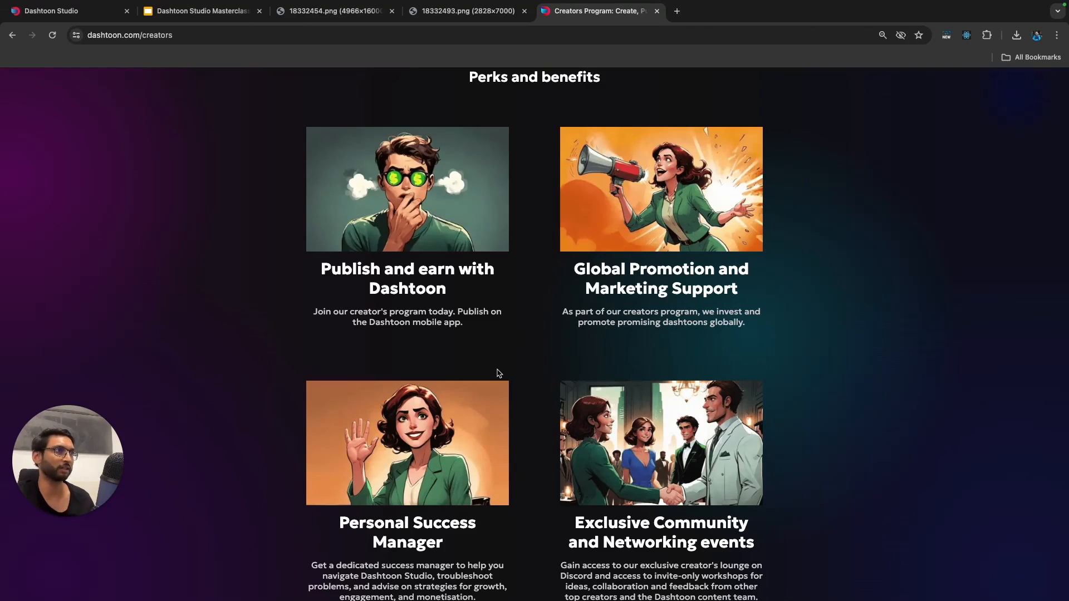
scroll(499, 374, "down", 1)
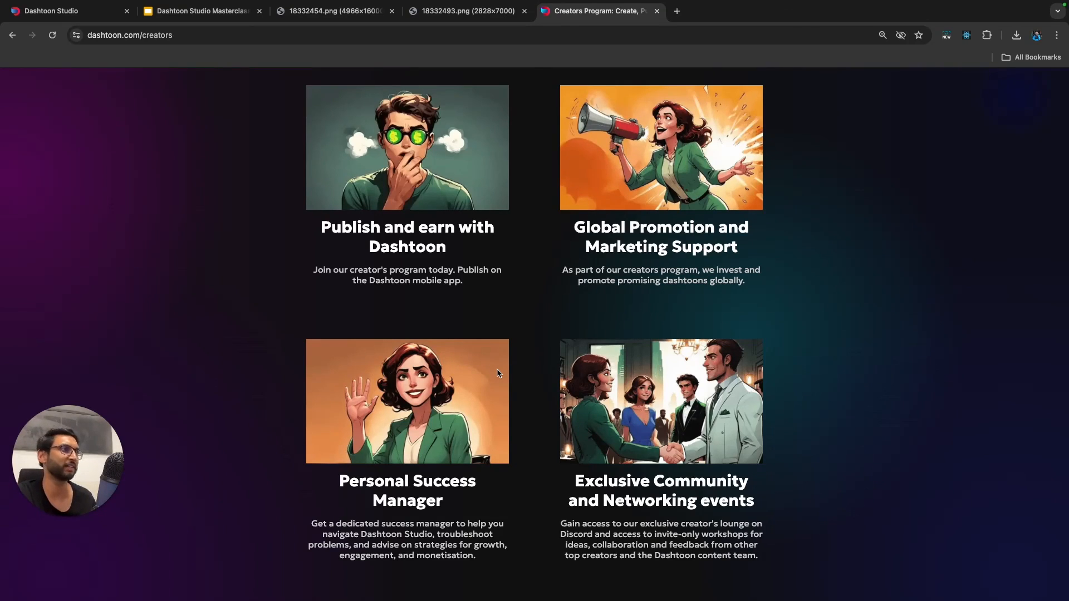
scroll(498, 372, "down", 1)
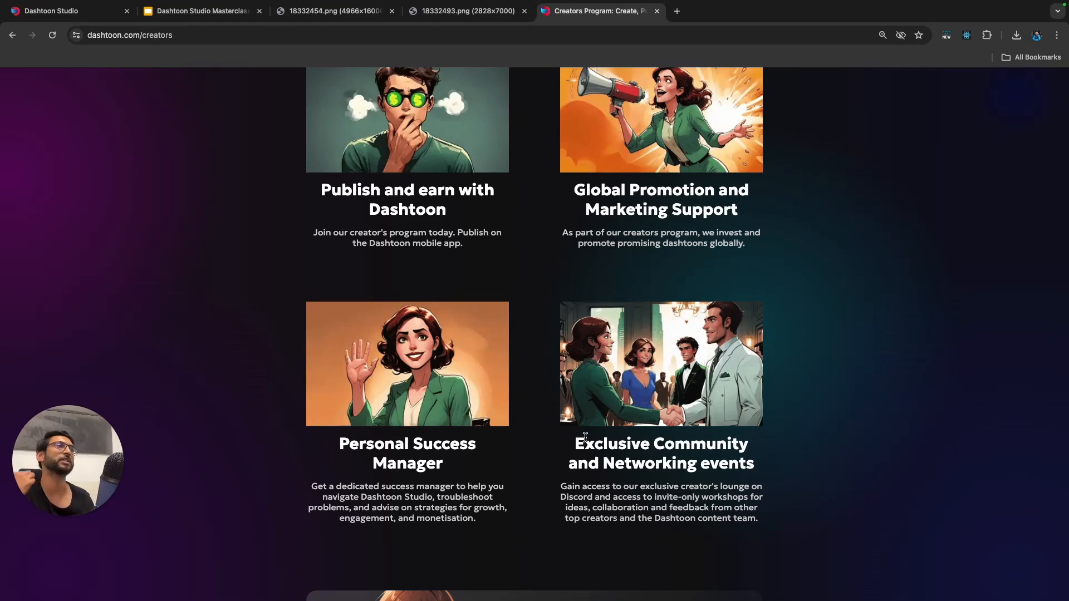
scroll(585, 437, "down", 4)
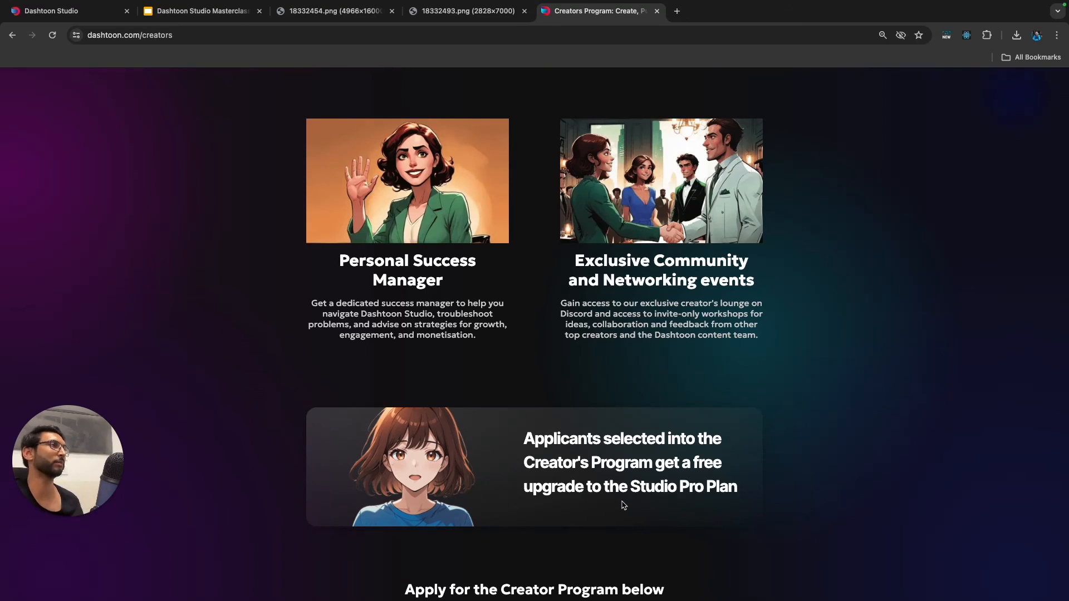
scroll(624, 505, "down", 1)
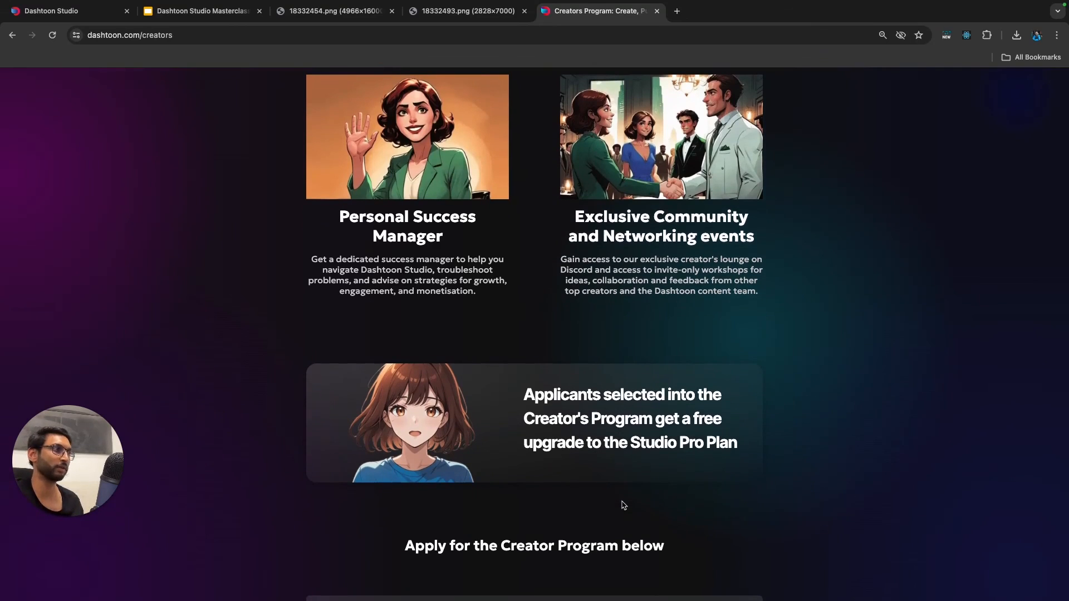
scroll(624, 505, "down", 3)
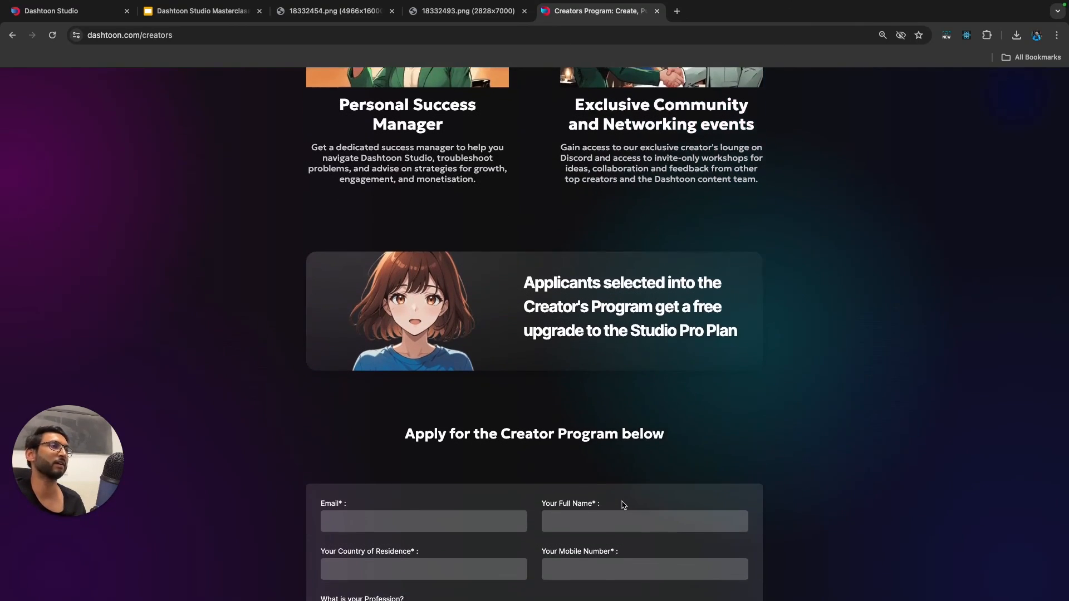
scroll(622, 502, "down", 5)
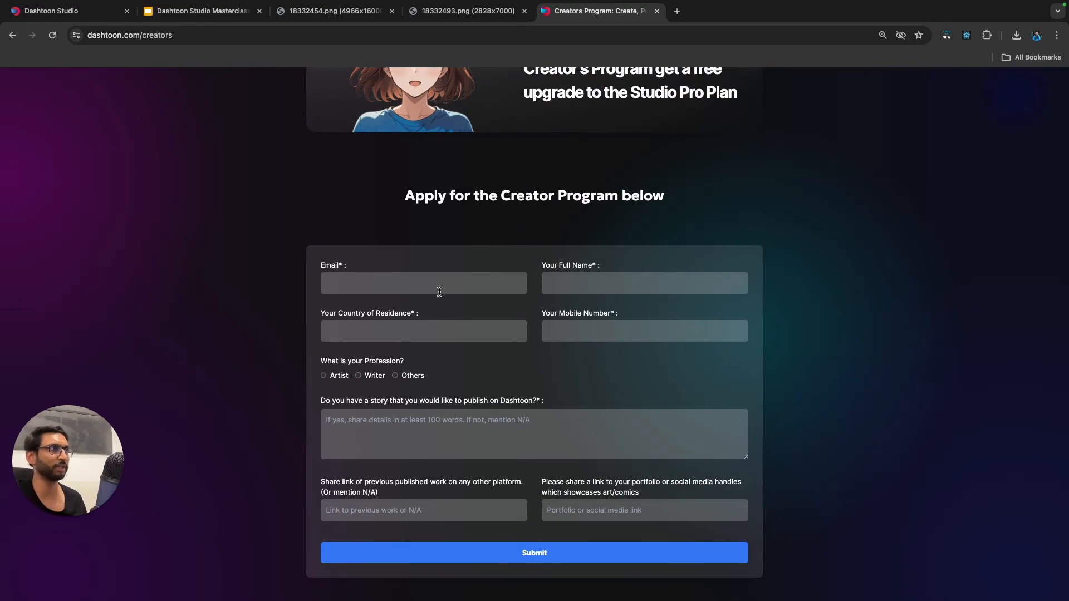
scroll(457, 331, "down", 1)
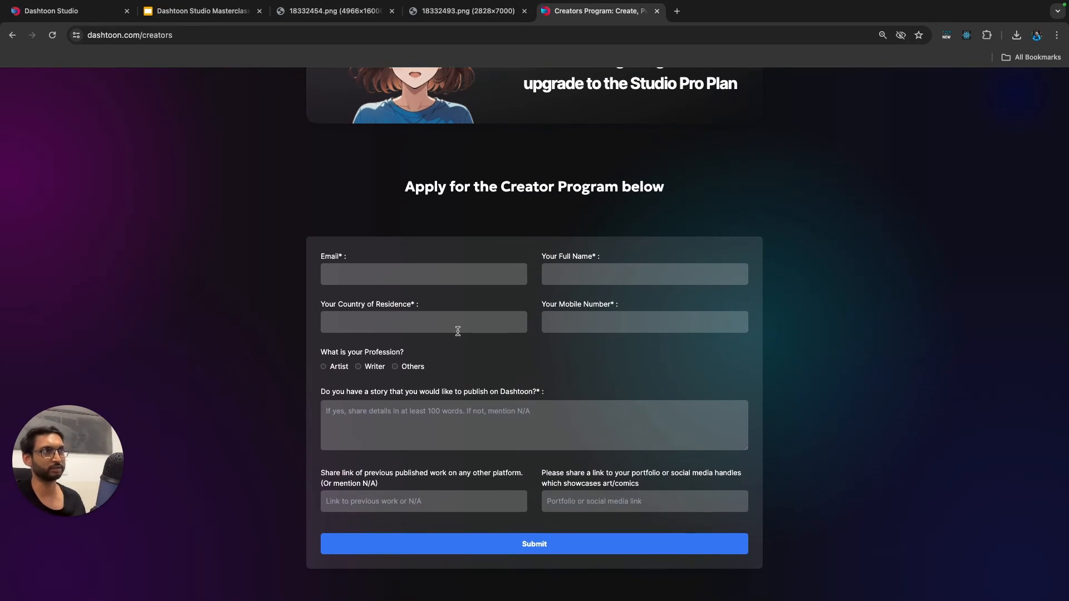
scroll(459, 349, "down", 2)
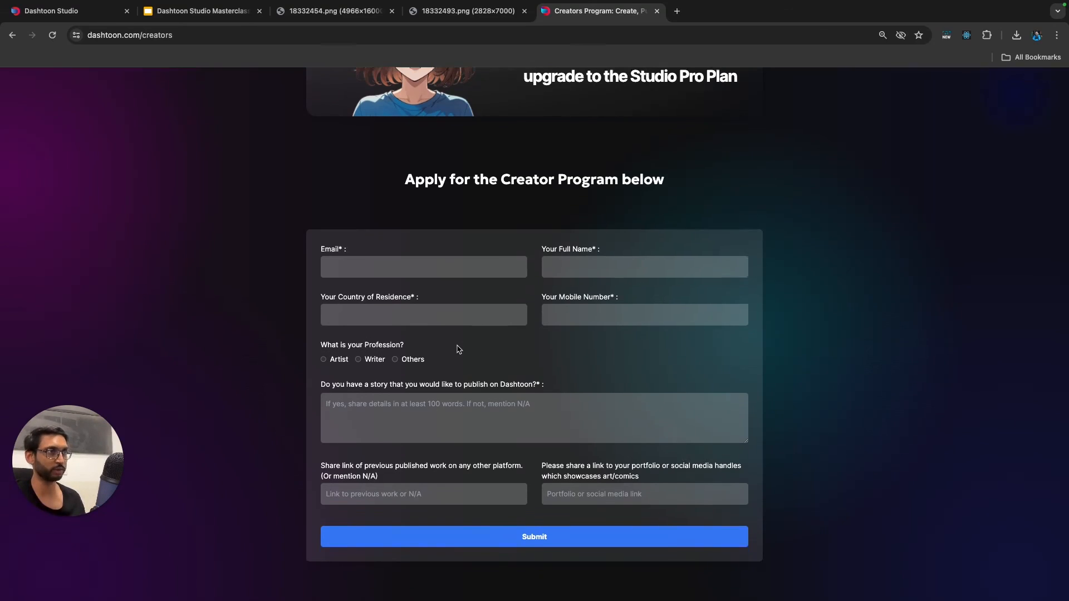